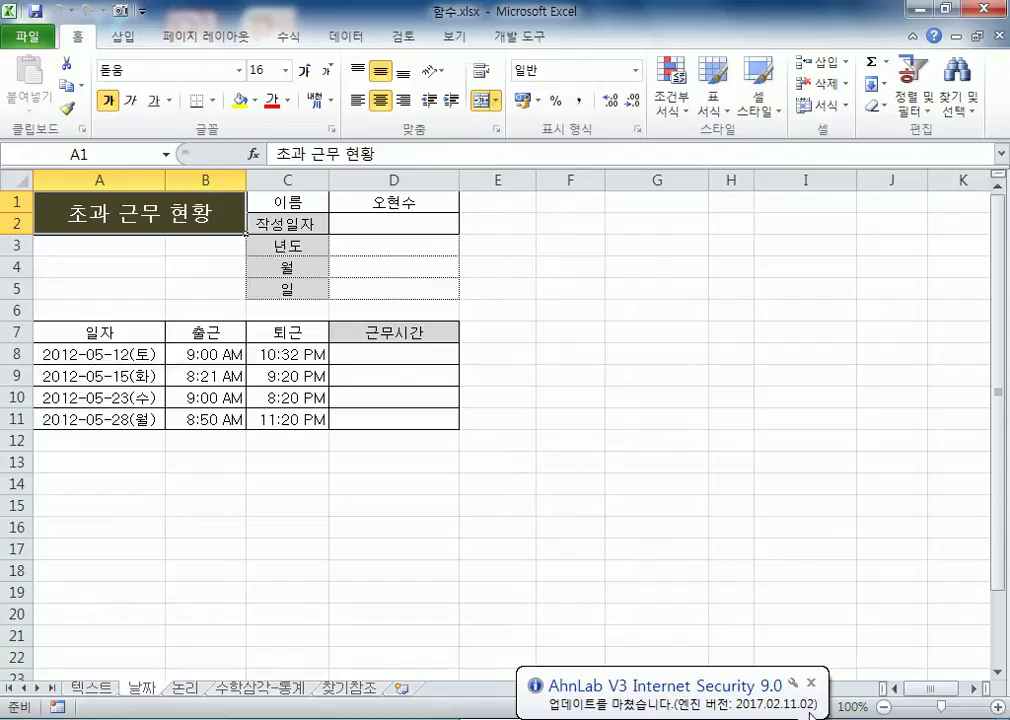
pyautogui.click(812, 684)
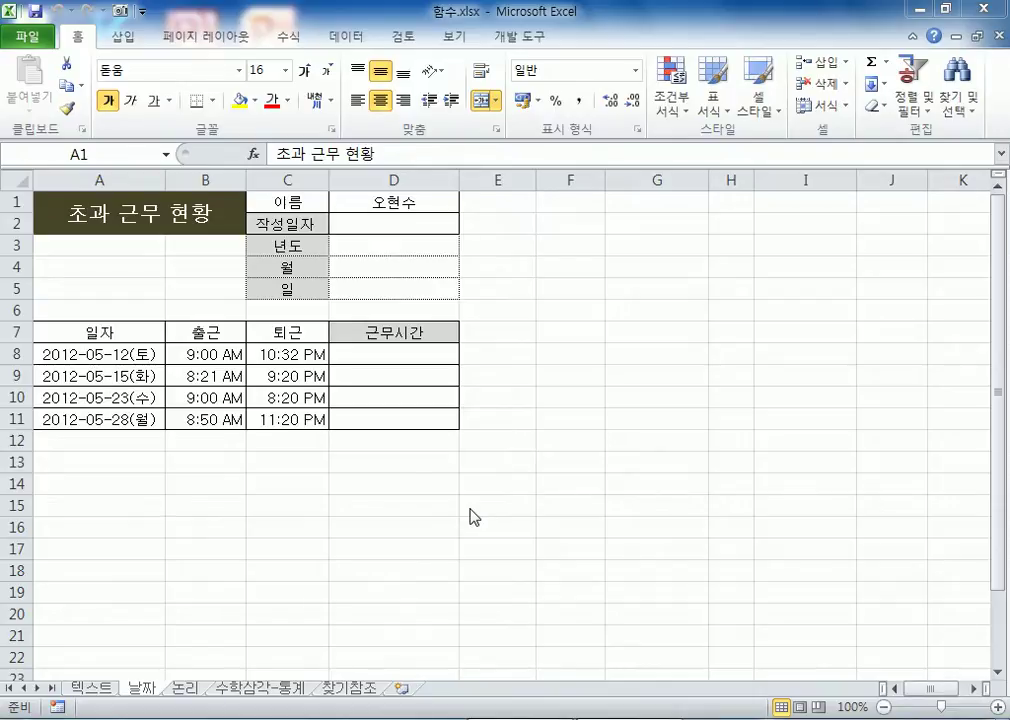
pyautogui.click(383, 228)
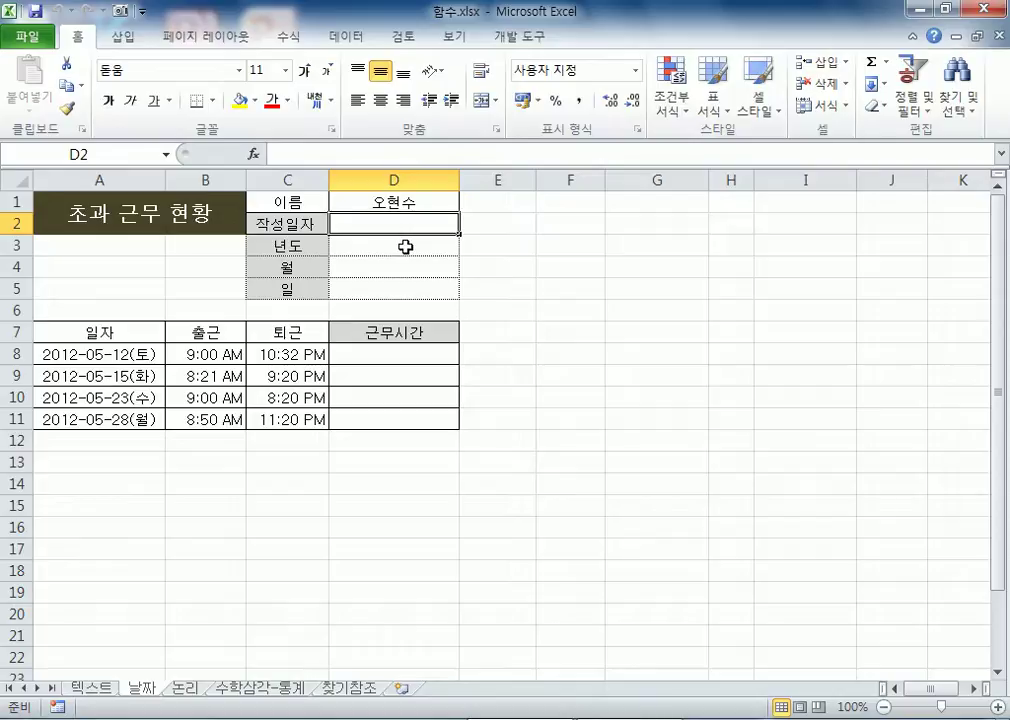
pyautogui.write('2017-2-11')
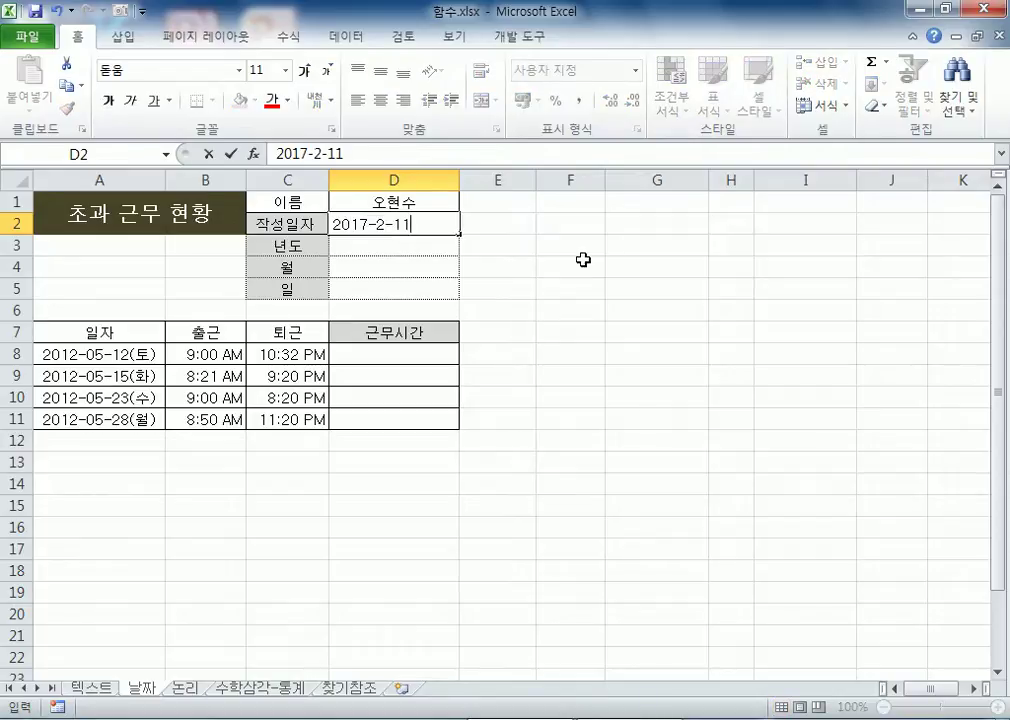
pyautogui.press('Escape')
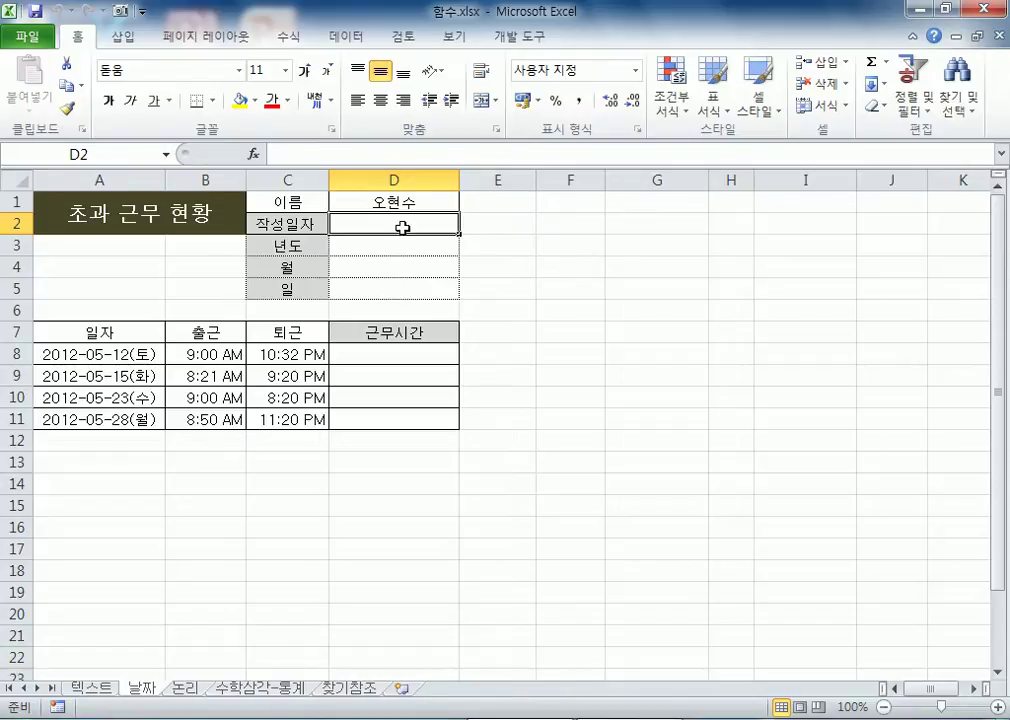
pyautogui.write('2017')
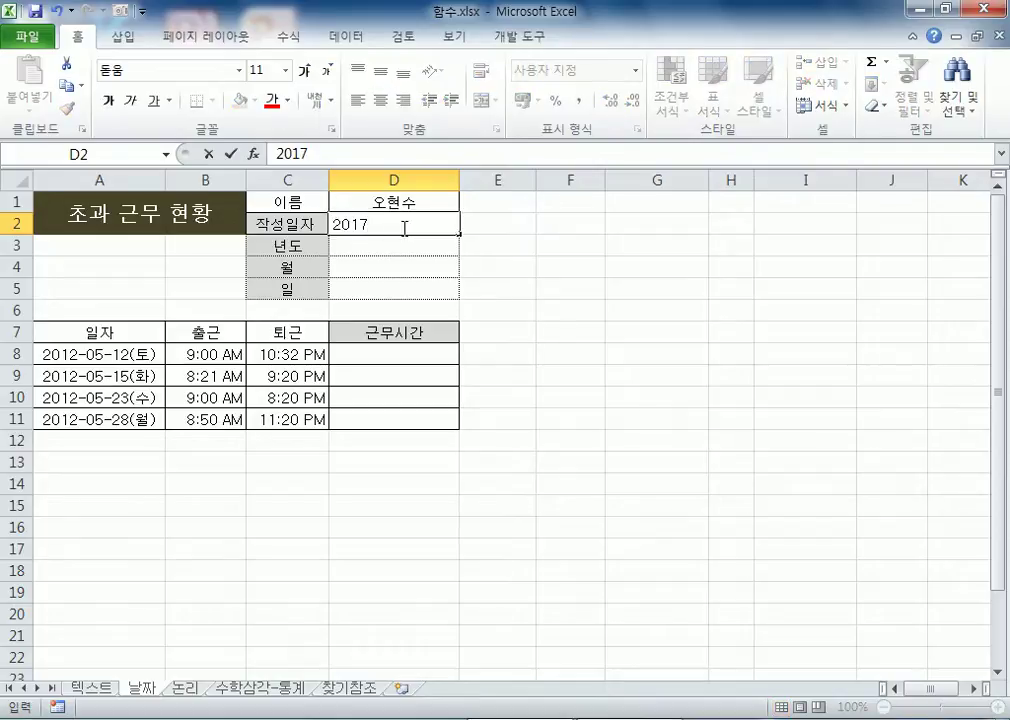
pyautogui.press('Escape')
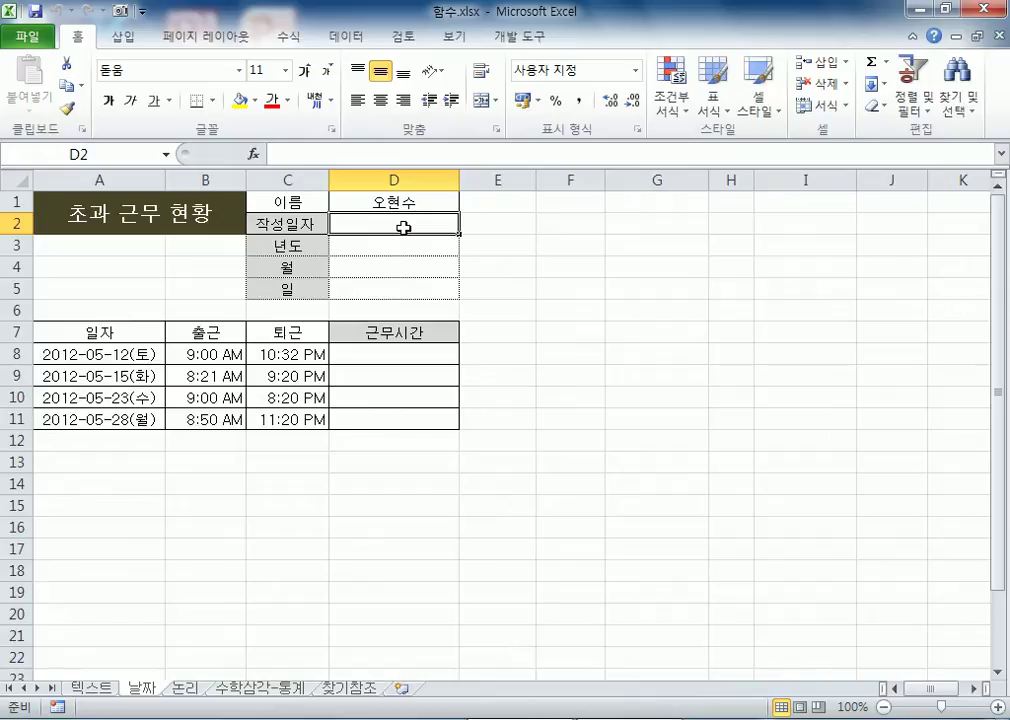
# Step: Insert the TODAY date function without arguments into the 작성일자 cell D2
pyautogui.keyDown('ctrl'); pyautogui.scroll(9, 403, 228); pyautogui.keyUp('ctrl')
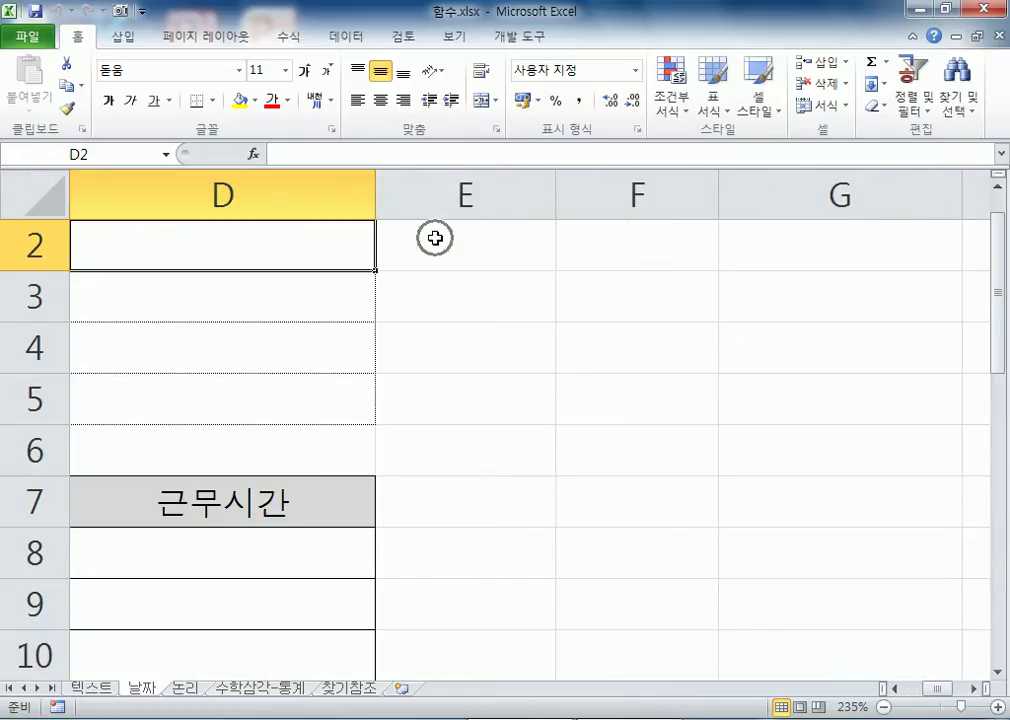
pyautogui.hotkey('ctrl', 'Home')
pyautogui.click(787, 302)
pyautogui.keyDown('ctrl'); pyautogui.scroll(-3, 787, 302); pyautogui.keyUp('ctrl')
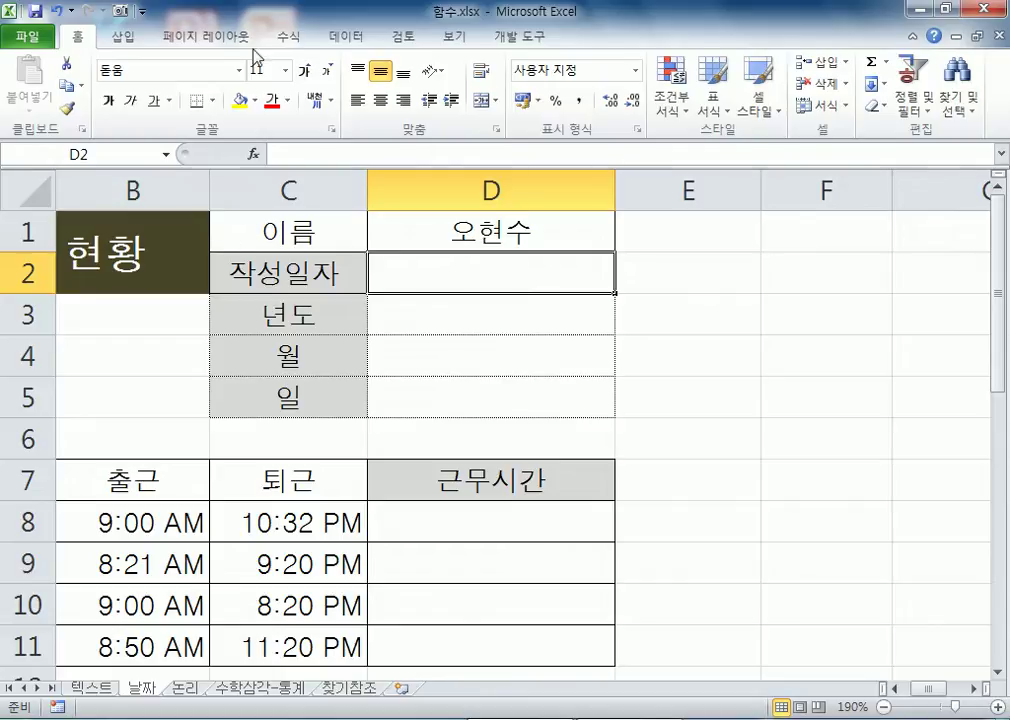
pyautogui.click(290, 38)
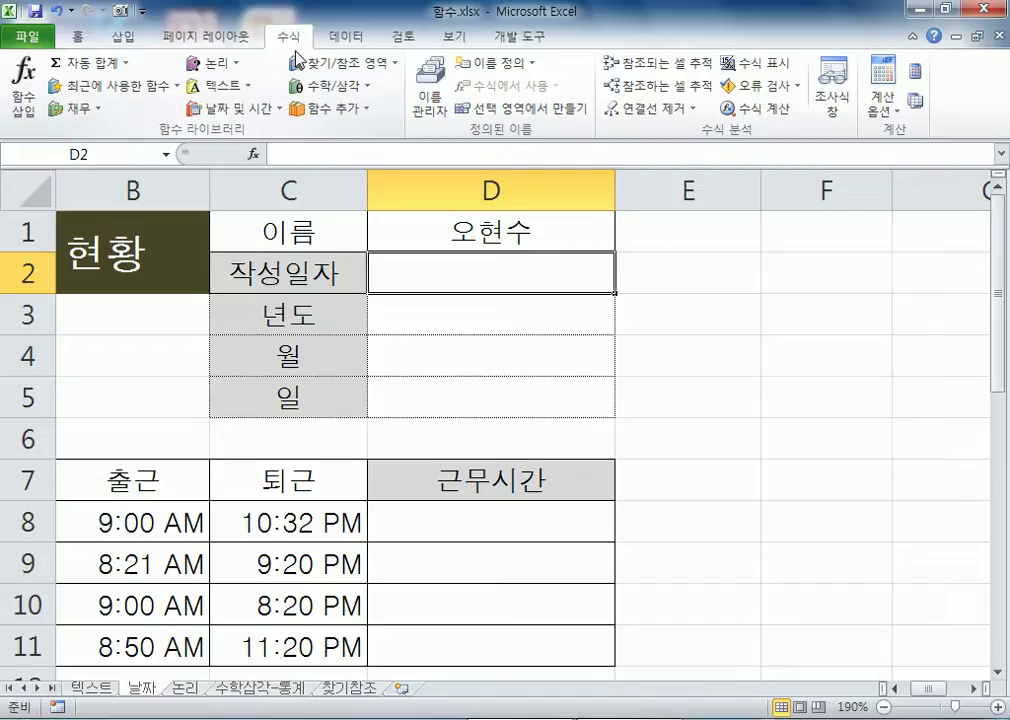
pyautogui.click(256, 118)
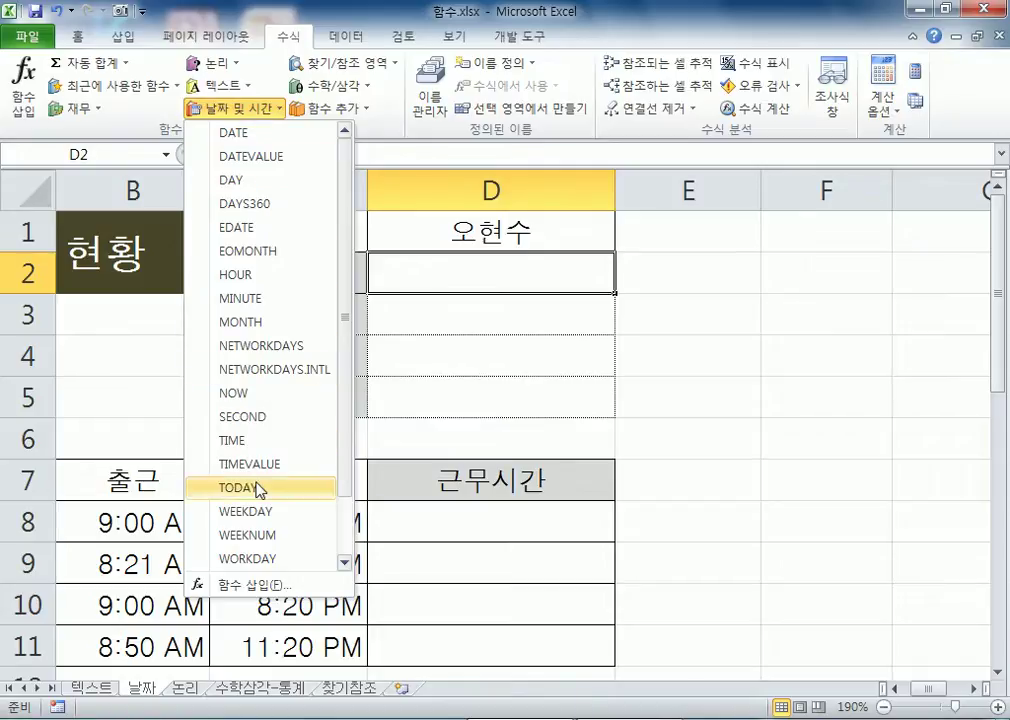
pyautogui.scroll(-1, 258, 483)
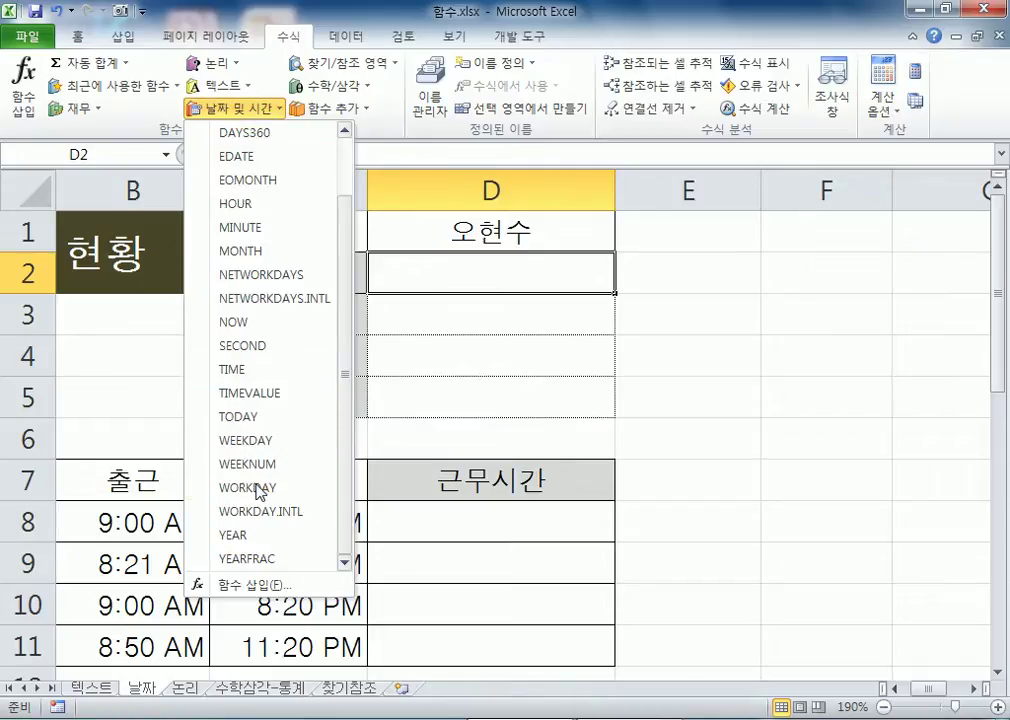
pyautogui.click(258, 426)
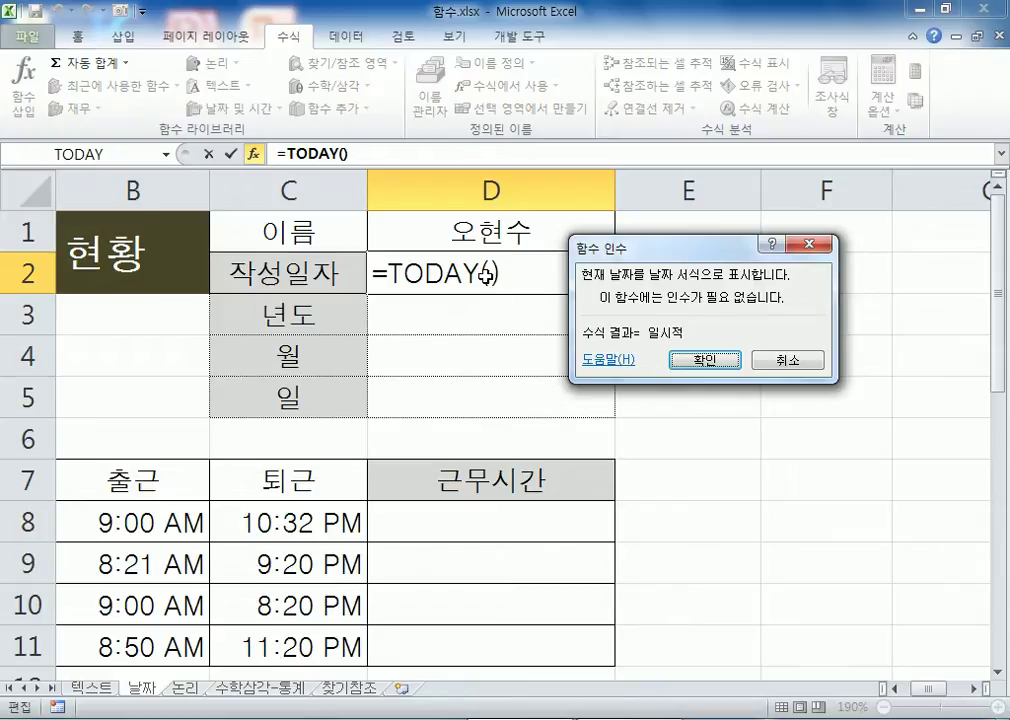
pyautogui.click(690, 362)
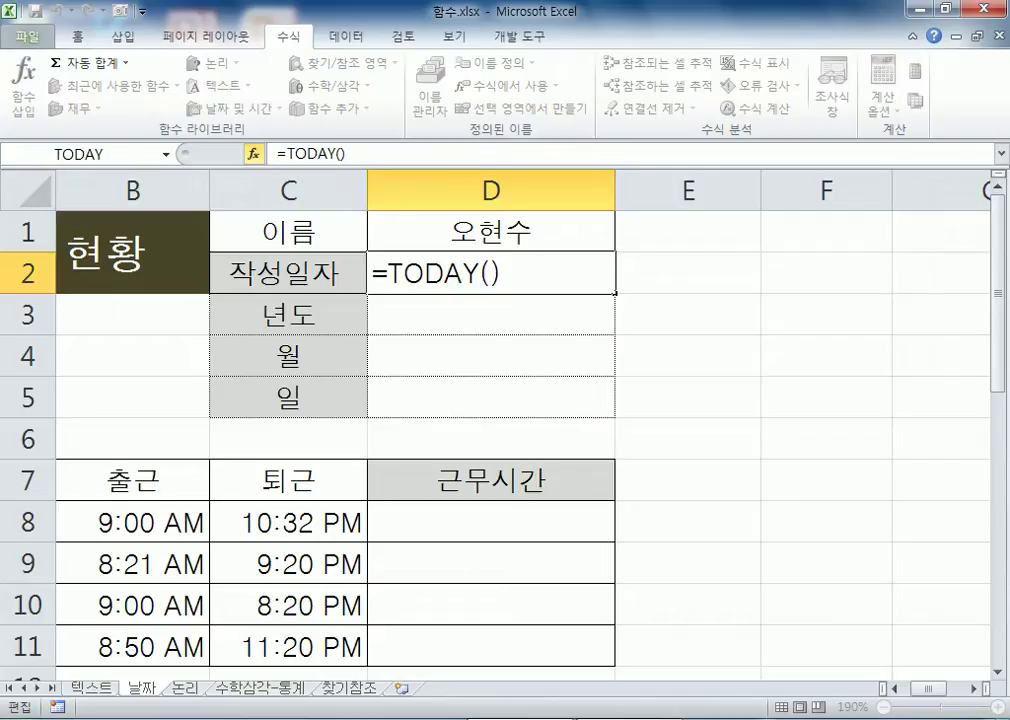
# Step: Switch to Notepad and write the heading "함수사용" with "=함수명(.....)" on the line below
pyautogui.click(230, 719)
pyautogui.write('함수사용')
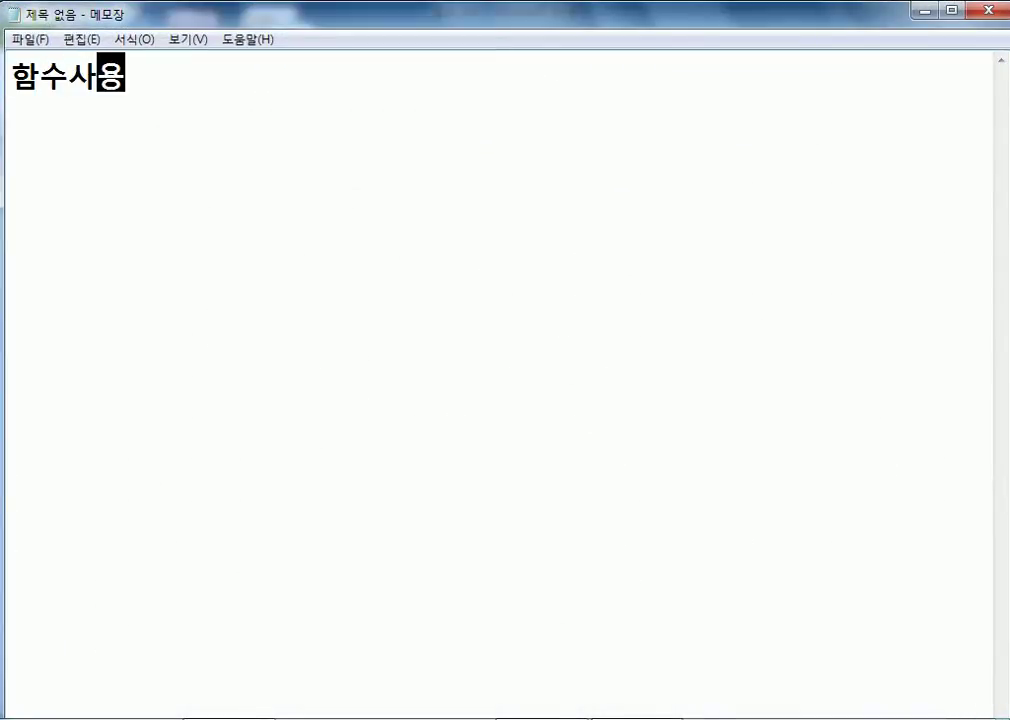
pyautogui.press('Return')
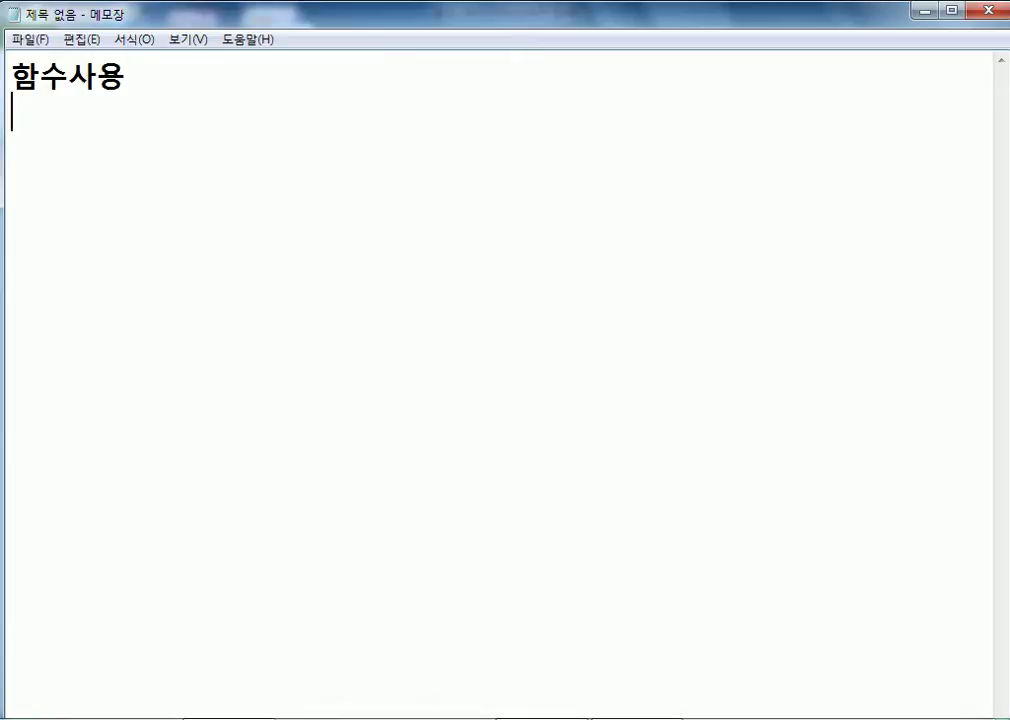
pyautogui.write('=함수명')
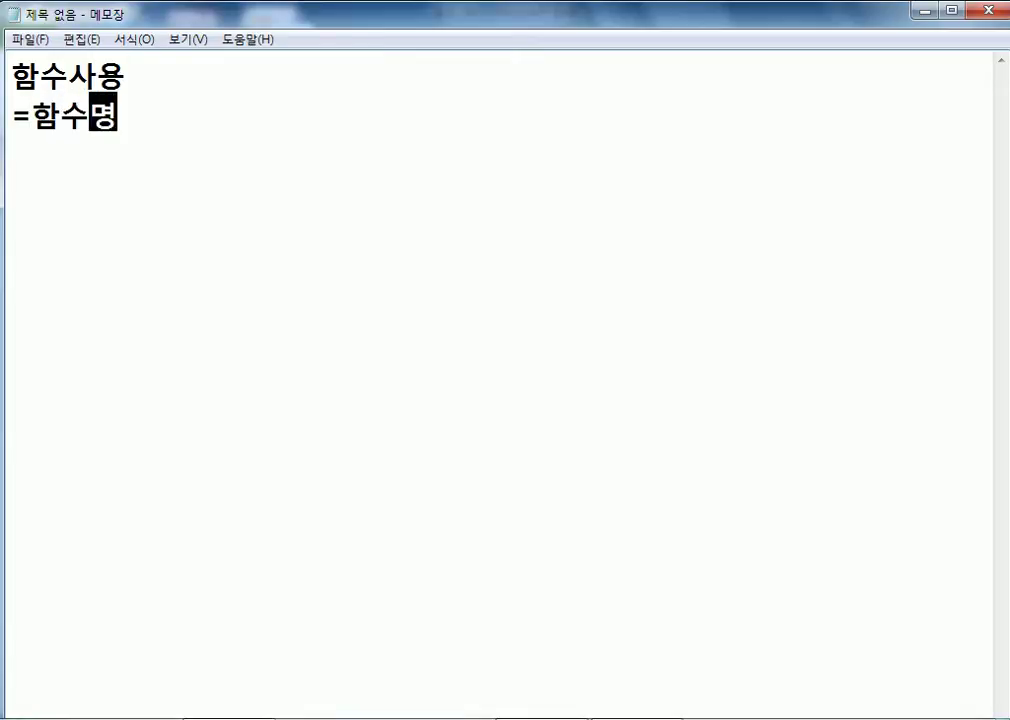
pyautogui.write('(')
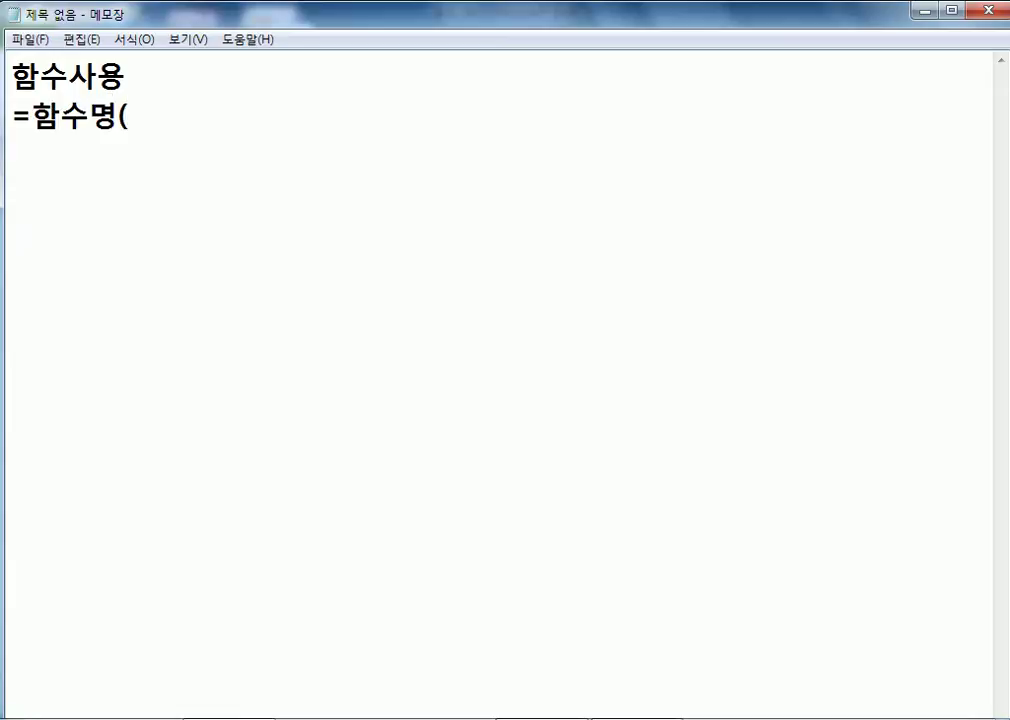
pyautogui.write('.....)')
# Step: Replace the dots inside the parentheses of the Notepad function syntax with "인수, ...."
pyautogui.moveTo(127, 113); pyautogui.dragTo(167, 113)
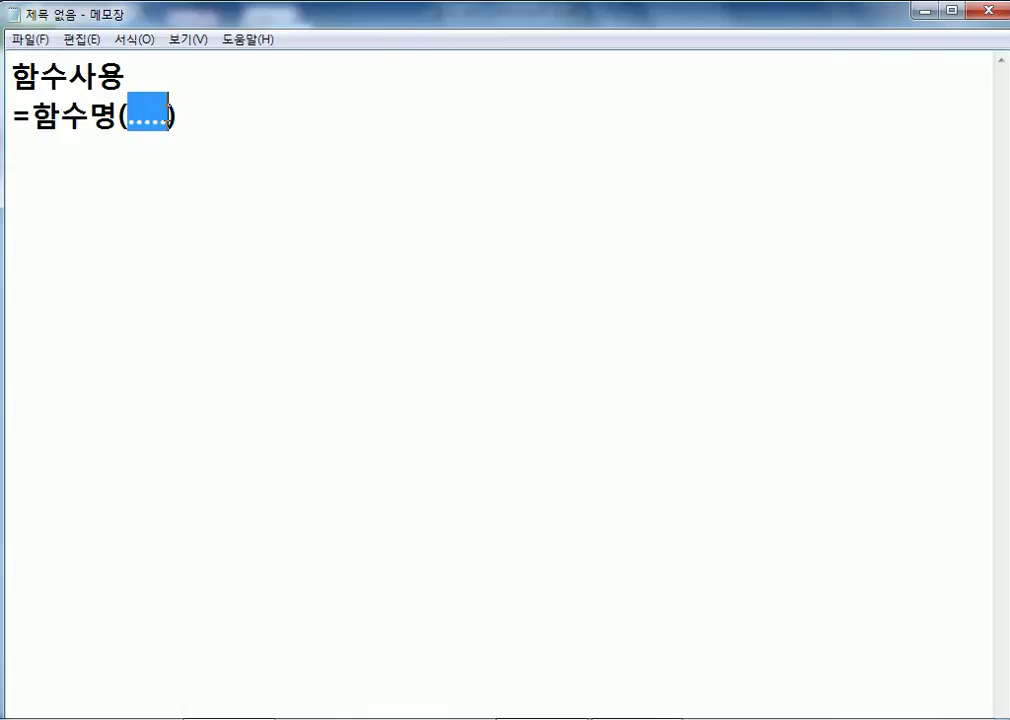
pyautogui.write('D')
pyautogui.press('BackSpace')
pyautogui.write('인수')
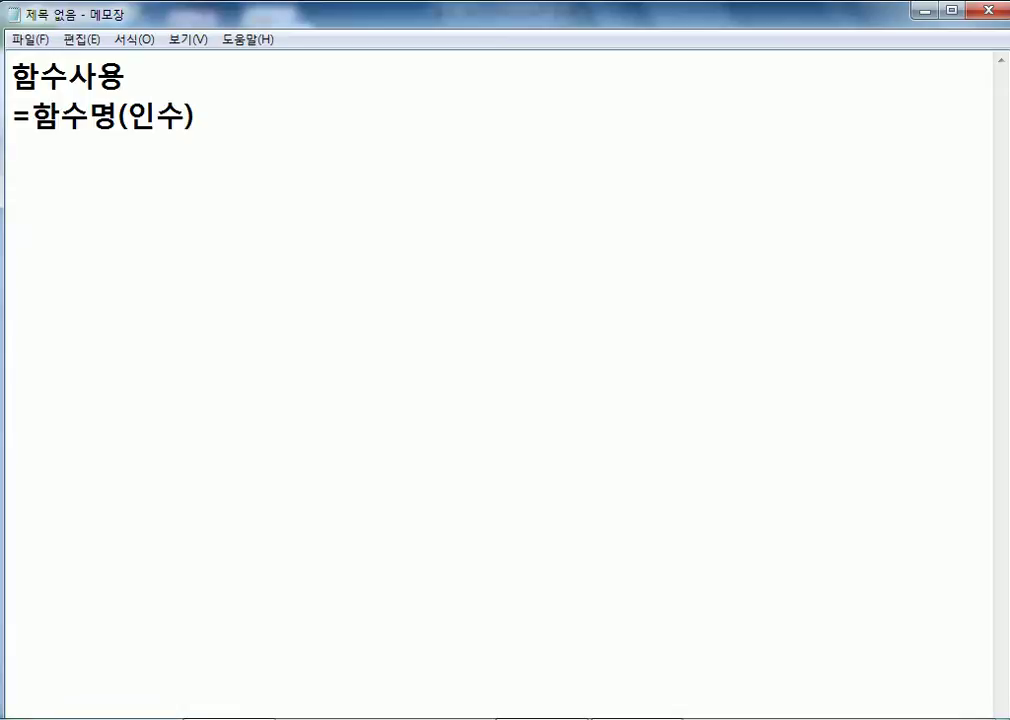
pyautogui.write(', ....')
pyautogui.press('Return')
pyautogui.write('\\')
pyautogui.press('BackSpace')
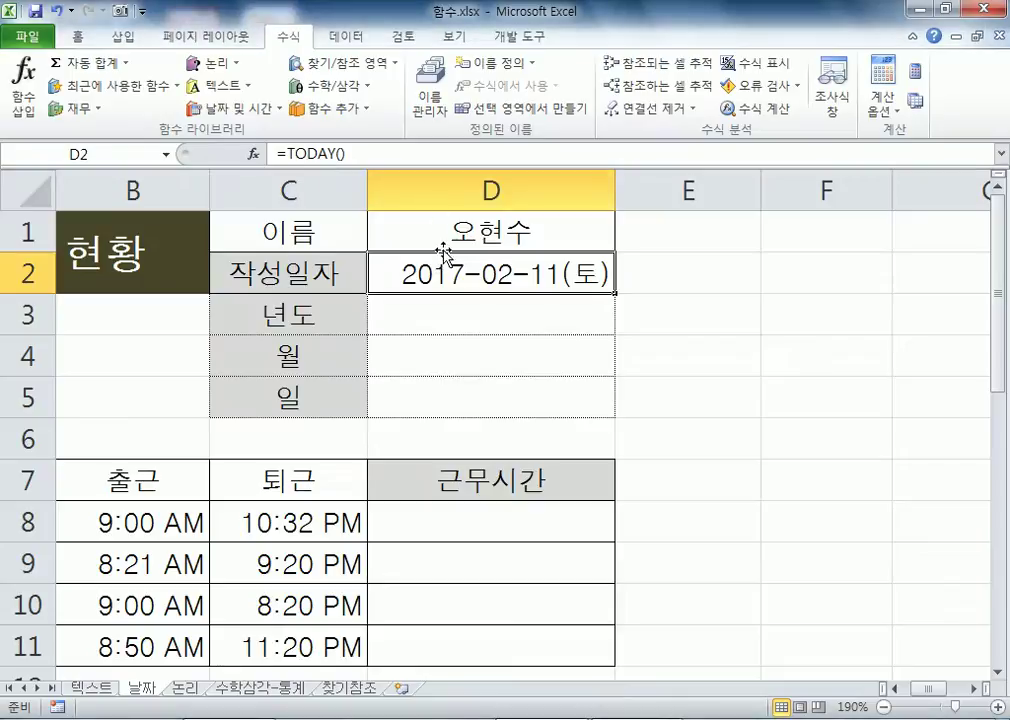
# Step: In Excel, examine the function name and argument parentheses of the TODAY formula in cell D2
pyautogui.doubleClick(495, 275)
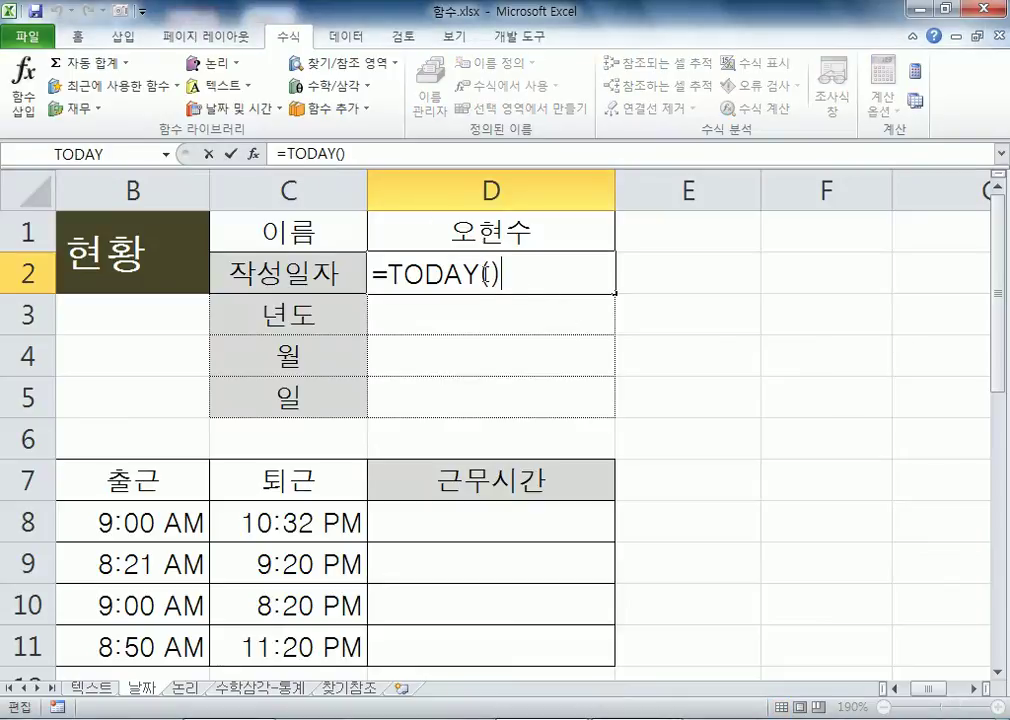
pyautogui.click(491, 275)
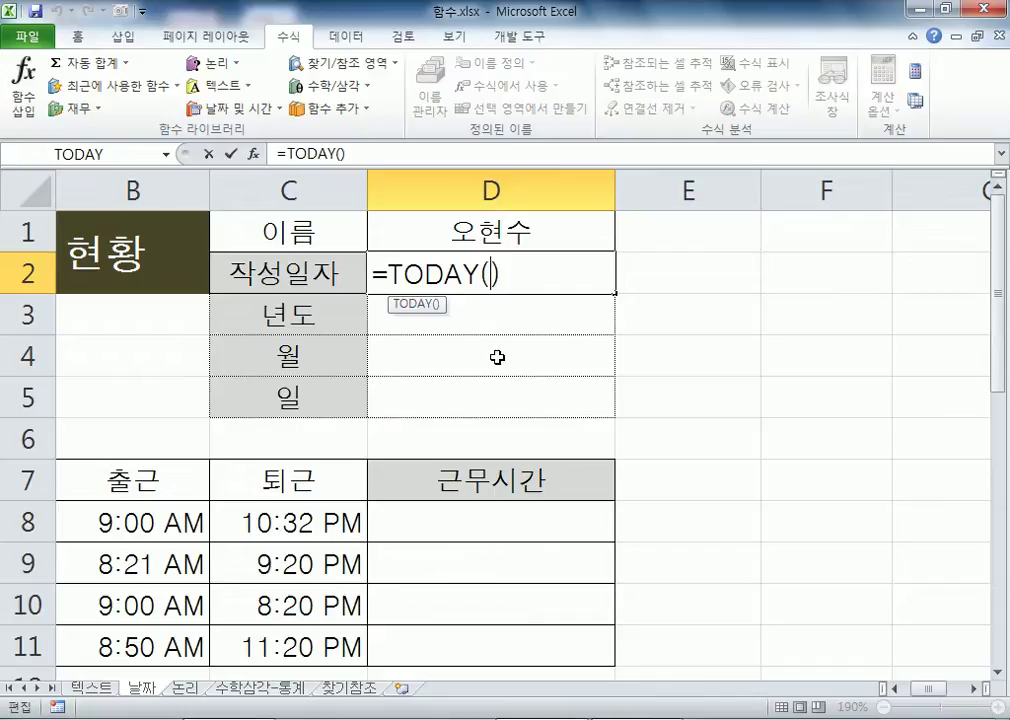
pyautogui.moveTo(389, 276); pyautogui.dragTo(490, 277)
pyautogui.click(491, 277)
pyautogui.moveTo(494, 276); pyautogui.dragTo(512, 274)
pyautogui.click(512, 273)
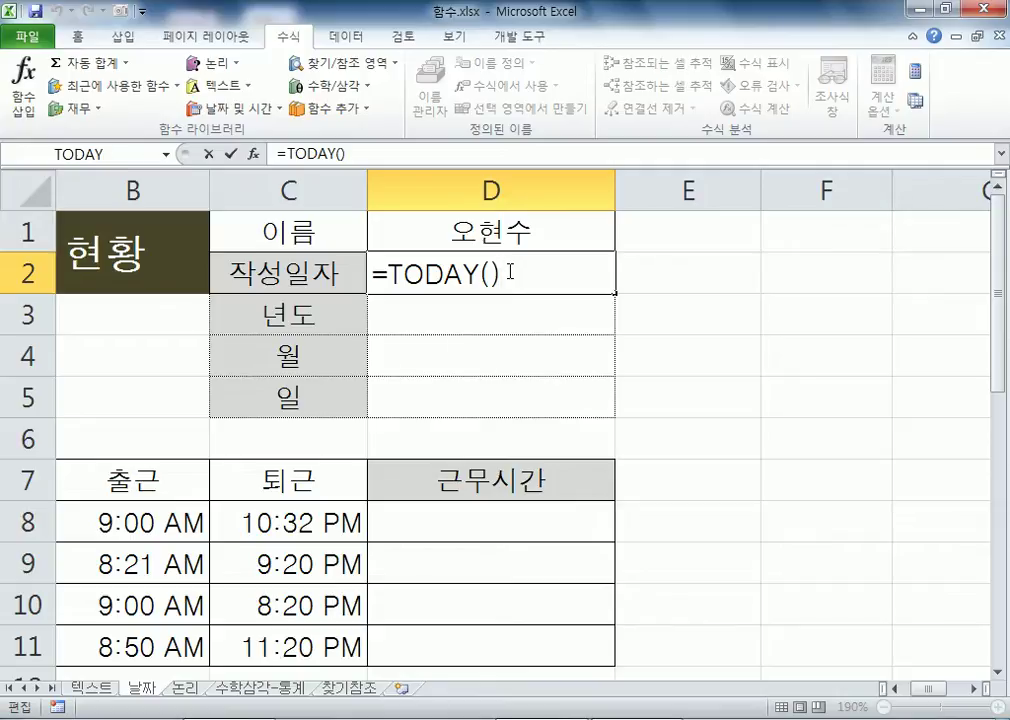
pyautogui.click(490, 274)
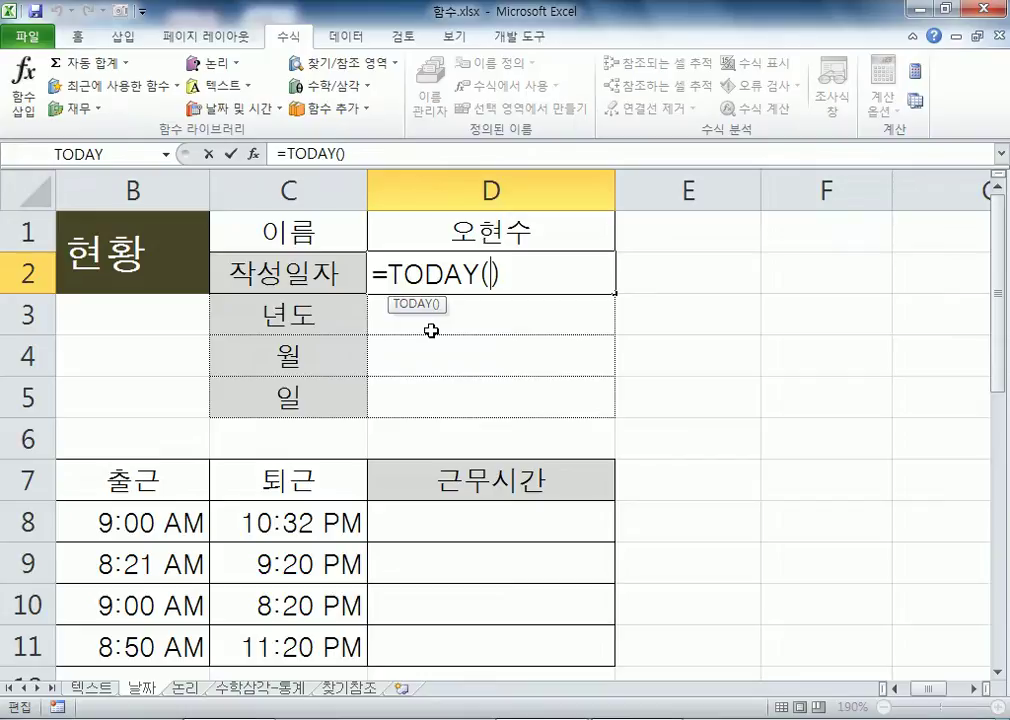
pyautogui.press('Return')
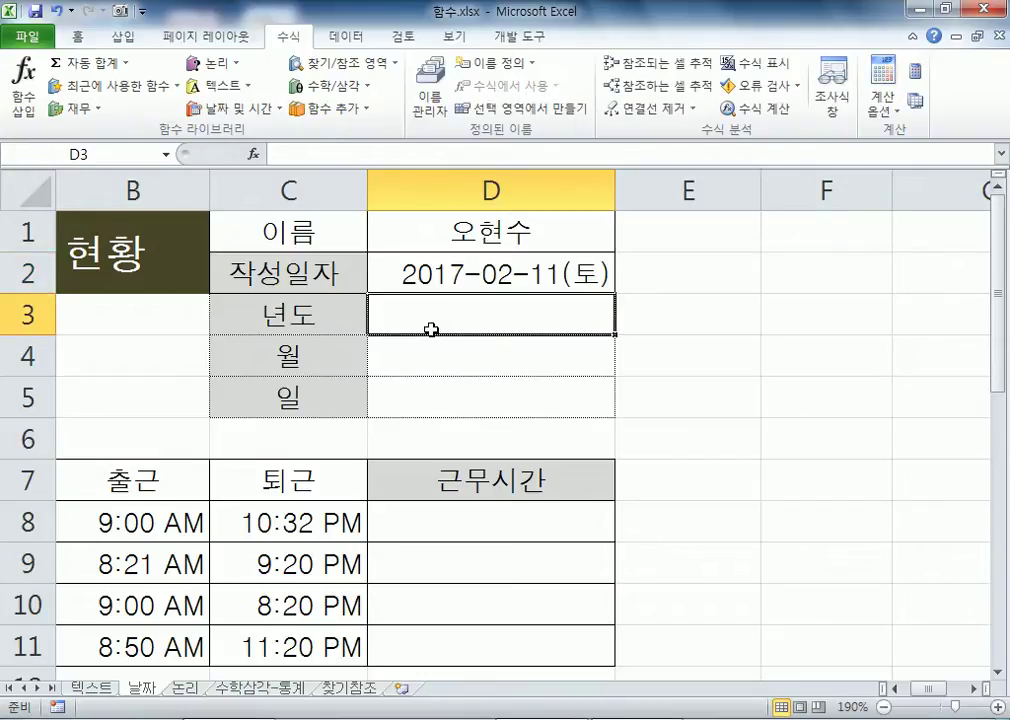
# Step: Review the complete formula behind the date displayed in cell D2 without changing it
pyautogui.click(420, 274)
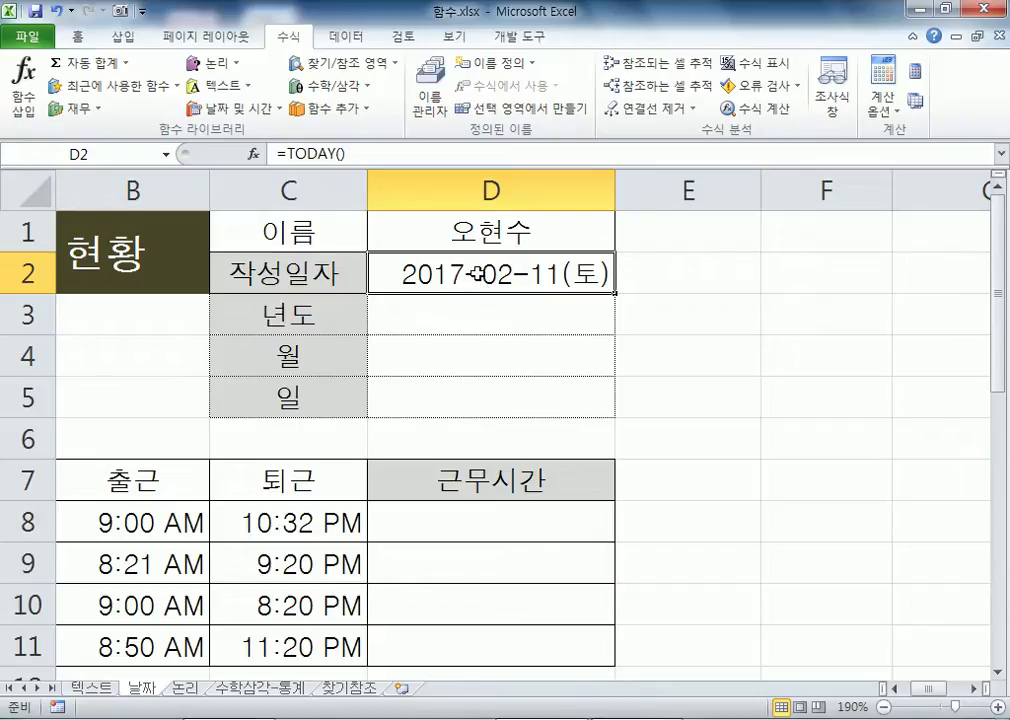
pyautogui.rightClick(484, 279)
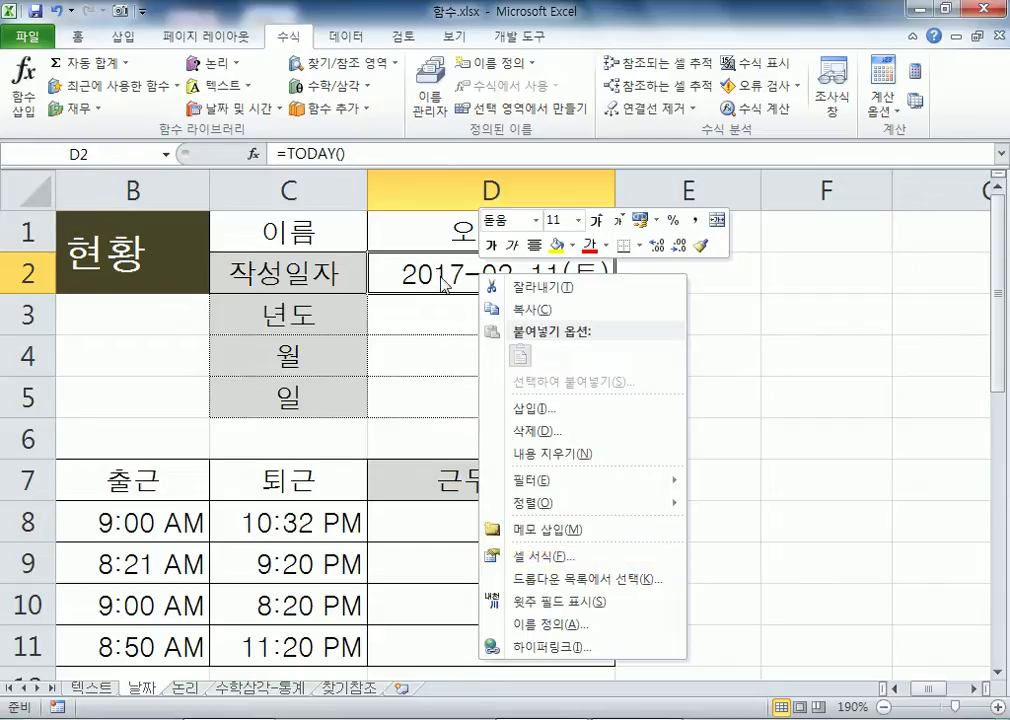
pyautogui.click(412, 286)
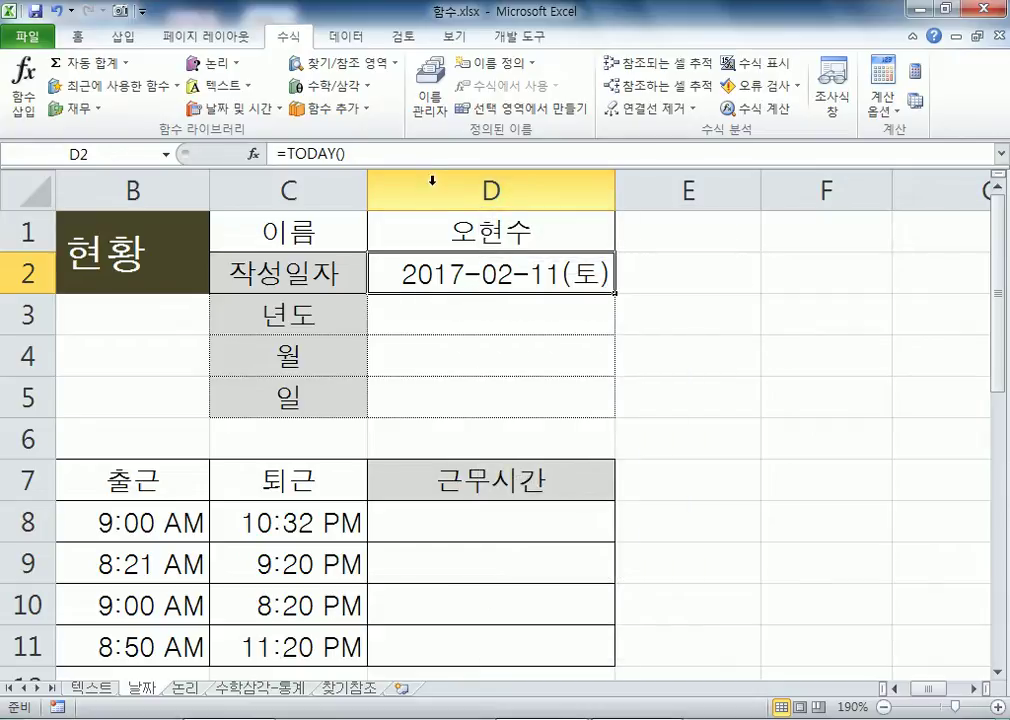
pyautogui.doubleClick(514, 276)
pyautogui.moveTo(514, 276); pyautogui.dragTo(346, 272)
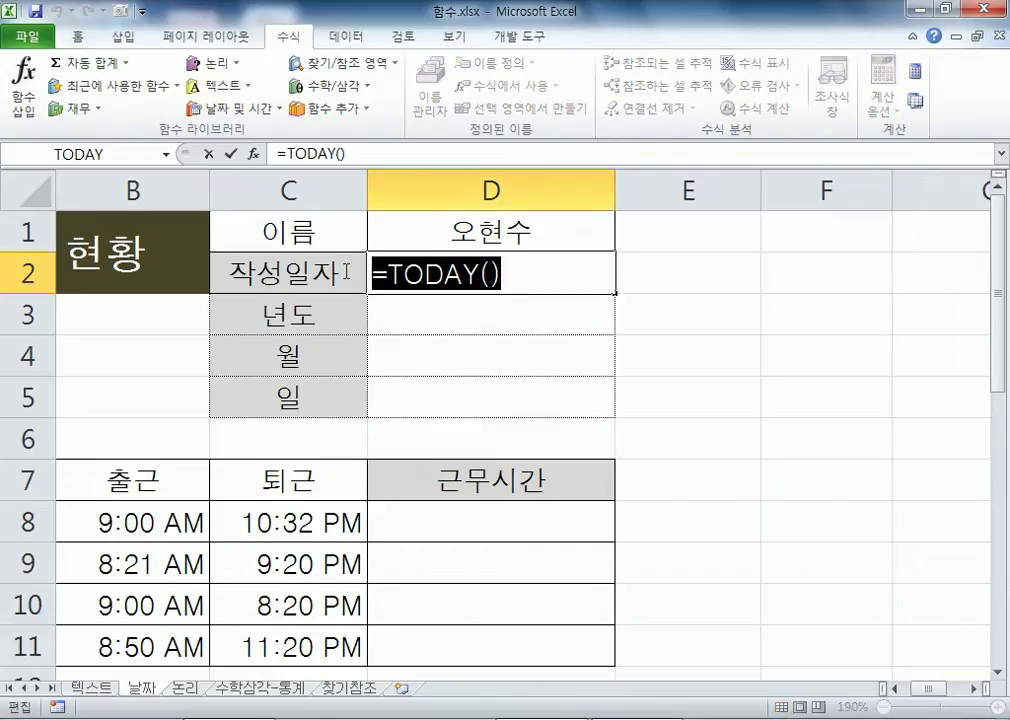
pyautogui.press('Escape')
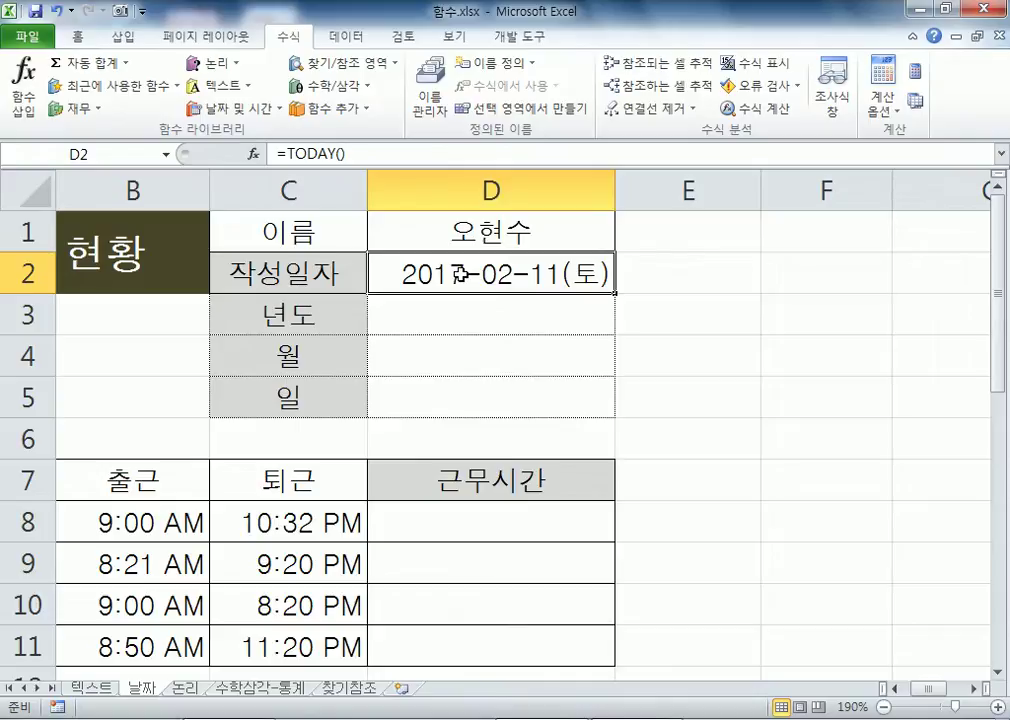
# Step: Inspect the custom number format code applied to the 작성일자 date in cell D2
pyautogui.rightClick(467, 281)
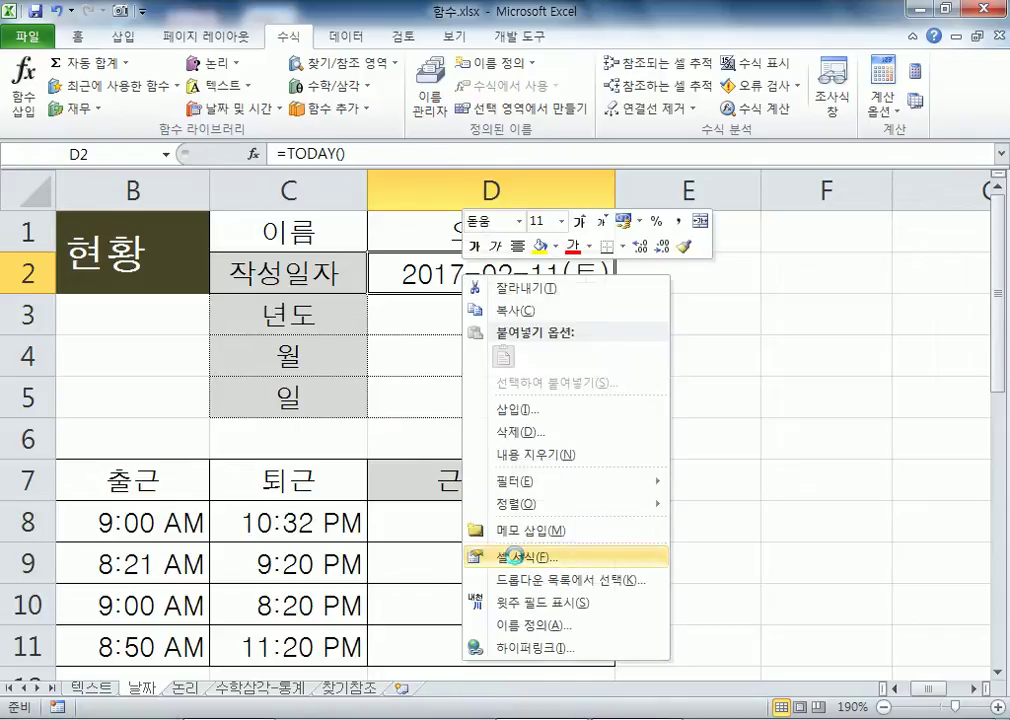
pyautogui.press('Escape')
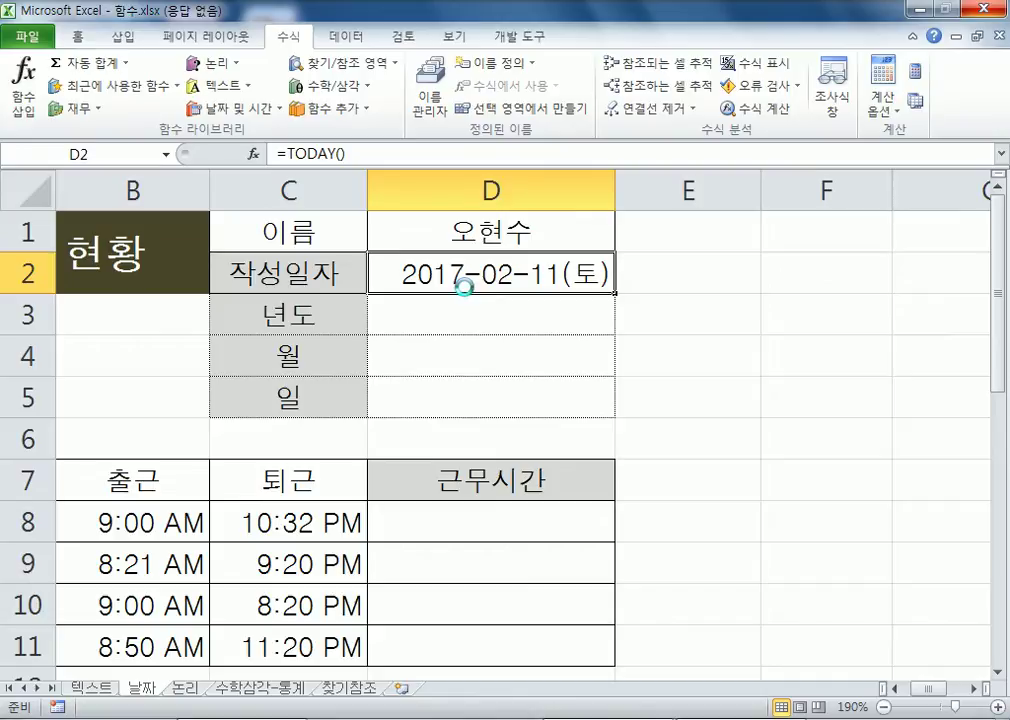
pyautogui.moveTo(617, 300); pyautogui.dragTo(614, 62)
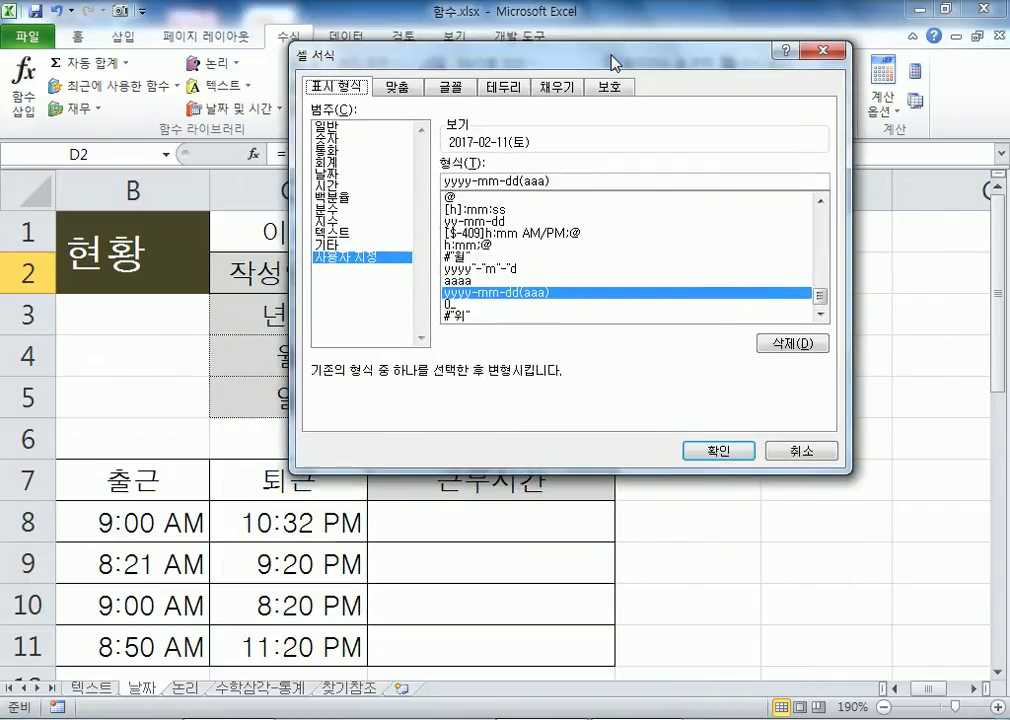
pyautogui.moveTo(557, 181); pyautogui.dragTo(435, 177)
pyautogui.click(566, 178)
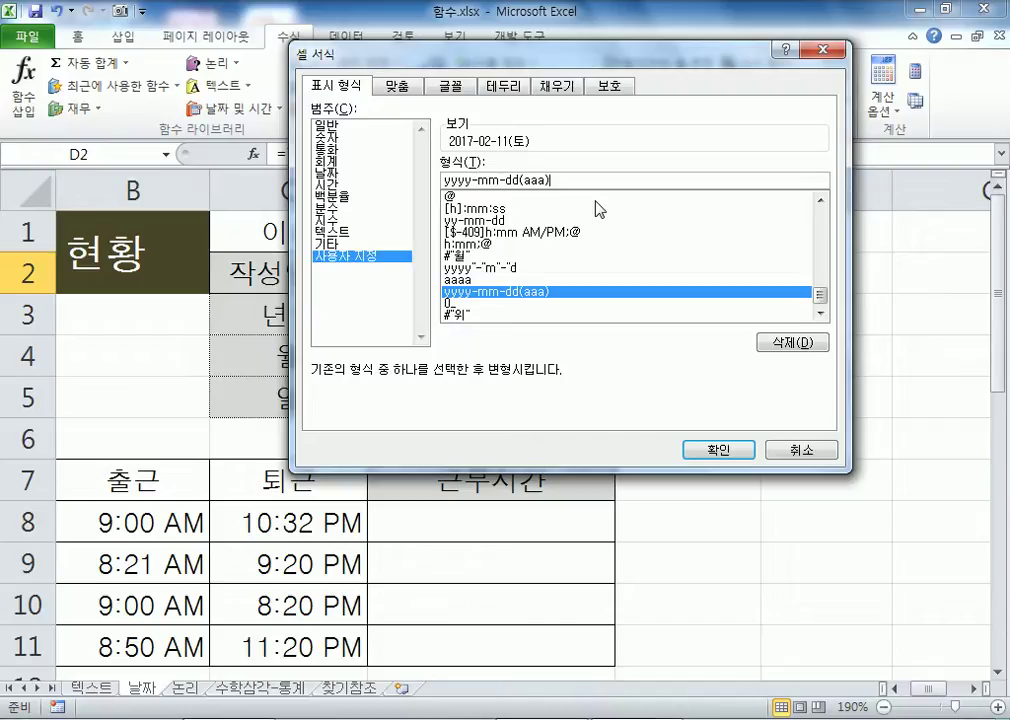
pyautogui.press('Return')
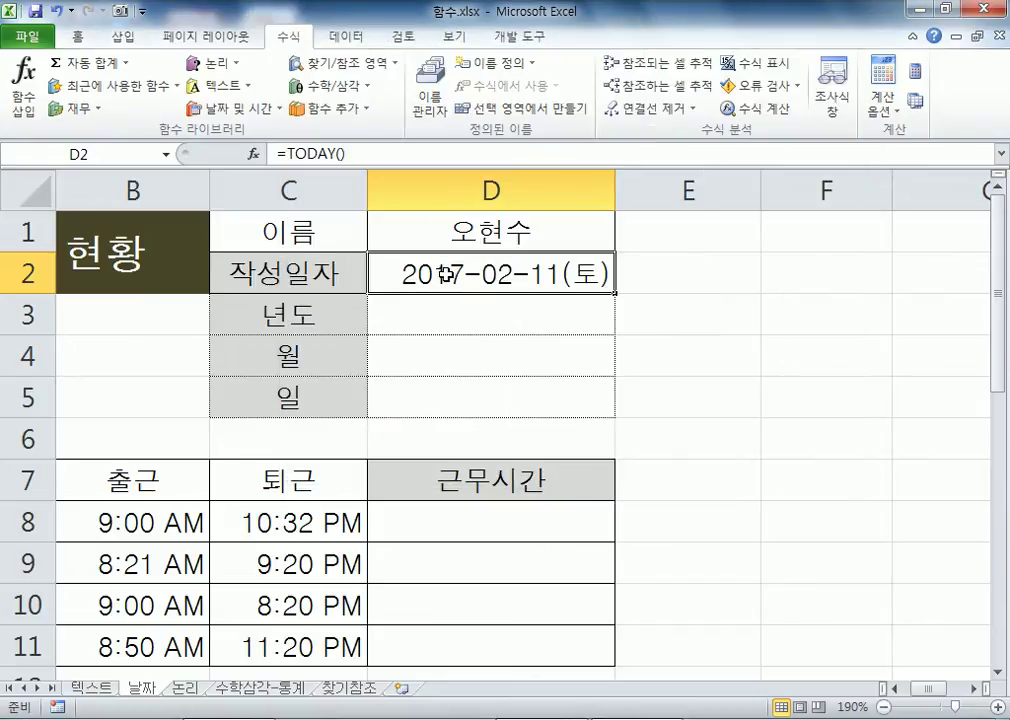
# Step: Examine the month, day and weekday codes in the yyyy-mm-dd(aaa) custom format of cell D2, leaving the format unchanged
pyautogui.rightClick(450, 276)
pyautogui.click(468, 557)
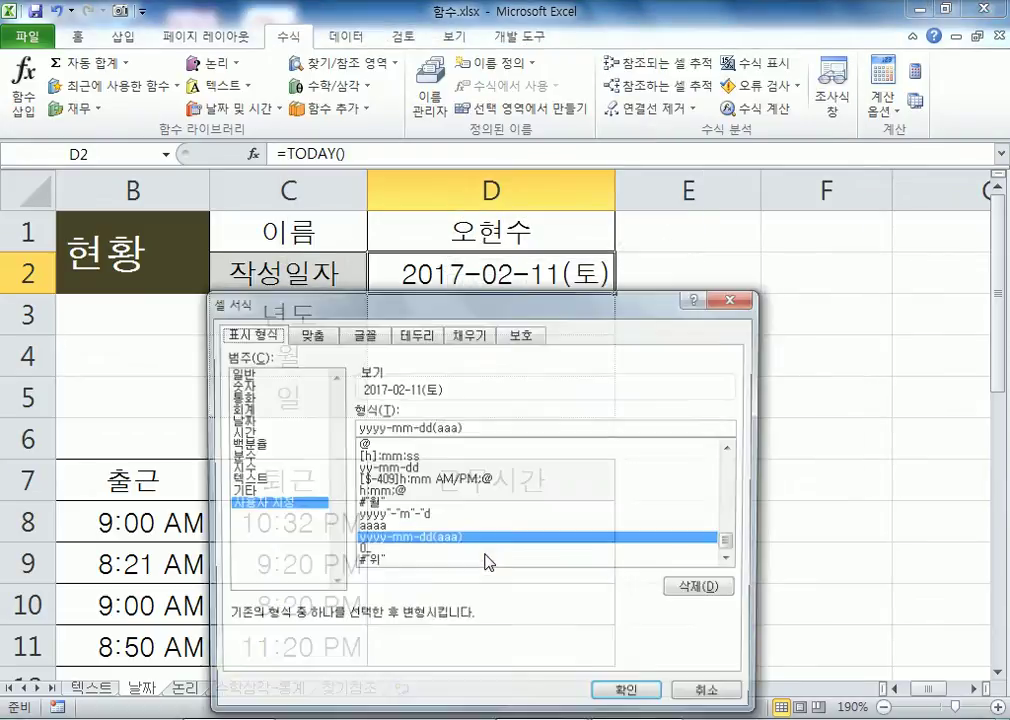
pyautogui.moveTo(526, 314); pyautogui.dragTo(647, 8)
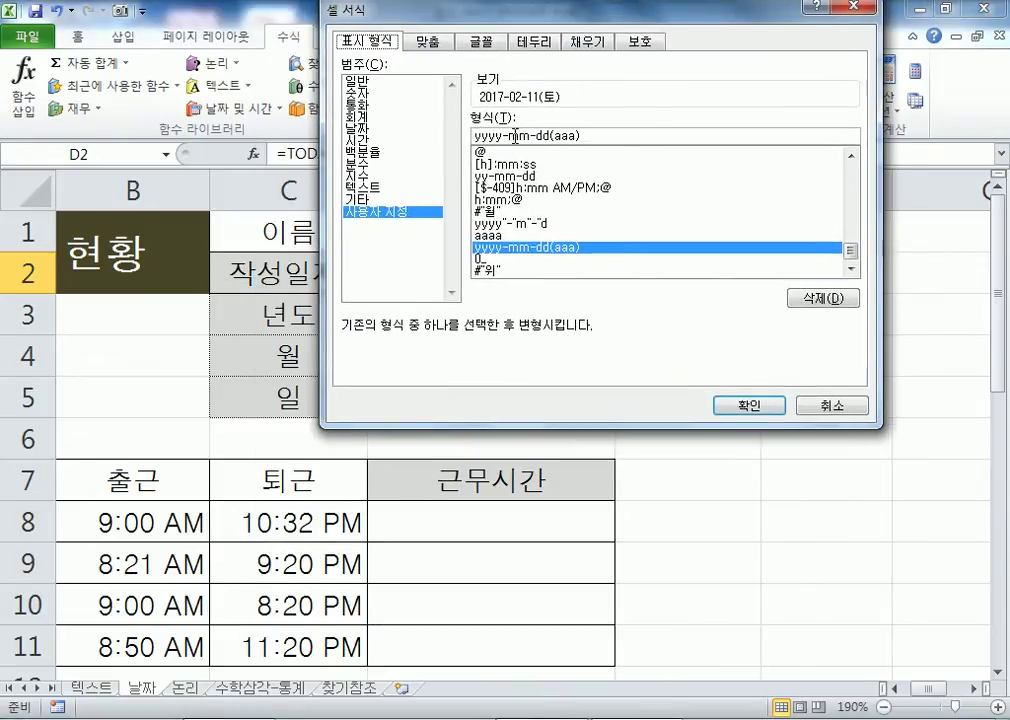
pyautogui.moveTo(503, 136); pyautogui.dragTo(579, 135)
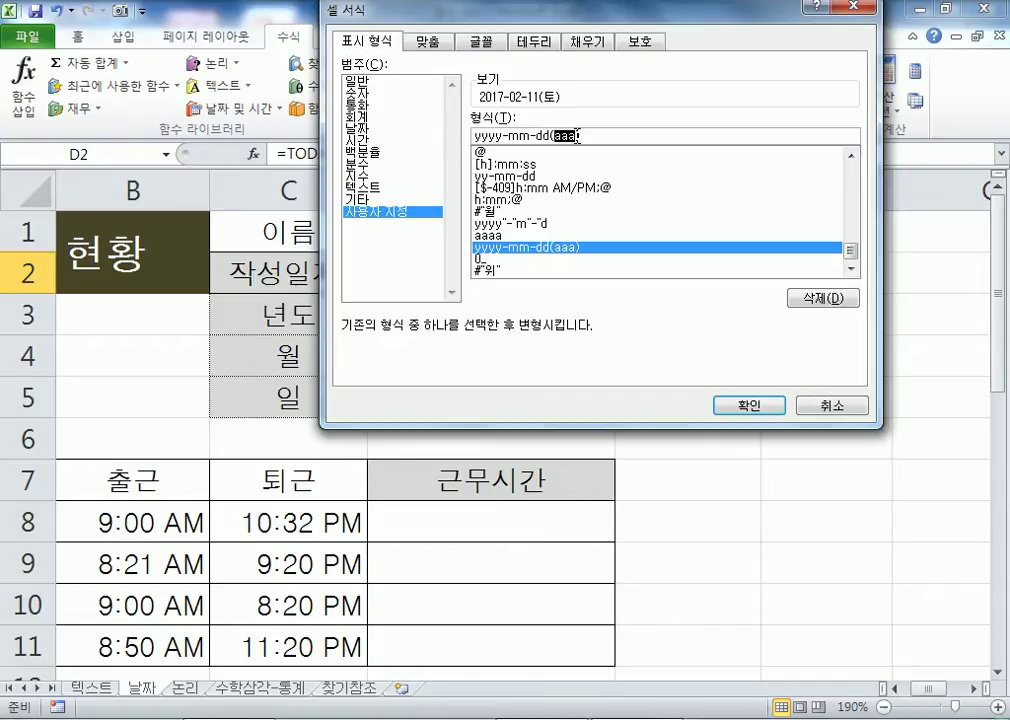
pyautogui.moveTo(442, 14); pyautogui.dragTo(857, 37)
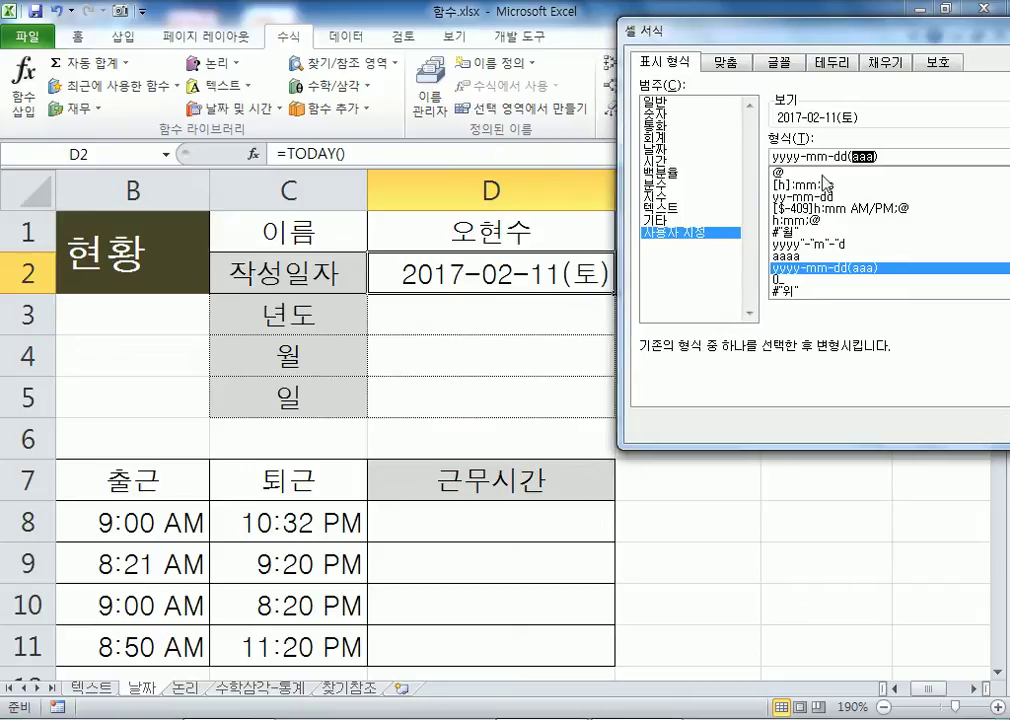
pyautogui.click(896, 156)
pyautogui.moveTo(783, 43); pyautogui.dragTo(578, 45)
pyautogui.click(830, 427)
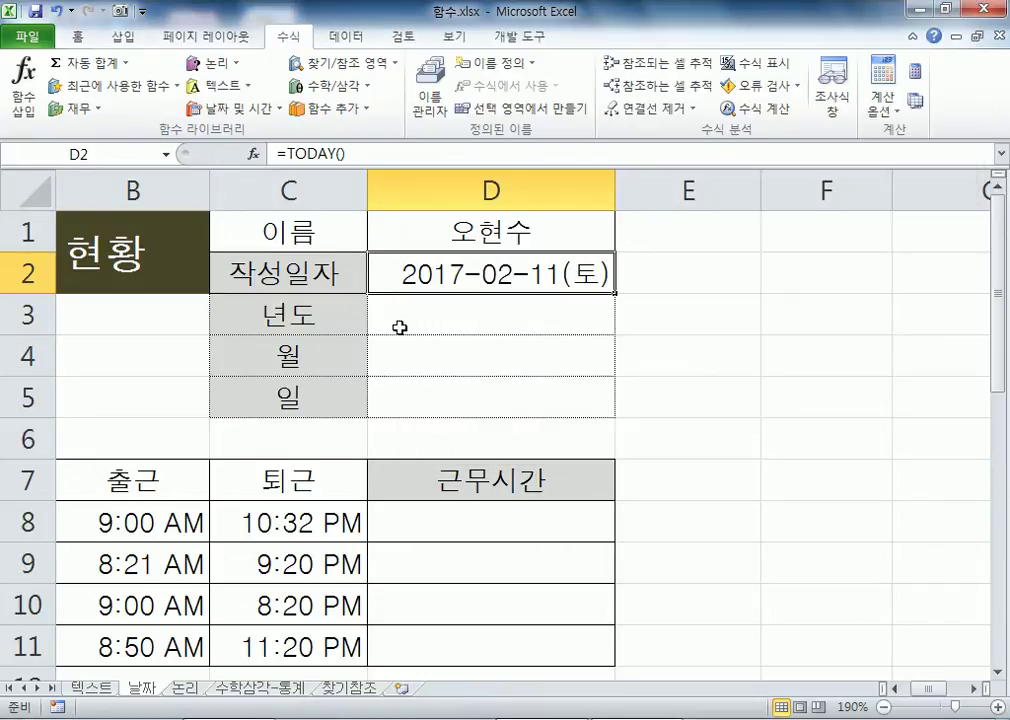
# Step: Enter 2017 manually as a constant in the 년도 cell D3, and clear it again
pyautogui.click(399, 315)
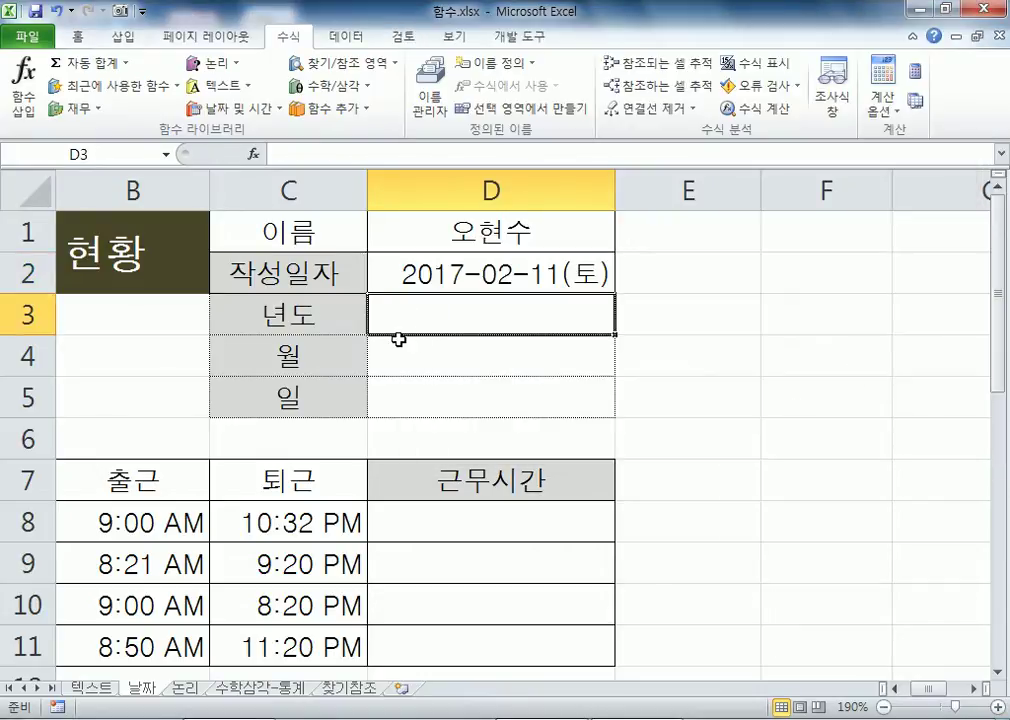
pyautogui.click(432, 287)
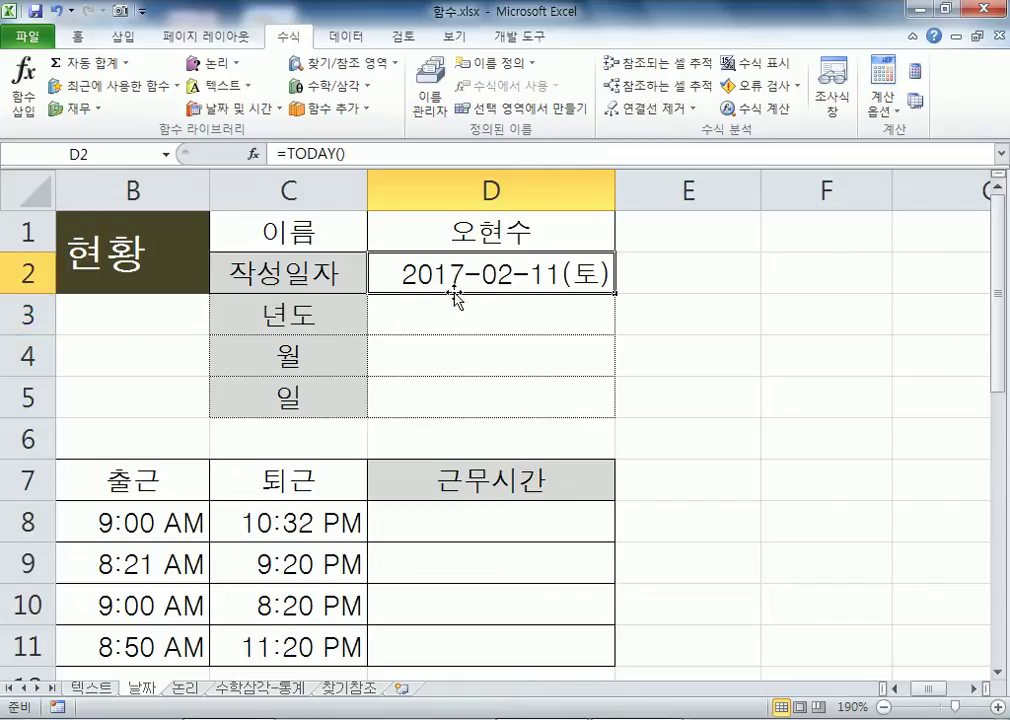
pyautogui.click(997, 673)
pyautogui.click(997, 673)
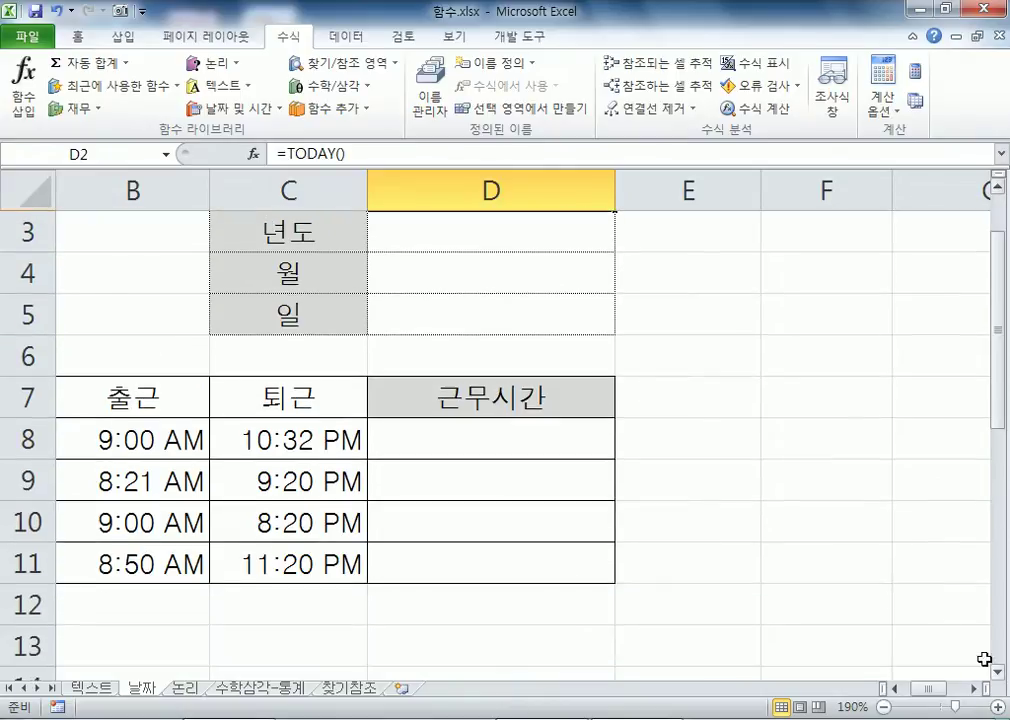
pyautogui.click(462, 234)
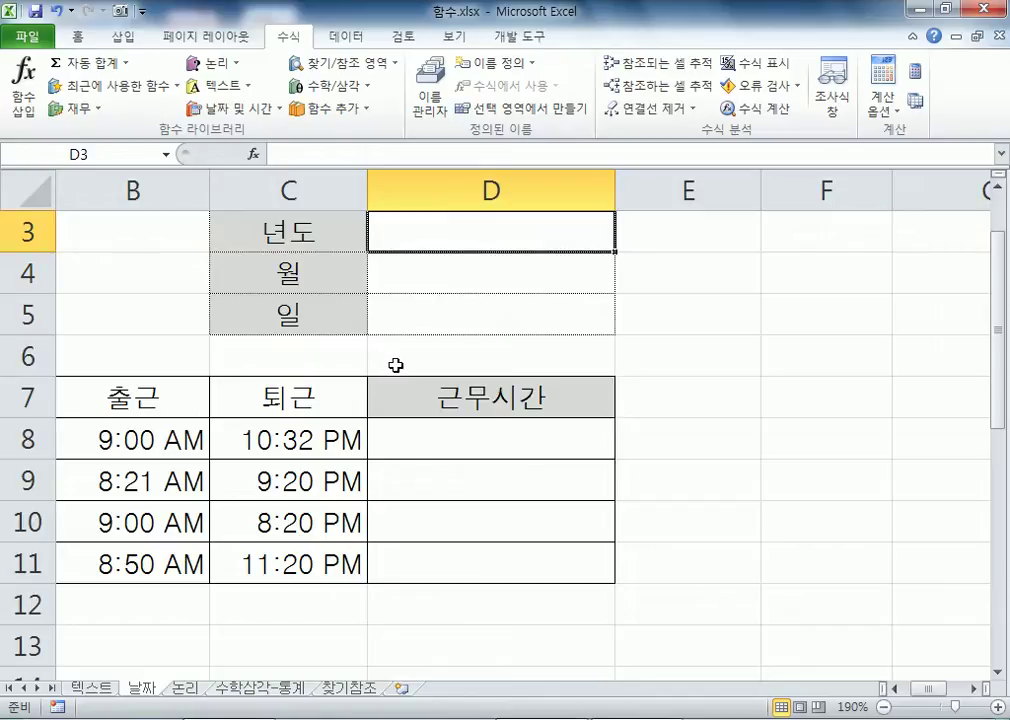
pyautogui.write('2017')
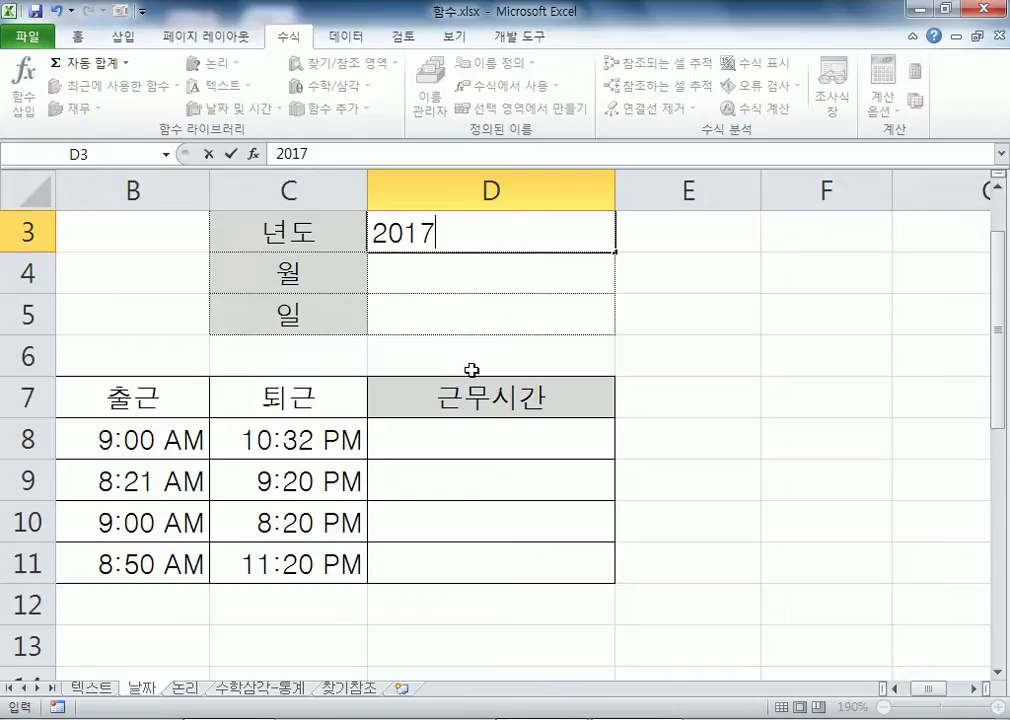
pyautogui.press('Return')
pyautogui.press('Up')
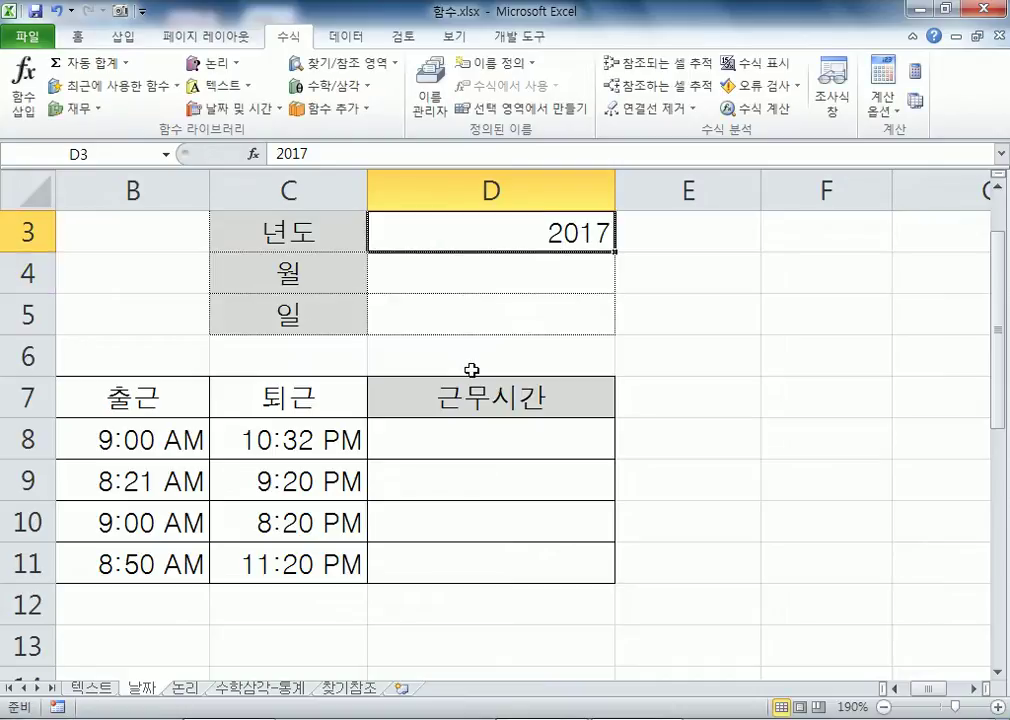
pyautogui.press('Delete')
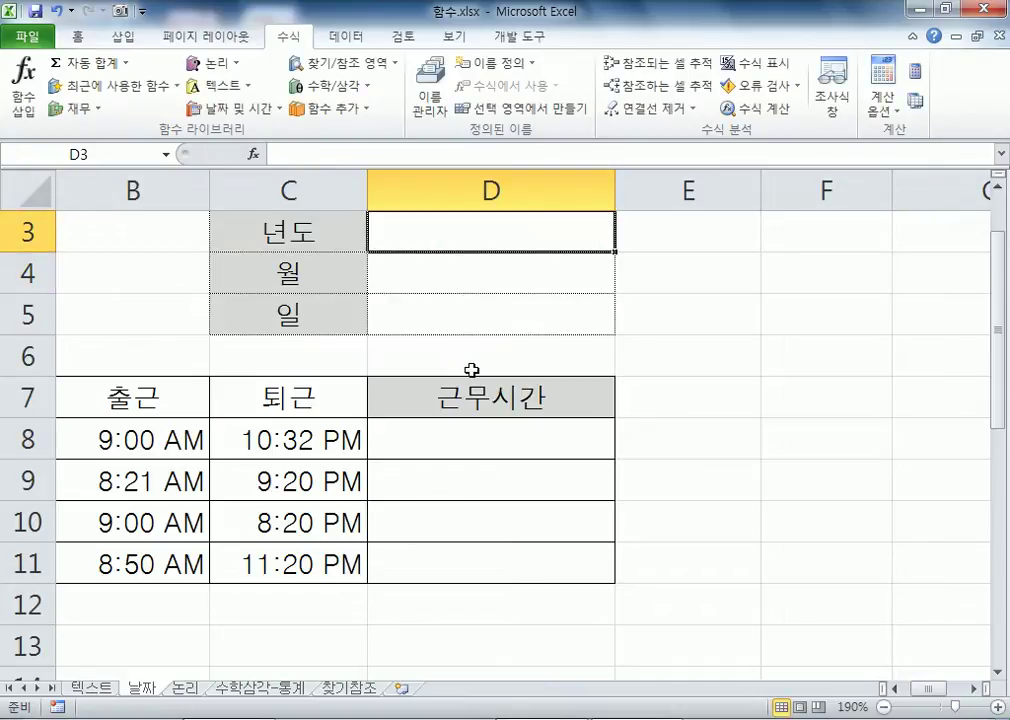
# Step: Insert the YEAR function in the 년도 cell D3 with the 작성일자 cell D2 as its Serial_number argument
pyautogui.scroll(1, 471, 370)
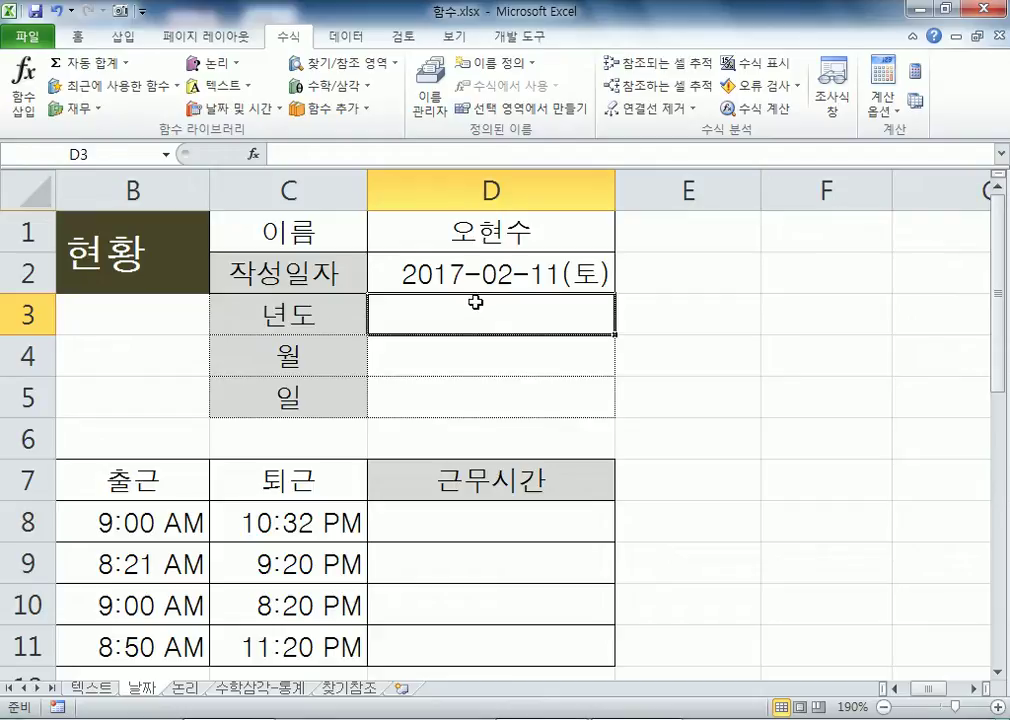
pyautogui.click(453, 277)
pyautogui.click(440, 316)
pyautogui.click(249, 118)
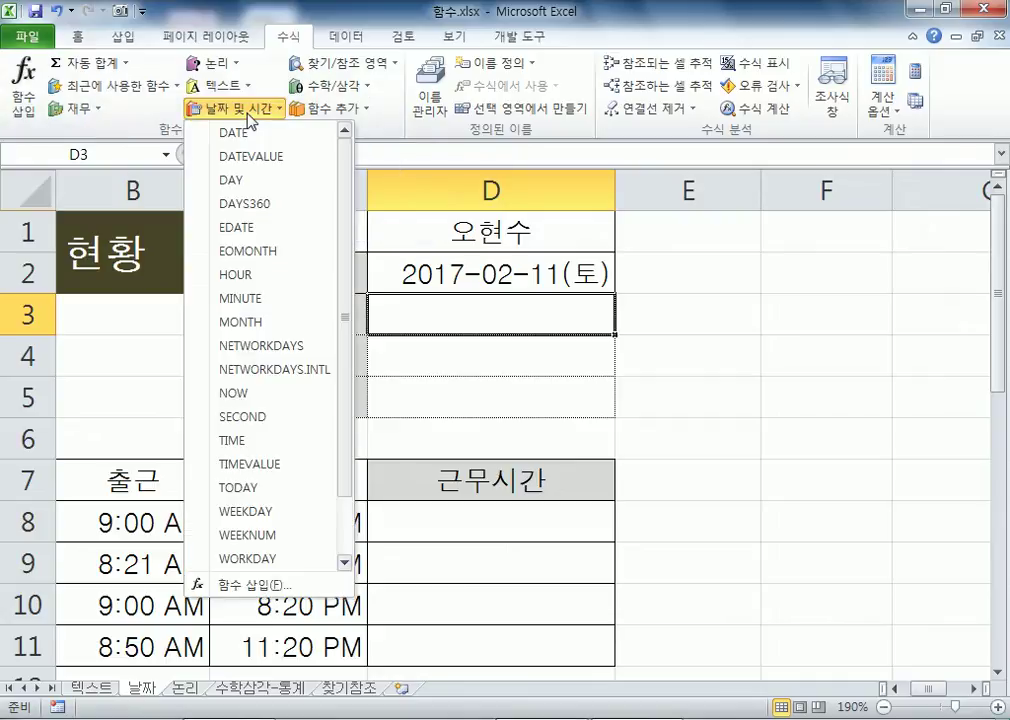
pyautogui.click(451, 322)
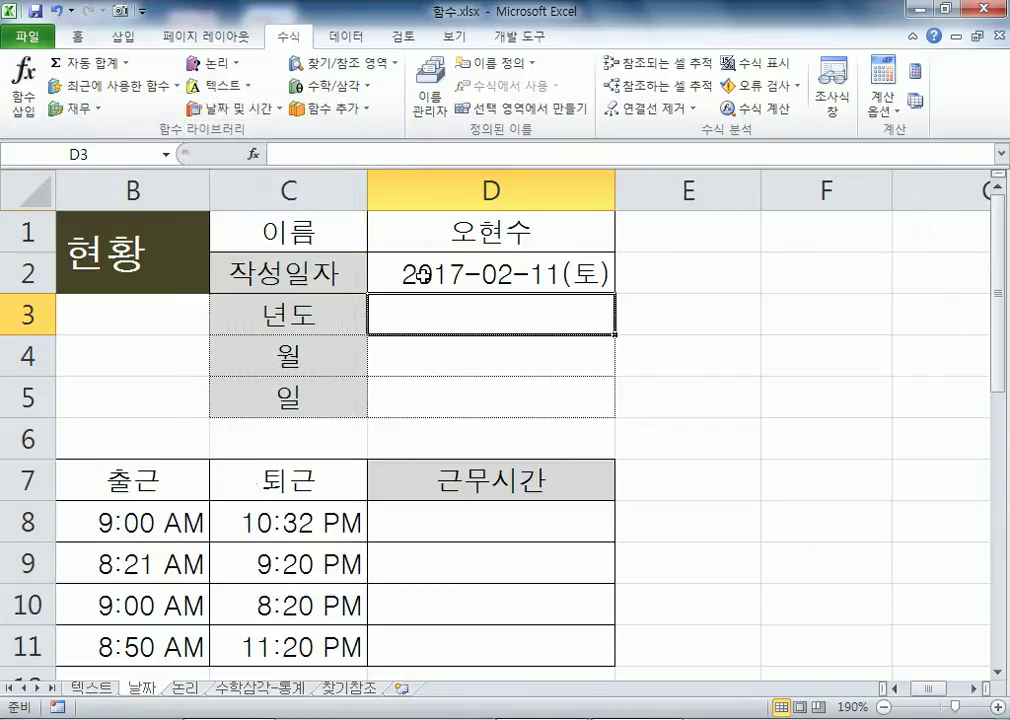
pyautogui.click(225, 118)
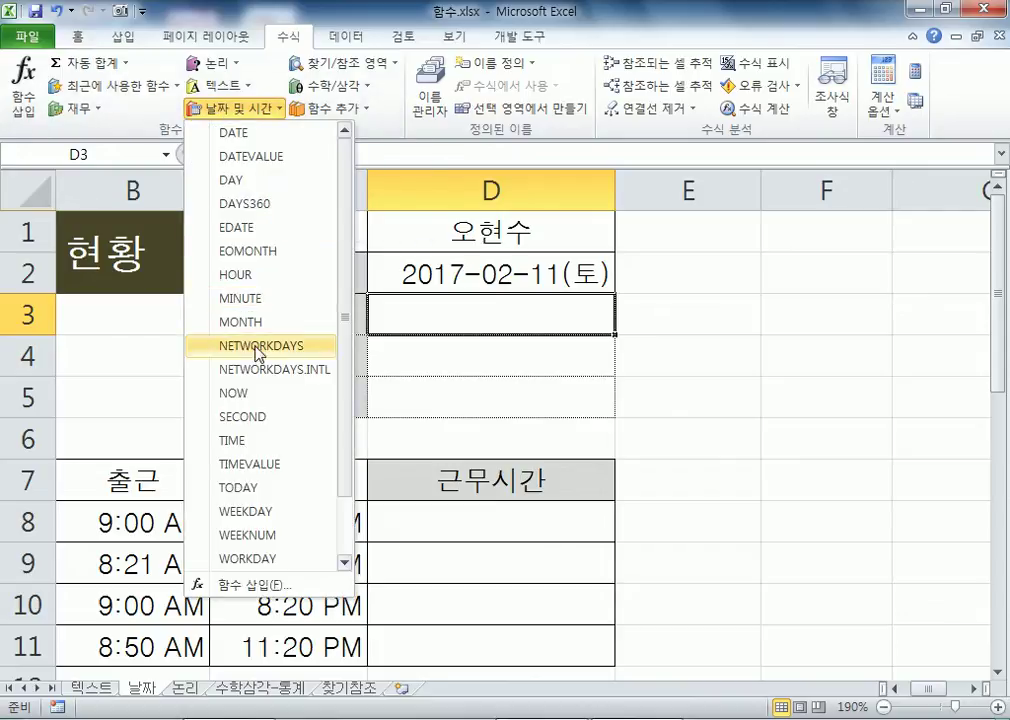
pyautogui.scroll(-1, 257, 427)
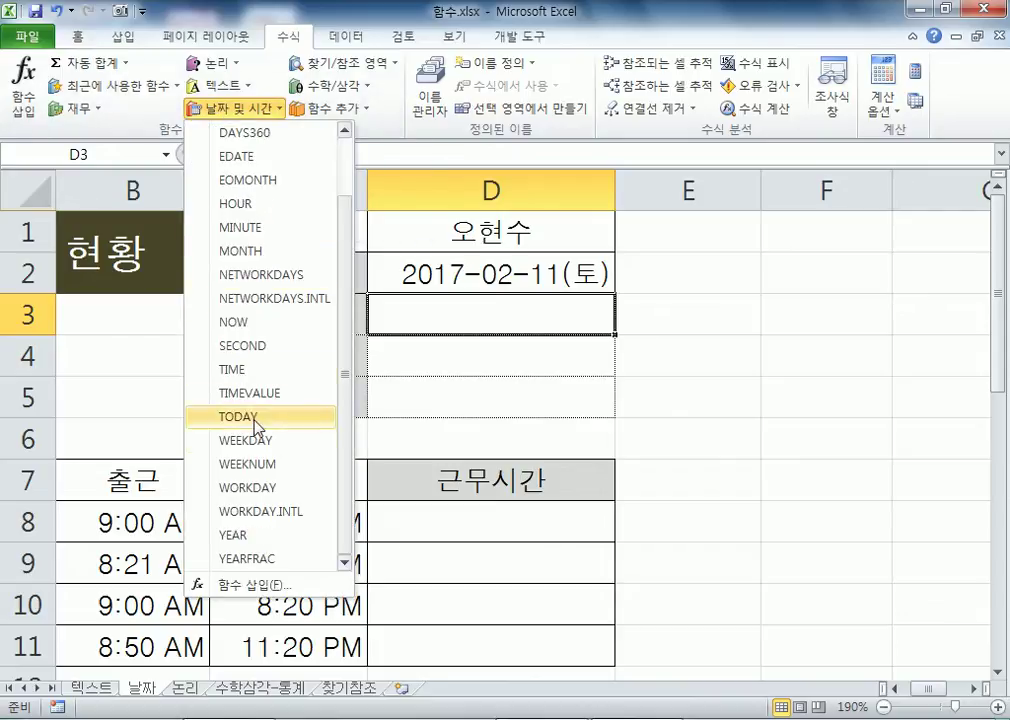
pyautogui.click(248, 540)
pyautogui.moveTo(811, 173); pyautogui.dragTo(629, 164)
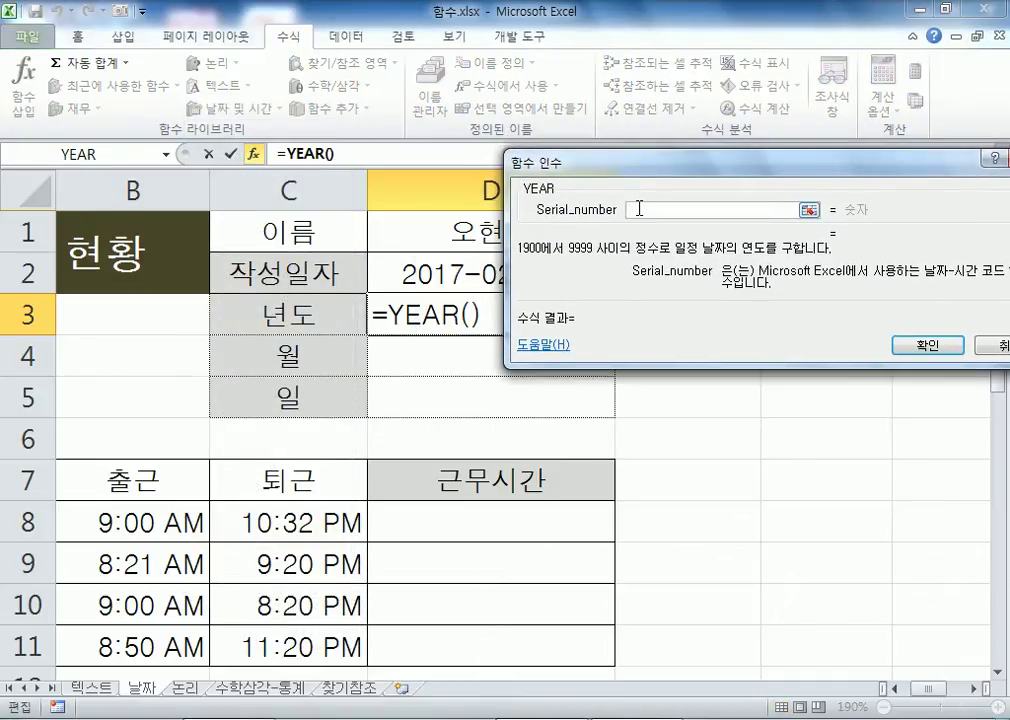
pyautogui.moveTo(618, 190); pyautogui.dragTo(341, 359)
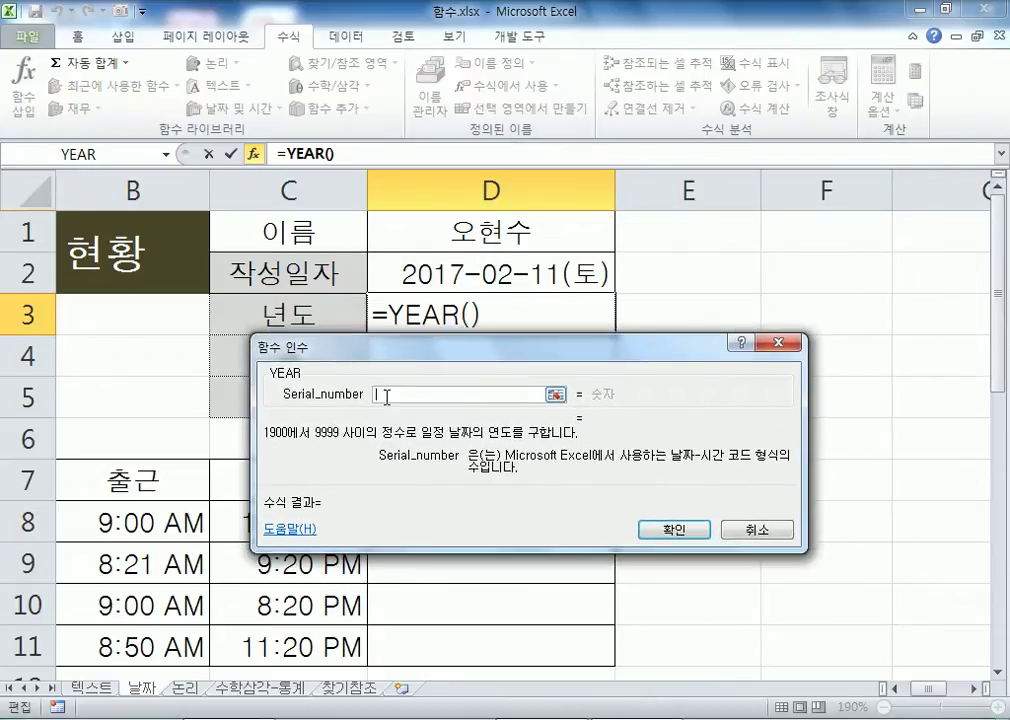
pyautogui.click(463, 269)
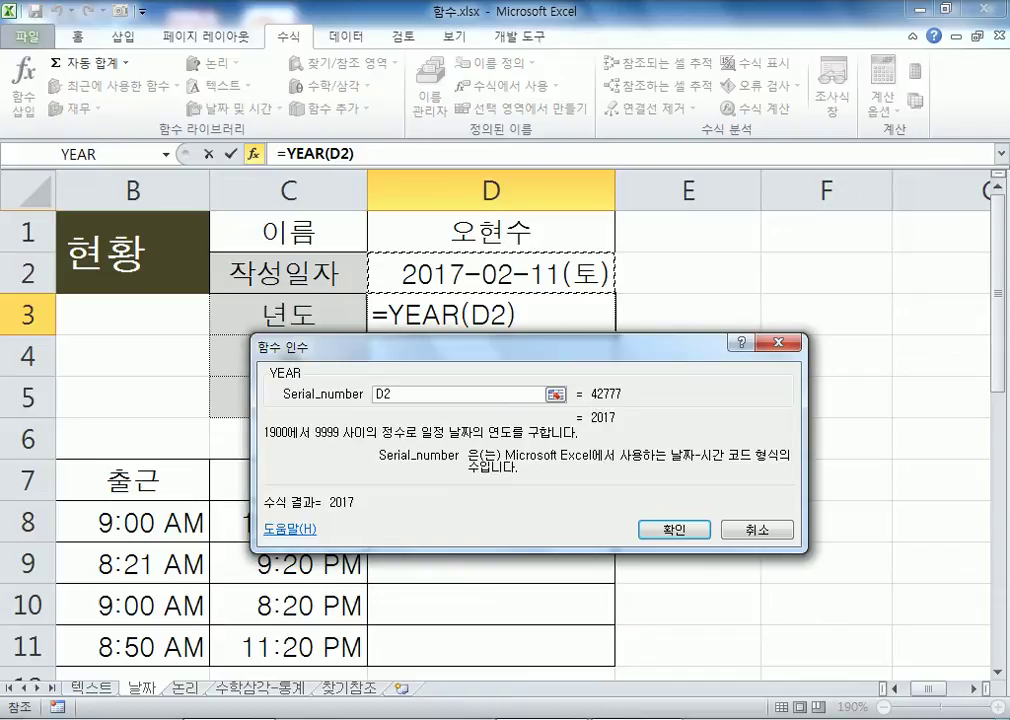
# Step: Switch to Notepad and add the line "날짜는 1900-01-01 을 시작으로 작동" below the function syntax
pyautogui.click(257, 718)
pyautogui.press('Return')
pyautogui.write('나ㄹ짜는 9')
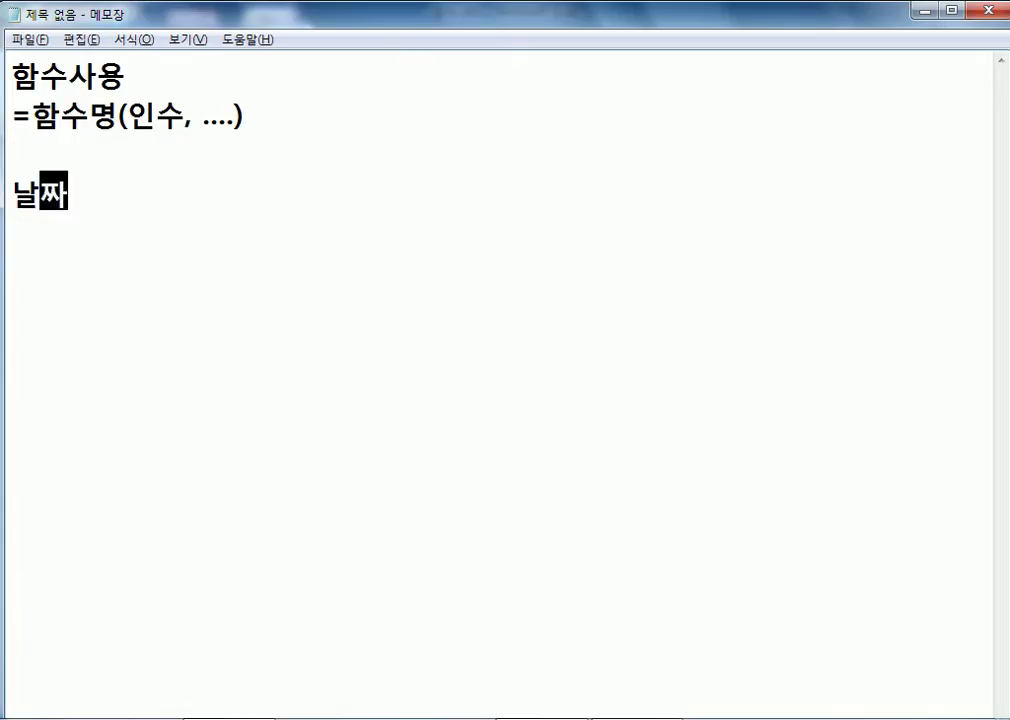
pyautogui.press('BackSpace')
pyautogui.write('1900-01-')
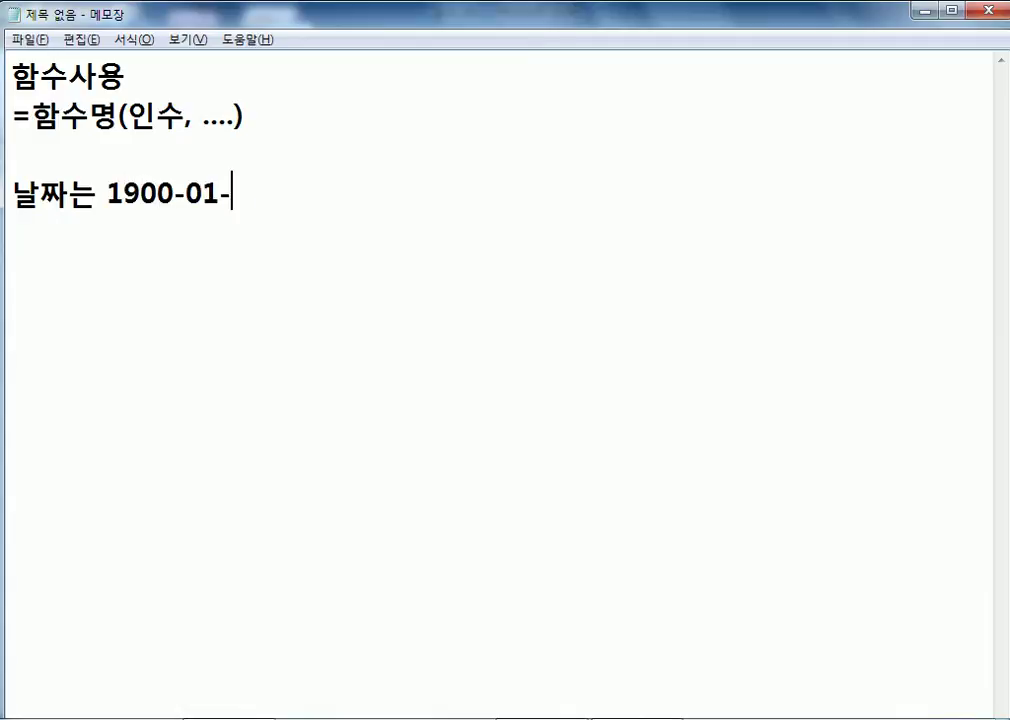
pyautogui.write('01')
pyautogui.write(' 을 시작')
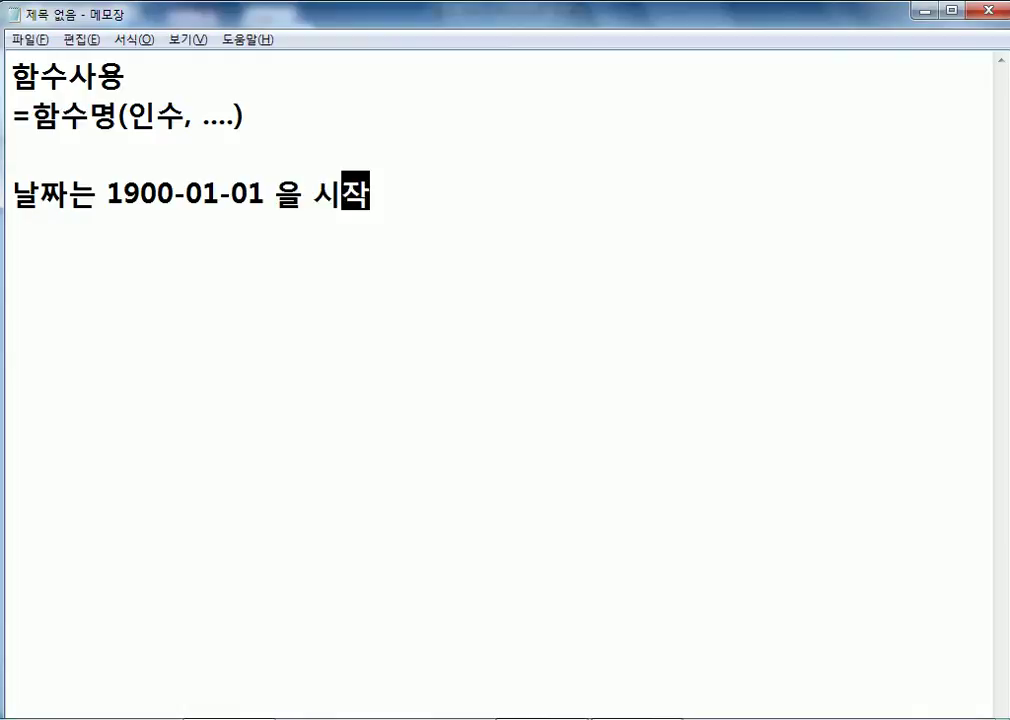
pyautogui.write('을로 작동')
pyautogui.press('Return')
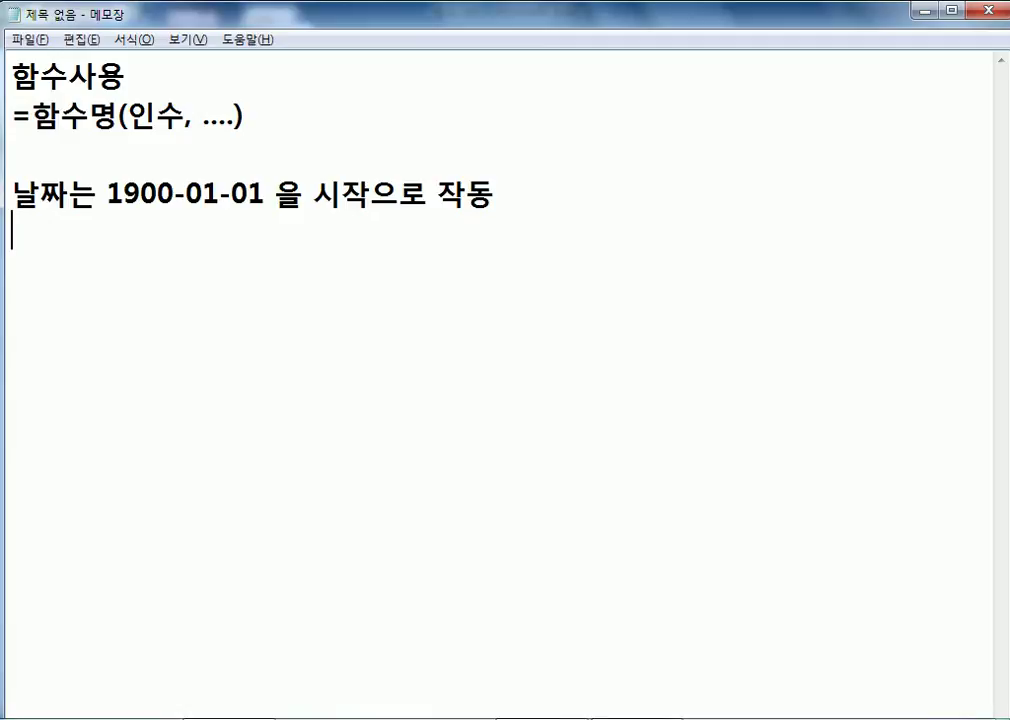
# Step: Add the line "1900-01-01, 숫자 1로 정한다." below the Notepad note about the date start
pyautogui.write('1900-01-01')
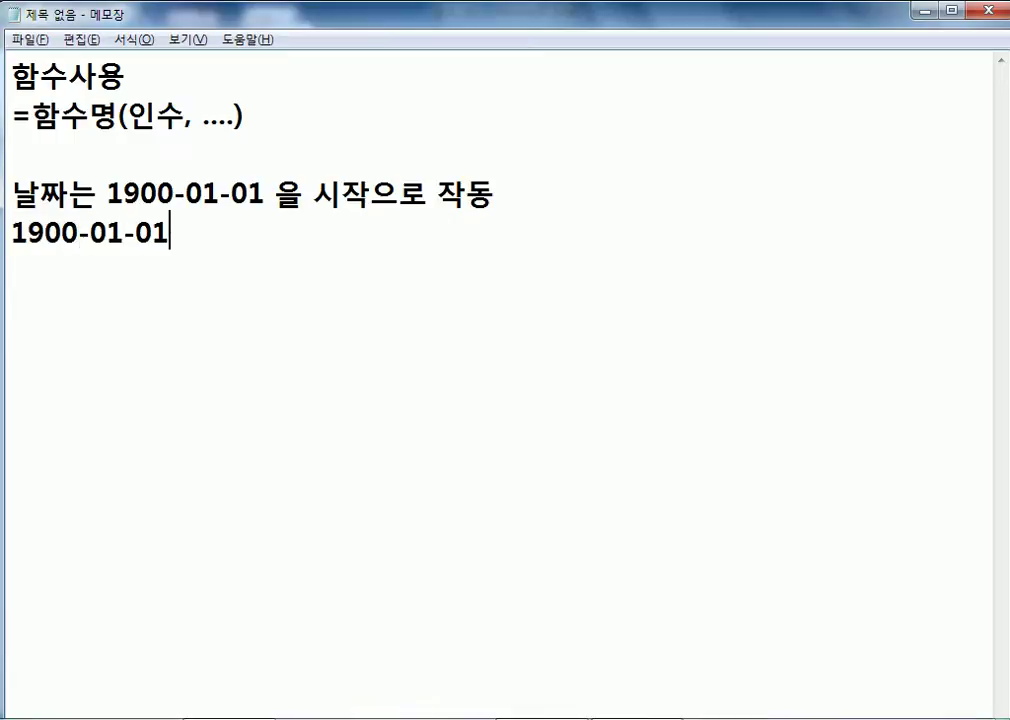
pyautogui.write(', 11')
pyautogui.press('BackSpace')
pyautogui.write('ㄹㅗ')
pyautogui.press('Left')
pyautogui.press('Left')
pyautogui.write('숫ㅈㅏ')
pyautogui.press('End')
pyautogui.write('ㅈㅗㅇ')
pyautogui.press('BackSpace')
pyautogui.press('BackSpace')
pyautogui.write('ㅓㅇㅎㅏㄴㄷㅏ')
pyautogui.write('.')
pyautogui.press('Return')
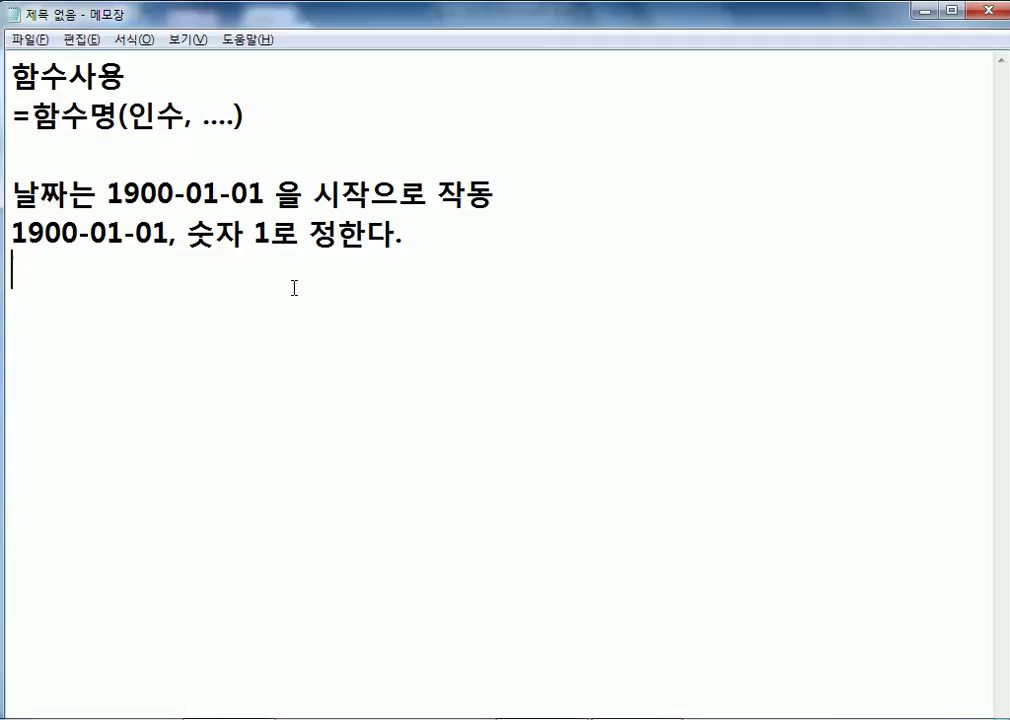
# Step: Compare the Notepad date notes with the YEAR arguments in Excel, and confirm the =YEAR(D2) formula in cell D3
pyautogui.moveTo(266, 192); pyautogui.dragTo(106, 186)
pyautogui.click(248, 284)
pyautogui.hotkey('alt', 'Tab')
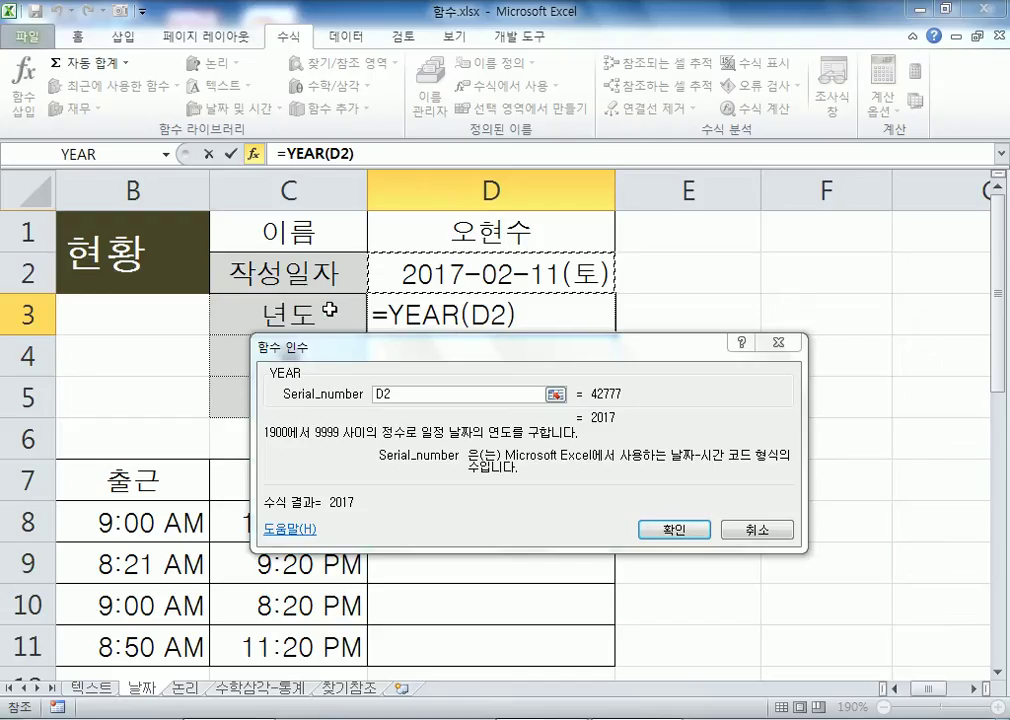
pyautogui.hotkey('alt', 'Tab')
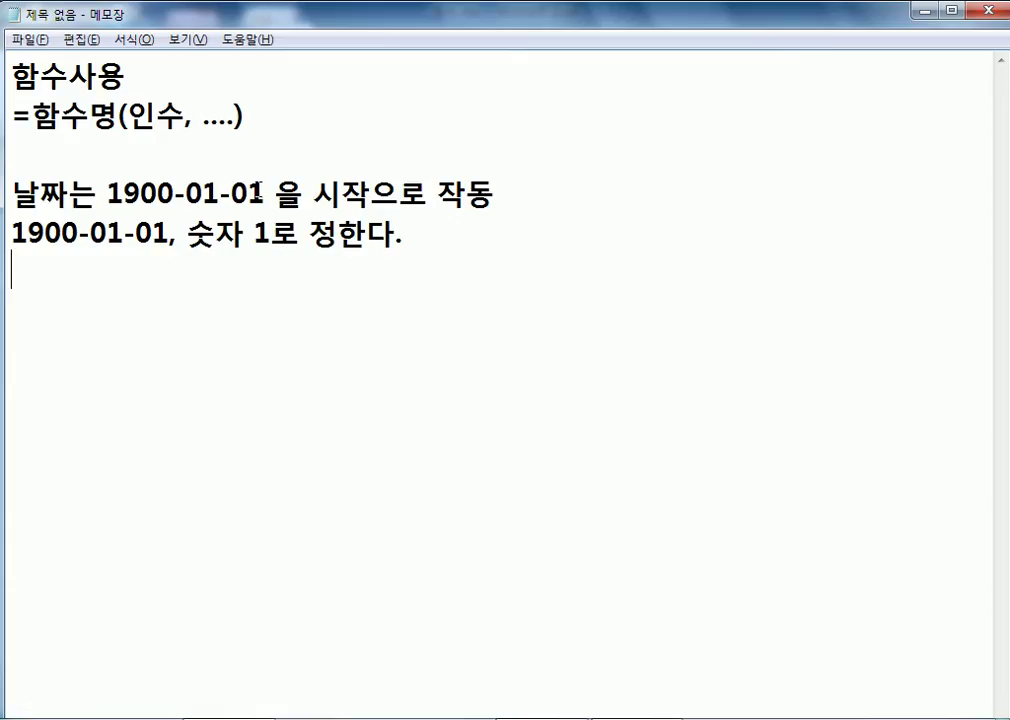
pyautogui.hotkey('alt', 'Tab')
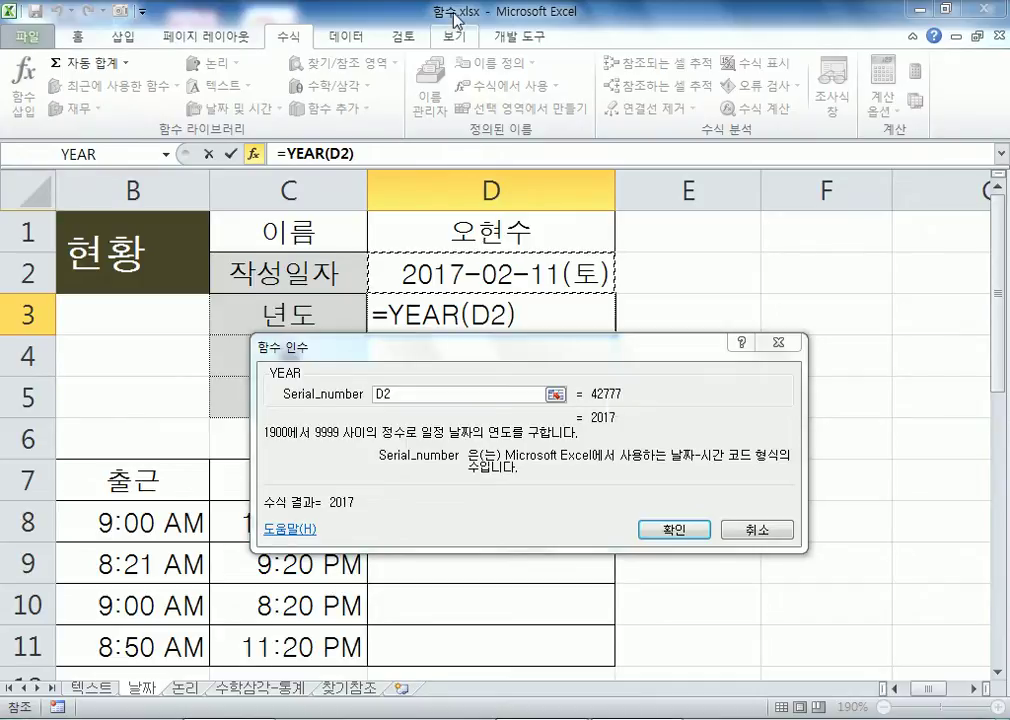
pyautogui.click(670, 532)
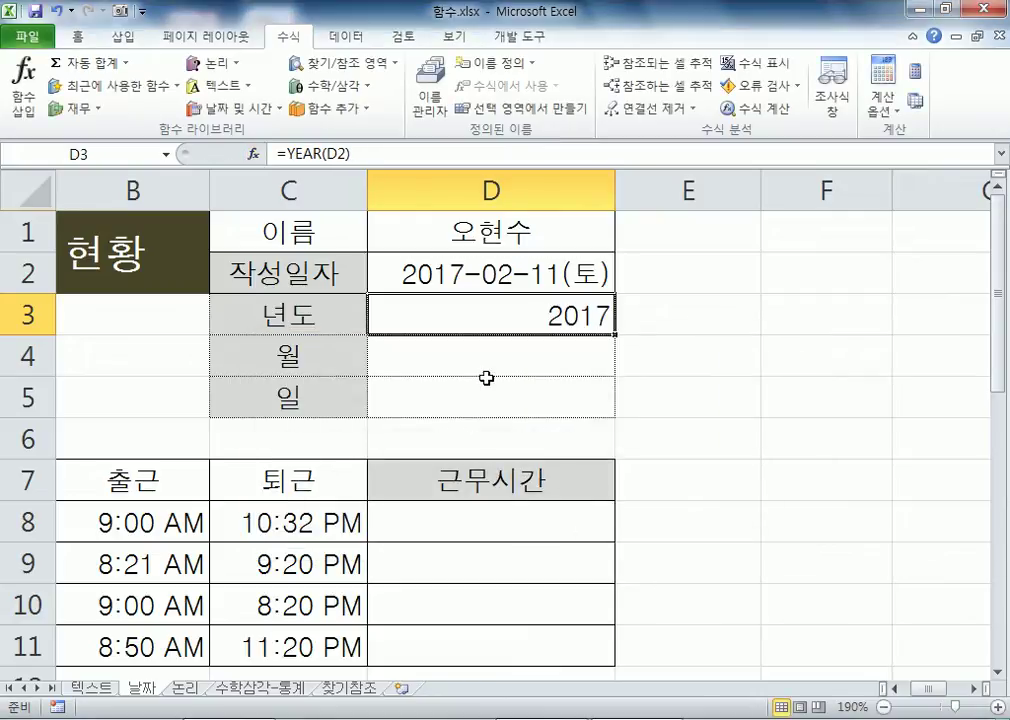
# Step: Insert the MONTH function in the 월 cell D4 with the 작성일자 cell D2 as its Serial_number argument
pyautogui.click(440, 275)
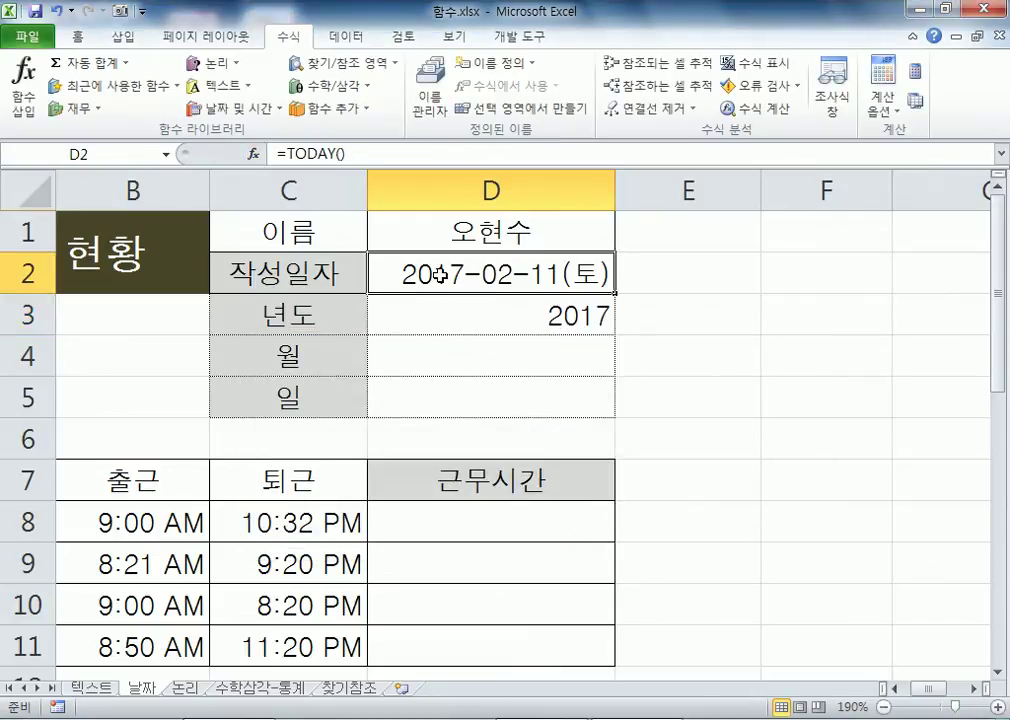
pyautogui.click(524, 350)
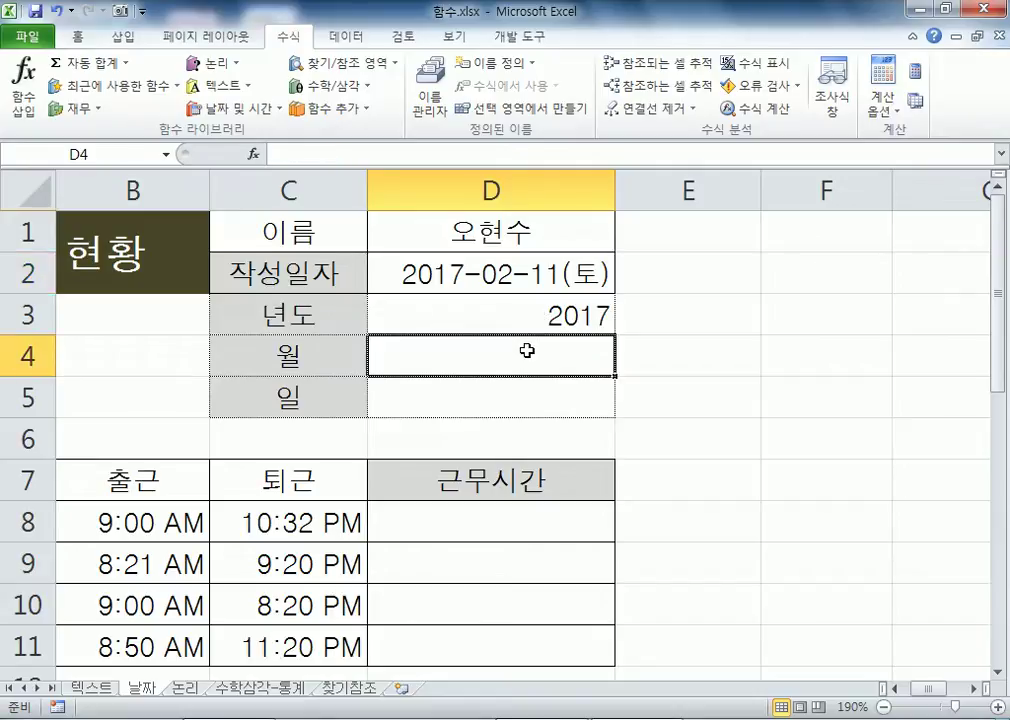
pyautogui.click(240, 108)
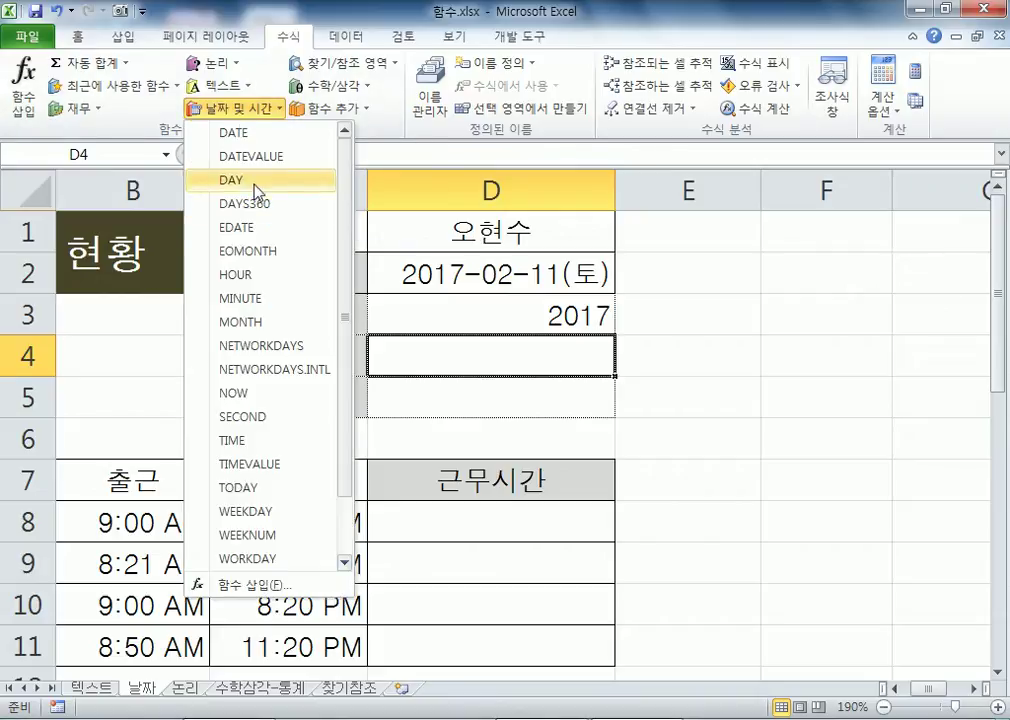
pyautogui.click(228, 324)
pyautogui.moveTo(460, 357); pyautogui.dragTo(455, 395)
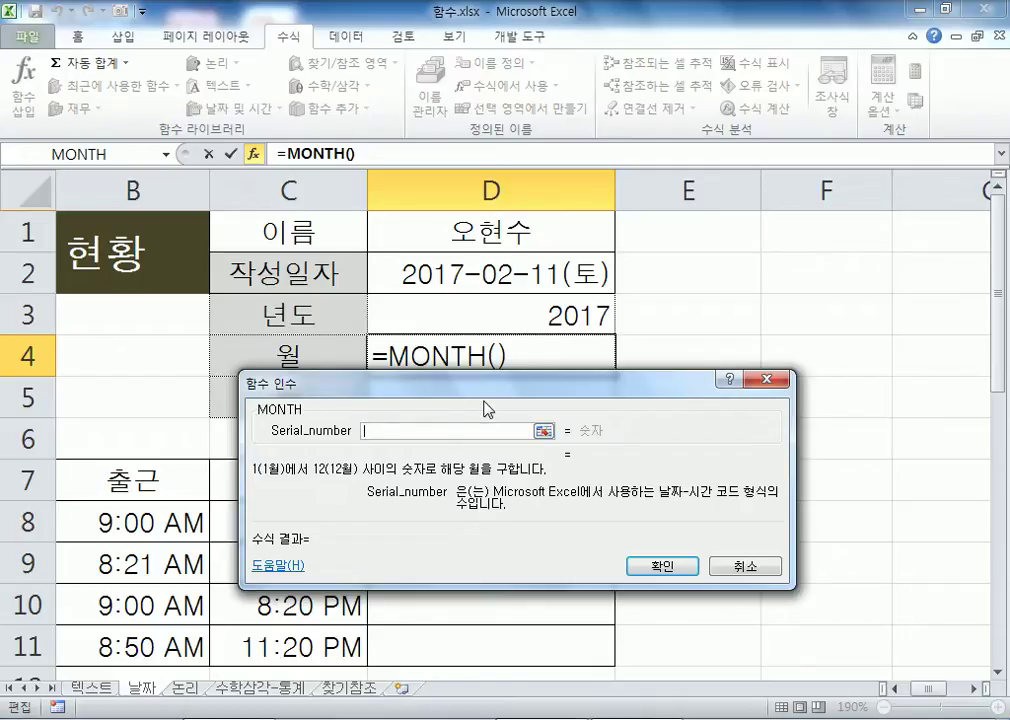
pyautogui.moveTo(484, 391); pyautogui.dragTo(477, 397)
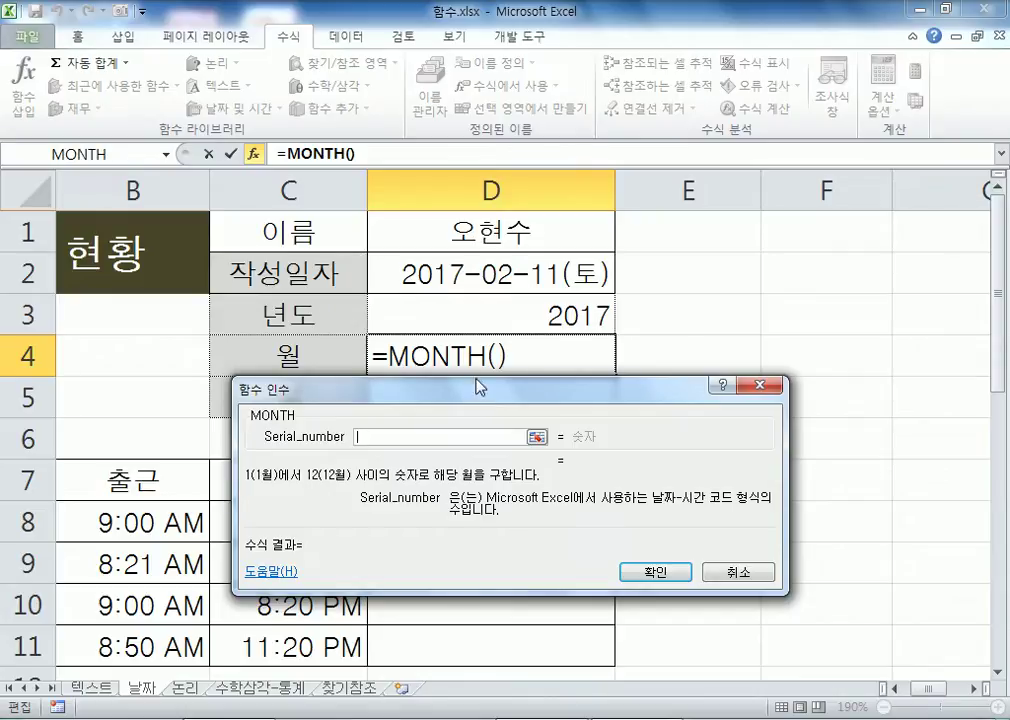
pyautogui.click(524, 274)
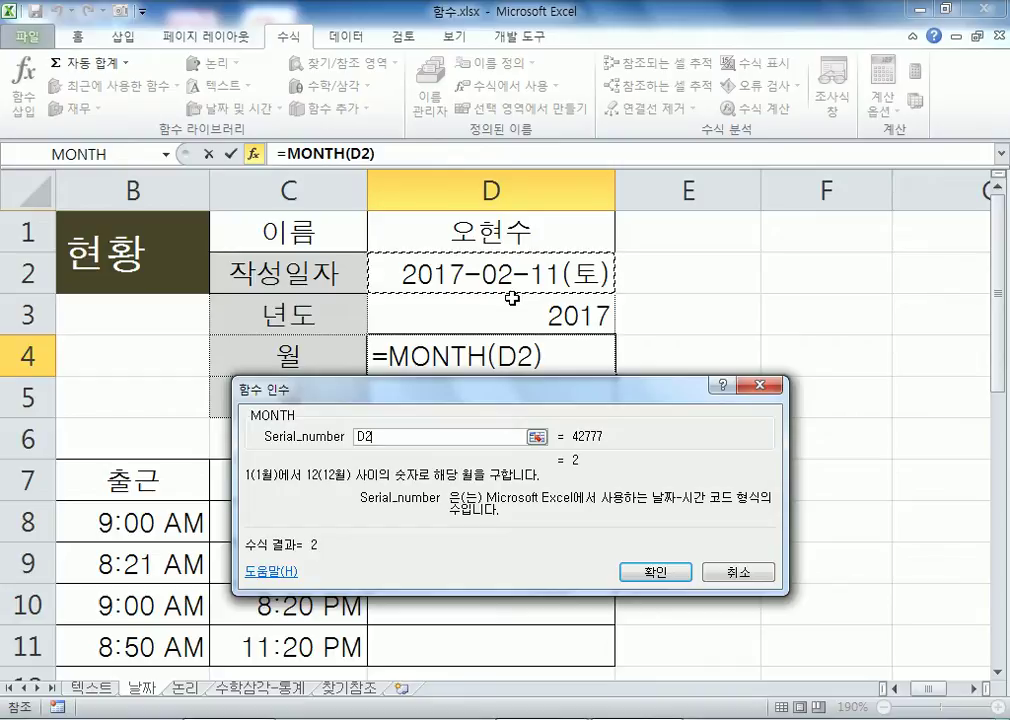
pyautogui.click(654, 571)
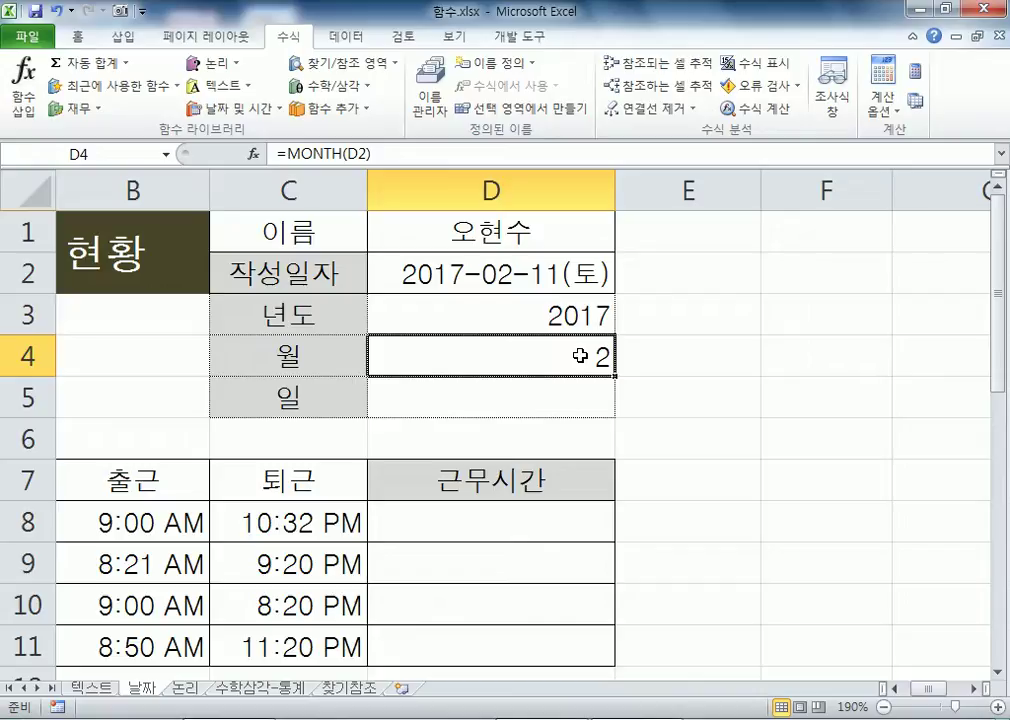
# Step: Insert the DAY function in the 일 cell D5 with the 작성일자 cell D2 as its Serial_number argument
pyautogui.click(523, 401)
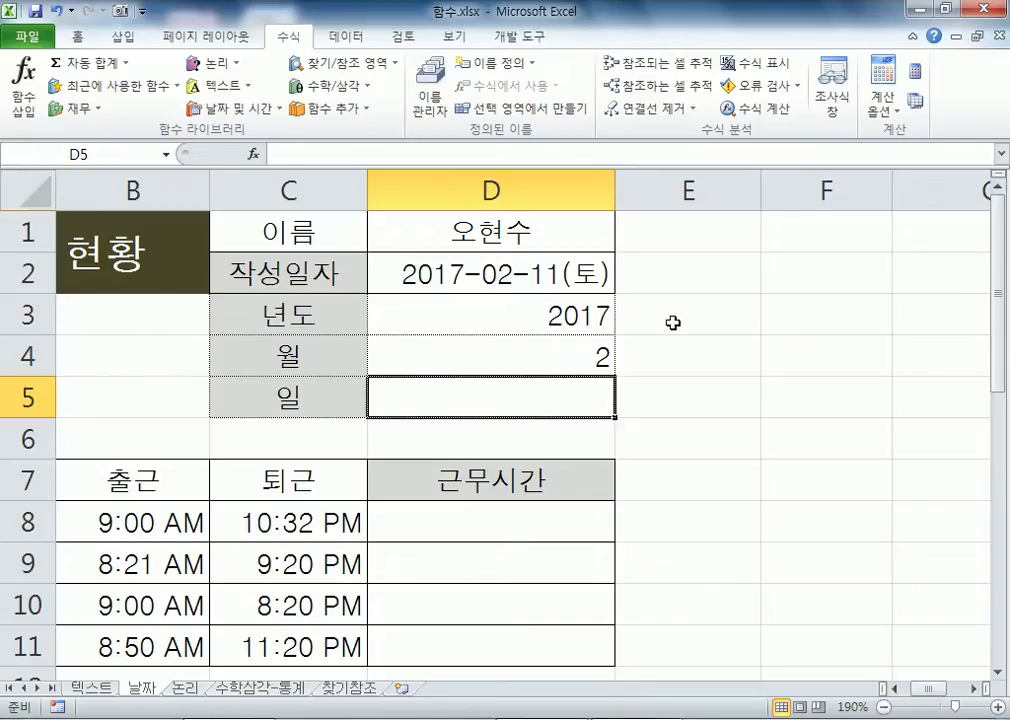
pyautogui.click(232, 108)
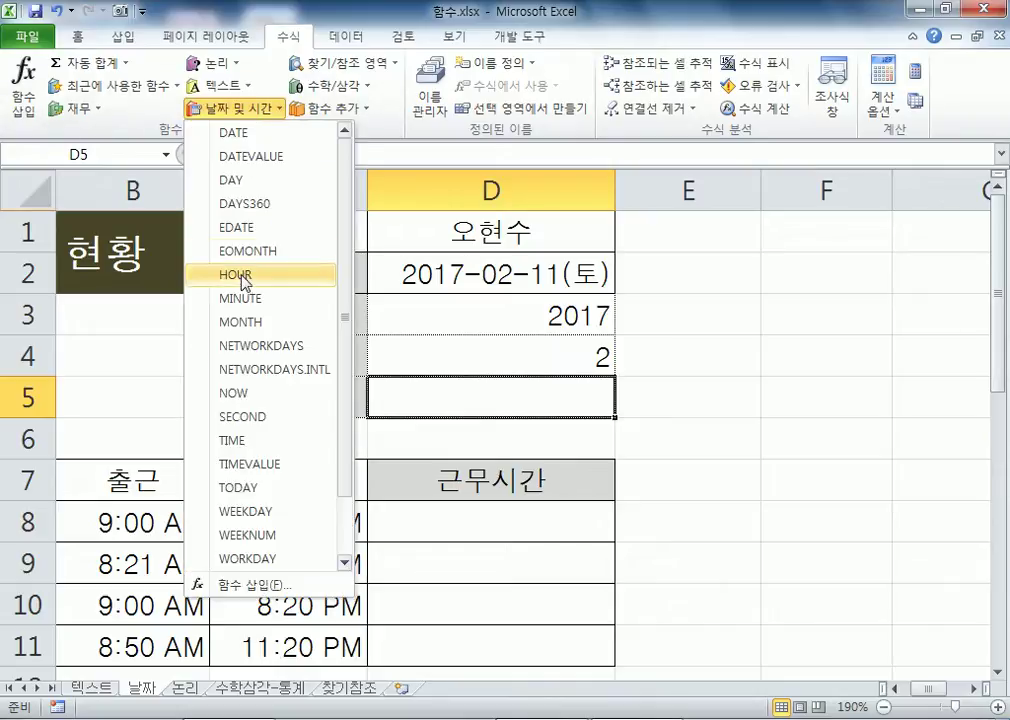
pyautogui.click(250, 182)
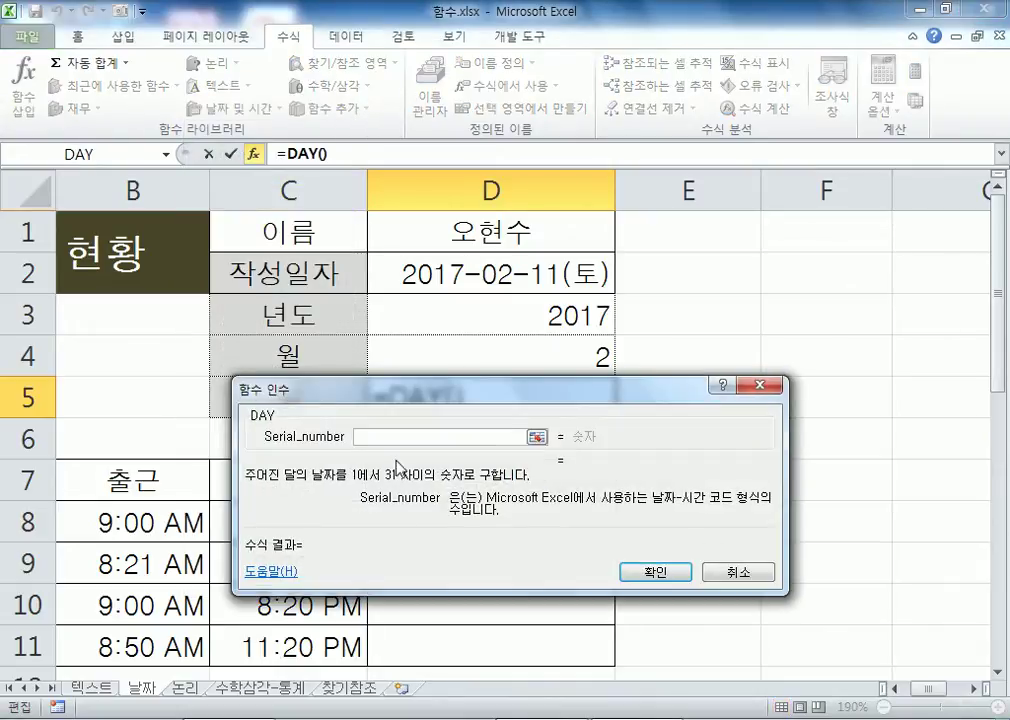
pyautogui.moveTo(401, 397); pyautogui.dragTo(385, 440)
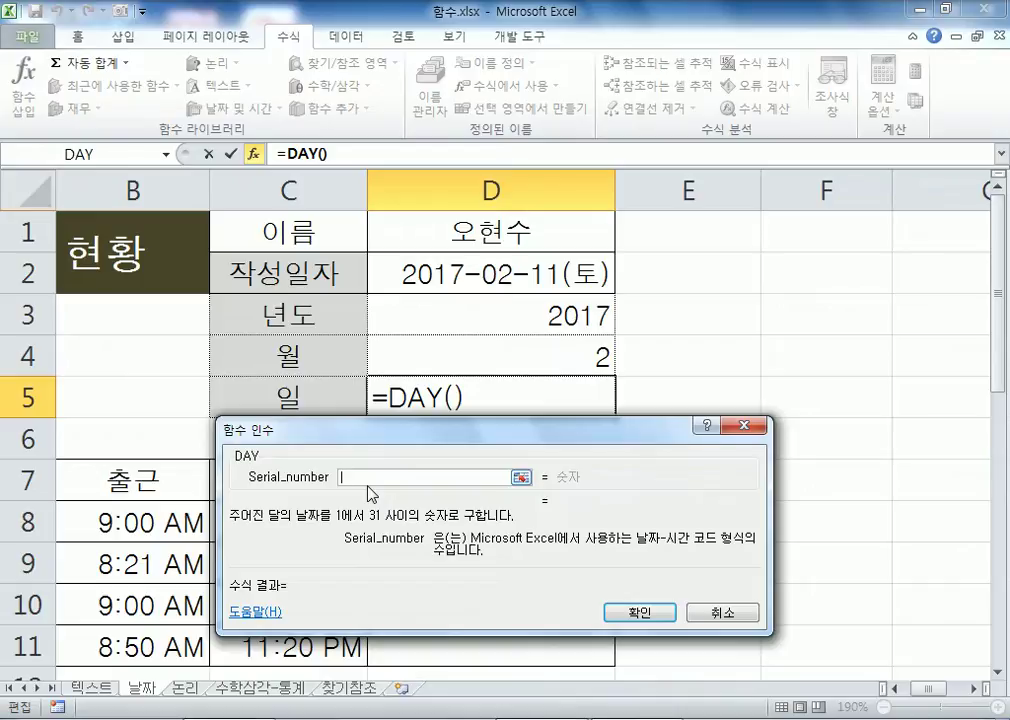
pyautogui.click(493, 276)
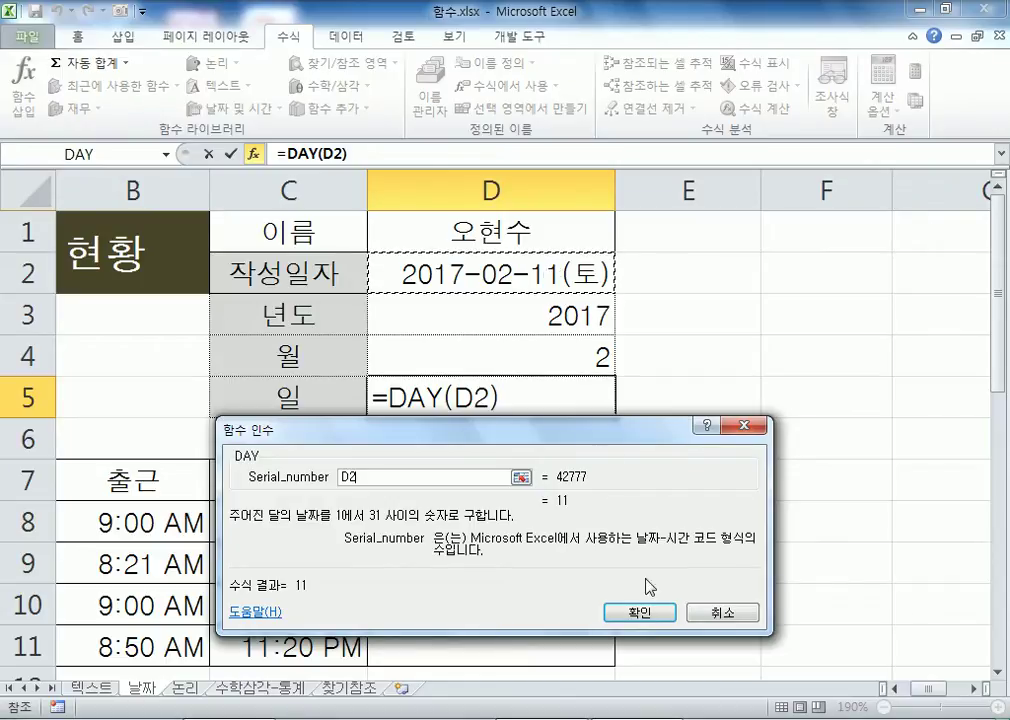
pyautogui.click(642, 612)
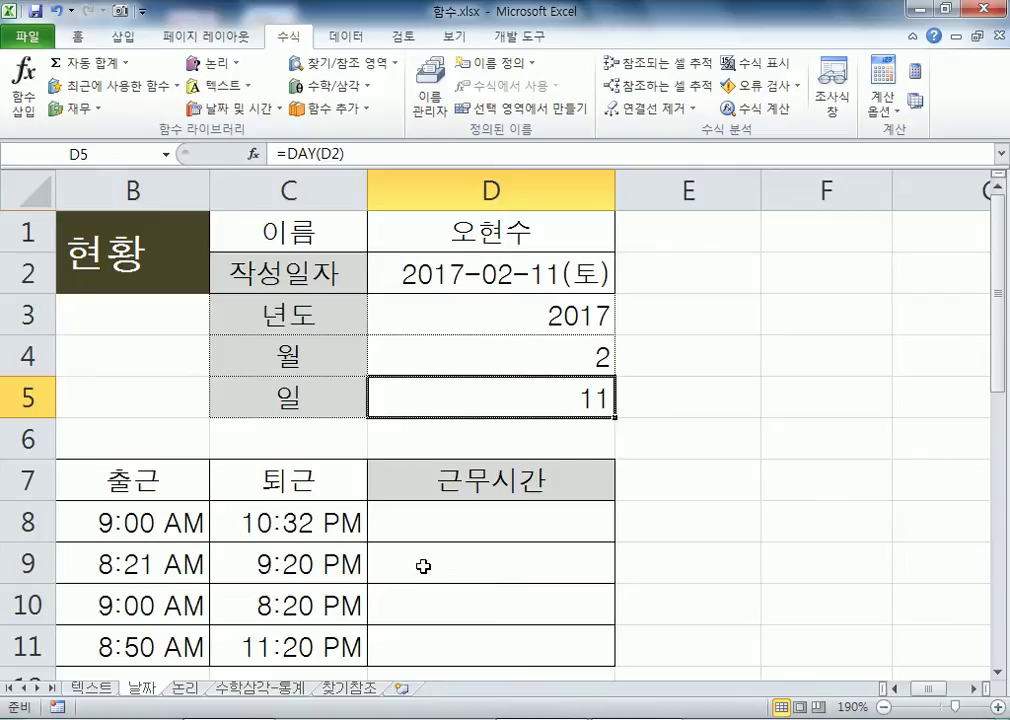
pyautogui.click(657, 258)
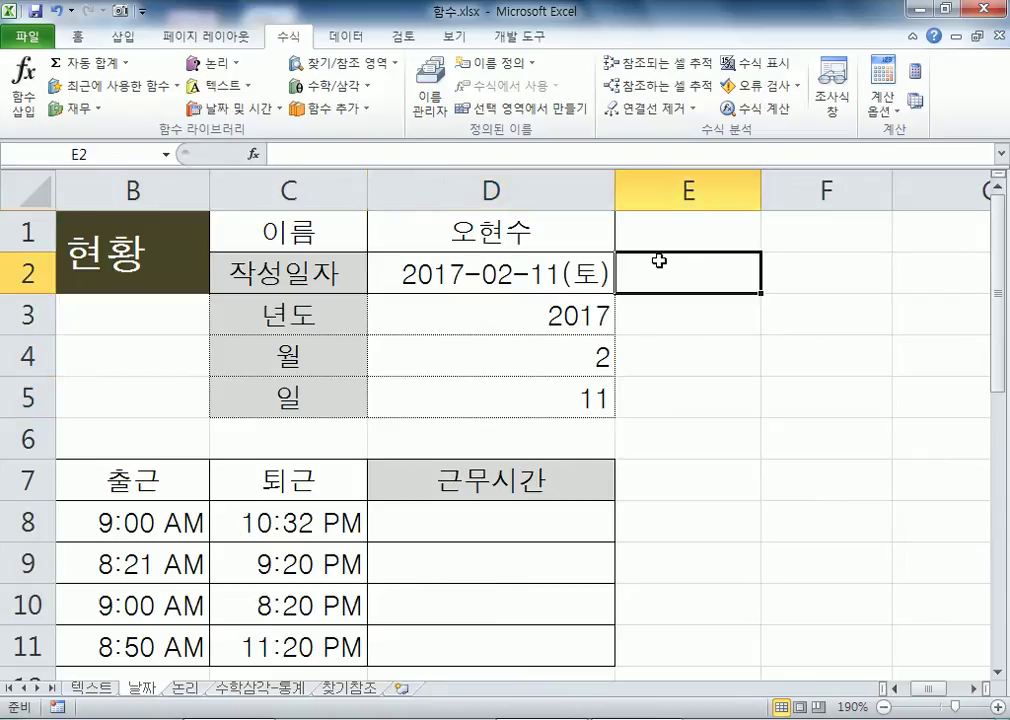
# Step: Switch to Notepad and add the line "함수 = 기능" below the date notes
pyautogui.hotkey('alt', 'Tab')
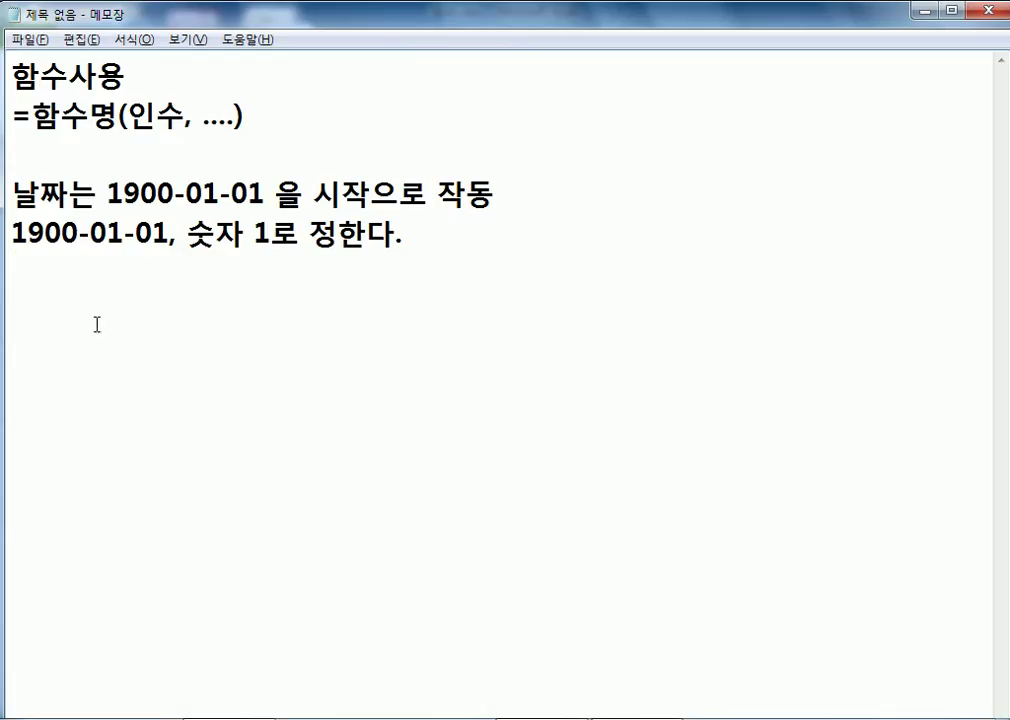
pyautogui.press('Return')
pyautogui.write('함수')
pyautogui.write('기능')
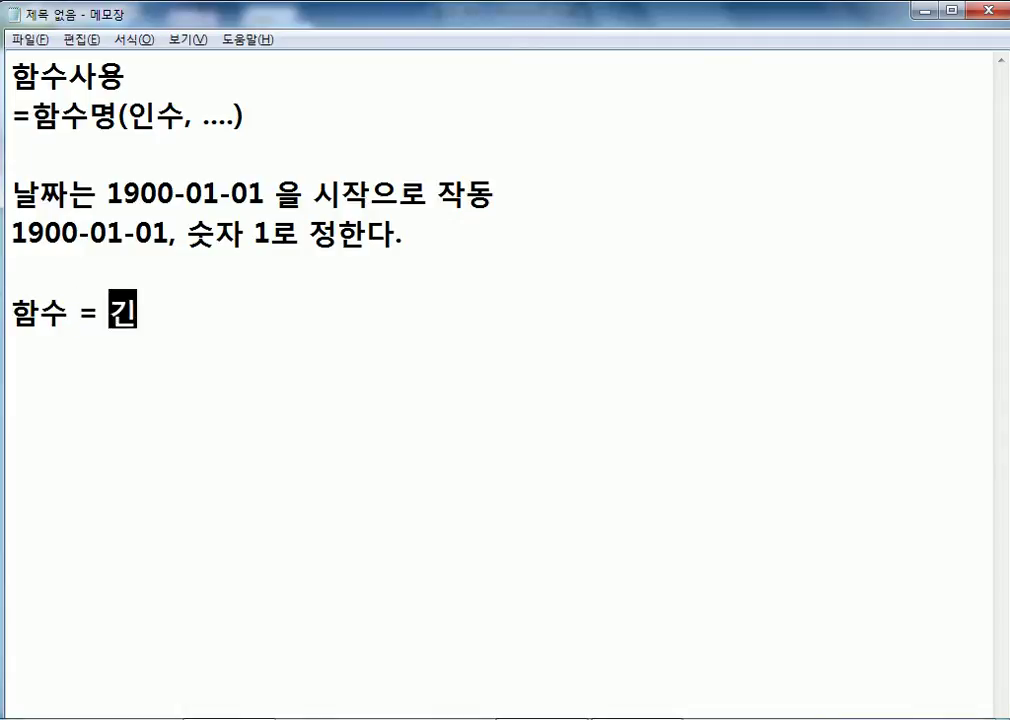
pyautogui.press('Return')
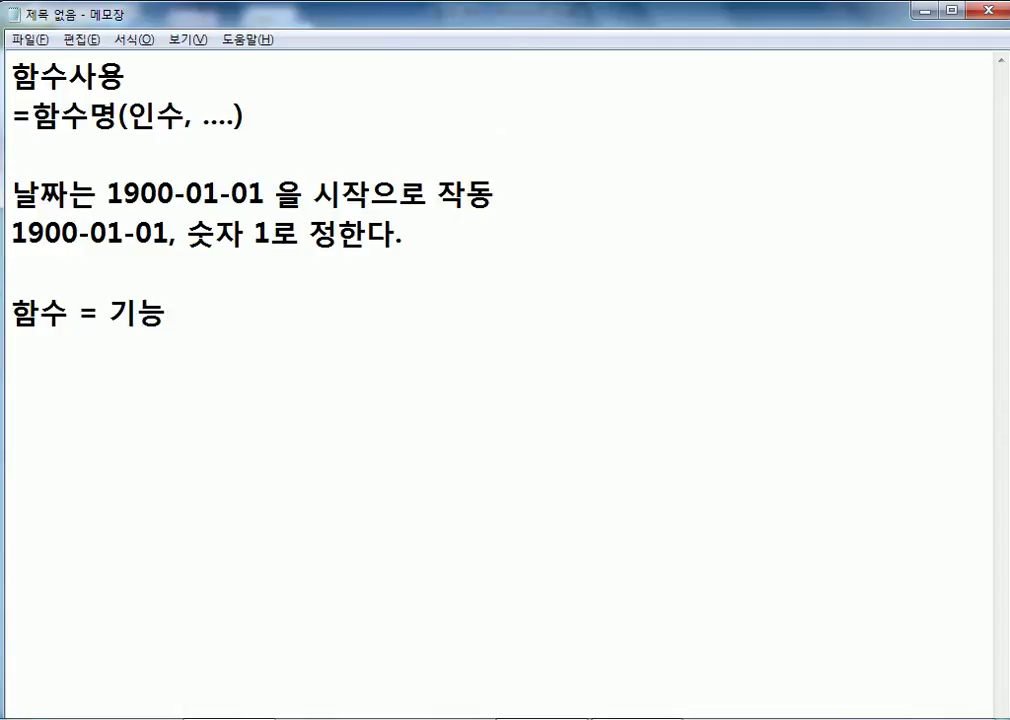
# Step: Add the lines "밥을 한다." and "밥솥에 쌀, 물 > 가열" below the 함수 = 기능 note
pyautogui.press('Return')
pyautogui.write('ㅂ')
pyautogui.write('밥을')
pyautogui.write(' 한다.')
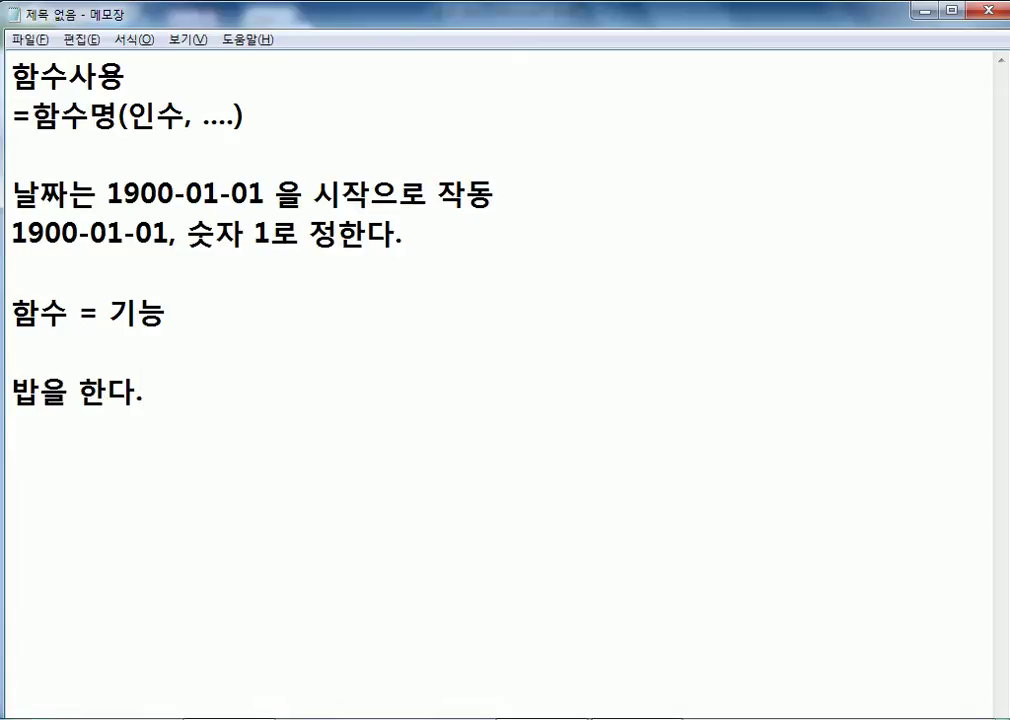
pyautogui.press('Return')
pyautogui.write('밥소ㅌ에 ㅆㅏㄹ, 물')
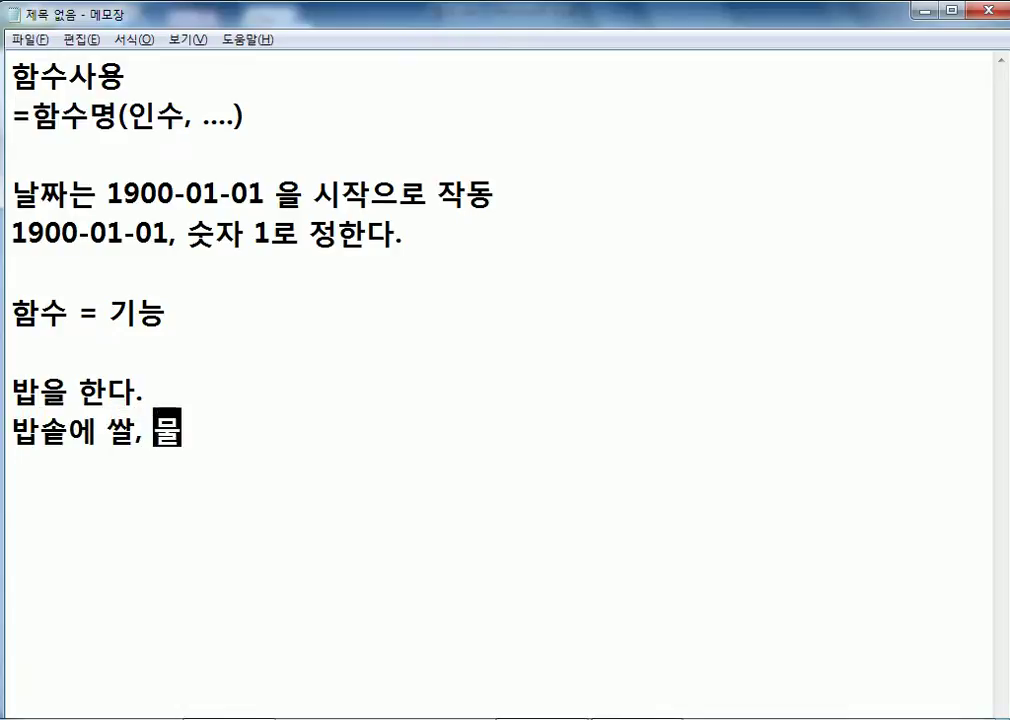
pyautogui.write(' > 가열')
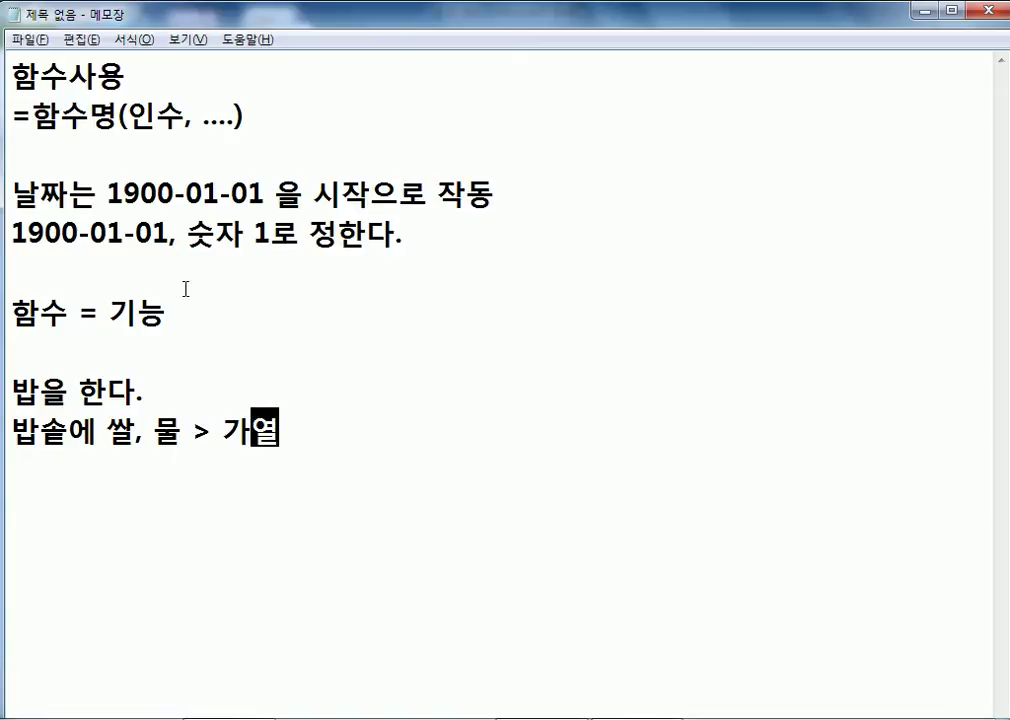
pyautogui.press('Return')
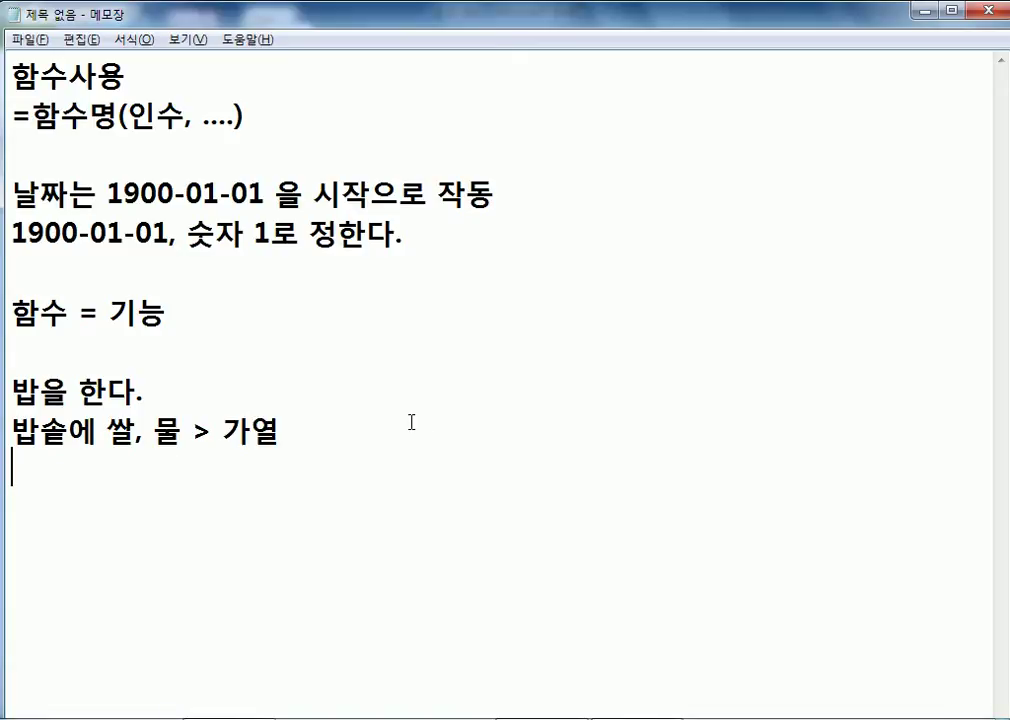
# Step: Add blank lines below the rice-cooking example and write "=밥솥(쌀, 물)" as its function form
pyautogui.press('Return')
pyautogui.press('Return')
pyautogui.press('Return')
pyautogui.press('Return')
pyautogui.press('Return')
pyautogui.press('Return')
pyautogui.press('Return')
pyautogui.press('Return')
pyautogui.press('Return')
pyautogui.press('Return')
pyautogui.press('Return')
pyautogui.press('Return')
pyautogui.press('Return')
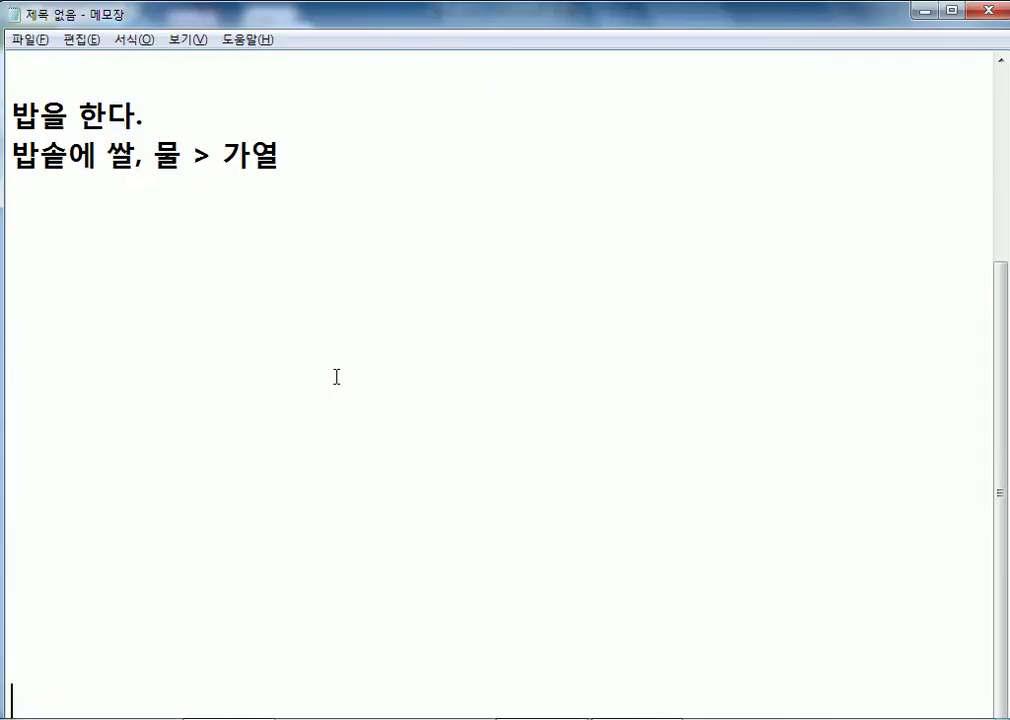
pyautogui.scroll(1, 185, 274)
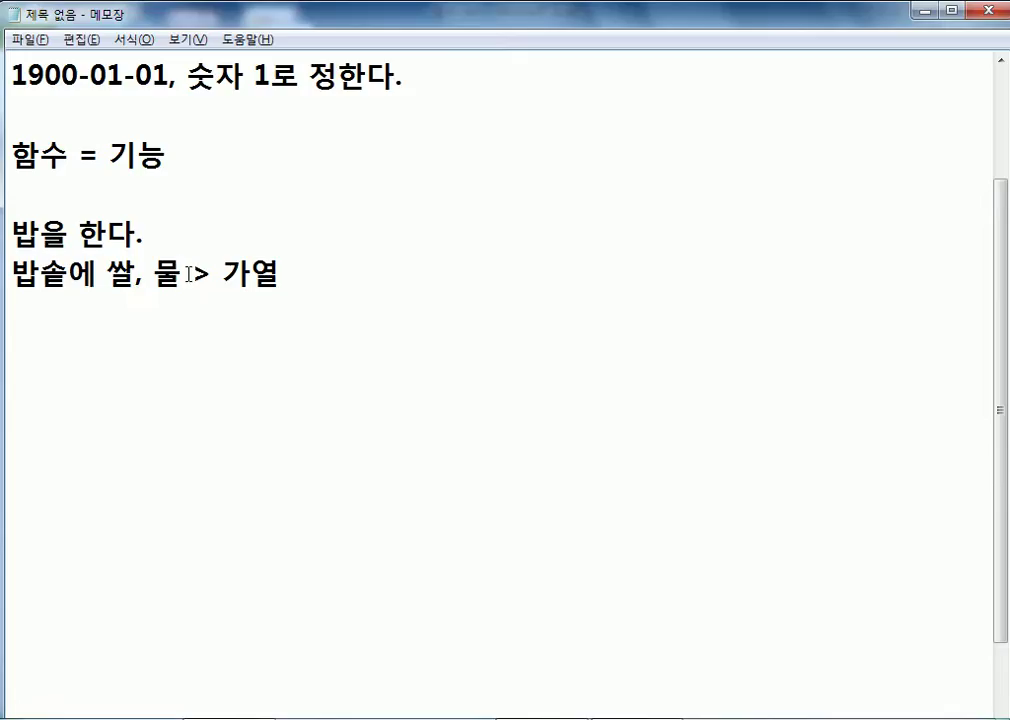
pyautogui.click(180, 352)
pyautogui.write('=바')
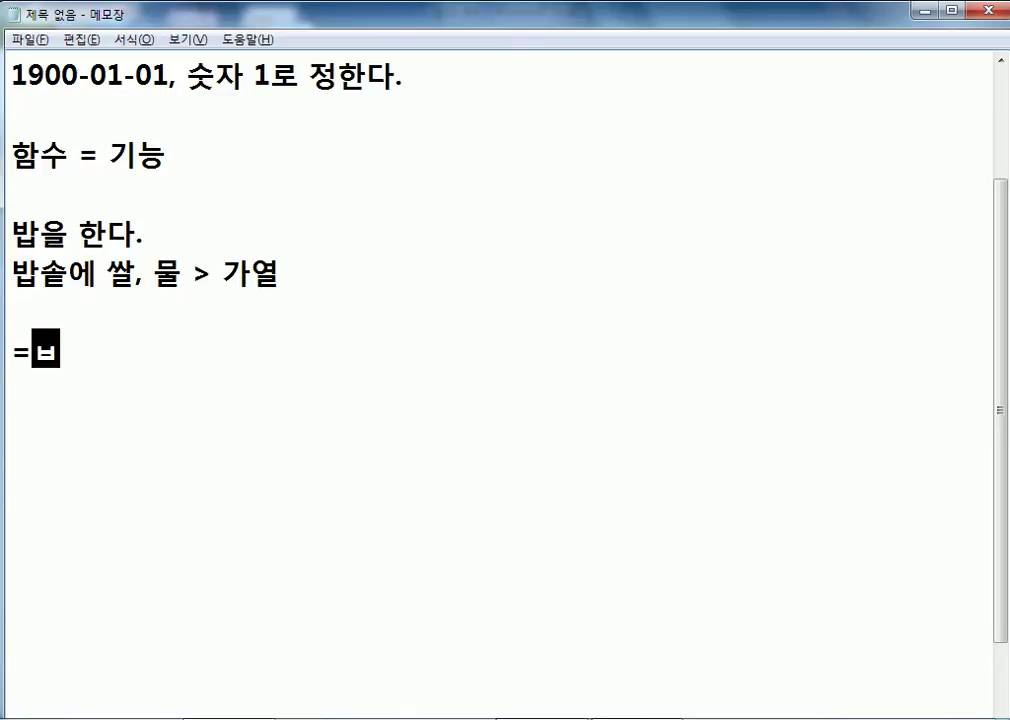
pyautogui.write('ㅂ솥')
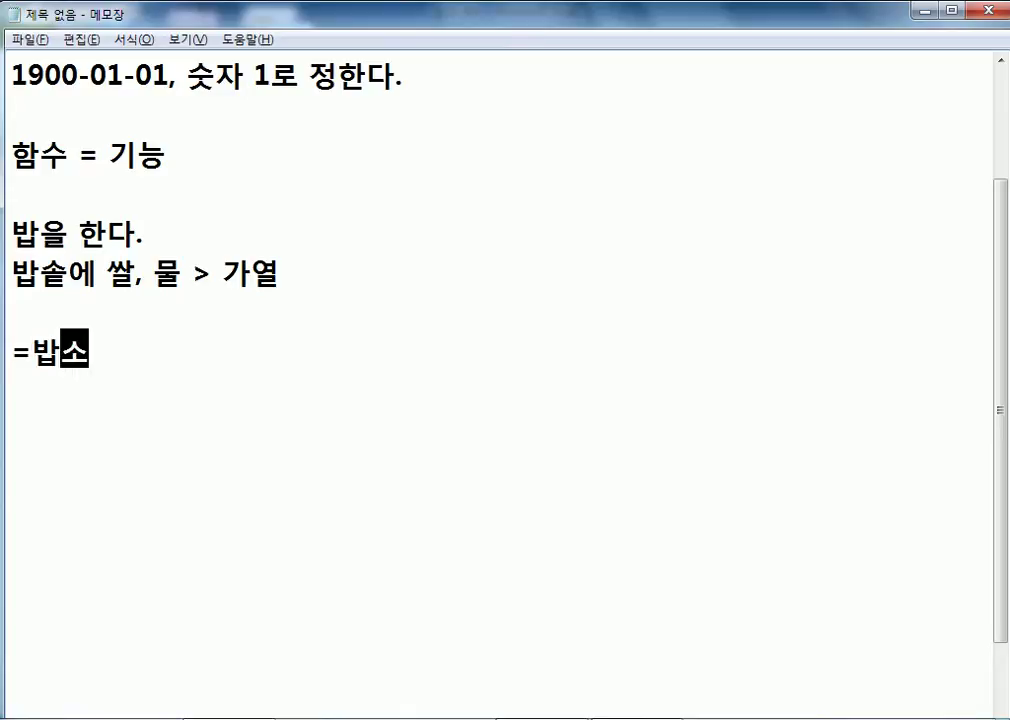
pyautogui.write('(쌀, ')
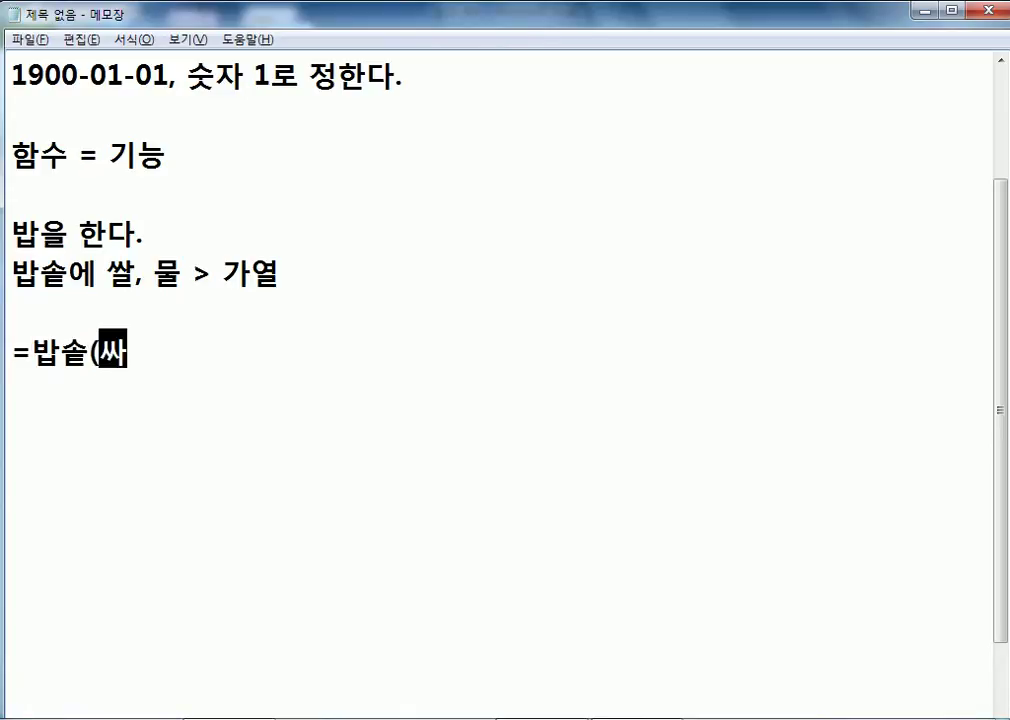
pyautogui.write('물)')
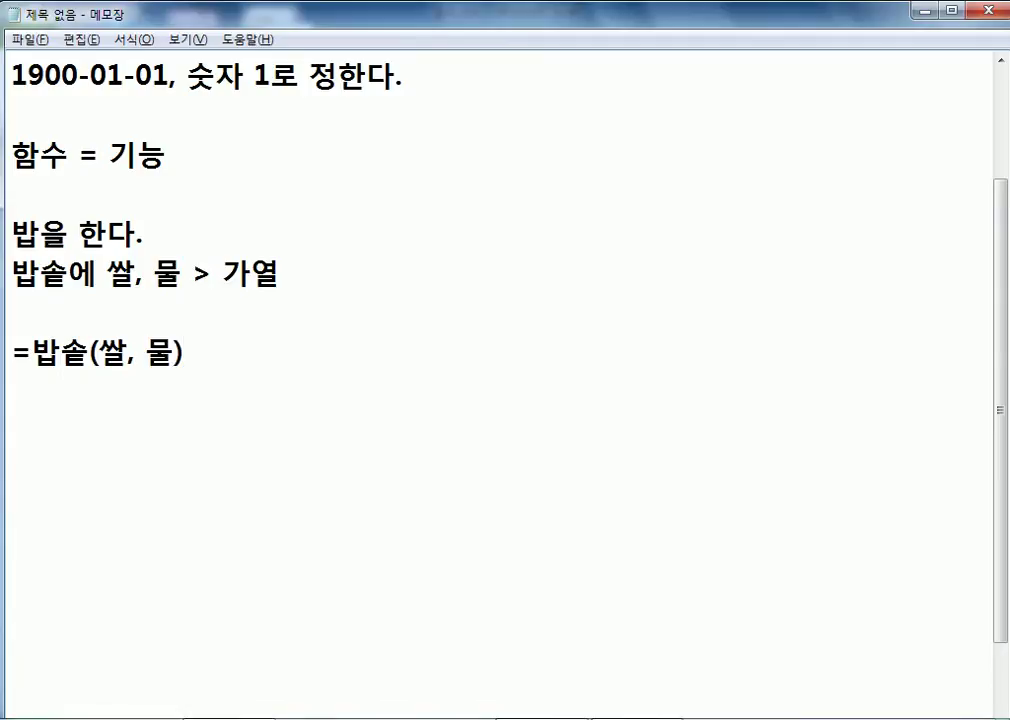
pyautogui.press('Return')
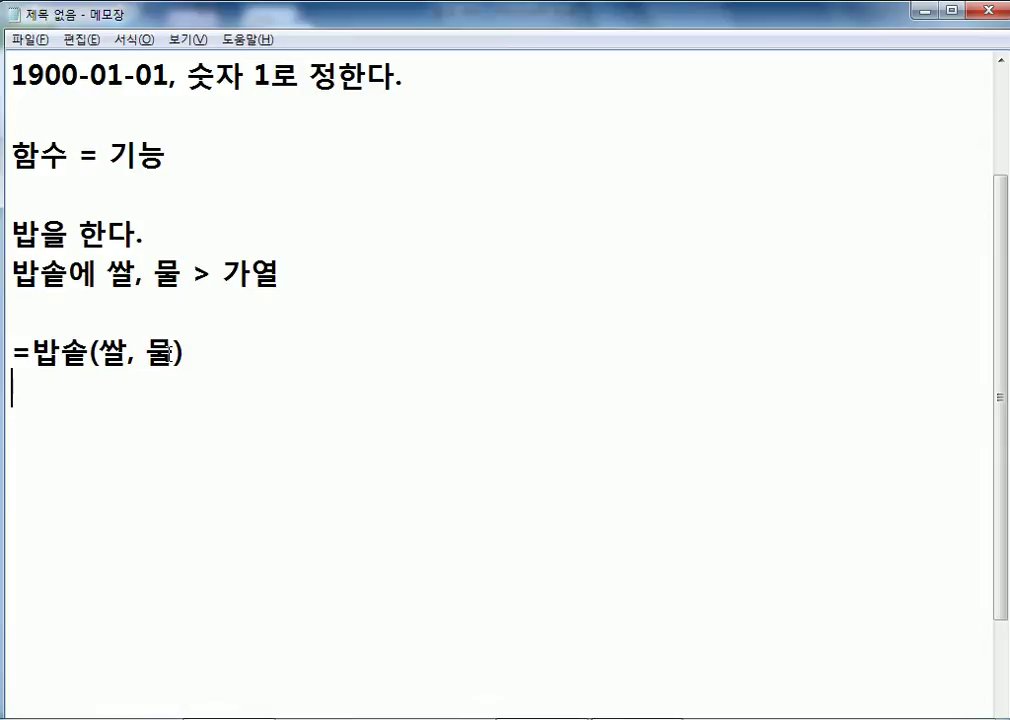
# Step: Examine the arguments 쌀 and 물 in the 밥솥 expression and compare it with the 함수 = 기능 note
pyautogui.doubleClick(108, 355)
pyautogui.doubleClick(160, 353)
pyautogui.click(198, 350)
pyautogui.moveTo(221, 363); pyautogui.dragTo(10, 358)
pyautogui.click(24, 388)
pyautogui.moveTo(108, 155); pyautogui.dragTo(160, 160)
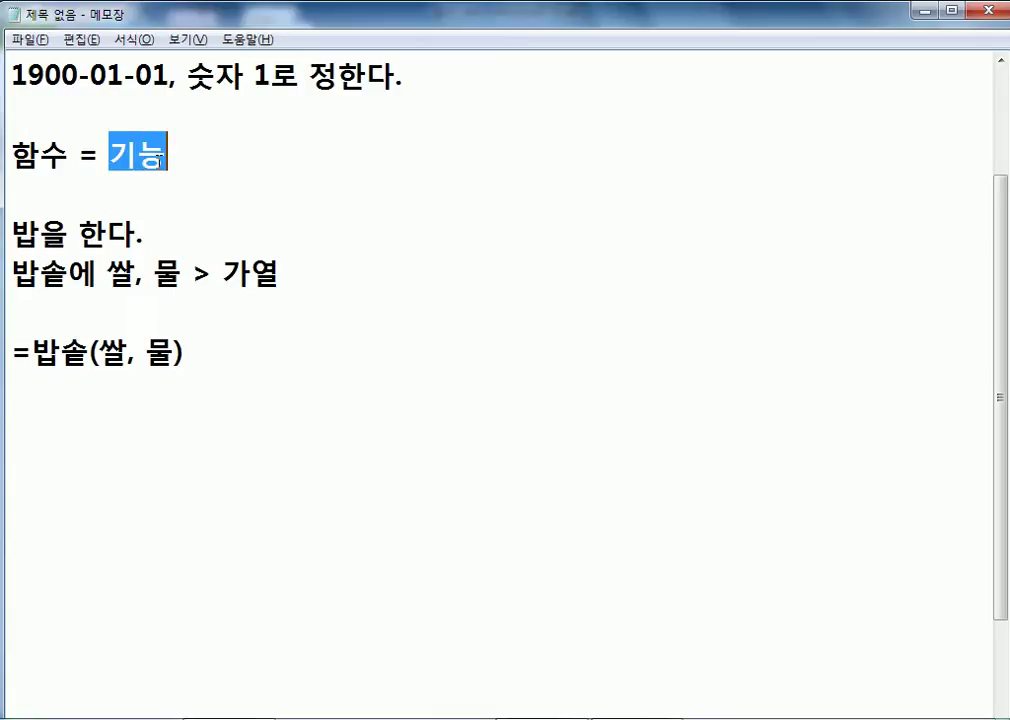
pyautogui.moveTo(57, 152); pyautogui.dragTo(10, 155)
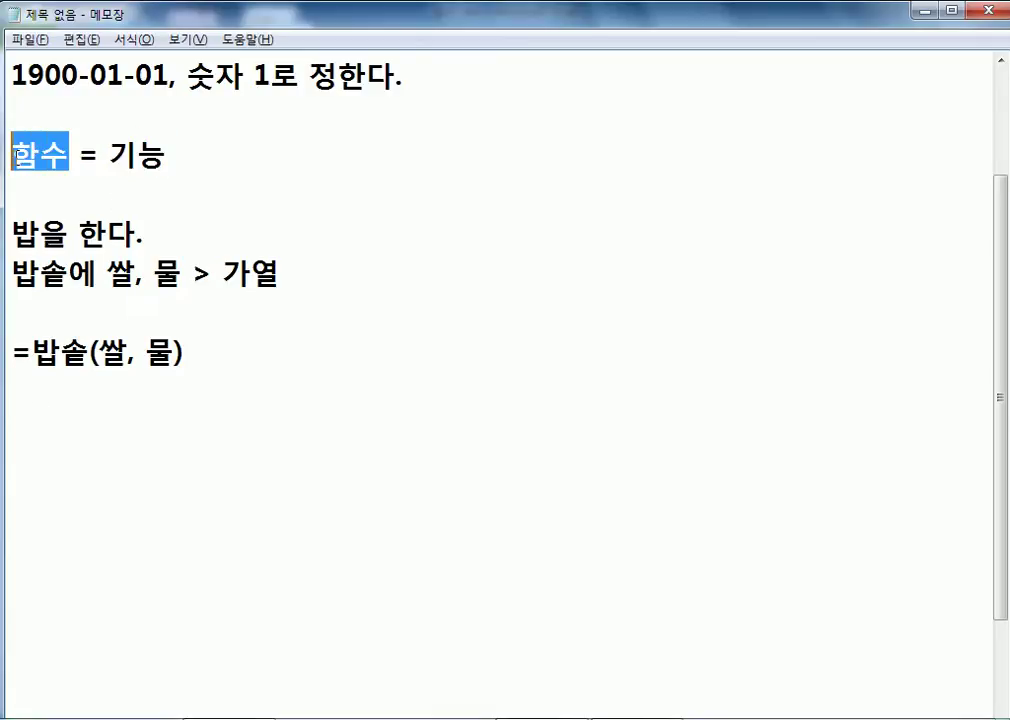
pyautogui.click(30, 420)
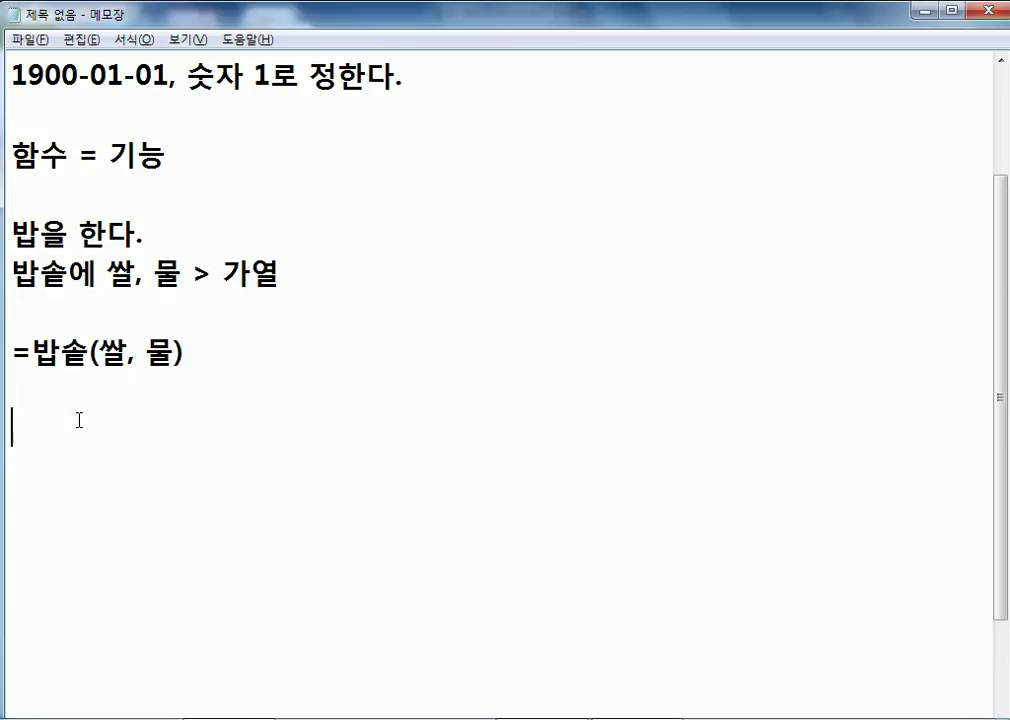
pyautogui.click(18, 394)
# Step: Switch to Excel and examine the formulas behind the 작성일자 cell D2 and the 년도 cell D3
pyautogui.hotkey('alt', 'Tab')
pyautogui.click(461, 283)
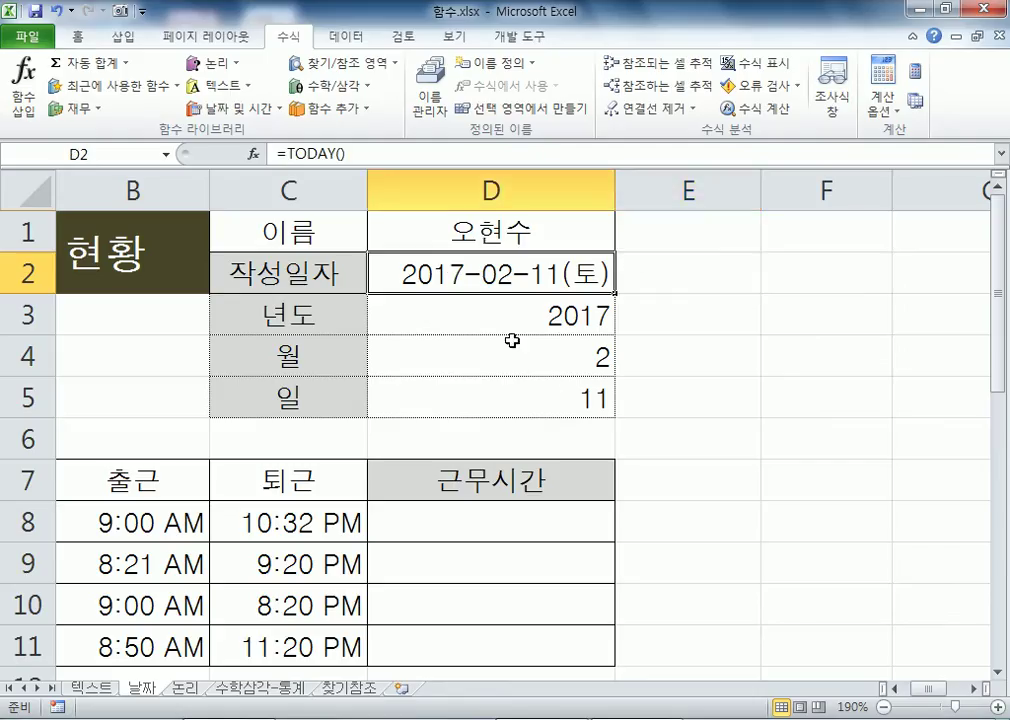
pyautogui.press('F2')
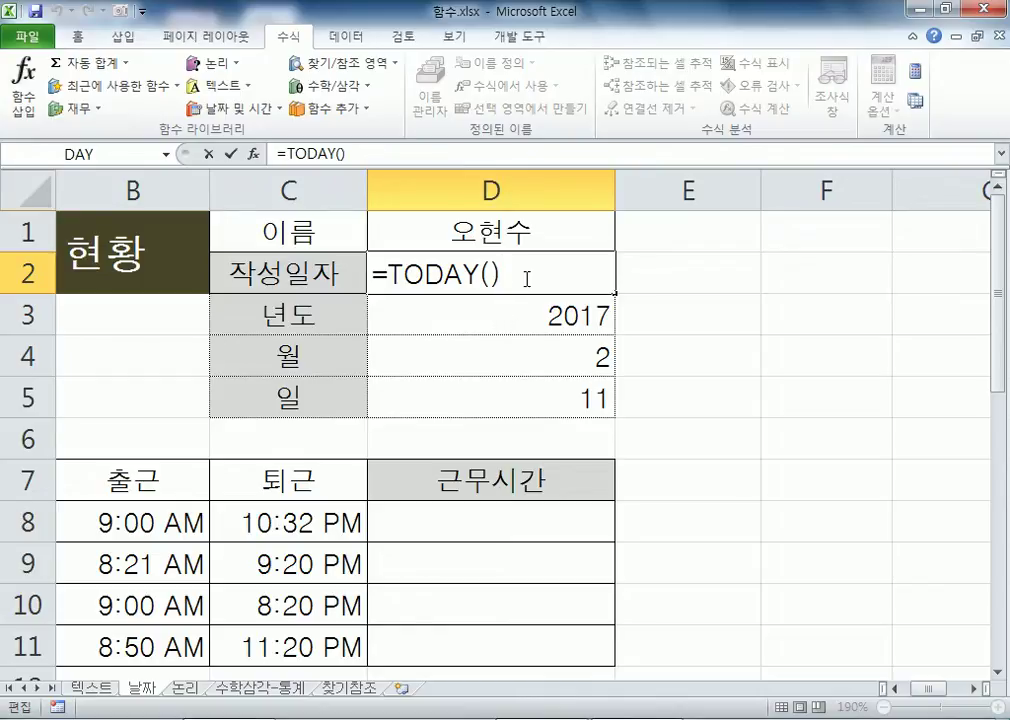
pyautogui.hotkey('ctrl', 'Return')
pyautogui.click(512, 316)
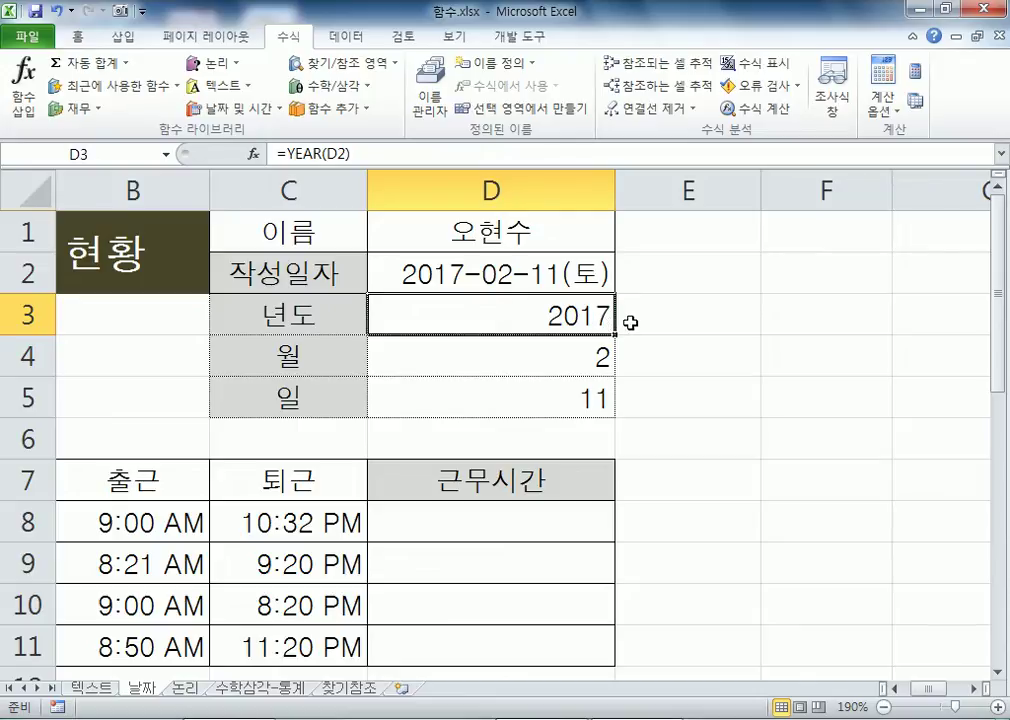
# Step: Enter 2017 as a fixed value in cell E3 for comparison and clear it again
pyautogui.click(717, 320)
pyautogui.write('2017')
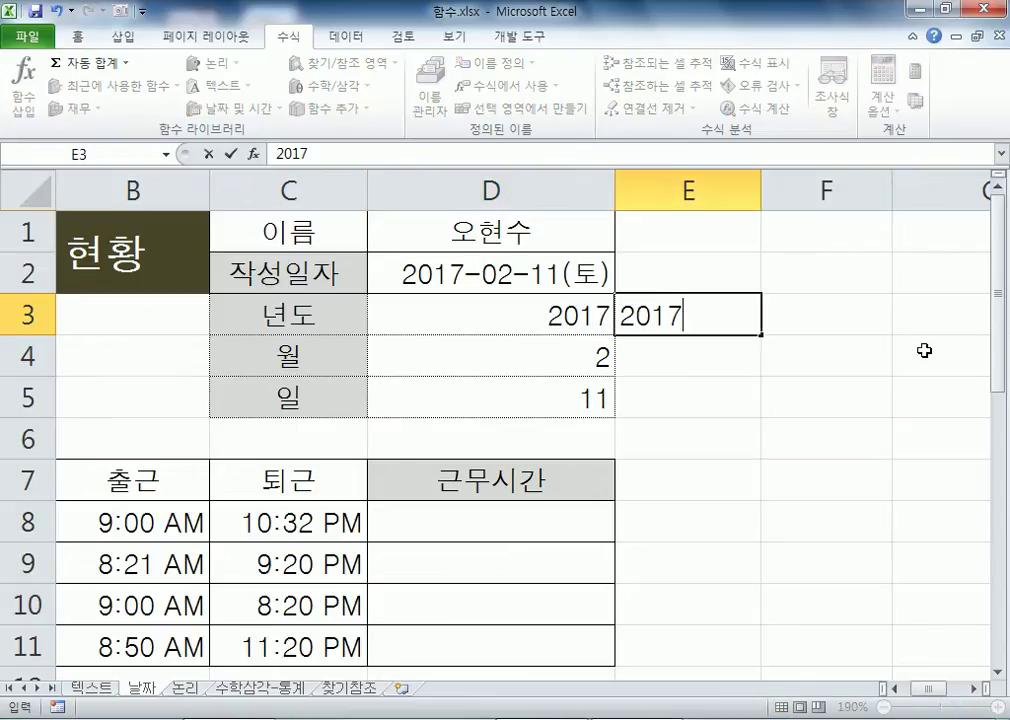
pyautogui.press('Return')
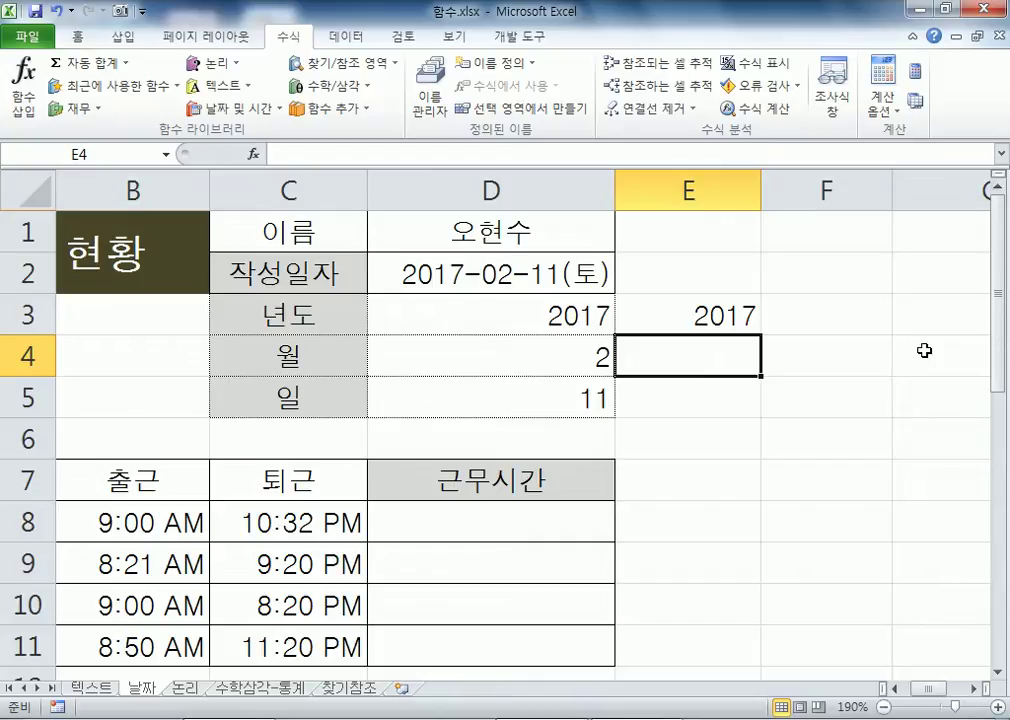
pyautogui.press('Up')
pyautogui.press('Delete')
pyautogui.press('Up')
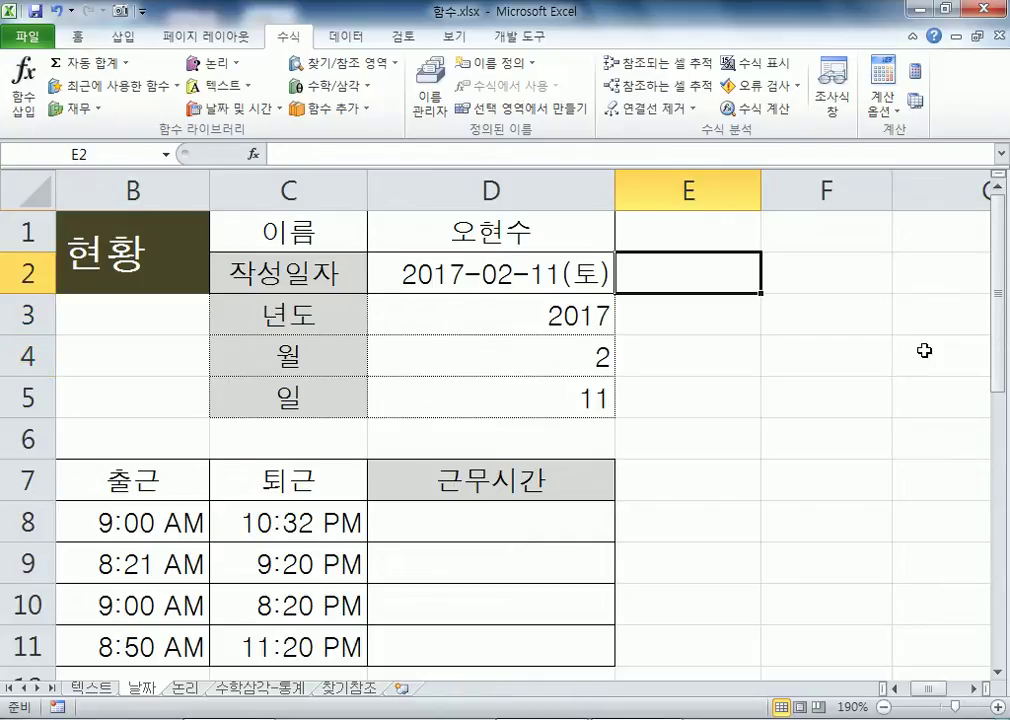
pyautogui.press('Down')
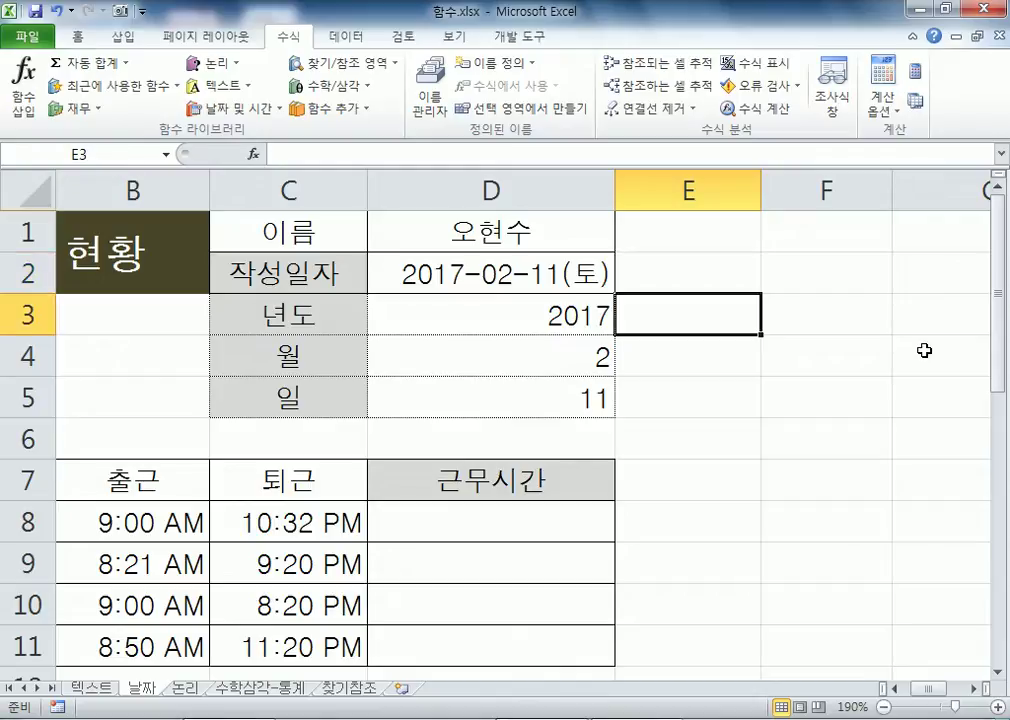
# Step: Examine the formulas in 작성일자 cell D2 and 년도 cell D3, including the YEAR function name and its D2 argument
pyautogui.click(523, 282)
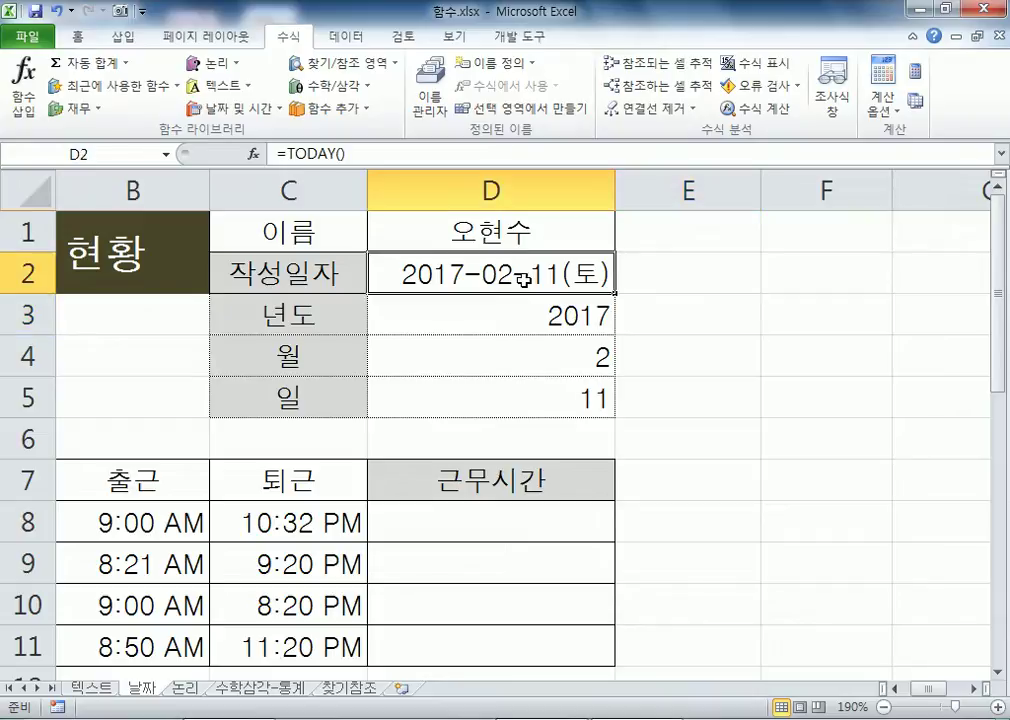
pyautogui.click(518, 325)
pyautogui.press('F2')
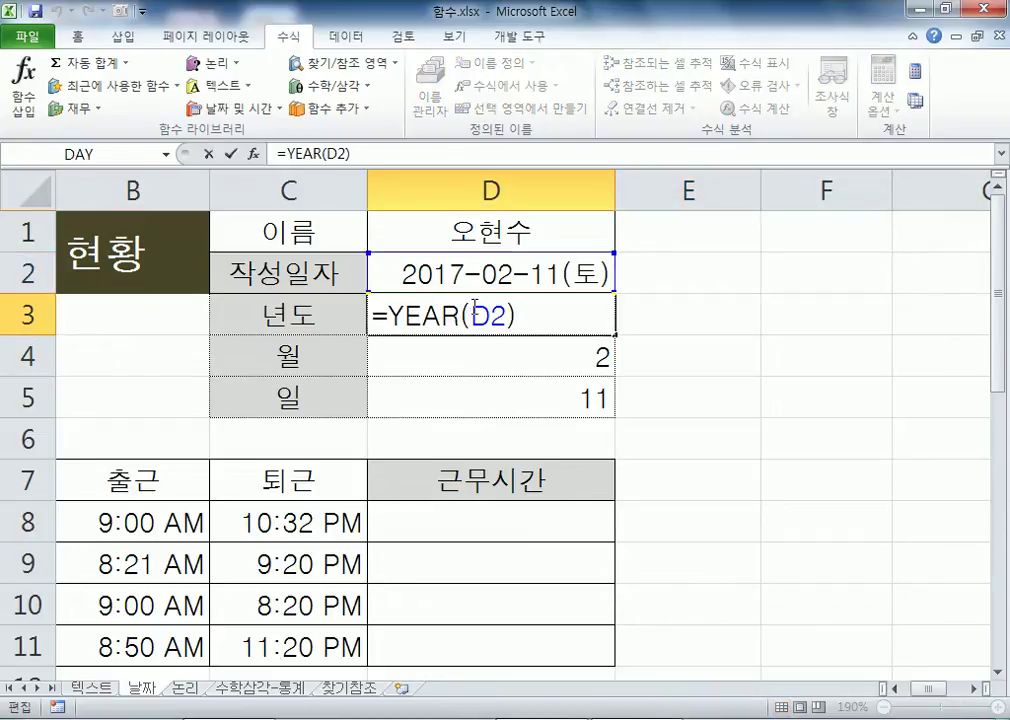
pyautogui.doubleClick(476, 314)
pyautogui.moveTo(464, 316); pyautogui.dragTo(390, 316)
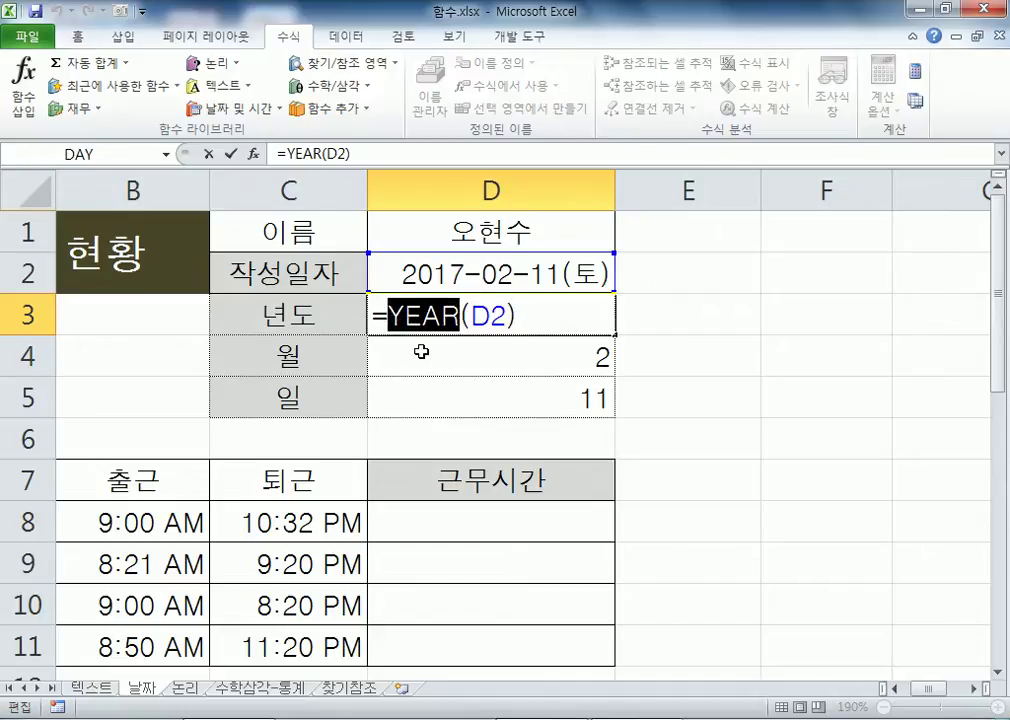
pyautogui.press('Escape')
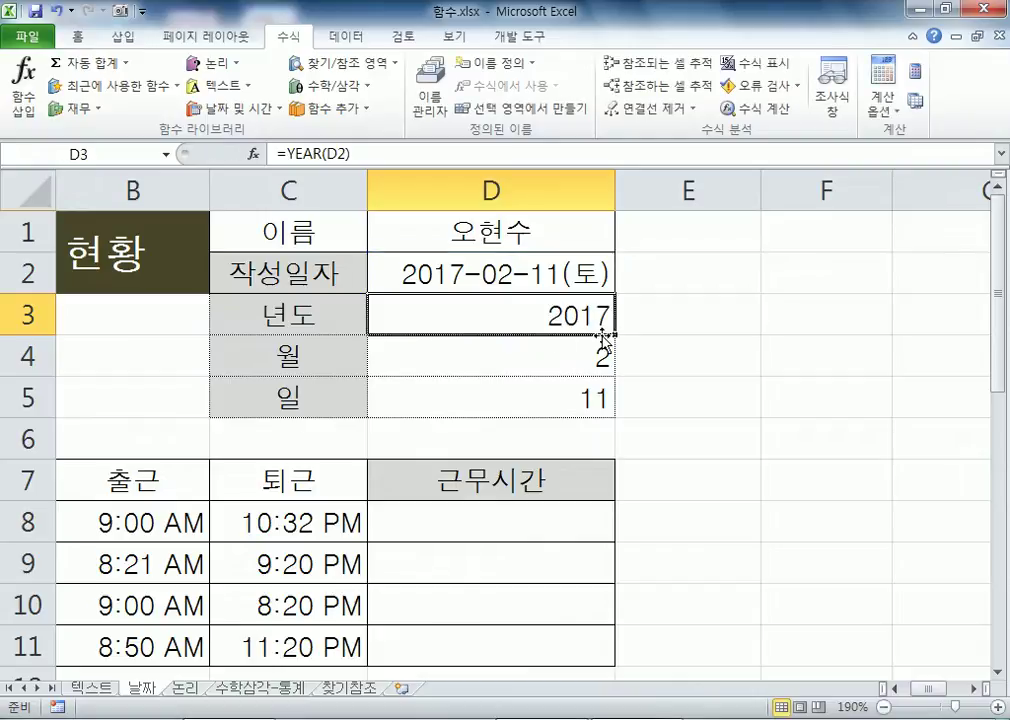
# Step: Open and cancel the TODAY function's arguments for cell E3, and enter =TODAY() there directly
pyautogui.click(648, 324)
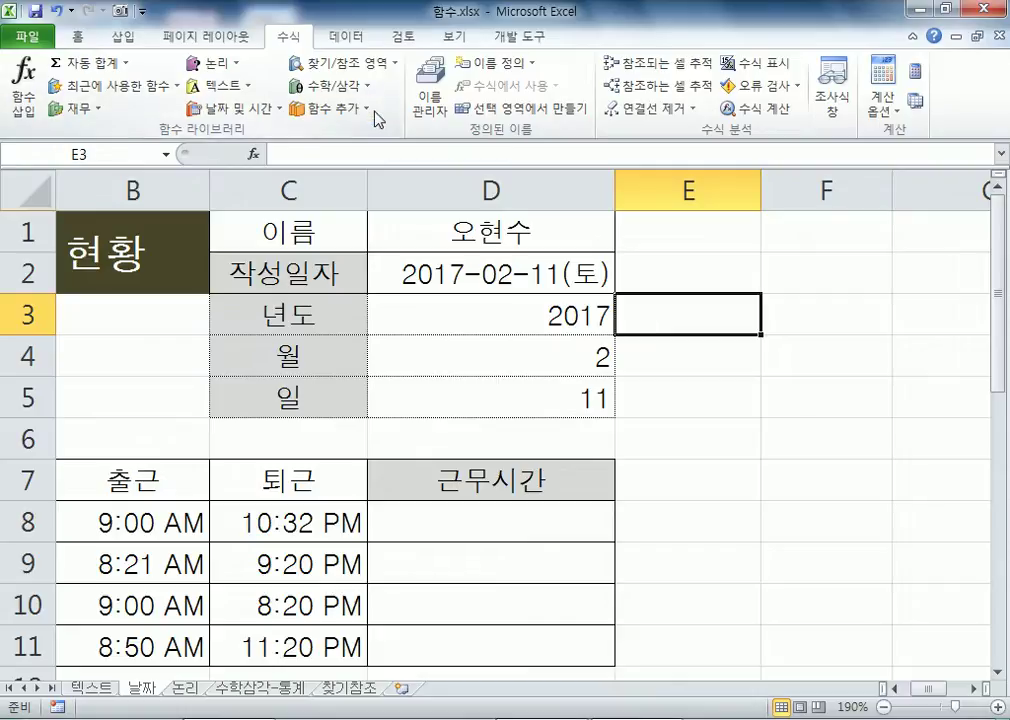
pyautogui.click(226, 110)
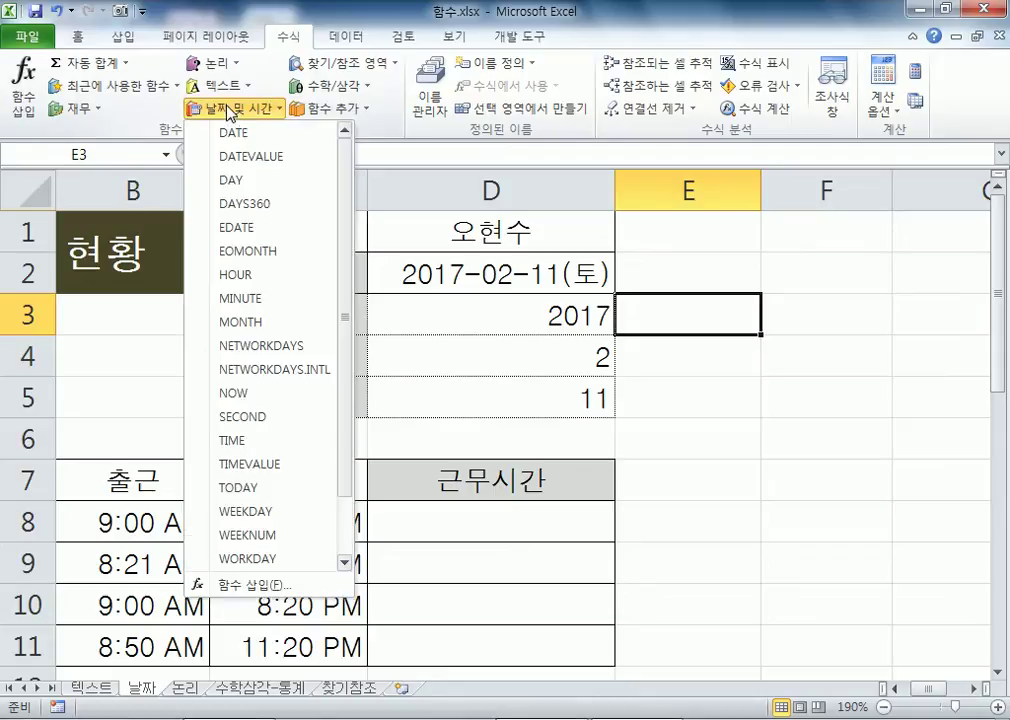
pyautogui.click(240, 485)
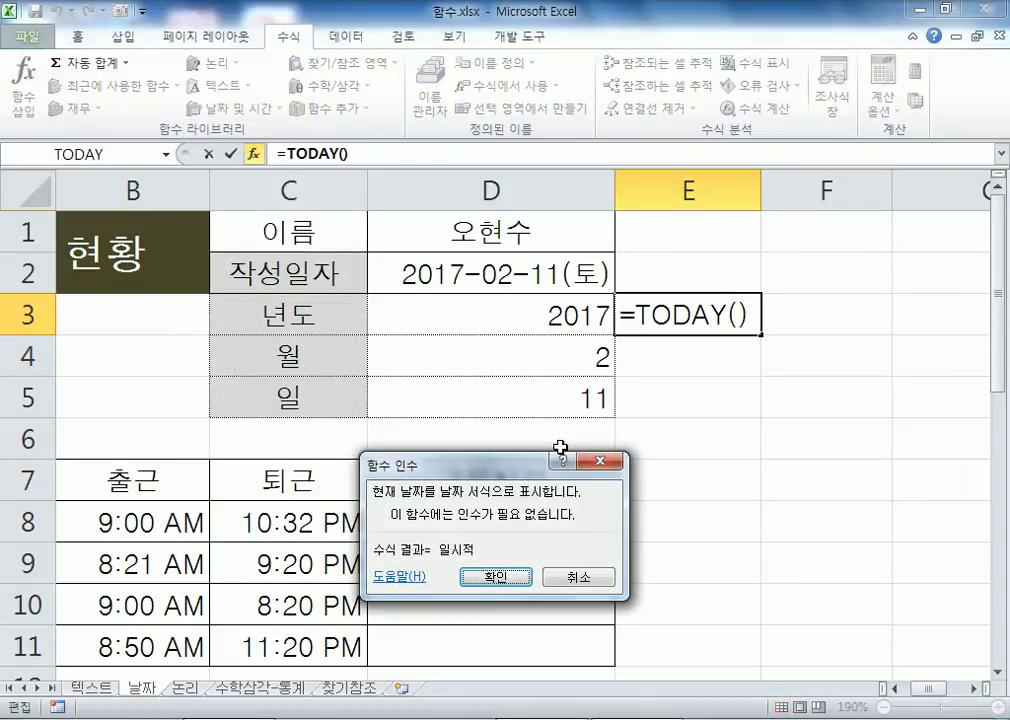
pyautogui.click(598, 462)
pyautogui.write('=TOD')
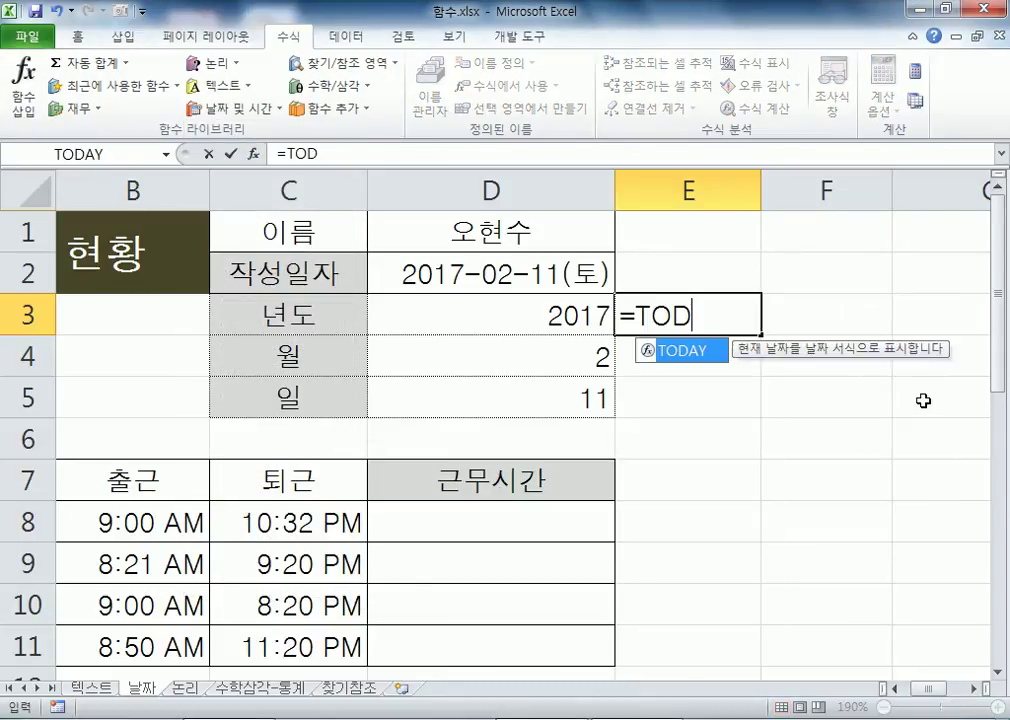
pyautogui.write('AY(')
pyautogui.press('Return')
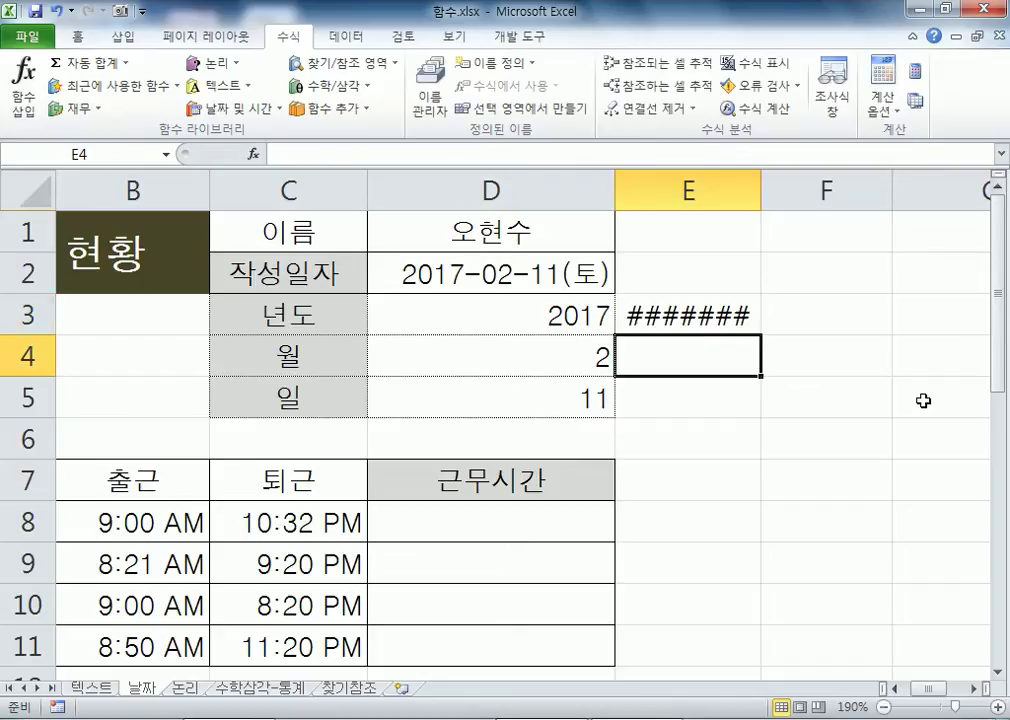
# Step: Fit column E's width to its date and clear cell E3
pyautogui.doubleClick(762, 192)
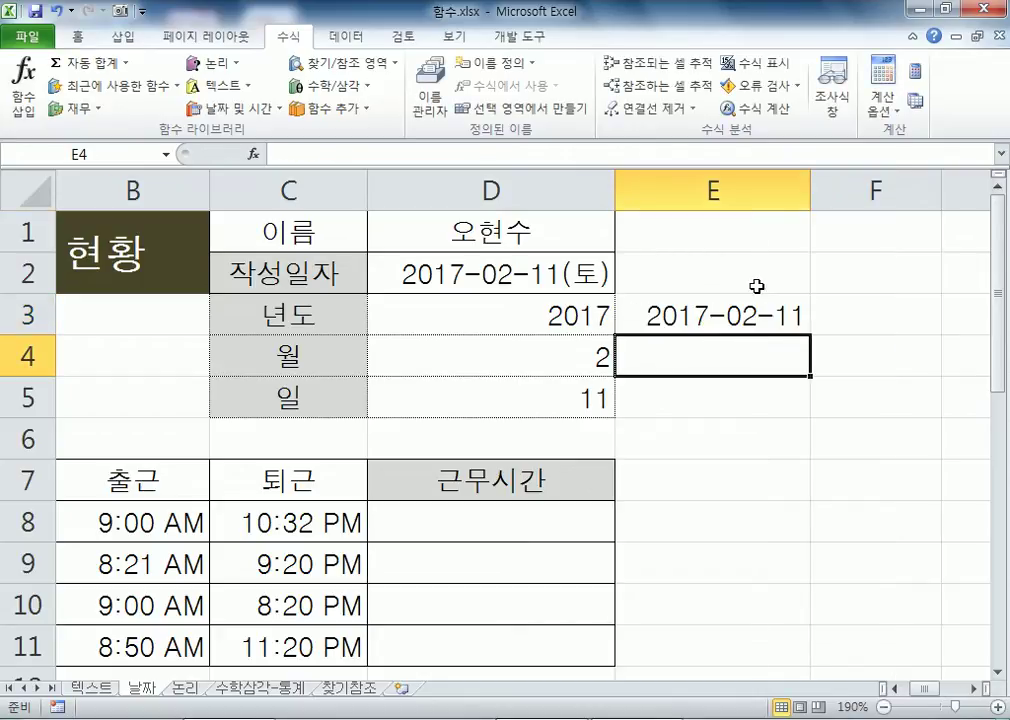
pyautogui.click(749, 312)
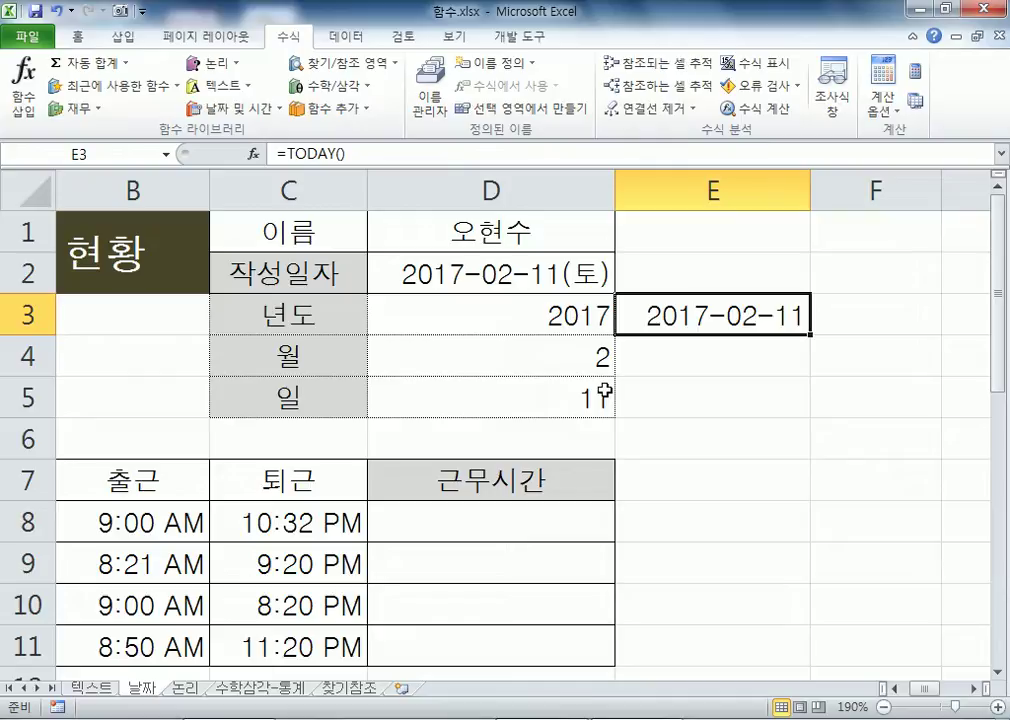
pyautogui.press('Delete')
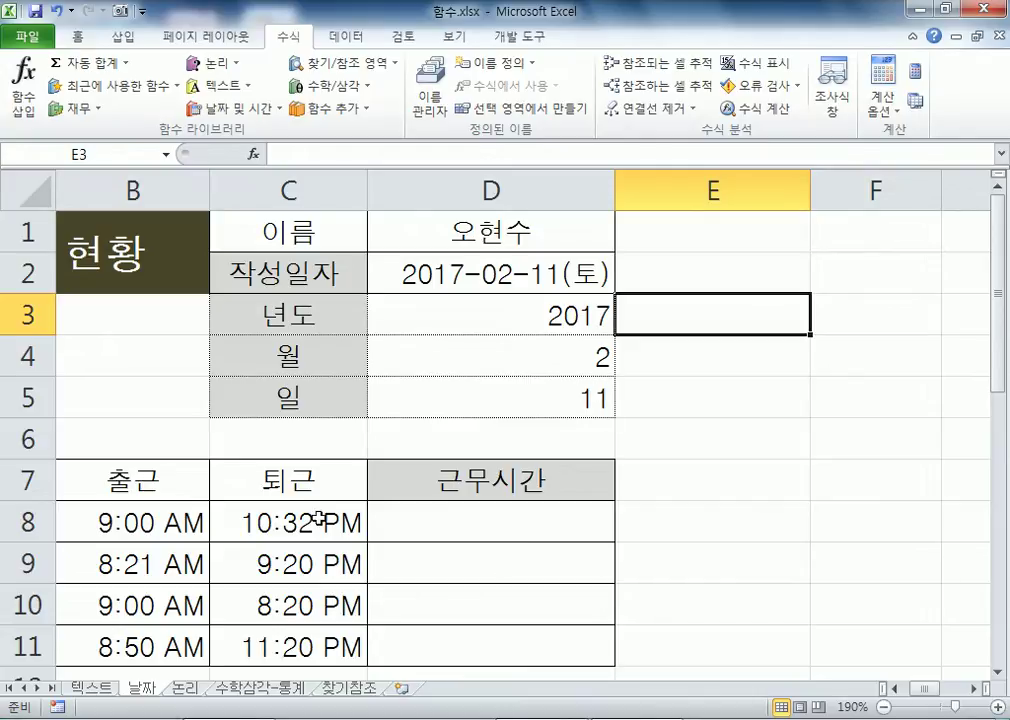
# Step: Examine the 출근 and 퇴근 times in B8 and C8, and start and cancel a formula in 근무시간 cell D8
pyautogui.scroll(-2, 440, 500)
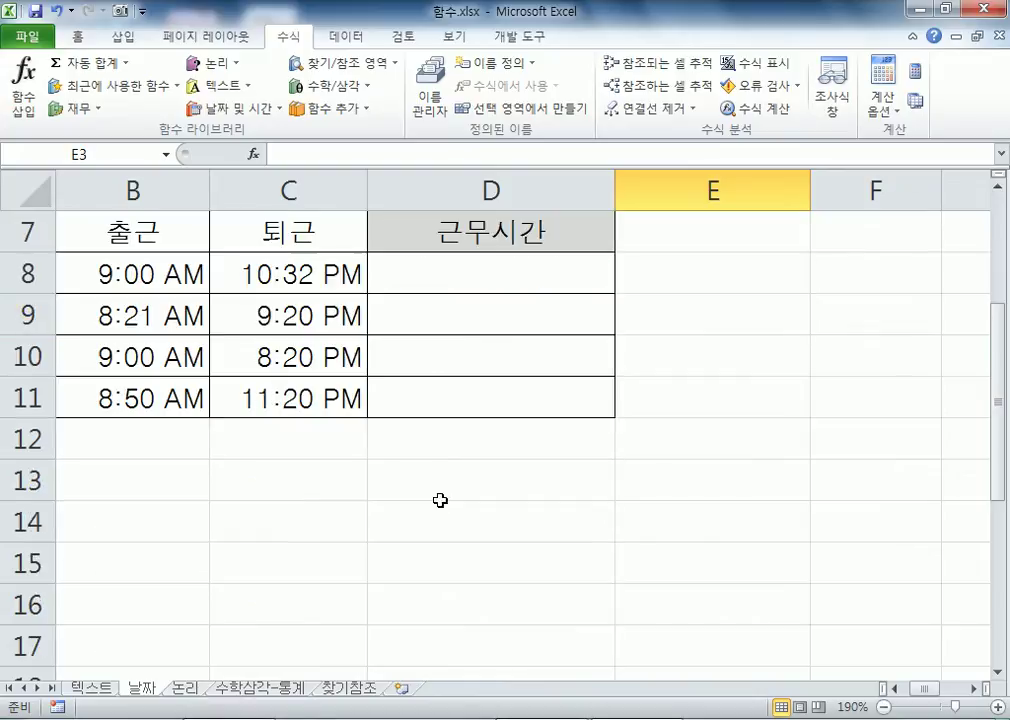
pyautogui.click(440, 310)
pyautogui.click(460, 273)
pyautogui.moveTo(998, 350); pyautogui.dragTo(998, 326)
pyautogui.click(304, 316)
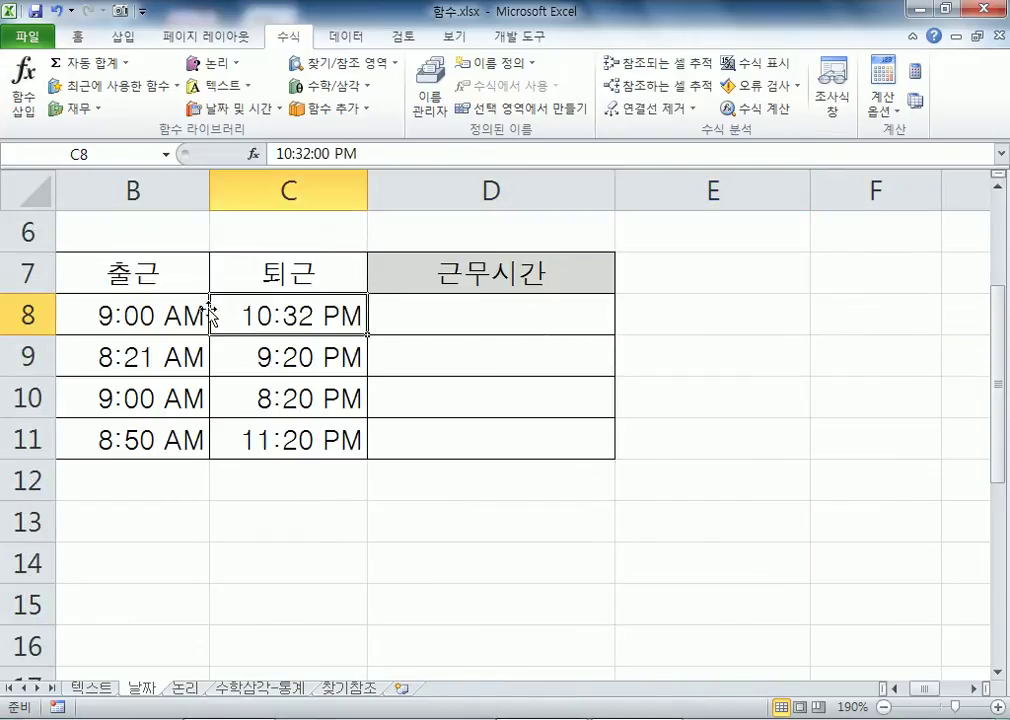
pyautogui.click(130, 316)
pyautogui.click(462, 318)
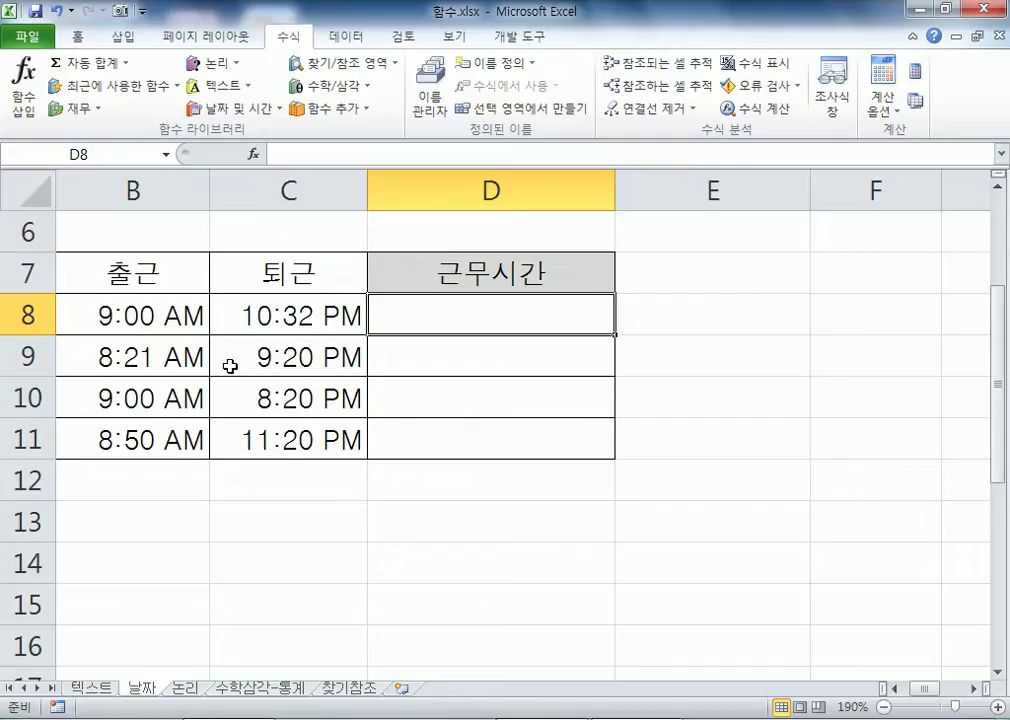
pyautogui.write('=')
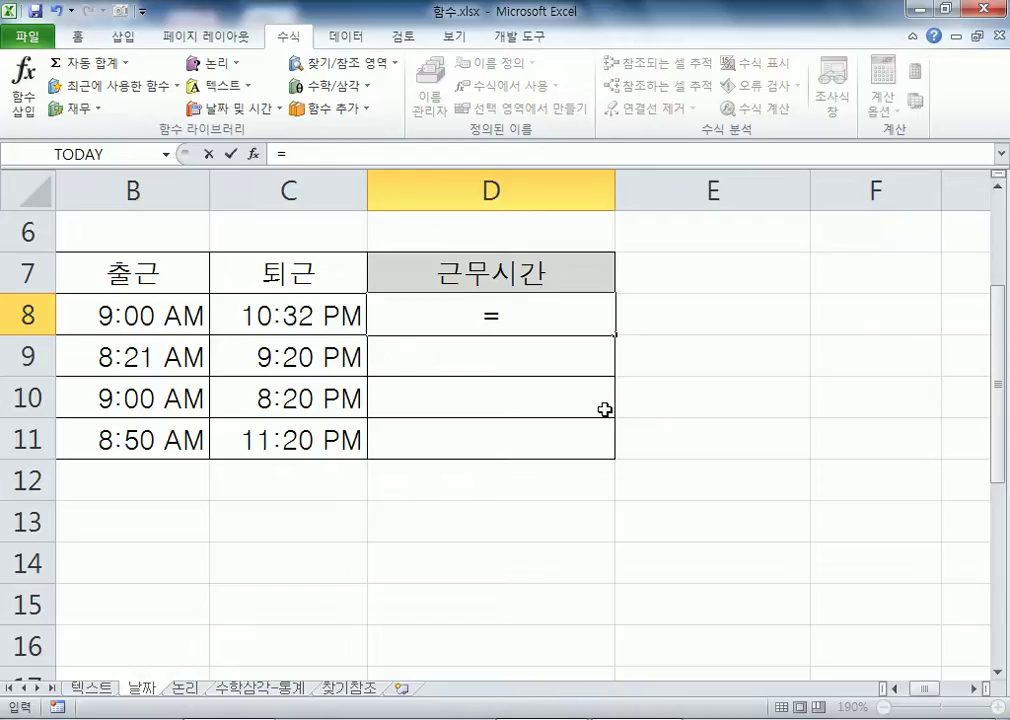
pyautogui.press('Escape')
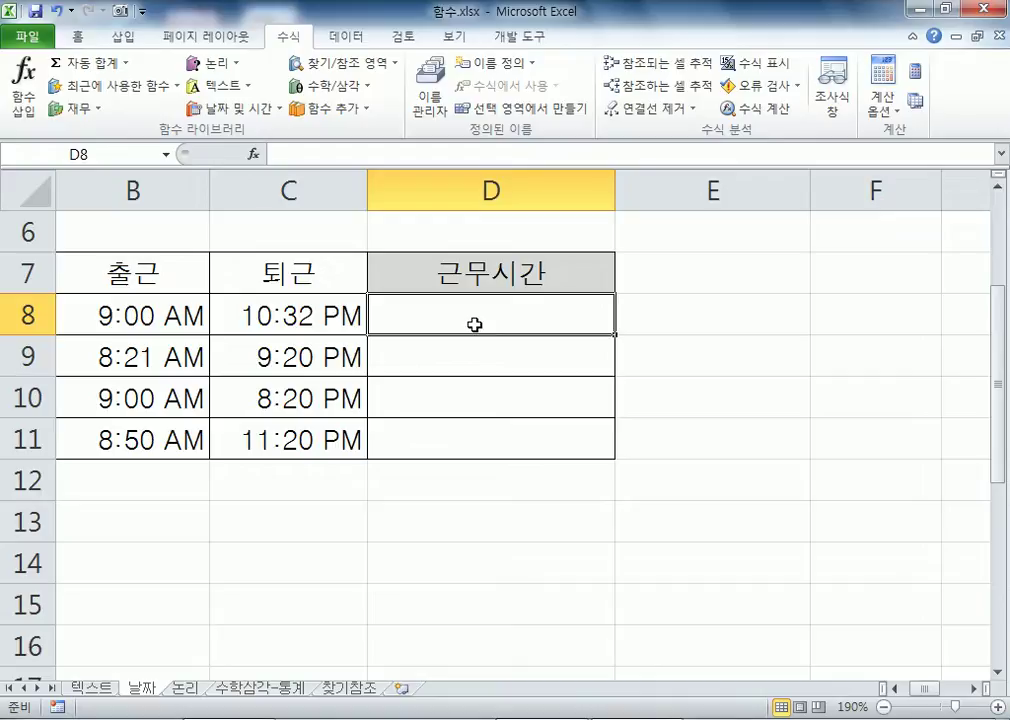
# Step: Calculate the first record's 근무시간 in cell D8 with =C8-B8
pyautogui.write('=')
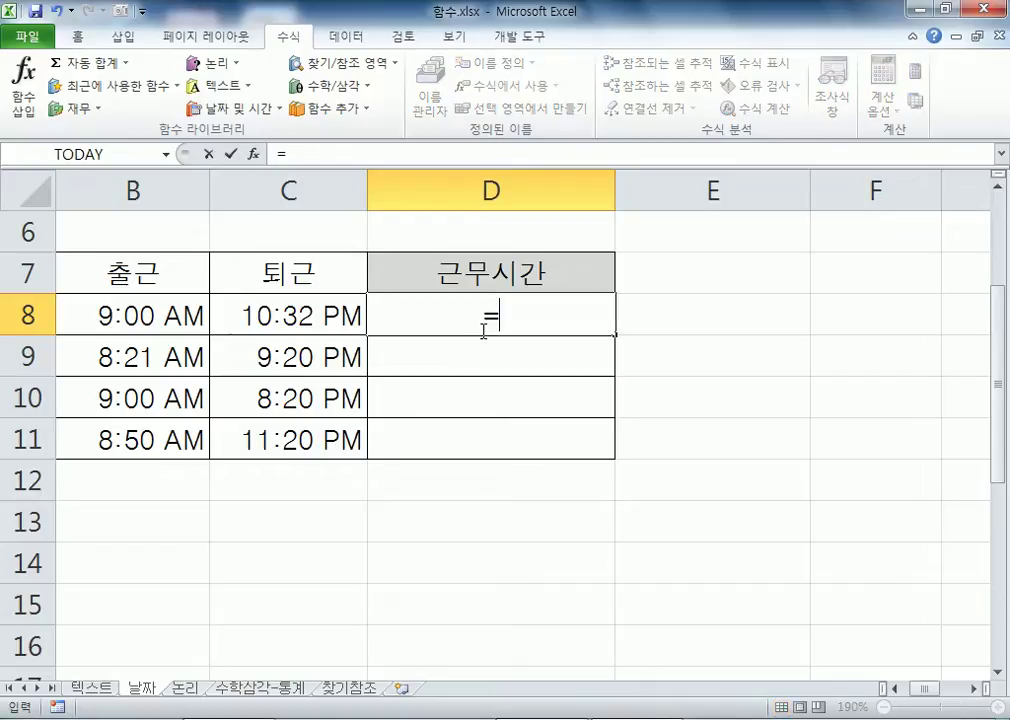
pyautogui.click(258, 316)
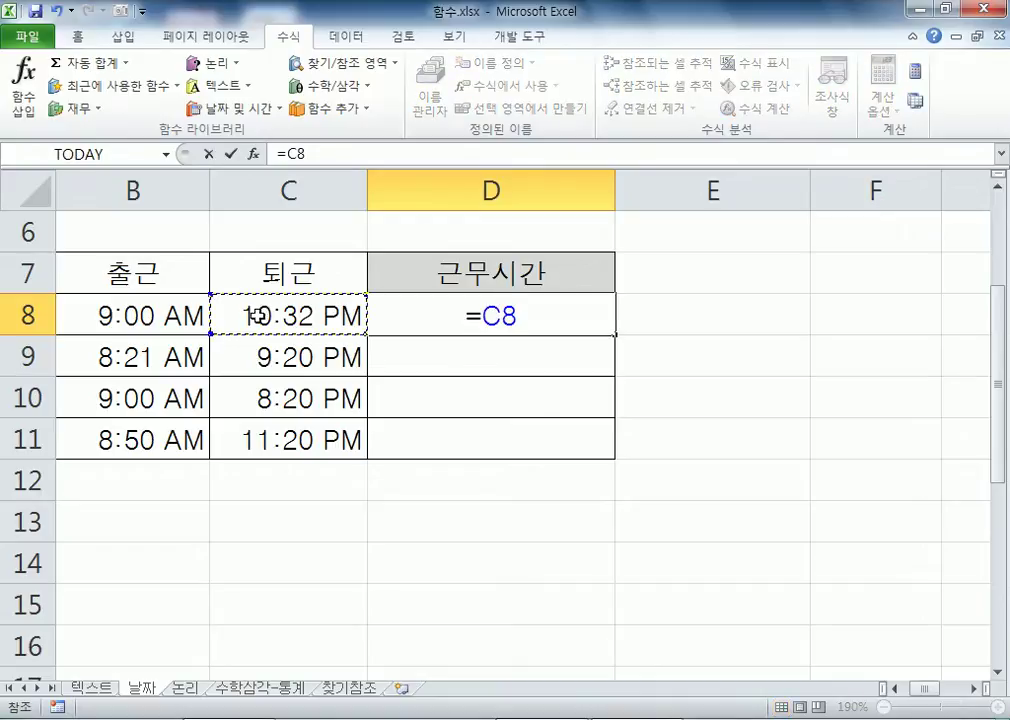
pyautogui.write('-')
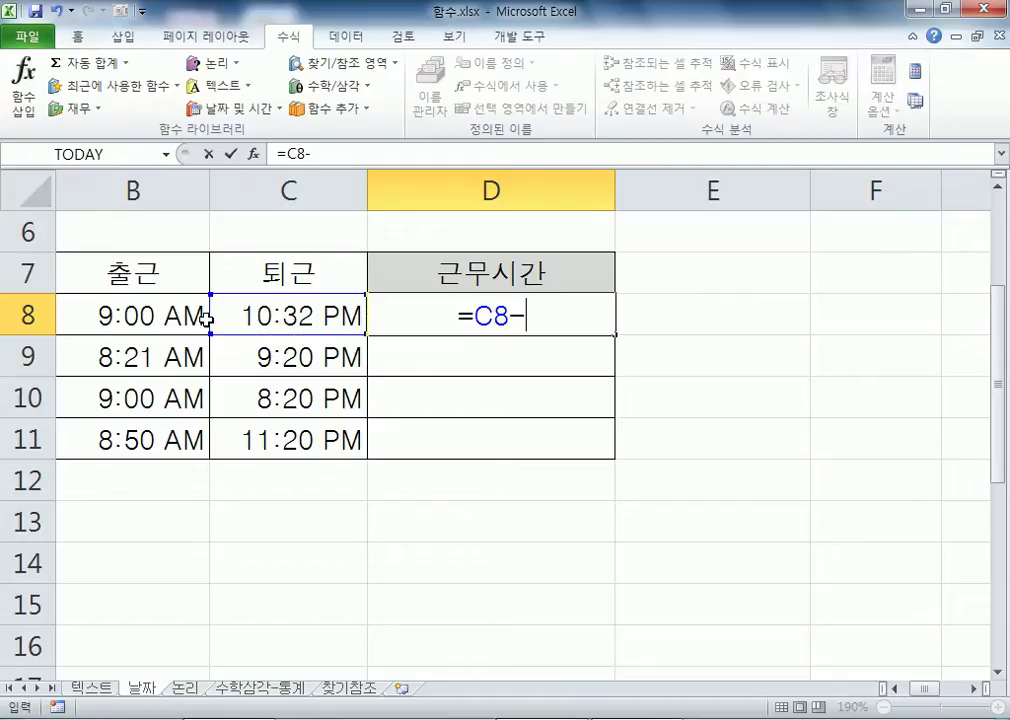
pyautogui.click(160, 318)
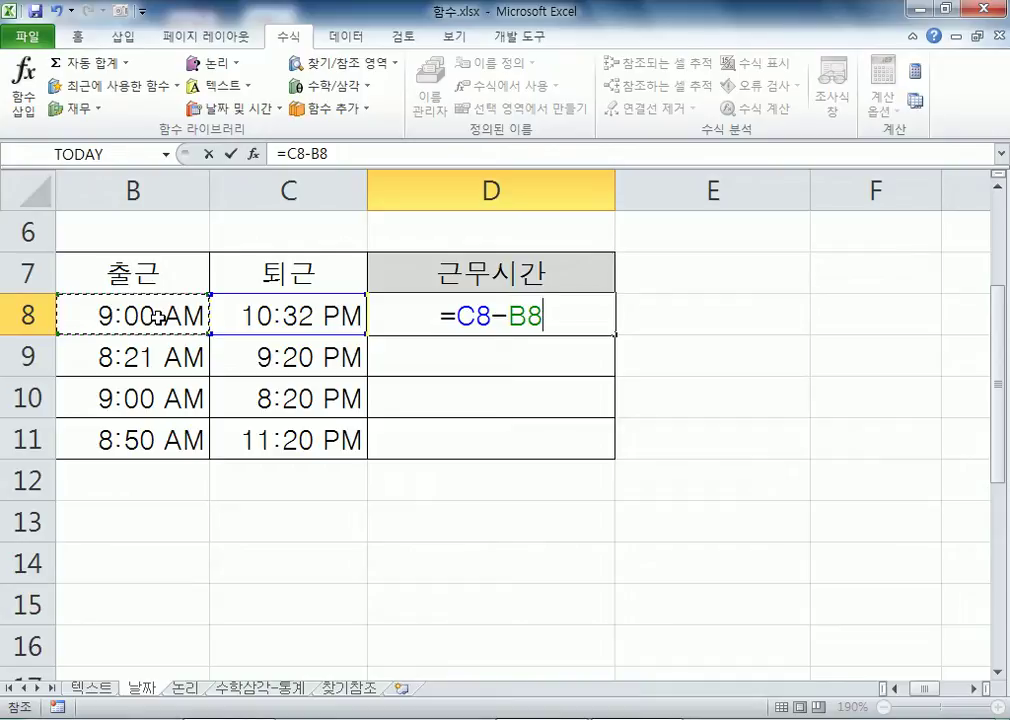
pyautogui.press('Return')
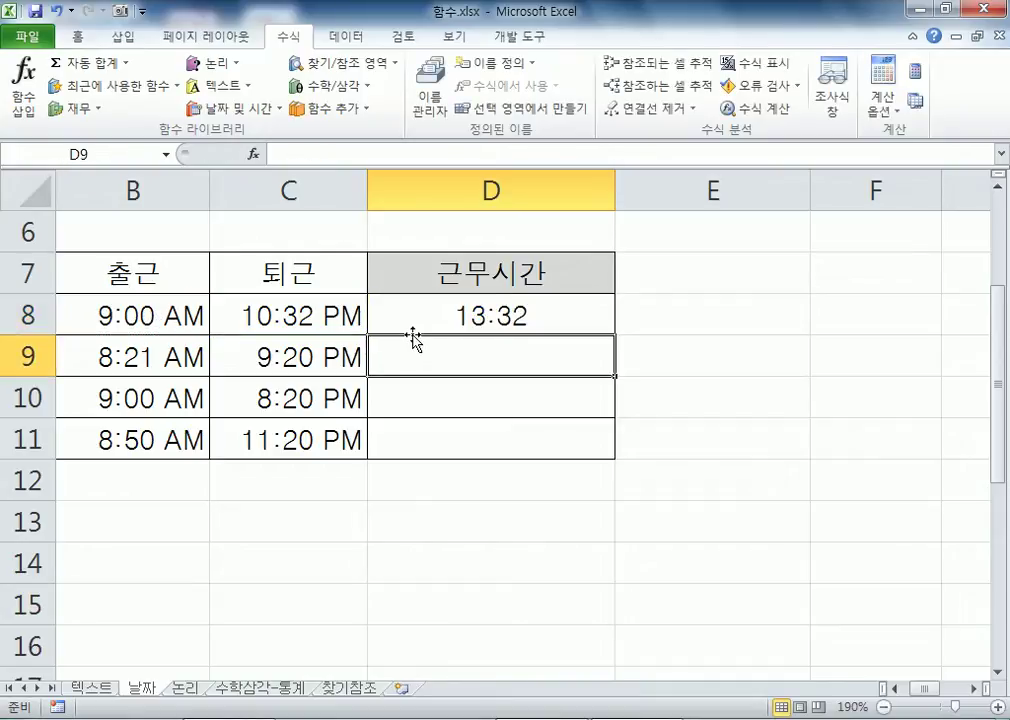
# Step: Compare the 근무시간 formula in D8 with the 퇴근 time in C8 and the 출근 time in B8
pyautogui.click(480, 316)
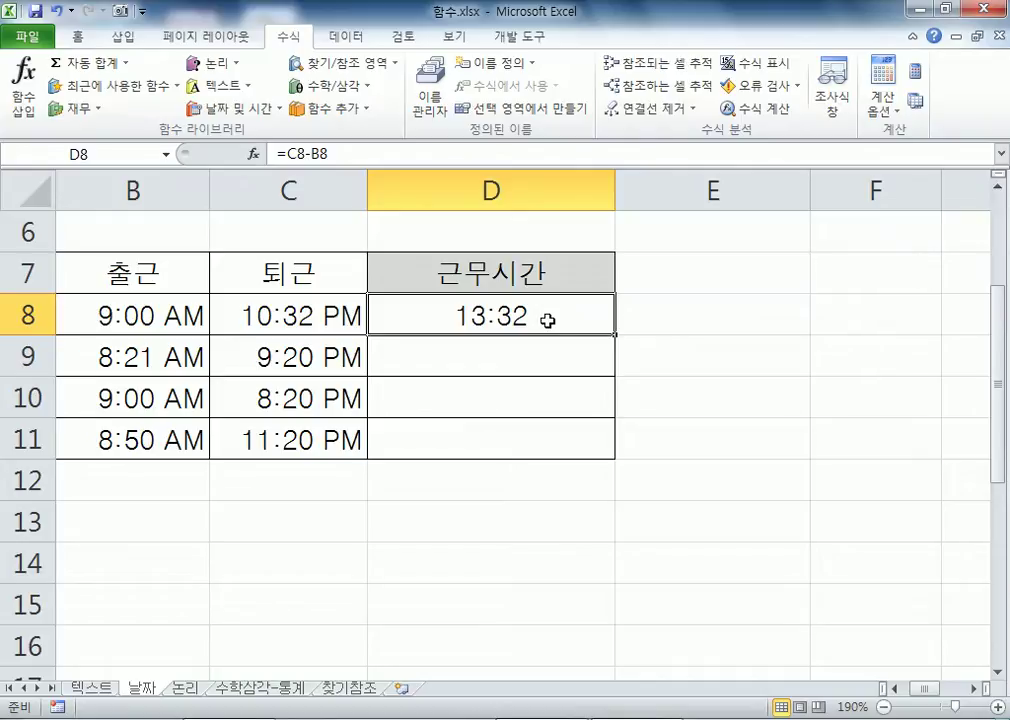
pyautogui.click(325, 310)
pyautogui.click(150, 310)
pyautogui.click(219, 316)
pyautogui.click(170, 316)
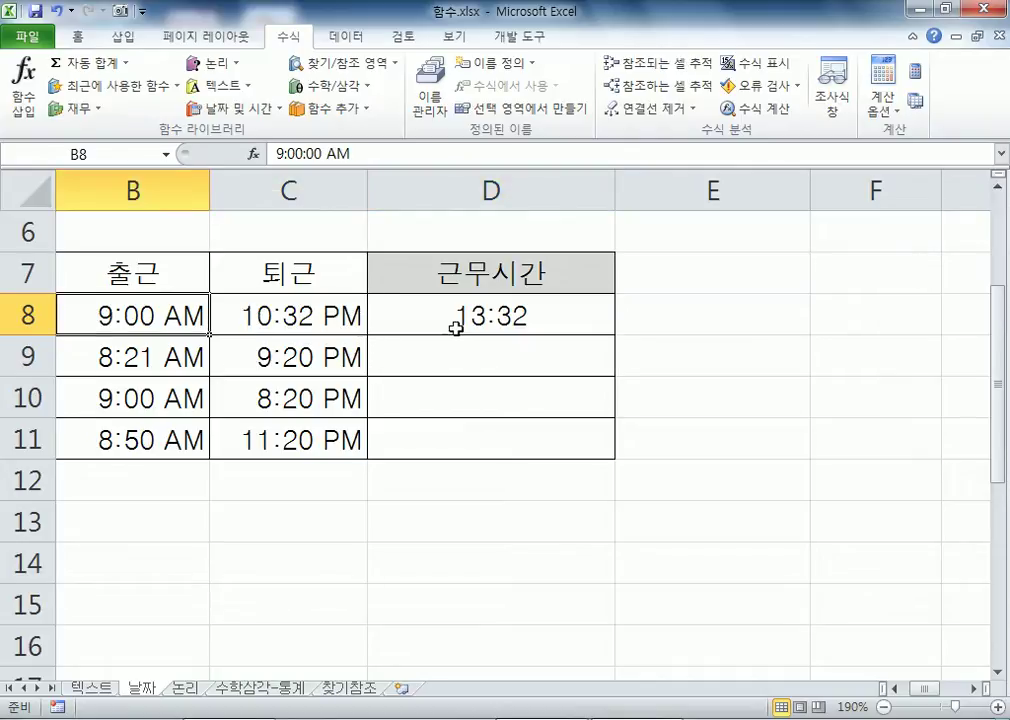
pyautogui.click(400, 330)
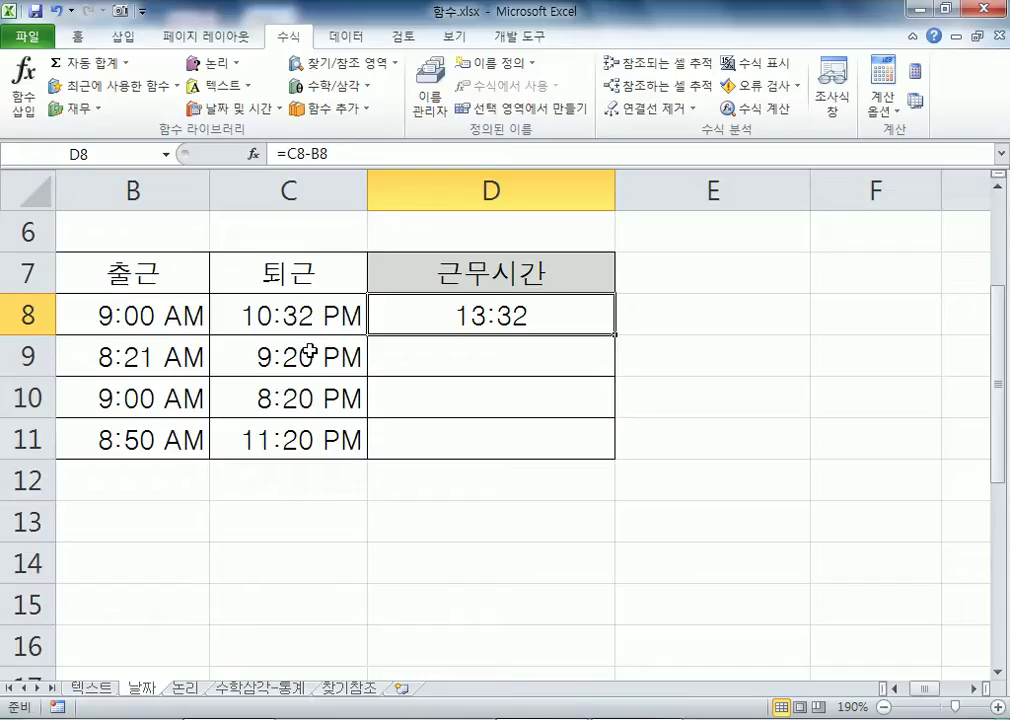
# Step: Enter 13 in cell E8 as an example of hours only and clear it again
pyautogui.click(710, 318)
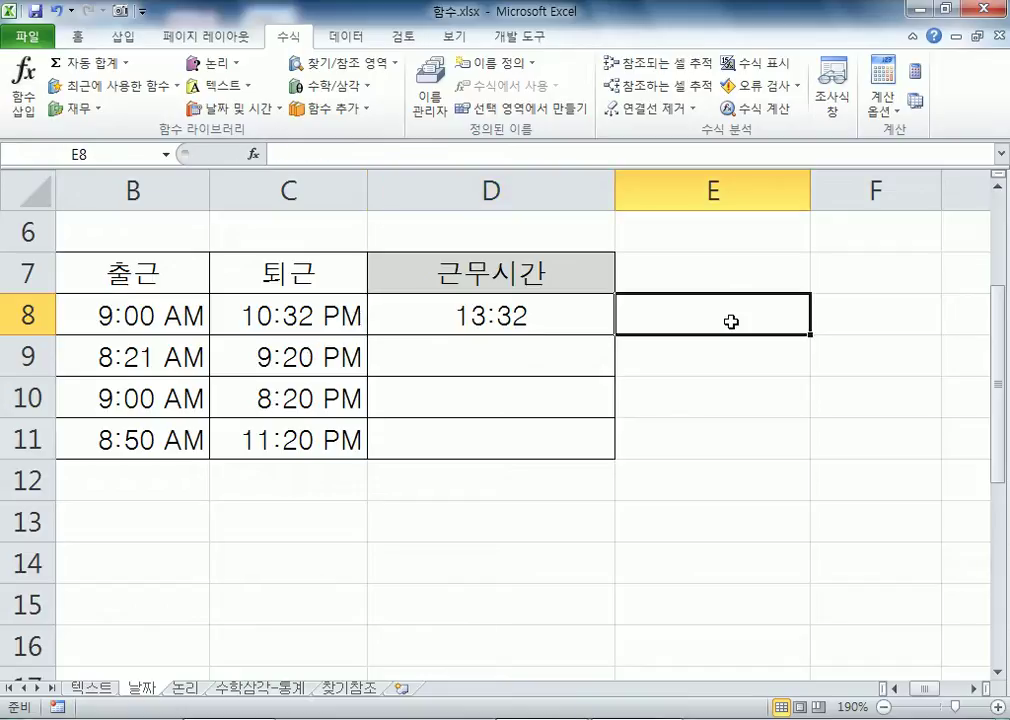
pyautogui.write('13')
pyautogui.press('Return')
pyautogui.click(731, 321)
pyautogui.press('Delete')
pyautogui.press('Left')
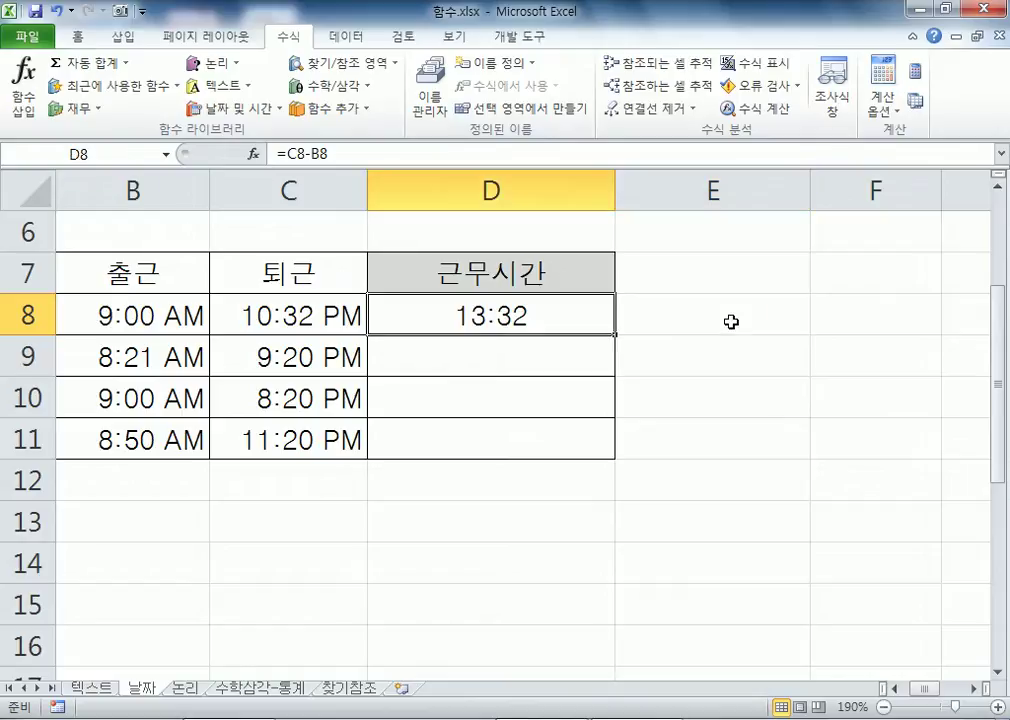
# Step: Replace the first record's 근무시간 formula in D8 with =HOUR(C8-B8)
pyautogui.press('Delete')
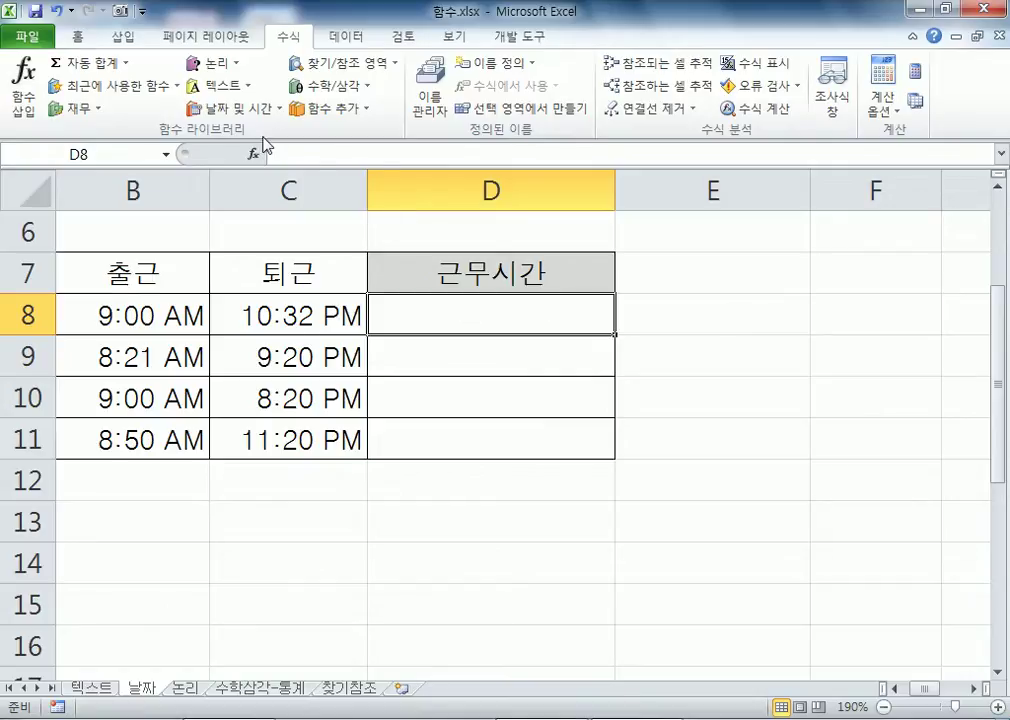
pyautogui.click(240, 108)
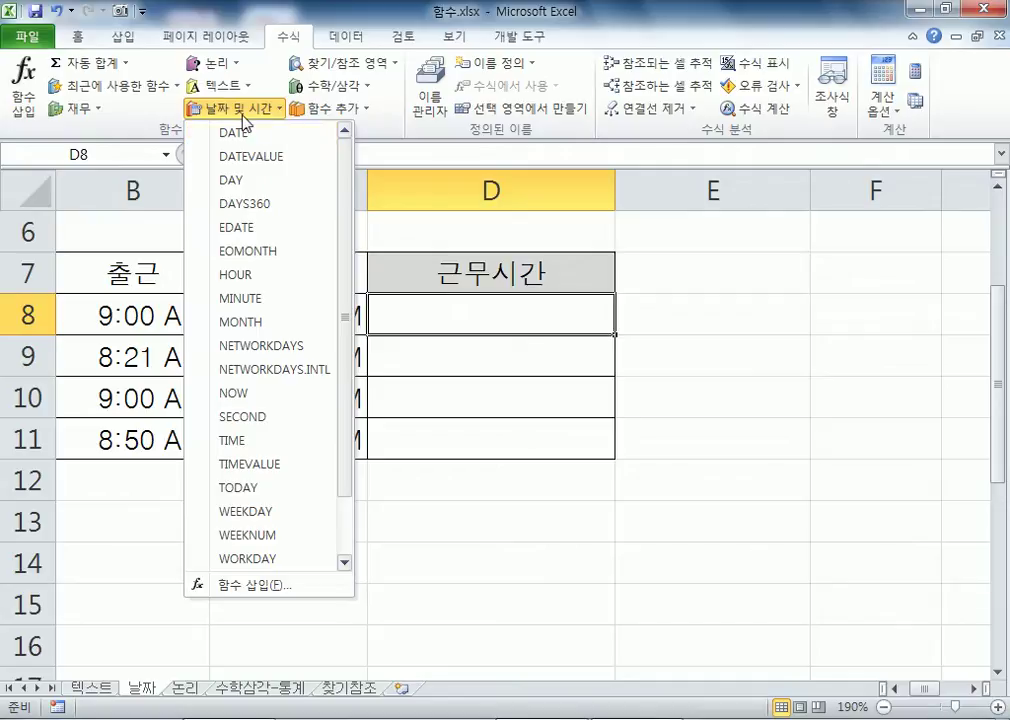
pyautogui.click(240, 276)
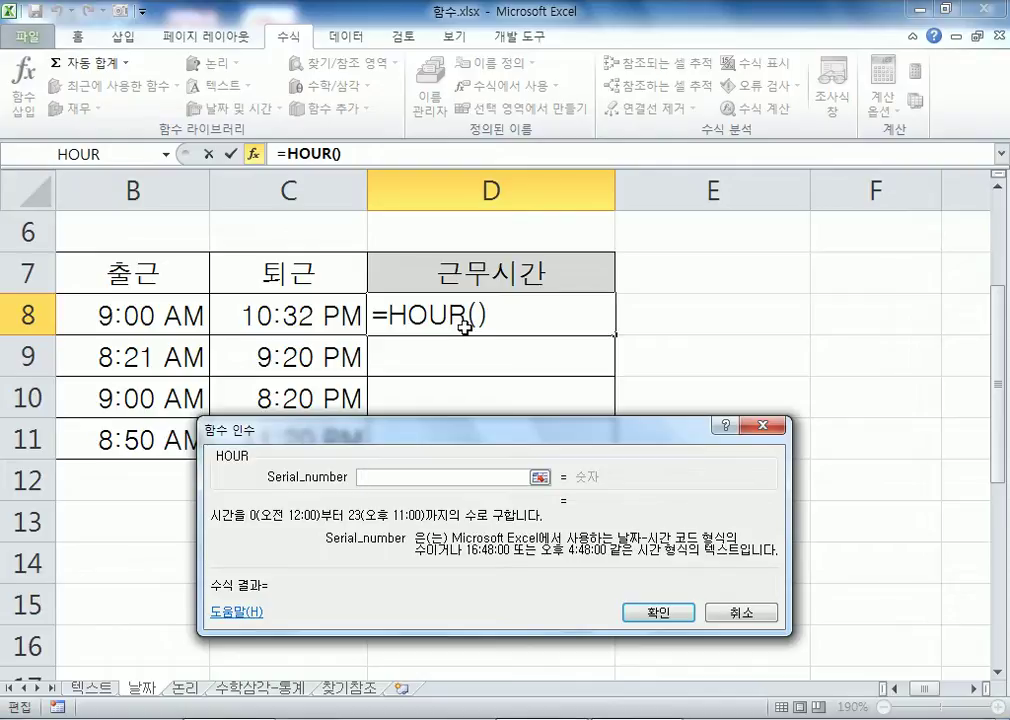
pyautogui.moveTo(447, 438); pyautogui.dragTo(331, 345)
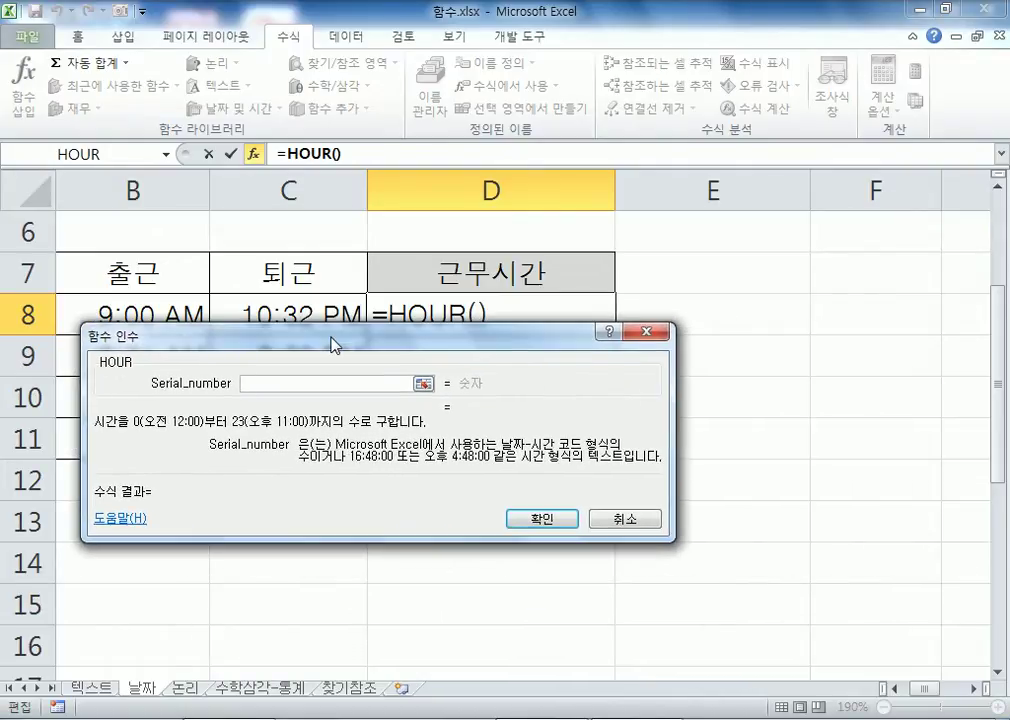
pyautogui.moveTo(265, 343); pyautogui.dragTo(252, 360)
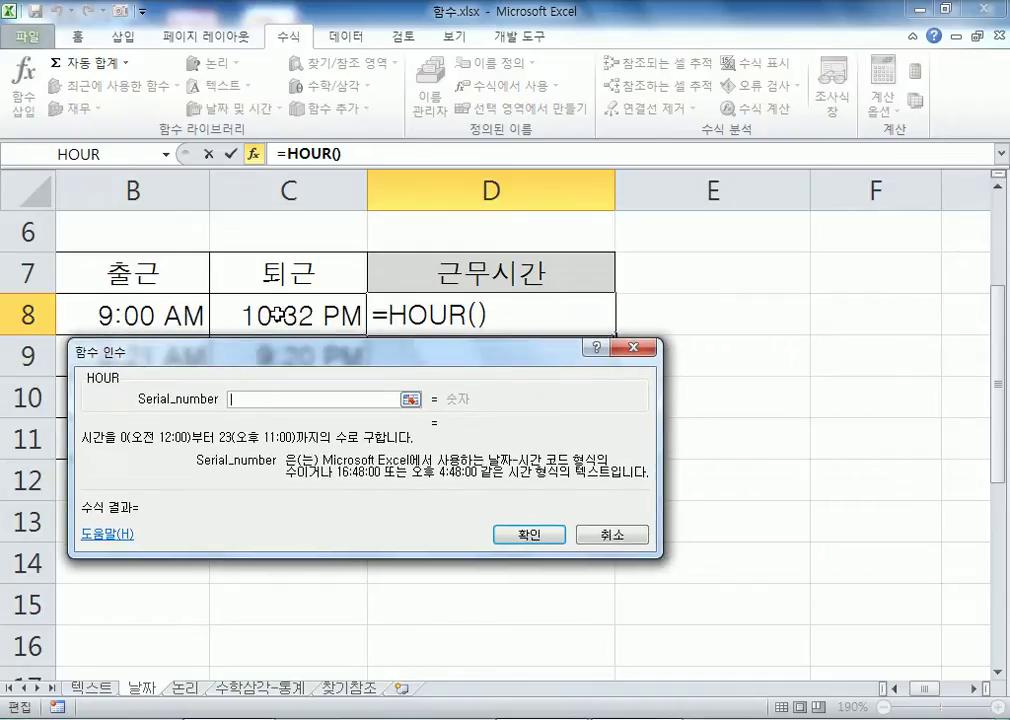
pyautogui.click(276, 314)
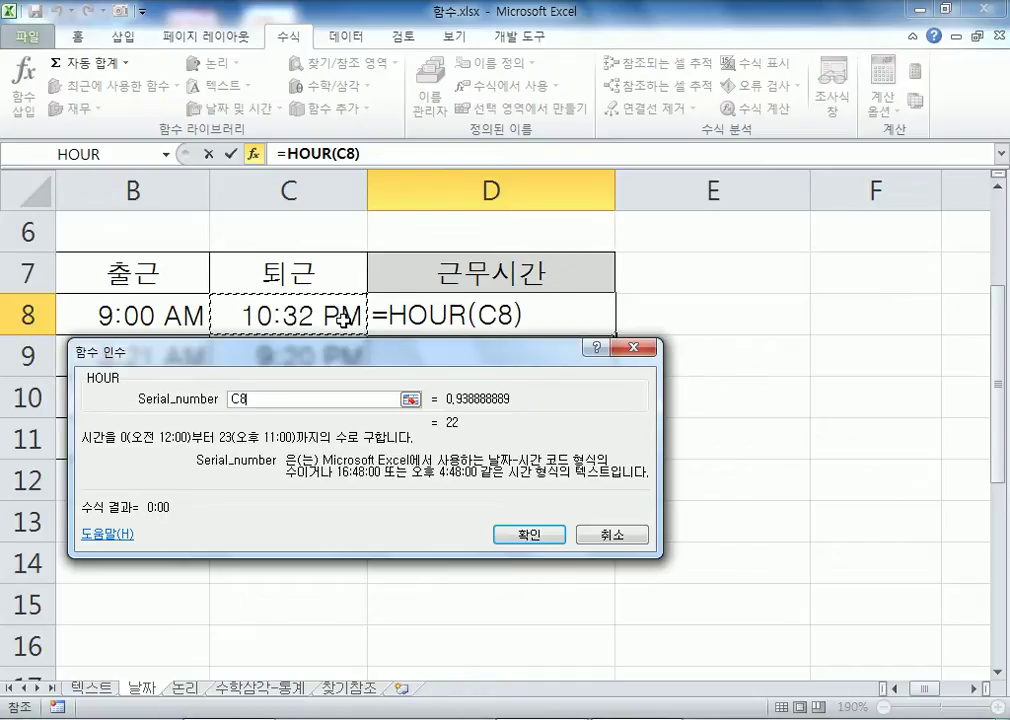
pyautogui.click(138, 321)
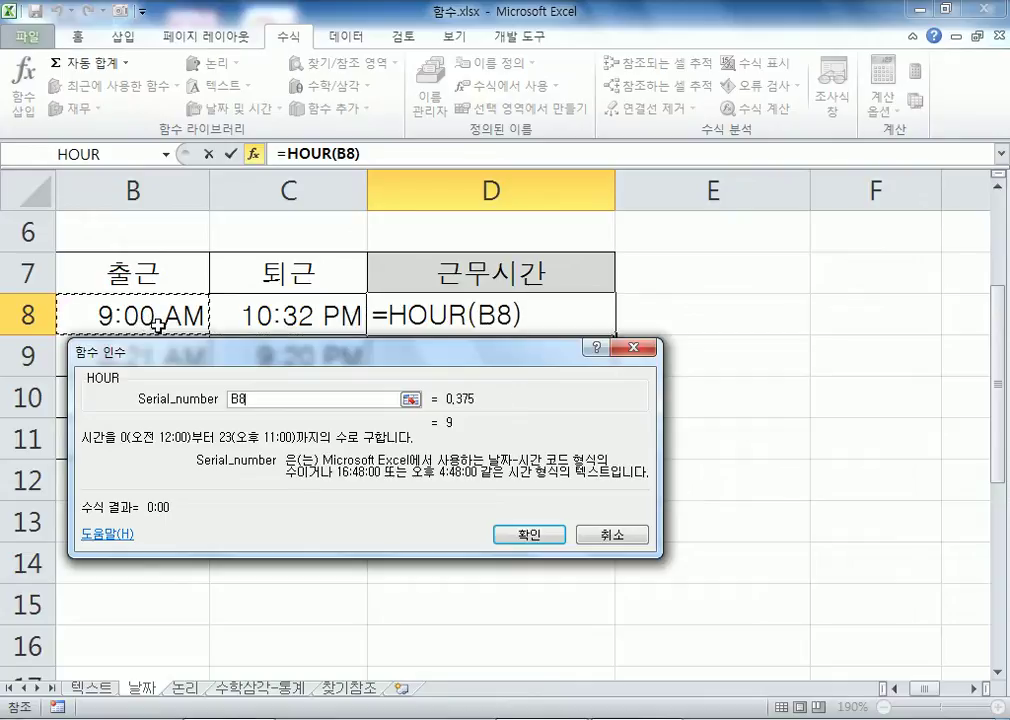
pyautogui.click(266, 318)
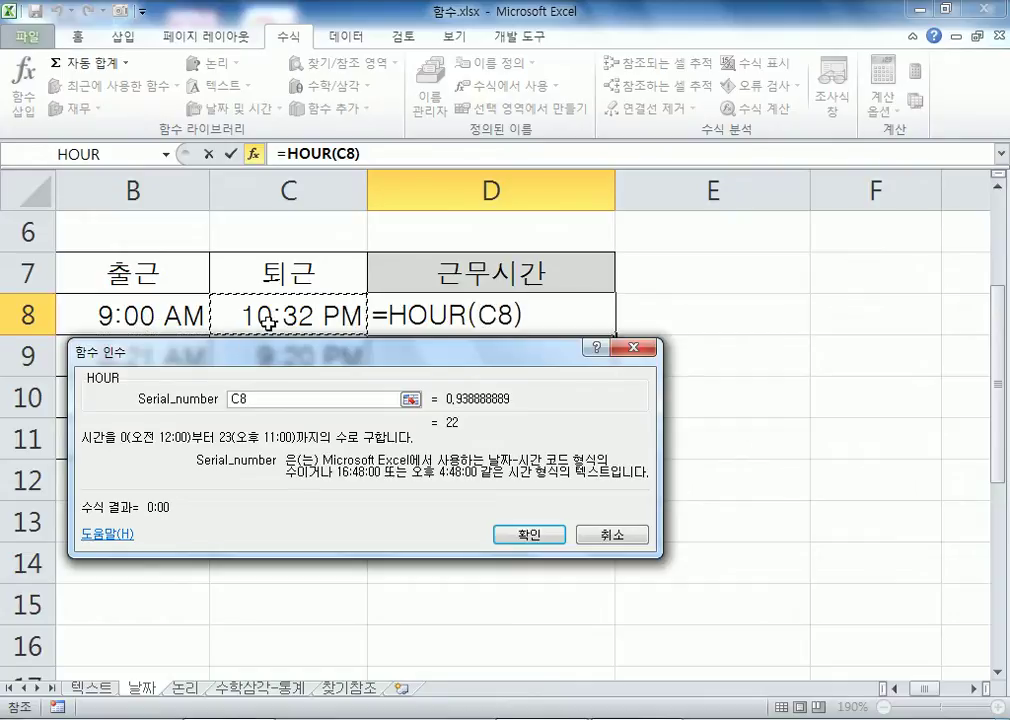
pyautogui.write('-')
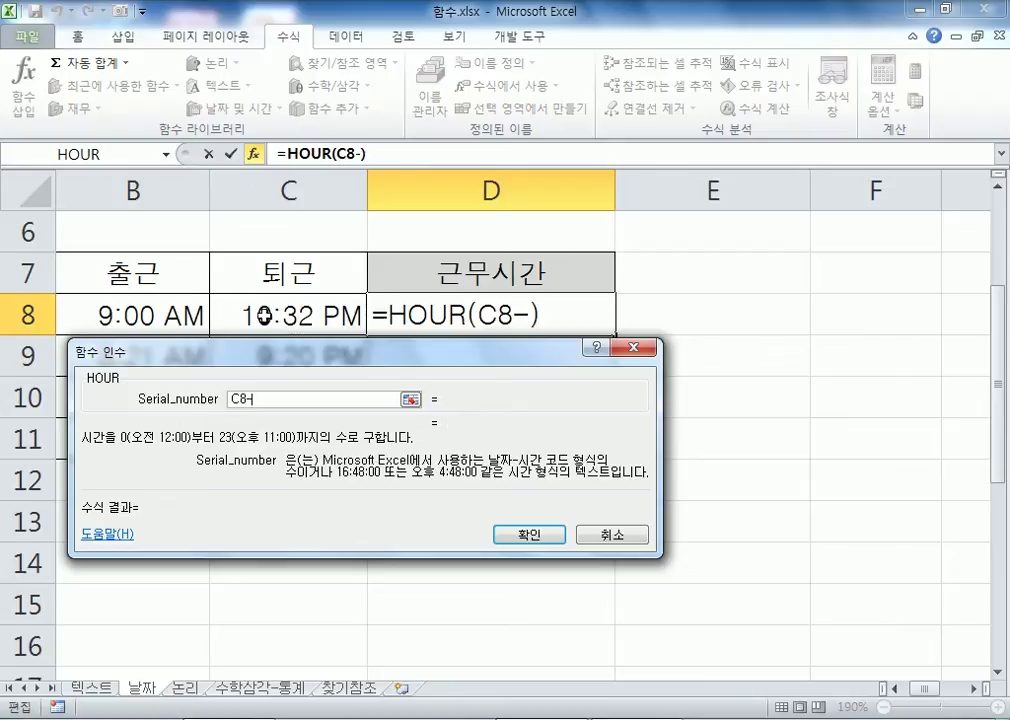
pyautogui.click(157, 310)
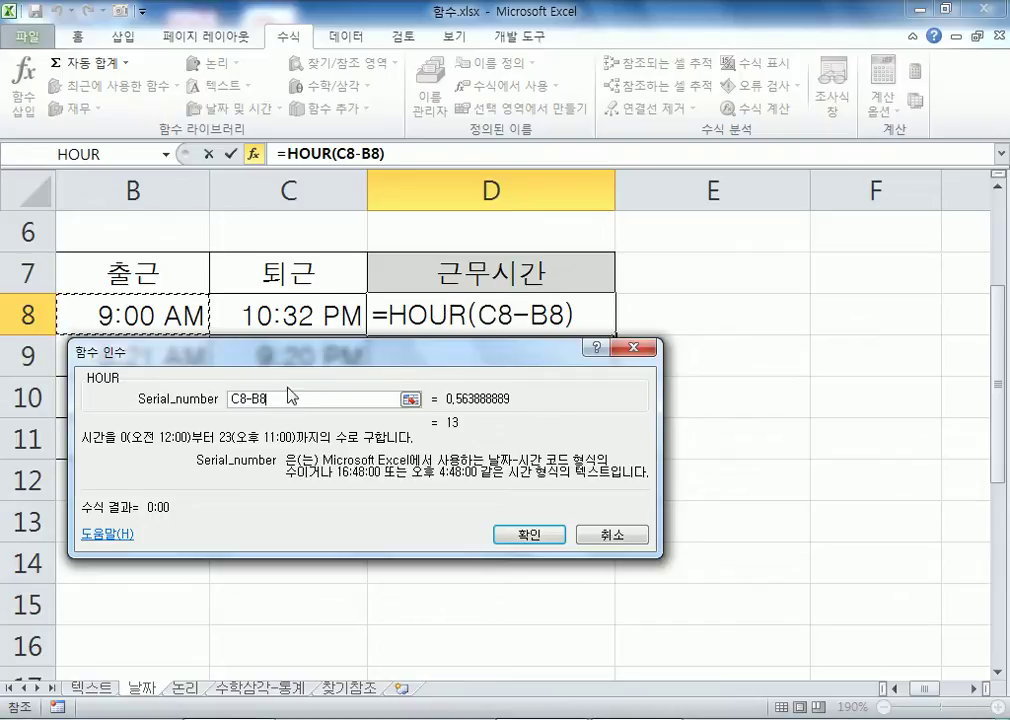
pyautogui.moveTo(300, 396); pyautogui.dragTo(210, 400)
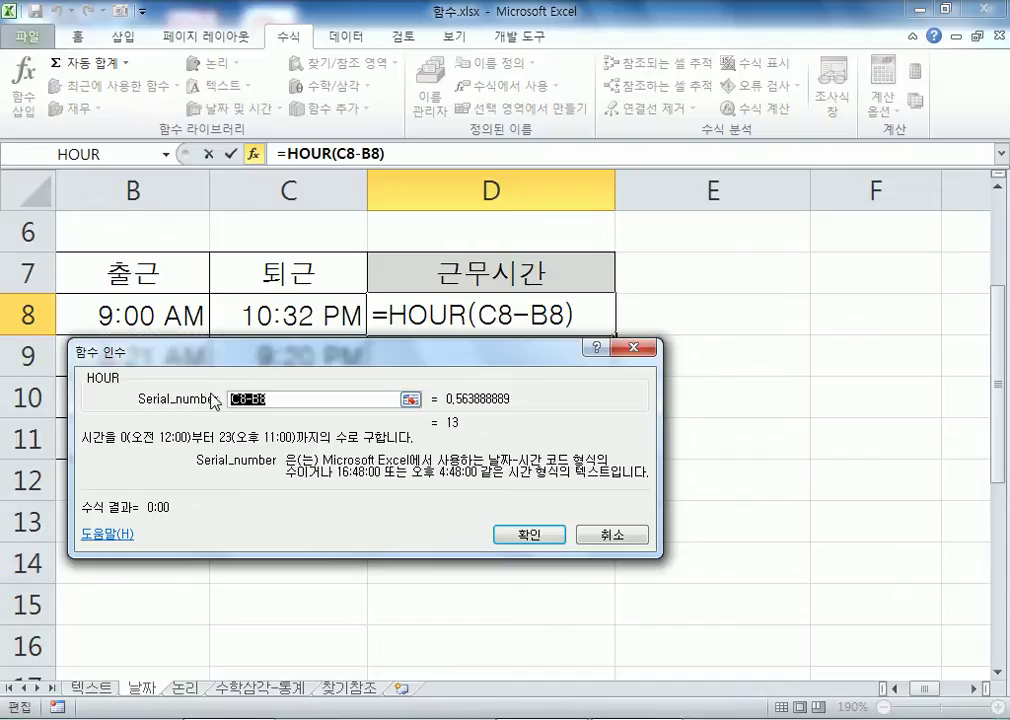
pyautogui.click(525, 536)
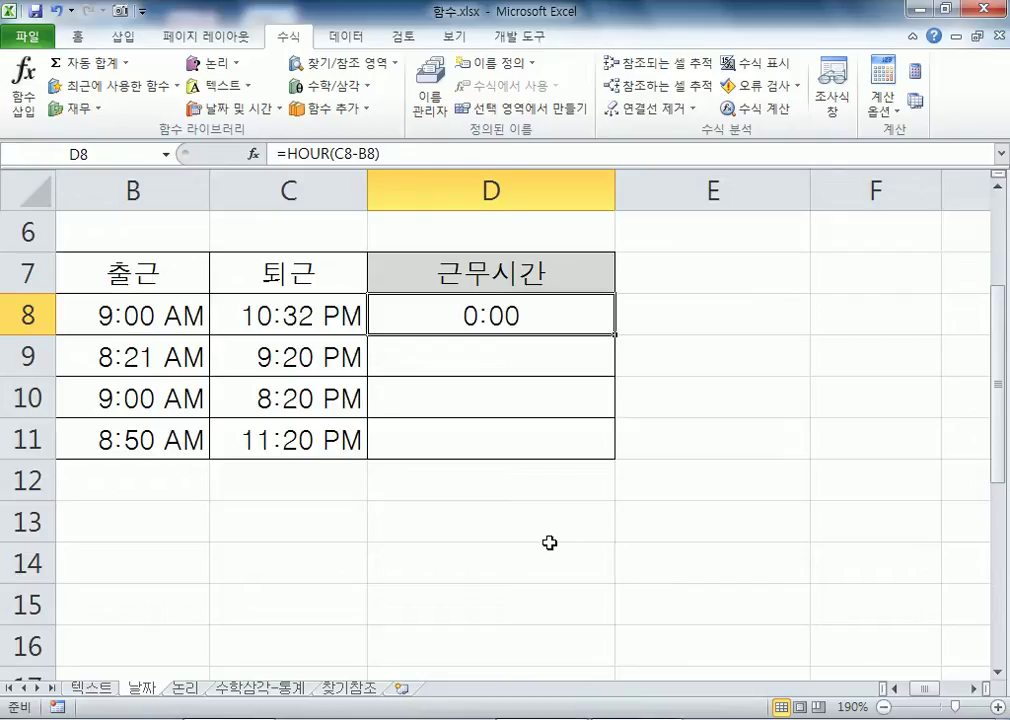
pyautogui.click(86, 40)
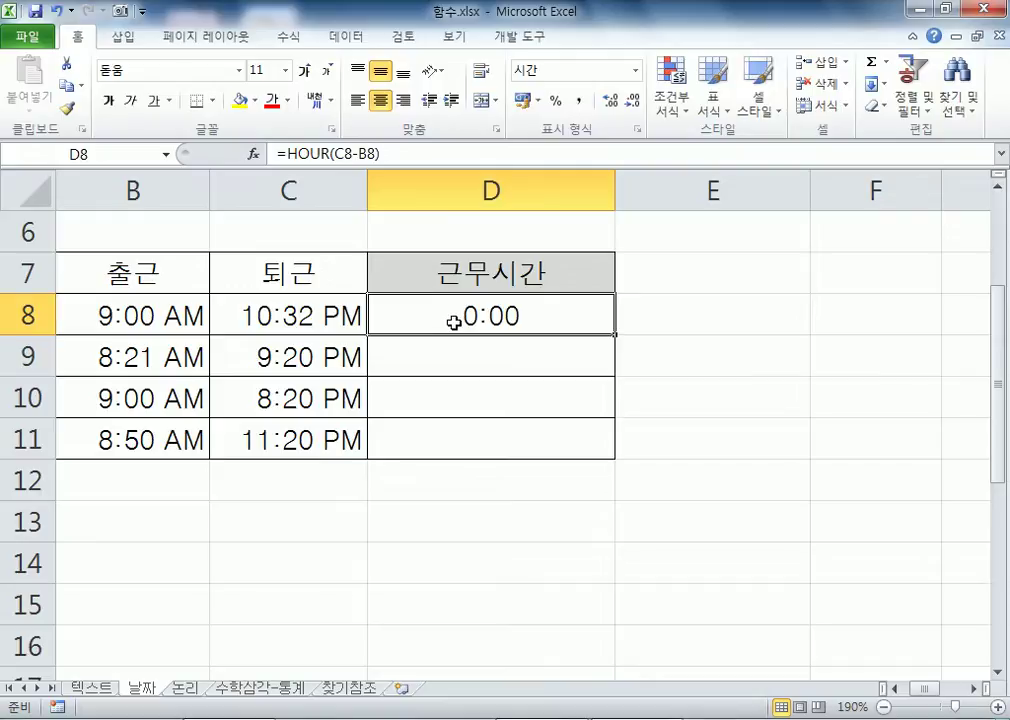
pyautogui.click(712, 322)
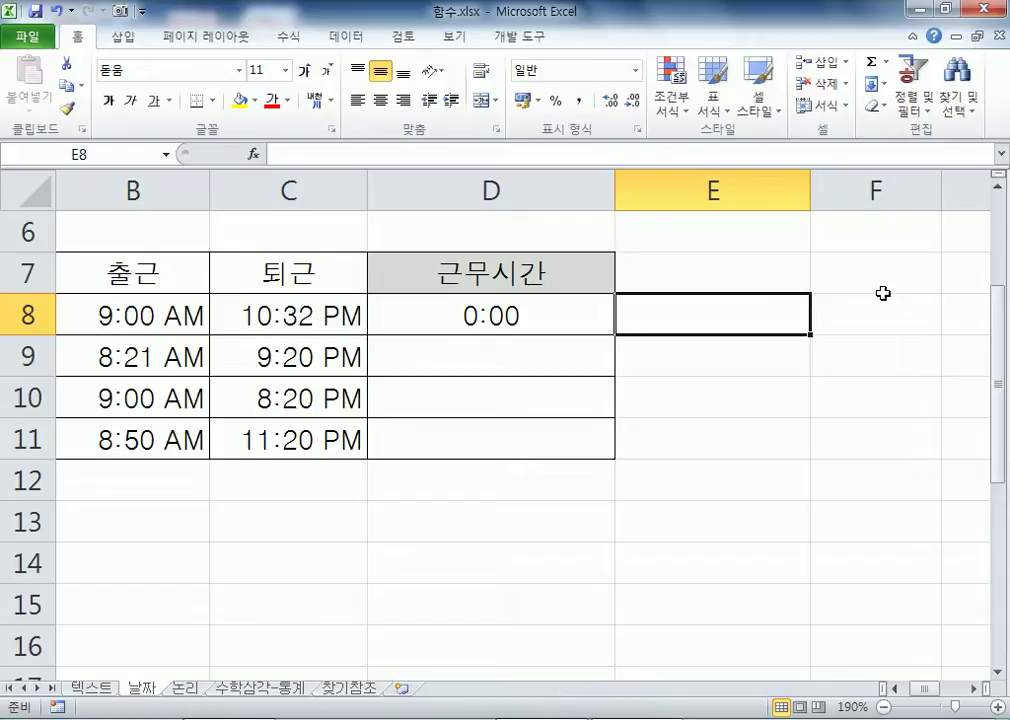
pyautogui.write('24')
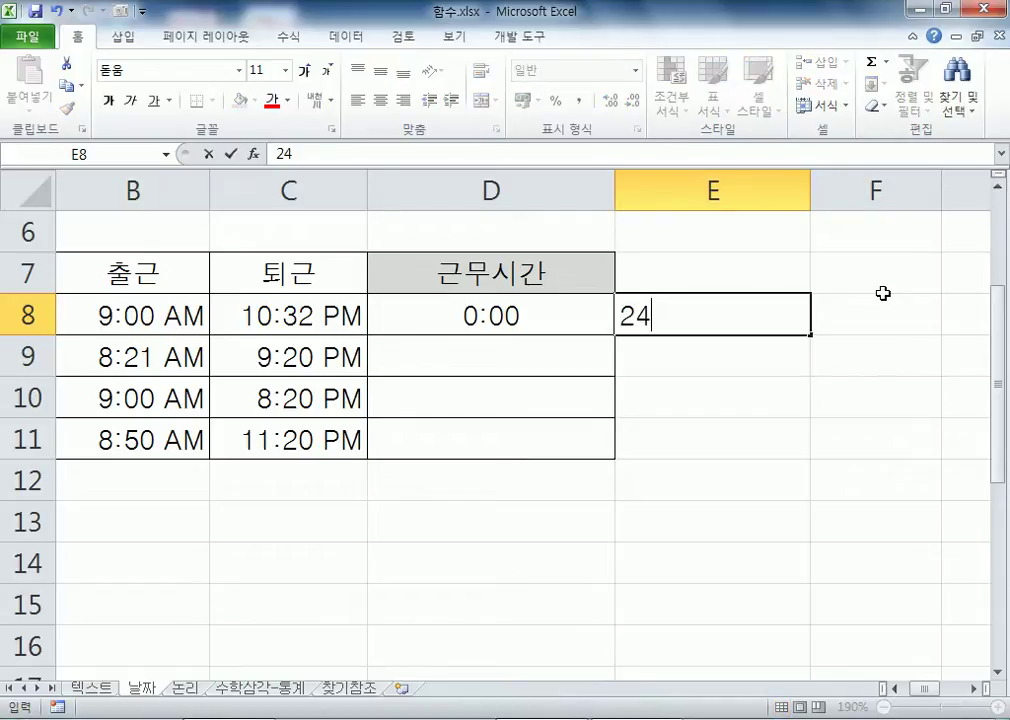
pyautogui.press('Escape')
pyautogui.press('Left')
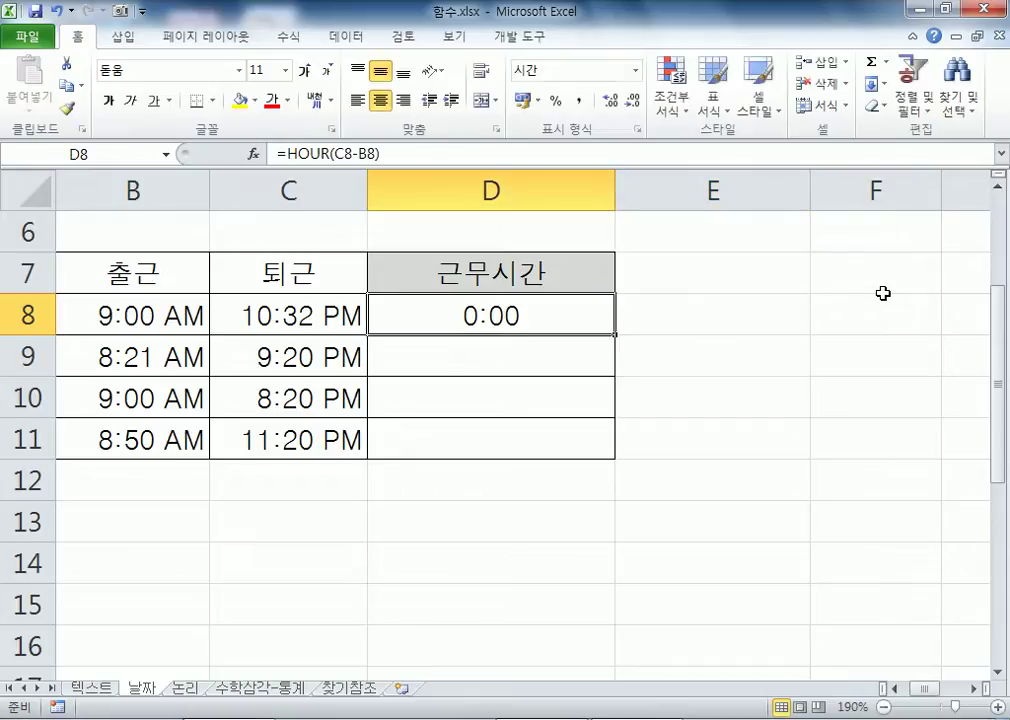
# Step: Enter 13 in cell E8 as a plain-number comparison for the 근무시간 value
pyautogui.moveTo(225, 309); pyautogui.dragTo(255, 315)
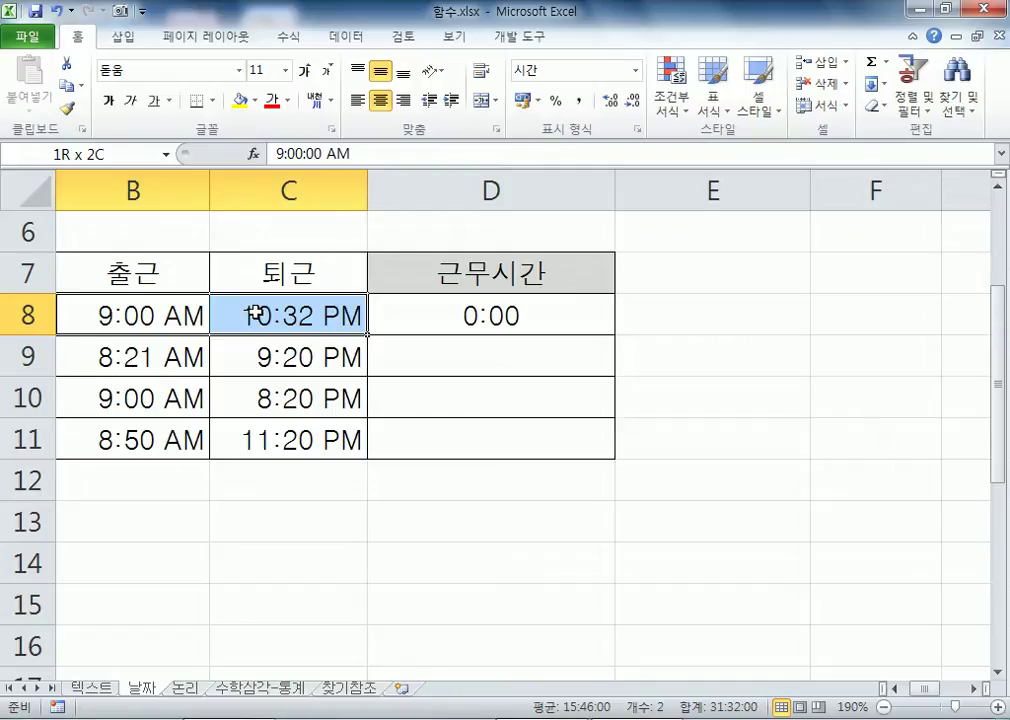
pyautogui.click(771, 326)
pyautogui.write('13')
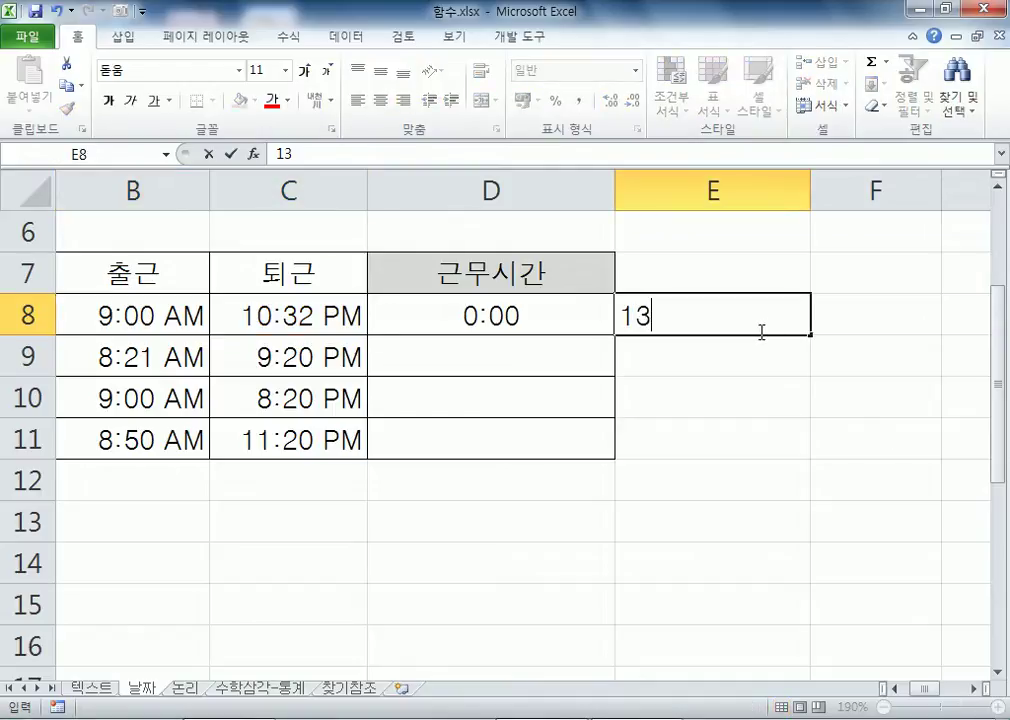
pyautogui.press('Return')
pyautogui.click(724, 316)
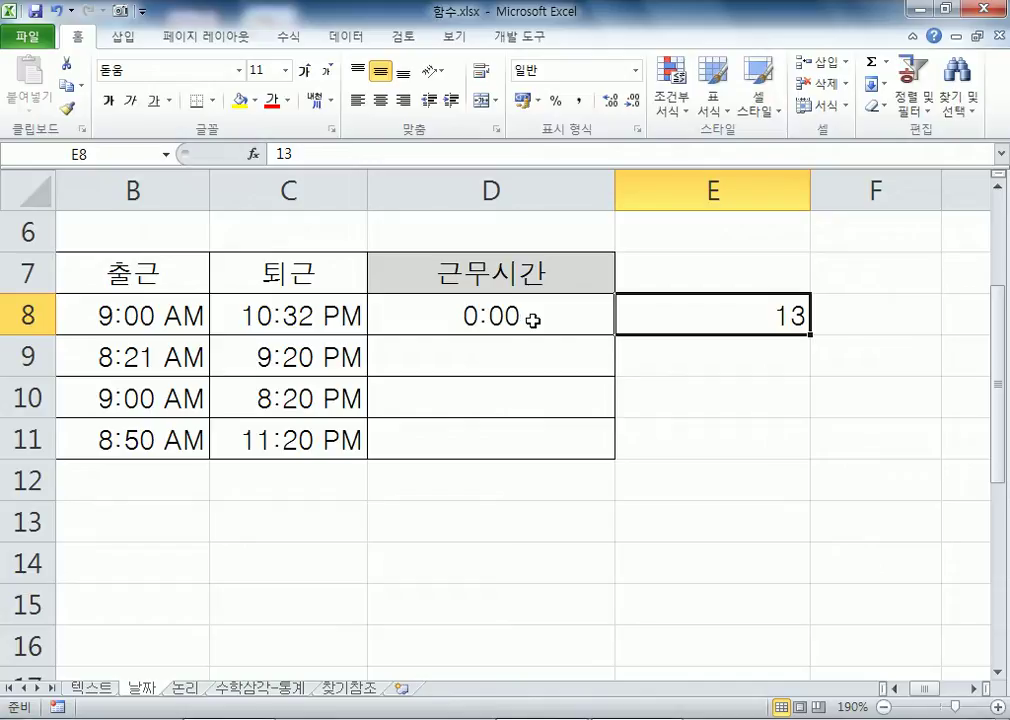
# Step: Change the number format of 근무시간 cell D8 from time to comma style
pyautogui.click(451, 314)
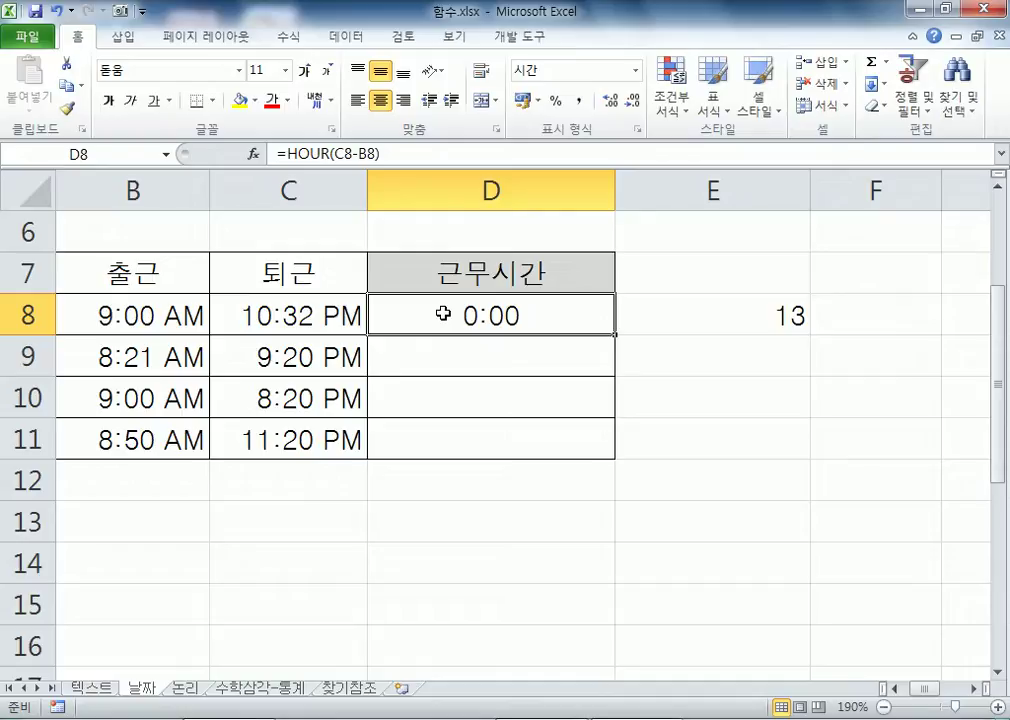
pyautogui.click(581, 100)
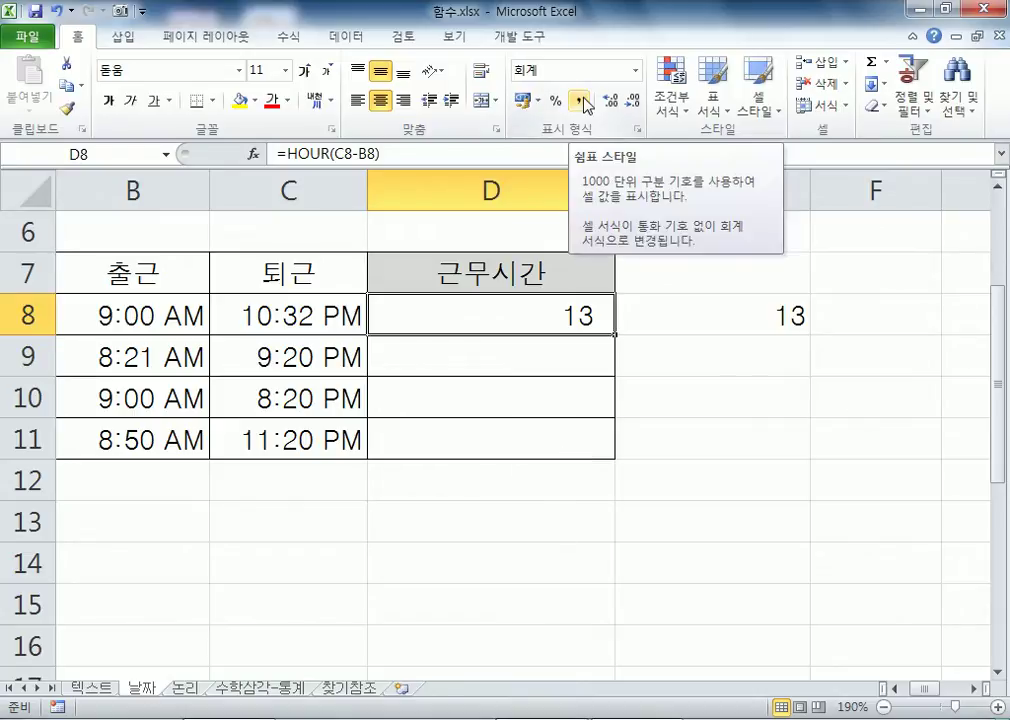
pyautogui.hotkey('ctrl', 'z')
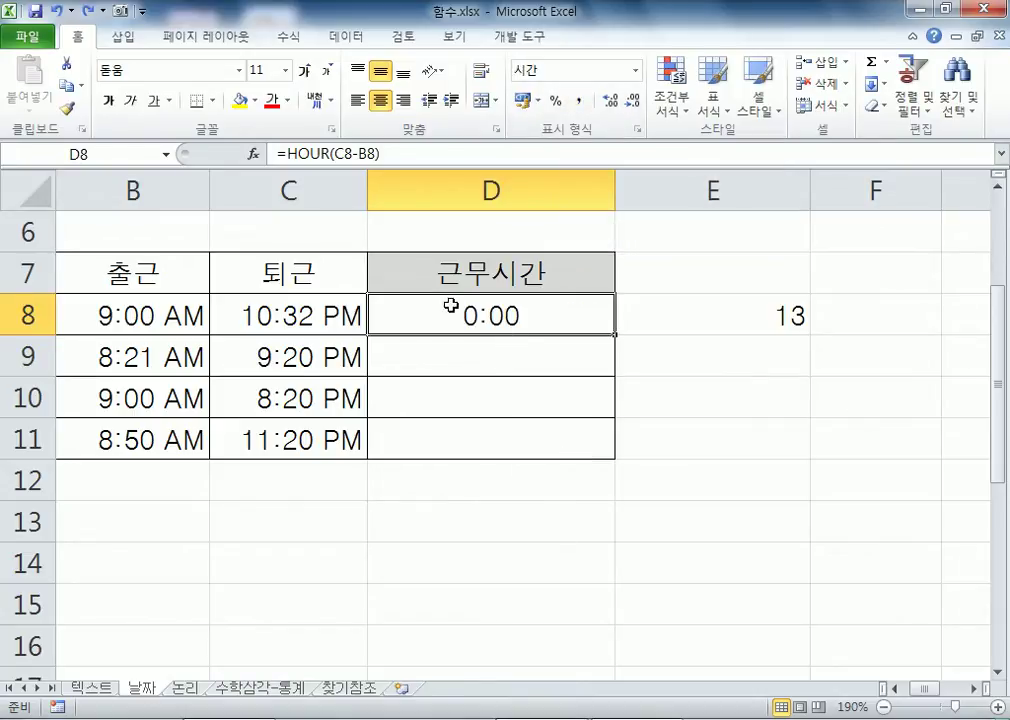
pyautogui.click(580, 102)
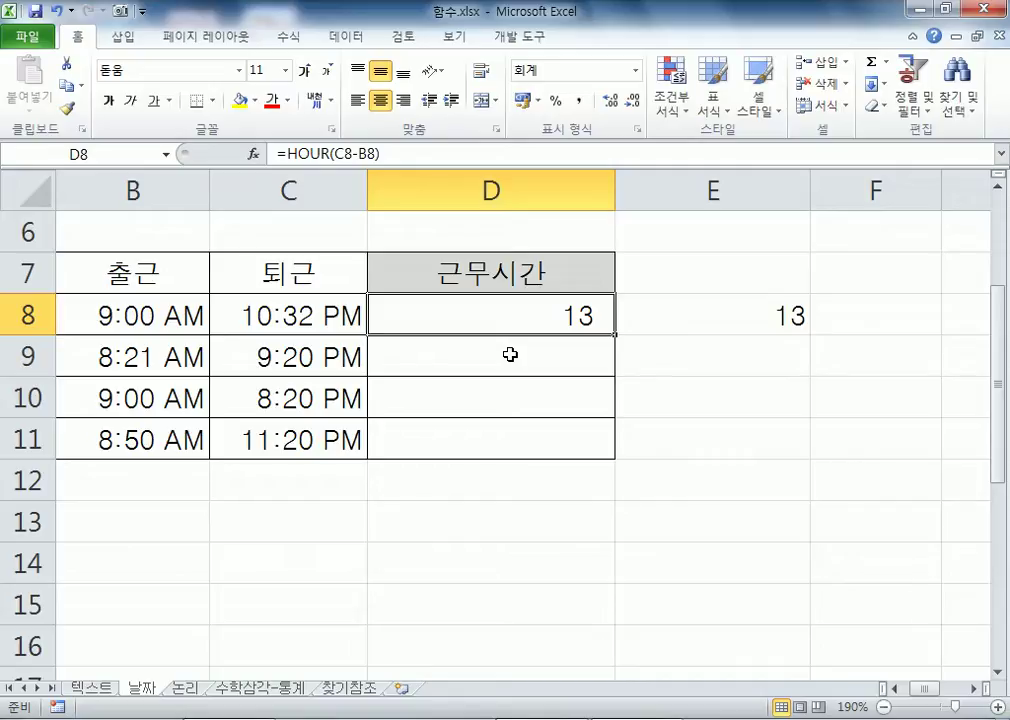
# Step: Compare the first record's 출근 time in B8 with the 퇴근 time in C8
pyautogui.click(329, 311)
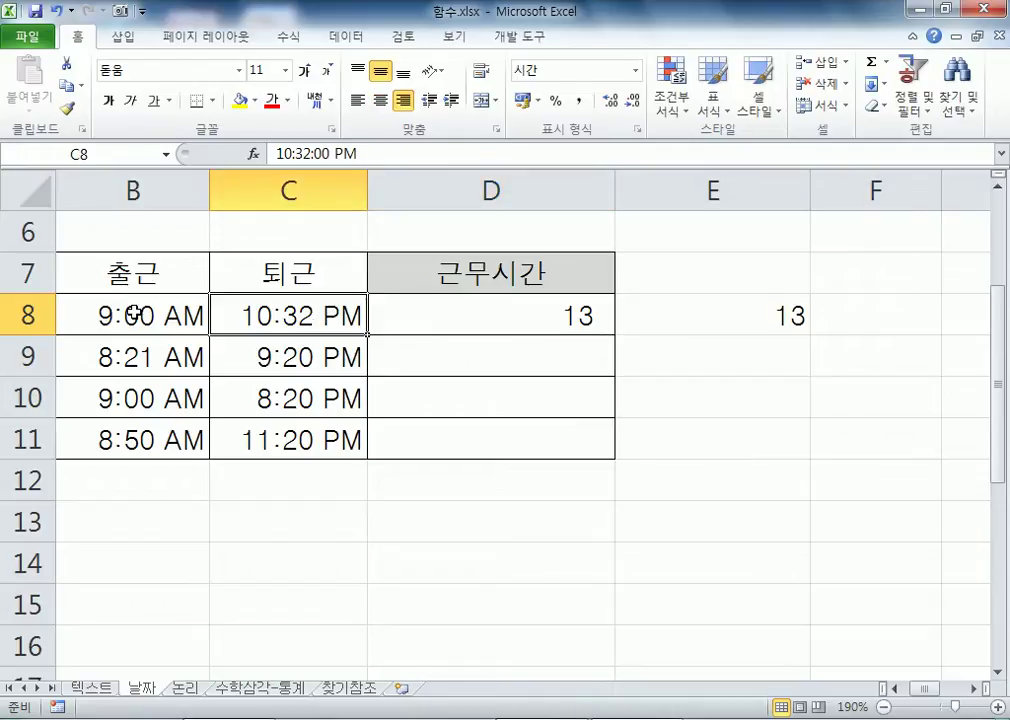
pyautogui.press('Left')
pyautogui.press('Right')
pyautogui.click(148, 314)
pyautogui.click(280, 316)
pyautogui.click(185, 318)
pyautogui.click(286, 316)
# Step: Change the example value in E8 to 13:32 and center it in the cell
pyautogui.click(733, 331)
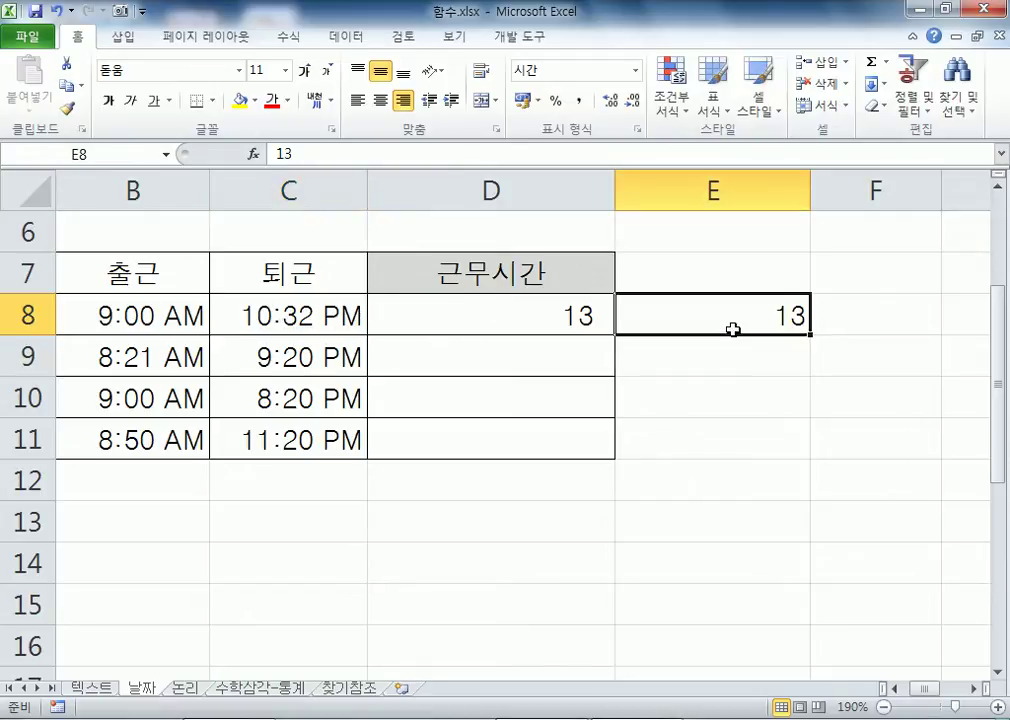
pyautogui.press('F2')
pyautogui.write(':32')
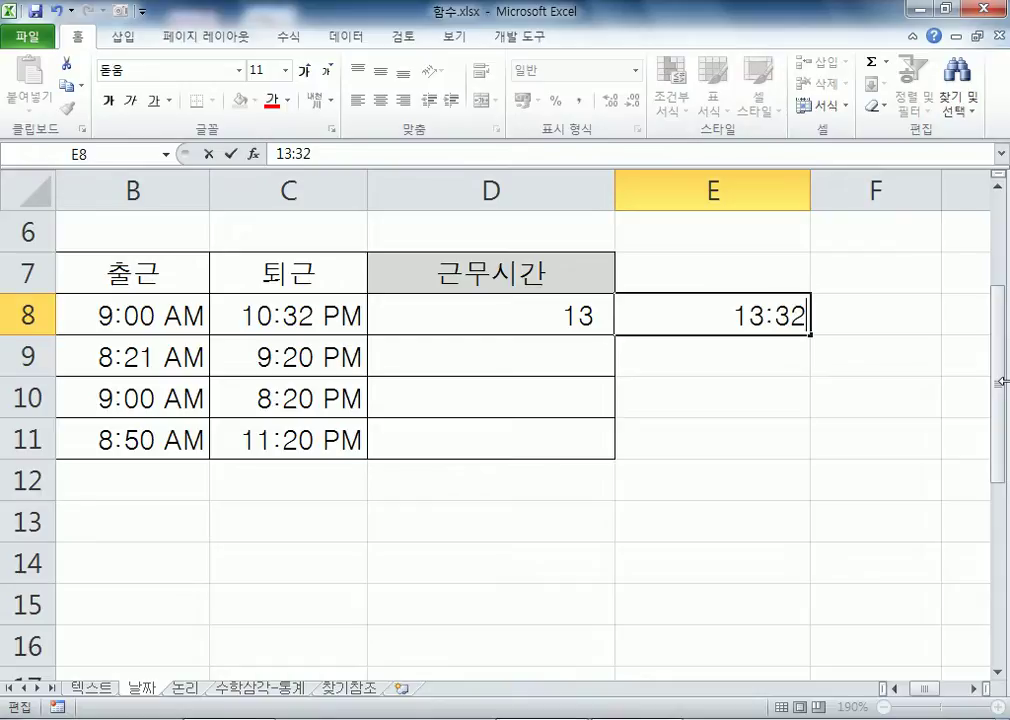
pyautogui.press('Return')
pyautogui.click(757, 318)
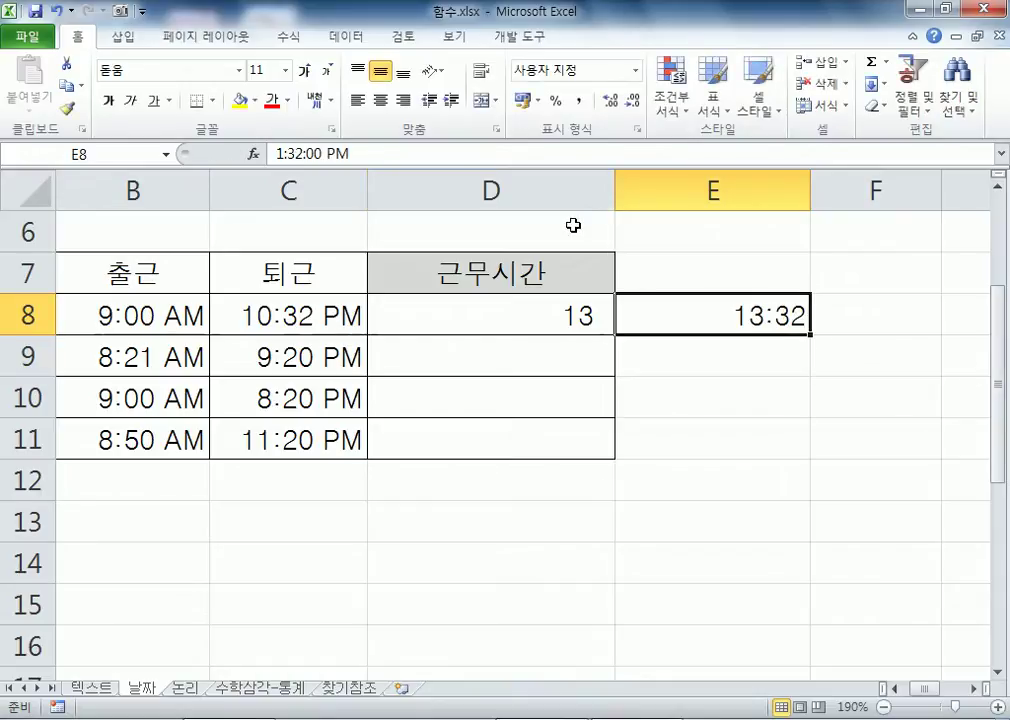
pyautogui.click(380, 100)
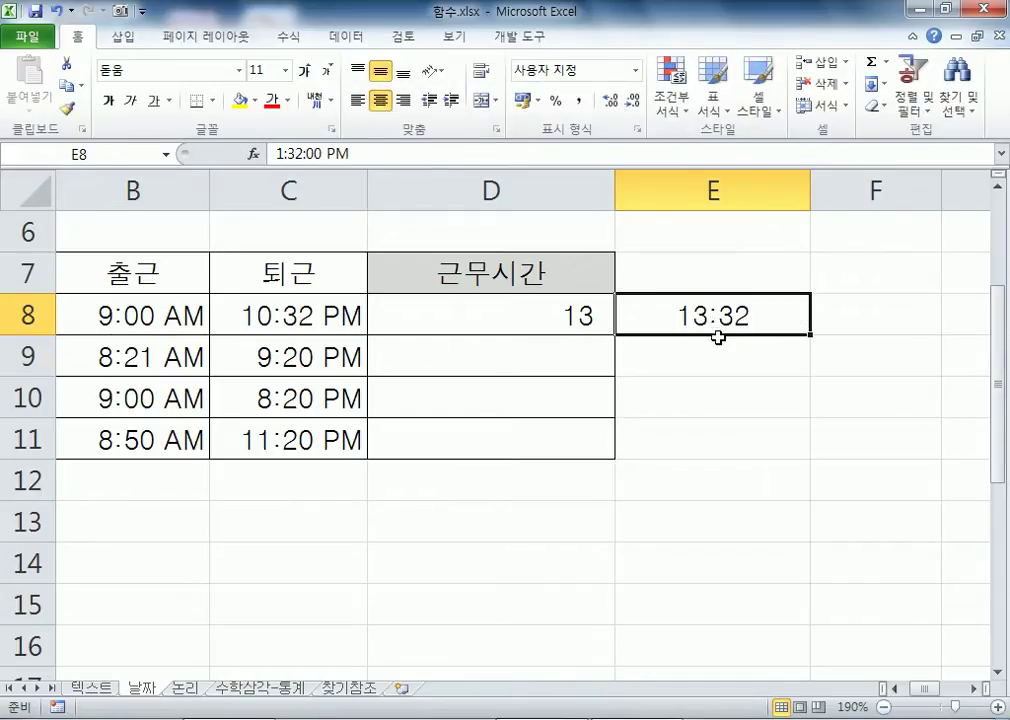
pyautogui.click(676, 345)
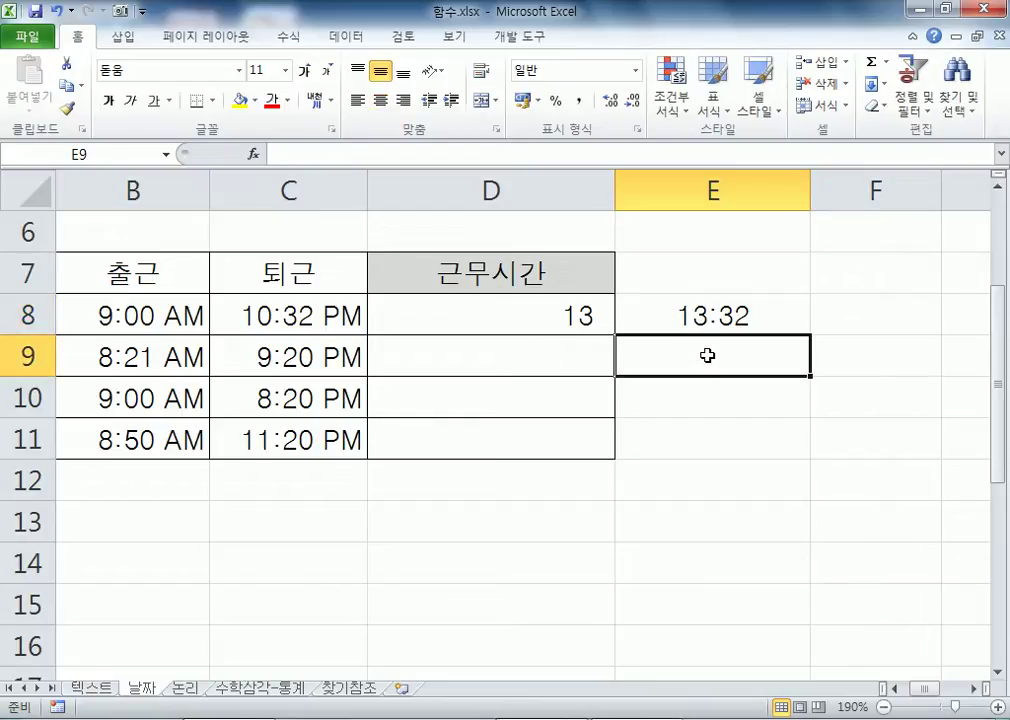
pyautogui.write('13')
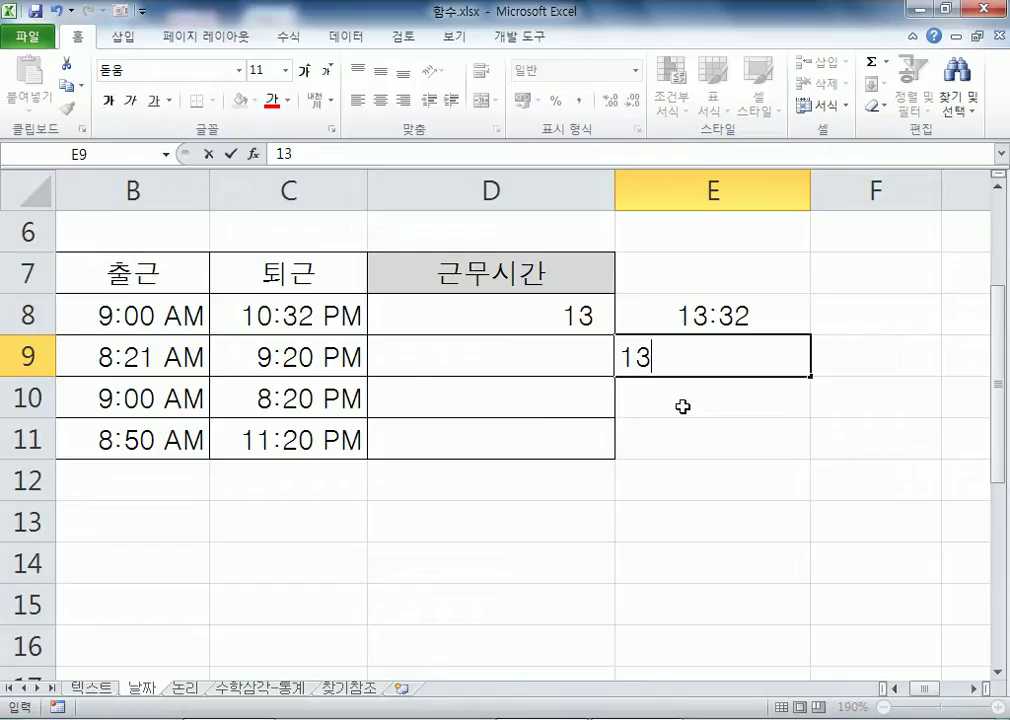
pyautogui.scroll(2, 681, 406)
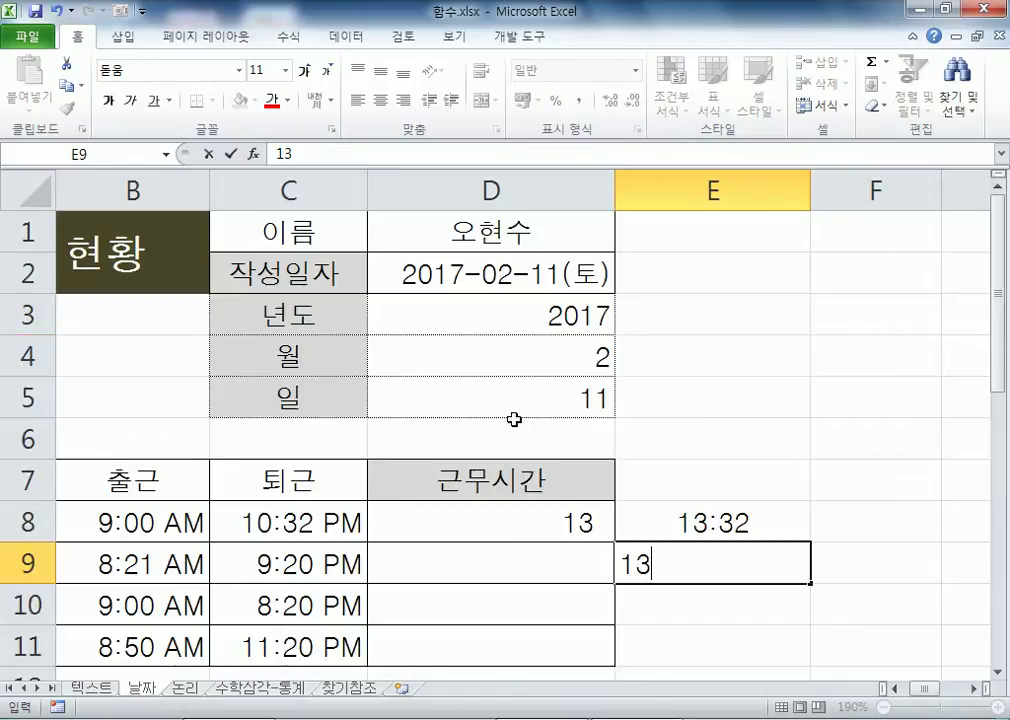
pyautogui.press('Escape')
# Step: Review the 월 formula in D4, the 년도 formula in D3 and the 작성일자 formula in D2
pyautogui.click(501, 353)
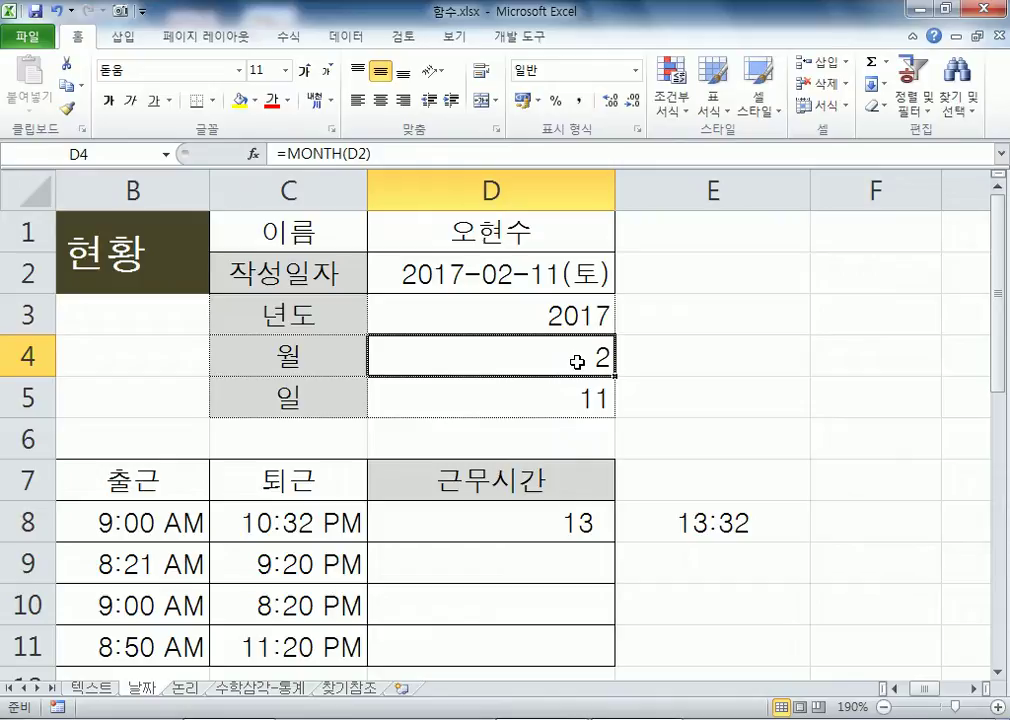
pyautogui.click(516, 315)
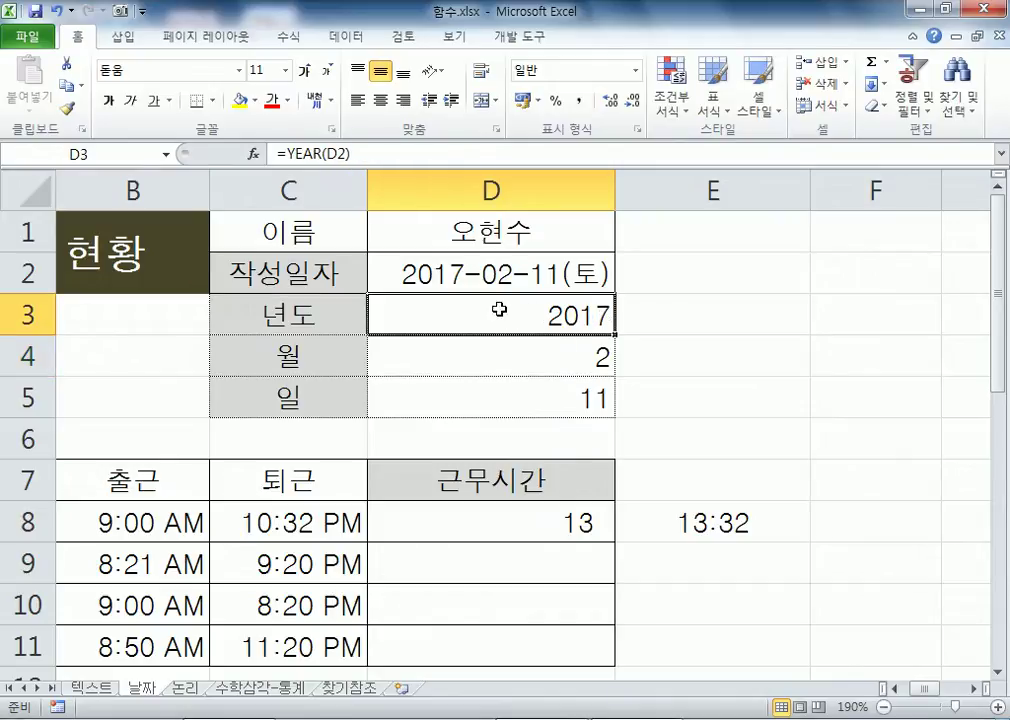
pyautogui.click(410, 276)
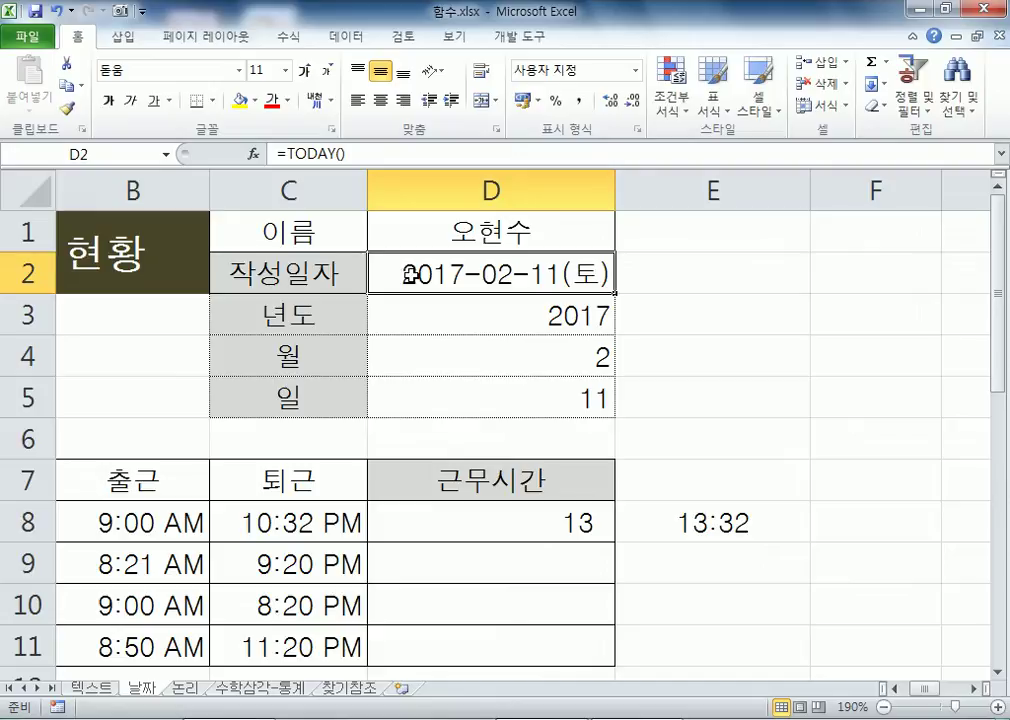
pyautogui.click(512, 314)
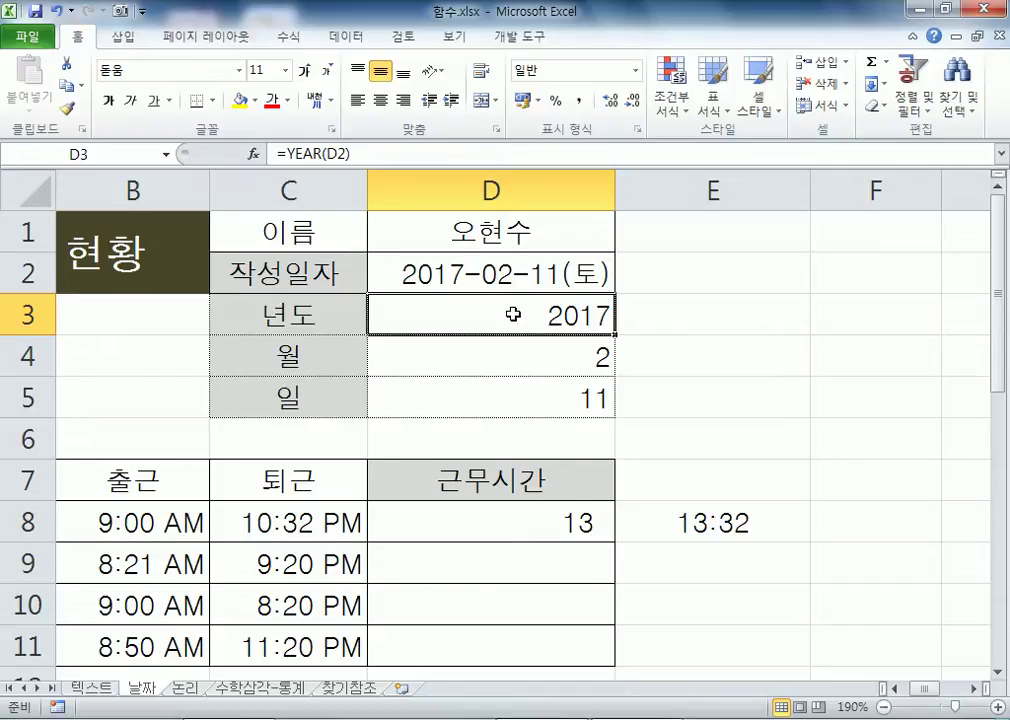
# Step: Compare the HOUR formula in 근무시간 cell D8 with the MONTH formula in 월 cell D4
pyautogui.scroll(-2, 512, 314)
pyautogui.click(530, 274)
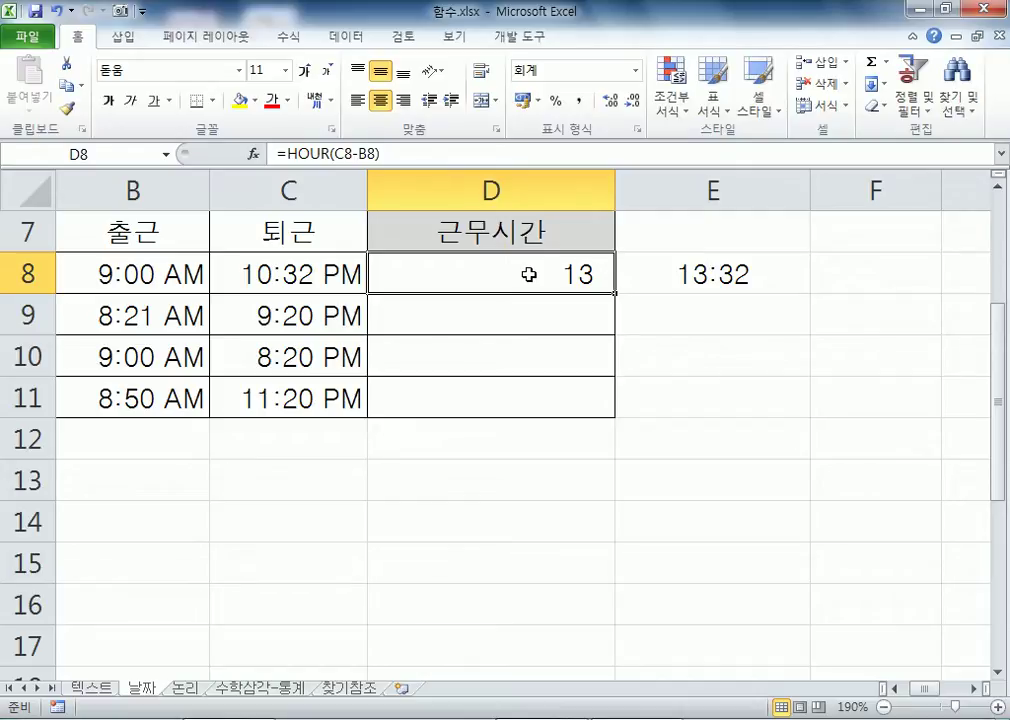
pyautogui.scroll(2, 529, 274)
pyautogui.click(494, 343)
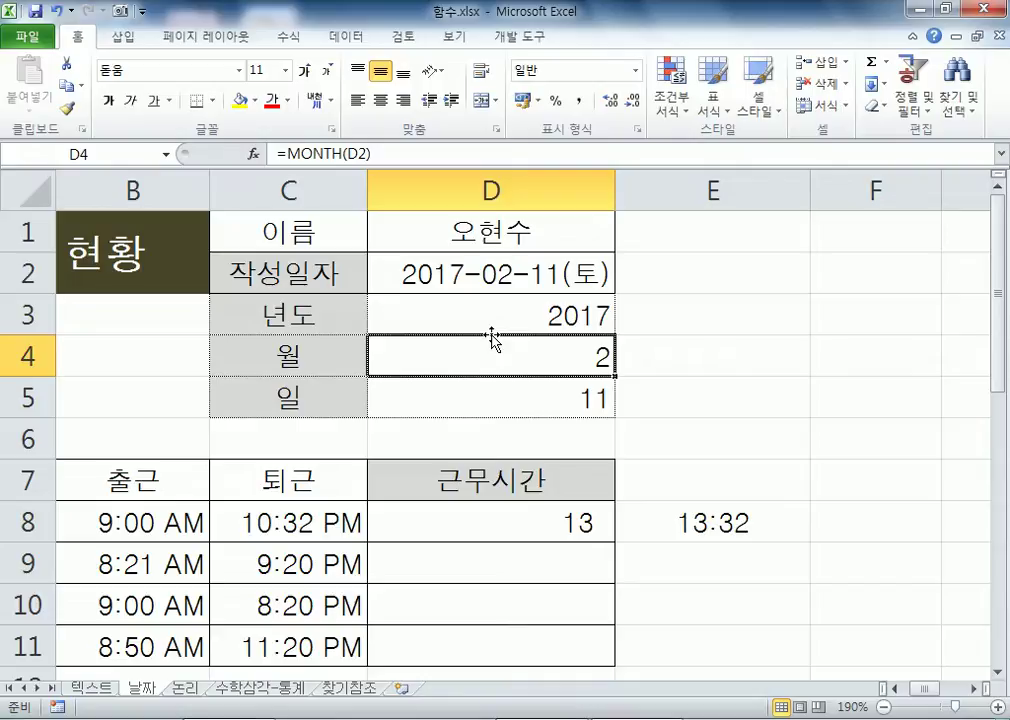
# Step: Change the number format of D8 to 숫자 with 0 decimal places and the thousands separator
pyautogui.scroll(-1, 494, 346)
pyautogui.click(509, 395)
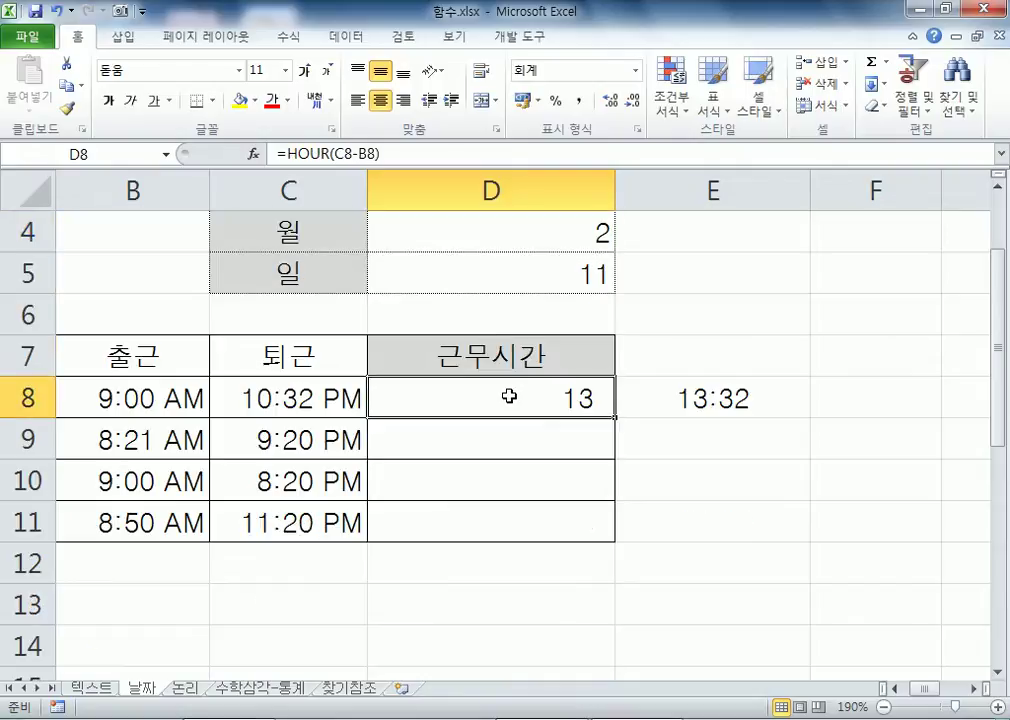
pyautogui.rightClick(510, 396)
pyautogui.click(580, 291)
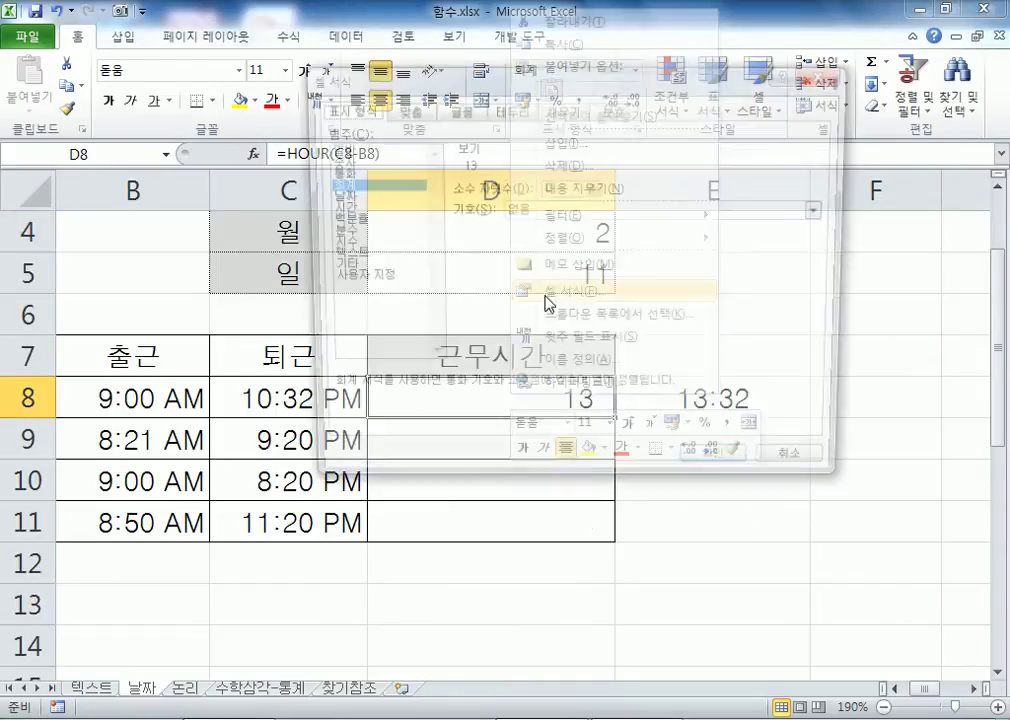
pyautogui.click(345, 160)
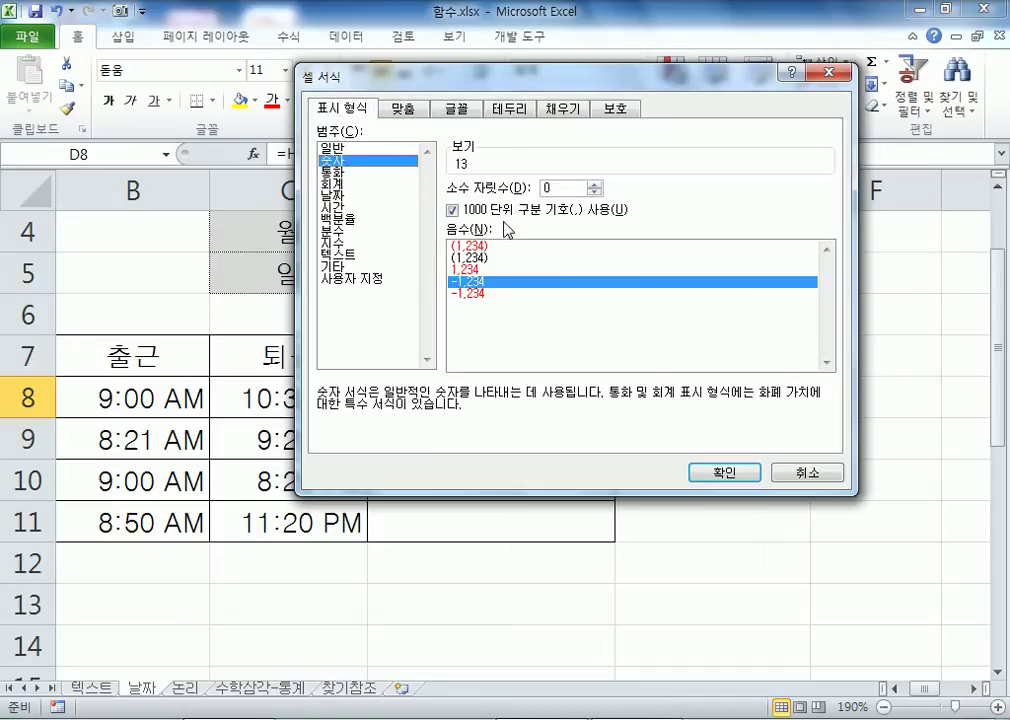
pyautogui.click(720, 474)
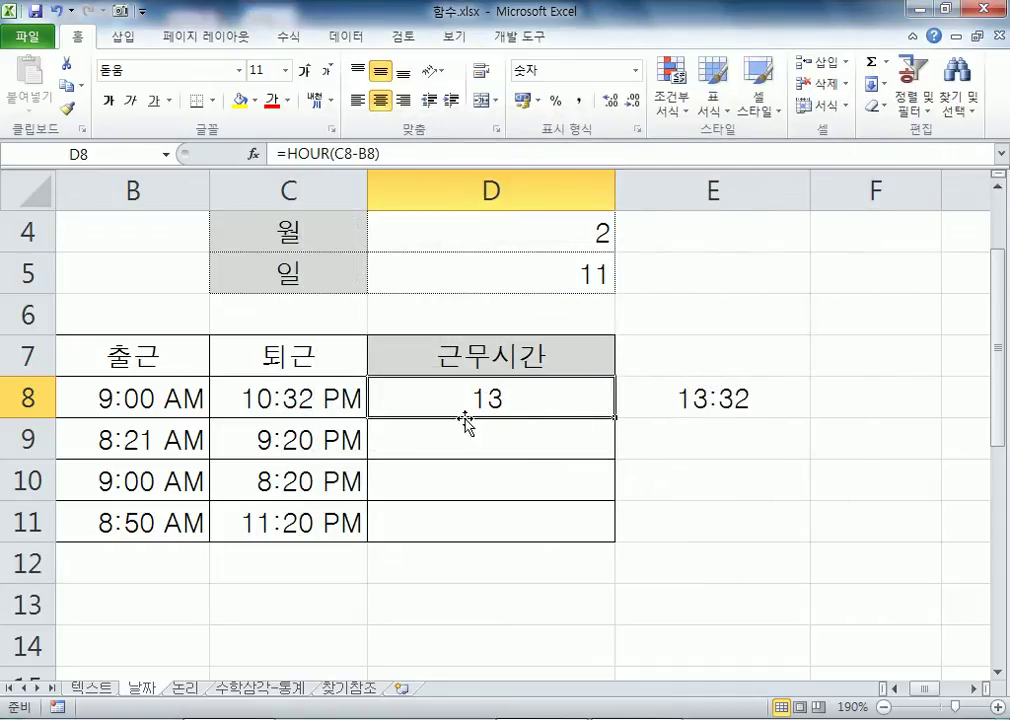
# Step: Fill the 근무시간 formula from D8 down through D11
pyautogui.click(462, 452)
pyautogui.click(462, 482)
pyautogui.click(465, 517)
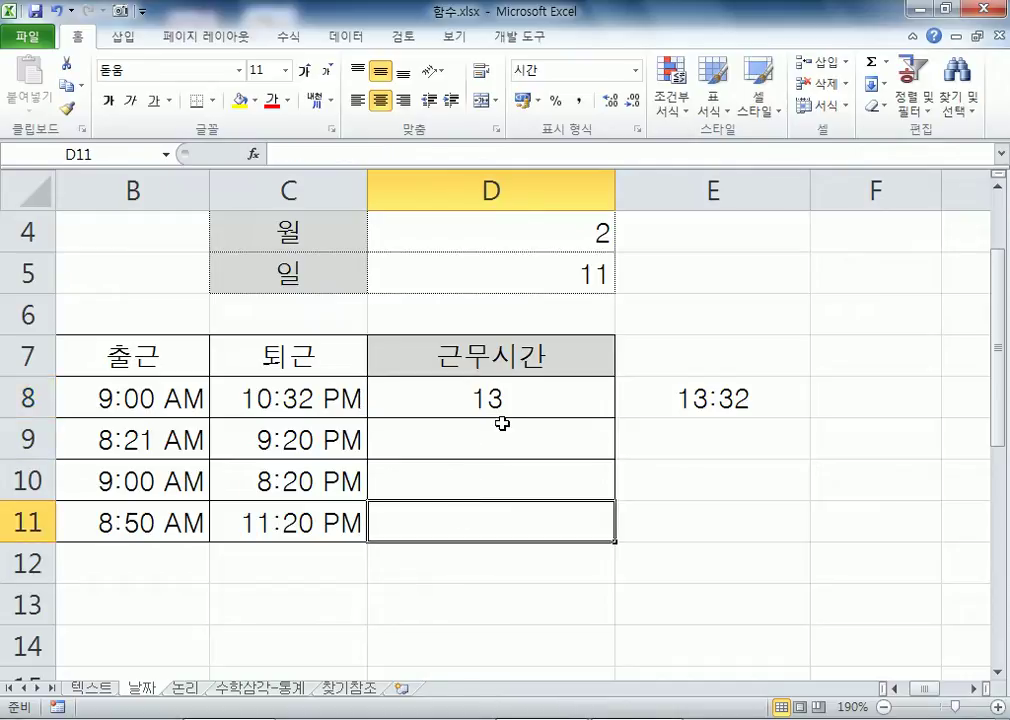
pyautogui.click(507, 392)
pyautogui.scroll(-2, 649, 393)
pyautogui.scroll(1, 626, 373)
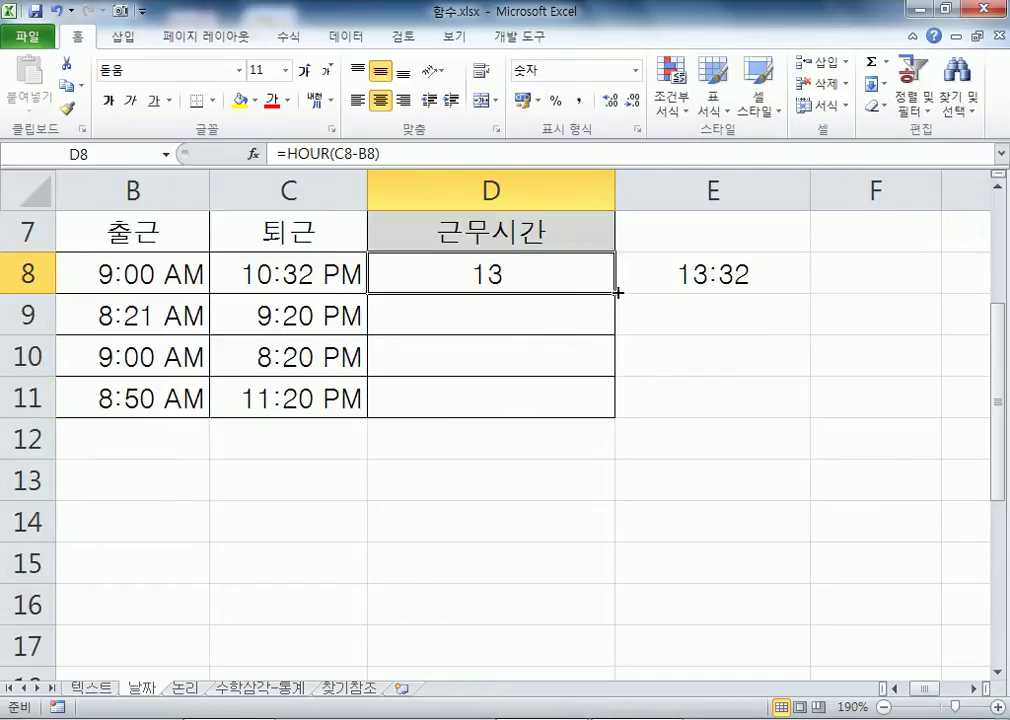
pyautogui.moveTo(616, 296); pyautogui.dragTo(611, 414)
pyautogui.click(488, 452)
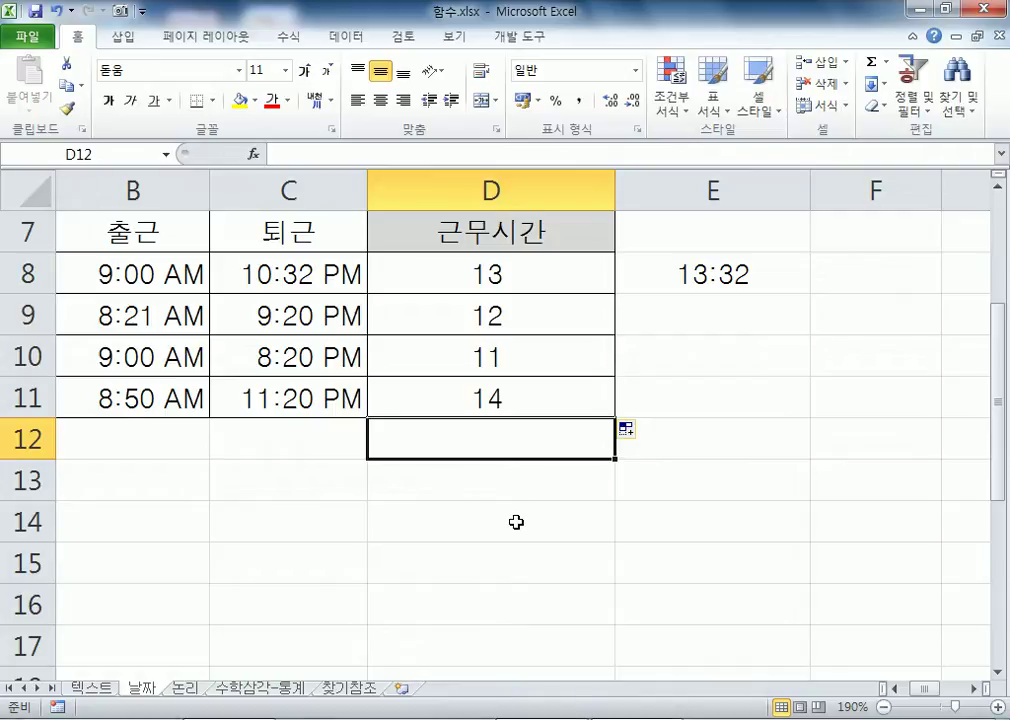
# Step: Try the 시간 format *오후 1:30:55 on the 근무시간 result in D8
pyautogui.click(470, 270)
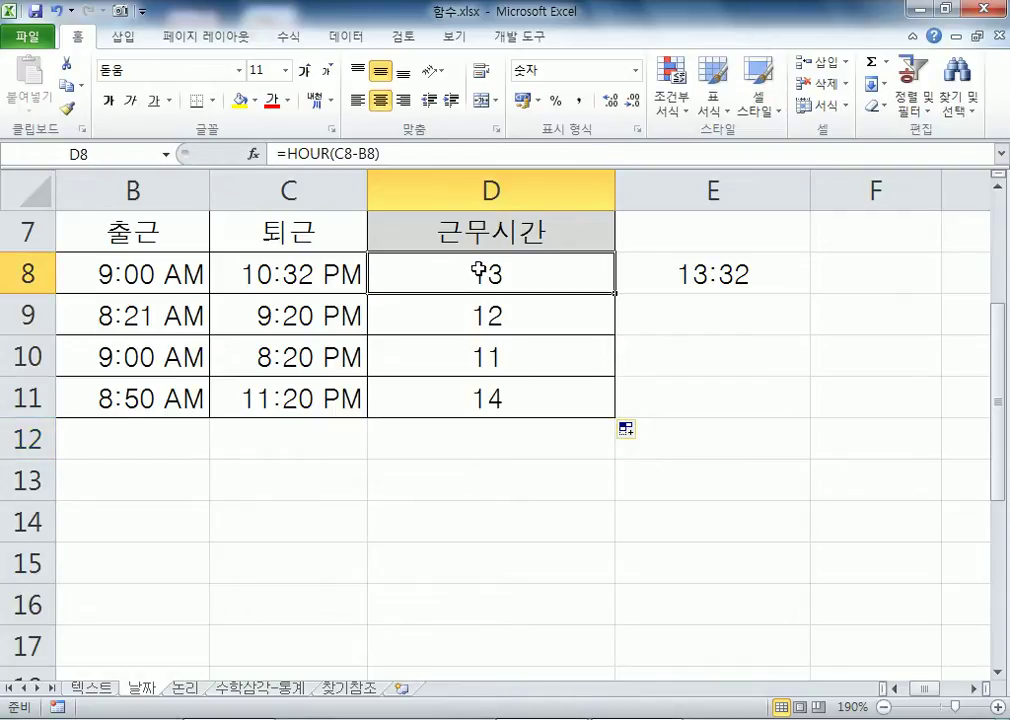
pyautogui.click(690, 285)
pyautogui.click(460, 271)
pyautogui.hotkey('ctrl', '1')
pyautogui.click(122, 364)
pyautogui.click(121, 375)
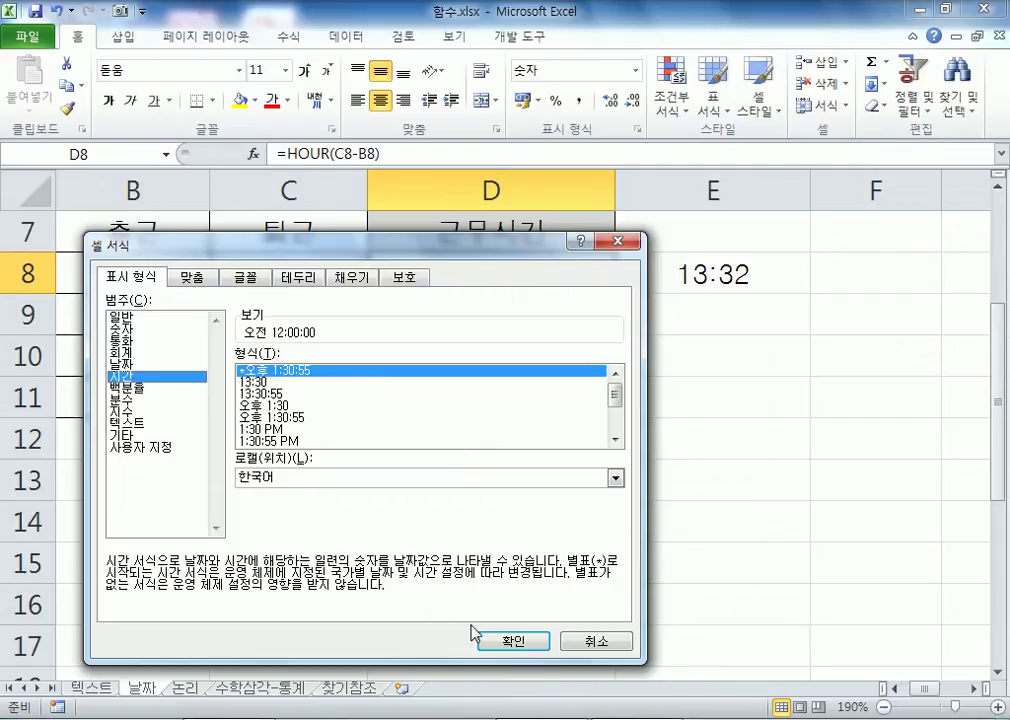
pyautogui.click(512, 640)
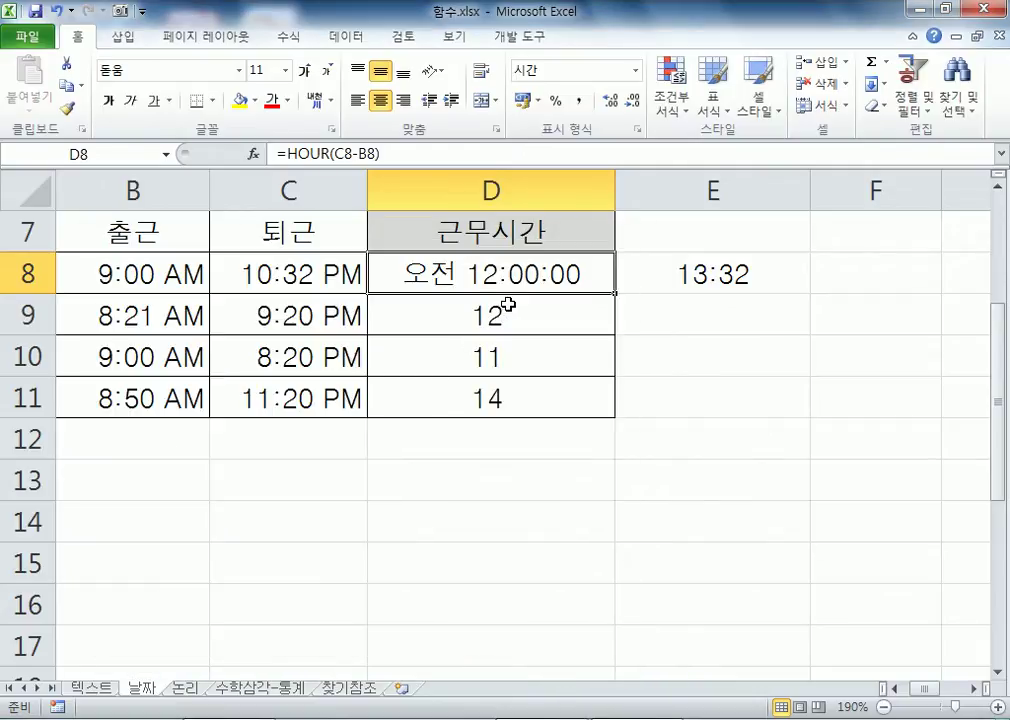
# Step: Try the custom number format h:mm;@ on D8
pyautogui.hotkey('ctrl', '1')
pyautogui.click(135, 447)
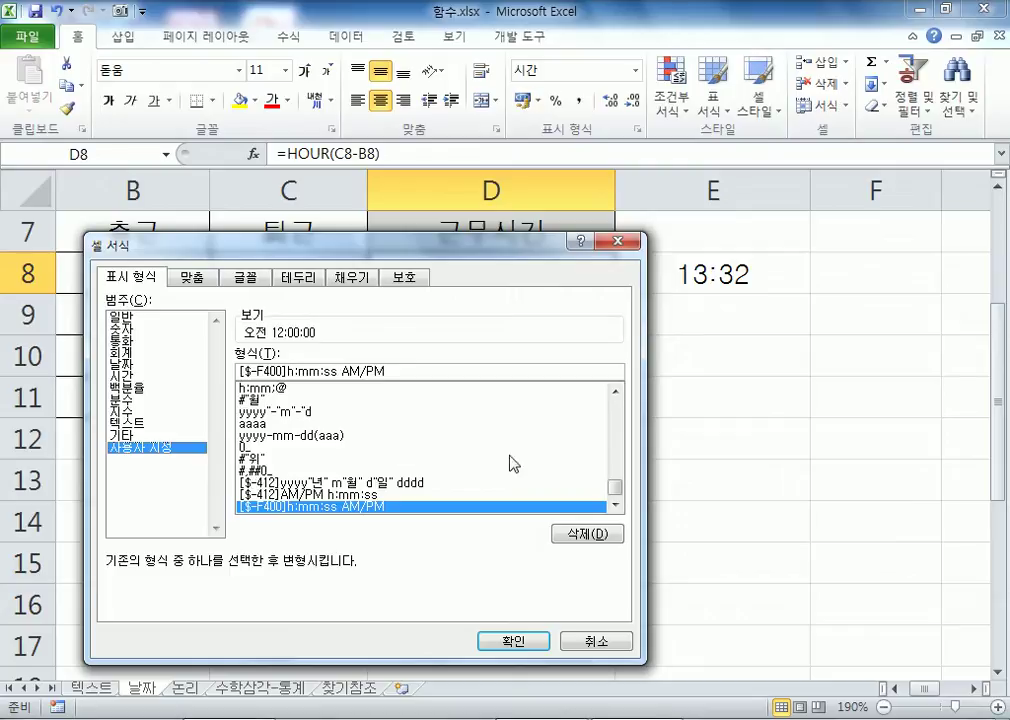
pyautogui.click(292, 390)
pyautogui.scroll(1, 296, 408)
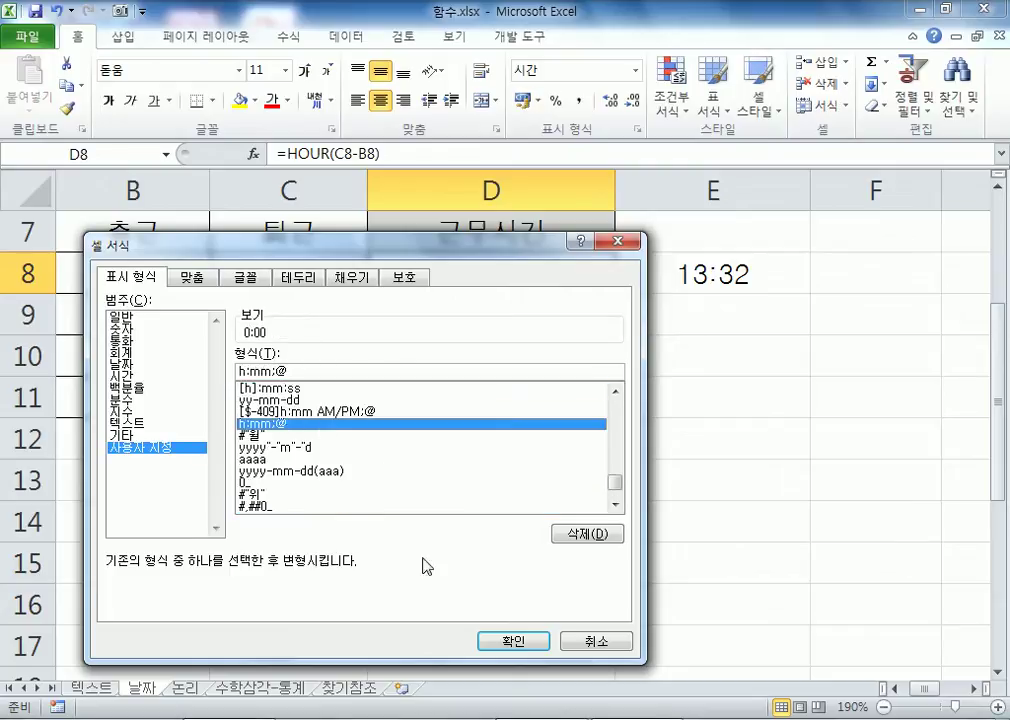
pyautogui.click(516, 642)
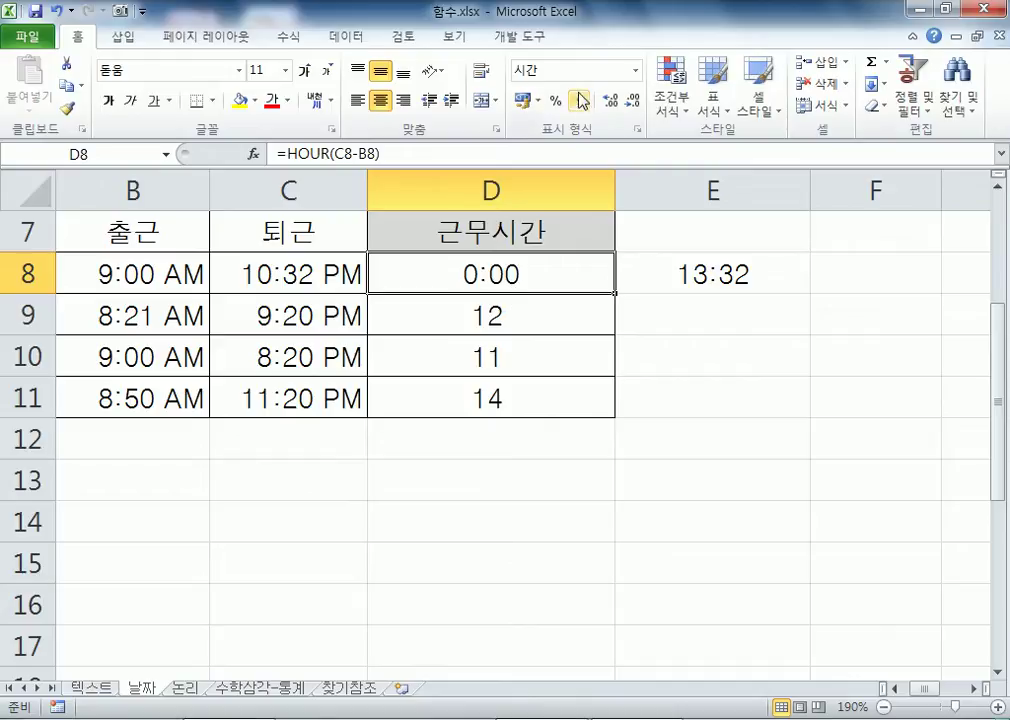
# Step: Switch the format of D8 between 숫자 and comma style, ending on 숫자
pyautogui.click(636, 70)
pyautogui.click(589, 148)
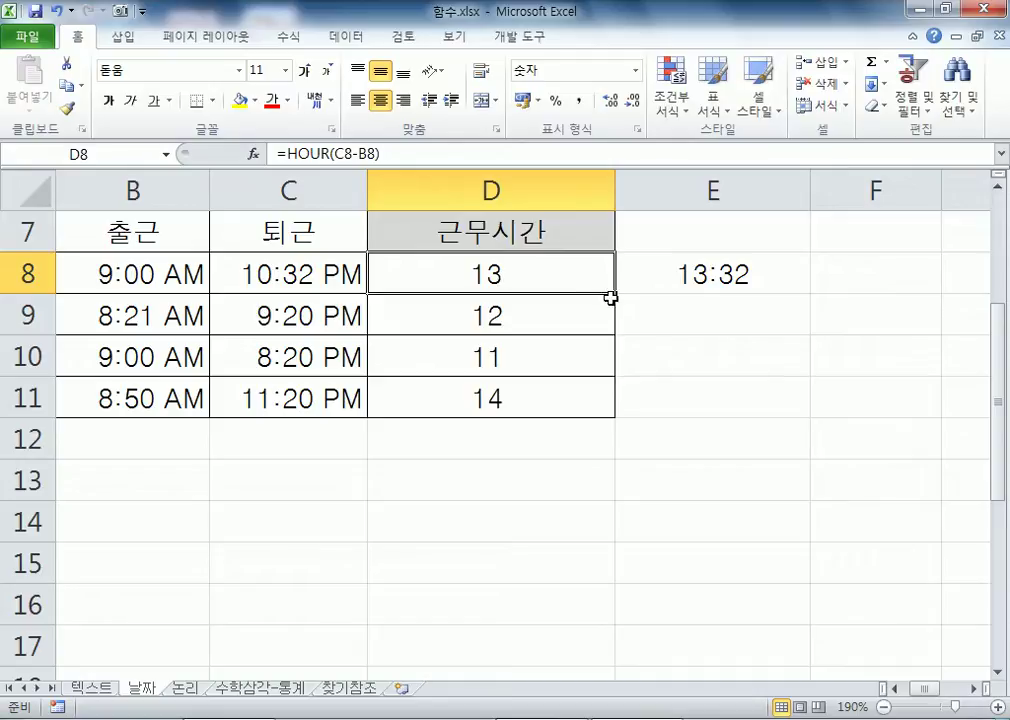
pyautogui.click(582, 101)
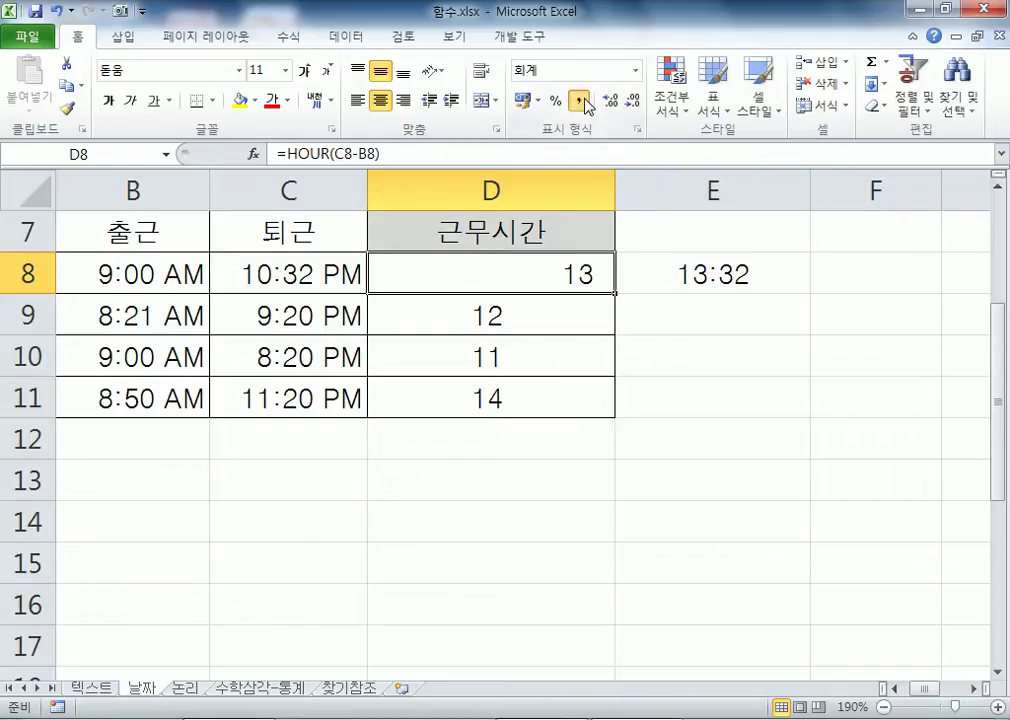
pyautogui.click(634, 71)
pyautogui.click(538, 146)
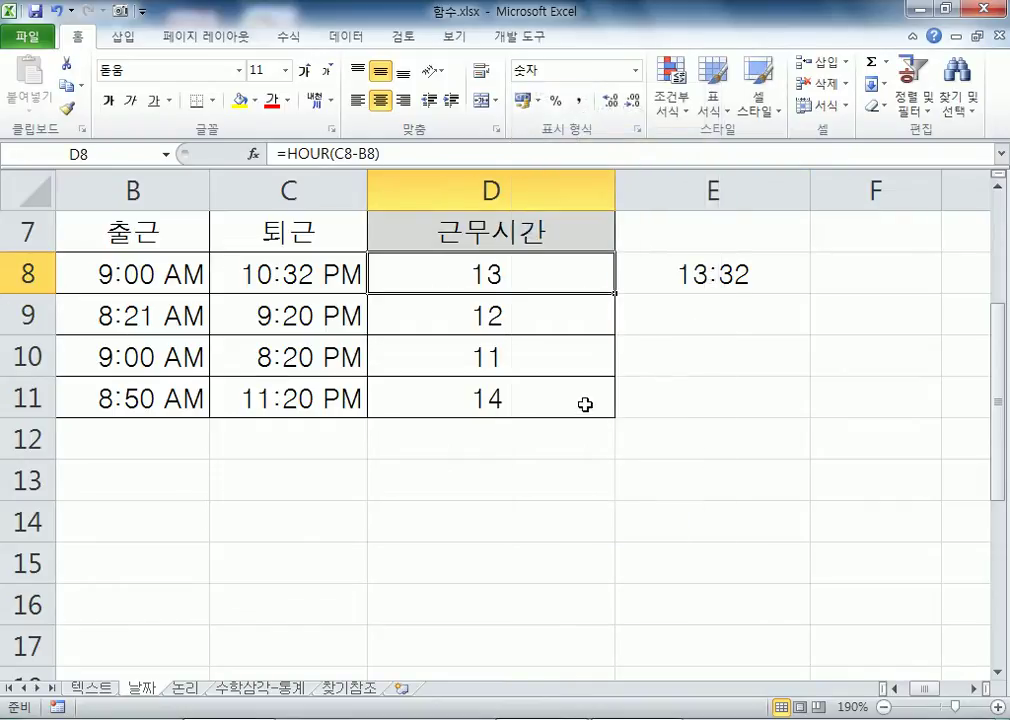
# Step: Try the 통화 format and the 일반 format on D8
pyautogui.click(636, 72)
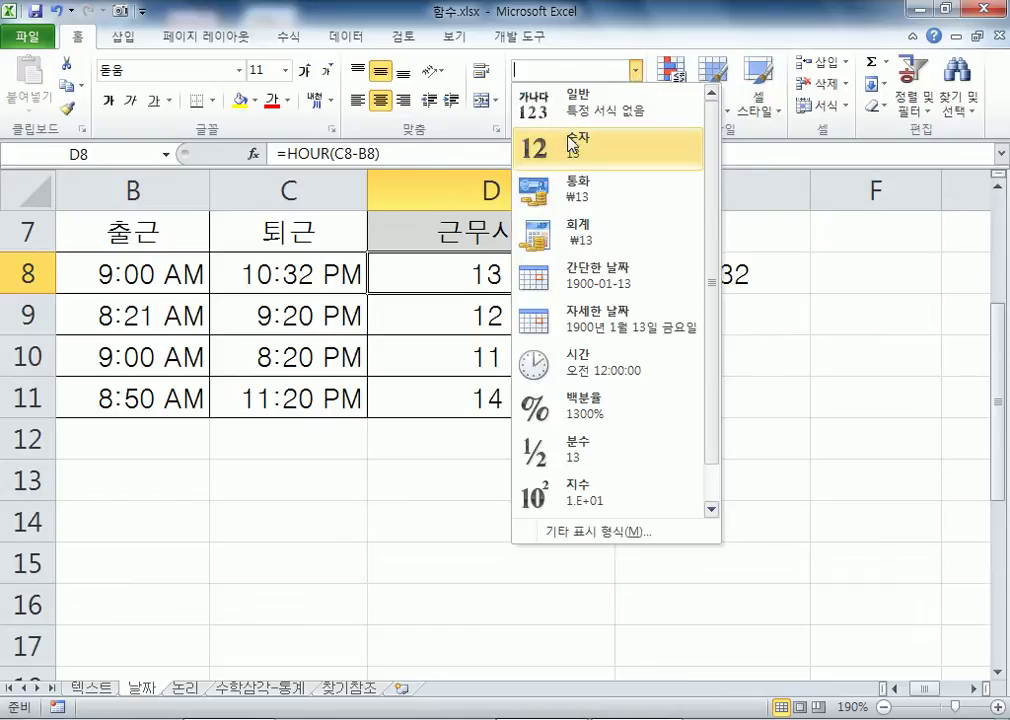
pyautogui.click(545, 189)
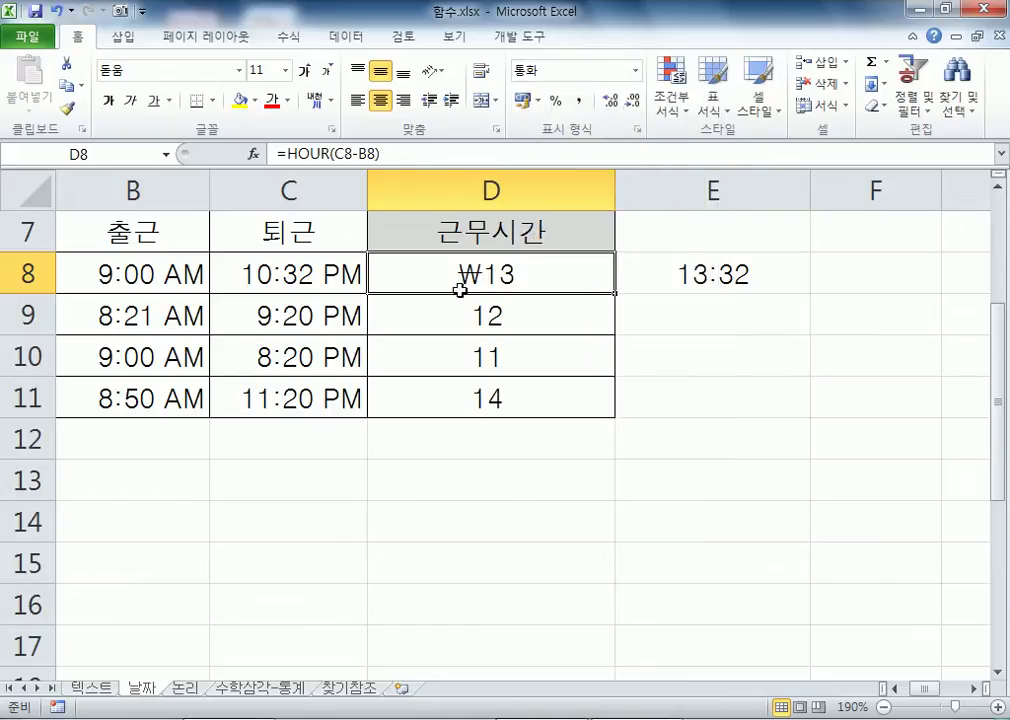
pyautogui.click(636, 72)
pyautogui.click(565, 101)
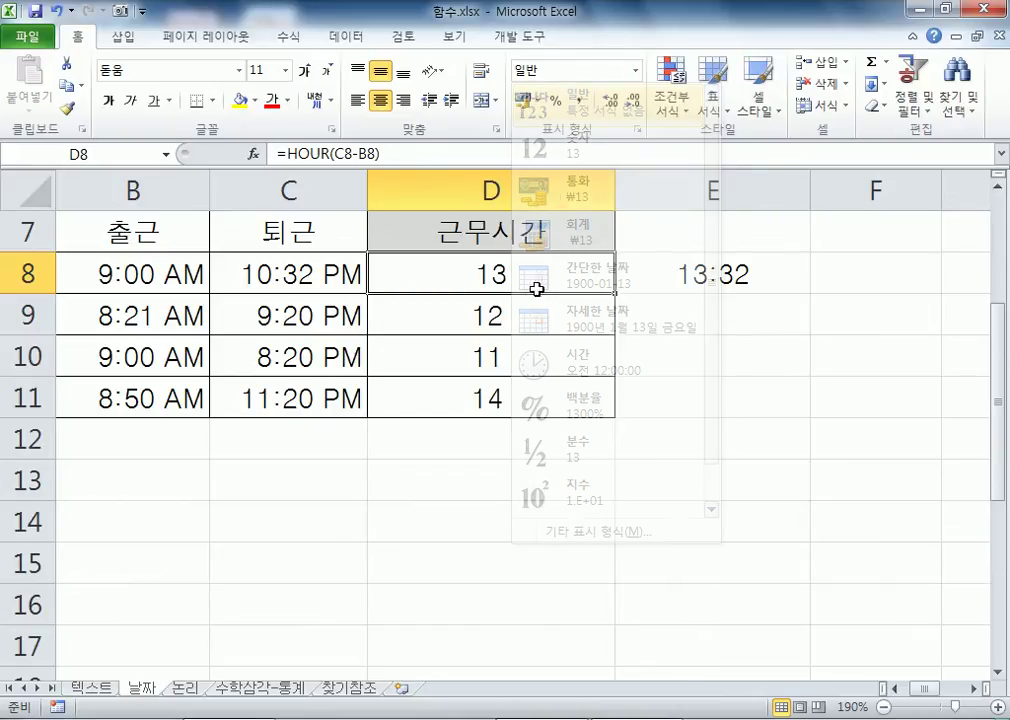
# Step: Apply the 숫자 format to D8 and look over the other available number formats
pyautogui.click(636, 72)
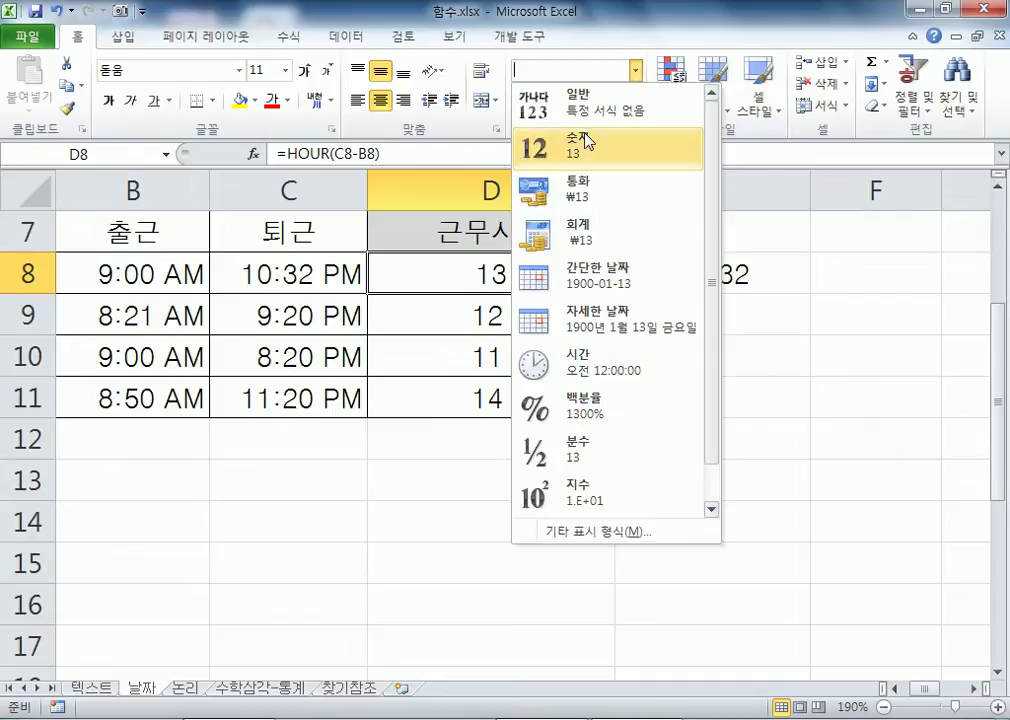
pyautogui.click(538, 210)
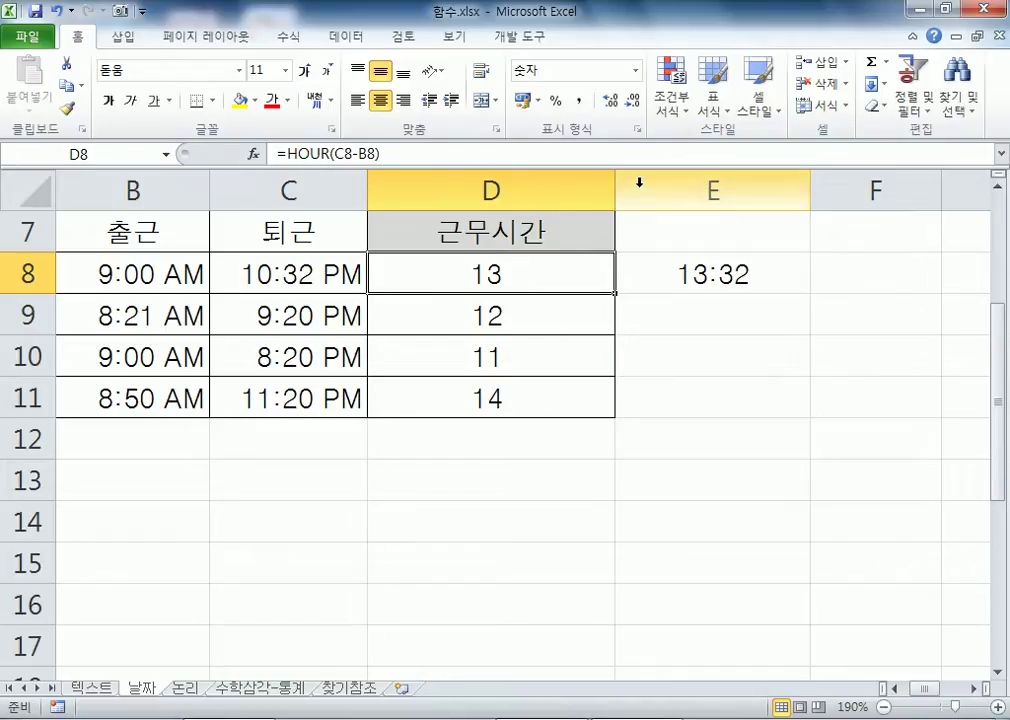
pyautogui.click(635, 70)
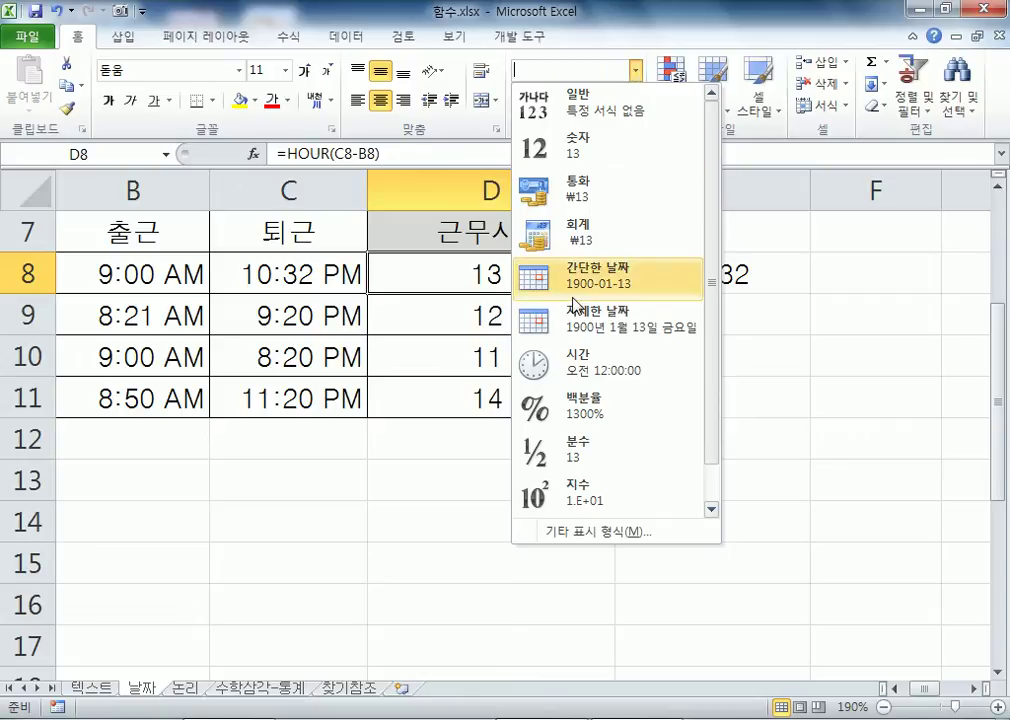
pyautogui.click(449, 278)
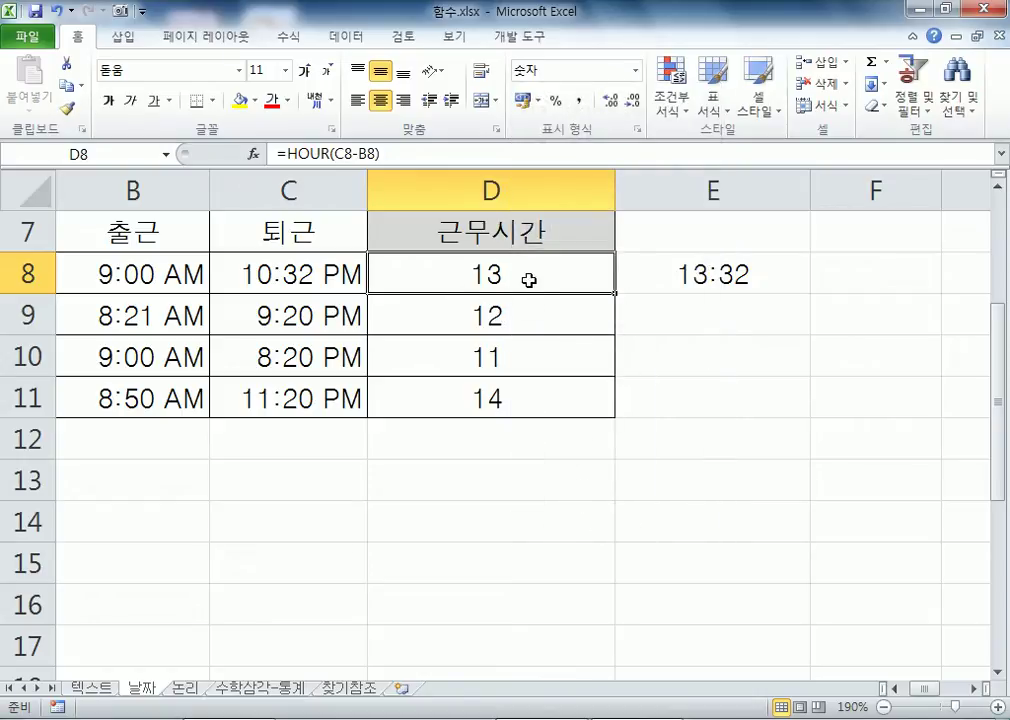
# Step: Review the 근무시간 results in D8:D11 and the formula =HOUR(C8-B8) behind D8
pyautogui.scroll(-1, 546, 313)
pyautogui.scroll(1, 548, 313)
pyautogui.moveTo(483, 288); pyautogui.dragTo(467, 390)
pyautogui.click(453, 282)
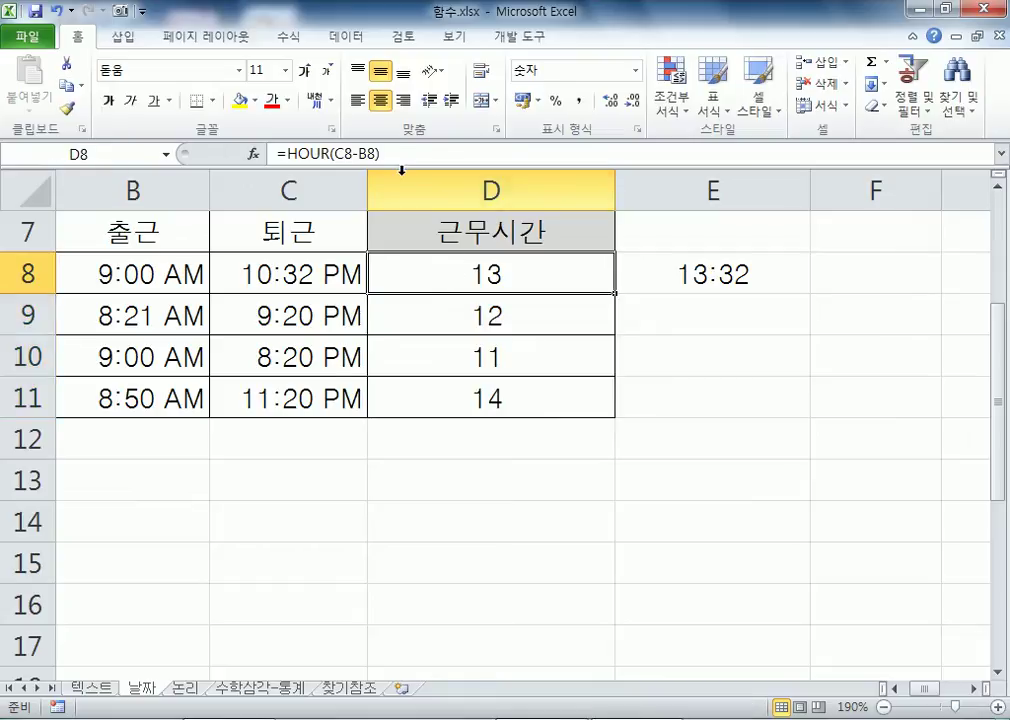
pyautogui.moveTo(395, 154); pyautogui.dragTo(277, 154)
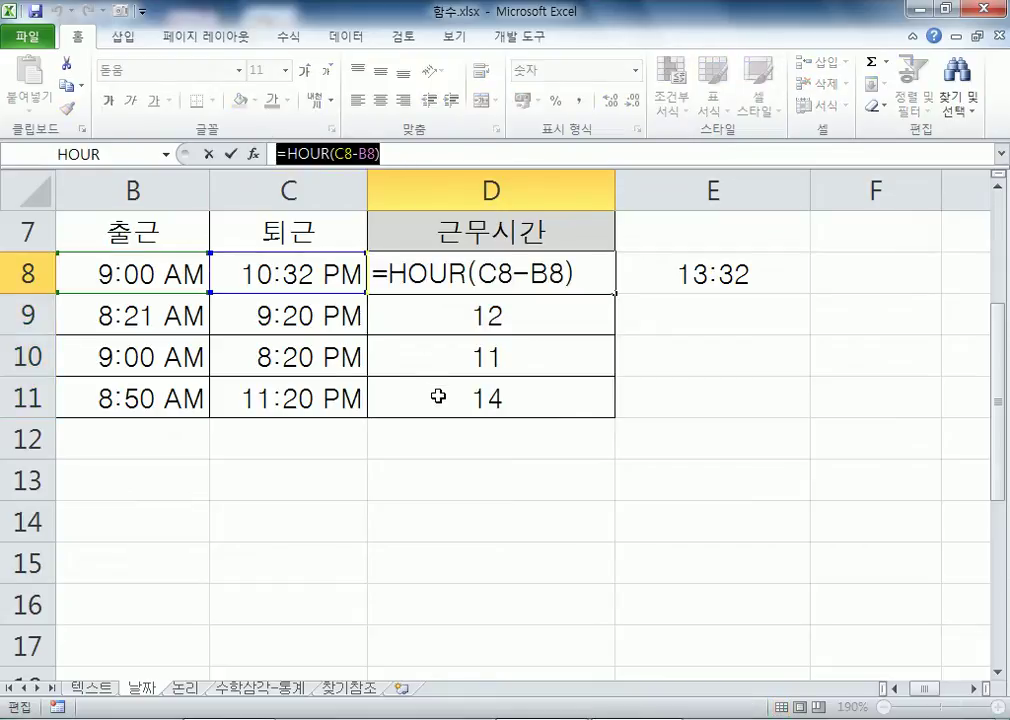
pyautogui.press('Escape')
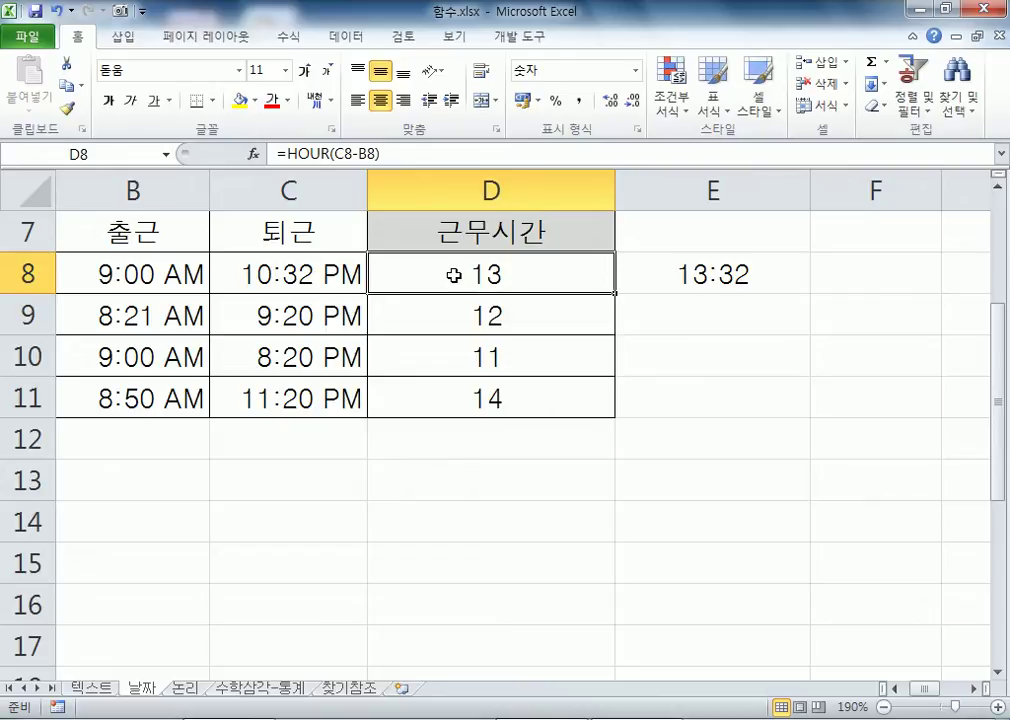
# Step: Overwrite the formula in D8 with the plain number 13, inspect the cell, and undo the entry
pyautogui.doubleClick(451, 276)
pyautogui.press('Escape')
pyautogui.write('13')
pyautogui.press('Return')
pyautogui.click(527, 275)
pyautogui.doubleClick(538, 288)
pyautogui.press('Escape')
pyautogui.hotkey('ctrl', 'z')
# Step: Examine the D8 formula in edit mode, highlighting the HOUR function name, and leave it as is
pyautogui.press('F2')
pyautogui.moveTo(405, 275); pyautogui.dragTo(580, 283)
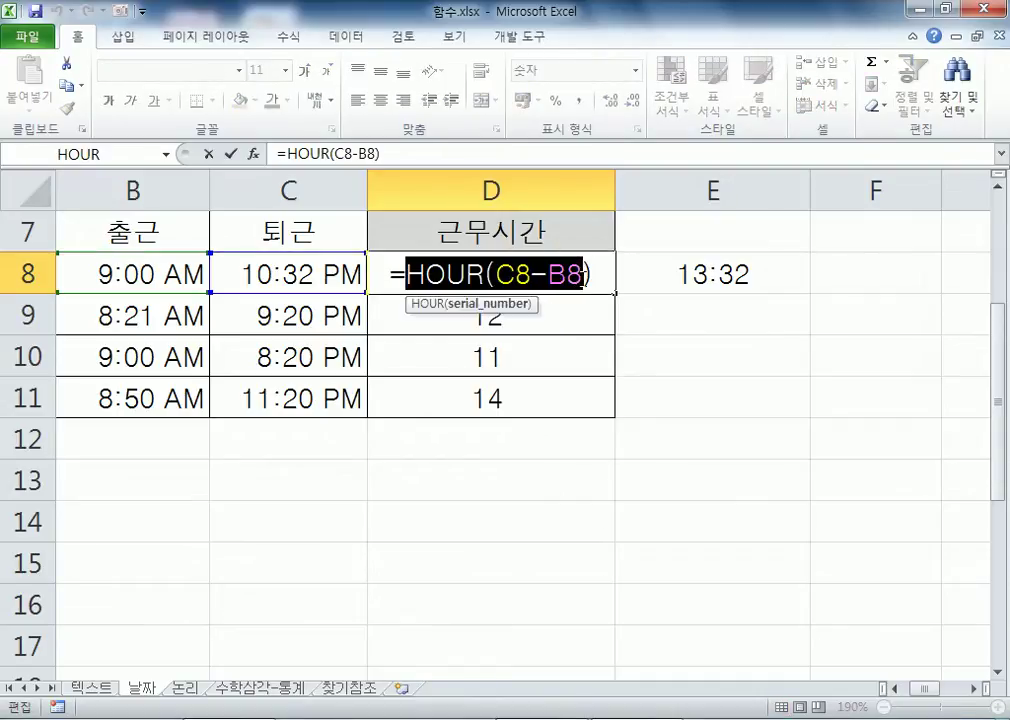
pyautogui.press('Escape')
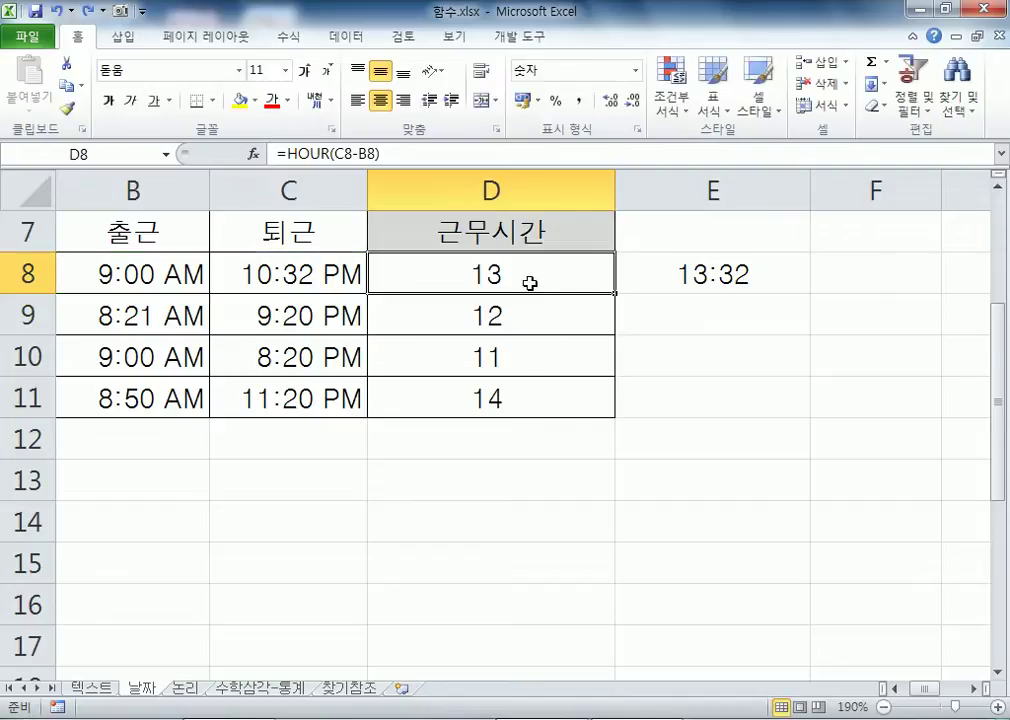
pyautogui.doubleClick(548, 278)
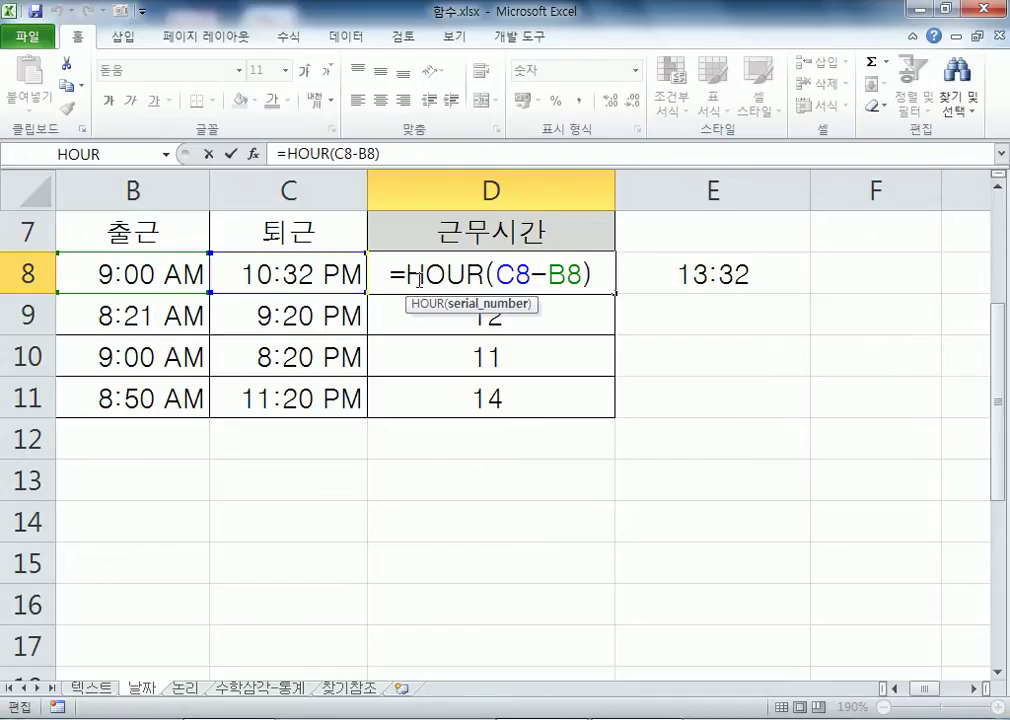
pyautogui.moveTo(408, 274); pyautogui.dragTo(484, 272)
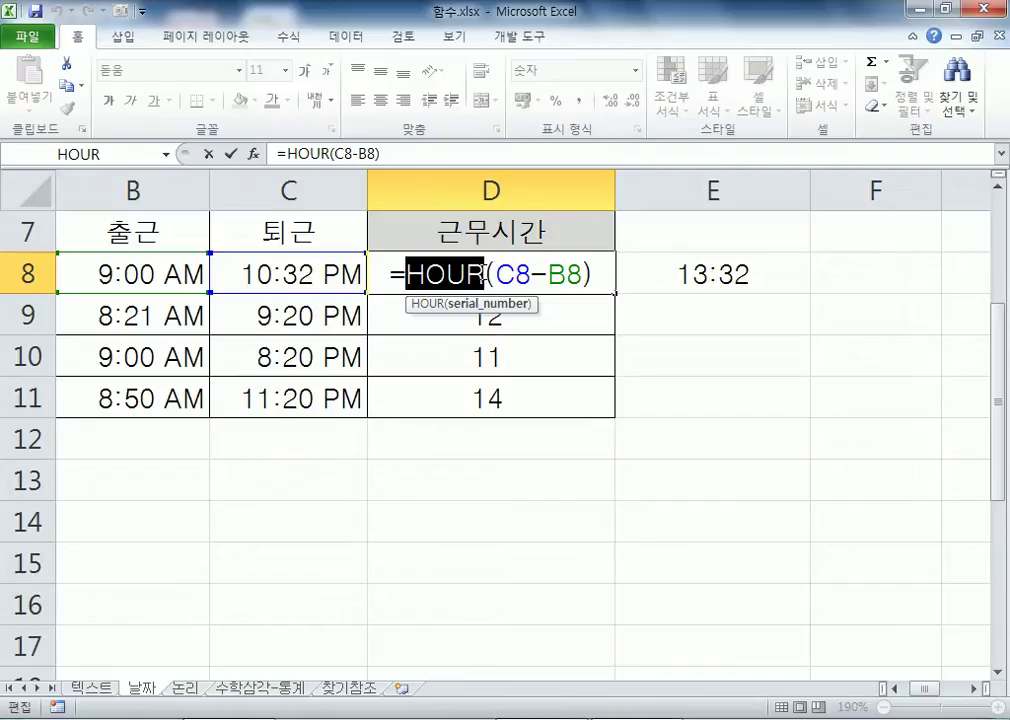
pyautogui.press('Return')
pyautogui.click(497, 277)
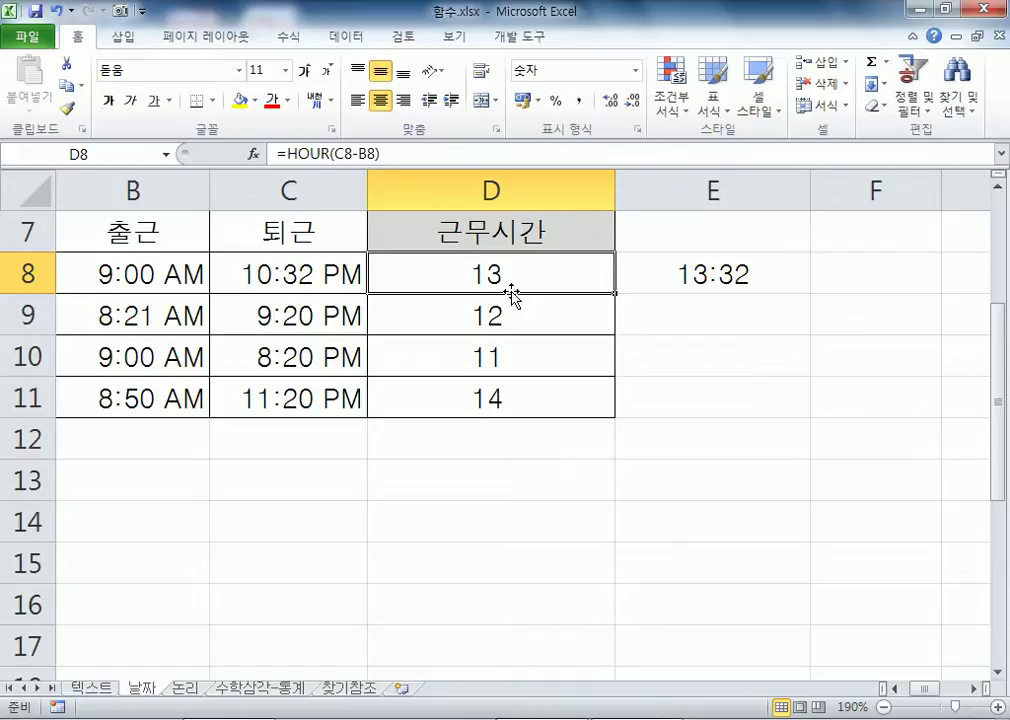
# Step: Check the 출근 and 퇴근 times in row 8, enter the text 13시간 in E8, and inspect it in edit mode
pyautogui.click(292, 277)
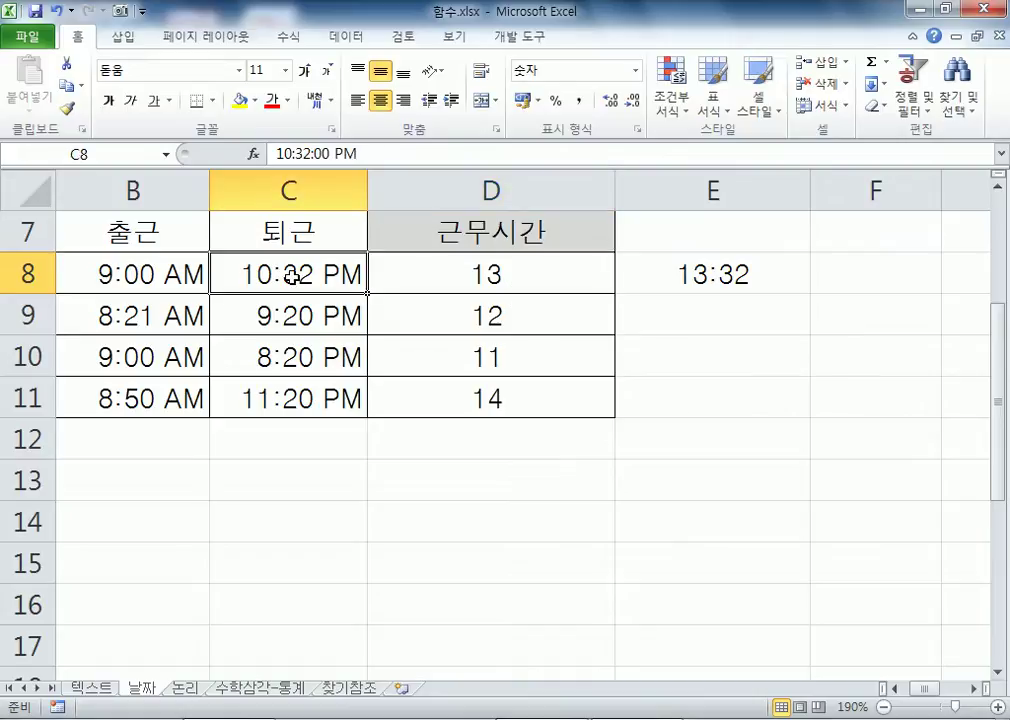
pyautogui.click(108, 268)
pyautogui.click(327, 264)
pyautogui.click(715, 280)
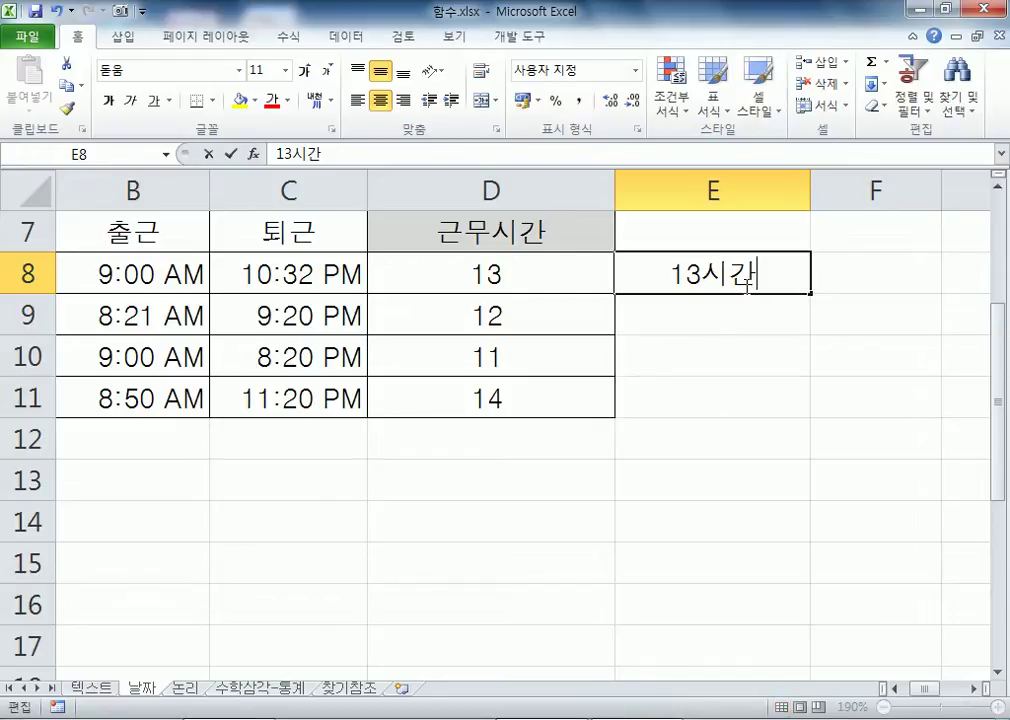
pyautogui.press('F2')
pyautogui.moveTo(668, 275); pyautogui.dragTo(766, 268)
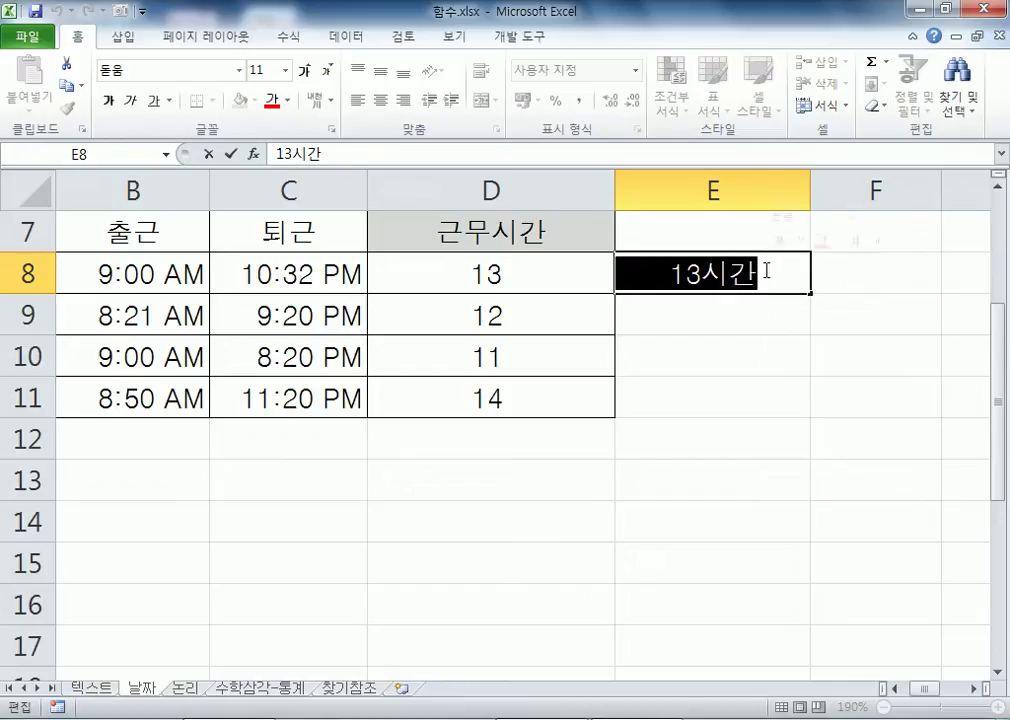
pyautogui.click(750, 281)
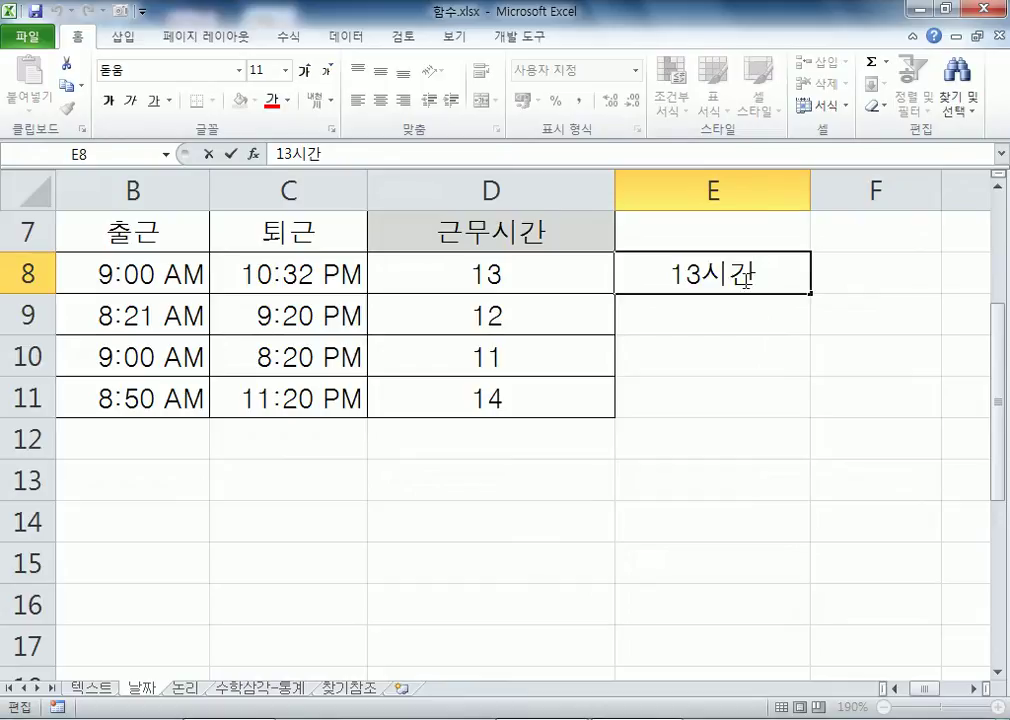
pyautogui.press('Escape')
# Step: Examine the 근무시간 results in D8:D11 and highlight the 시간 suffix in the text of E8, leaving it as is
pyautogui.moveTo(507, 284); pyautogui.dragTo(507, 402)
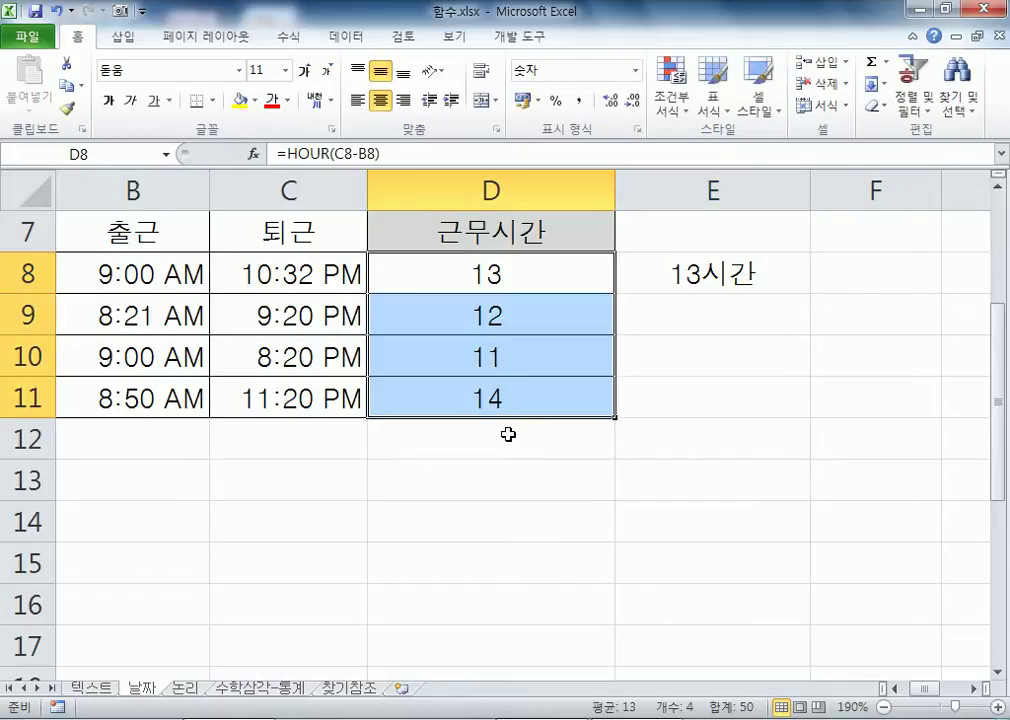
pyautogui.click(508, 431)
pyautogui.moveTo(505, 273); pyautogui.dragTo(505, 440)
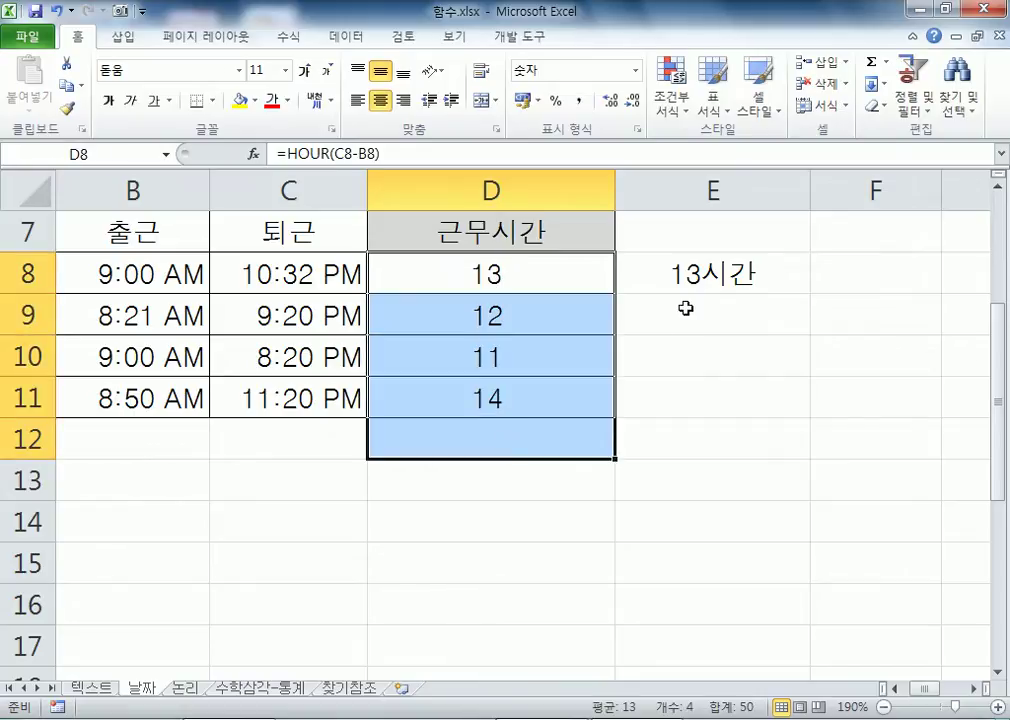
pyautogui.doubleClick(725, 283)
pyautogui.moveTo(703, 268); pyautogui.dragTo(775, 283)
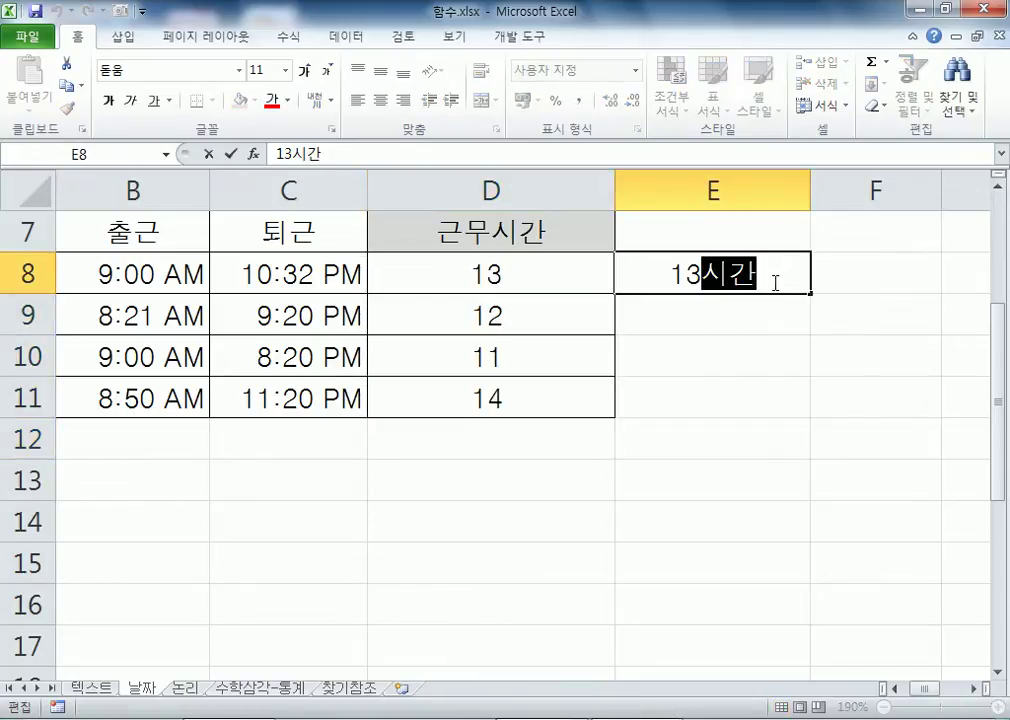
pyautogui.press('Escape')
# Step: Overwrite E8 with the number 13, inspect the cell's value, and undo the entry
pyautogui.write('13')
pyautogui.click(709, 356)
pyautogui.click(717, 273)
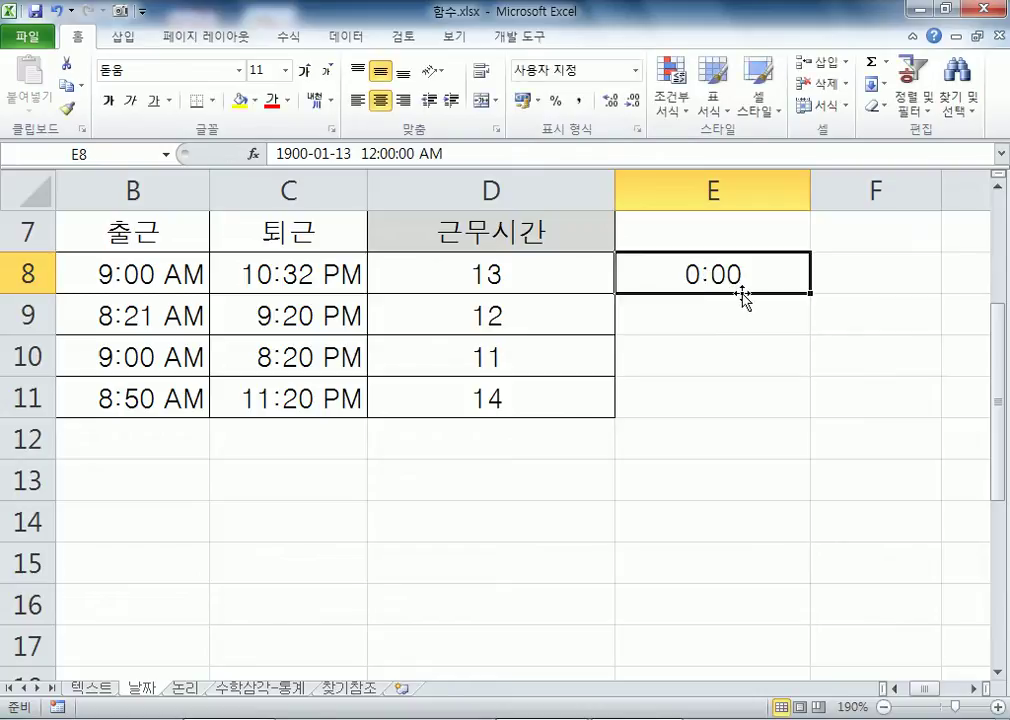
pyautogui.hotkey('ctrl', 'z')
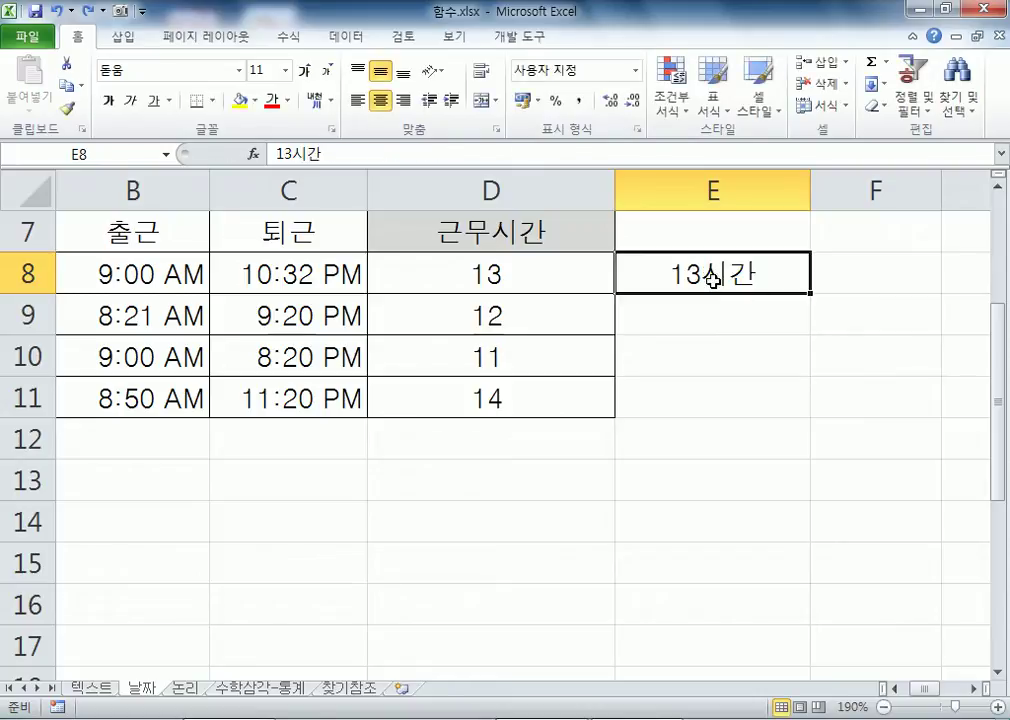
# Step: Select the 근무시간 results in D8:D11
pyautogui.click(538, 270)
pyautogui.moveTo(538, 270); pyautogui.dragTo(525, 388)
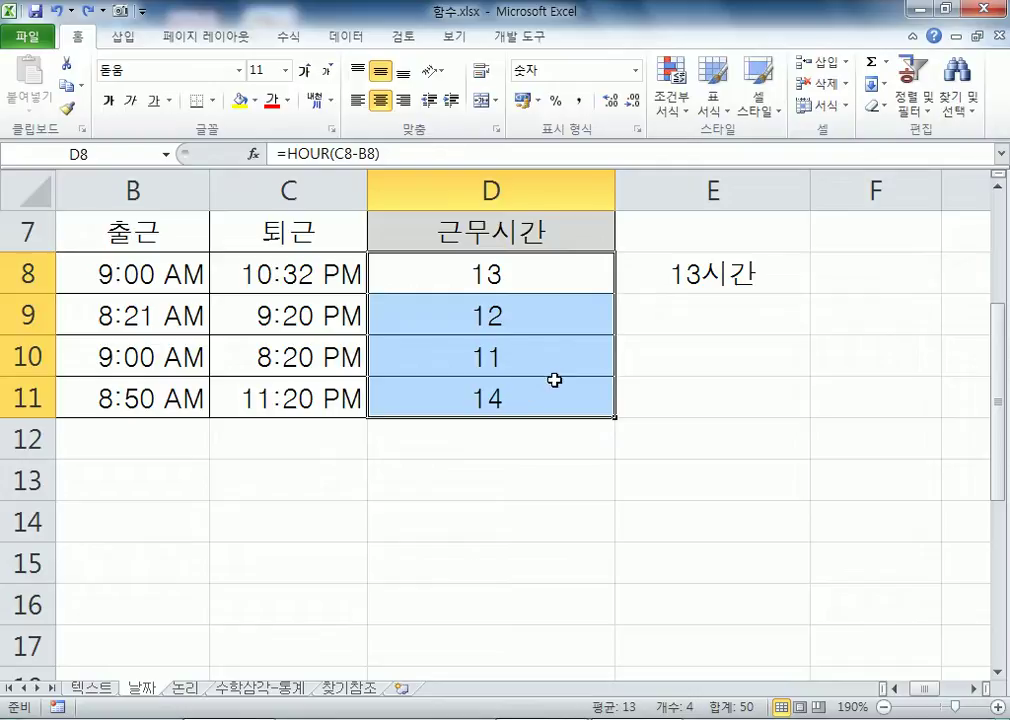
pyautogui.moveTo(485, 272); pyautogui.dragTo(489, 397)
pyautogui.rightClick(470, 290)
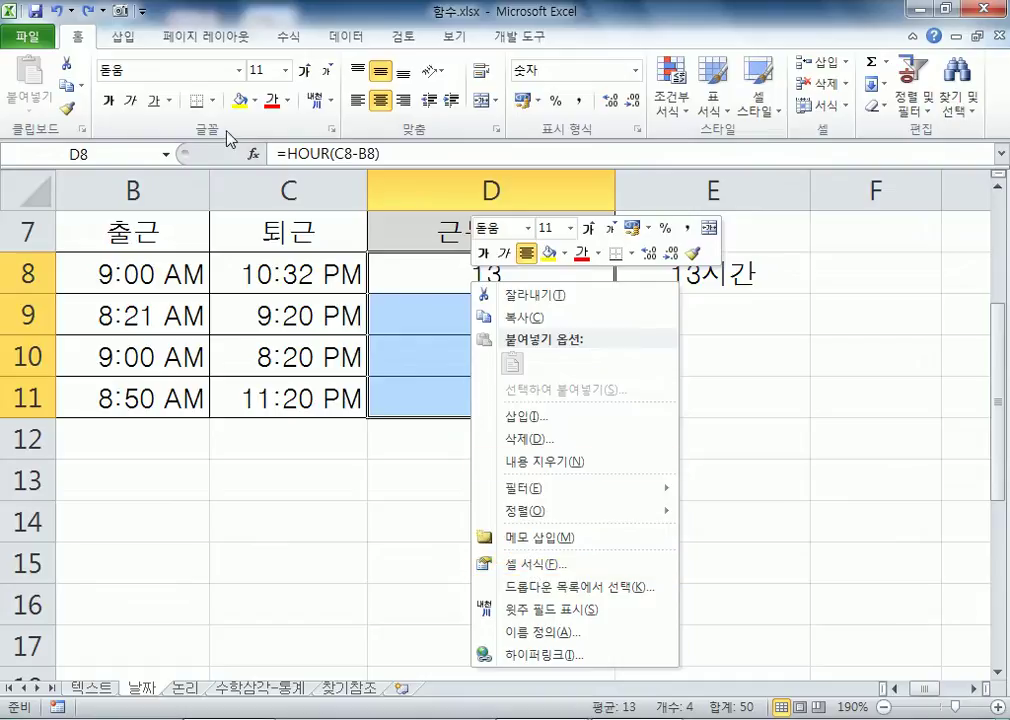
pyautogui.click(639, 132)
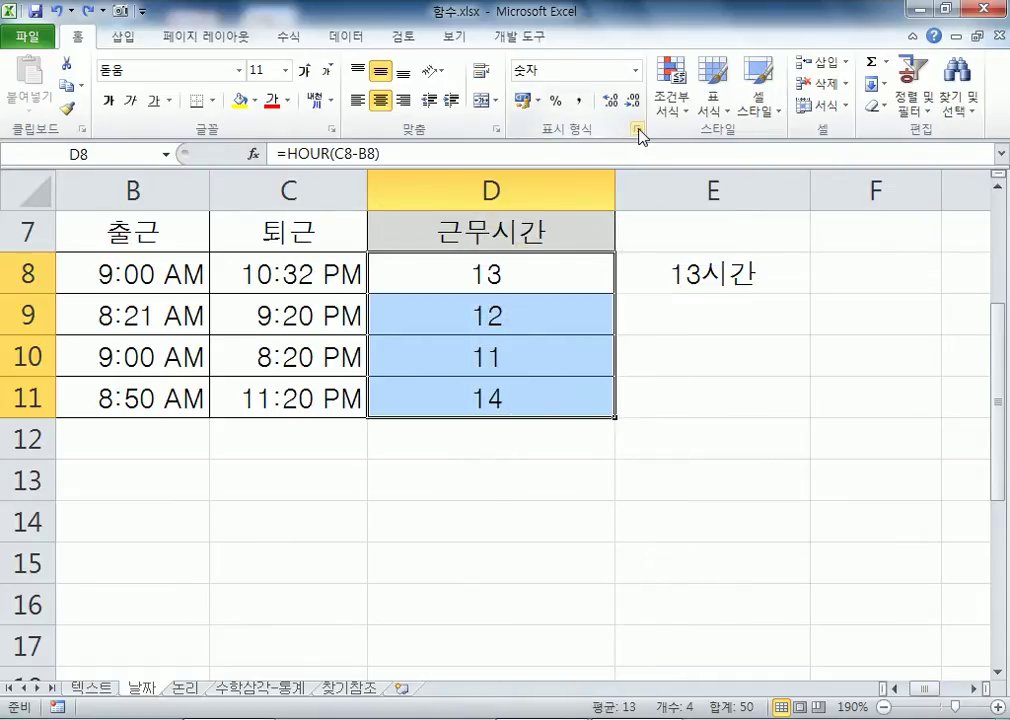
pyautogui.click(639, 132)
pyautogui.press('Escape')
pyautogui.rightClick(410, 297)
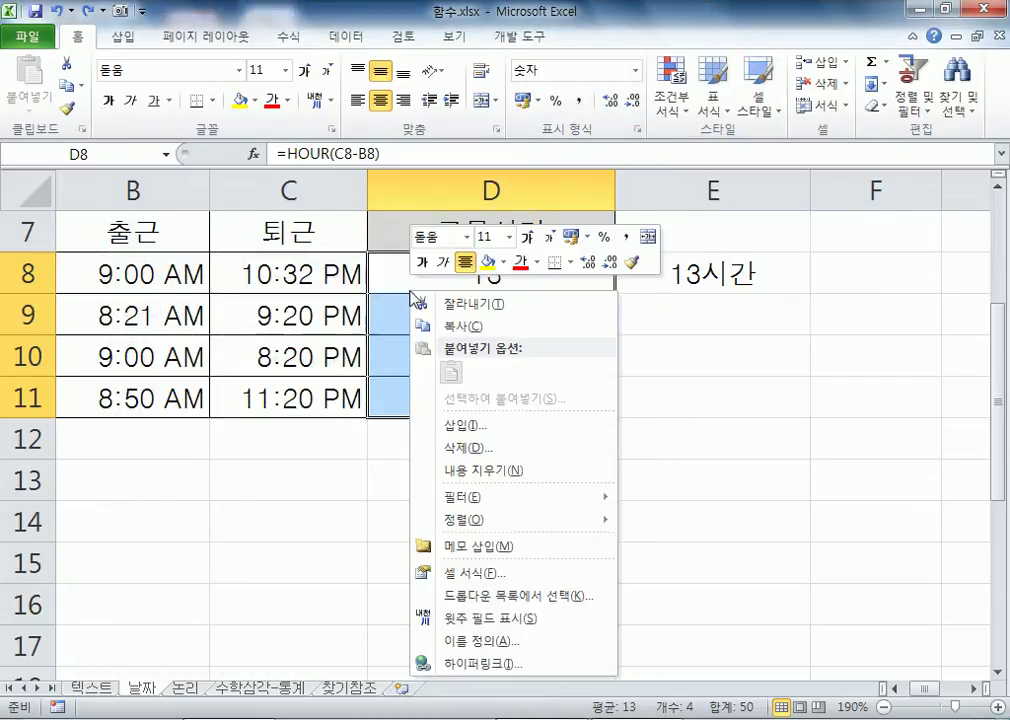
pyautogui.click(480, 574)
pyautogui.press('Escape')
# Step: Apply the 사용자 지정 number format G/표준시간 to the selected 근무시간 cells
pyautogui.click(825, 106)
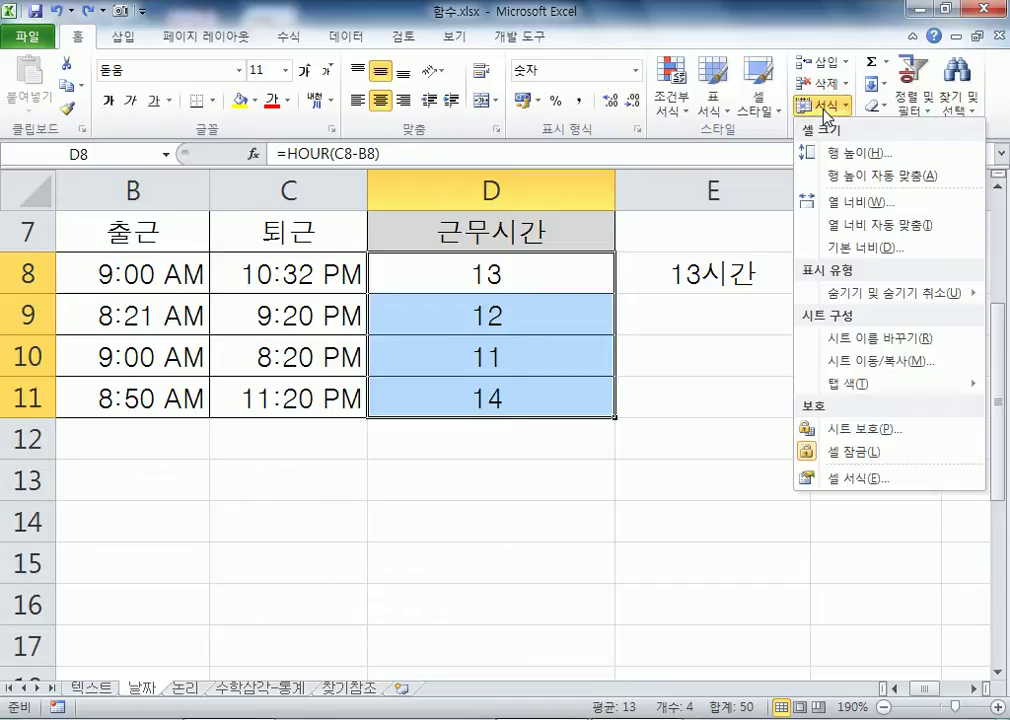
pyautogui.click(851, 482)
pyautogui.moveTo(463, 183); pyautogui.dragTo(795, 16)
pyautogui.click(598, 222)
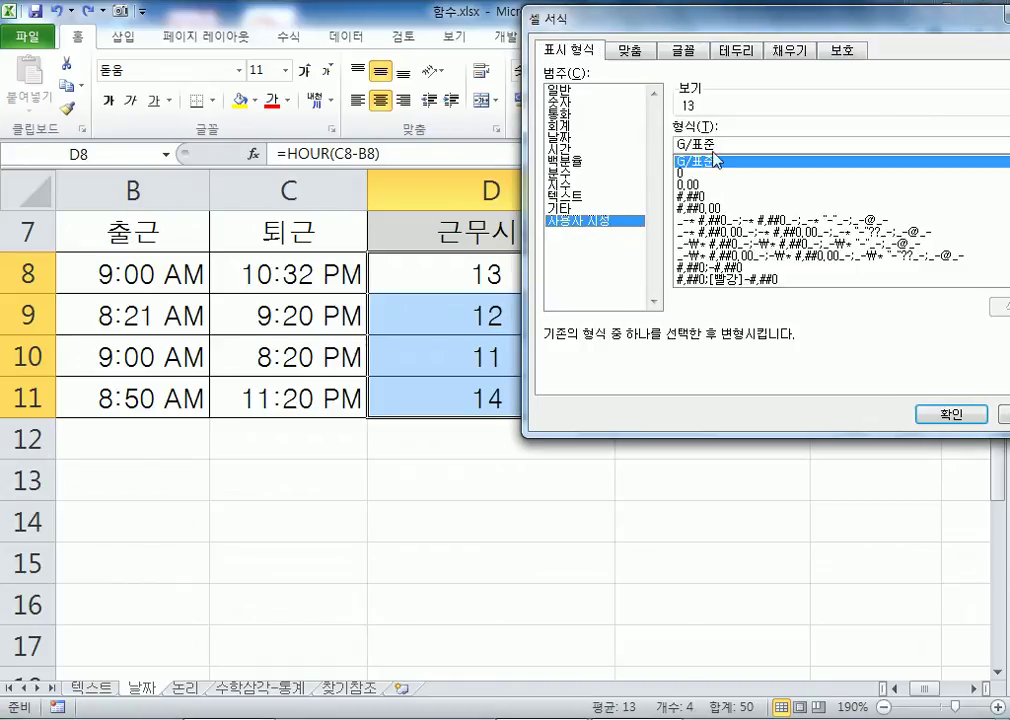
pyautogui.moveTo(722, 143); pyautogui.dragTo(688, 143)
pyautogui.click(744, 142)
pyautogui.write('시가')
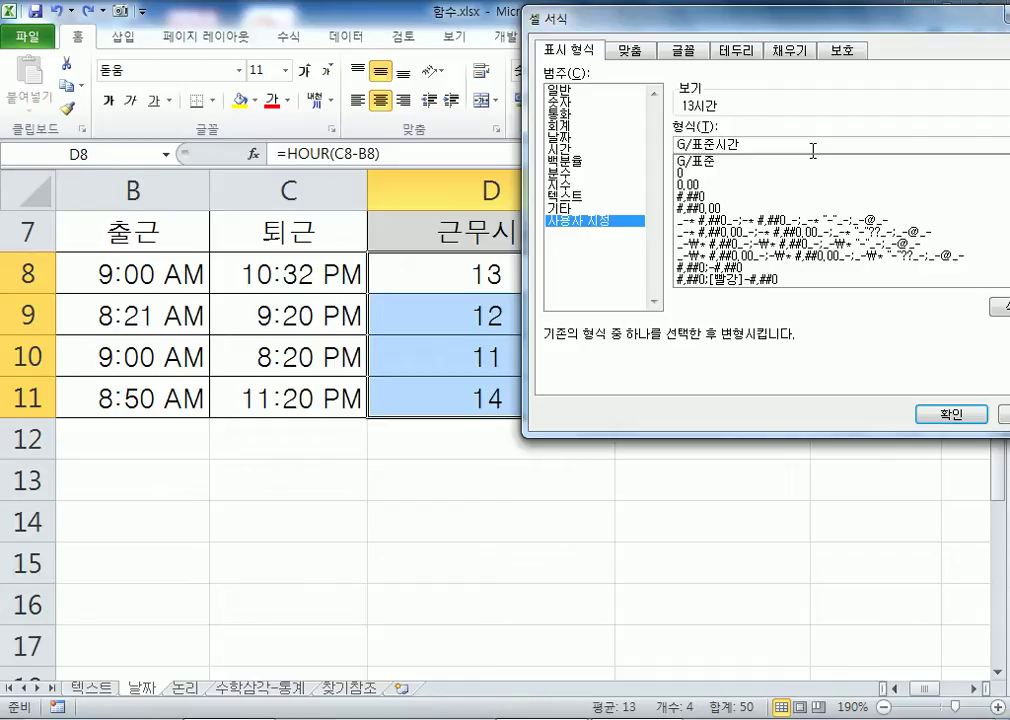
pyautogui.press('Return')
# Step: Reselect D8:D11 and add 시간 after G/표준 in its custom number format
pyautogui.click(468, 280)
pyautogui.moveTo(468, 280); pyautogui.dragTo(453, 392)
pyautogui.rightClick(436, 272)
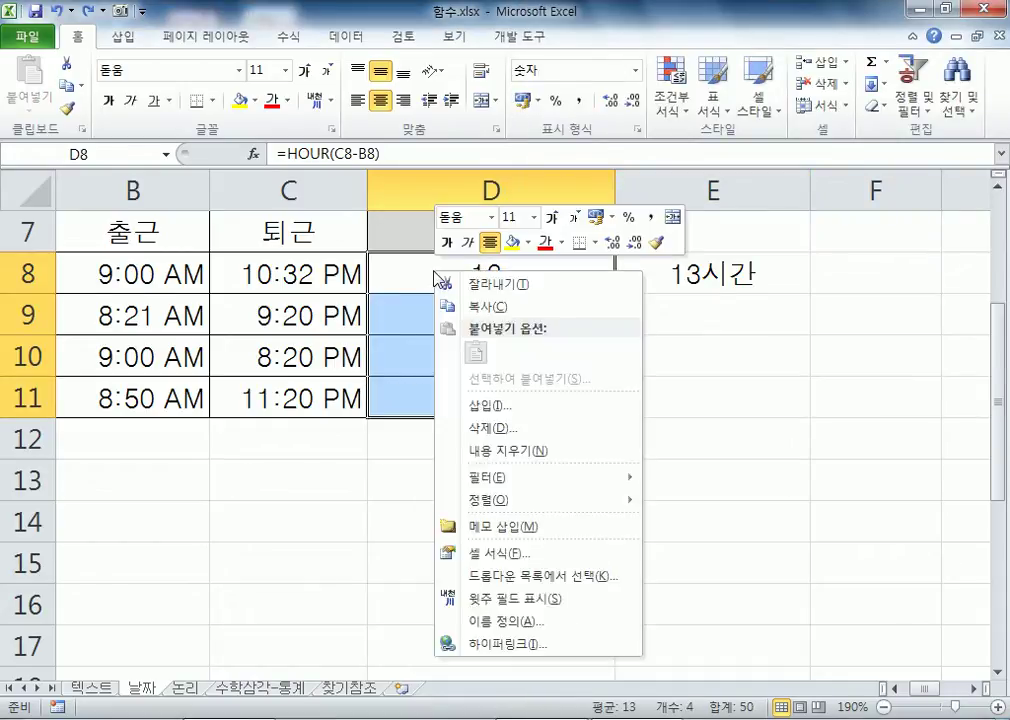
pyautogui.click(486, 556)
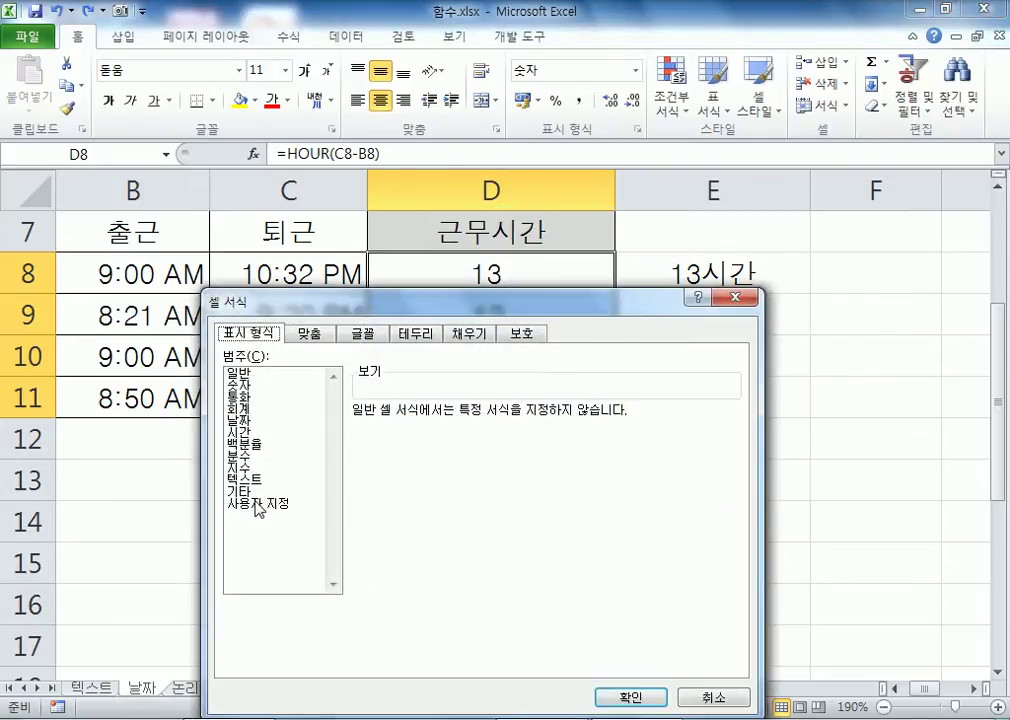
pyautogui.click(258, 505)
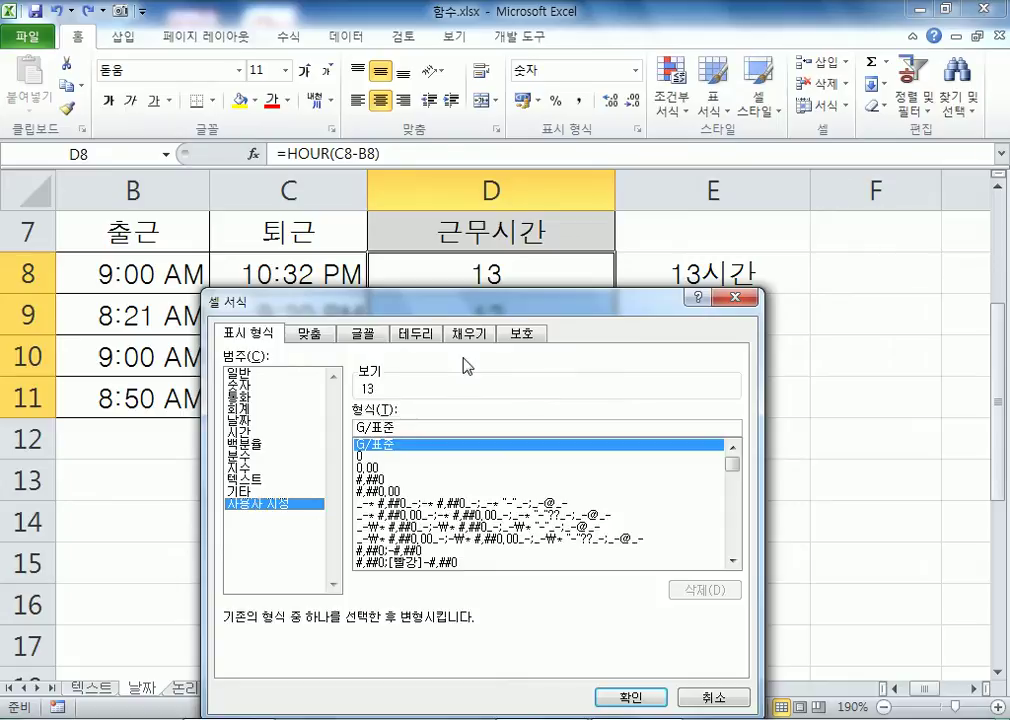
pyautogui.moveTo(437, 300); pyautogui.dragTo(527, 107)
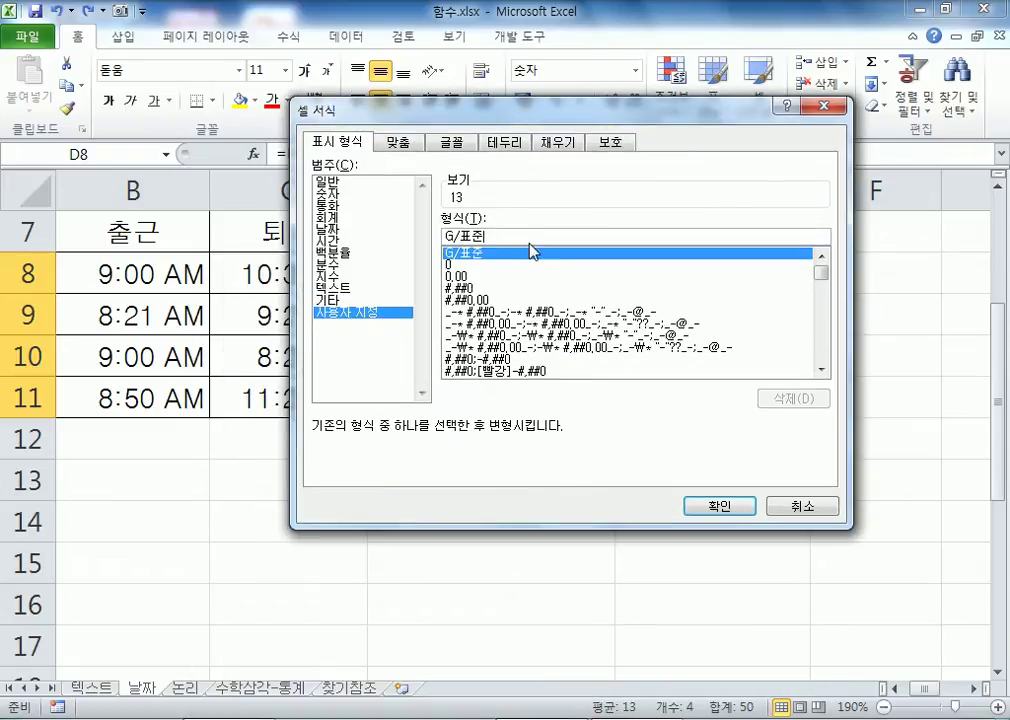
pyautogui.write('시간')
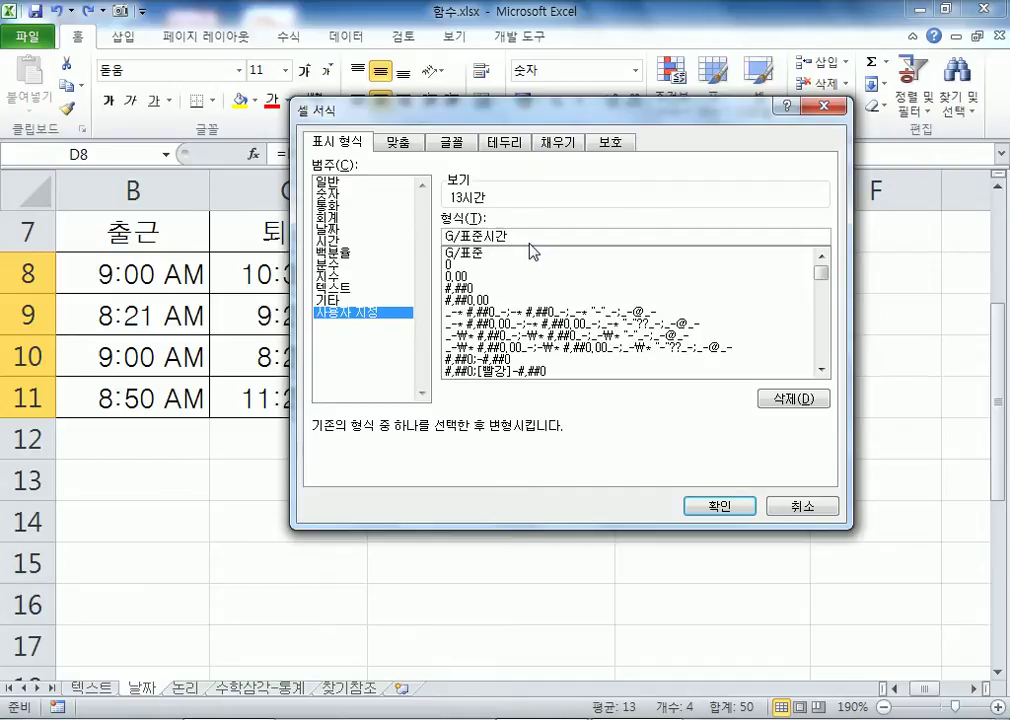
pyautogui.click(693, 505)
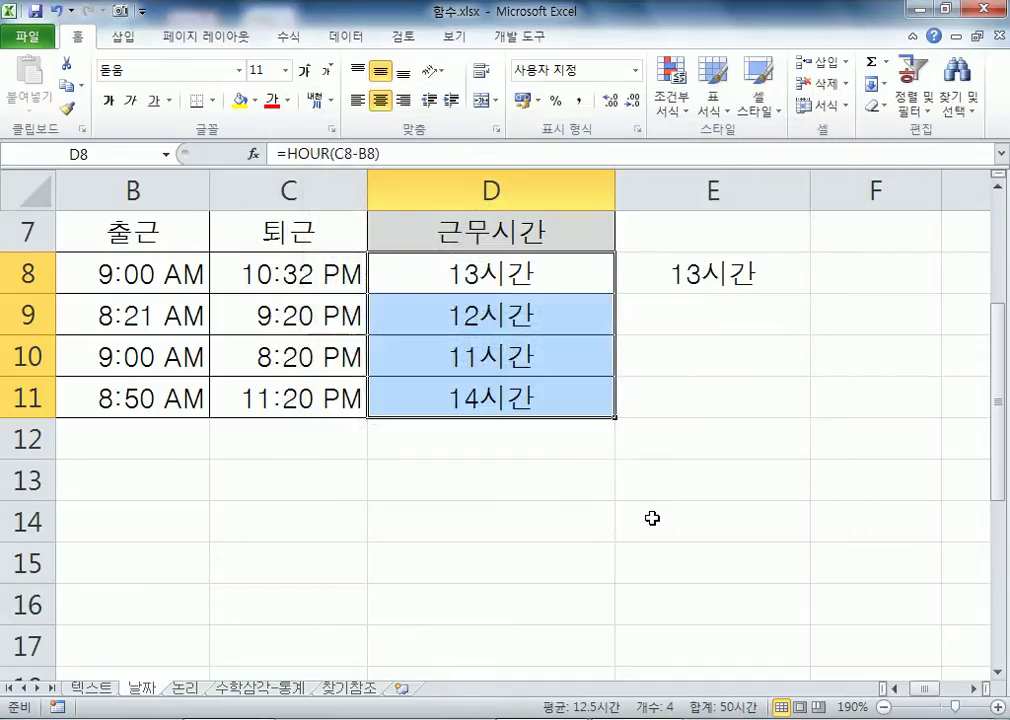
# Step: Examine the formatted 근무시간 results in D8:D11 and the formula behind D8
pyautogui.click(591, 473)
pyautogui.click(537, 273)
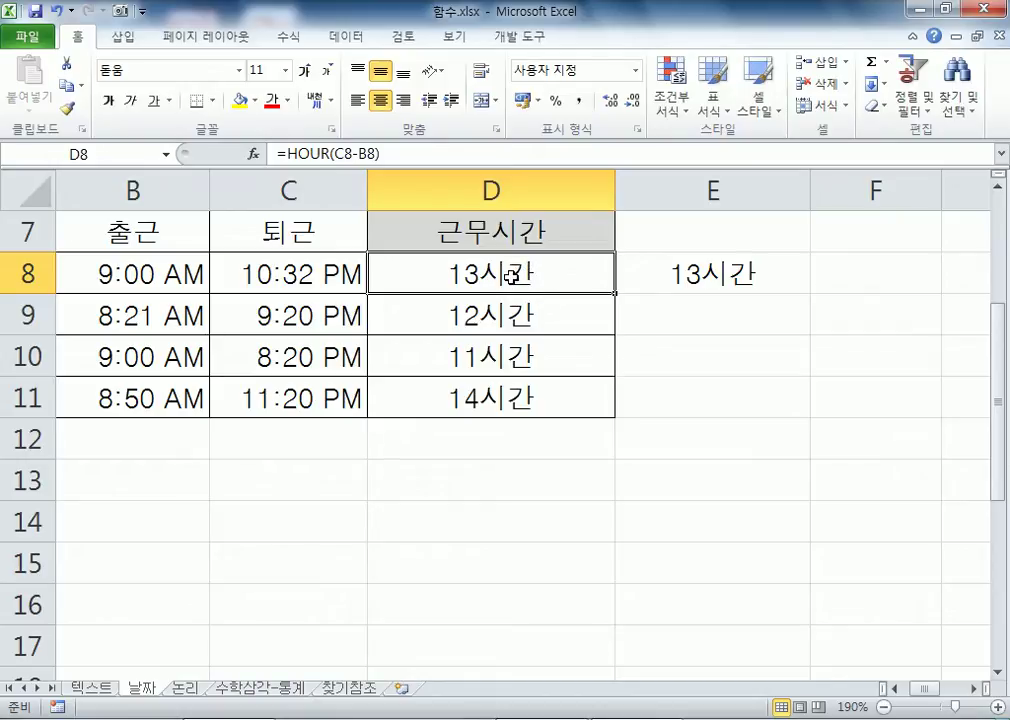
pyautogui.click(433, 440)
pyautogui.moveTo(435, 282); pyautogui.dragTo(439, 406)
# Step: Total D8:D11 in D12 with the 자동 합계 function, inspect the result, and remove it
pyautogui.click(440, 444)
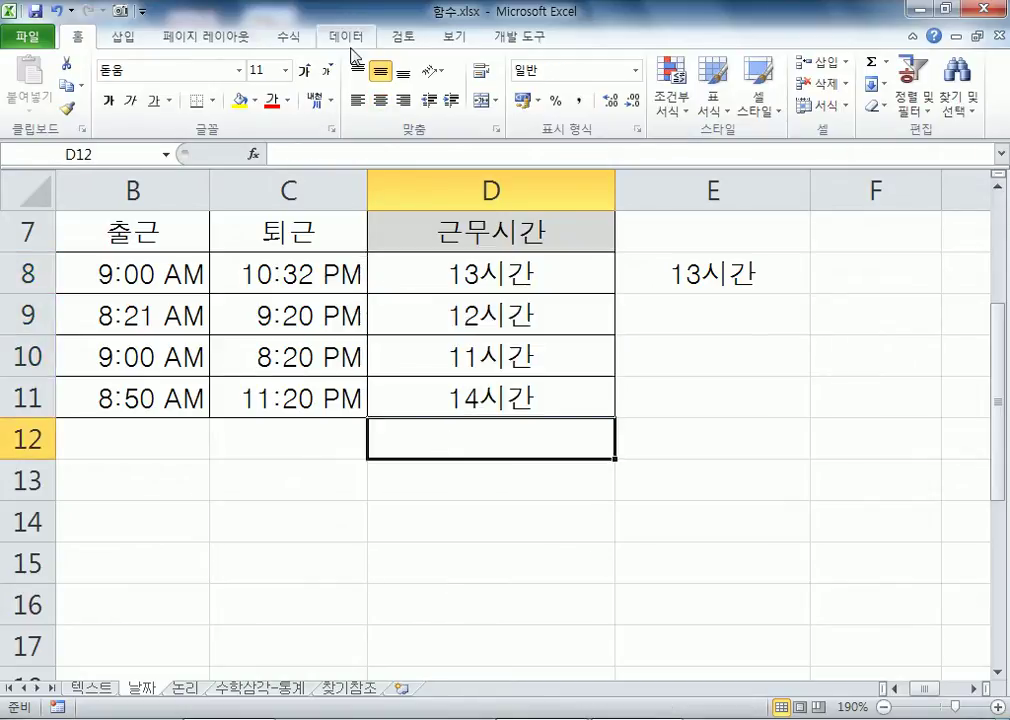
pyautogui.click(293, 40)
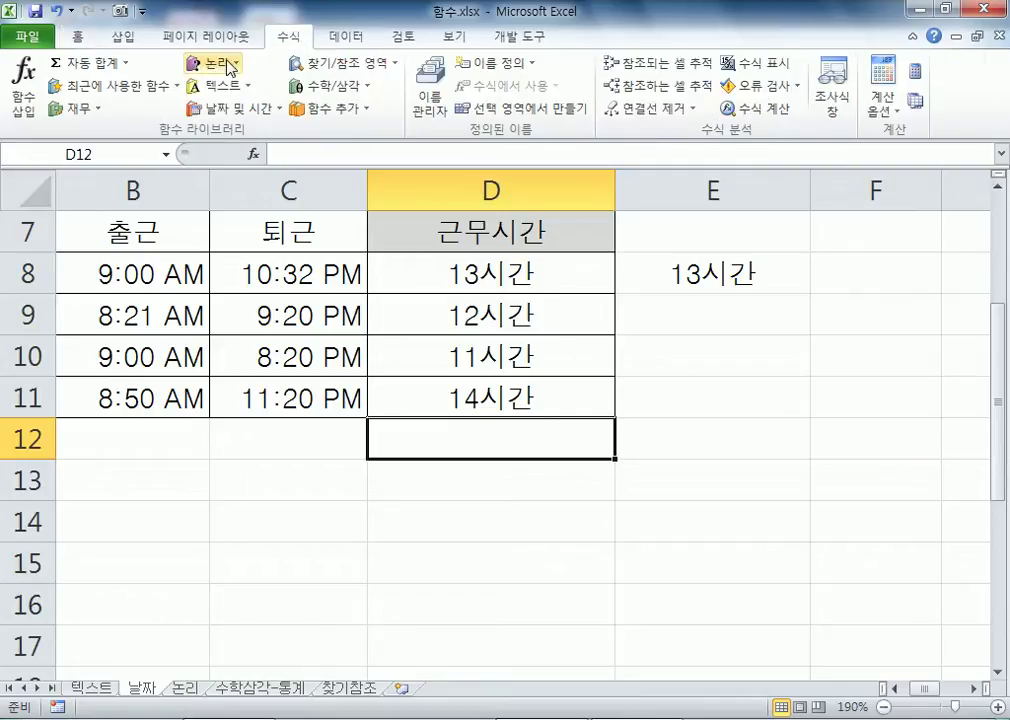
pyautogui.click(76, 66)
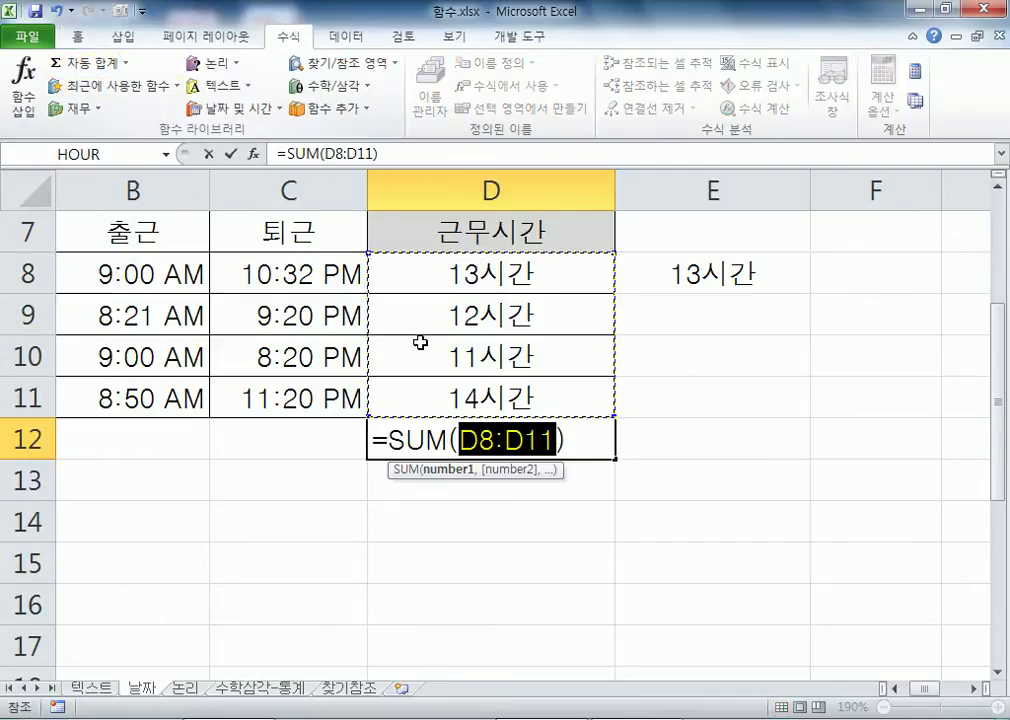
pyautogui.press('Escape')
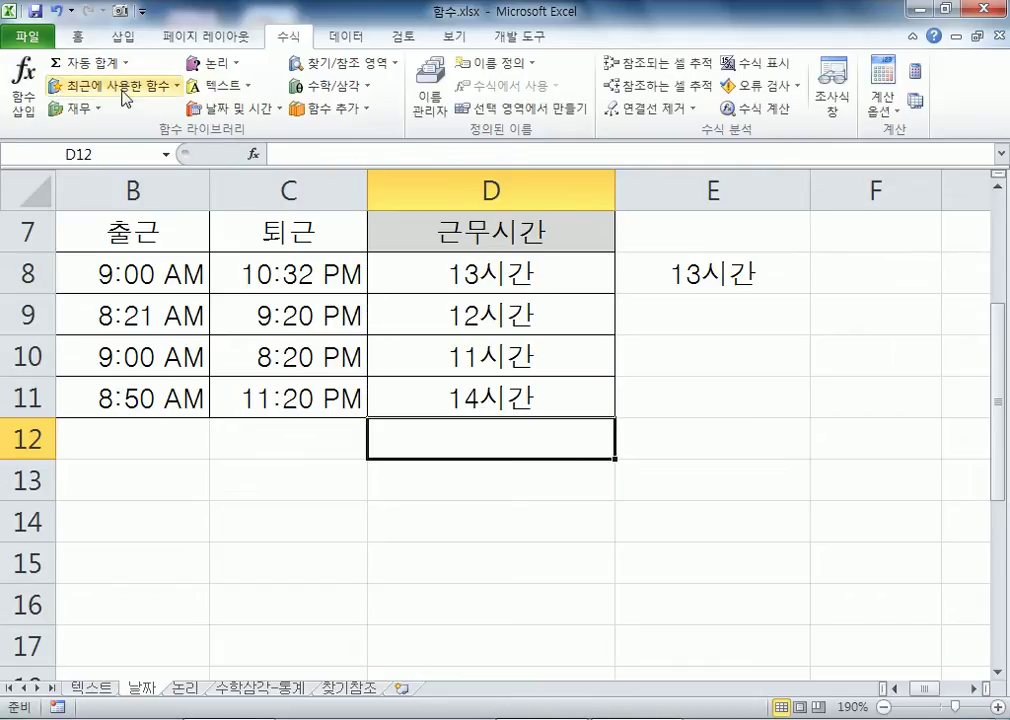
pyautogui.click(96, 66)
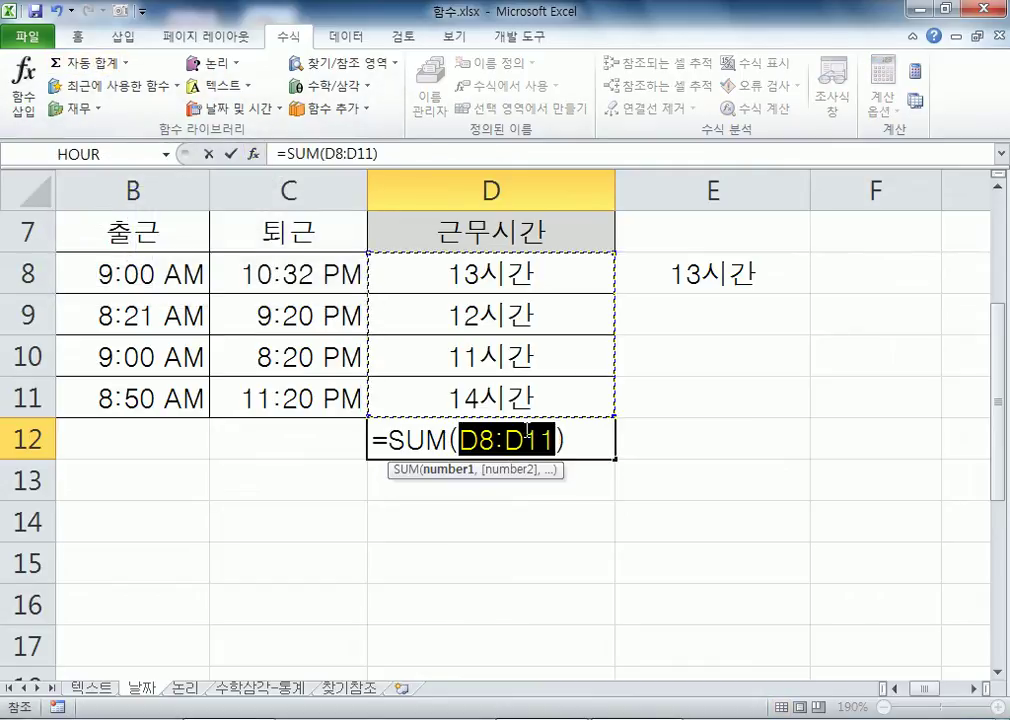
pyautogui.press('Return')
pyautogui.click(465, 443)
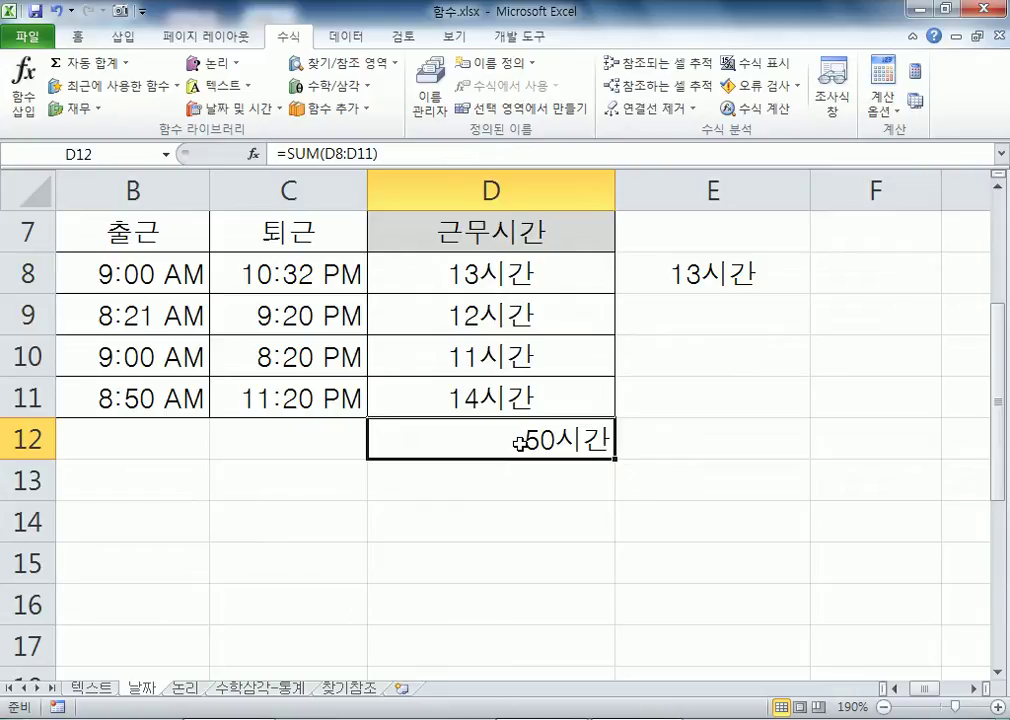
pyautogui.press('Delete')
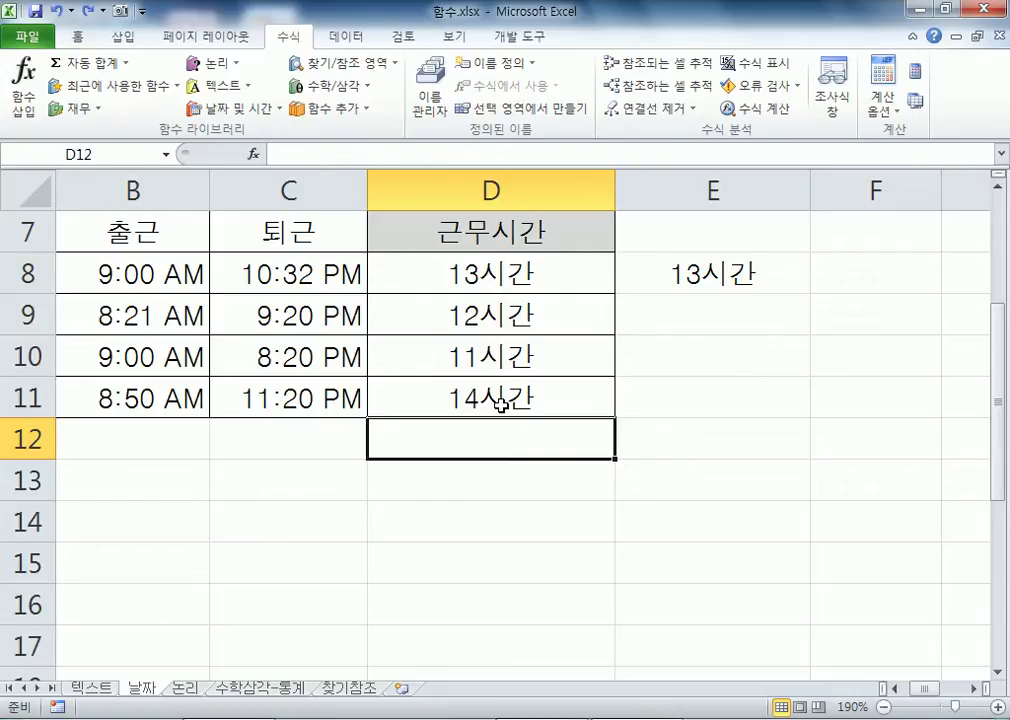
# Step: Undo the 시간 number format on D8:D11 and compare the plain numbers with the text in E8
pyautogui.click(475, 263)
pyautogui.moveTo(453, 274); pyautogui.dragTo(443, 403)
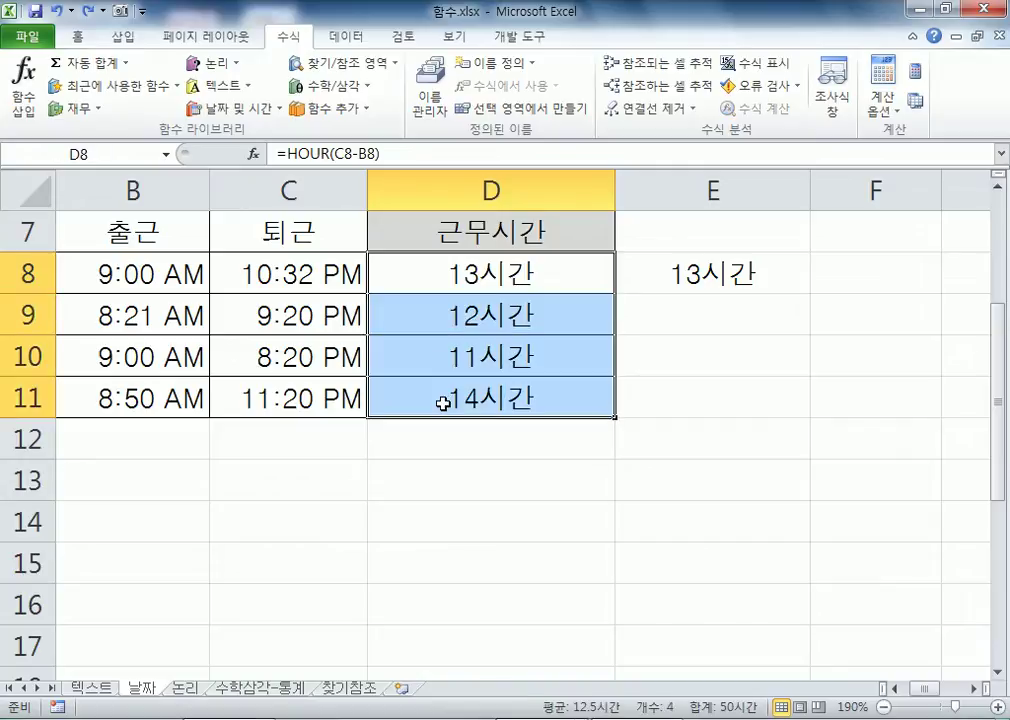
pyautogui.hotkey('ctrl', 'shift', '`')
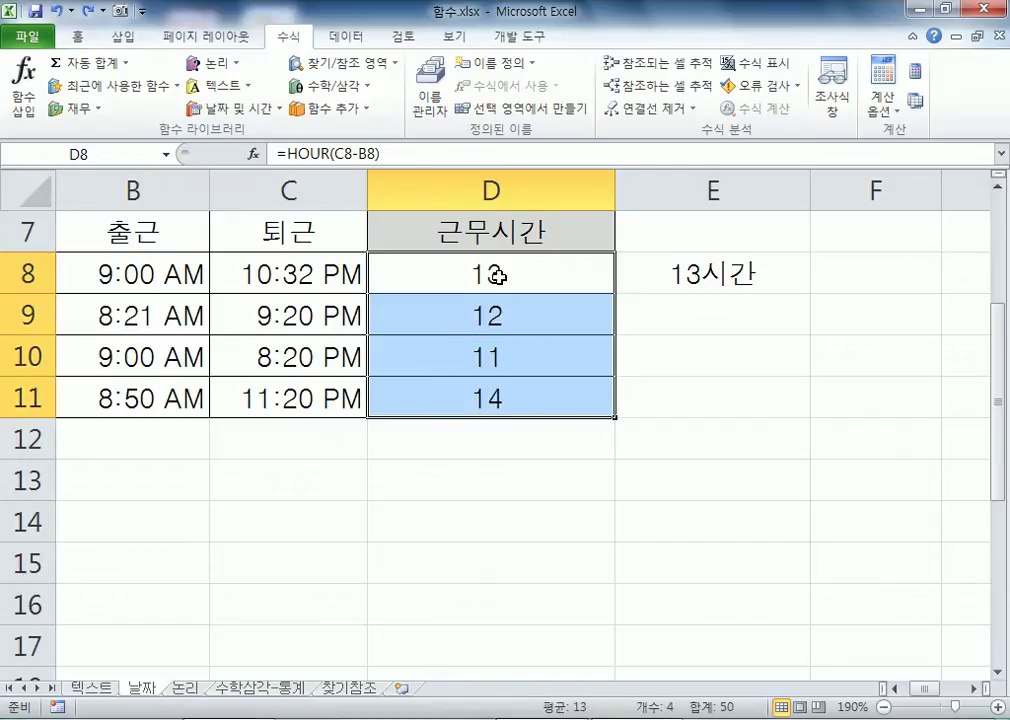
pyautogui.click(685, 271)
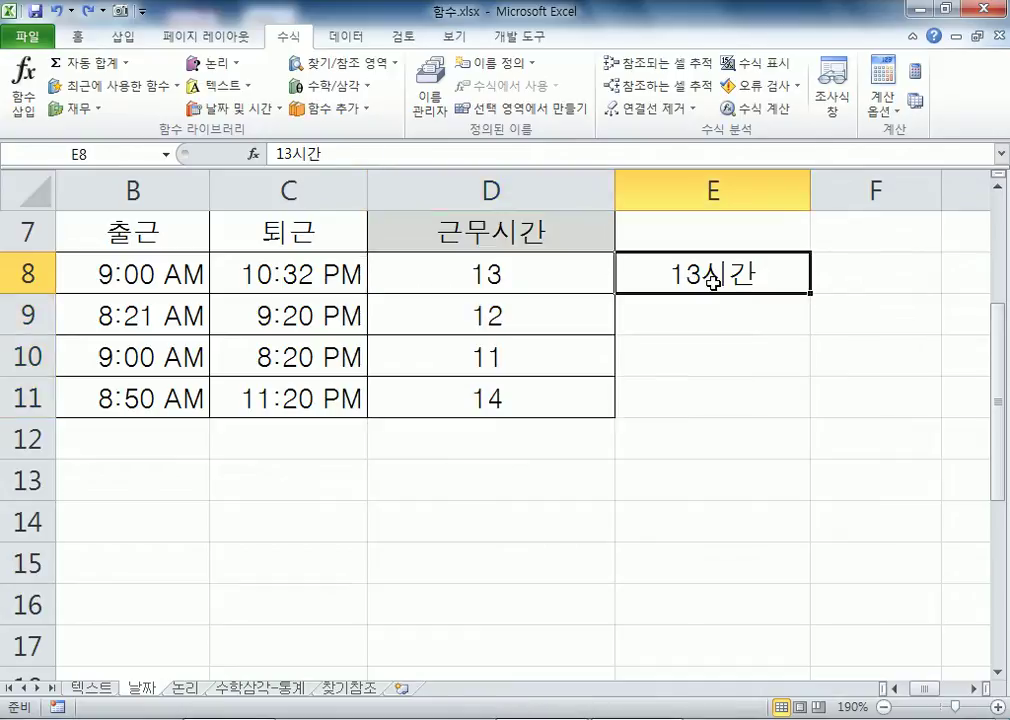
# Step: Apply the custom number format G/표준시간 to the 근무시간 cells D8:D11
pyautogui.moveTo(428, 278); pyautogui.dragTo(425, 395)
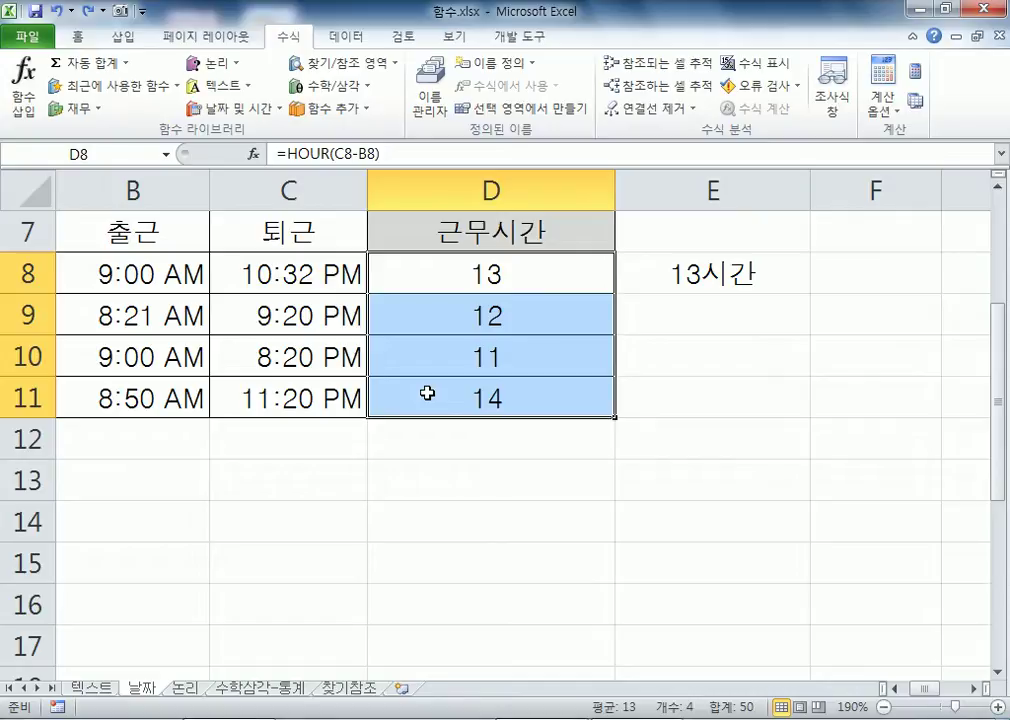
pyautogui.rightClick(437, 285)
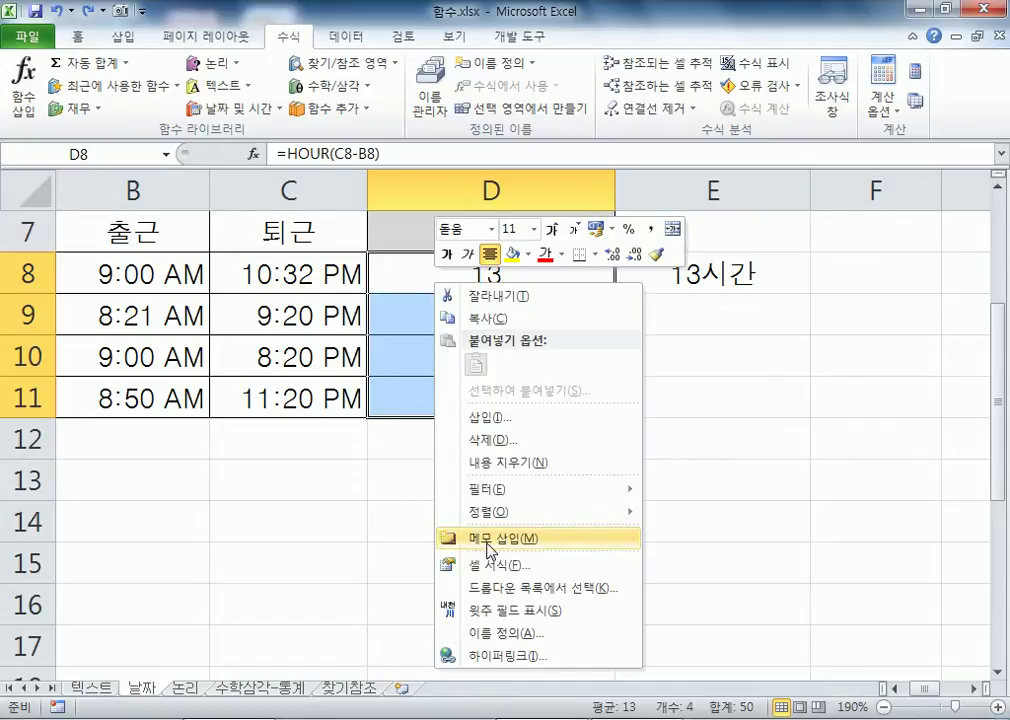
pyautogui.click(487, 571)
pyautogui.moveTo(470, 298); pyautogui.dragTo(740, 72)
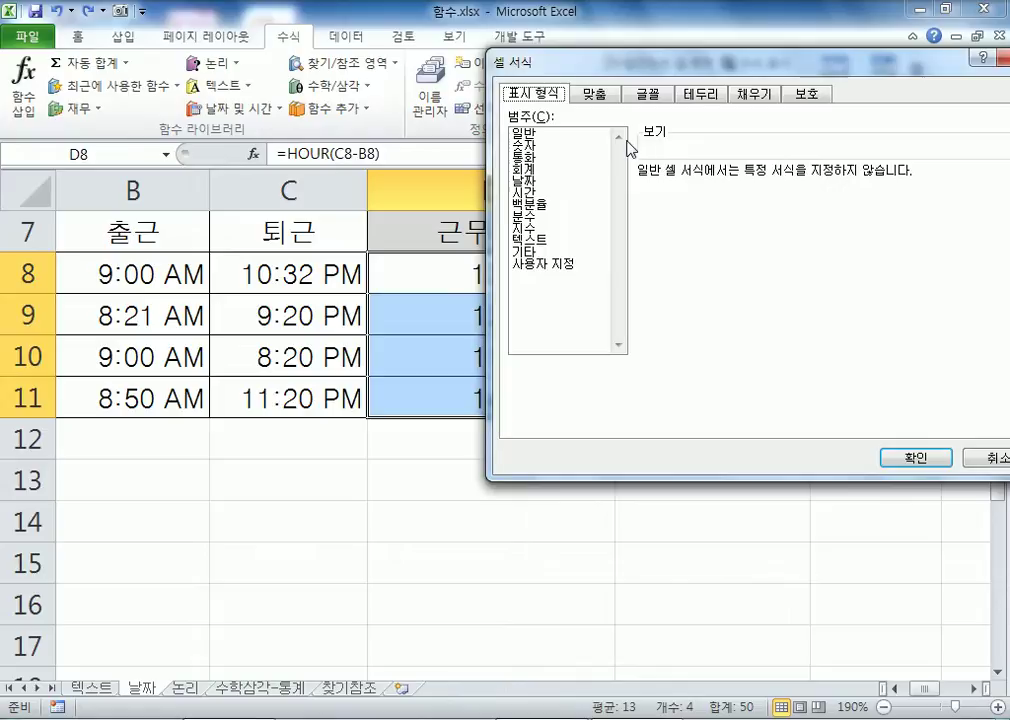
pyautogui.click(533, 264)
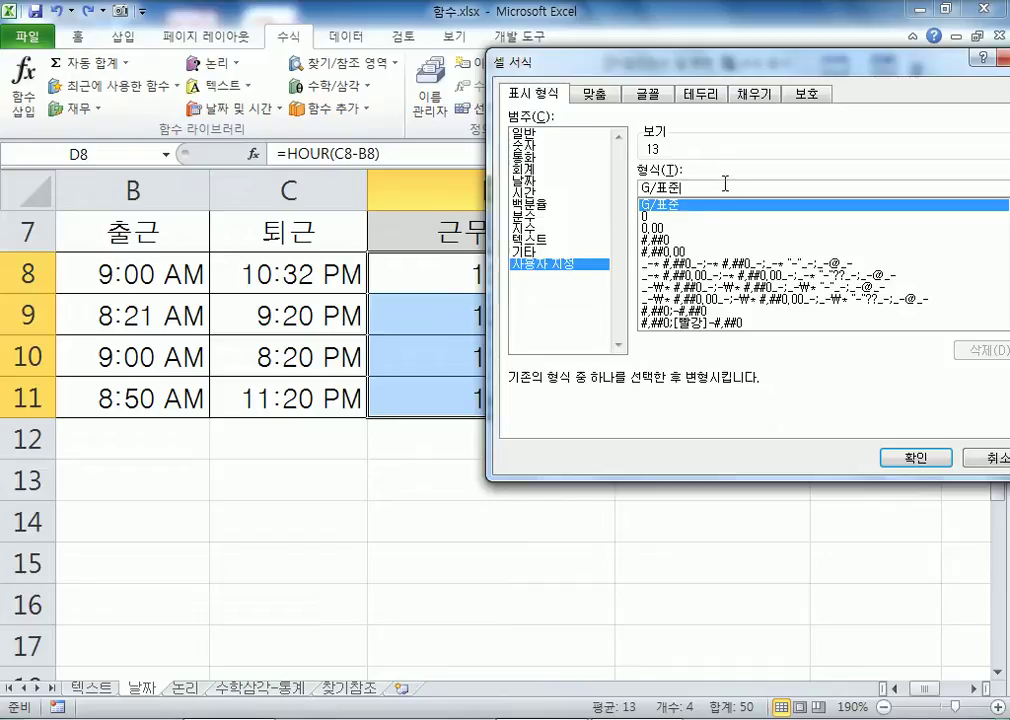
pyautogui.write('ㅅ시간')
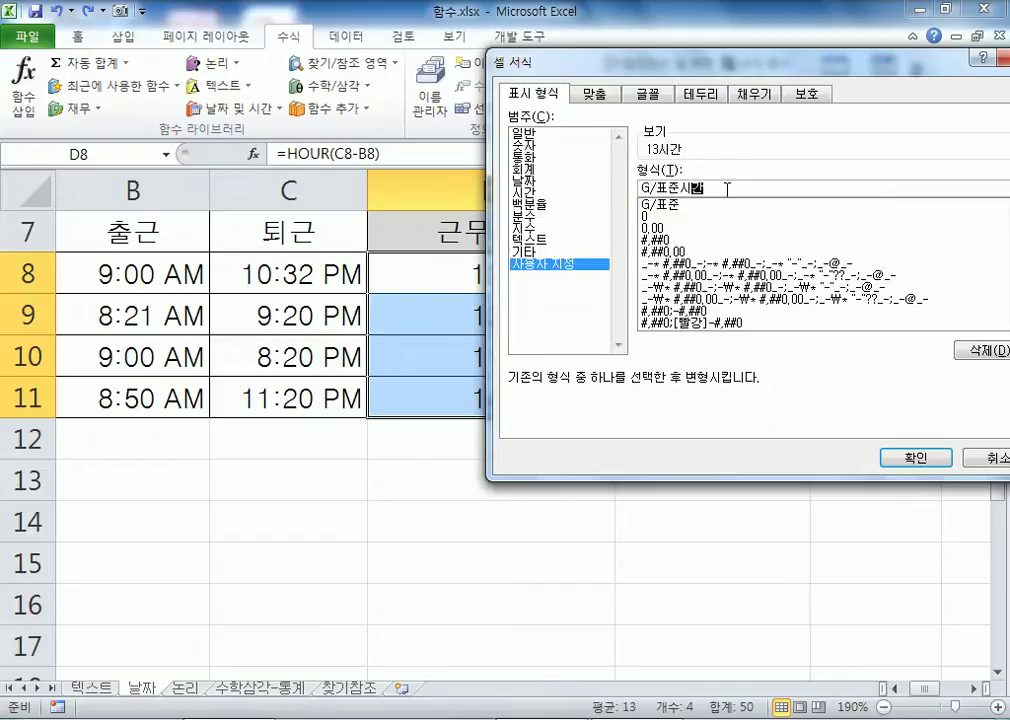
pyautogui.press('Return')
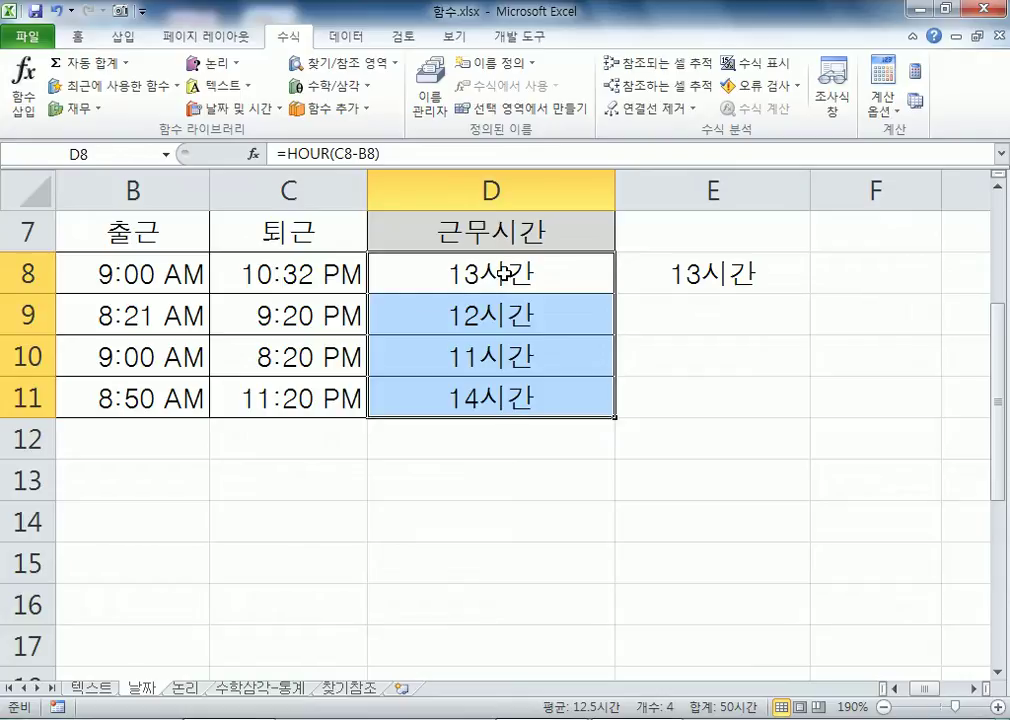
pyautogui.click(430, 449)
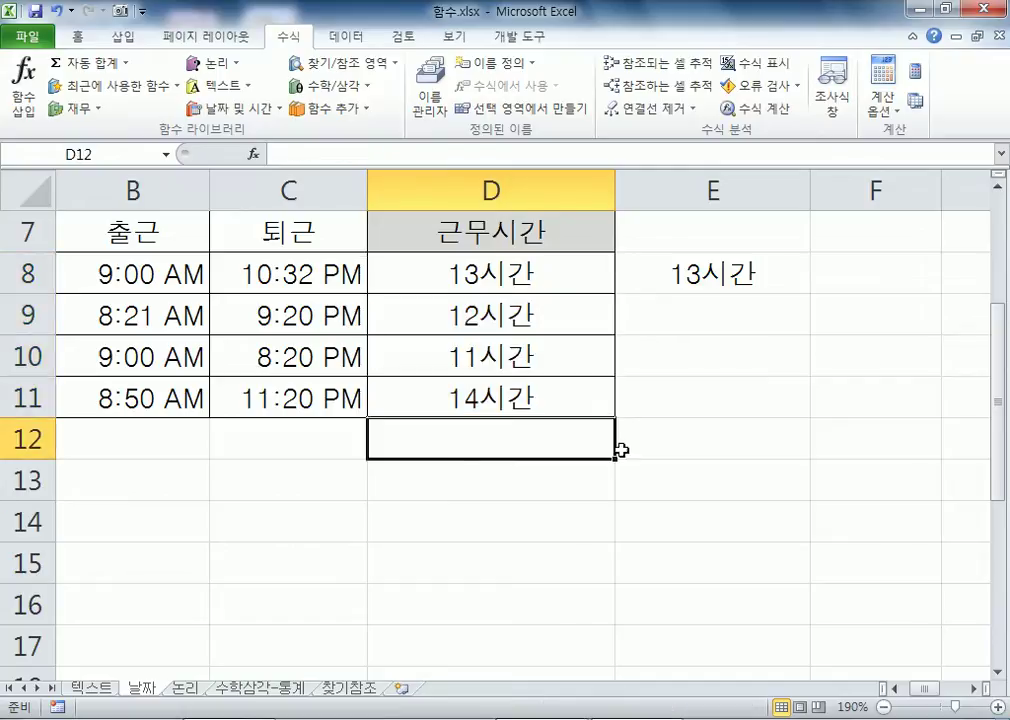
# Step: Enter the sample text 13시간 32분 in E8 and compare it with the HOUR result in D8
pyautogui.click(716, 275)
pyautogui.write('13')
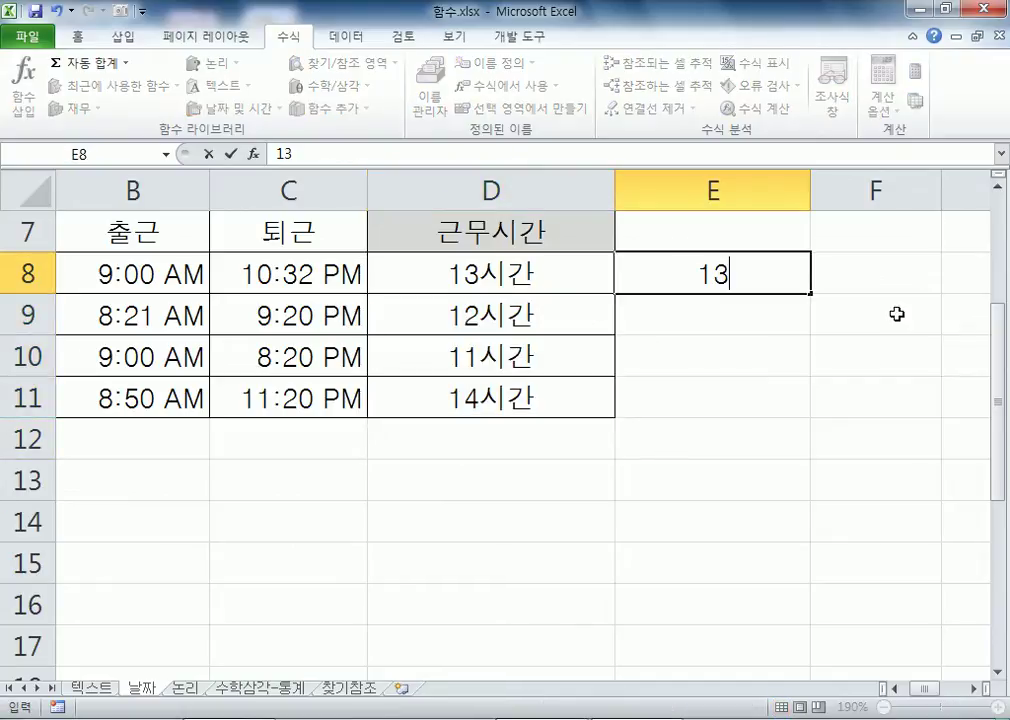
pyautogui.write('식간 32분')
pyautogui.press('Return')
pyautogui.click(710, 279)
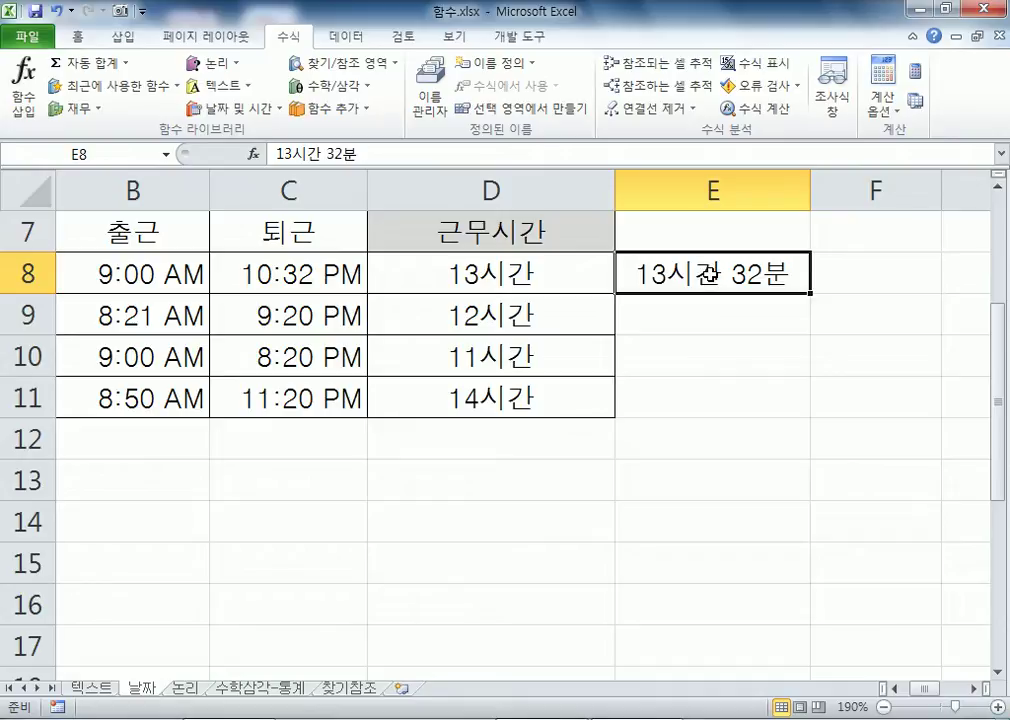
pyautogui.click(503, 277)
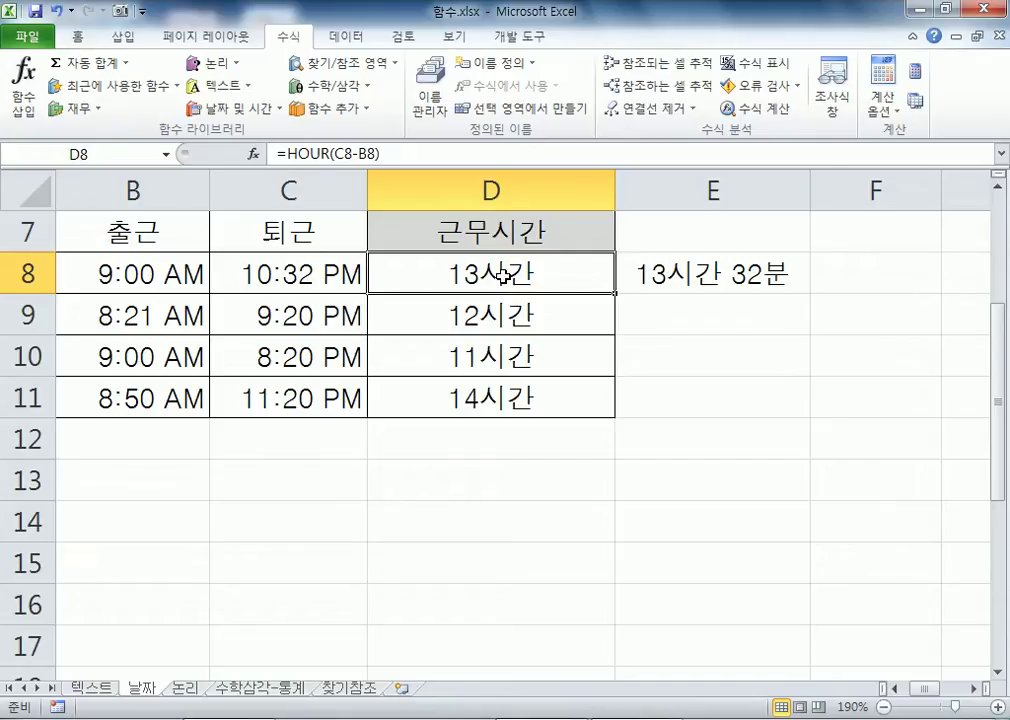
pyautogui.click(655, 282)
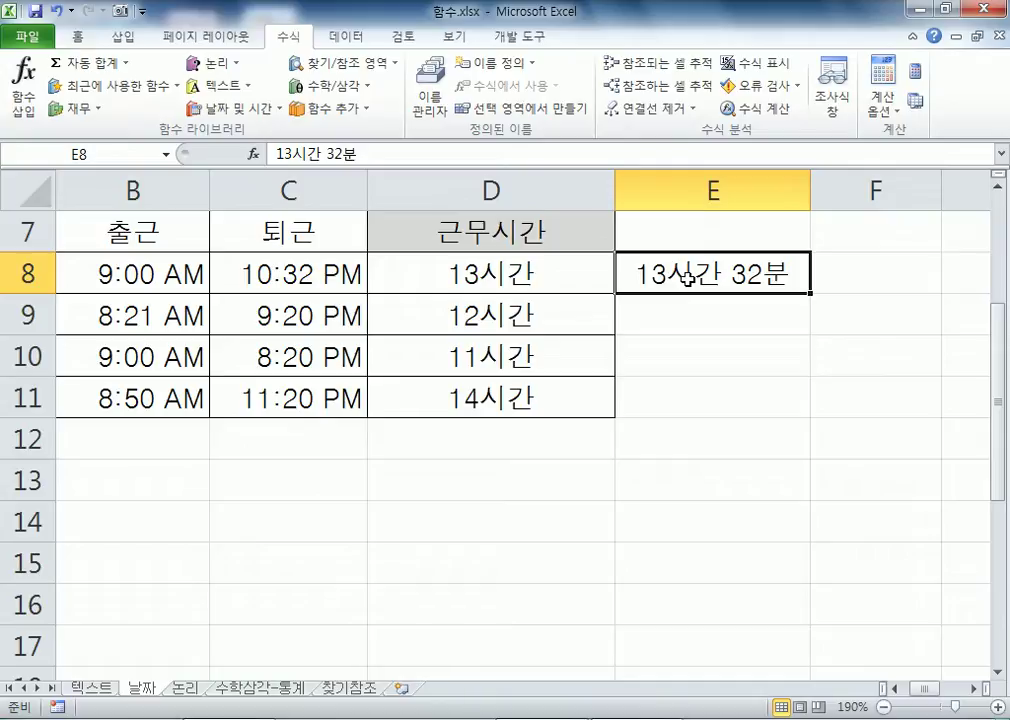
# Step: Copy the formula =HOUR(C8-B8) from D8 and paste it below the =밥솥(쌀, 물) line in the Notepad notes
pyautogui.click(419, 286)
pyautogui.click(386, 155)
pyautogui.moveTo(386, 155); pyautogui.dragTo(277, 155)
pyautogui.hotkey('ctrl', 'c')
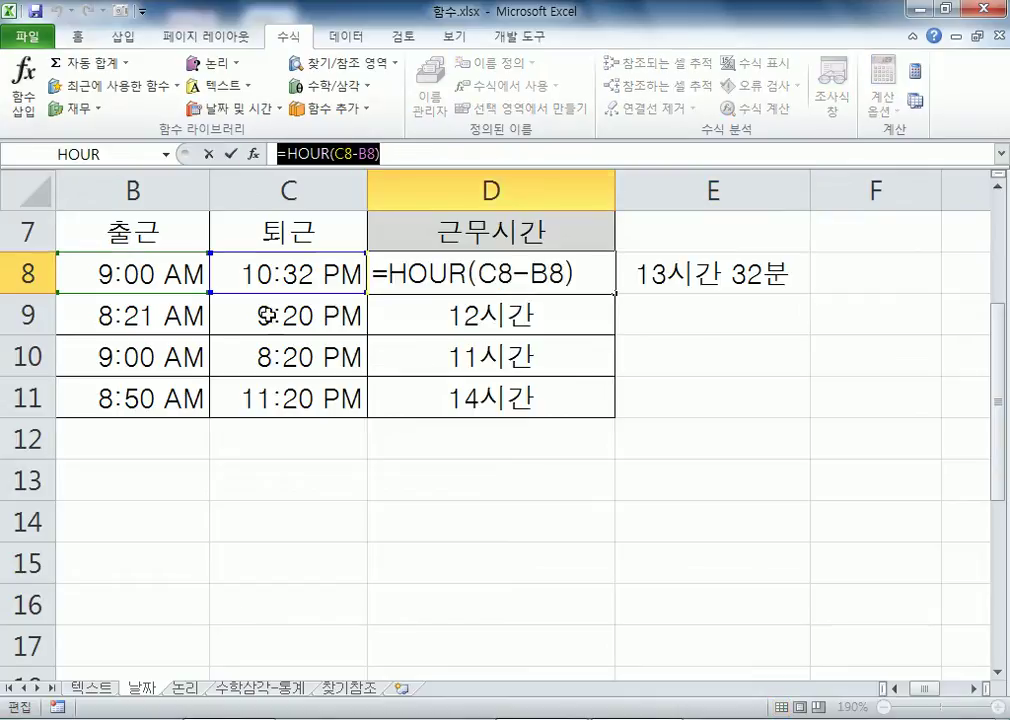
pyautogui.click(240, 719)
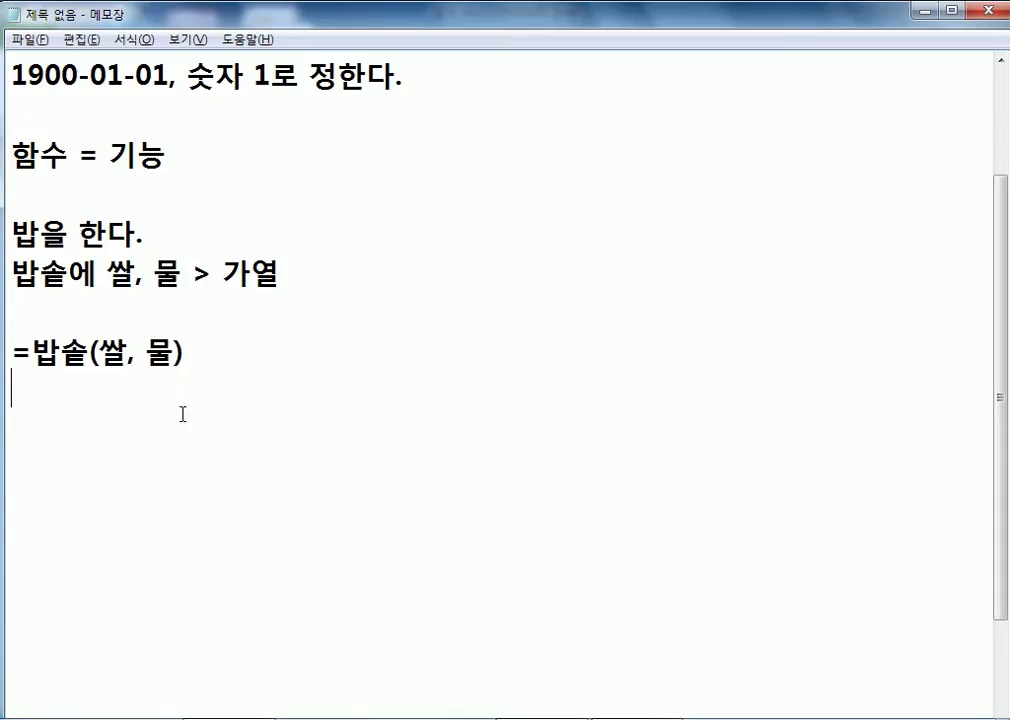
pyautogui.scroll(-2, 168, 422)
pyautogui.click(100, 278)
pyautogui.hotkey('ctrl', 'v')
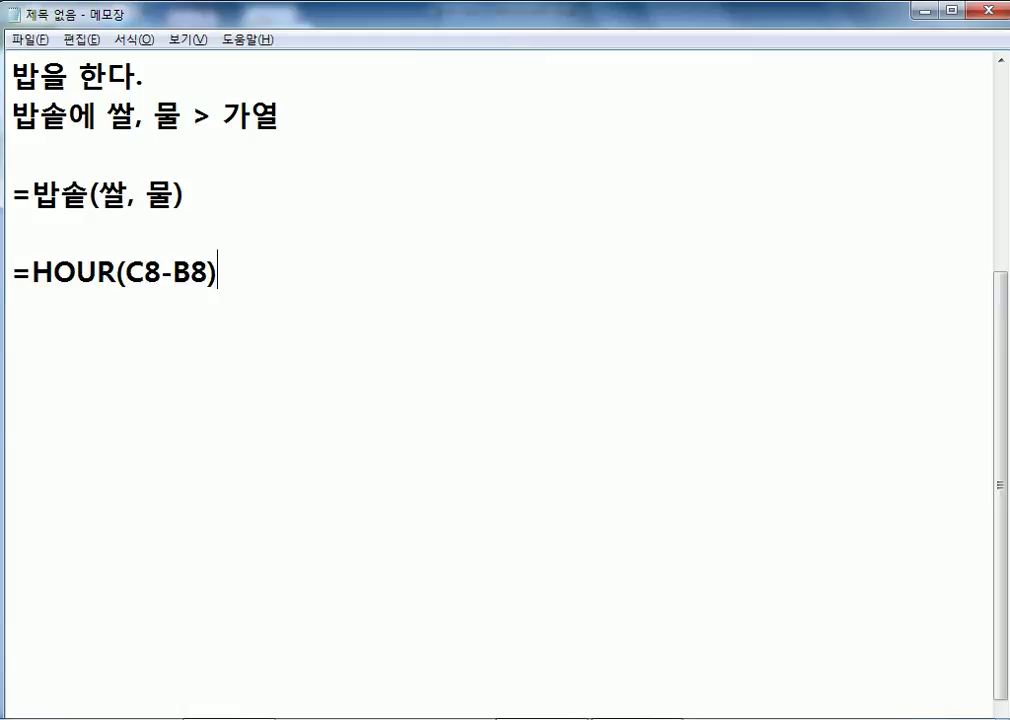
# Step: Extend the pasted formula with & "시간 " & MINUTE(C8-D8), including a space after 시간 inside the quotes
pyautogui.write('& "')
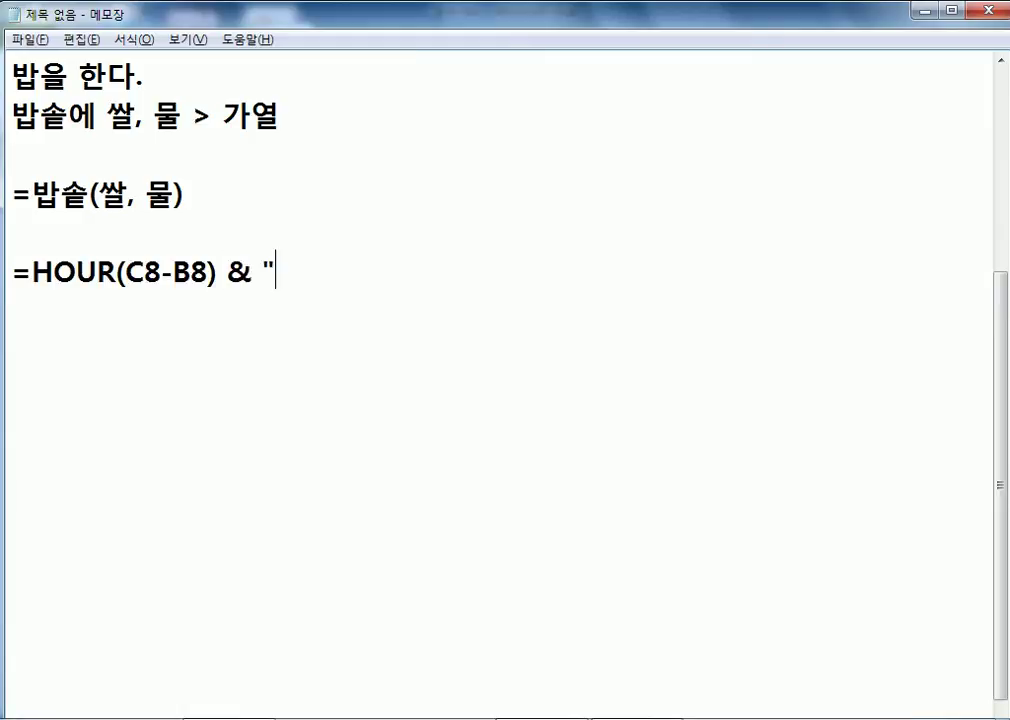
pyautogui.write('시간')
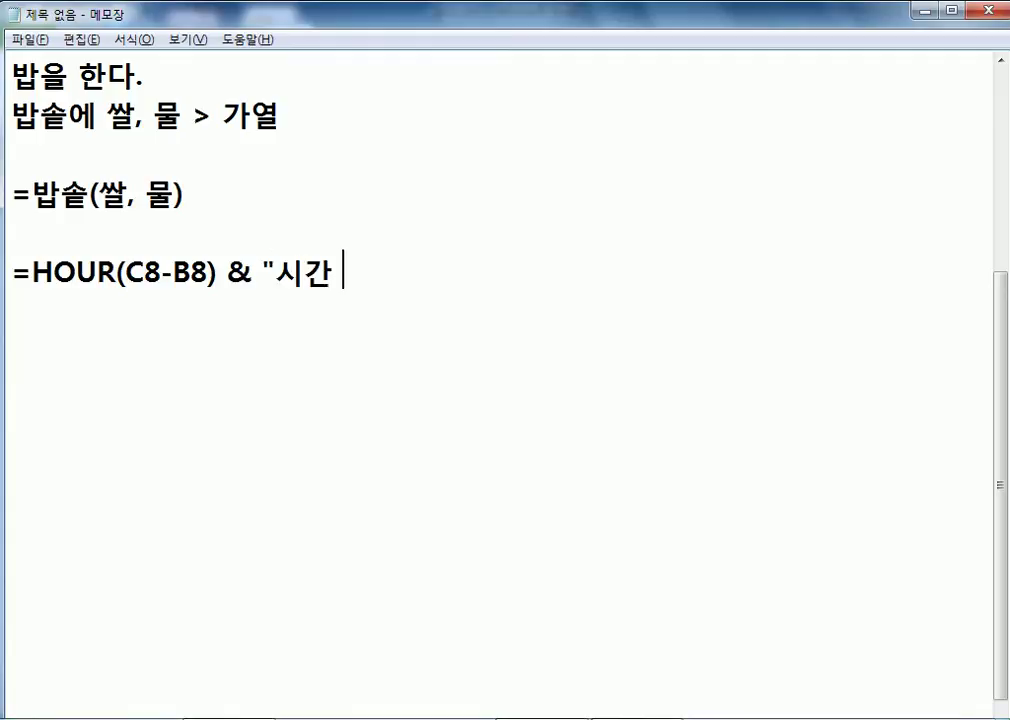
pyautogui.write('" & ')
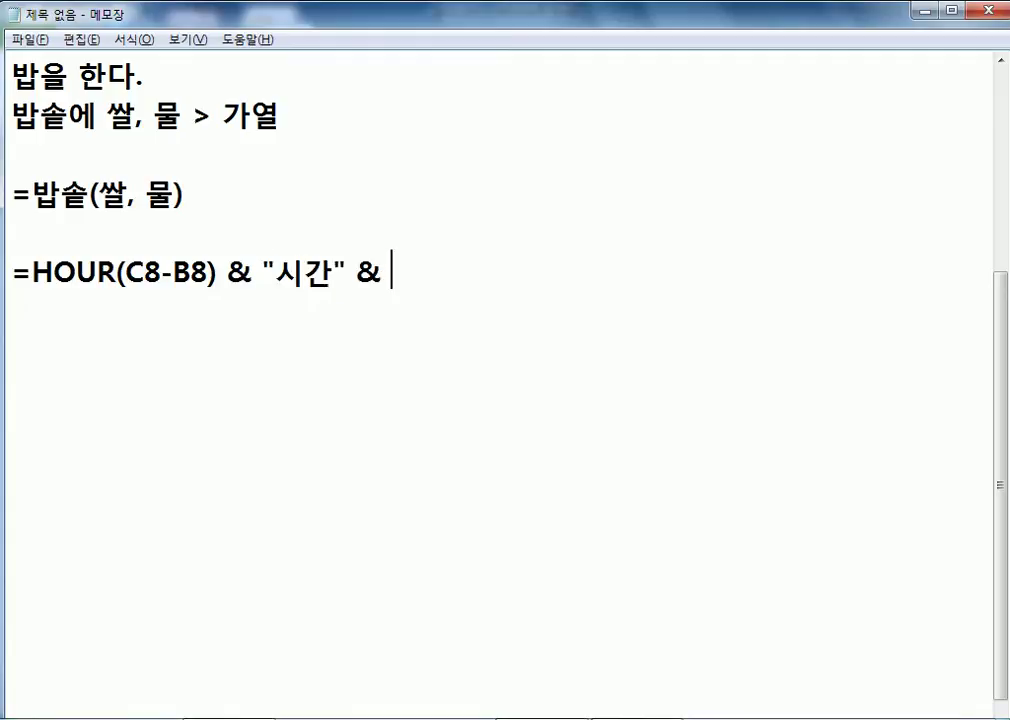
pyautogui.write('MINUTE')
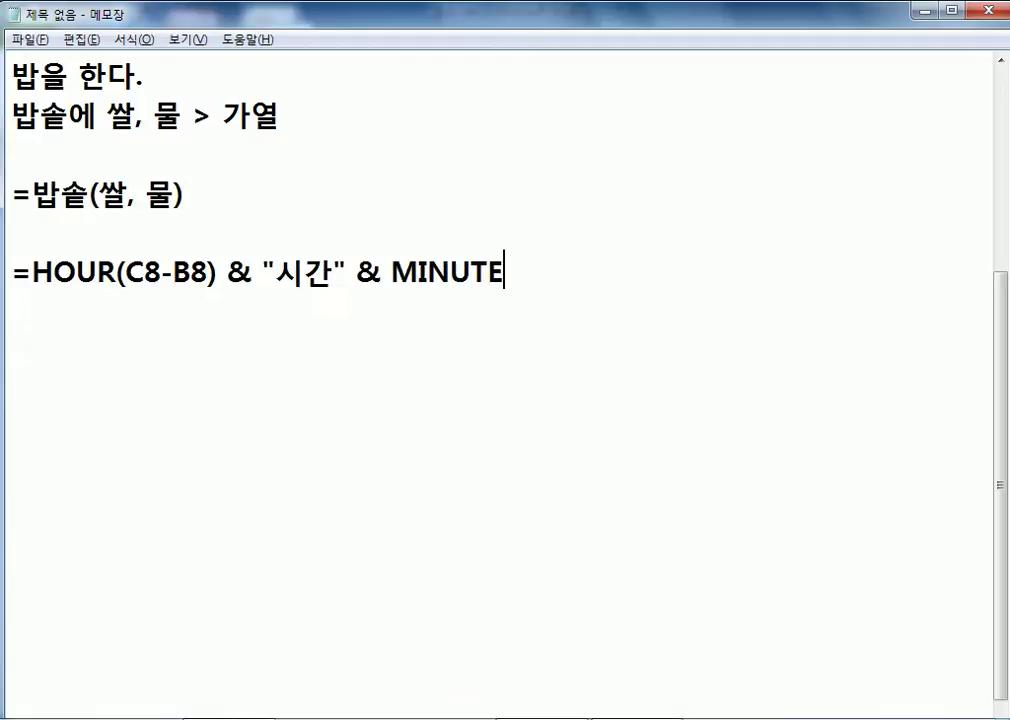
pyautogui.write('(C8-')
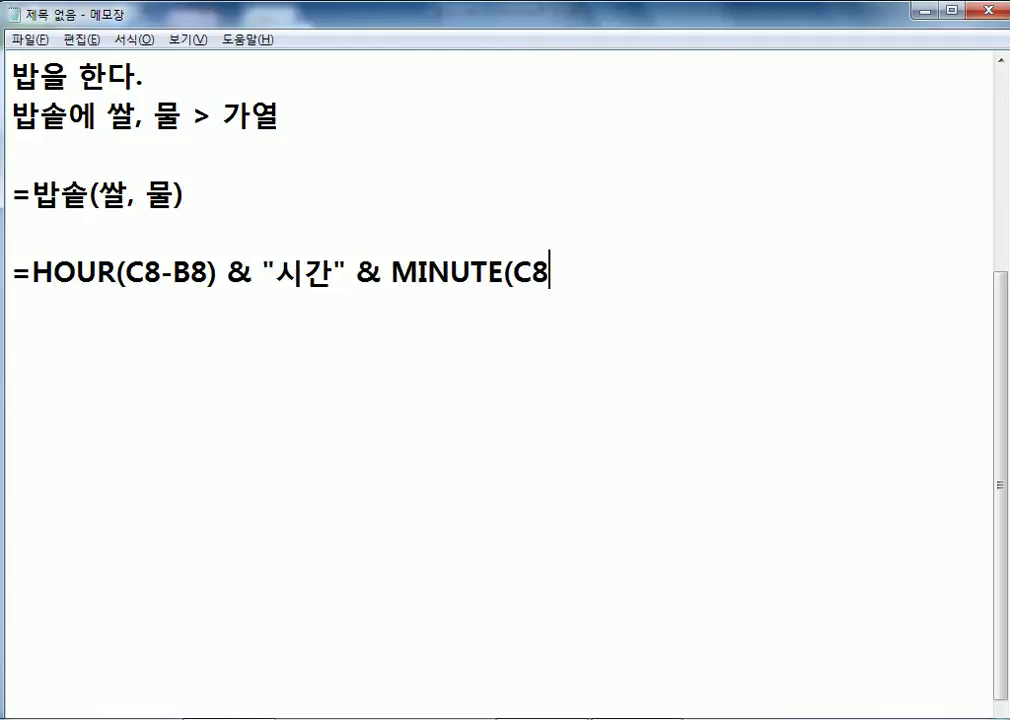
pyautogui.write('D8)')
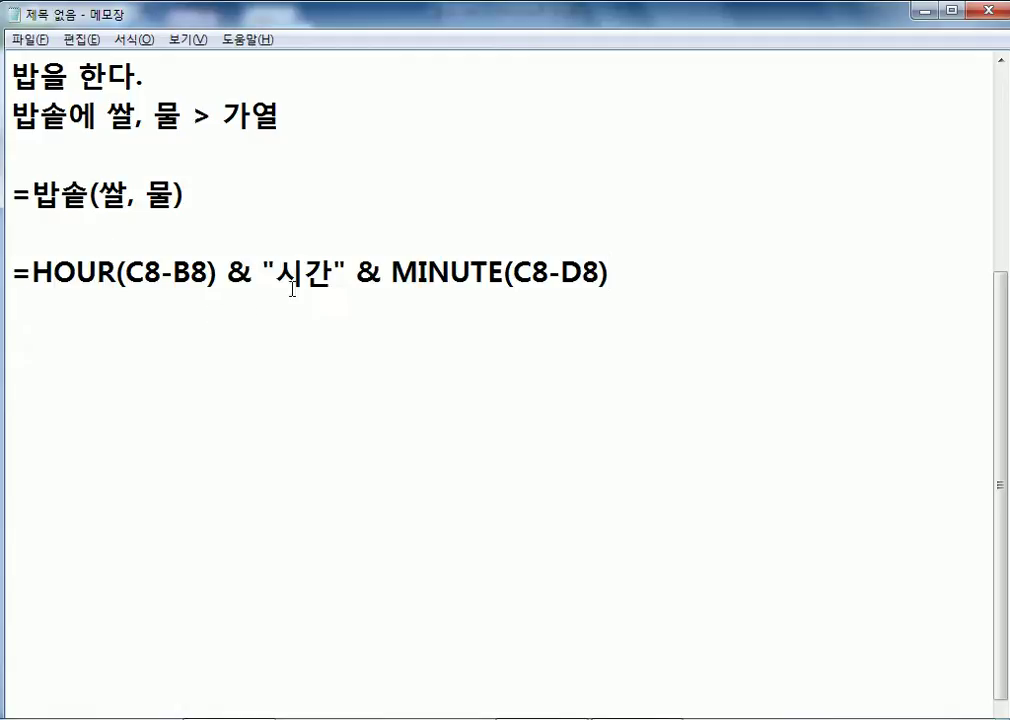
pyautogui.click(334, 272)
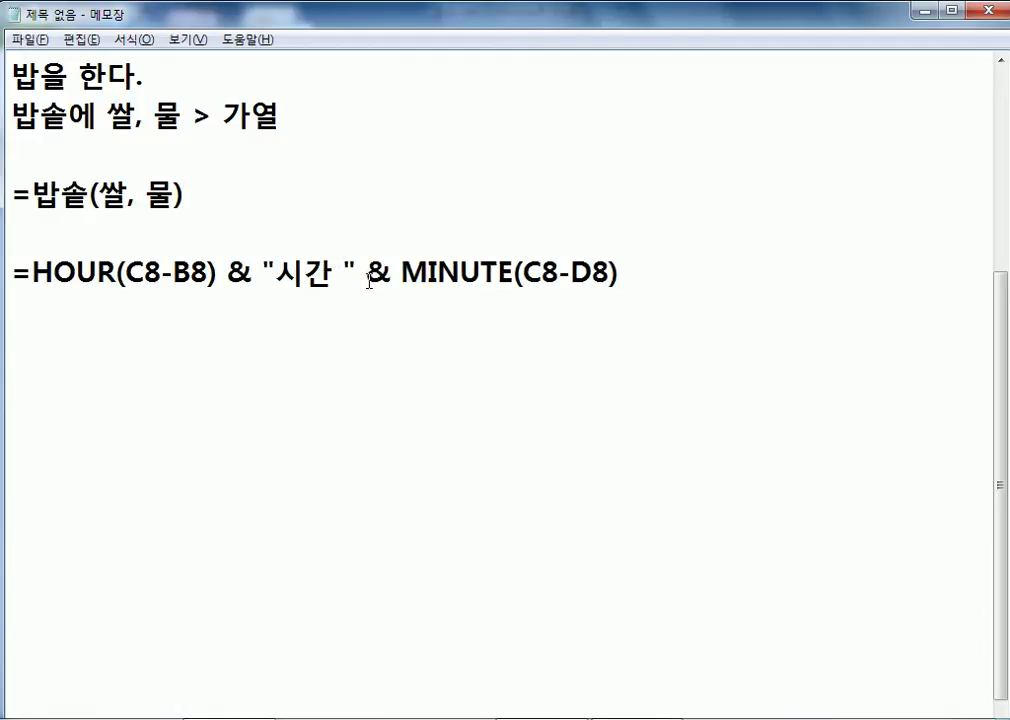
pyautogui.click(771, 270)
# Step: Correct the MINUTE argument to C8-B8, matching the argument of the HOUR function
pyautogui.click(207, 272)
pyautogui.moveTo(207, 272); pyautogui.dragTo(131, 272)
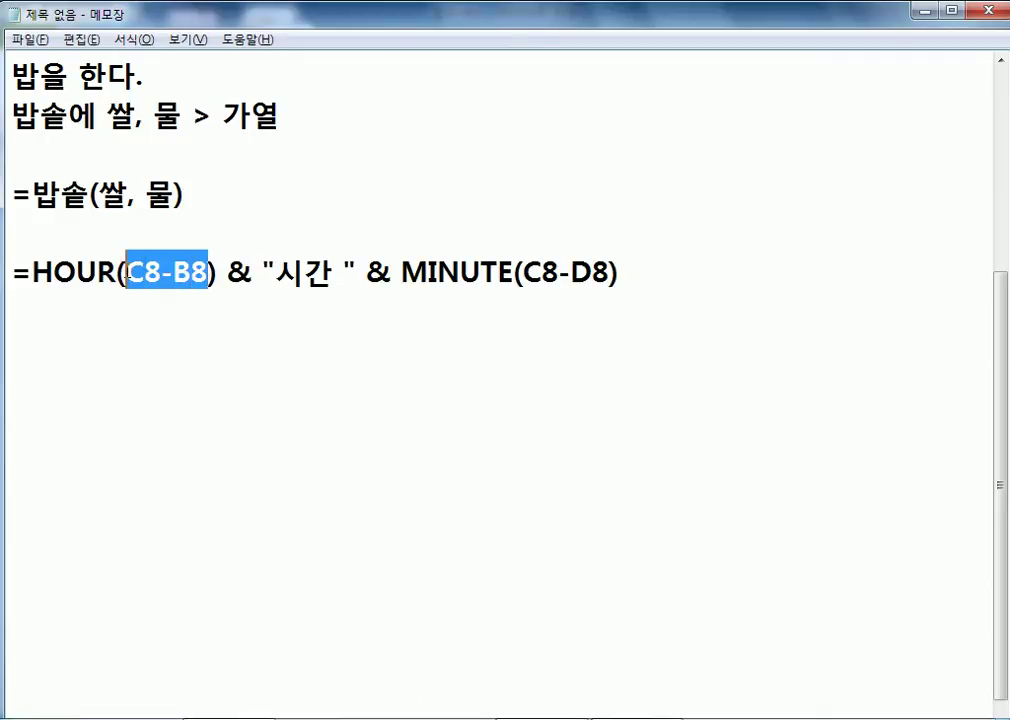
pyautogui.moveTo(131, 272); pyautogui.dragTo(163, 278)
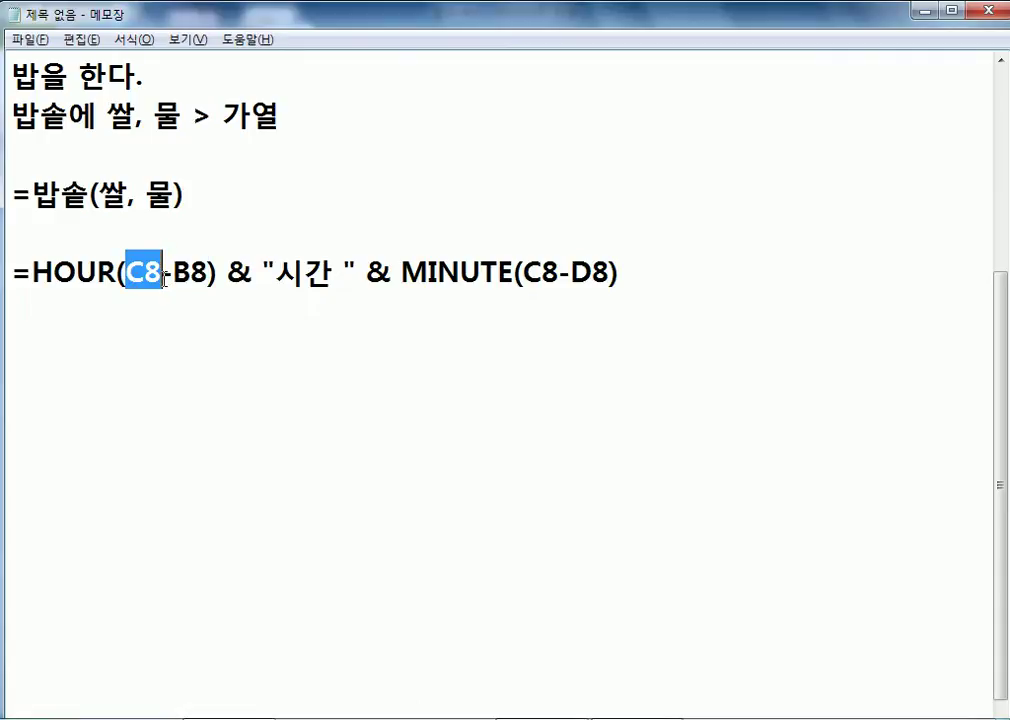
pyautogui.moveTo(566, 272); pyautogui.dragTo(589, 272)
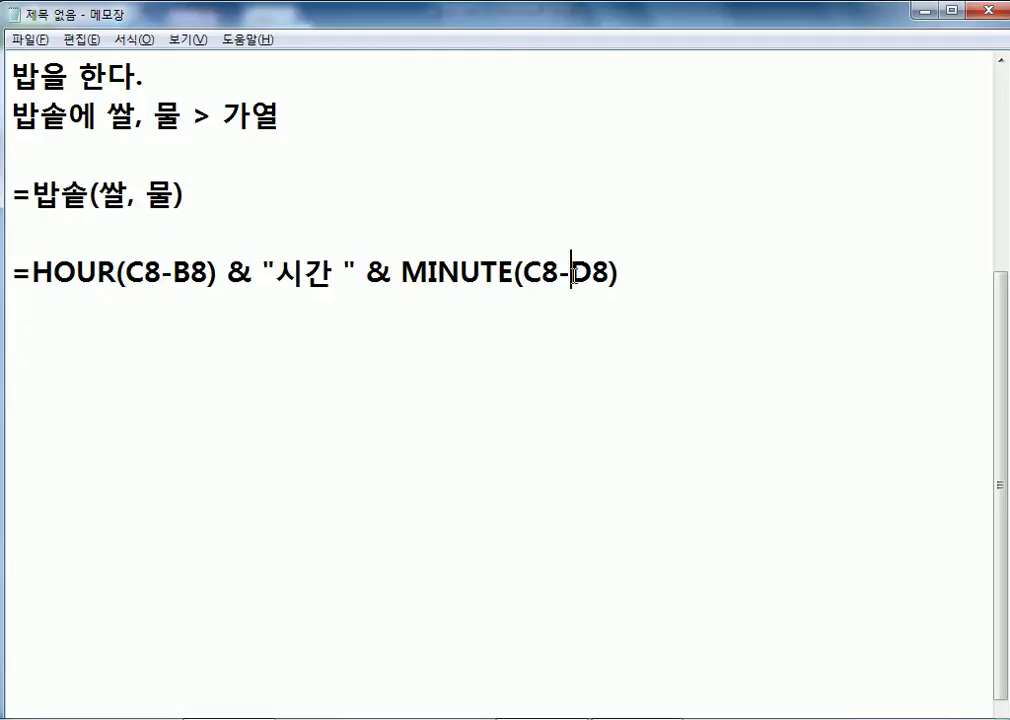
pyautogui.write('B')
pyautogui.moveTo(173, 272); pyautogui.dragTo(209, 272)
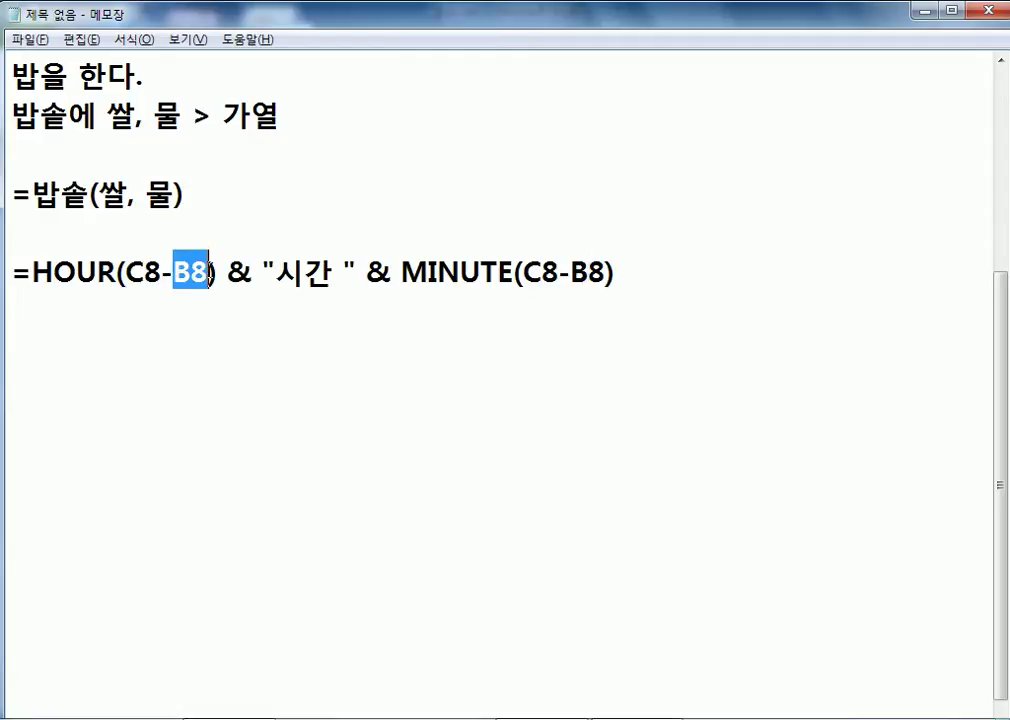
pyautogui.moveTo(125, 272); pyautogui.dragTo(208, 272)
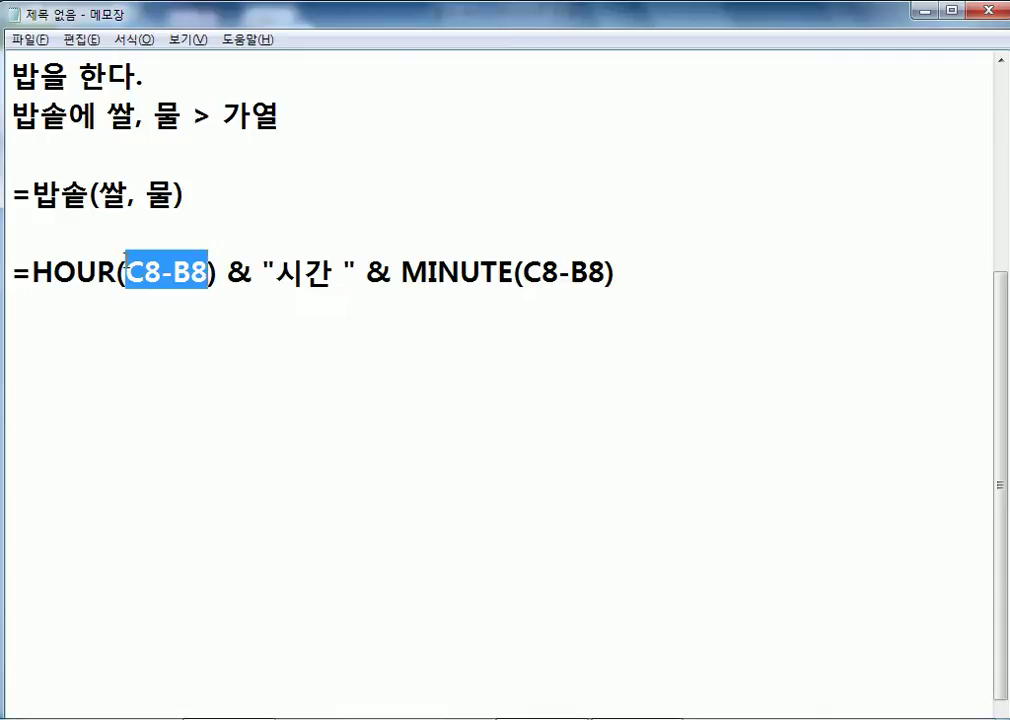
# Step: Write the partial result 13시간 with a trailing space on the line below the formula
pyautogui.moveTo(117, 272); pyautogui.dragTo(30, 268)
pyautogui.click(43, 316)
pyautogui.write('13')
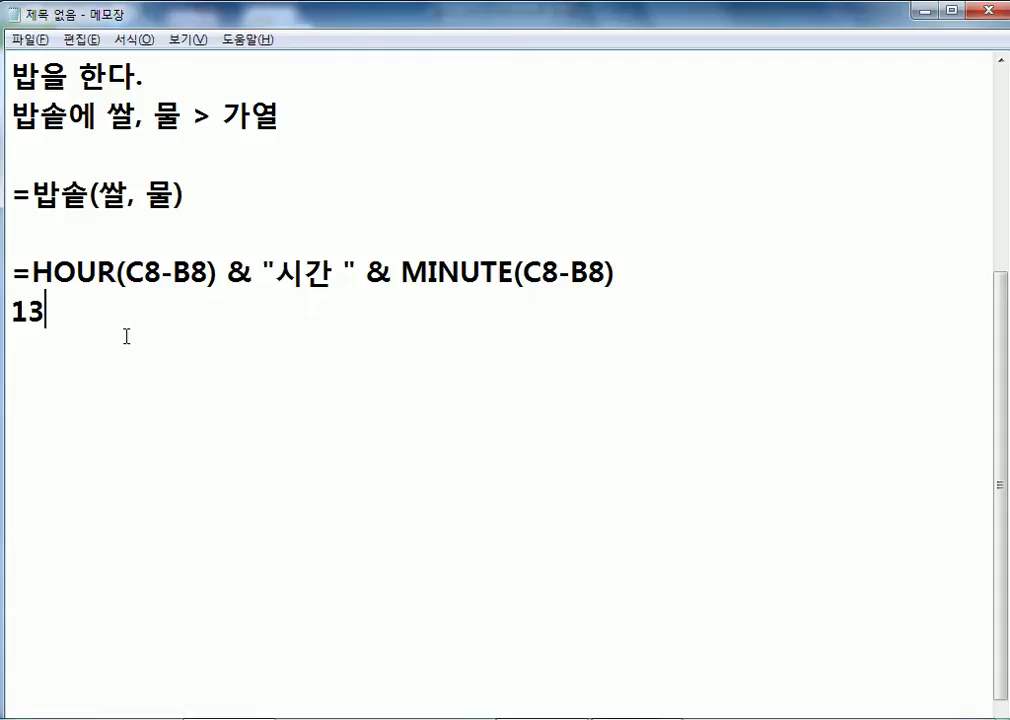
pyautogui.moveTo(228, 272); pyautogui.dragTo(349, 270)
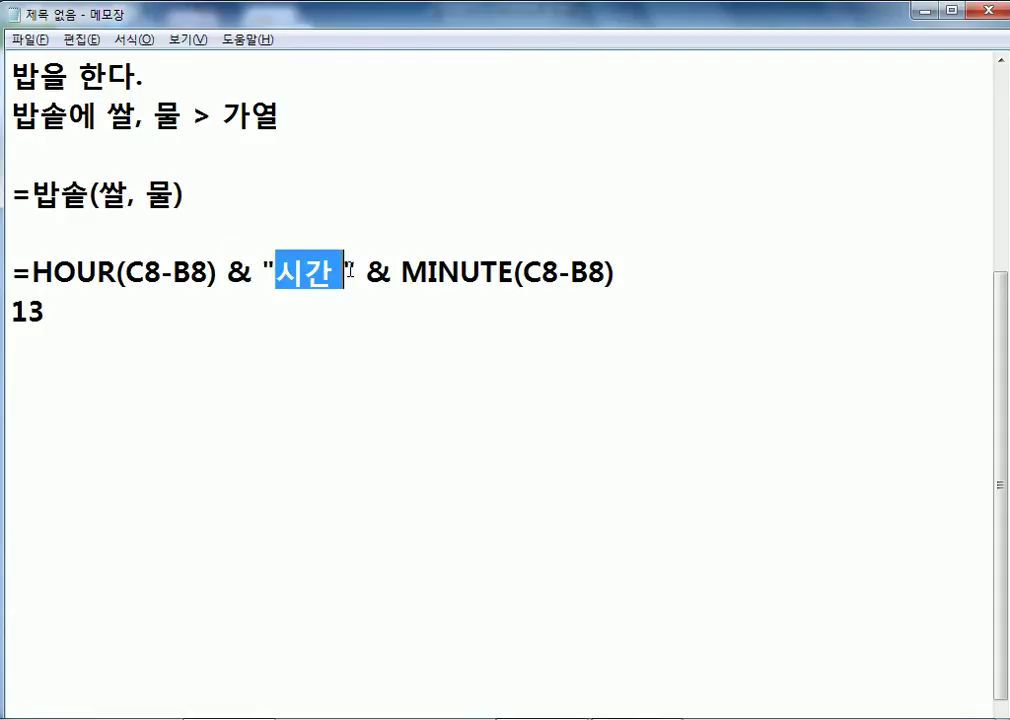
pyautogui.click(73, 308)
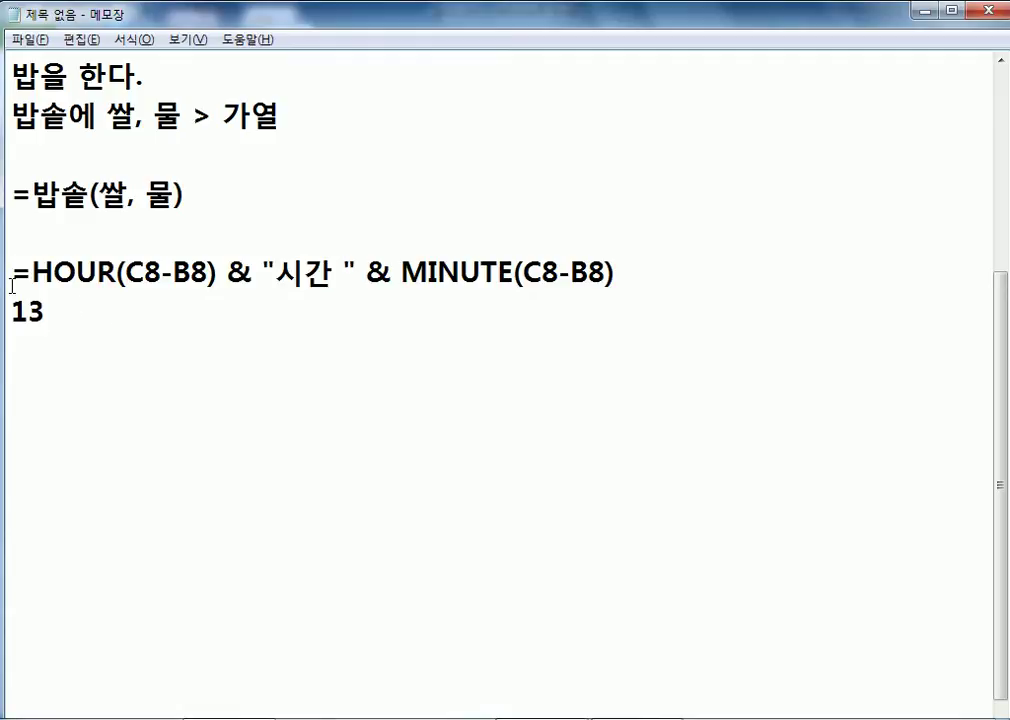
pyautogui.write('시간')
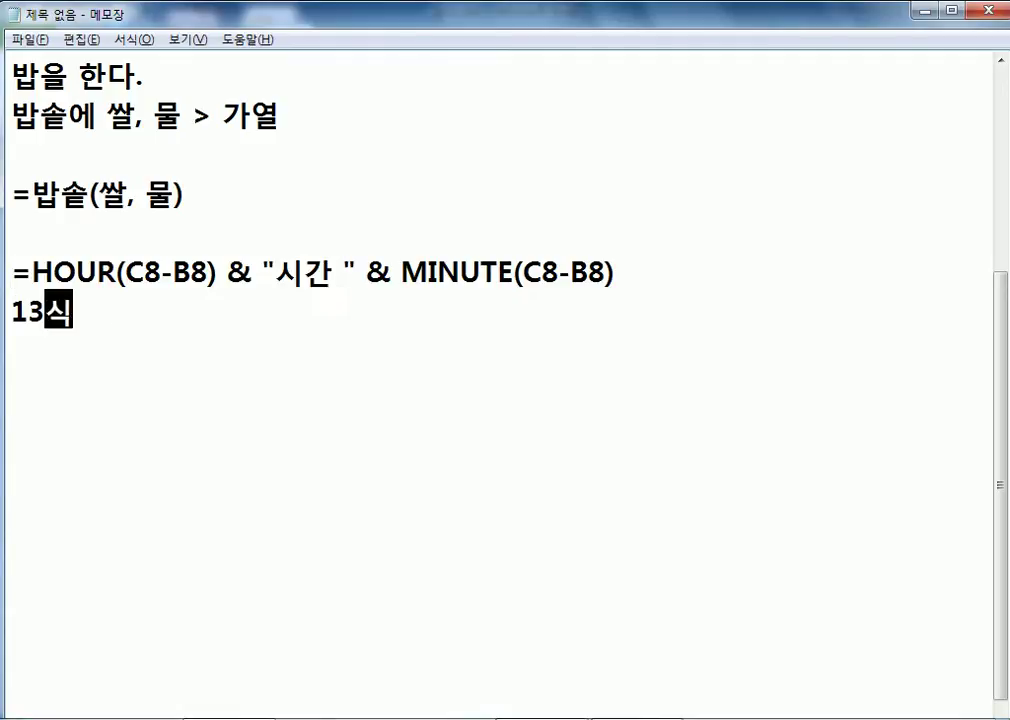
pyautogui.moveTo(332, 273); pyautogui.dragTo(344, 273)
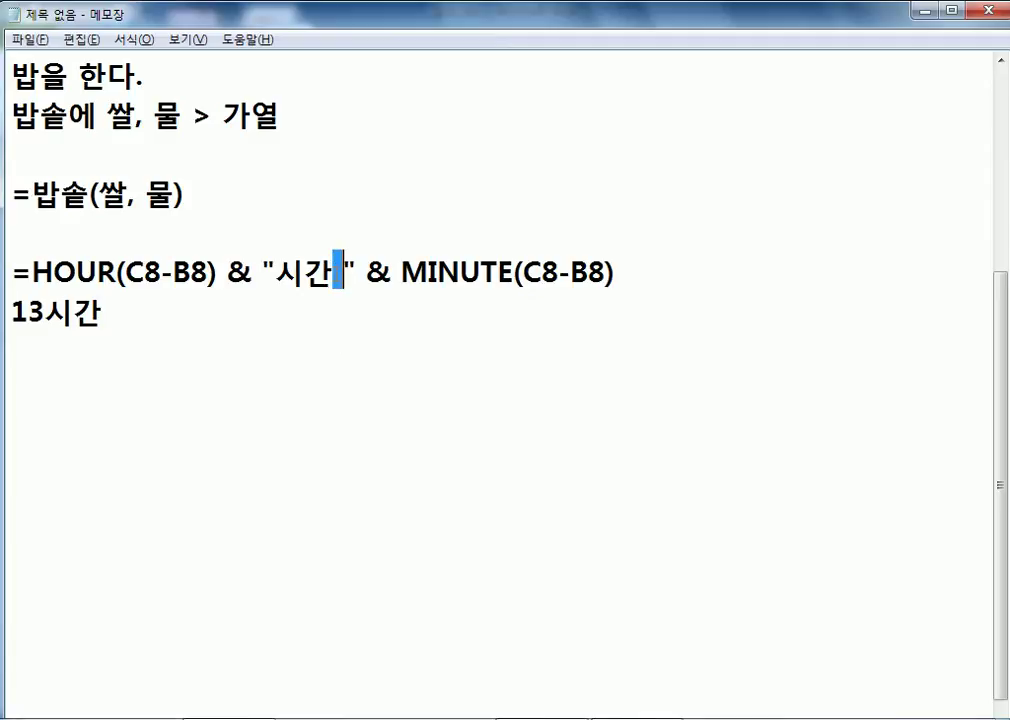
pyautogui.click(158, 320)
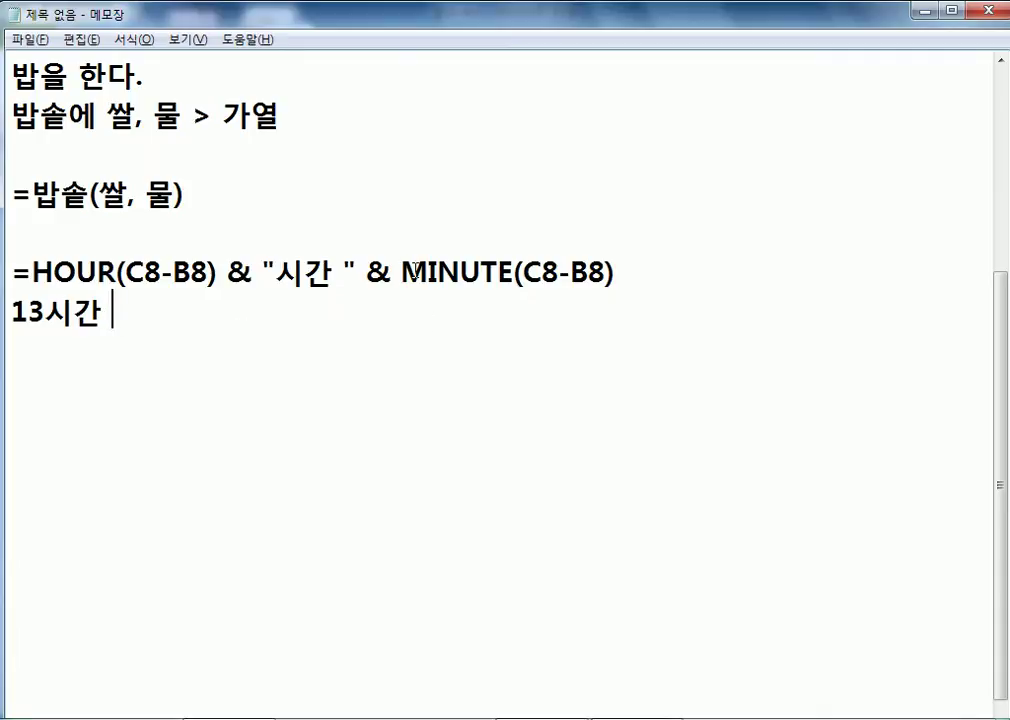
# Step: Examine the MINUTE(C8-B8) part of the formula and switch back to Excel to check the sample text in E8
pyautogui.moveTo(401, 272); pyautogui.dragTo(607, 272)
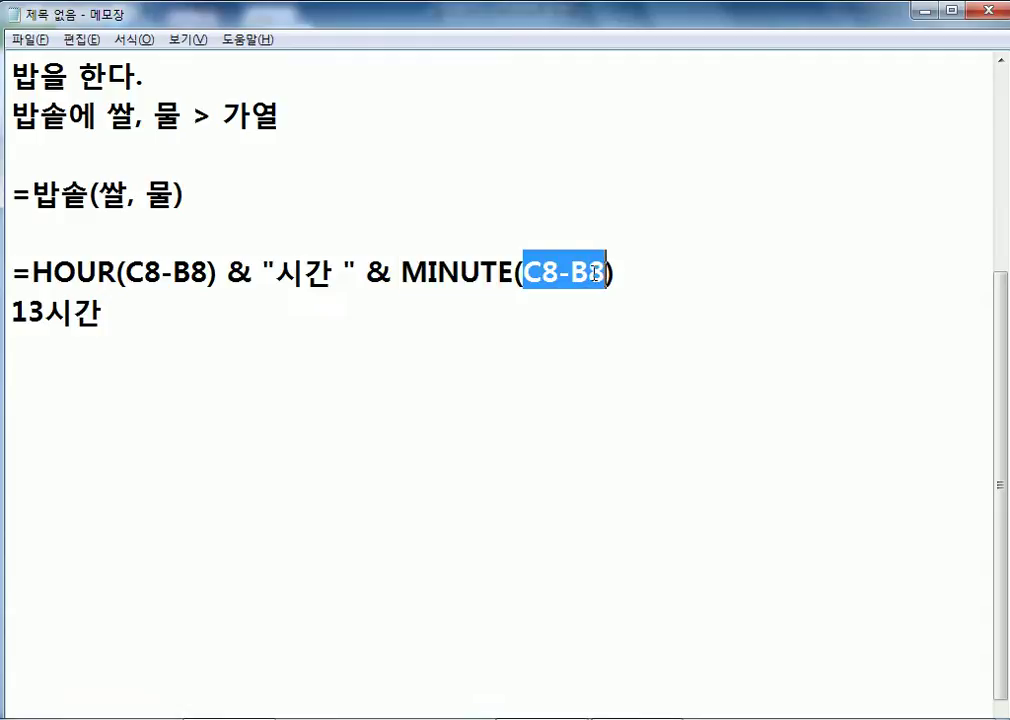
pyautogui.moveTo(517, 272); pyautogui.dragTo(405, 271)
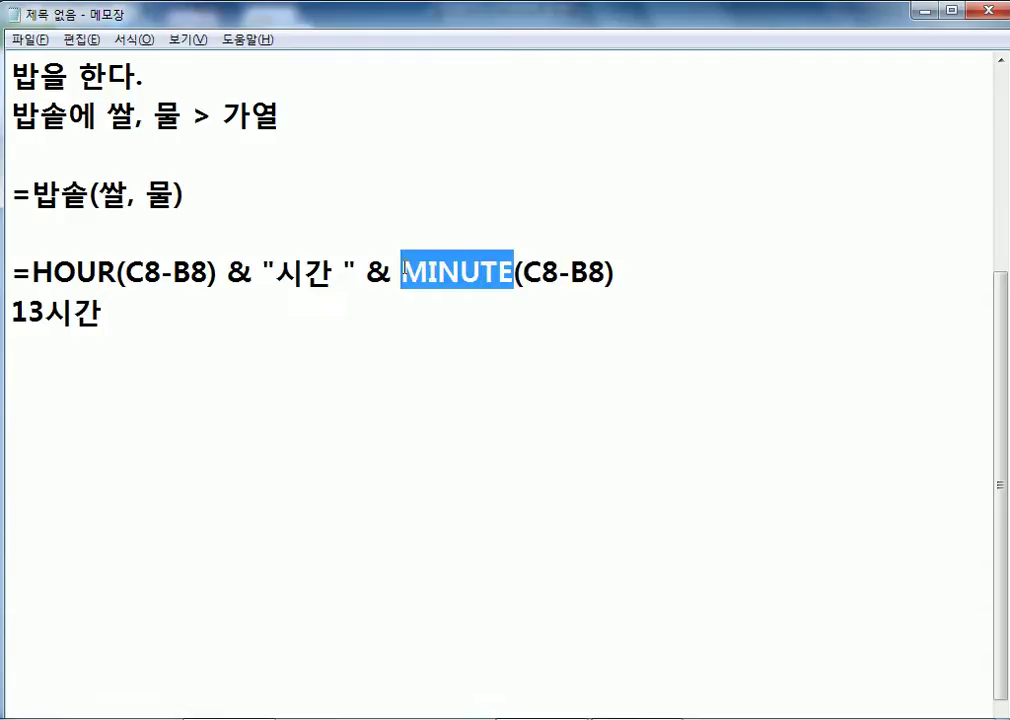
pyautogui.hotkey('alt', 'Tab')
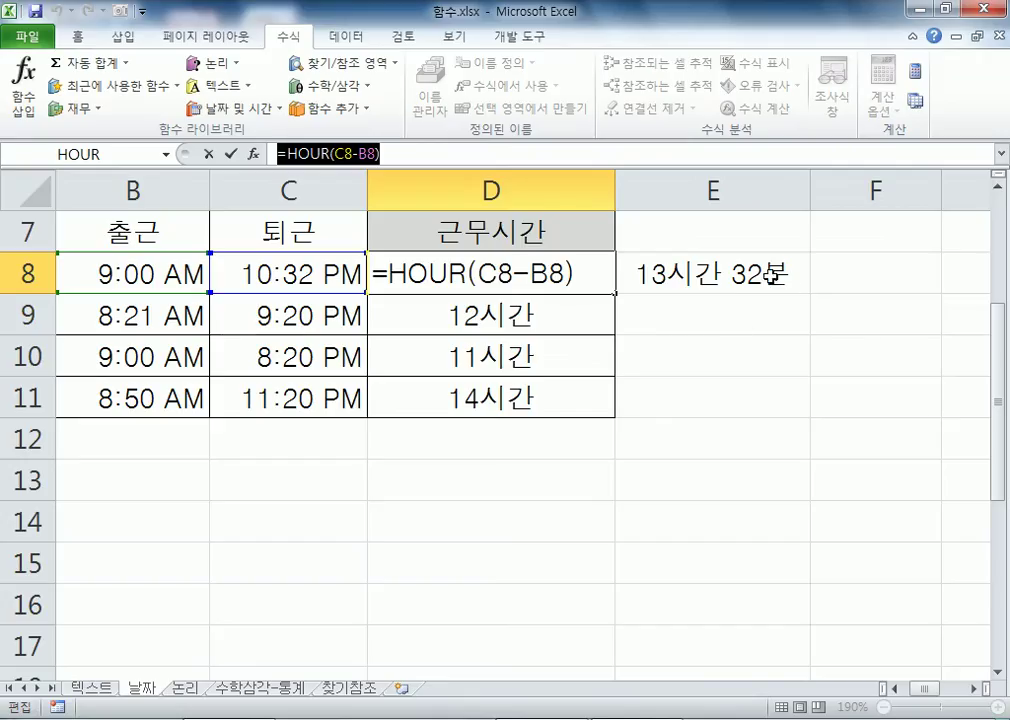
# Step: Switch to Notepad and add 32 after 13시간 on the sample result line
pyautogui.hotkey('alt', 'Tab')
pyautogui.click(140, 313)
pyautogui.write('32')
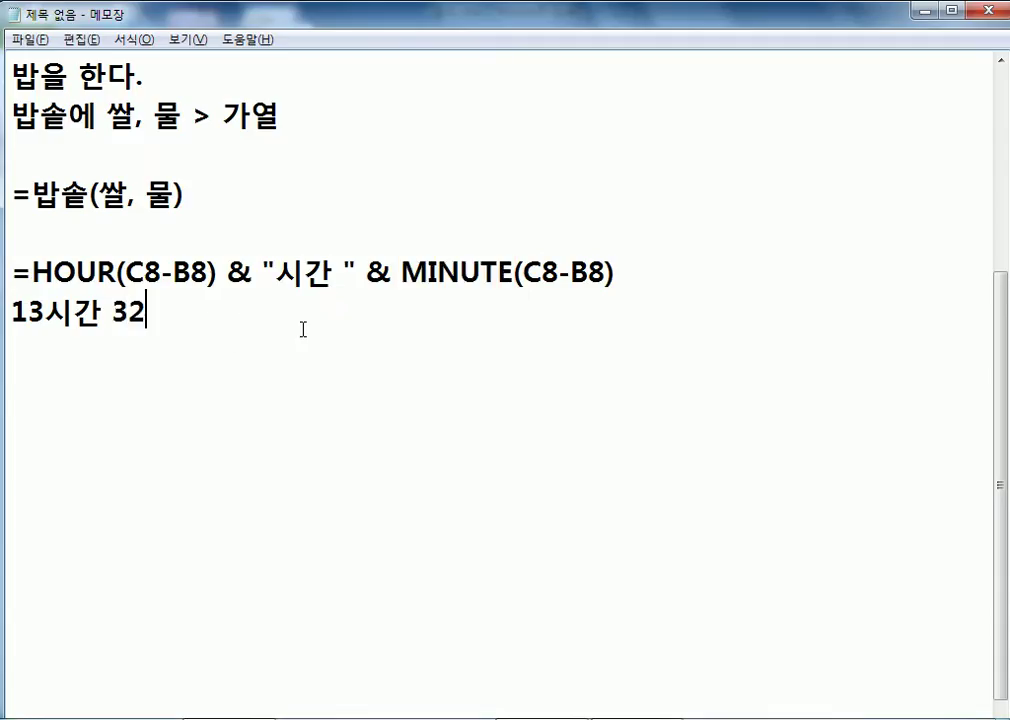
# Step: Append & "분" to the end of the HOUR and MINUTE formula and complete the sample result line with 분
pyautogui.click(690, 280)
pyautogui.write('& "')
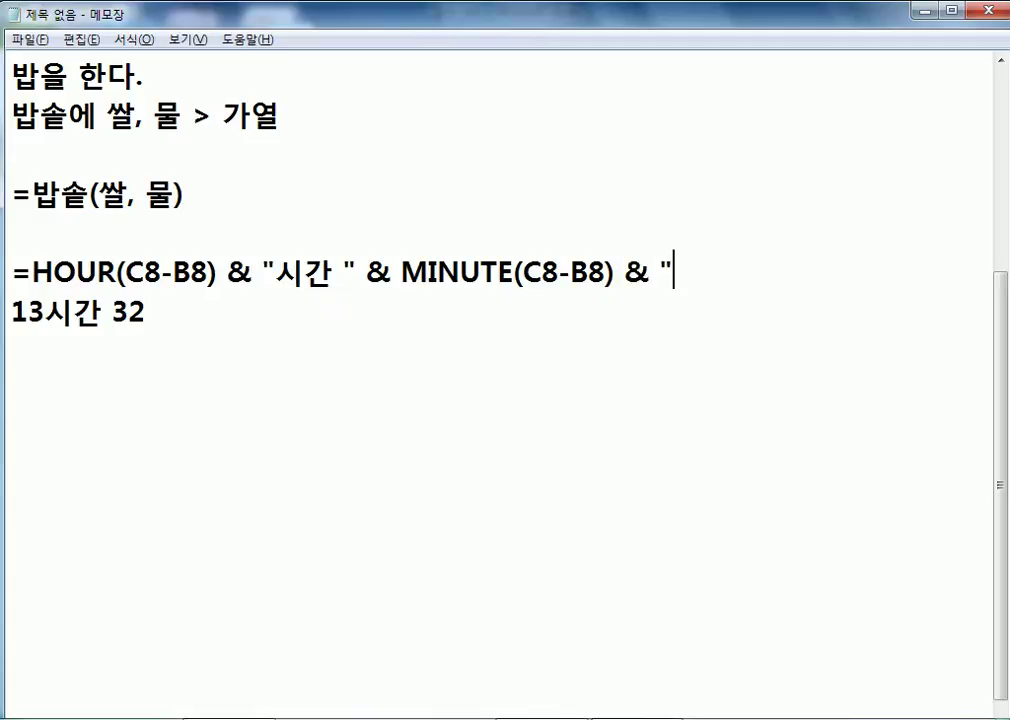
pyautogui.write('QN')
pyautogui.press('BackSpace')
pyautogui.press('BackSpace')
pyautogui.press('Hangul')
pyautogui.write('부ㄴ"')
pyautogui.write('분')
pyautogui.press('Return')
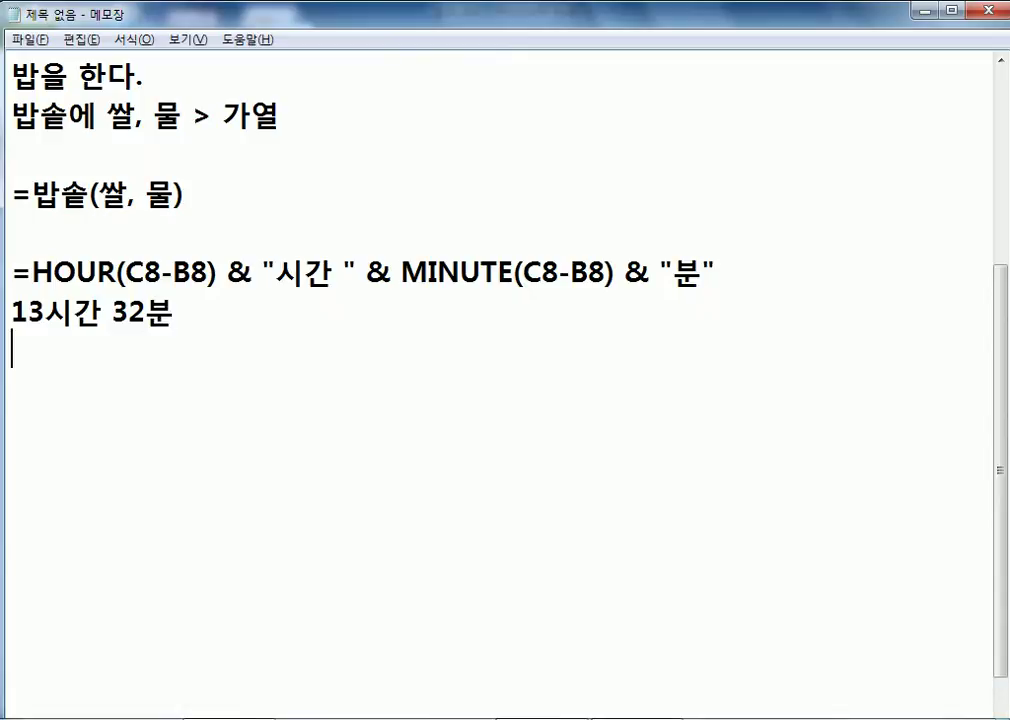
pyautogui.click(760, 266)
pyautogui.moveTo(816, 282); pyautogui.dragTo(4, 275)
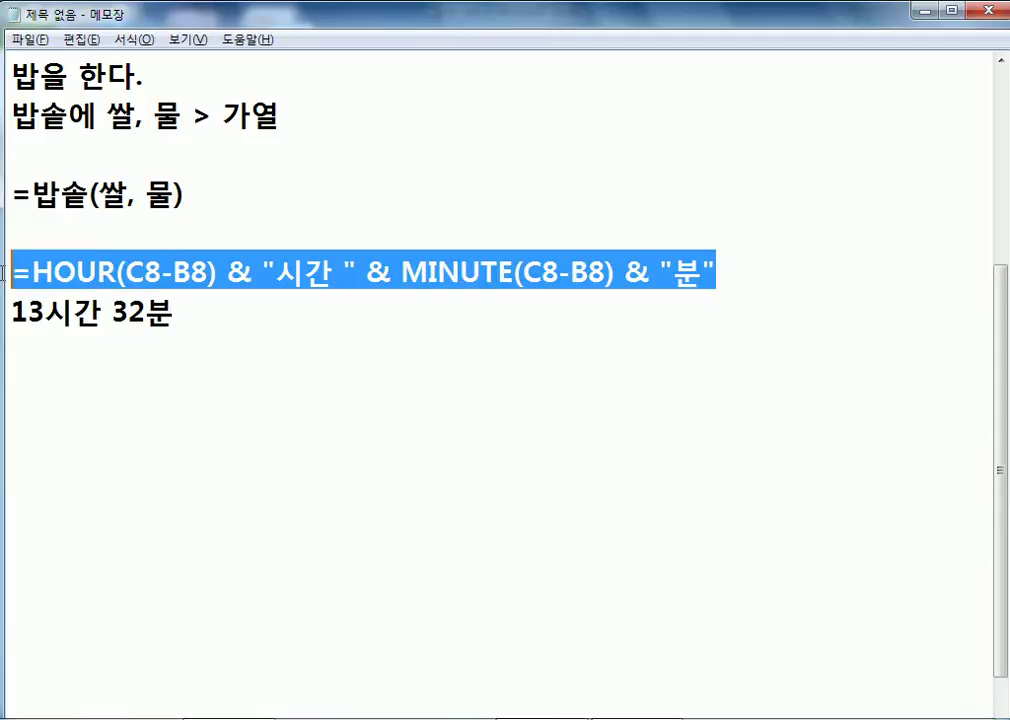
pyautogui.click(269, 401)
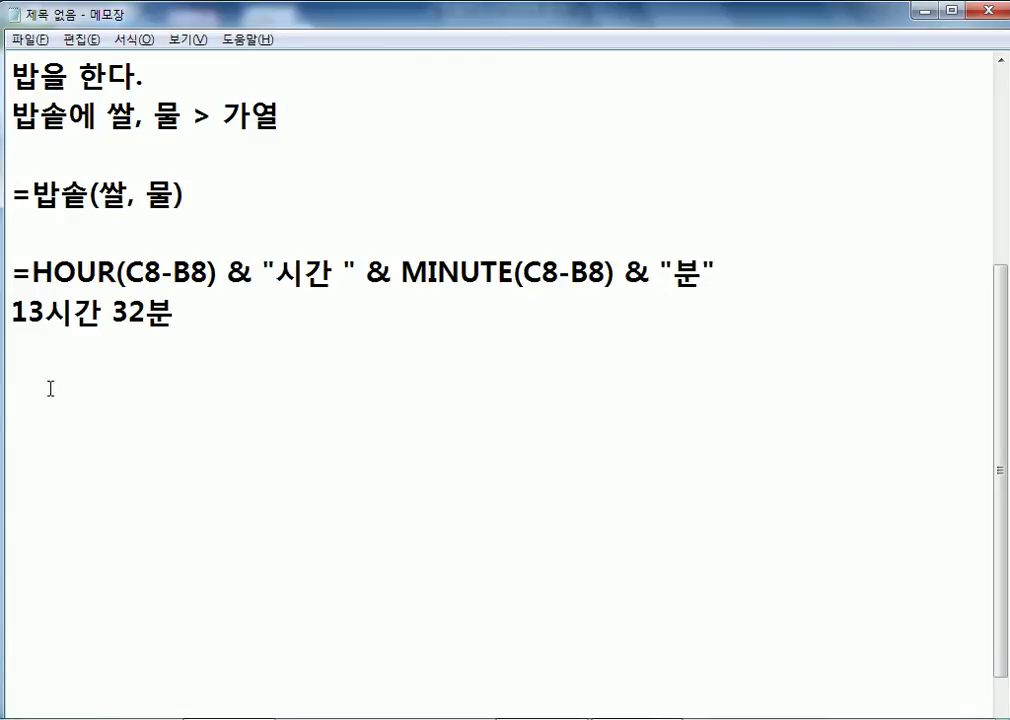
# Step: Switch to Excel and replace the formula in D8 with =C8-B8
pyautogui.hotkey('alt', 'Tab')
pyautogui.hotkey('ctrl', 'Return')
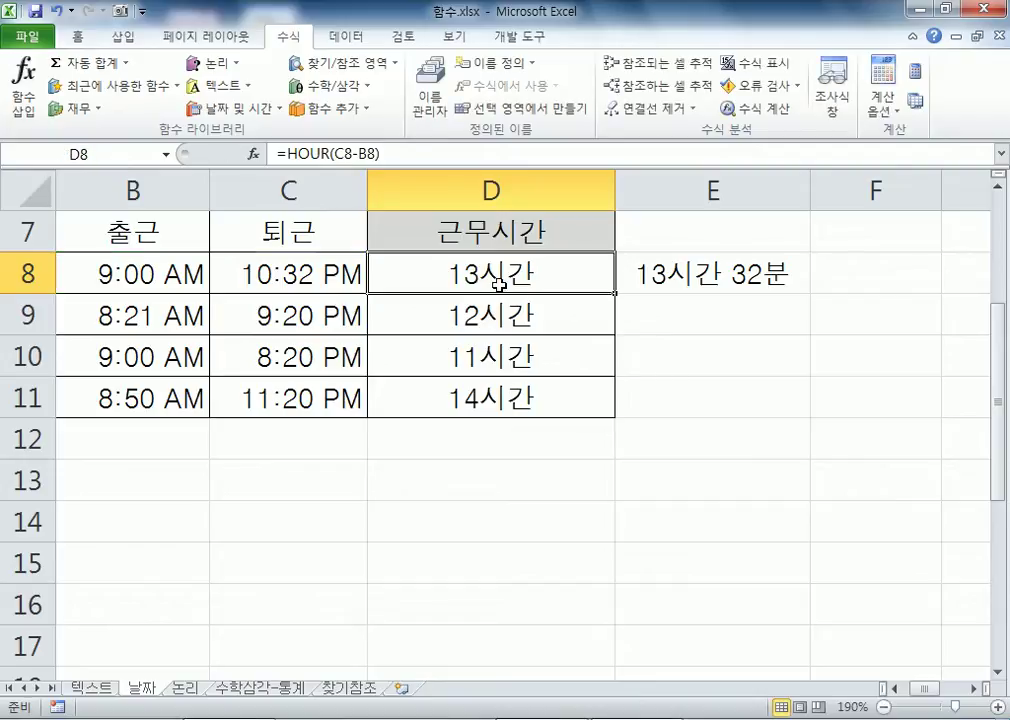
pyautogui.write('=')
pyautogui.click(285, 275)
pyautogui.write('-')
pyautogui.click(108, 270)
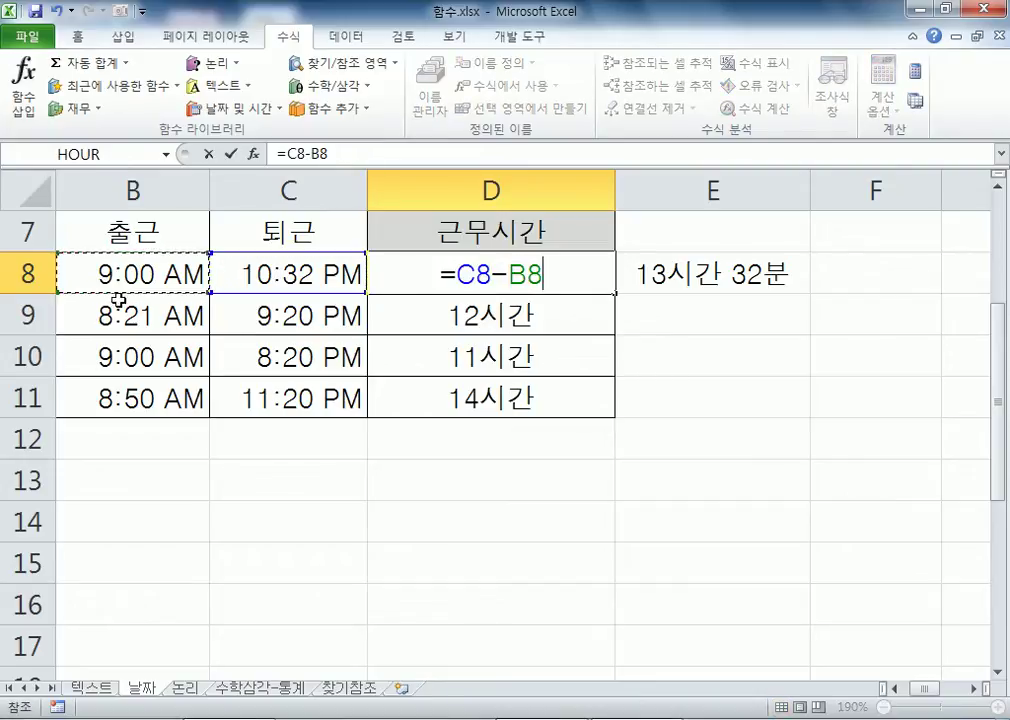
pyautogui.press('Return')
# Step: Format cell D8 with the 시간 number format of type 13:30
pyautogui.click(485, 280)
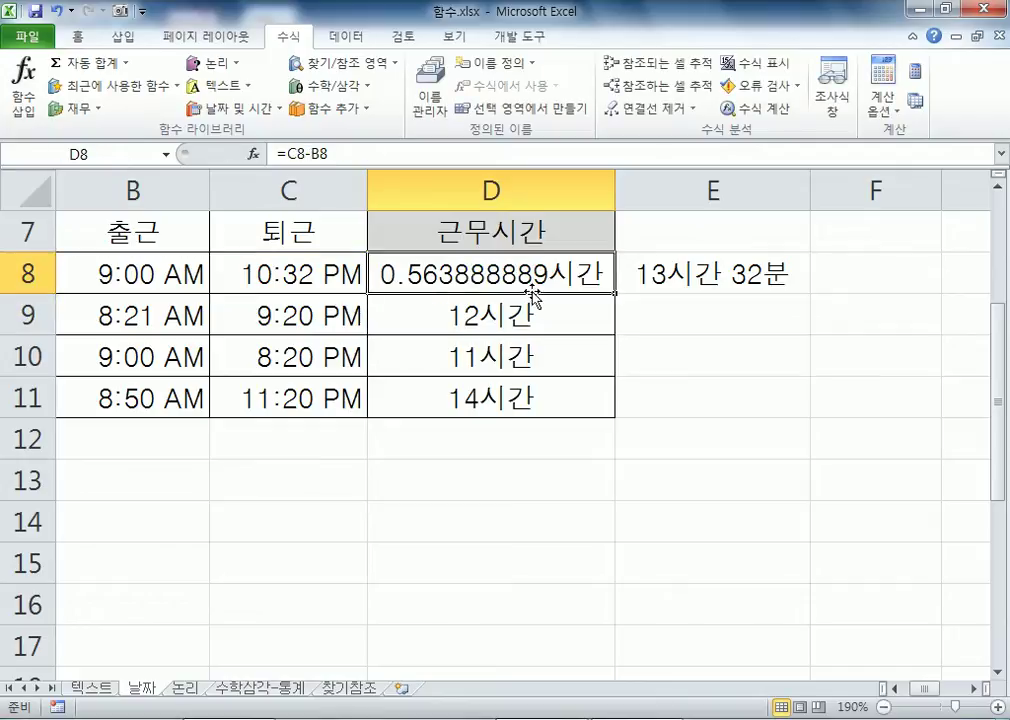
pyautogui.hotkey('ctrl', '1')
pyautogui.click(490, 148)
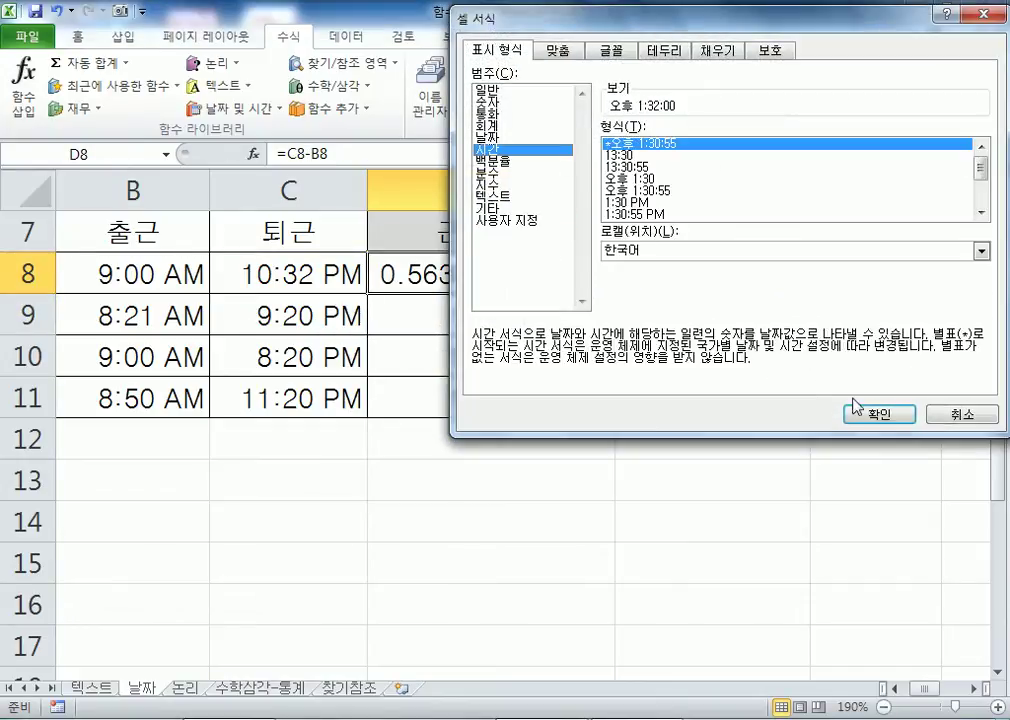
pyautogui.click(625, 155)
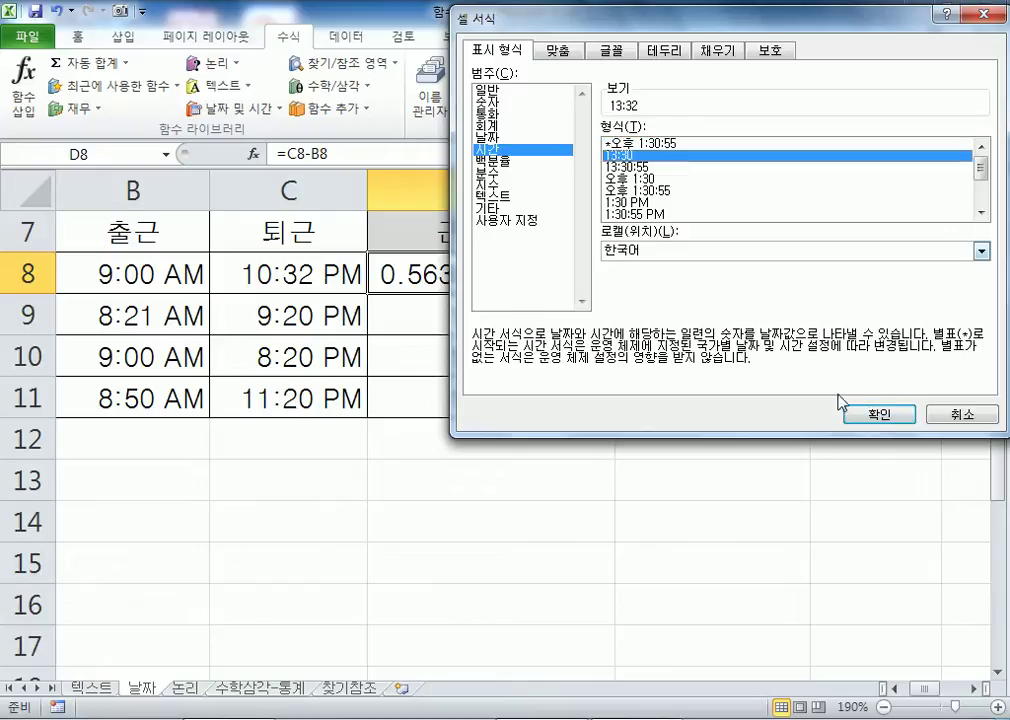
pyautogui.press('Return')
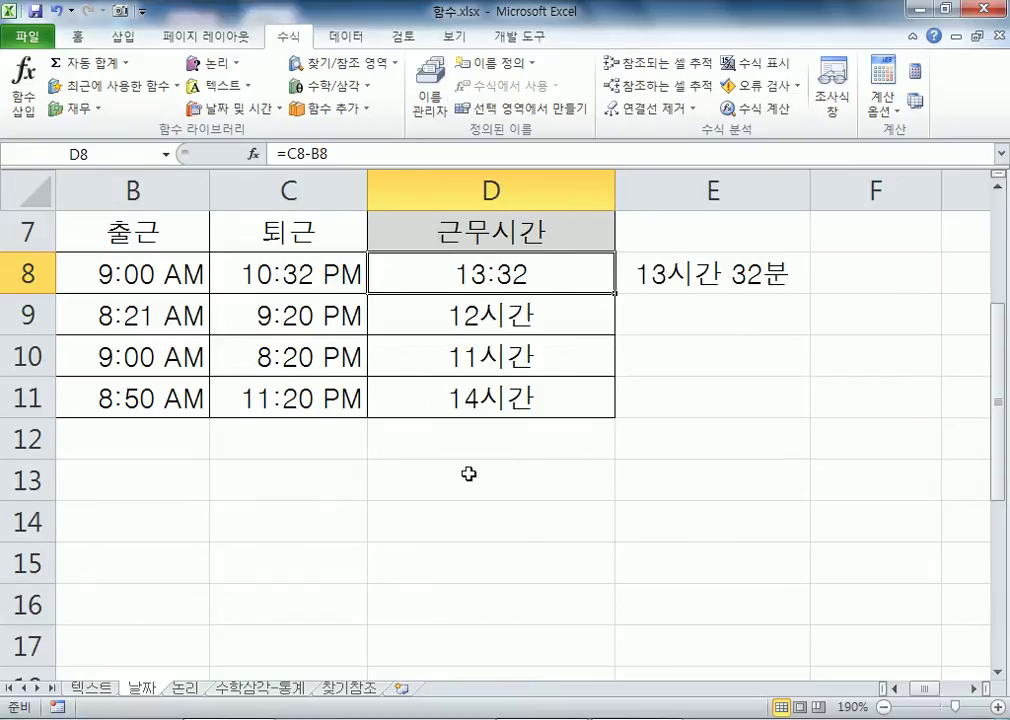
# Step: Copy the h:mm part of D8's custom format code without saving format changes, and paste it into Notepad below the sample result
pyautogui.hotkey('ctrl', '1')
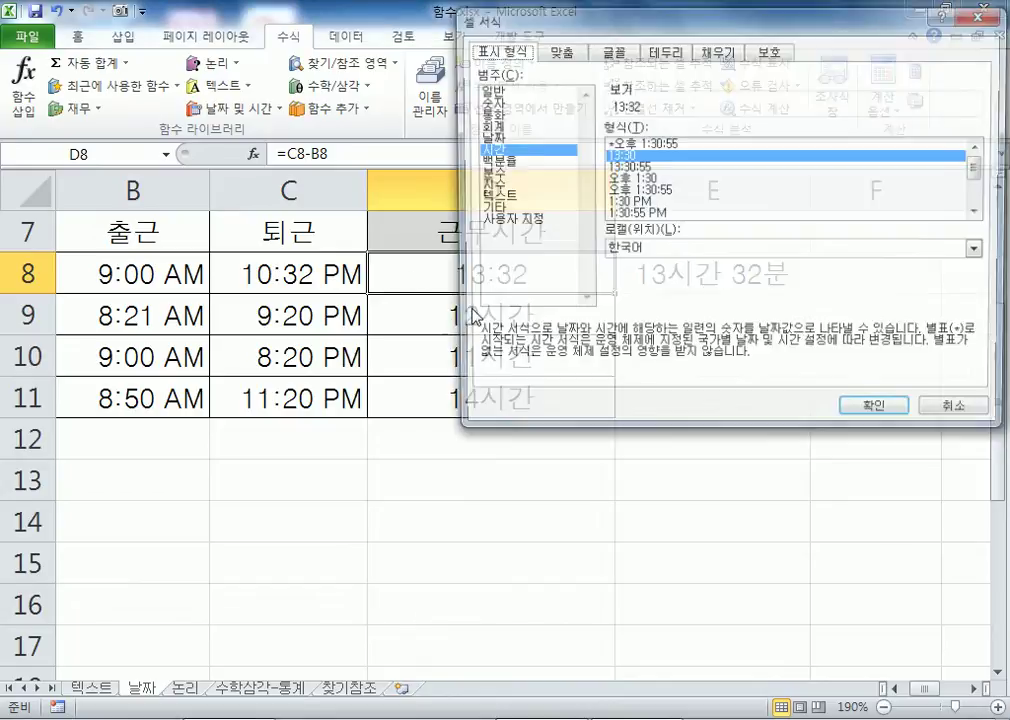
pyautogui.click(507, 220)
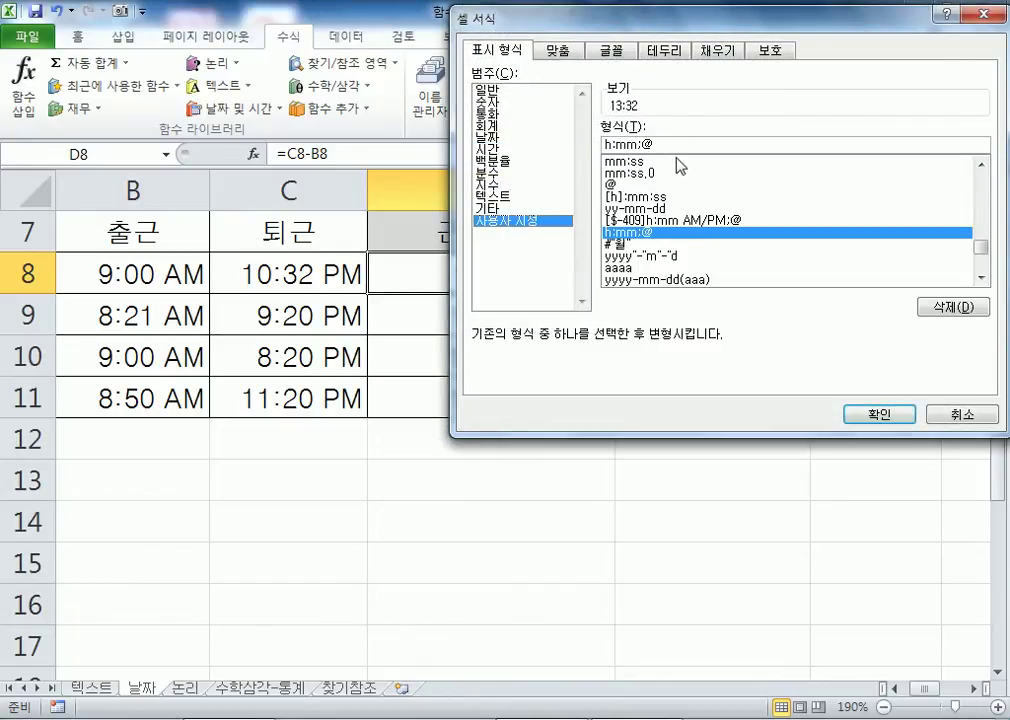
pyautogui.moveTo(687, 145); pyautogui.dragTo(552, 148)
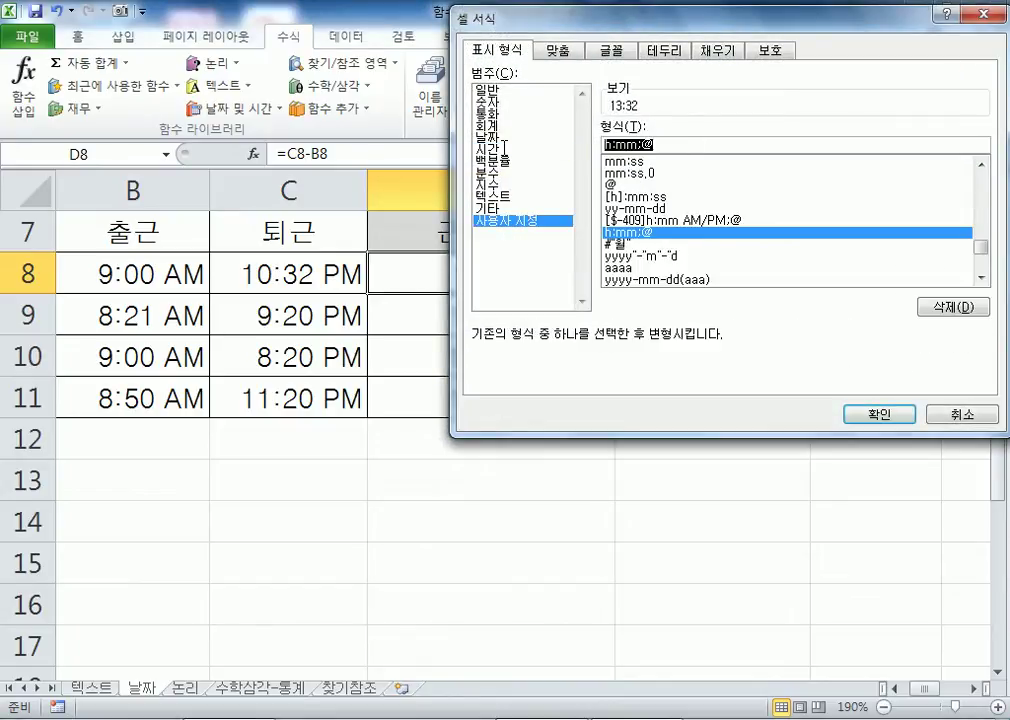
pyautogui.click(642, 147)
pyautogui.press('Delete')
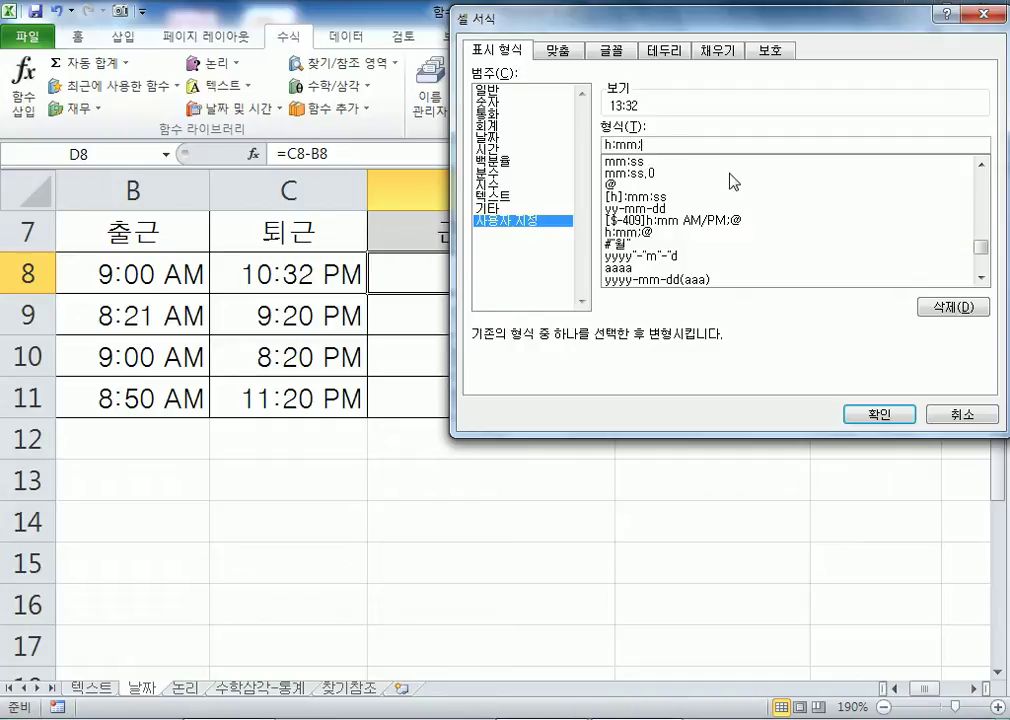
pyautogui.press('BackSpace')
pyautogui.moveTo(647, 145); pyautogui.dragTo(553, 172)
pyautogui.hotkey('ctrl', 'c')
pyautogui.hotkey('alt', 'Tab')
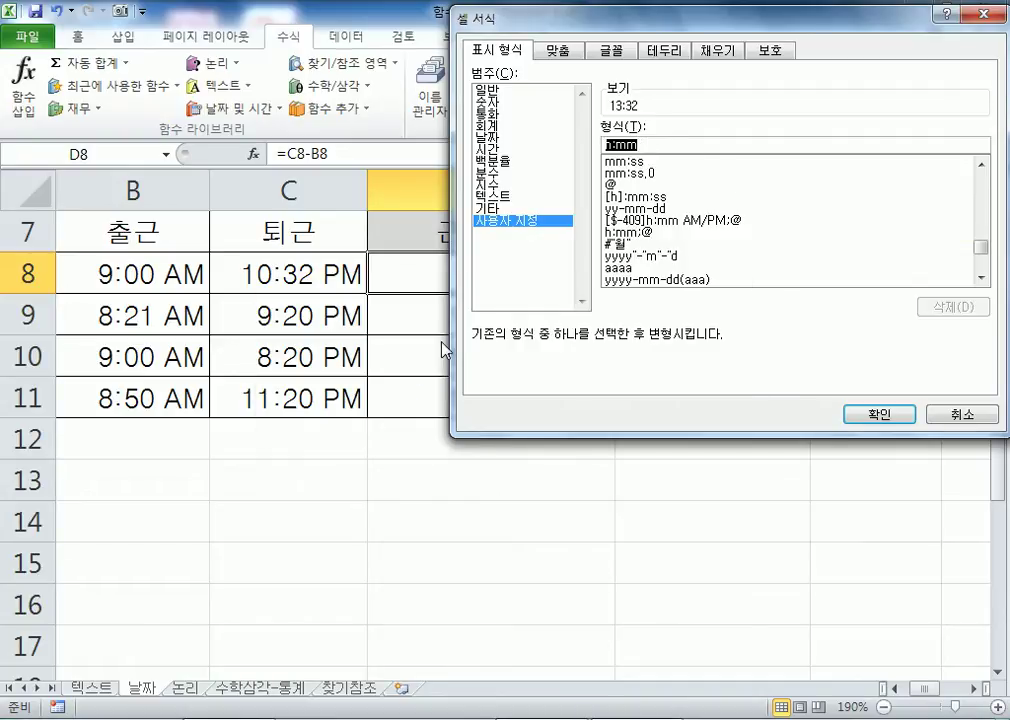
pyautogui.press('Escape')
pyautogui.hotkey('alt', 'Tab')
pyautogui.hotkey('ctrl', 'v')
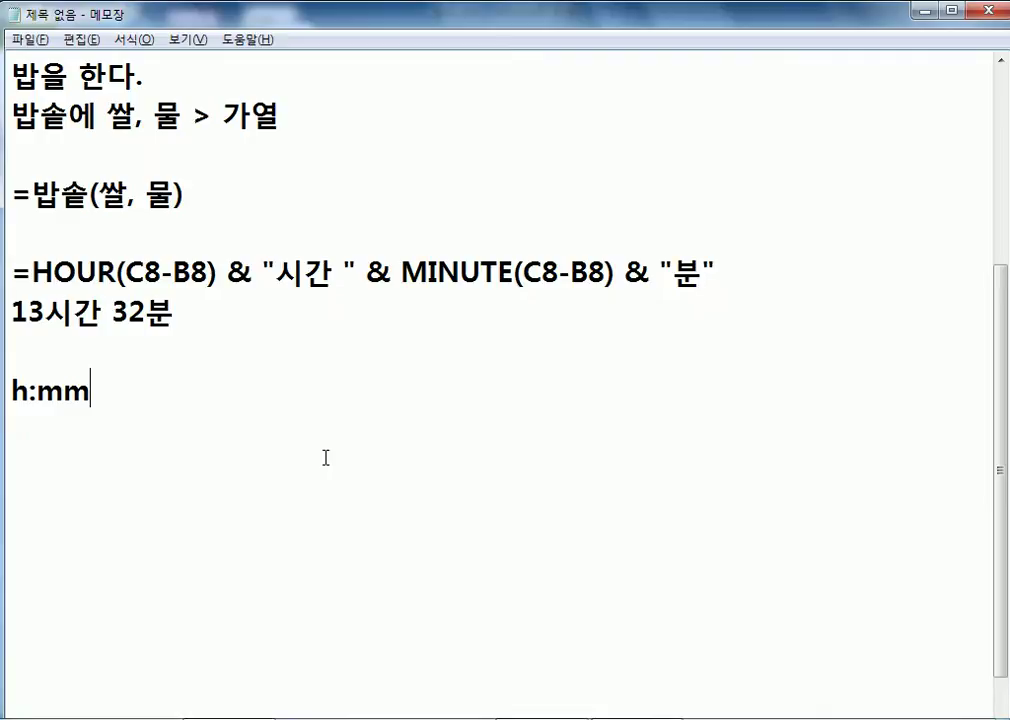
# Step: Change the pasted format code to hh:mm by adding a second lowercase h
pyautogui.click(14, 390)
pyautogui.write('ㅗ')
pyautogui.press('BackSpace')
pyautogui.write('H')
pyautogui.press('BackSpace')
pyautogui.write('h')
# Step: Examine the hh, colon and mm parts of the format code one after another
pyautogui.press('Right')
pyautogui.hotkey('shift', 'Left')
pyautogui.hotkey('shift', 'Left')
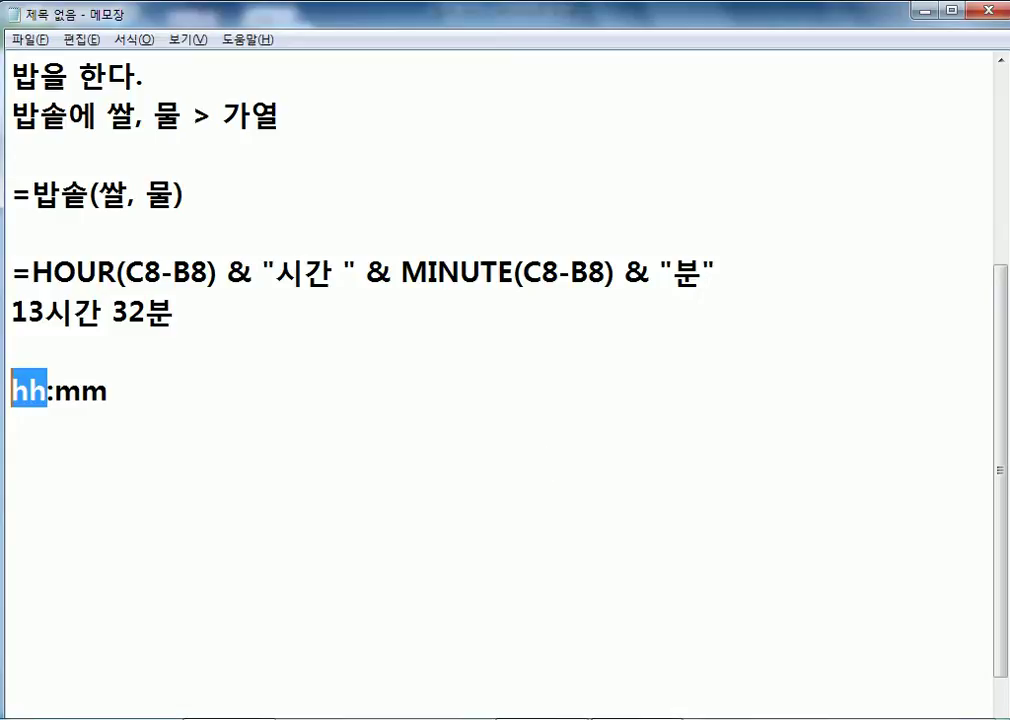
pyautogui.press('Right')
pyautogui.press('Right')
pyautogui.hotkey('shift', 'Right')
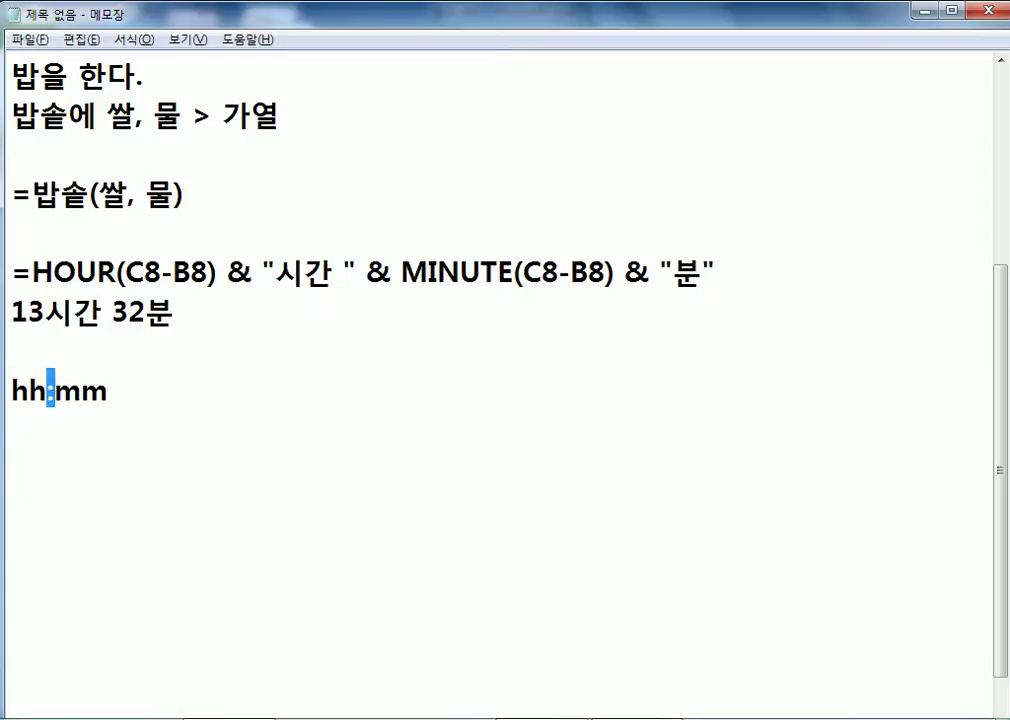
pyautogui.press('Right')
pyautogui.press('Left')
pyautogui.hotkey('shift', 'Right')
pyautogui.hotkey('shift', 'Right')
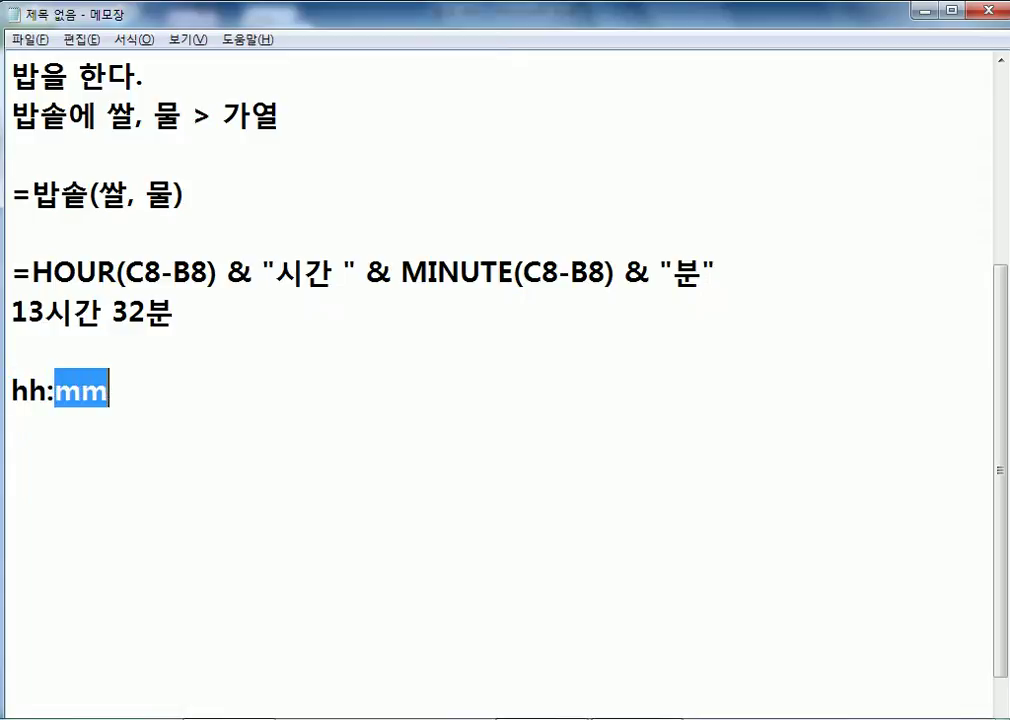
# Step: Write > 13:32 after the hh:mm format code as its example result
pyautogui.press('Right')
pyautogui.write('> 13:')
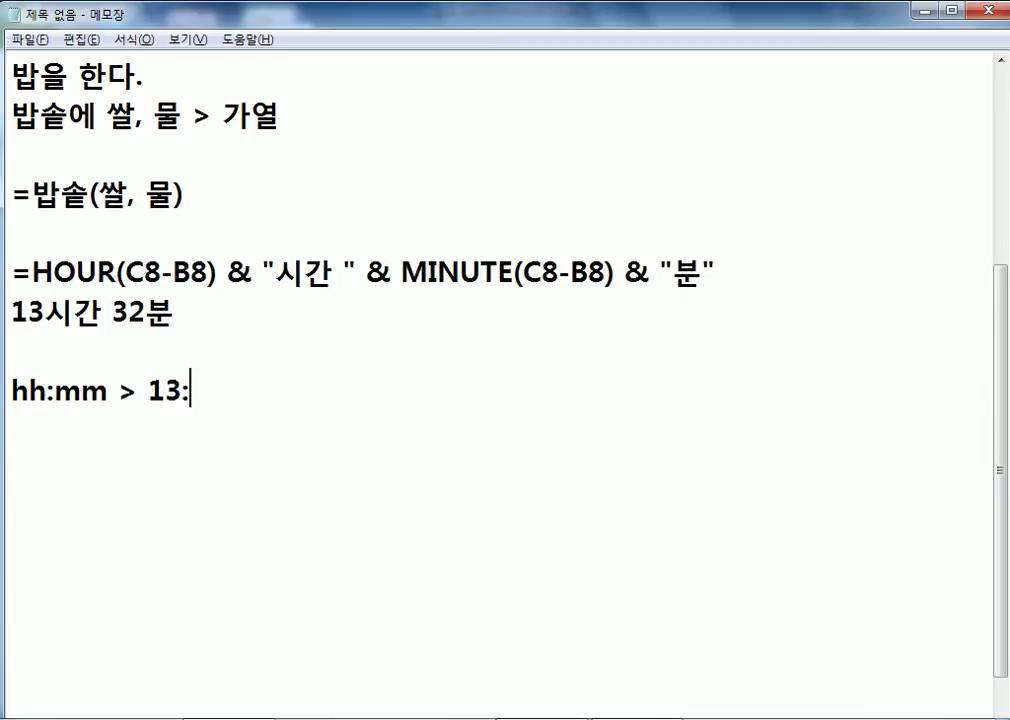
pyautogui.write('32')
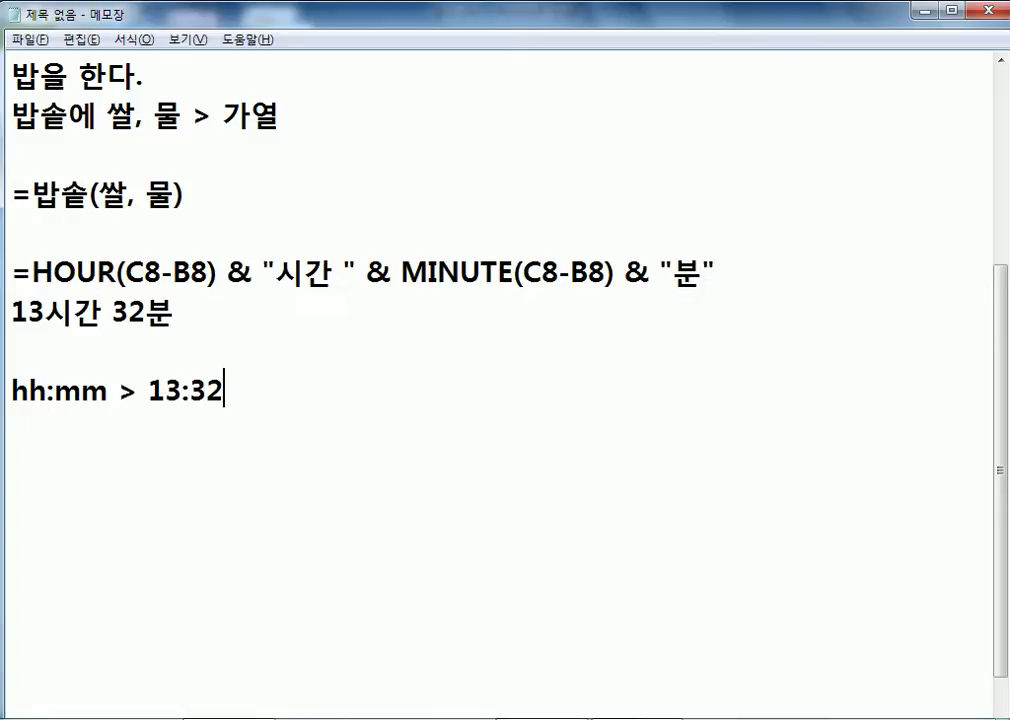
# Step: Write the format code hh시간 mm분 on the line below hh:mm > 13:32
pyautogui.press('Return')
pyautogui.write('hh시간 ')
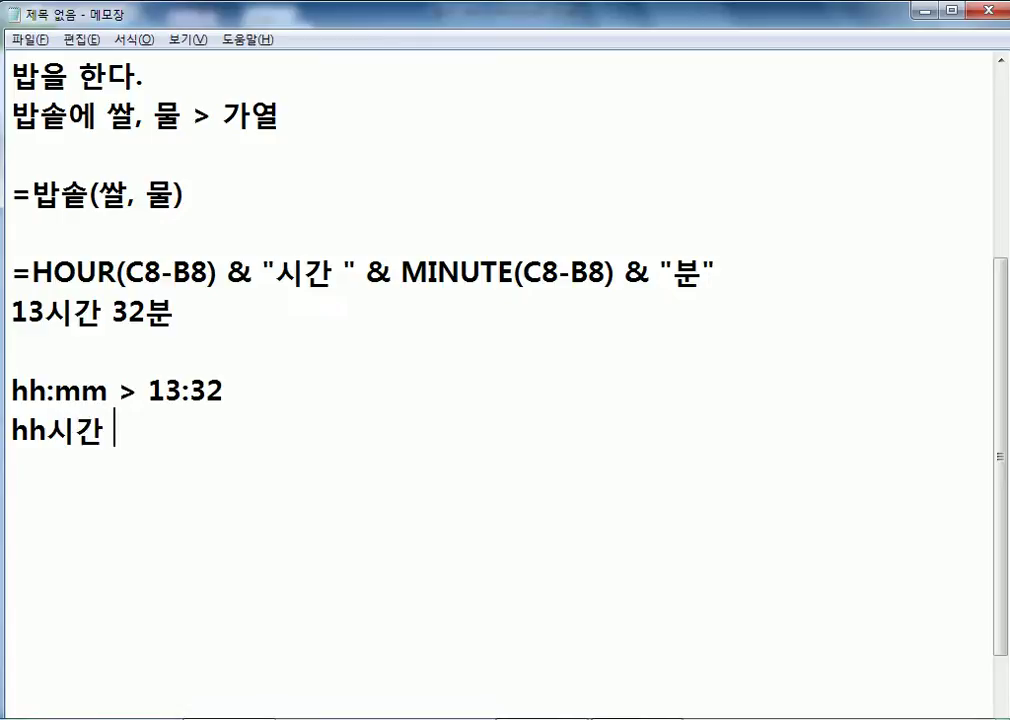
pyautogui.write('mm분')
pyautogui.press('Return')
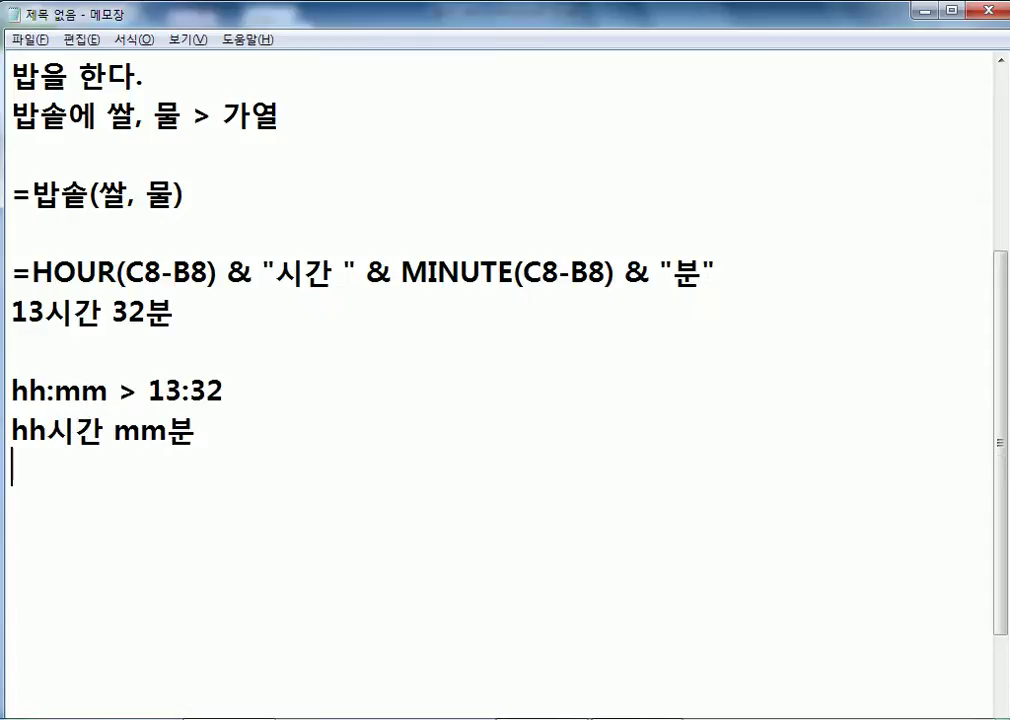
# Step: Compare the HOUR and MINUTE formula with the hh시간 mm분 code, and check the C8-B8 expression of D8 in Excel
pyautogui.moveTo(205, 430); pyautogui.dragTo(10, 430)
pyautogui.moveTo(10, 272); pyautogui.dragTo(685, 290)
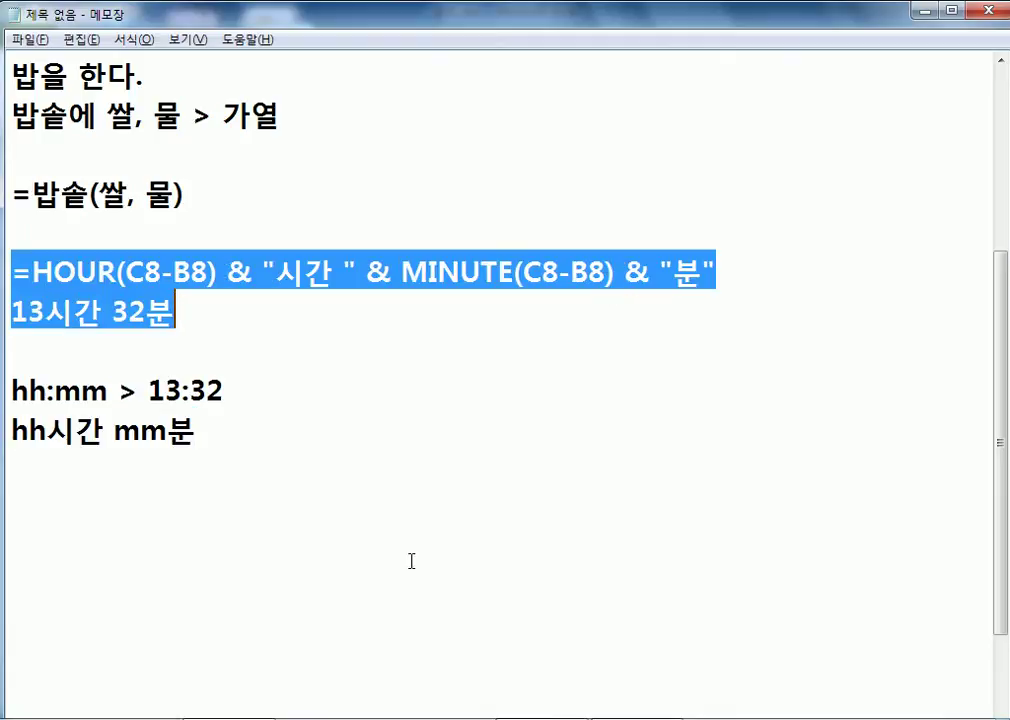
pyautogui.moveTo(196, 430); pyautogui.dragTo(5, 430)
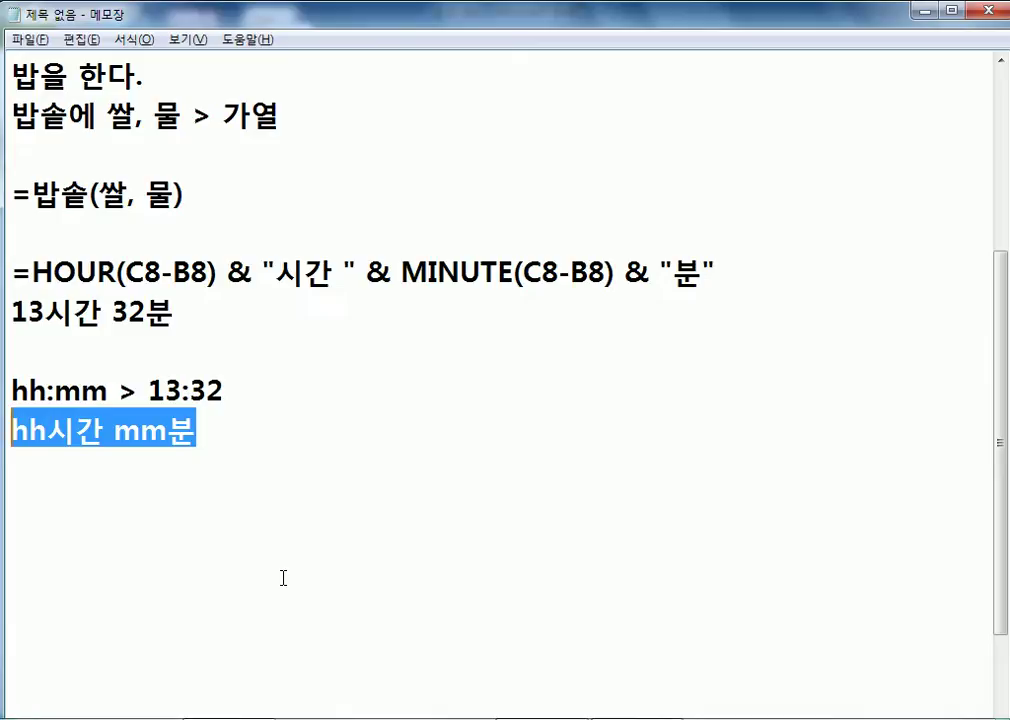
pyautogui.click(232, 424)
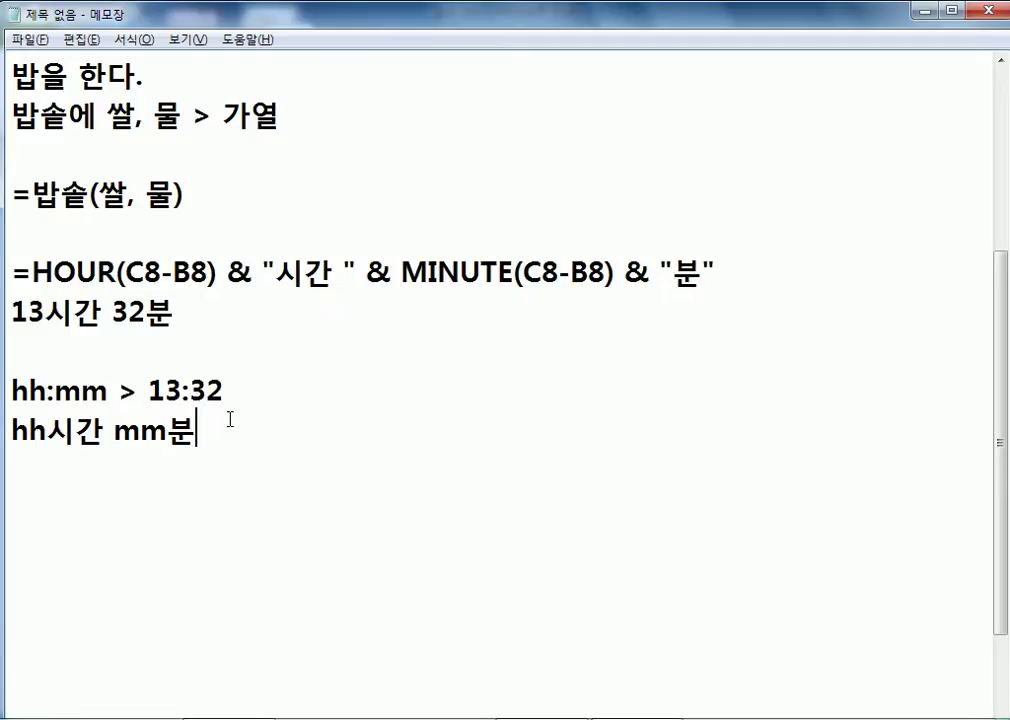
pyautogui.hotkey('alt', 'Tab')
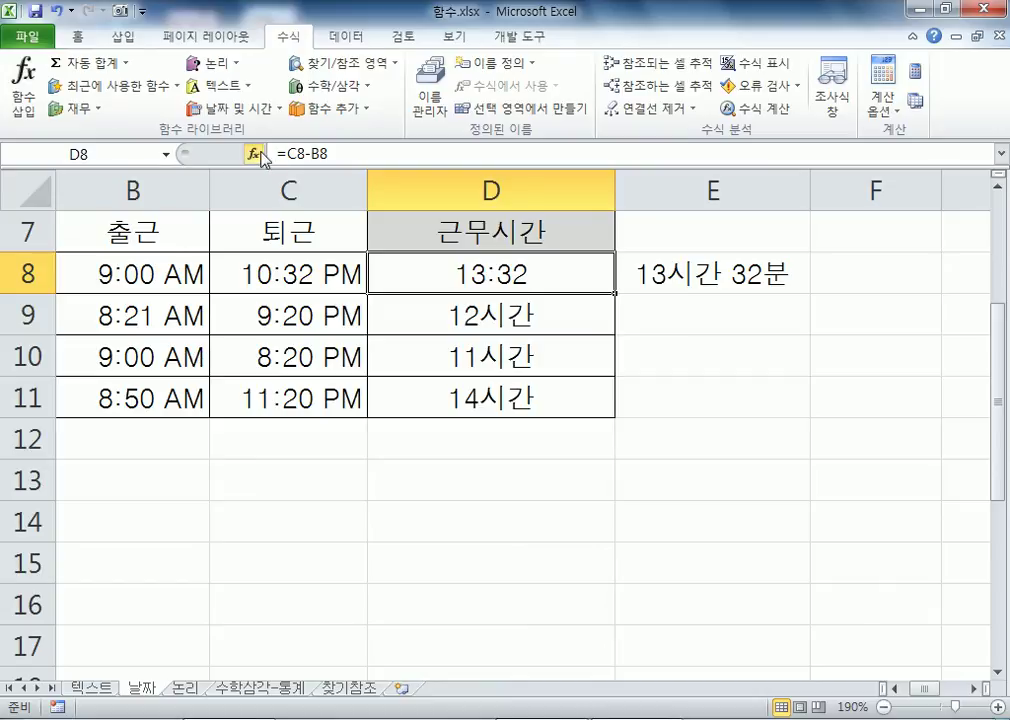
pyautogui.moveTo(365, 153); pyautogui.dragTo(286, 148)
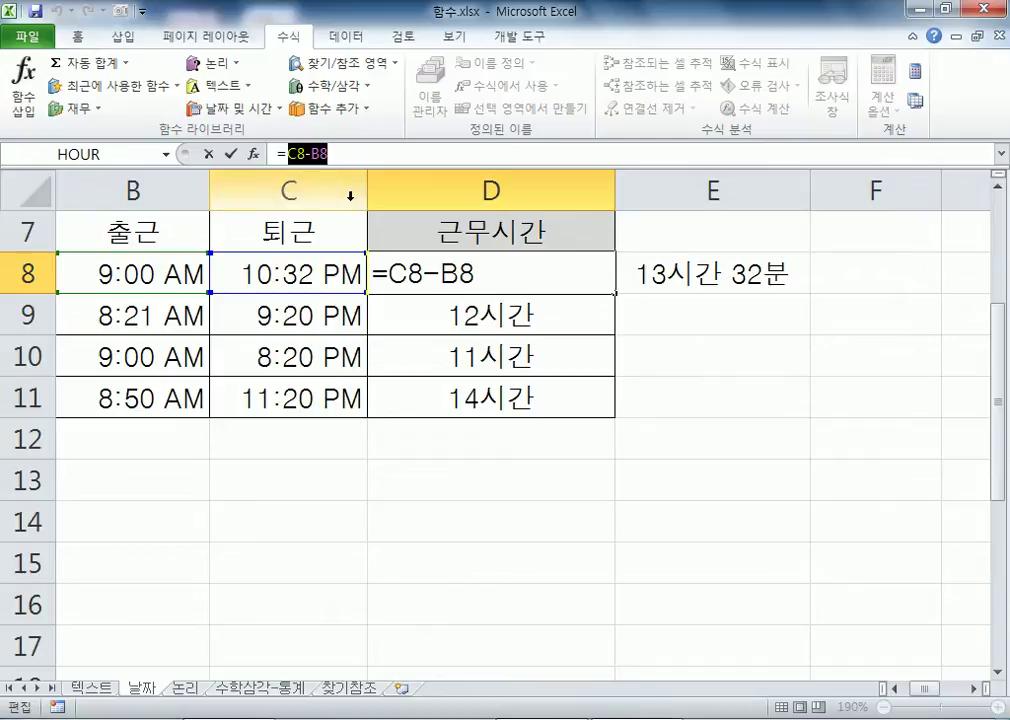
# Step: Switch to Notepad and write =C8-B8 를 입력하고 above the hh시간 mm분 line, separated by a blank line from the example before
pyautogui.hotkey('alt', 'Tab')
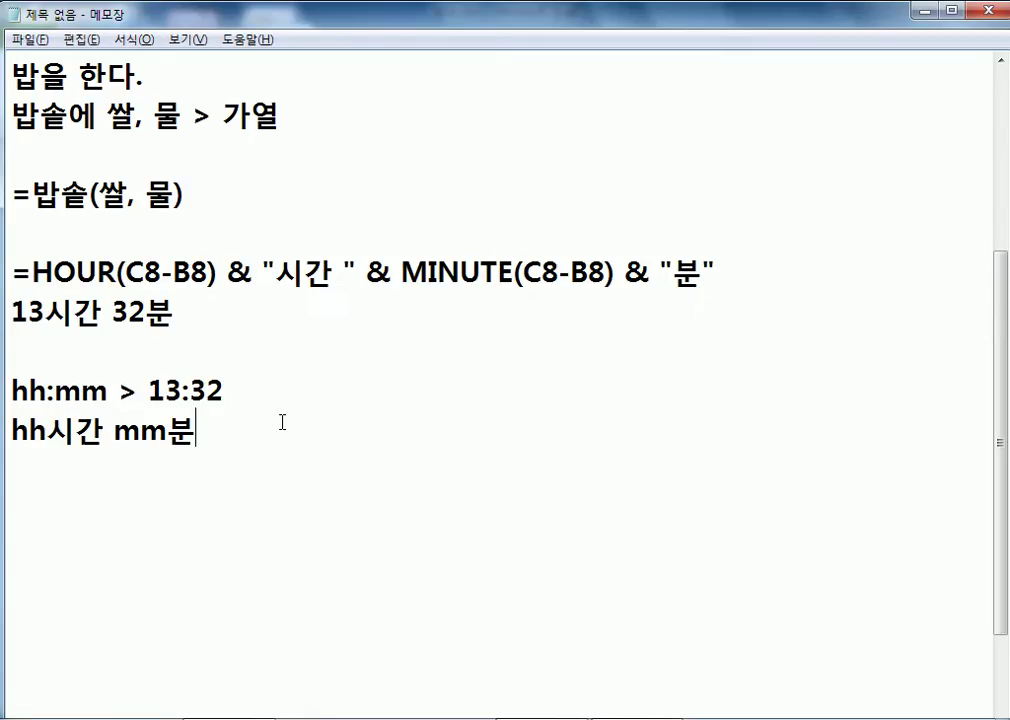
pyautogui.press('Return')
pyautogui.press('Return')
pyautogui.write('=C8')
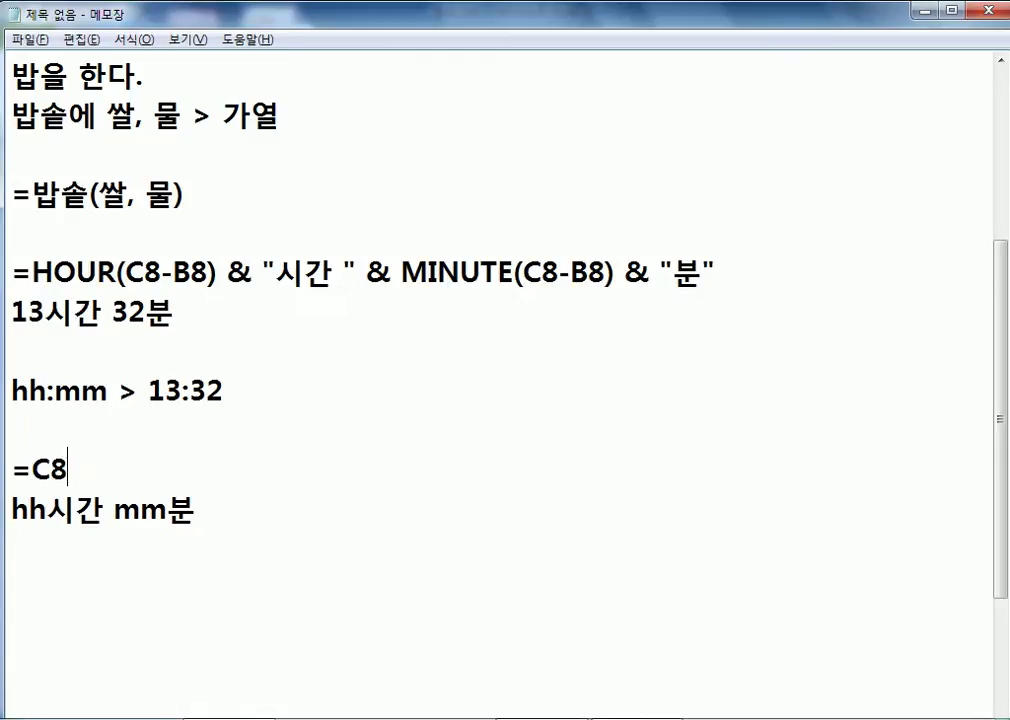
pyautogui.write('-B8')
pyautogui.scroll(-2, 290, 415)
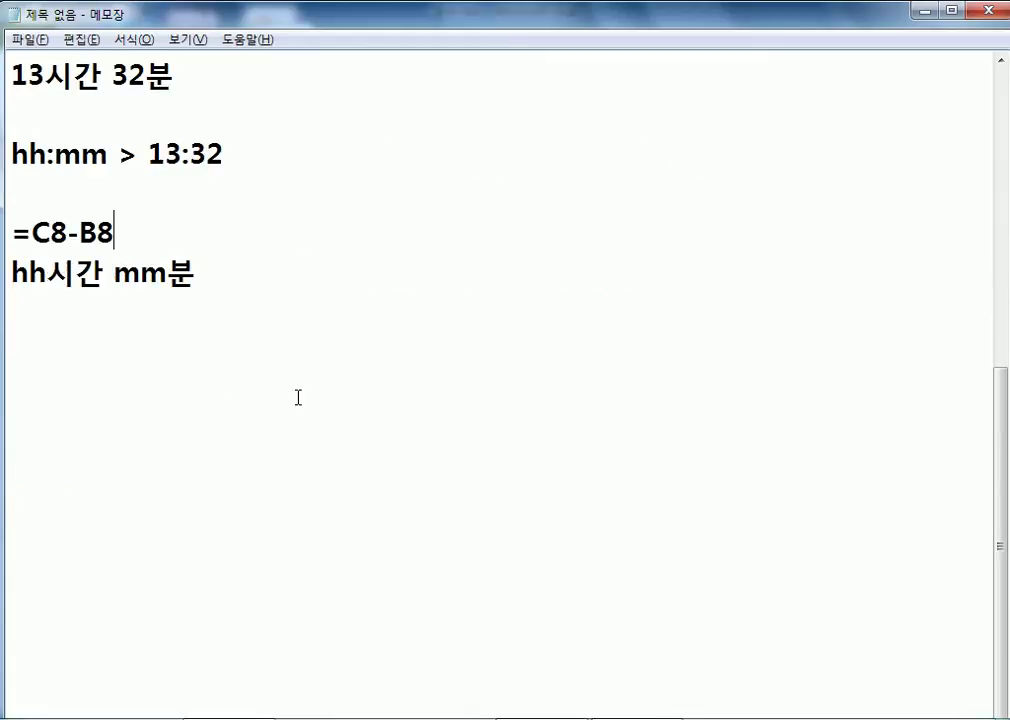
pyautogui.write('를 ㅇ입력하고')
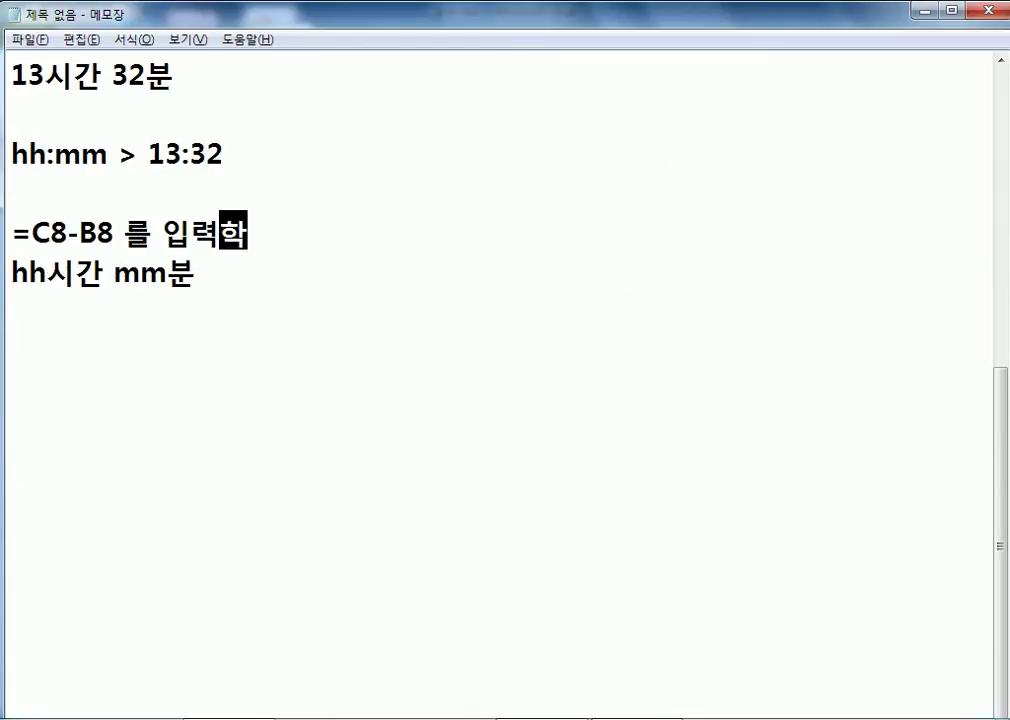
# Step: Put 셀 서식에서 in front of hh시간 mm분 on the same line
pyautogui.press('Return')
pyautogui.write('셀 서식엣')
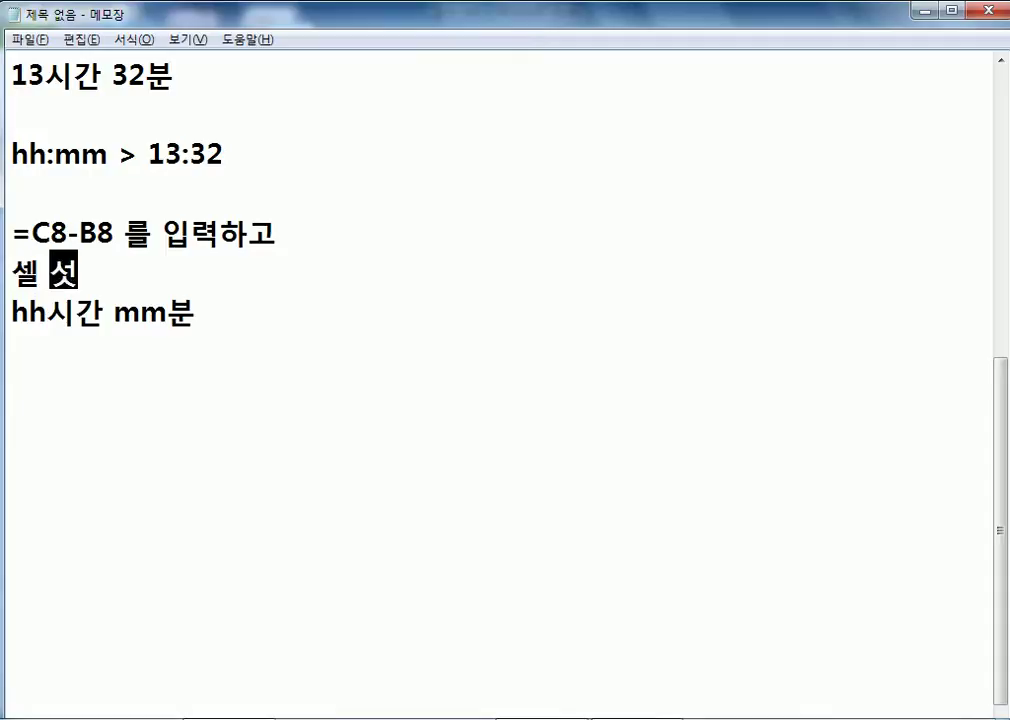
pyautogui.write('서')
pyautogui.press('Delete')
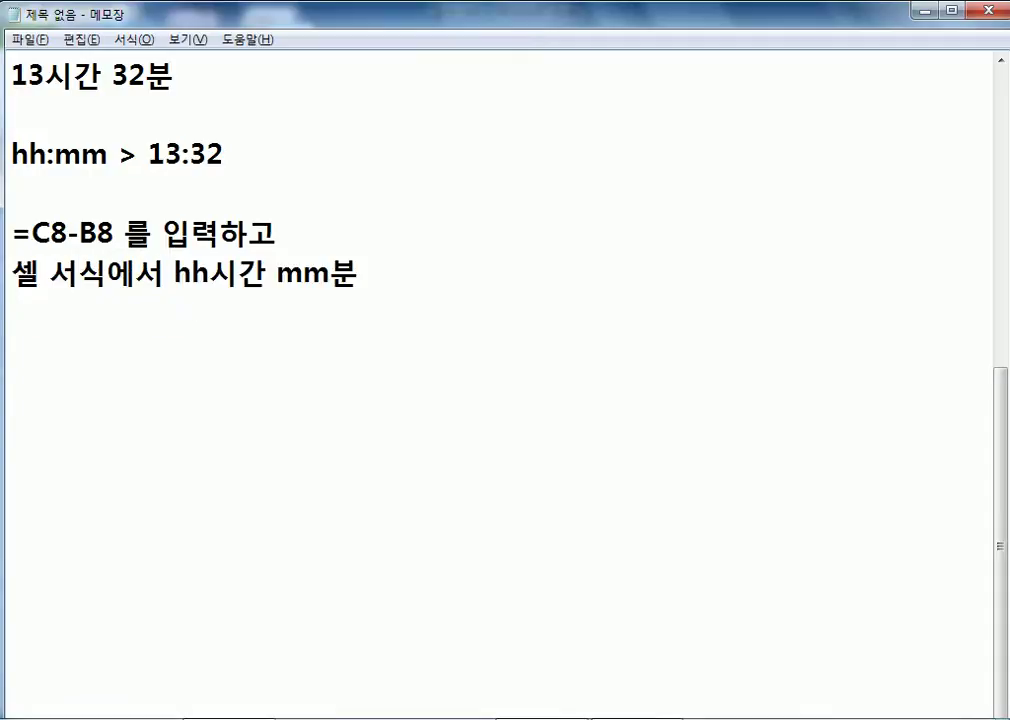
# Step: Compare the hh and mm codes of hh시간 mm분 with the HOUR and MINUTE parts of the formula in the notes
pyautogui.hotkey('shift', 'End')
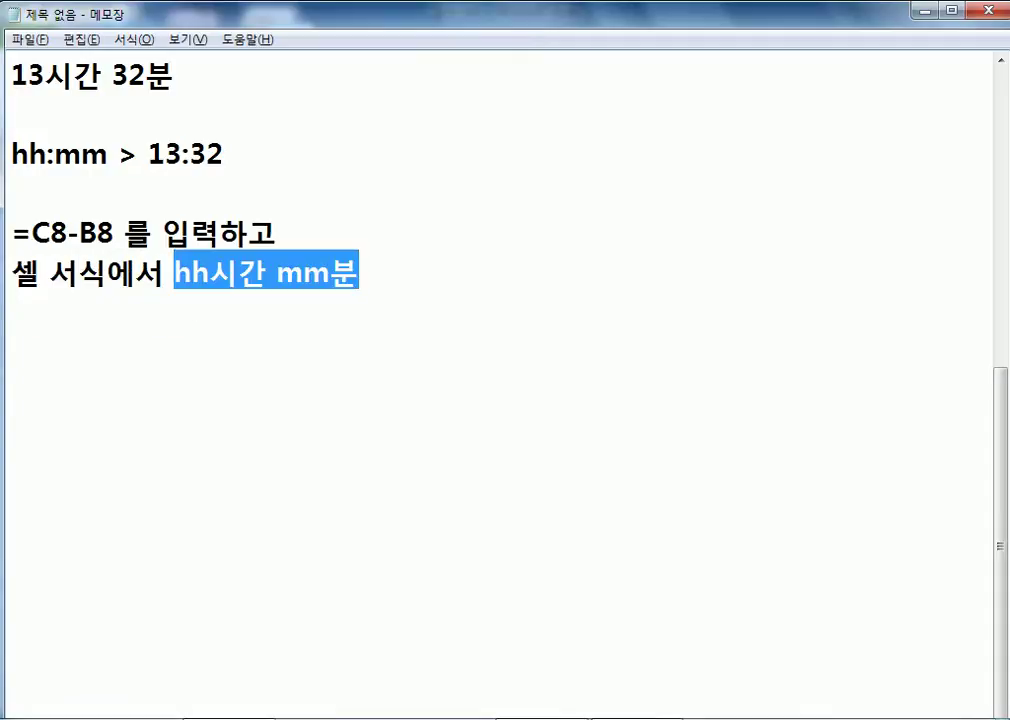
pyautogui.press('Down')
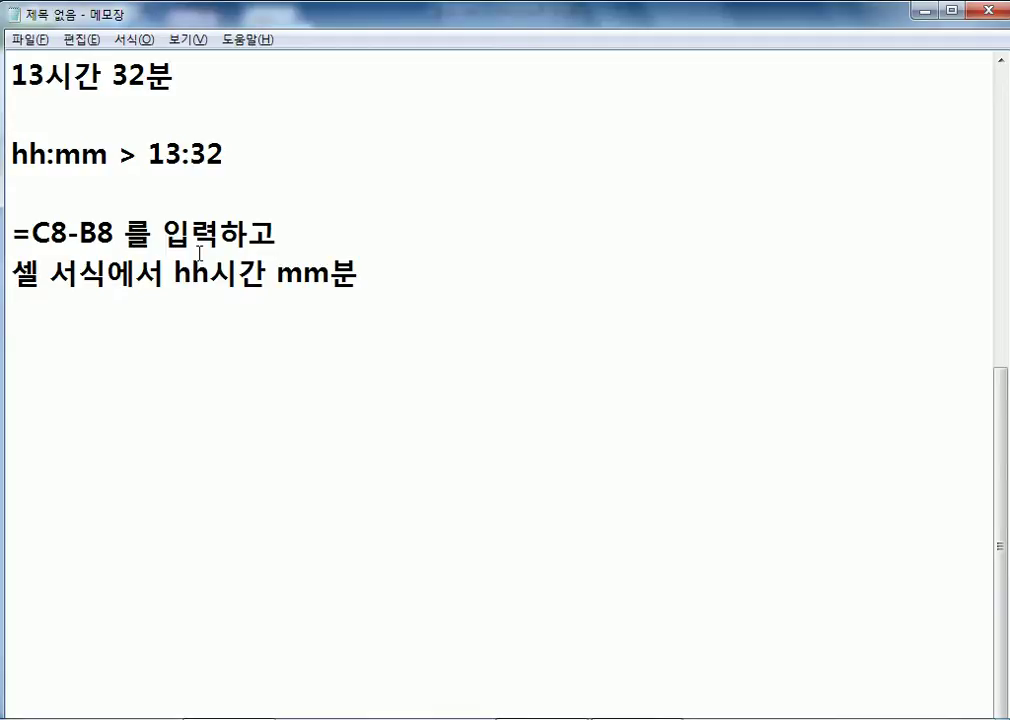
pyautogui.scroll(1, 199, 253)
pyautogui.moveTo(174, 392); pyautogui.dragTo(209, 392)
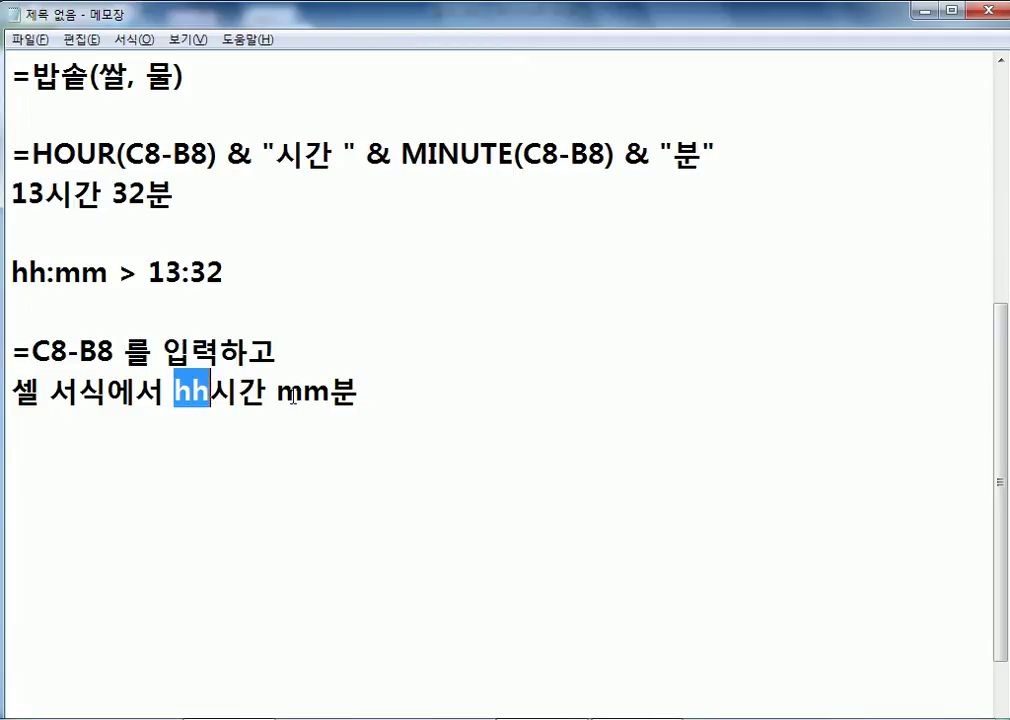
pyautogui.moveTo(277, 392); pyautogui.dragTo(330, 392)
pyautogui.moveTo(118, 153); pyautogui.dragTo(10, 153)
pyautogui.moveTo(481, 153); pyautogui.dragTo(401, 153)
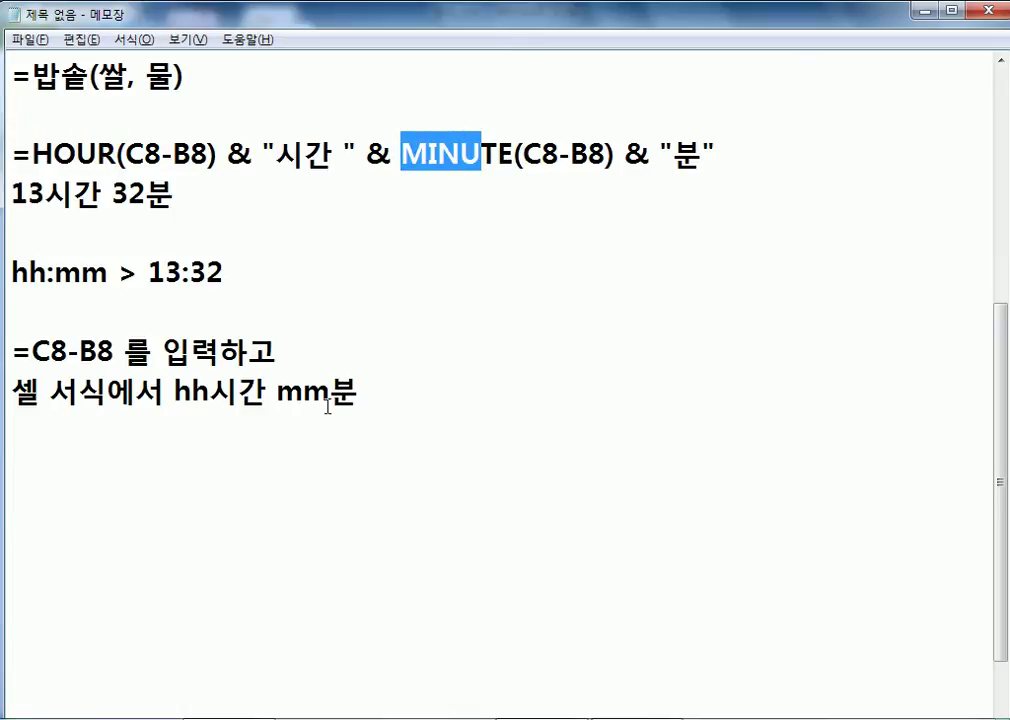
pyautogui.click(374, 430)
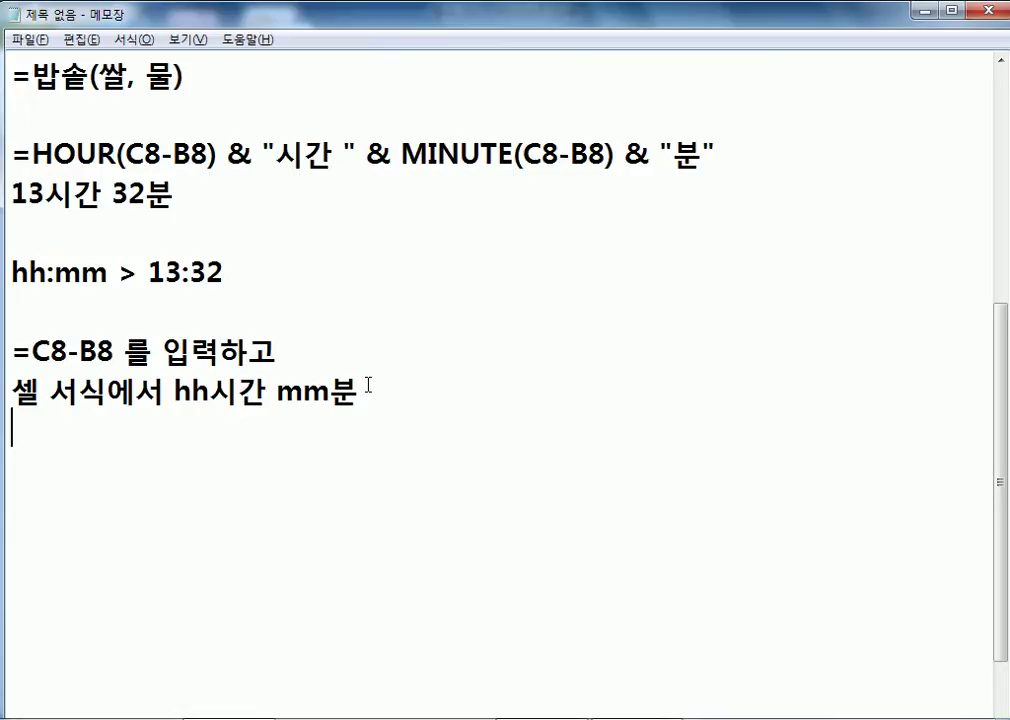
pyautogui.moveTo(228, 155); pyautogui.dragTo(33, 153)
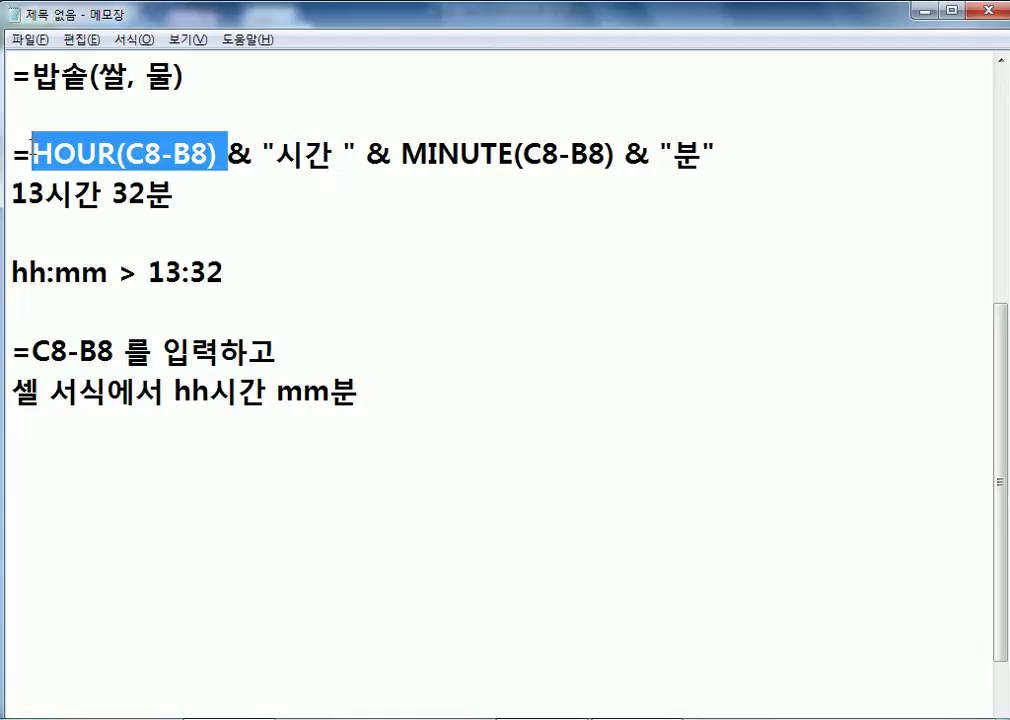
pyautogui.moveTo(401, 153); pyautogui.dragTo(616, 155)
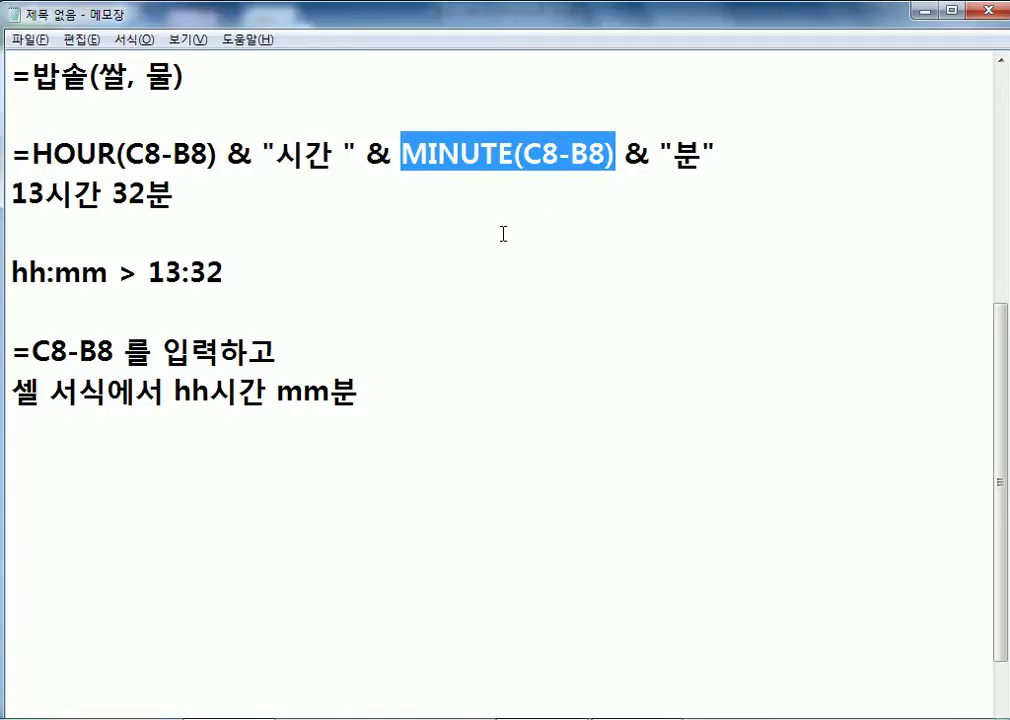
pyautogui.click(802, 155)
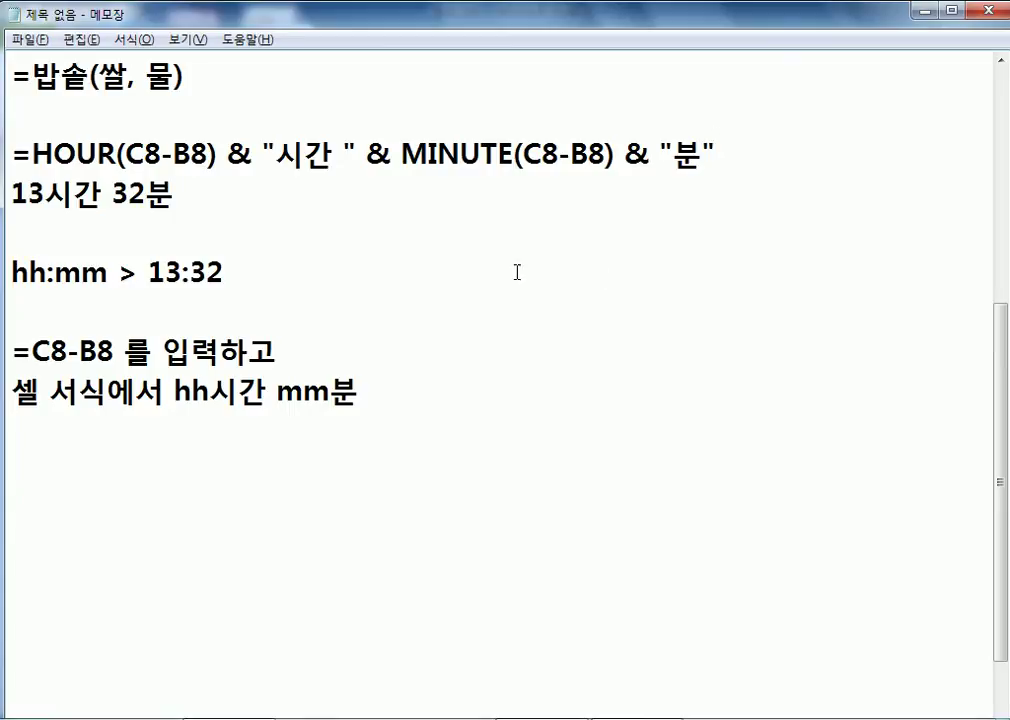
pyautogui.moveTo(277, 153); pyautogui.dragTo(3, 143)
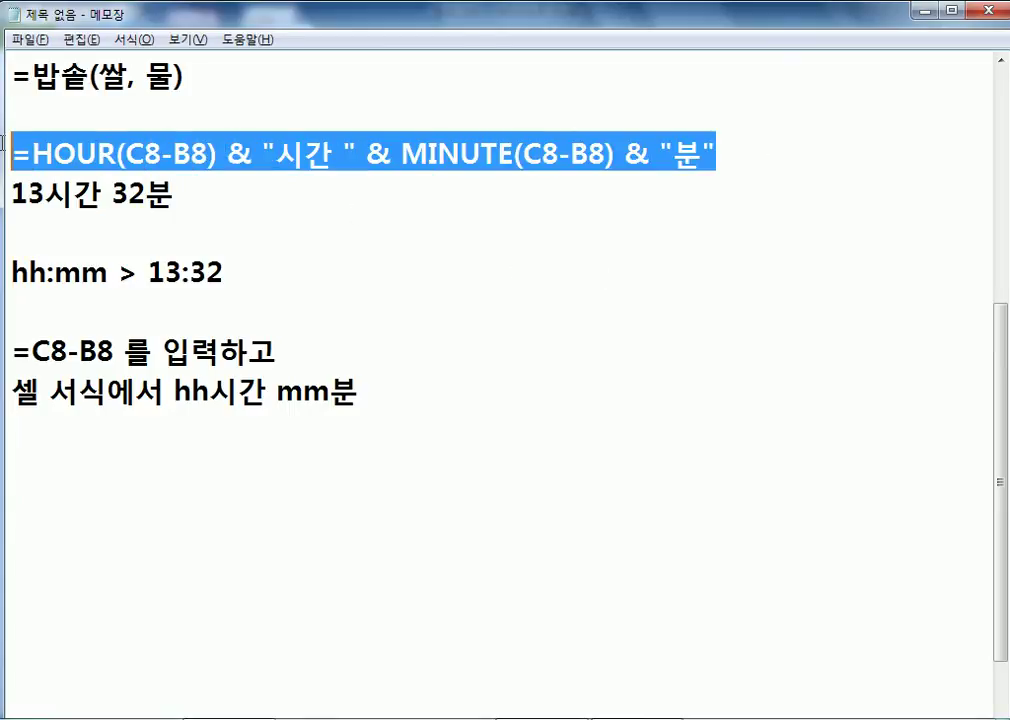
pyautogui.click(97, 232)
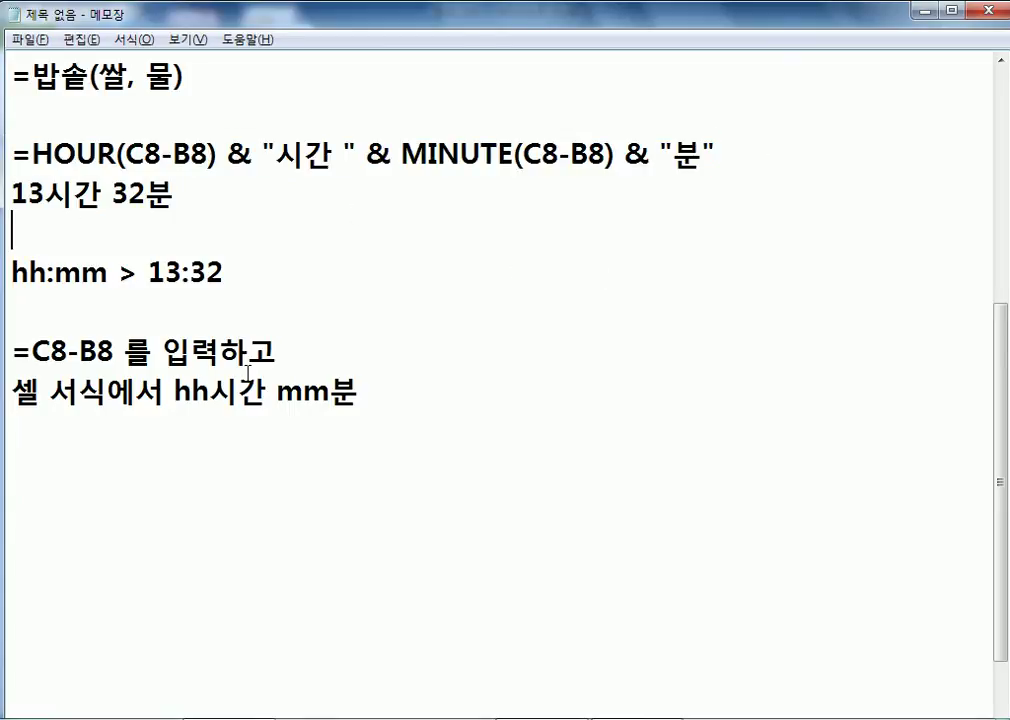
# Step: Switch to Excel to check the expression in D8, and return to the Notepad notes
pyautogui.hotkey('alt', 'Tab')
pyautogui.press('Return')
pyautogui.click(510, 280)
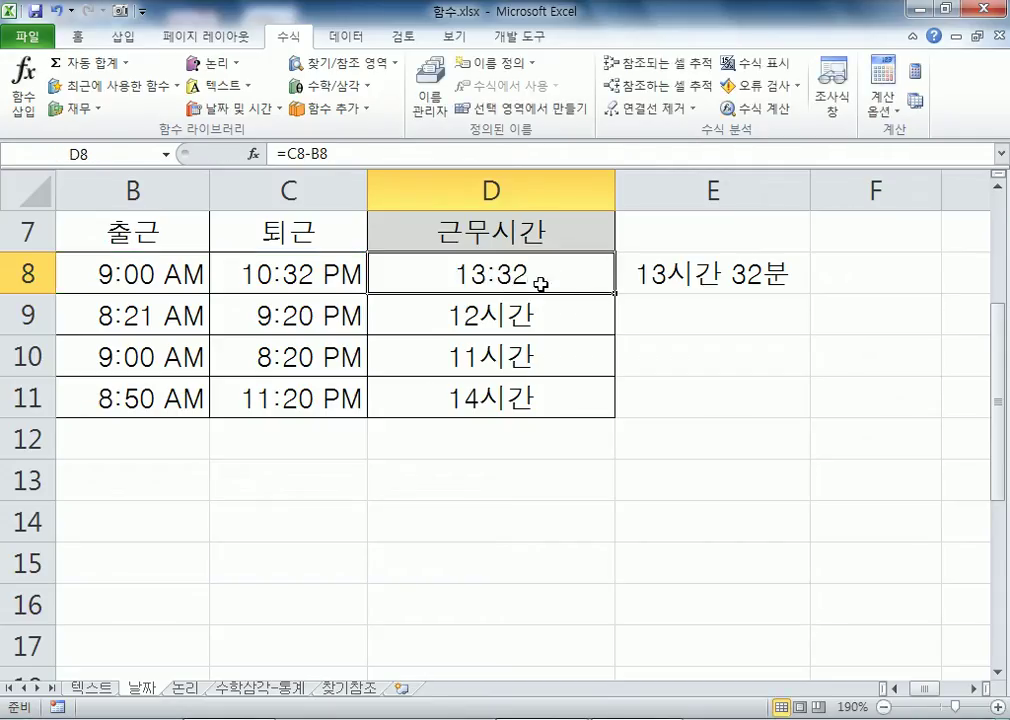
pyautogui.press('F2')
pyautogui.press('Escape')
pyautogui.hotkey('alt', 'Tab')
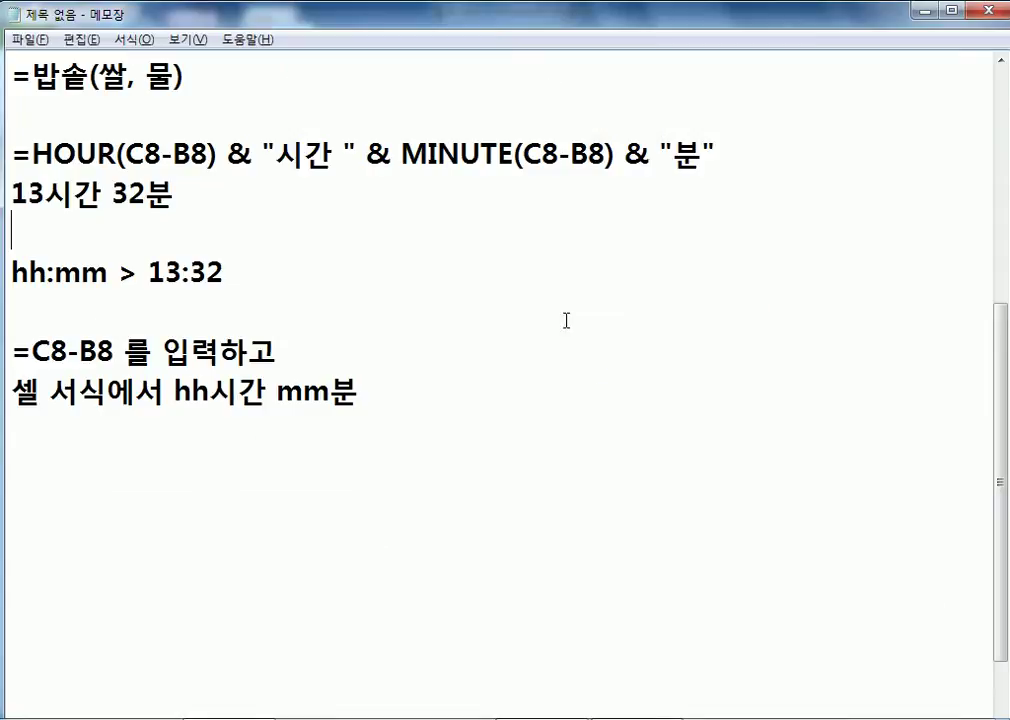
# Step: Switch to Excel, apply the custom number format hh시간 mm분 to D8, and fill the cell down to D11
pyautogui.hotkey('alt', 'Tab')
pyautogui.rightClick(531, 272)
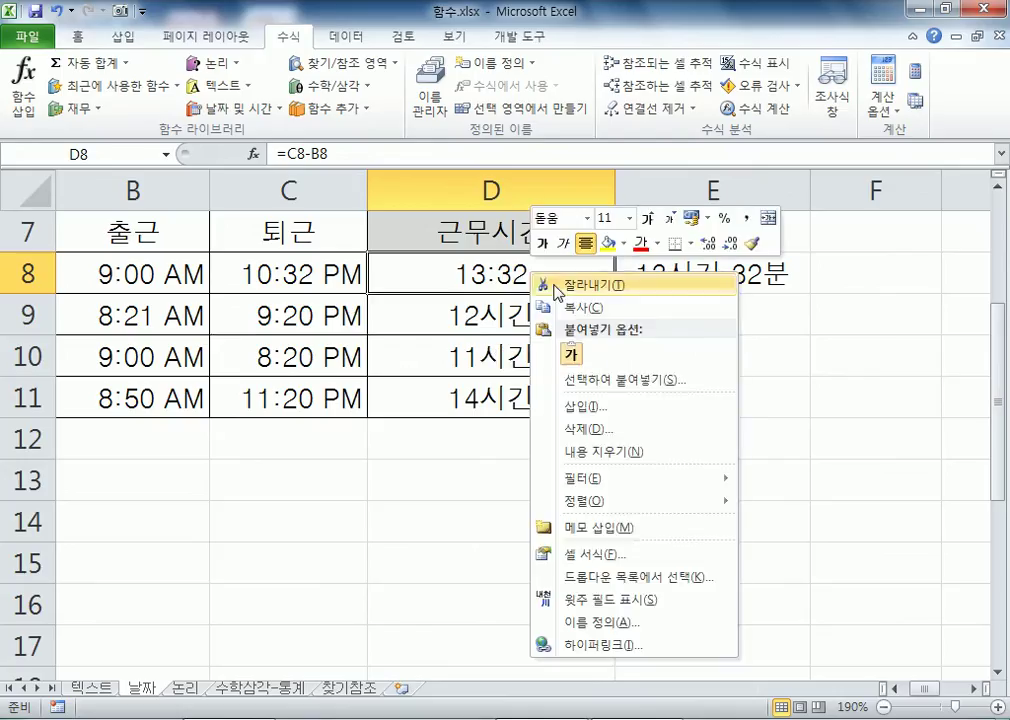
pyautogui.click(592, 556)
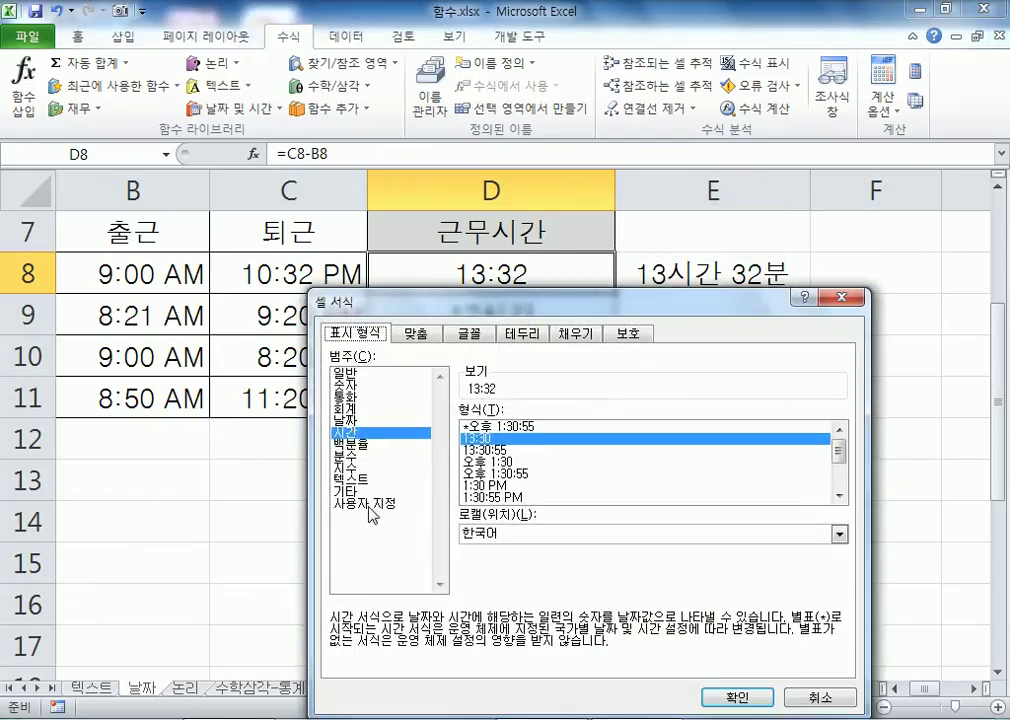
pyautogui.click(366, 503)
pyautogui.doubleClick(536, 432)
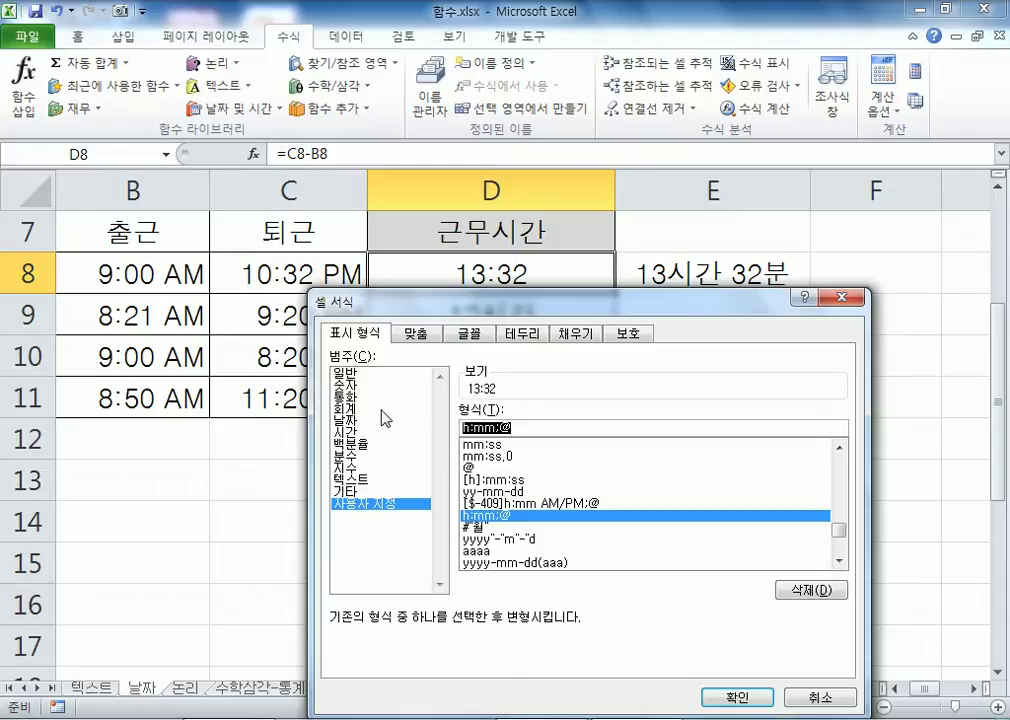
pyautogui.write('hh시간')
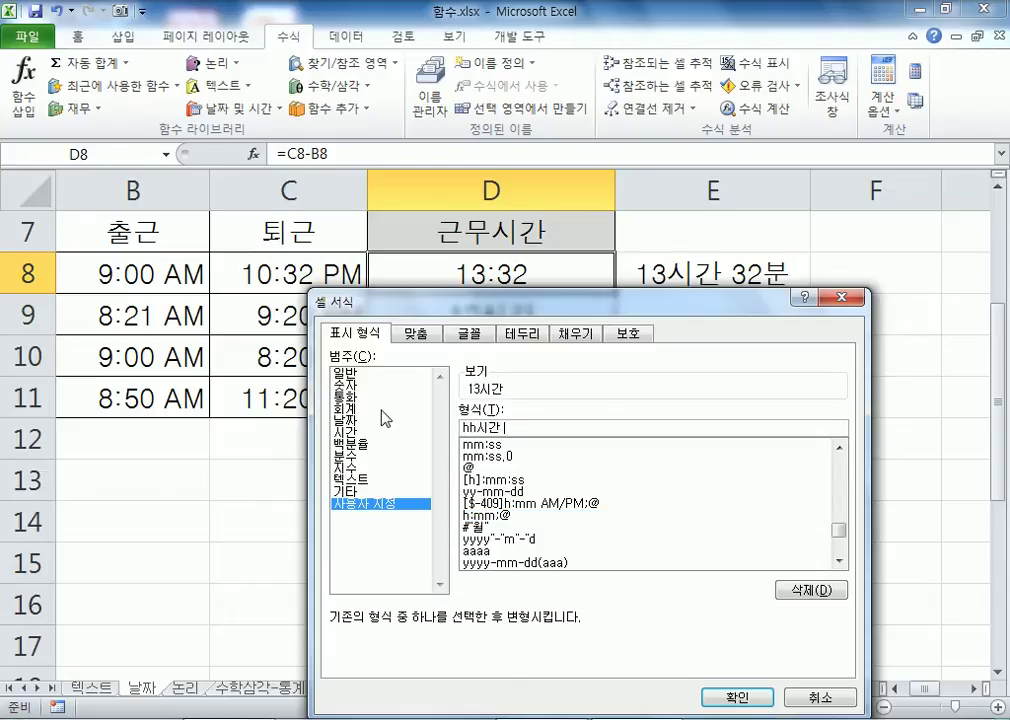
pyautogui.write(' mm분')
pyautogui.press('BackSpace')
pyautogui.write('부ㅠㄴ')
pyautogui.press('BackSpace')
pyautogui.press('BackSpace')
pyautogui.write('ㄴ')
pyautogui.press('Return')
pyautogui.moveTo(613, 293); pyautogui.dragTo(611, 408)
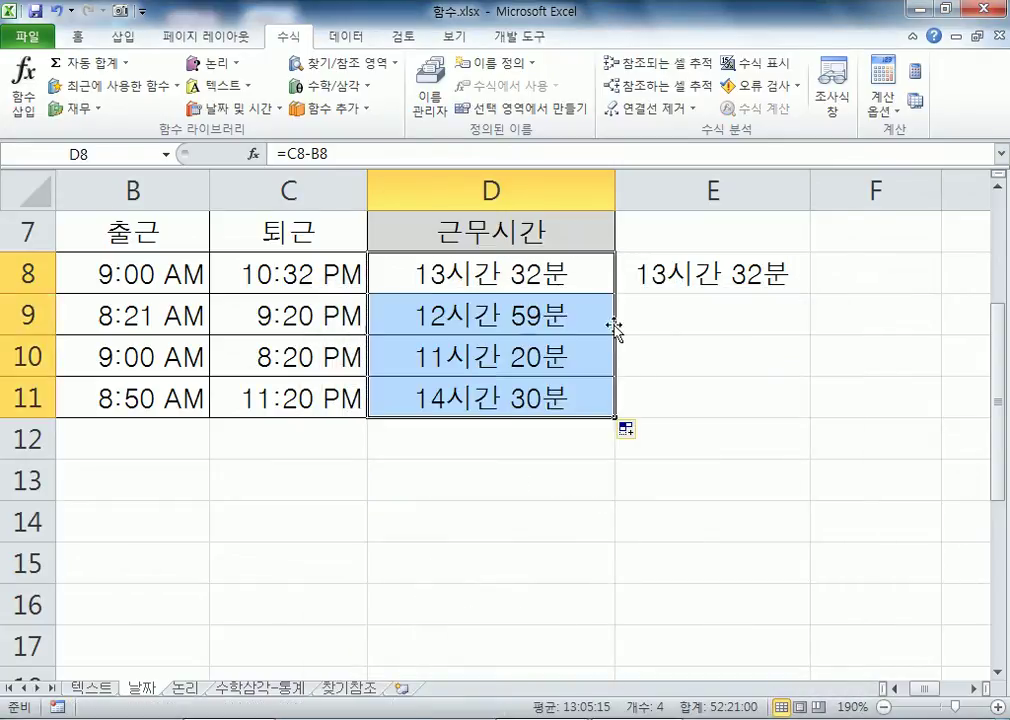
pyautogui.click(573, 287)
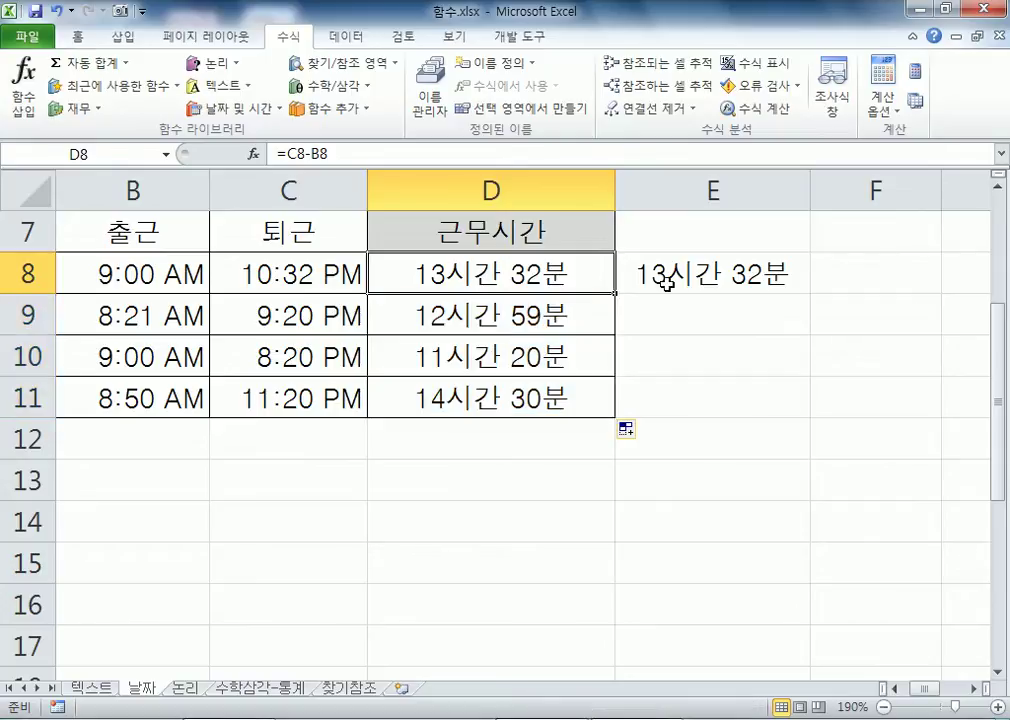
# Step: Switch to Notepad and review the HOUR formula against the line about the hh시간 mm분 cell format
pyautogui.hotkey('alt', 'Tab')
pyautogui.moveTo(35, 150); pyautogui.dragTo(219, 153)
pyautogui.click(12, 390)
pyautogui.moveTo(12, 390); pyautogui.dragTo(267, 390)
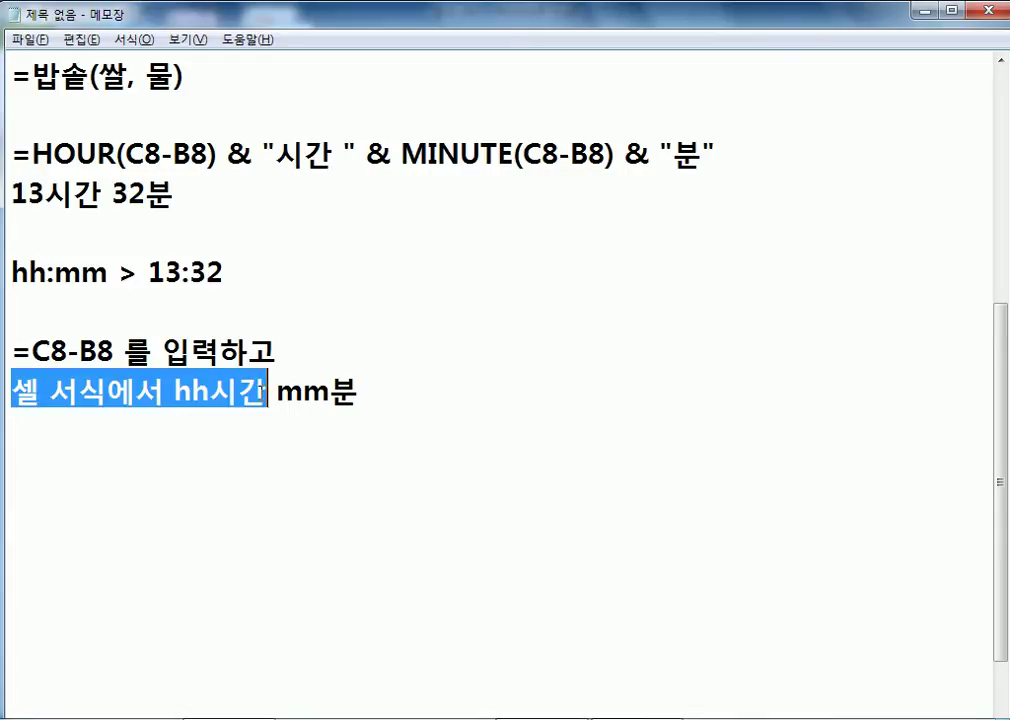
pyautogui.click(246, 437)
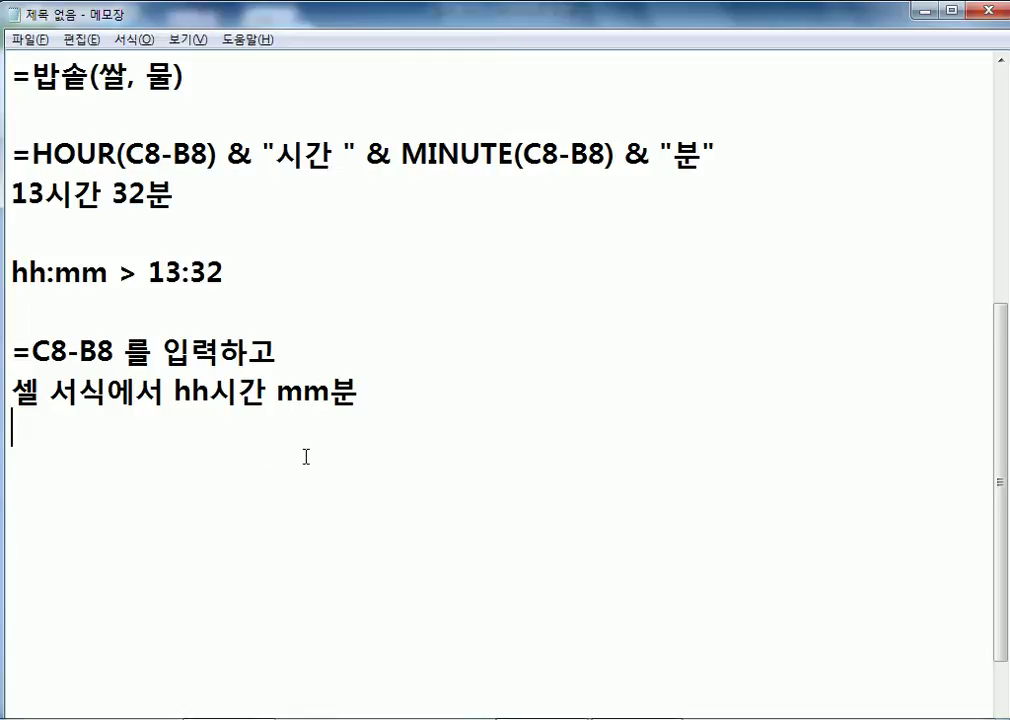
# Step: Switch to Excel, open the 논리 sheet, and select D5, the first cell under 재시험
pyautogui.hotkey('alt', 'Tab')
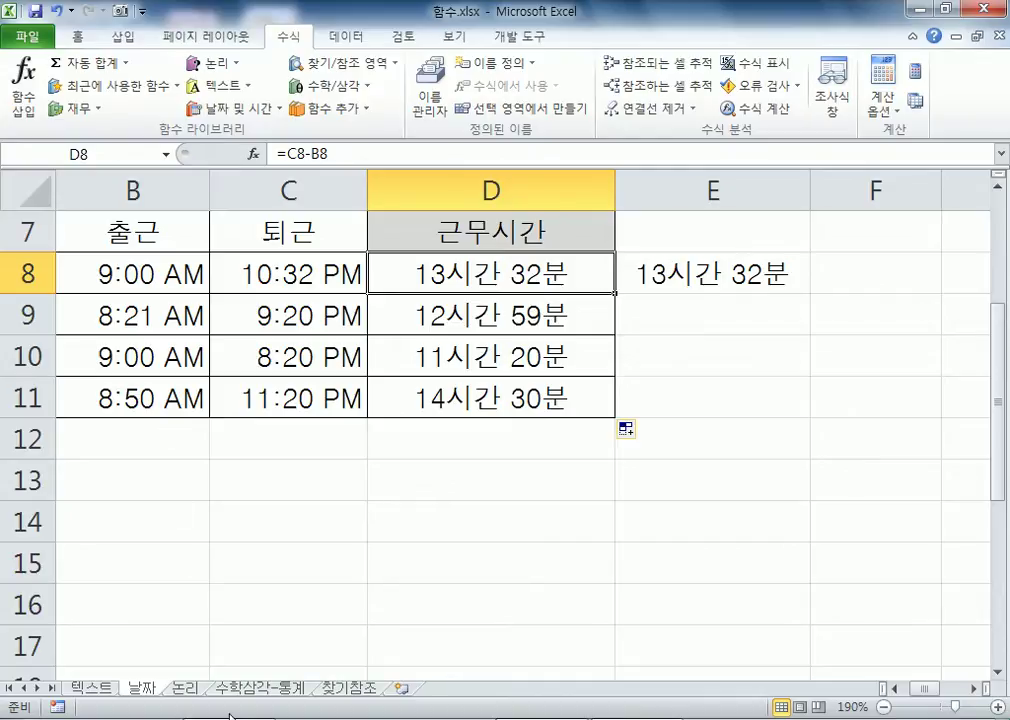
pyautogui.click(184, 688)
pyautogui.scroll(2, 97, 341)
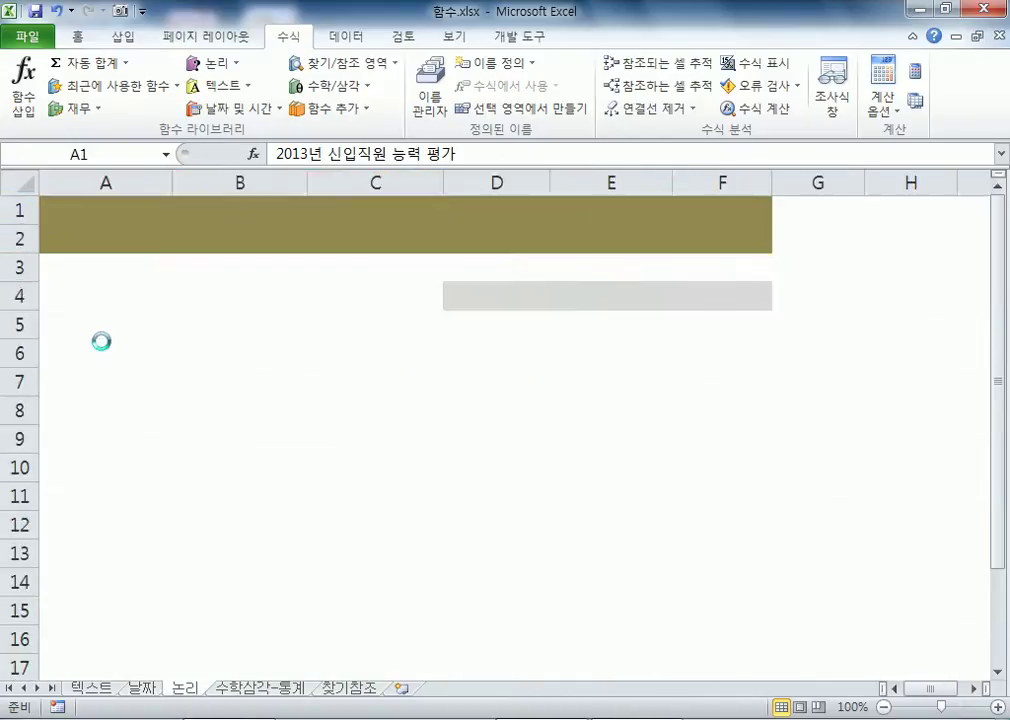
pyautogui.scroll(-1, 117, 343)
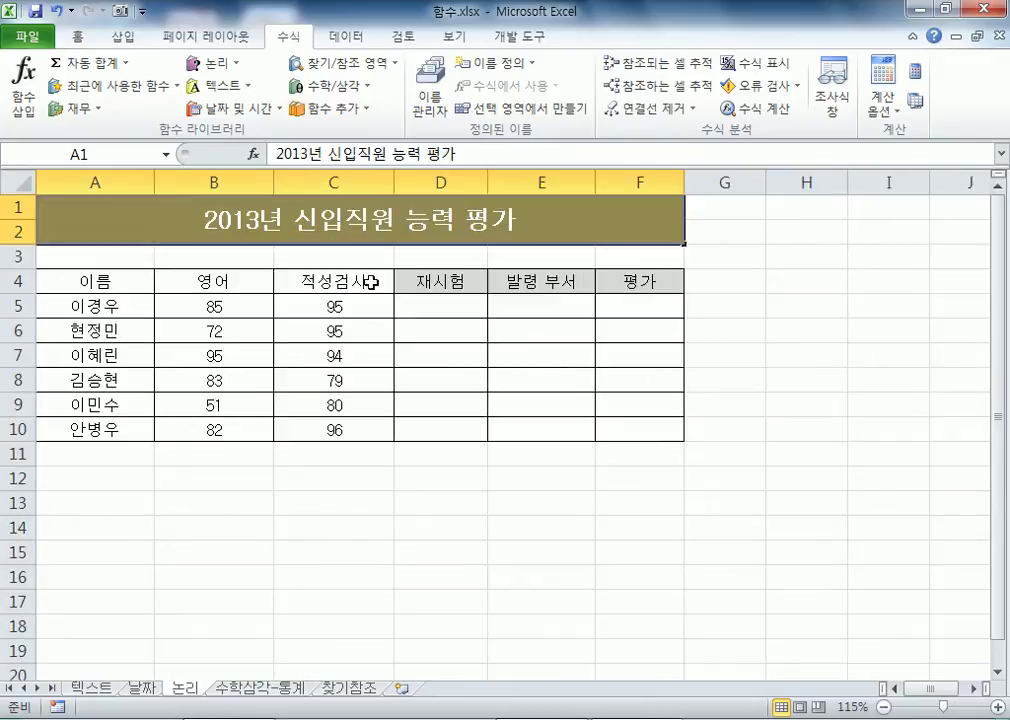
pyautogui.click(438, 307)
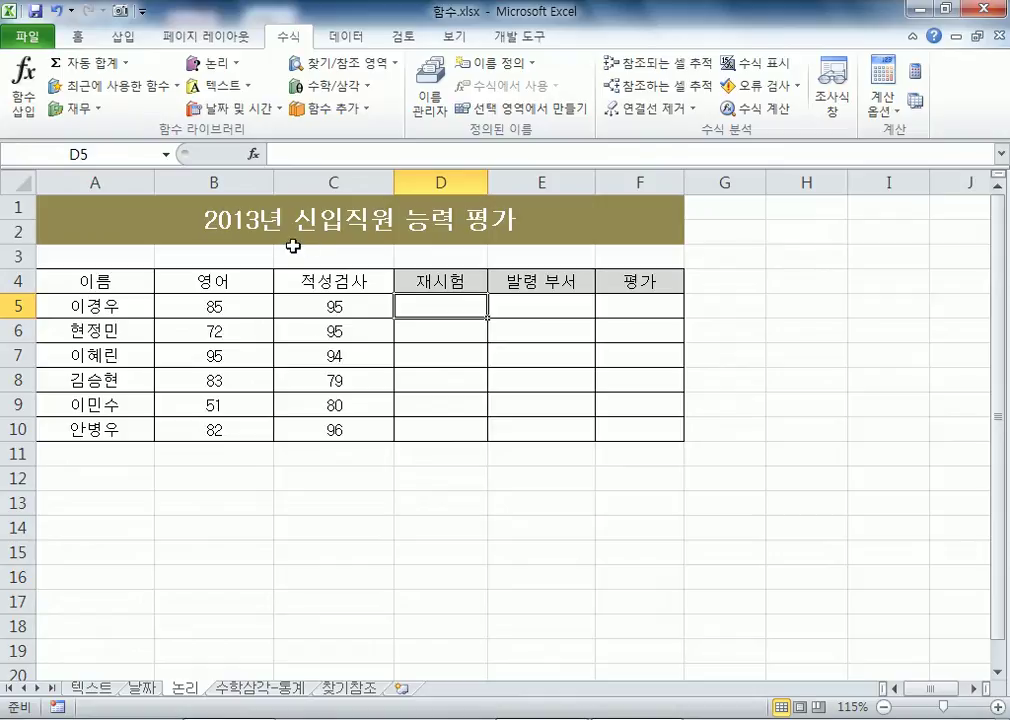
# Step: Switch to Notepad and add a run of blank lines below the hh시간 mm분 line
pyautogui.click(229, 718)
pyautogui.scroll(-1, 161, 400)
pyautogui.press('Return')
pyautogui.press('Return')
pyautogui.press('Return')
pyautogui.press('Return')
pyautogui.press('Return')
pyautogui.press('Return')
pyautogui.press('Return')
pyautogui.press('Return')
pyautogui.press('Return')
pyautogui.press('Return')
pyautogui.press('Return')
pyautogui.press('Return')
pyautogui.press('Return')
pyautogui.press('Return')
pyautogui.press('Return')
pyautogui.press('Return')
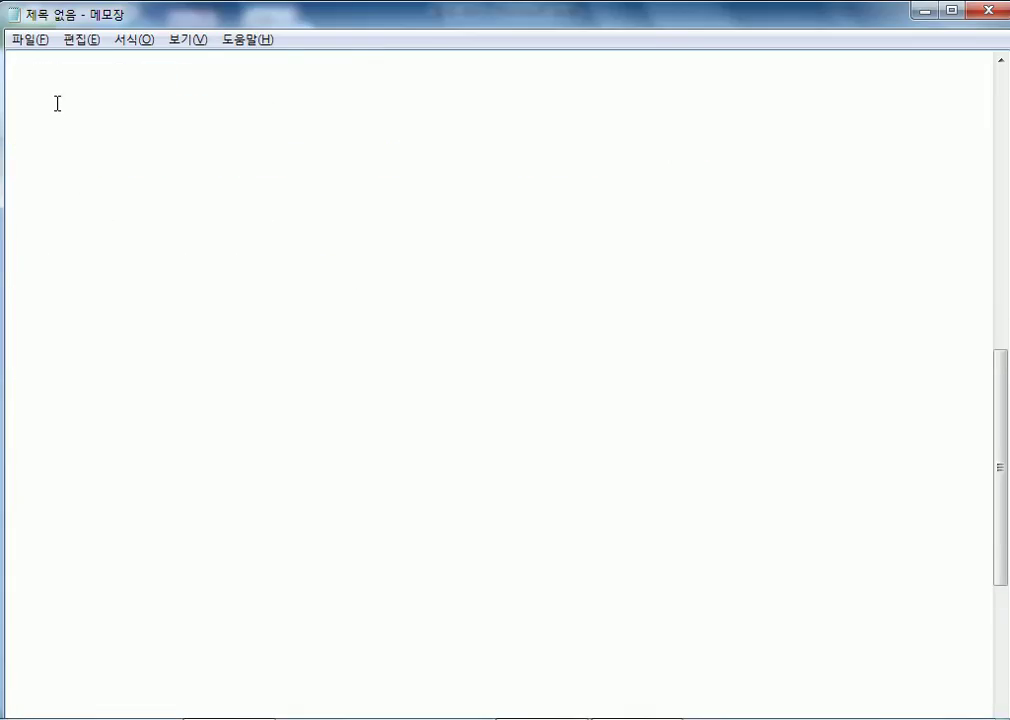
# Step: Write the line 논리함수 : 참, 거짓 판별 one blank line below the cell format note, and start a new line
pyautogui.click(57, 105)
pyautogui.scroll(1, 57, 110)
pyautogui.write('논리')
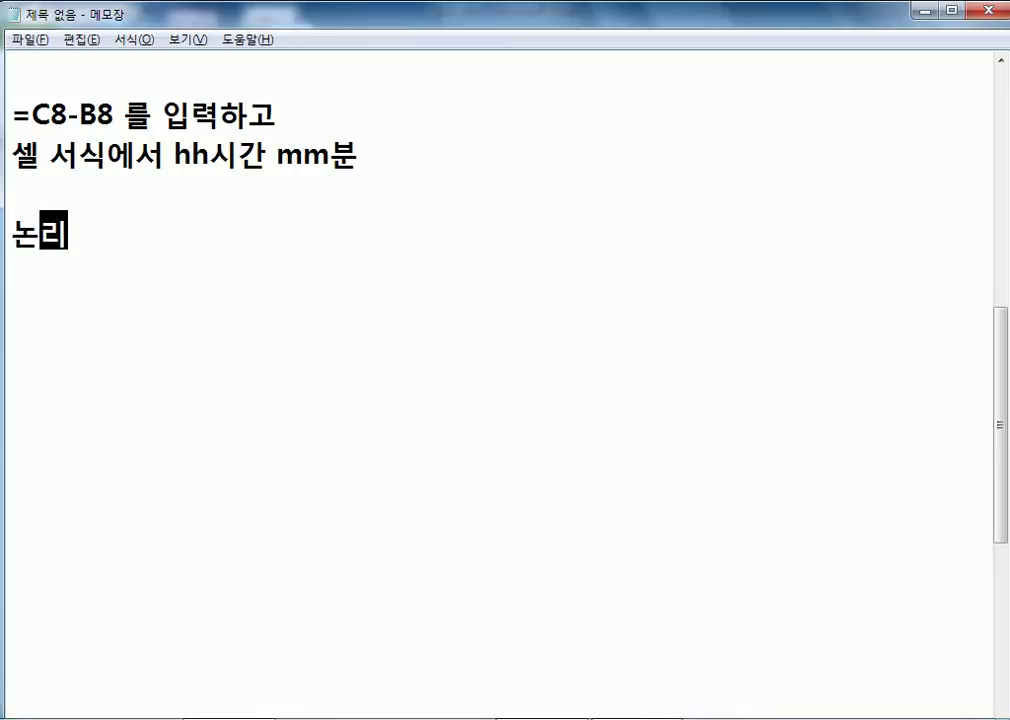
pyautogui.write('하ㅁ수 : 차')
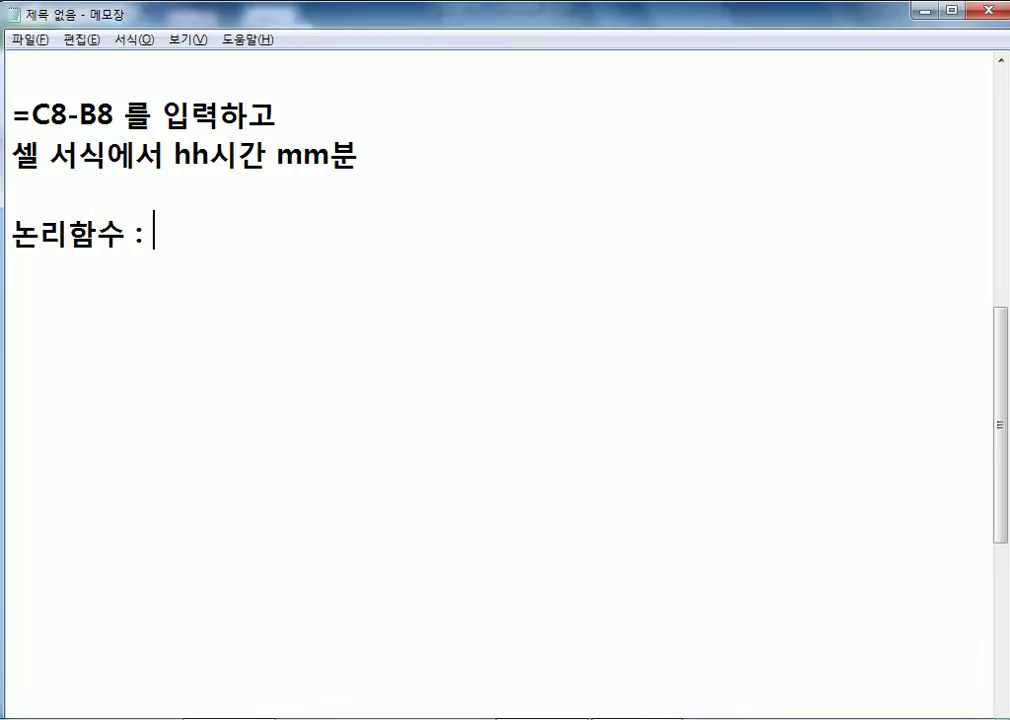
pyautogui.write('ㅁ, 거짓')
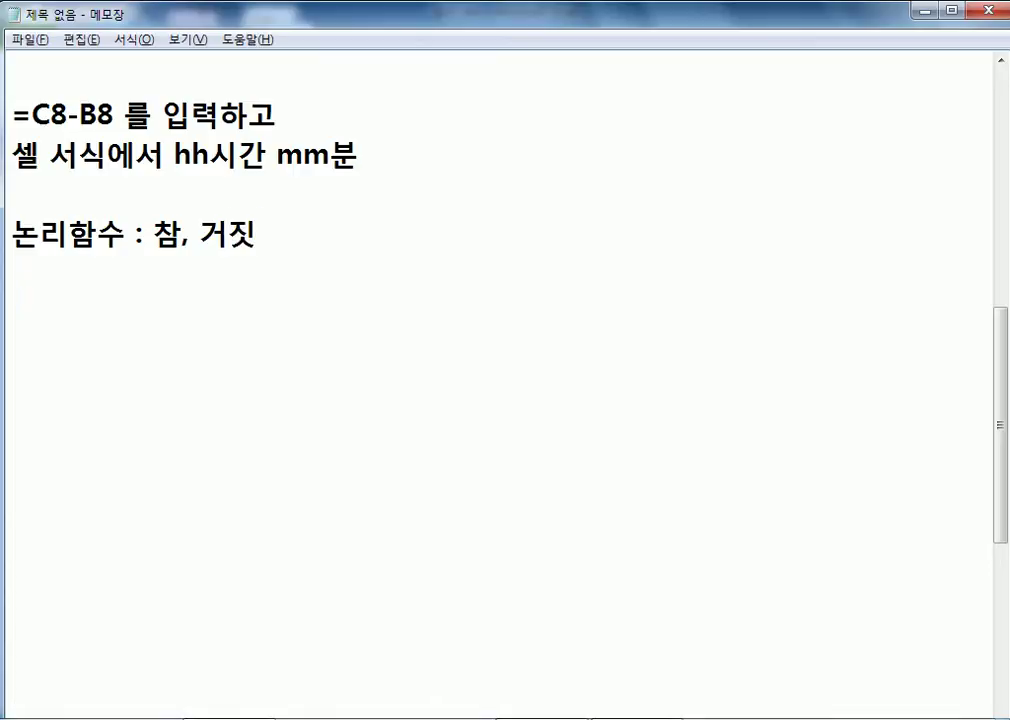
pyautogui.write(' 판별')
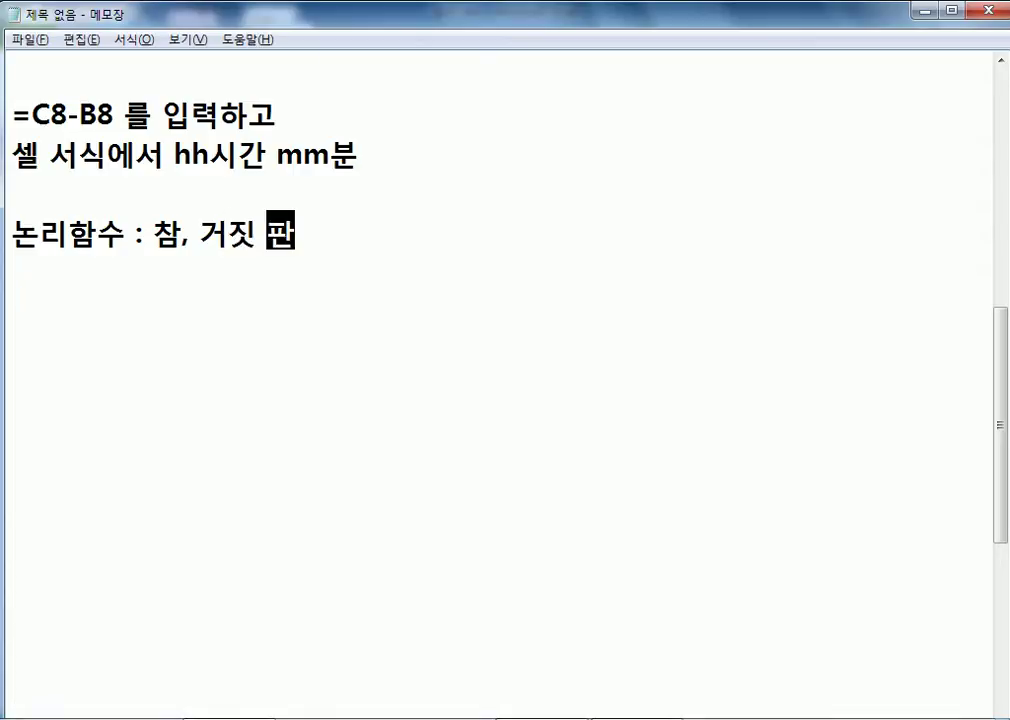
pyautogui.press('Return')
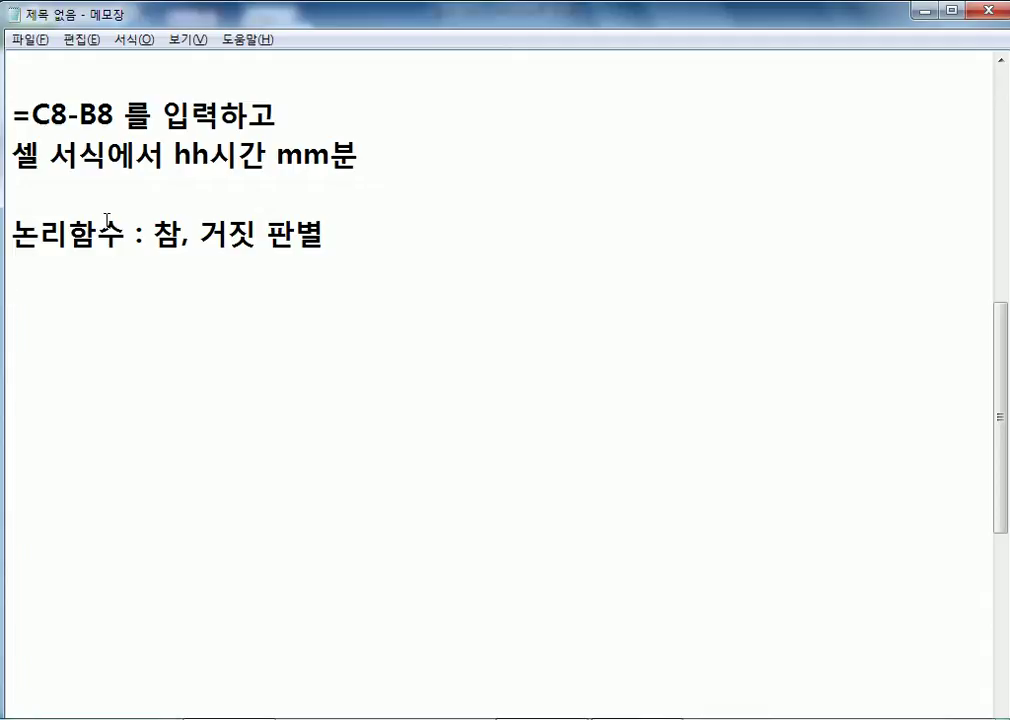
# Step: Write the syntax =IF(조건, 참, 거짓) under the 논리함수 heading, and start a new line
pyautogui.write('=IF(조건')
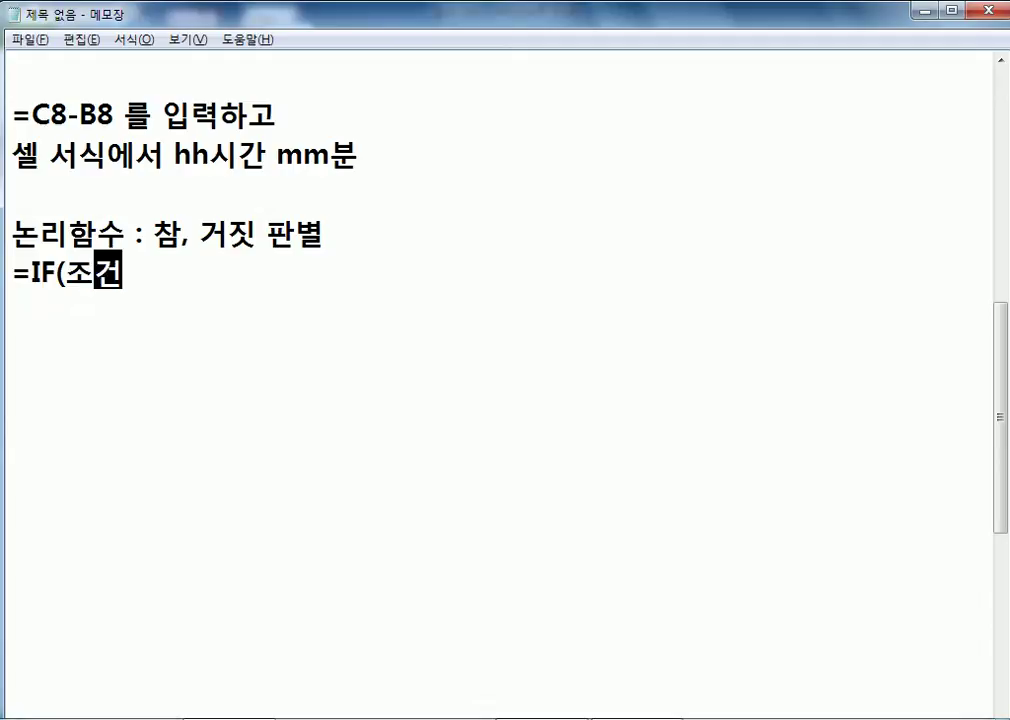
pyautogui.write(', ')
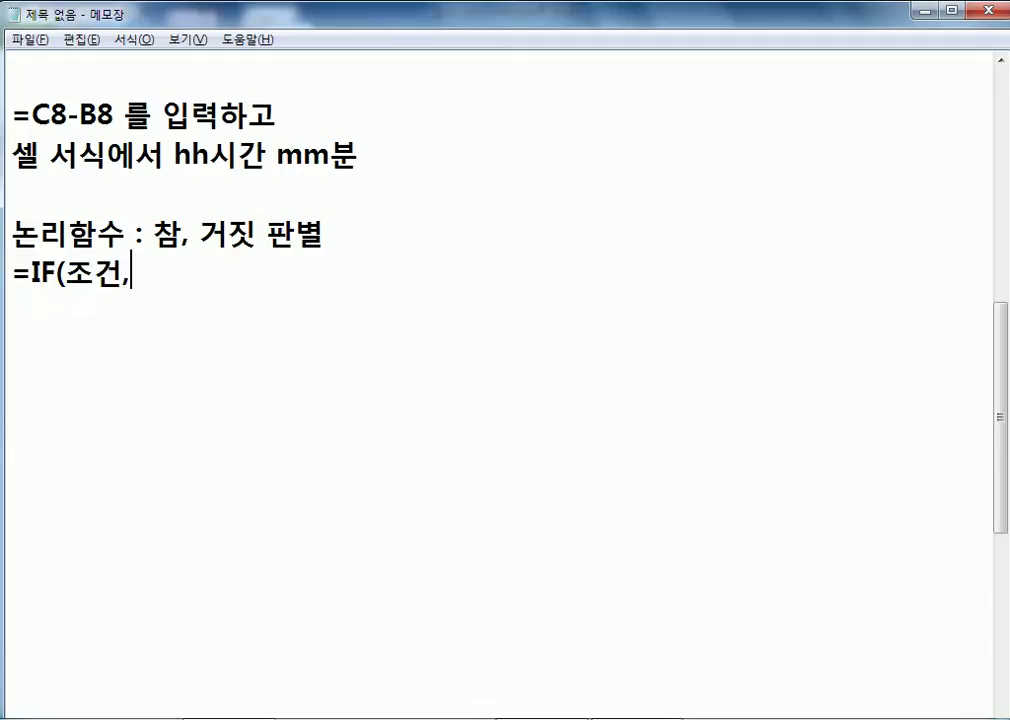
pyautogui.write('참, ')
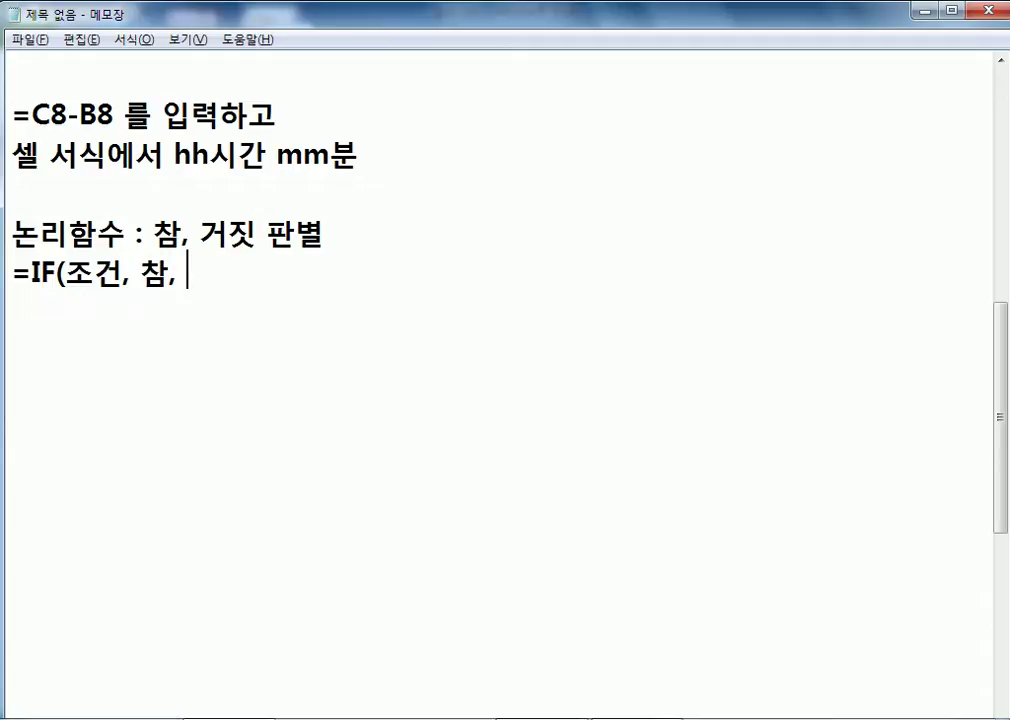
pyautogui.write('거')
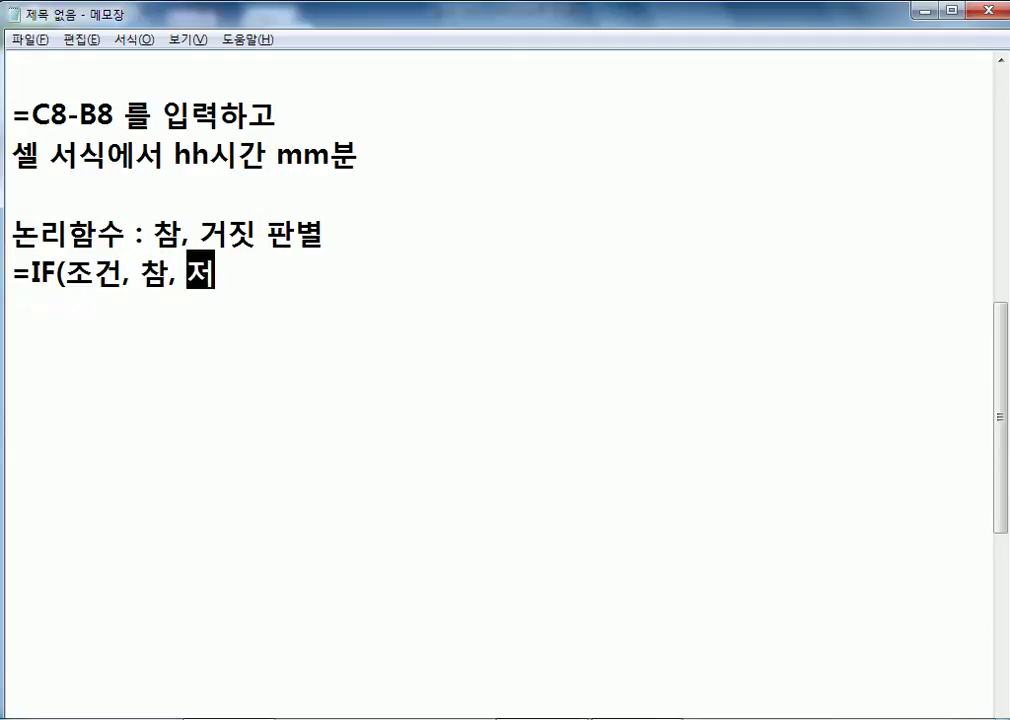
pyautogui.write('짓)')
pyautogui.press('Return')
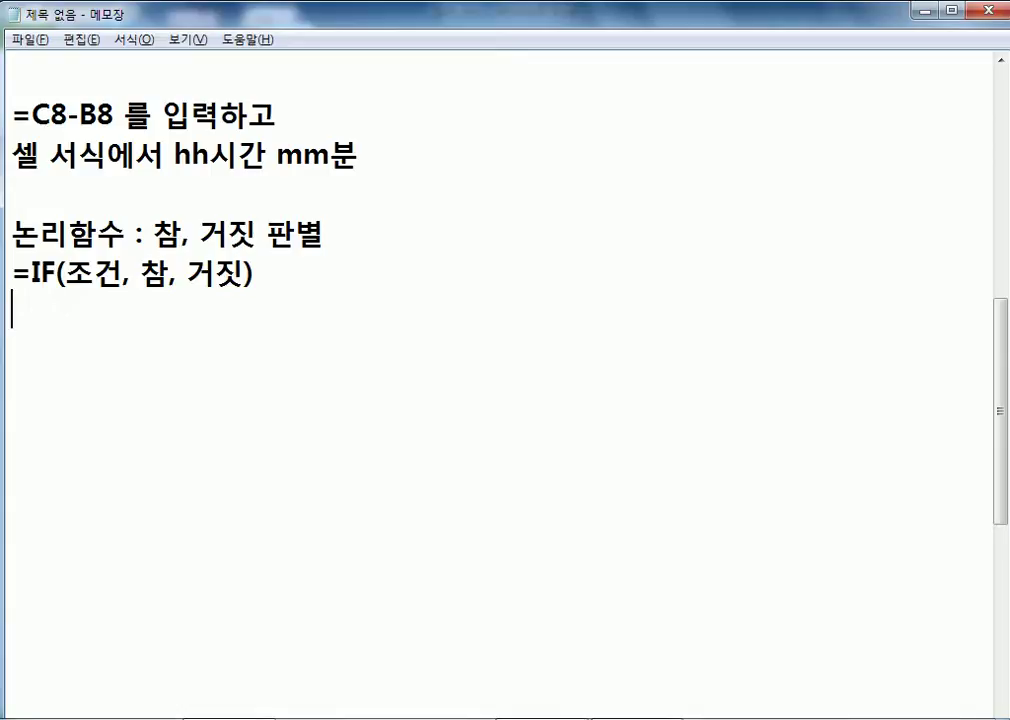
# Step: Write the example =IF(성별="남", "남탕", "여탕") below the IF syntax line, and start a new line
pyautogui.moveTo(255, 272); pyautogui.dragTo(3, 274)
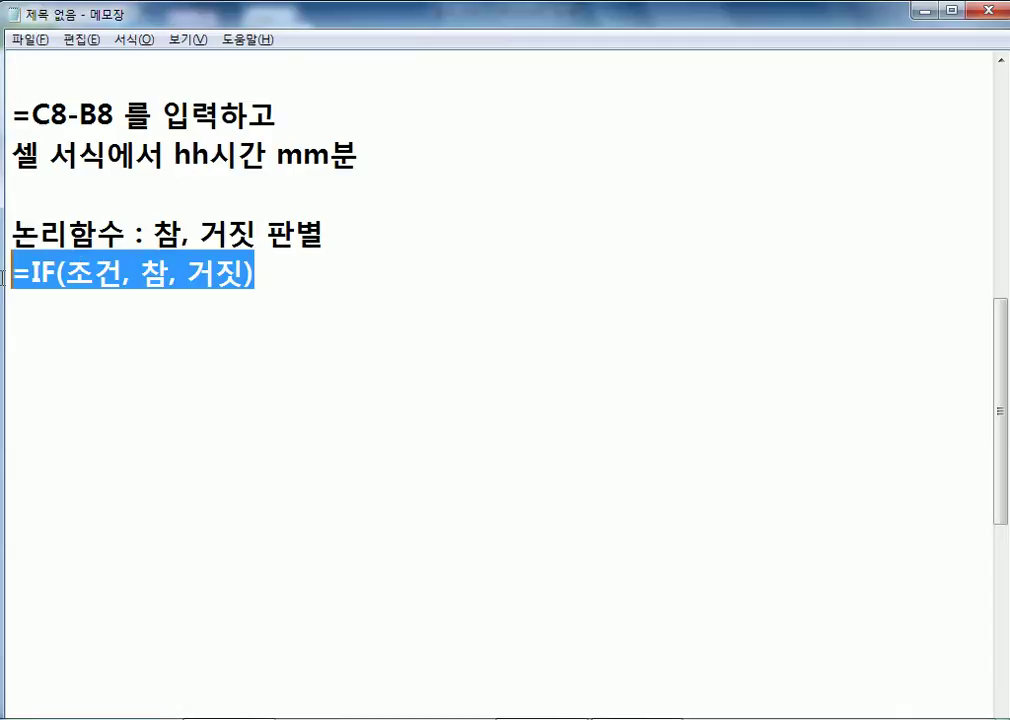
pyautogui.click(43, 313)
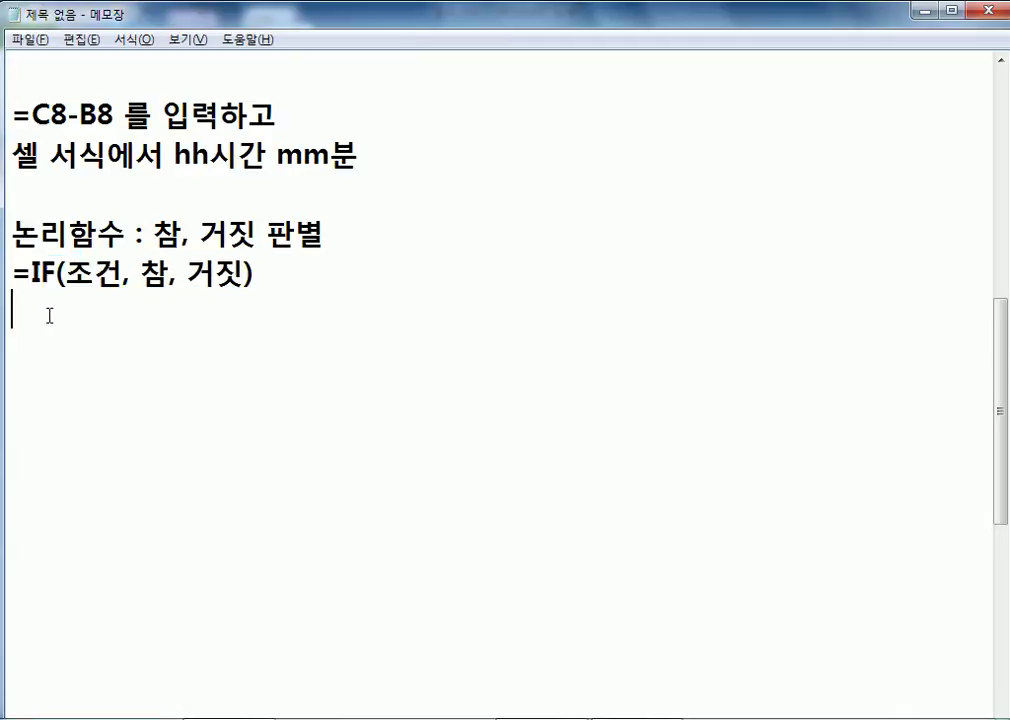
pyautogui.write('=IF(성ㅂ')
pyautogui.write('별=')
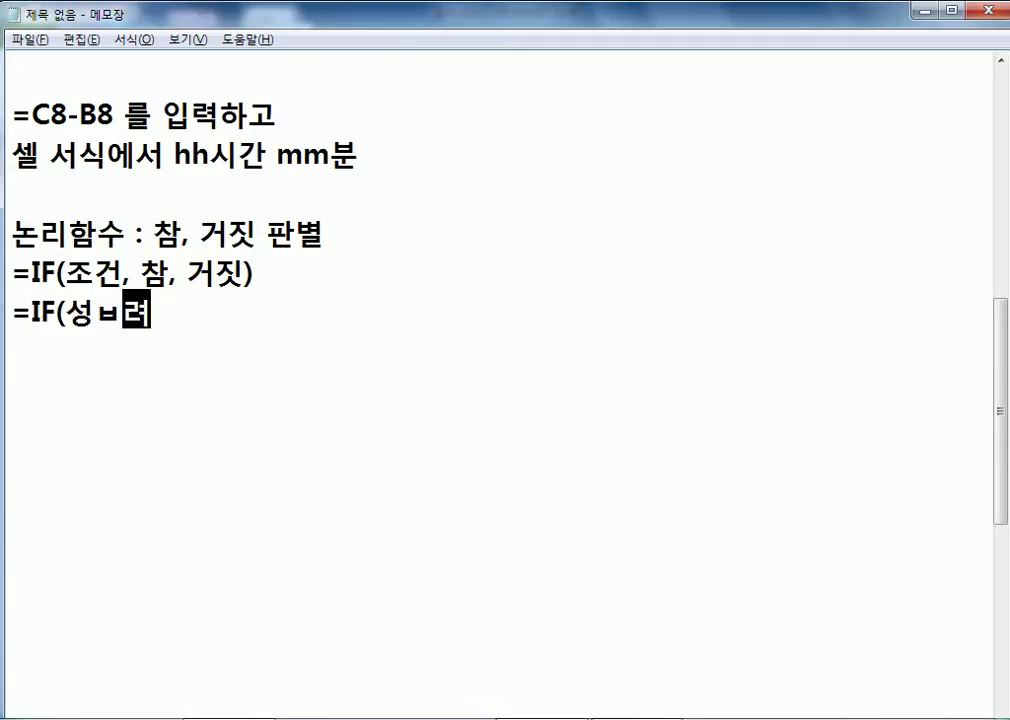
pyautogui.write('"남"')
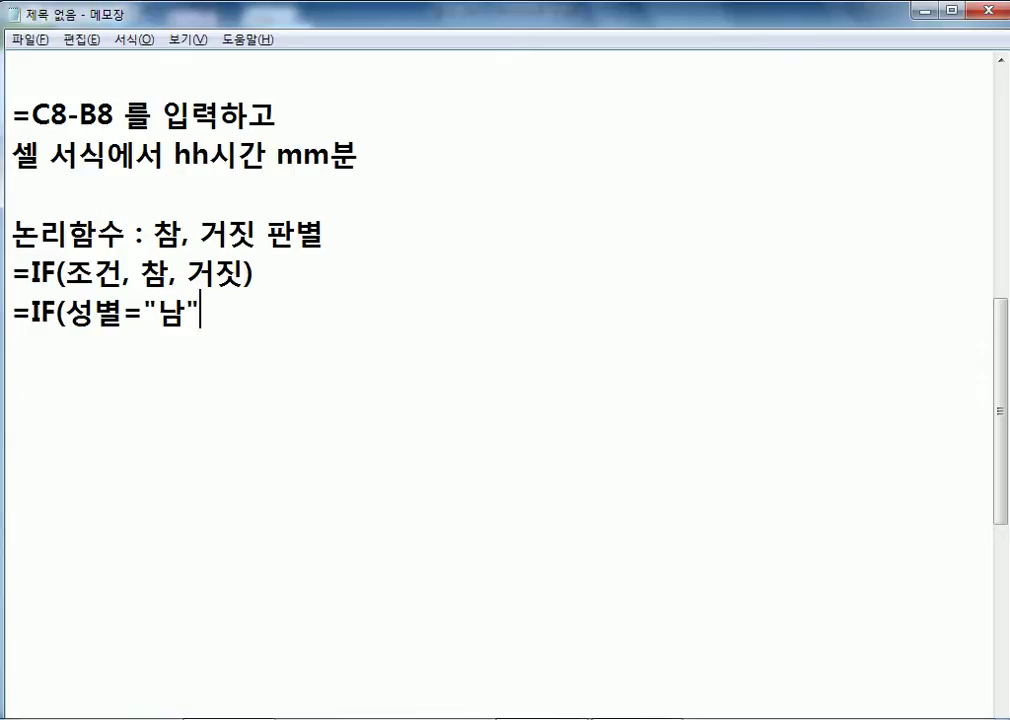
pyautogui.write(', "남')
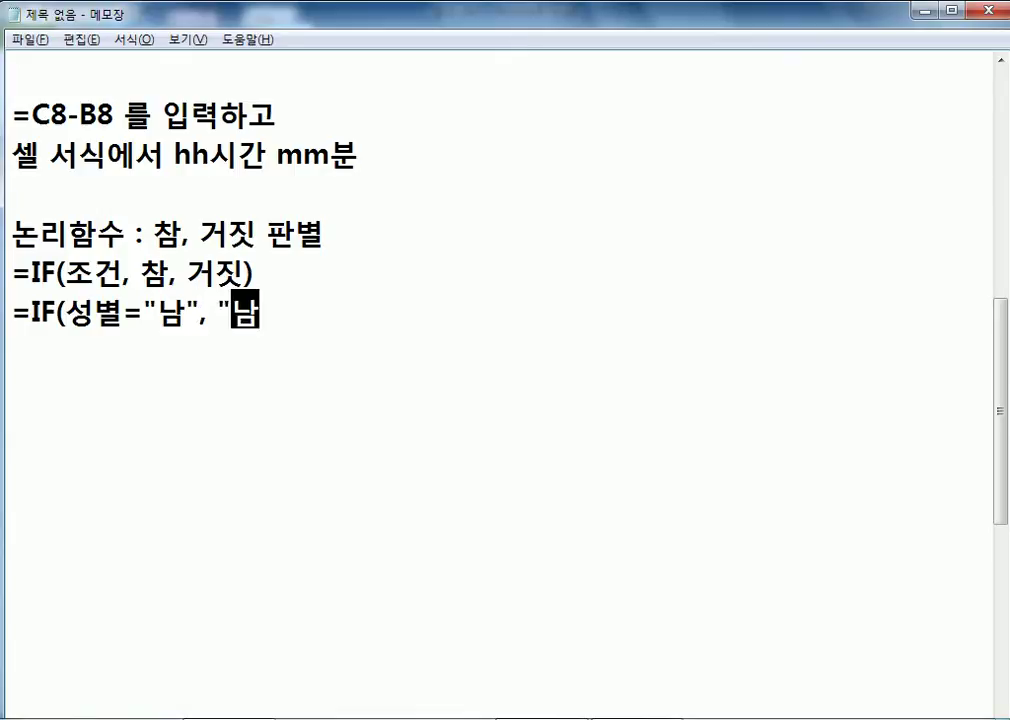
pyautogui.write('탕",')
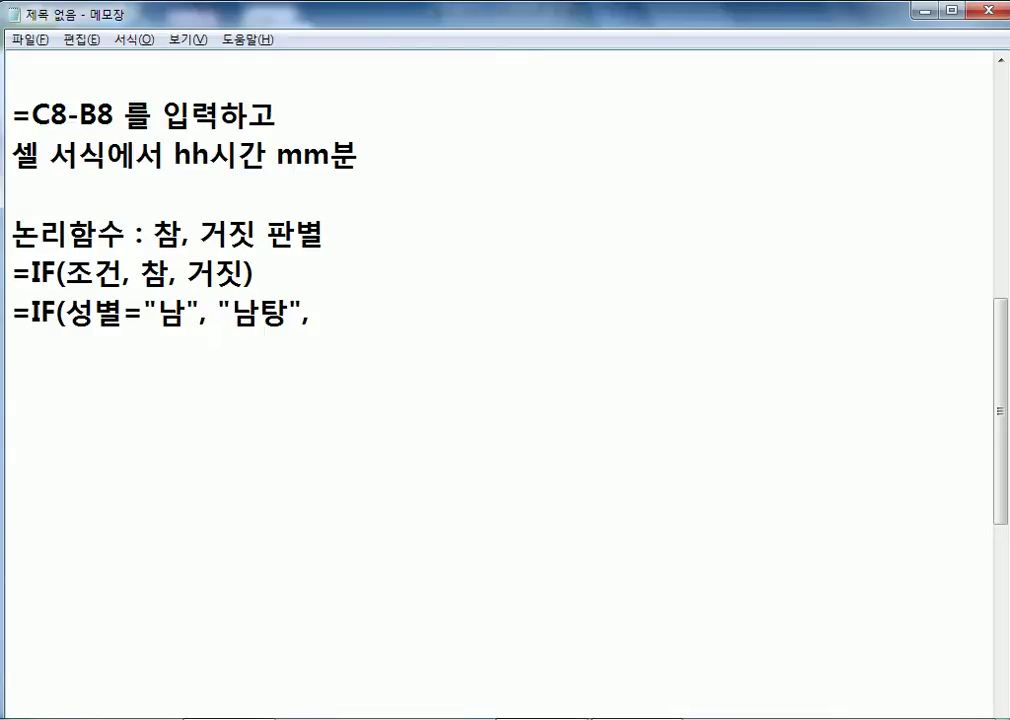
pyautogui.write(' "')
pyautogui.write('여타')
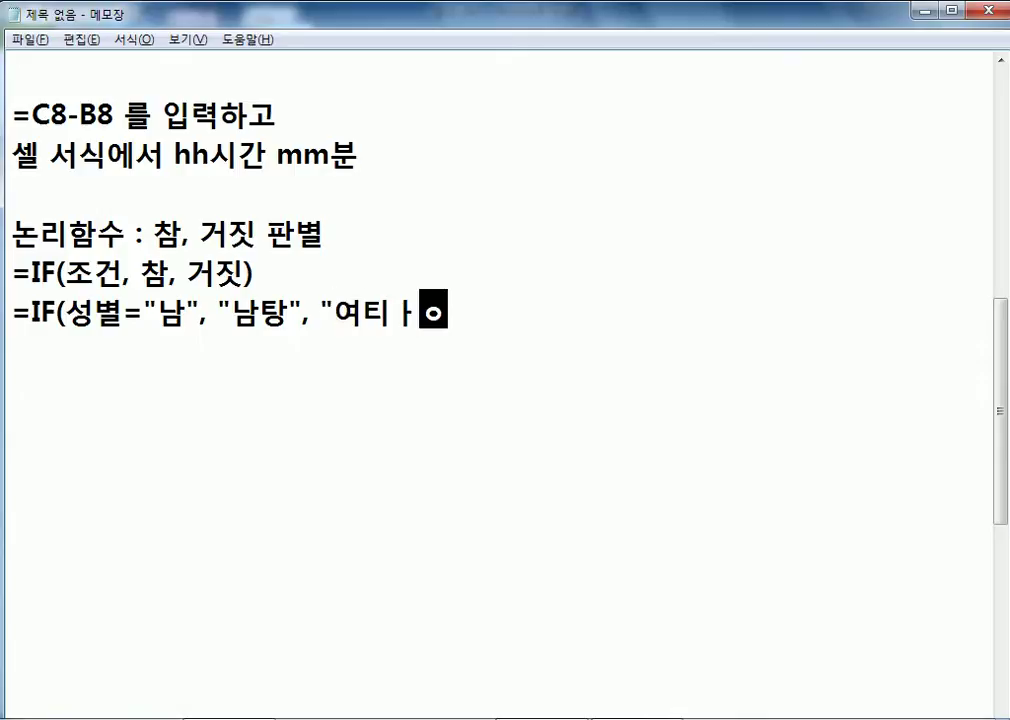
pyautogui.write('ㅇ")')
pyautogui.press('Return')
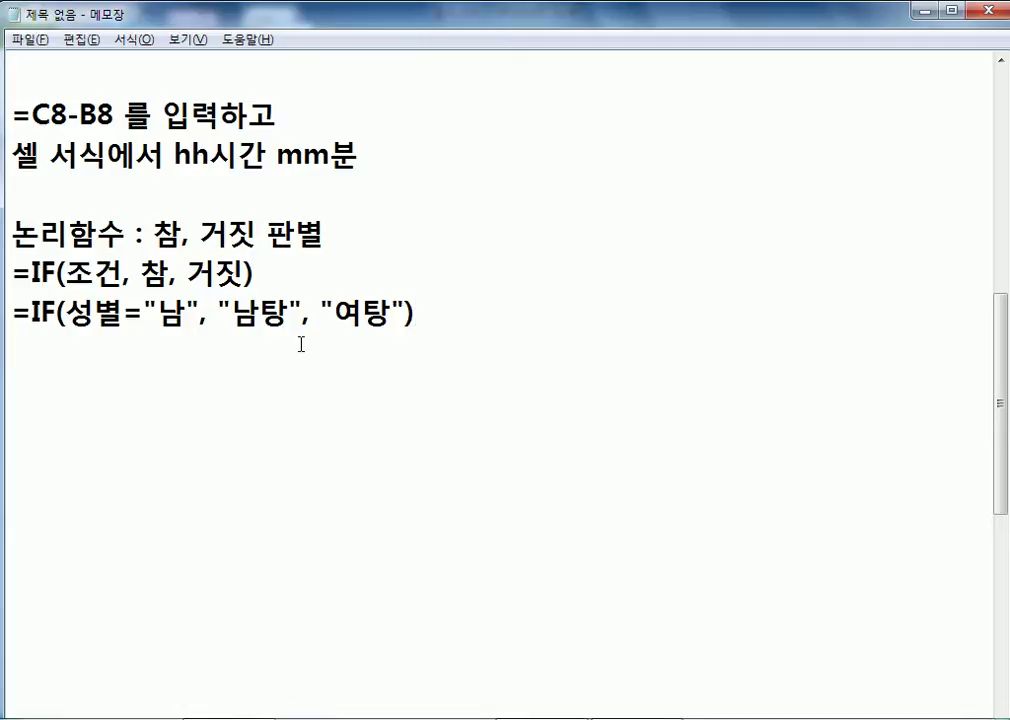
# Step: Write the reversed example =IF(성별="여", "여탕", "남탕") on the next line, and start a new line
pyautogui.moveTo(156, 316); pyautogui.dragTo(66, 316)
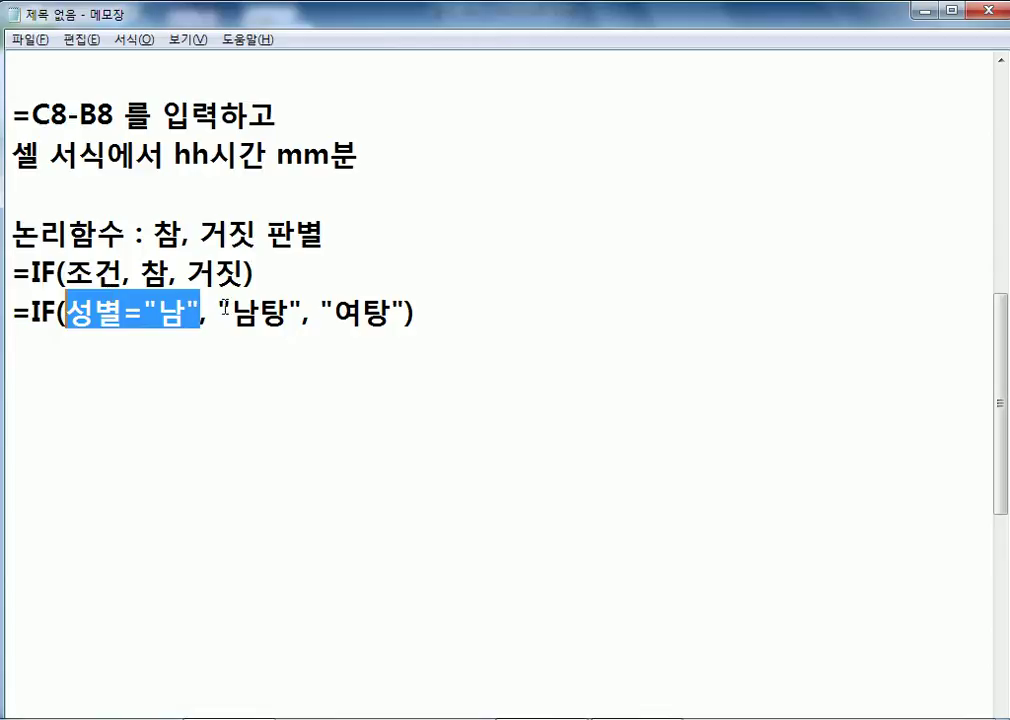
pyautogui.moveTo(233, 314); pyautogui.dragTo(289, 315)
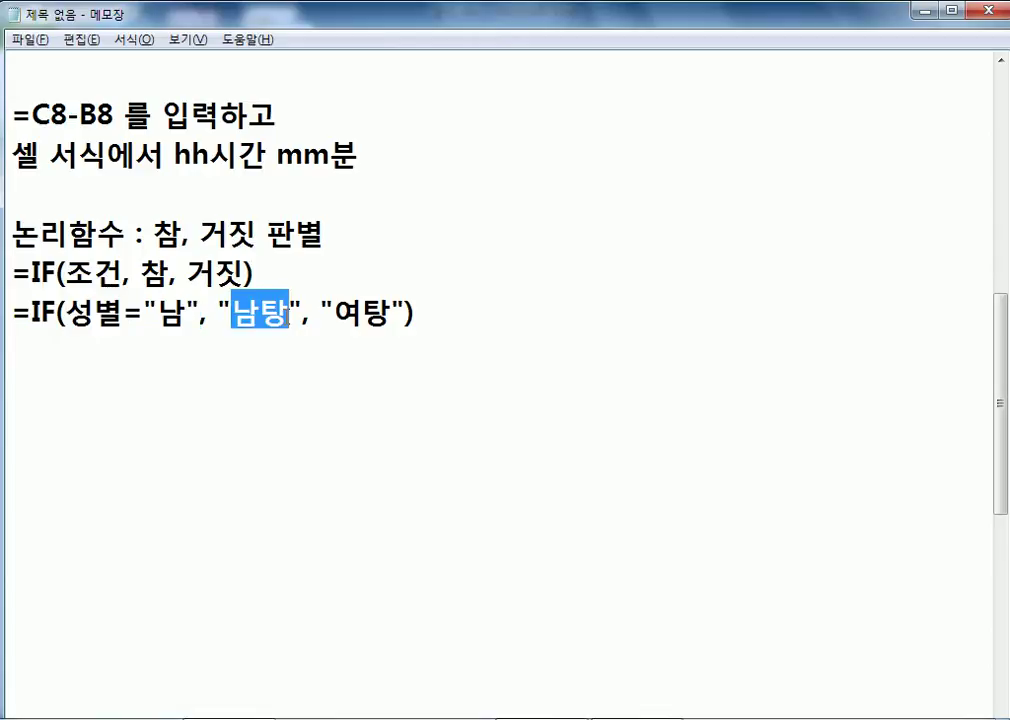
pyautogui.click(15, 345)
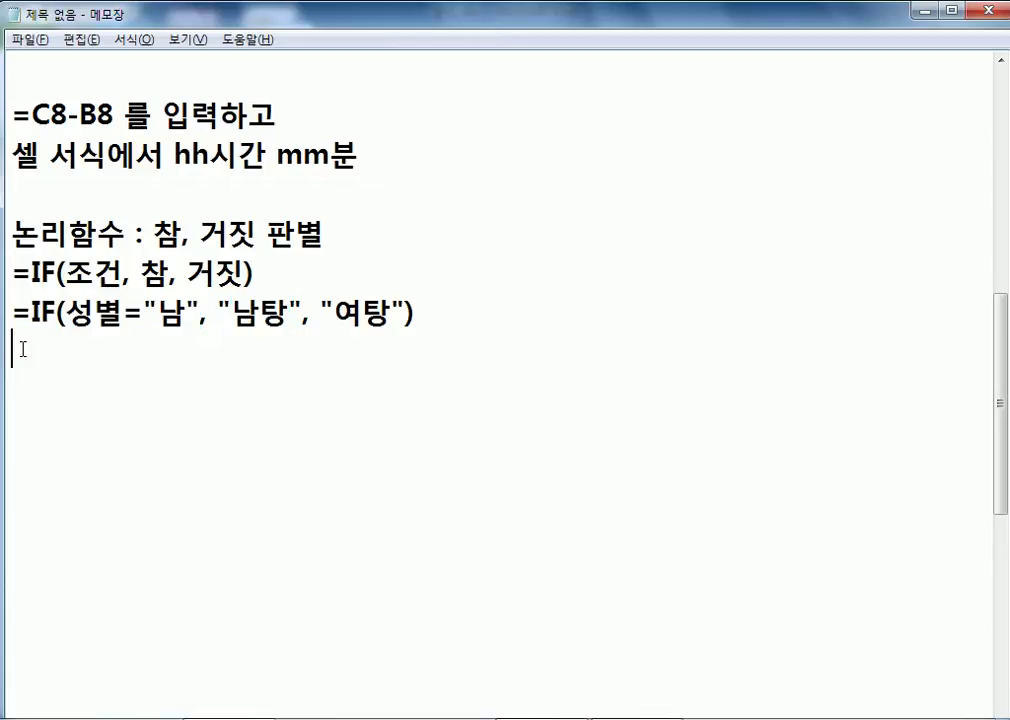
pyautogui.write('=IF(성별')
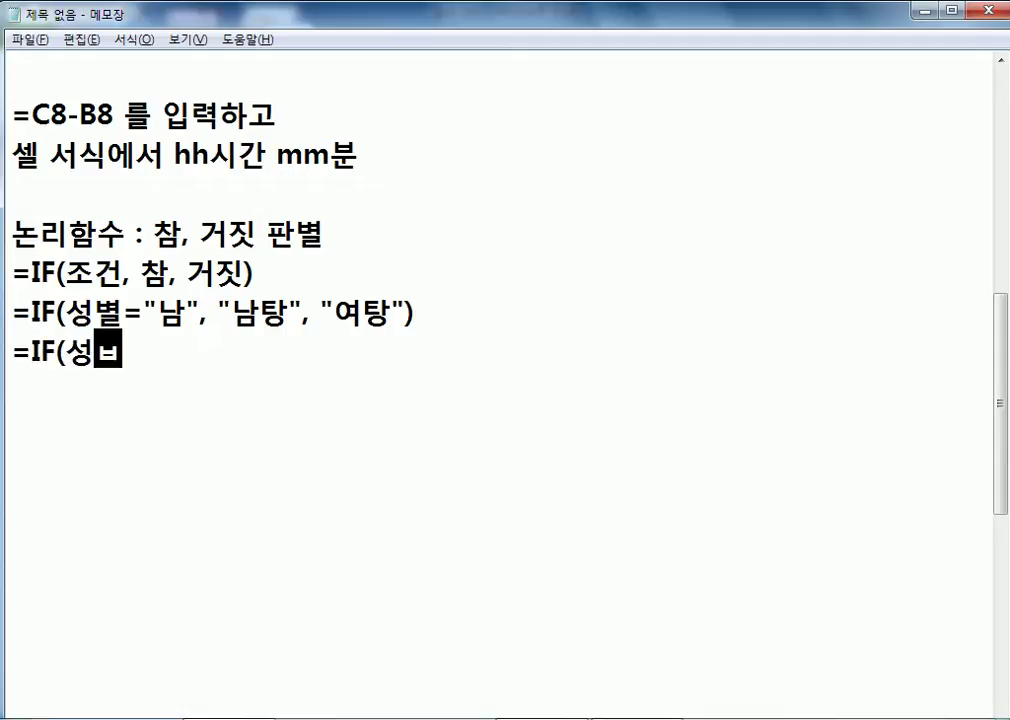
pyautogui.write('="여')
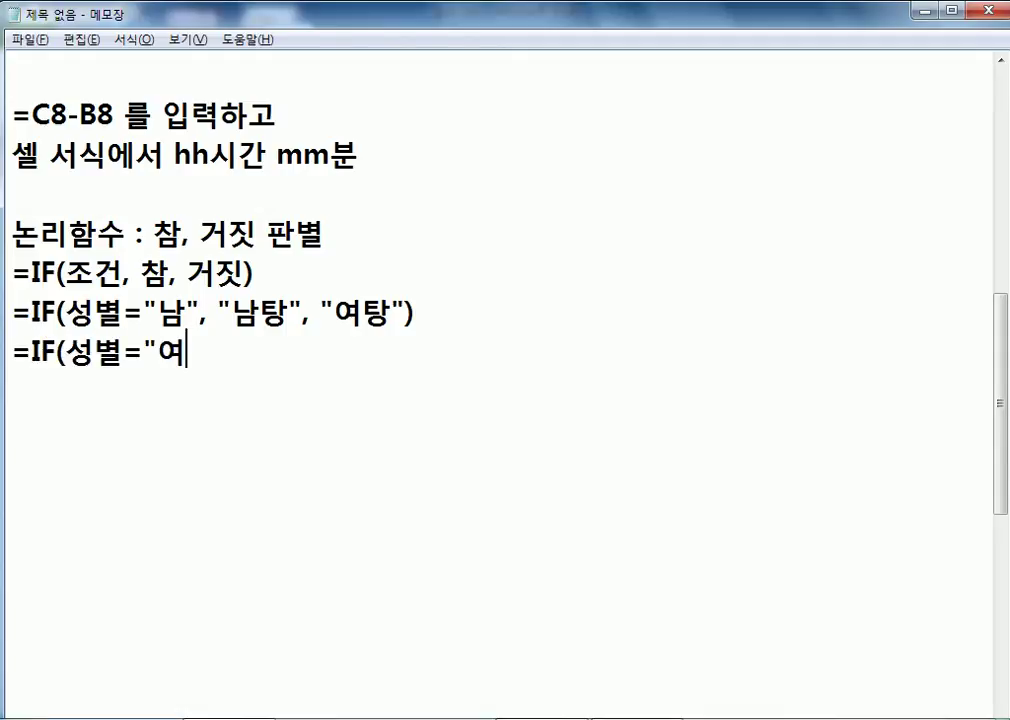
pyautogui.write('", "여타')
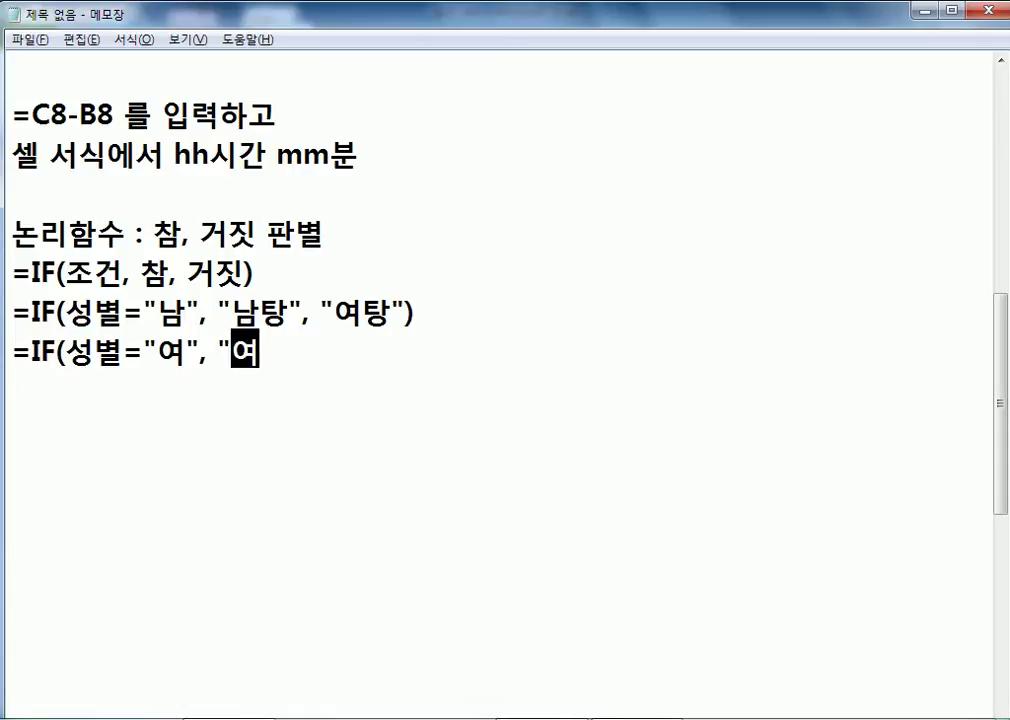
pyautogui.write('ㅇ", "나')
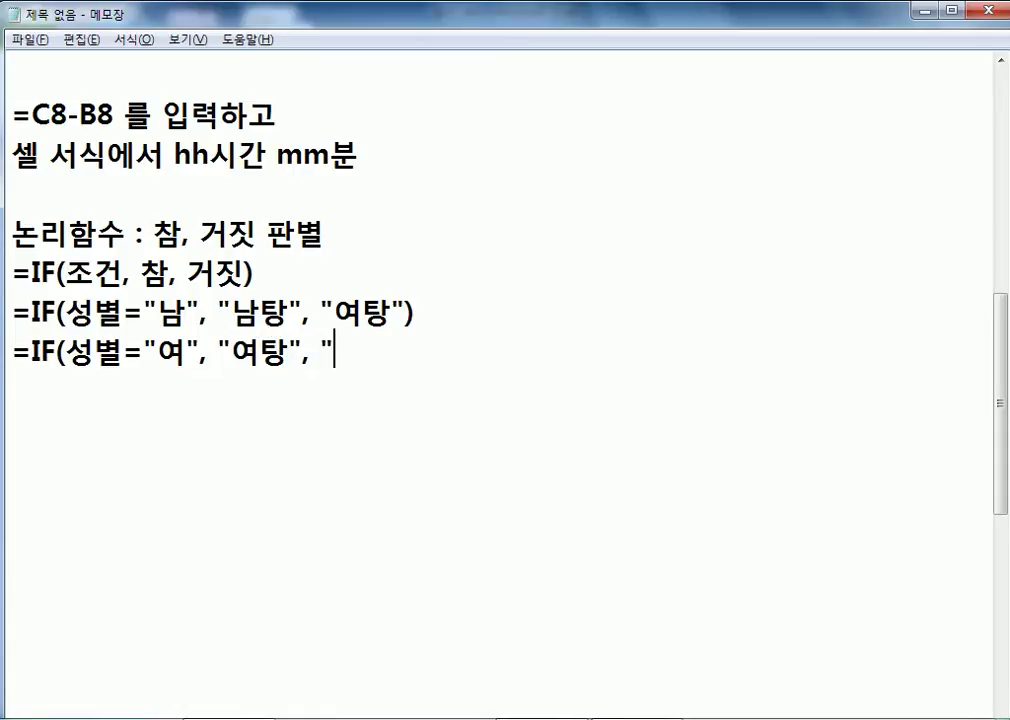
pyautogui.write('ㅁ탕")')
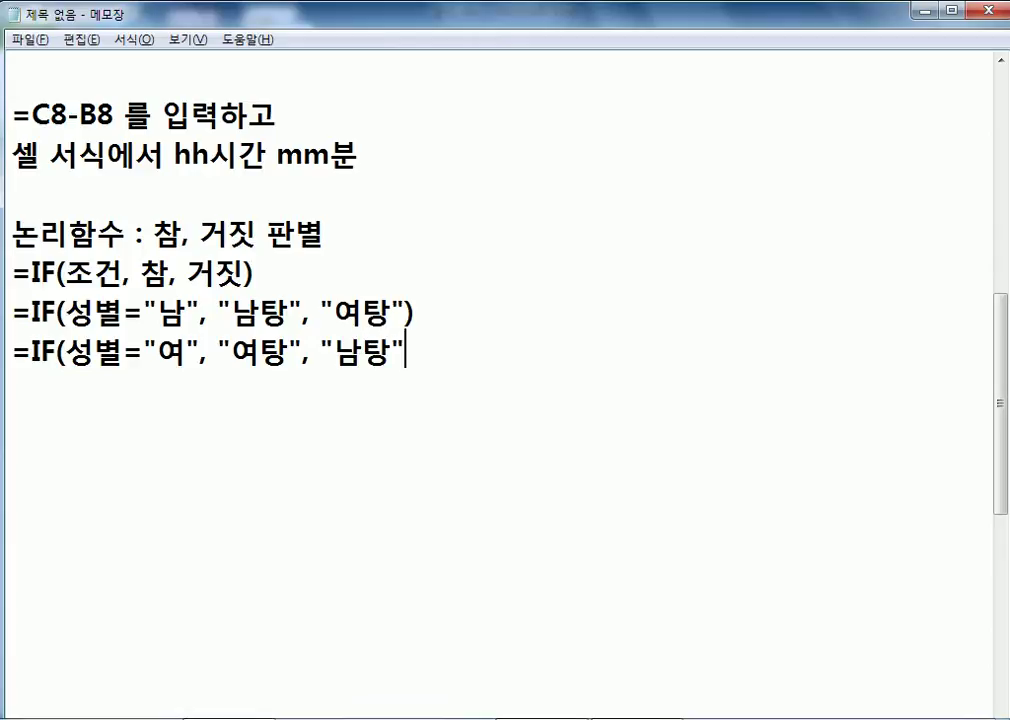
pyautogui.press('Return')
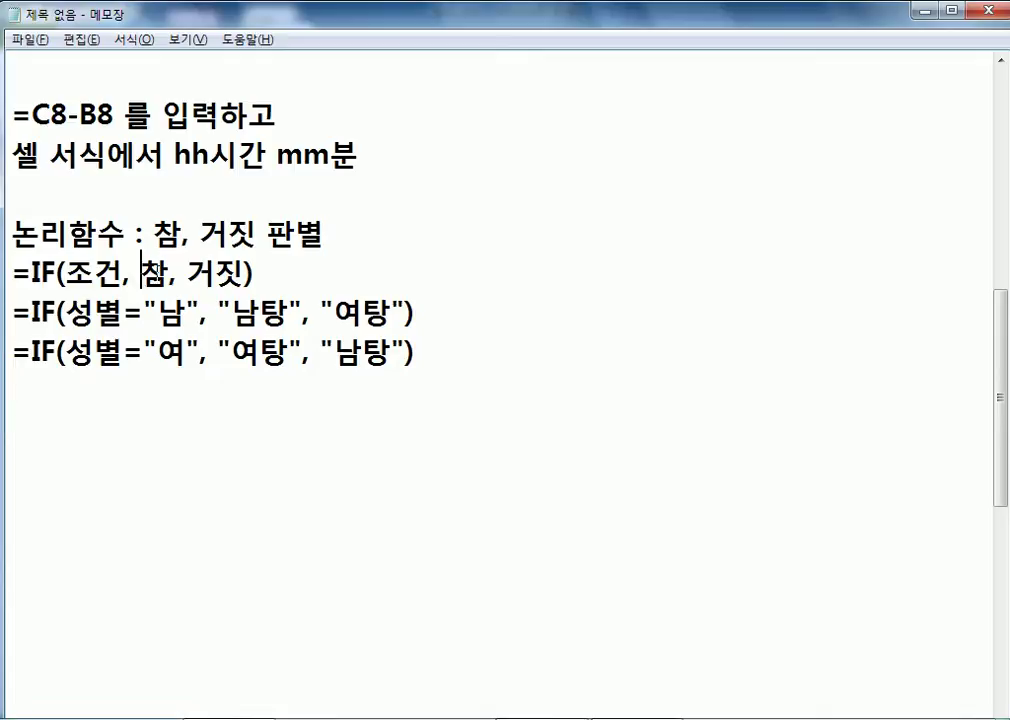
# Step: Write a numeric comparison example, =IF(100>90, "크다", "모르겠다"), below the gender examples, and start a new line
pyautogui.moveTo(139, 272); pyautogui.dragTo(170, 272)
pyautogui.doubleClick(205, 272)
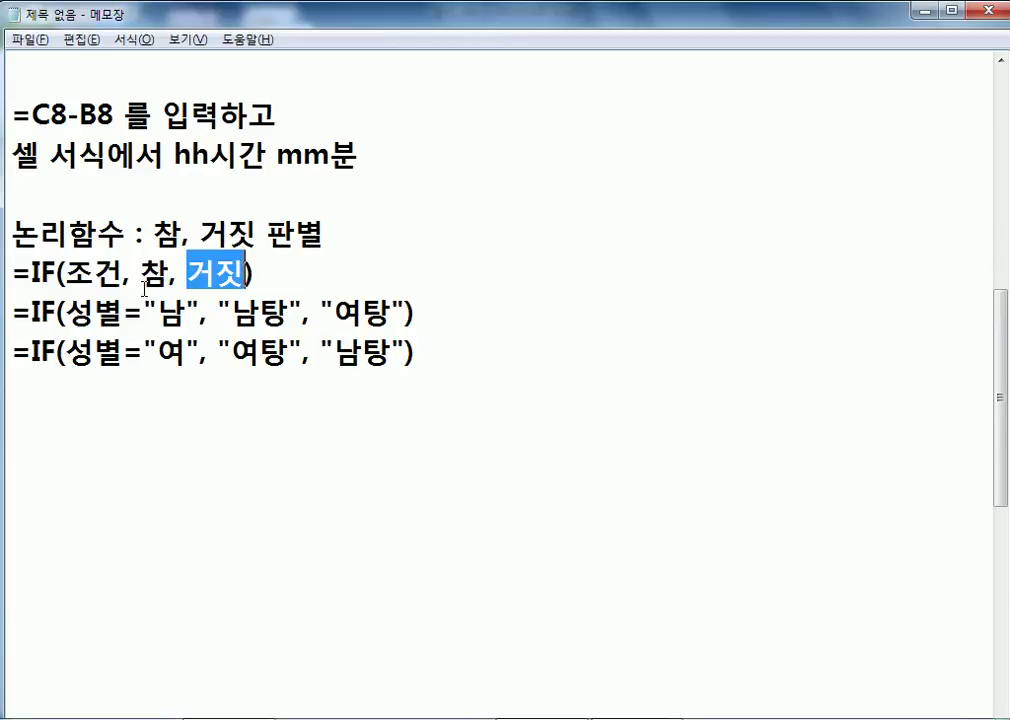
pyautogui.click(338, 391)
pyautogui.write('=')
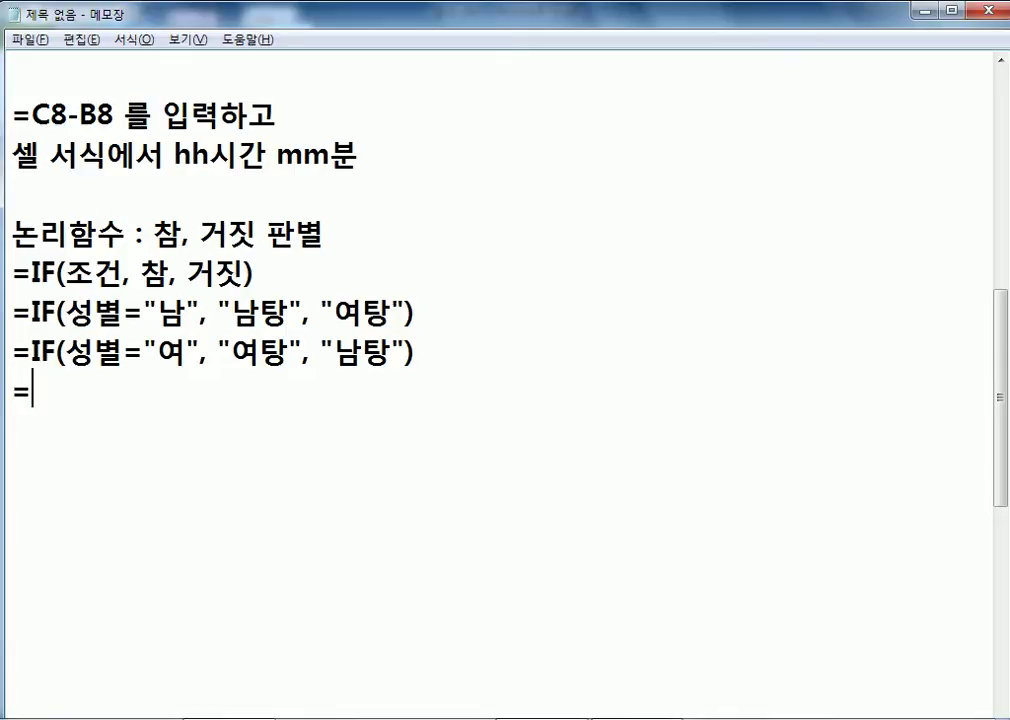
pyautogui.write('IF(100>90')
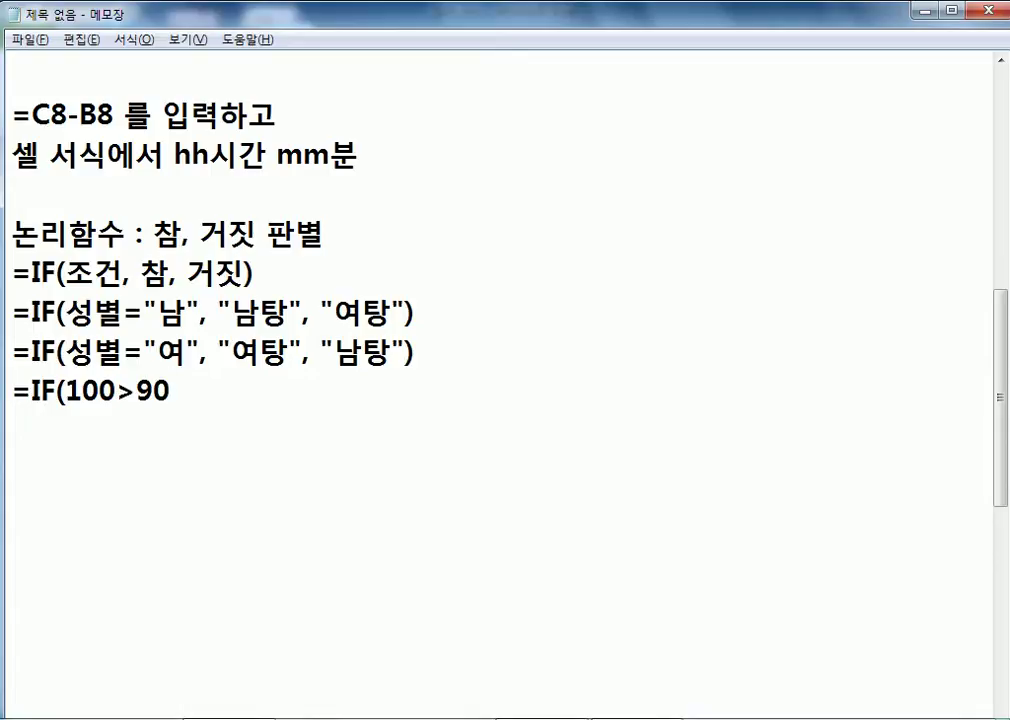
pyautogui.write(', "ZM')
pyautogui.press('BackSpace')
pyautogui.press('BackSpace')
pyautogui.write('크다",')
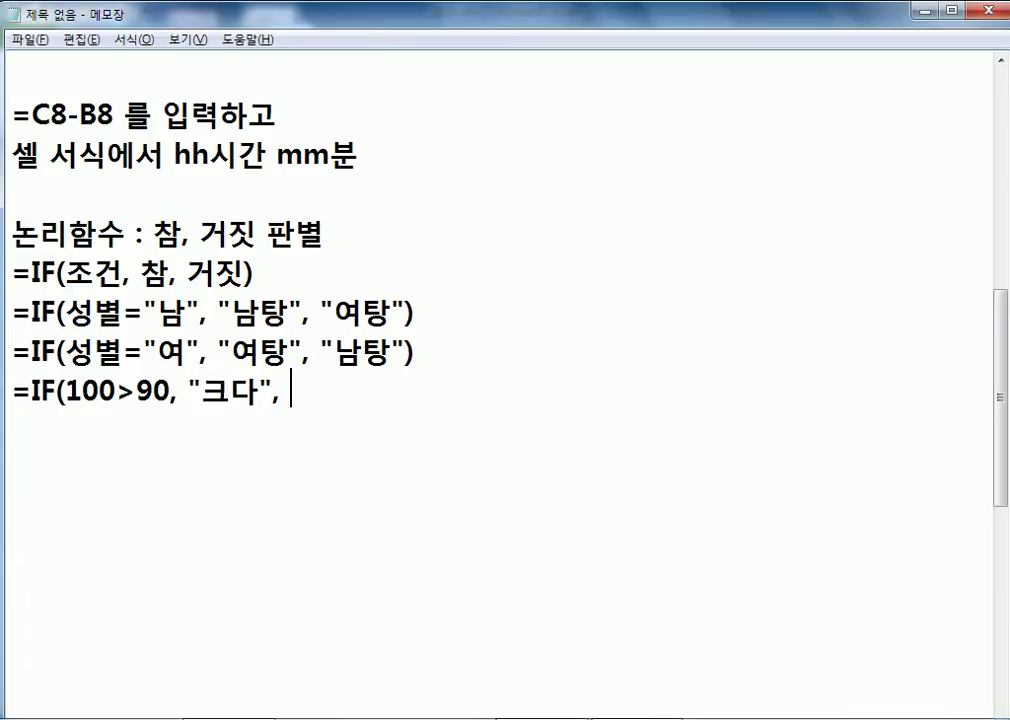
pyautogui.write(' "모르겠다")')
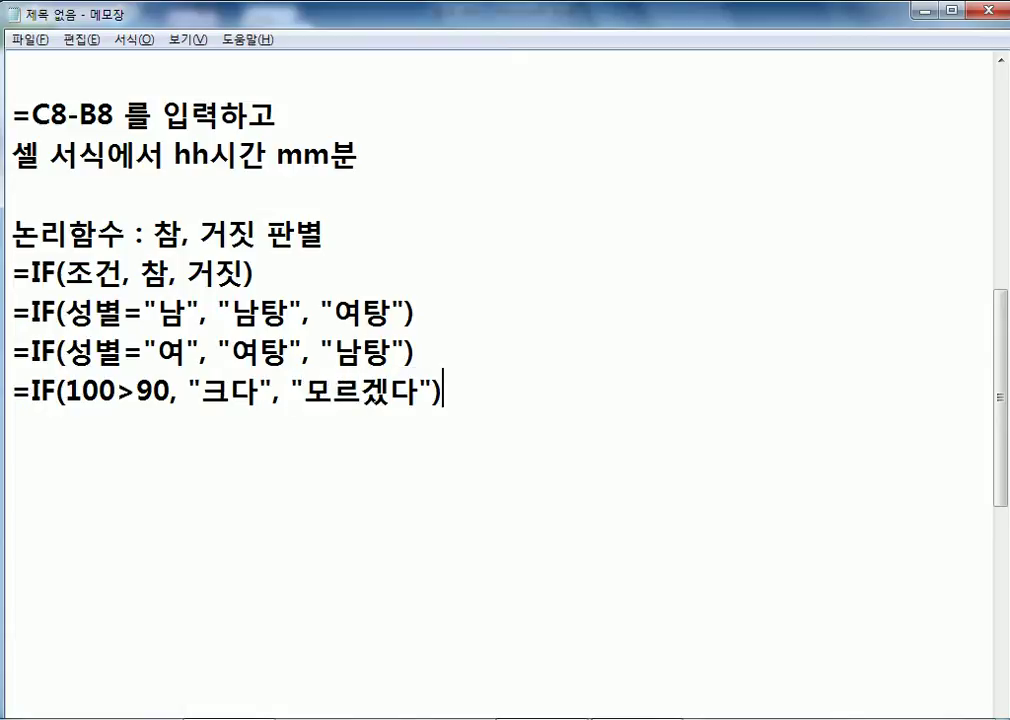
pyautogui.press('Return')
# Step: Change the condition of the numeric IF example to 10>90, and highlight its condition and its false result
pyautogui.moveTo(155, 391); pyautogui.dragTo(73, 391)
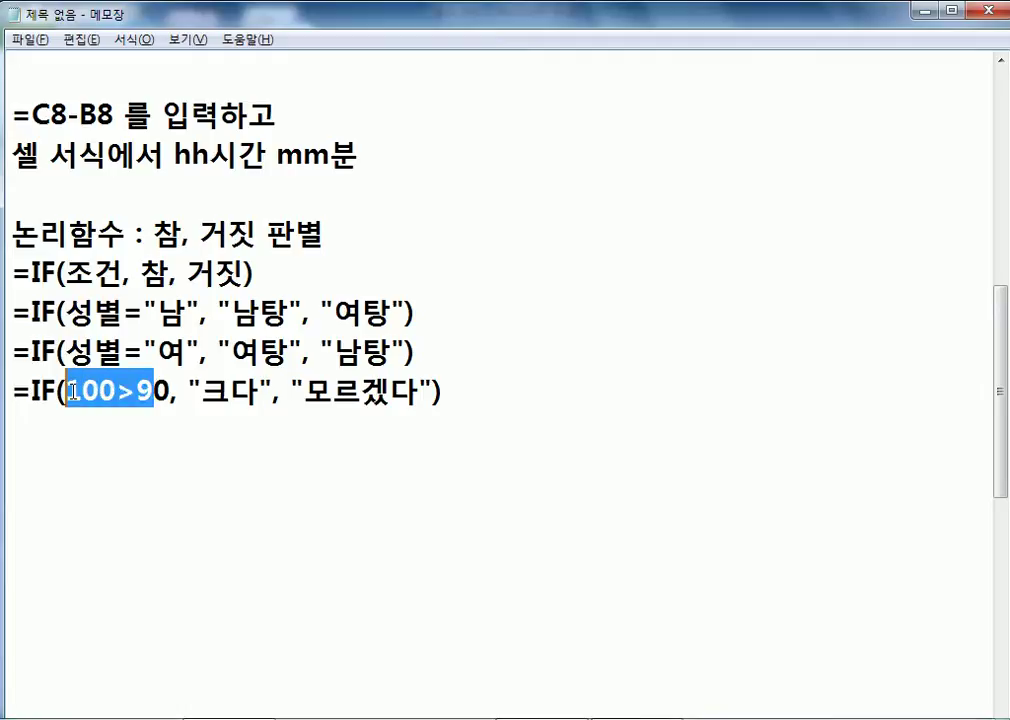
pyautogui.moveTo(203, 391); pyautogui.dragTo(261, 391)
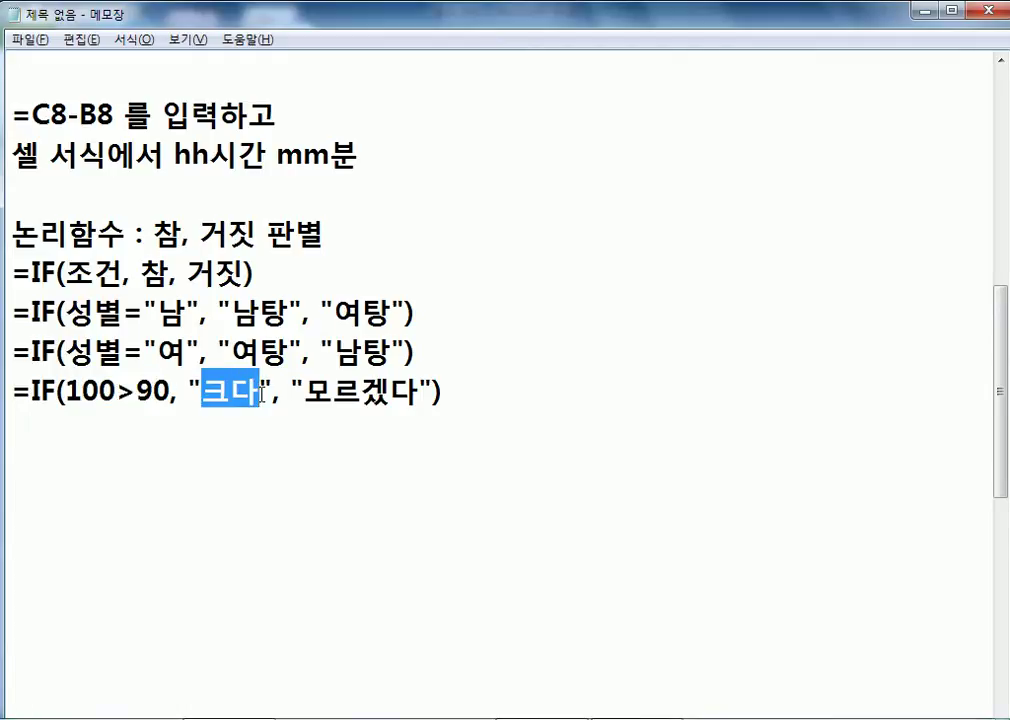
pyautogui.moveTo(65, 391); pyautogui.dragTo(95, 391)
pyautogui.write('1')
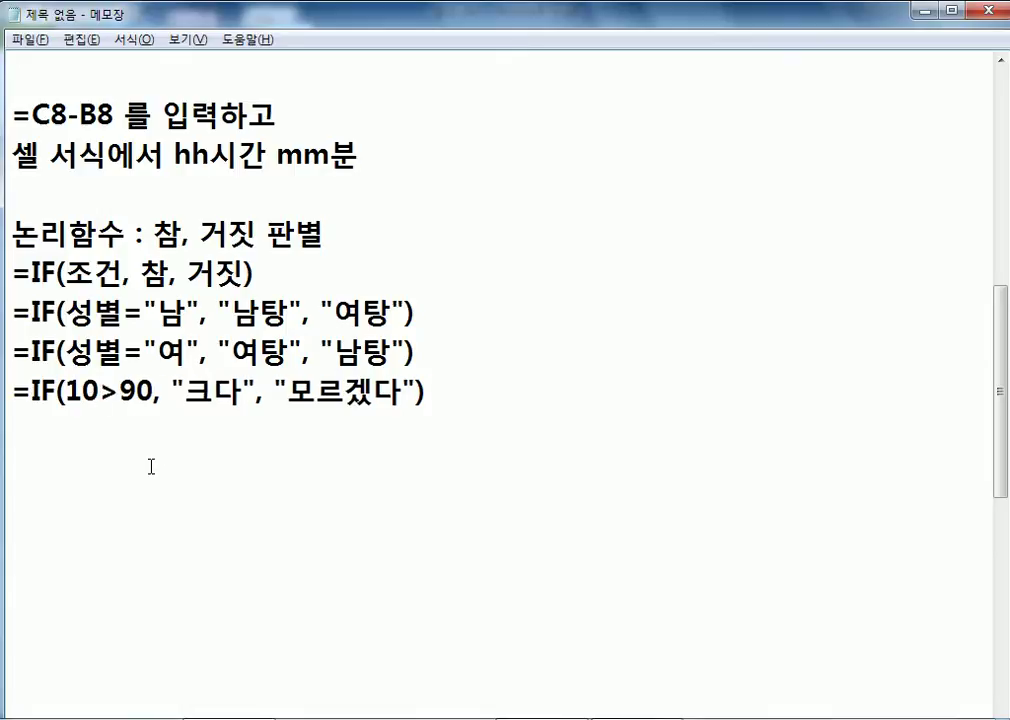
pyautogui.moveTo(66, 391); pyautogui.dragTo(154, 391)
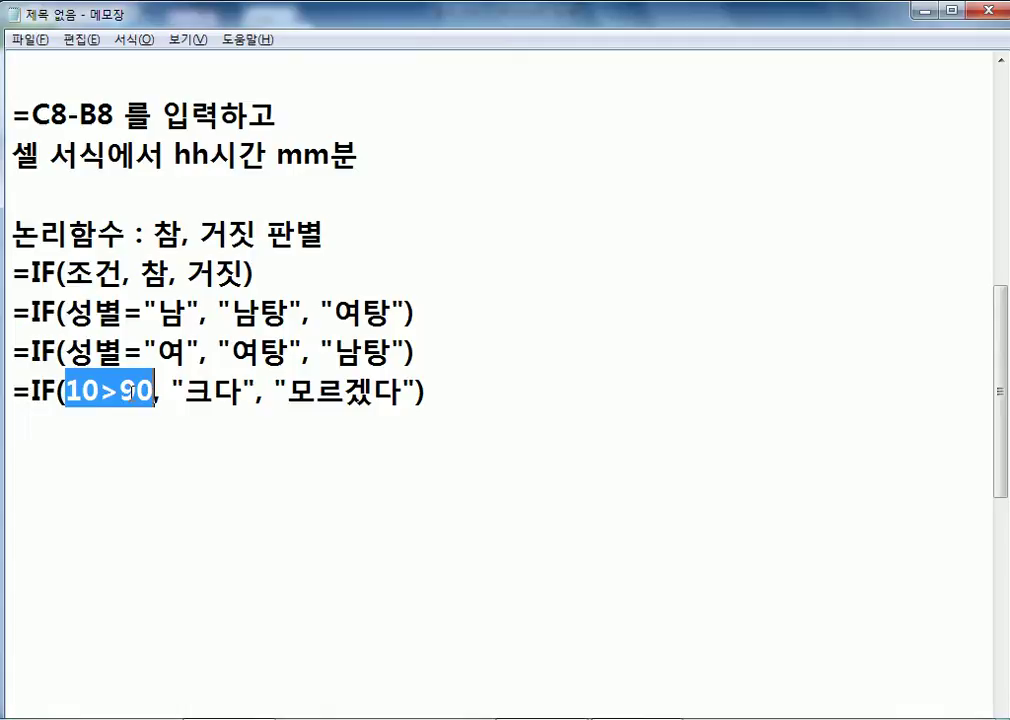
pyautogui.moveTo(288, 391); pyautogui.dragTo(373, 391)
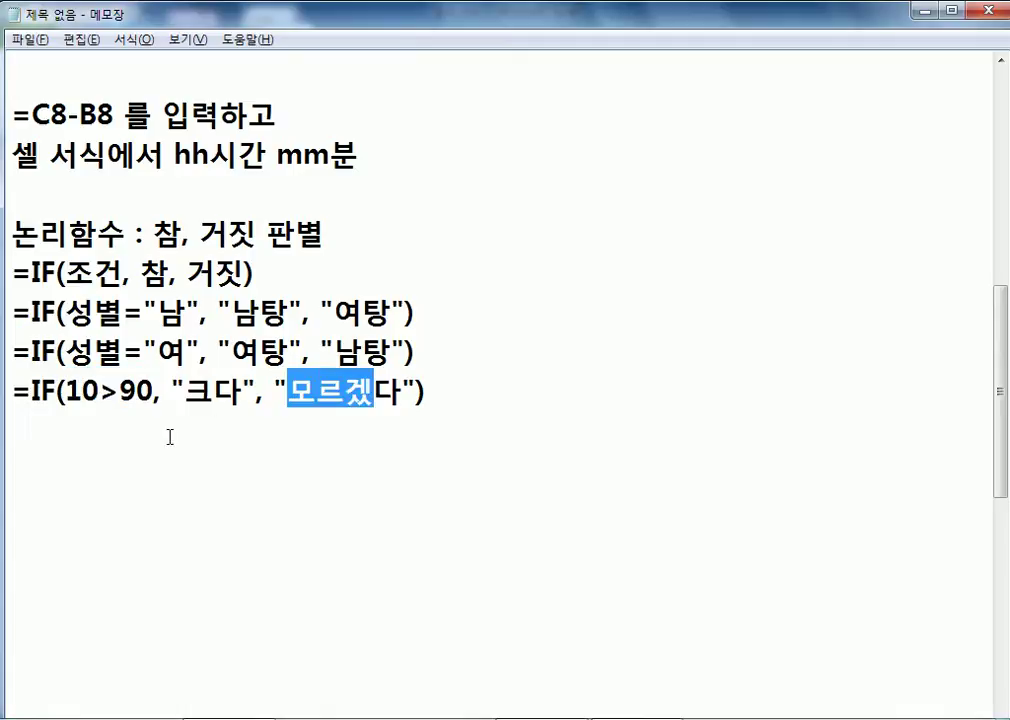
# Step: Set the numeric IF example's condition back to 100>90, and add a blank line below the examples
pyautogui.click(90, 392)
pyautogui.write('0')
pyautogui.moveTo(171, 393); pyautogui.dragTo(118, 393)
pyautogui.click(204, 393)
pyautogui.moveTo(204, 393); pyautogui.dragTo(257, 395)
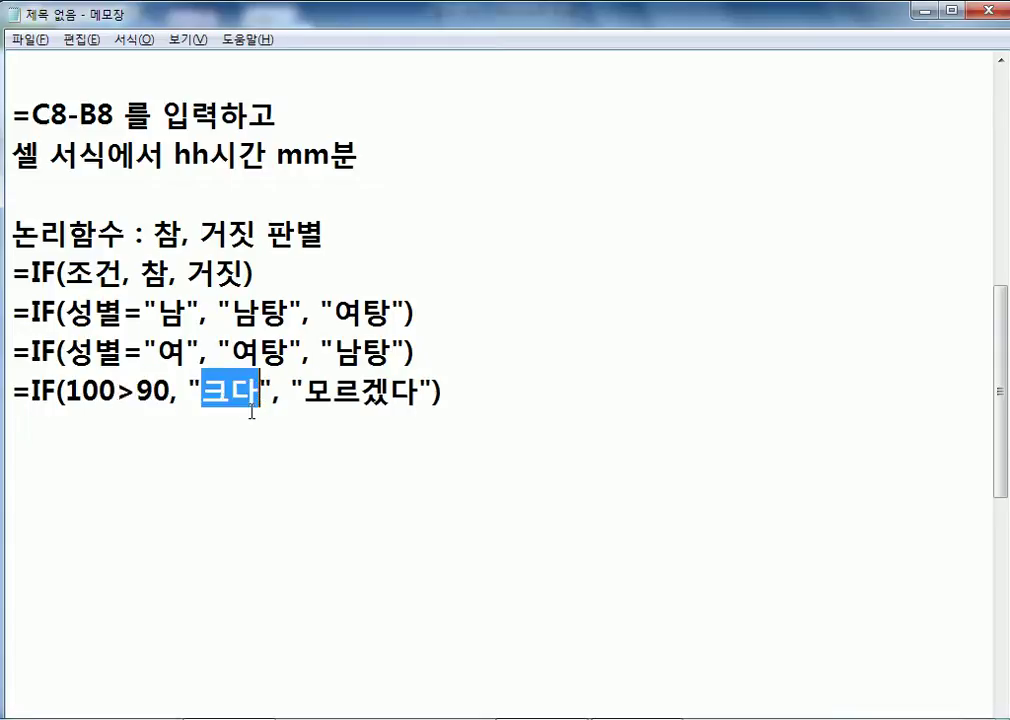
pyautogui.click(162, 465)
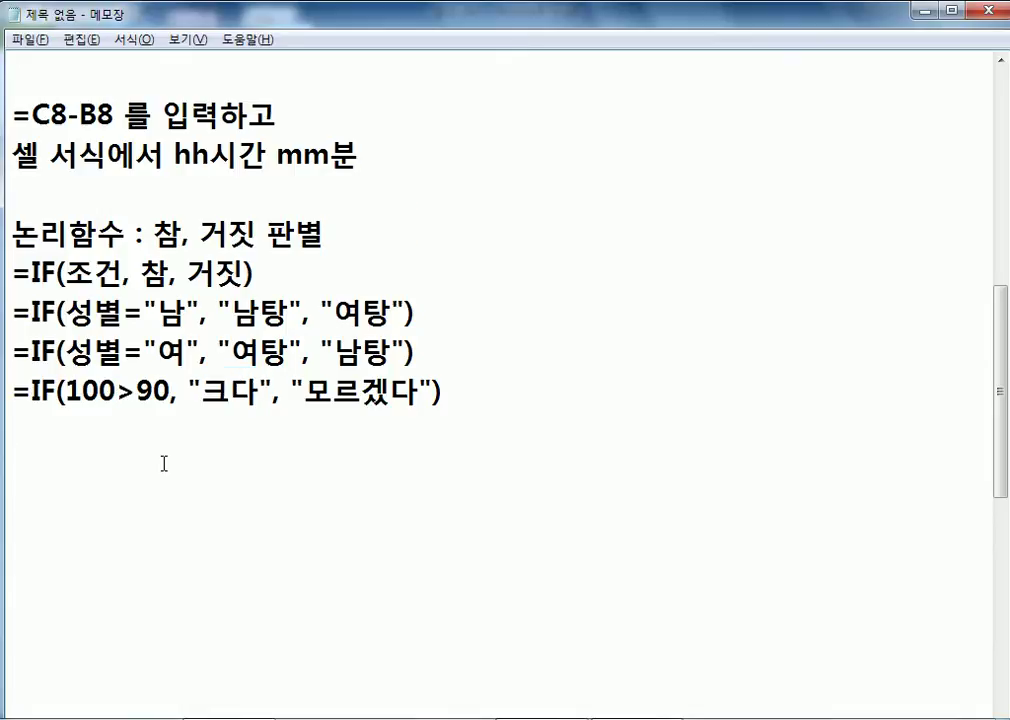
pyautogui.scroll(-1, 163, 463)
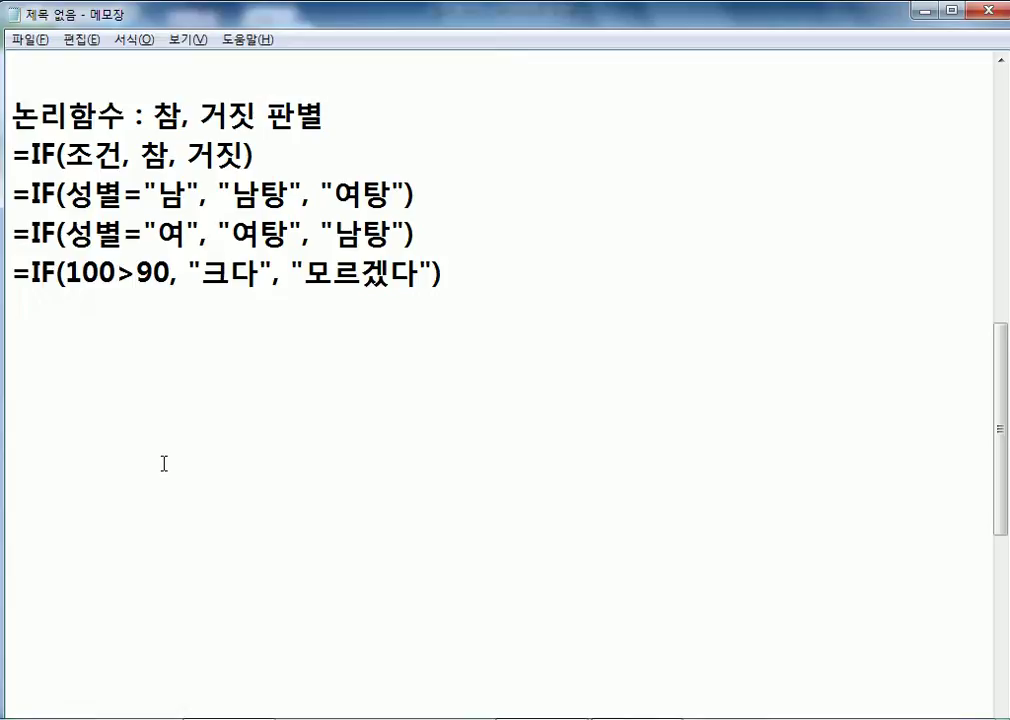
pyautogui.press('Return')
# Step: Switch to Excel and autofit all column widths of the 논리 sheet, leaving D5 under 재시험 selected
pyautogui.hotkey('alt', 'Tab')
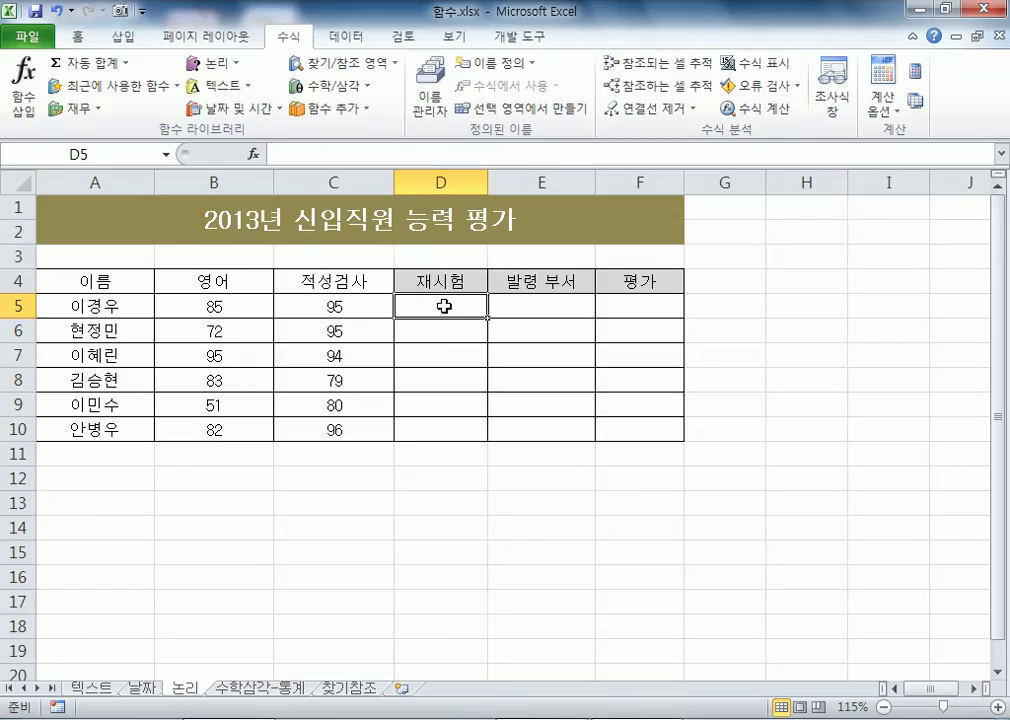
pyautogui.click(225, 308)
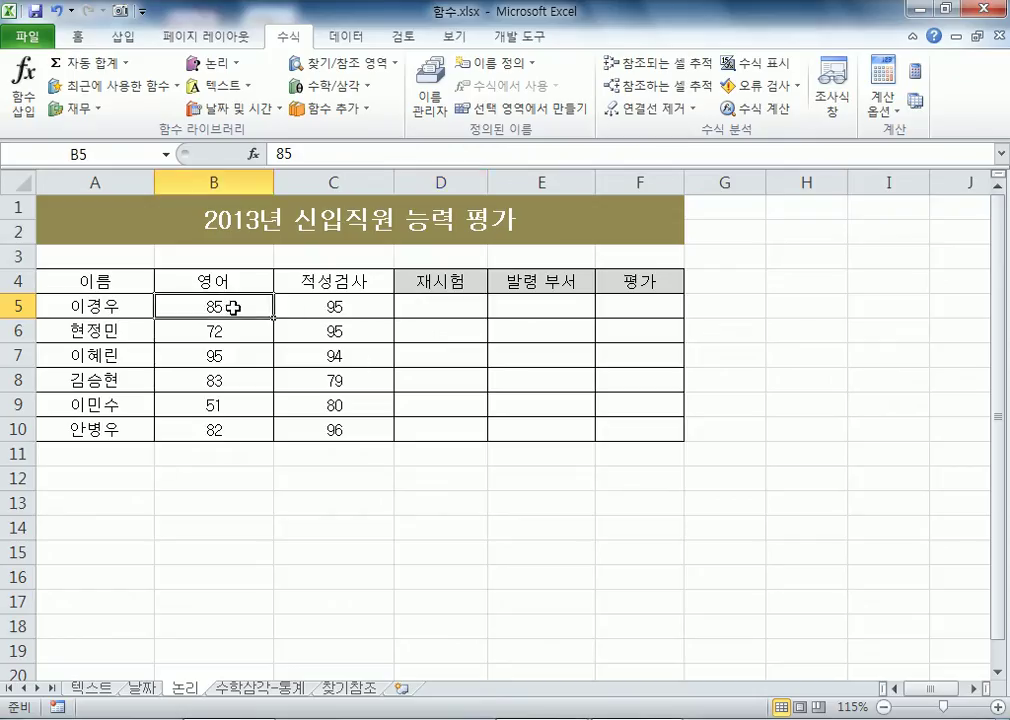
pyautogui.click(328, 308)
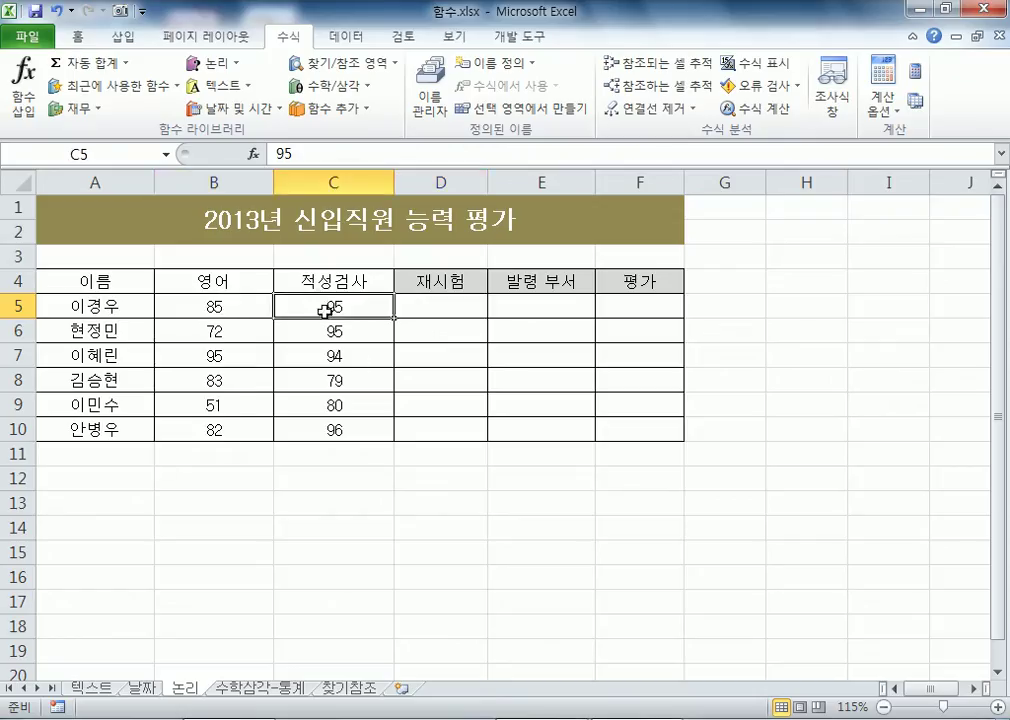
pyautogui.click(18, 181)
pyautogui.doubleClick(155, 181)
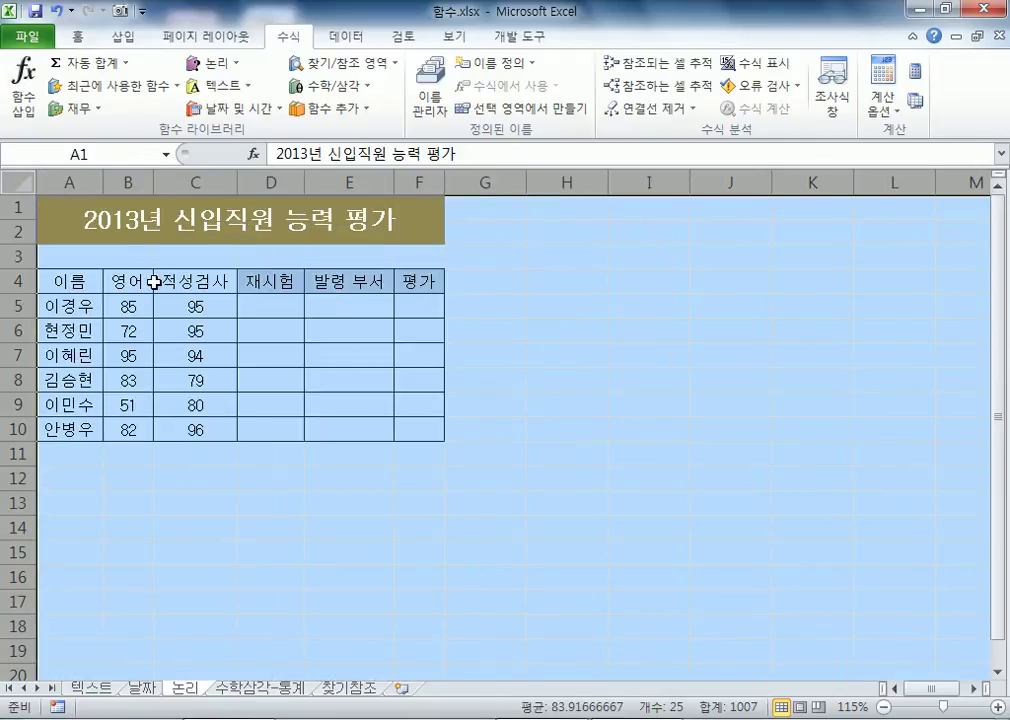
pyautogui.click(266, 309)
pyautogui.keyDown('ctrl'); pyautogui.scroll(4, 262, 330); pyautogui.keyUp('ctrl')
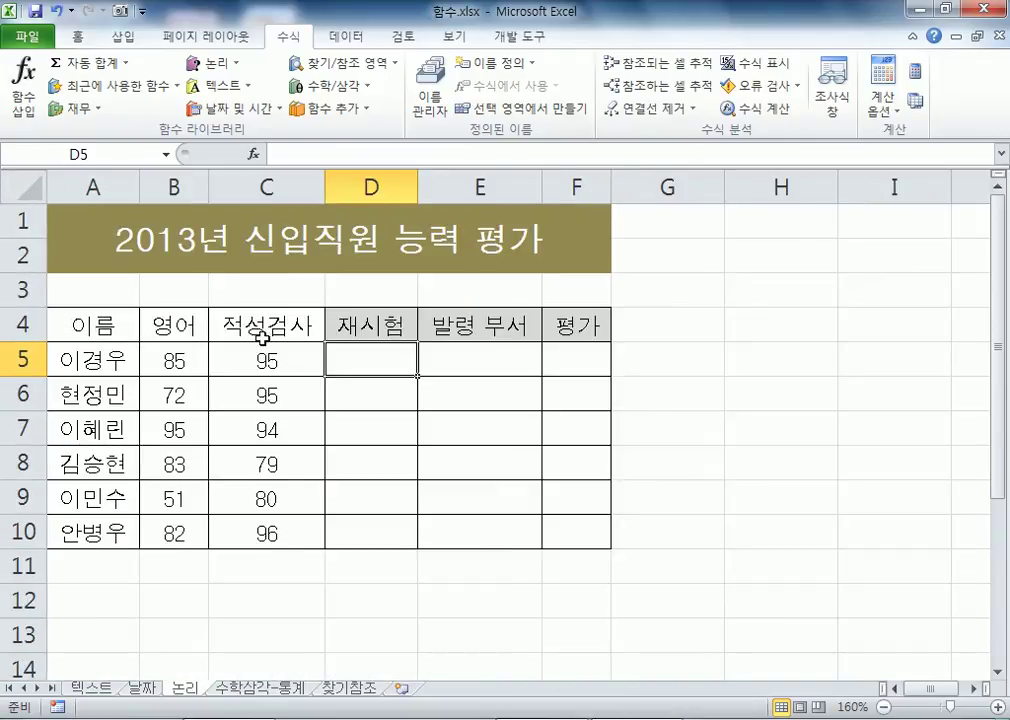
# Step: Point out the 영어 scores in column B as the basis for 재시험, ending with D5 selected
pyautogui.scroll(-1, 267, 367)
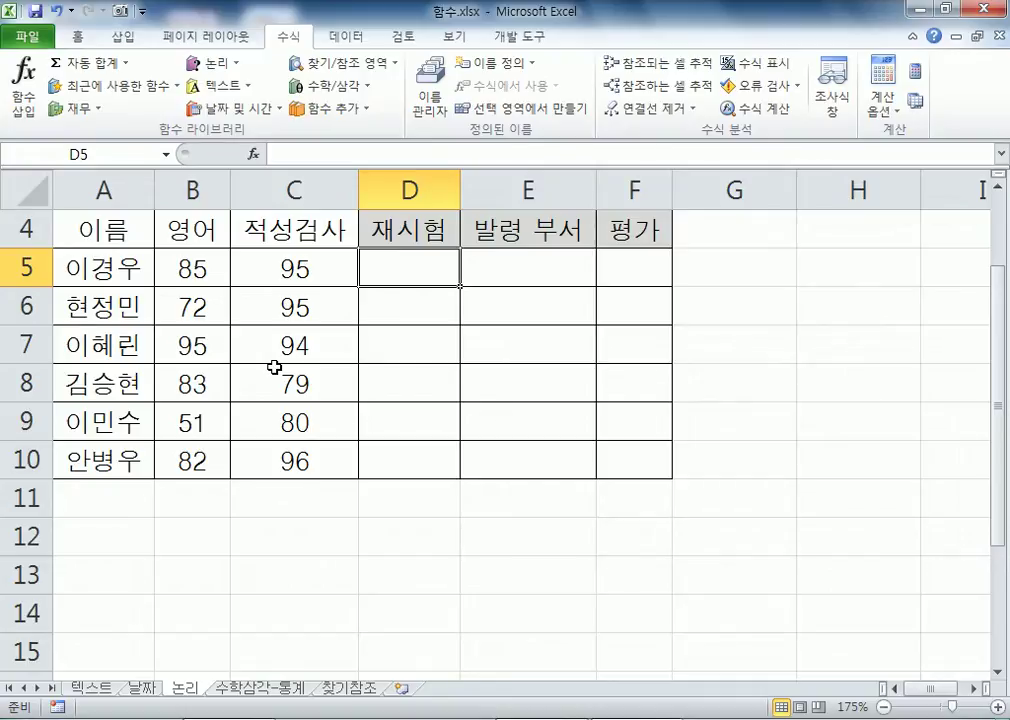
pyautogui.click(212, 280)
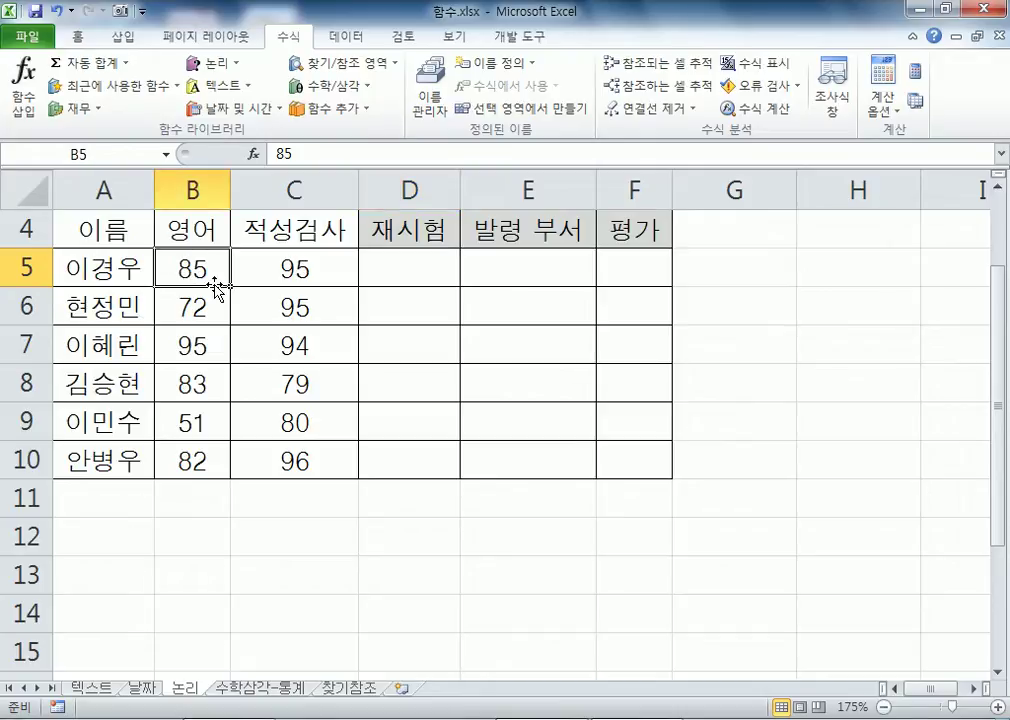
pyautogui.click(419, 268)
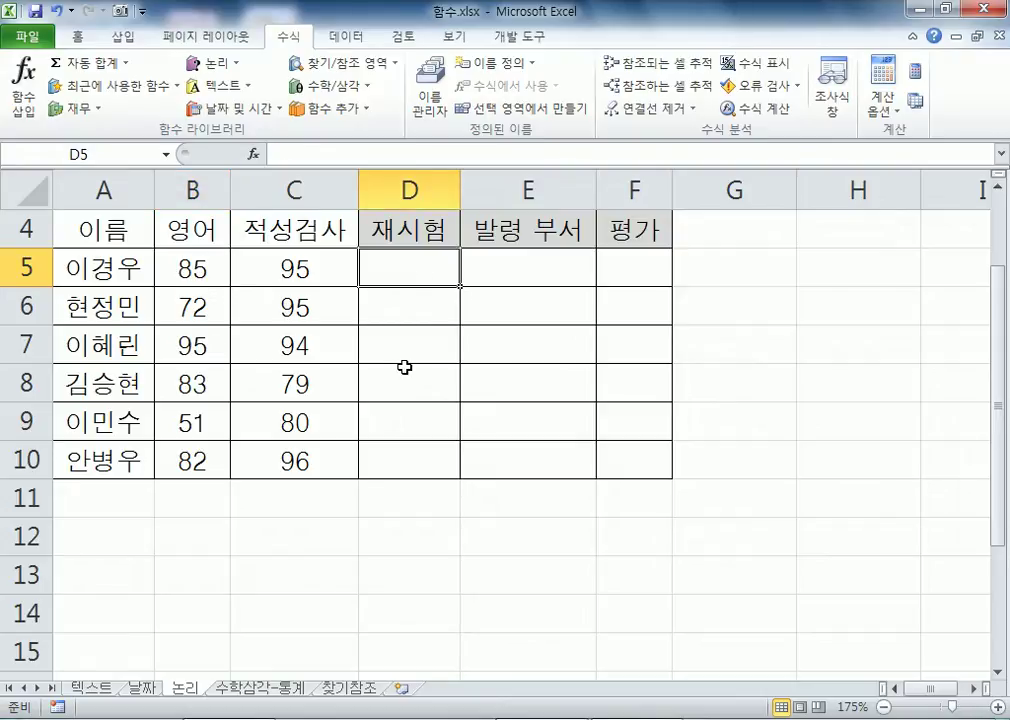
pyautogui.click(190, 190)
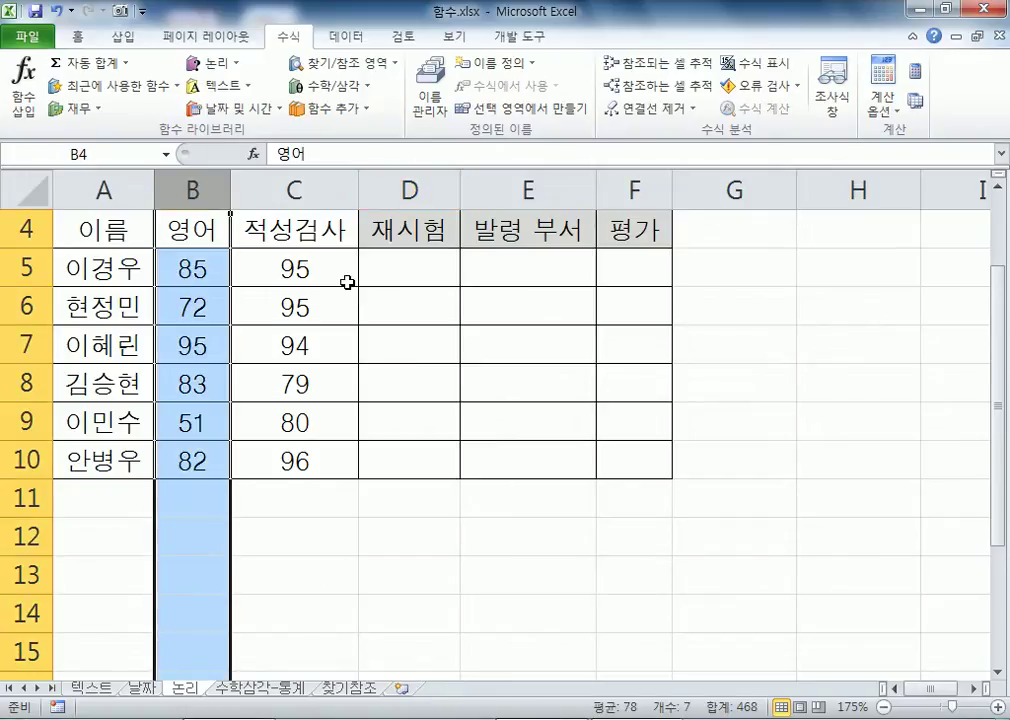
pyautogui.click(392, 265)
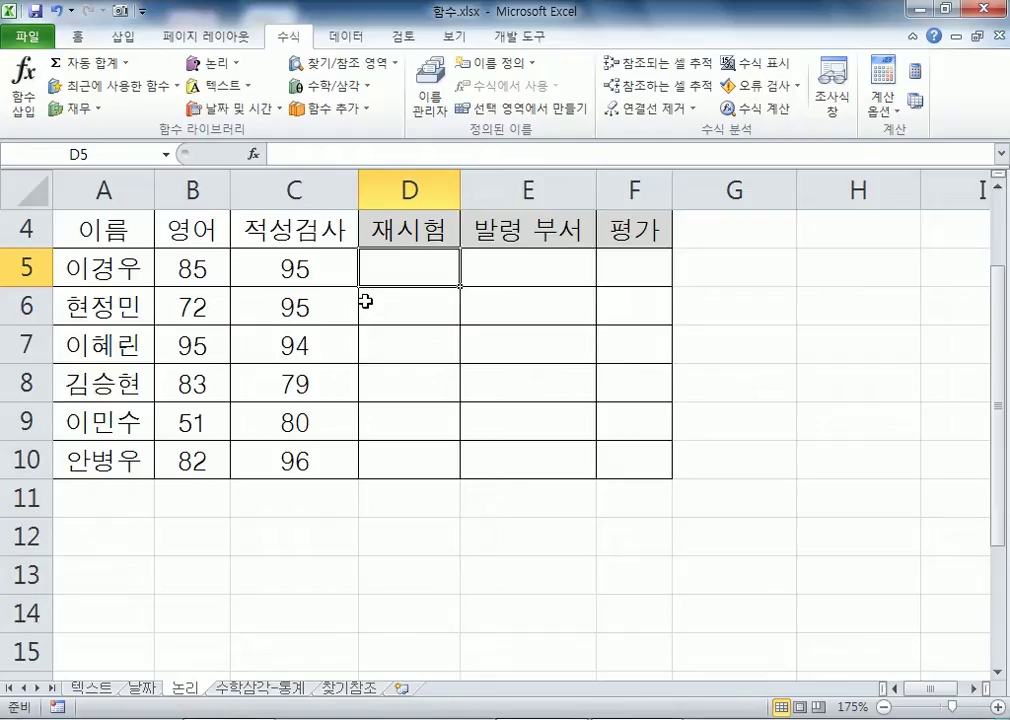
pyautogui.click(226, 66)
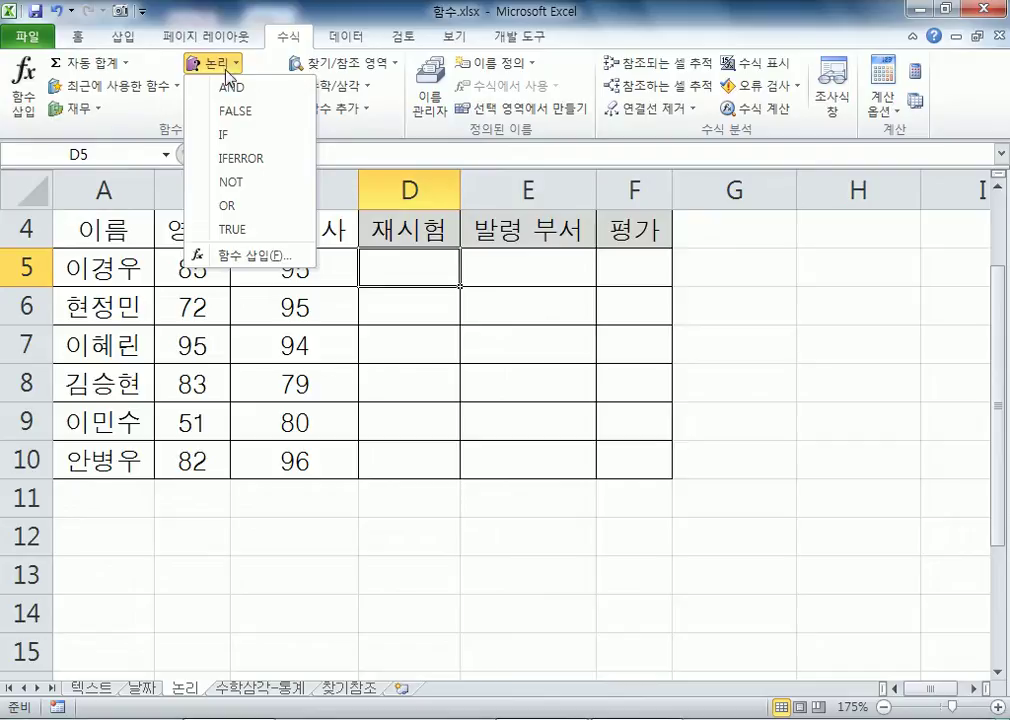
pyautogui.click(225, 136)
pyautogui.moveTo(560, 100); pyautogui.dragTo(228, 301)
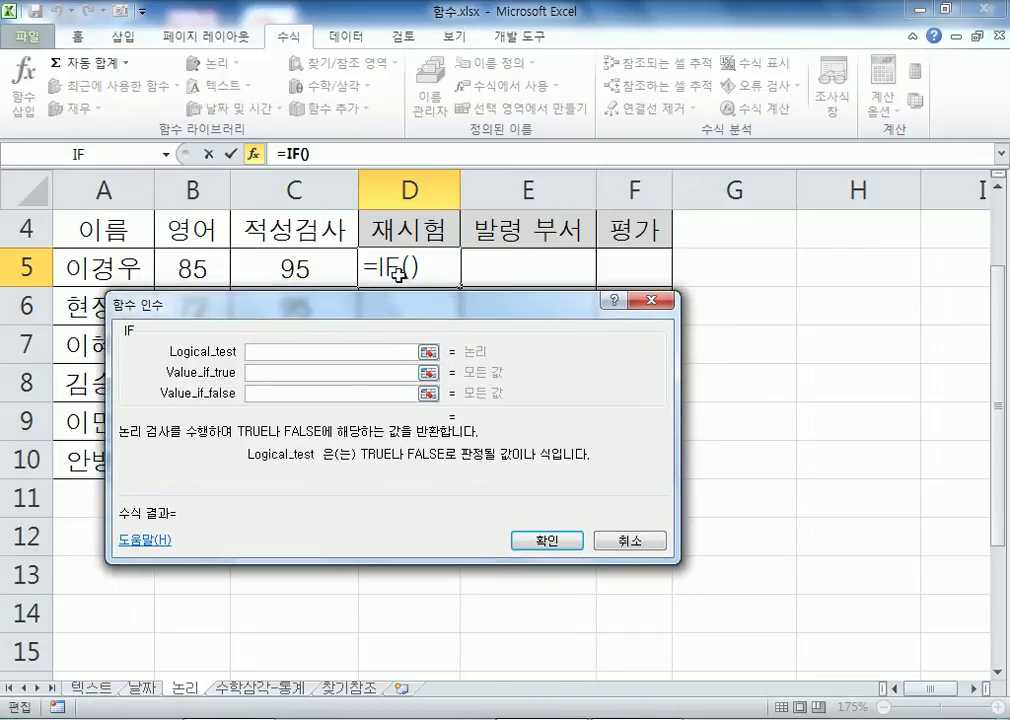
pyautogui.press('Escape')
pyautogui.hotkey('alt', 'Tab')
pyautogui.hotkey('alt', 'Tab')
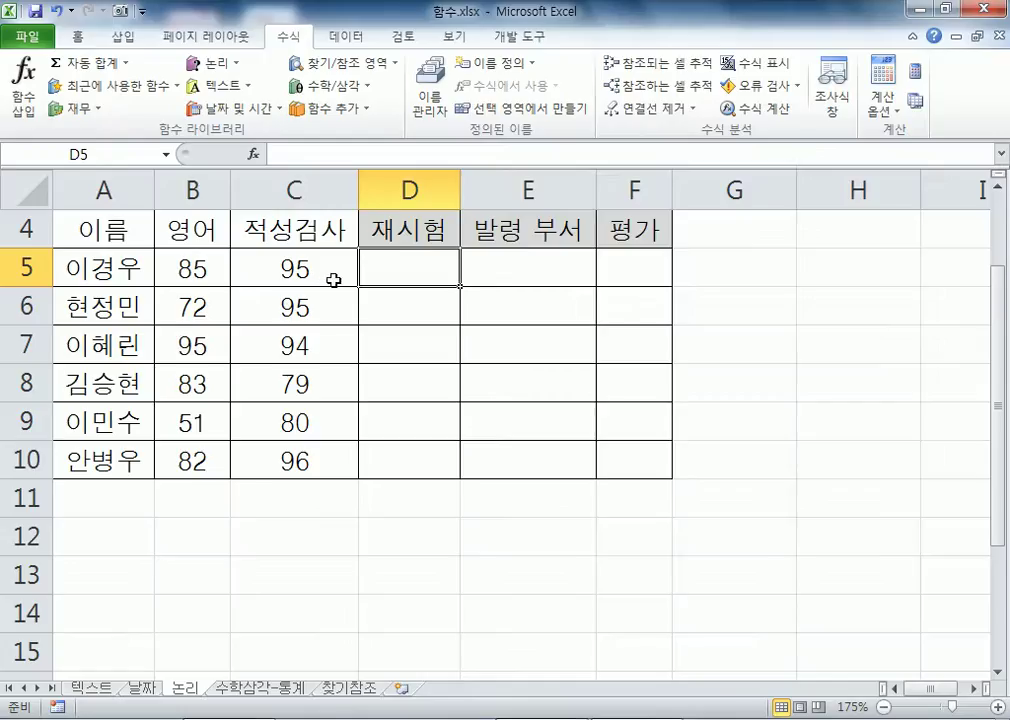
pyautogui.write('=ㅑㄹ')
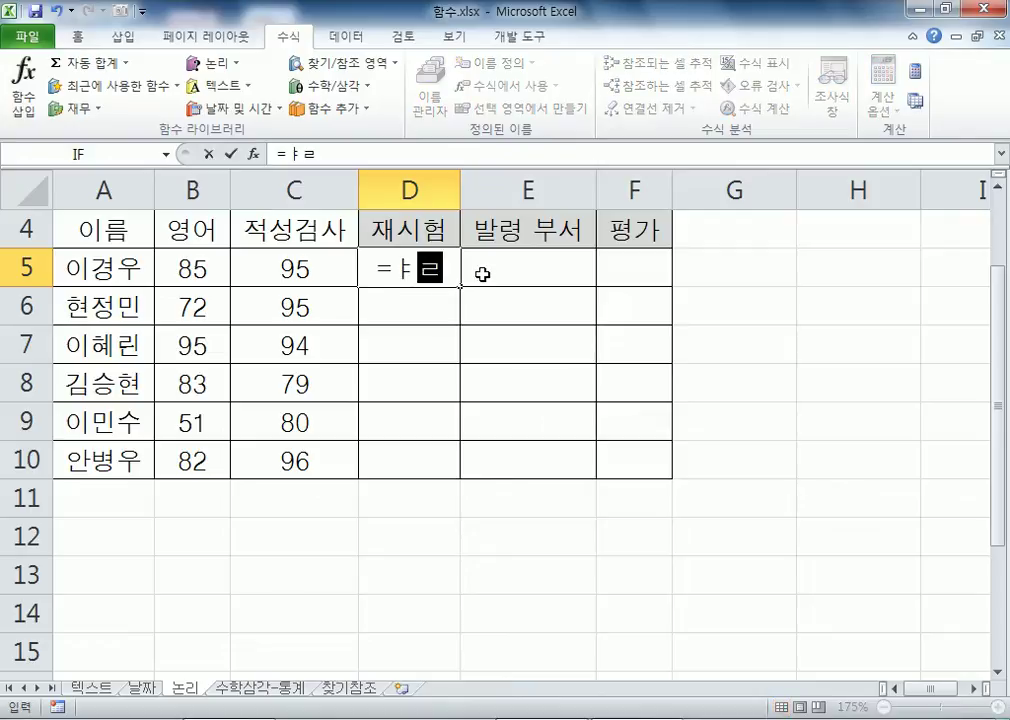
pyautogui.press('Escape')
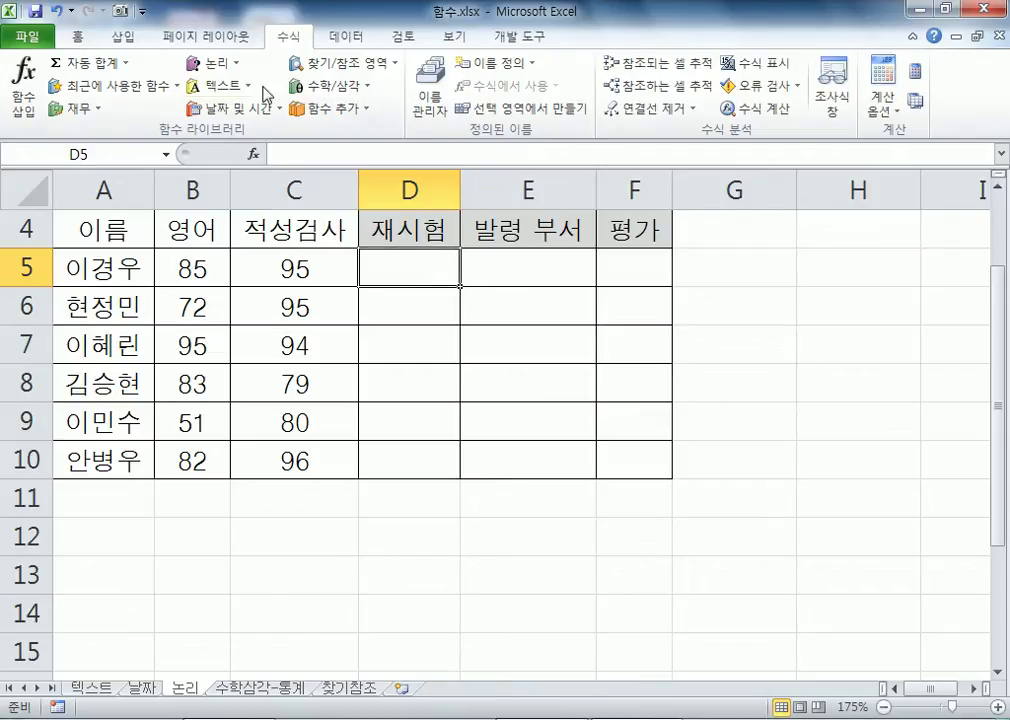
# Step: Try an IF function in D5 with the logical test B5<70, and cancel the function
pyautogui.click(215, 63)
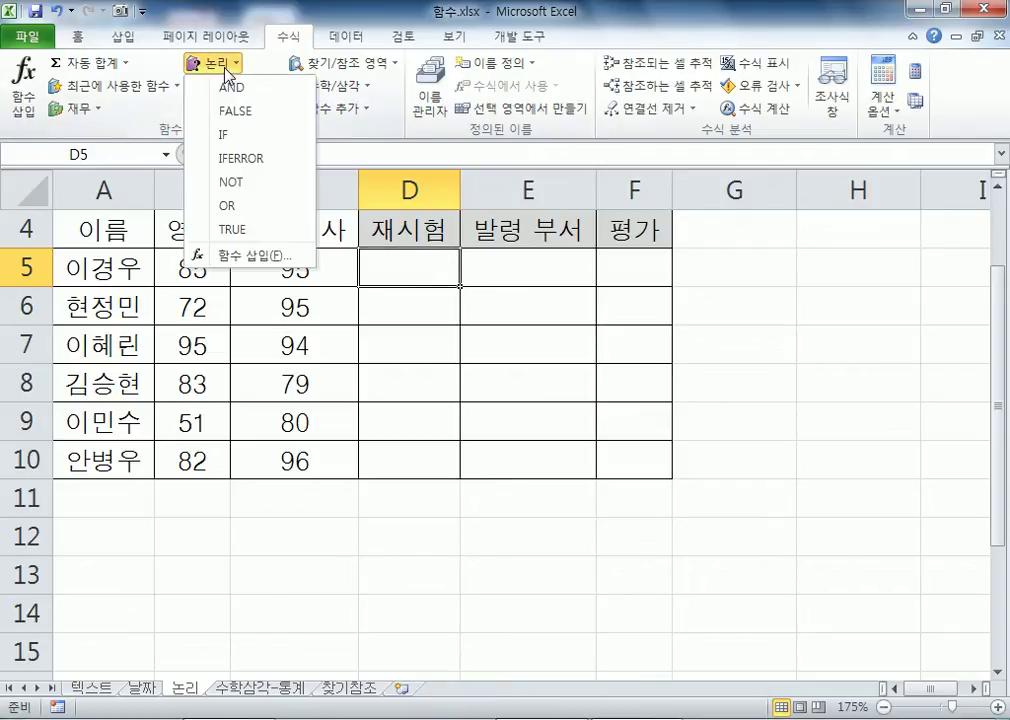
pyautogui.click(232, 137)
pyautogui.moveTo(354, 305); pyautogui.dragTo(332, 307)
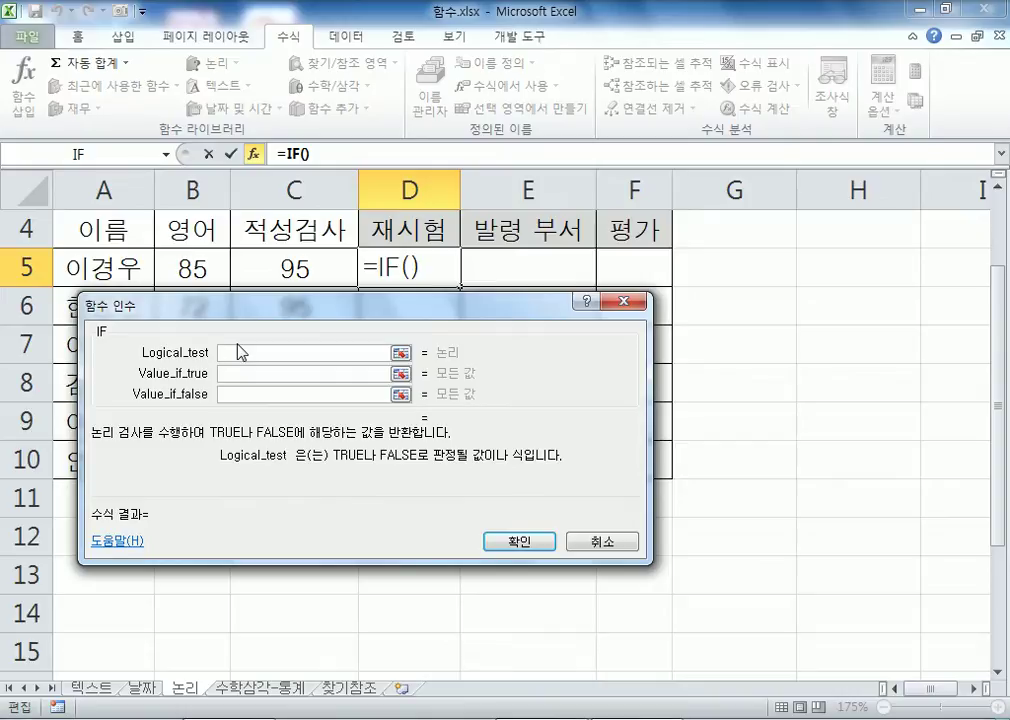
pyautogui.click(200, 265)
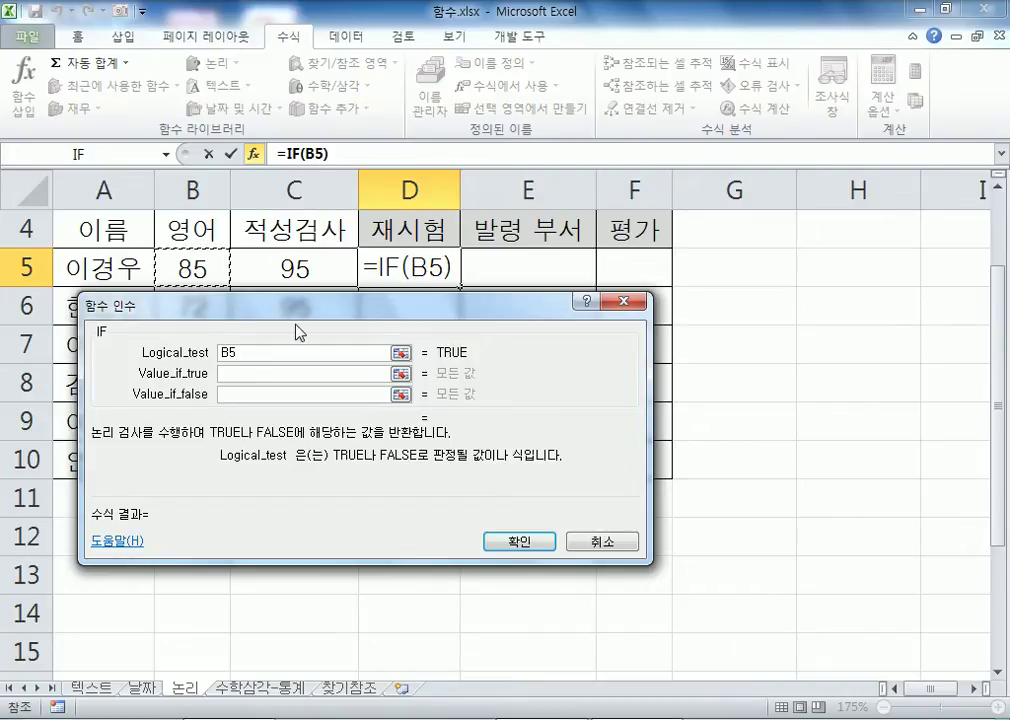
pyautogui.write('<70')
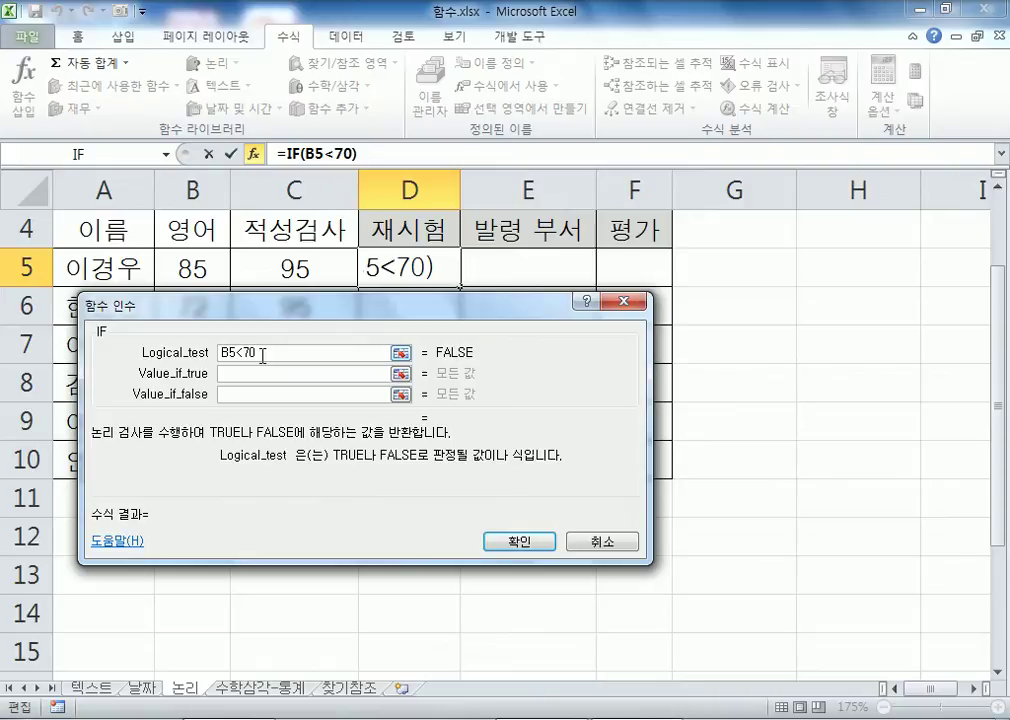
pyautogui.press('Left')
pyautogui.press('Left')
pyautogui.hotkey('shift', 'Left')
pyautogui.press('Escape')
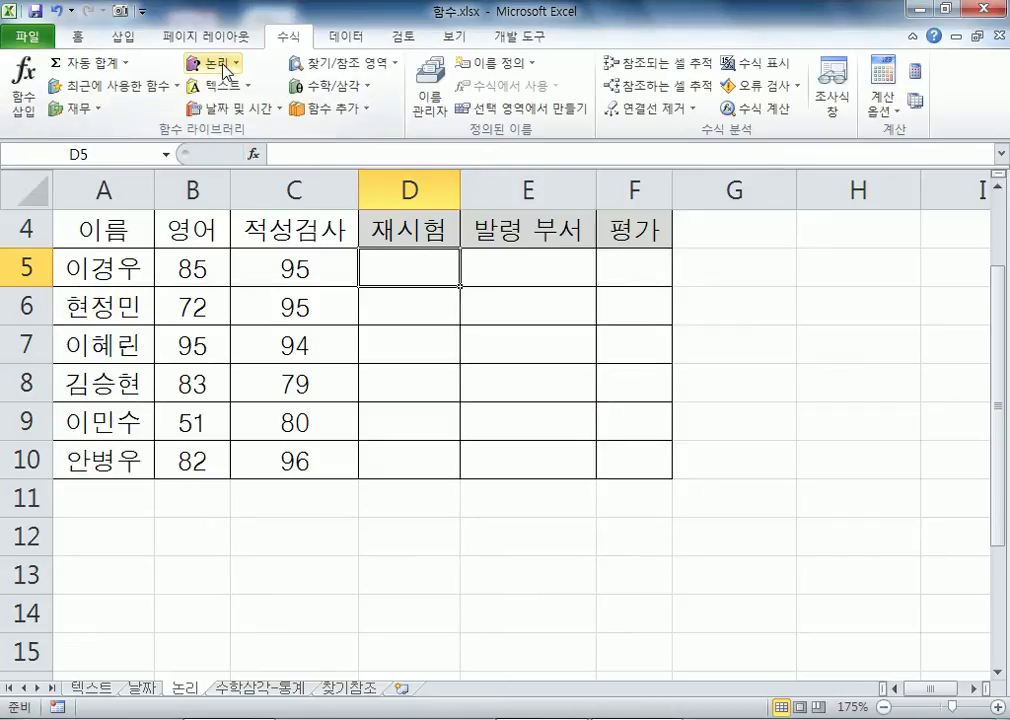
# Step: Insert an IF function in D5 and begin its logical test with B5<
pyautogui.click(213, 63)
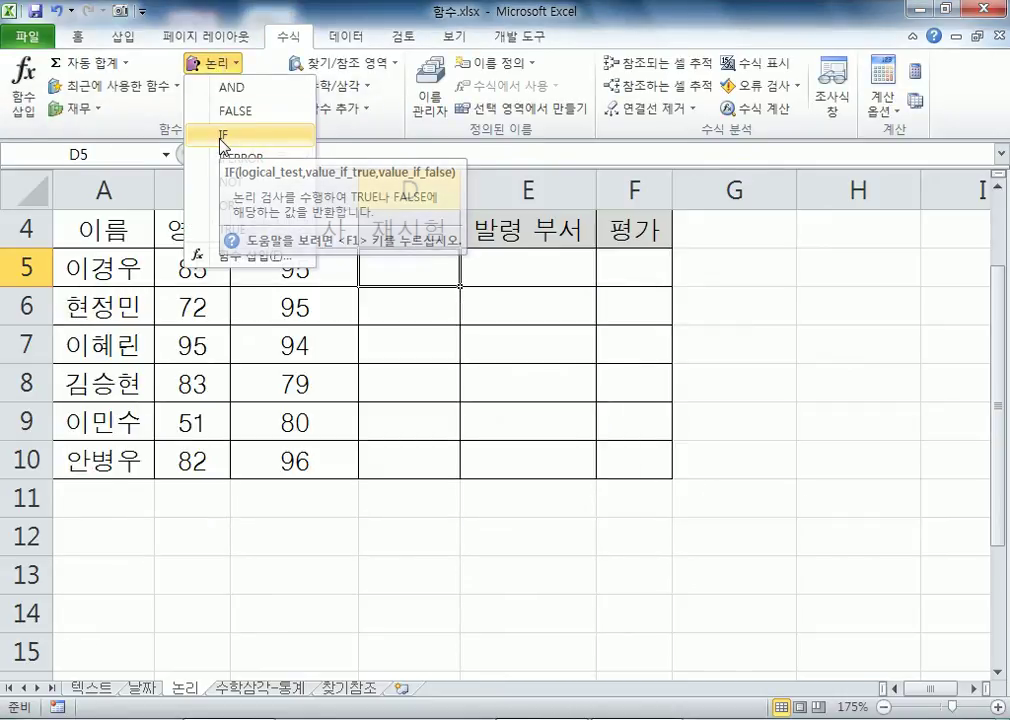
pyautogui.click(222, 145)
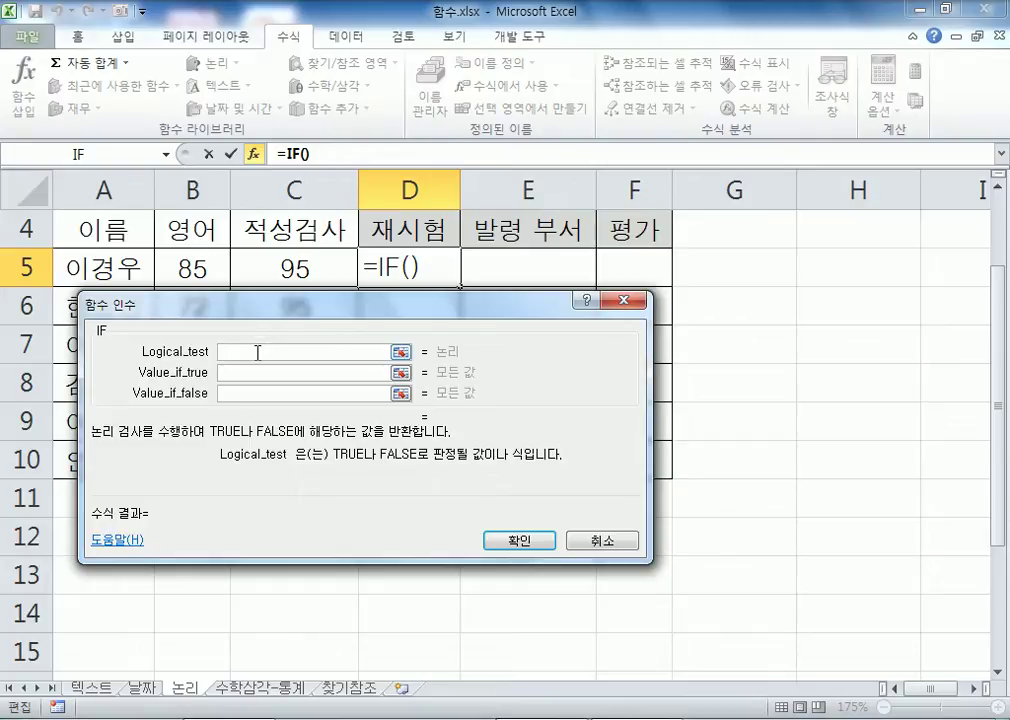
pyautogui.click(198, 269)
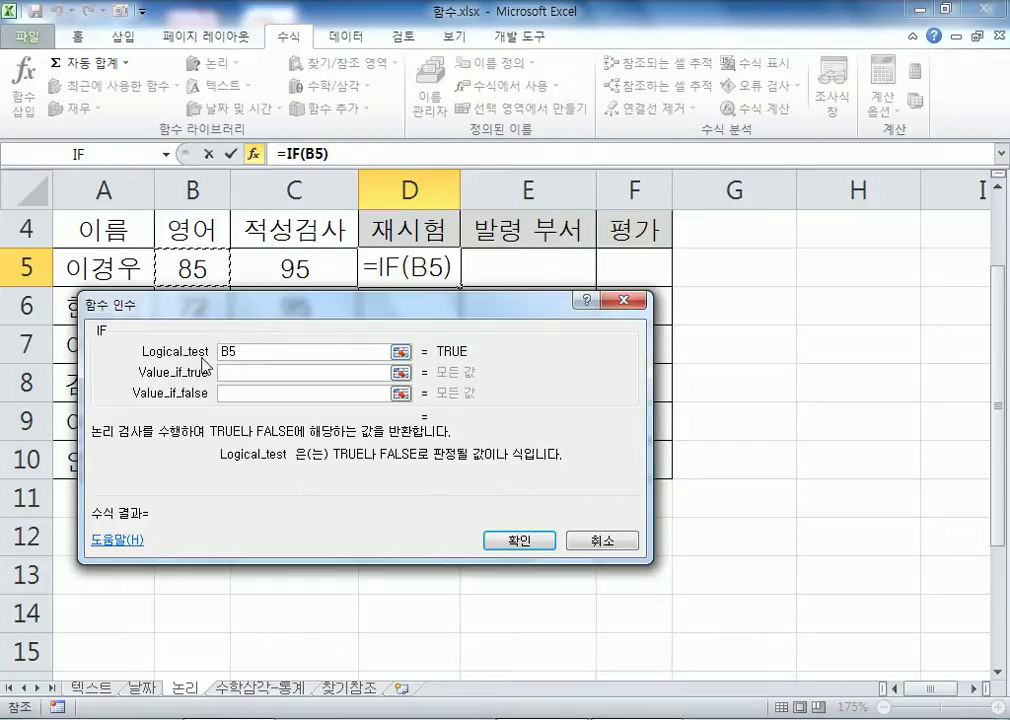
pyautogui.moveTo(267, 300); pyautogui.dragTo(221, 314)
pyautogui.click(207, 308)
pyautogui.click(224, 271)
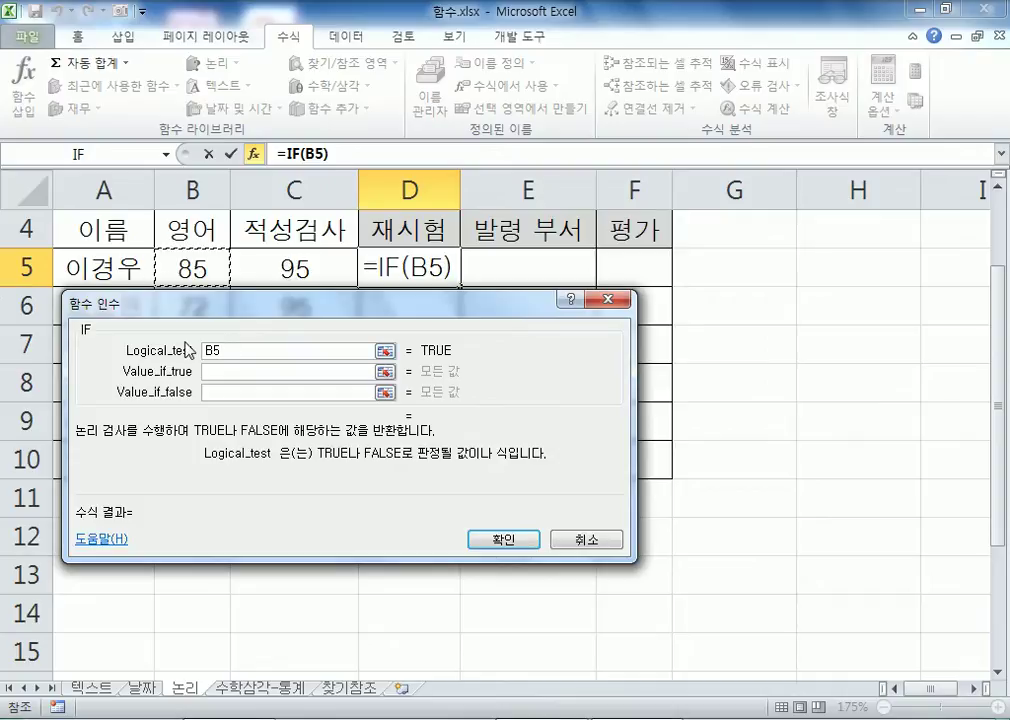
pyautogui.write('<')
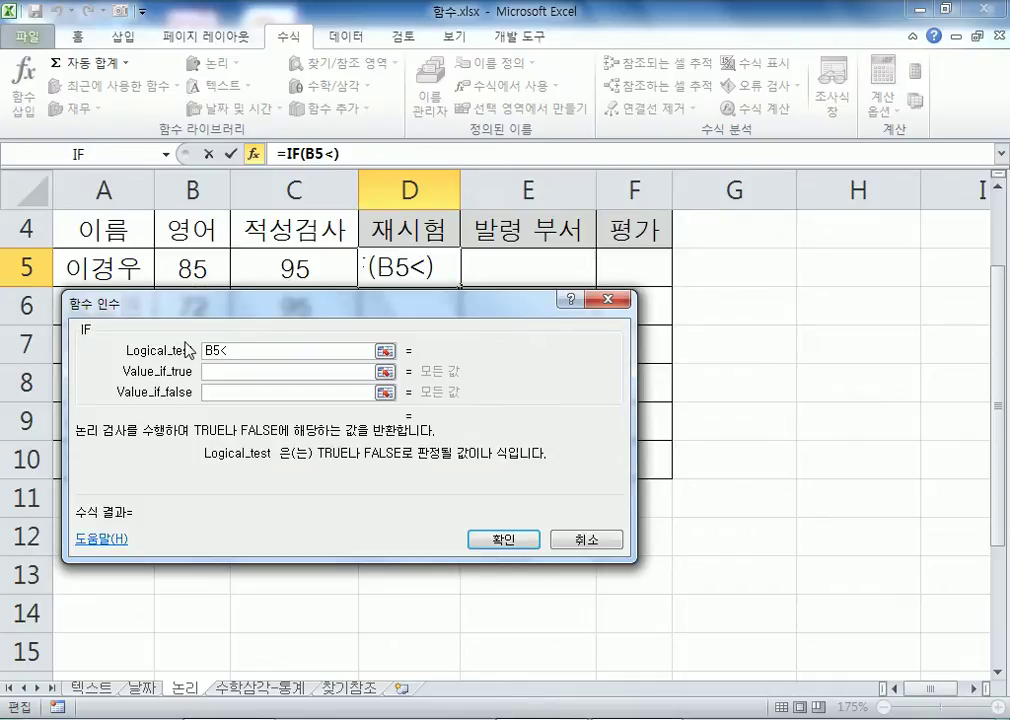
# Step: Complete D5's IF condition as B5<70 and set the value if true to "O"
pyautogui.write('70')
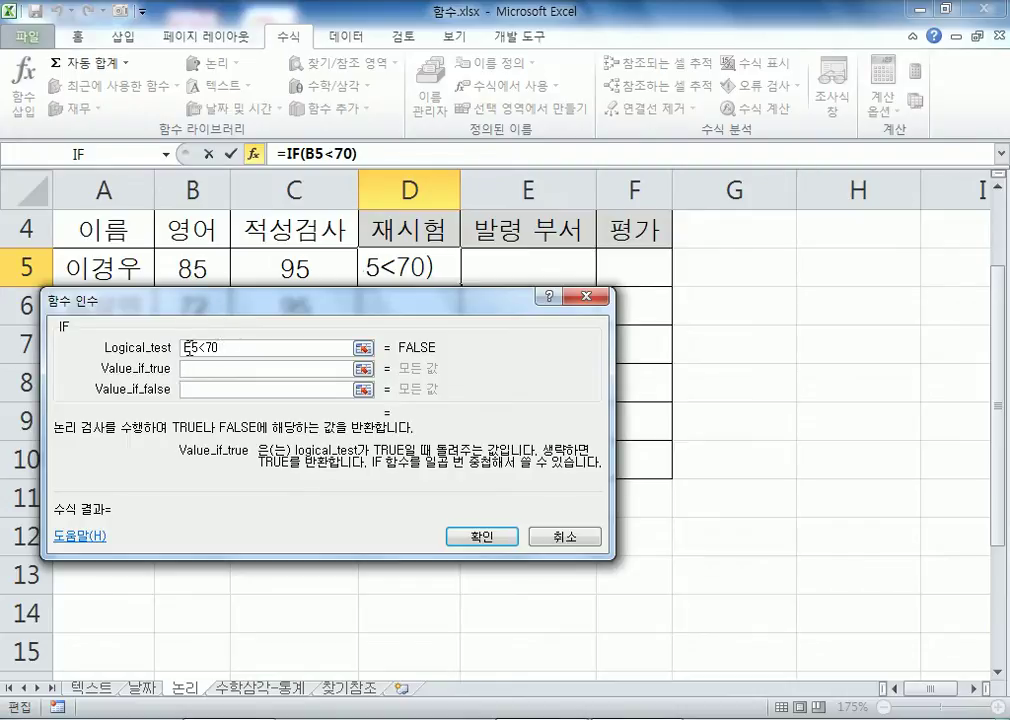
pyautogui.press('Tab')
pyautogui.write('ㅂ')
pyautogui.press('BackSpace')
pyautogui.write('O')
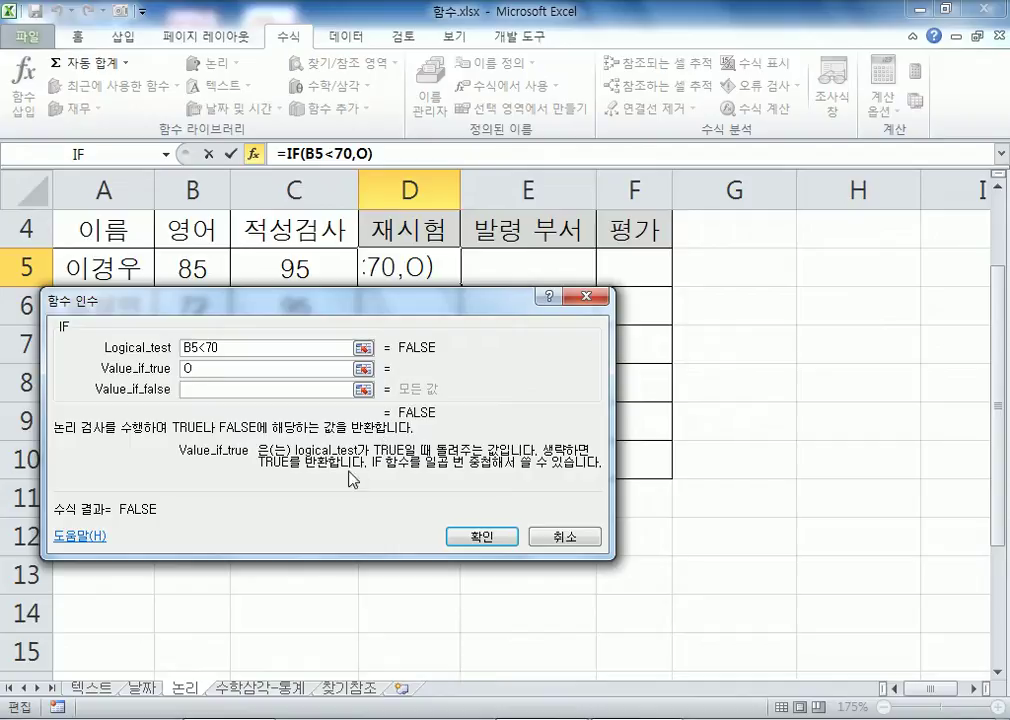
pyautogui.moveTo(211, 369); pyautogui.dragTo(144, 368)
pyautogui.write('"')
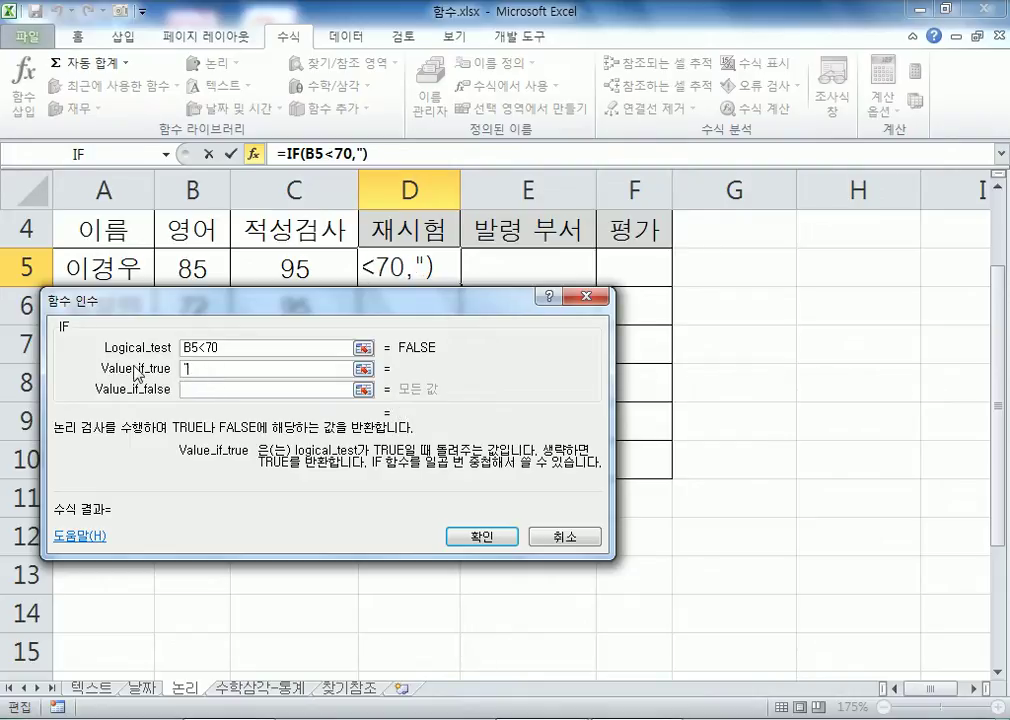
pyautogui.write('O"')
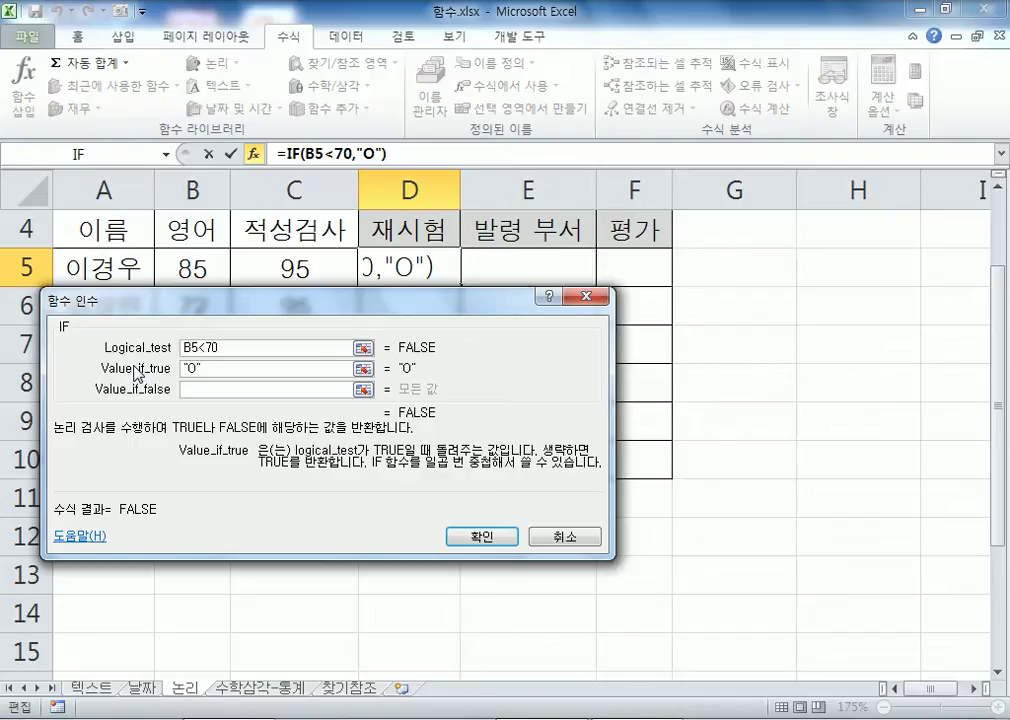
# Step: Set the value if false to empty text "", insert the IF formula in D5 and fill it down to D10
pyautogui.click(224, 389)
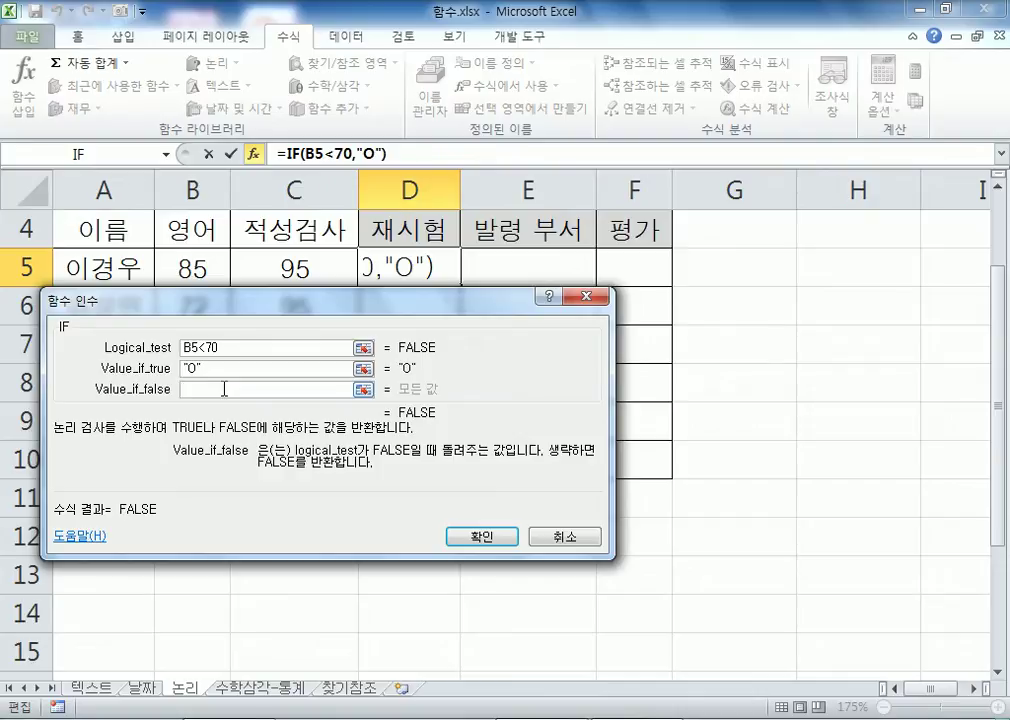
pyautogui.write('""')
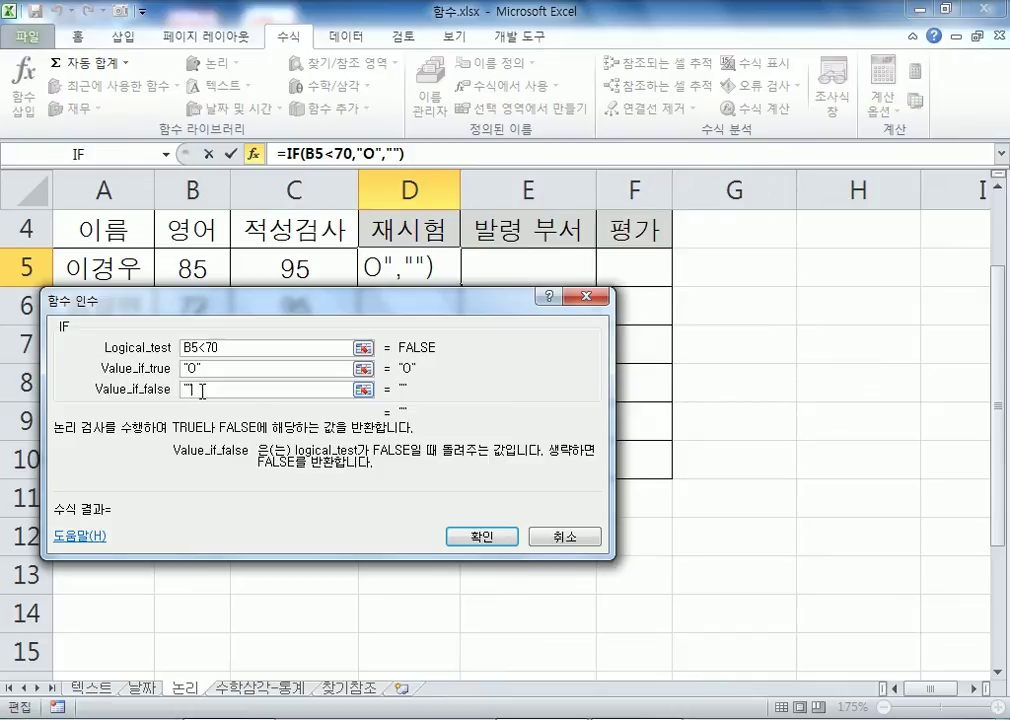
pyautogui.click(481, 537)
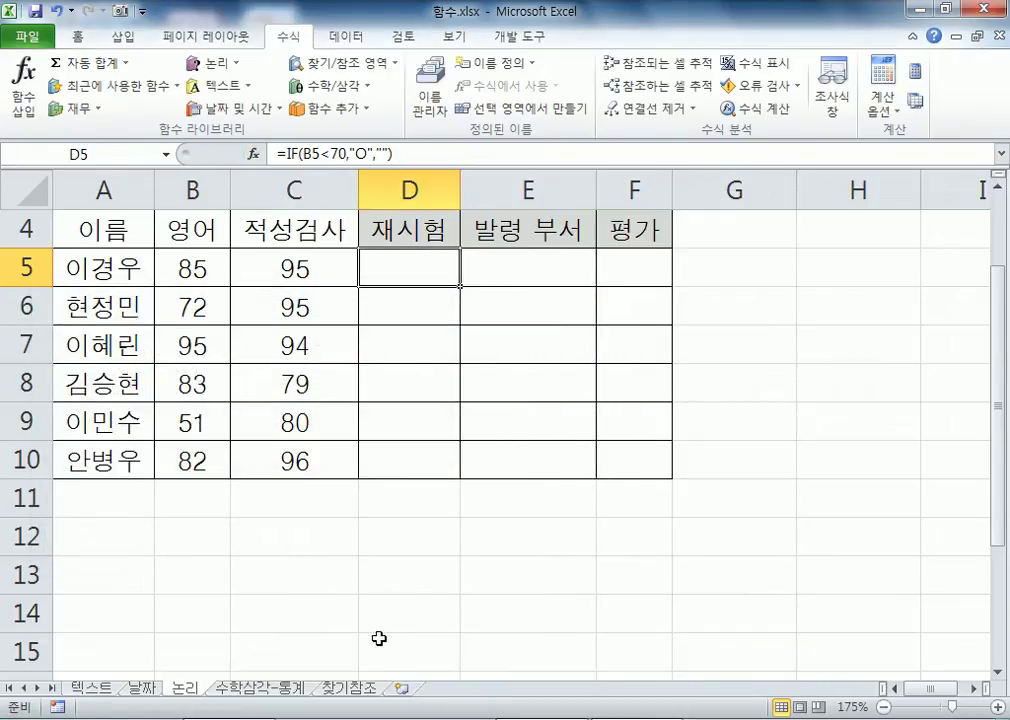
pyautogui.moveTo(460, 286); pyautogui.dragTo(441, 475)
# Step: Examine the 재시험 formulas in D5, D9 and D10, comparing them with the English scores in their rows
pyautogui.click(401, 445)
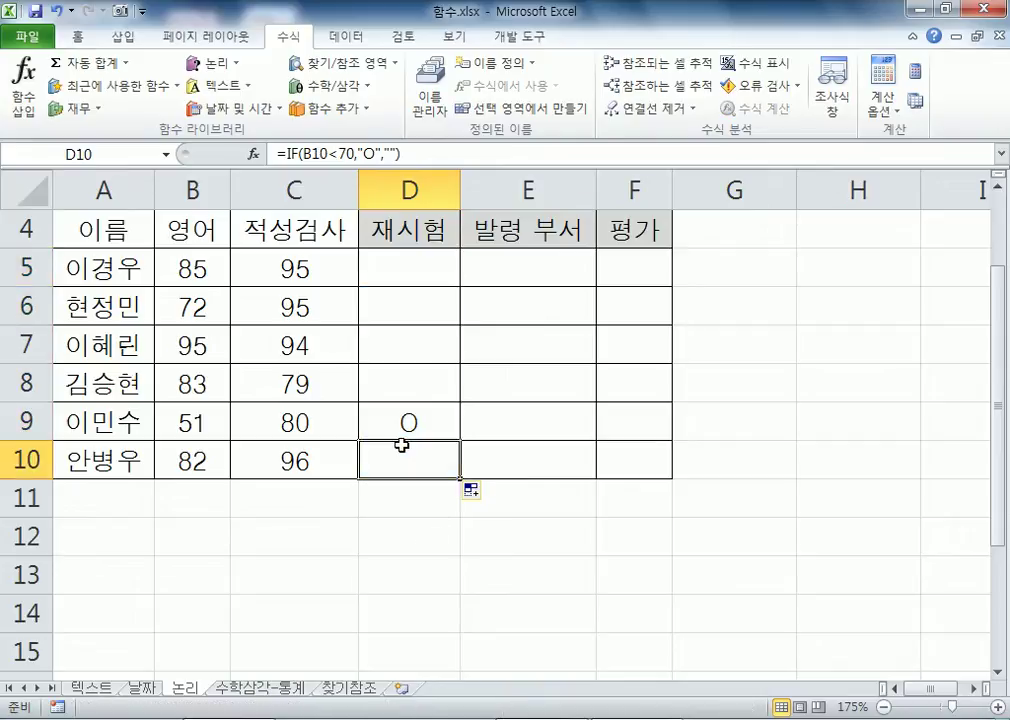
pyautogui.click(401, 420)
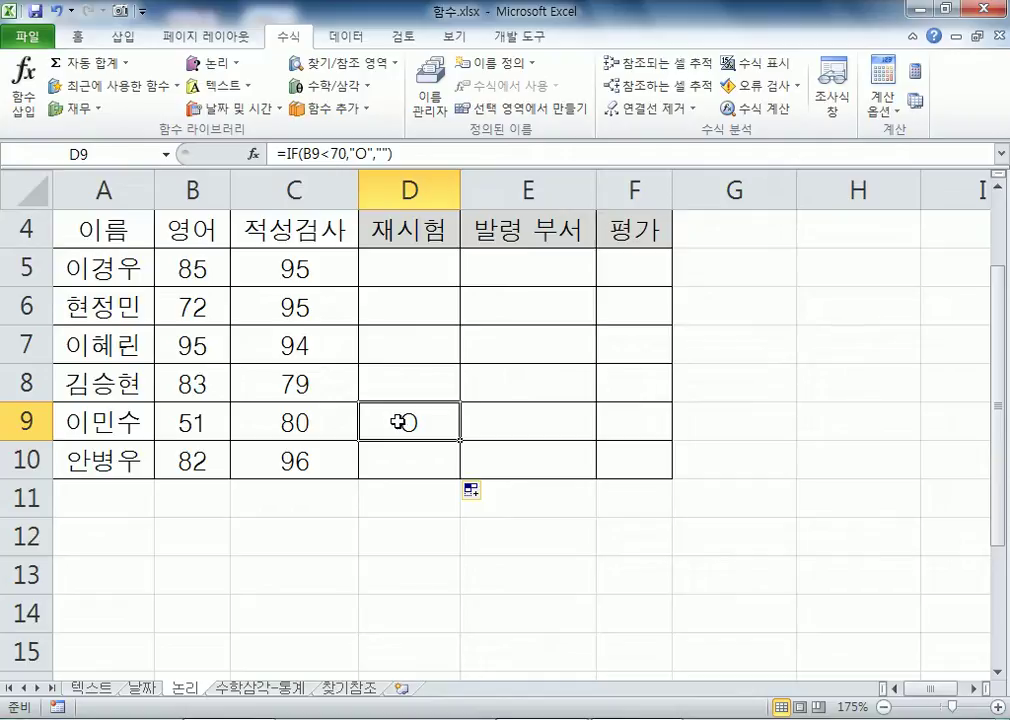
pyautogui.click(389, 524)
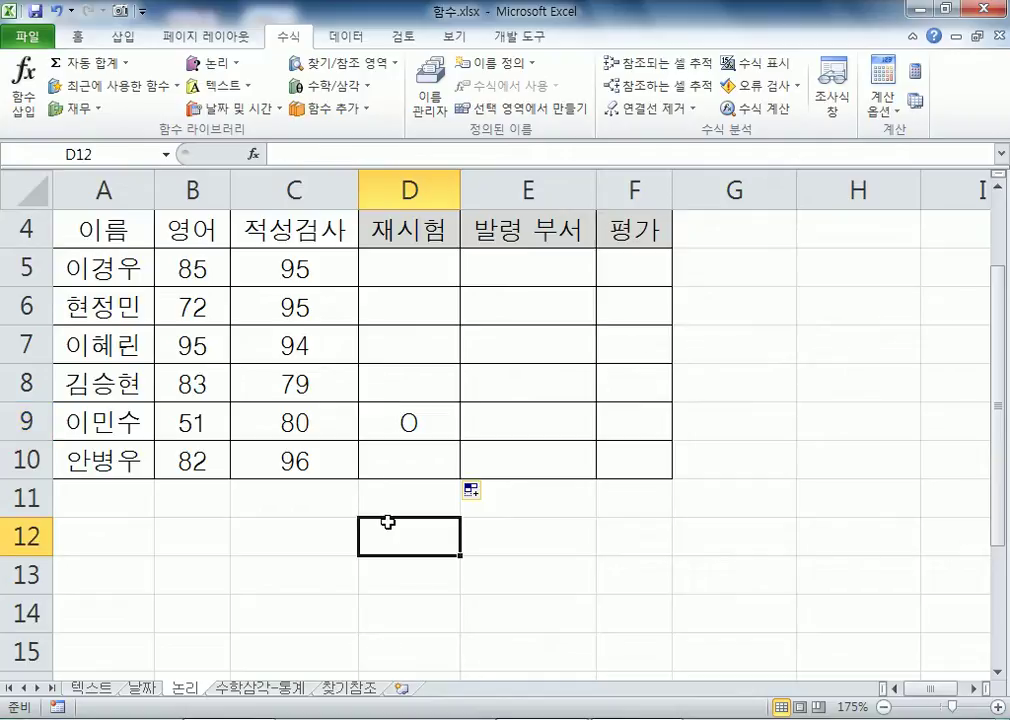
pyautogui.click(27, 421)
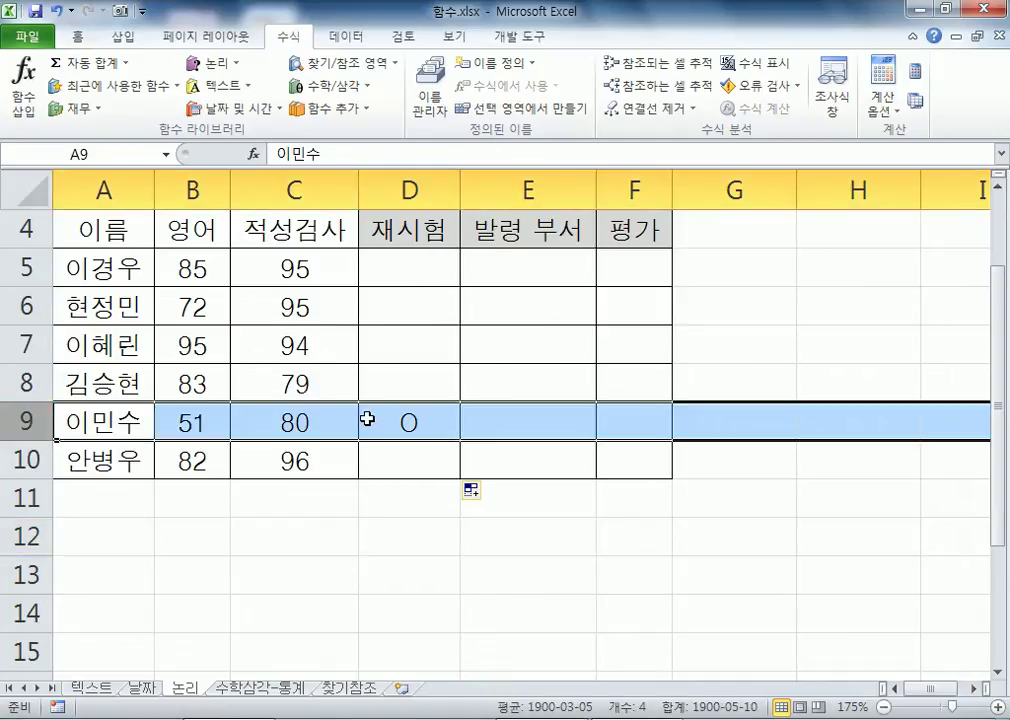
pyautogui.click(408, 275)
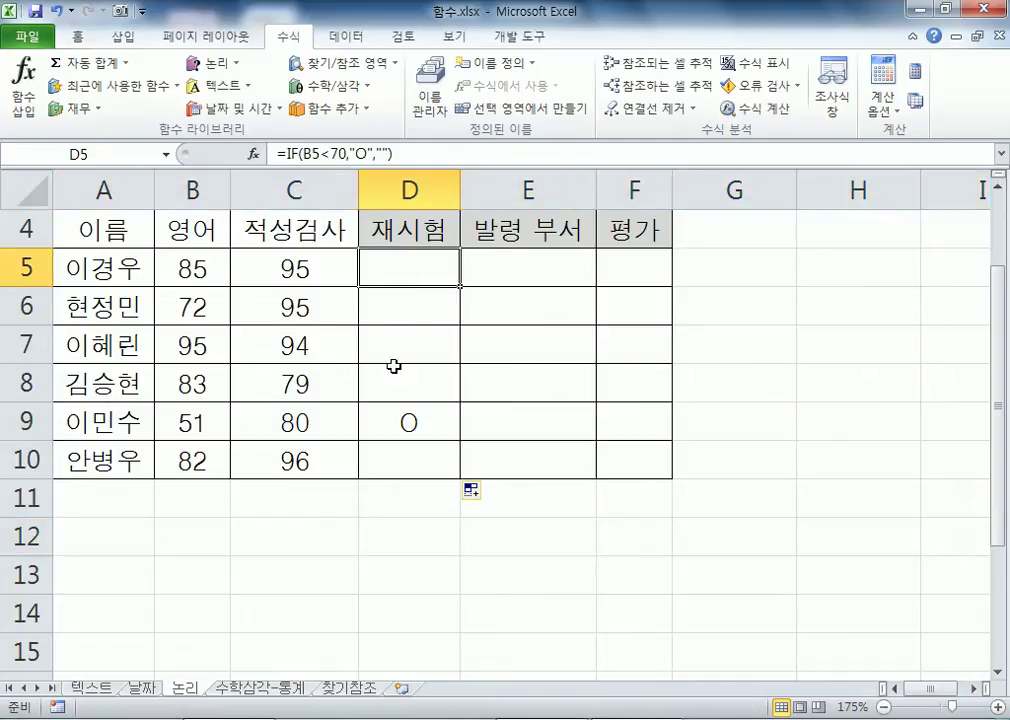
pyautogui.click(378, 423)
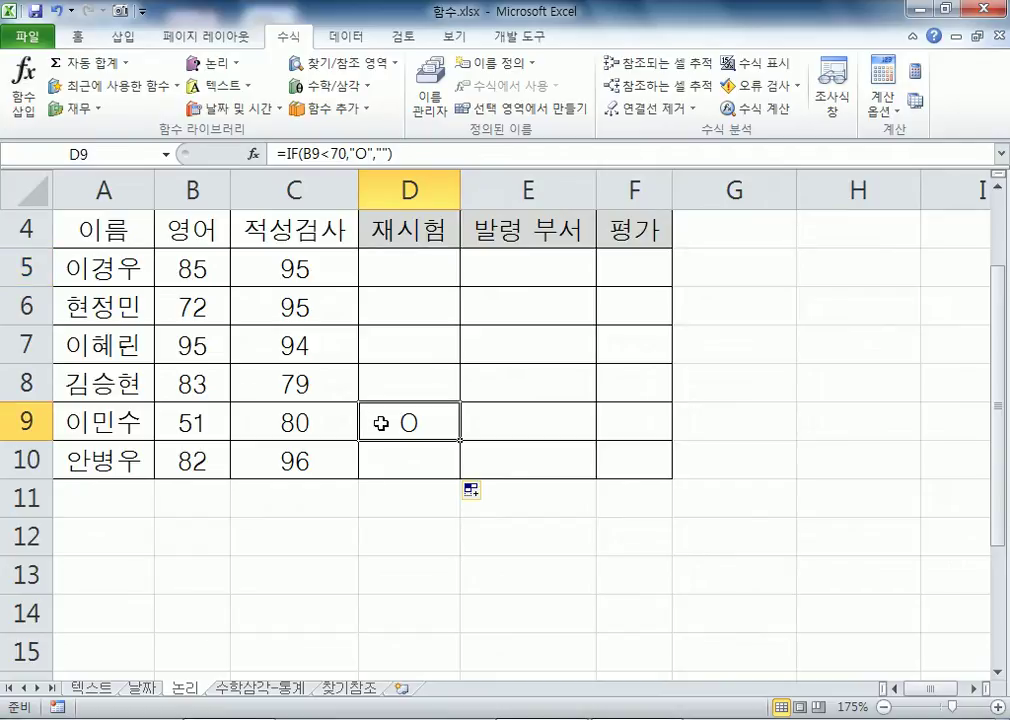
pyautogui.click(398, 273)
pyautogui.write('X')
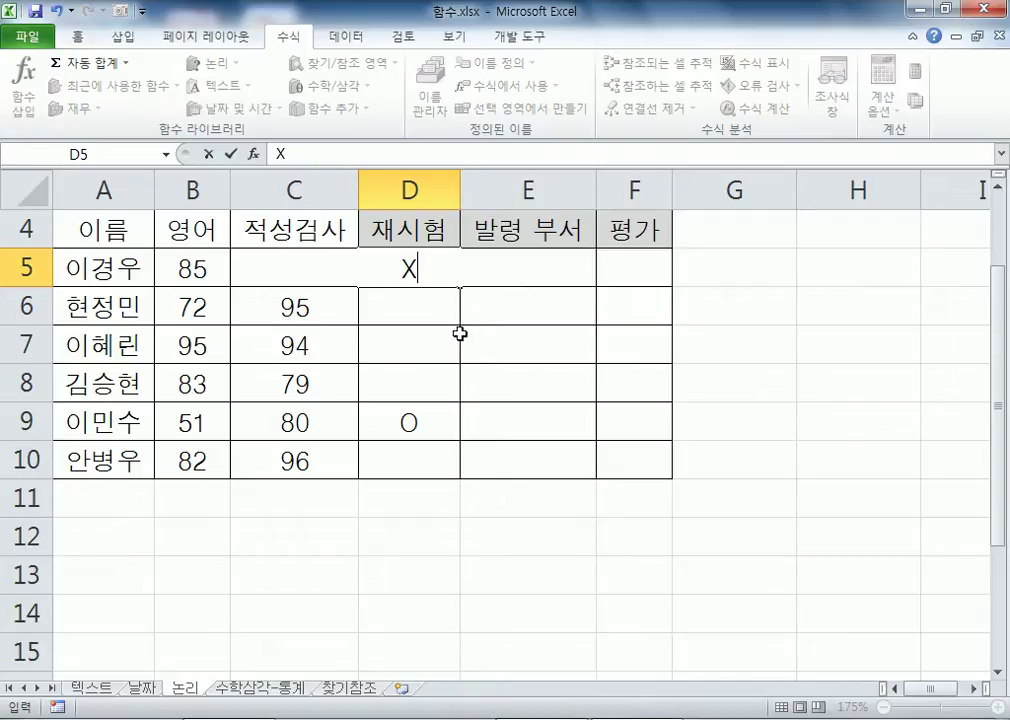
pyautogui.press('Escape')
# Step: Inspect the retest formula in D9, switch to Notepad to view the IF syntax notes, and return to Excel
pyautogui.click(412, 425)
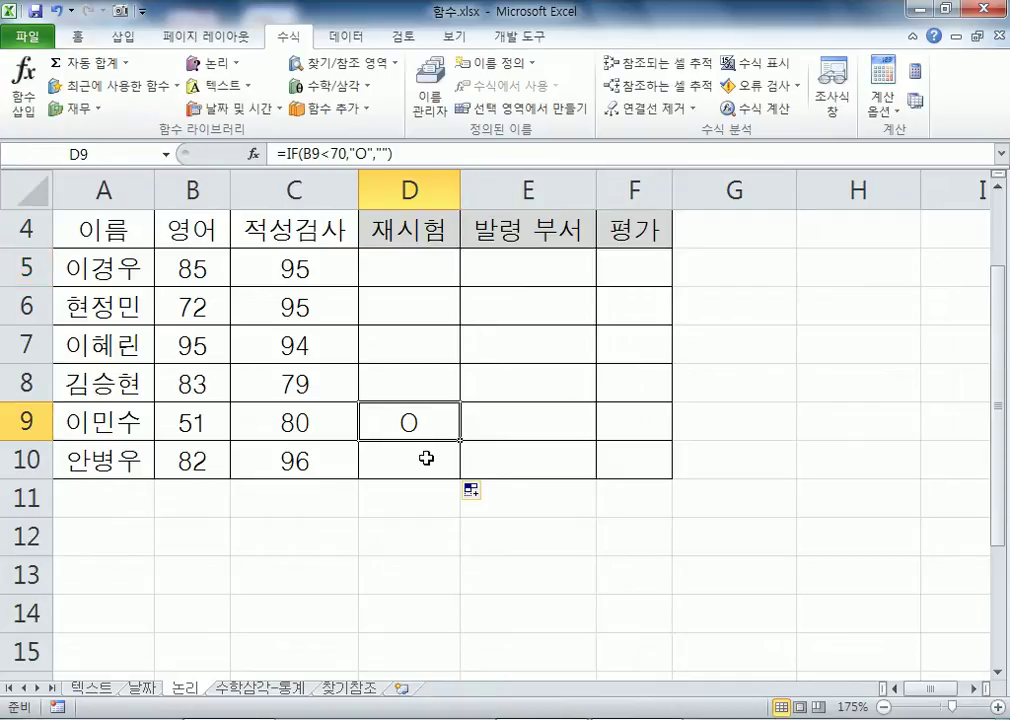
pyautogui.hotkey('alt', 'Tab')
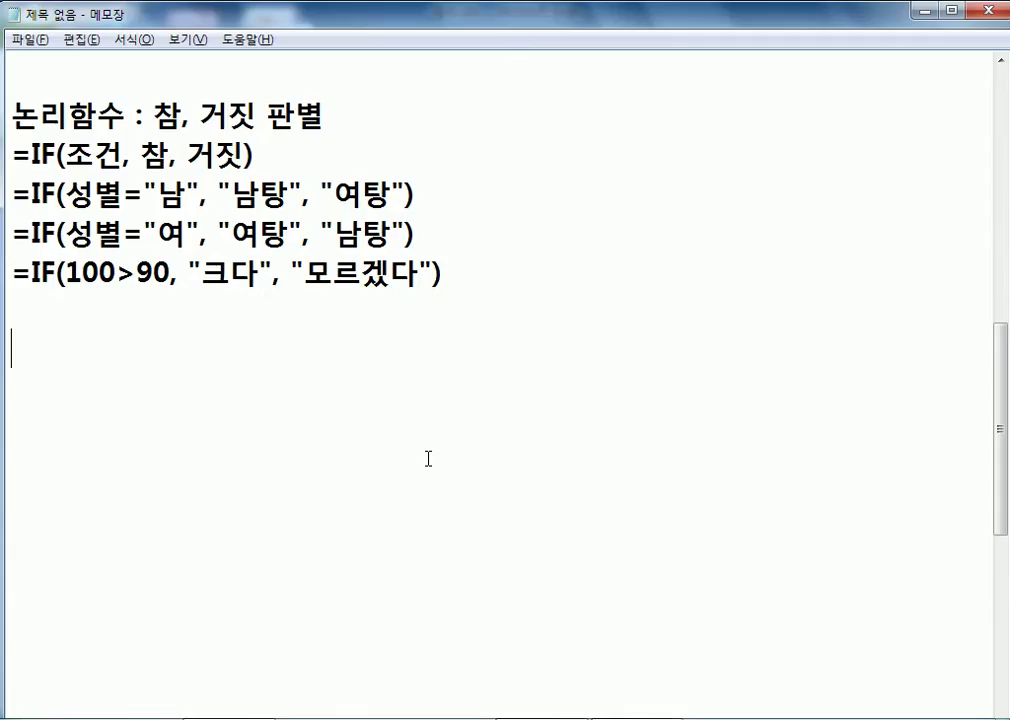
pyautogui.hotkey('alt', 'Tab')
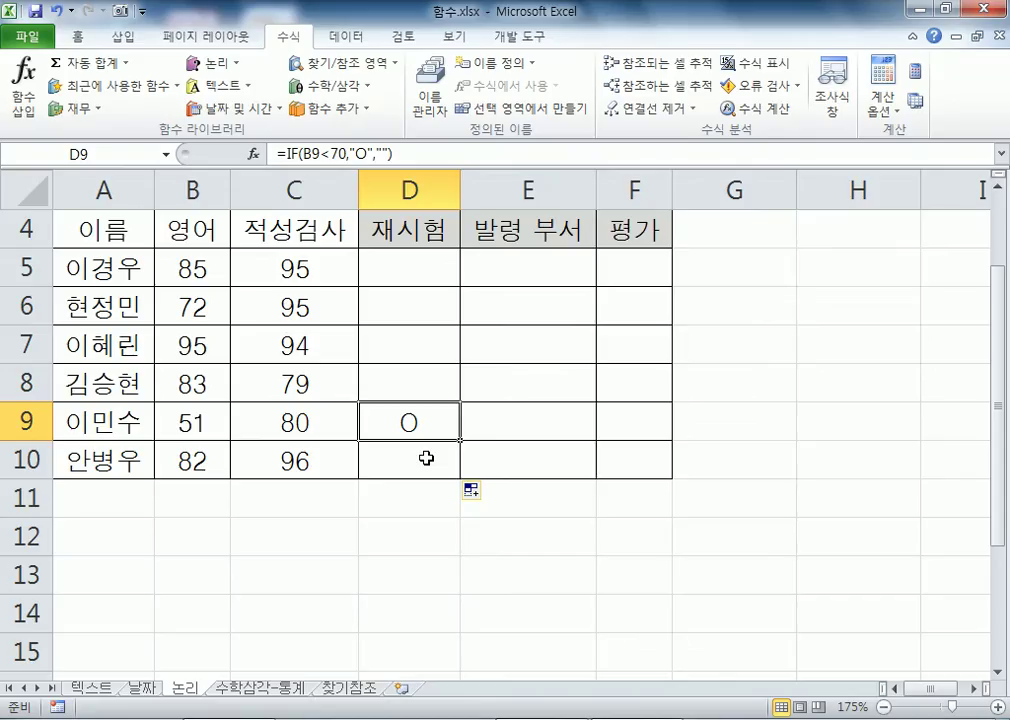
# Step: Clear the 재시험 formulas from D5:D10 and select D5
pyautogui.moveTo(408, 268); pyautogui.dragTo(408, 460)
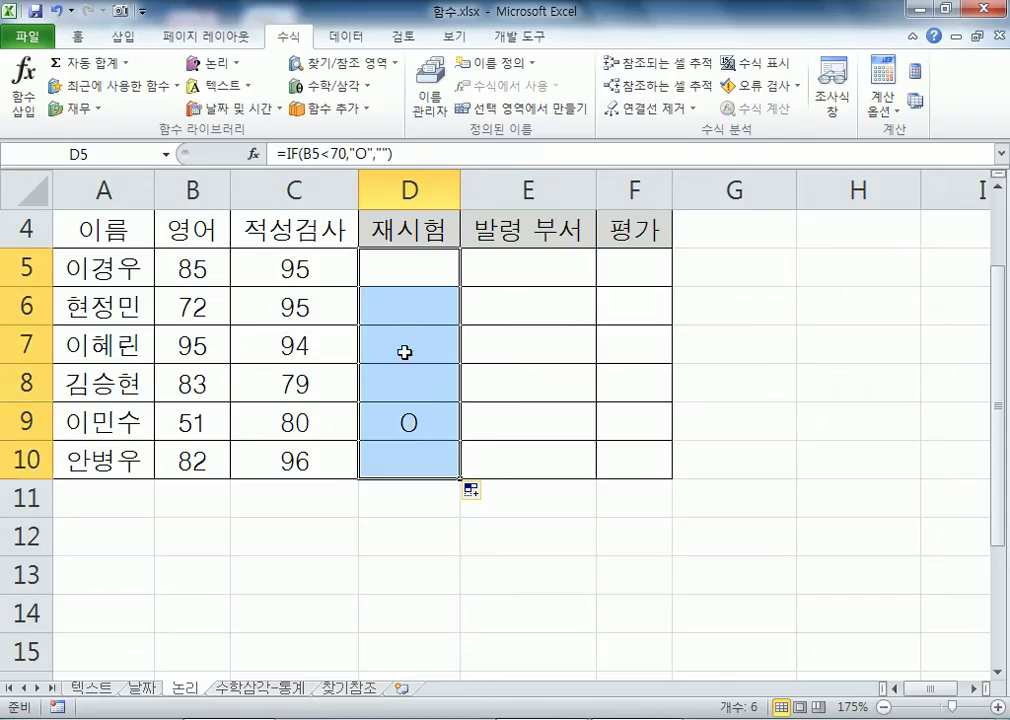
pyautogui.moveTo(408, 271); pyautogui.dragTo(413, 449)
pyautogui.press('Delete')
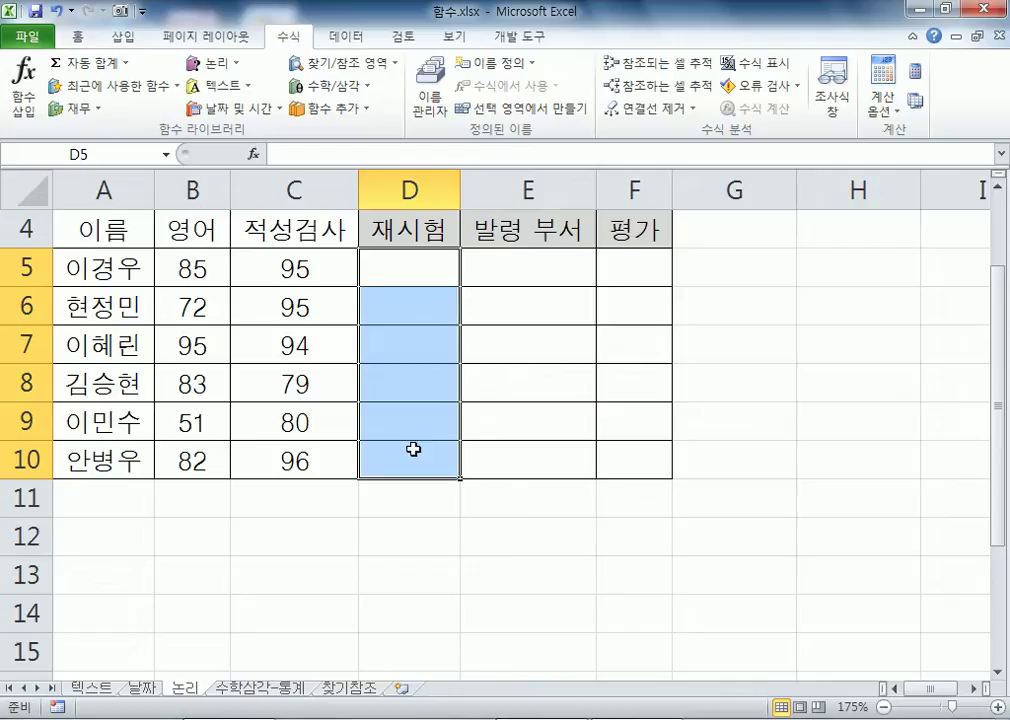
pyautogui.click(436, 273)
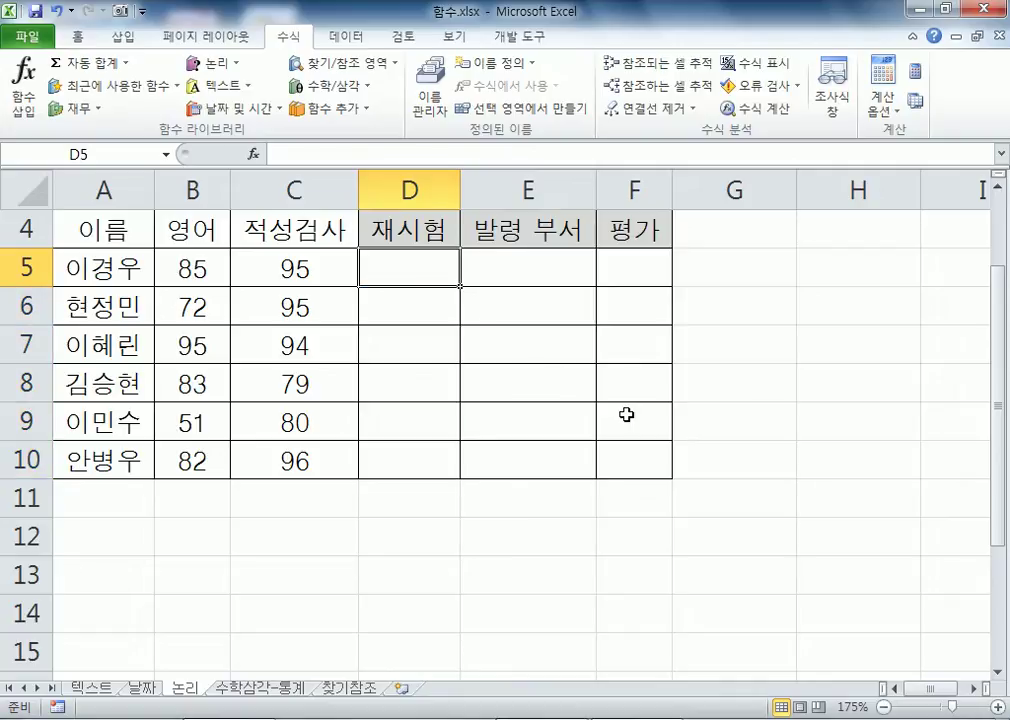
pyautogui.click(211, 74)
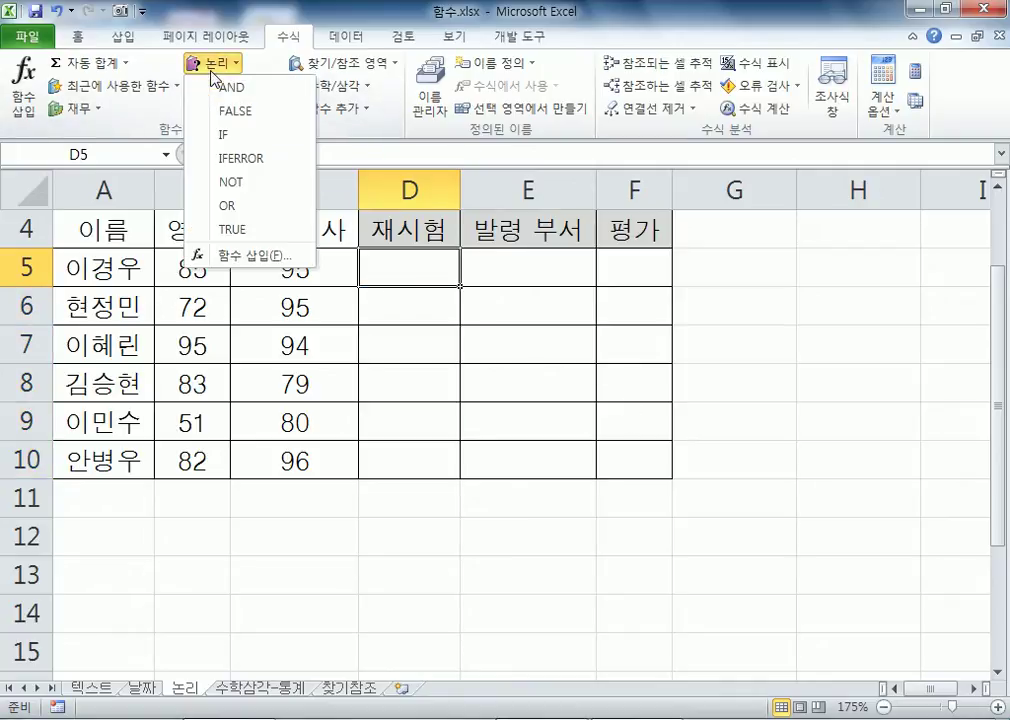
pyautogui.click(220, 135)
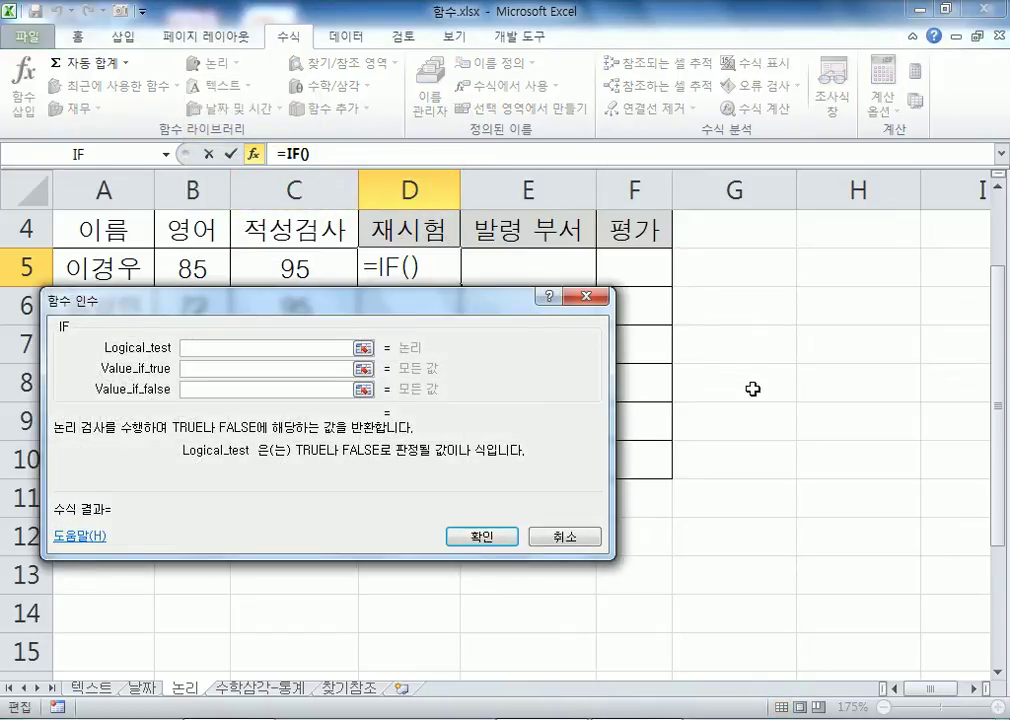
pyautogui.press('Escape')
# Step: Minimize the ribbon to give the worksheet more room
pyautogui.doubleClick(290, 38)
pyautogui.scroll(-1, 302, 200)
pyautogui.scroll(1, 309, 210)
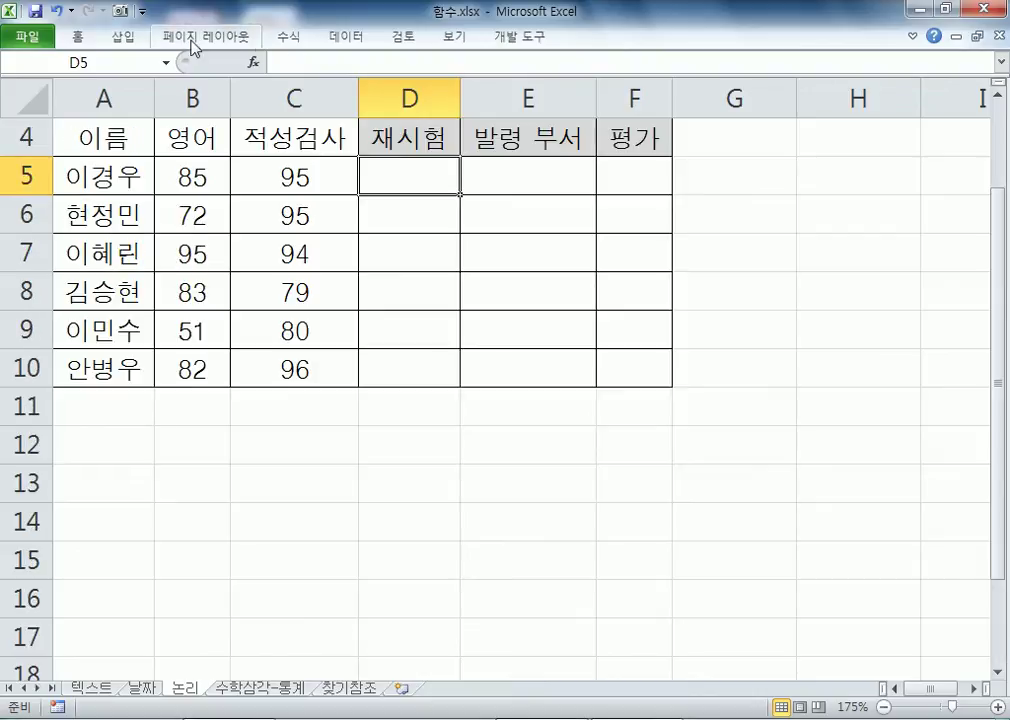
# Step: Start an IF function in D5 with the logical test B5<80
pyautogui.click(288, 37)
pyautogui.click(211, 63)
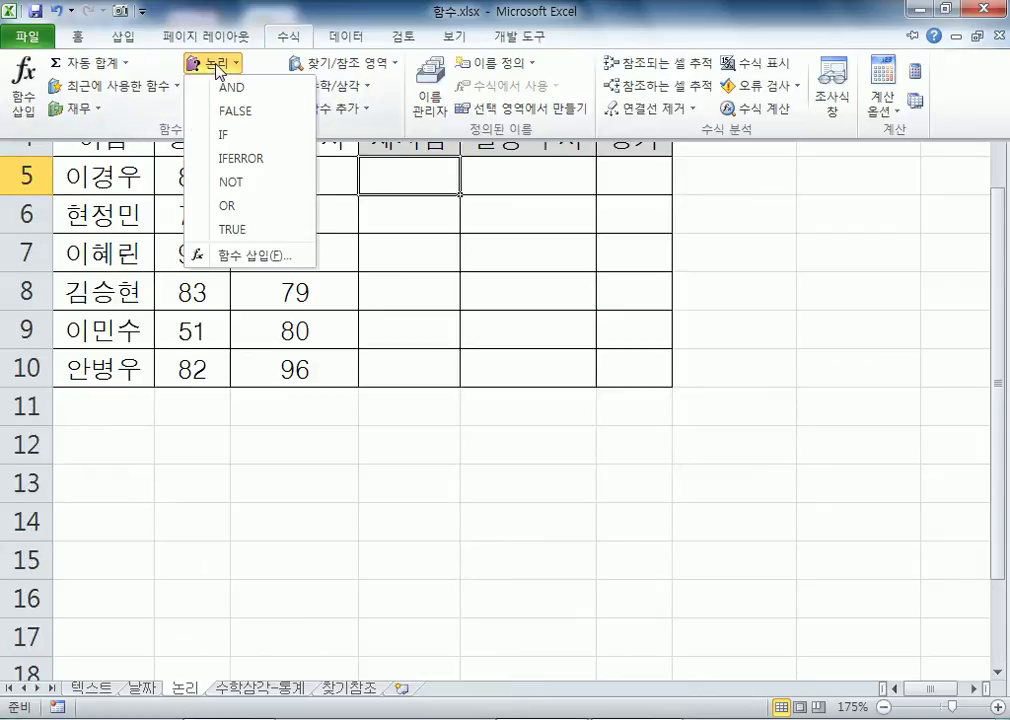
pyautogui.click(240, 140)
pyautogui.moveTo(380, 307); pyautogui.dragTo(415, 229)
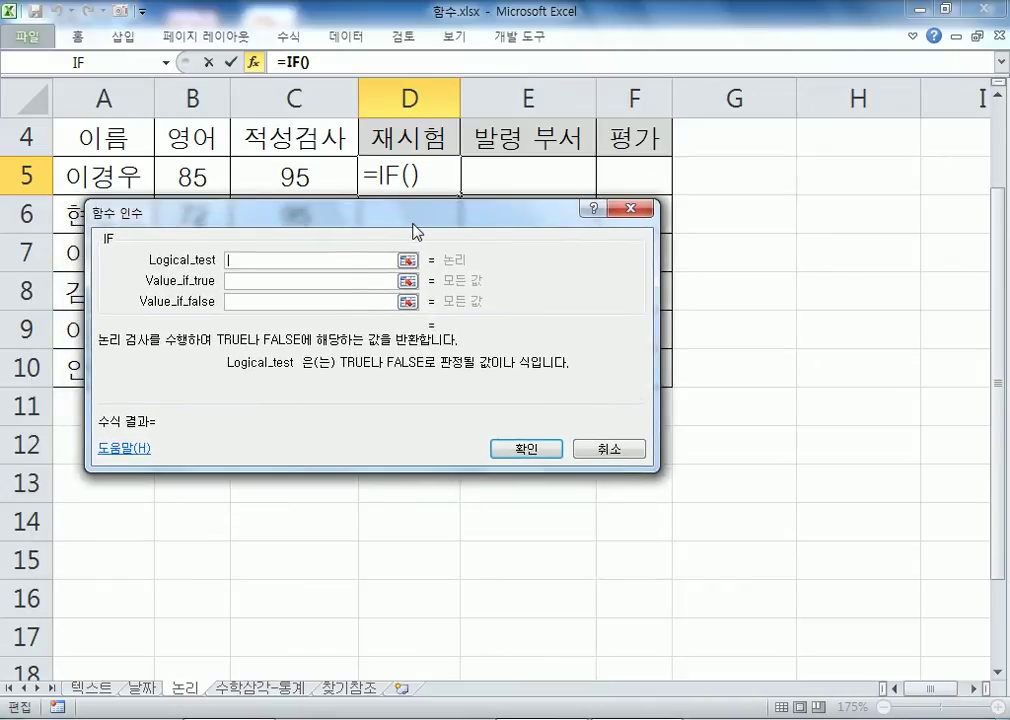
pyautogui.moveTo(415, 231); pyautogui.dragTo(418, 226)
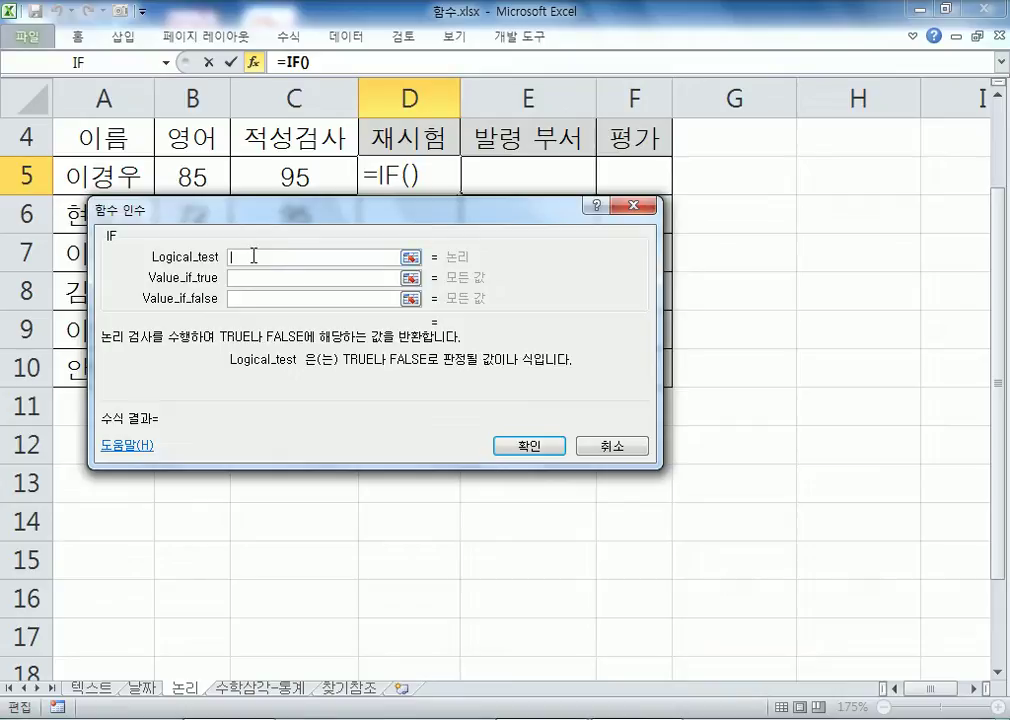
pyautogui.click(181, 176)
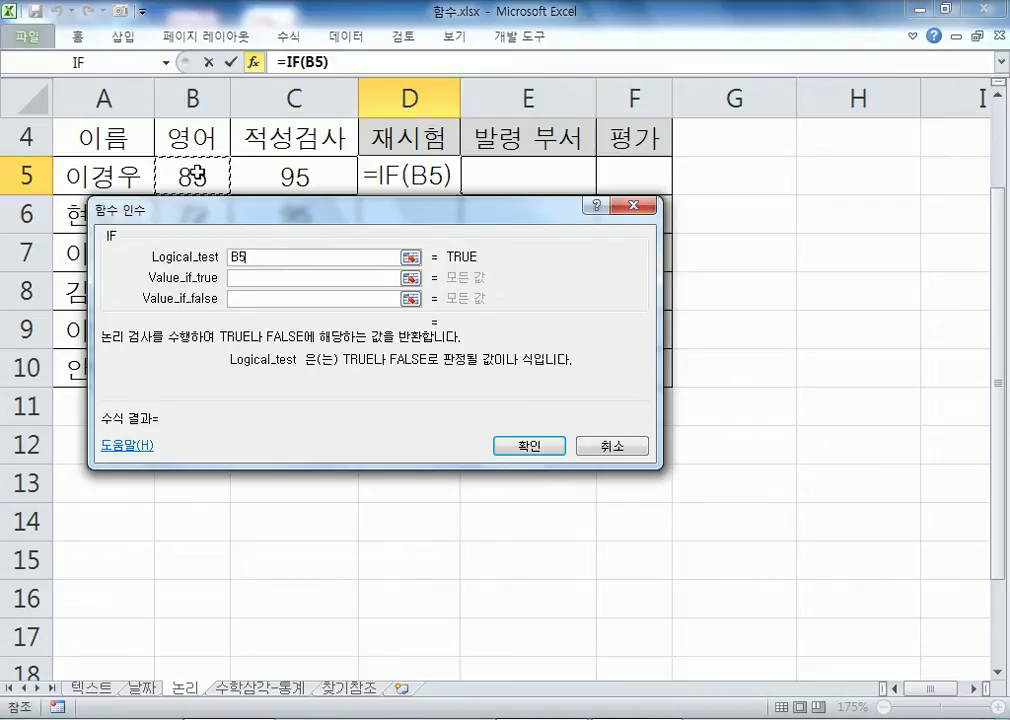
pyautogui.write('<')
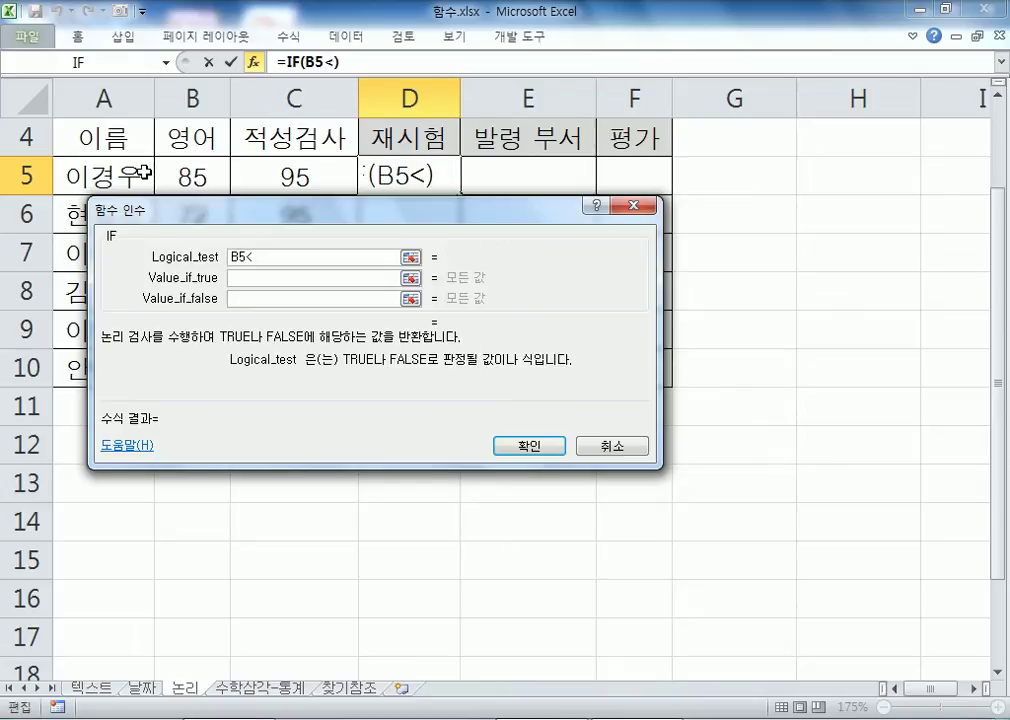
pyautogui.press('BackSpace')
pyautogui.write('<80')
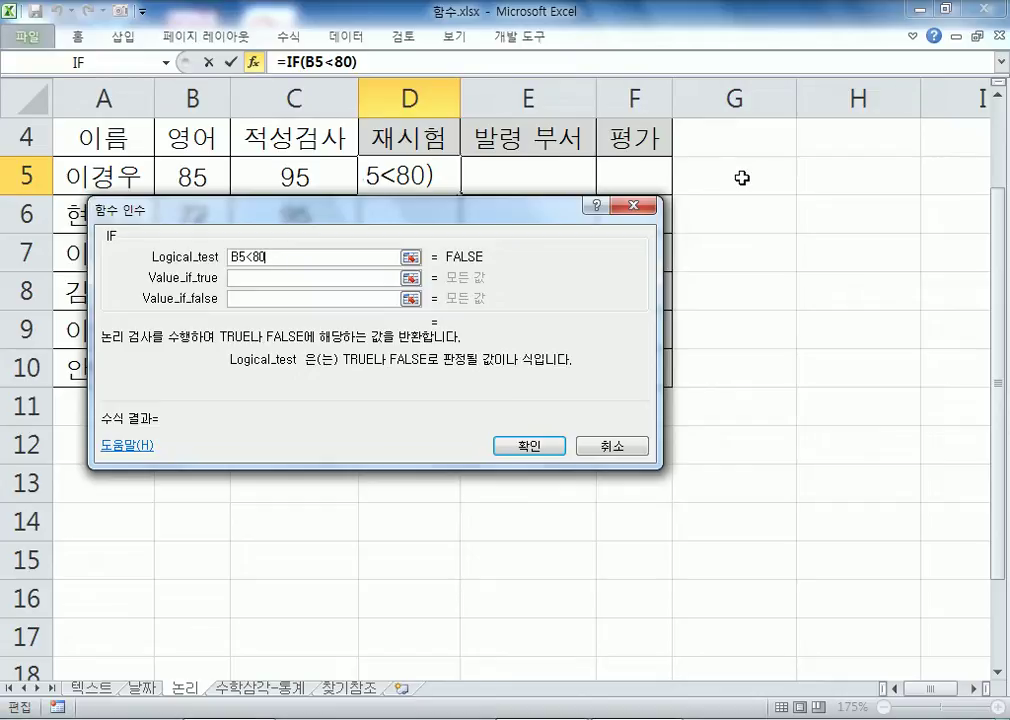
# Step: Set the IF function's value if true to "재시험" and its value if false to "통과"
pyautogui.moveTo(251, 210); pyautogui.dragTo(438, 187)
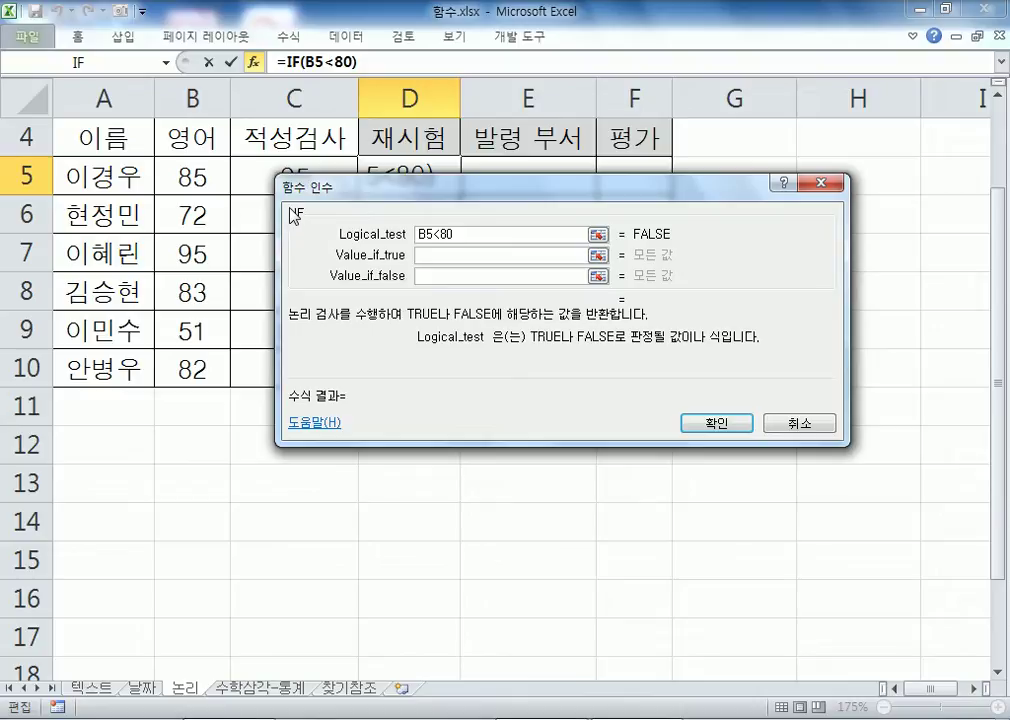
pyautogui.moveTo(296, 218); pyautogui.dragTo(100, 244)
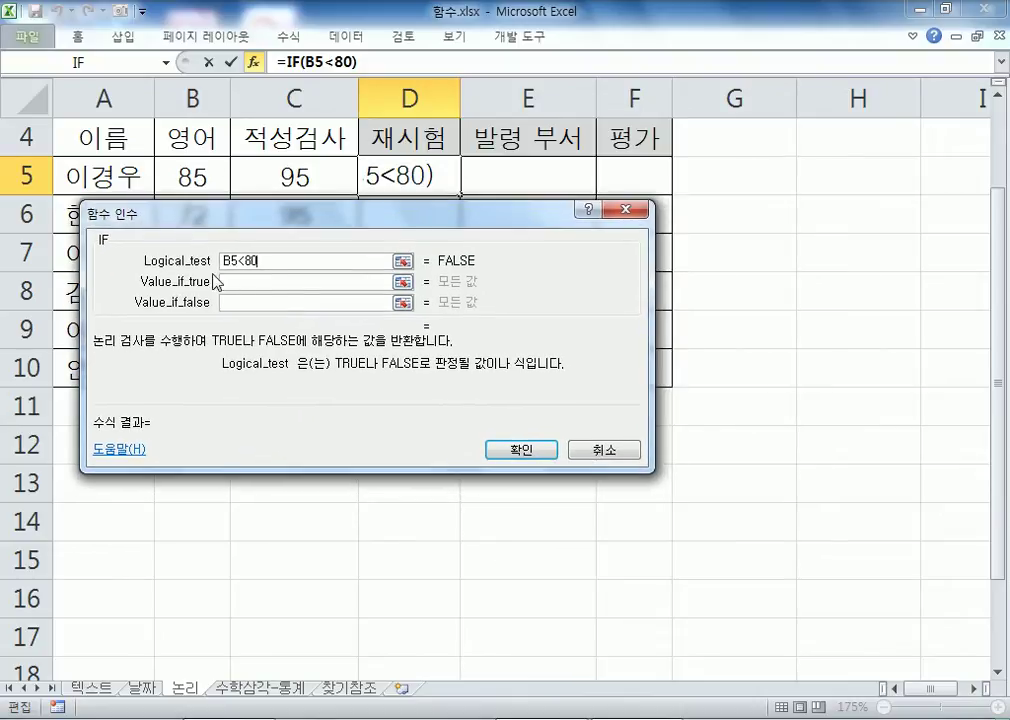
pyautogui.click(267, 282)
pyautogui.write('재실')
pyautogui.write('험')
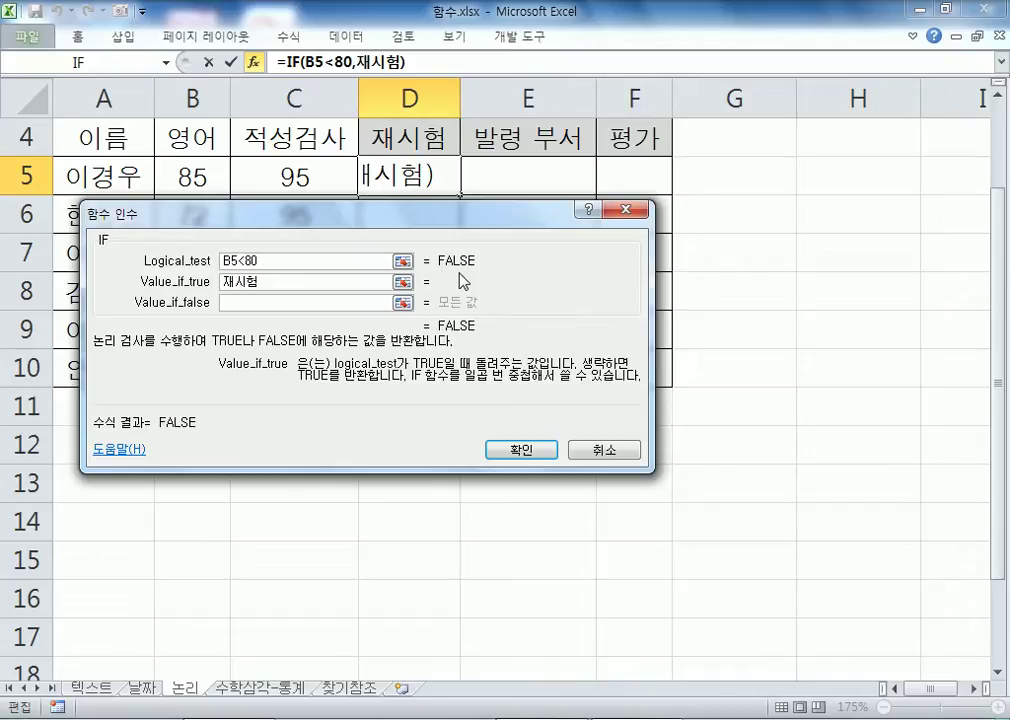
pyautogui.click(322, 303)
pyautogui.write('ㅌ통고ㅏ')
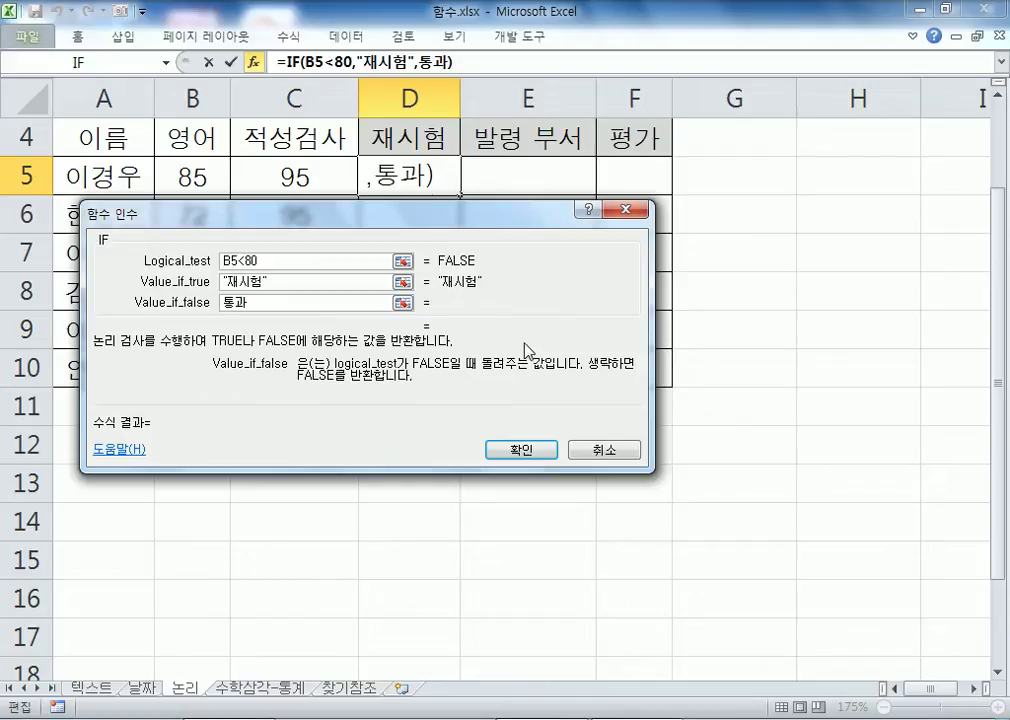
pyautogui.click(379, 282)
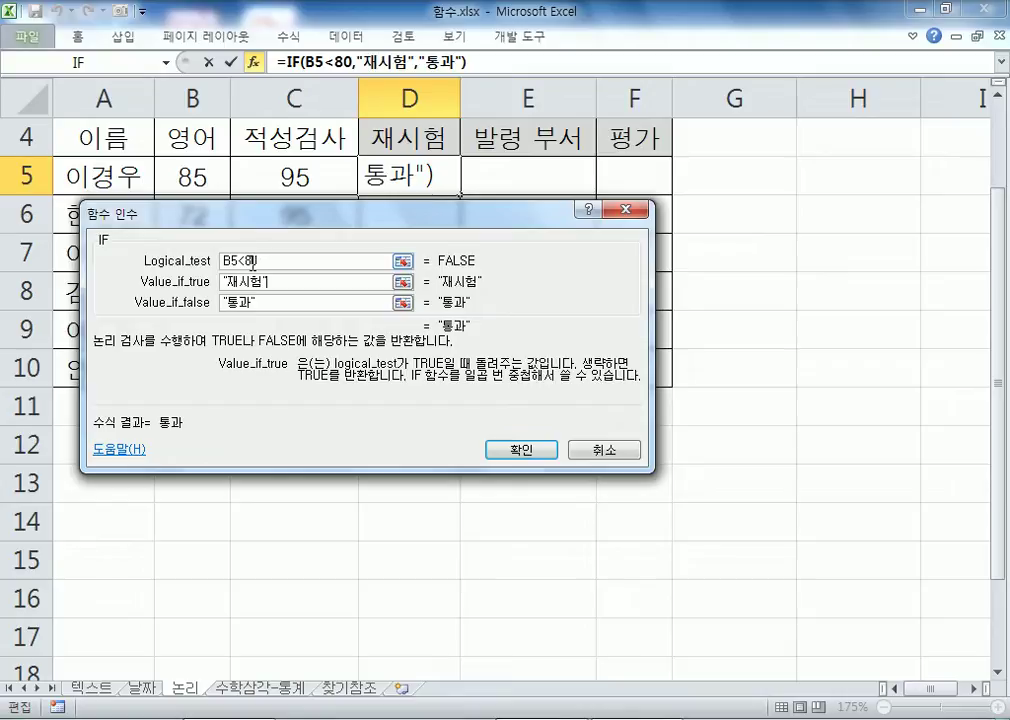
pyautogui.moveTo(283, 285); pyautogui.dragTo(191, 281)
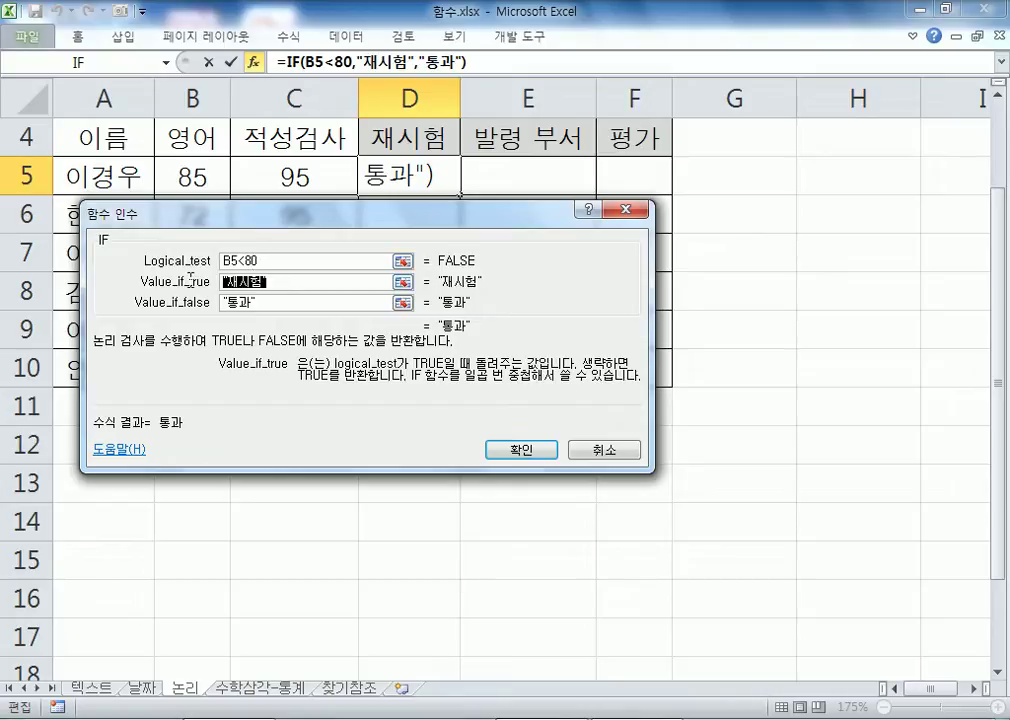
# Step: Confirm the IF function in D5 and fill it down through D10, checking the copied formulas
pyautogui.click(265, 303)
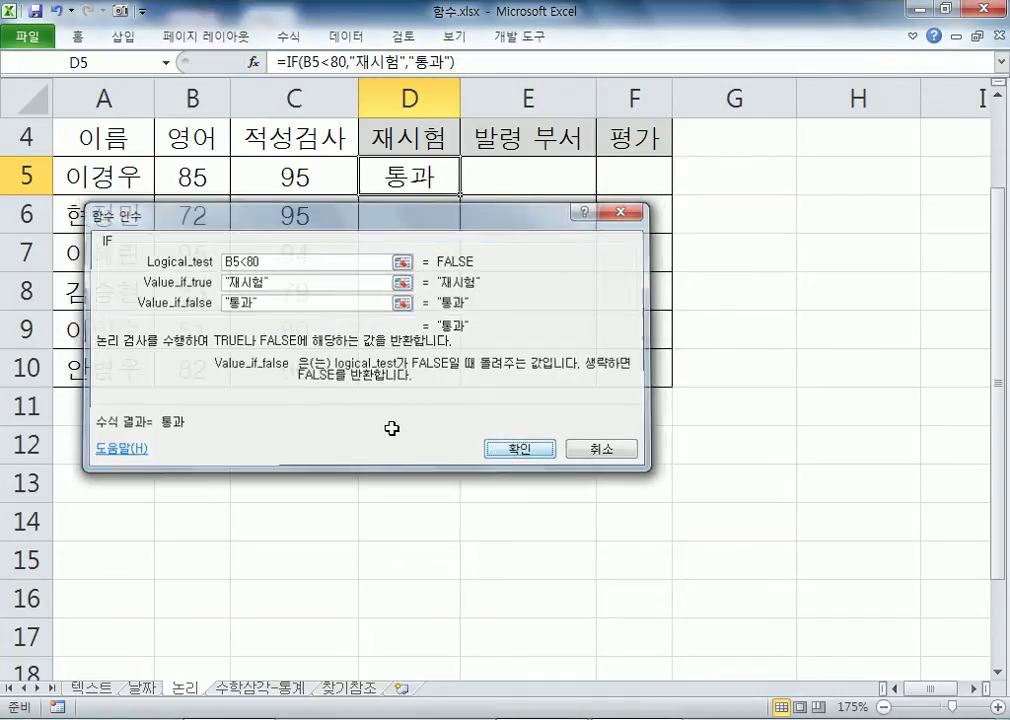
pyautogui.click(505, 448)
pyautogui.moveTo(460, 196); pyautogui.dragTo(457, 386)
pyautogui.click(414, 215)
pyautogui.click(385, 330)
pyautogui.click(400, 172)
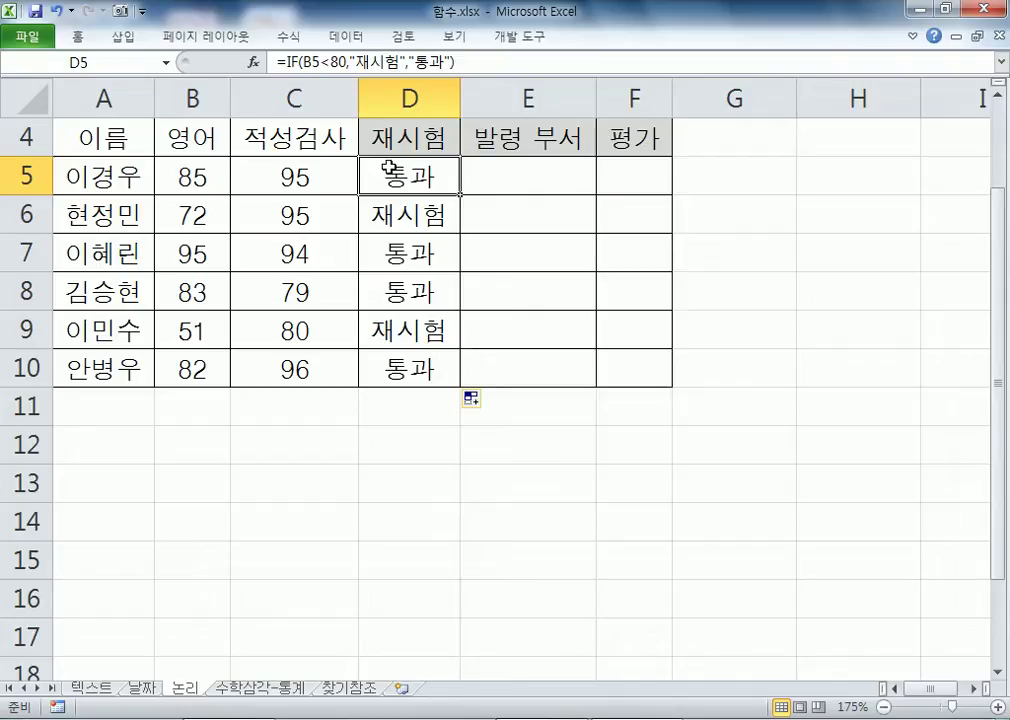
# Step: Change D5's IF function to return "O" if true and empty text "" if false
pyautogui.click(255, 62)
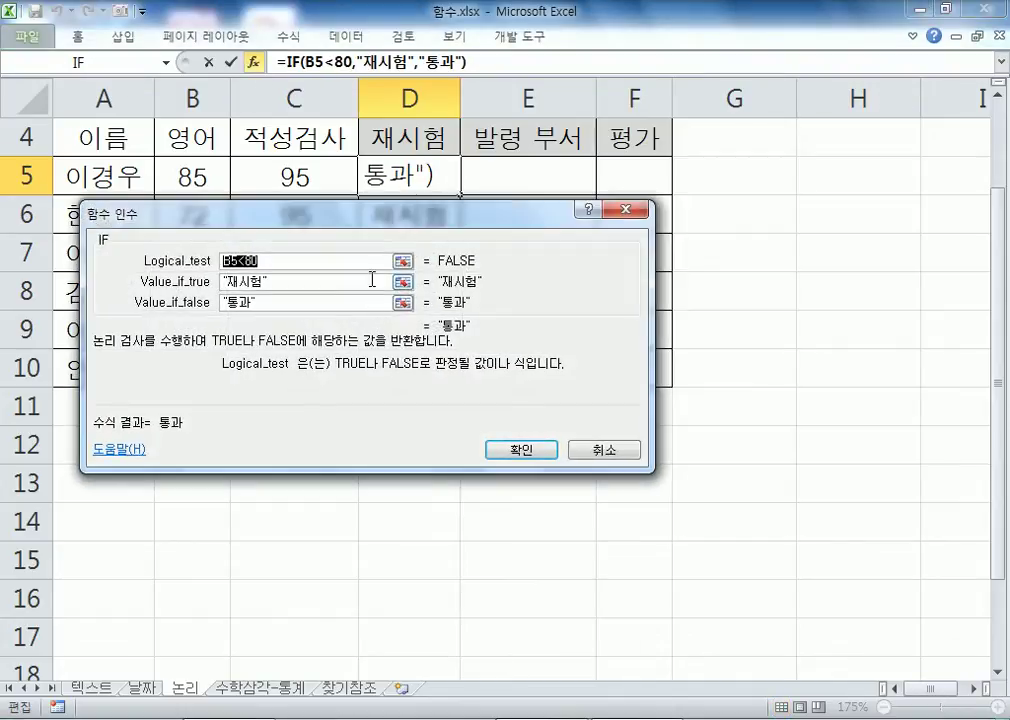
pyautogui.click(259, 285)
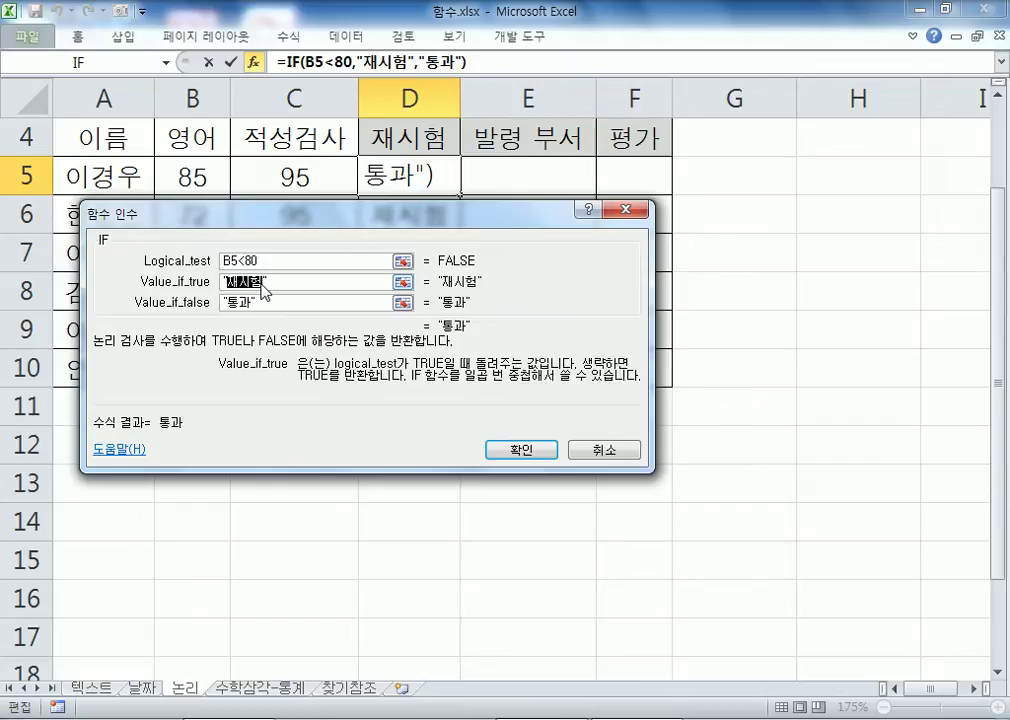
pyautogui.write('O')
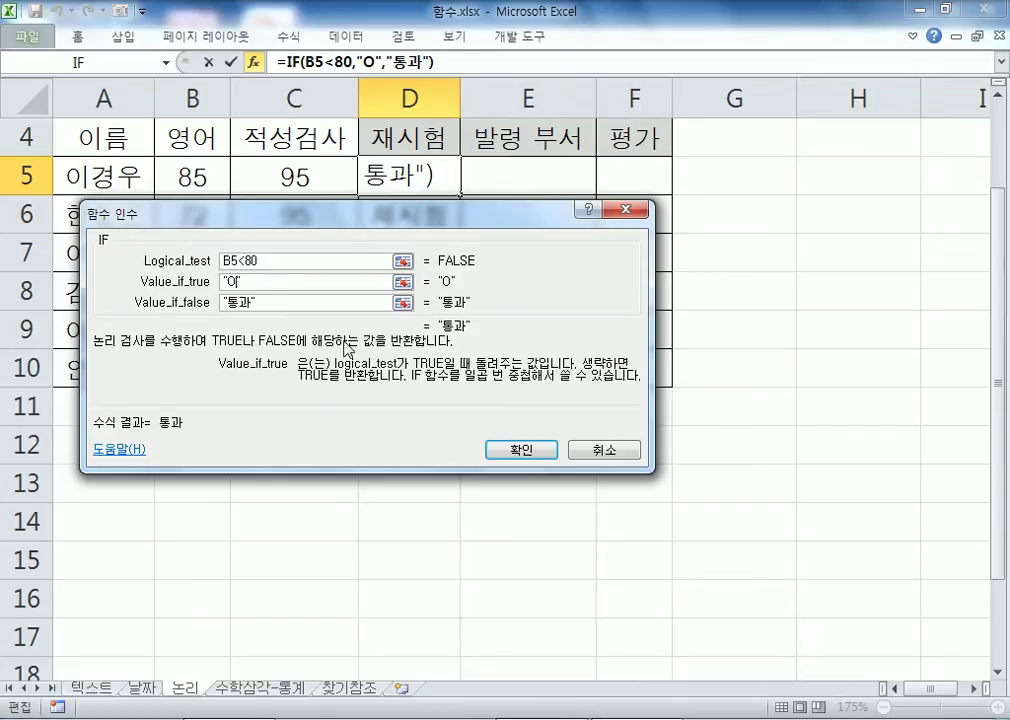
pyautogui.doubleClick(242, 302)
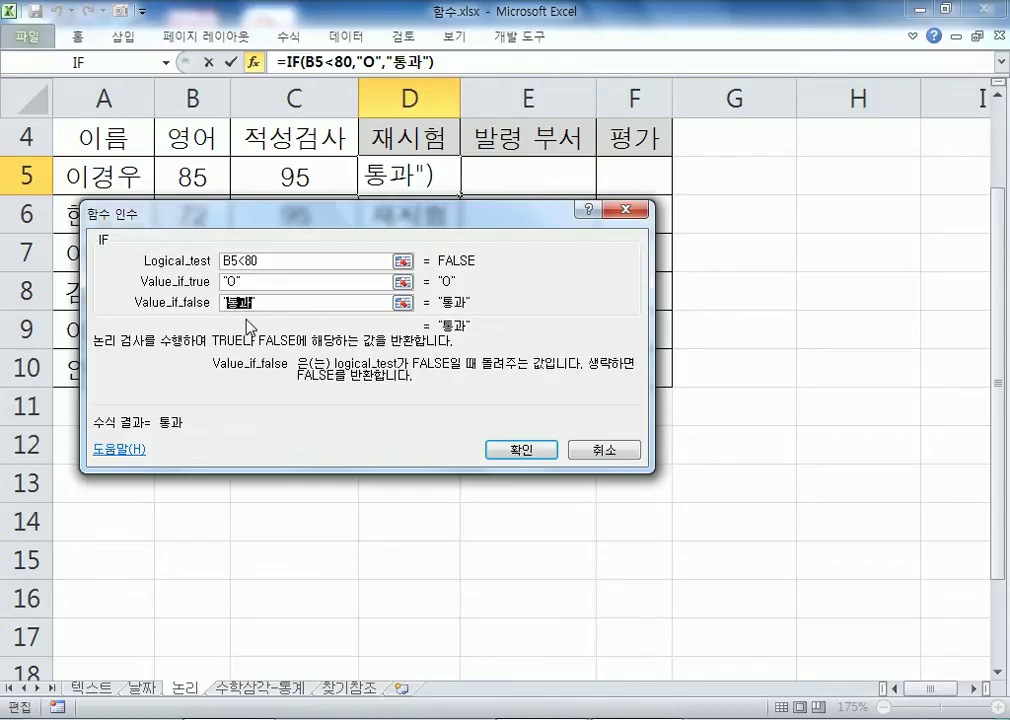
pyautogui.press('BackSpace')
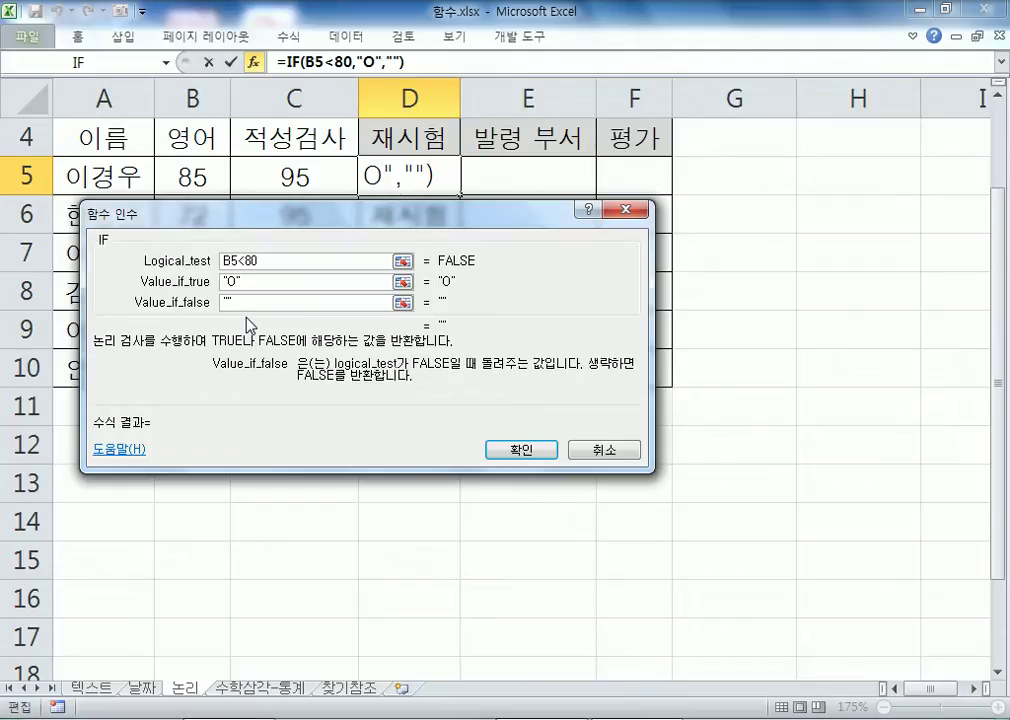
pyautogui.click(500, 449)
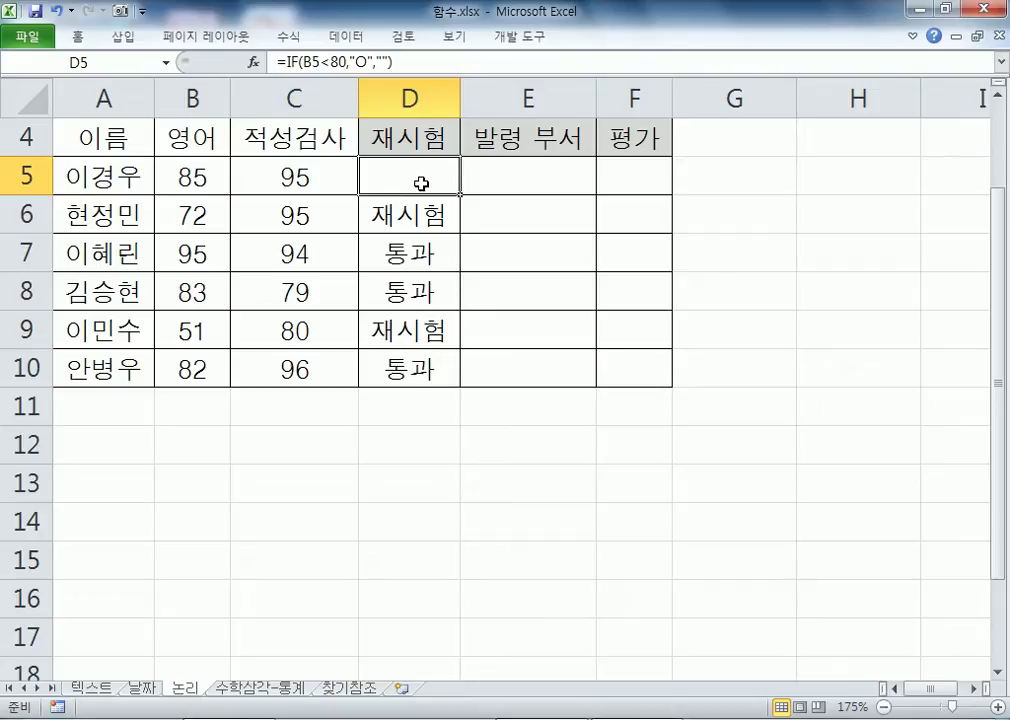
# Step: Fill D5's revised IF formula down through D10 and check the D6 and D9 cells
pyautogui.moveTo(460, 195); pyautogui.dragTo(458, 384)
pyautogui.click(408, 213)
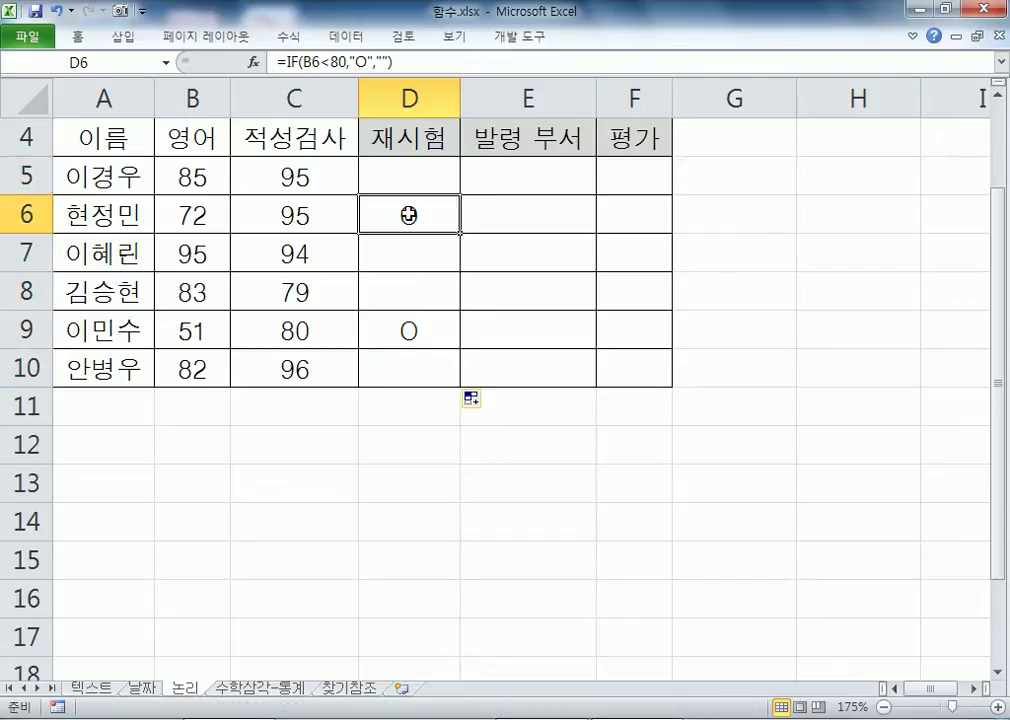
pyautogui.click(405, 331)
# Step: Rename the 재시험 header in D4 to 결과
pyautogui.click(414, 137)
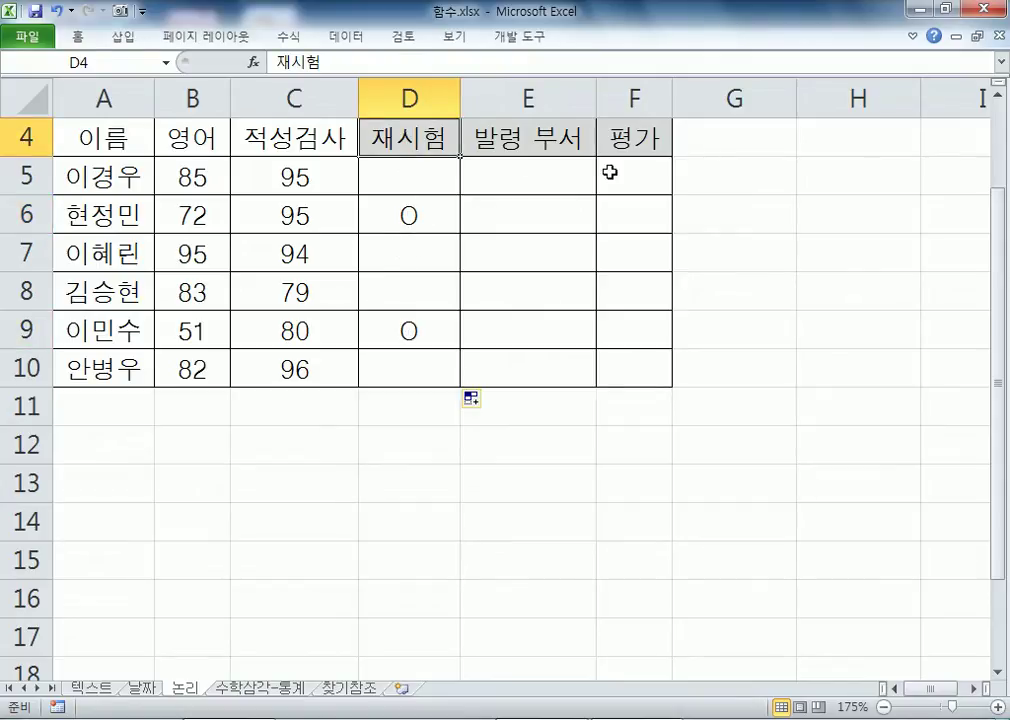
pyautogui.write('VU')
pyautogui.press('Escape')
pyautogui.write('결과')
pyautogui.press('Return')
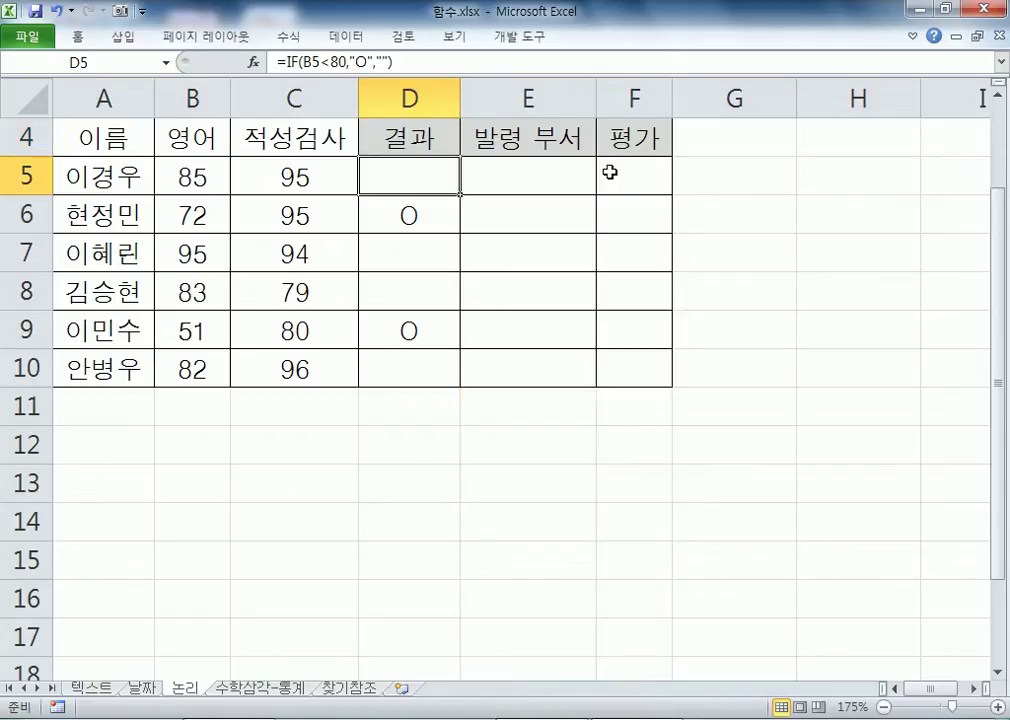
# Step: Undo the header change in D4
pyautogui.click(443, 222)
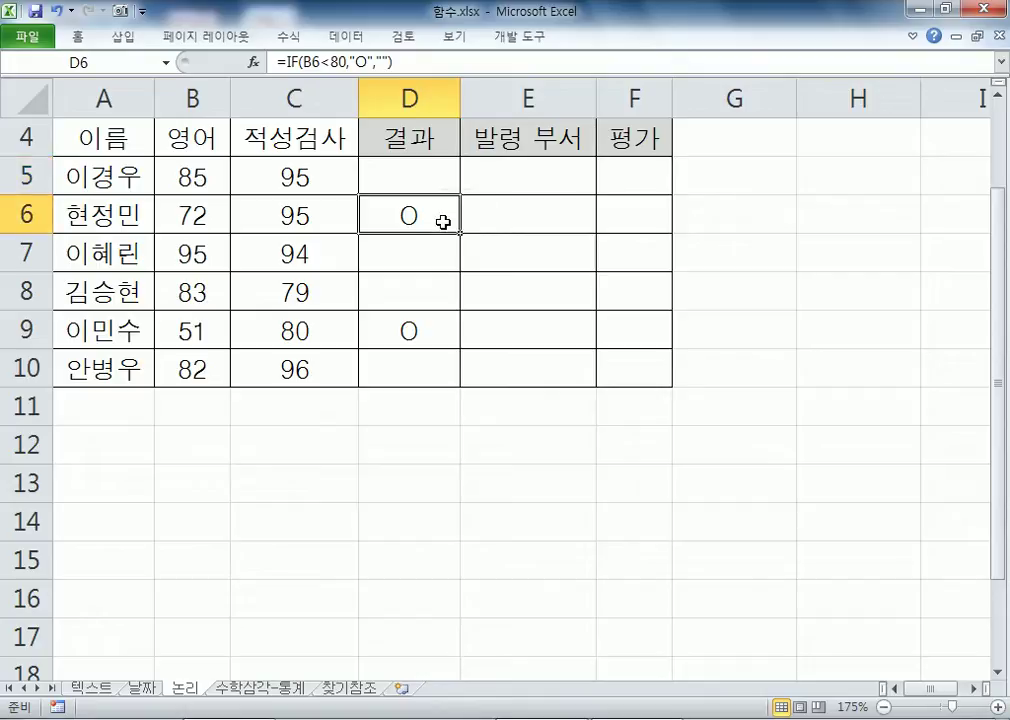
pyautogui.click(412, 173)
pyautogui.click(408, 207)
pyautogui.hotkey('ctrl', 'z')
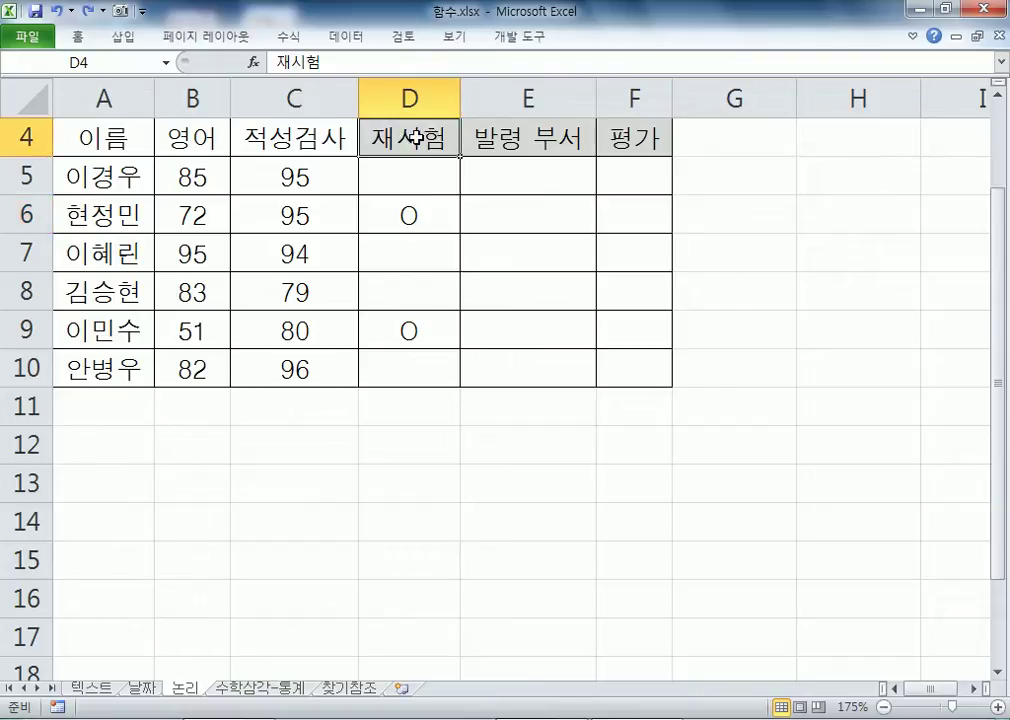
# Step: Examine the IF formulas in D5:D10 and the logical test in D5, leaving the formula unedited
pyautogui.click(409, 215)
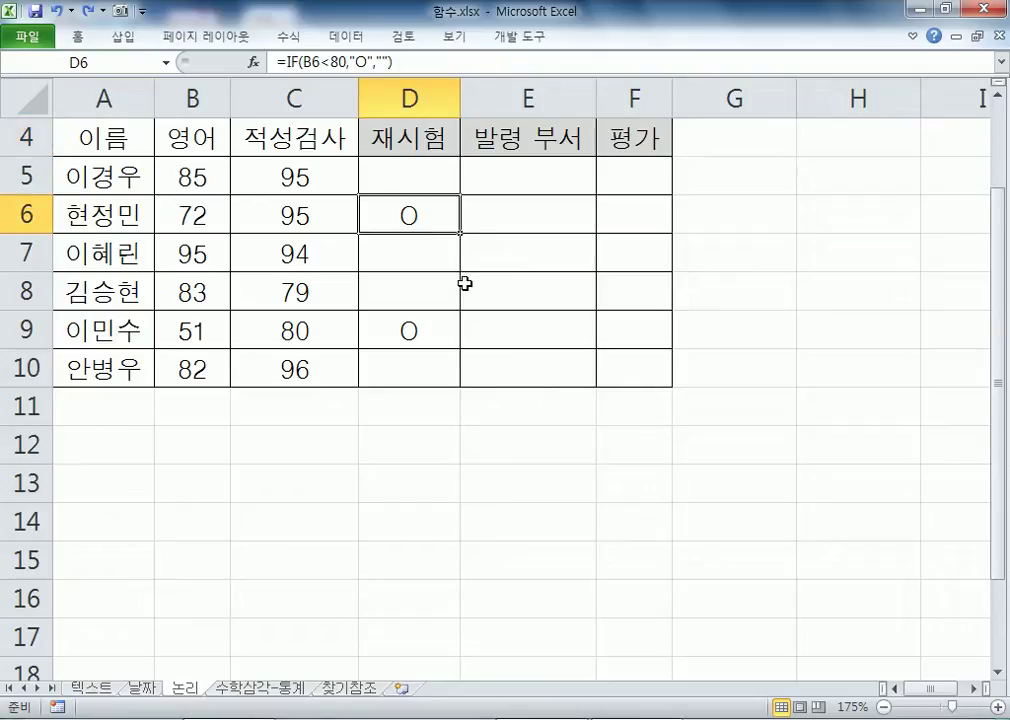
pyautogui.moveTo(401, 187); pyautogui.dragTo(392, 365)
pyautogui.click(410, 178)
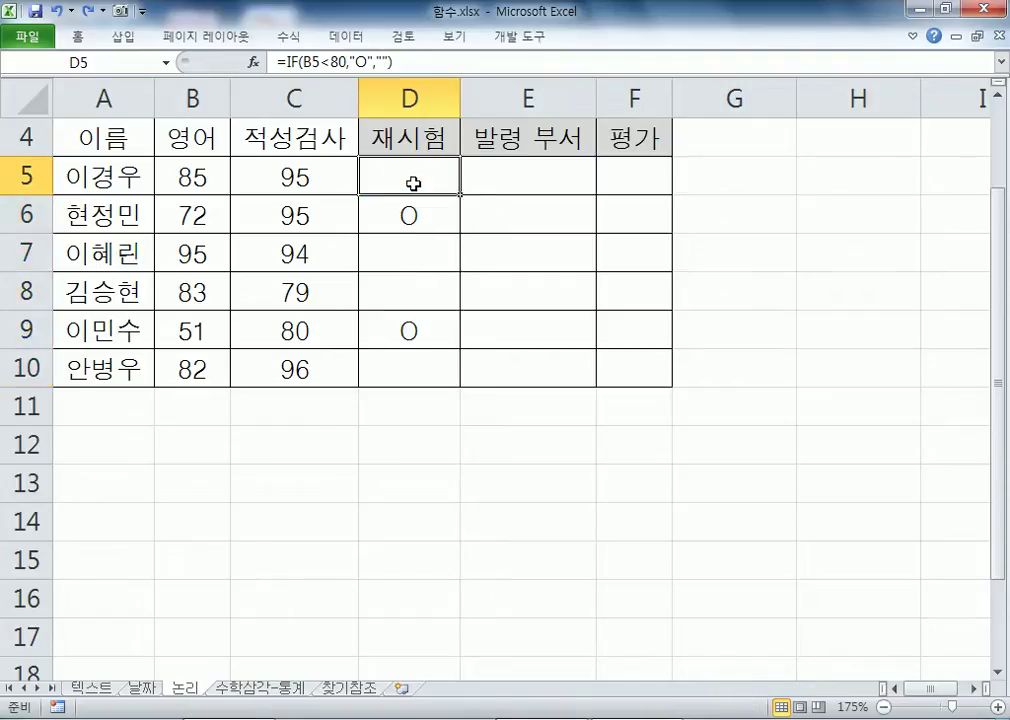
pyautogui.doubleClick(425, 180)
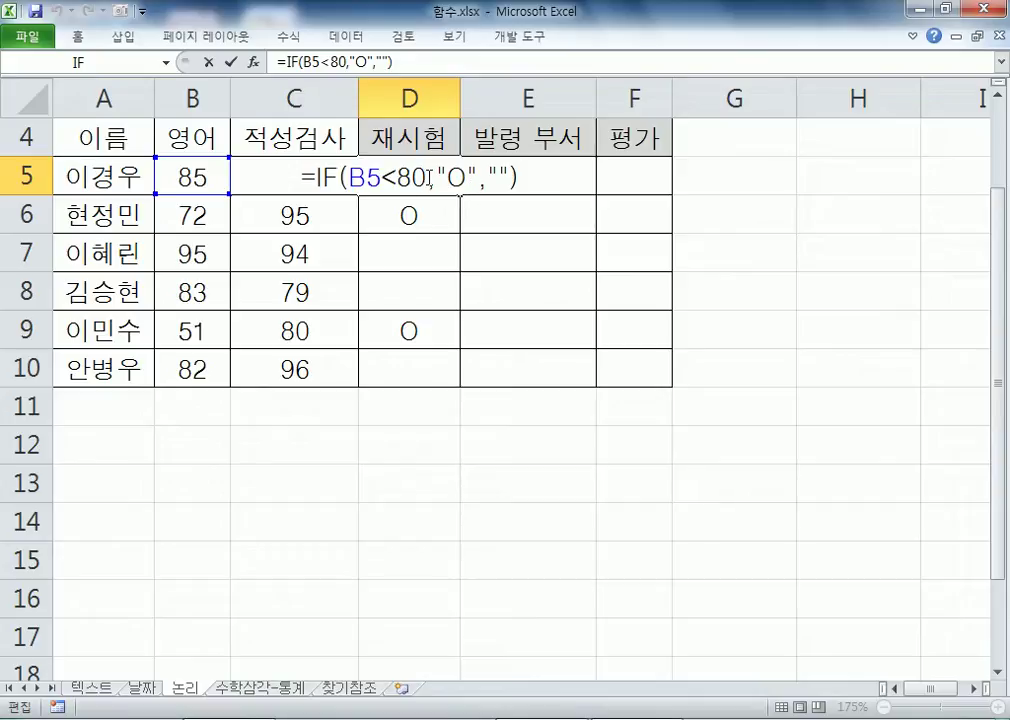
pyautogui.moveTo(425, 178); pyautogui.dragTo(348, 178)
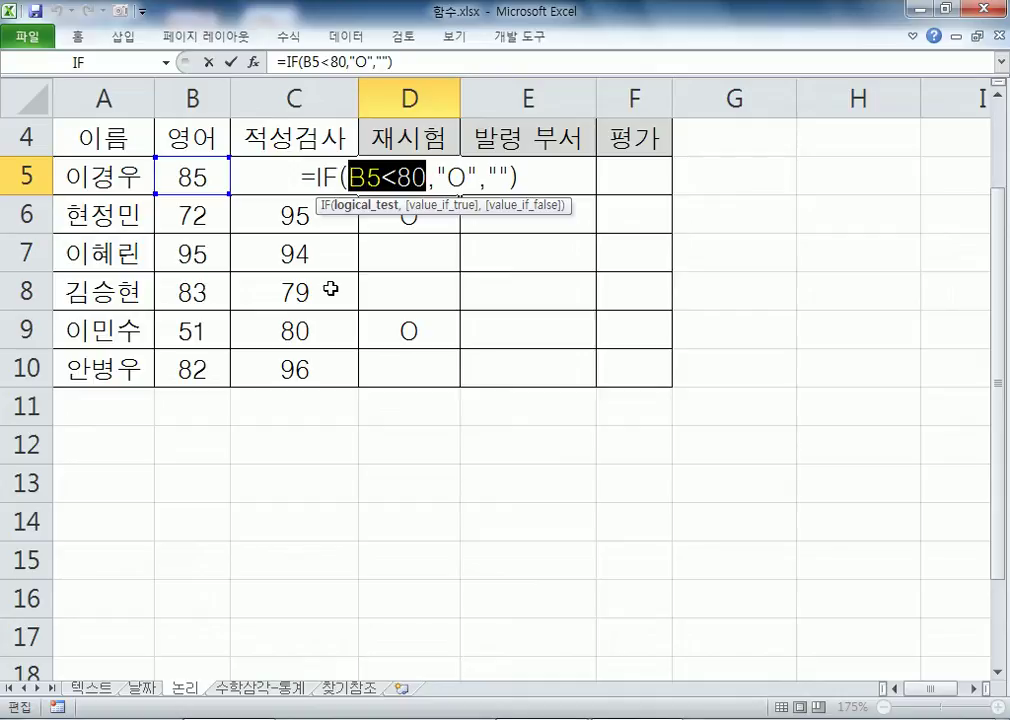
pyautogui.press('Escape')
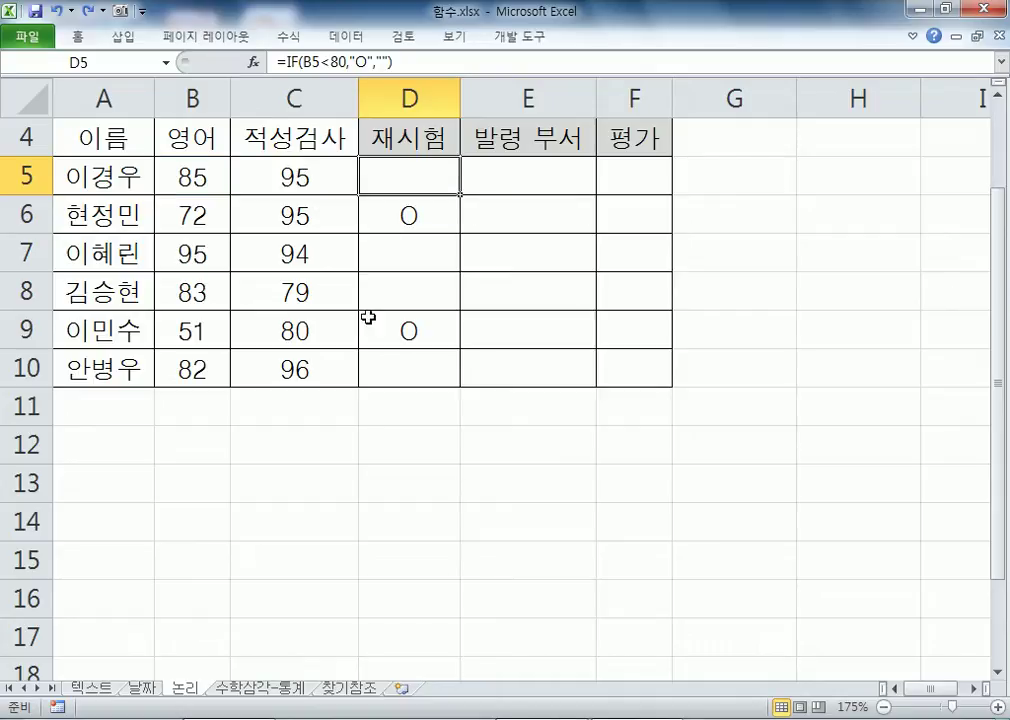
# Step: Select E5 and switch to Notepad to review the condition, true and false arguments in the =IF(조건, 참, 거짓) line
pyautogui.click(488, 178)
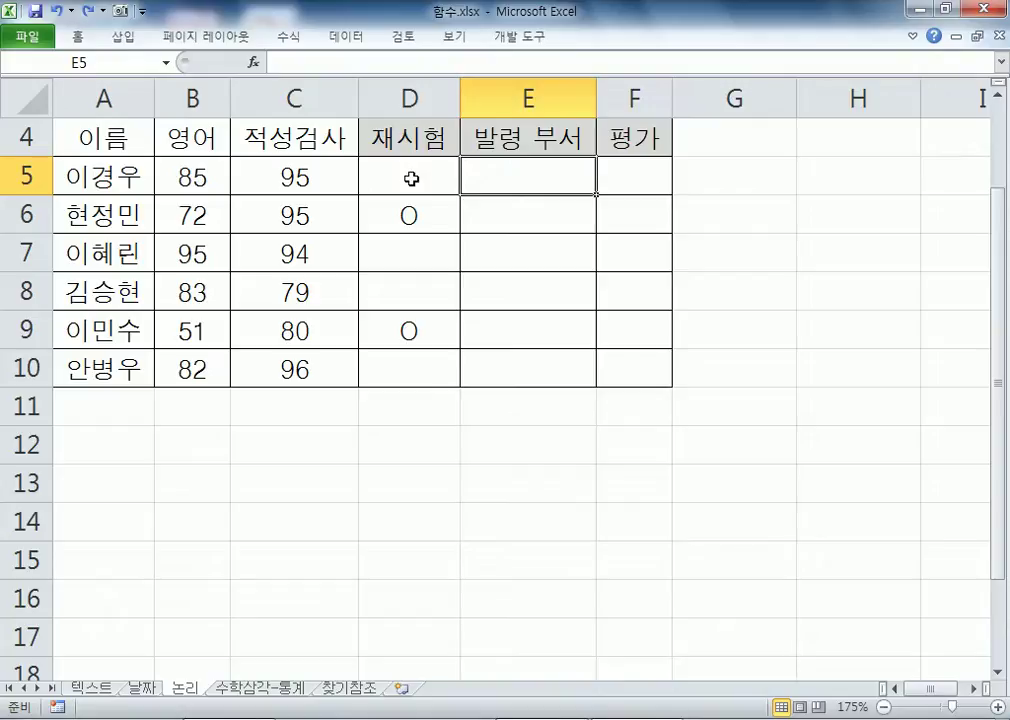
pyautogui.hotkey('alt', 'Tab')
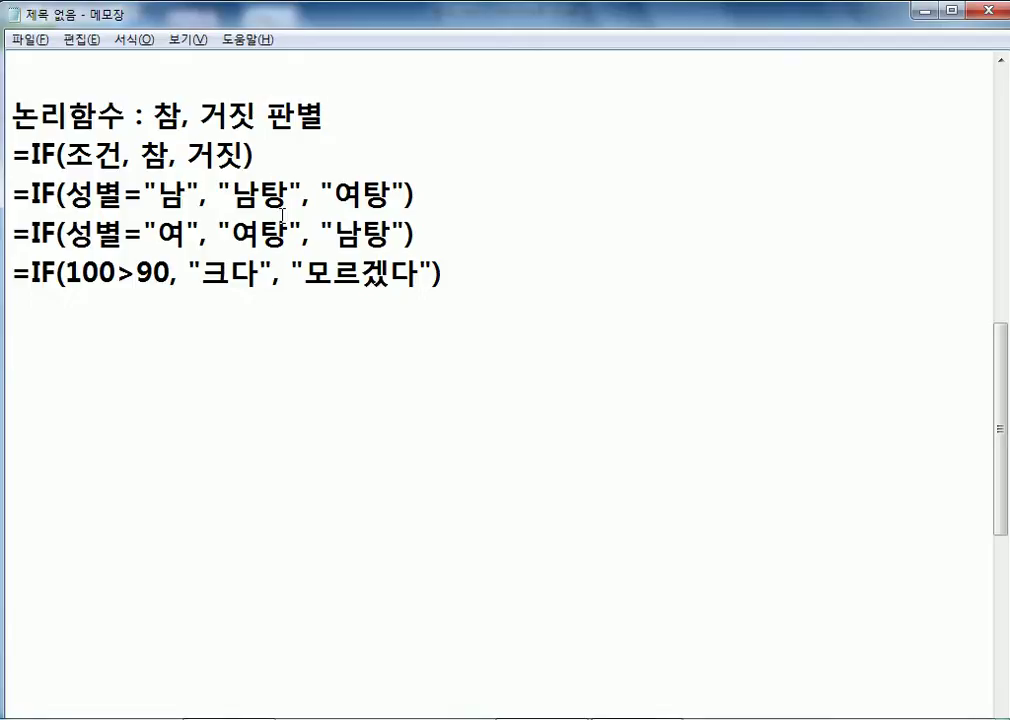
pyautogui.doubleClick(160, 152)
pyautogui.doubleClick(188, 152)
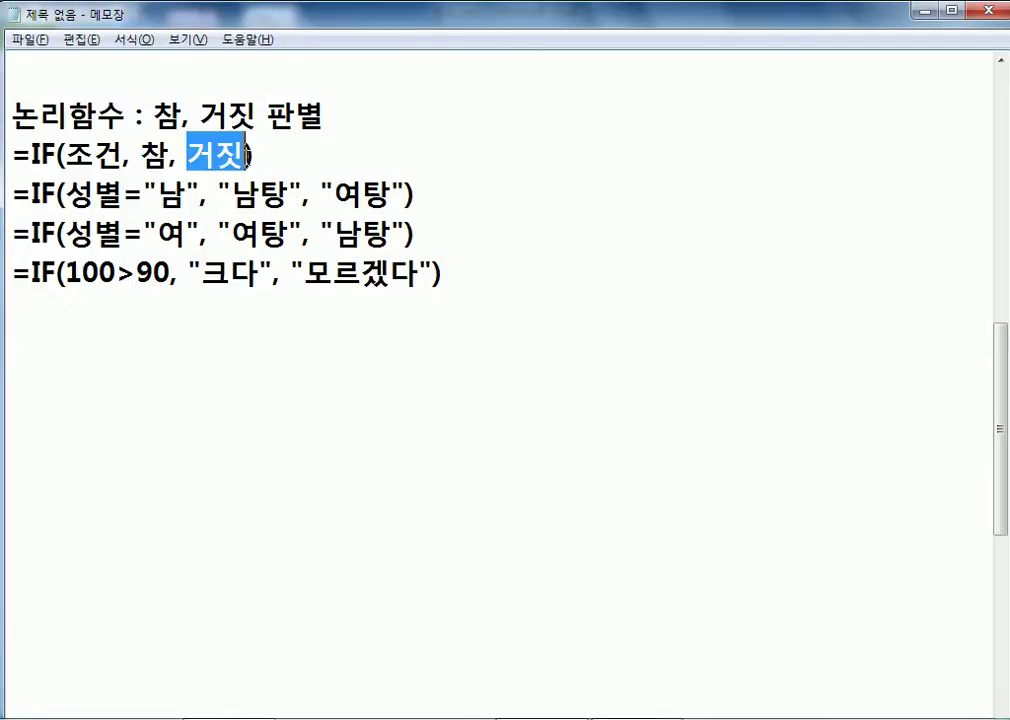
pyautogui.doubleClick(145, 153)
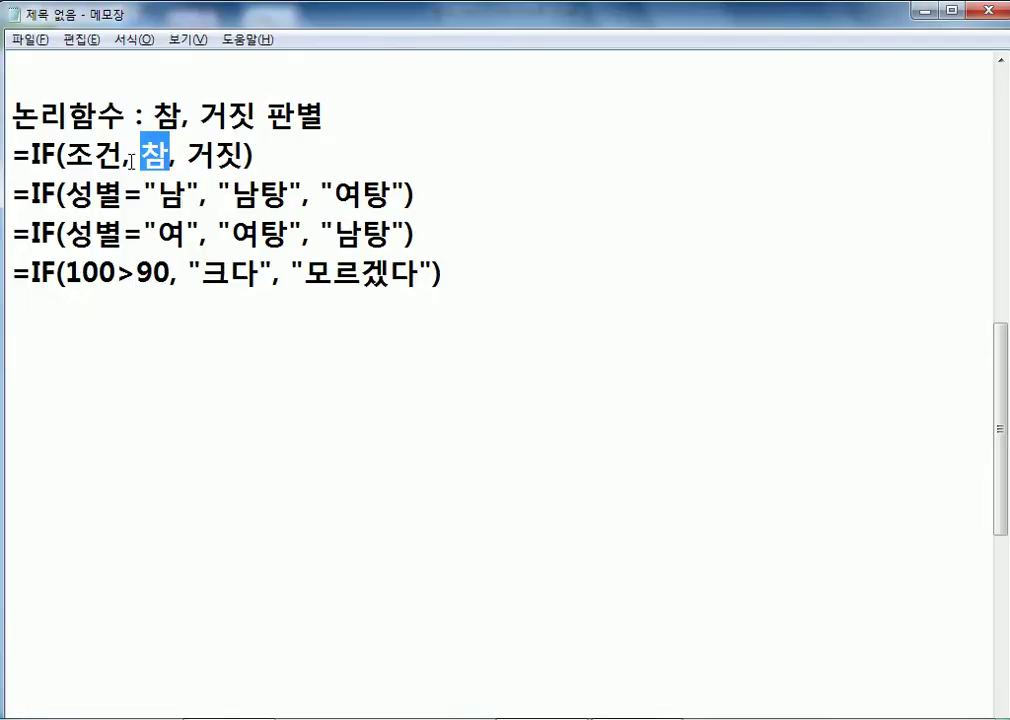
pyautogui.doubleClick(68, 153)
pyautogui.moveTo(66, 152); pyautogui.dragTo(30, 152)
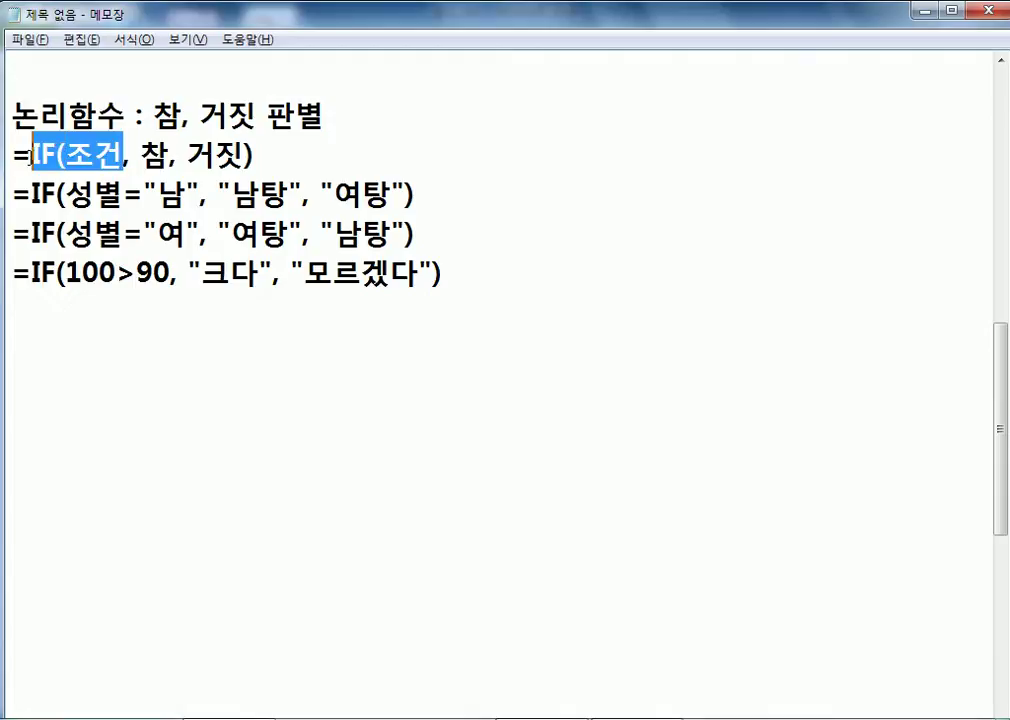
pyautogui.click(89, 334)
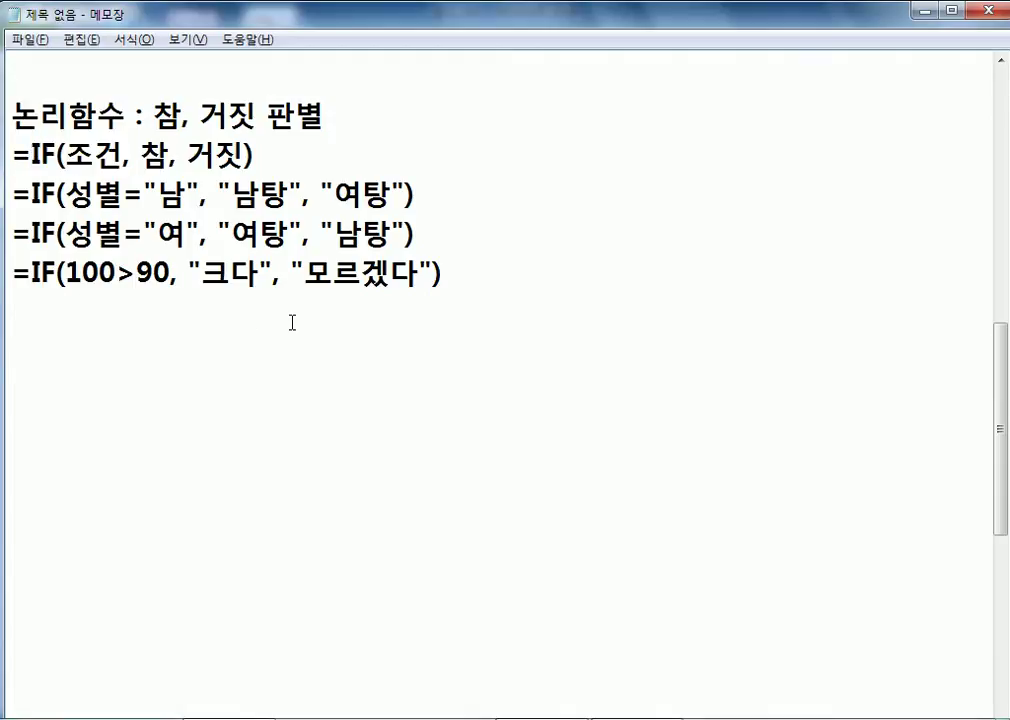
# Step: Write the team list "해외영업1팀, 해외영업2팀, 국내영업팀" below the IF examples in Notepad
pyautogui.hotkey('alt', 'Tab')
pyautogui.hotkey('alt', 'Tab')
pyautogui.write('GODH')
pyautogui.press('BackSpace')
pyautogui.press('BackSpace')
pyautogui.press('BackSpace')
pyautogui.press('BackSpace')
pyautogui.press('Hangul')
pyautogui.write('ㅎㅐ외영업')
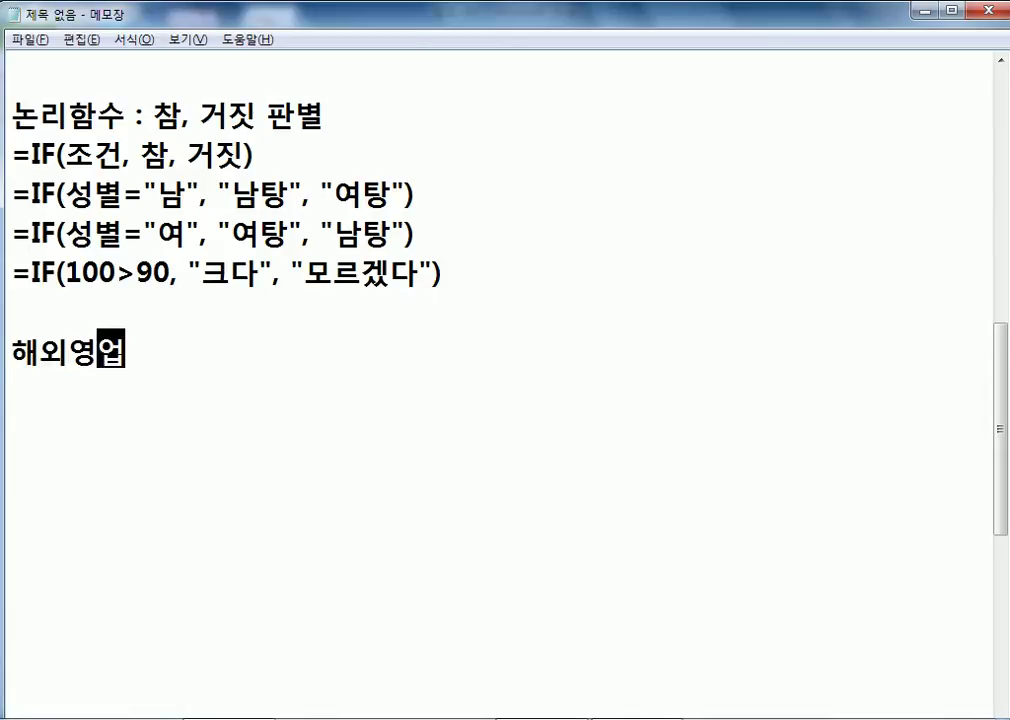
pyautogui.write('1팀, ')
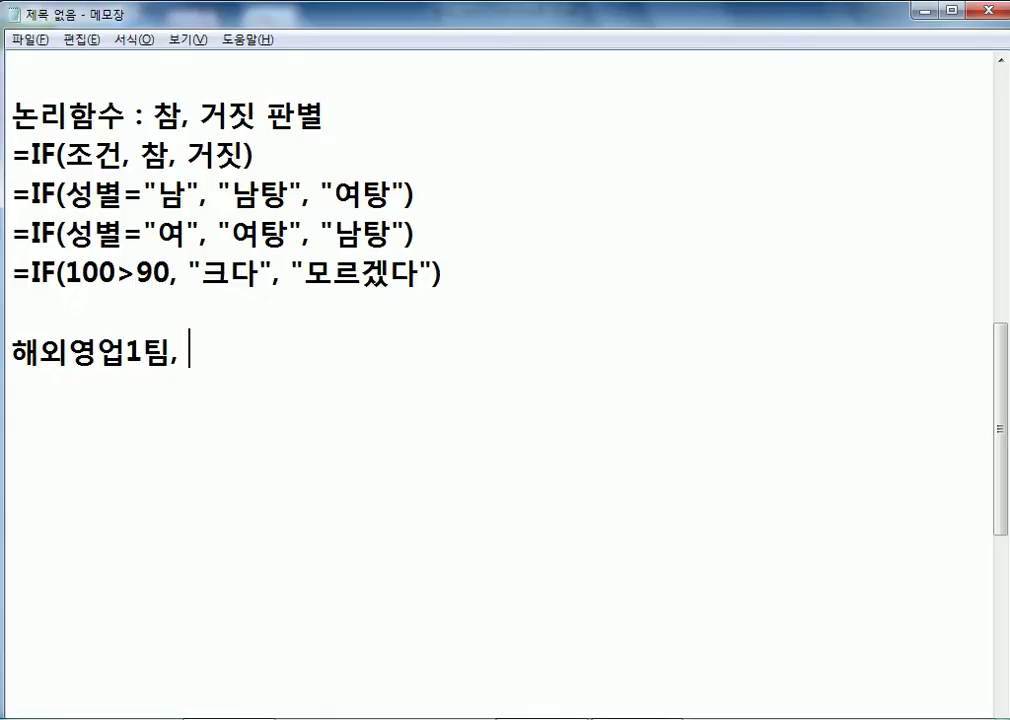
pyautogui.write('해오ㅣ영업2팀')
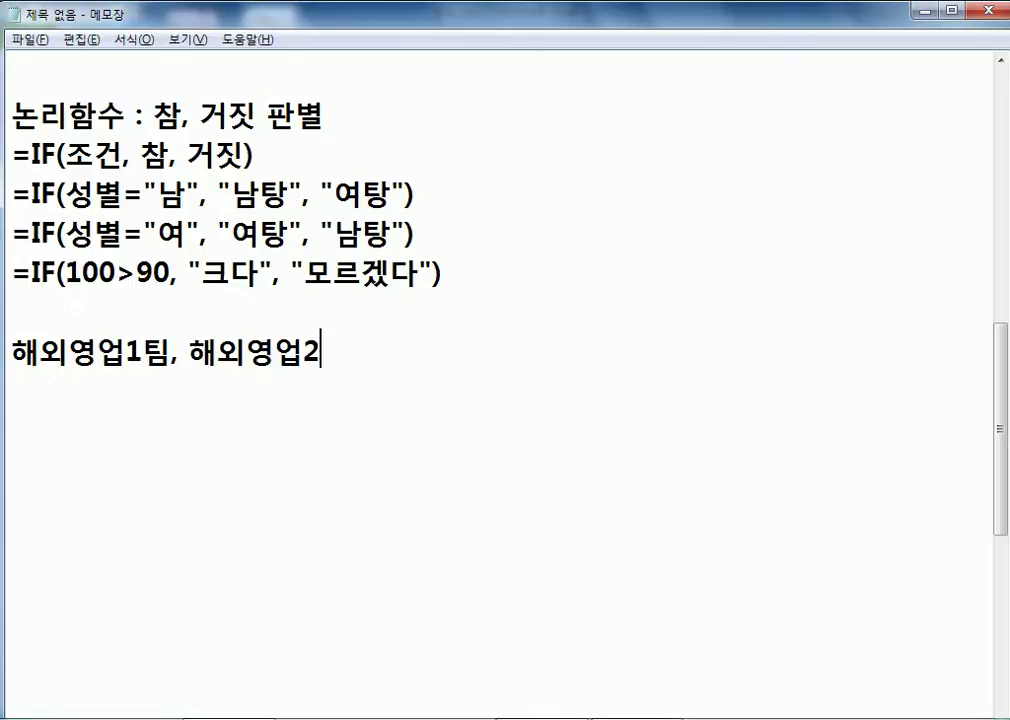
pyautogui.write(', 국내영')
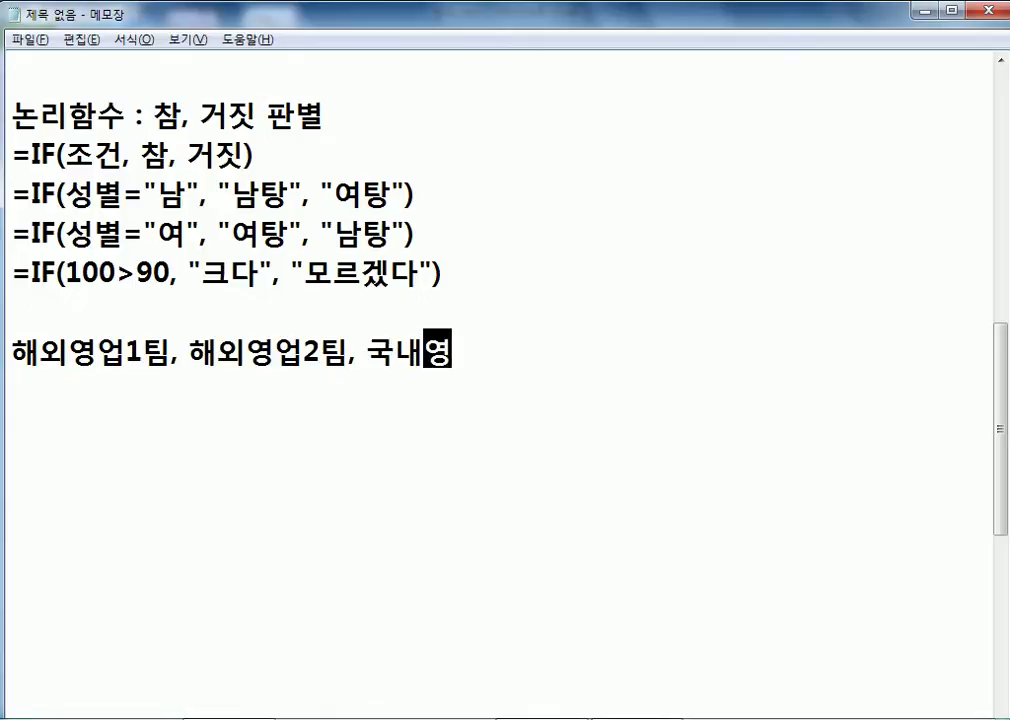
pyautogui.write('업팀')
pyautogui.press('Return')
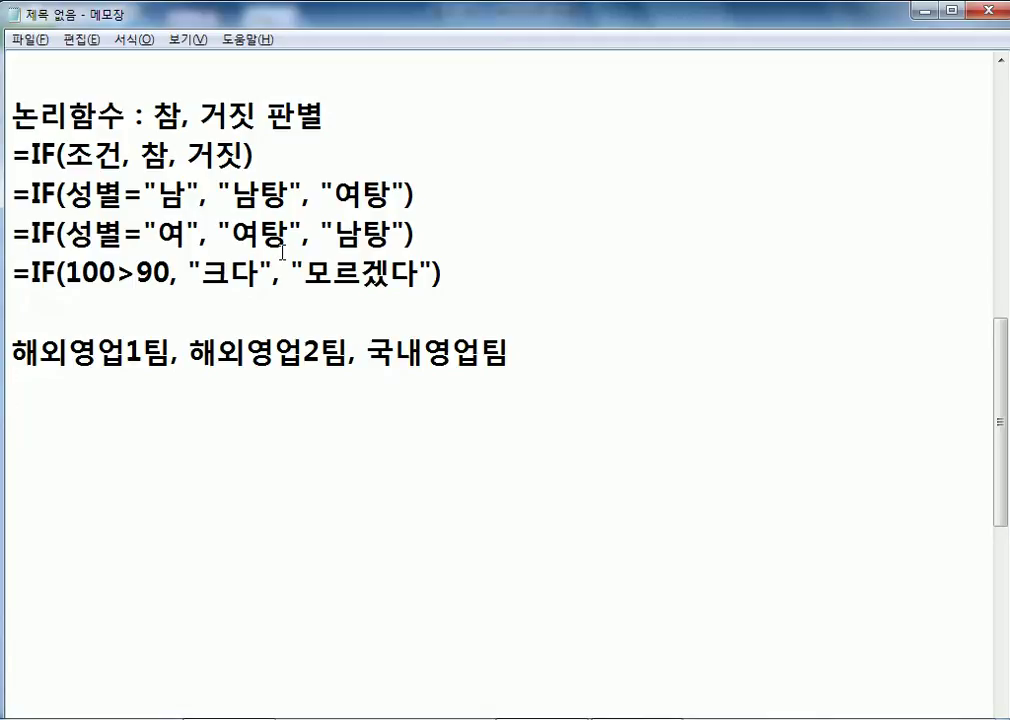
# Step: Review the two result values and the condition in the example formula that tests 성별="남"
pyautogui.moveTo(232, 192); pyautogui.dragTo(393, 190)
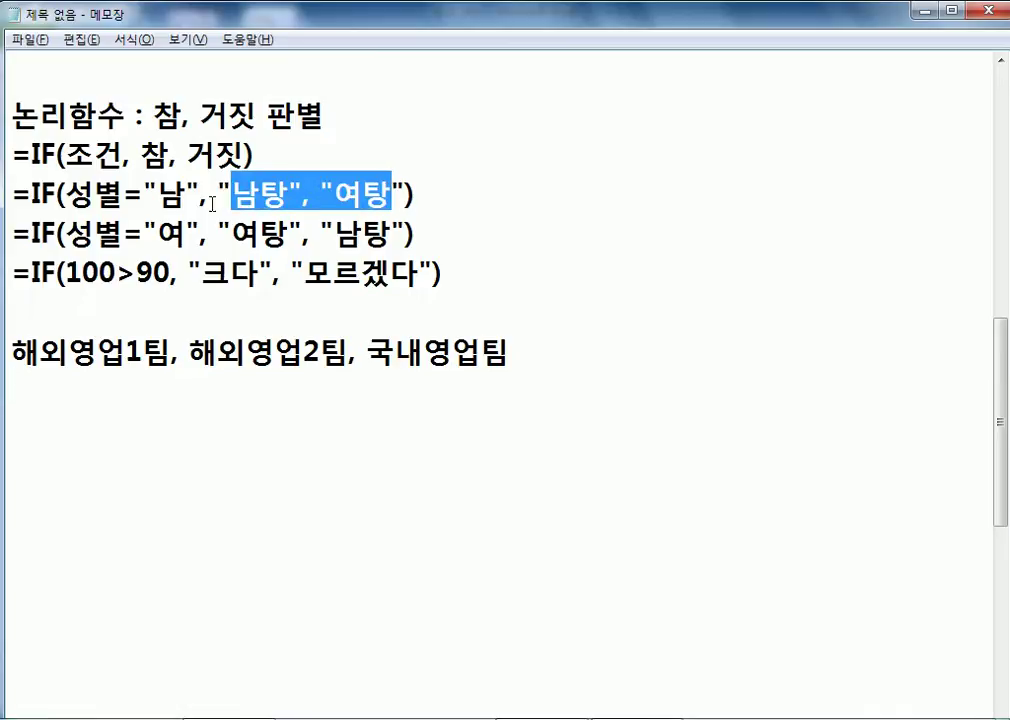
pyautogui.click(168, 191)
pyautogui.moveTo(168, 191); pyautogui.dragTo(182, 192)
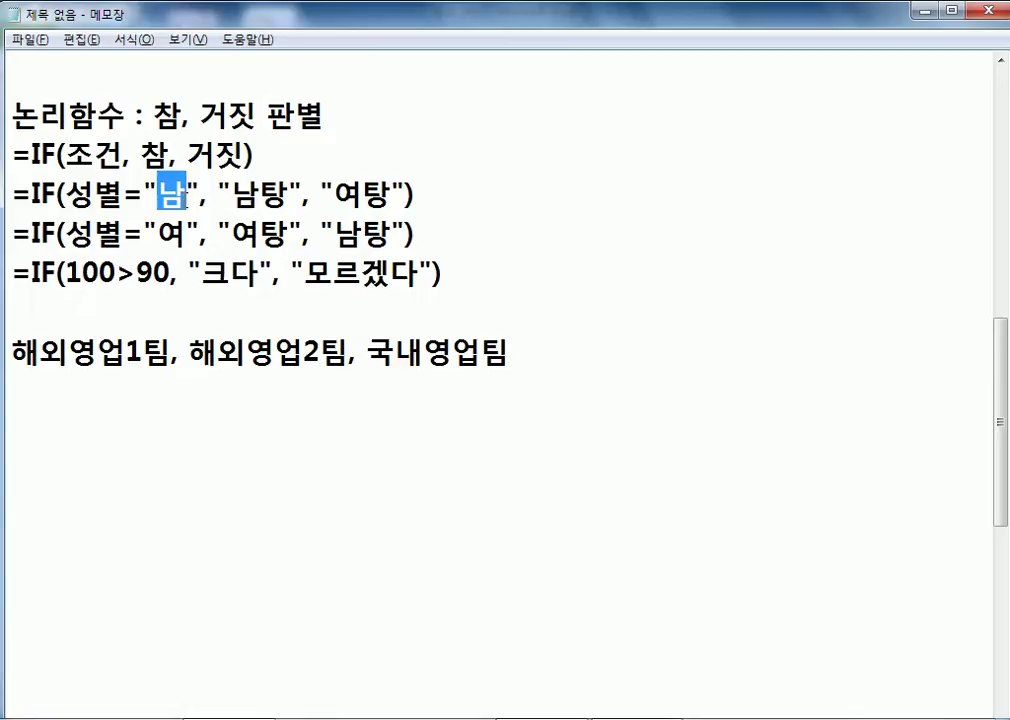
# Step: Write "조건 : 영어>=90, 해외영업1팀" on a new line below the team list in Notepad
pyautogui.click(119, 408)
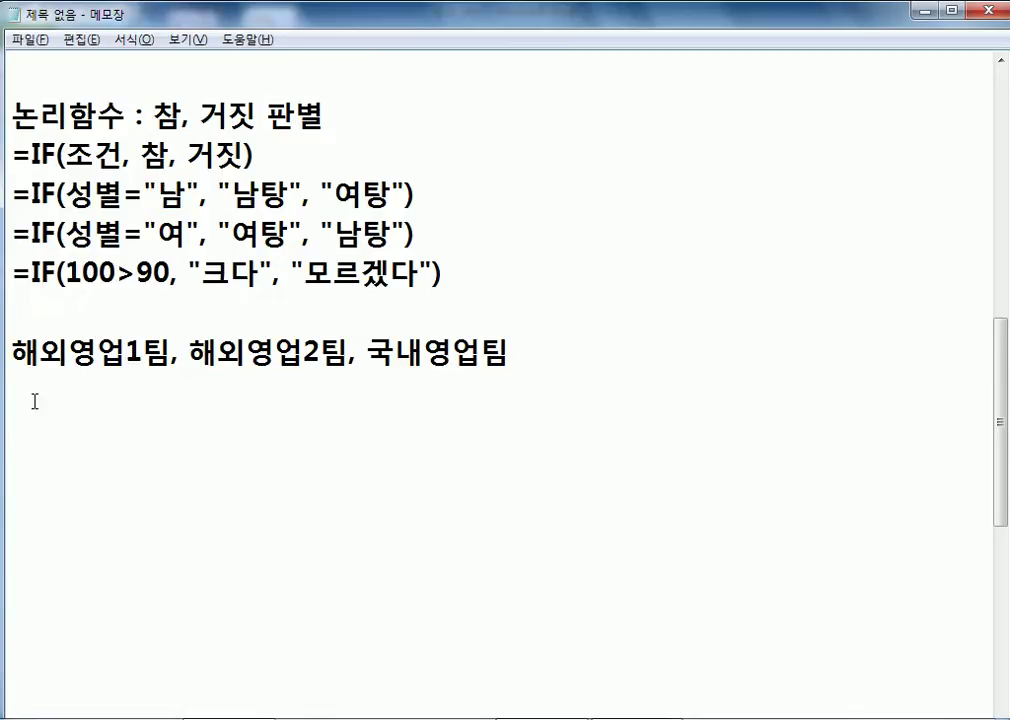
pyautogui.press('BackSpace')
pyautogui.write('WHR')
pyautogui.press('BackSpace')
pyautogui.press('BackSpace')
pyautogui.press('BackSpace')
pyautogui.press('BackSpace')
pyautogui.press('Return')
pyautogui.write('조건 : 영어>')
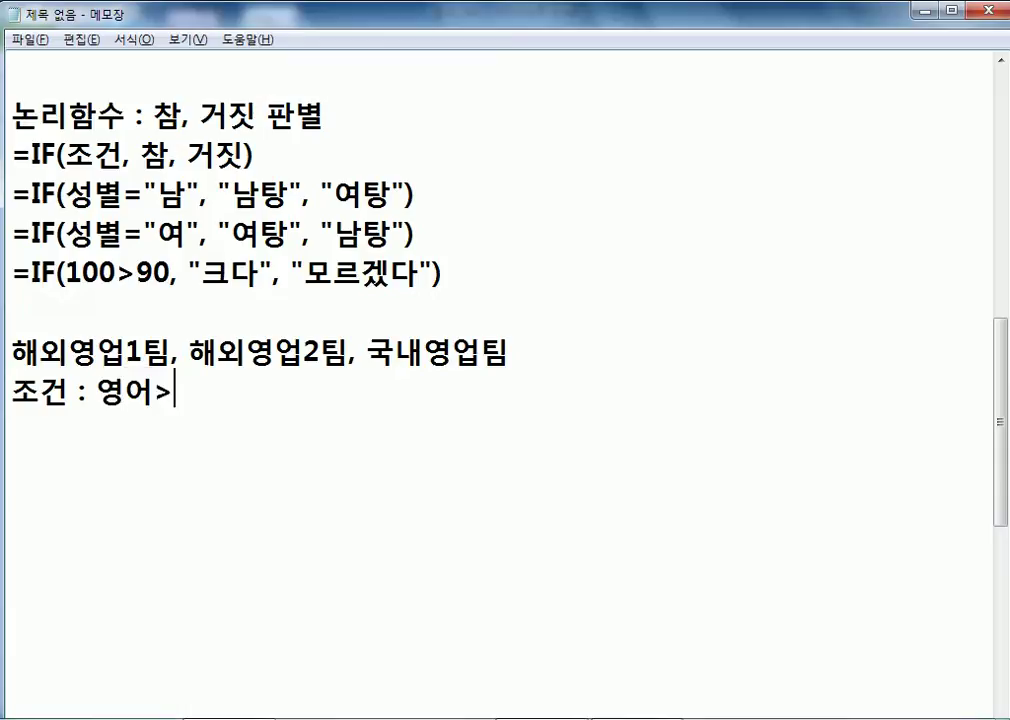
pyautogui.write('=90')
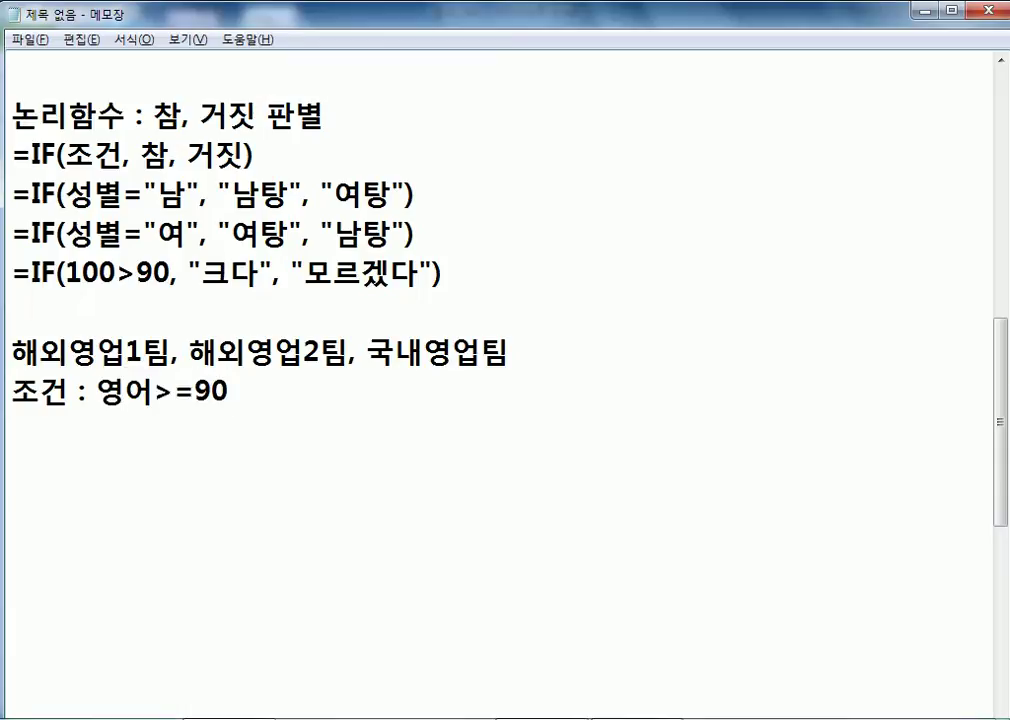
pyautogui.write(', 해외영')
pyautogui.write('업12')
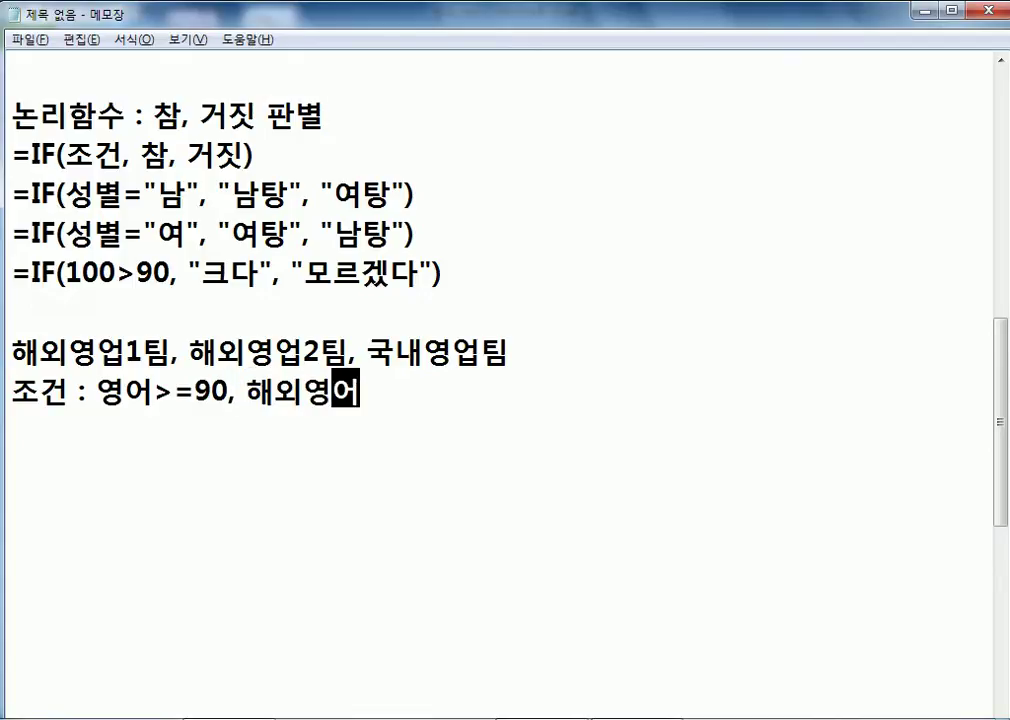
pyautogui.press('BackSpace')
pyautogui.write('팀')
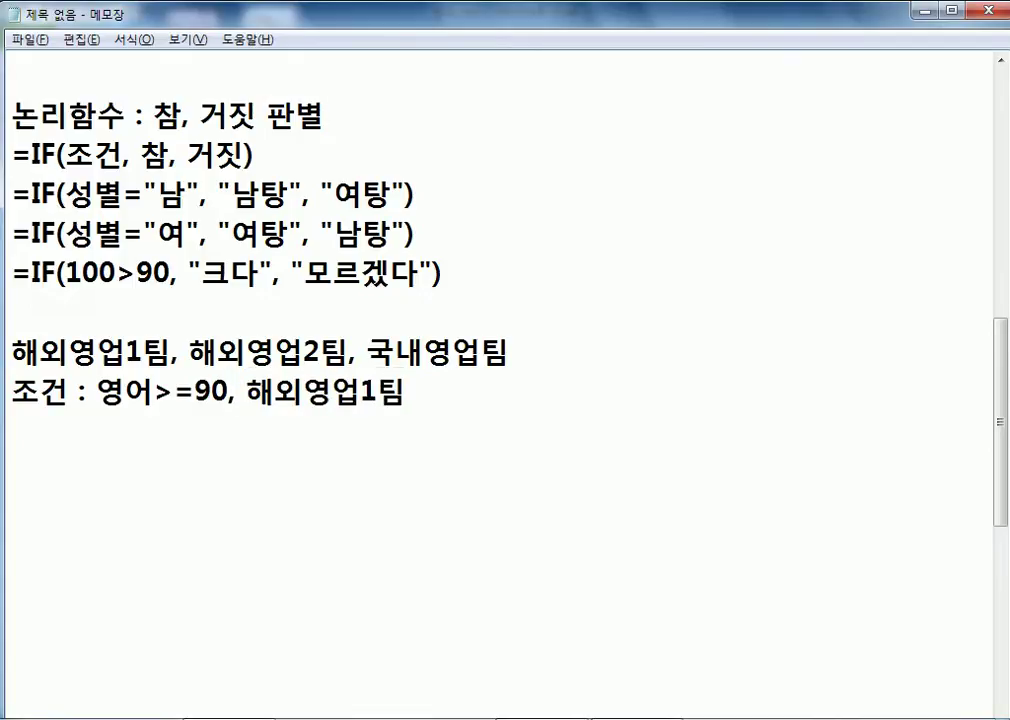
# Step: Break the line after "조건 :" so that "영어>=90, 해외영업1팀" stands on its own line
pyautogui.press('Return')
pyautogui.press('Up')
pyautogui.press('Right')
pyautogui.press('Right')
pyautogui.press('Right')
pyautogui.press('Right')
pyautogui.press('Right')
pyautogui.press('Return')
pyautogui.press('Down')
# Step: Add the two conditions "영어>=80, 해외영업2팀" and "영어<80, 국내영업팀" on separate lines below the first one
pyautogui.write('영어')
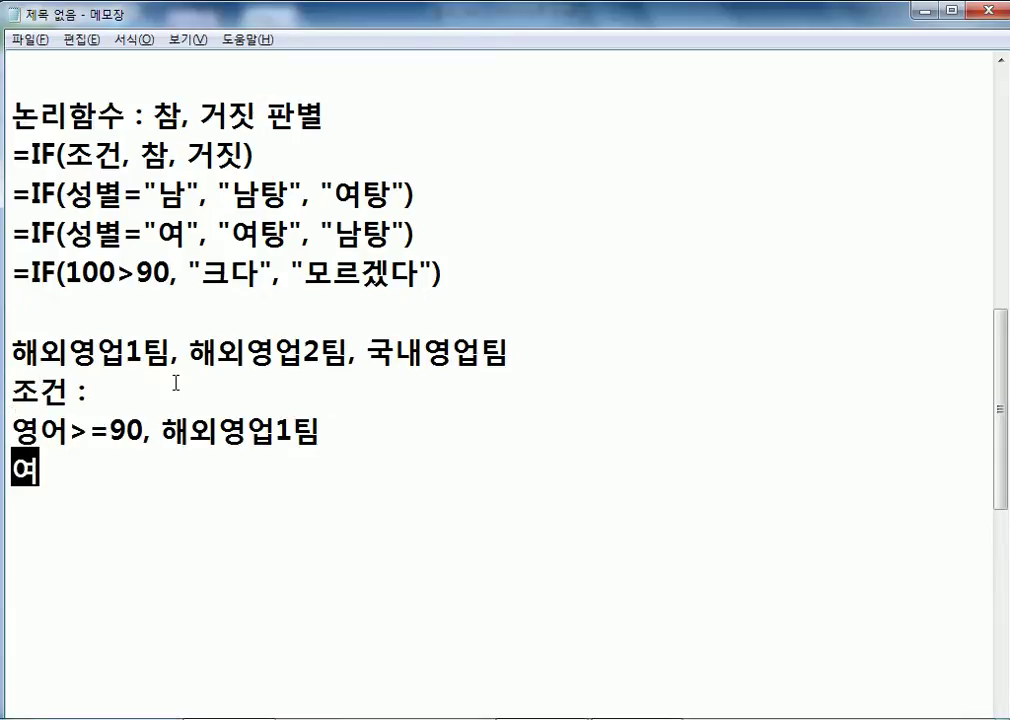
pyautogui.scroll(-2, 910, 510)
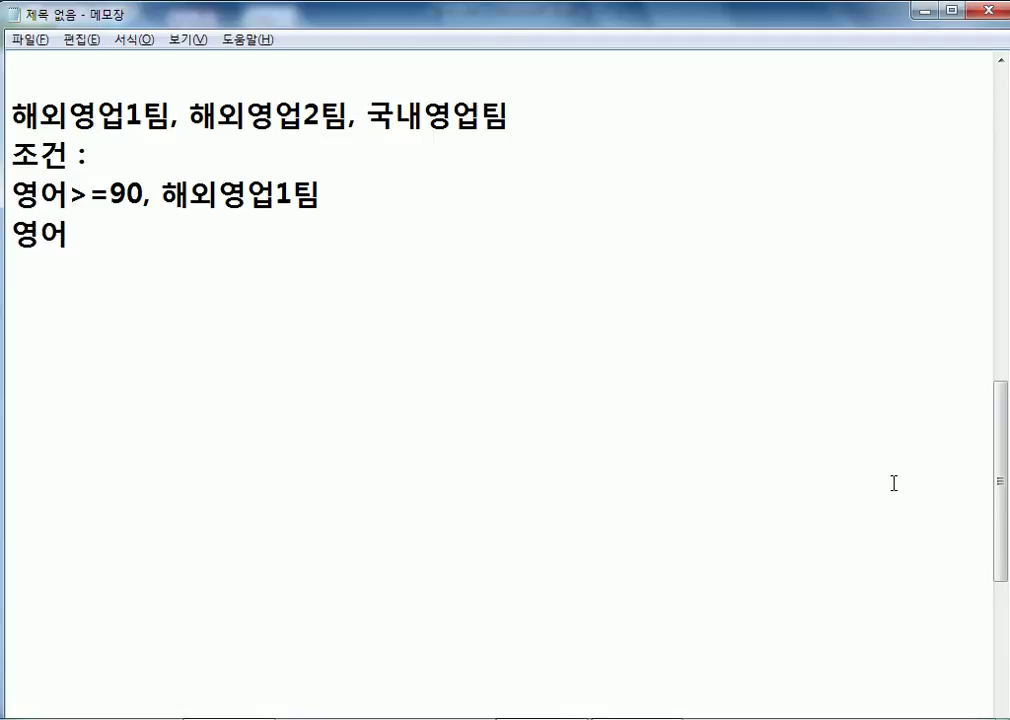
pyautogui.write('>=8')
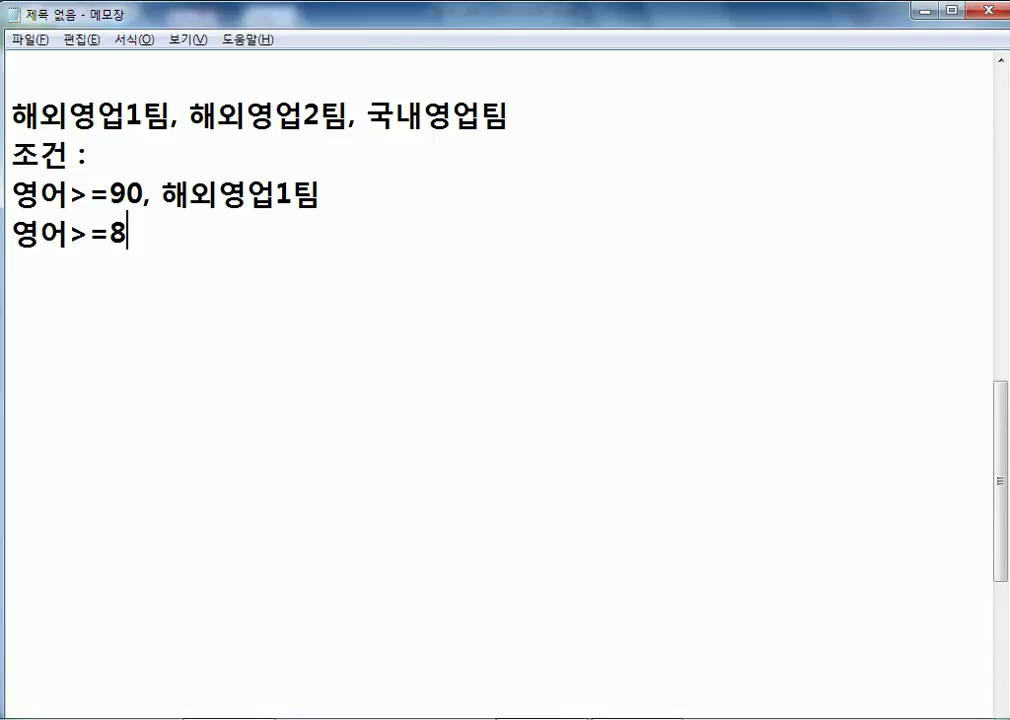
pyautogui.write('0, 해')
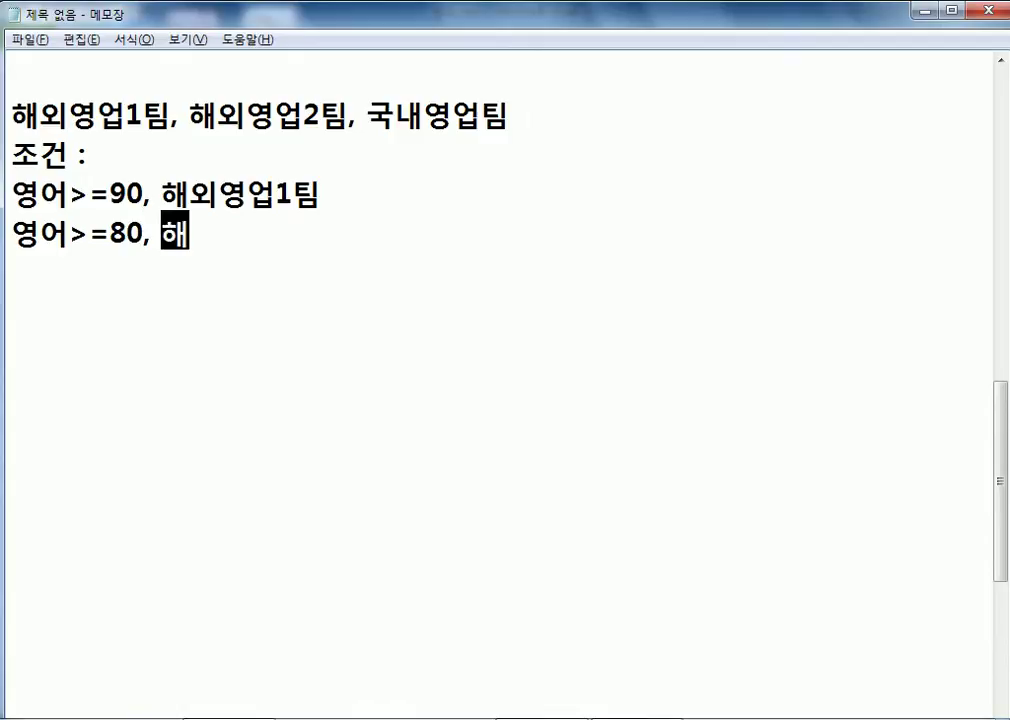
pyautogui.write('외영업2팀')
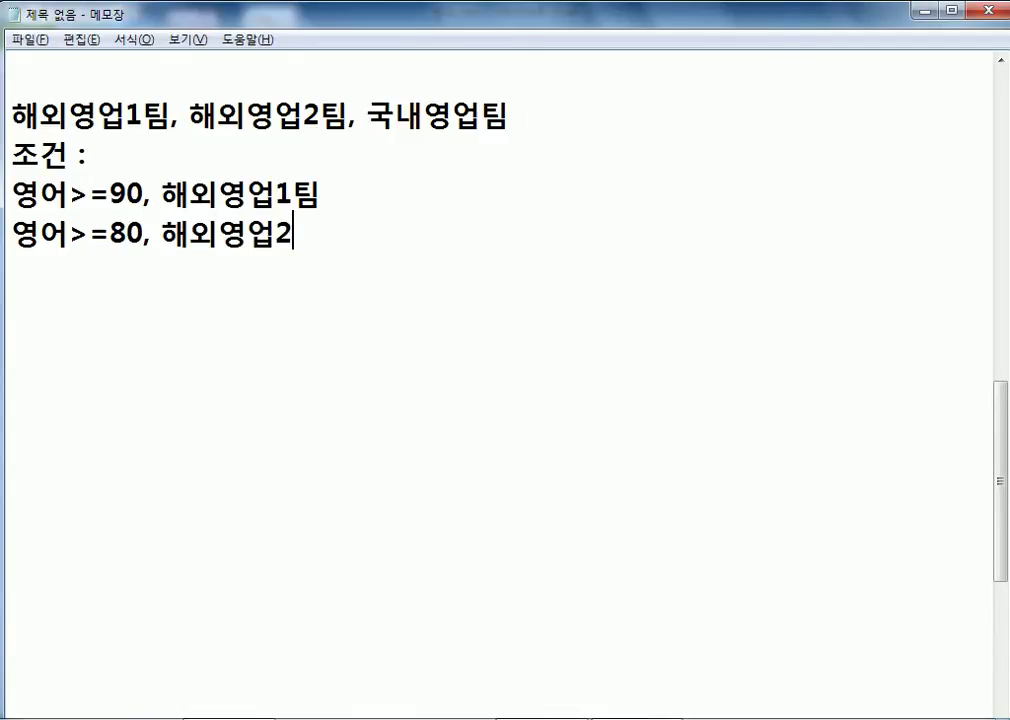
pyautogui.press('Return')
pyautogui.write('영어<80, 국내어')
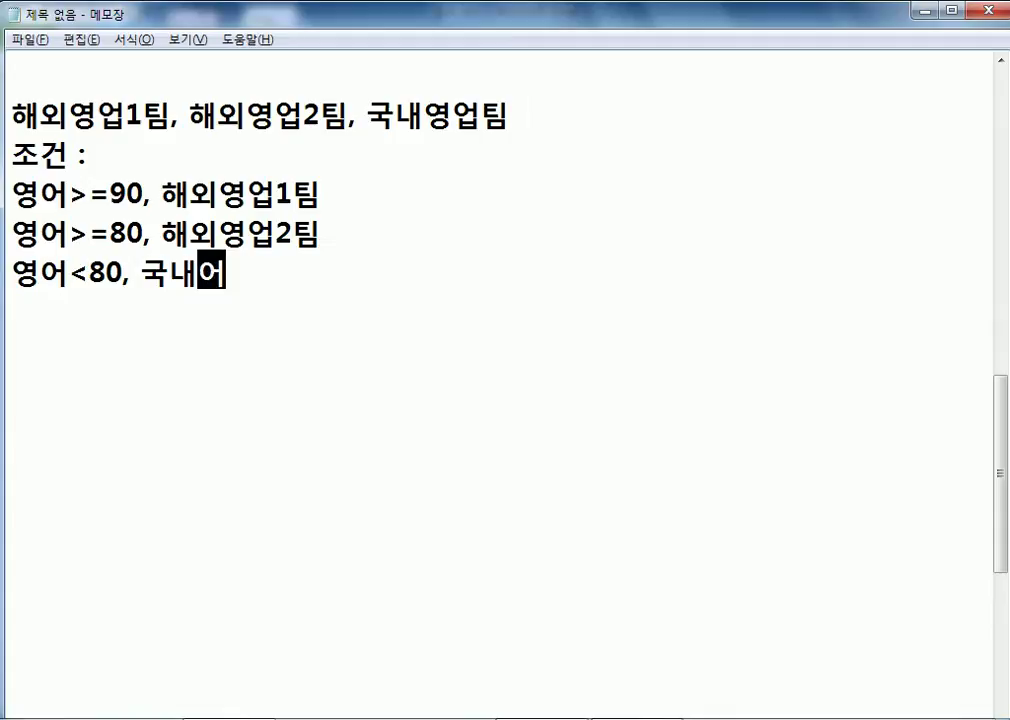
pyautogui.write('업팀')
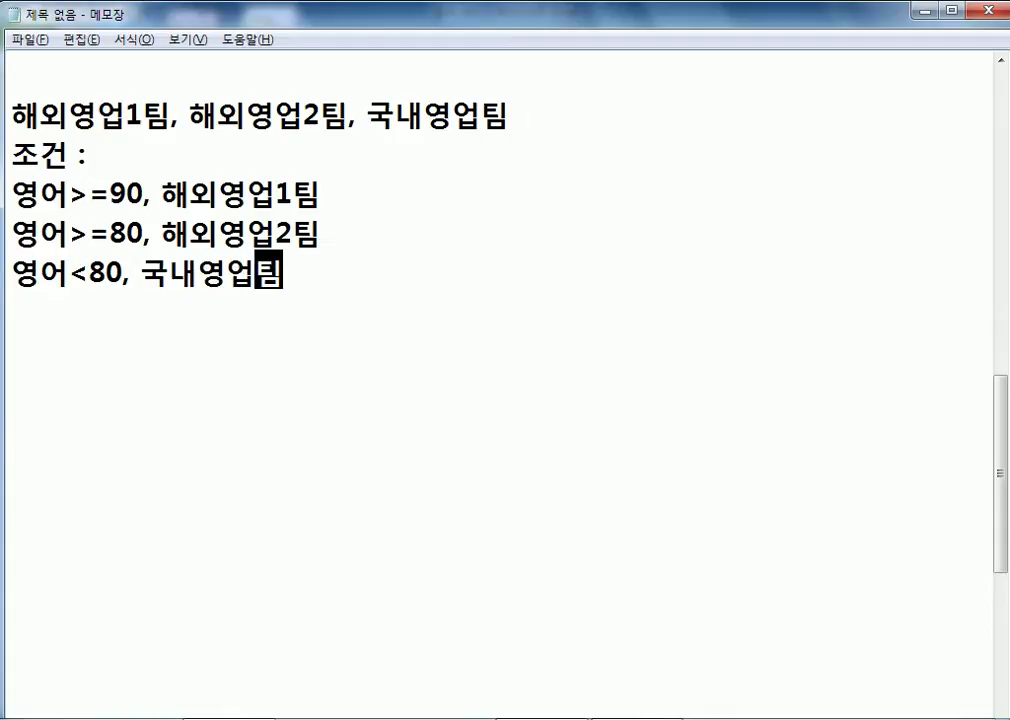
pyautogui.press('Return')
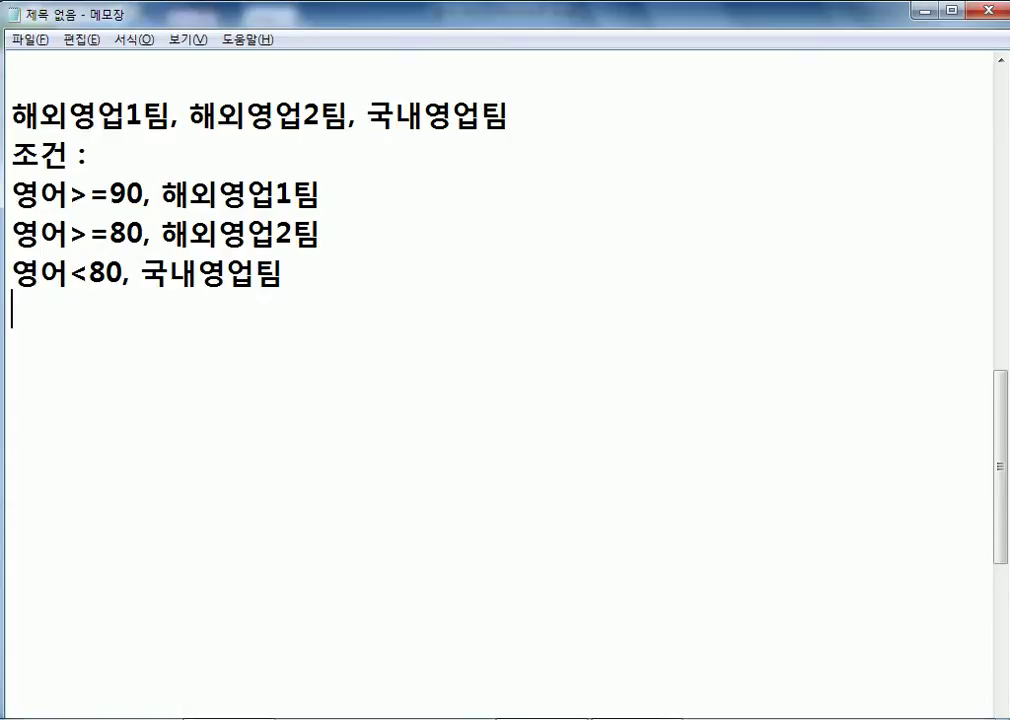
# Step: Below the condition list, start the draft formula with =IF(영어 90이상, "해외영업1팀", based on the first condition
pyautogui.moveTo(8, 193); pyautogui.dragTo(326, 284)
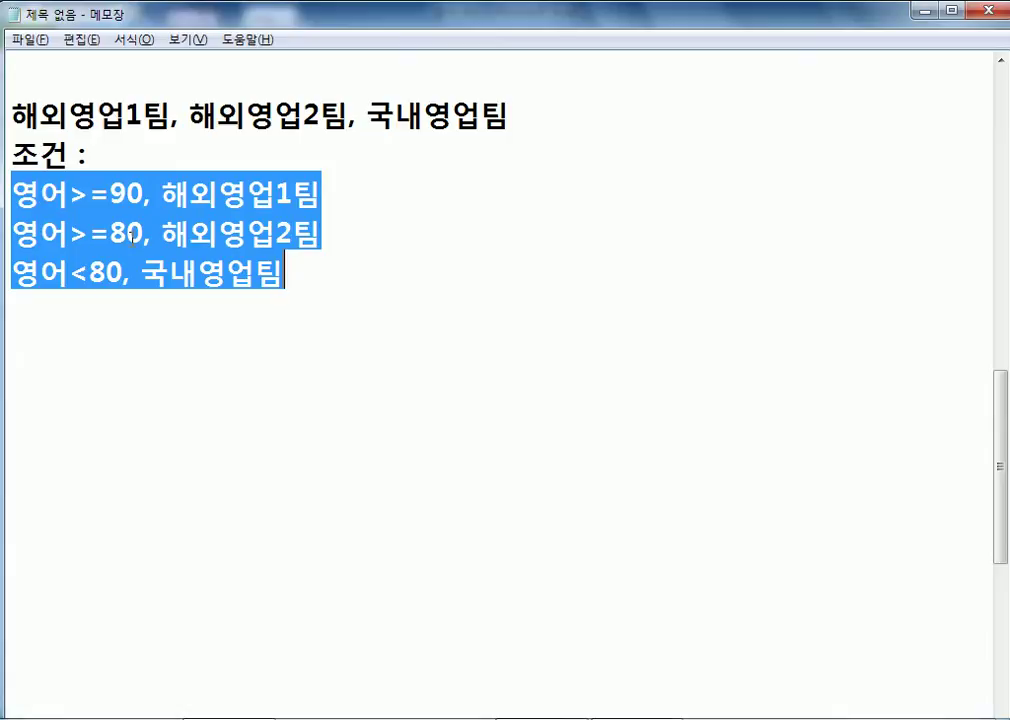
pyautogui.click(227, 364)
pyautogui.write('=IF(영어')
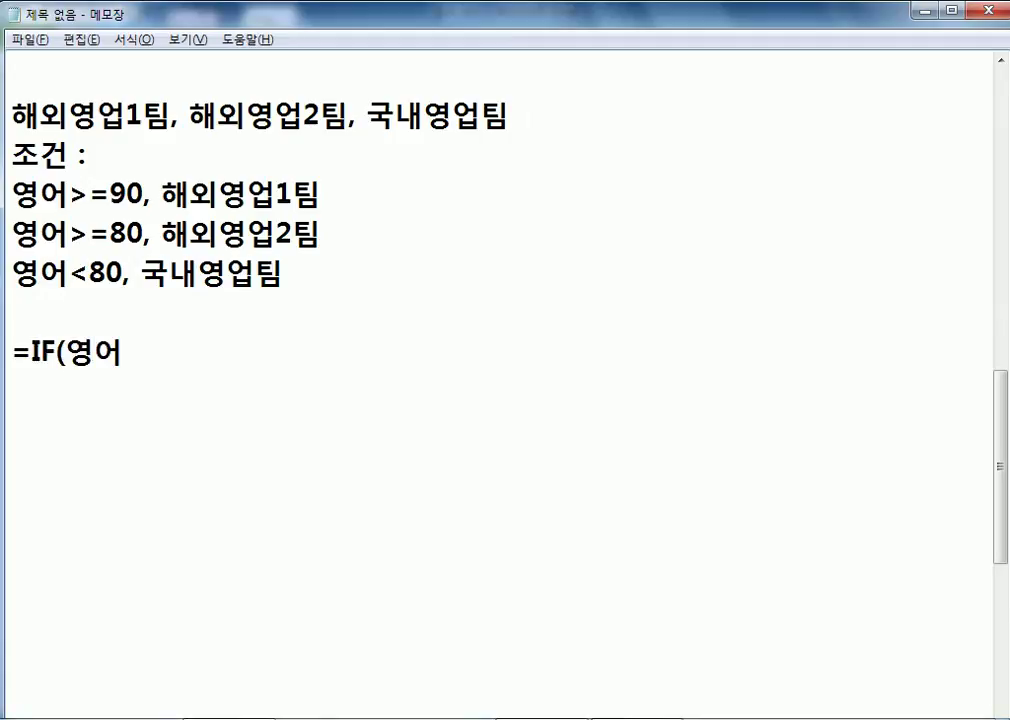
pyautogui.write(' 90이사')
pyautogui.write('상,')
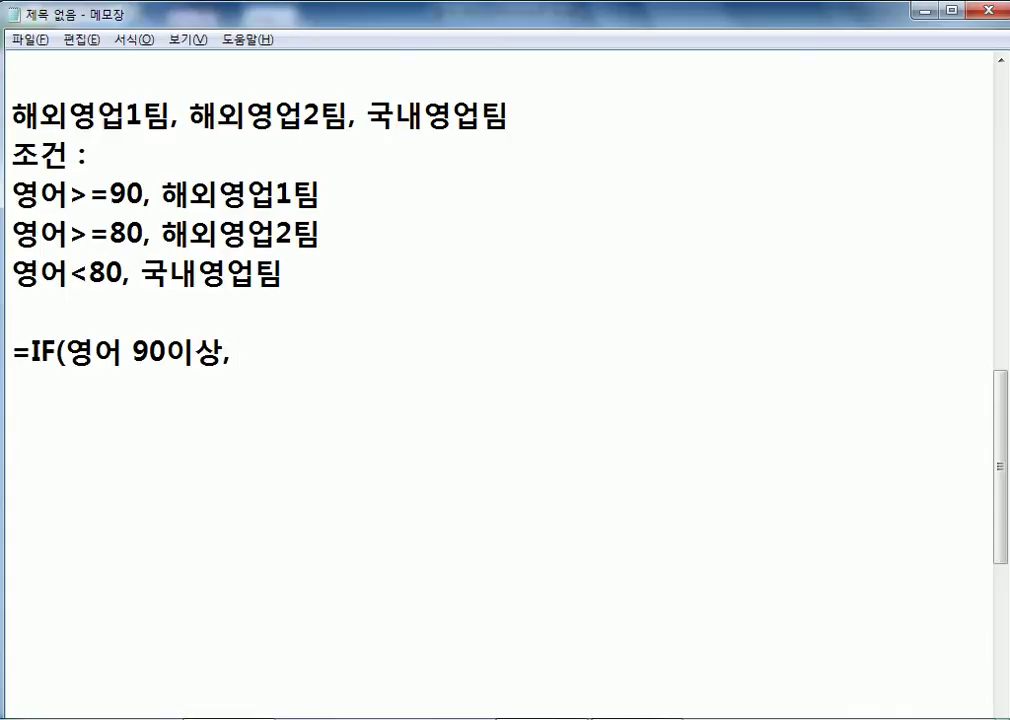
pyautogui.moveTo(153, 193); pyautogui.dragTo(12, 200)
pyautogui.click(289, 352)
pyautogui.write('"해욍')
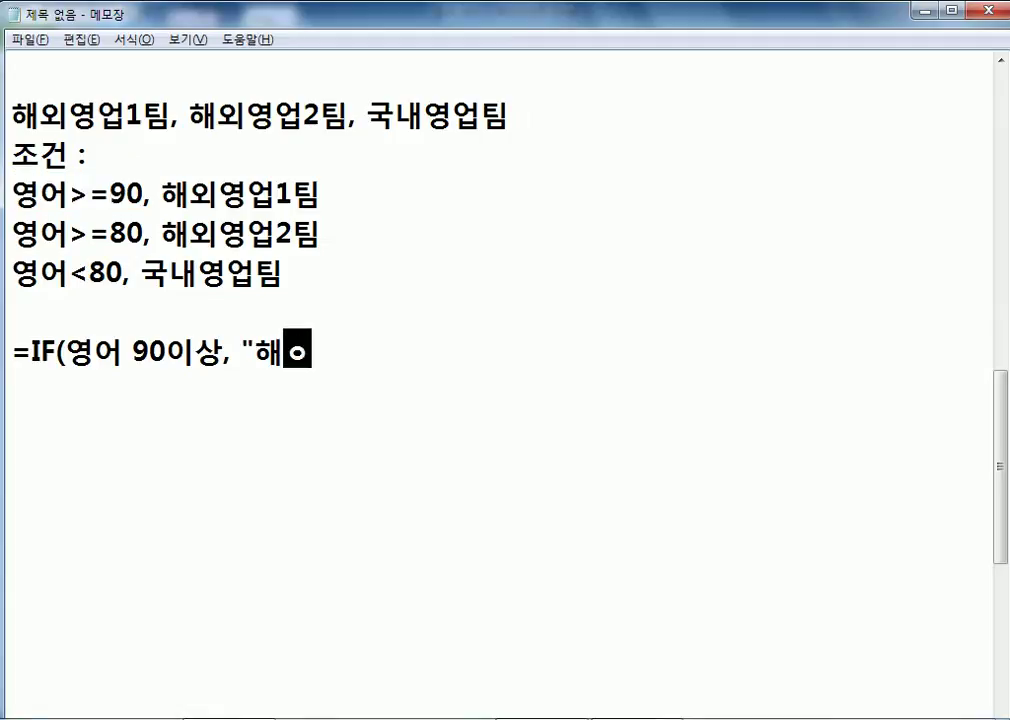
pyautogui.write('영업1')
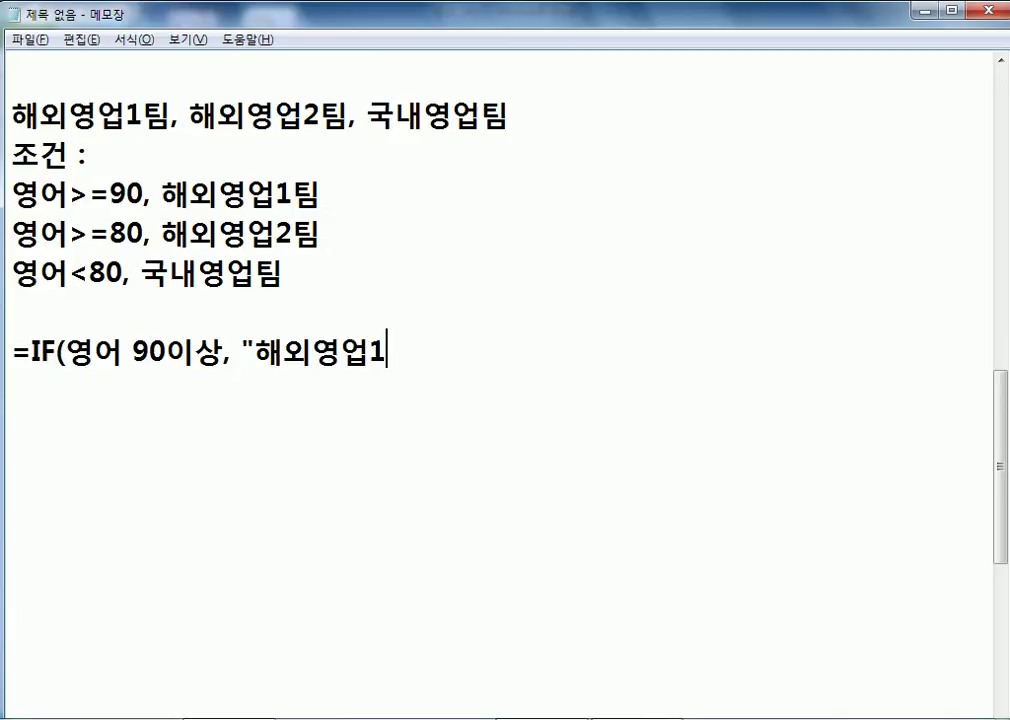
pyautogui.write('팀",')
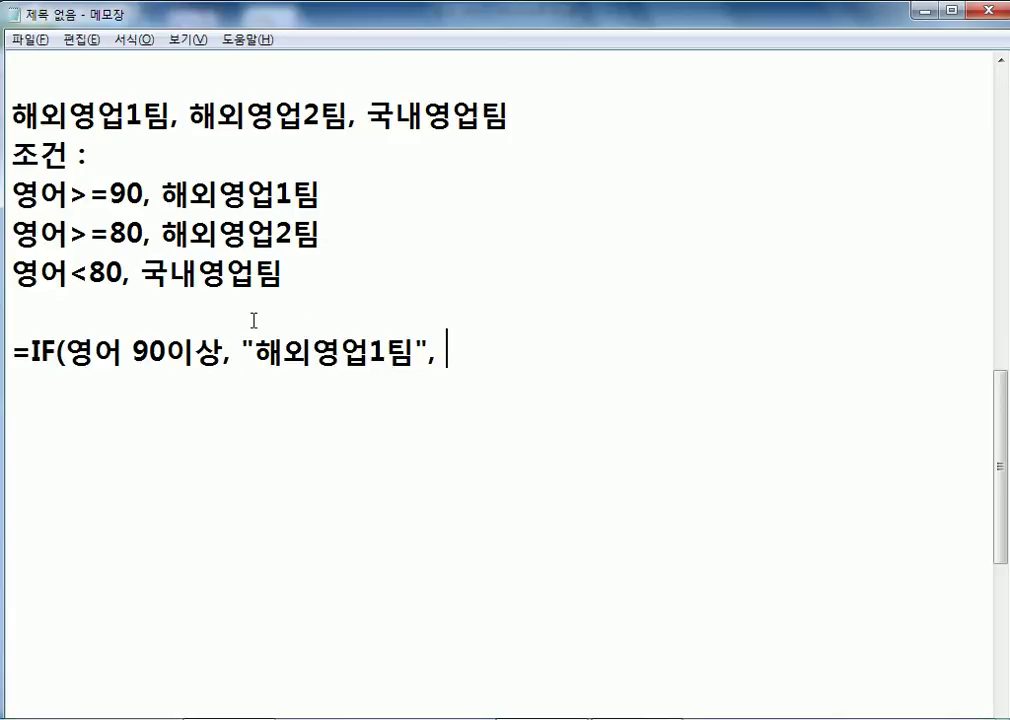
# Step: Review the remaining conditions and continue the draft formula with the nested IF(영어 80이상, "해외영업2팀", as the false argument
pyautogui.moveTo(145, 233); pyautogui.dragTo(258, 273)
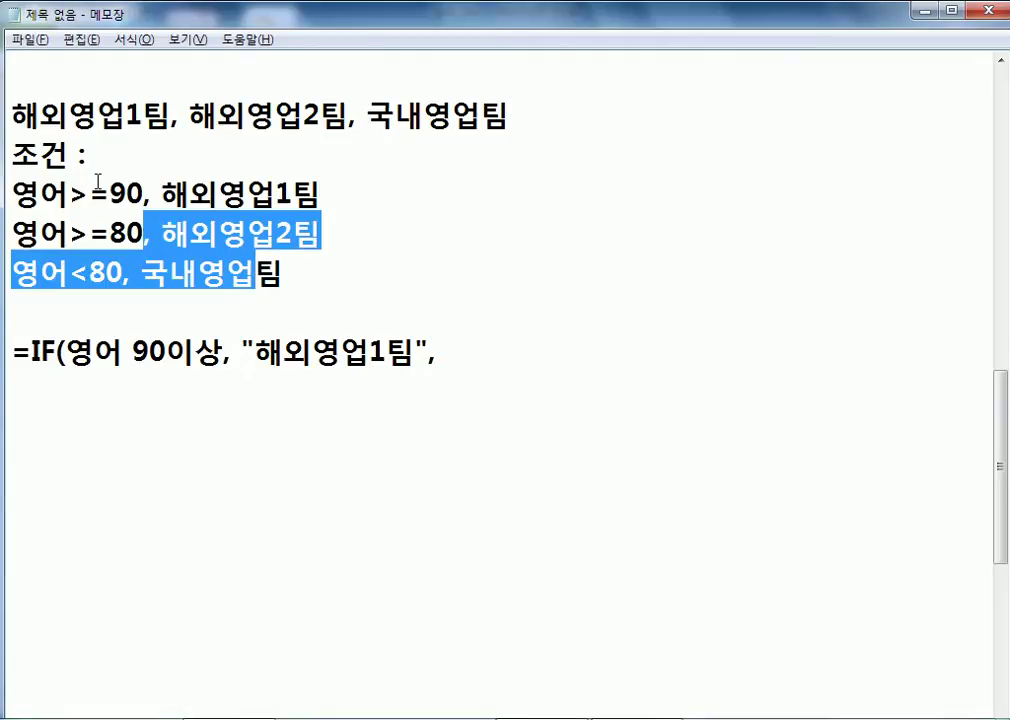
pyautogui.moveTo(92, 193); pyautogui.dragTo(221, 193)
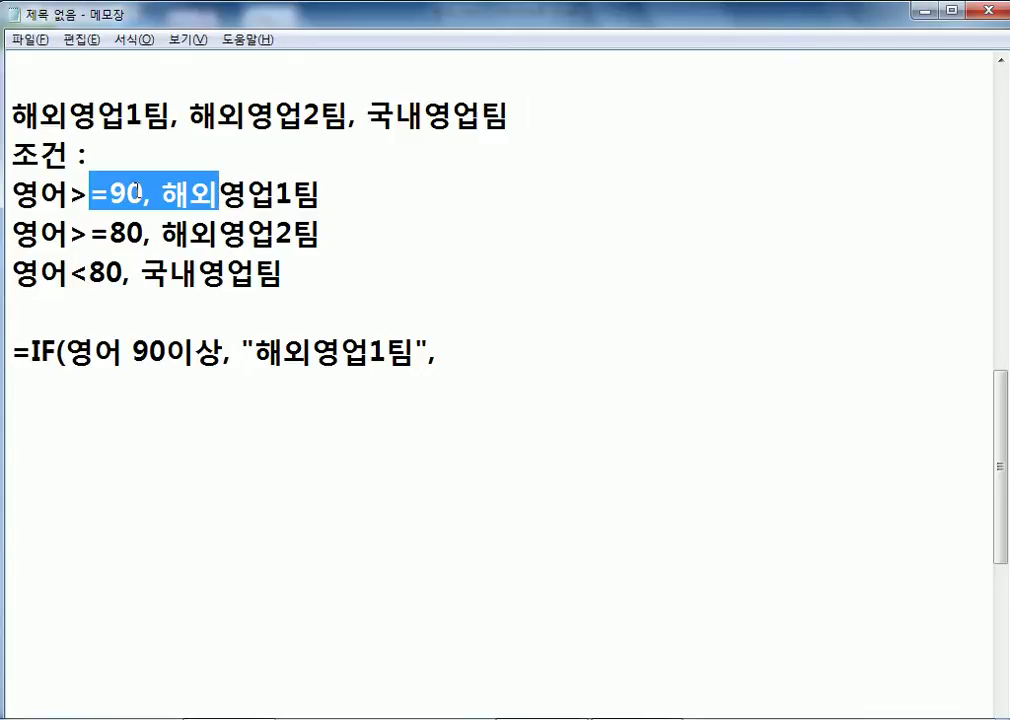
pyautogui.moveTo(160, 193); pyautogui.dragTo(40, 193)
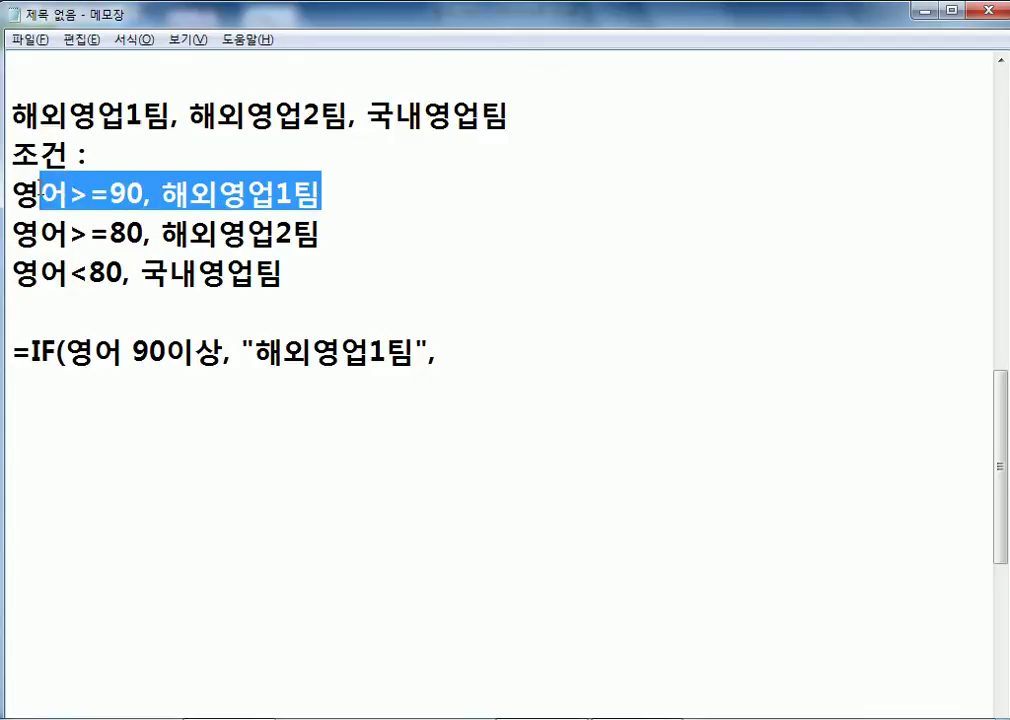
pyautogui.moveTo(141, 240); pyautogui.dragTo(124, 275)
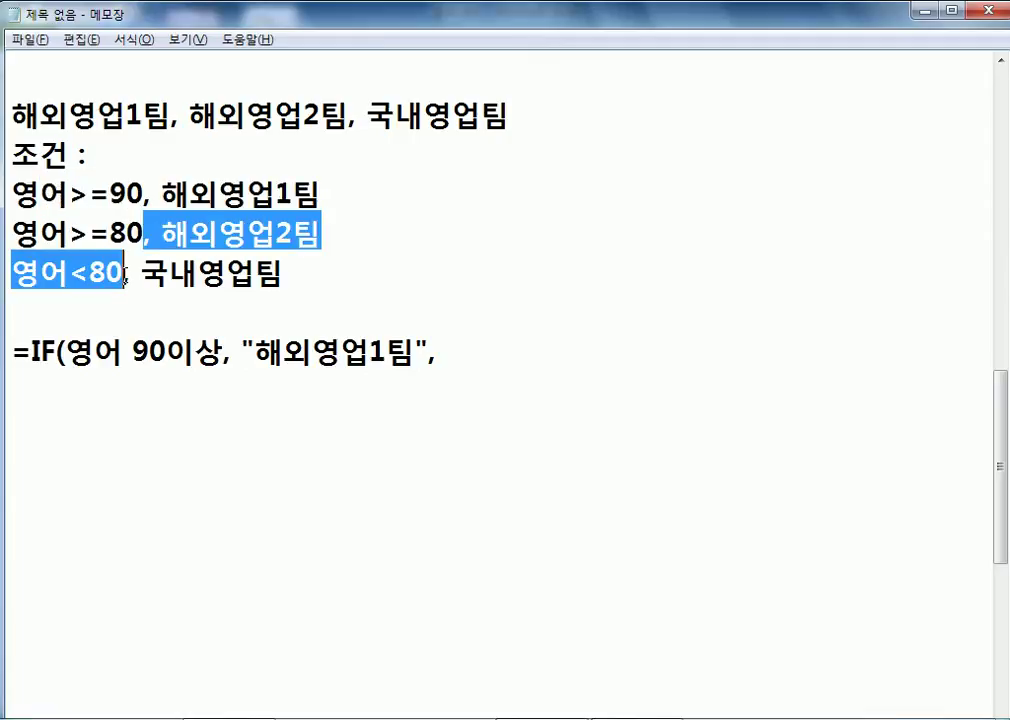
pyautogui.click(489, 336)
pyautogui.write('IF(영어')
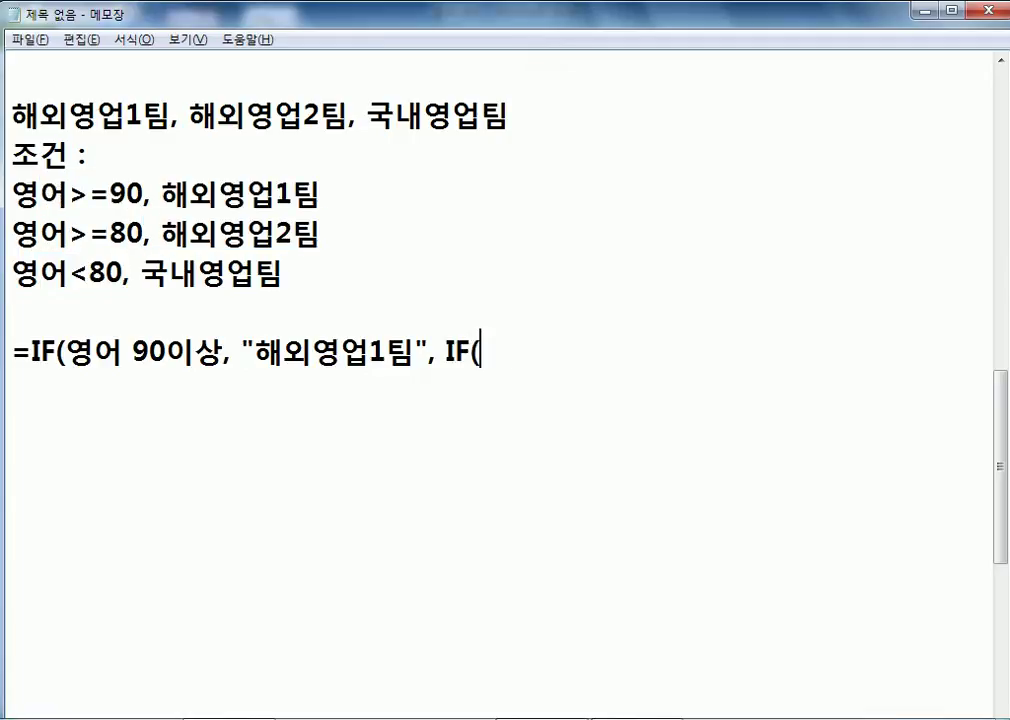
pyautogui.write(' 80이상,')
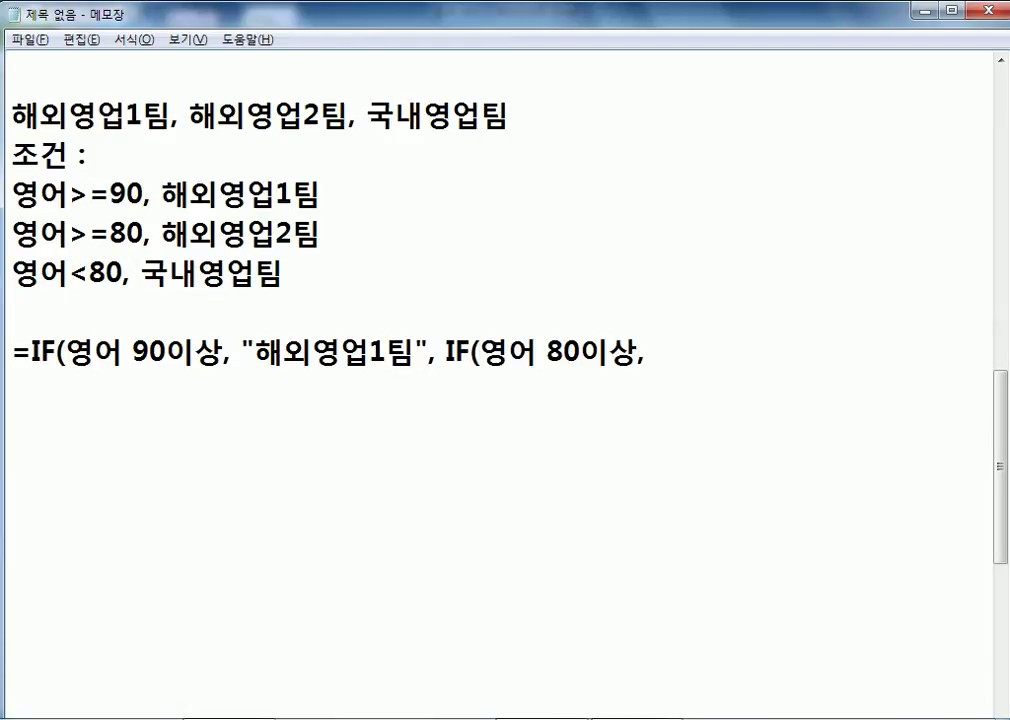
pyautogui.write(' "')
pyautogui.write('해오')
pyautogui.write('외영업1')
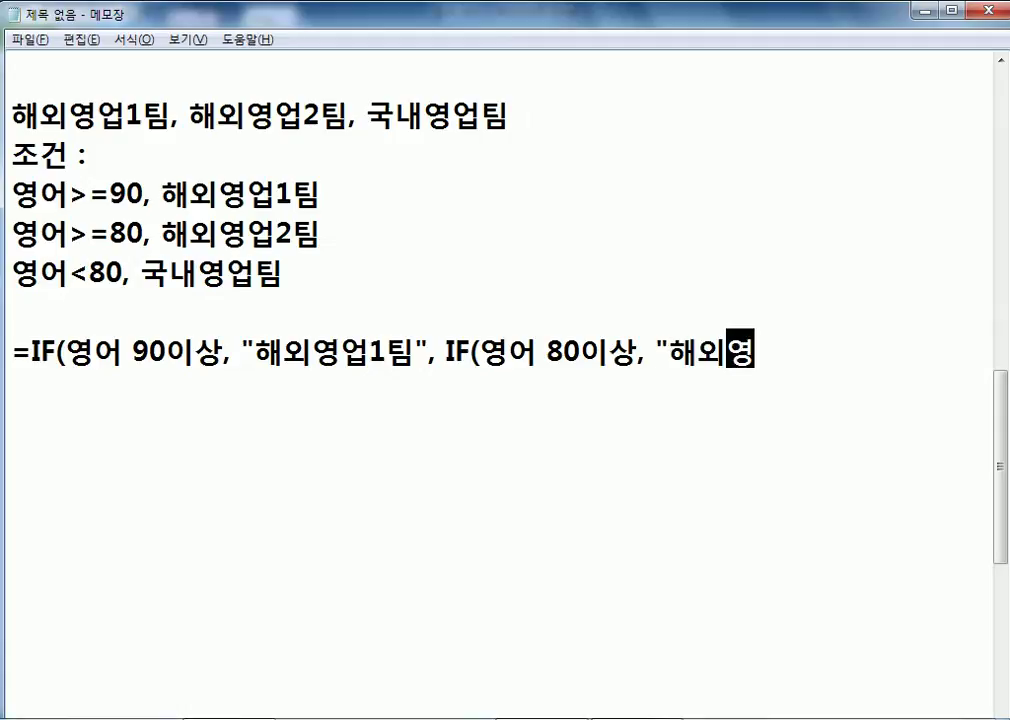
pyautogui.press('BackSpace')
pyautogui.write('2팀",')
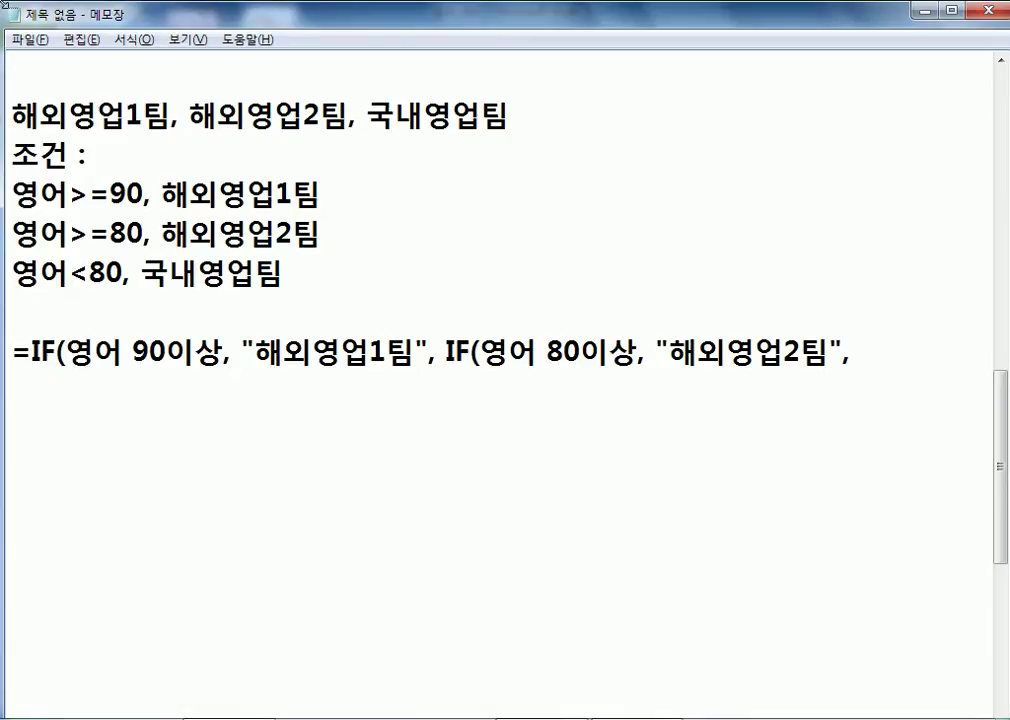
# Step: Check the 영어<80 condition and finish the nested formula with "국내영업팀")) as the last false value
pyautogui.moveTo(124, 272); pyautogui.dragTo(11, 283)
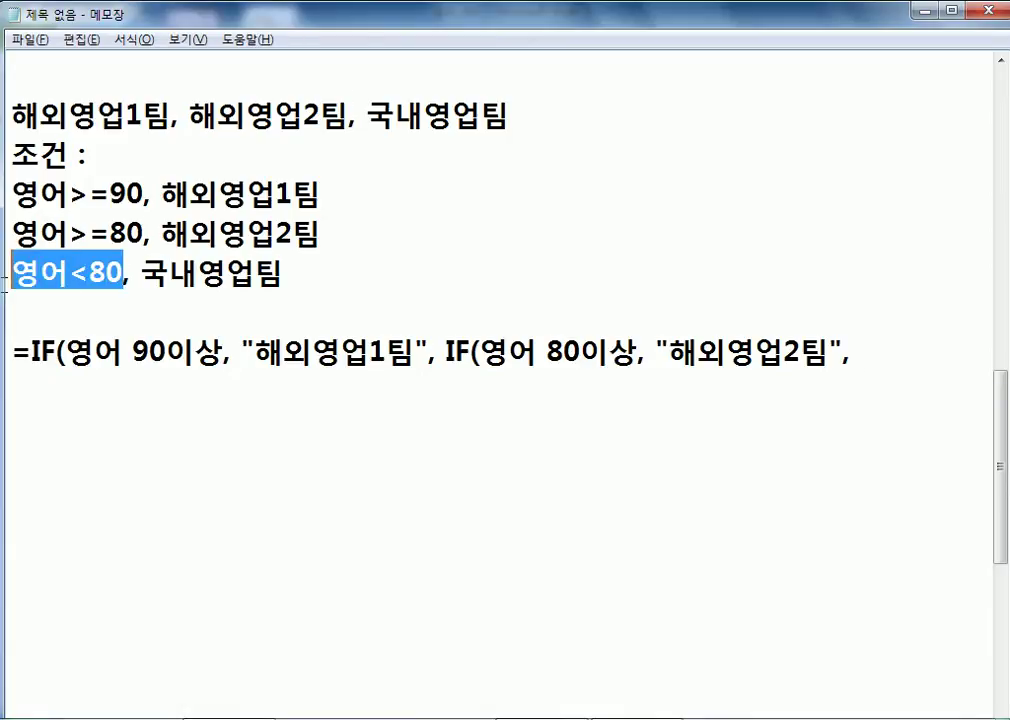
pyautogui.moveTo(137, 235); pyautogui.dragTo(308, 288)
pyautogui.click(922, 345)
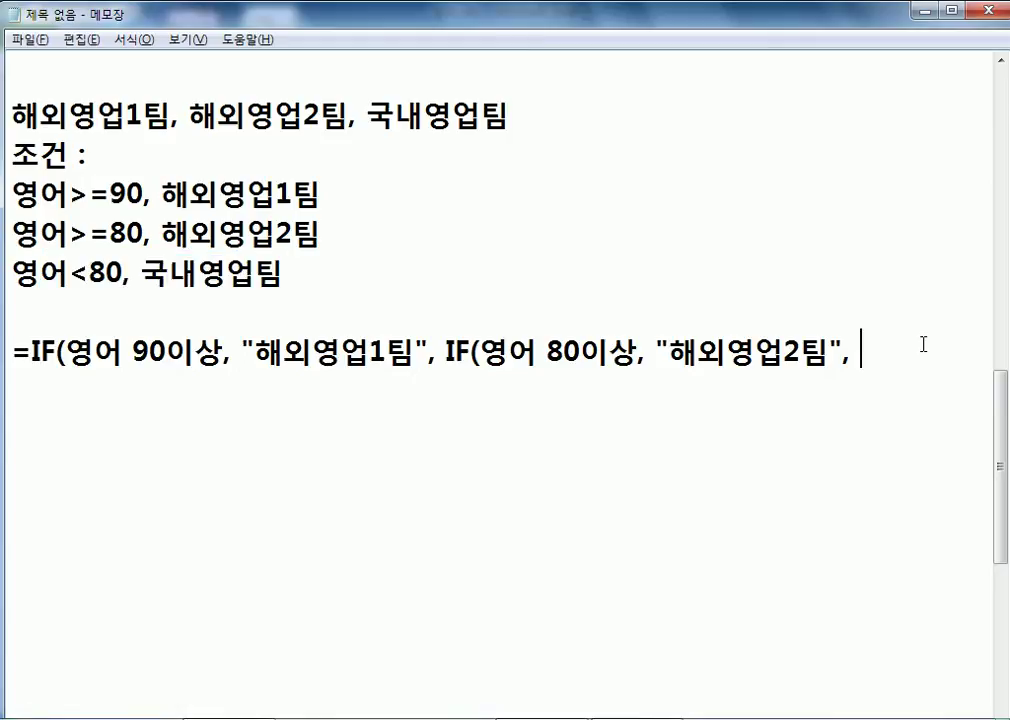
pyautogui.write('"국내영어')
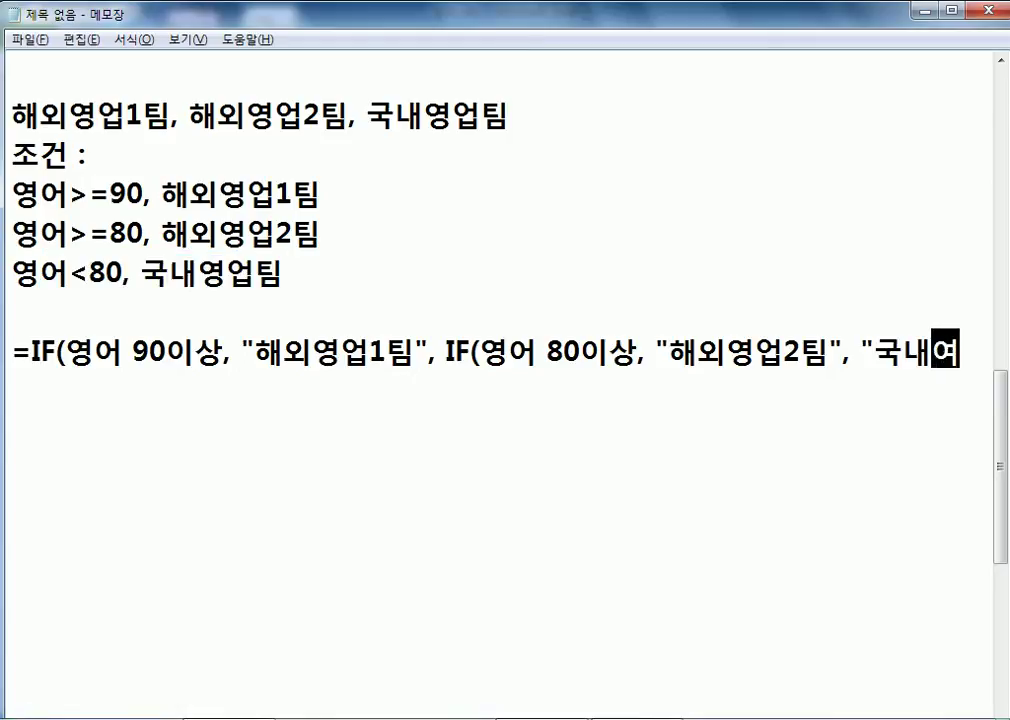
pyautogui.write('1')
pyautogui.press('BackSpace')
pyautogui.press('BackSpace')
pyautogui.write('업')
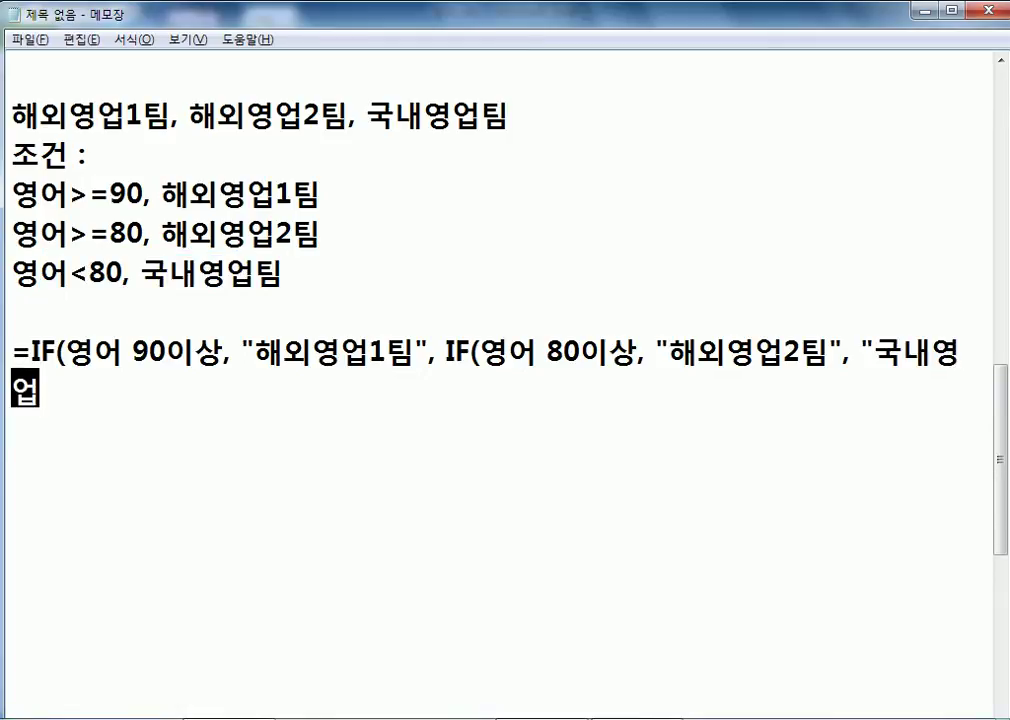
pyautogui.write('티ㅁ"))')
# Step: Duplicate the complete nested IF draft formula directly below the original
pyautogui.press('Return')
pyautogui.press('Up')
pyautogui.press('Up')
pyautogui.hotkey('shift', 'Down')
pyautogui.hotkey('shift', 'Down')
pyautogui.hotkey('ctrl', 'c')
pyautogui.press('Right')
pyautogui.hotkey('ctrl', 'v')
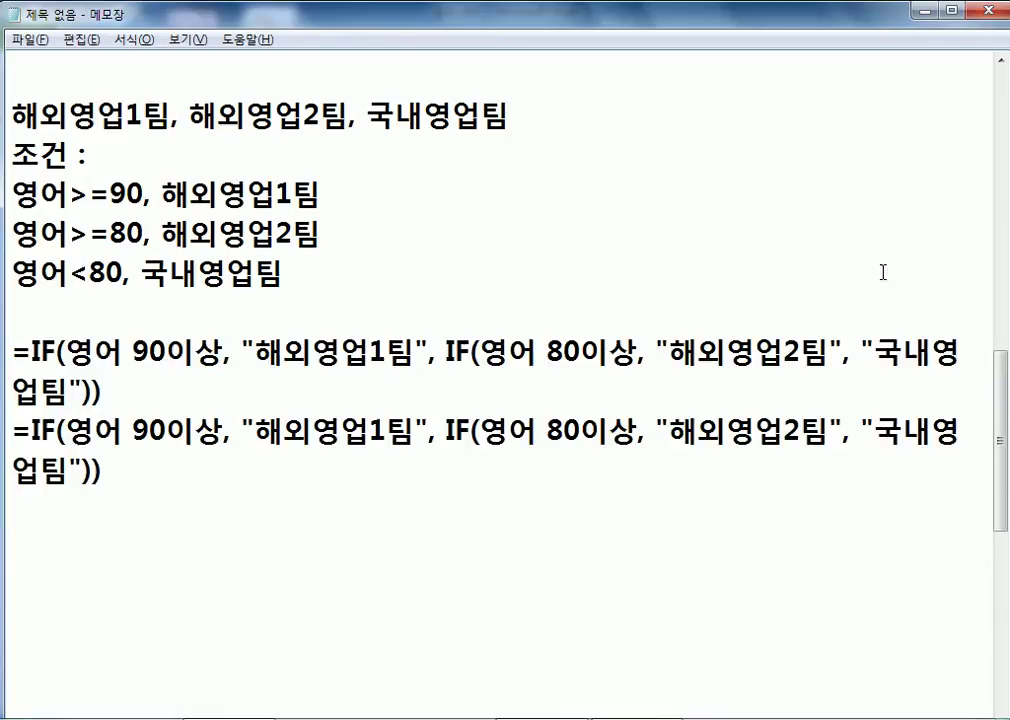
# Step: Look up the first 영어 score's cell in Excel, and replace 영어 with B5 in the first condition of the copied Notepad formula
pyautogui.scroll(-1, 655, 232)
pyautogui.hotkey('alt', 'Tab')
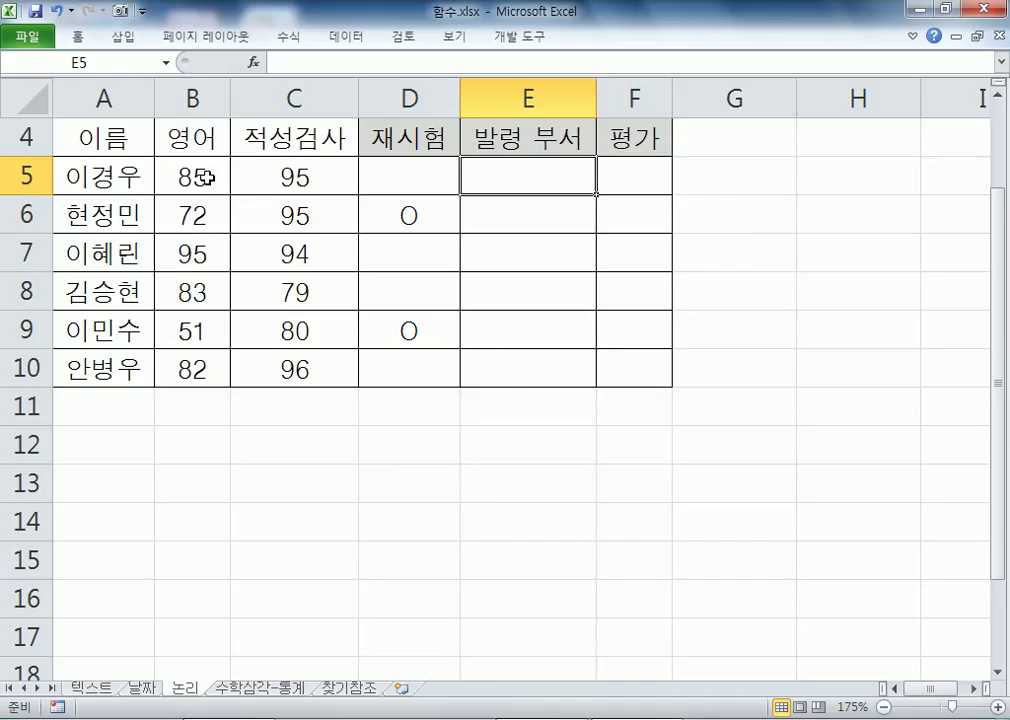
pyautogui.click(203, 180)
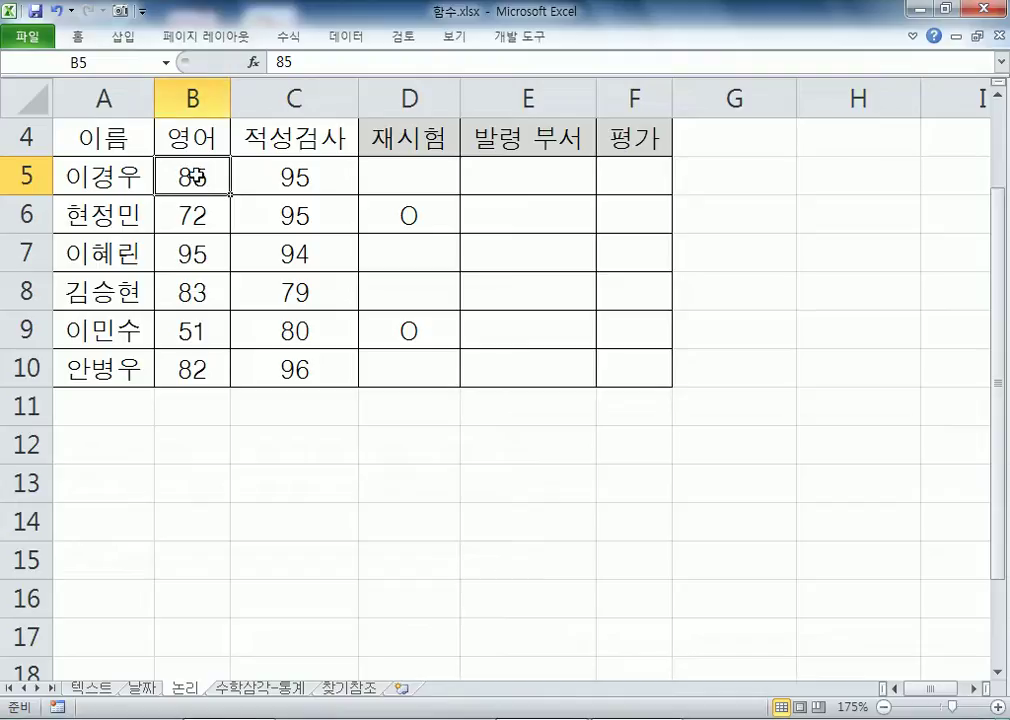
pyautogui.hotkey('alt', 'Tab')
pyautogui.moveTo(63, 313); pyautogui.dragTo(122, 313)
pyautogui.write('B5')
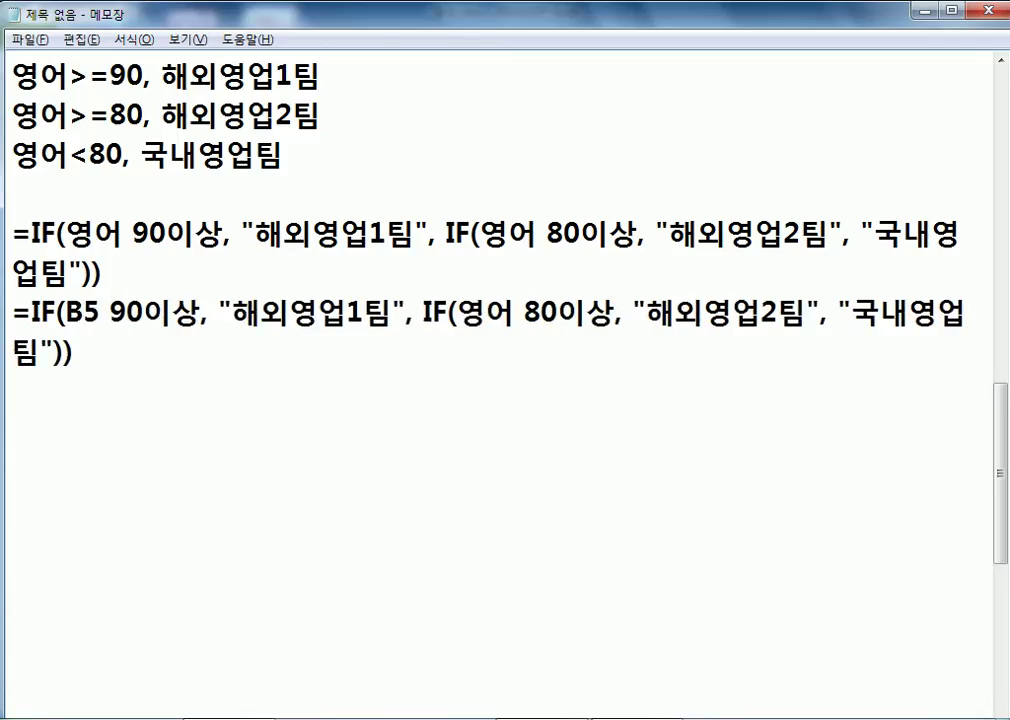
# Step: Finish the first condition of the copied Notepad formula so that it reads B5>=90
pyautogui.write('>=')
pyautogui.press('Delete')
pyautogui.press('Right')
pyautogui.press('Right')
pyautogui.press('Delete')
pyautogui.press('Delete')
pyautogui.moveTo(100, 313); pyautogui.dragTo(142, 314)
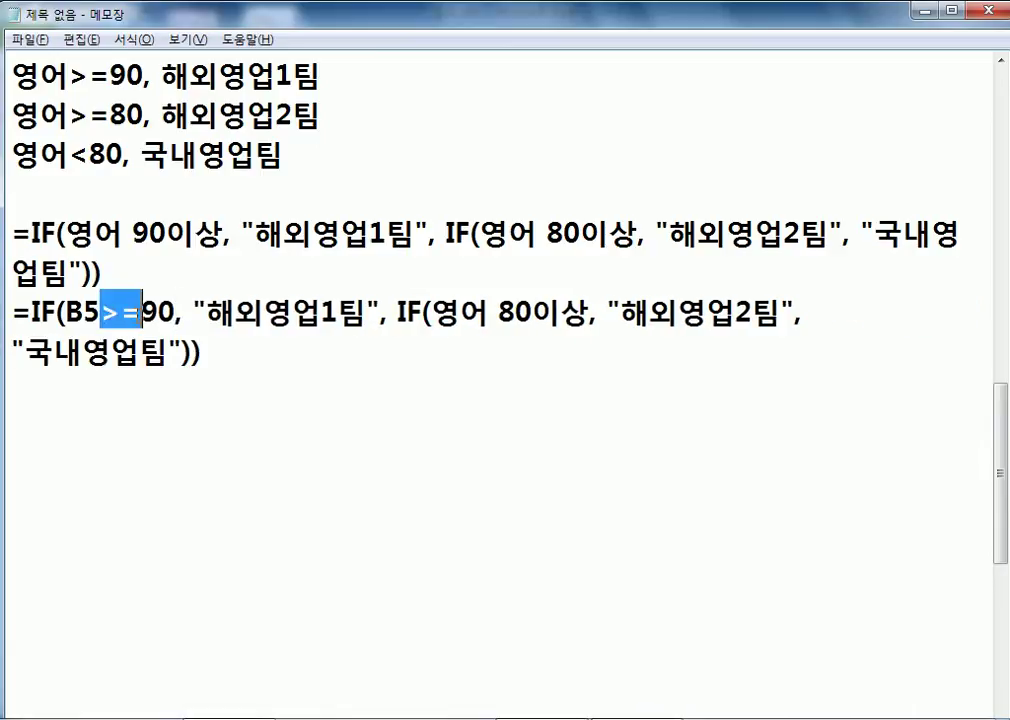
# Step: Replace the second condition of the copied formula with B5>=80 and select the entire formula line
pyautogui.moveTo(431, 313); pyautogui.dragTo(486, 316)
pyautogui.write('B5>=')
pyautogui.press('Delete')
pyautogui.press('Right')
pyautogui.press('Right')
pyautogui.press('Delete')
pyautogui.press('Delete')
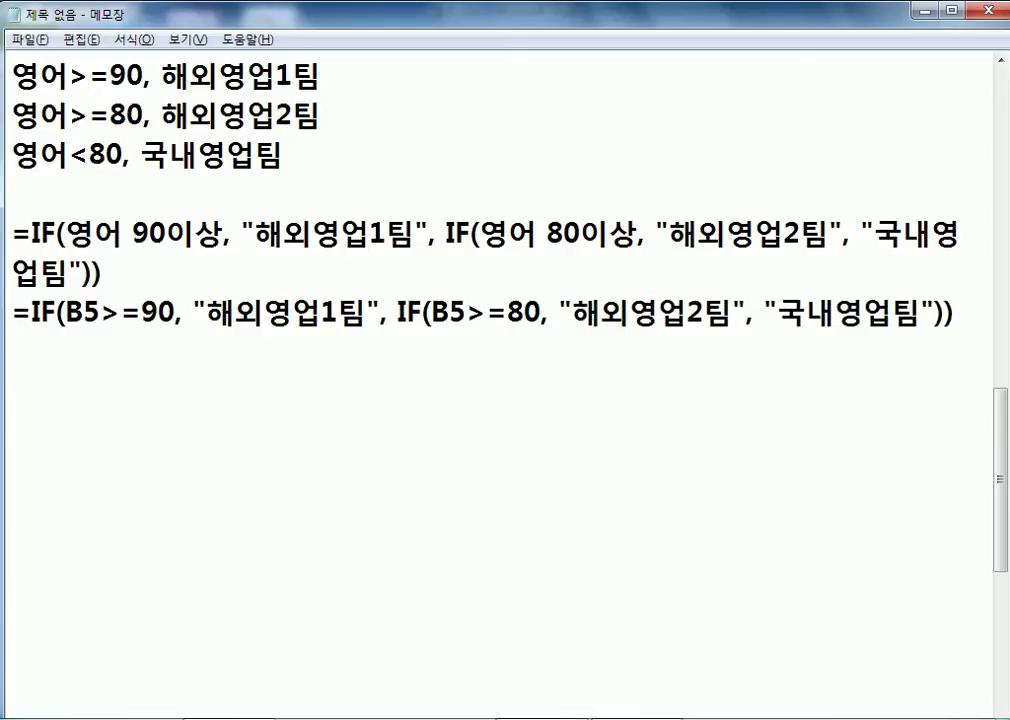
pyautogui.press('Home')
pyautogui.hotkey('shift', 'End')
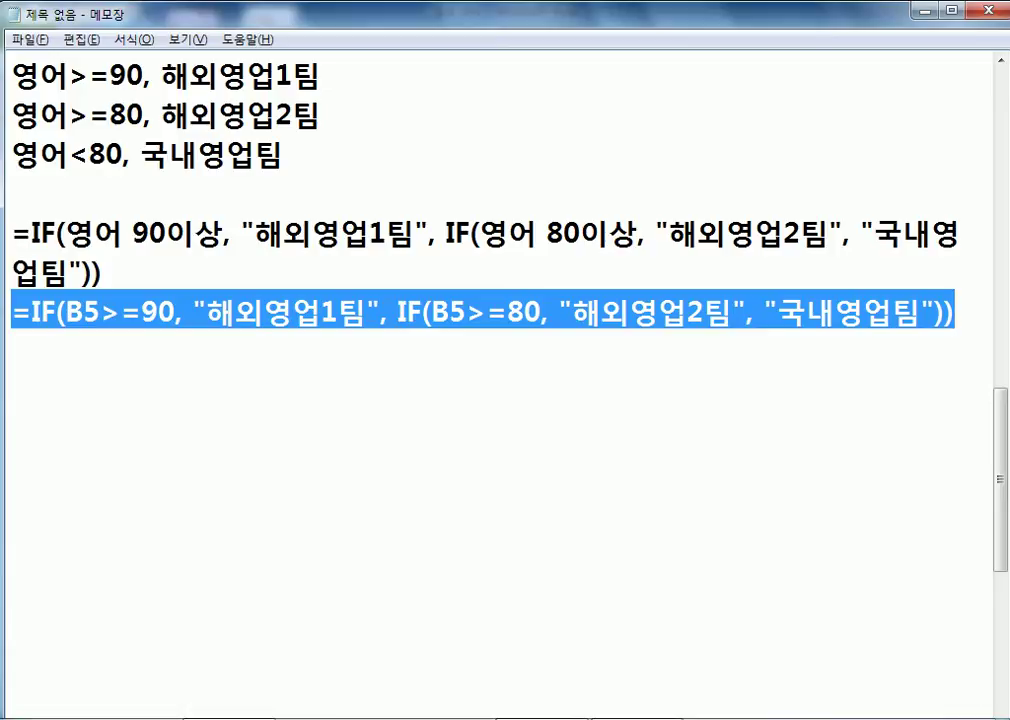
# Step: Switch to Excel and insert an IF function in the first 발령 부서 cell, E5, with B5>=90 as its logical test
pyautogui.hotkey('alt', 'Tab')
pyautogui.click(521, 185)
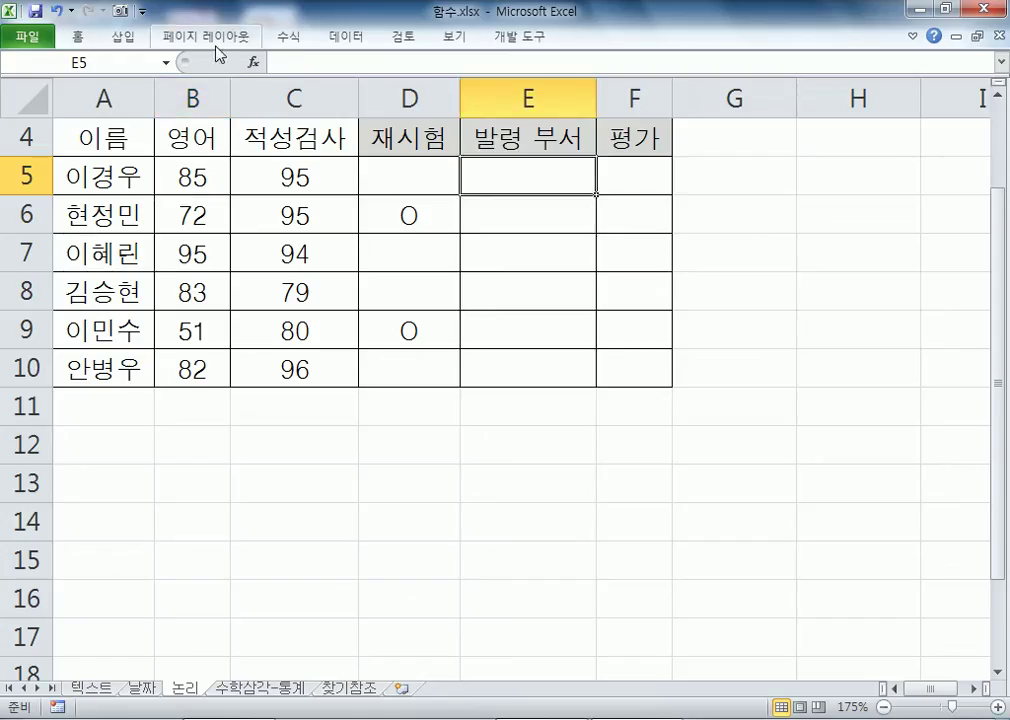
pyautogui.click(288, 36)
pyautogui.click(205, 62)
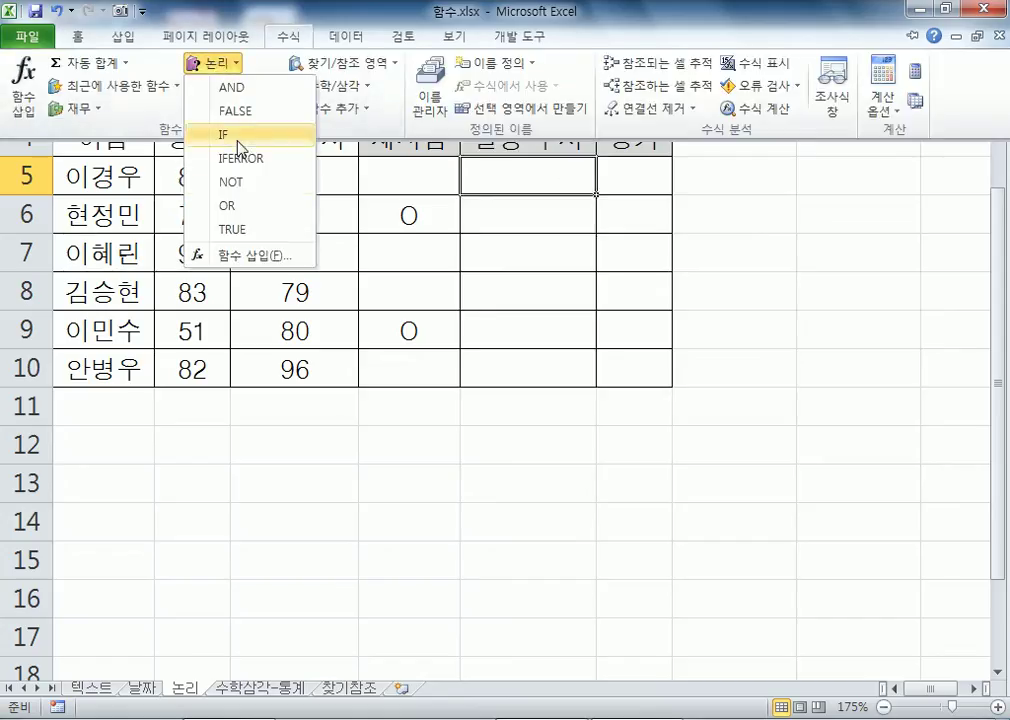
pyautogui.click(225, 134)
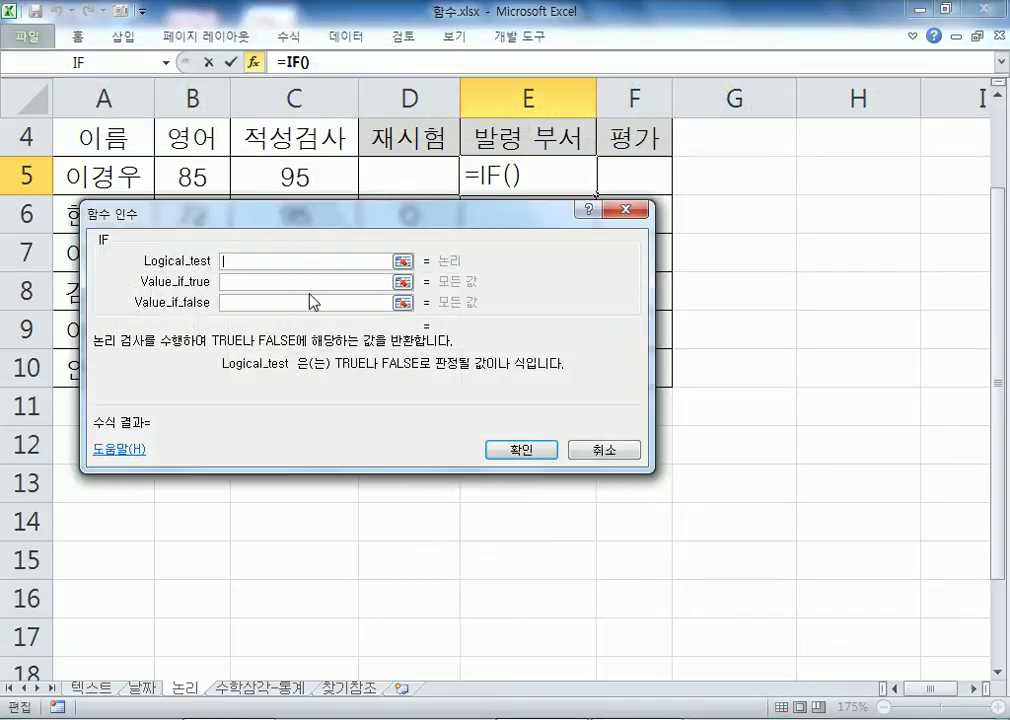
pyautogui.click(200, 177)
pyautogui.write('>=90')
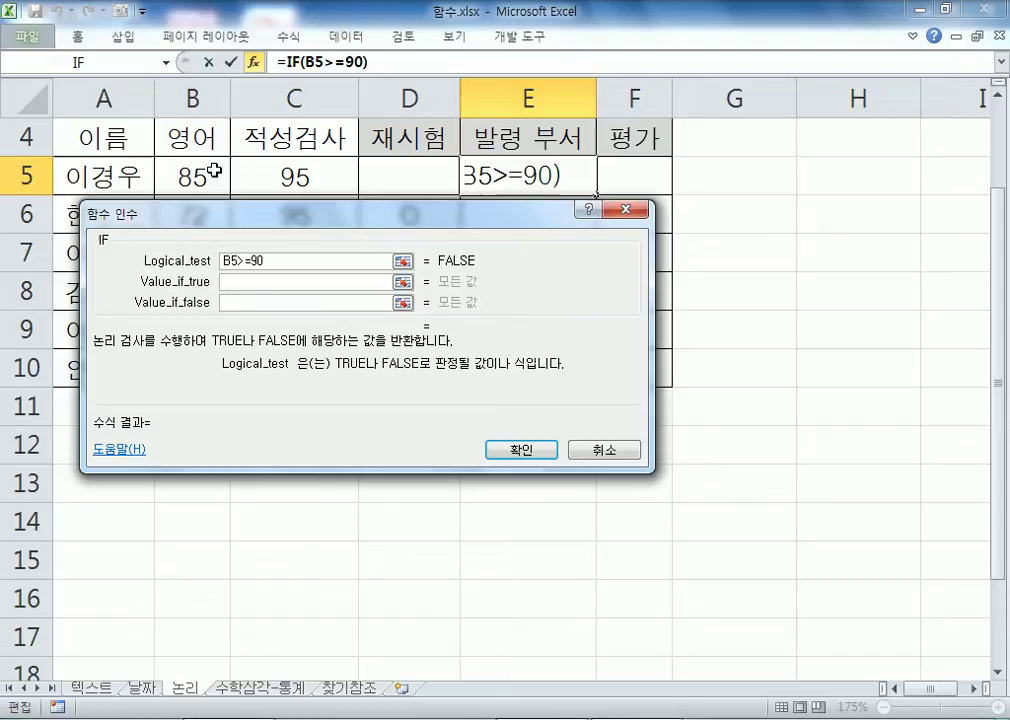
# Step: Set the IF function's true value to "해외영업1팀"
pyautogui.click(251, 283)
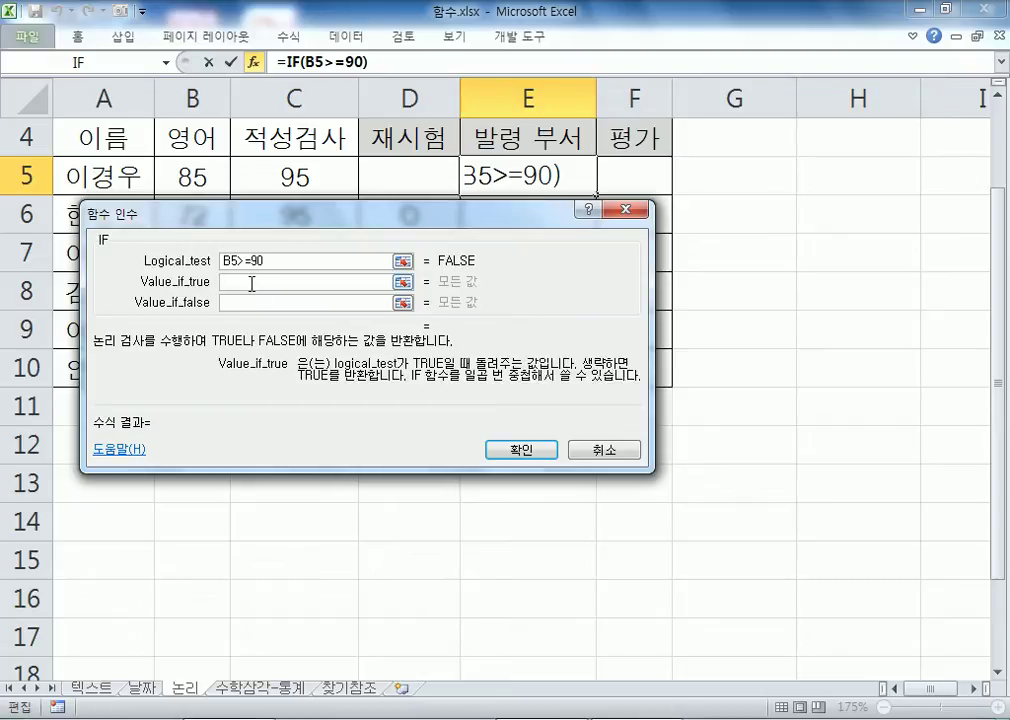
pyautogui.write('해오')
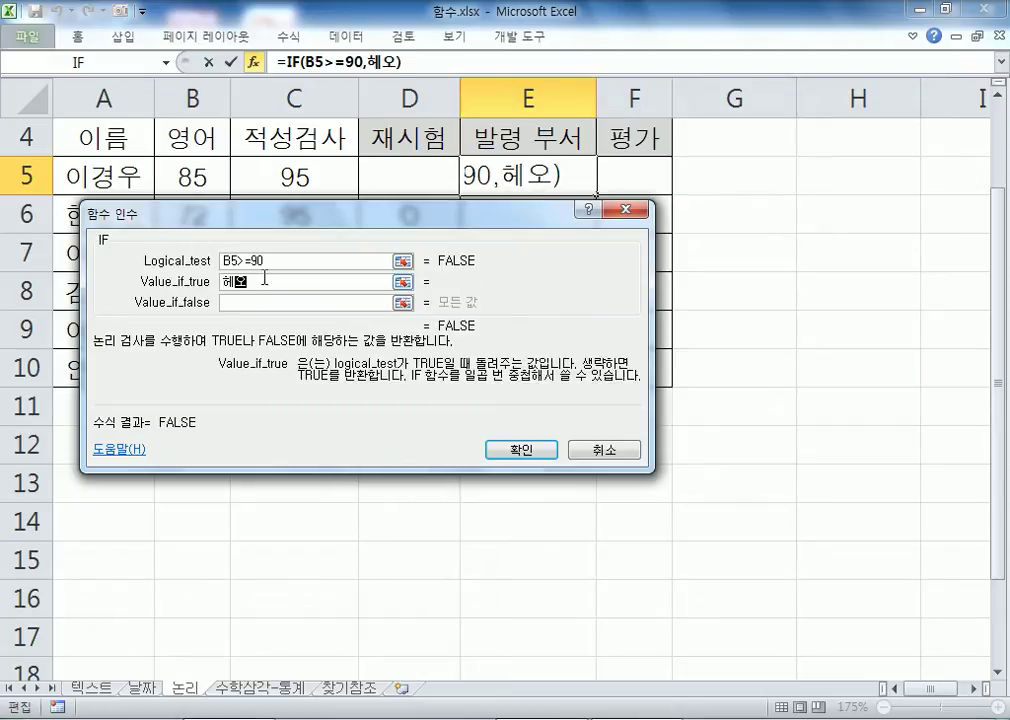
pyautogui.write('외영어')
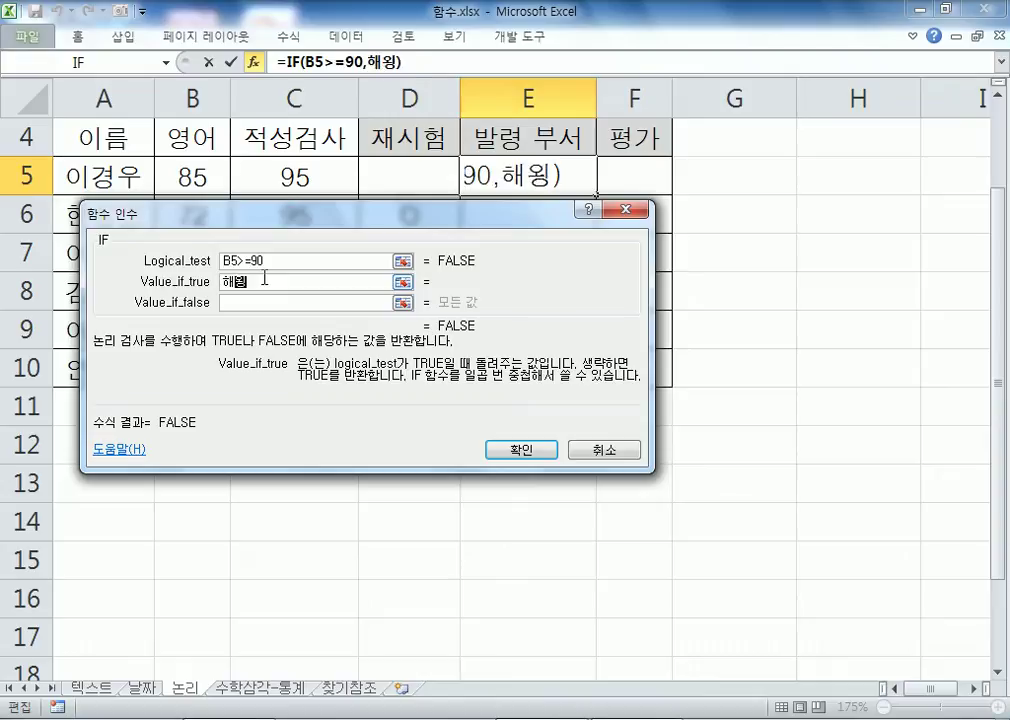
pyautogui.write('업1팀')
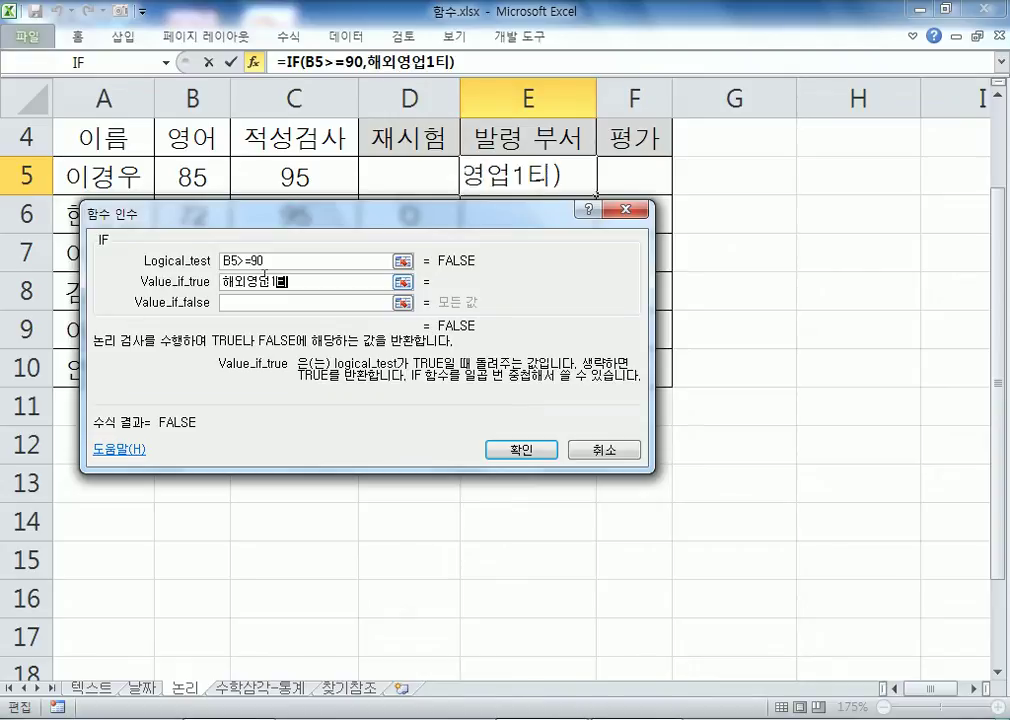
pyautogui.press('Tab')
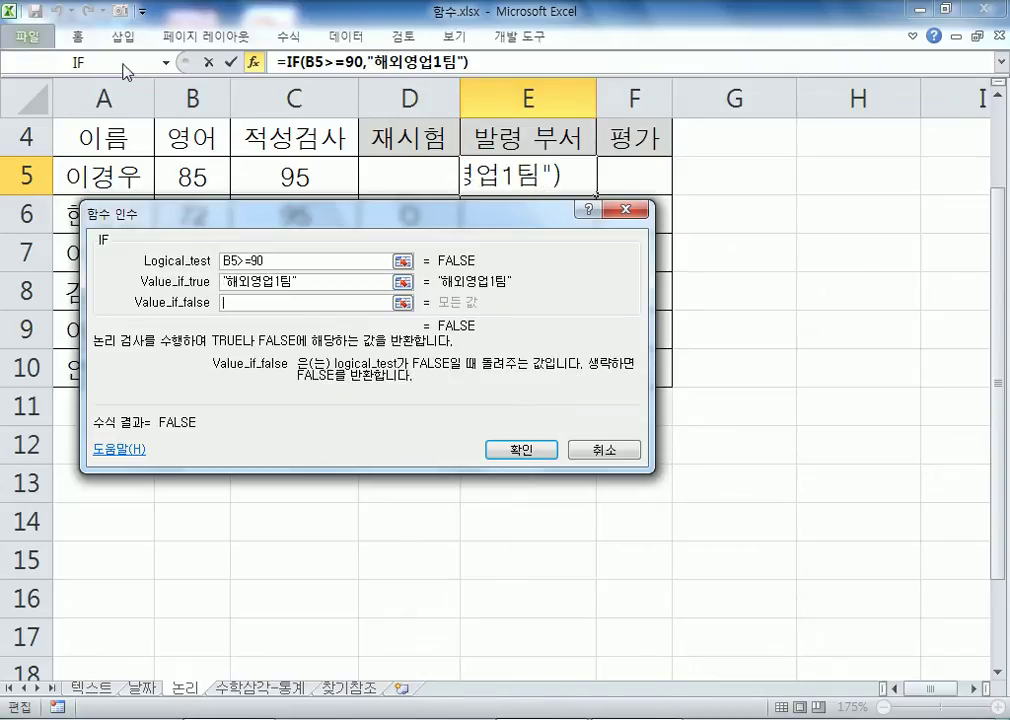
# Step: Nest a second IF in the false argument, with B5>=80 as its test and "해욍영업2팀" as its true value
pyautogui.click(166, 62)
pyautogui.click(63, 92)
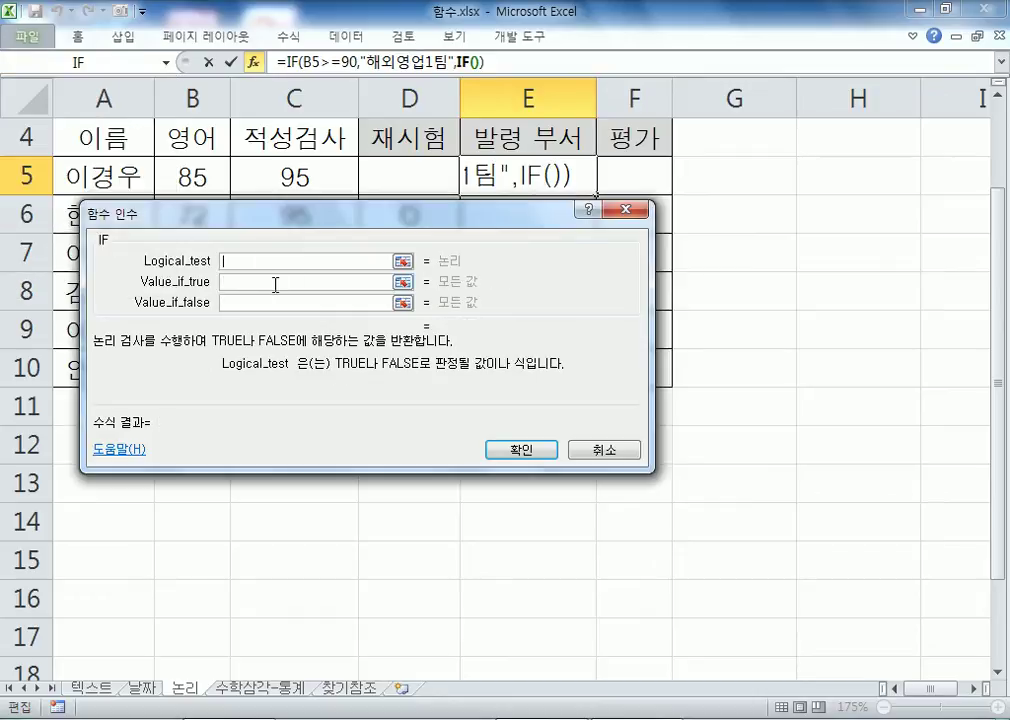
pyautogui.click(196, 172)
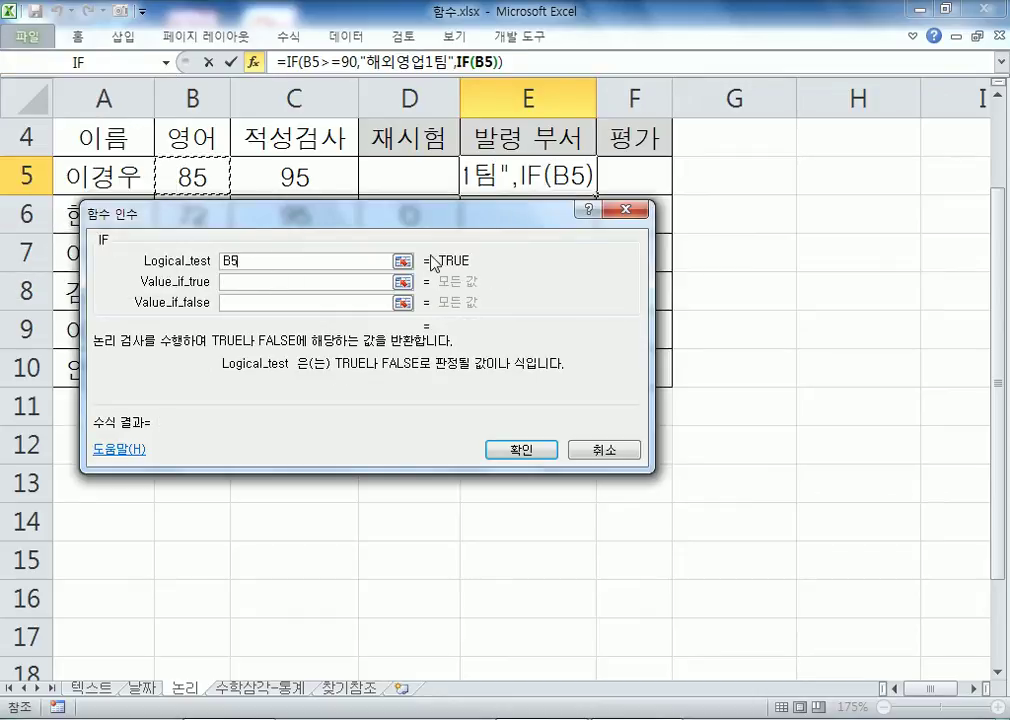
pyautogui.write('>=80')
pyautogui.press('Tab')
pyautogui.write('해외어')
pyautogui.write('영업')
pyautogui.write('2팀')
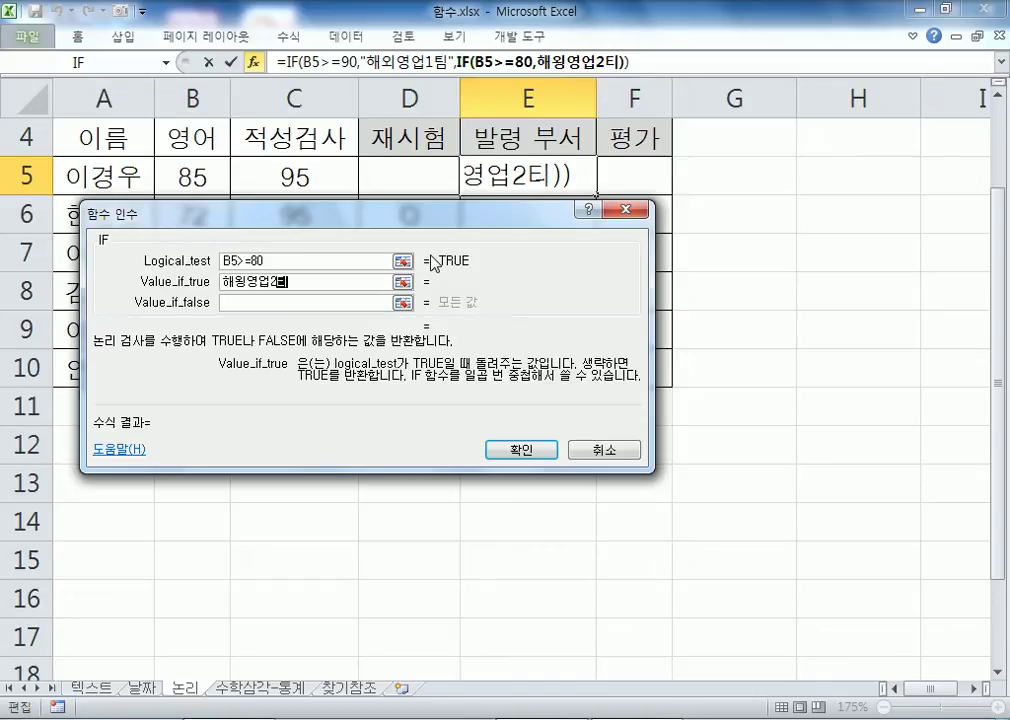
# Step: Set the nested IF's false value to "국내영업팀"
pyautogui.press('Tab')
pyautogui.write('구매')
pyautogui.press('BackSpace')
pyautogui.press('BackSpace')
pyautogui.write('ㄱ내영업팀')
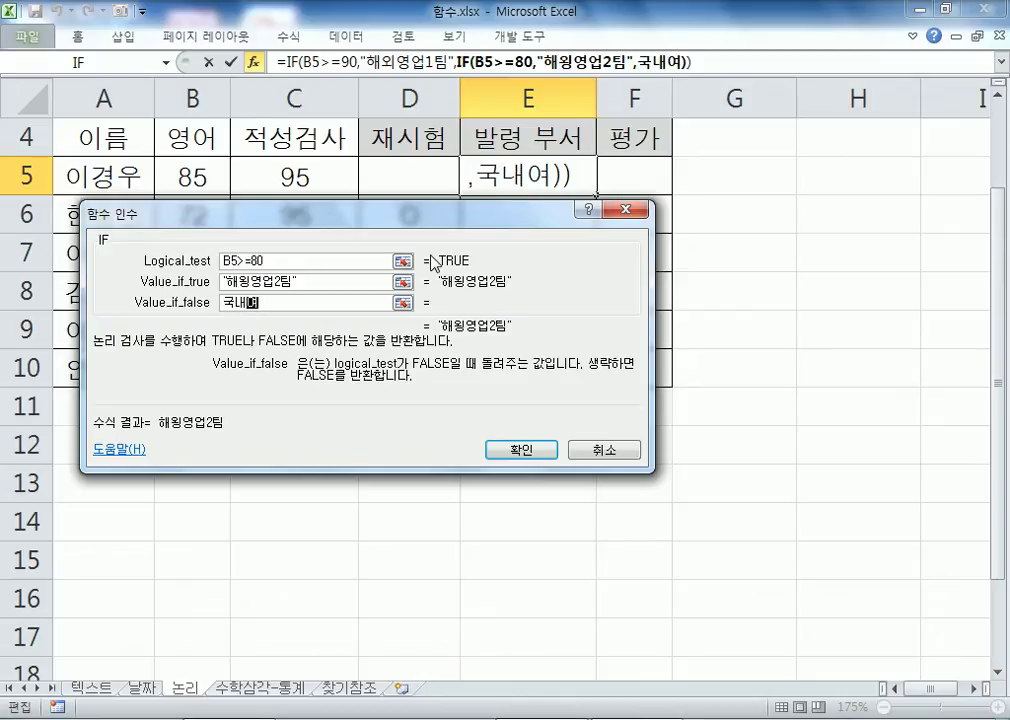
# Step: Correct the nested IF's true value to "해외영업2팀" and commit the formula to E5
pyautogui.hotkey('shift', 'Tab')
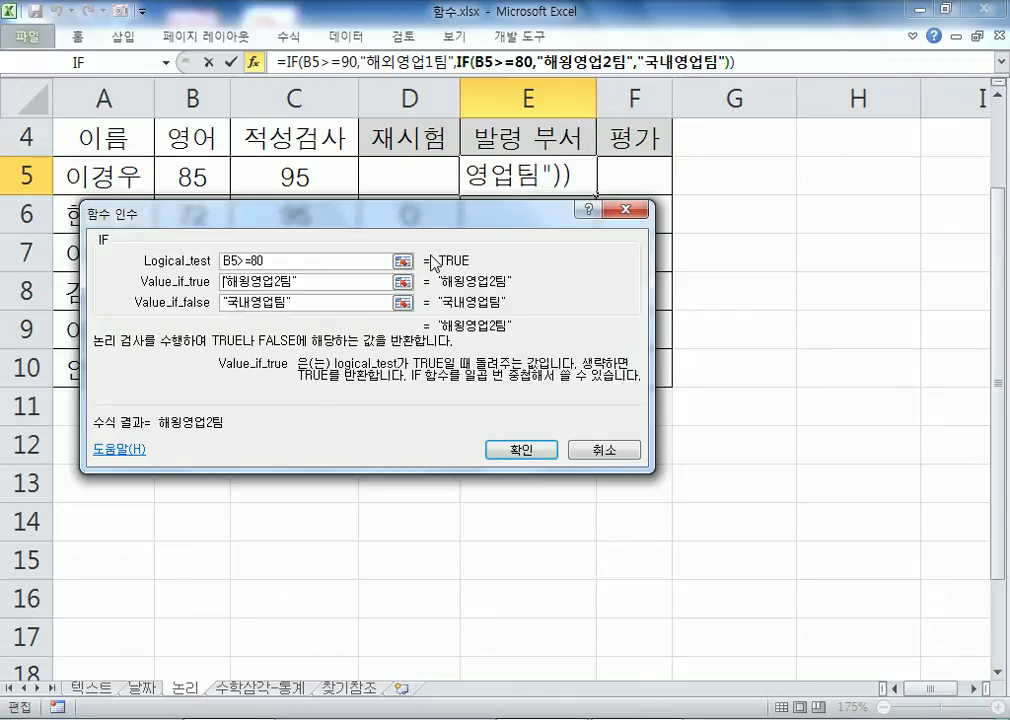
pyautogui.write('외')
pyautogui.press('Delete')
pyautogui.press('Tab')
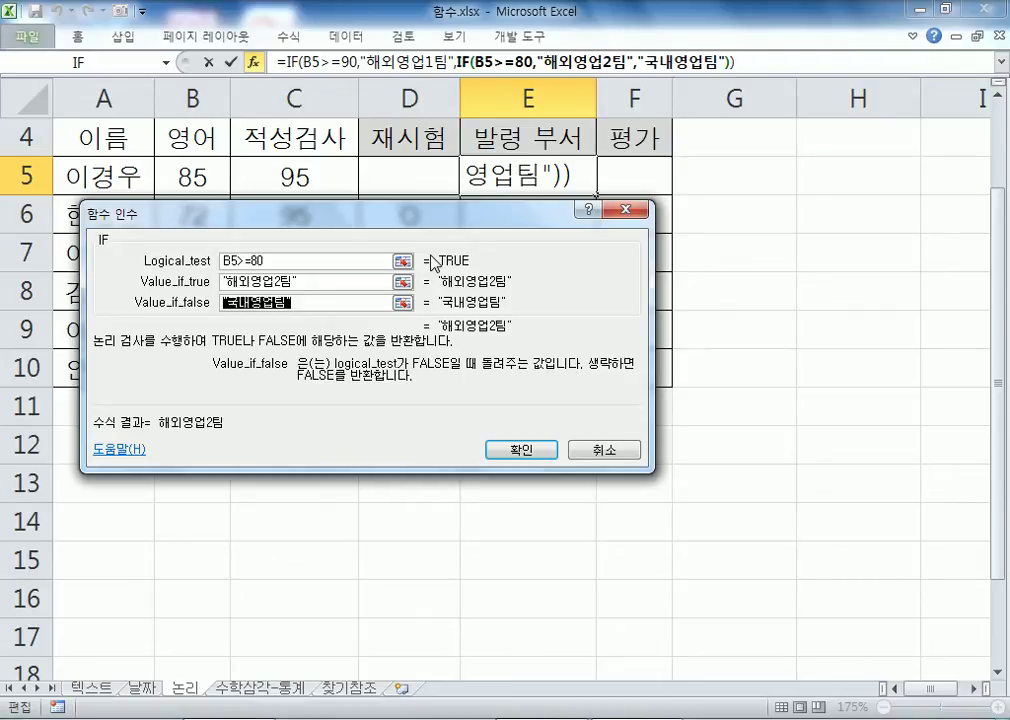
pyautogui.press('Return')
# Step: Review the nested IF formula in E5 and widen the 발령 부서 column to fit its text
pyautogui.press('F2')
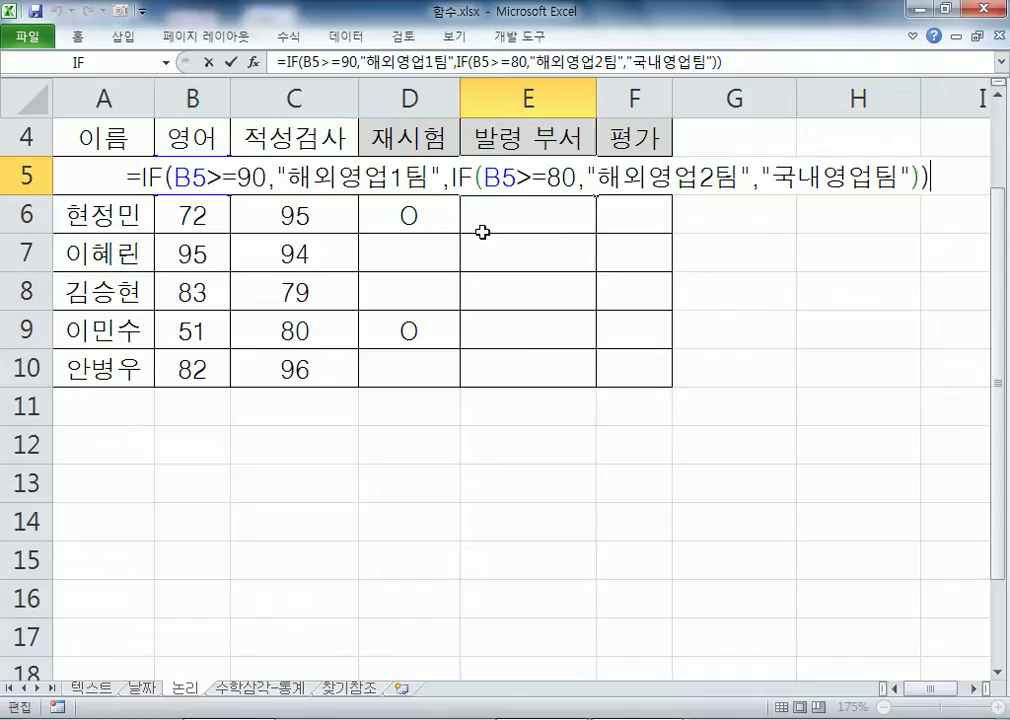
pyautogui.press('Escape')
pyautogui.moveTo(597, 97); pyautogui.dragTo(632, 97)
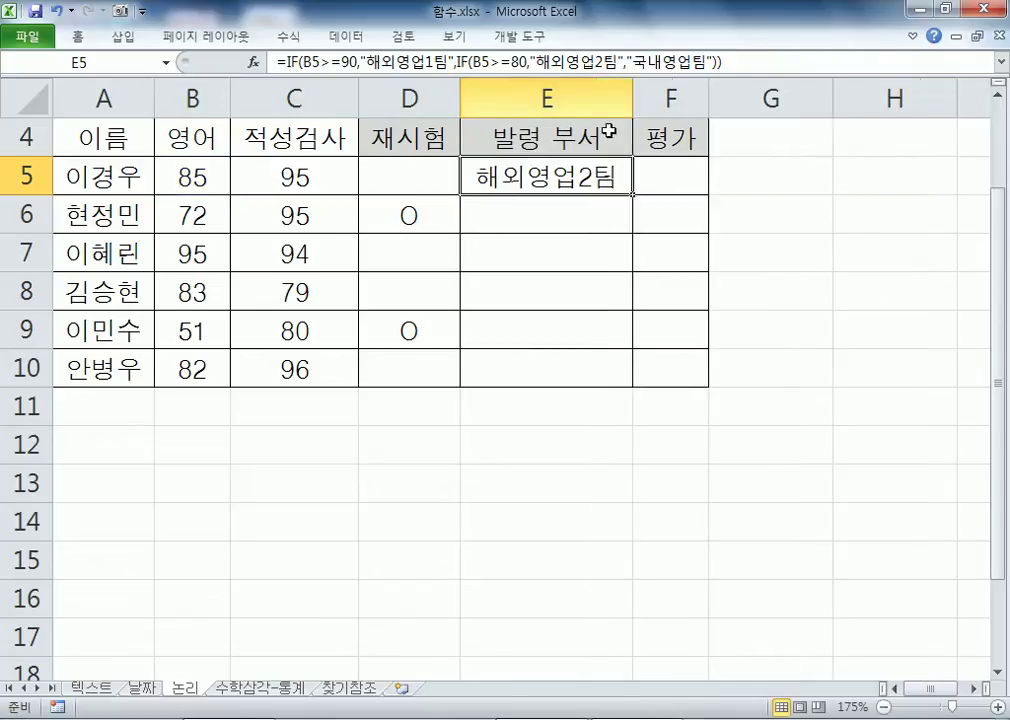
pyautogui.doubleClick(516, 188)
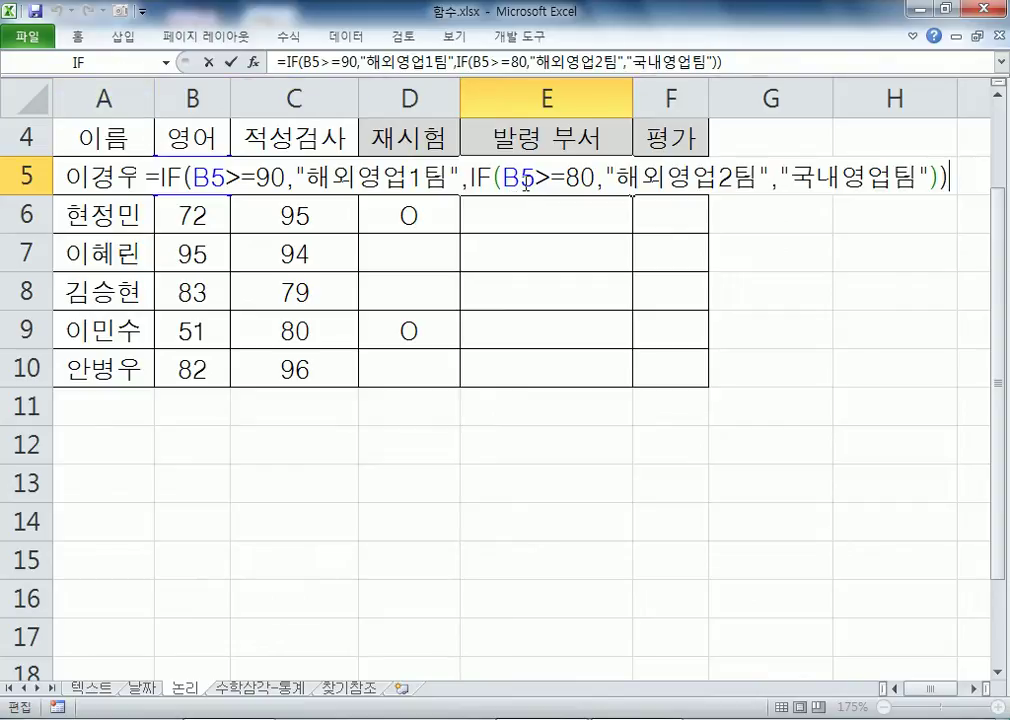
pyautogui.press('Escape')
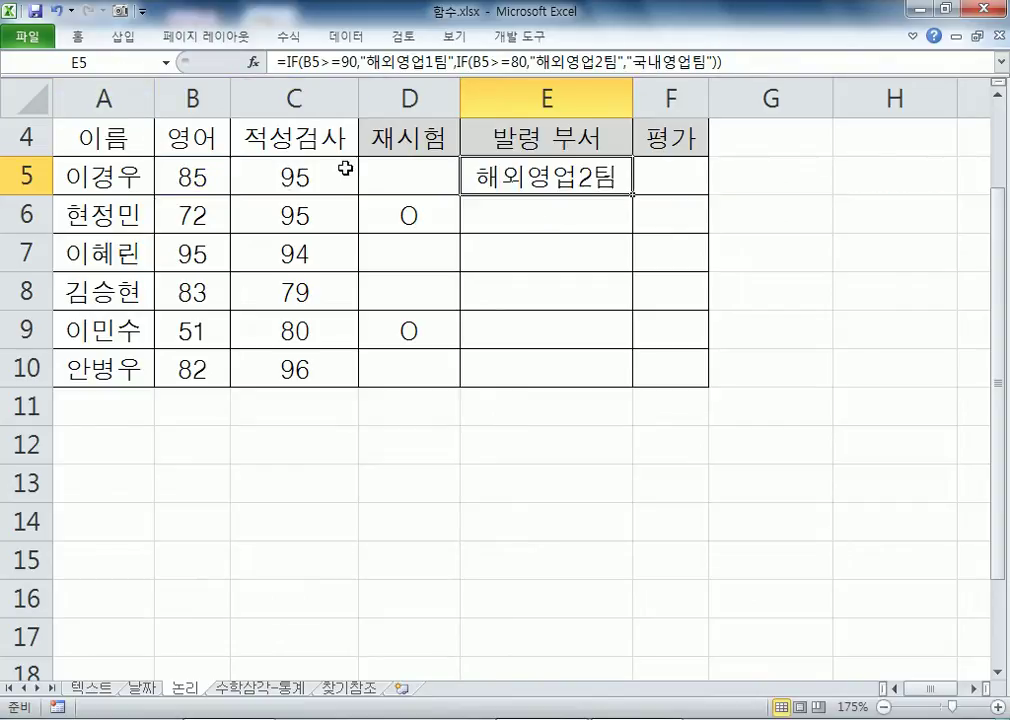
# Step: Switch to Notepad and examine the completed nested IF draft that uses B5>=90 and B5>=80
pyautogui.click(283, 41)
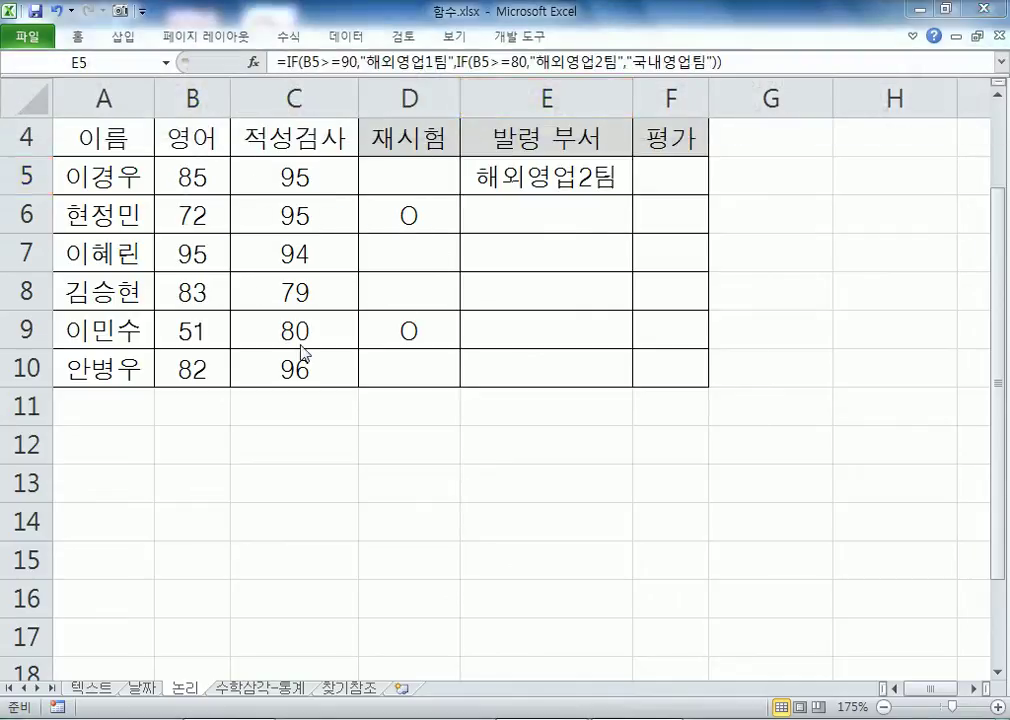
pyautogui.hotkey('alt', 'Tab')
pyautogui.click(37, 349)
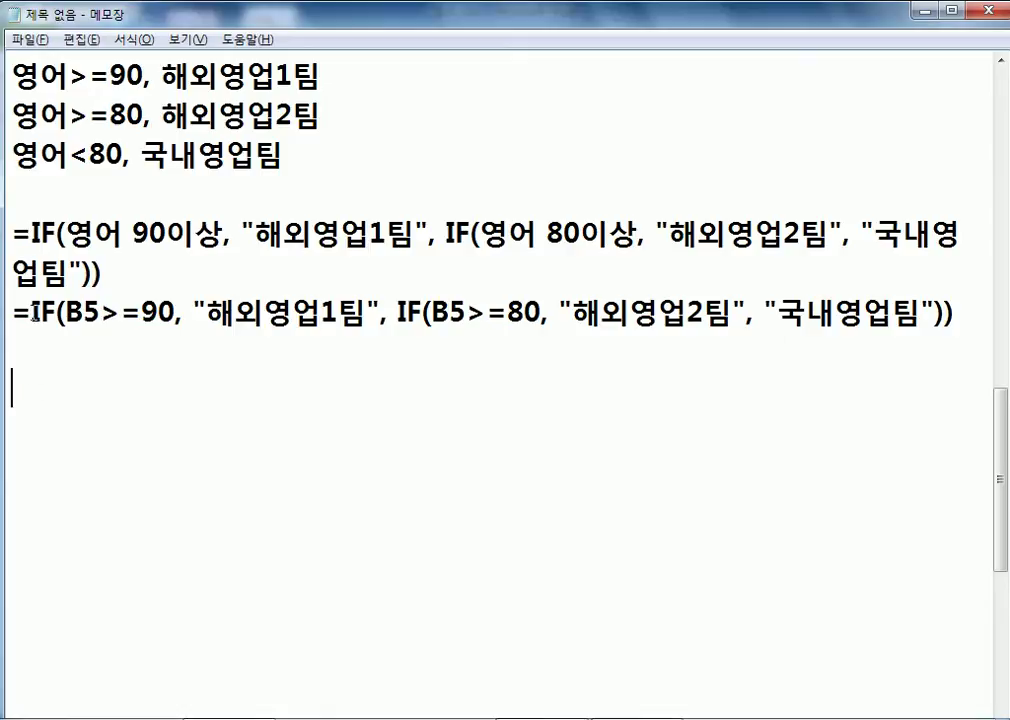
pyautogui.moveTo(12, 313); pyautogui.dragTo(23, 391)
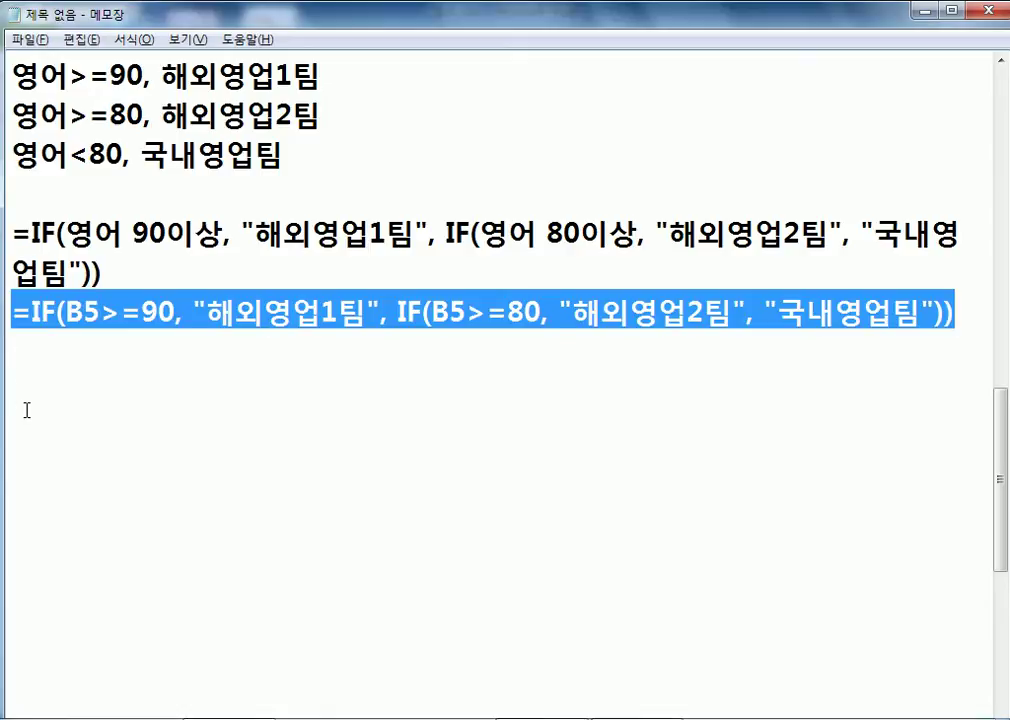
pyautogui.click(23, 410)
pyautogui.click(15, 377)
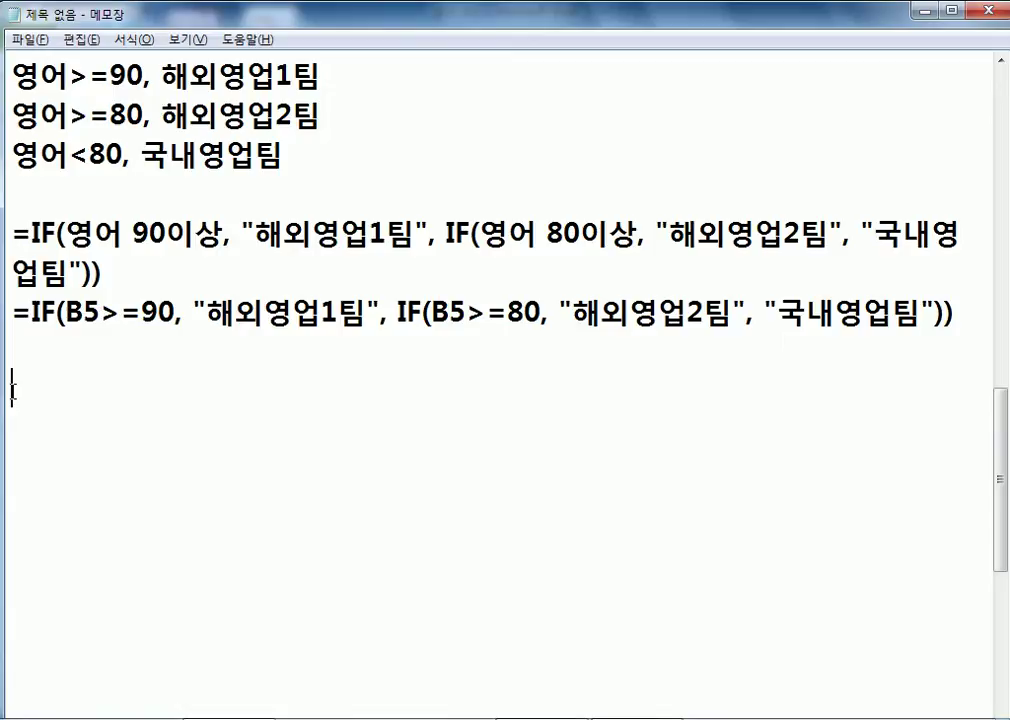
pyautogui.moveTo(11, 313); pyautogui.dragTo(235, 313)
pyautogui.click(97, 374)
# Step: Return to Excel, look over the available logical functions, and examine the arguments of the nested IF formula in E5
pyautogui.hotkey('alt', 'Tab')
pyautogui.click(284, 45)
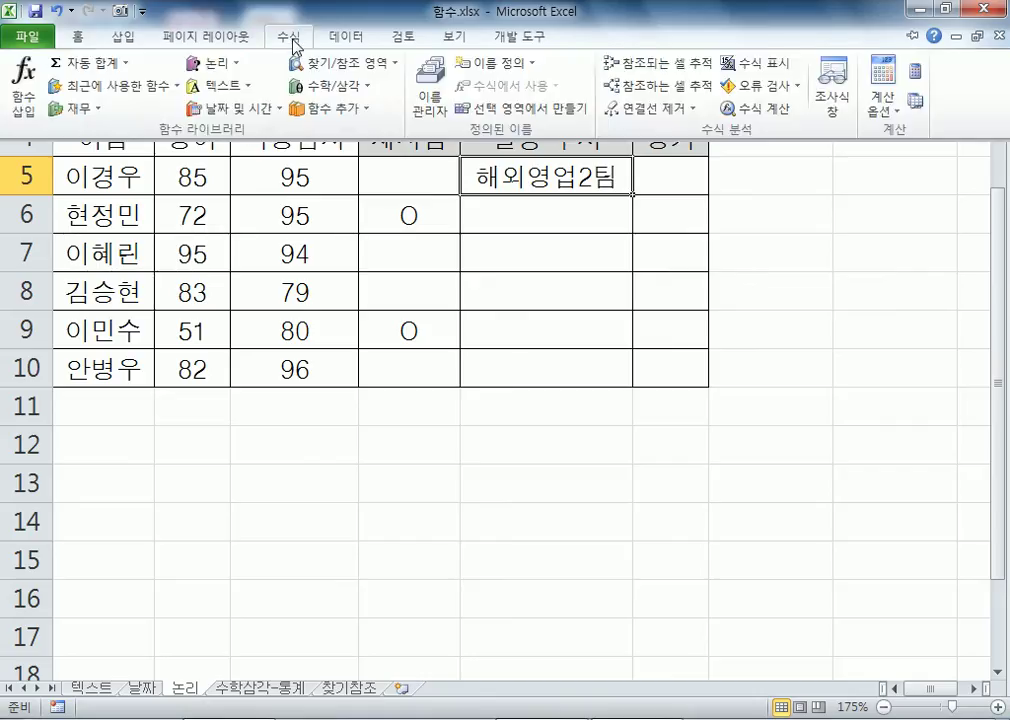
pyautogui.click(210, 63)
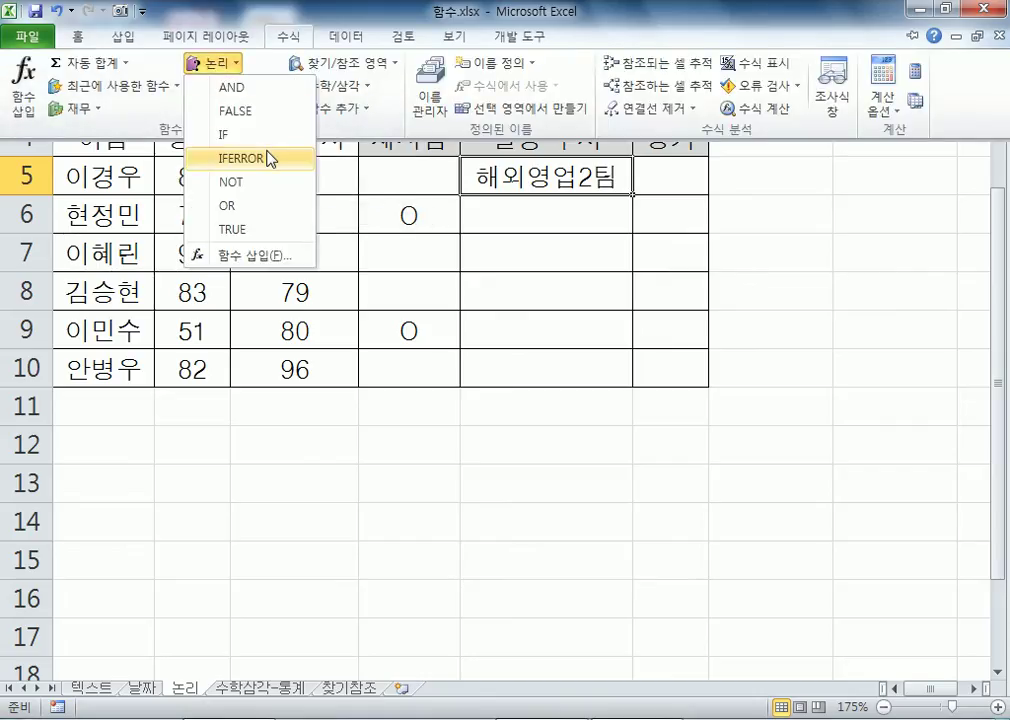
pyautogui.press('Escape')
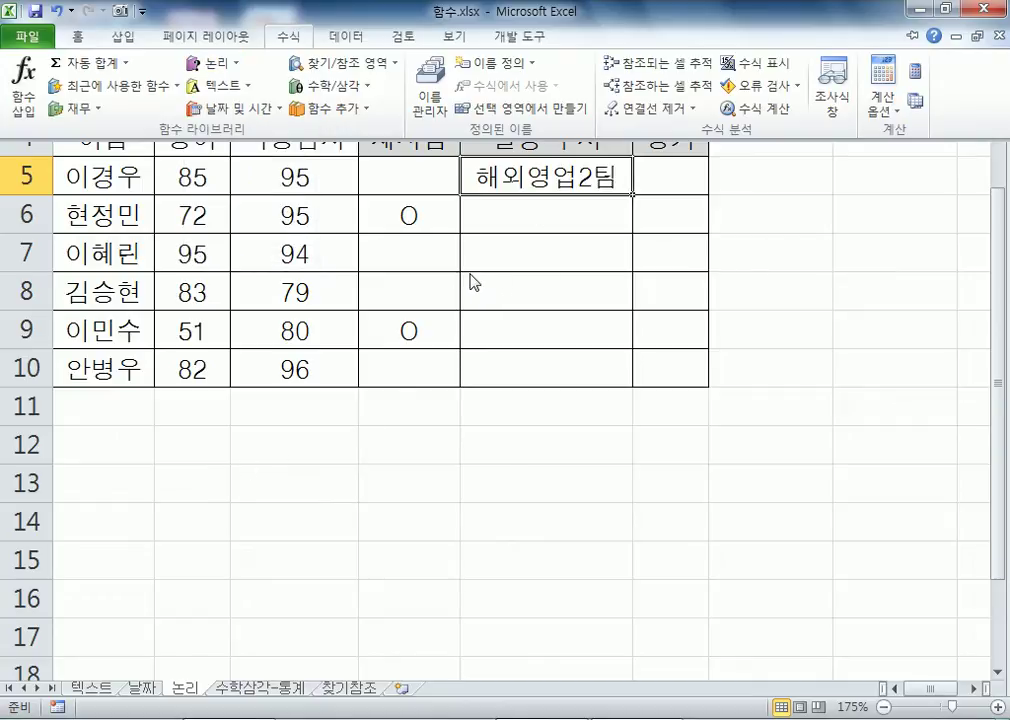
pyautogui.click(481, 170)
pyautogui.press('F2')
pyautogui.moveTo(127, 176); pyautogui.dragTo(142, 282)
pyautogui.doubleClick(507, 174)
pyautogui.moveTo(192, 177); pyautogui.dragTo(717, 180)
pyautogui.press('Escape')
# Step: Open the 수학삼각-통계 sheet and keep the formula ribbon permanently expanded
pyautogui.hotkey('alt', 'Tab')
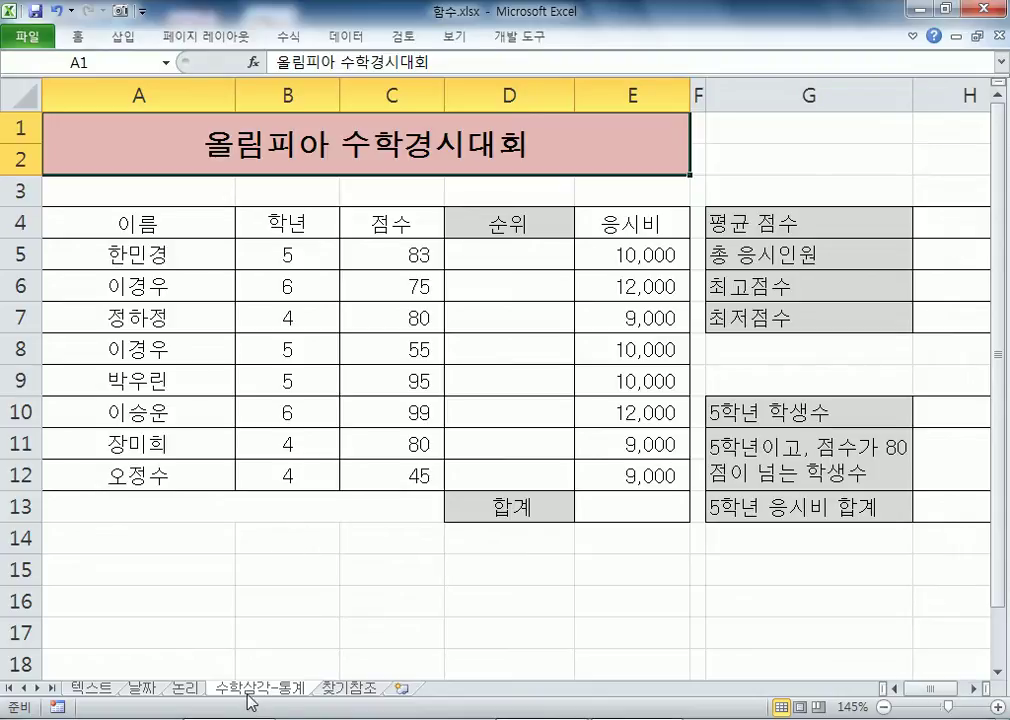
pyautogui.doubleClick(289, 36)
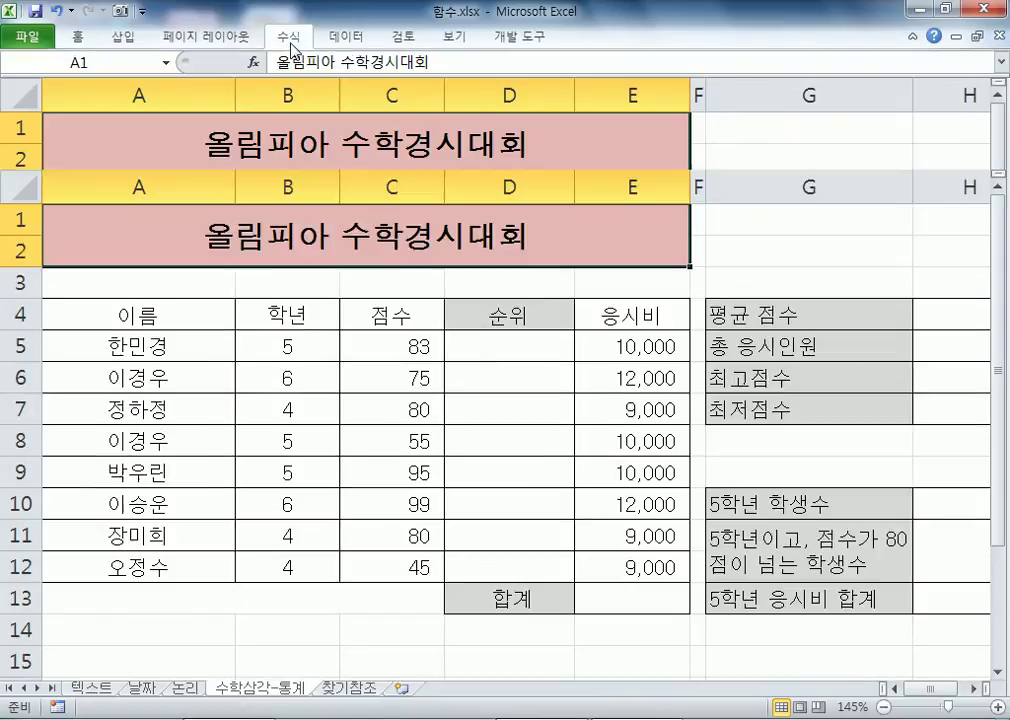
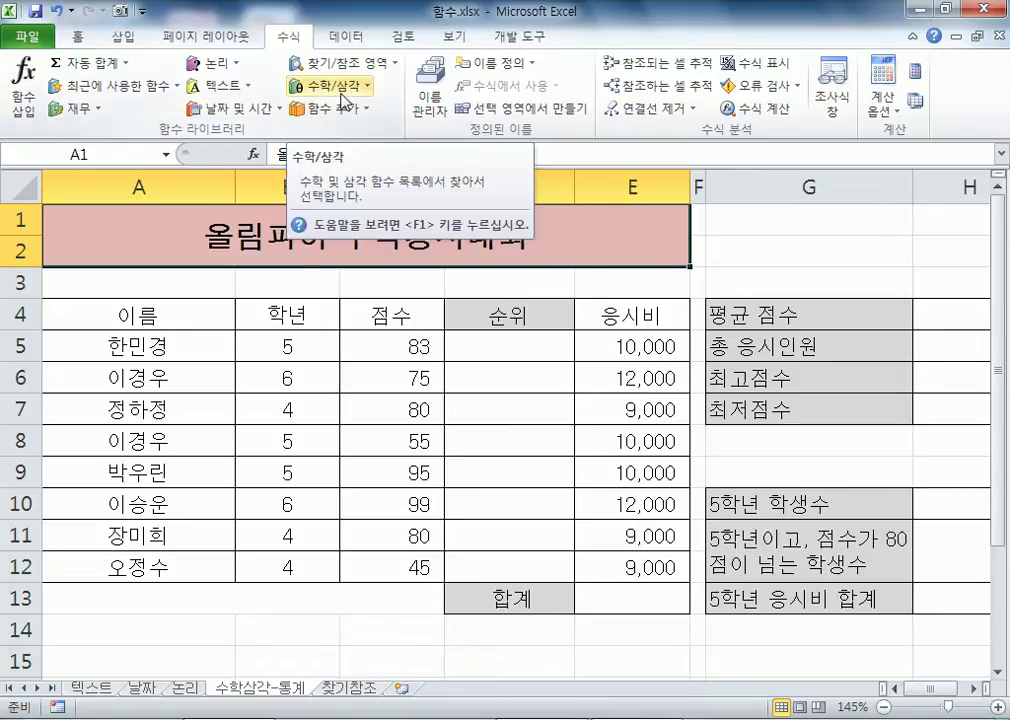
# Step: Look over the scores in C5:C12 and select the first 순위 cell, D5, for the rank formula
pyautogui.click(546, 368)
pyautogui.click(537, 353)
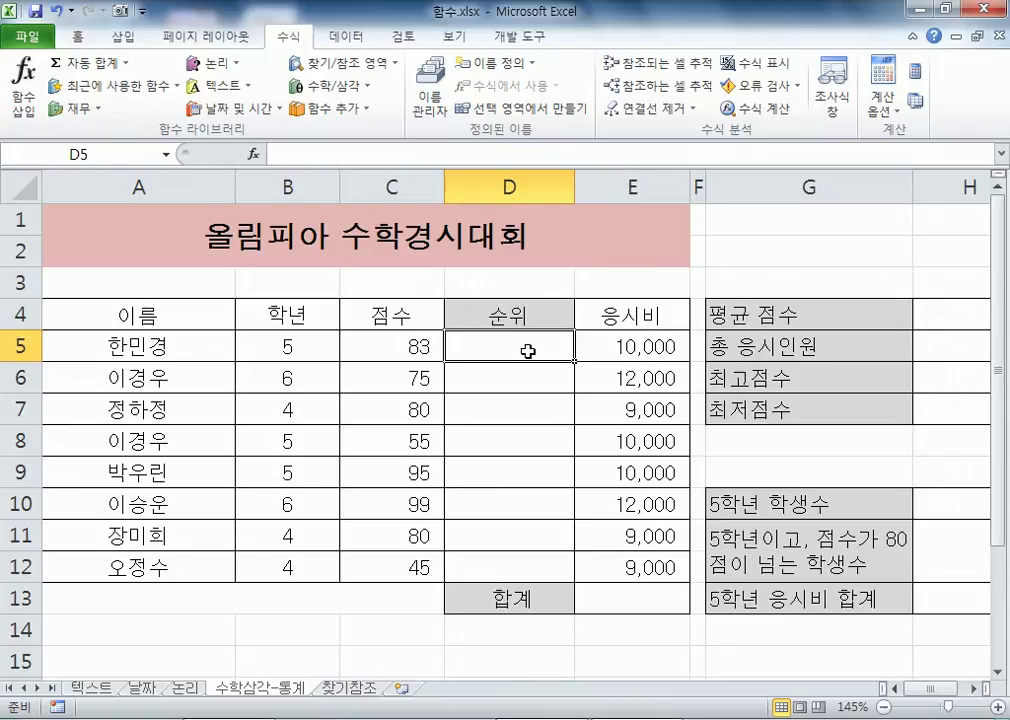
pyautogui.moveTo(412, 345); pyautogui.dragTo(401, 563)
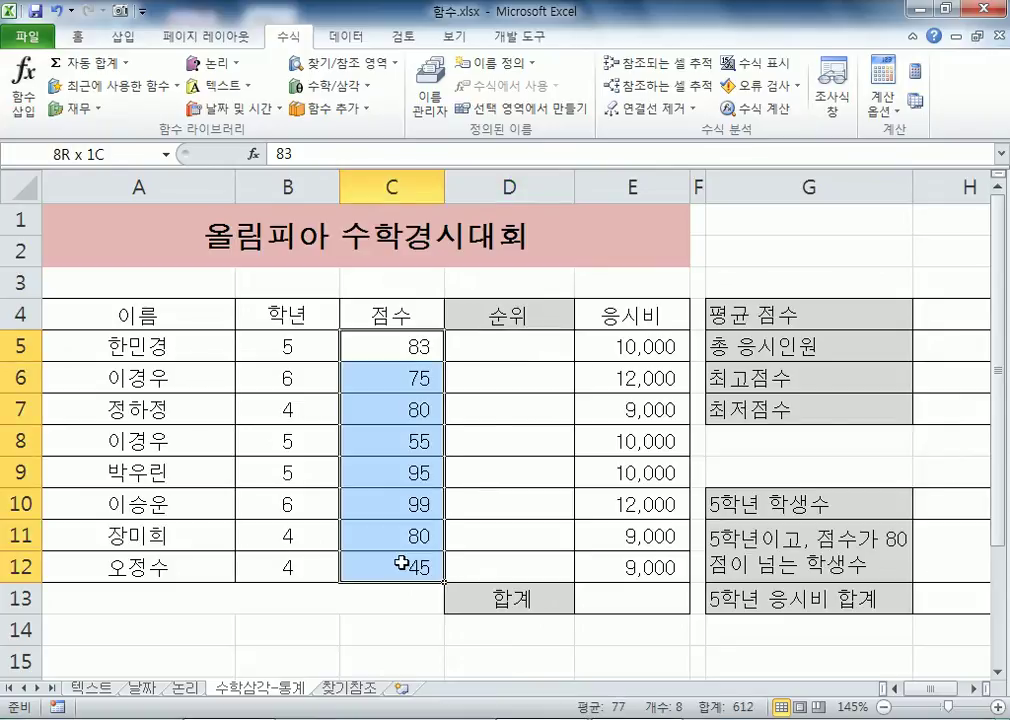
pyautogui.click(521, 343)
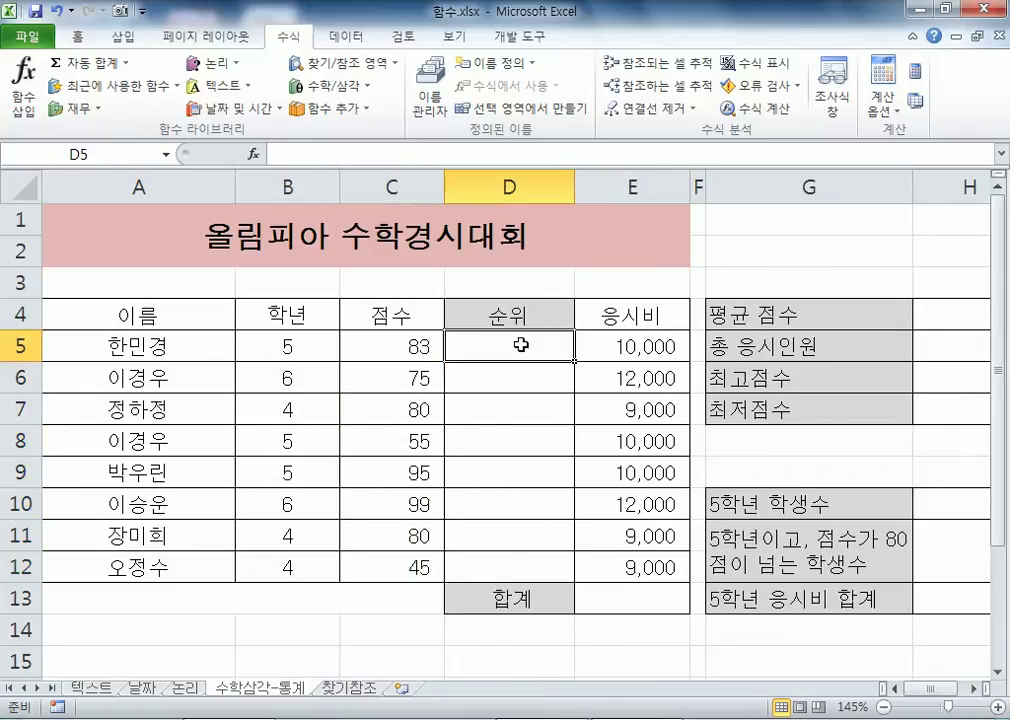
pyautogui.click(996, 672)
pyautogui.click(996, 672)
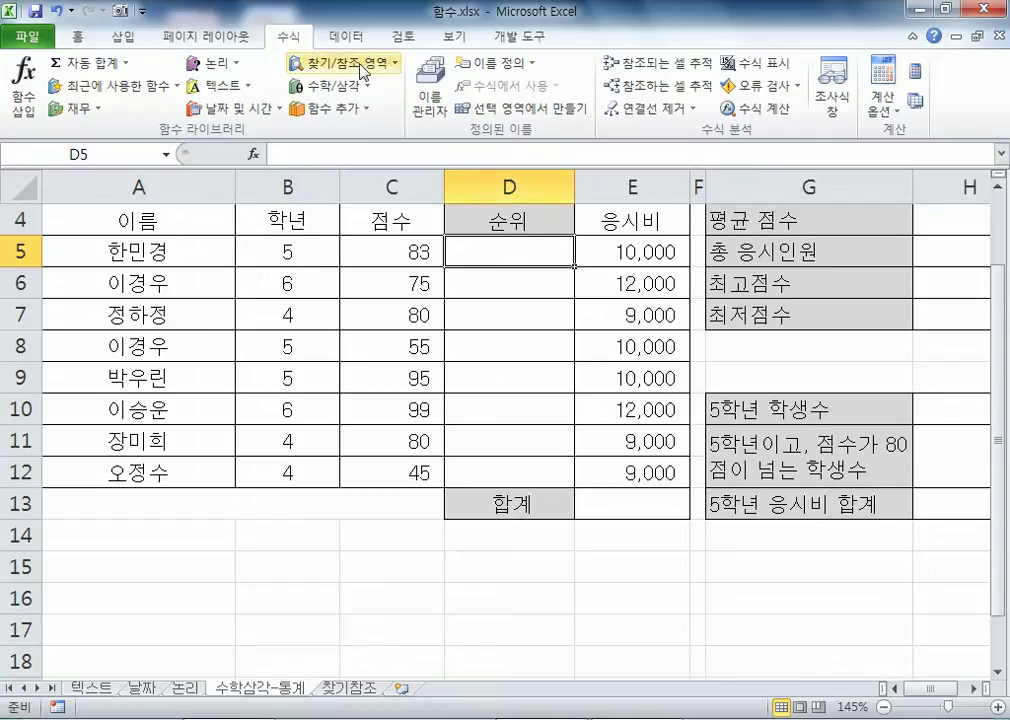
# Step: Start a RANK.EQ formula in D5 from the statistical functions
pyautogui.click(324, 112)
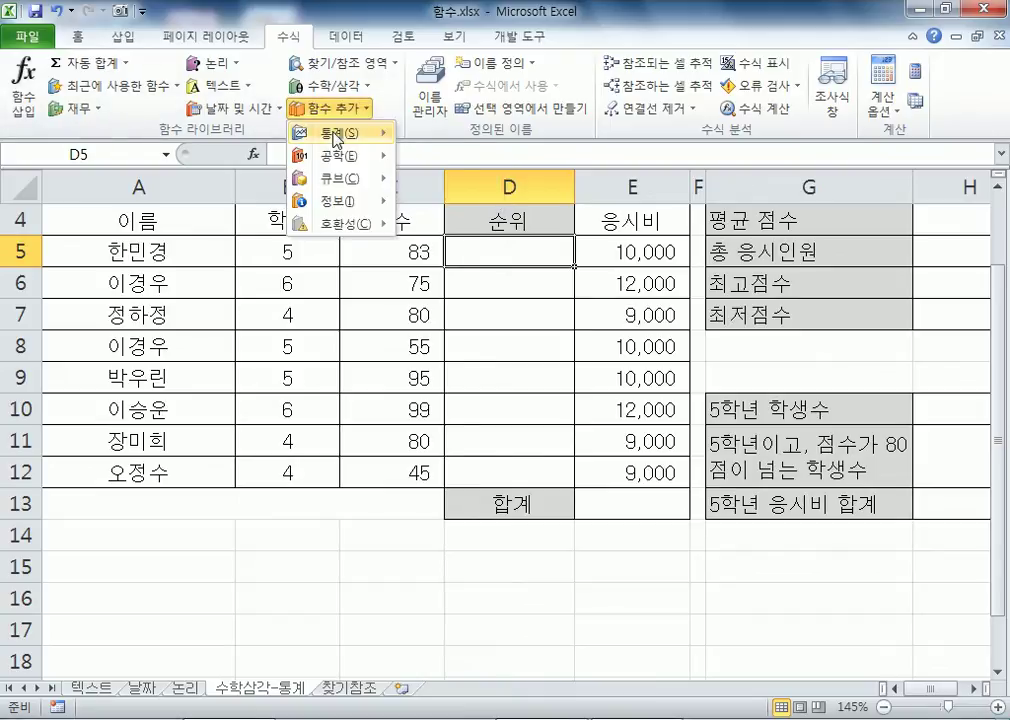
pyautogui.moveTo(336, 140)
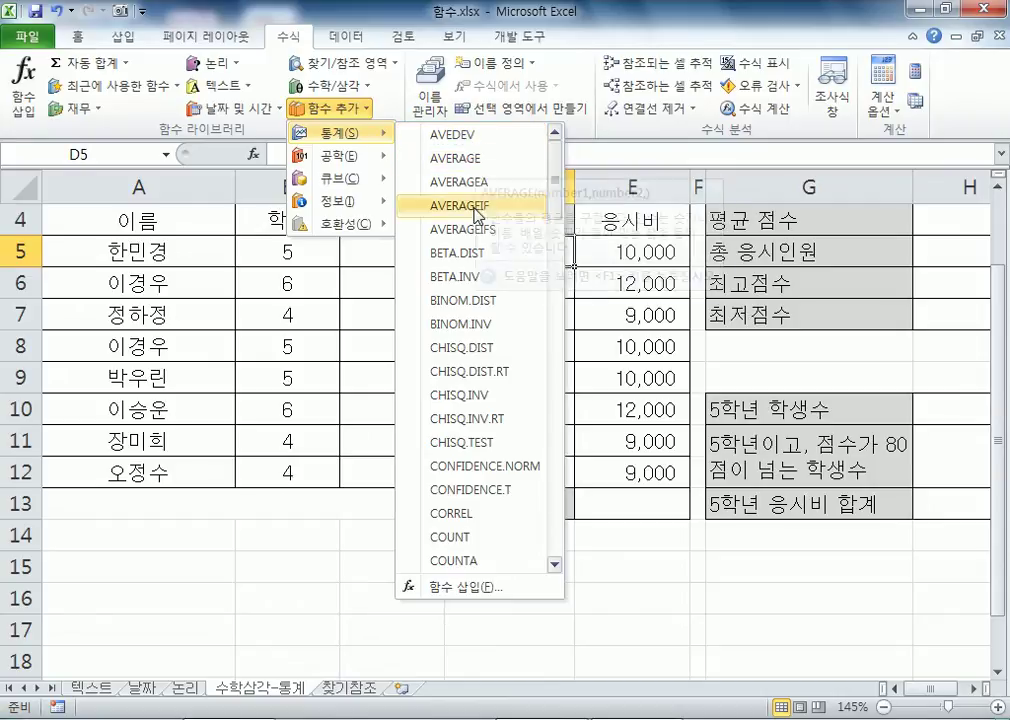
pyautogui.scroll(-17, 490, 283)
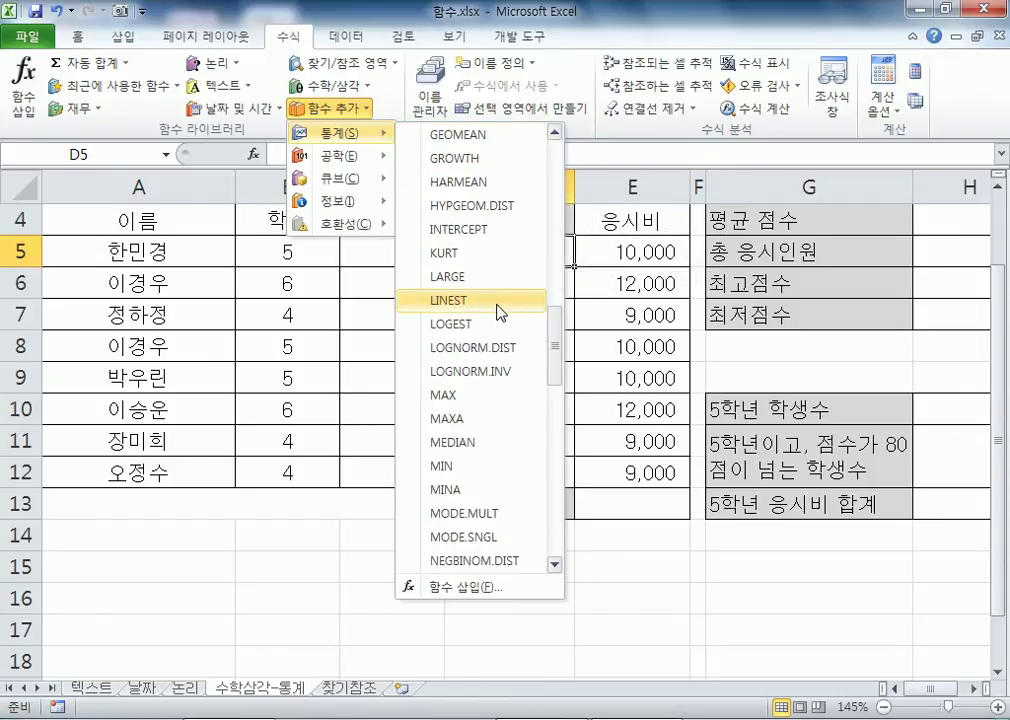
pyautogui.scroll(-5, 500, 313)
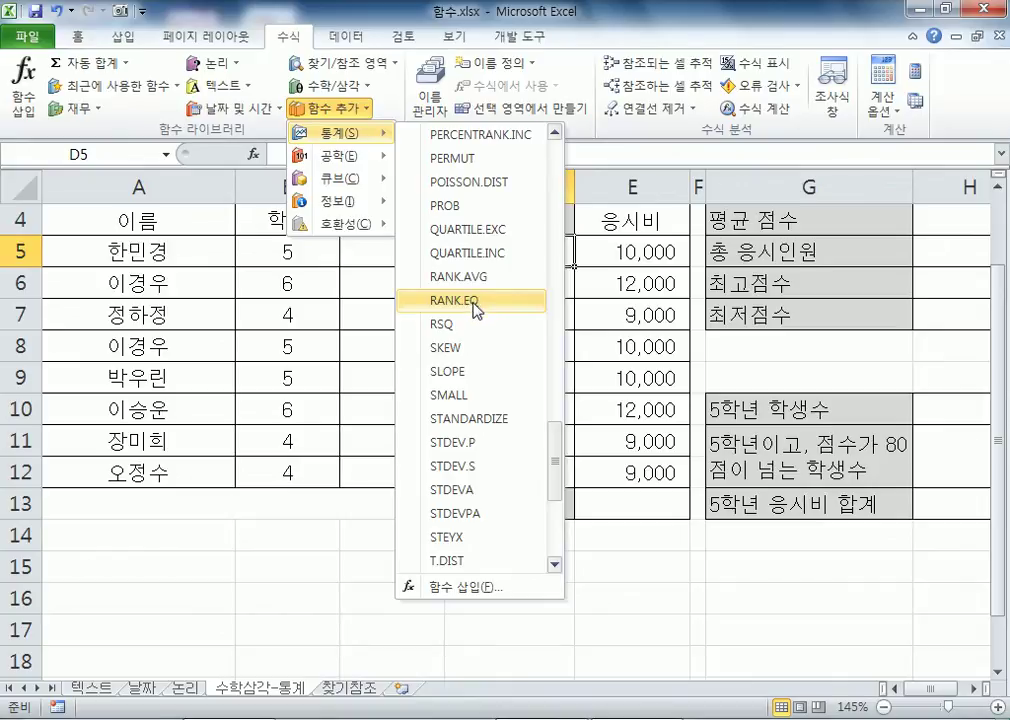
pyautogui.click(476, 308)
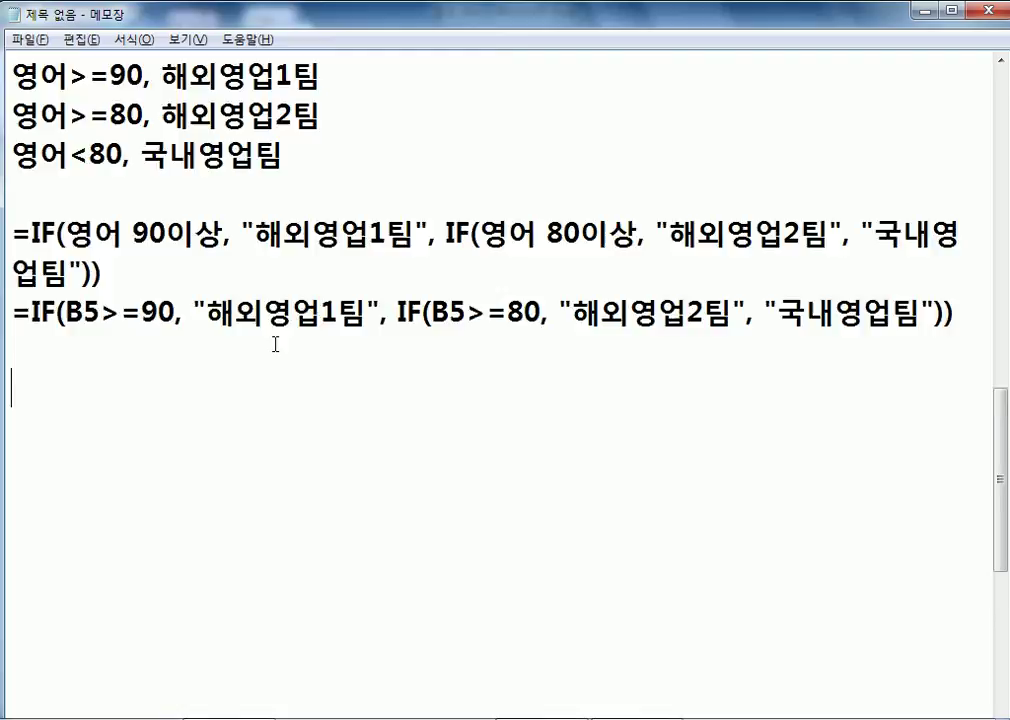
# Step: Switch to Notepad and write the example lines 3명 시합 and 공동 우승 below the nested IF draft
pyautogui.scroll(-1, 275, 344)
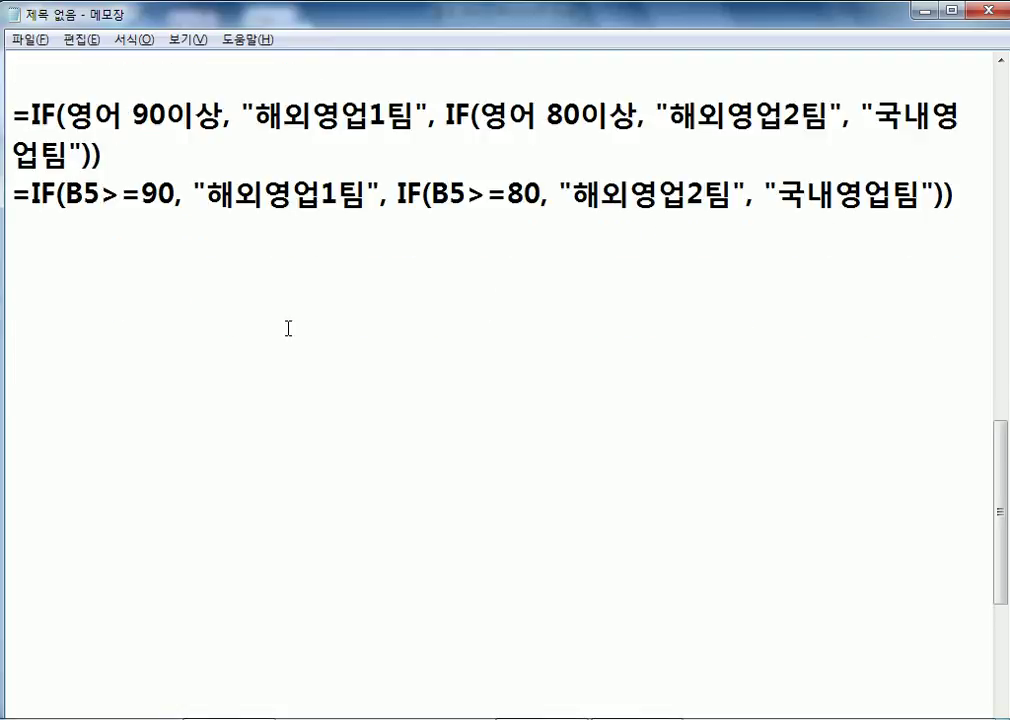
pyautogui.write('3')
pyautogui.write('AUD')
pyautogui.press('BackSpace')
pyautogui.press('BackSpace')
pyautogui.press('BackSpace')
pyautogui.write('며ㅇ 시합')
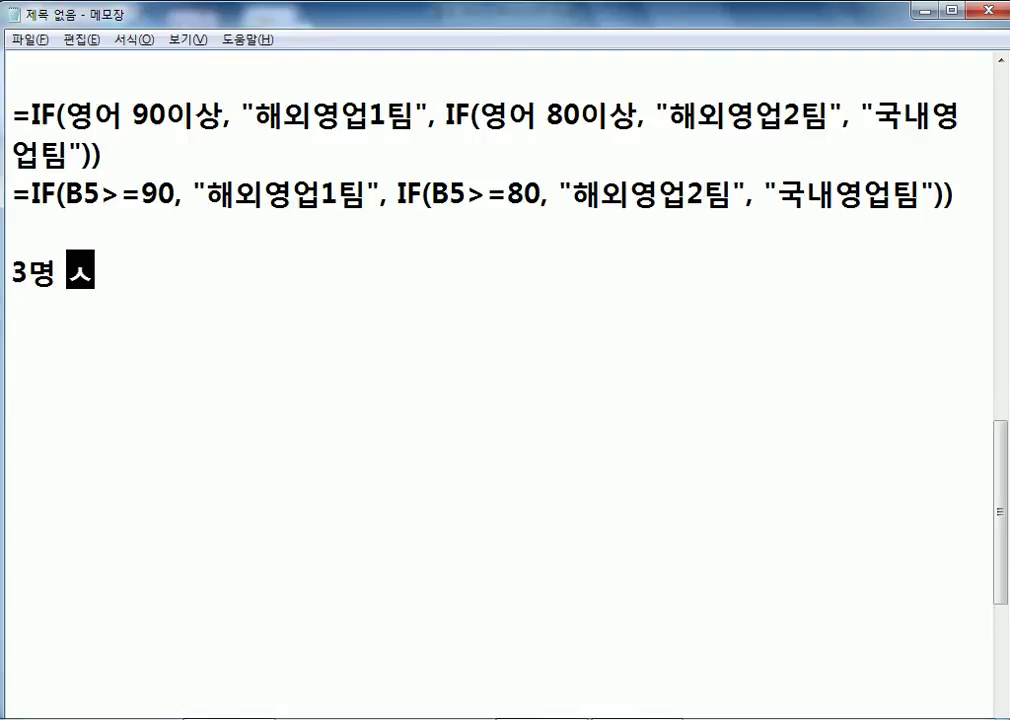
pyautogui.press('Return')
pyautogui.write('공동 우수')
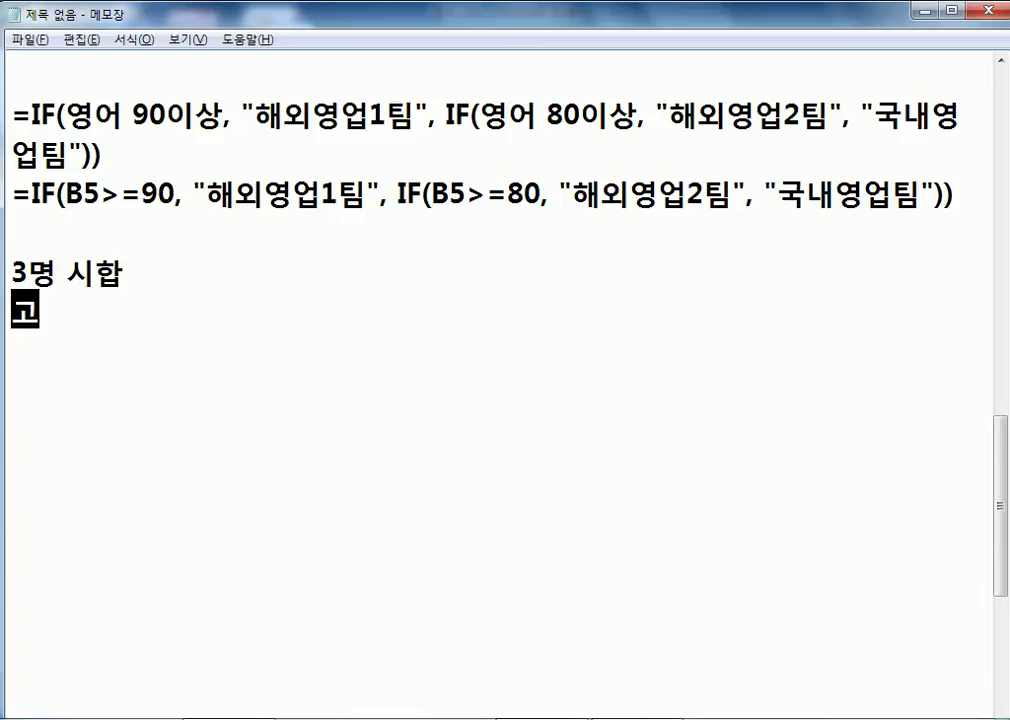
pyautogui.write('ㅇ')
pyautogui.press('Return')
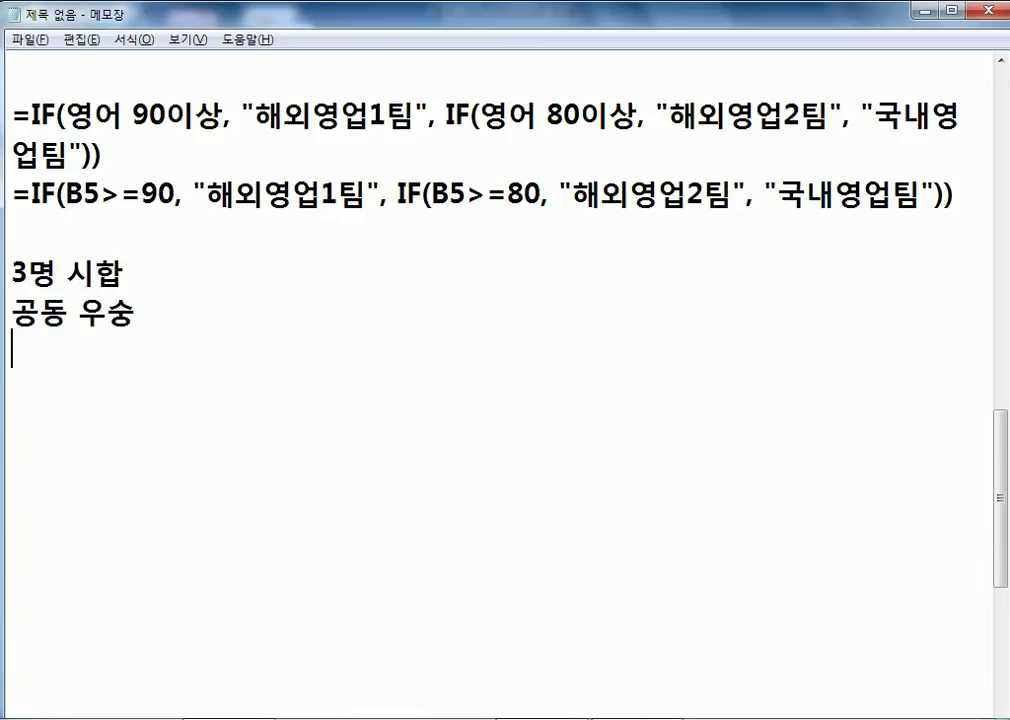
pyautogui.press('BackSpace')
pyautogui.press('BackSpace')
pyautogui.write('ㅅㅡㅇ')
# Step: List rank 1 on three separate lines below 공동 우승
pyautogui.press('Return')
pyautogui.write('1')
pyautogui.press('Return')
pyautogui.write('2')
pyautogui.press('BackSpace')
pyautogui.write('1')
pyautogui.press('Return')
pyautogui.write('1')
pyautogui.press('Return')
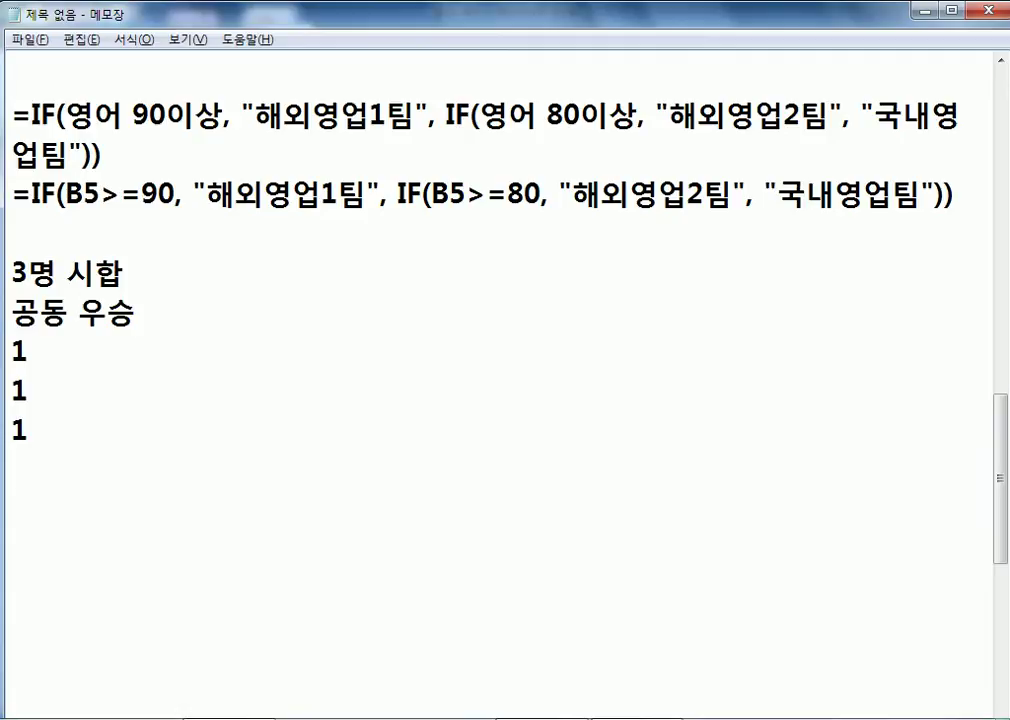
pyautogui.press('Return')
# Step: Check the RANK.EQ arguments in Excel, return to Notepad, and try listing rank 2 on three lines before deleting them
pyautogui.hotkey('alt', 'Tab')
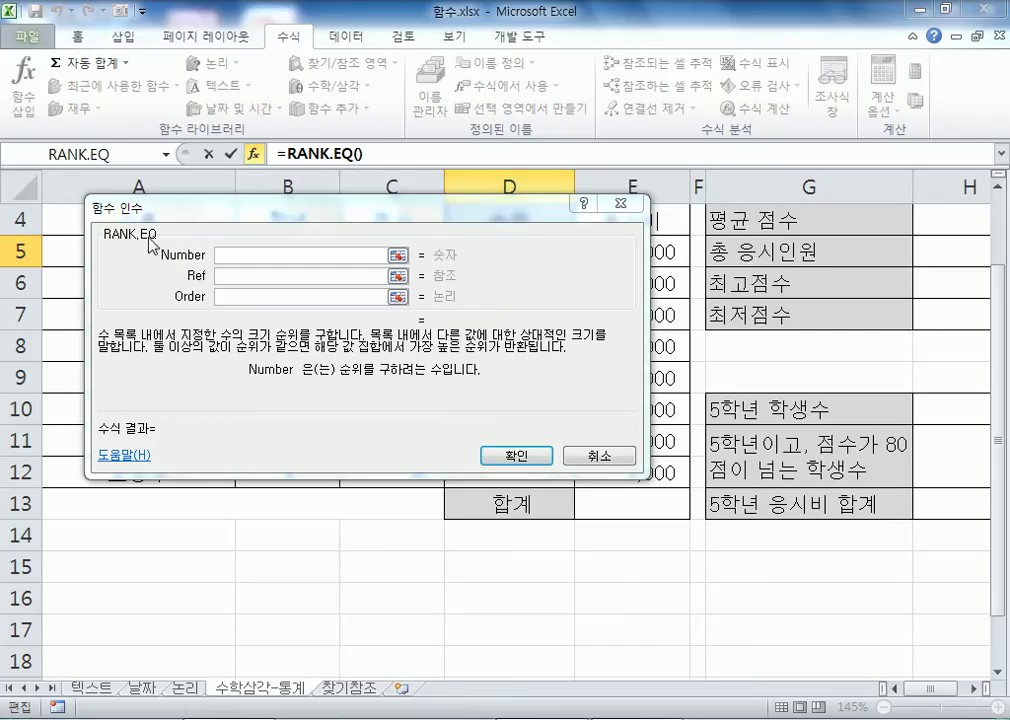
pyautogui.hotkey('alt', 'Tab')
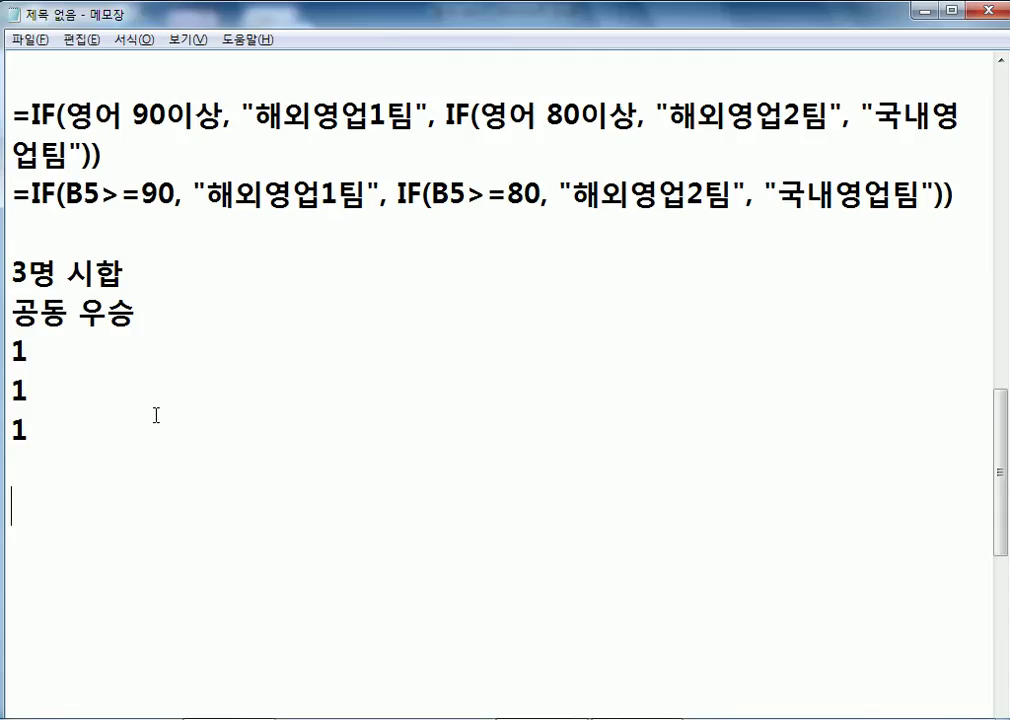
pyautogui.write('123')
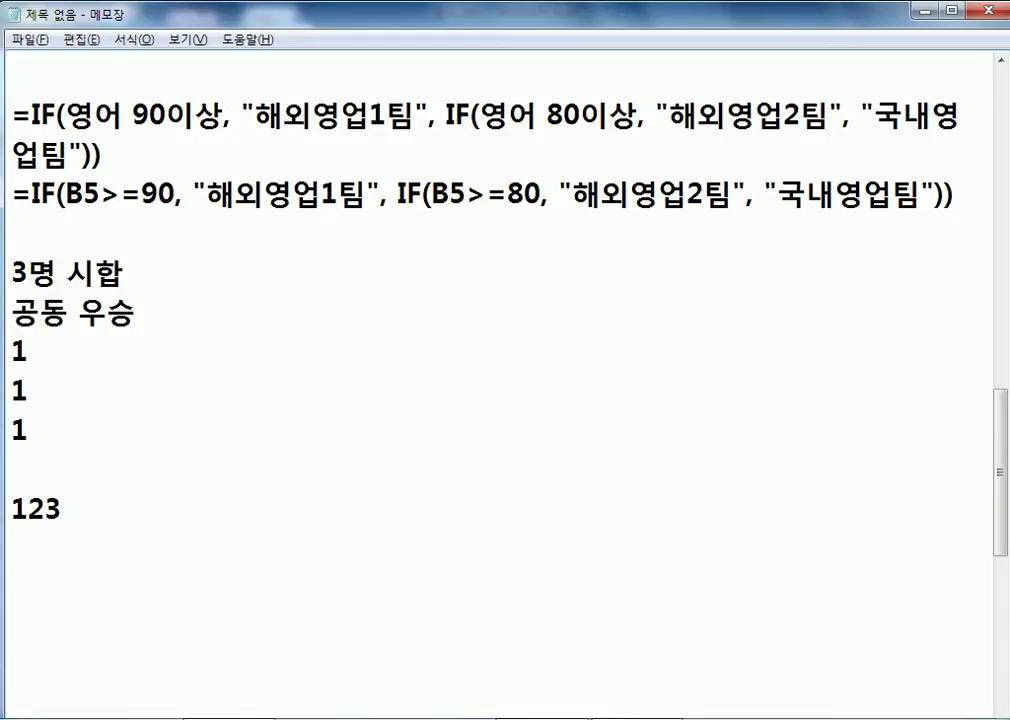
pyautogui.hotkey('shift', 'Home')
pyautogui.write('2')
pyautogui.press('Return')
pyautogui.write('2')
pyautogui.press('Return')
pyautogui.write('2')
pyautogui.press('Return')
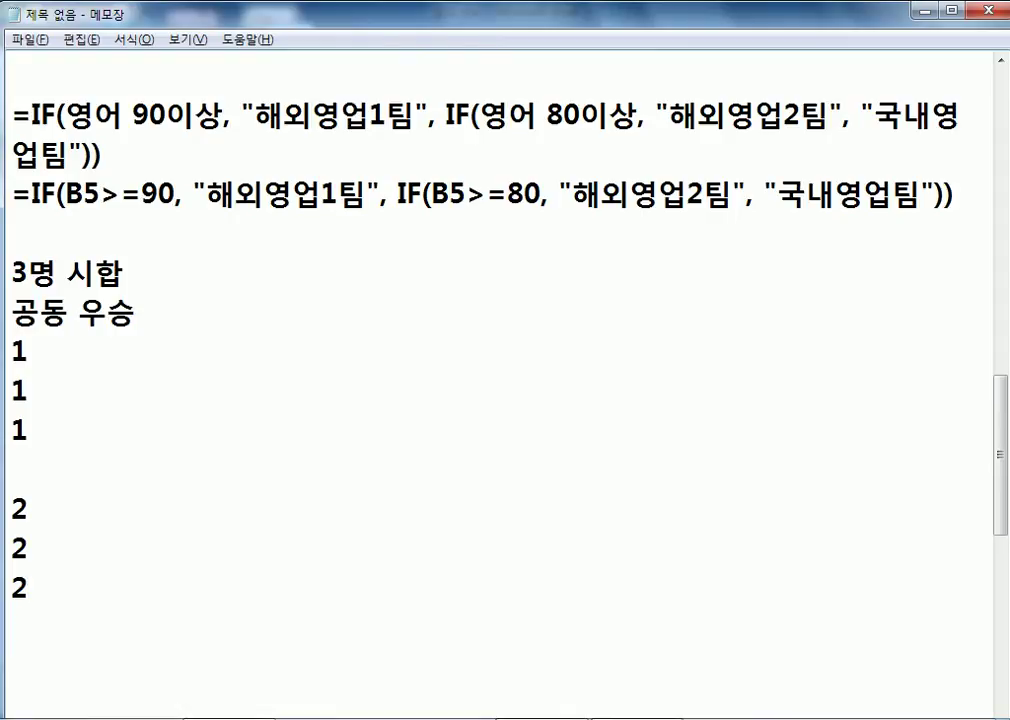
pyautogui.hotkey('shift', 'Up')
pyautogui.hotkey('shift', 'Up')
pyautogui.hotkey('shift', 'Up')
pyautogui.hotkey('shift', 'Up')
pyautogui.press('BackSpace')
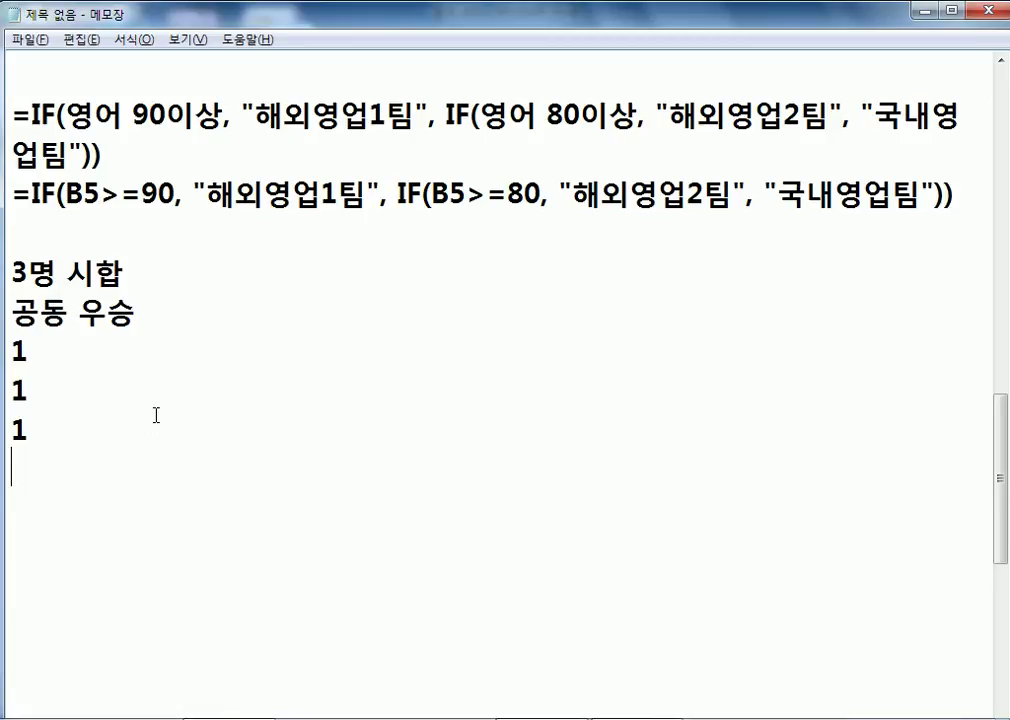
# Step: Return to Excel, shorten RANK.EQ to RANK in the D5 formula, and cancel the formula entry
pyautogui.hotkey('alt', 'Tab')
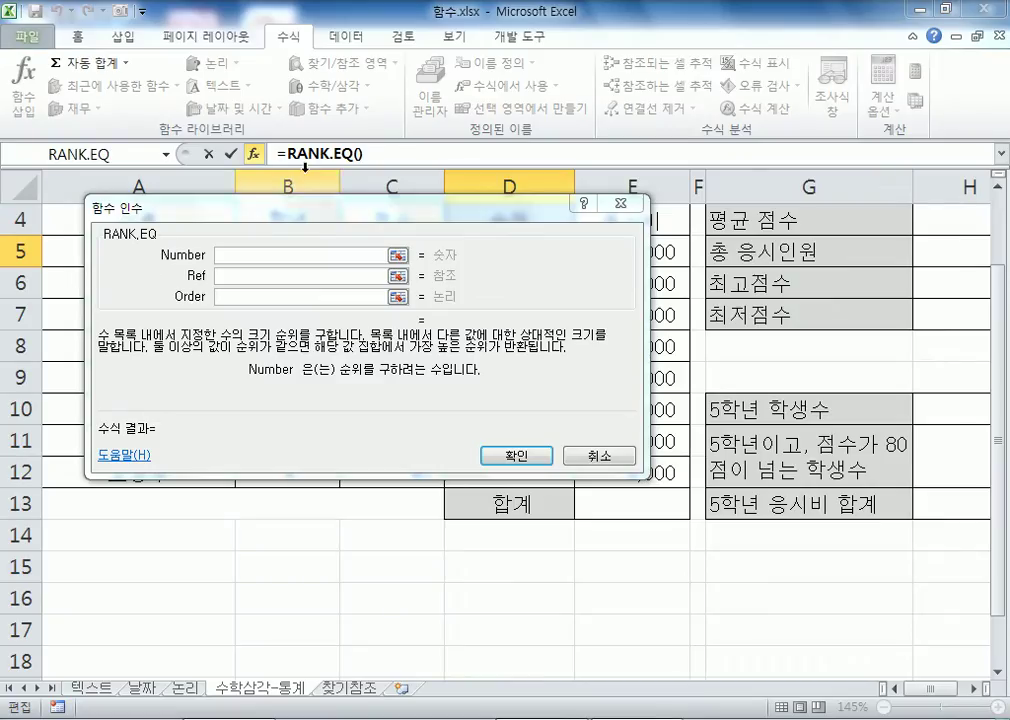
pyautogui.click(361, 153)
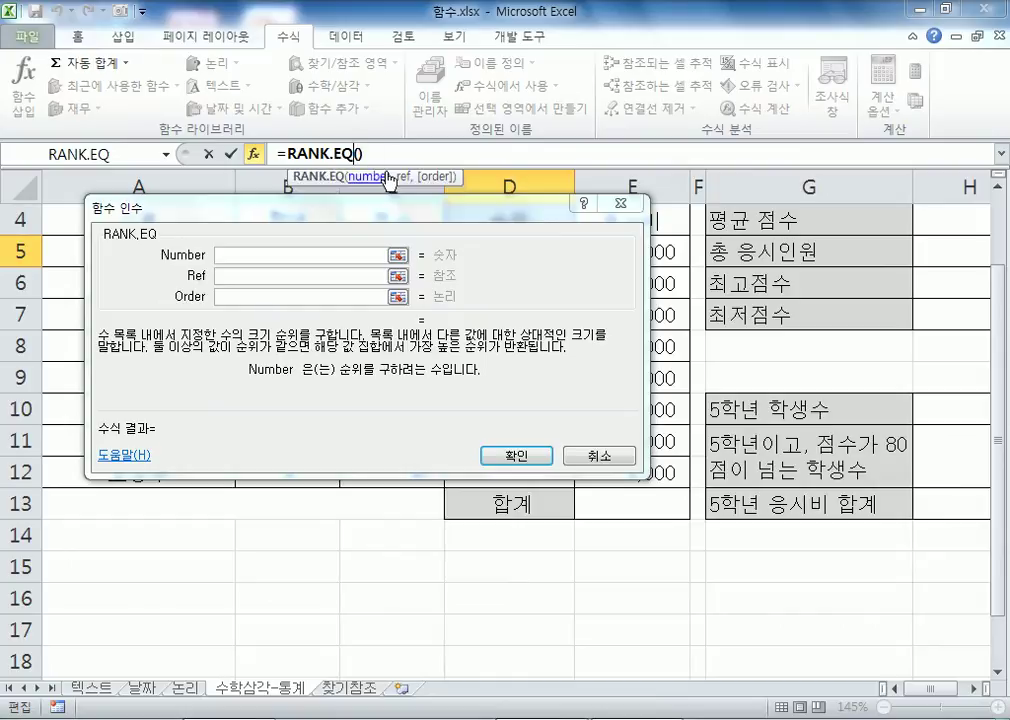
pyautogui.press('BackSpace')
pyautogui.press('BackSpace')
pyautogui.press('BackSpace')
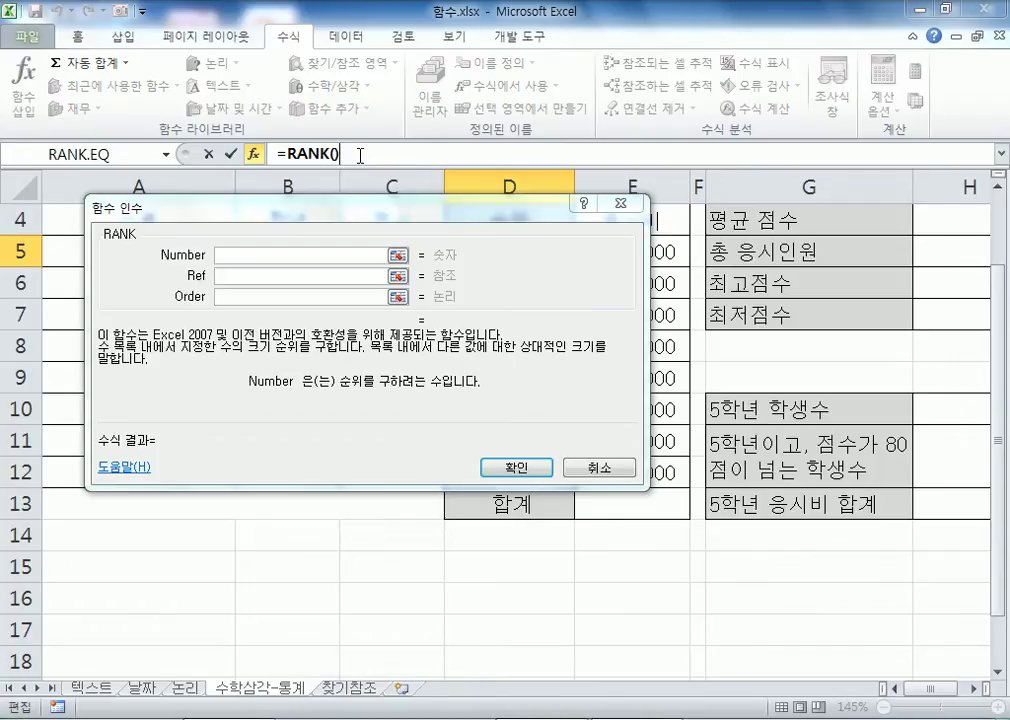
pyautogui.press('Escape')
# Step: Insert the statistical function RANK.EQ in D5 and shorten its name to RANK
pyautogui.click(328, 108)
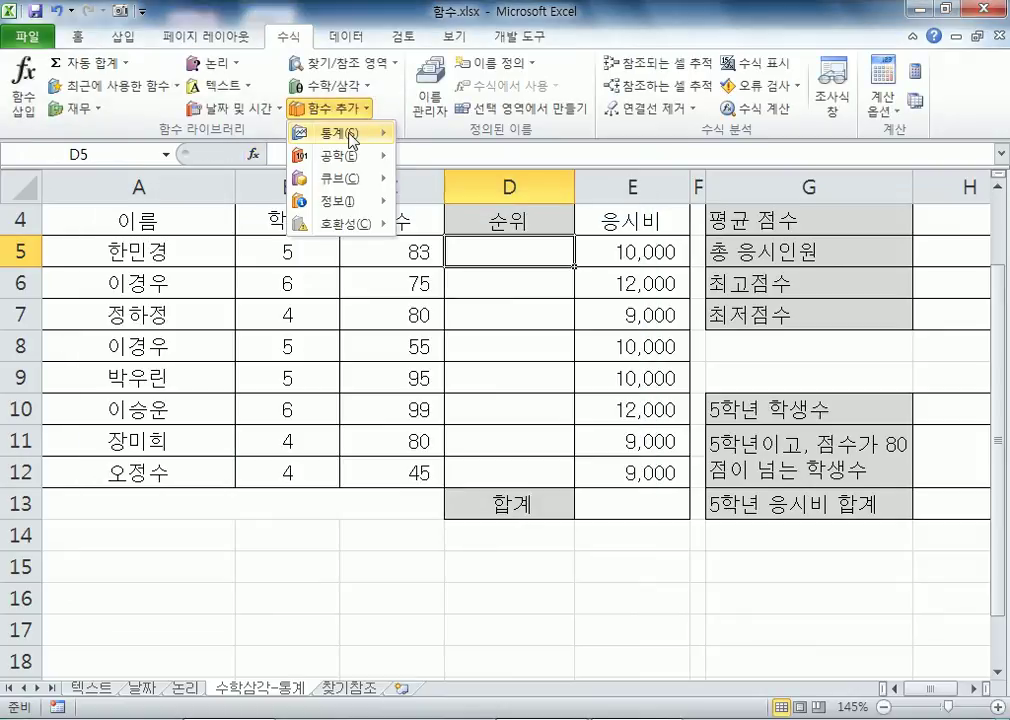
pyautogui.moveTo(330, 132)
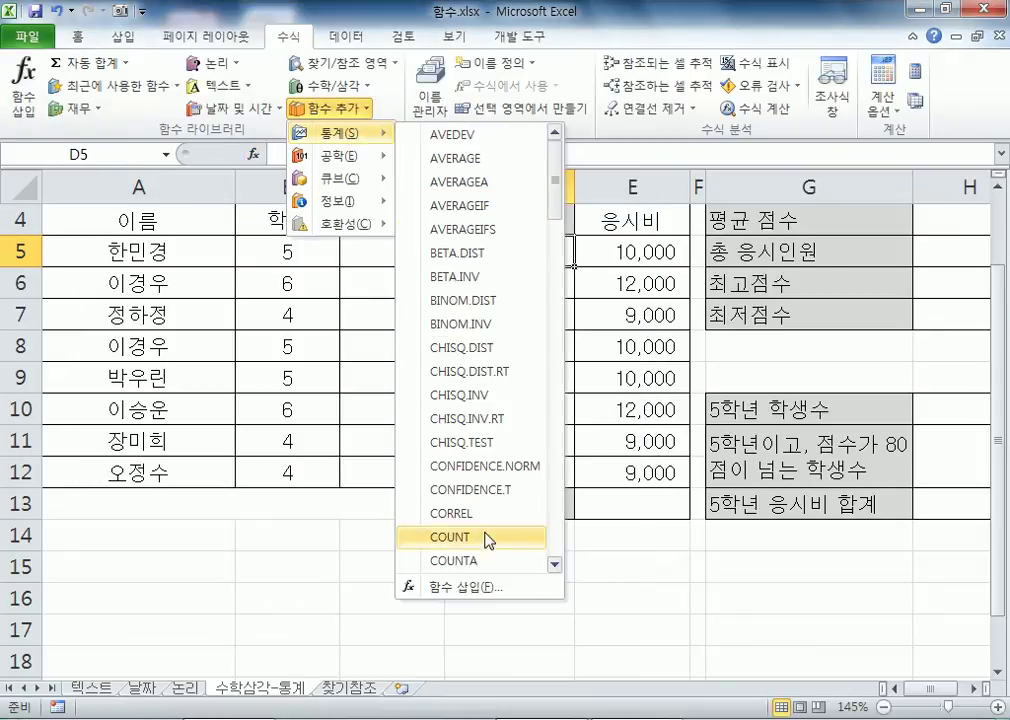
pyautogui.moveTo(555, 210); pyautogui.dragTo(541, 488)
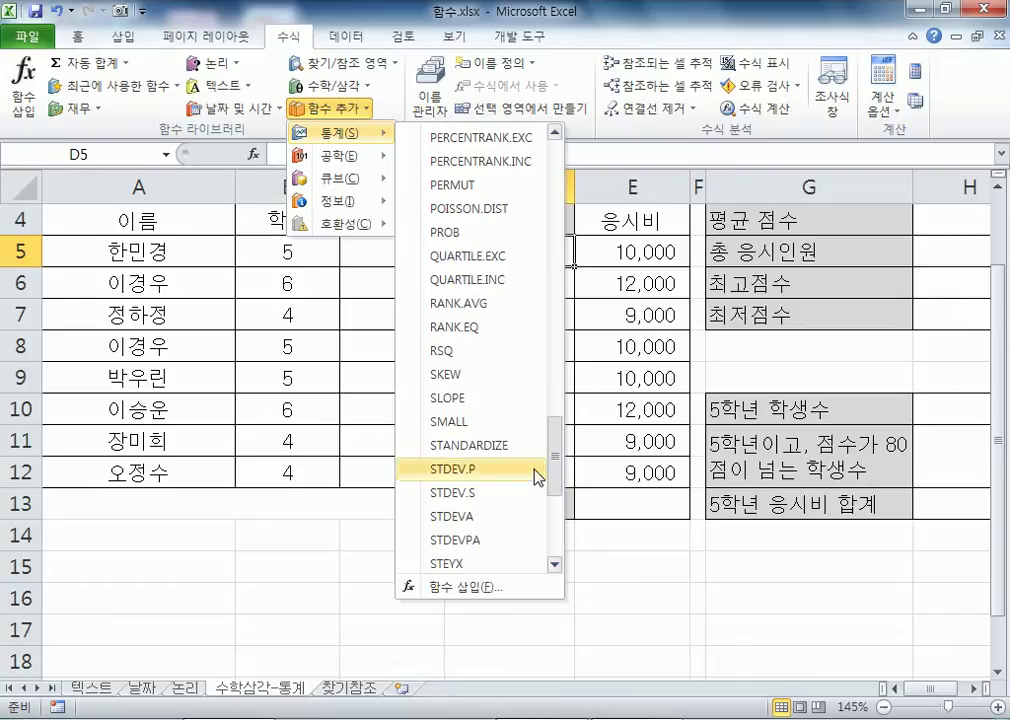
pyautogui.click(470, 328)
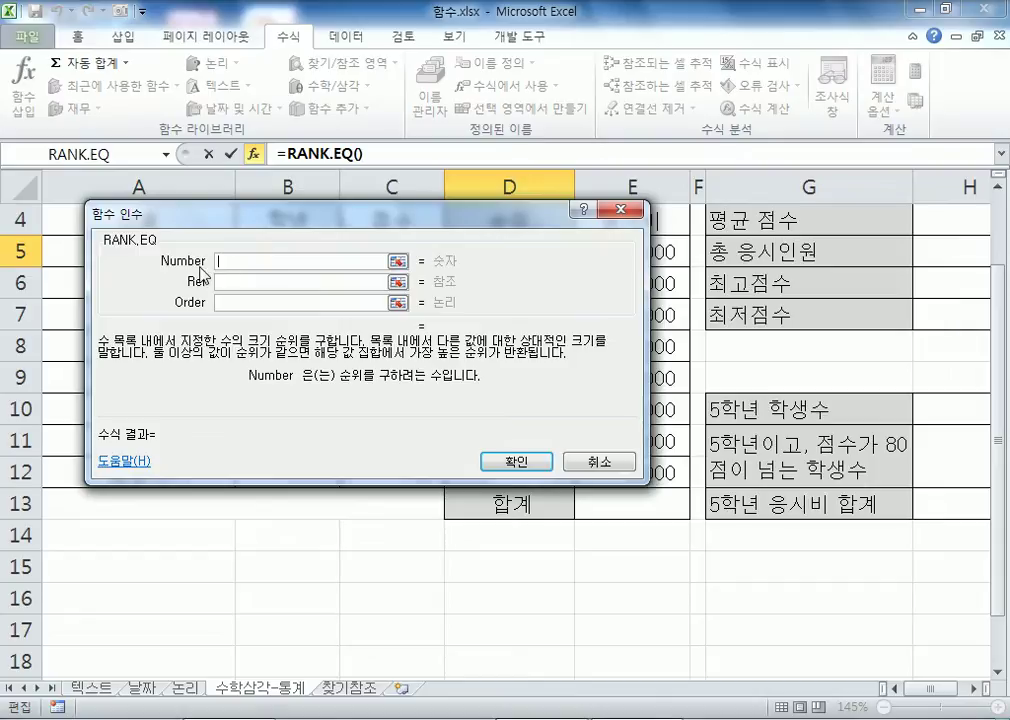
pyautogui.click(333, 154)
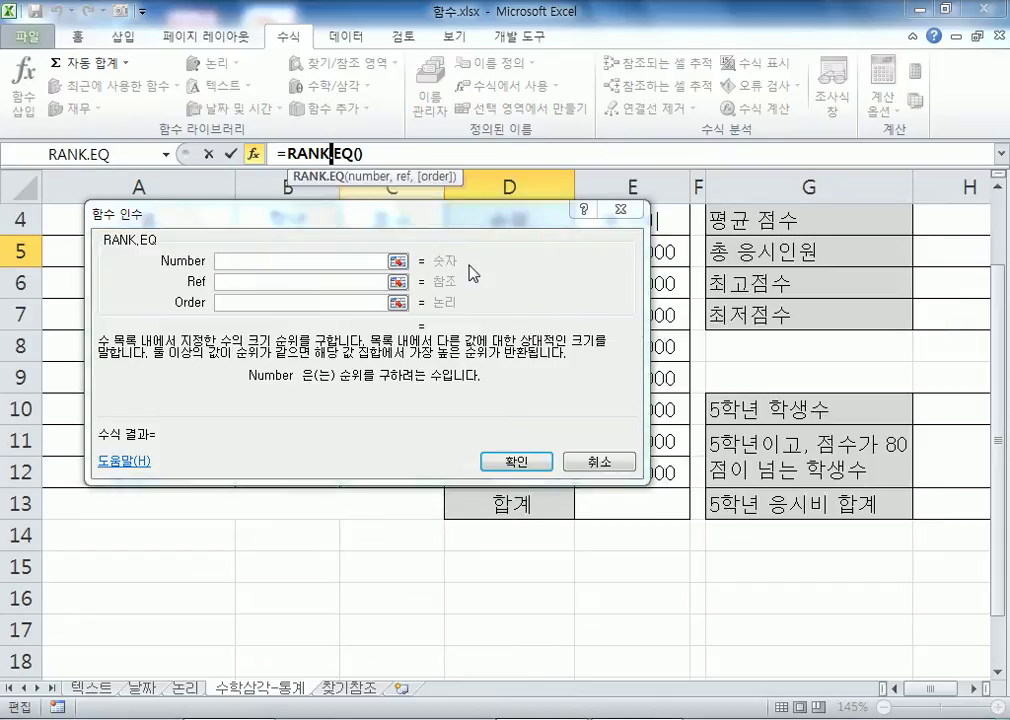
pyautogui.press('Delete')
pyautogui.press('Delete')
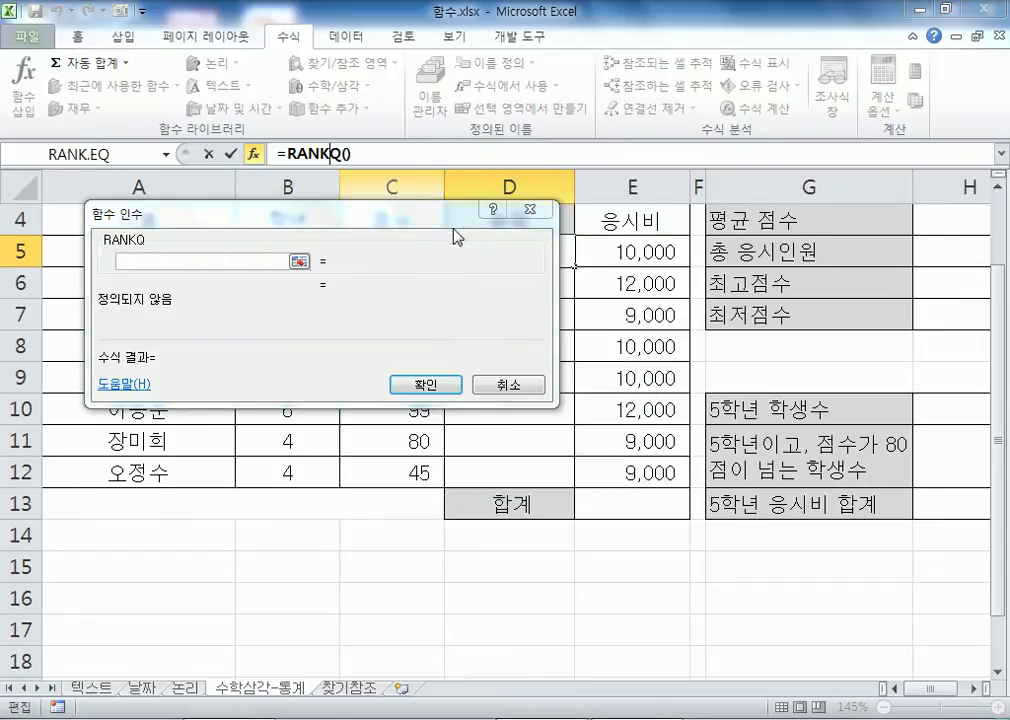
pyautogui.press('Delete')
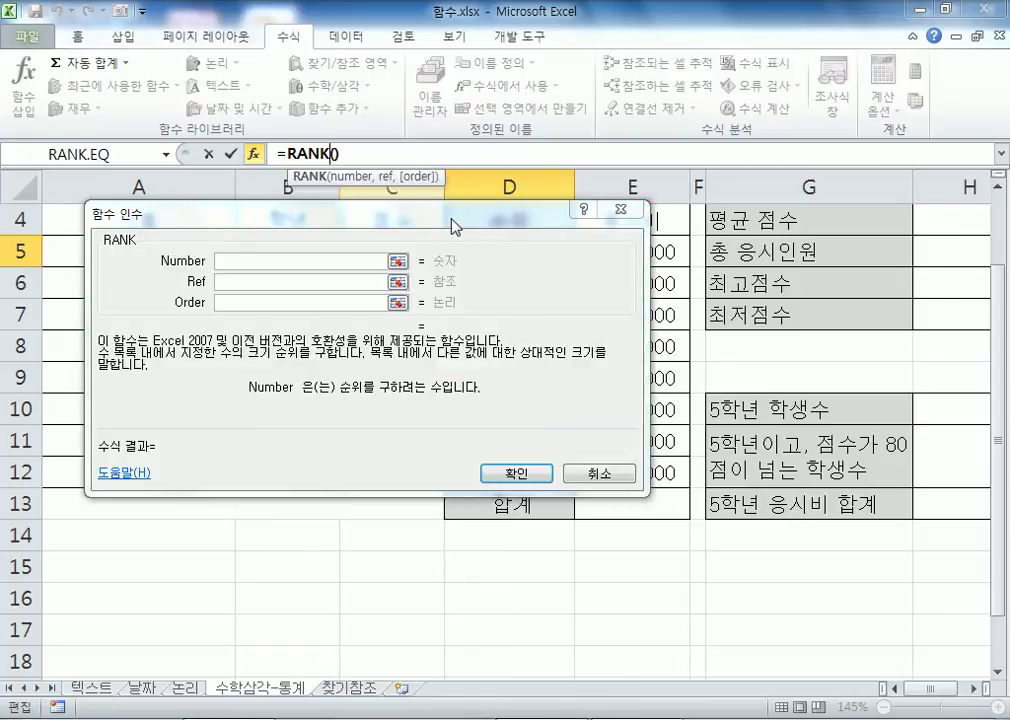
# Step: Set the RANK function's Number argument to C5, keeping the score column uncovered by the arguments dialog
pyautogui.click(258, 261)
pyautogui.moveTo(252, 222); pyautogui.dragTo(611, 187)
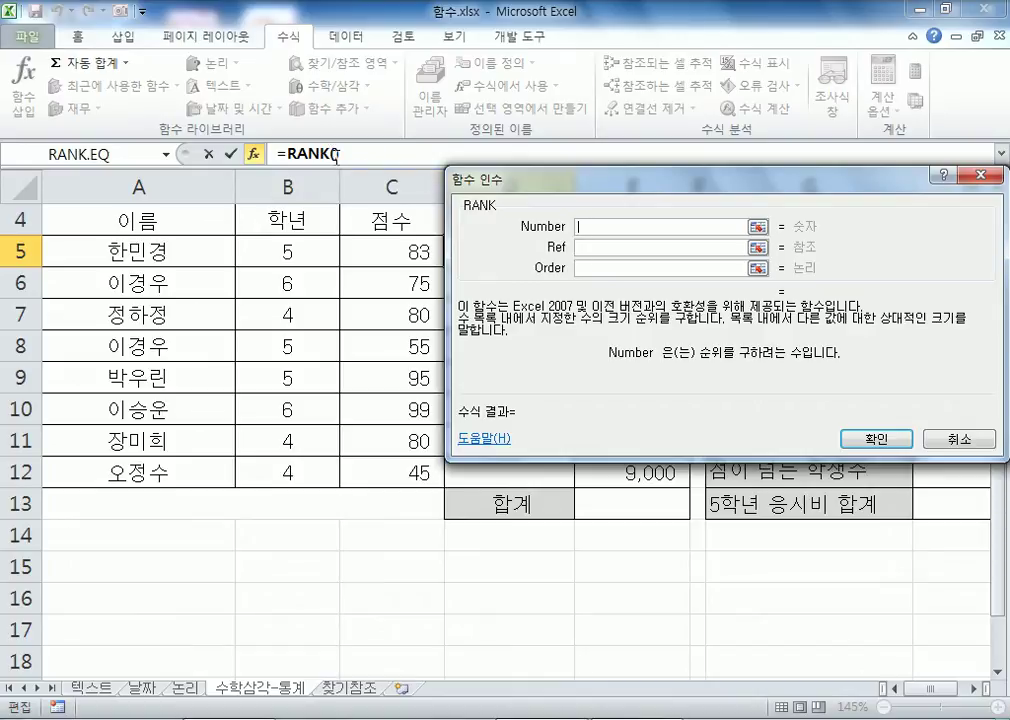
pyautogui.click(378, 251)
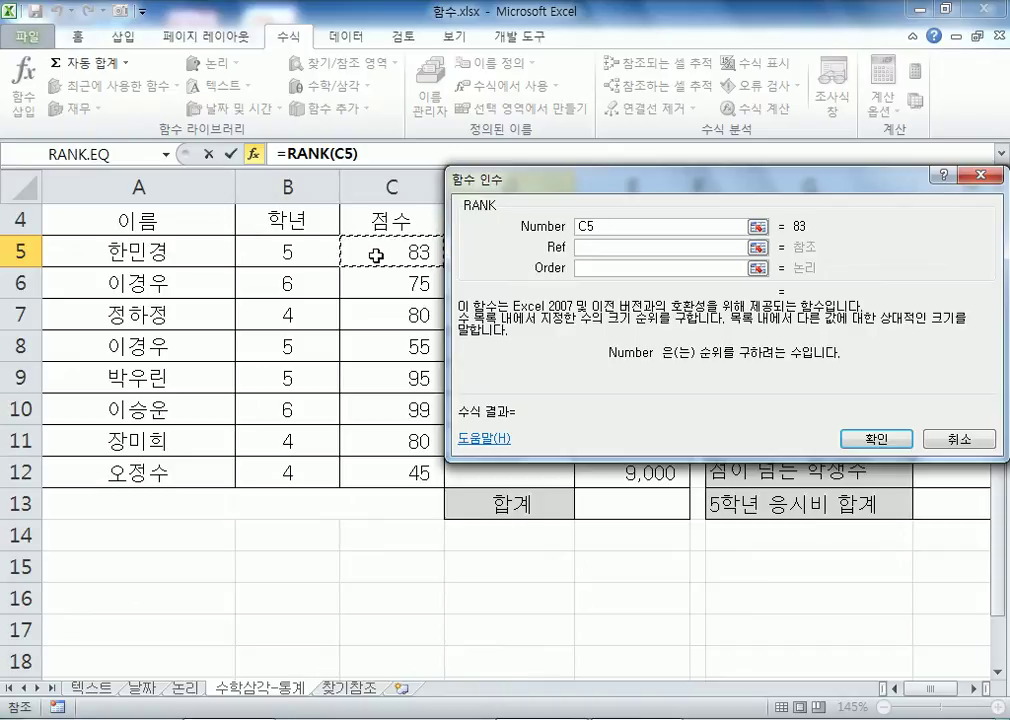
pyautogui.moveTo(610, 192); pyautogui.dragTo(614, 244)
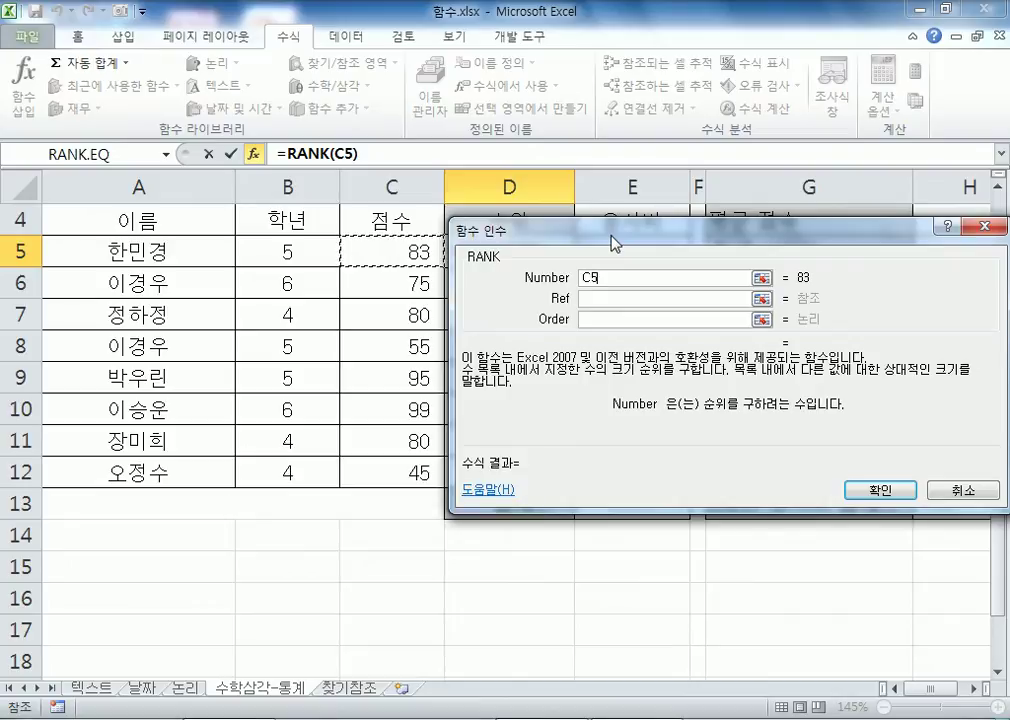
pyautogui.moveTo(617, 243); pyautogui.dragTo(619, 227)
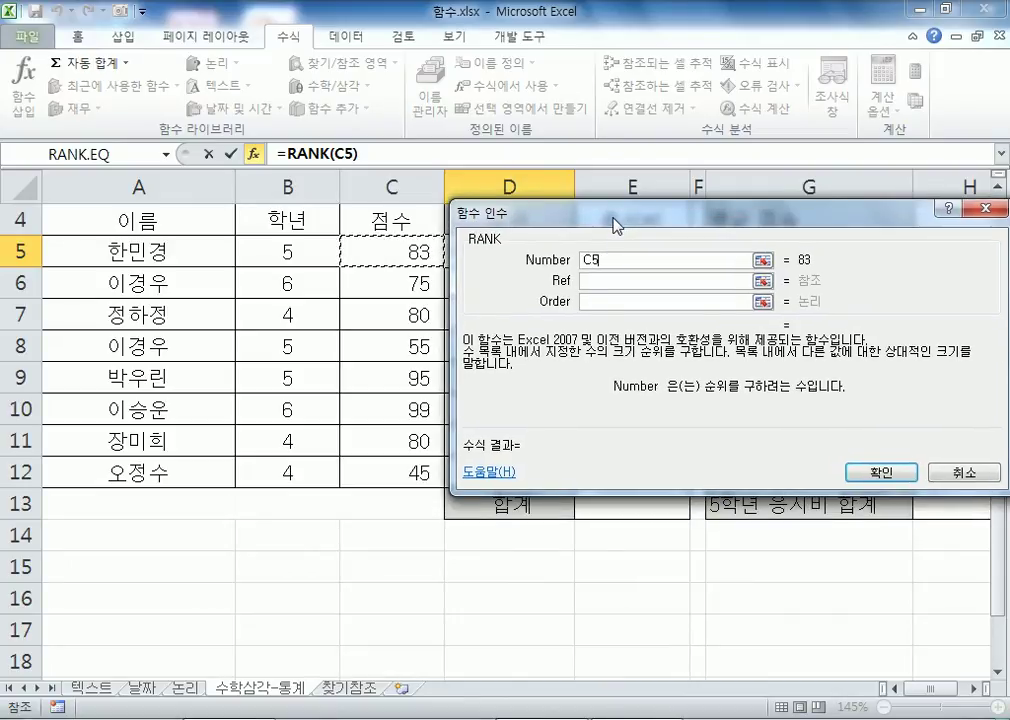
# Step: Switch to Notepad and replace the shared-first-place notes with the line "순위를 계산, 석차, 등수 = RANK"
pyautogui.hotkey('alt', 'Tab')
pyautogui.scroll(-3, 395, 320)
pyautogui.scroll(2, 280, 314)
pyautogui.moveTo(60, 322); pyautogui.dragTo(3, 140)
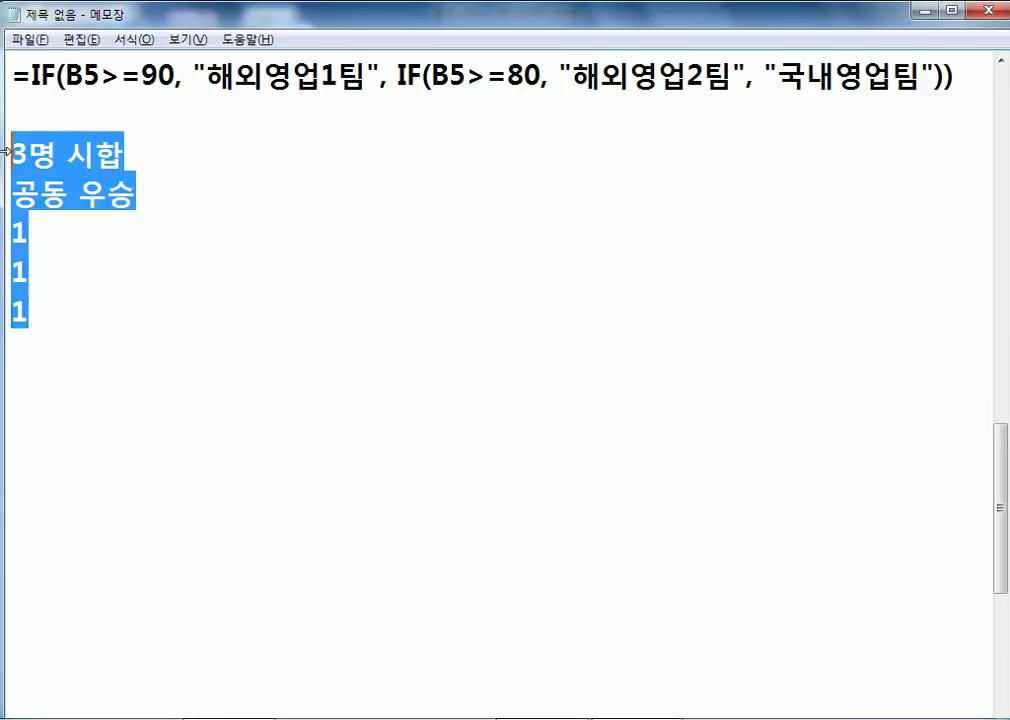
pyautogui.write('순월를 계산, ')
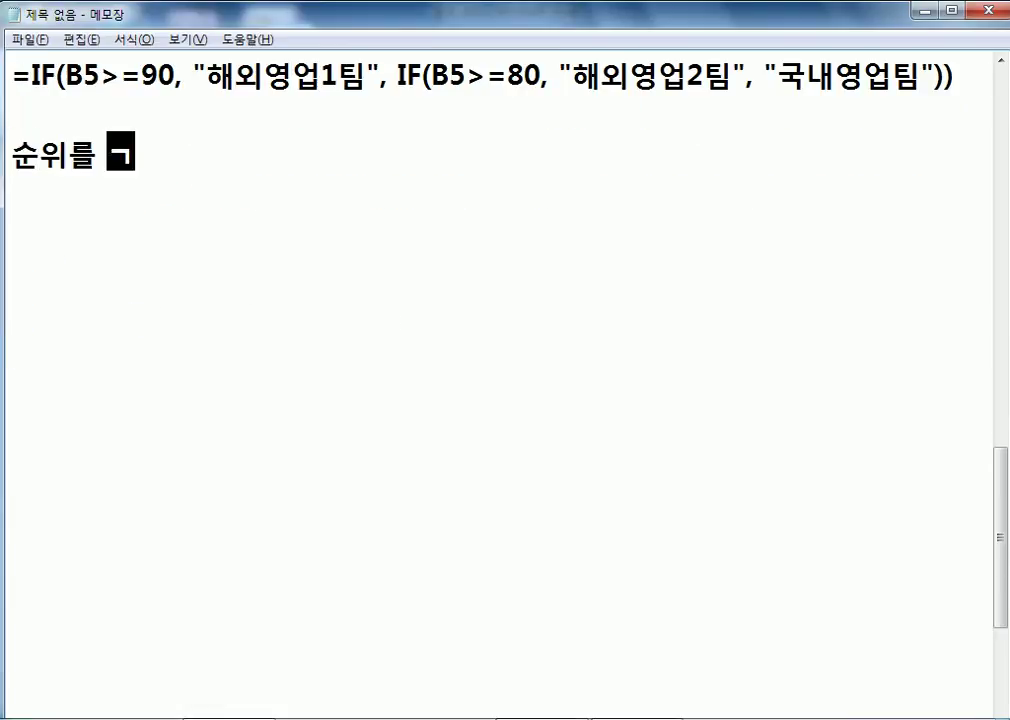
pyautogui.write('석차, ㄷ')
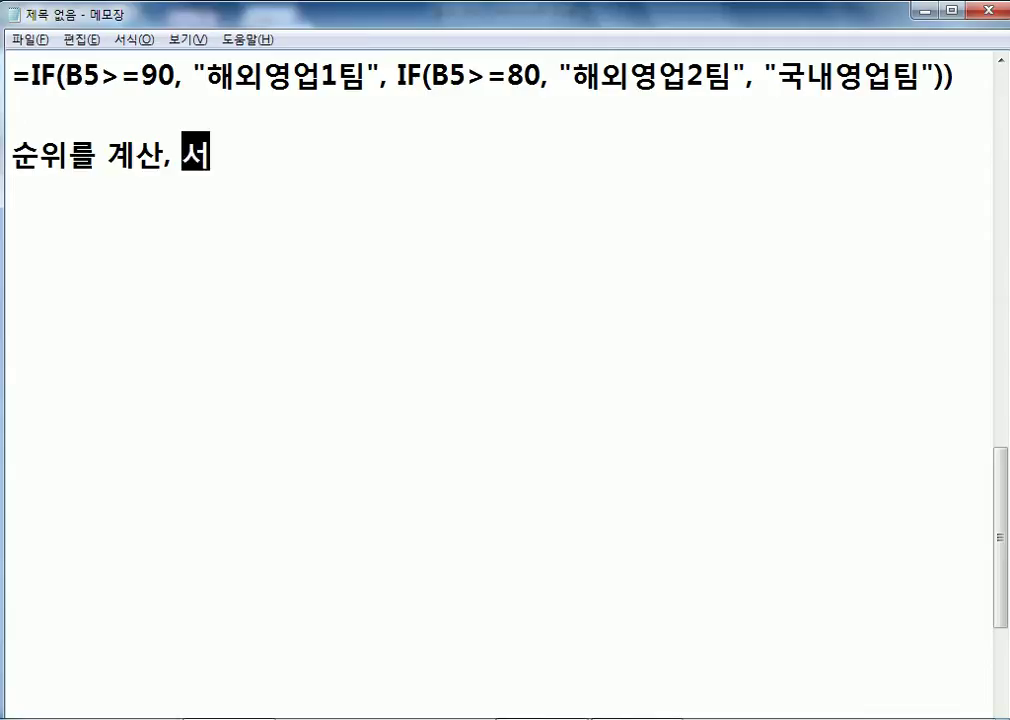
pyautogui.write('등수')
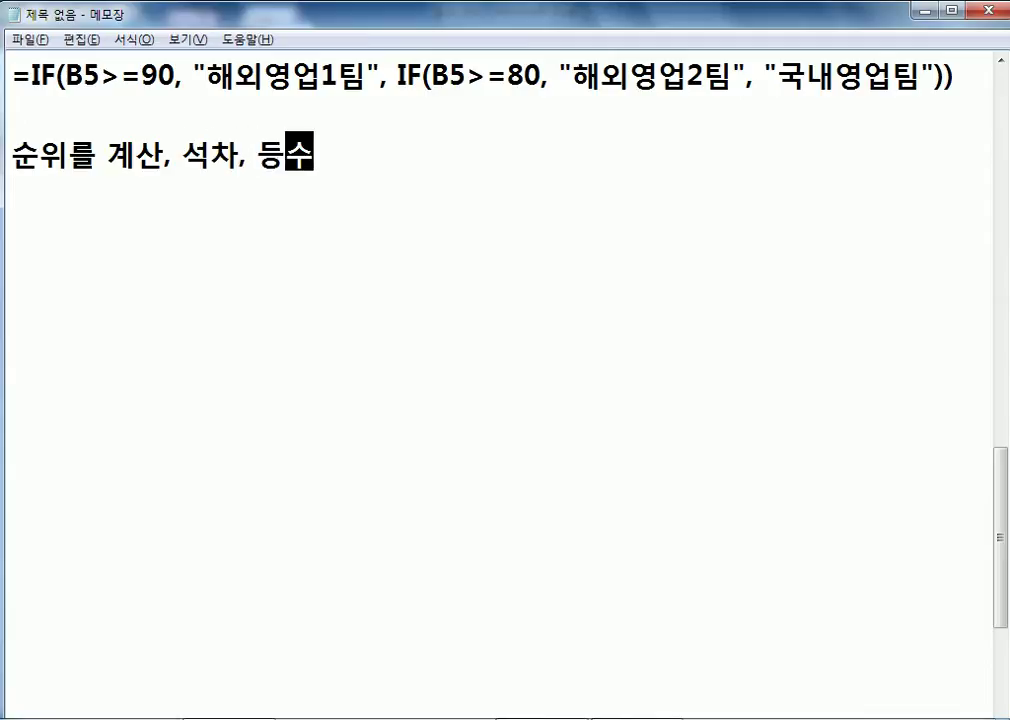
pyautogui.press('Return')
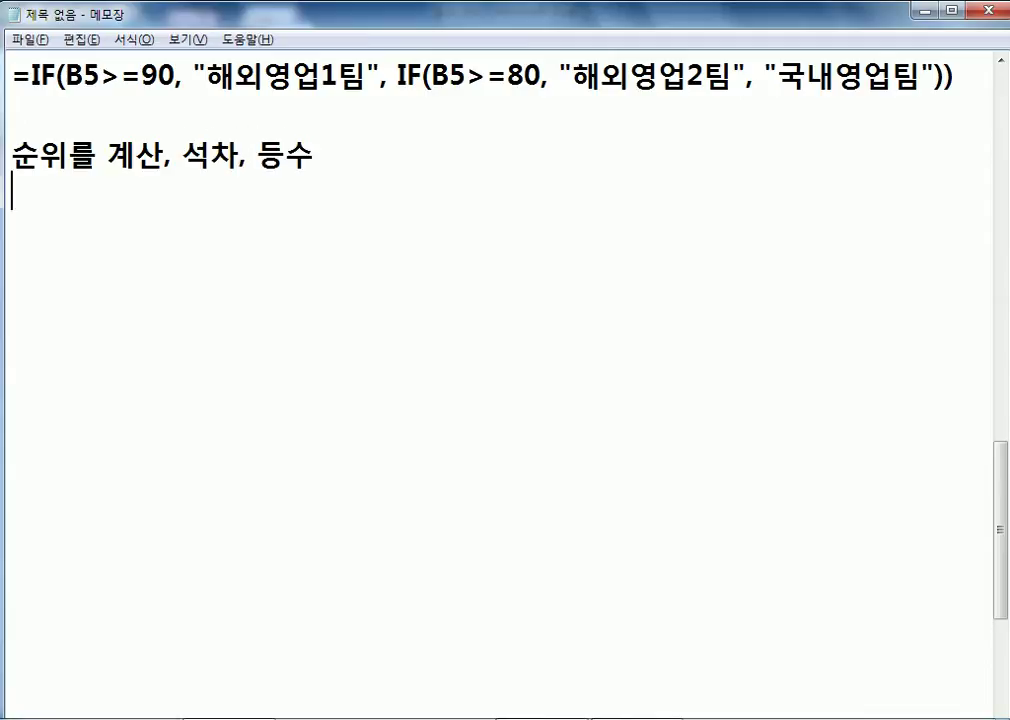
pyautogui.press('BackSpace')
pyautogui.write('= RANK')
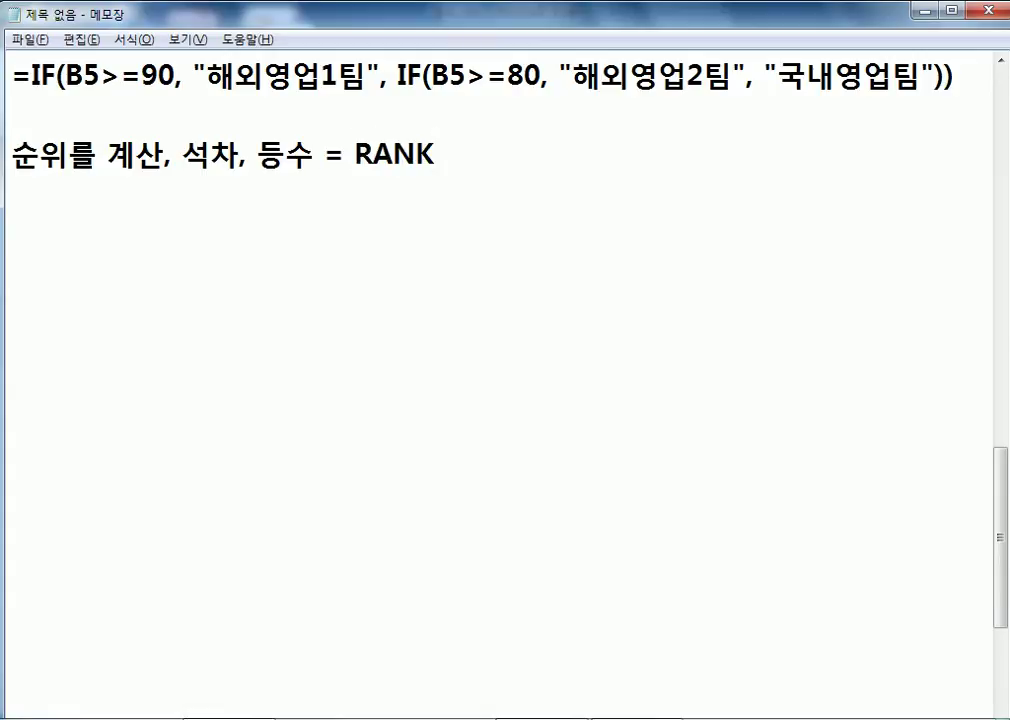
# Step: Add the line "내 점수가 나를 포함한 범위의 숫자들 중에서 몇 번째로 큰 가?" below the RANK heading
pyautogui.press('Return')
pyautogui.write('SO')
pyautogui.press('BackSpace')
pyautogui.press('BackSpace')
pyautogui.press('Hangul')
pyautogui.write('내 ㅈㅓㅁ수가 ㄴ')
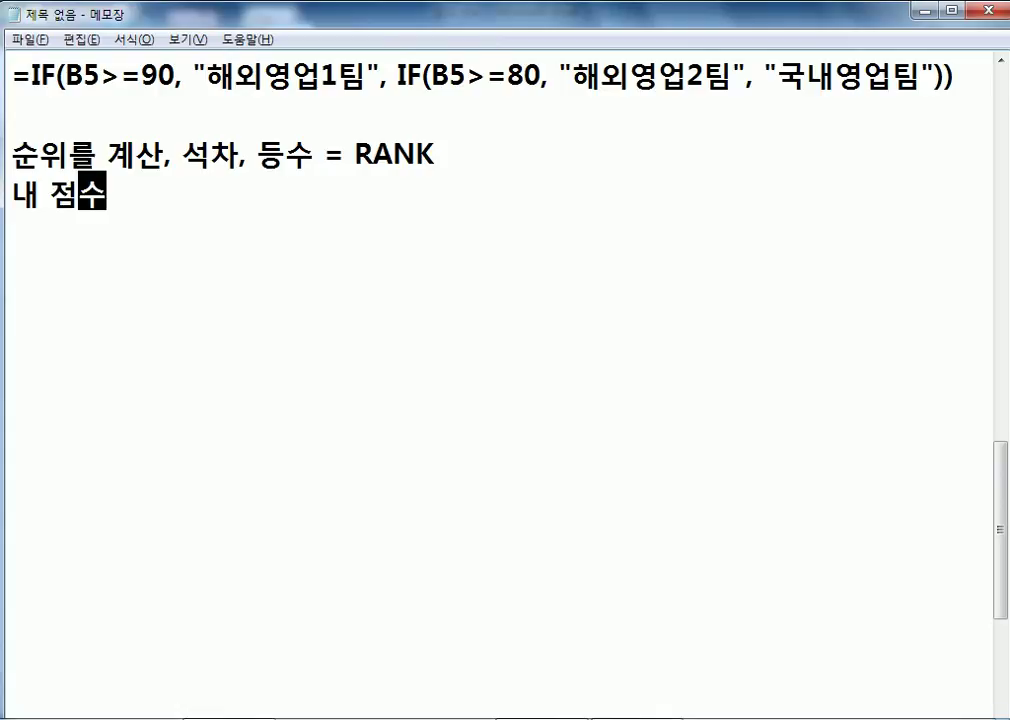
pyautogui.write('ㅏ를 포함ㅎ')
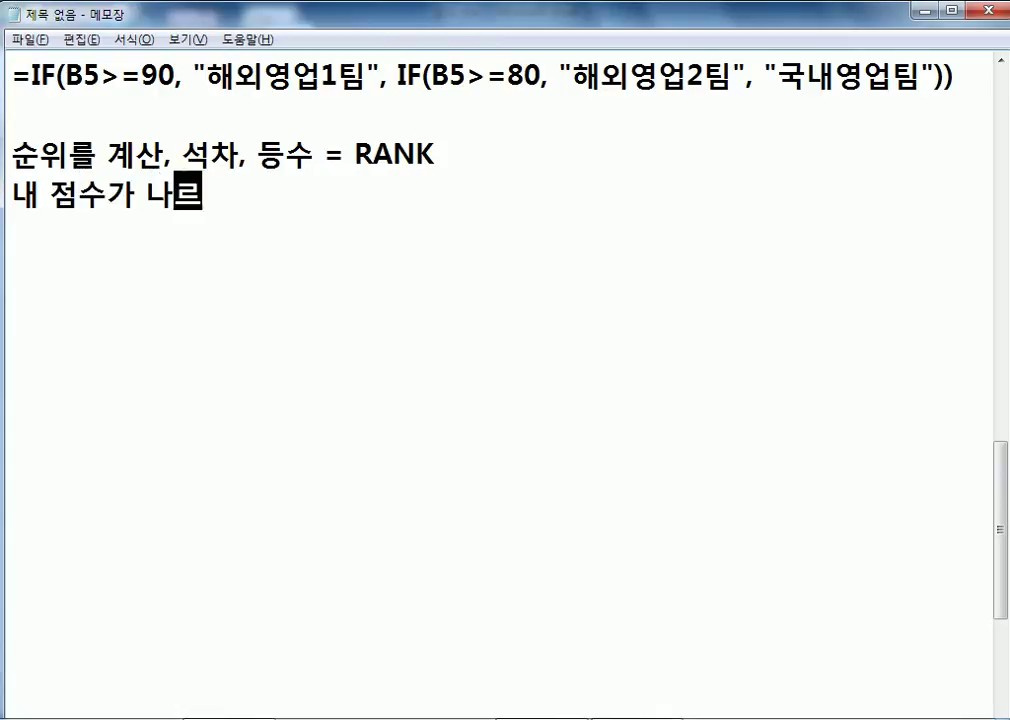
pyautogui.write('ㅏㄴ 범위')
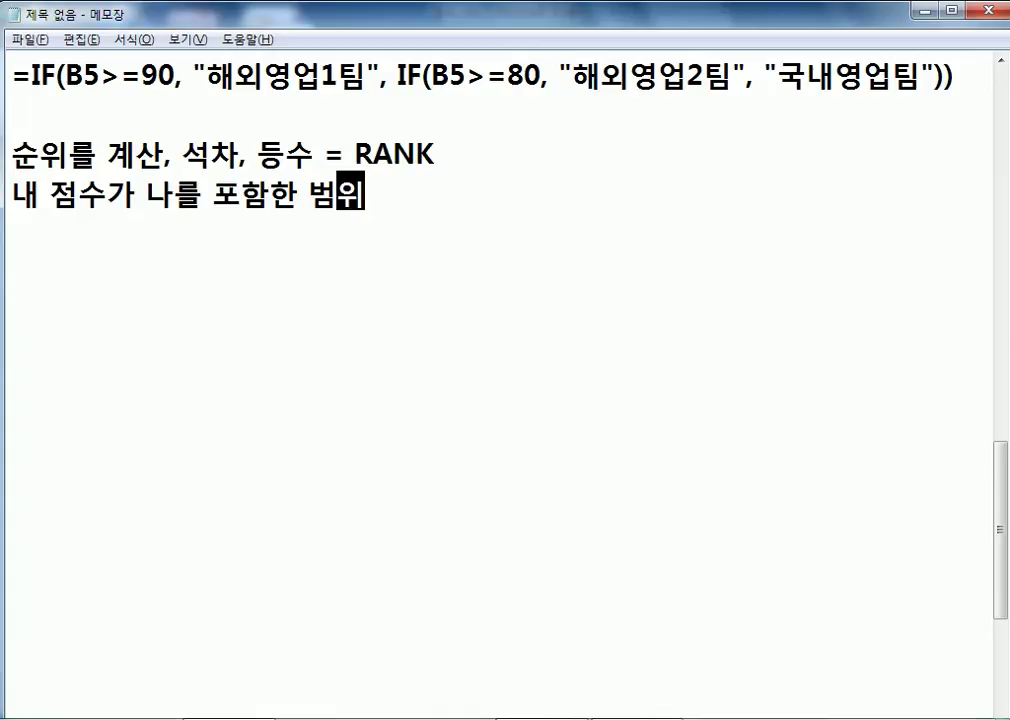
pyautogui.write('의 숫ㅈㅏ들 중에서')
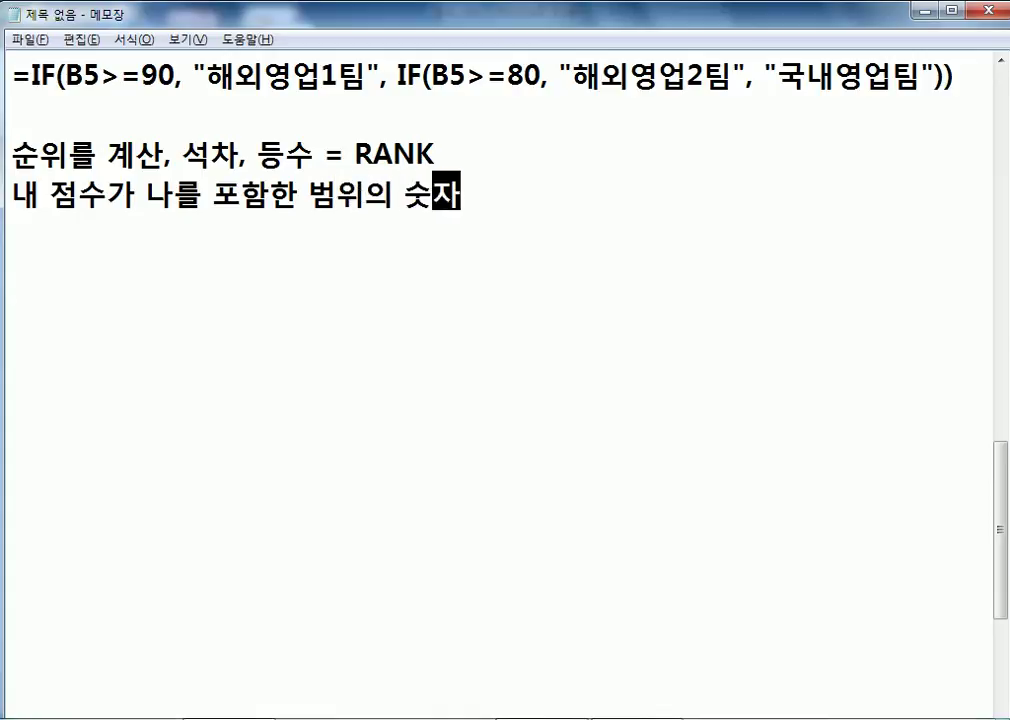
pyautogui.write(' 몇')
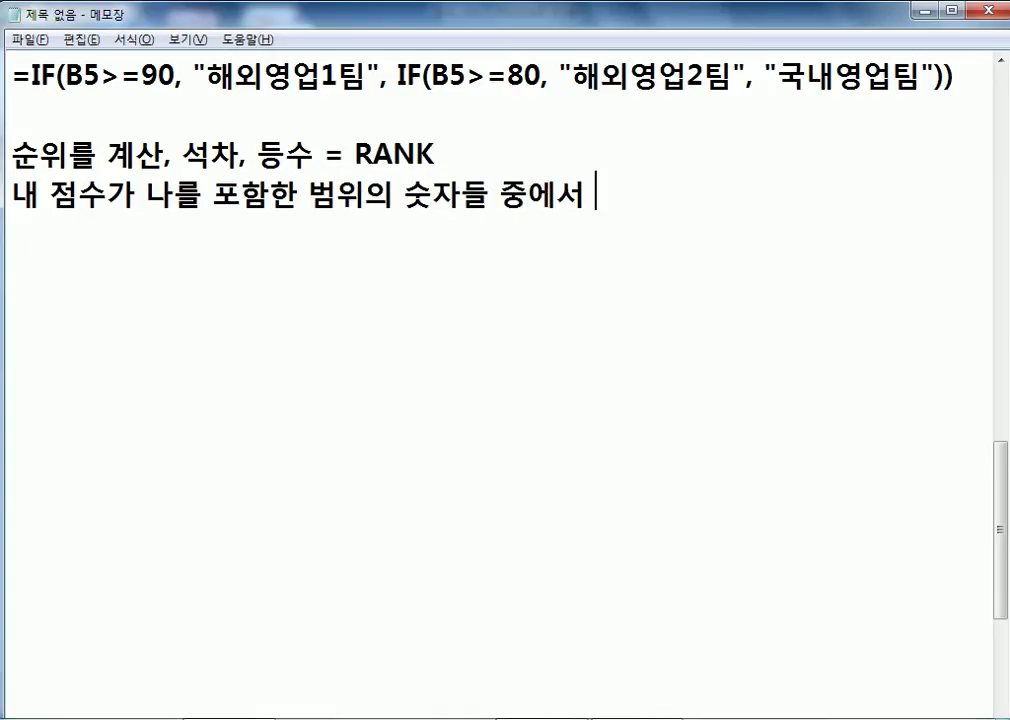
pyautogui.write(' 번째로')
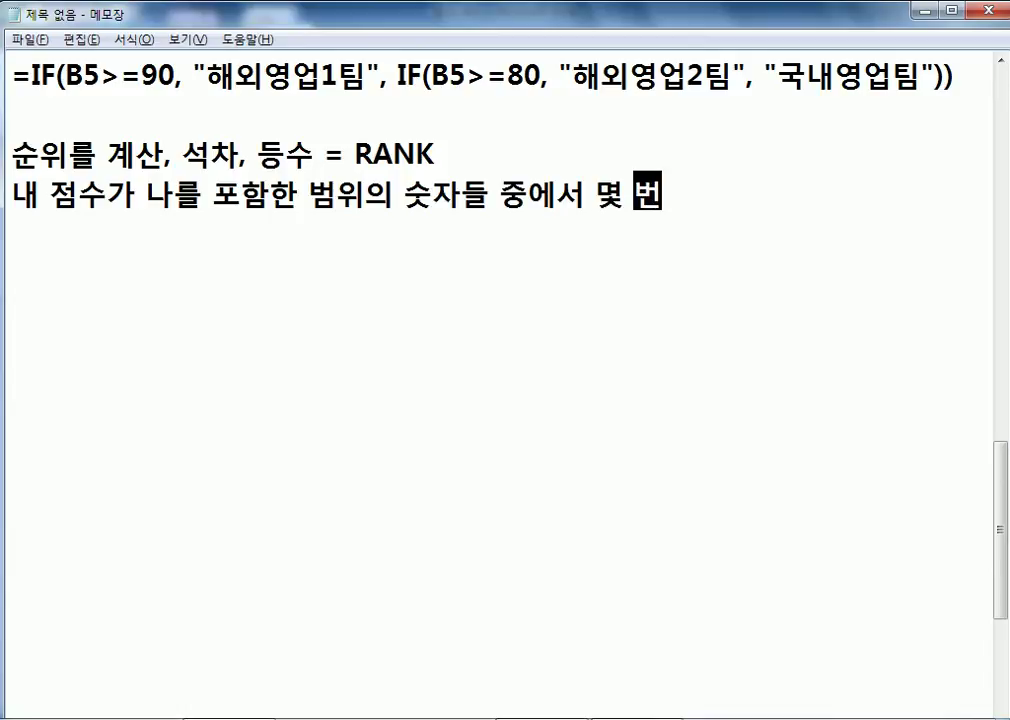
pyautogui.press('BackSpace')
pyautogui.press('BackSpace')
pyautogui.press('BackSpace')
pyautogui.write('째로 ')
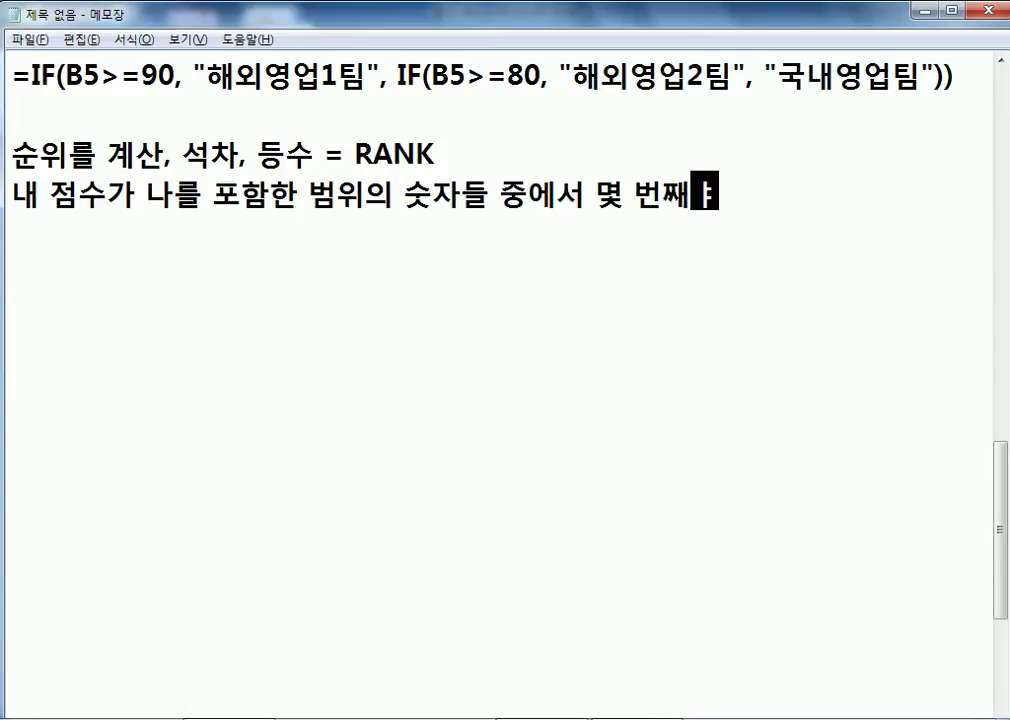
pyautogui.write('큰가')
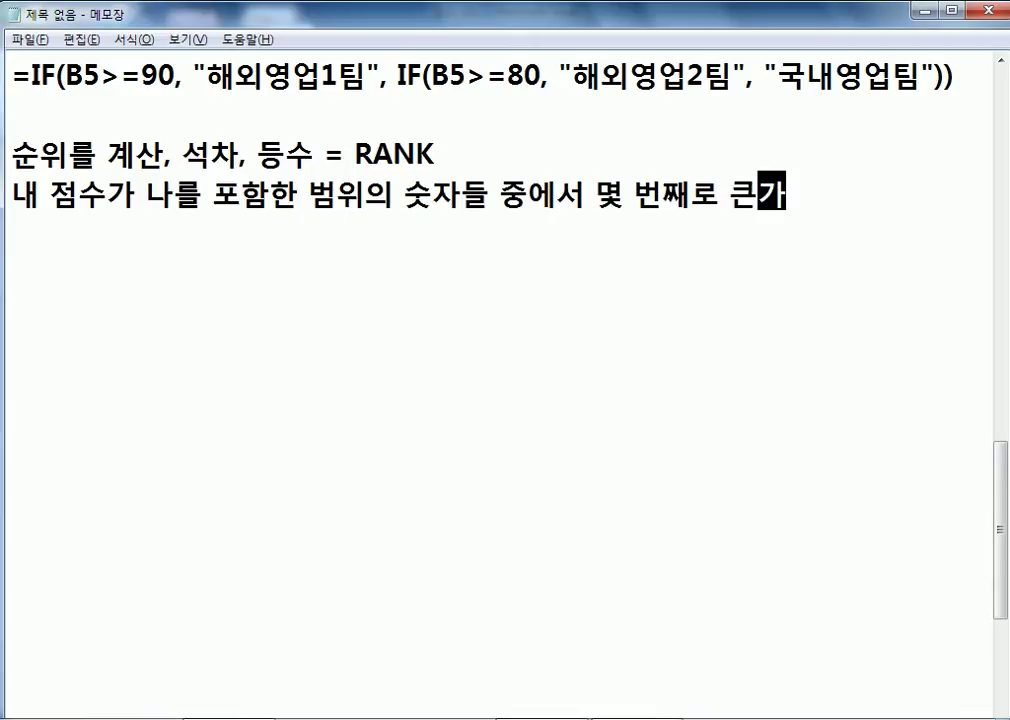
pyautogui.press('Right')
pyautogui.write('?')
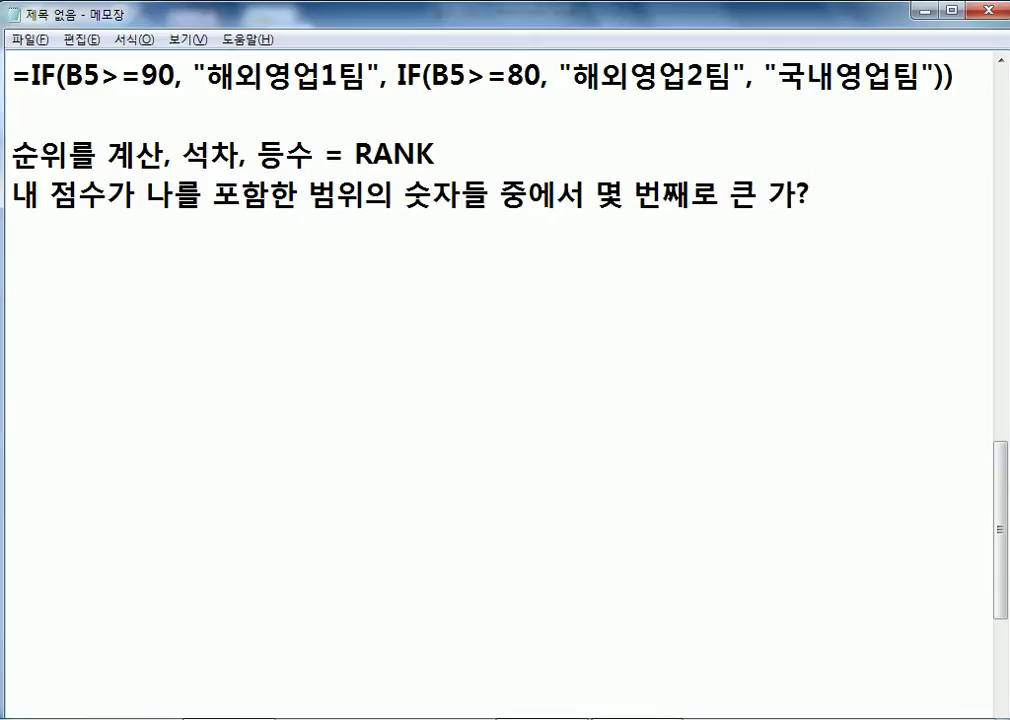
# Step: Append "아니면 작은가?" to the end of the question about the score's position
pyautogui.write(' 어')
pyautogui.press('BackSpace')
pyautogui.write('어')
pyautogui.press('BackSpace')
pyautogui.press('BackSpace')
pyautogui.write('ㅓ')
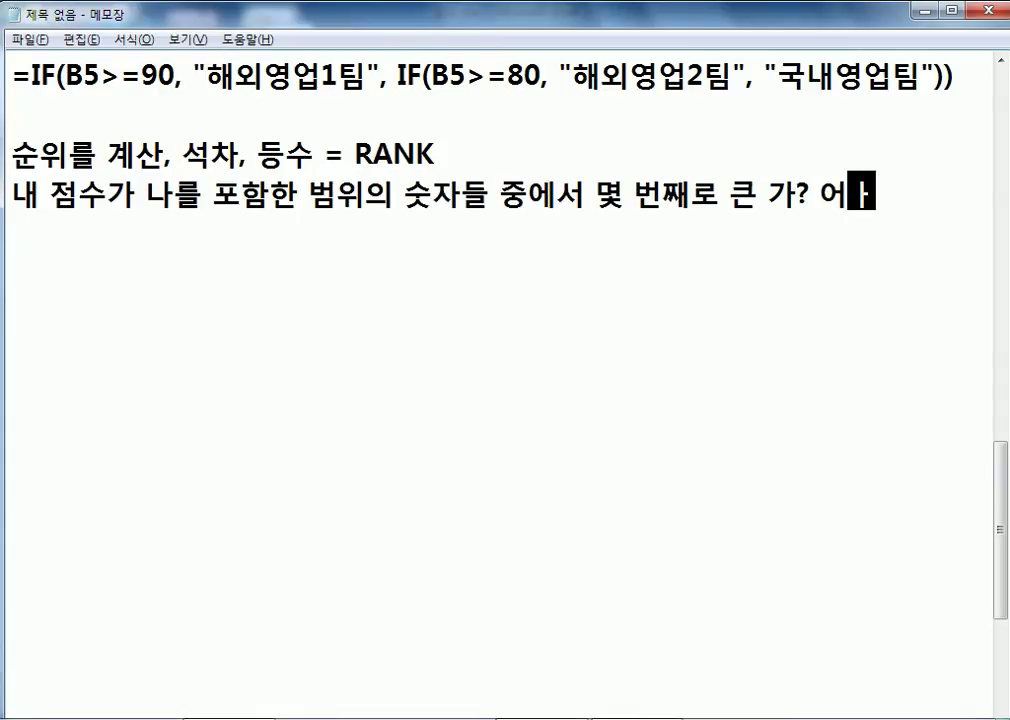
pyautogui.press('BackSpace')
pyautogui.write('ㅏㅇㄴㅣㅁㅕ')
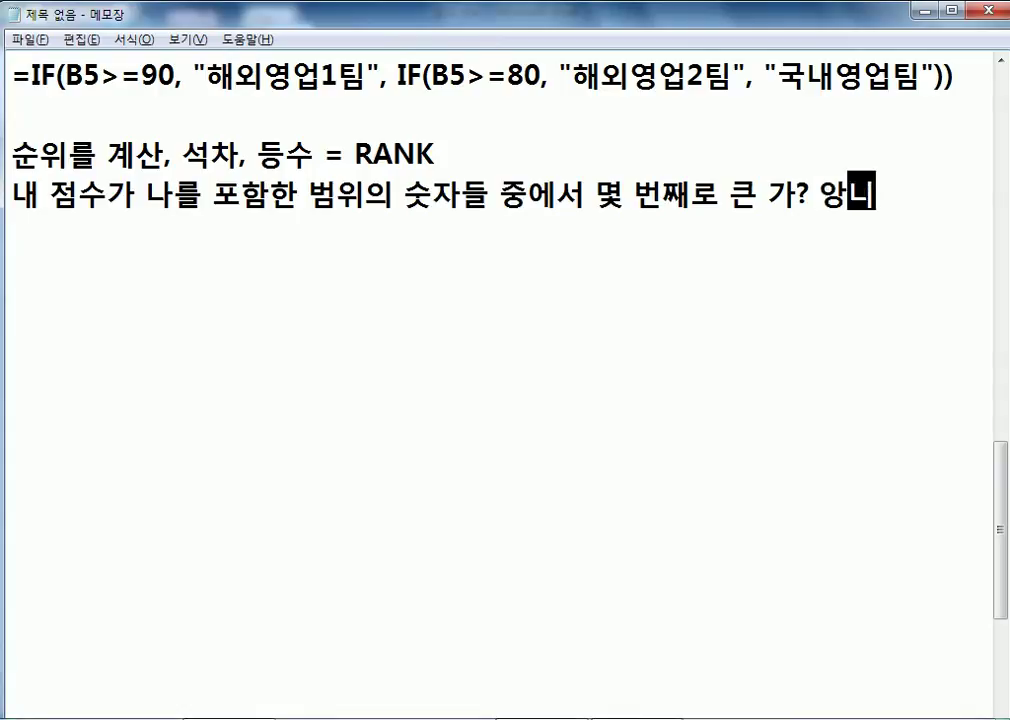
pyautogui.press('BackSpace')
pyautogui.press('BackSpace')
pyautogui.press('BackSpace')
pyautogui.press('BackSpace')
pyautogui.write('ㅇㅏㄴㅣㅁㅕㄴ ㅈ')
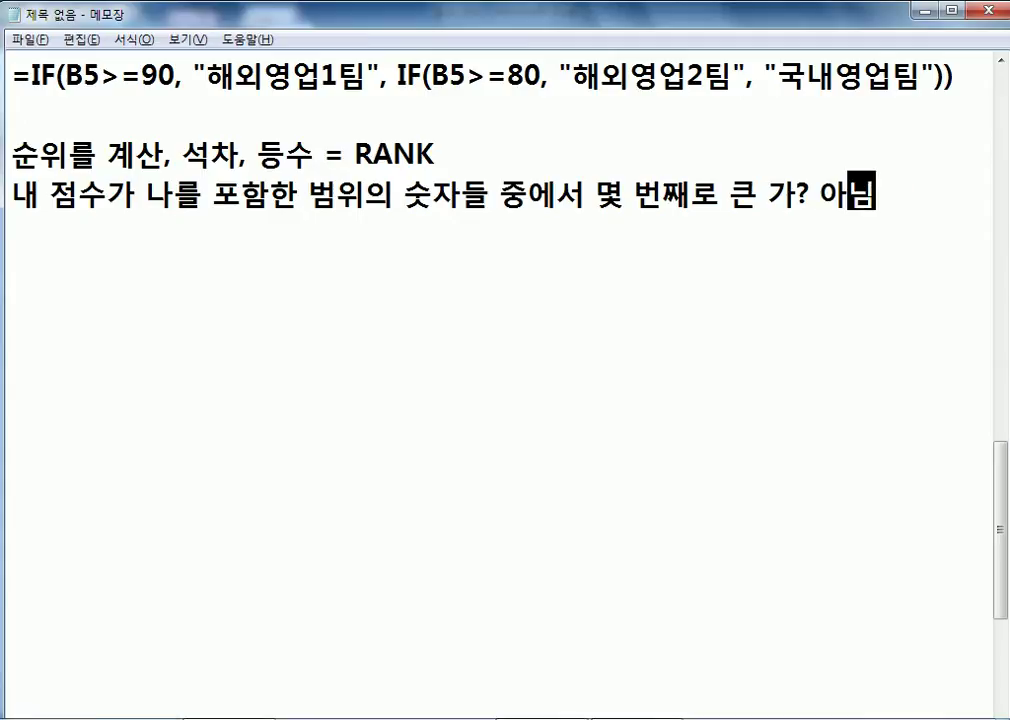
pyautogui.write('ㅏㄱㅇㅡㄴㄱㅏ?')
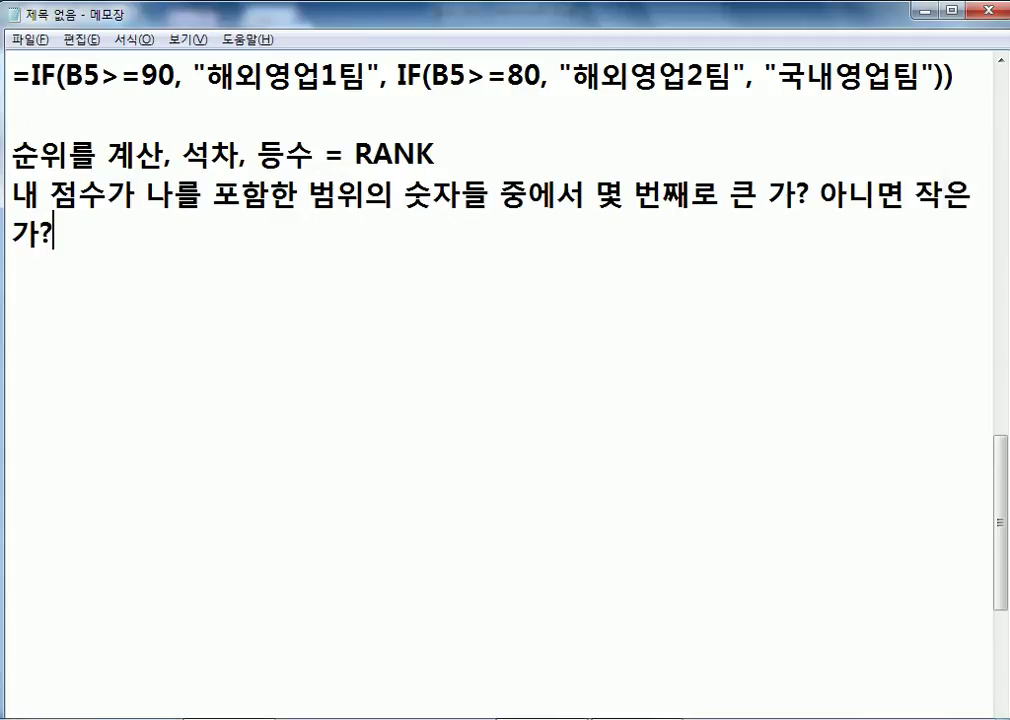
# Step: Remove the space inside "큰 가?" in the explanatory question
pyautogui.press('Left')
pyautogui.press('Left')
pyautogui.press('Left')
pyautogui.press('Left')
pyautogui.press('Left')
pyautogui.press('Left')
pyautogui.press('Left')
pyautogui.press('Left')
pyautogui.press('Left')
pyautogui.press('Left')
pyautogui.press('Left')
pyautogui.press('Delete')
pyautogui.hotkey('ctrl', 'End')
pyautogui.press('Return')
pyautogui.press('Return')
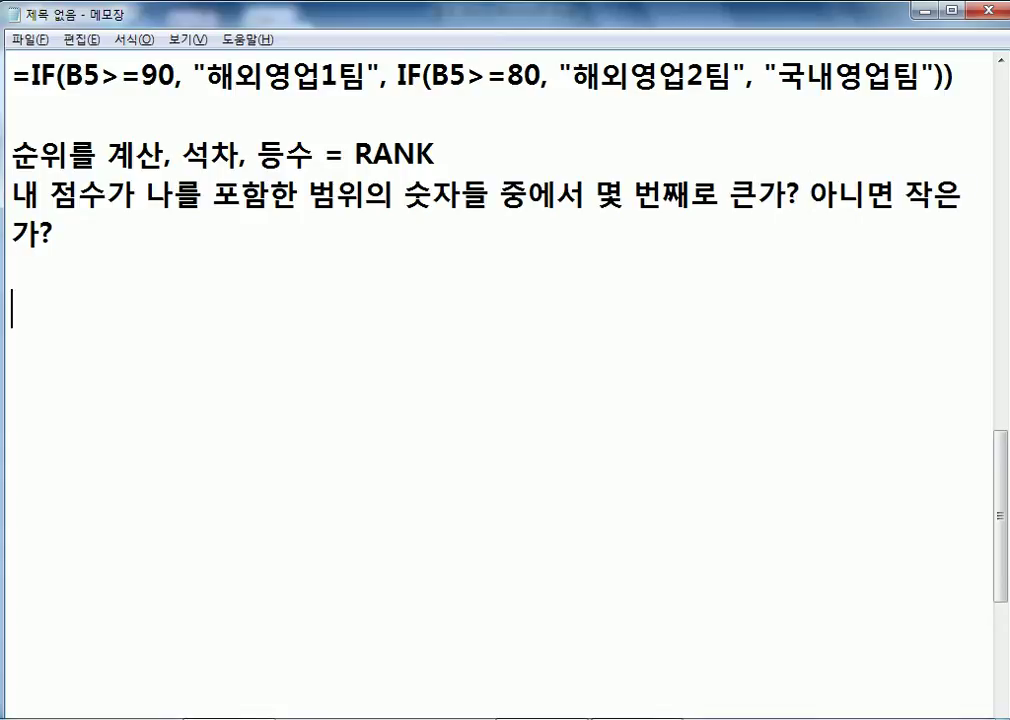
pyautogui.write('85')
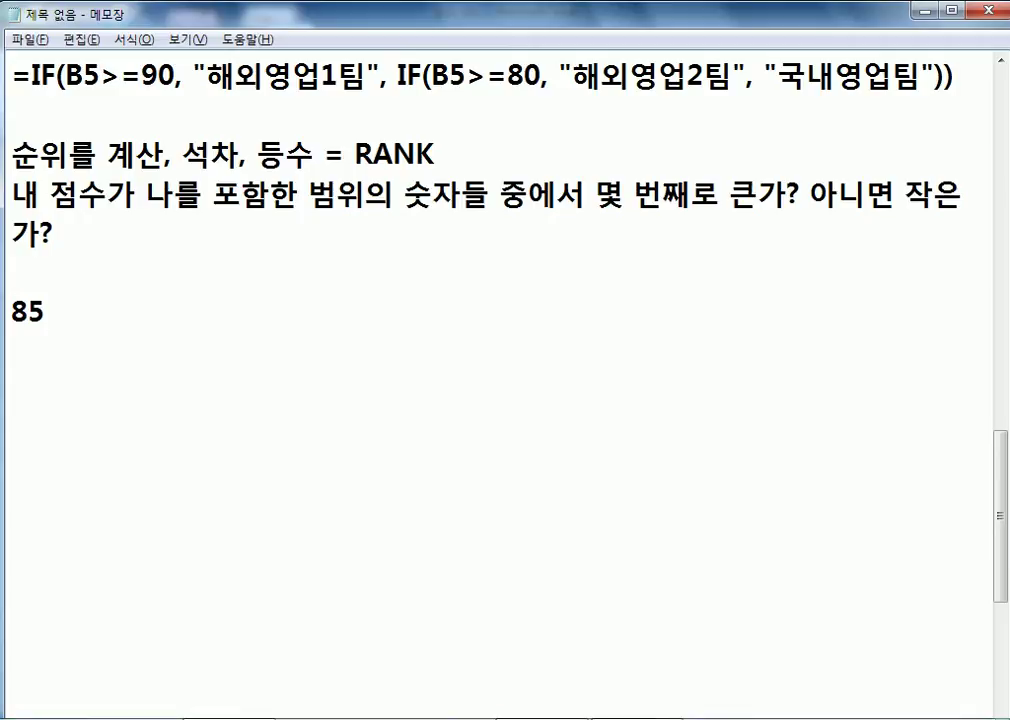
pyautogui.write(' 50 70 60 ')
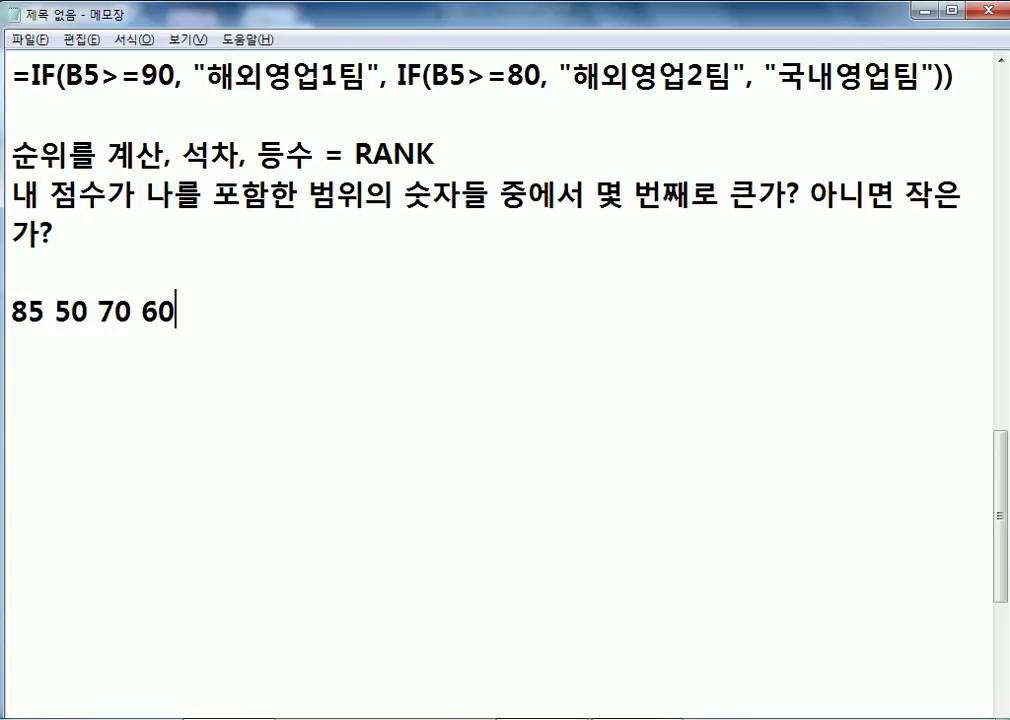
pyautogui.write('45')
pyautogui.press('Return')
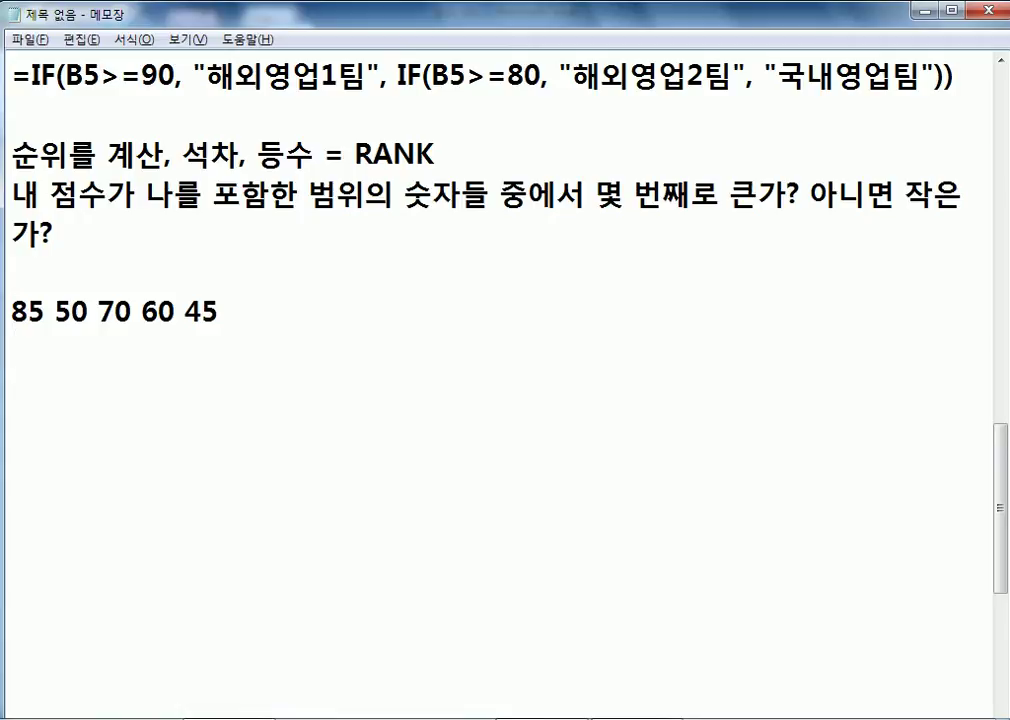
# Step: Compare the sample scores by highlighting 70, 85, the whole list and 45 to examine how each ranks
pyautogui.moveTo(97, 311); pyautogui.dragTo(131, 311)
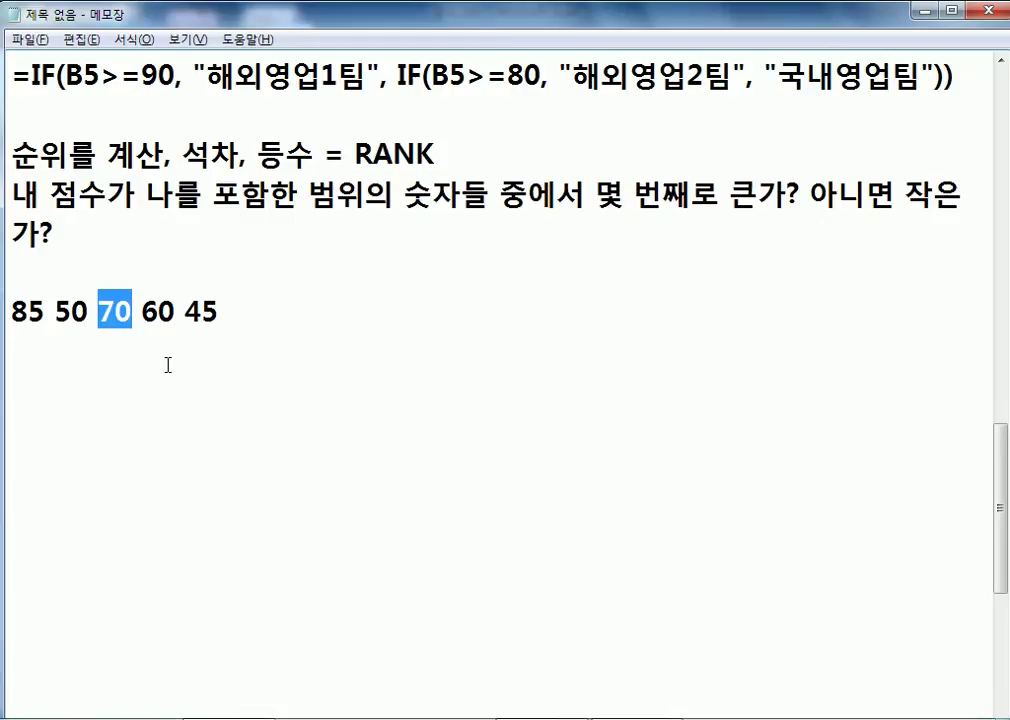
pyautogui.moveTo(46, 309); pyautogui.dragTo(5, 311)
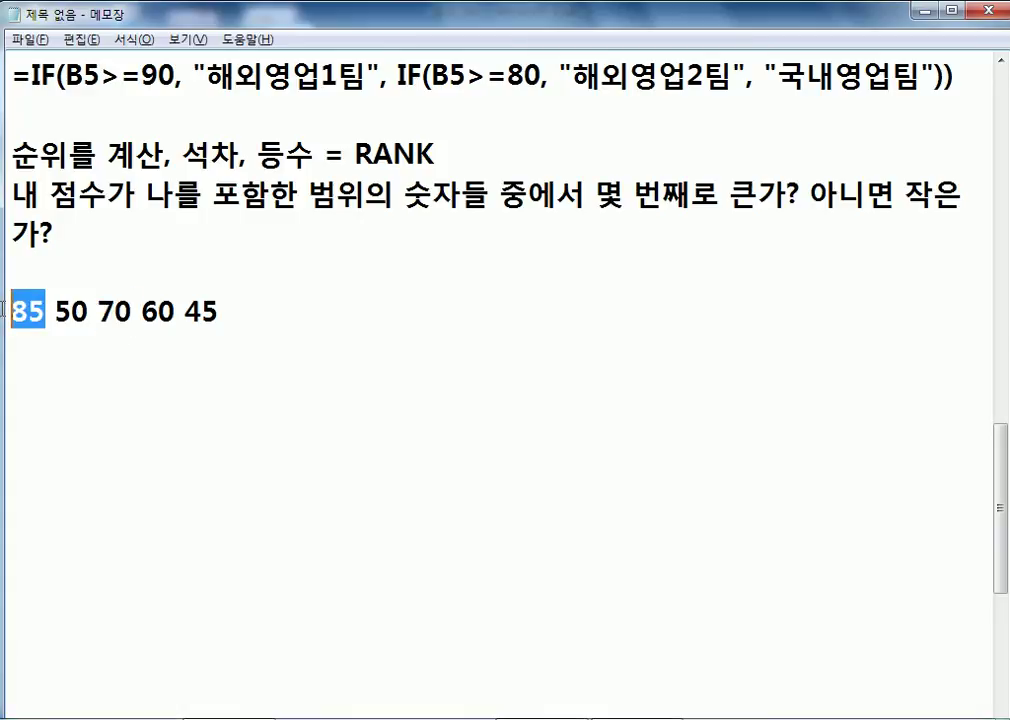
pyautogui.moveTo(98, 313); pyautogui.dragTo(127, 312)
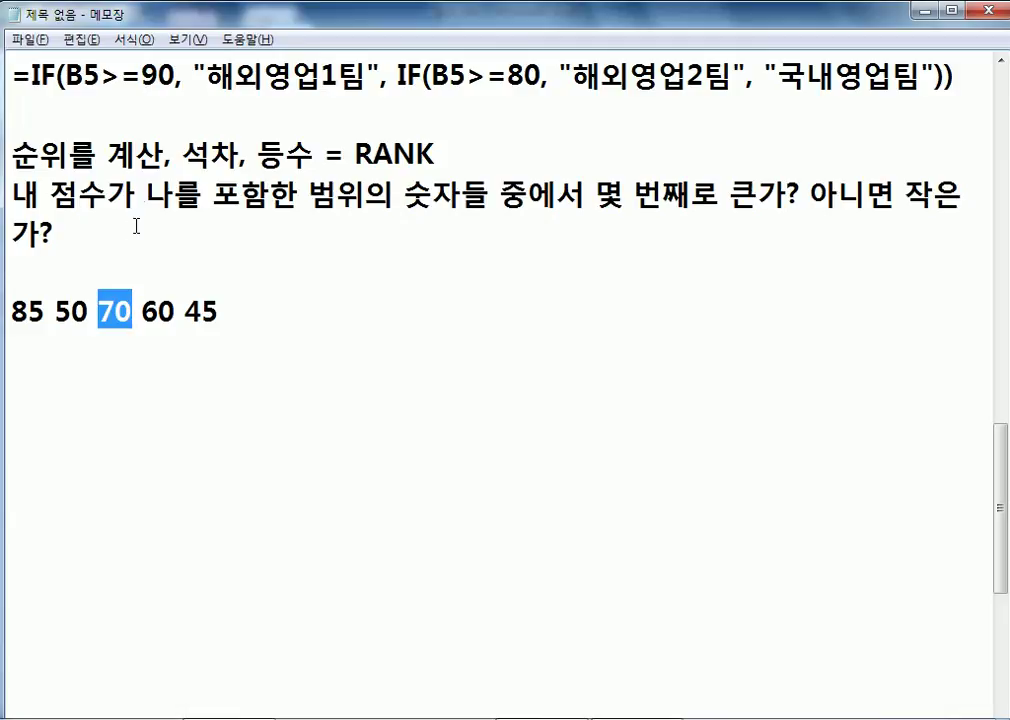
pyautogui.moveTo(219, 311); pyautogui.dragTo(5, 320)
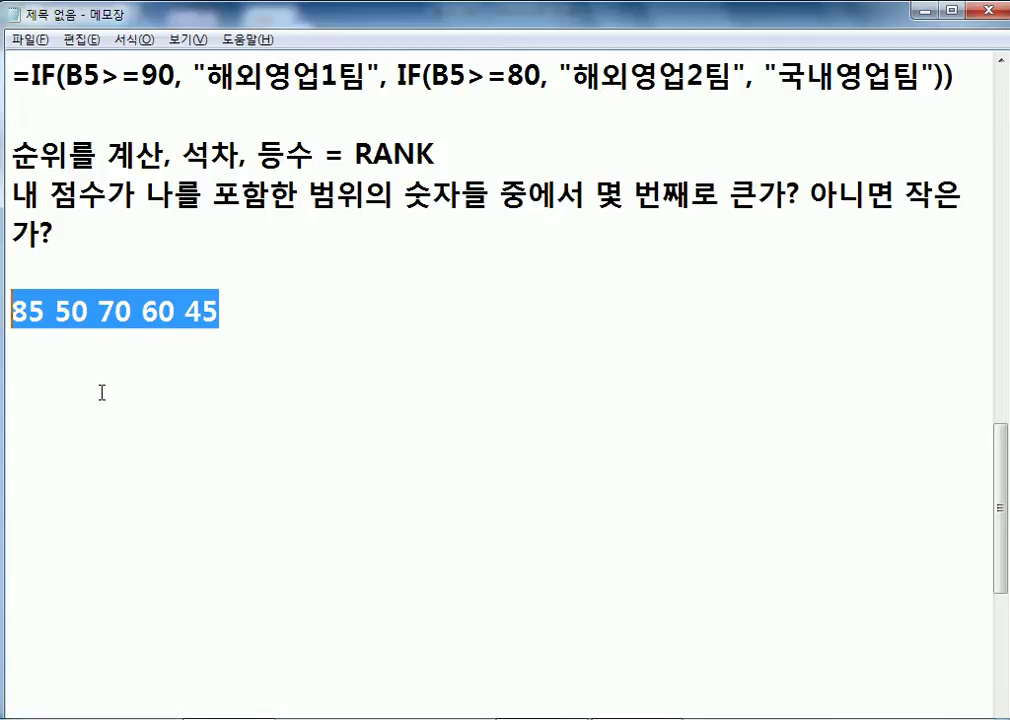
pyautogui.moveTo(184, 311); pyautogui.dragTo(246, 311)
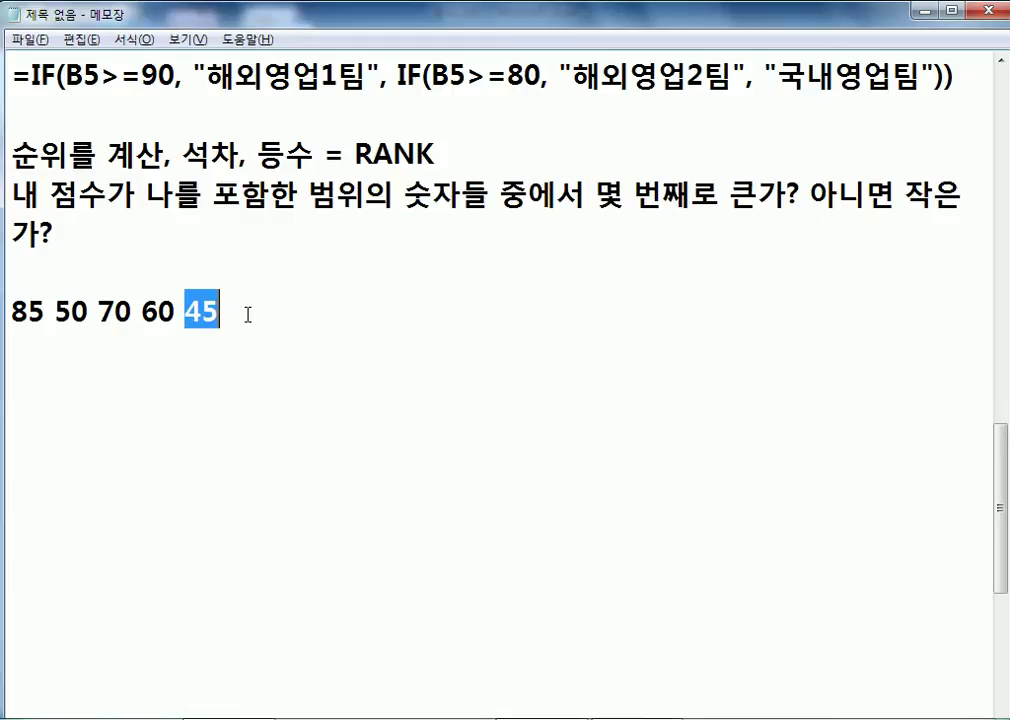
pyautogui.click(245, 349)
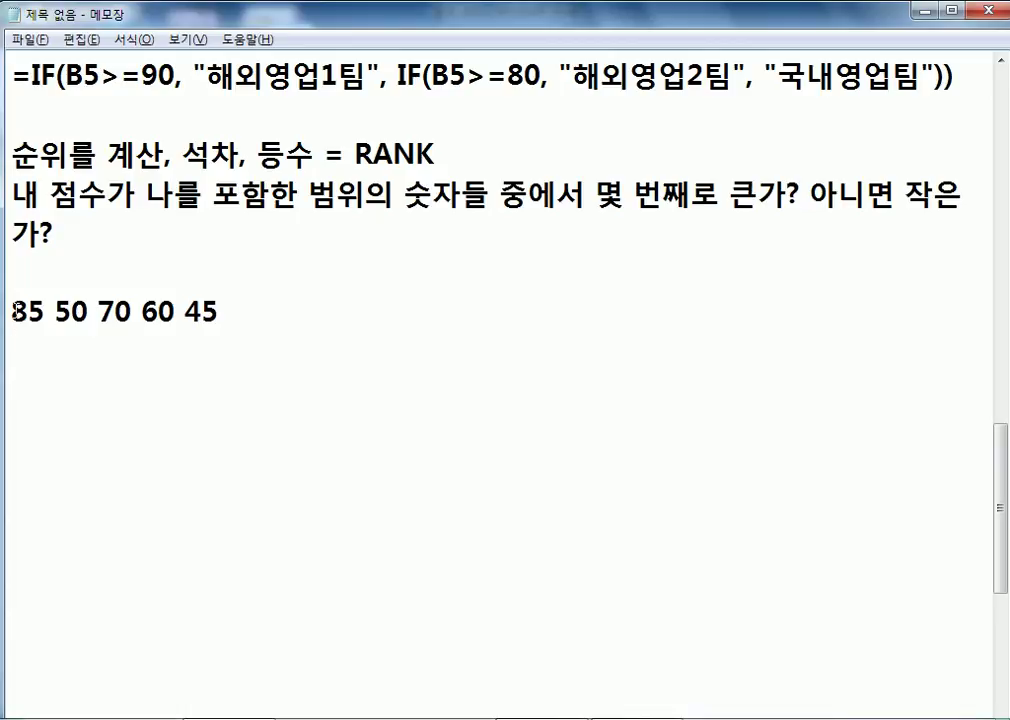
# Step: Return to Excel, re-enter C5 as the RANK function's Number argument, and set Ref to C5:C12
pyautogui.hotkey('alt', 'Tab')
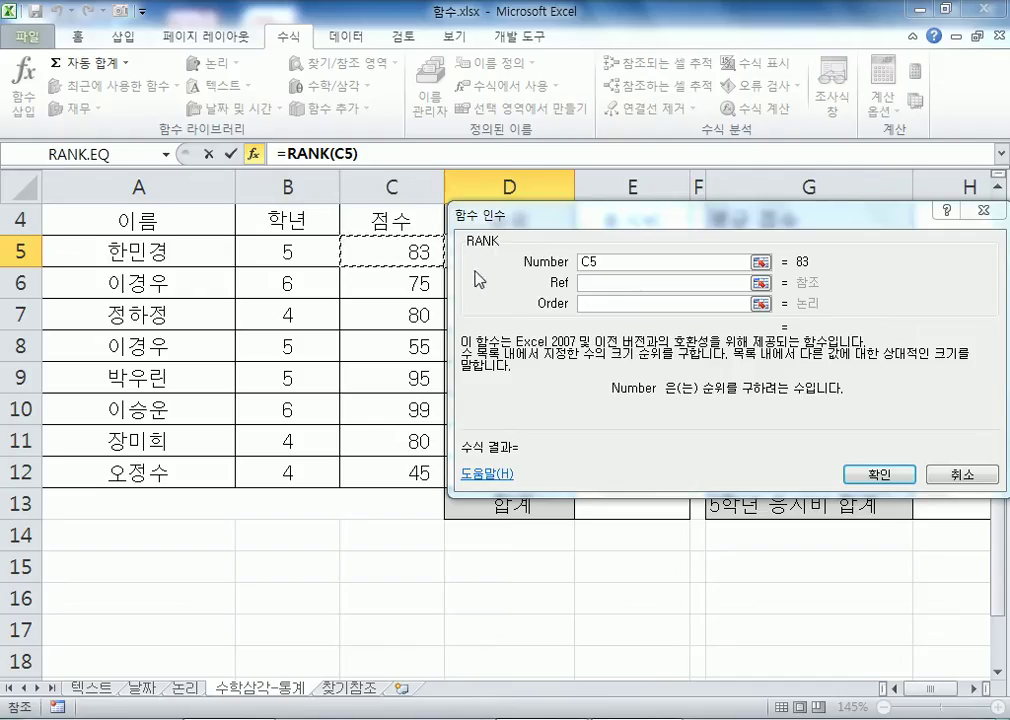
pyautogui.moveTo(502, 218)
pyautogui.mouseDown()
pyautogui.moveTo(617, 226)
pyautogui.moveTo(500, 224)
pyautogui.mouseUp()
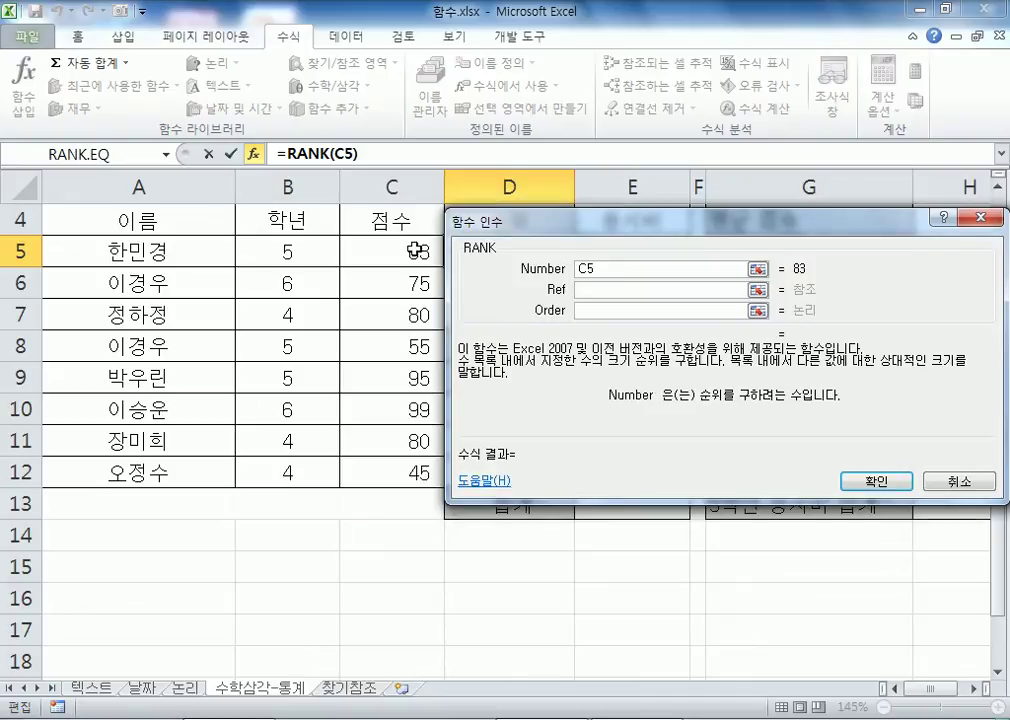
pyautogui.moveTo(613, 268); pyautogui.dragTo(545, 270)
pyautogui.press('BackSpace')
pyautogui.click(392, 252)
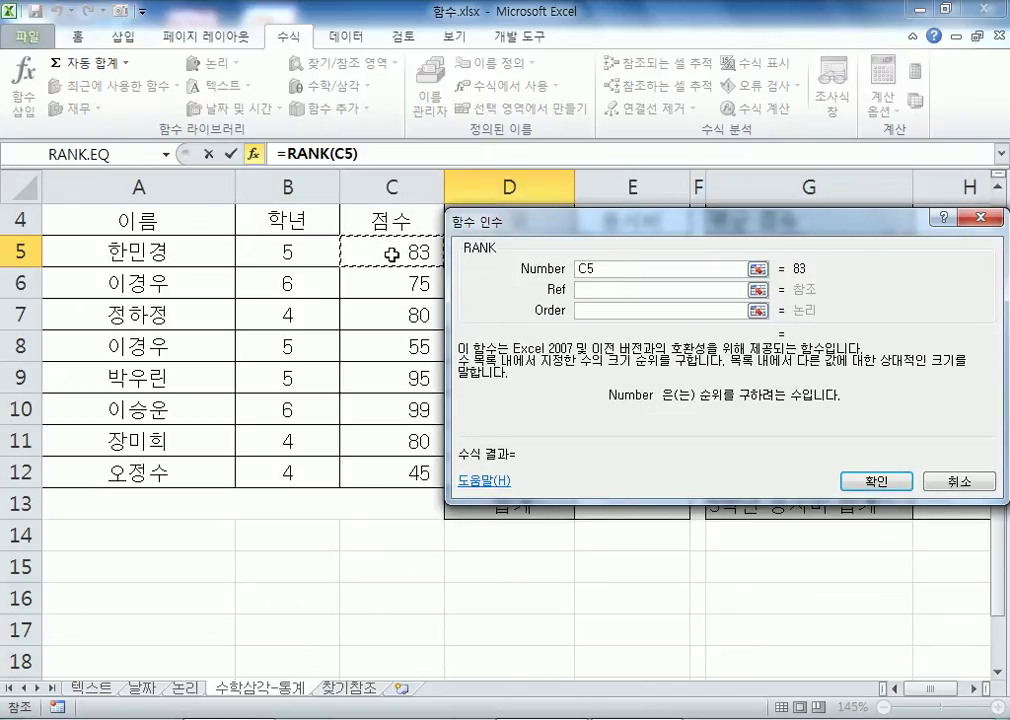
pyautogui.click(584, 289)
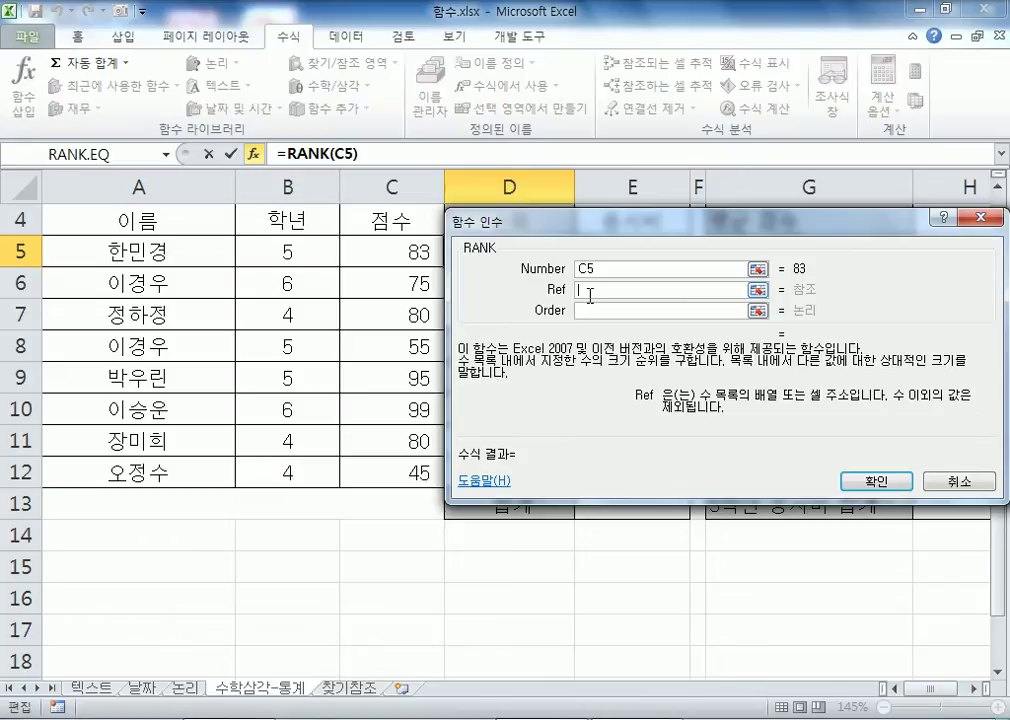
pyautogui.moveTo(372, 245); pyautogui.dragTo(379, 472)
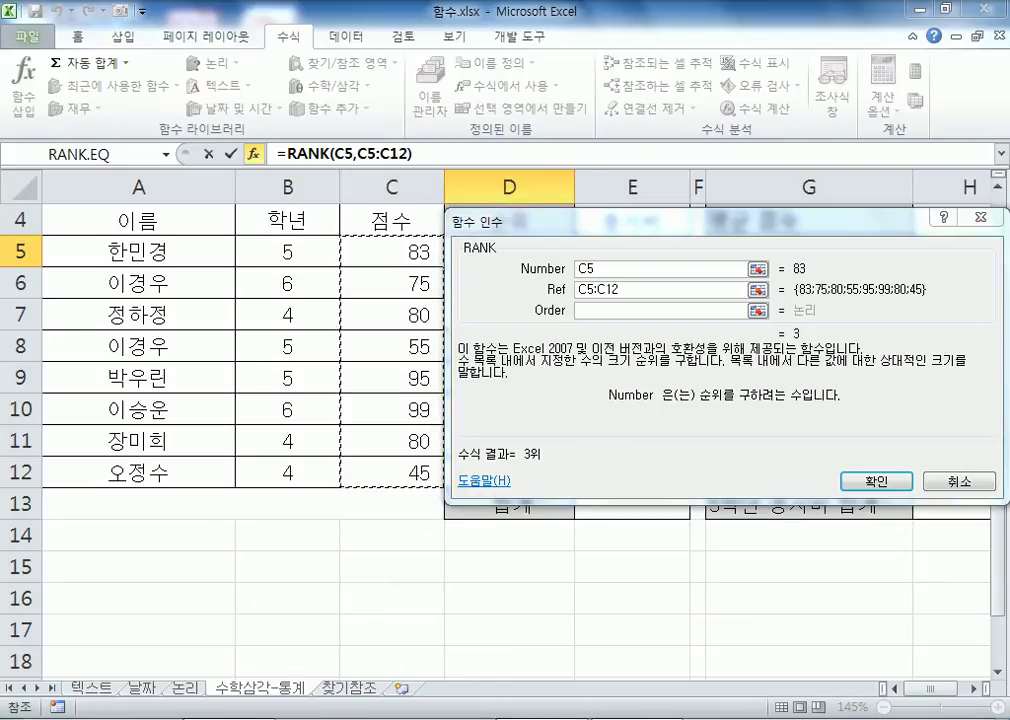
# Step: Switch to Notepad and highlight the whole line of sample scores to illustrate the Ref range
pyautogui.click(370, 714)
pyautogui.moveTo(232, 310); pyautogui.dragTo(9, 309)
pyautogui.moveTo(259, 306); pyautogui.dragTo(3, 300)
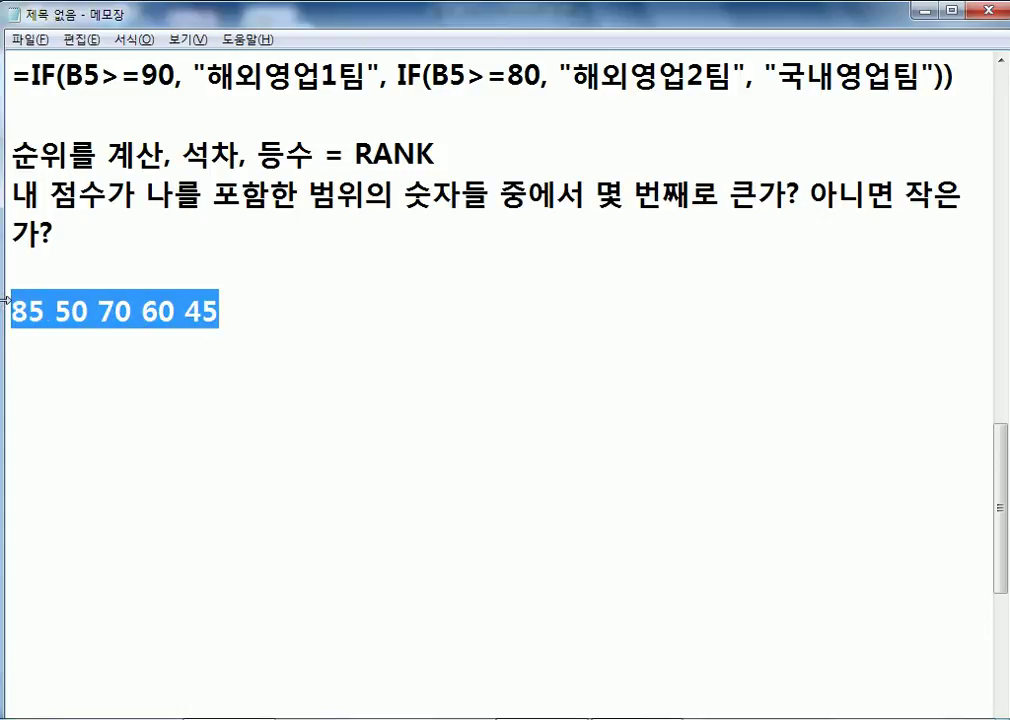
# Step: Return to Excel and reselect the RANK arguments, giving C5:C12 as the Ref range
pyautogui.hotkey('alt', 'Tab')
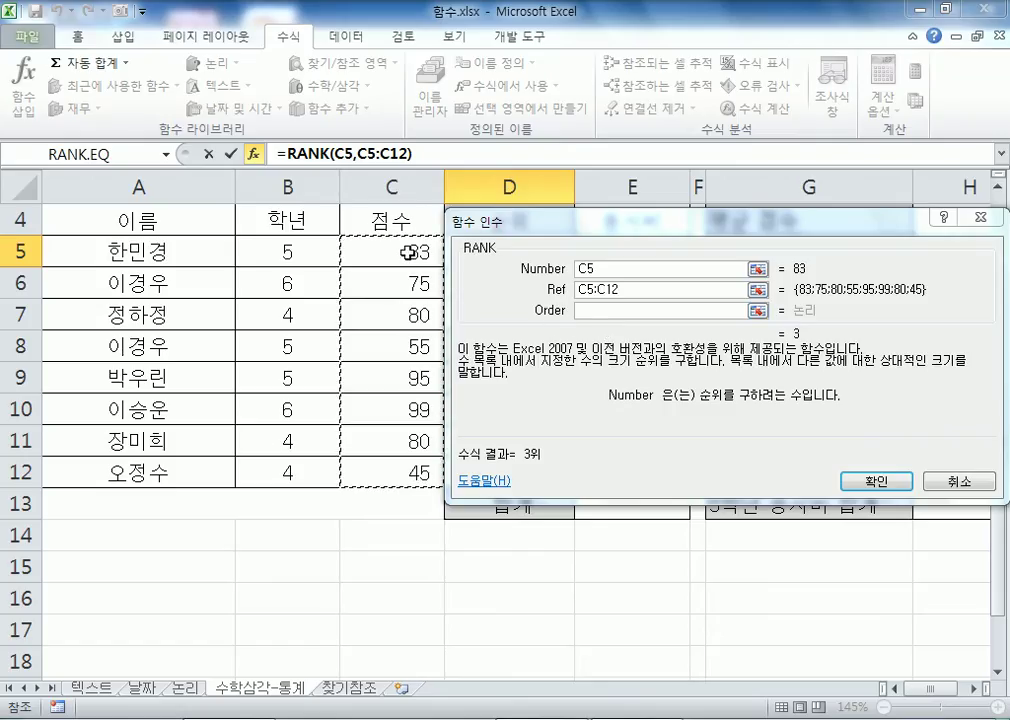
pyautogui.moveTo(609, 267); pyautogui.dragTo(548, 276)
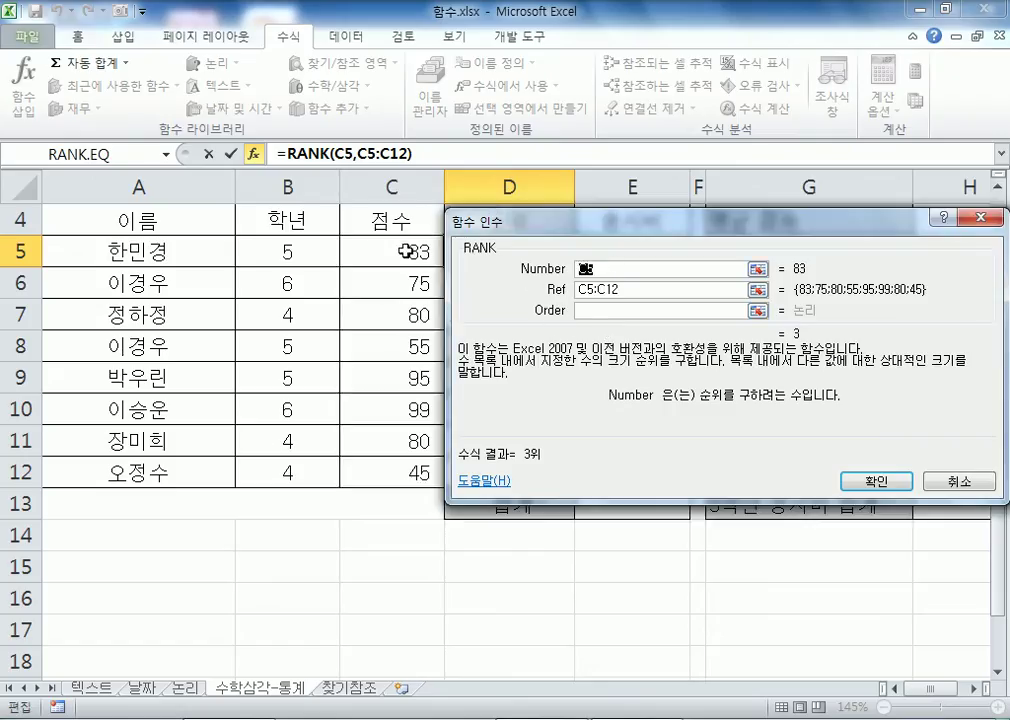
pyautogui.moveTo(633, 290); pyautogui.dragTo(502, 293)
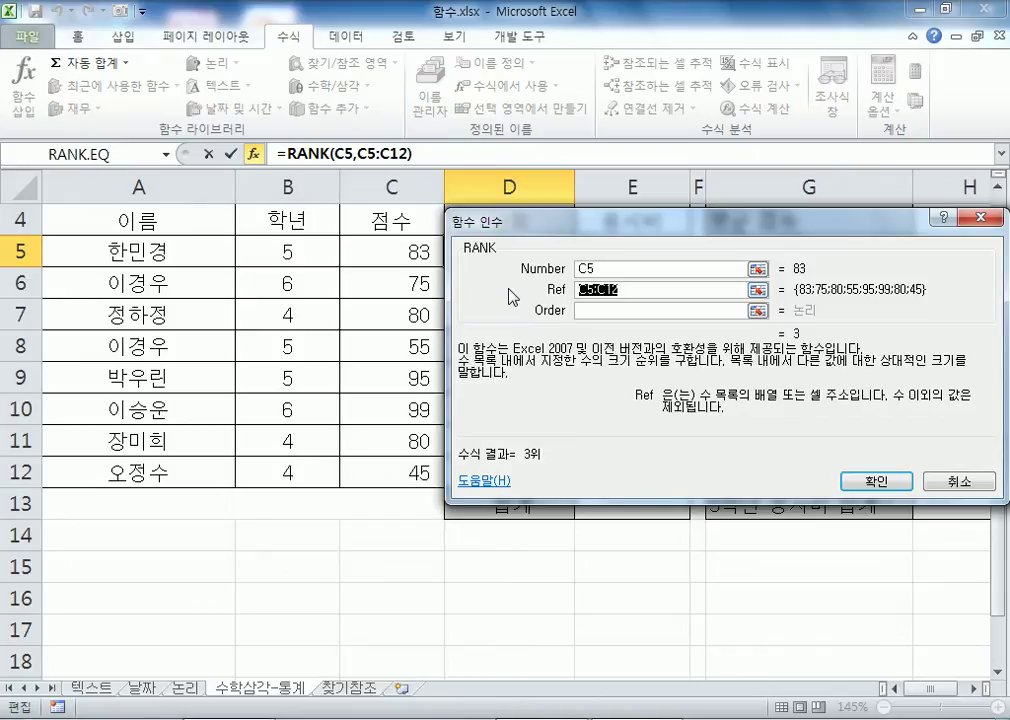
pyautogui.moveTo(397, 252); pyautogui.dragTo(360, 472)
pyautogui.moveTo(521, 230); pyautogui.dragTo(527, 243)
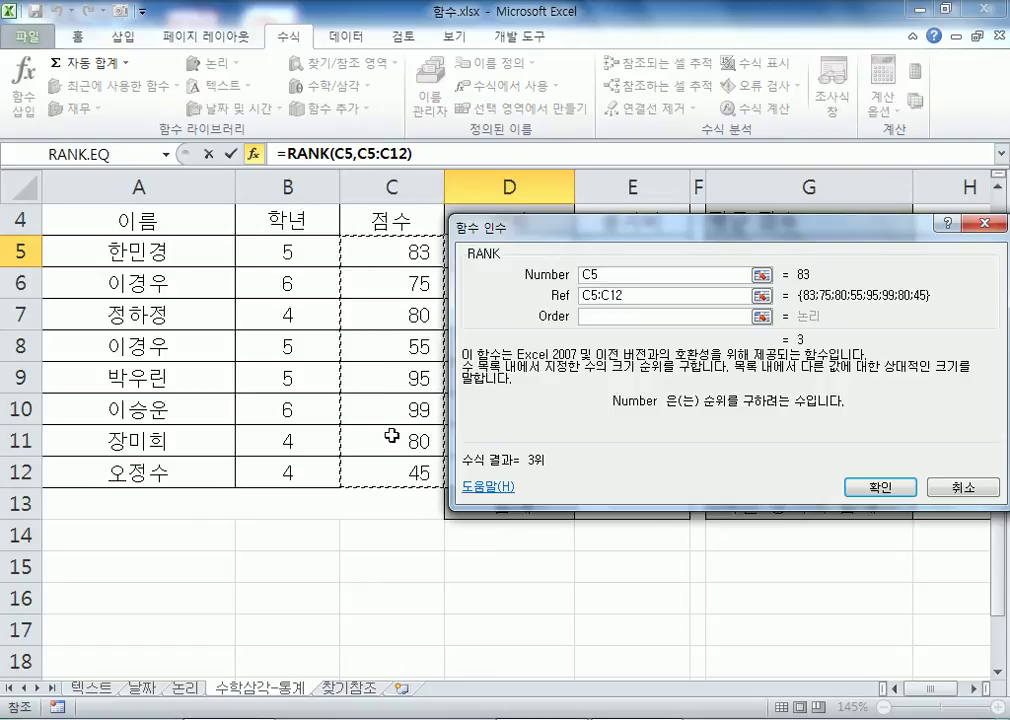
# Step: Try 0 as the Order argument, leave Order empty instead, and confirm the RANK formula in D5
pyautogui.click(592, 316)
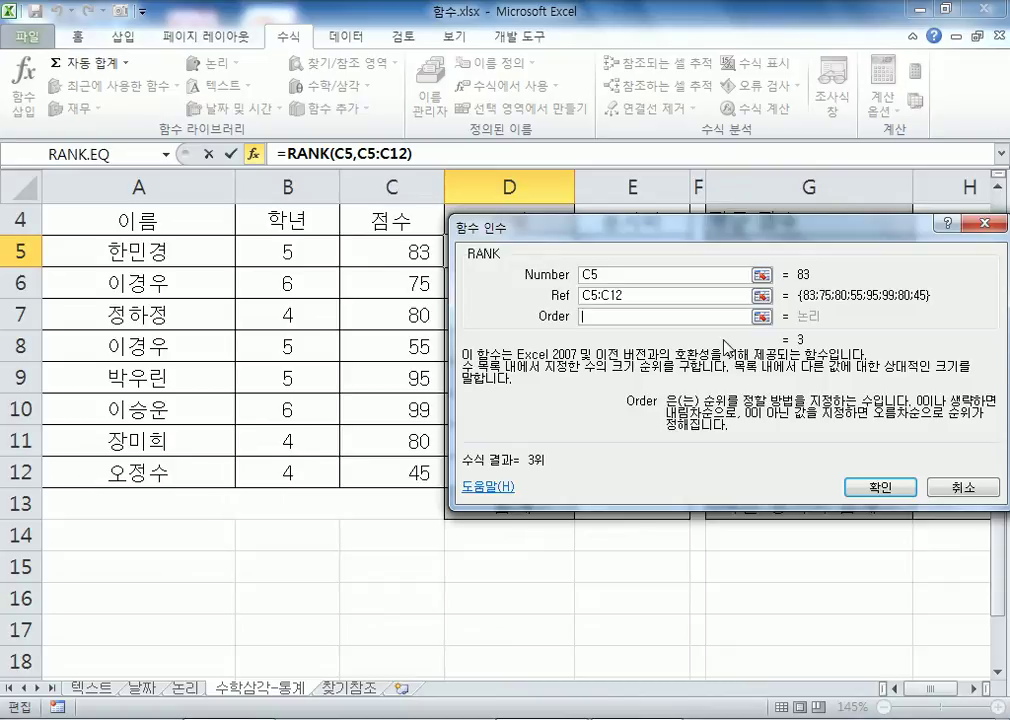
pyautogui.write('0')
pyautogui.press('BackSpace')
pyautogui.write('0')
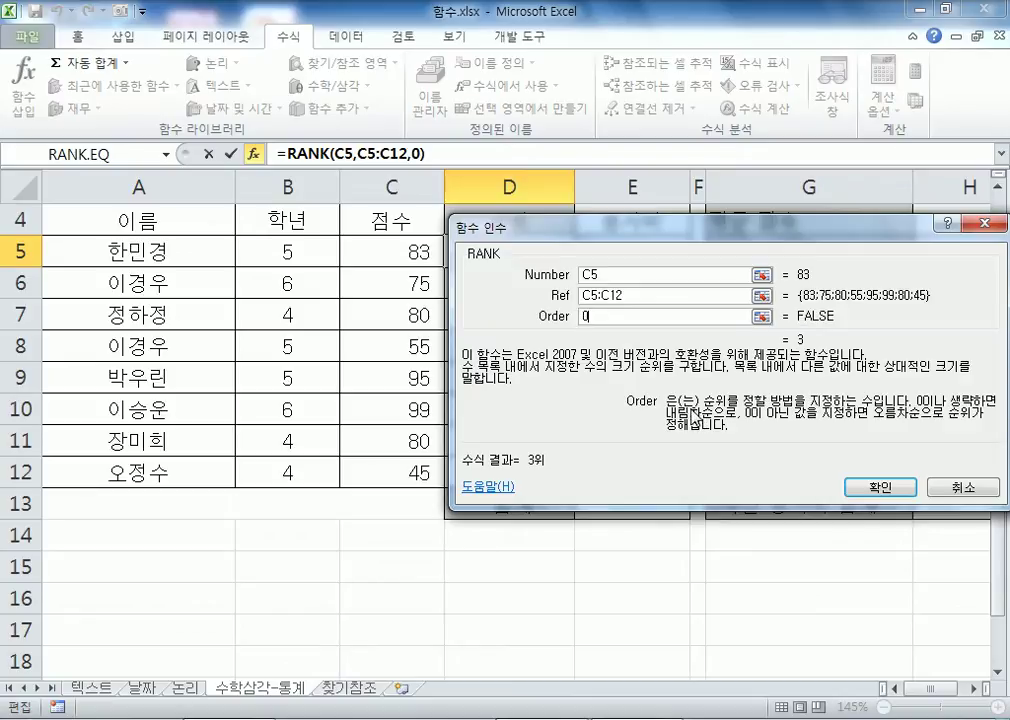
pyautogui.press('BackSpace')
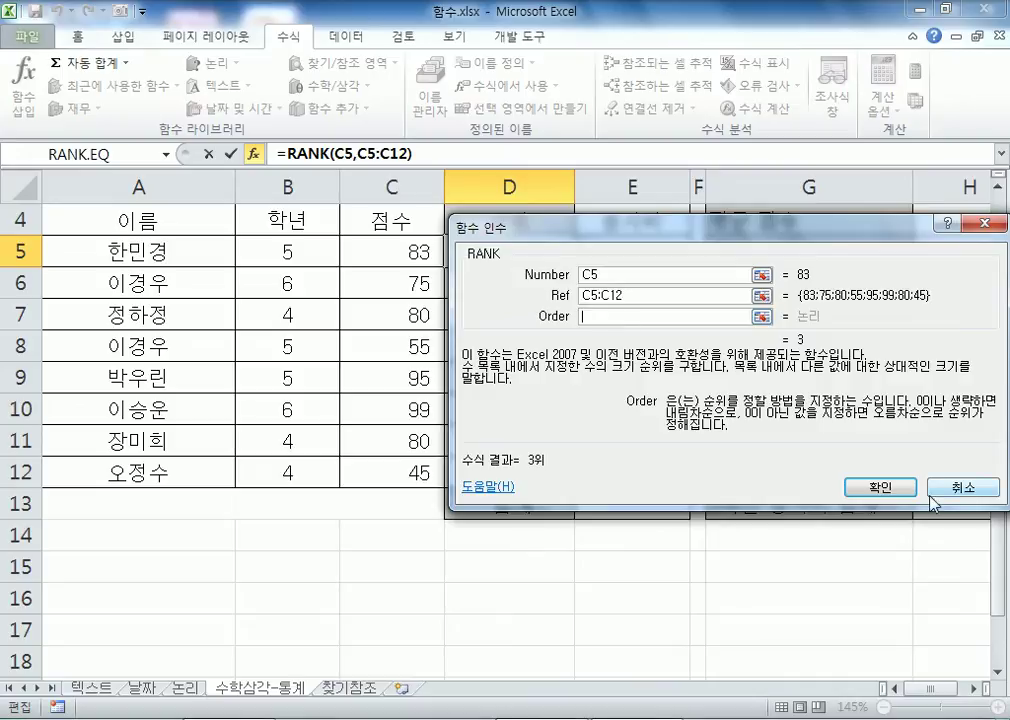
pyautogui.click(884, 485)
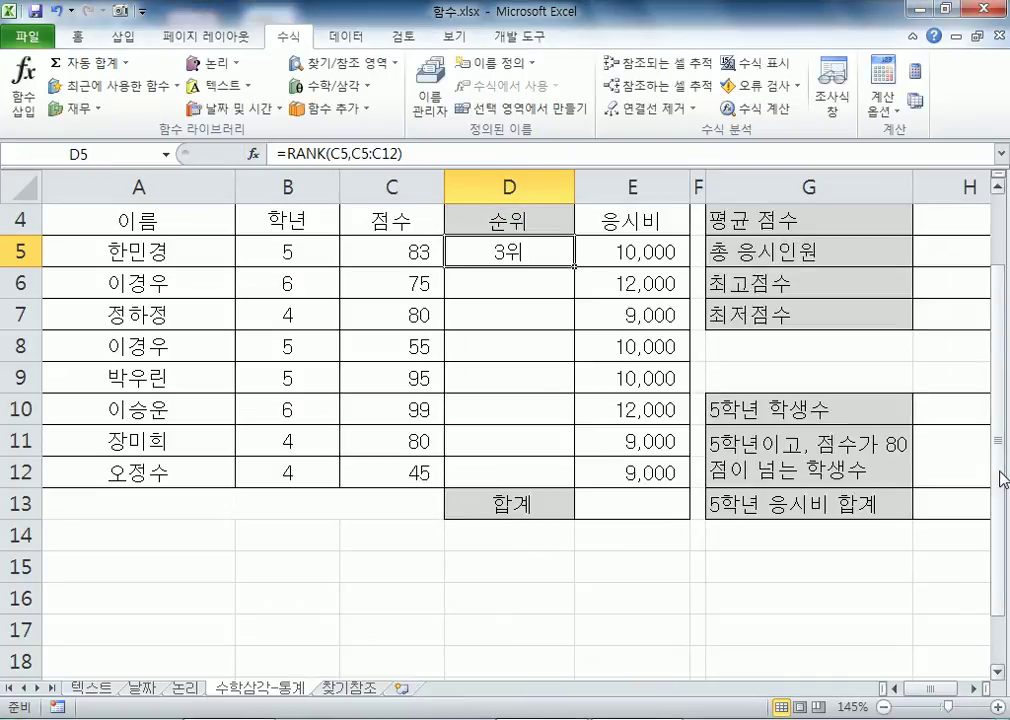
# Step: Compare the scores in C9, C10 and C5 to check the rank calculated in D5
pyautogui.click(377, 382)
pyautogui.click(376, 406)
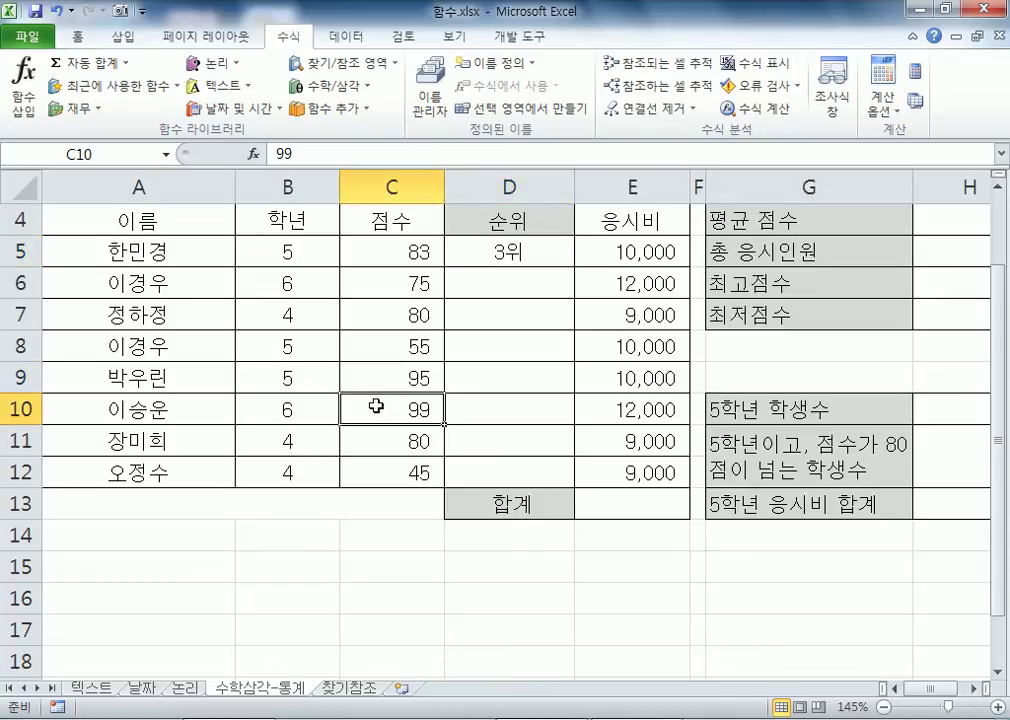
pyautogui.click(380, 378)
pyautogui.click(382, 256)
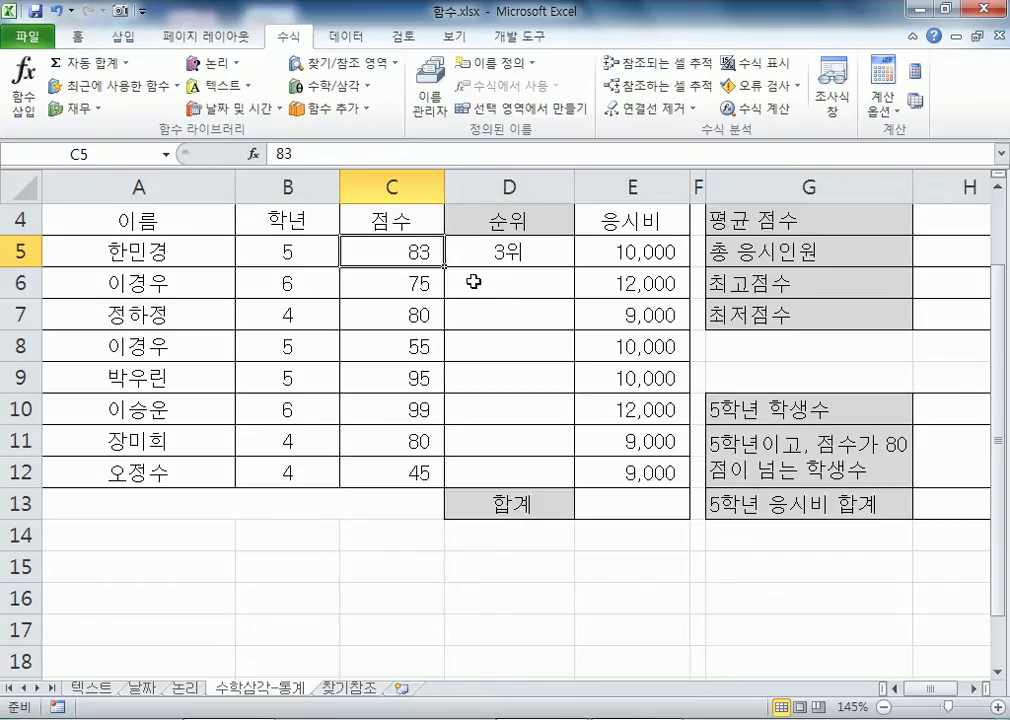
pyautogui.click(514, 252)
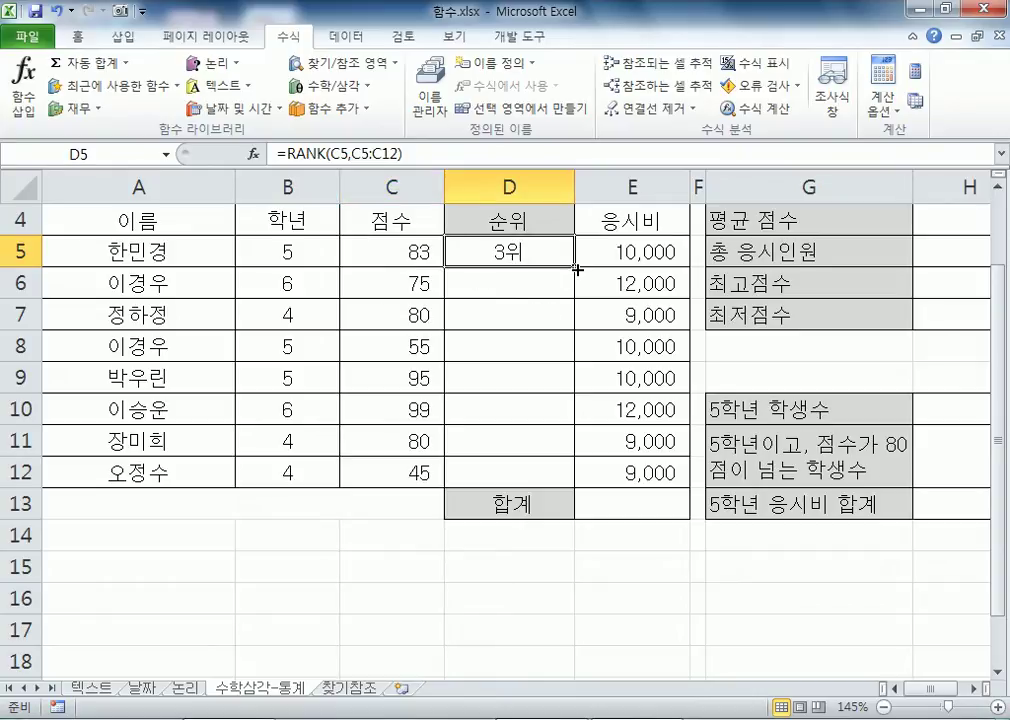
# Step: Go to the 날짜 sheet and refill the working-time formula from D8 down to D11 to review relative copying
pyautogui.moveTo(573, 270); pyautogui.dragTo(538, 256)
pyautogui.click(88, 688)
pyautogui.click(152, 690)
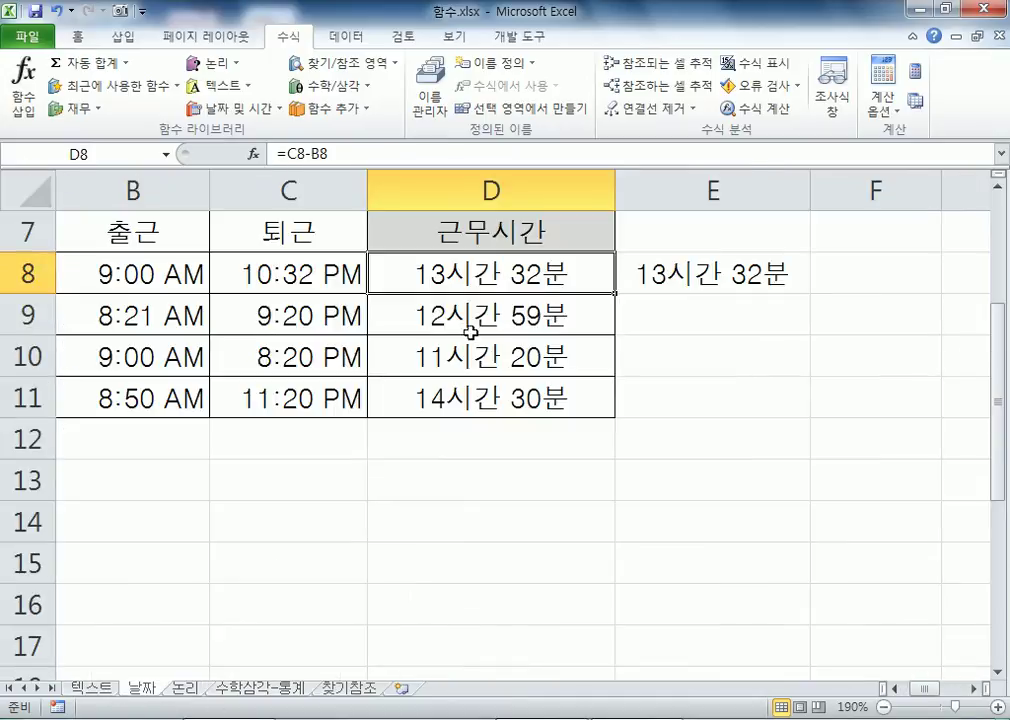
pyautogui.moveTo(613, 295); pyautogui.dragTo(611, 413)
pyautogui.click(527, 275)
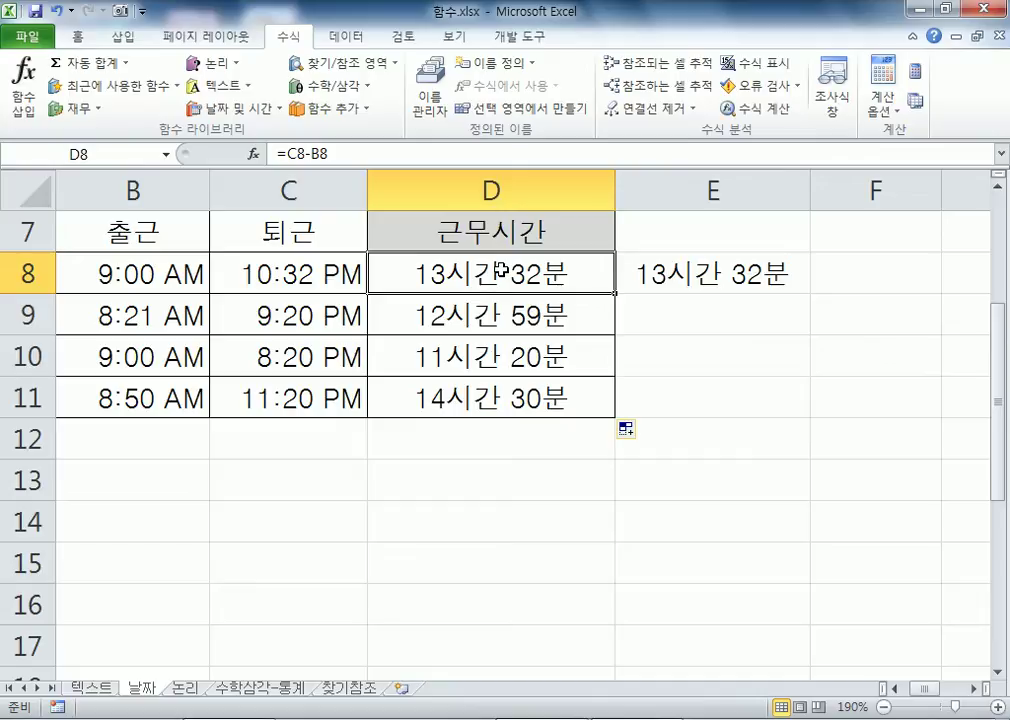
# Step: Return to the 수학삼각-통계 sheet, fill the RANK formula from D5 down to D12, and clear D6:D12
pyautogui.click(285, 689)
pyautogui.moveTo(575, 267); pyautogui.dragTo(578, 492)
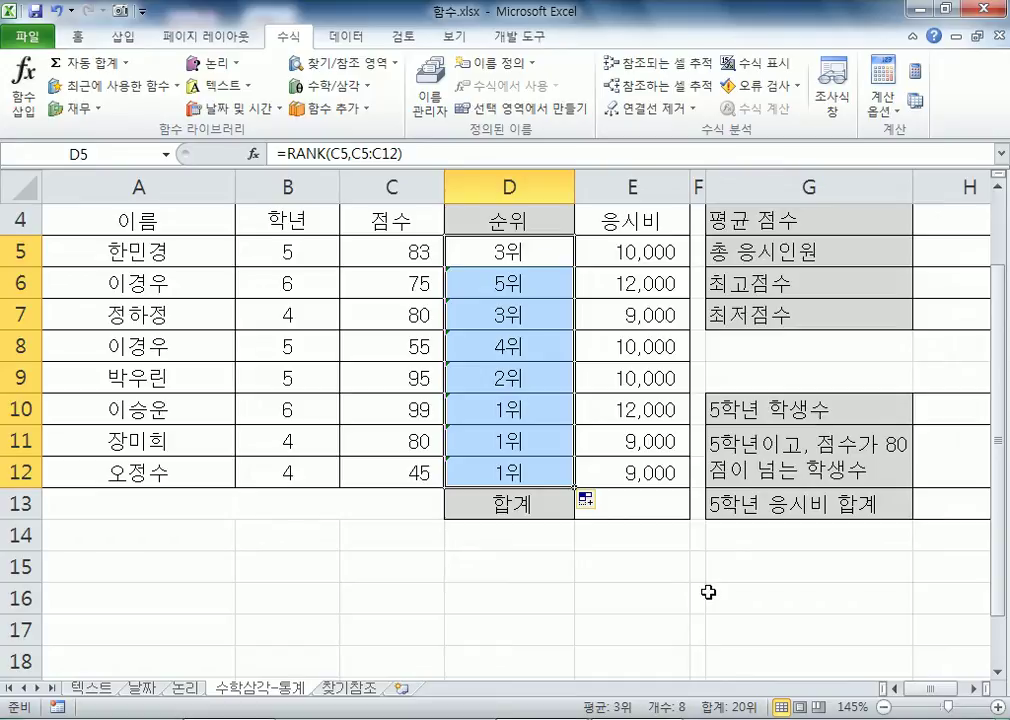
pyautogui.click(505, 250)
pyautogui.moveTo(462, 280); pyautogui.dragTo(458, 470)
pyautogui.press('Delete')
pyautogui.click(512, 254)
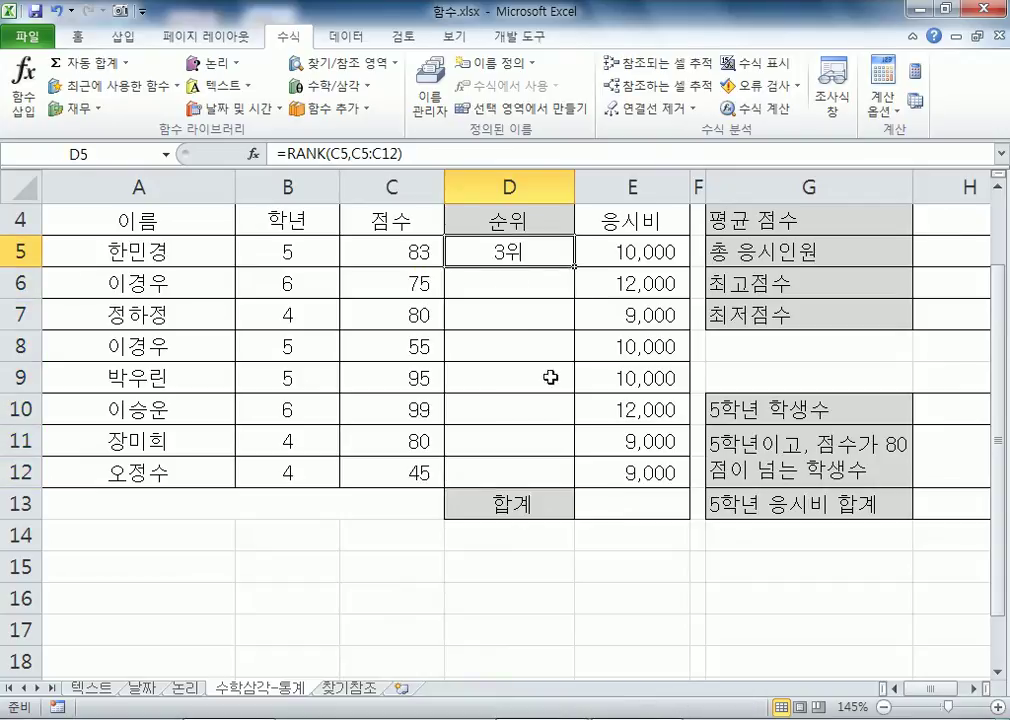
# Step: Copy the RANK formula from D5 down through D12 with the fill handle
pyautogui.click(543, 284)
pyautogui.click(534, 256)
pyautogui.moveTo(576, 267); pyautogui.dragTo(570, 492)
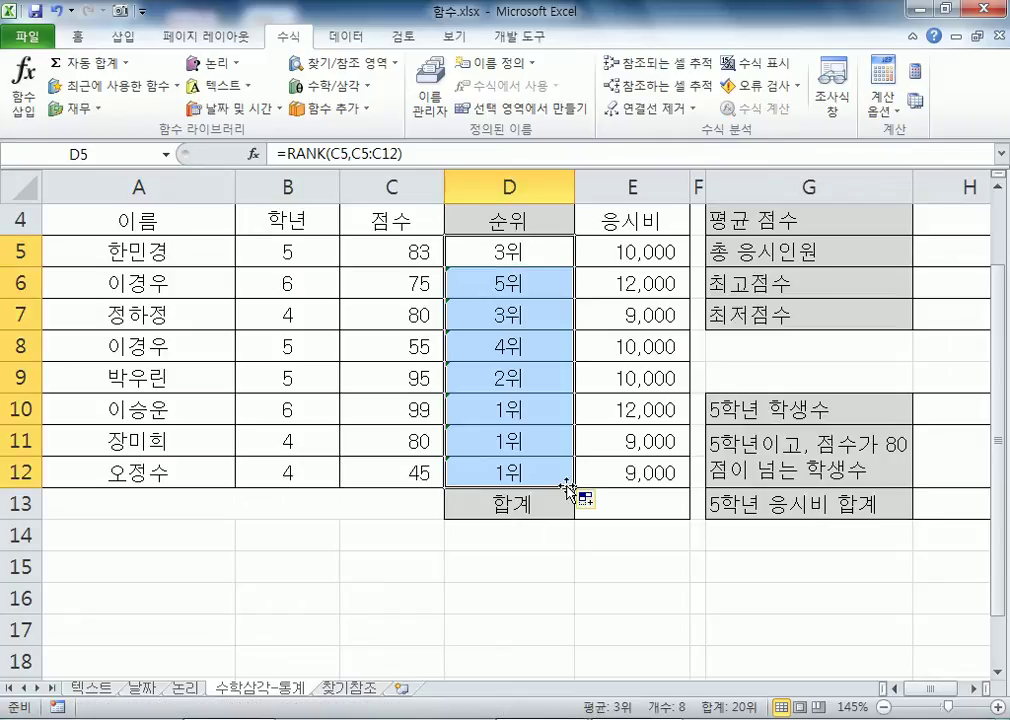
pyautogui.click(345, 567)
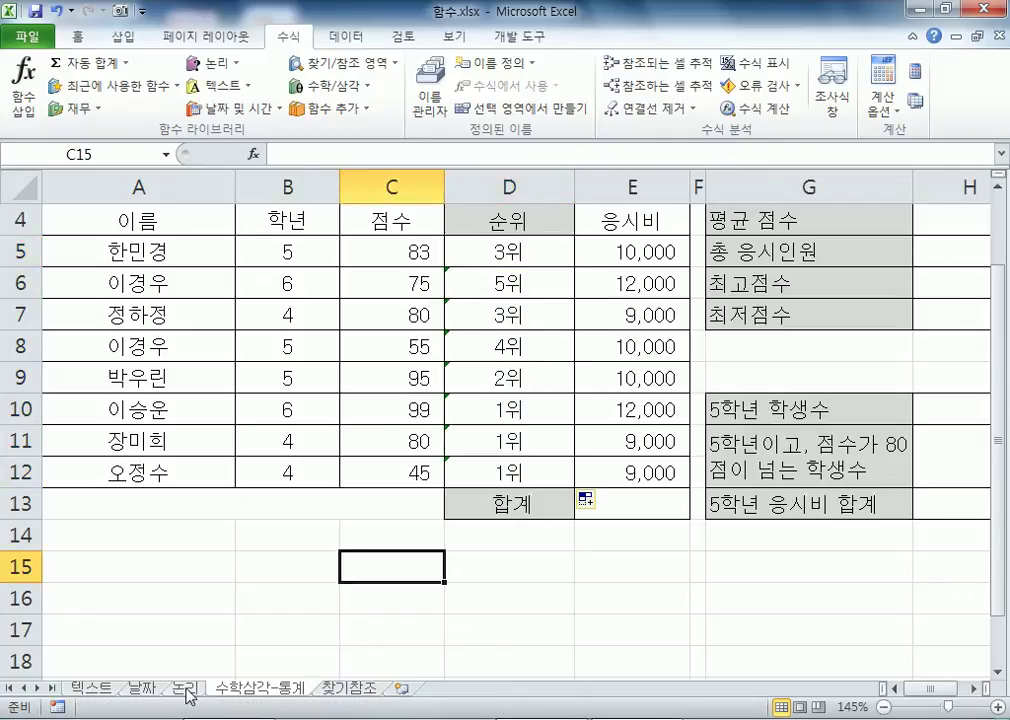
# Step: Check the working-time column in the 날짜 sheet for comparison and return to the 수학삼각-통계 sheet
pyautogui.click(182, 688)
pyautogui.click(150, 688)
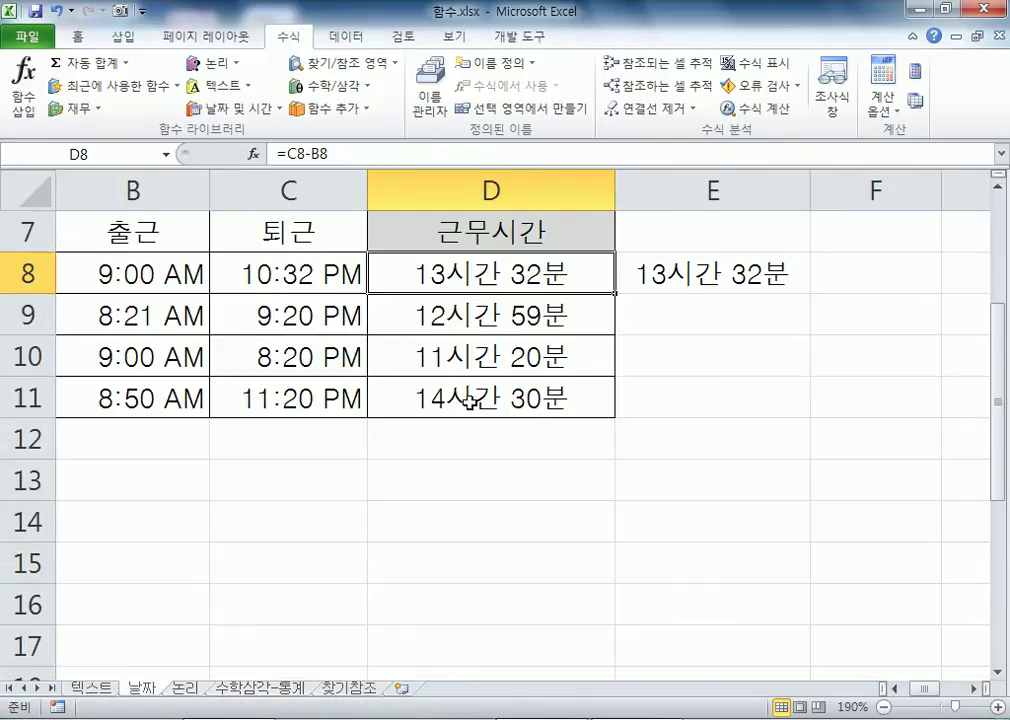
pyautogui.click(300, 689)
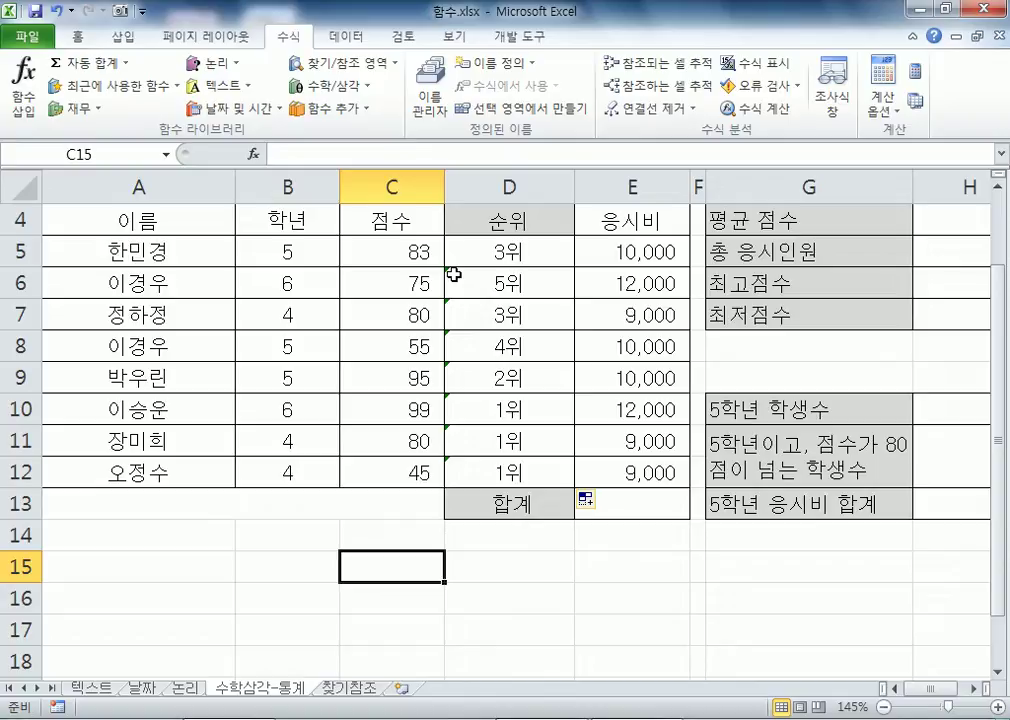
# Step: Select the copied ranks in D6:D12 and ignore their formula error warnings
pyautogui.moveTo(454, 276); pyautogui.dragTo(465, 470)
pyautogui.click(423, 282)
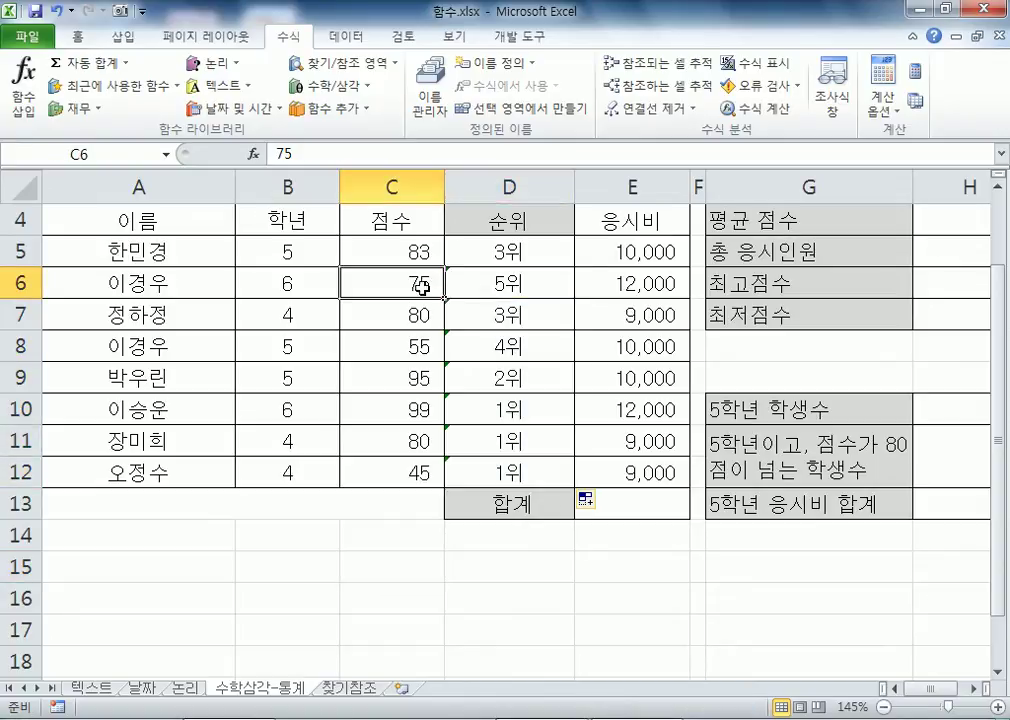
pyautogui.moveTo(455, 283); pyautogui.dragTo(465, 470)
pyautogui.click(420, 273)
pyautogui.click(462, 377)
pyautogui.moveTo(318, 567); pyautogui.dragTo(326, 547)
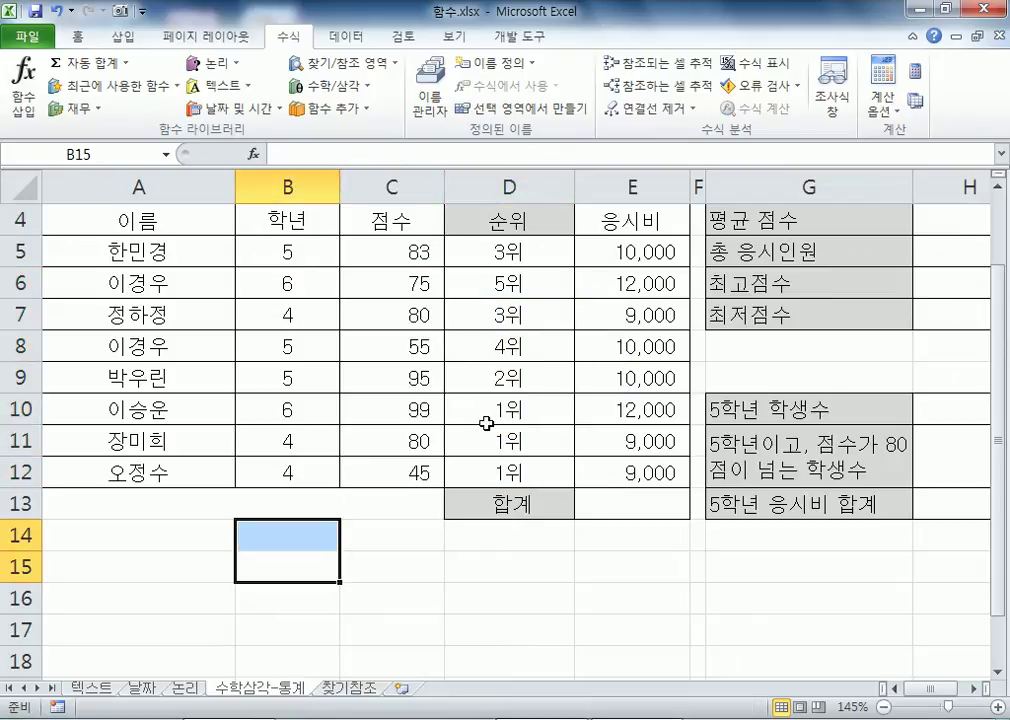
# Step: Inspect the formulas in D12 and D5, show all sheet formulas to compare the RANK references in column D, and restore the values
pyautogui.click(462, 467)
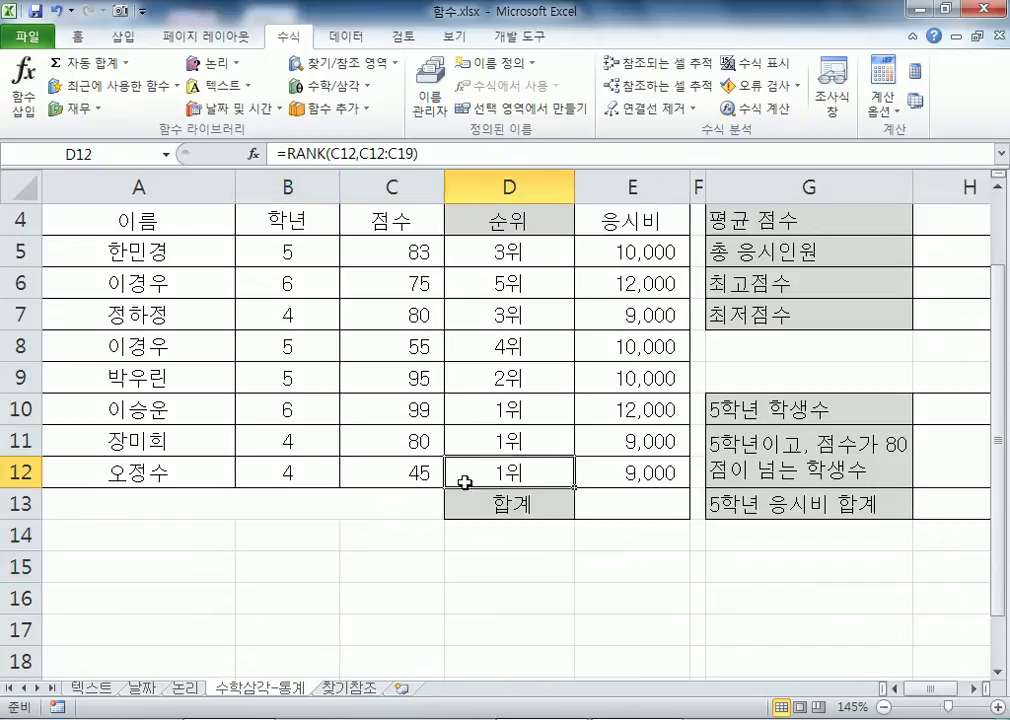
pyautogui.click(541, 254)
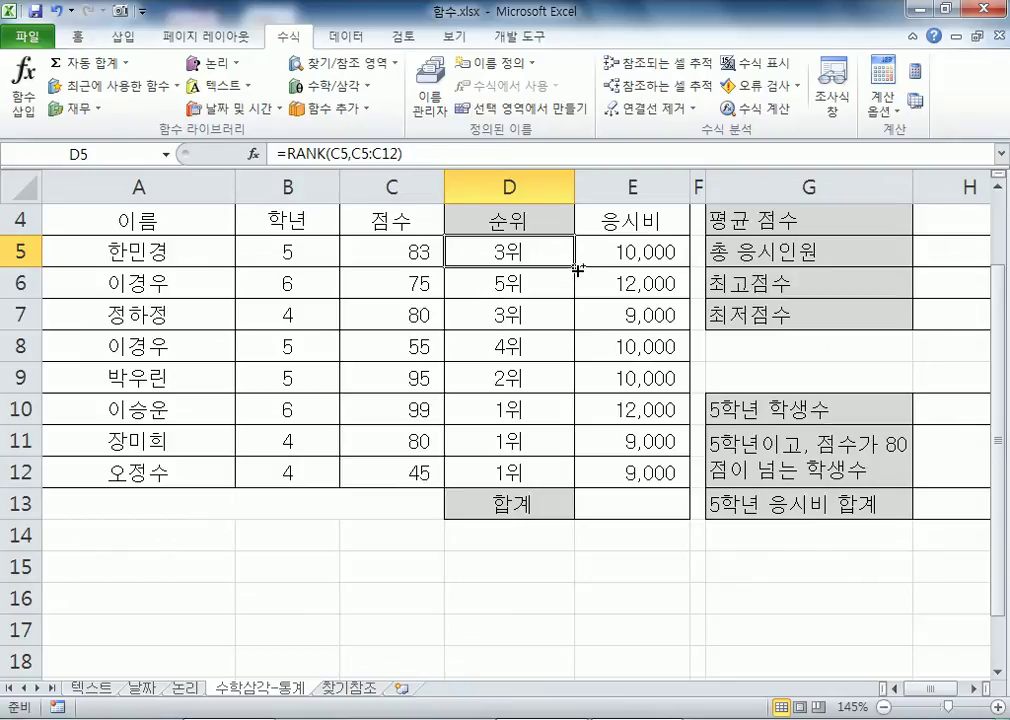
pyautogui.hotkey('ctrl', '`')
pyautogui.moveTo(924, 689); pyautogui.dragTo(529, 678)
pyautogui.click(620, 592)
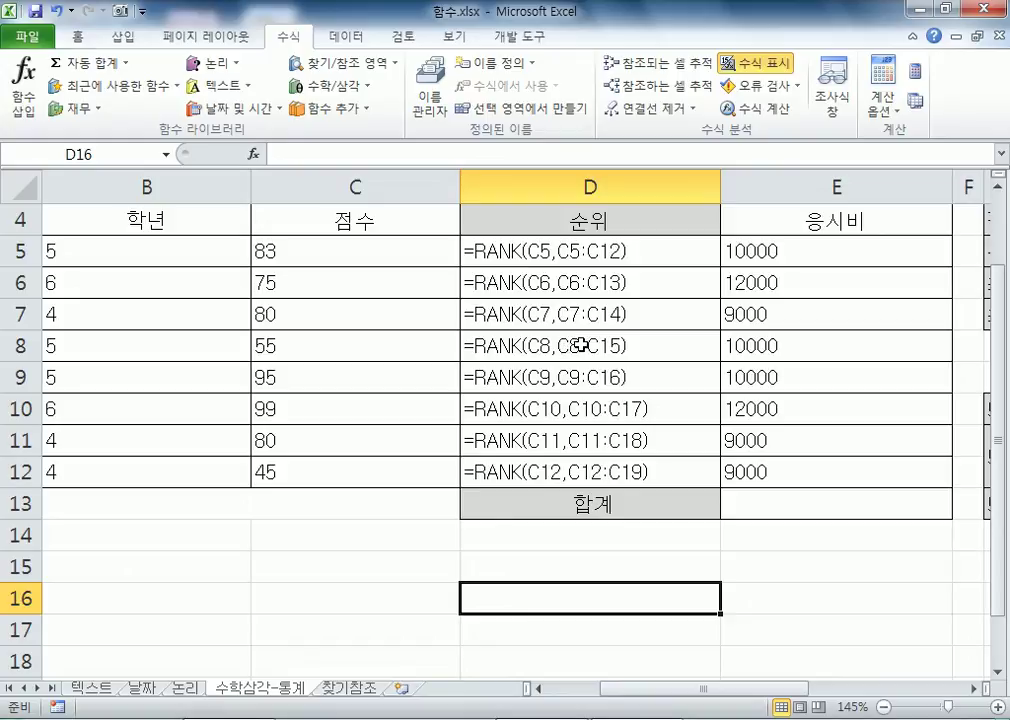
pyautogui.hotkey('ctrl', '`')
pyautogui.hotkey('ctrl', '`')
pyautogui.hotkey('ctrl', '`')
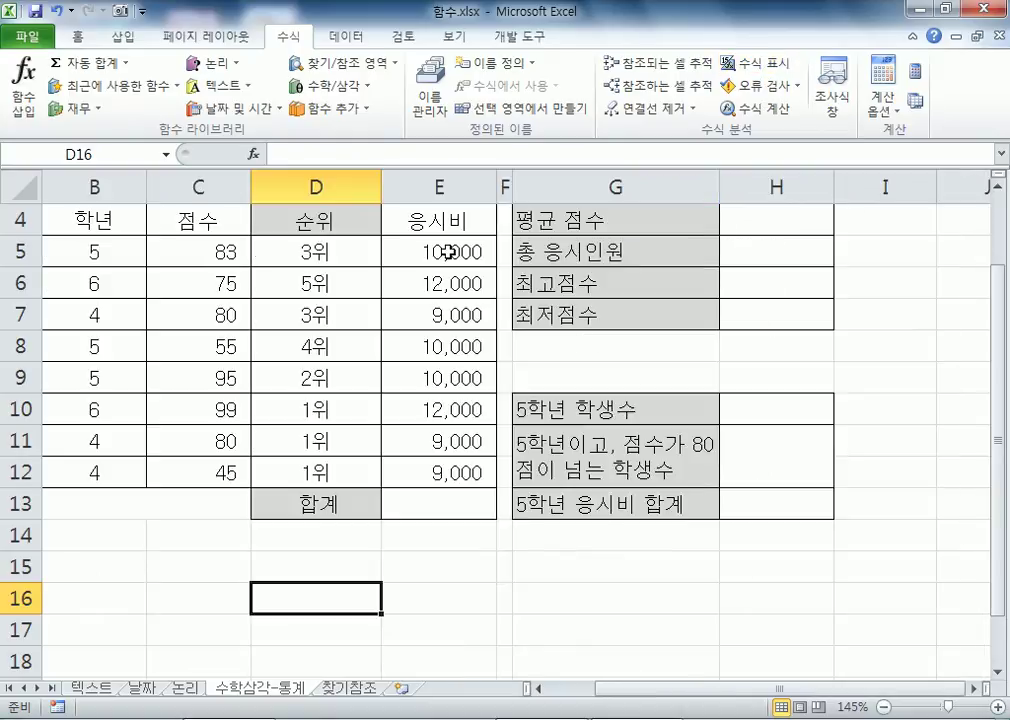
# Step: Open the RANK formulas in D5 and D6 in turn to examine their Number and Ref references
pyautogui.press('Home')
pyautogui.click(518, 251)
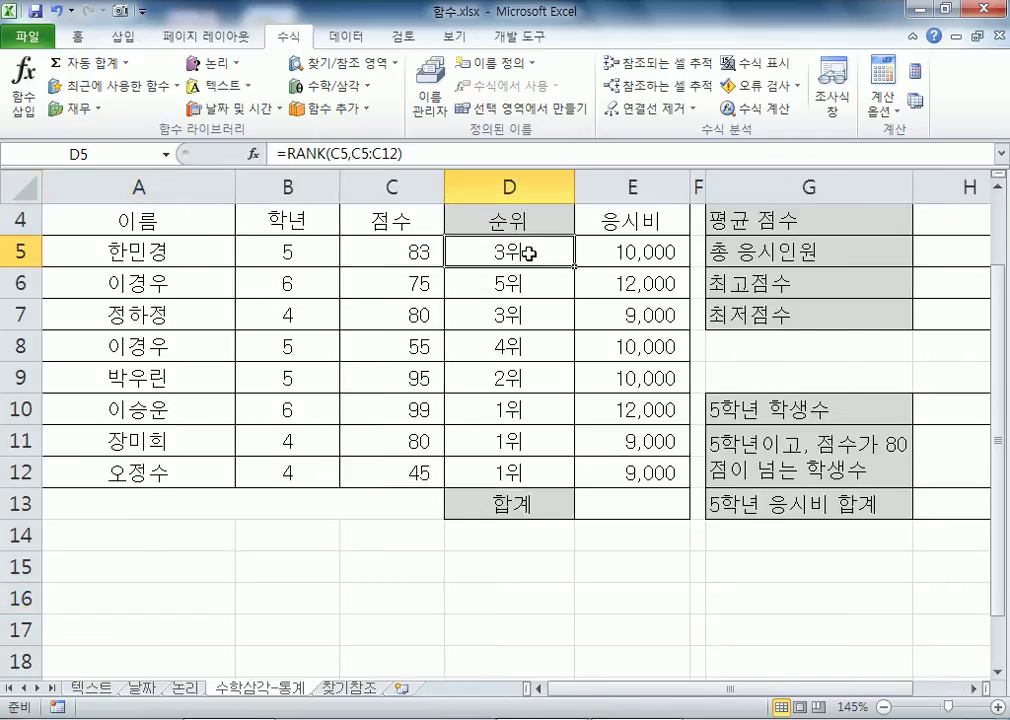
pyautogui.doubleClick(552, 258)
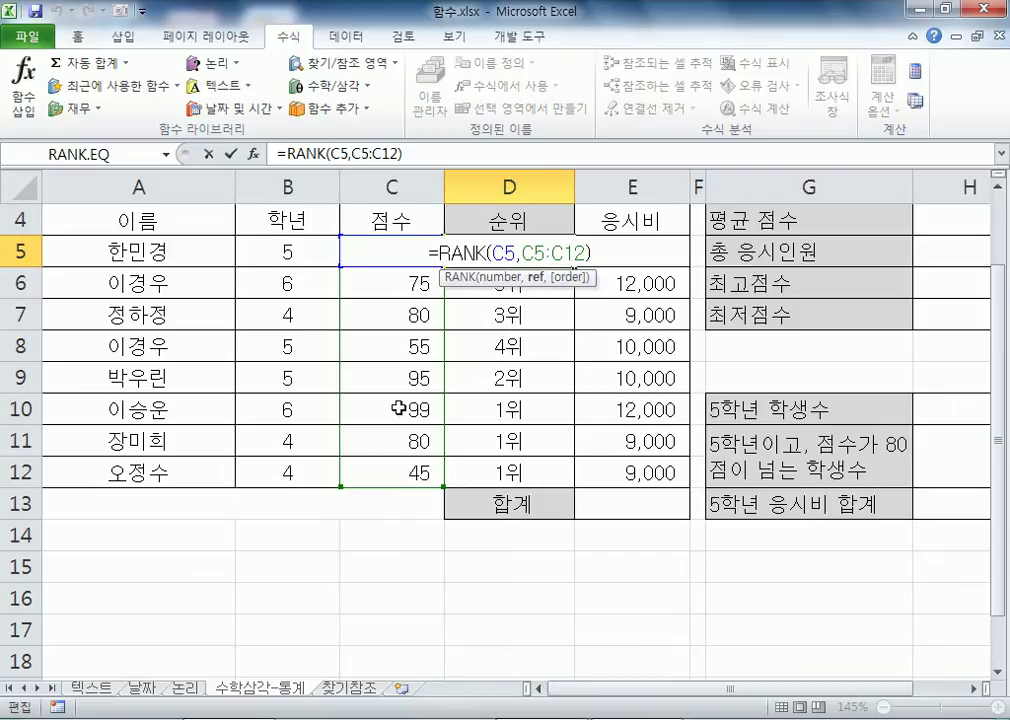
pyautogui.press('Return')
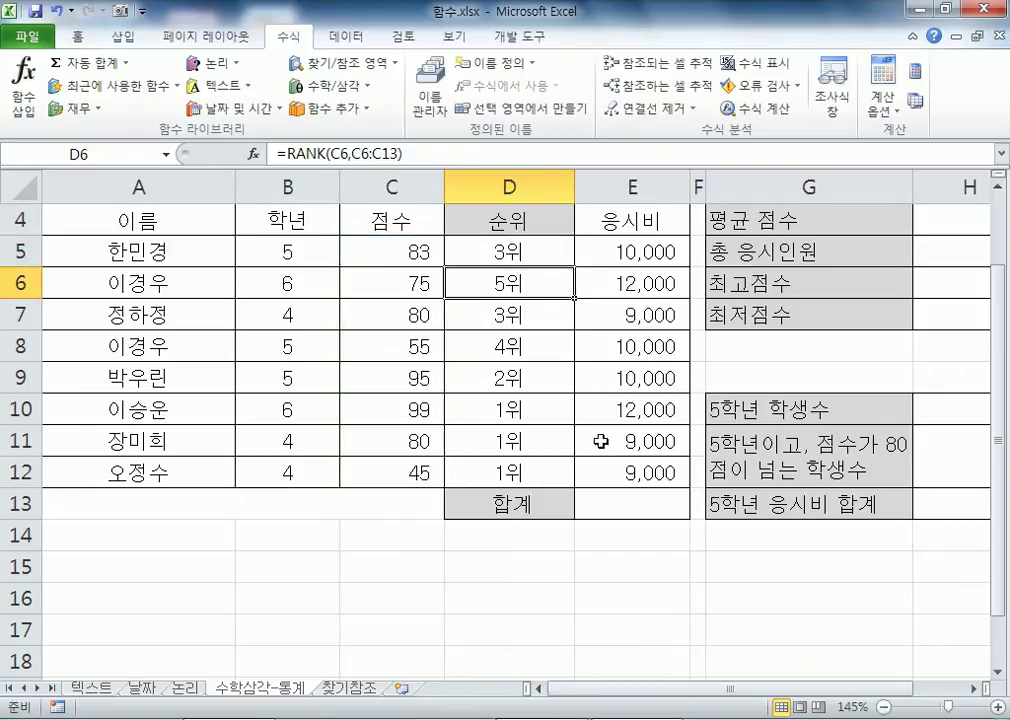
pyautogui.doubleClick(484, 286)
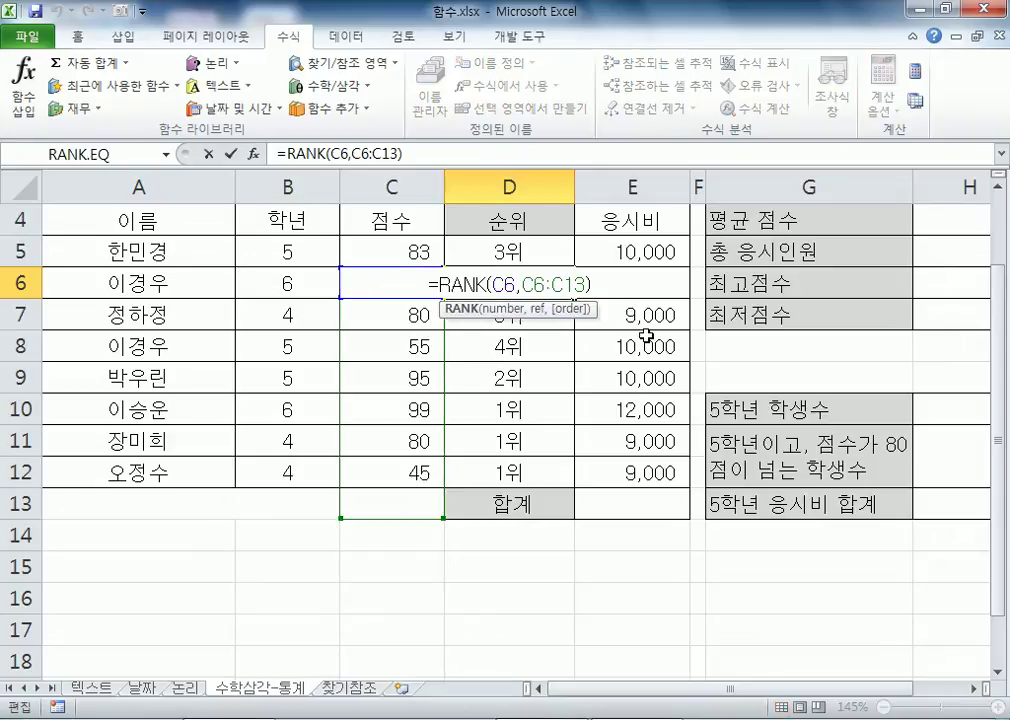
pyautogui.doubleClick(508, 285)
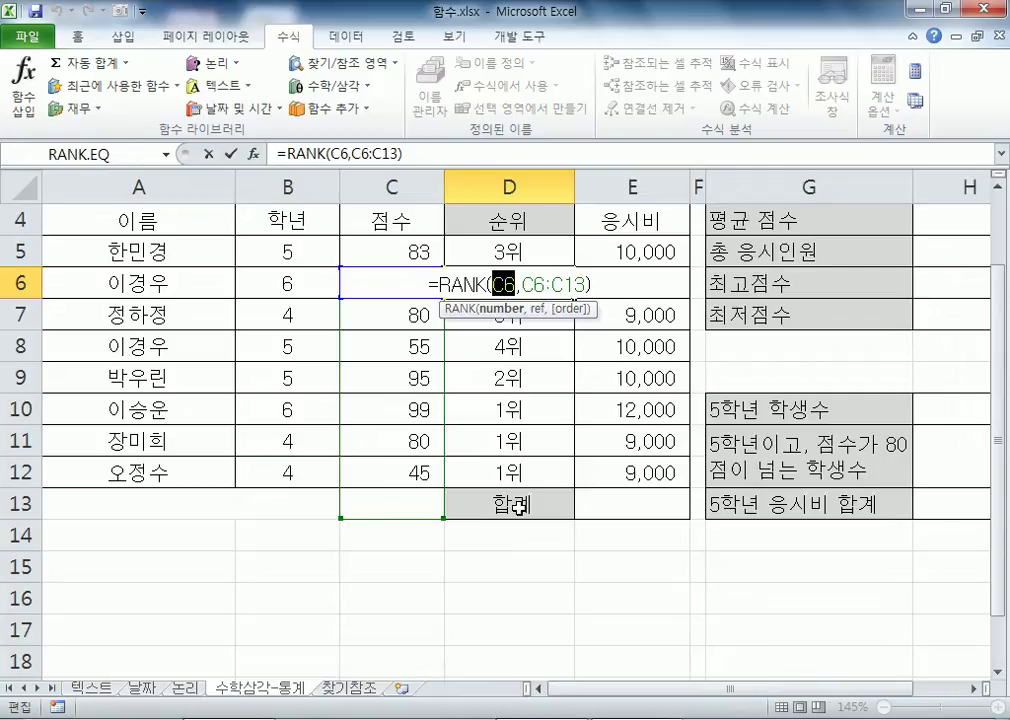
pyautogui.press('Return')
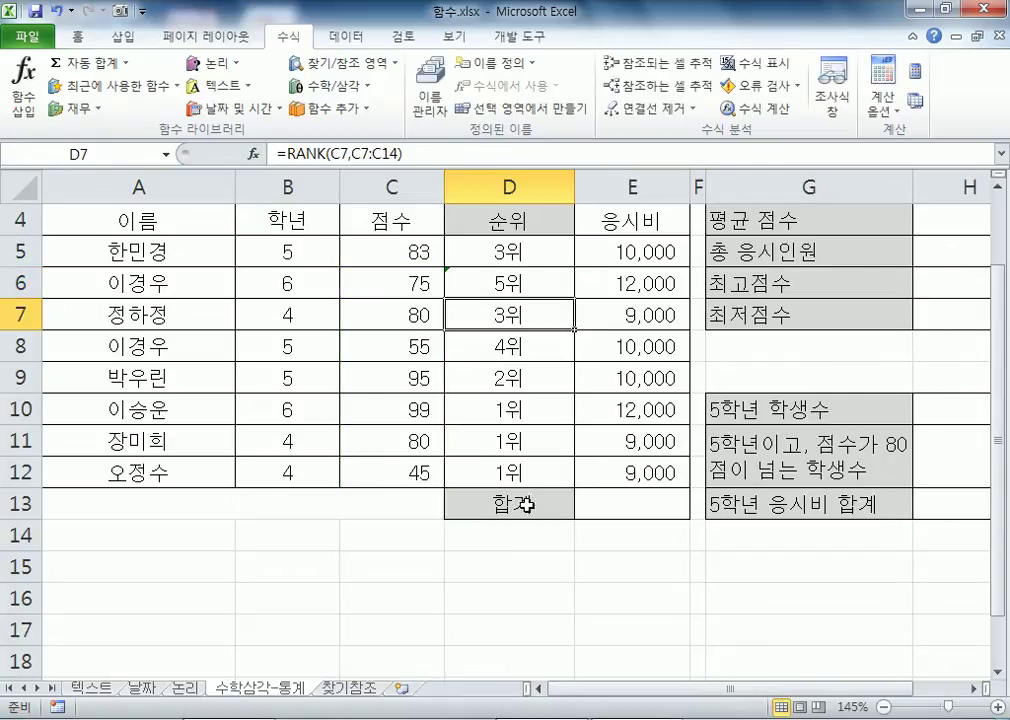
# Step: Open the RANK formula in D12 to examine how far its Ref range has shifted
pyautogui.scroll(-1, 521, 393)
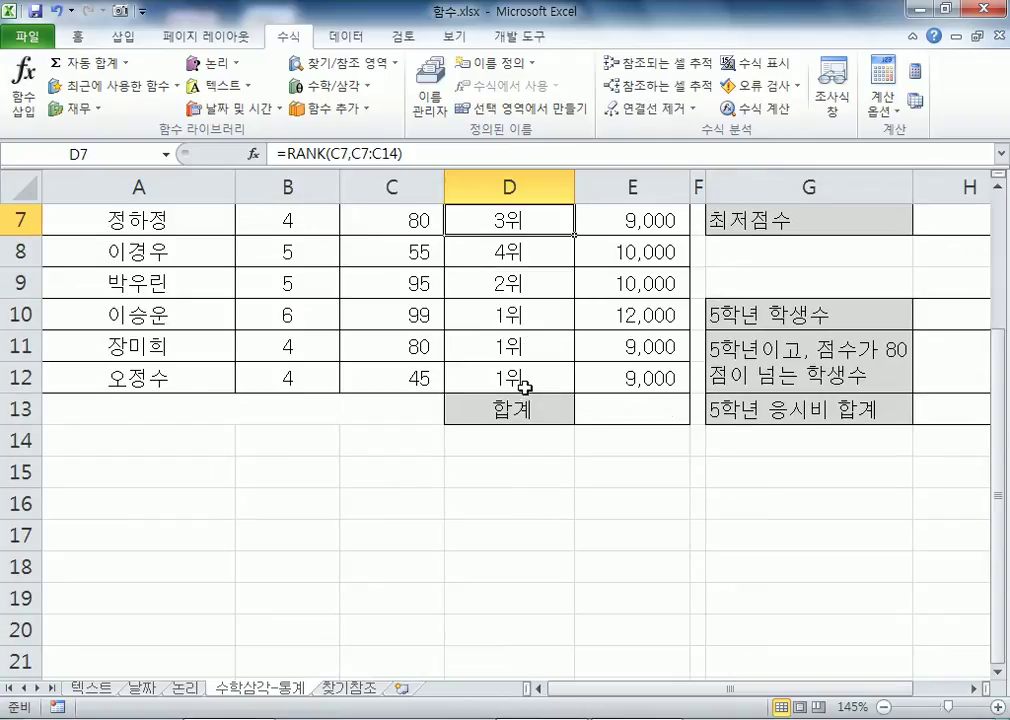
pyautogui.click(494, 380)
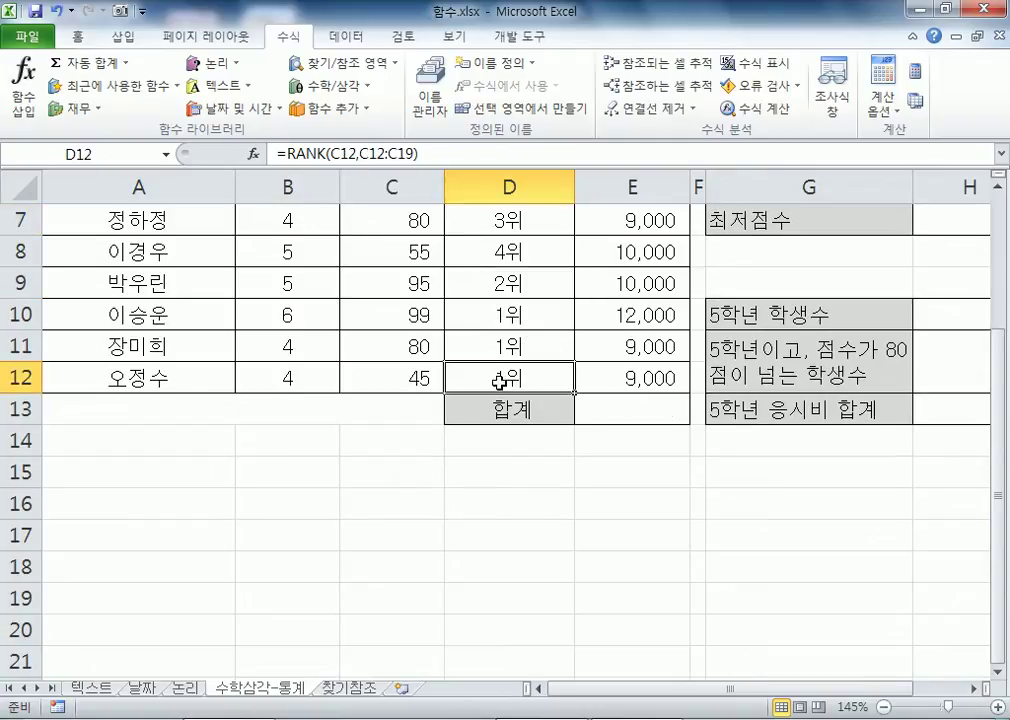
pyautogui.doubleClick(499, 382)
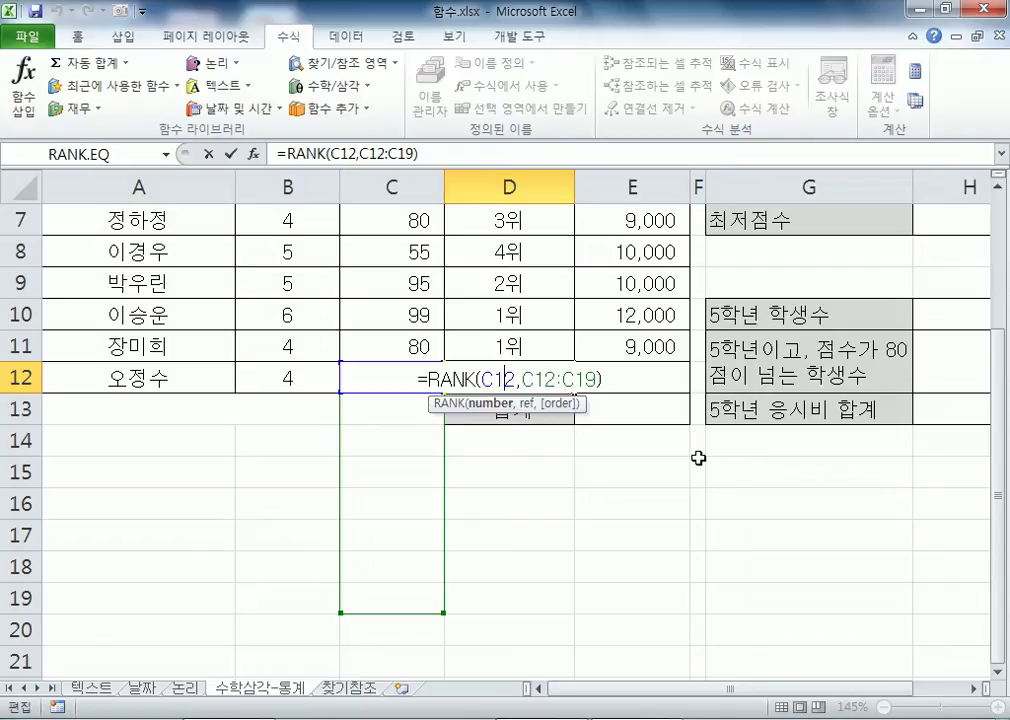
pyautogui.scroll(1, 450, 490)
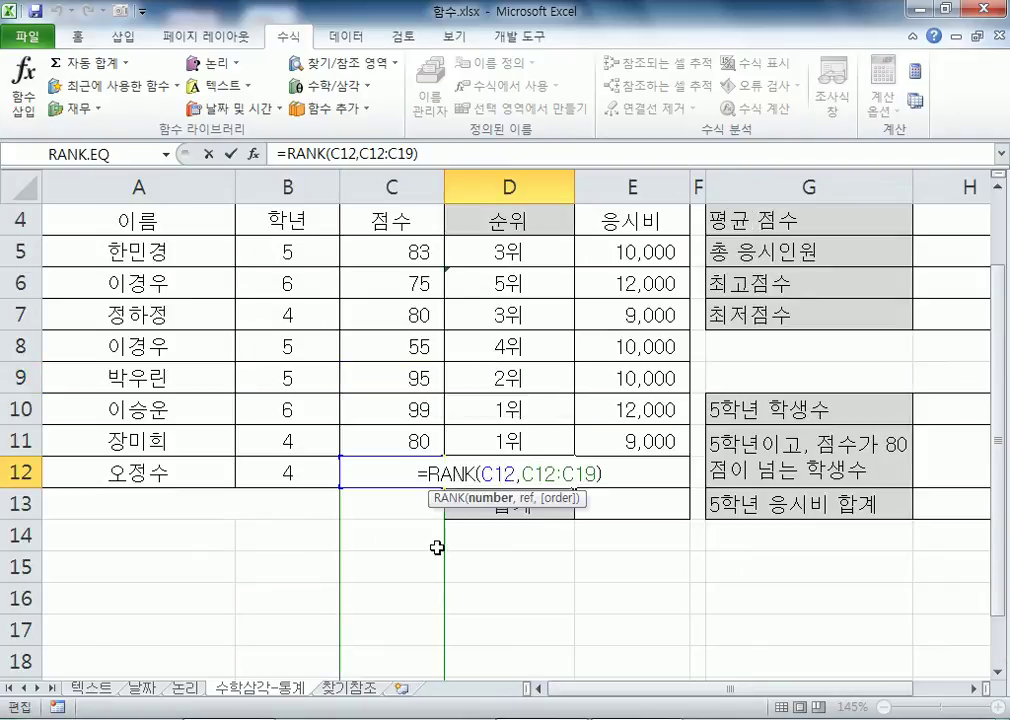
# Step: Try moving the Ref range of the RANK formula in D12 to C5:C12, compare it with the scores, and undo the change
pyautogui.moveTo(445, 547); pyautogui.dragTo(438, 328)
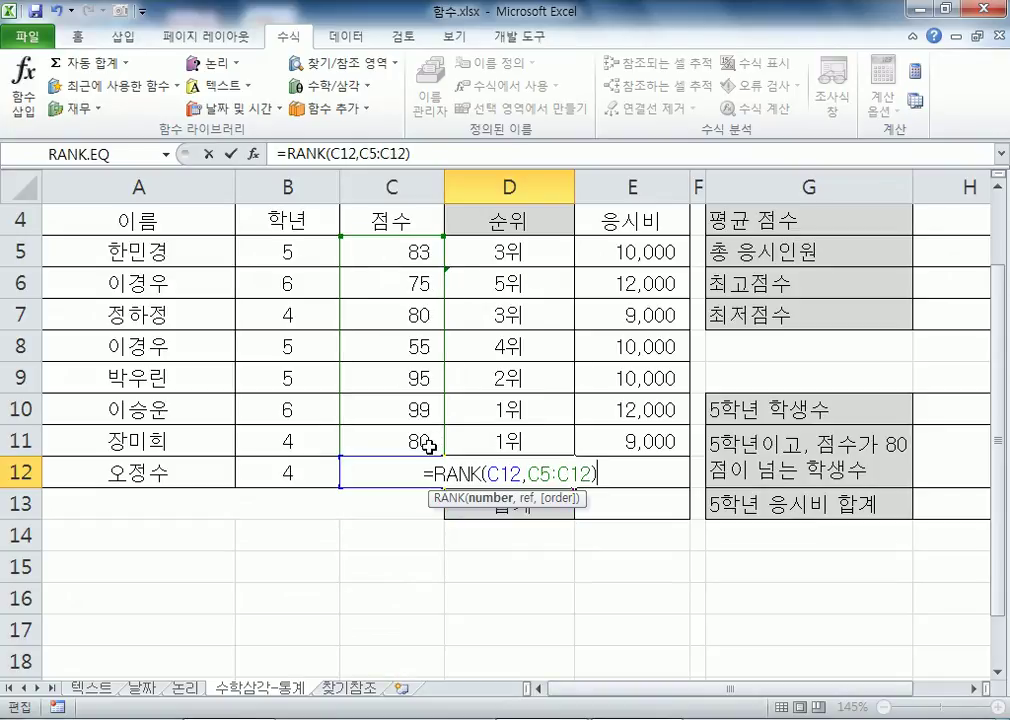
pyautogui.press('Return')
pyautogui.moveTo(370, 250); pyautogui.dragTo(372, 463)
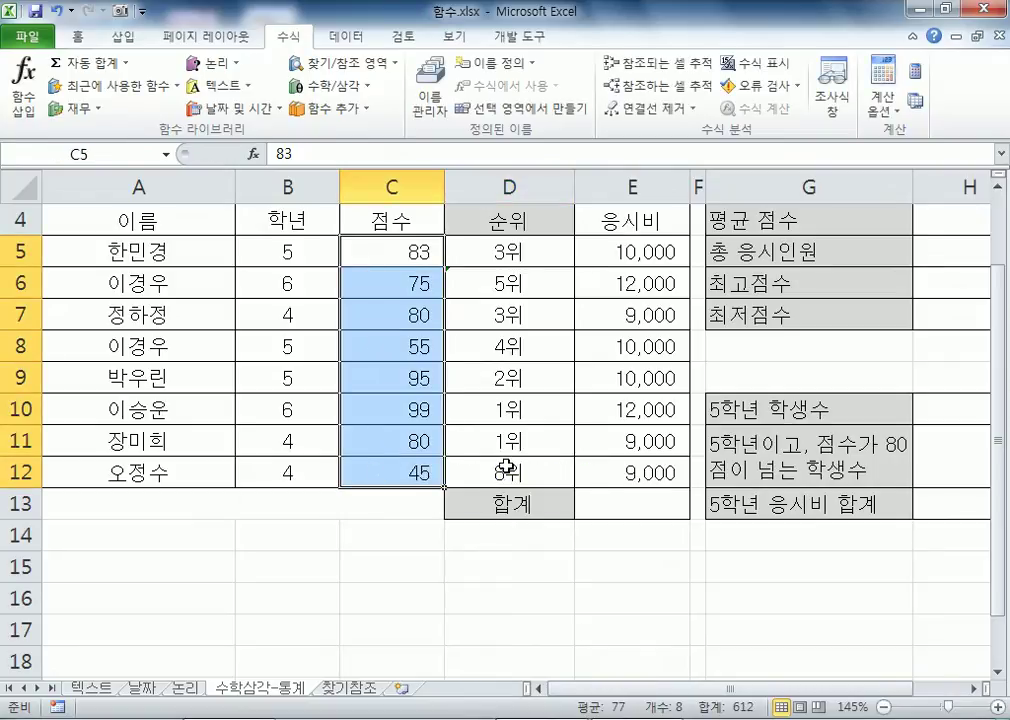
pyautogui.click(562, 464)
pyautogui.hotkey('ctrl', 'z')
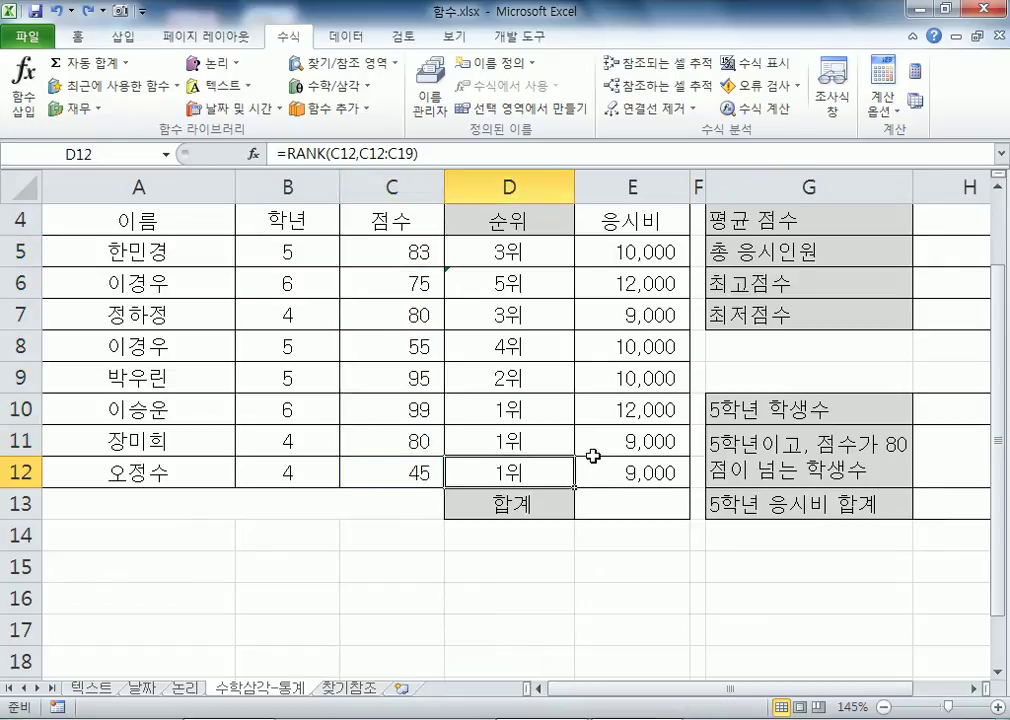
# Step: Open the RANK formulas in D12 and D8 in turn to examine how far their Ref ranges extend below the scores
pyautogui.press('F2')
pyautogui.scroll(-2, 597, 471)
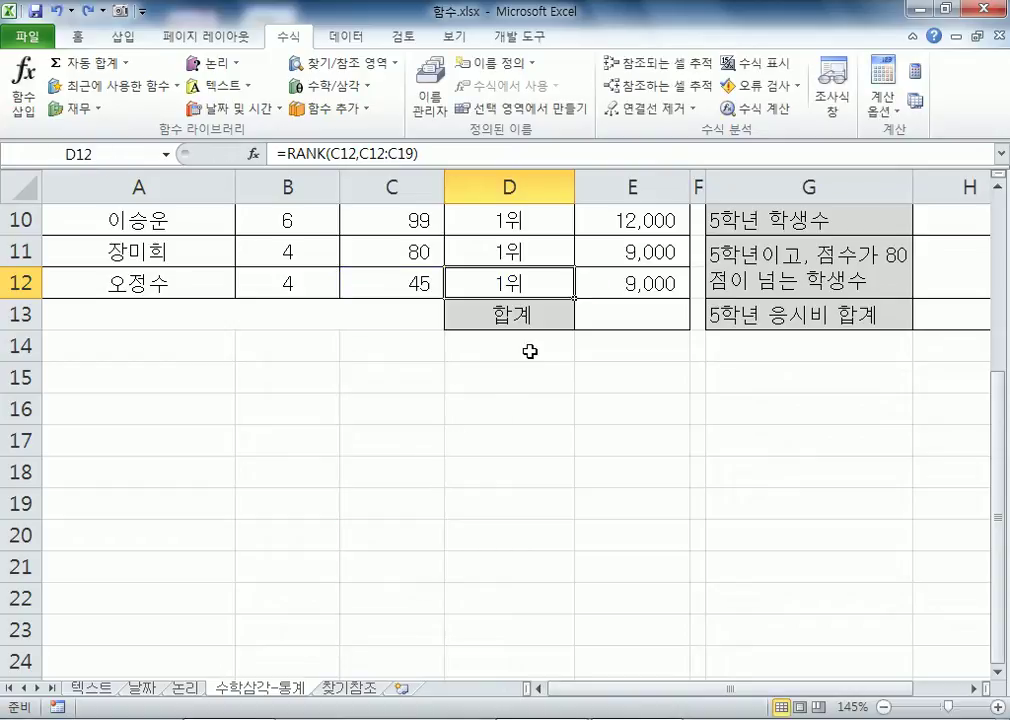
pyautogui.hotkey('ctrl', 'Return')
pyautogui.scroll(2, 528, 352)
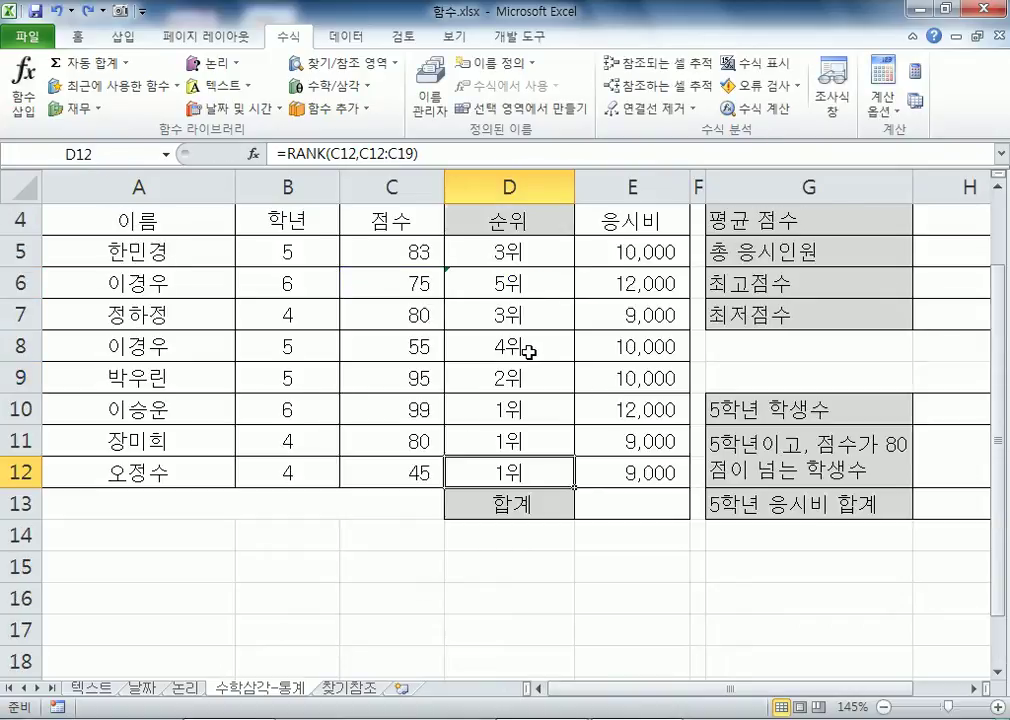
pyautogui.click(469, 350)
pyautogui.press('F2')
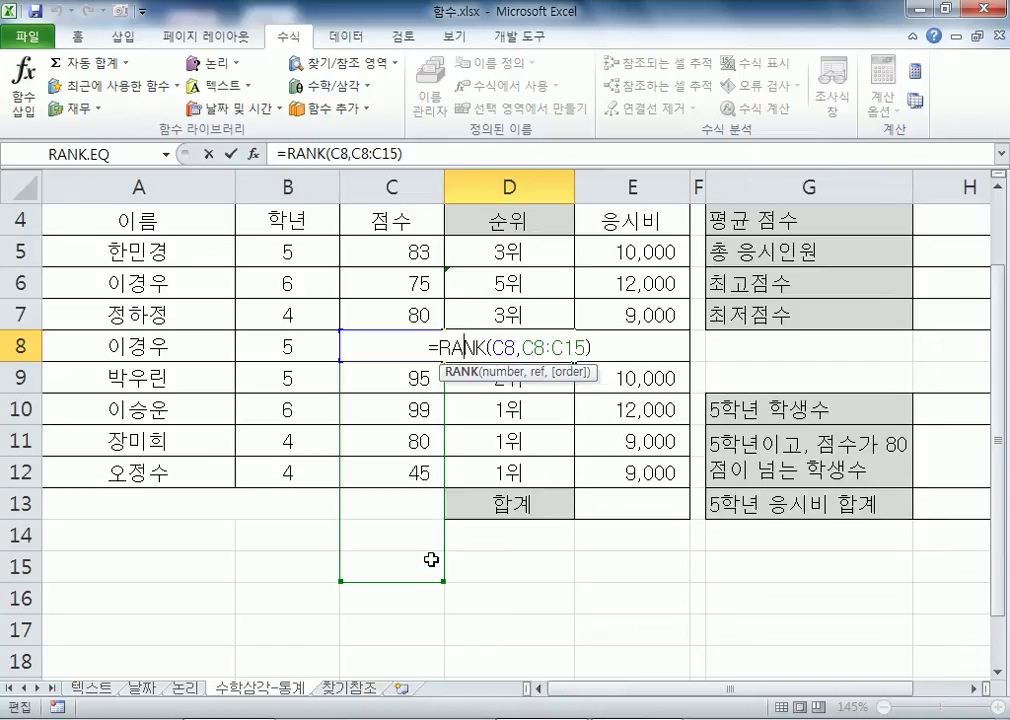
pyautogui.hotkey('ctrl', 'Return')
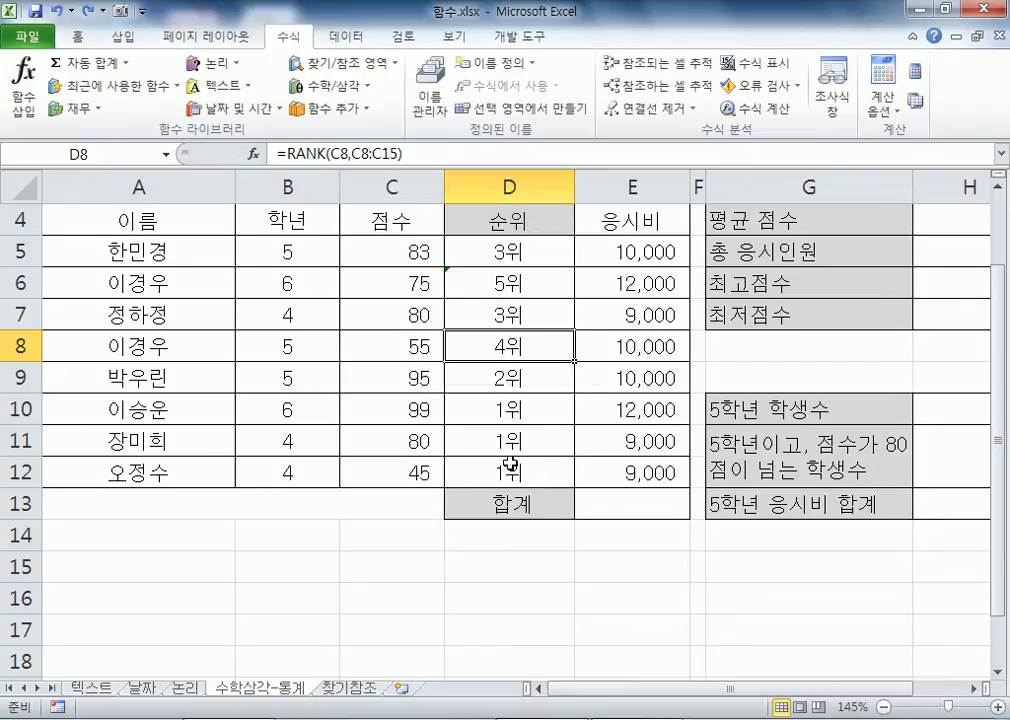
# Step: Switch to Notepad and write "셀을 표현하는 방법 = 셀 표기방법" below the row of sample numbers
pyautogui.hotkey('alt', 'Tab')
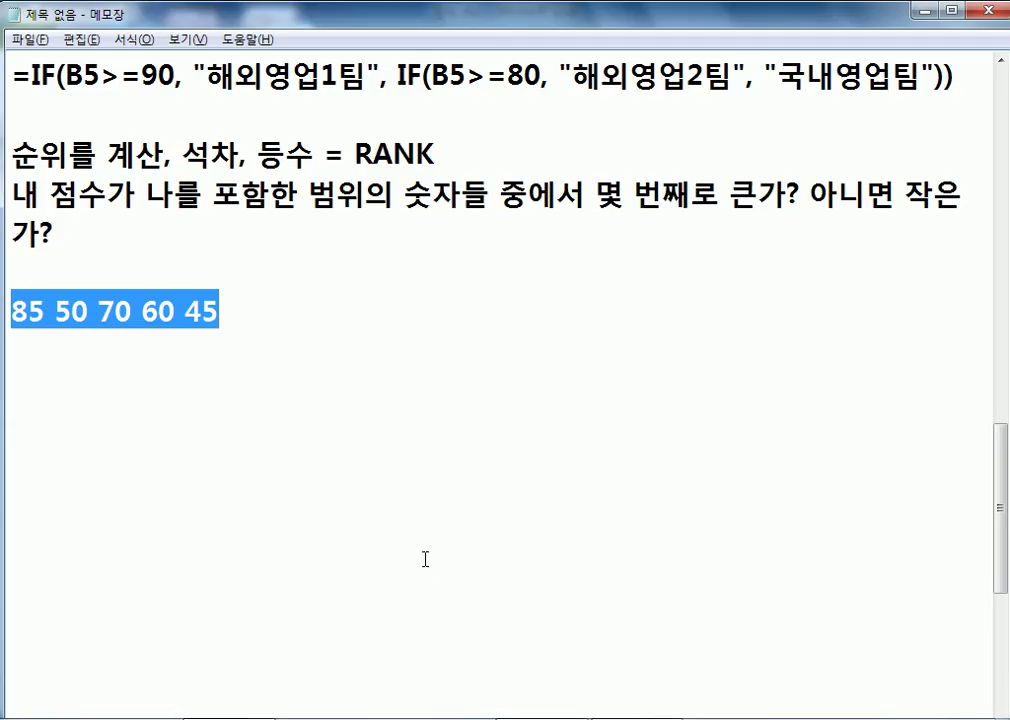
pyautogui.scroll(-2, 421, 397)
pyautogui.click(270, 168)
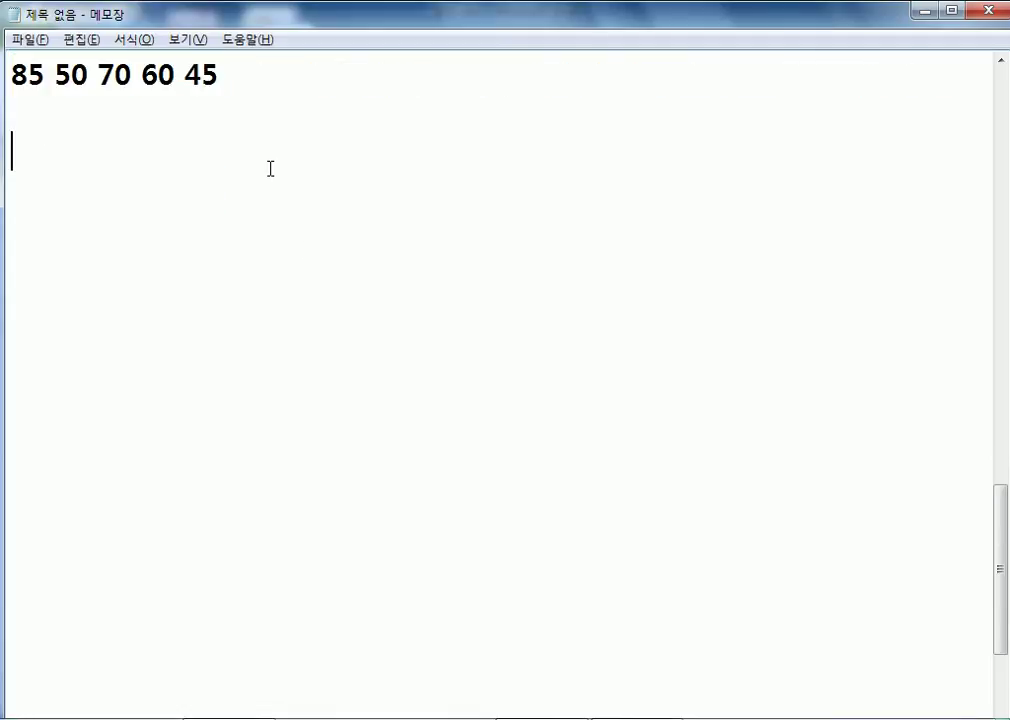
pyautogui.write('셀을')
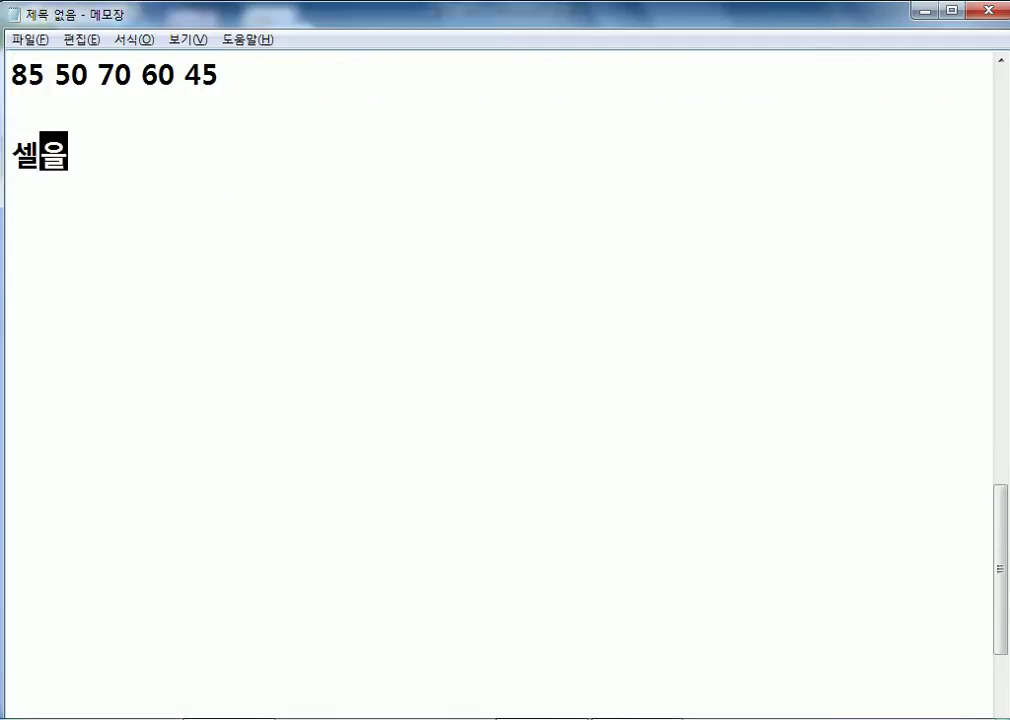
pyautogui.write(' 표현하는 방법 -=')
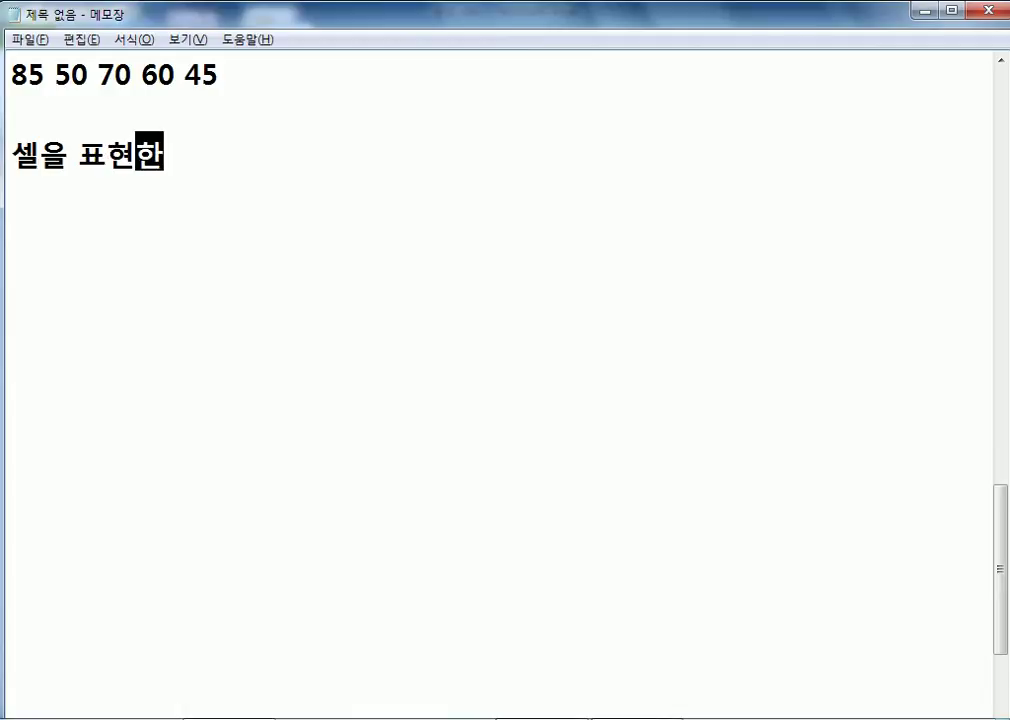
pyautogui.press('BackSpace')
pyautogui.press('BackSpace')
pyautogui.write('= 셀 ㅍ')
pyautogui.write('ㅛ기방법 ')
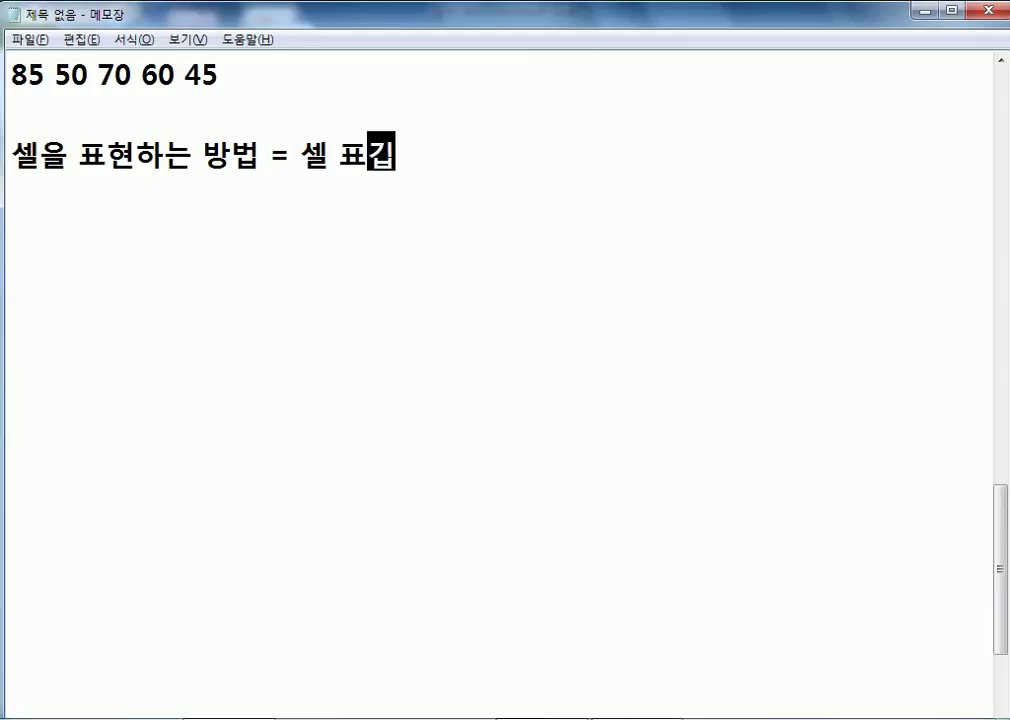
# Step: Extend the note line with "= 셀 참조방법 = 셀 주소지정방식" and start a new line
pyautogui.write('= ')
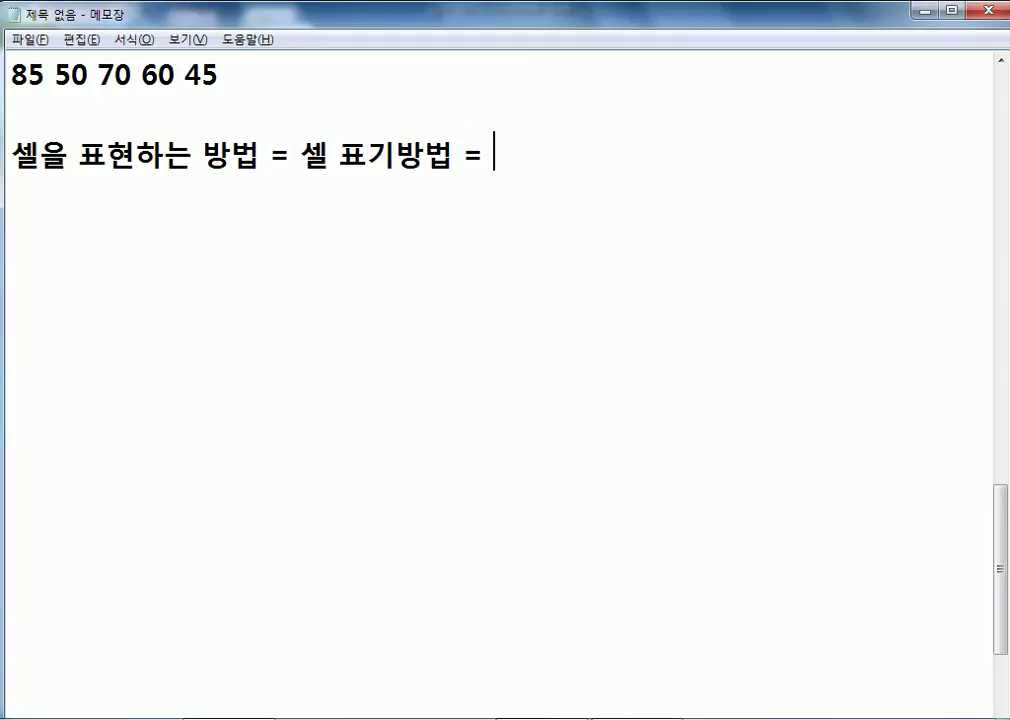
pyautogui.write('셀 참ㅈㅗ방법')
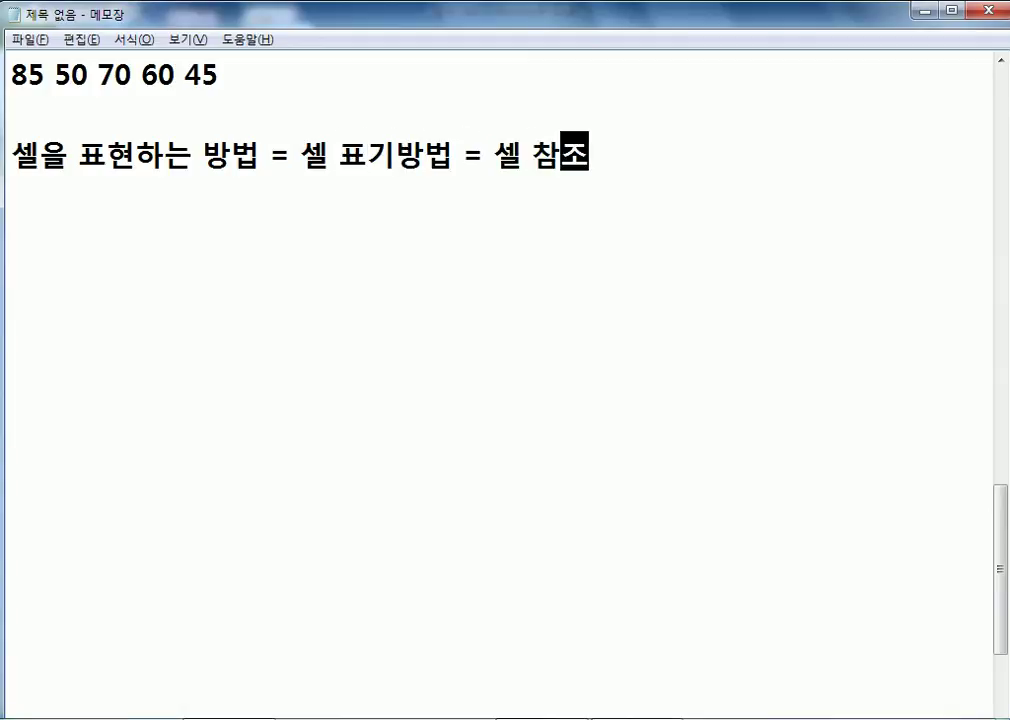
pyautogui.write(' = 셀 주소')
pyautogui.write('지정방식')
pyautogui.press('Return')
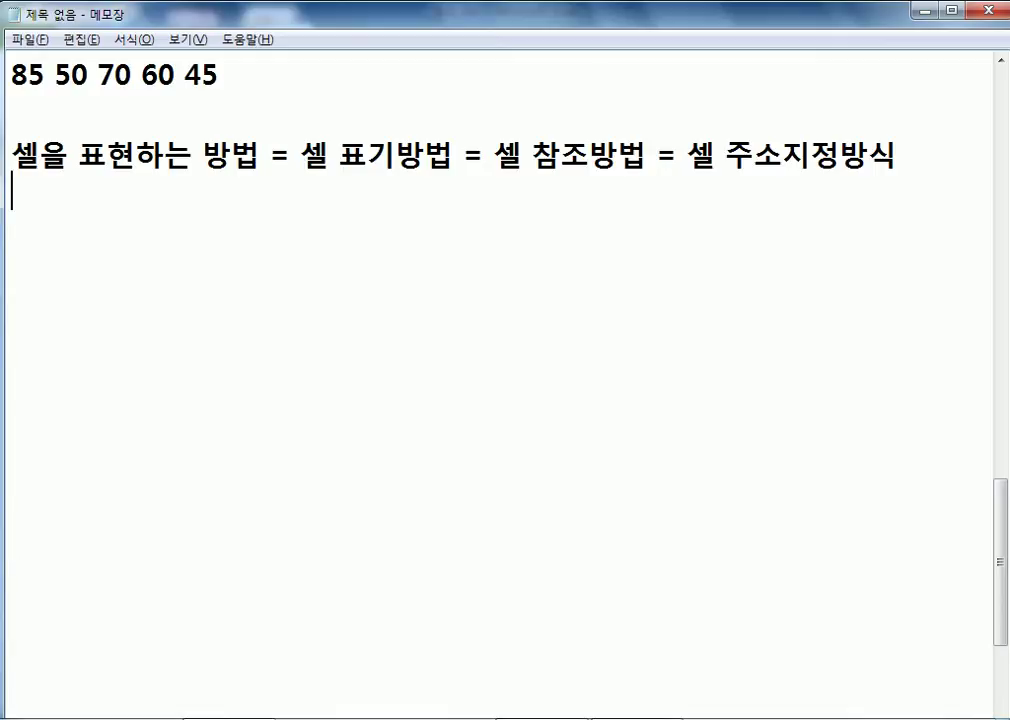
pyautogui.press('Return')
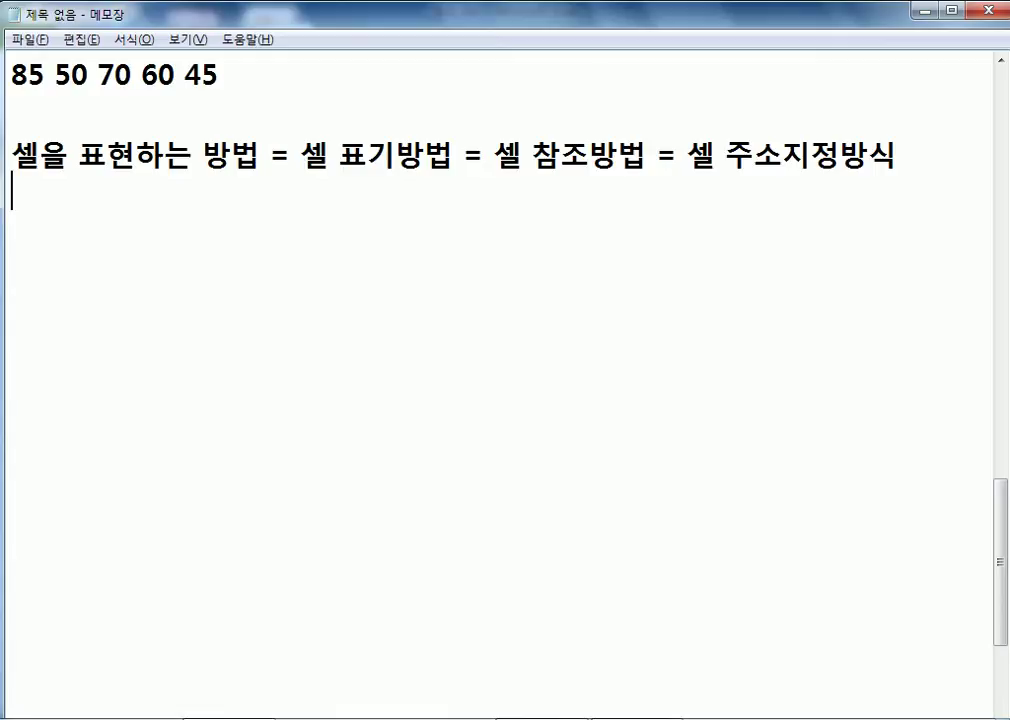
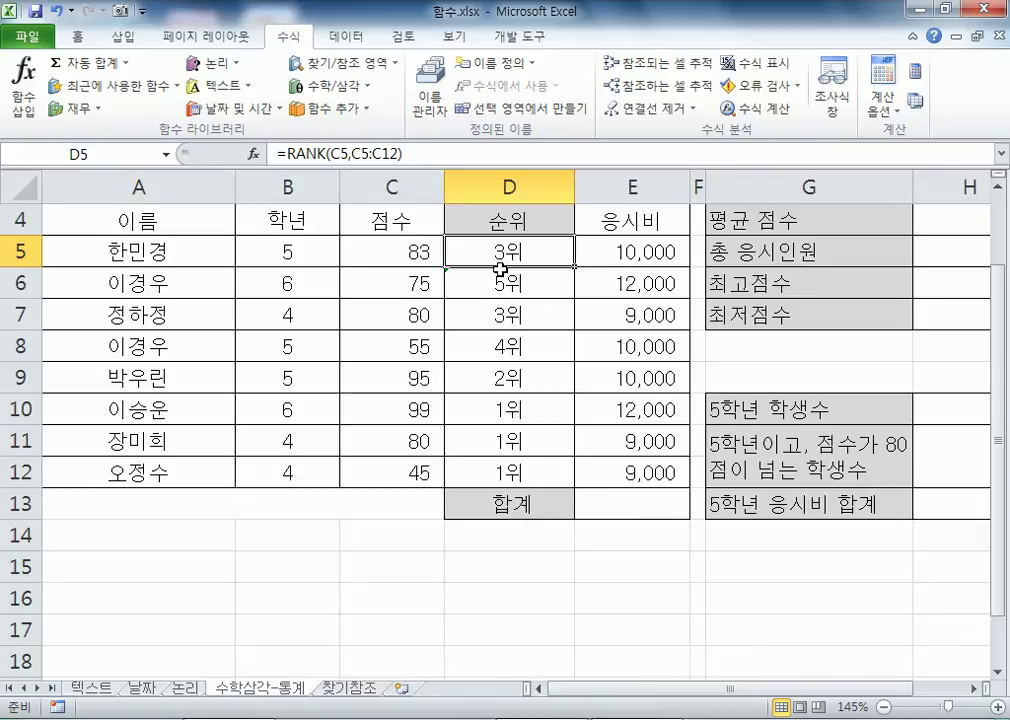
# Step: Go to the 날짜 sheet in Excel and enter =C8-B8 in D8 to calculate the first working time
pyautogui.click(141, 689)
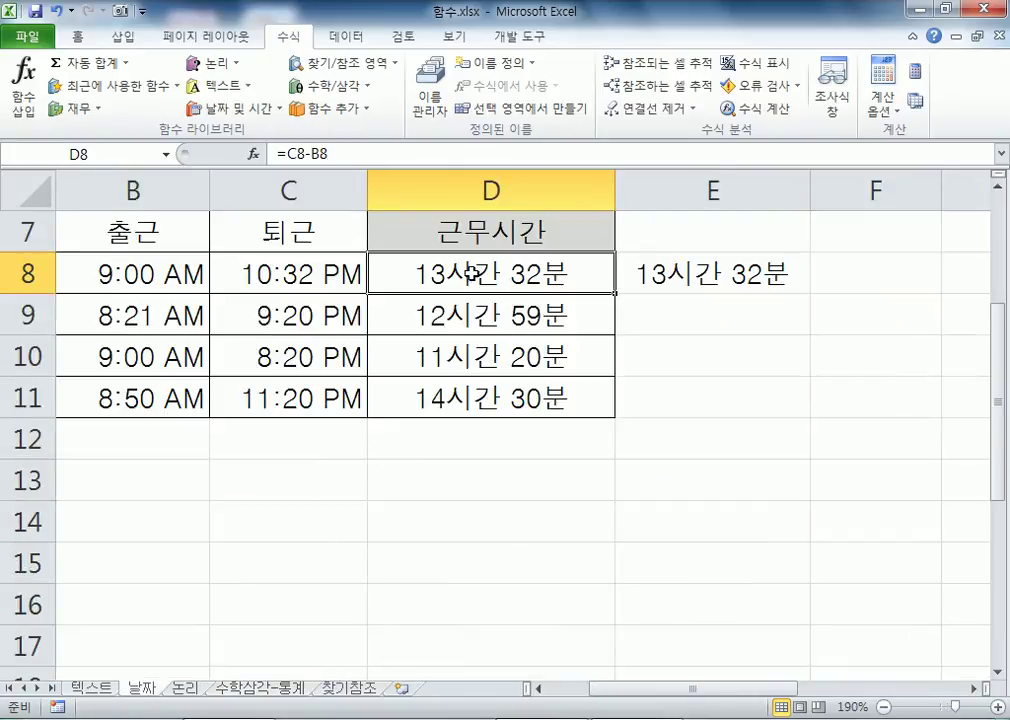
pyautogui.write('=')
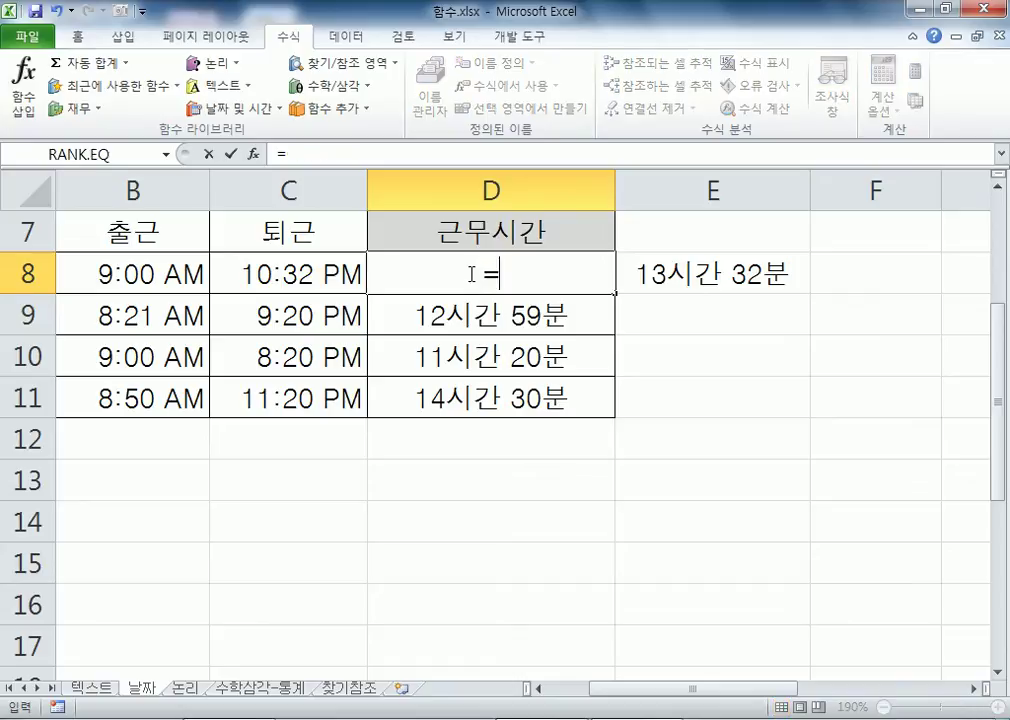
pyautogui.click(271, 267)
pyautogui.write('-')
pyautogui.click(170, 273)
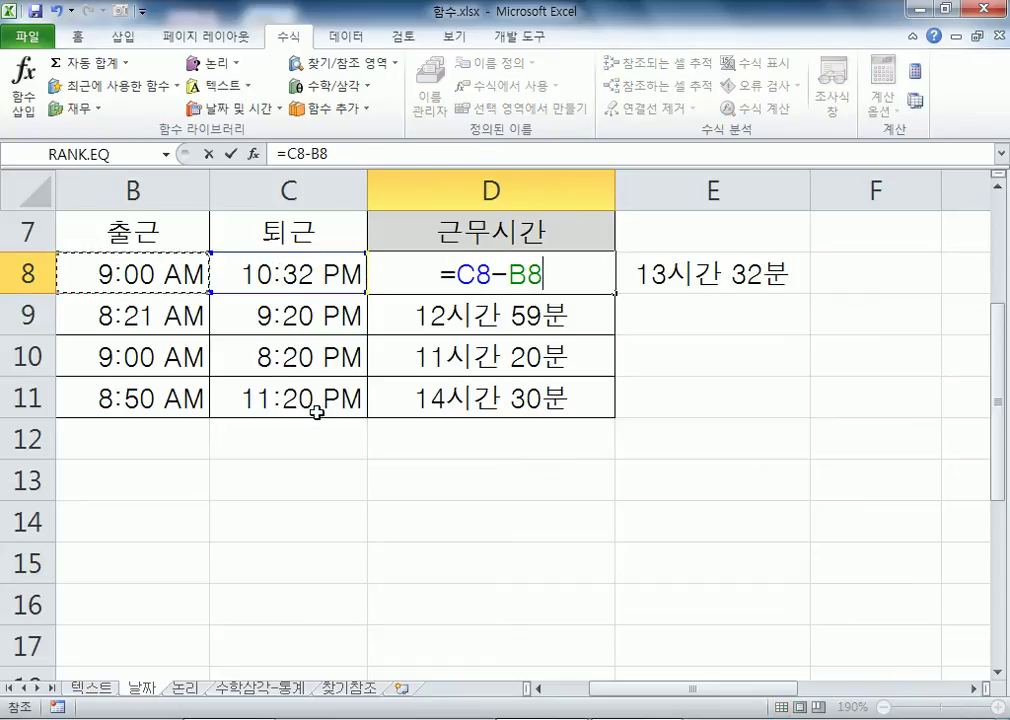
pyautogui.hotkey('ctrl', 'Return')
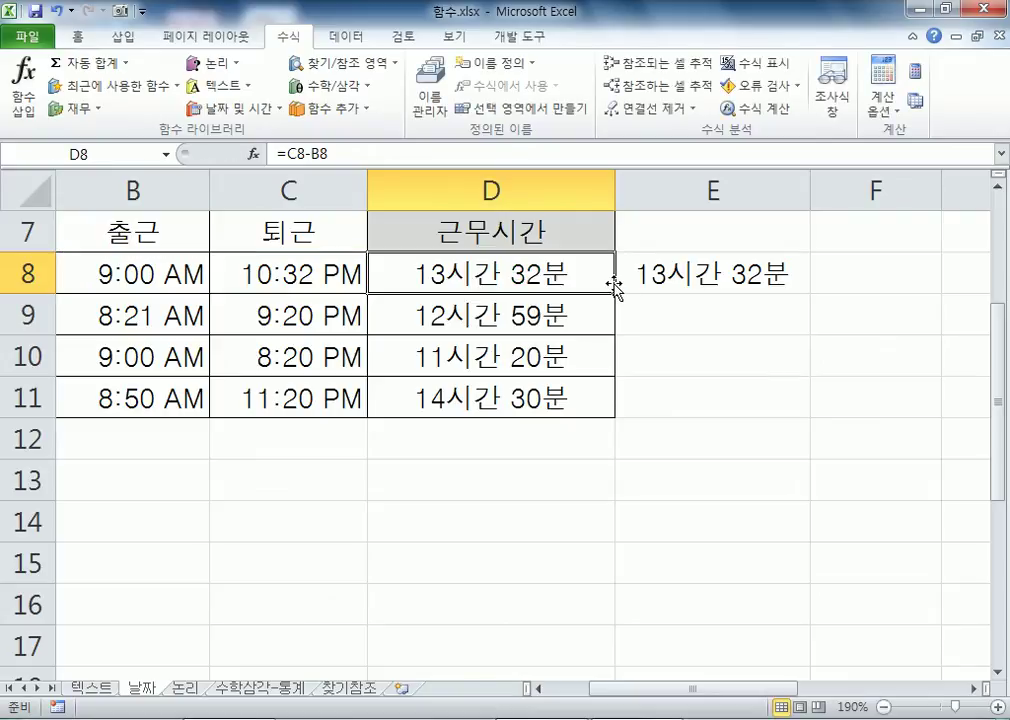
pyautogui.write('AUD')
pyautogui.press('BackSpace')
pyautogui.press('BackSpace')
pyautogui.press('BackSpace')
pyautogui.press('Hangul')
pyautogui.write('명령, ')
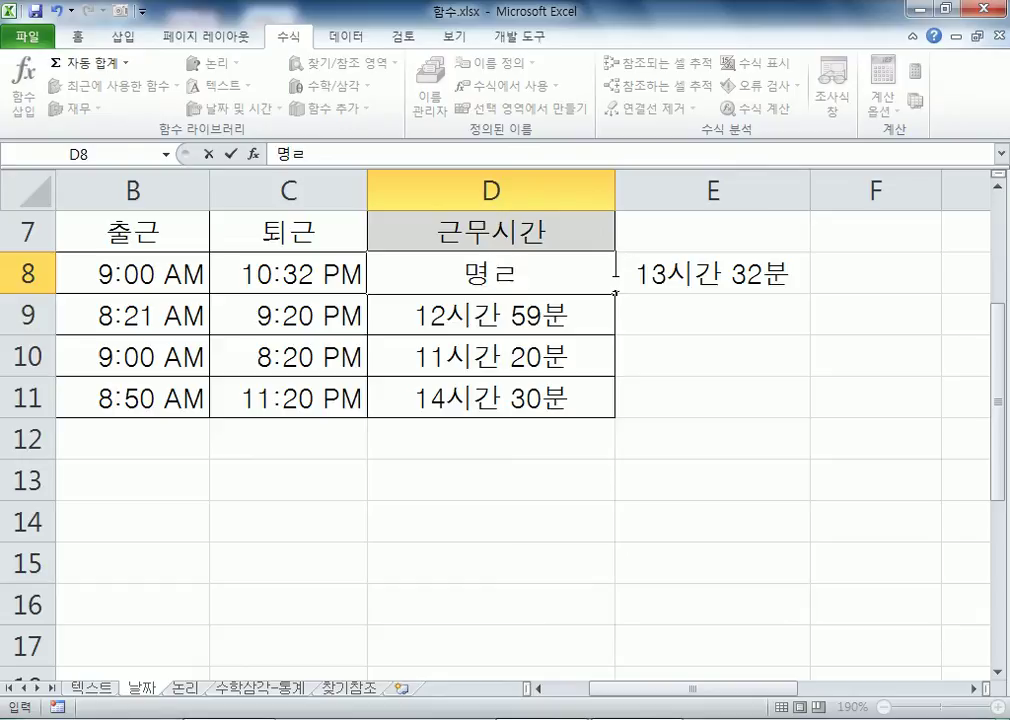
pyautogui.write('왼쪽')
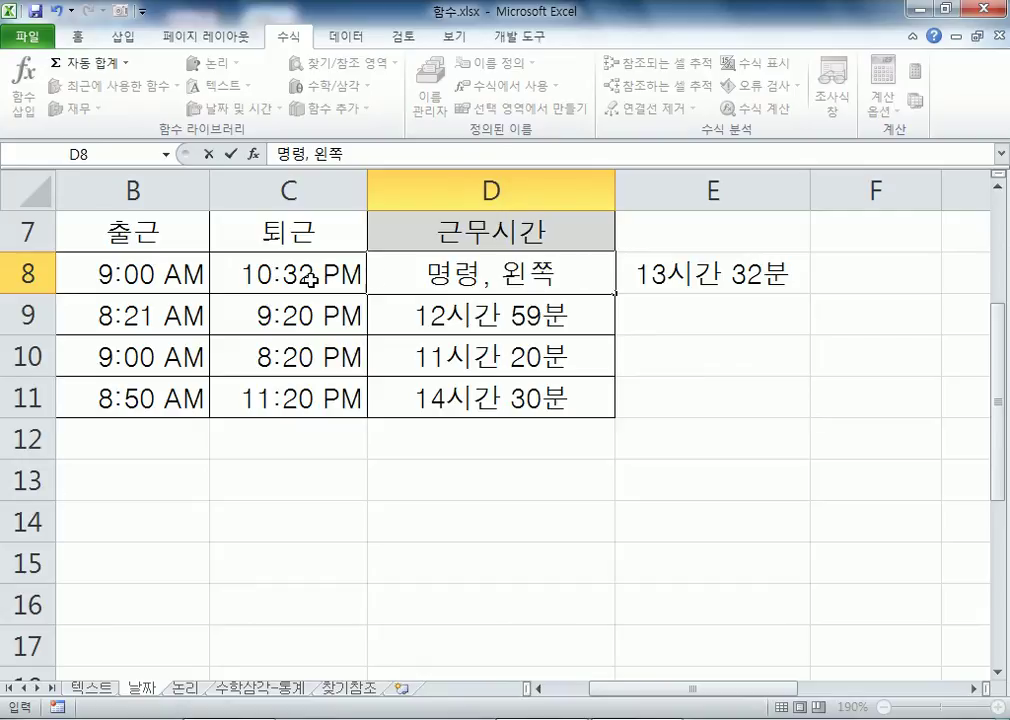
pyautogui.write('-ㅇ왼ㅇㅎ')
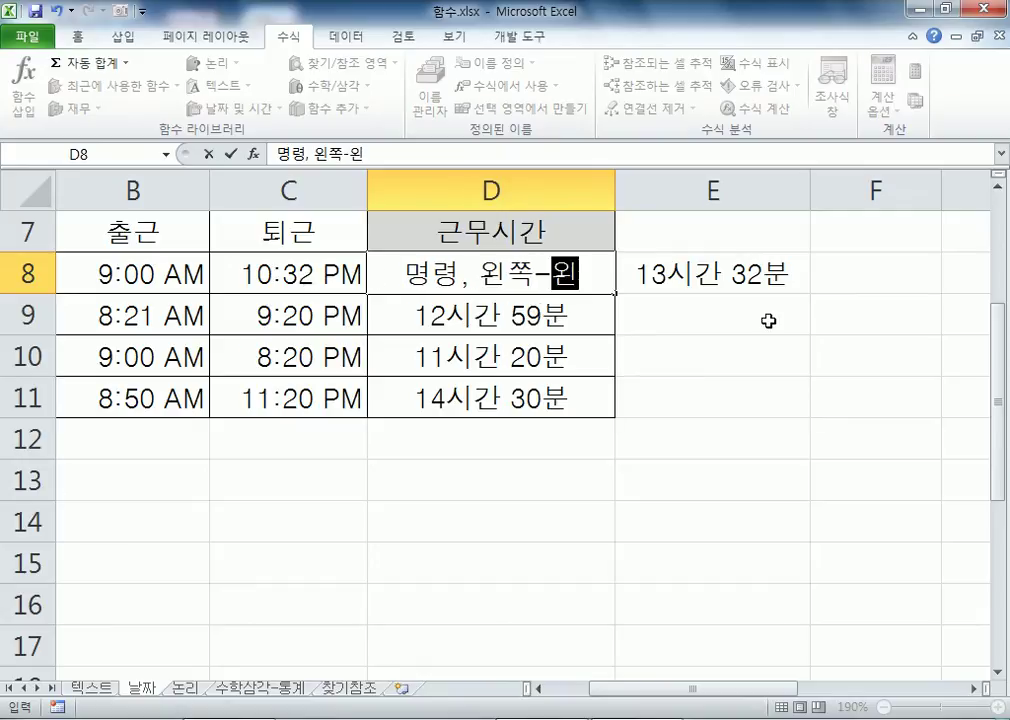
pyautogui.press('BackSpace')
pyautogui.press('BackSpace')
pyautogui.write('ㅇ히ㅏ')
pyautogui.press('BackSpace')
pyautogui.press('BackSpace')
pyautogui.press('BackSpace')
pyautogui.write('ㅇㅚㄴ쪽')
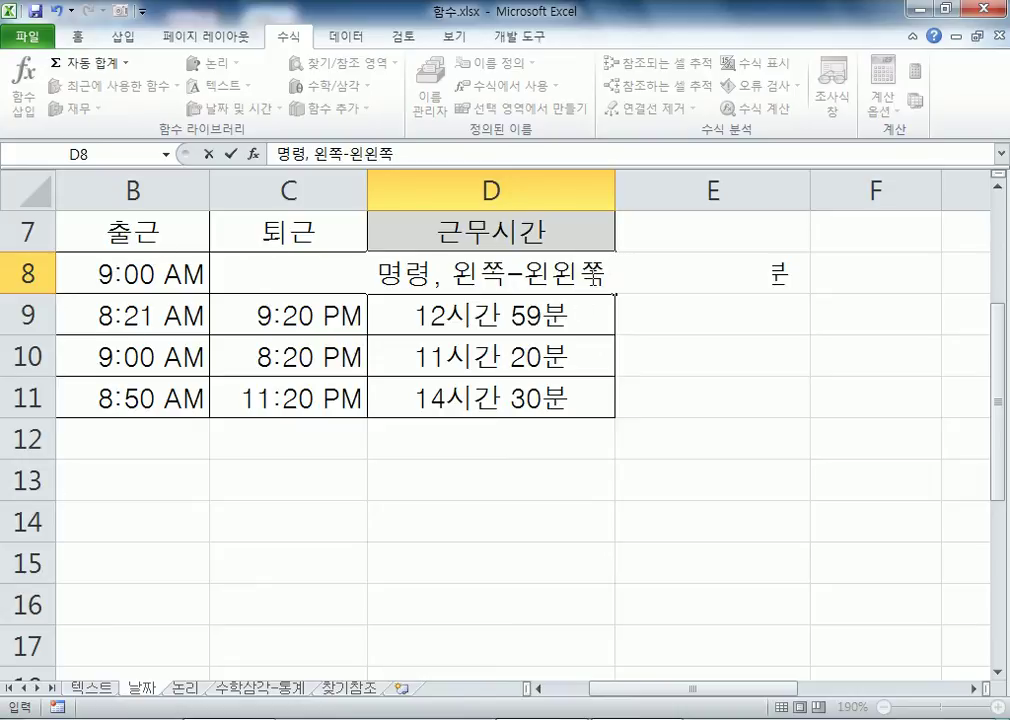
pyautogui.press('F2')
pyautogui.press('Escape')
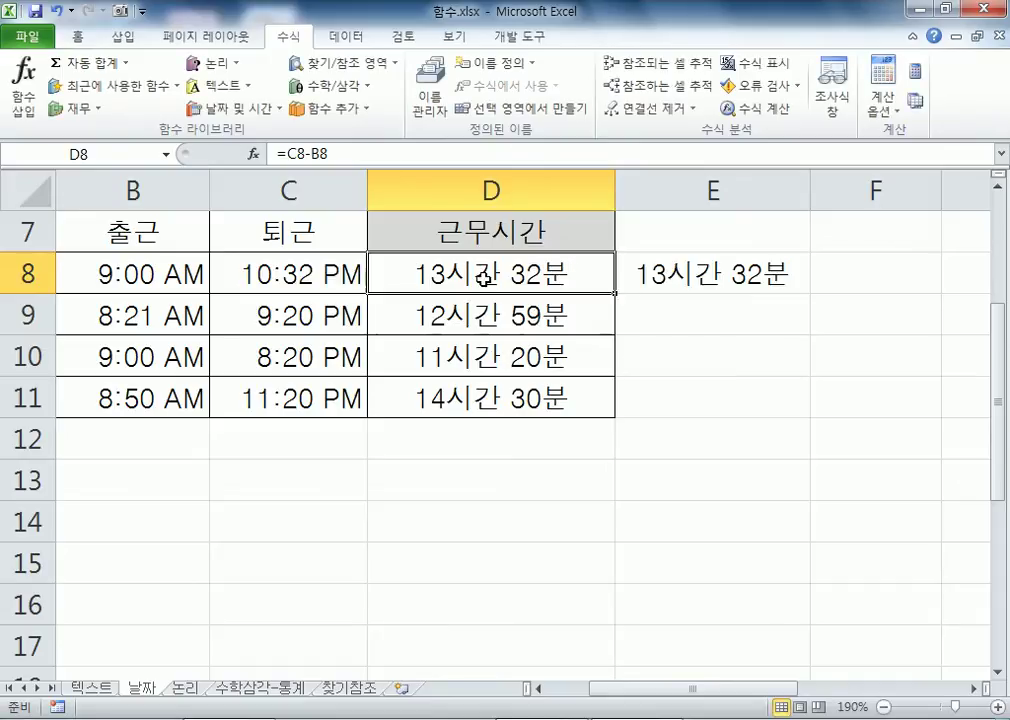
# Step: Check where C8 and B8 lie relative to D8, and re-enter the working-time formula =C8-B8 in D8
pyautogui.click(298, 270)
pyautogui.click(455, 274)
pyautogui.click(338, 274)
pyautogui.click(193, 274)
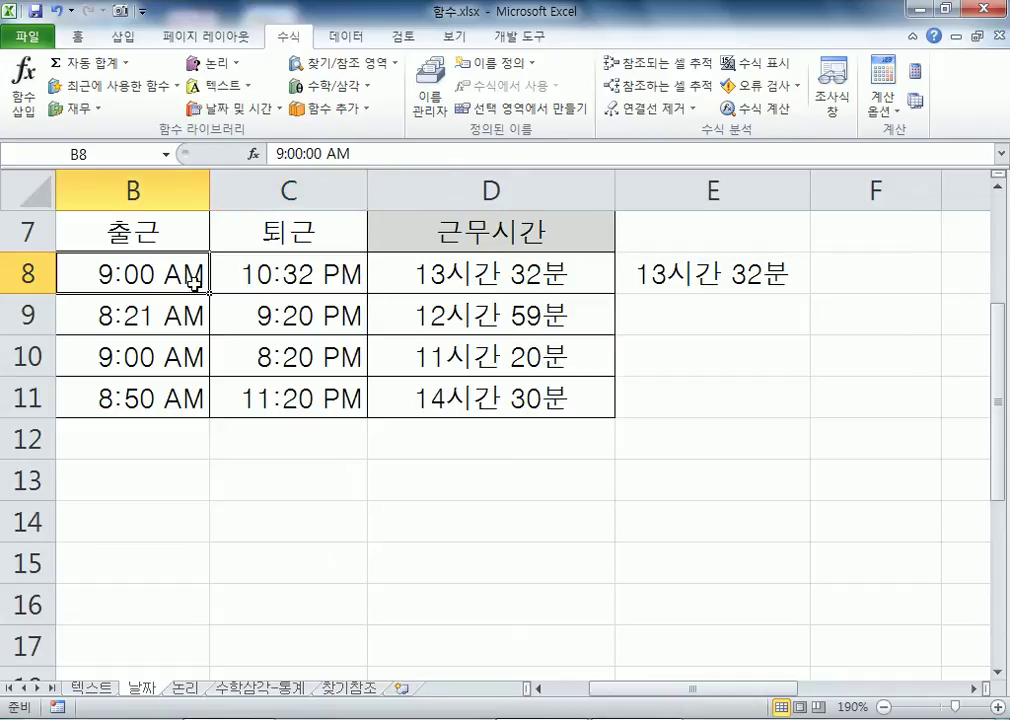
pyautogui.click(453, 275)
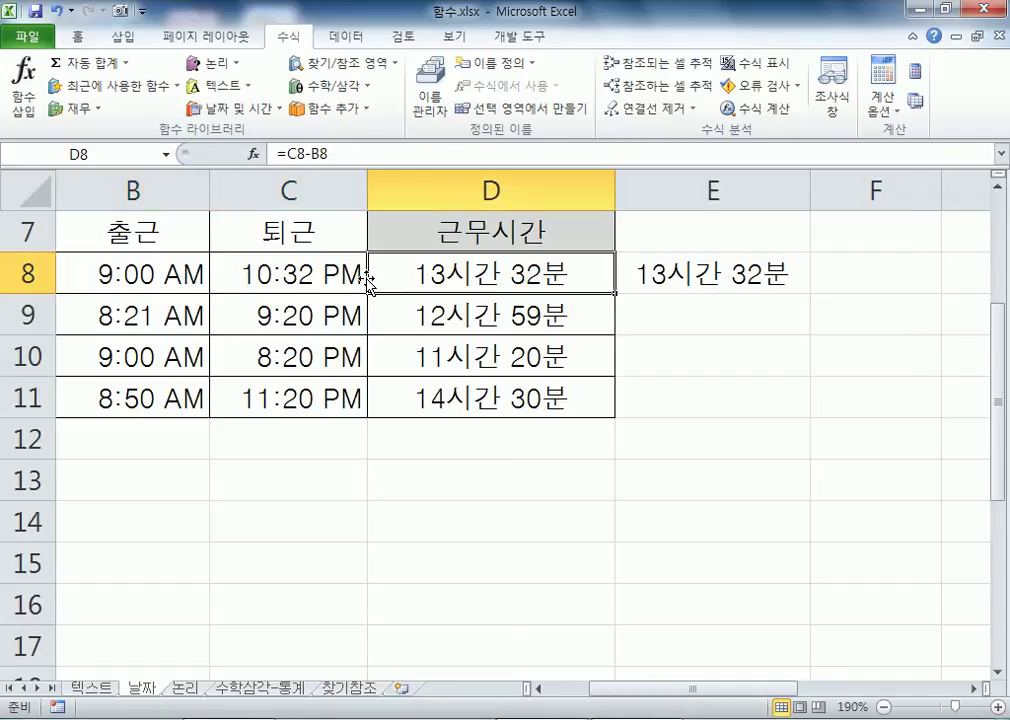
pyautogui.write('=')
pyautogui.click(289, 273)
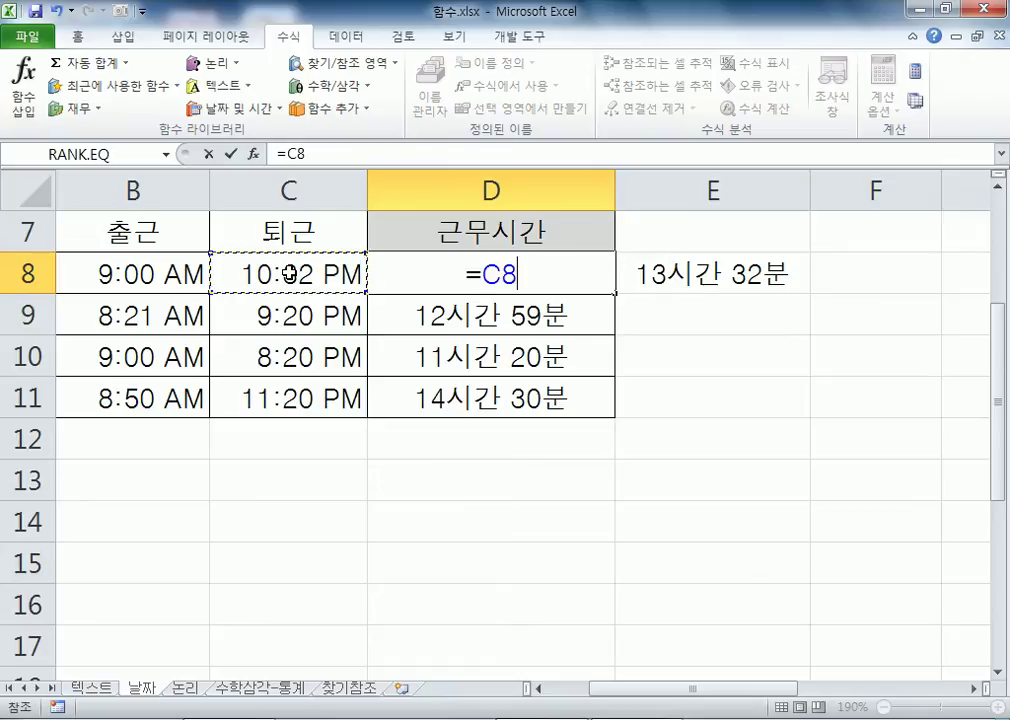
pyautogui.write('-')
pyautogui.click(165, 268)
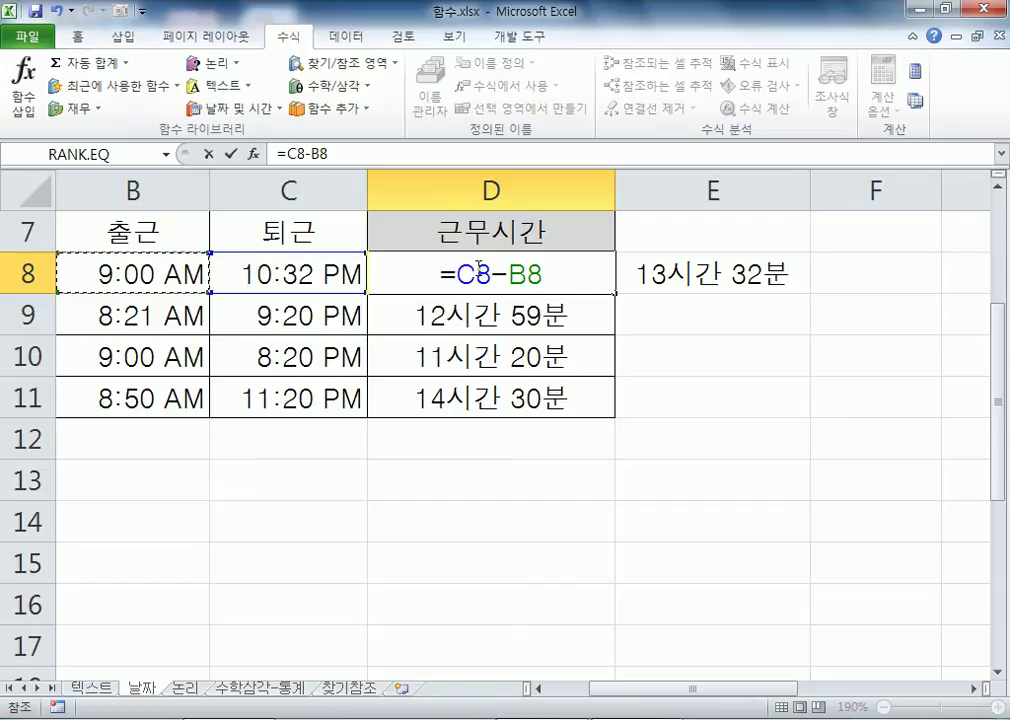
pyautogui.click(448, 277)
pyautogui.hotkey('ctrl', 'Return')
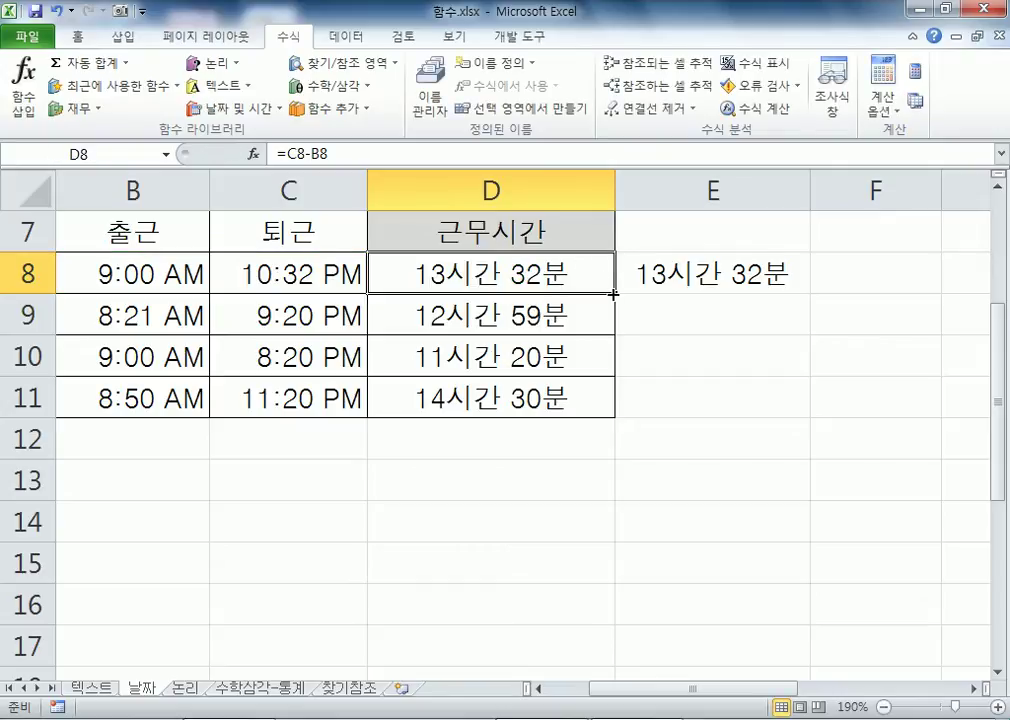
# Step: Open the working-time formula in D11 to examine which cells the copied subtraction refers to
pyautogui.click(458, 404)
pyautogui.press('F2')
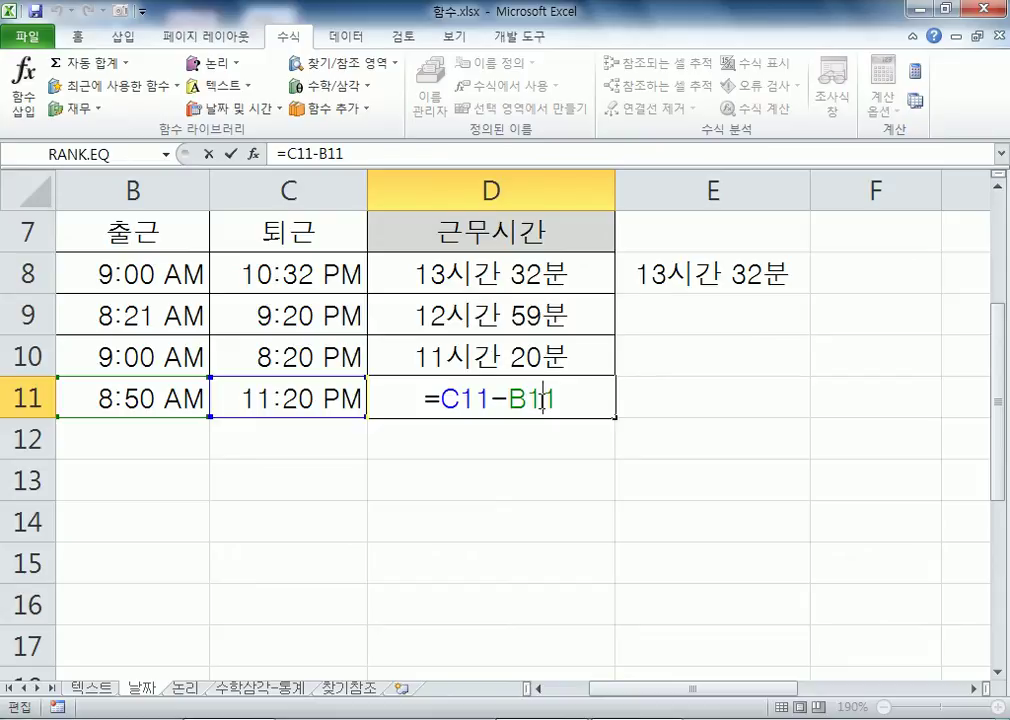
pyautogui.hotkey('ctrl', 'Return')
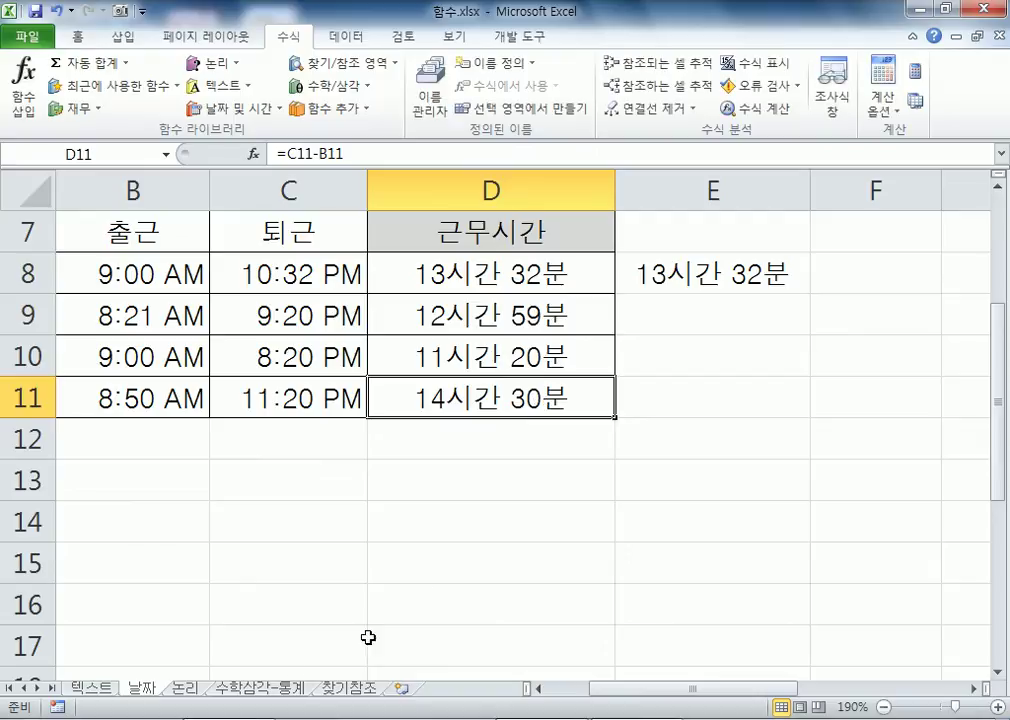
# Step: On the 수학삼각-통계 sheet, examine the Number argument C5 in D5's RANK formula and compare D8 and D10 with their neighbouring score cells
pyautogui.click(262, 688)
pyautogui.doubleClick(514, 254)
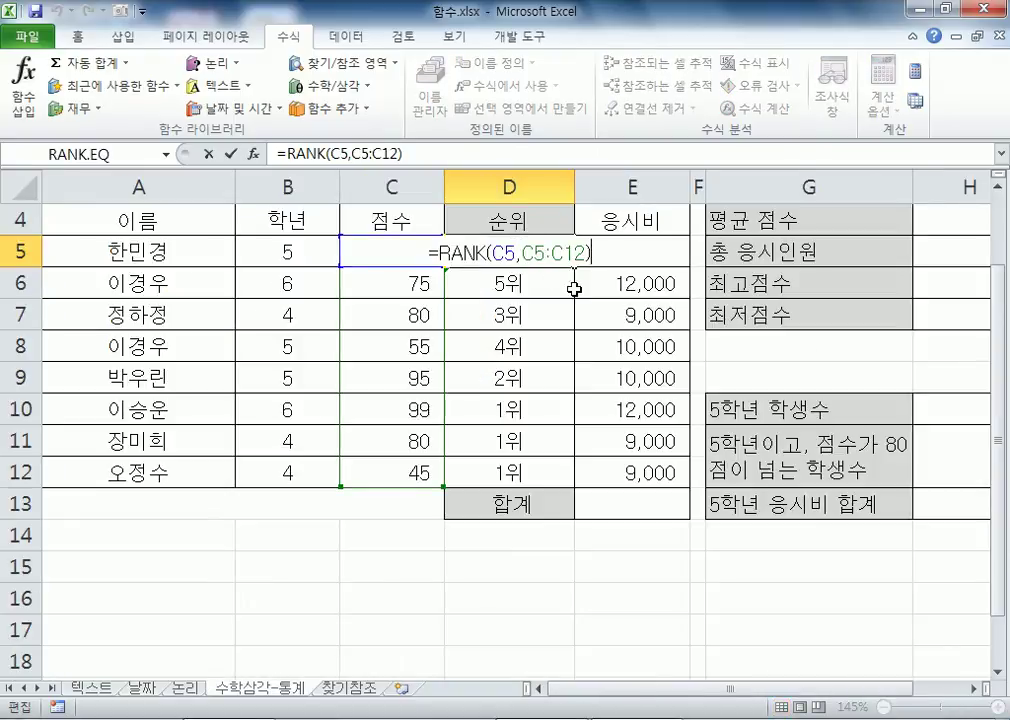
pyautogui.doubleClick(495, 253)
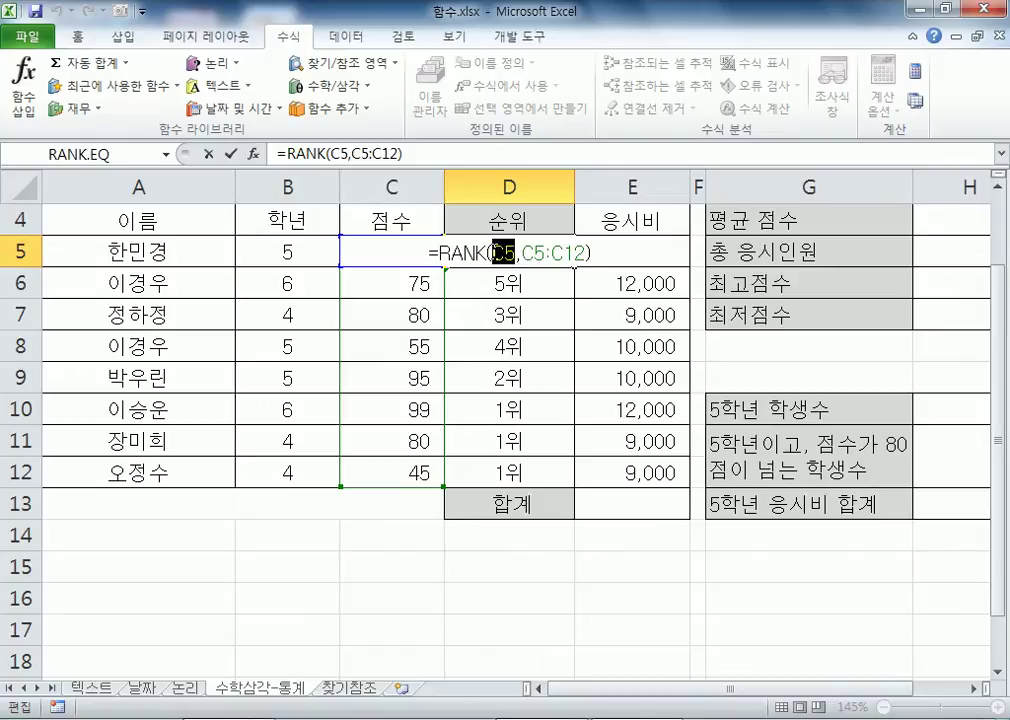
pyautogui.press('Escape')
pyautogui.click(397, 251)
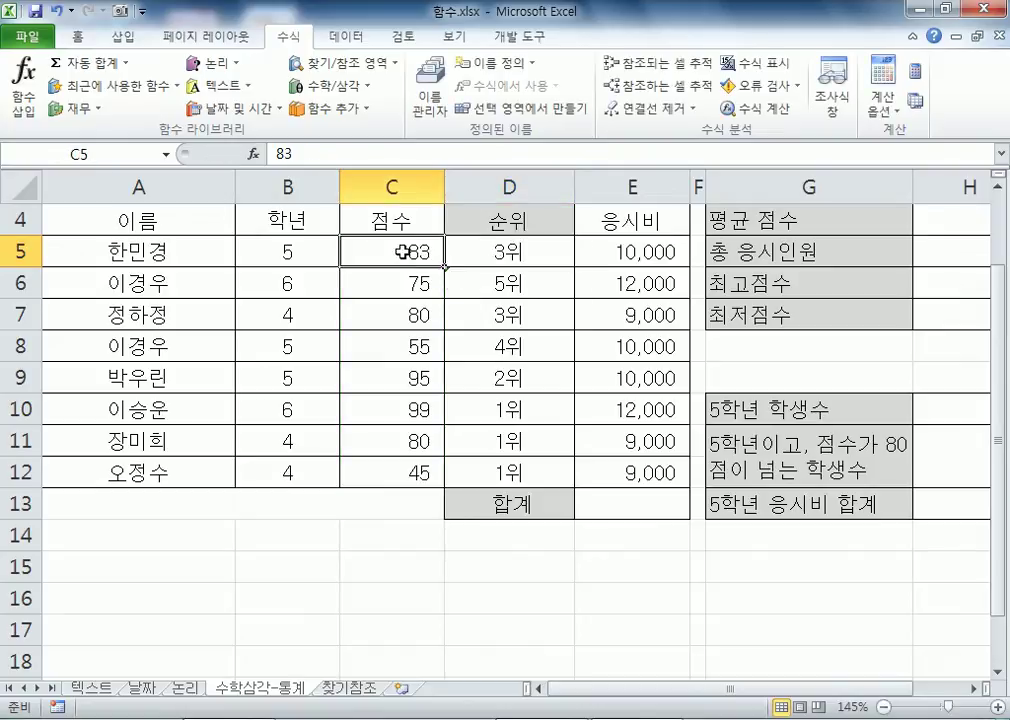
pyautogui.doubleClick(497, 254)
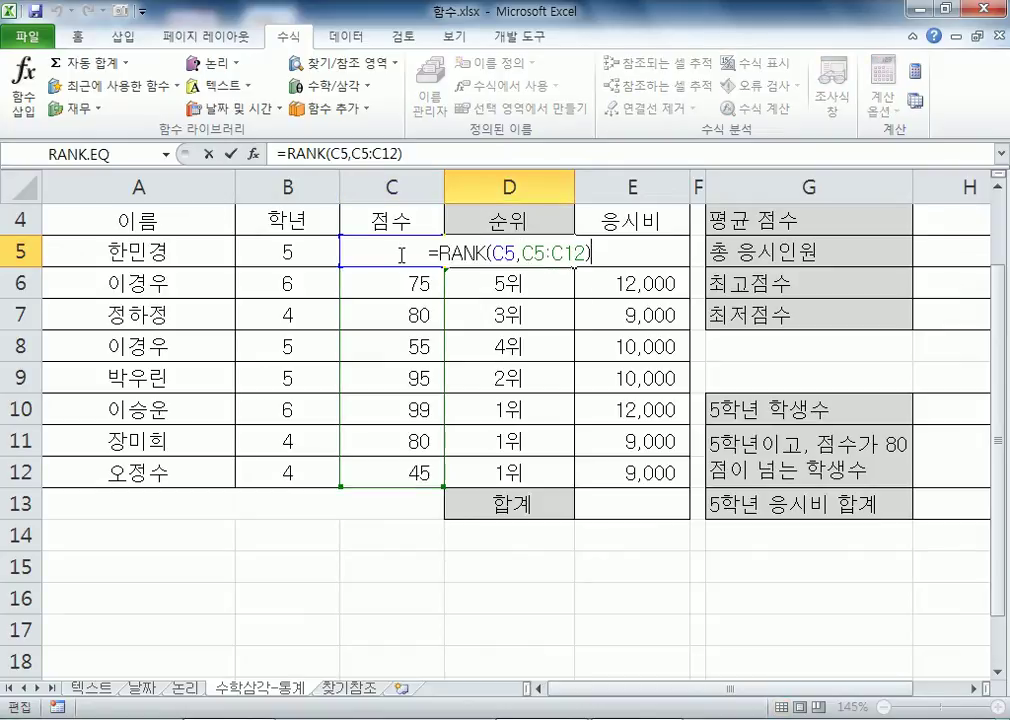
pyautogui.press('Escape')
pyautogui.click(503, 350)
pyautogui.click(387, 347)
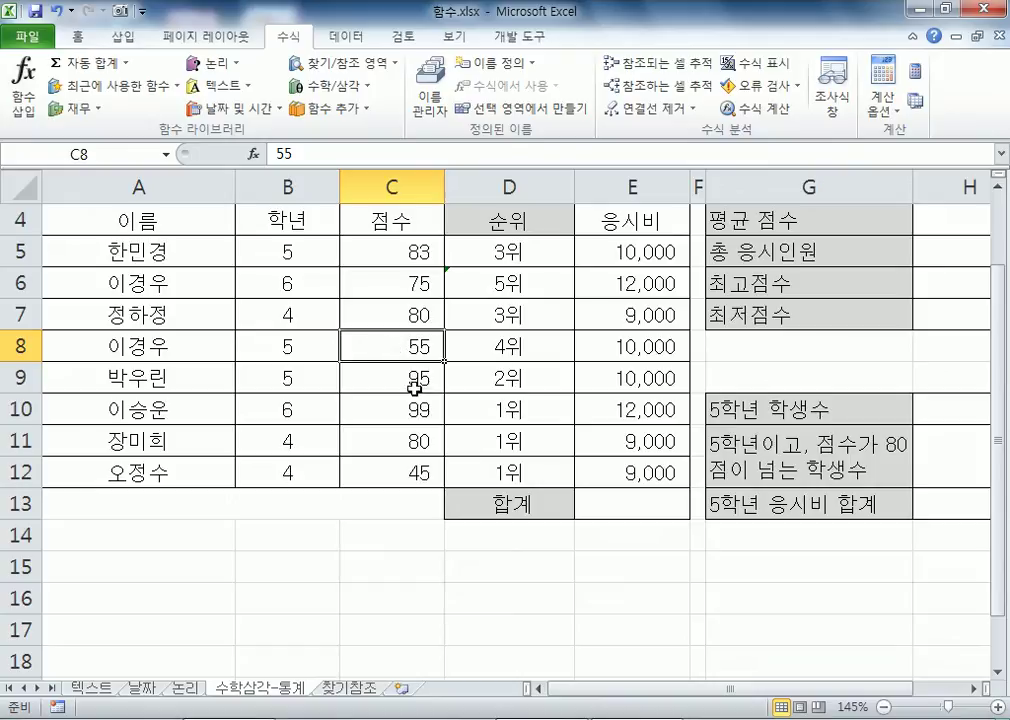
pyautogui.click(511, 418)
pyautogui.click(397, 411)
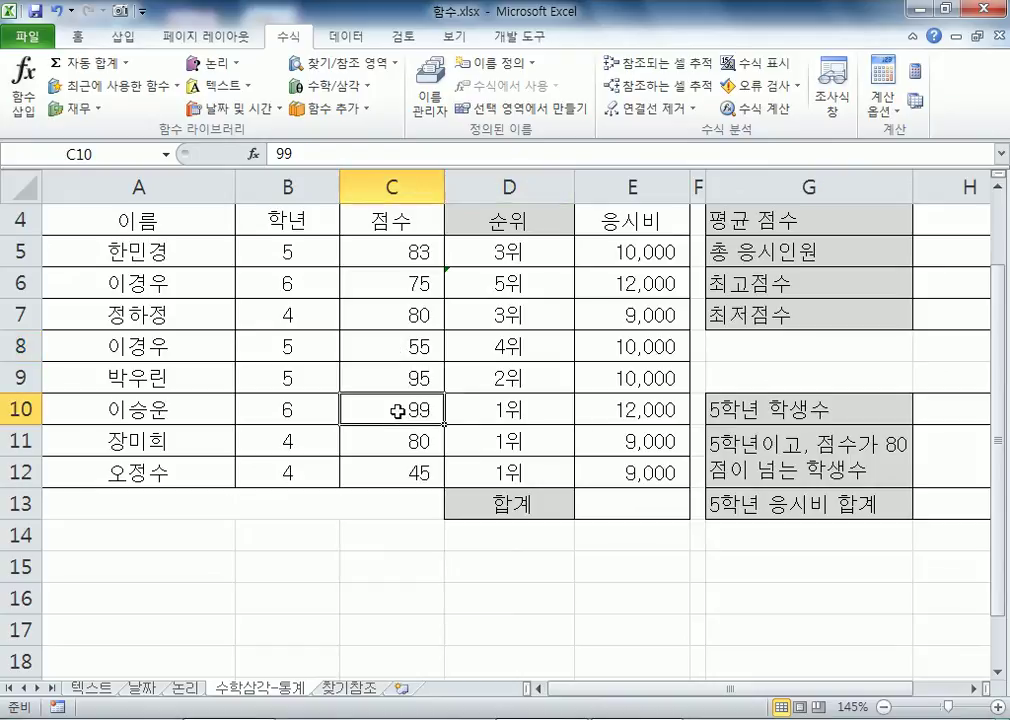
# Step: Examine the Ref argument C5:C12 in D5's RANK formula and trace the score range it covers
pyautogui.click(516, 255)
pyautogui.press('F2')
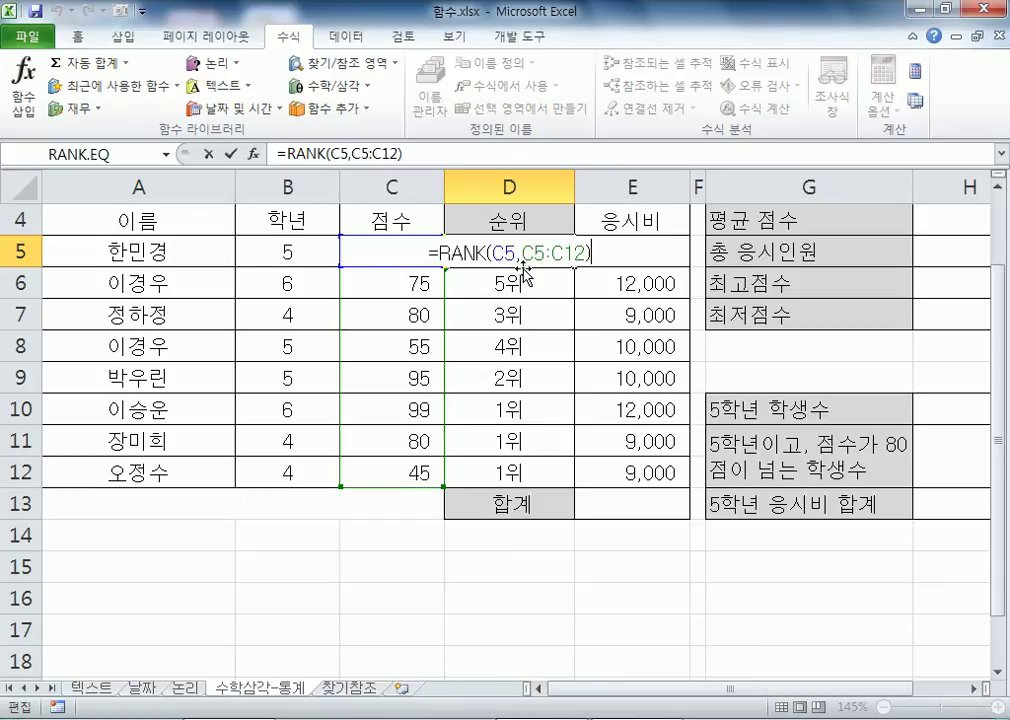
pyautogui.moveTo(525, 253); pyautogui.dragTo(586, 253)
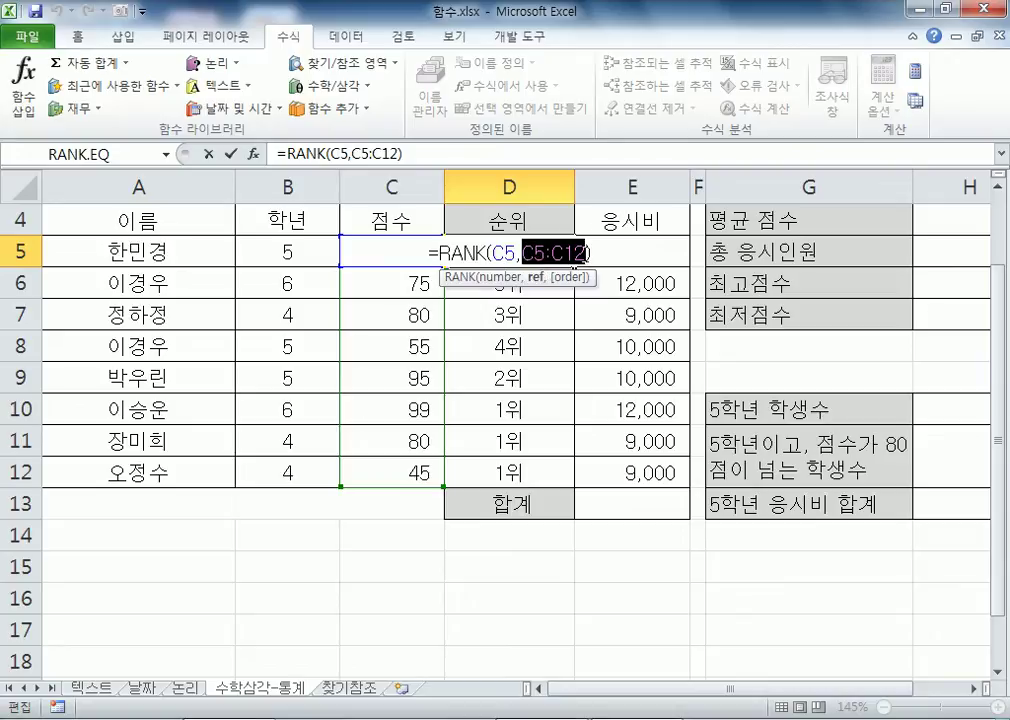
pyautogui.press('Escape')
pyautogui.moveTo(397, 255); pyautogui.dragTo(390, 440)
pyautogui.click(532, 252)
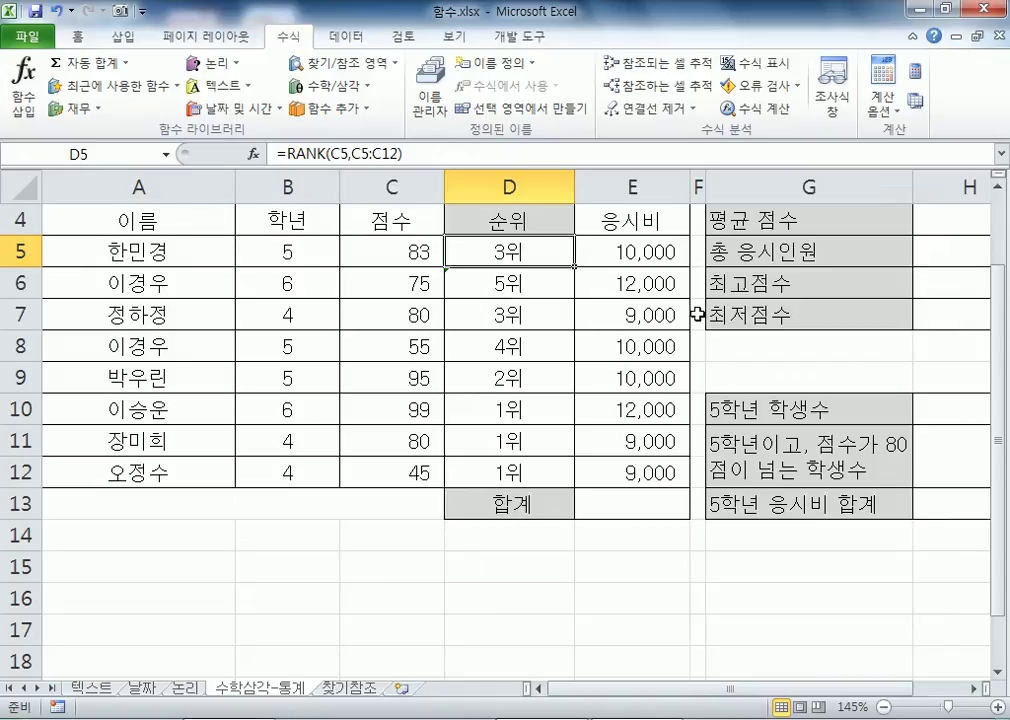
pyautogui.press('F2')
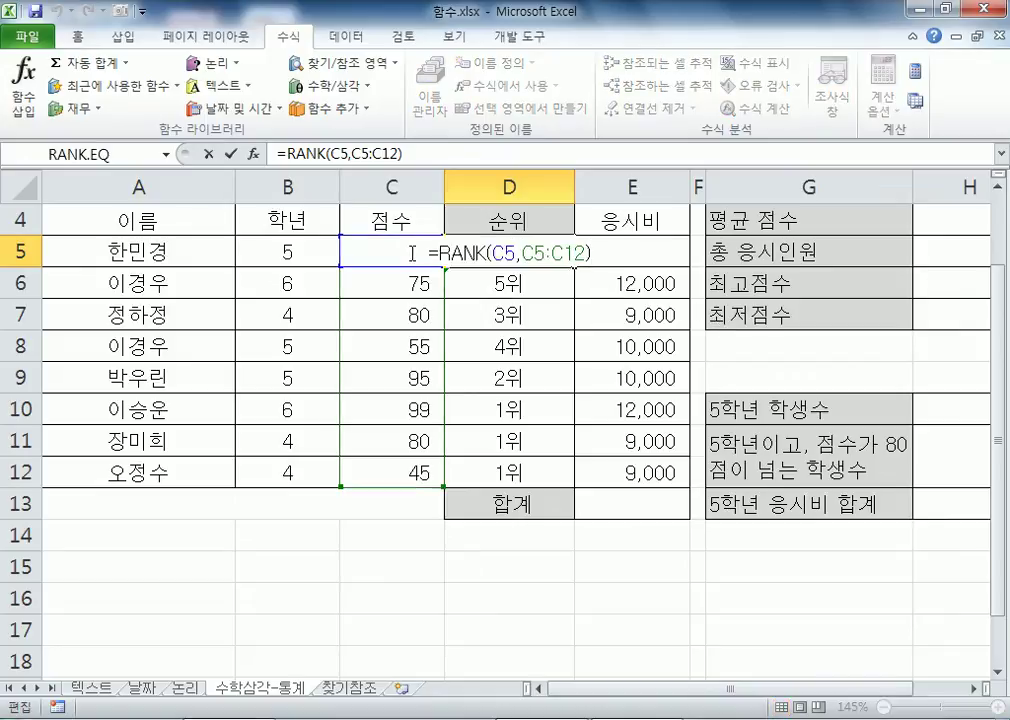
pyautogui.doubleClick(527, 253)
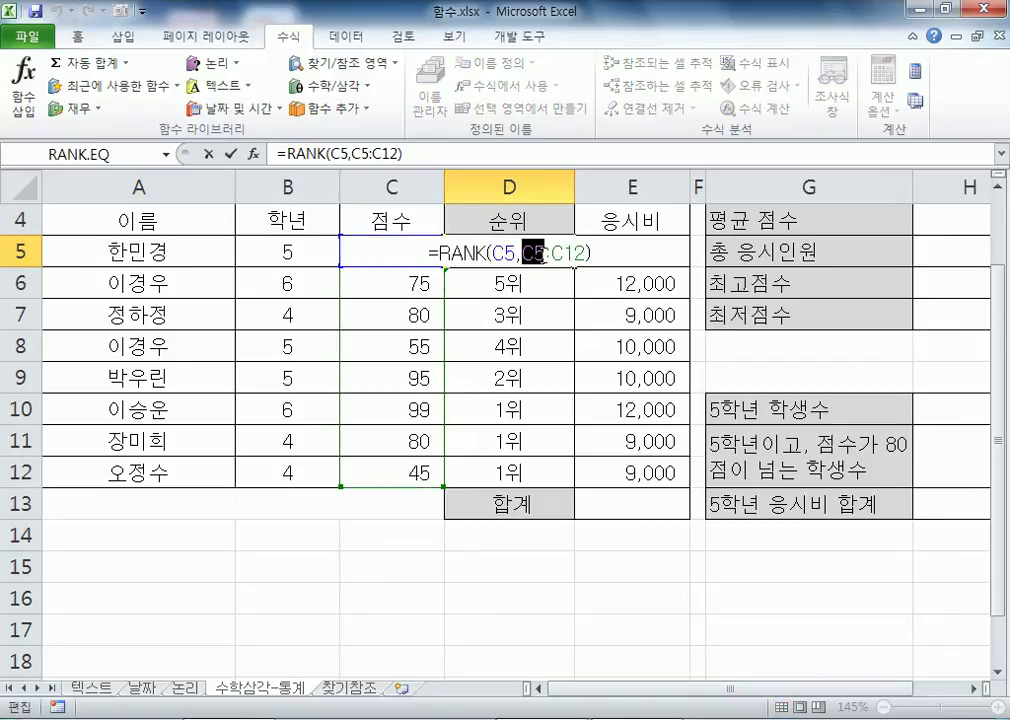
pyautogui.press('Escape')
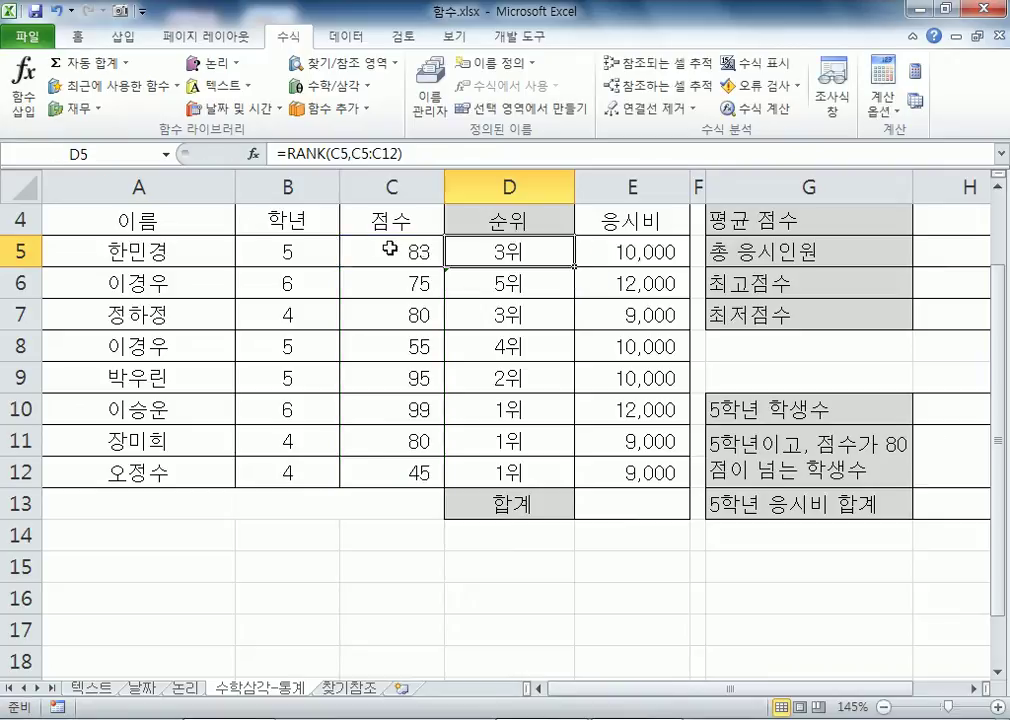
pyautogui.click(388, 249)
pyautogui.moveTo(388, 249); pyautogui.dragTo(386, 468)
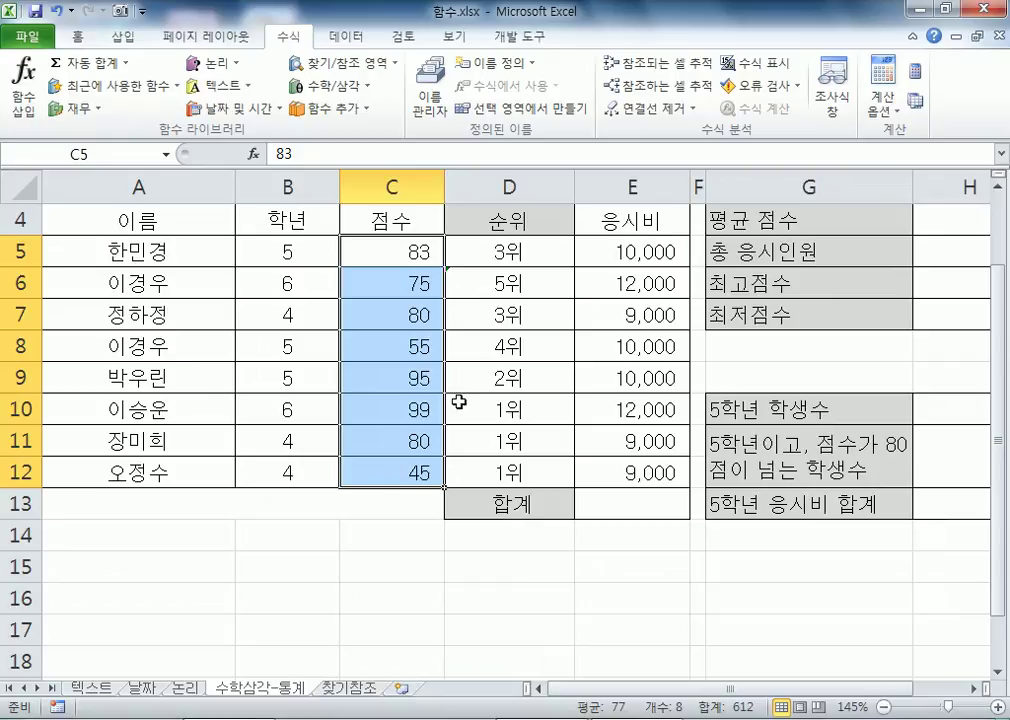
# Step: Copy the RANK formula from D5 down to D6 and inspect which cells the copied formula refers to
pyautogui.click(528, 258)
pyautogui.press('F2')
pyautogui.press('Escape')
pyautogui.moveTo(577, 268); pyautogui.dragTo(577, 298)
pyautogui.click(470, 282)
pyautogui.press('F2')
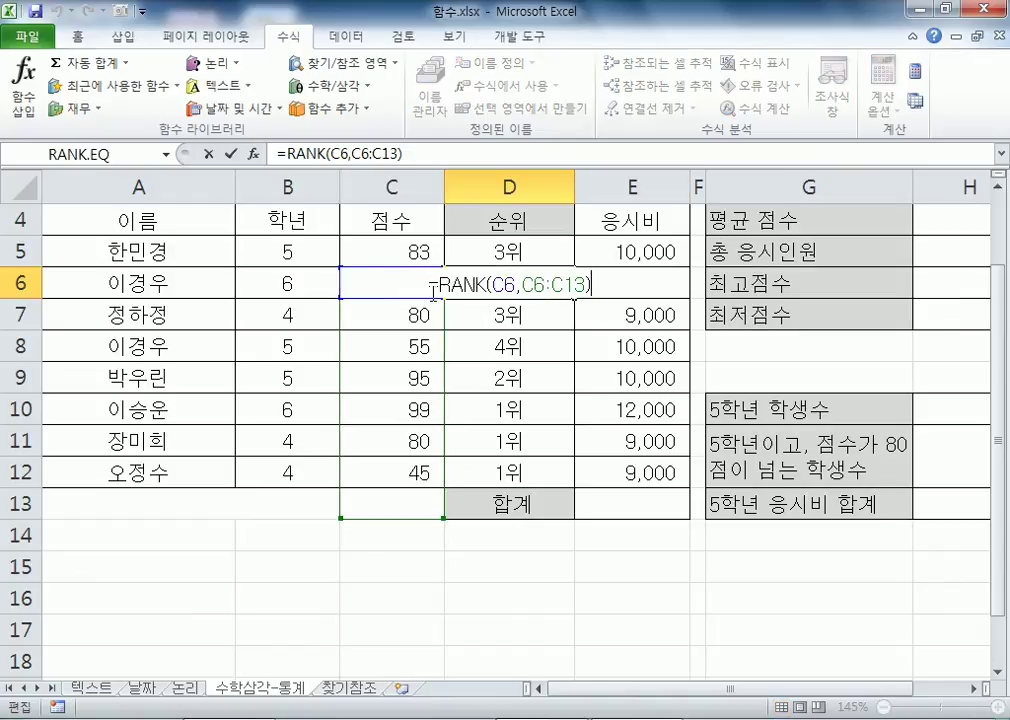
pyautogui.scroll(-1, 374, 283)
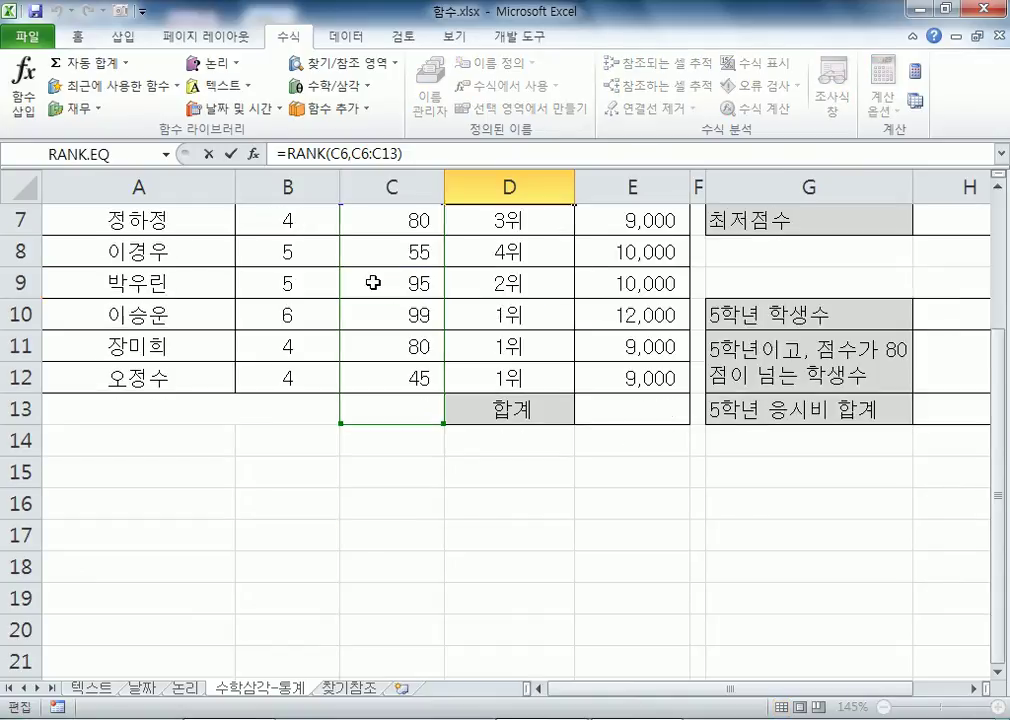
pyautogui.scroll(1, 374, 283)
pyautogui.press('Escape')
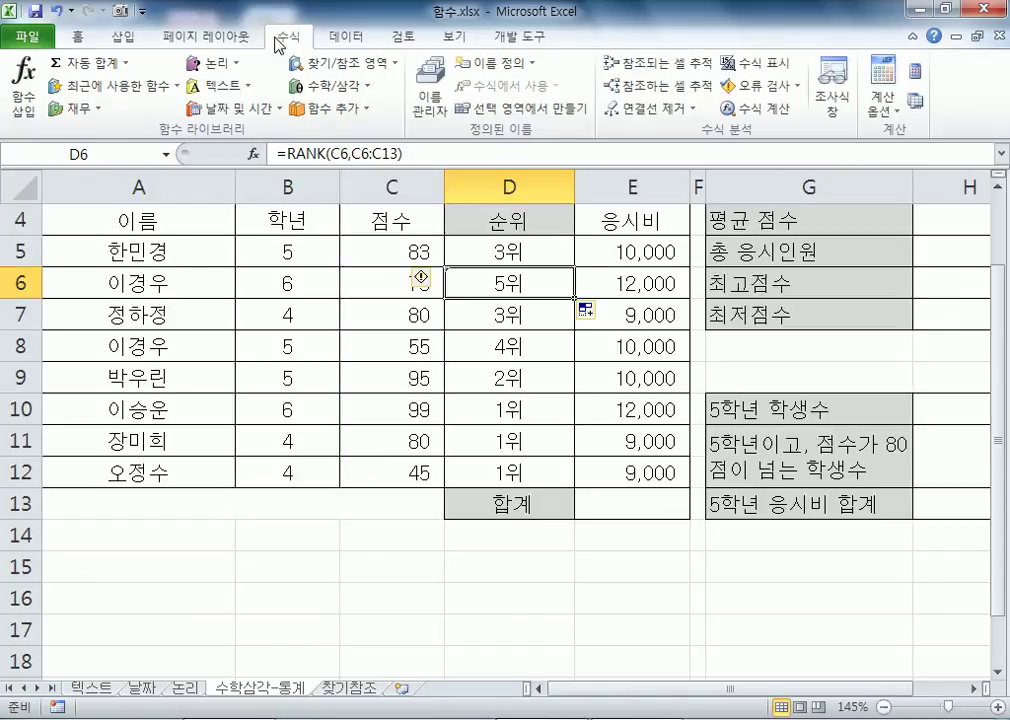
# Step: Collapse the ribbon to enlarge the sheet area and unmerge the cells A13:C13 below the score table
pyautogui.doubleClick(218, 34)
pyautogui.click(378, 189)
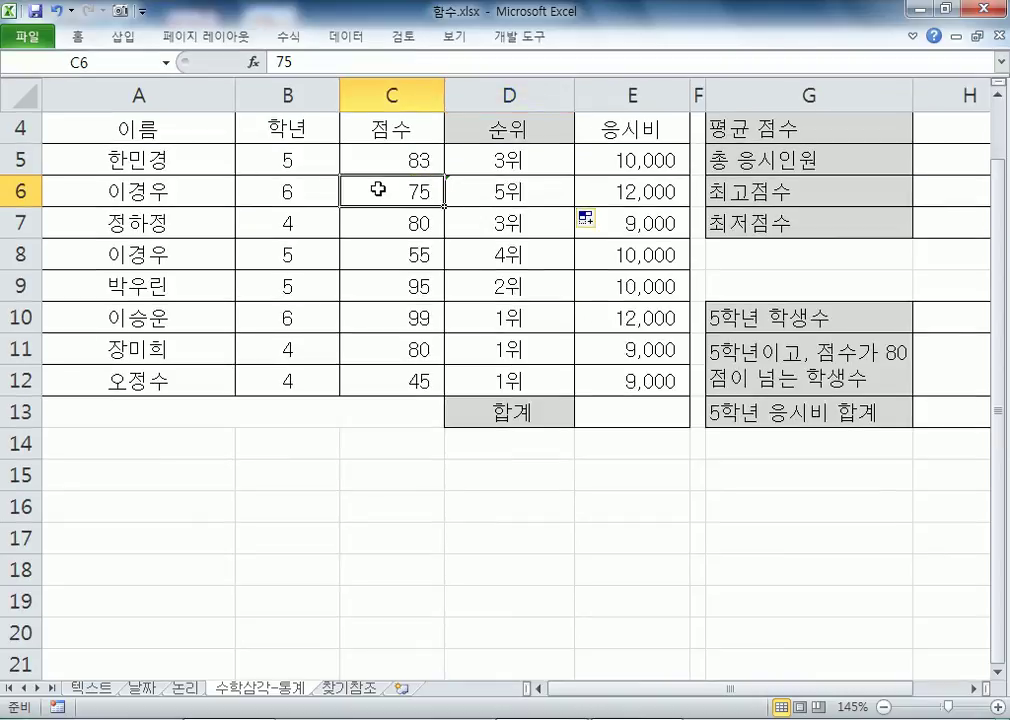
pyautogui.moveTo(378, 189); pyautogui.dragTo(388, 406)
pyautogui.click(316, 412)
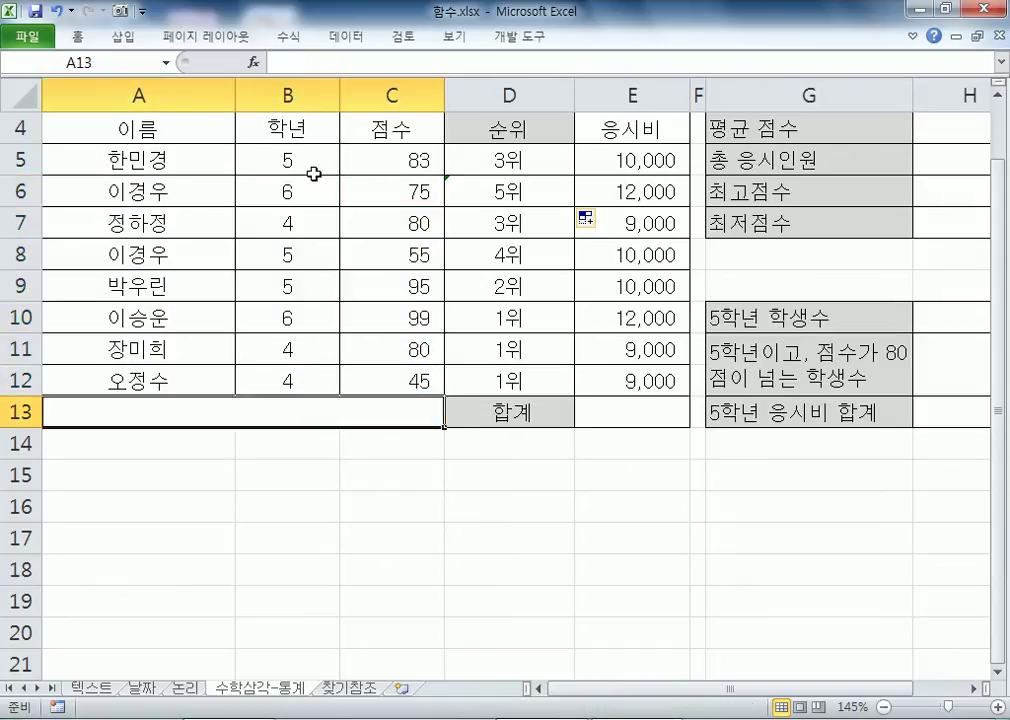
pyautogui.click(77, 36)
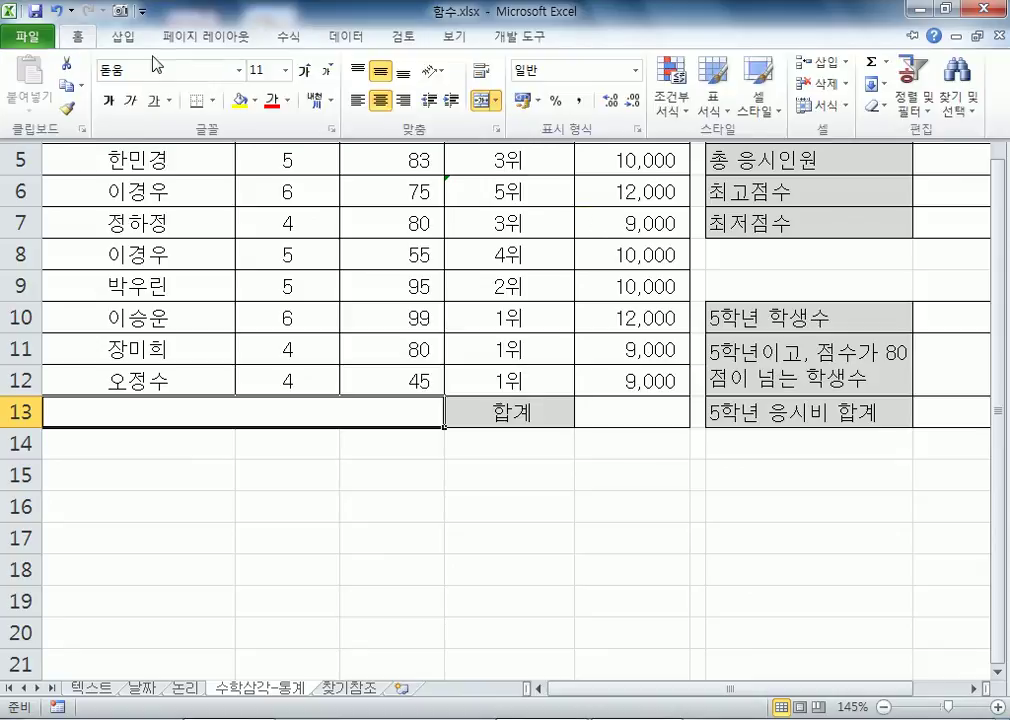
pyautogui.click(484, 101)
# Step: Trace how the RANK range shifts down per copied row by marking C6:C13 for D6 and C12:C19 for D12
pyautogui.moveTo(410, 158); pyautogui.dragTo(400, 405)
pyautogui.moveTo(362, 190); pyautogui.dragTo(427, 394)
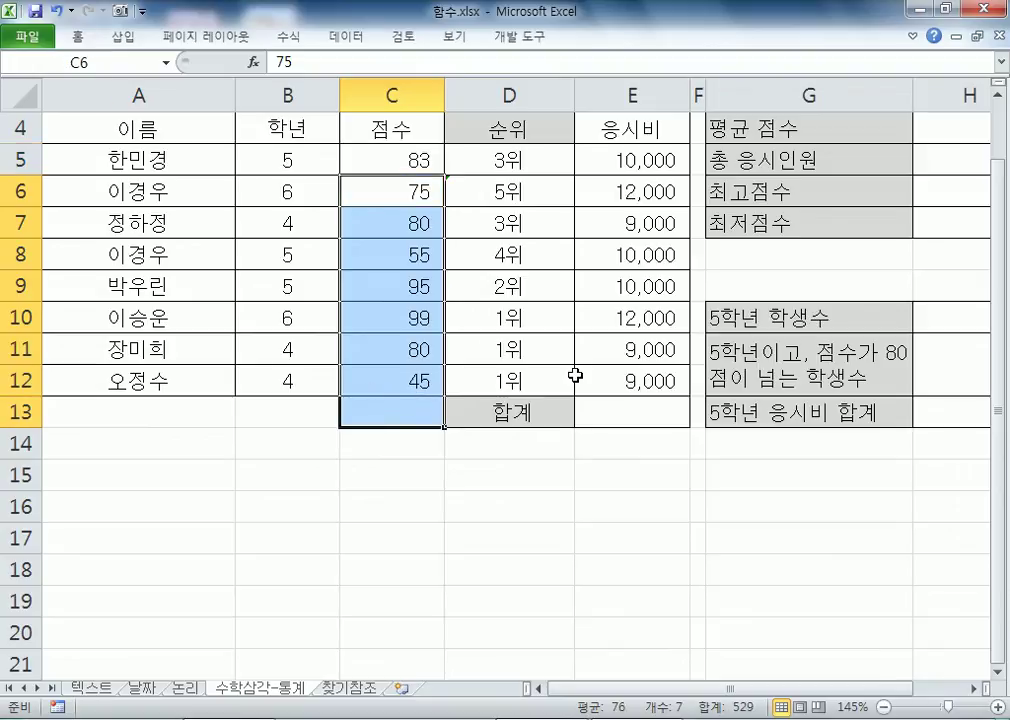
pyautogui.click(397, 352)
pyautogui.click(486, 381)
pyautogui.click(372, 375)
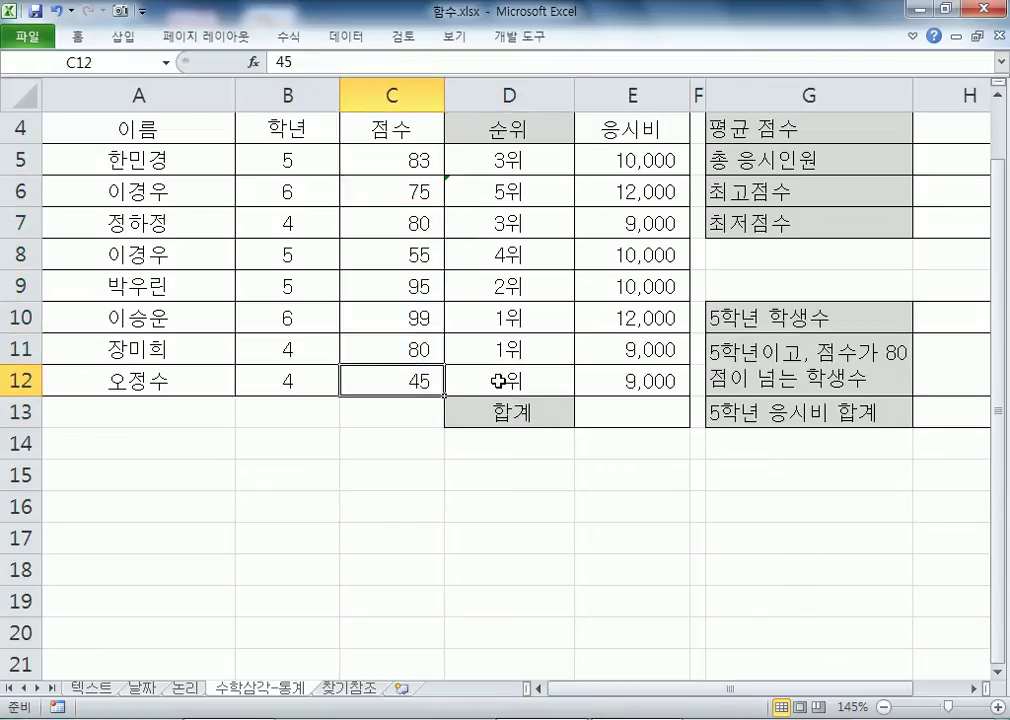
pyautogui.scroll(-1, 498, 381)
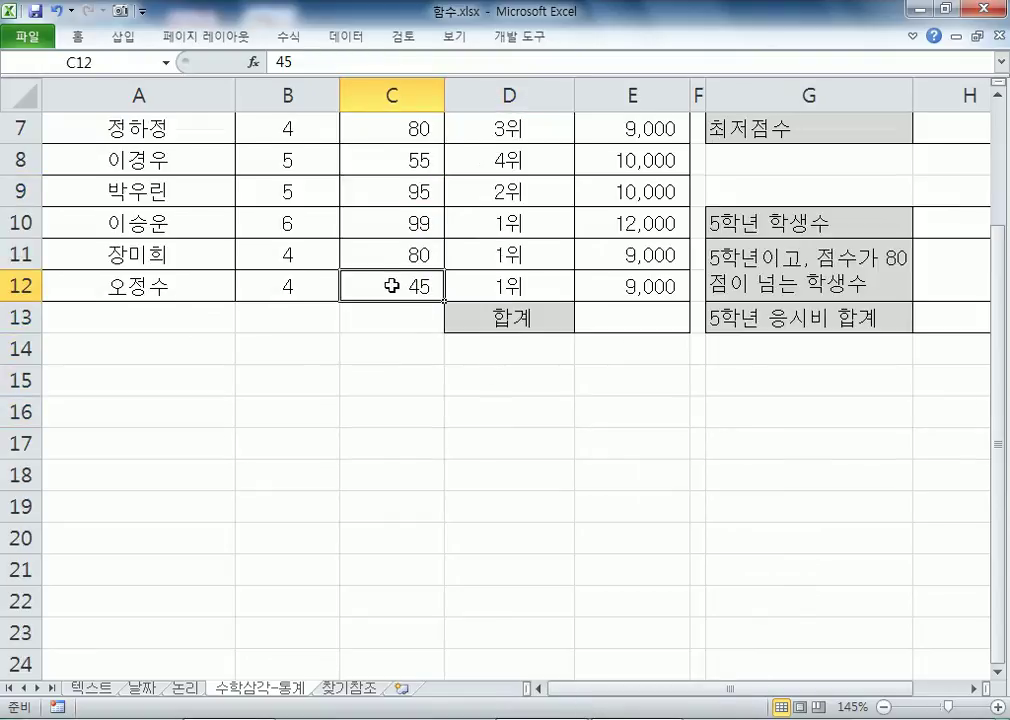
pyautogui.moveTo(392, 286); pyautogui.dragTo(386, 500)
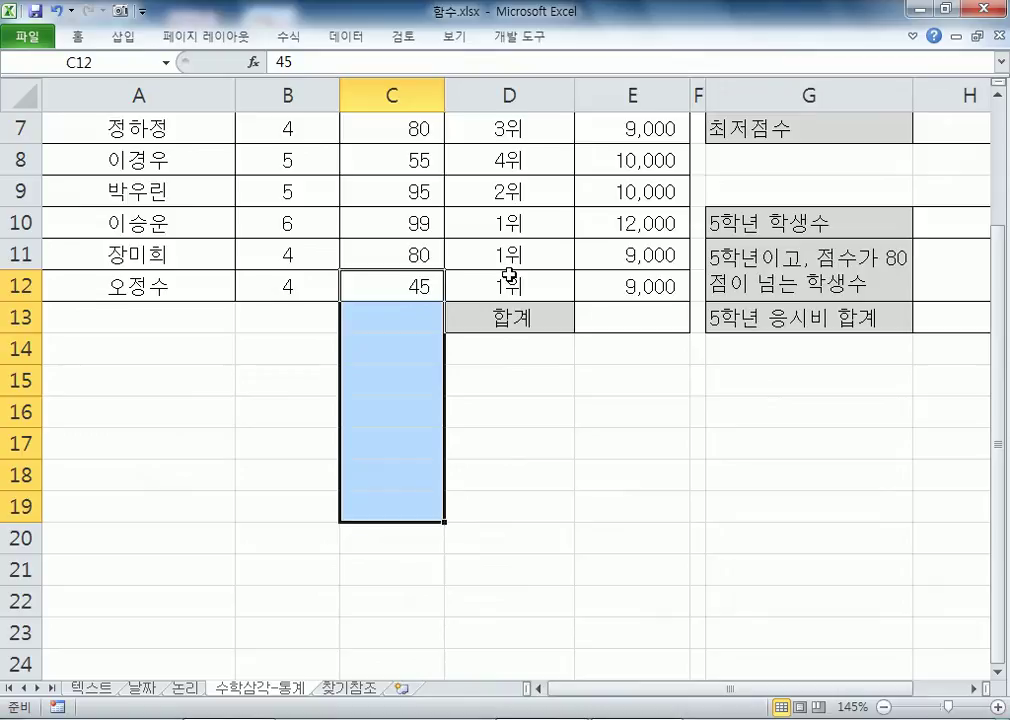
pyautogui.scroll(1, 510, 275)
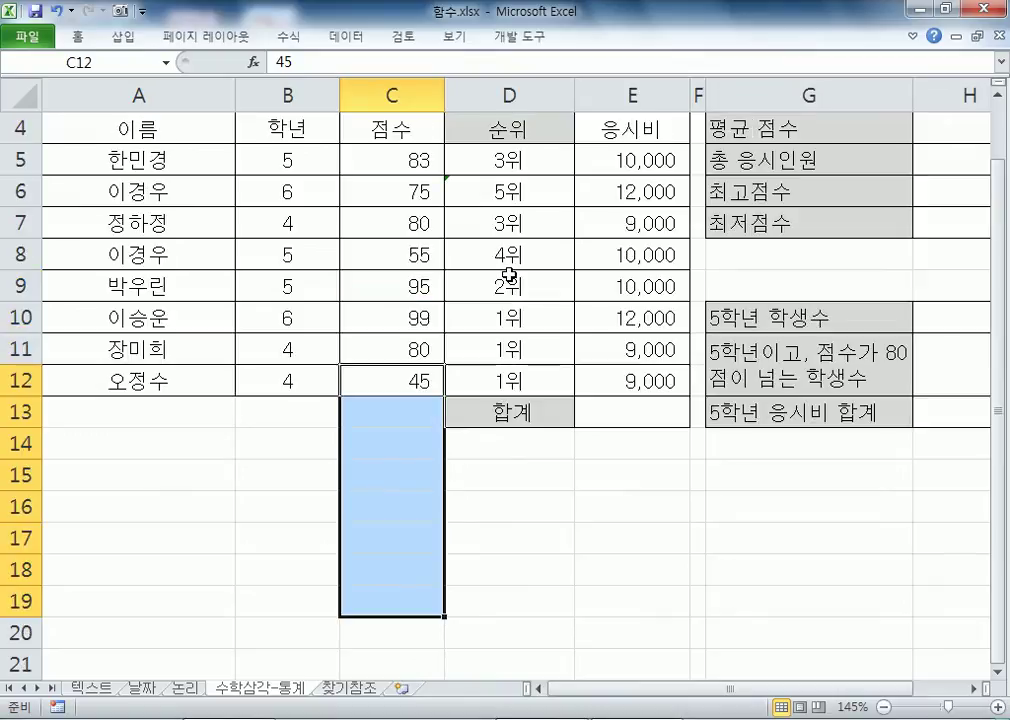
# Step: Review the Number argument C5 in D5's RANK formula and check that D8 needs the score in C8 of its own row
pyautogui.click(516, 170)
pyautogui.press('F2')
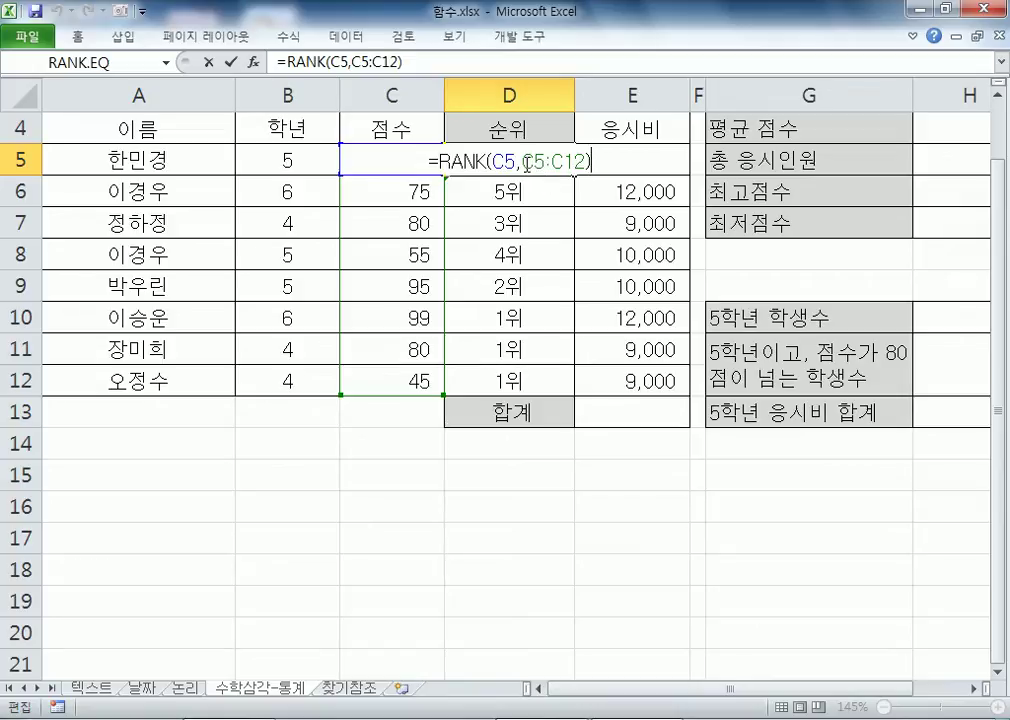
pyautogui.moveTo(512, 163); pyautogui.dragTo(492, 163)
pyautogui.press('Escape')
pyautogui.click(384, 163)
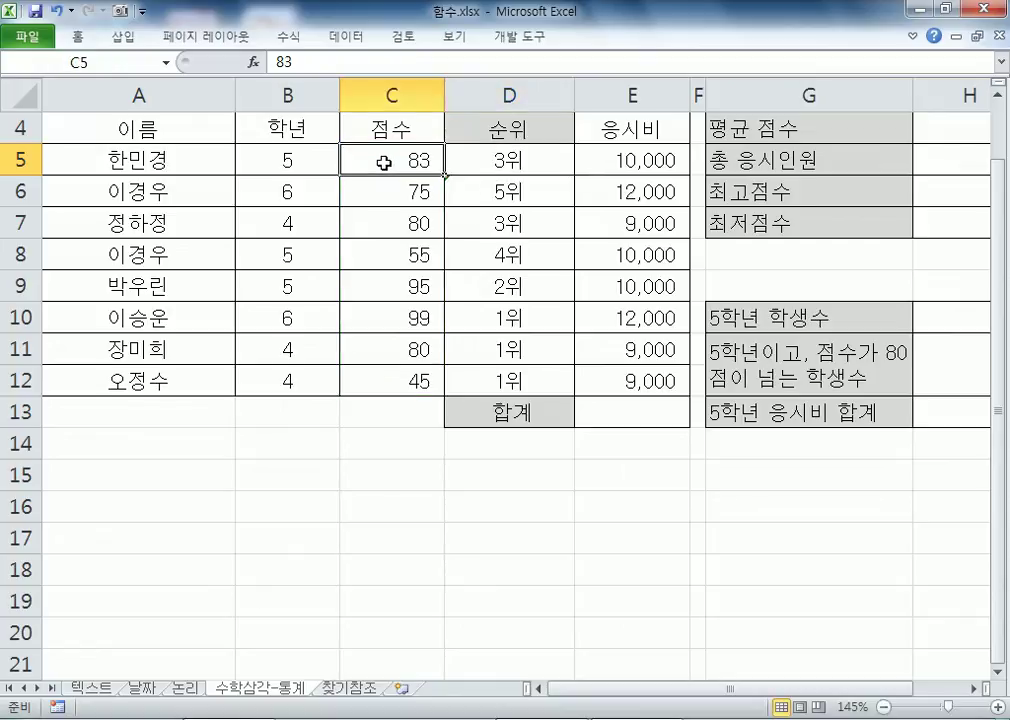
pyautogui.click(401, 250)
pyautogui.click(491, 258)
pyautogui.click(408, 259)
pyautogui.click(491, 260)
pyautogui.click(426, 258)
# Step: Highlight the Ref argument C5:C12 in D5's RANK formula and mark the full score range C5:C12 on the sheet
pyautogui.doubleClick(505, 163)
pyautogui.moveTo(522, 163); pyautogui.dragTo(585, 163)
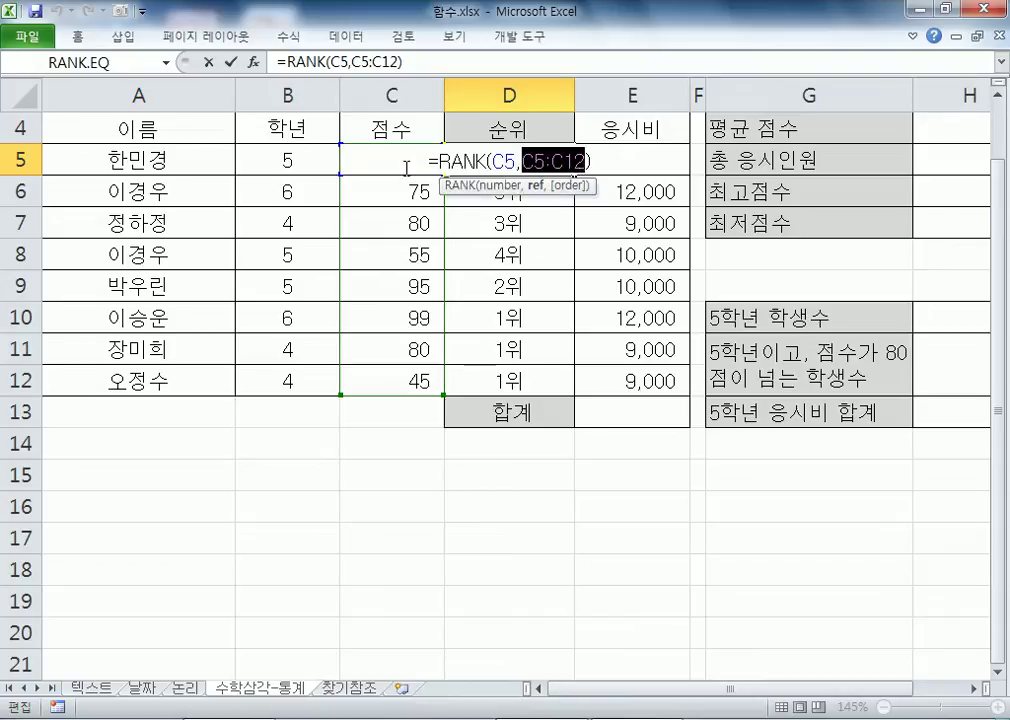
pyautogui.hotkey('ctrl', 'Return')
pyautogui.moveTo(383, 162); pyautogui.dragTo(372, 387)
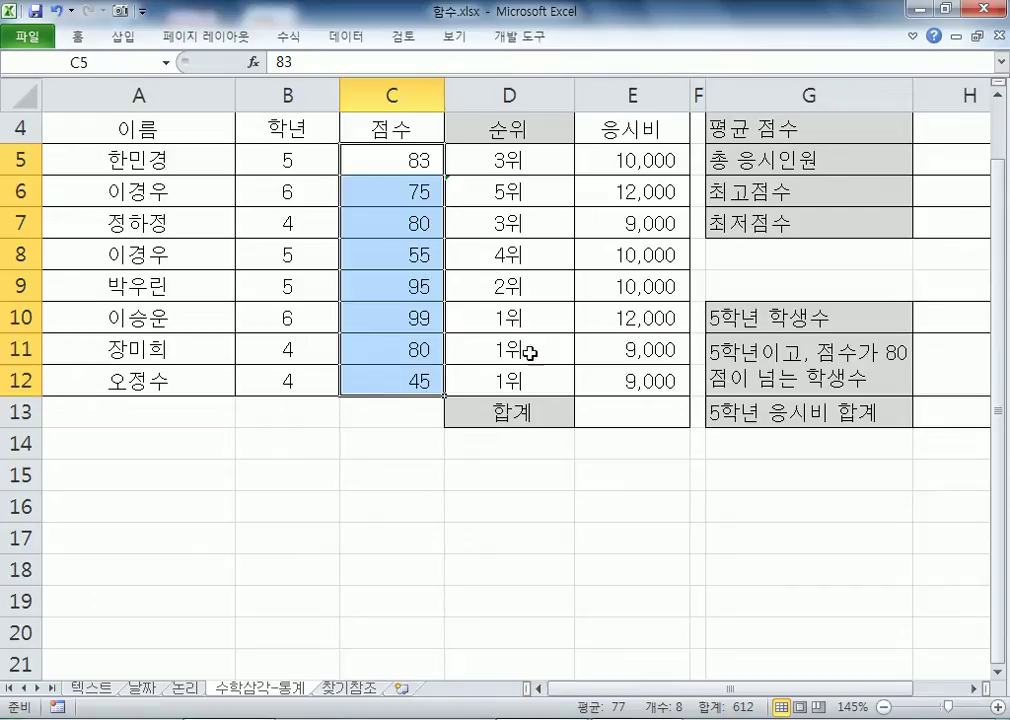
# Step: Switch to the Notepad notes and add the line "=RANK(C5, C5:C12)" below the cell reference types
pyautogui.hotkey('alt', 'Tab')
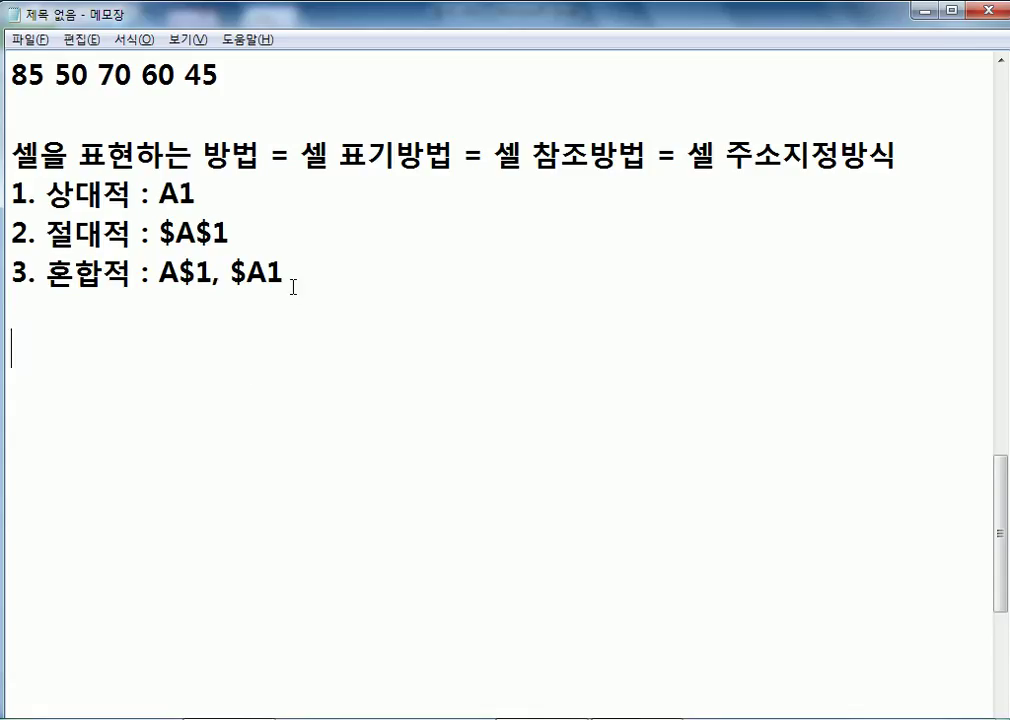
pyautogui.write('=RANK(C5M')
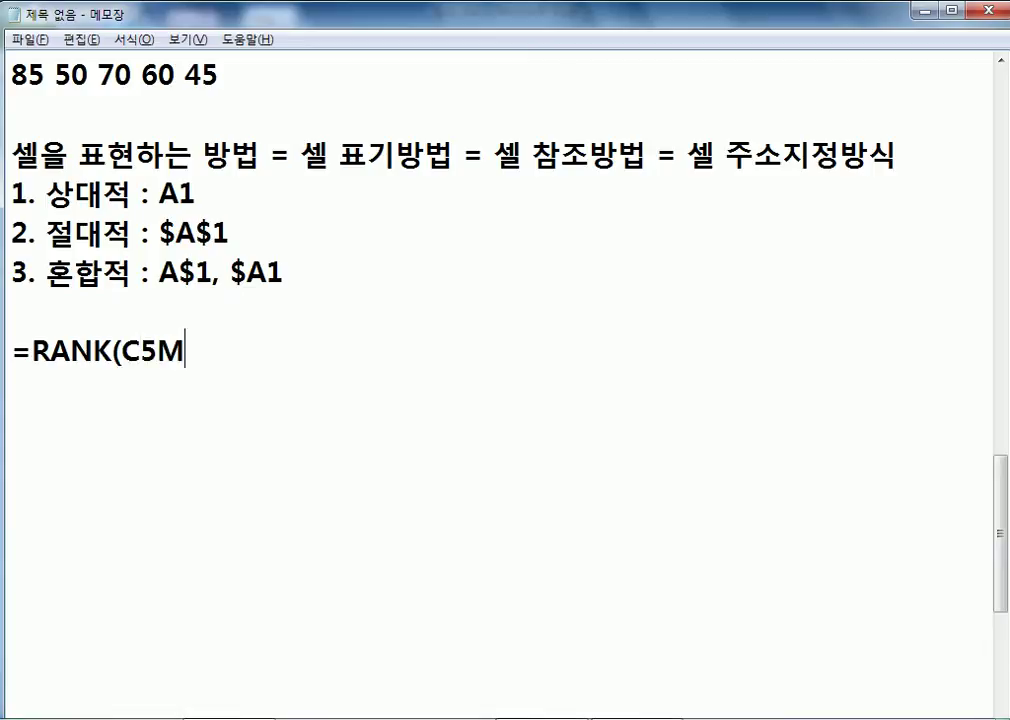
pyautogui.press('BackSpace')
pyautogui.press('BackSpace')
pyautogui.write(', C5')
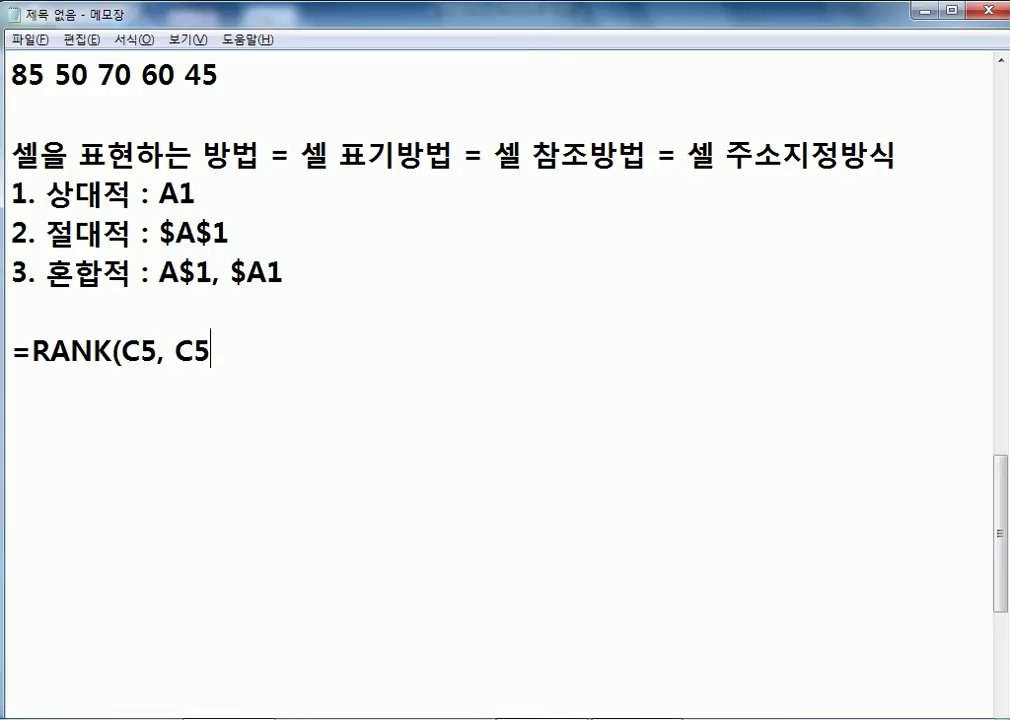
pyautogui.write(':C12)')
pyautogui.press('Return')
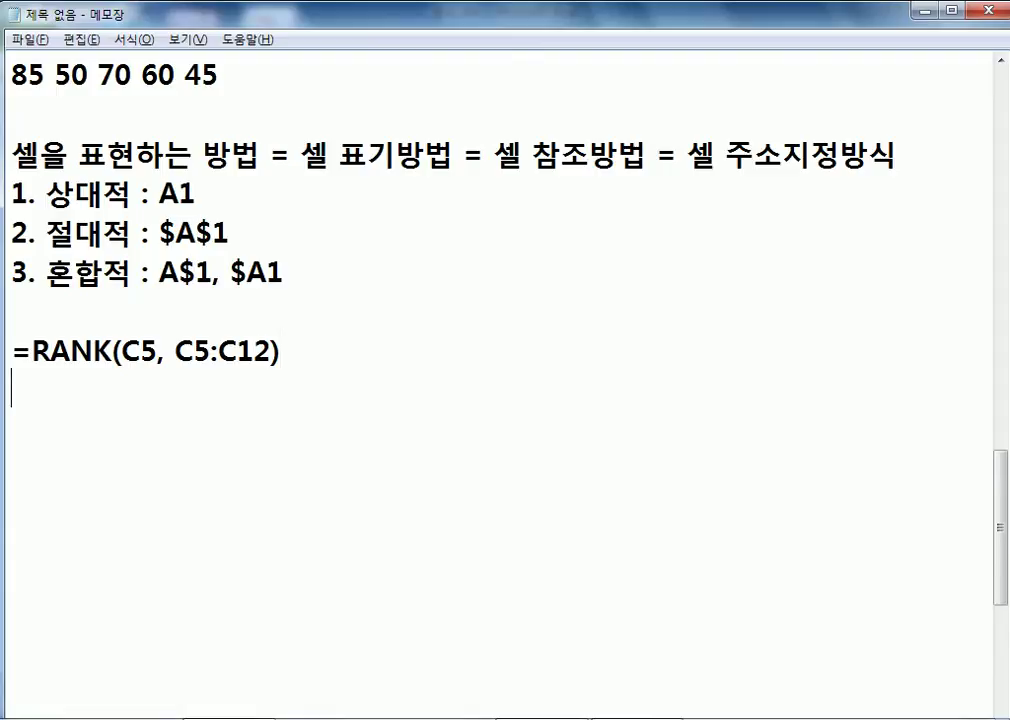
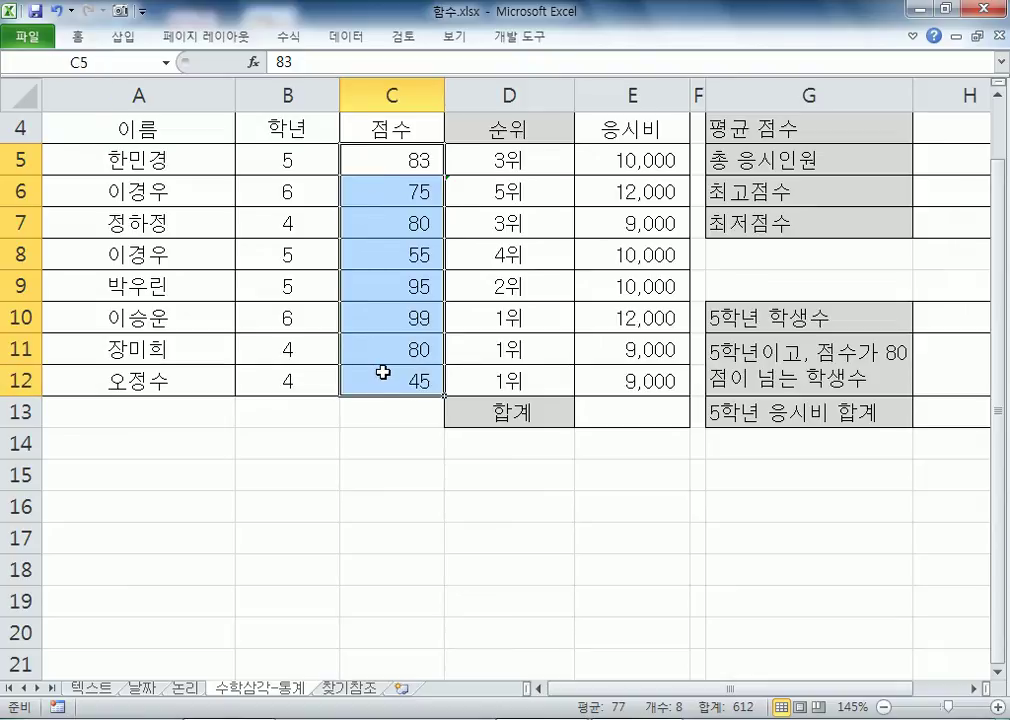
# Step: Return to the Notepad notes and review the absolute range $C$5:$C$12 in the second RANK line
pyautogui.hotkey('alt', 'Tab')
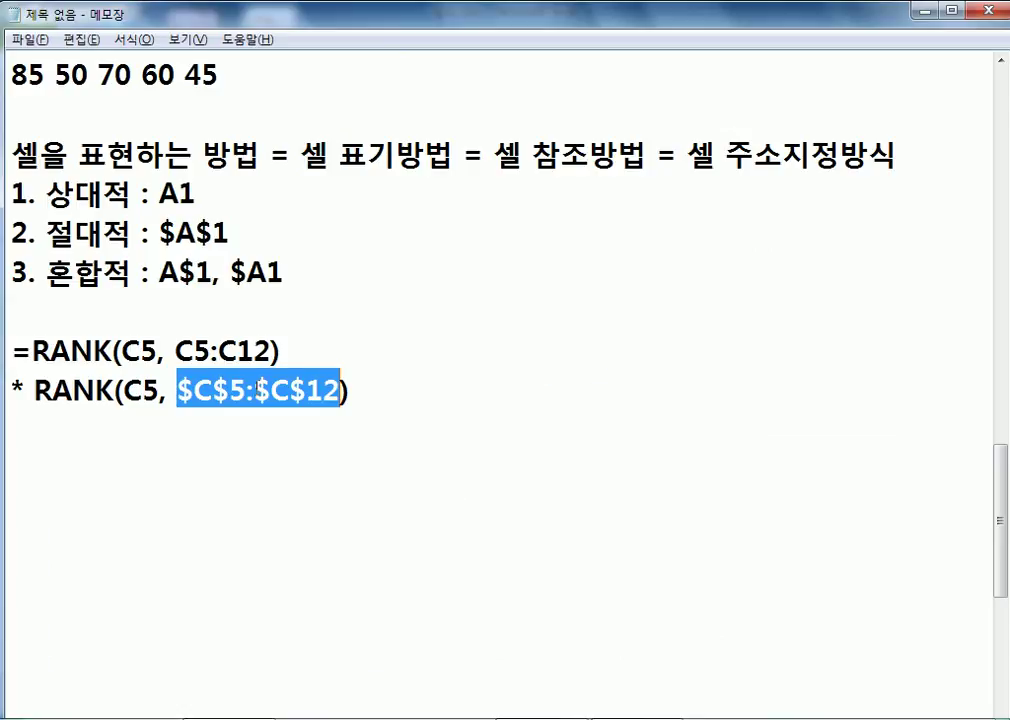
pyautogui.click(179, 390)
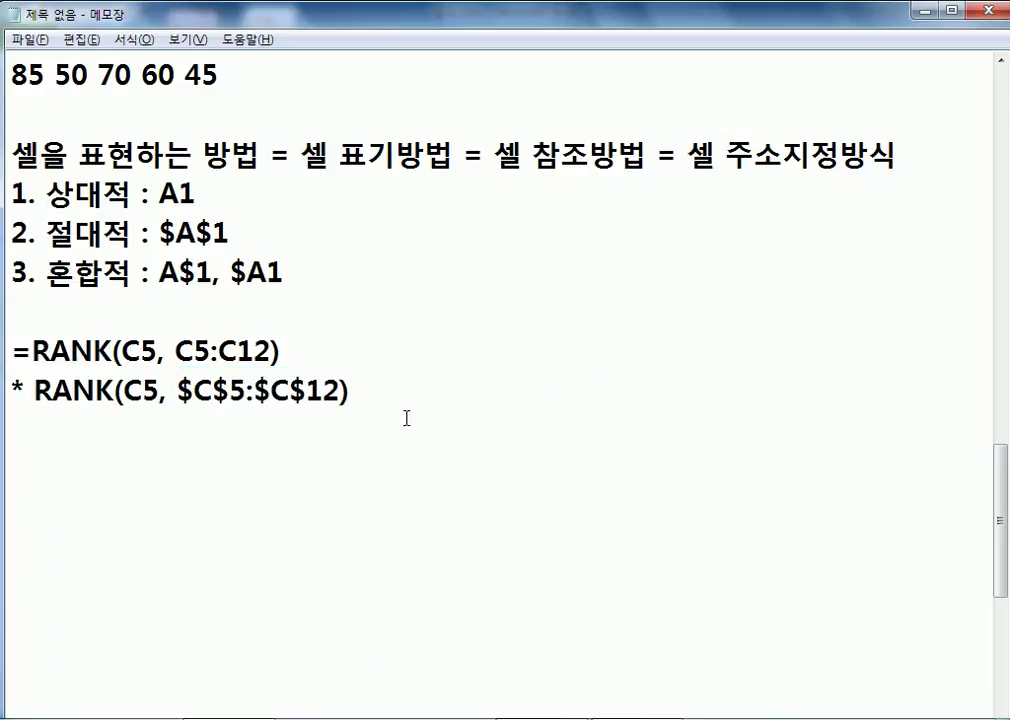
# Step: Switch to the Excel workbook, clear the rank cells D5:D12 and select D5
pyautogui.hotkey('alt', 'Tab')
pyautogui.moveTo(516, 160); pyautogui.dragTo(516, 376)
pyautogui.press('Delete')
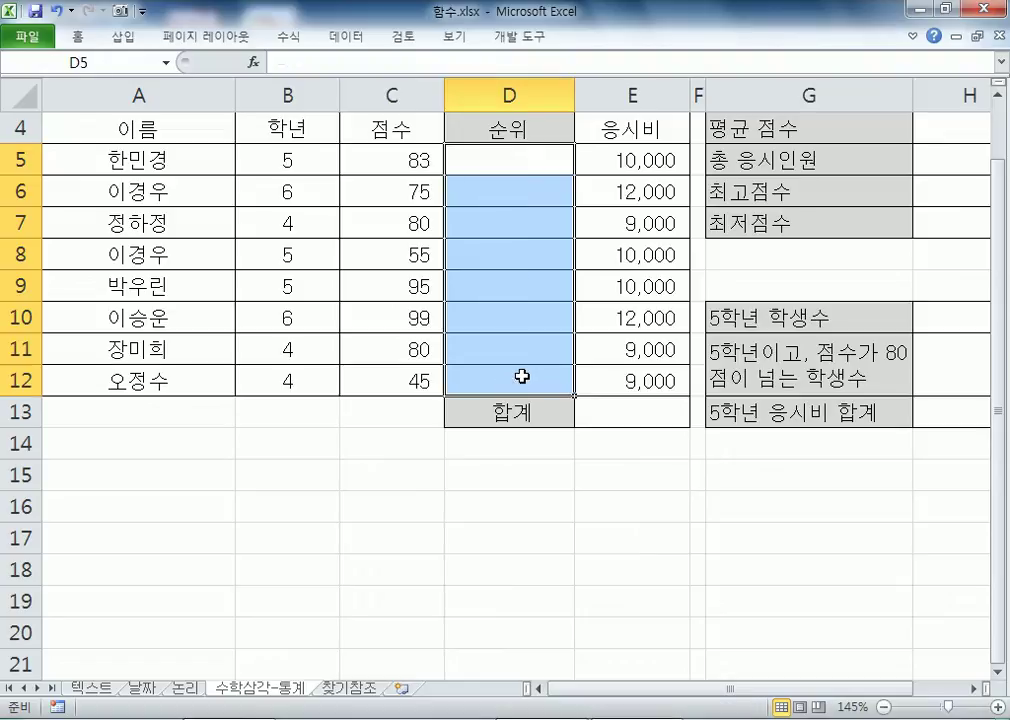
pyautogui.click(494, 160)
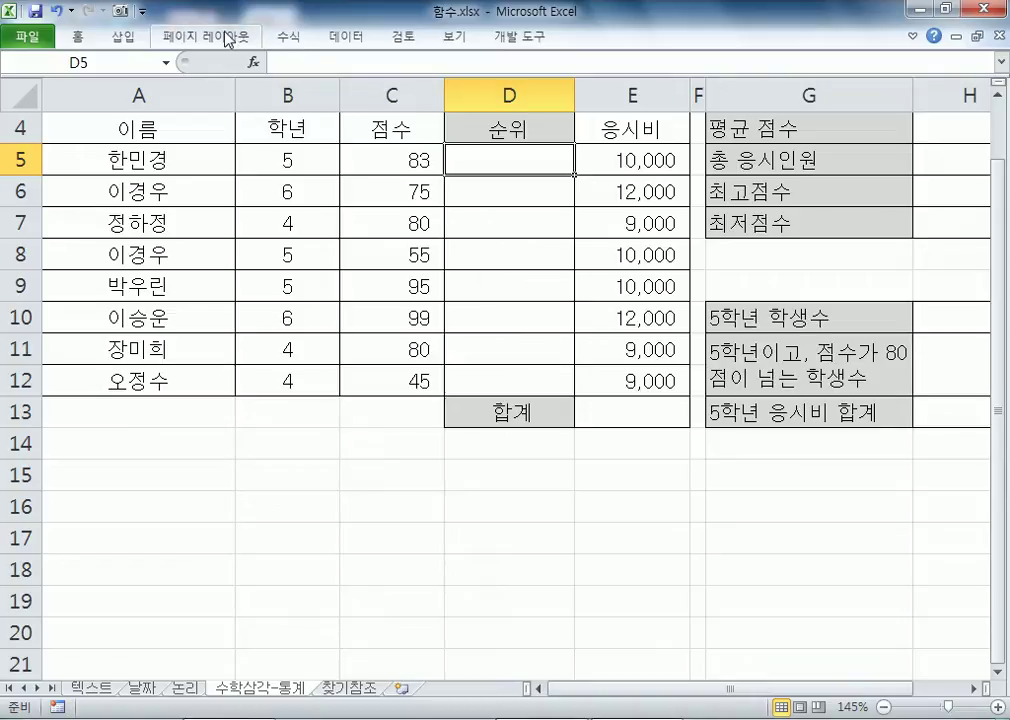
# Step: Browse the statistical functions in the function library and close the list without choosing one
pyautogui.click(291, 40)
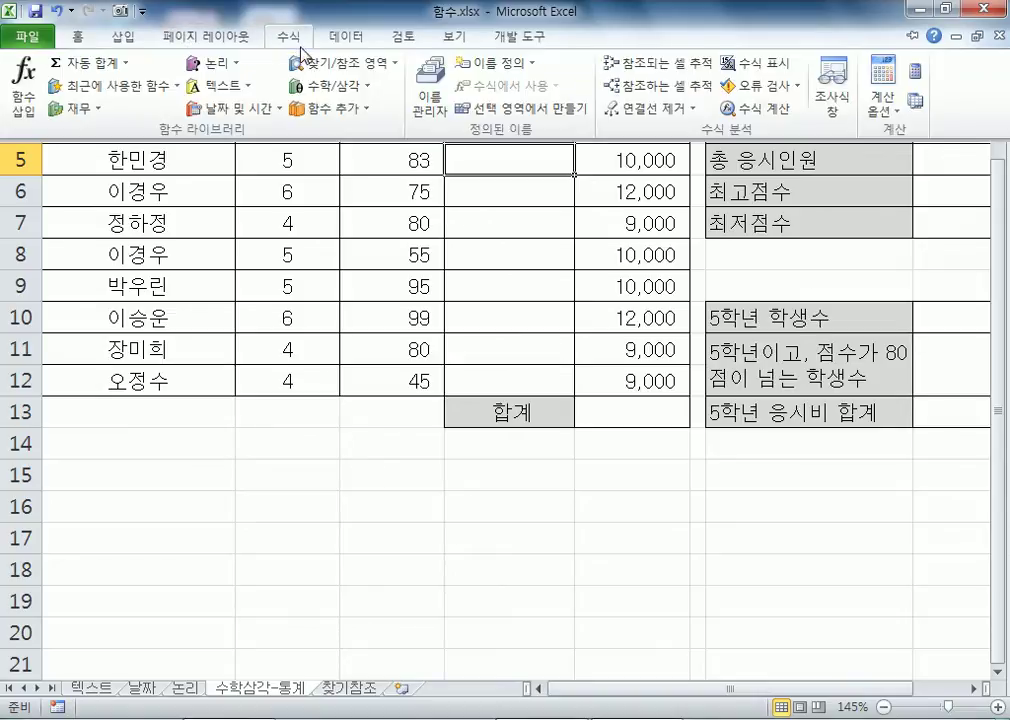
pyautogui.click(320, 110)
pyautogui.moveTo(323, 135)
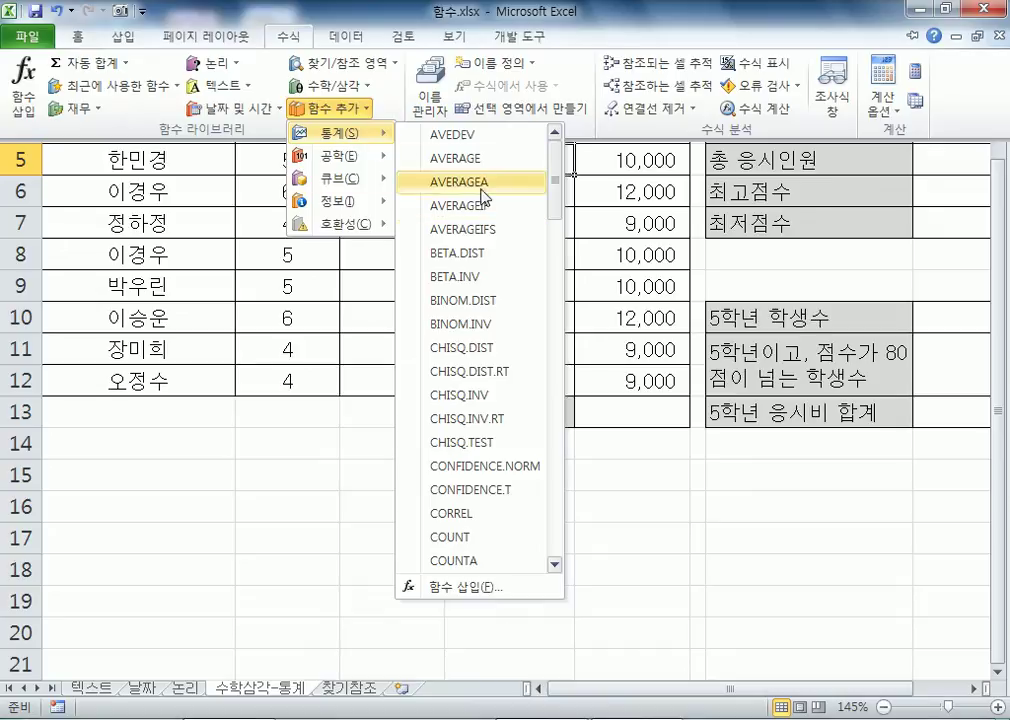
pyautogui.click(370, 250)
pyautogui.click(287, 38)
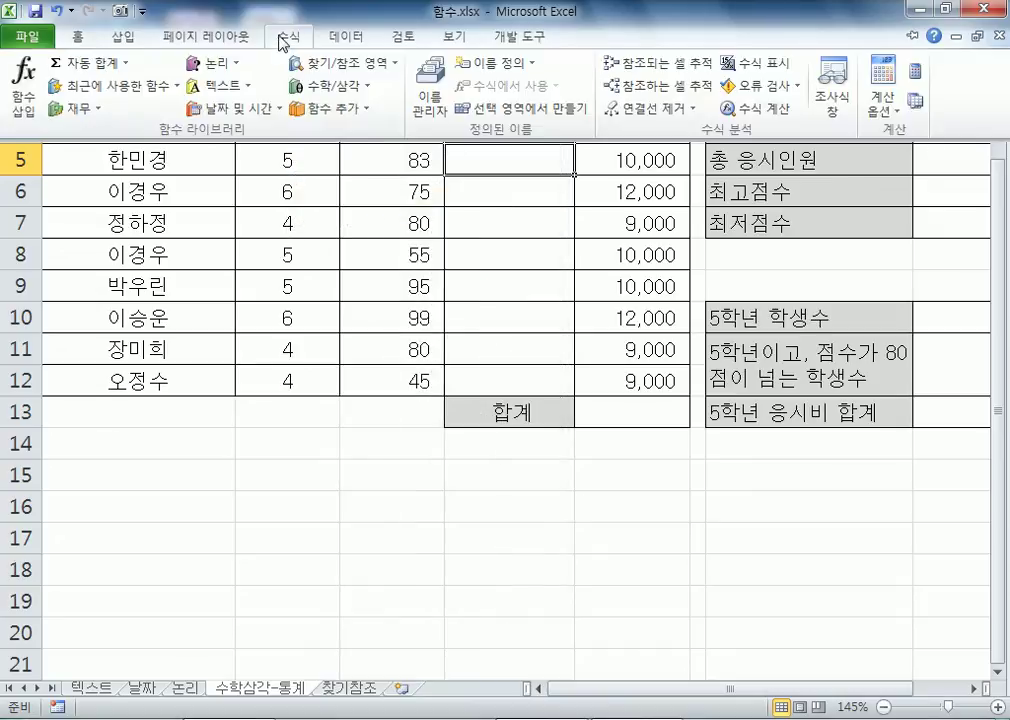
pyautogui.click(320, 110)
pyautogui.moveTo(327, 131)
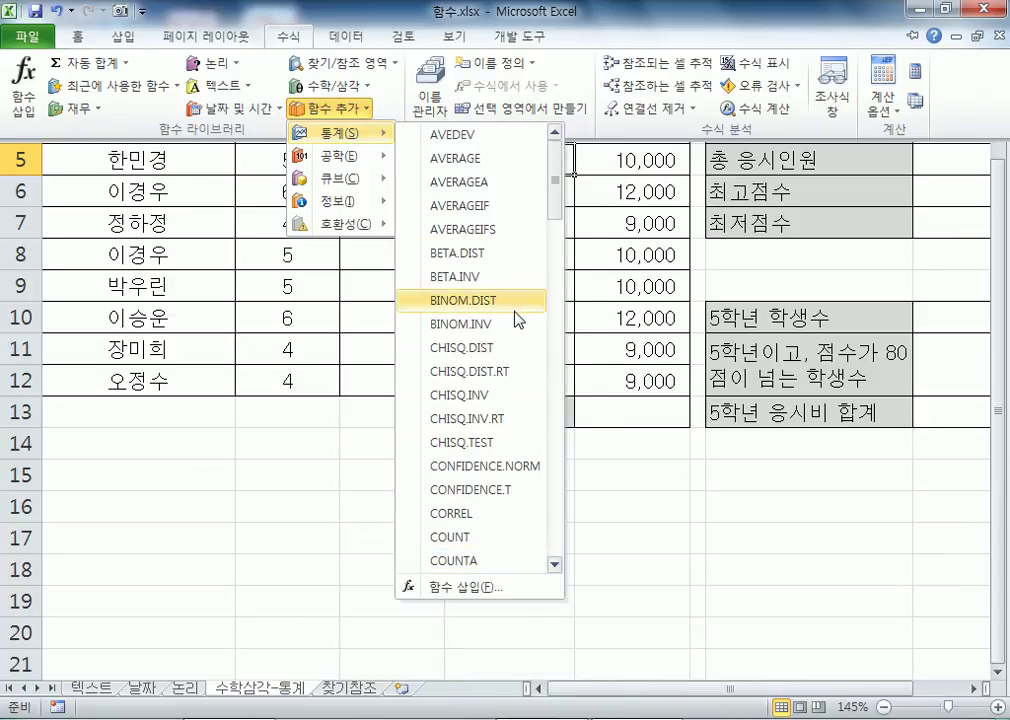
pyautogui.click(392, 343)
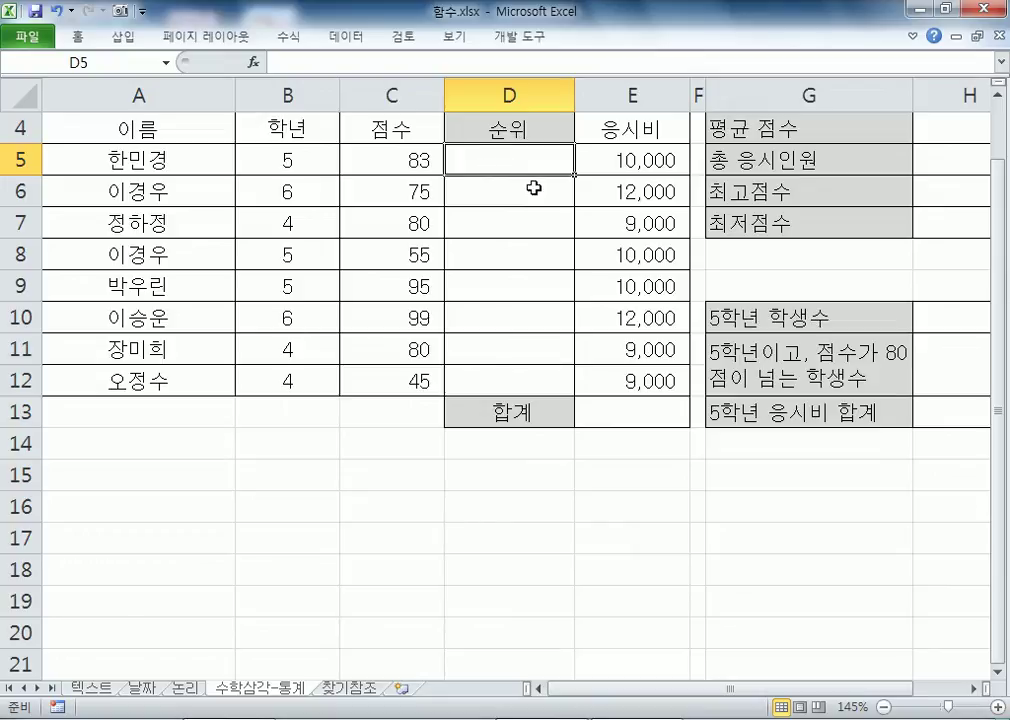
# Step: Begin a formula in D5 with "=rank" and pick RANK from the suggested functions
pyautogui.write('=ㄱ')
pyautogui.press('BackSpace')
pyautogui.write('r')
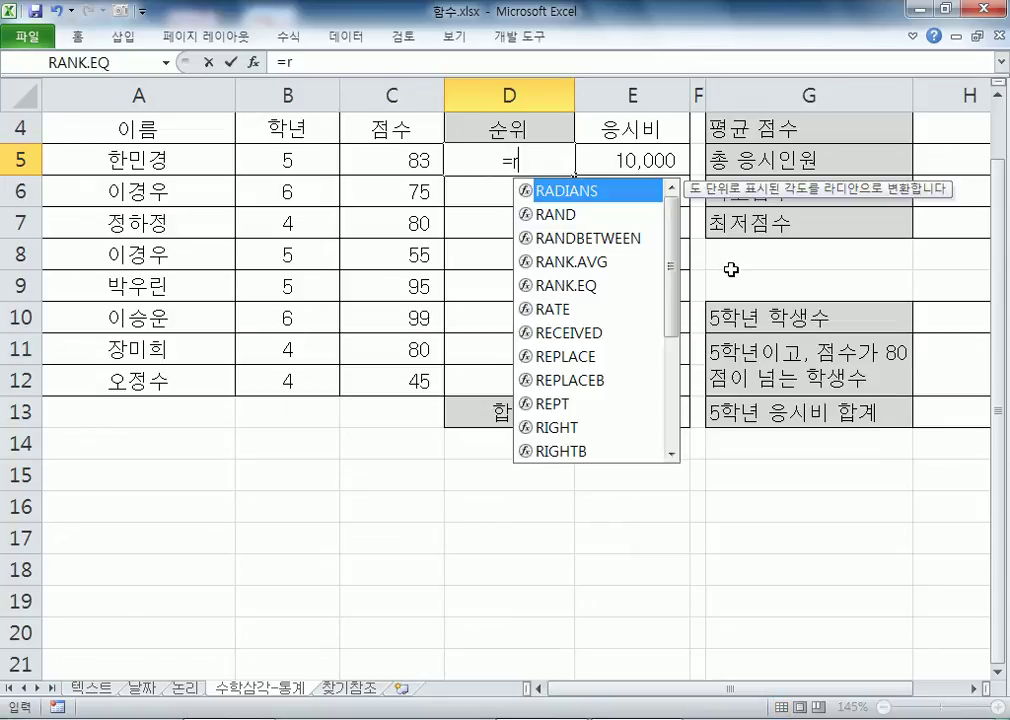
pyautogui.write('a')
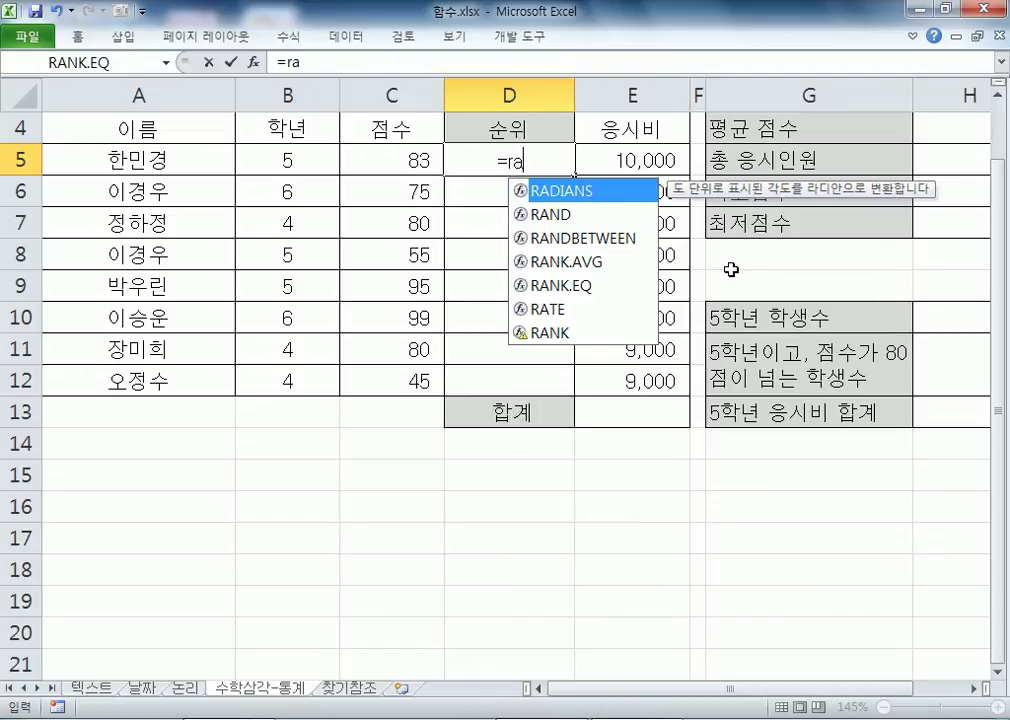
pyautogui.write('n')
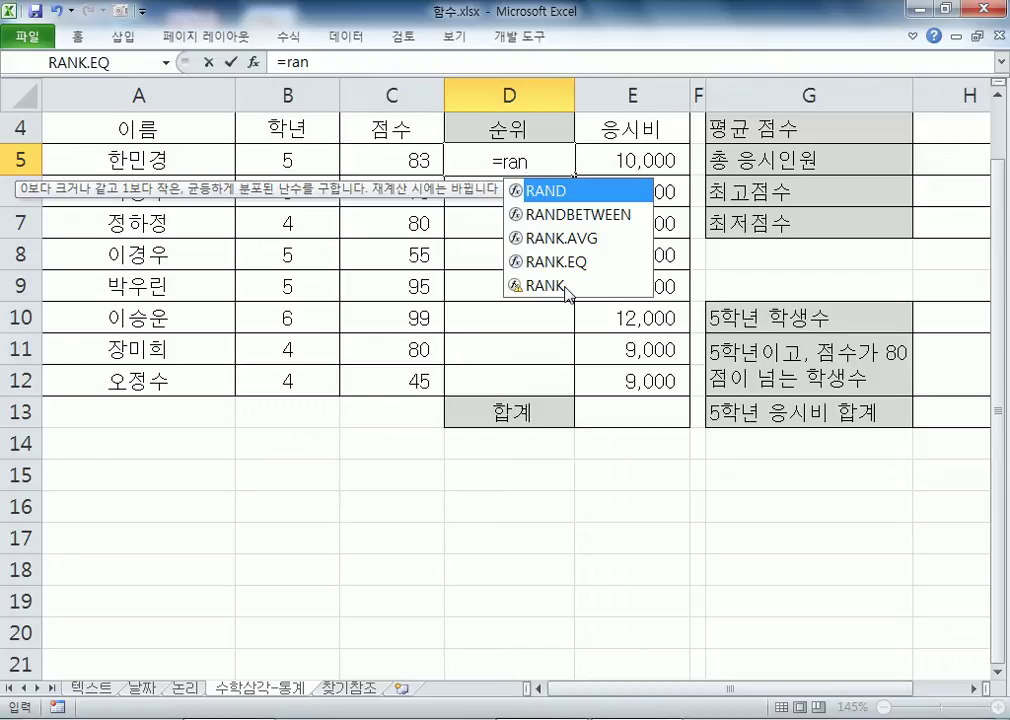
pyautogui.write('k')
pyautogui.click(547, 240)
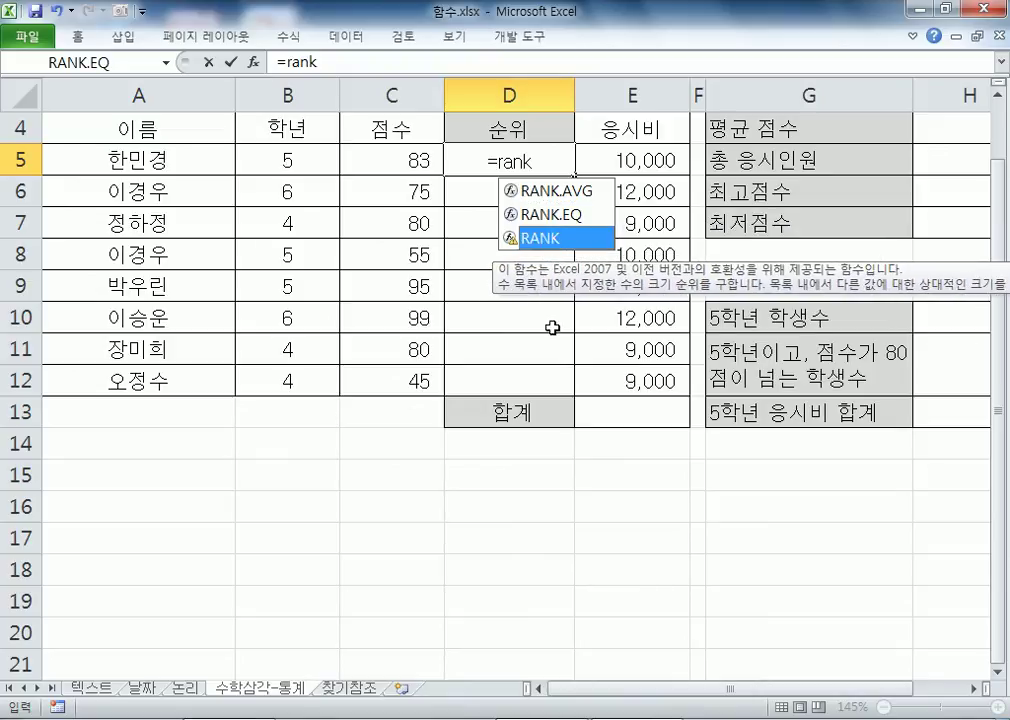
pyautogui.doubleClick(555, 248)
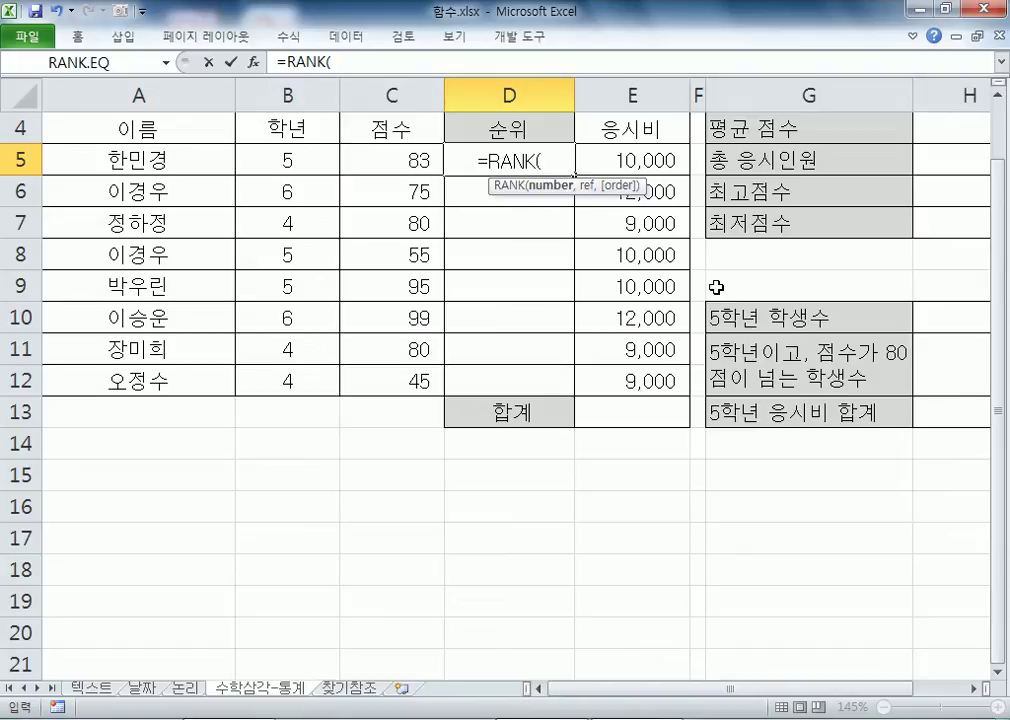
# Step: Erase the function name in D5, write "rank(" in full and cancel the entry
pyautogui.press('BackSpace')
pyautogui.press('BackSpace')
pyautogui.press('BackSpace')
pyautogui.press('BackSpace')
pyautogui.press('BackSpace')
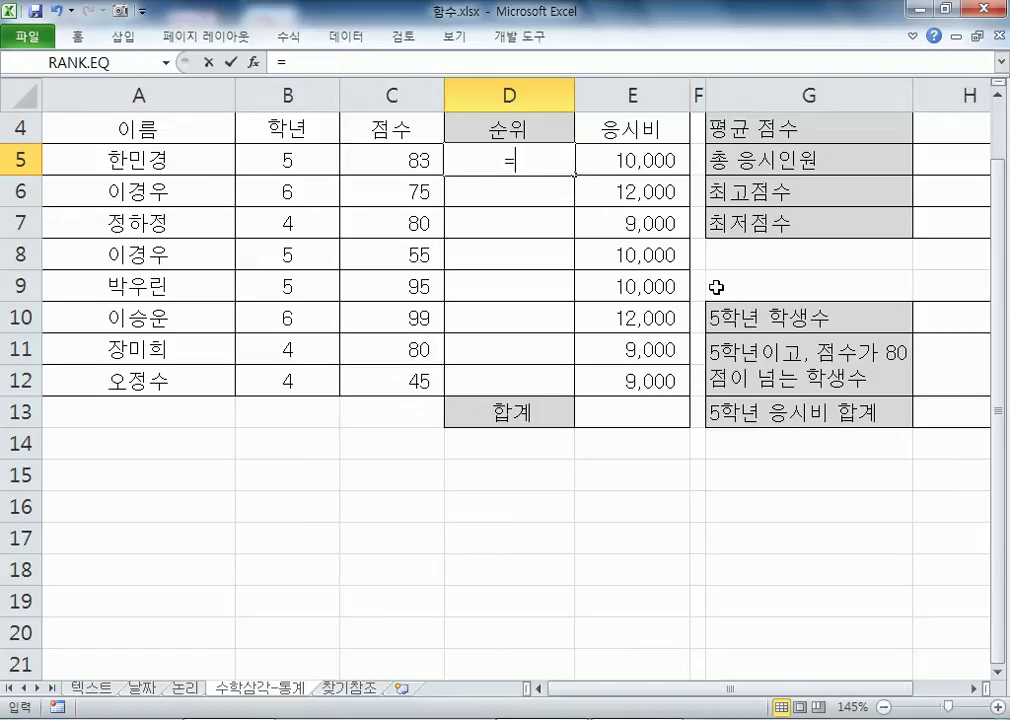
pyautogui.write('rank(')
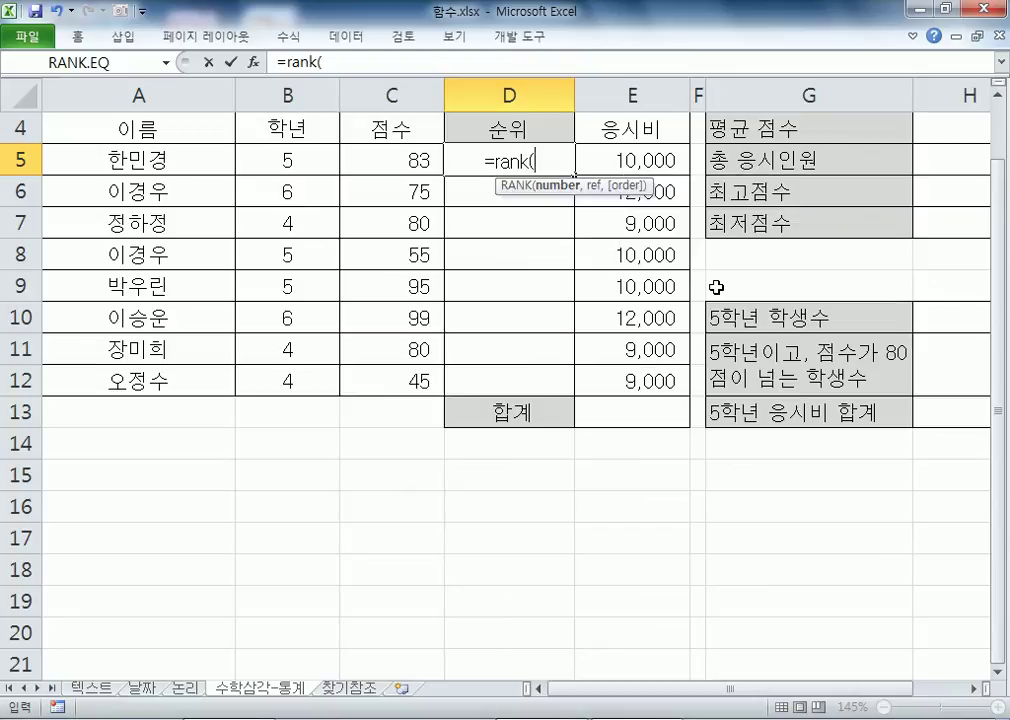
pyautogui.press('Escape')
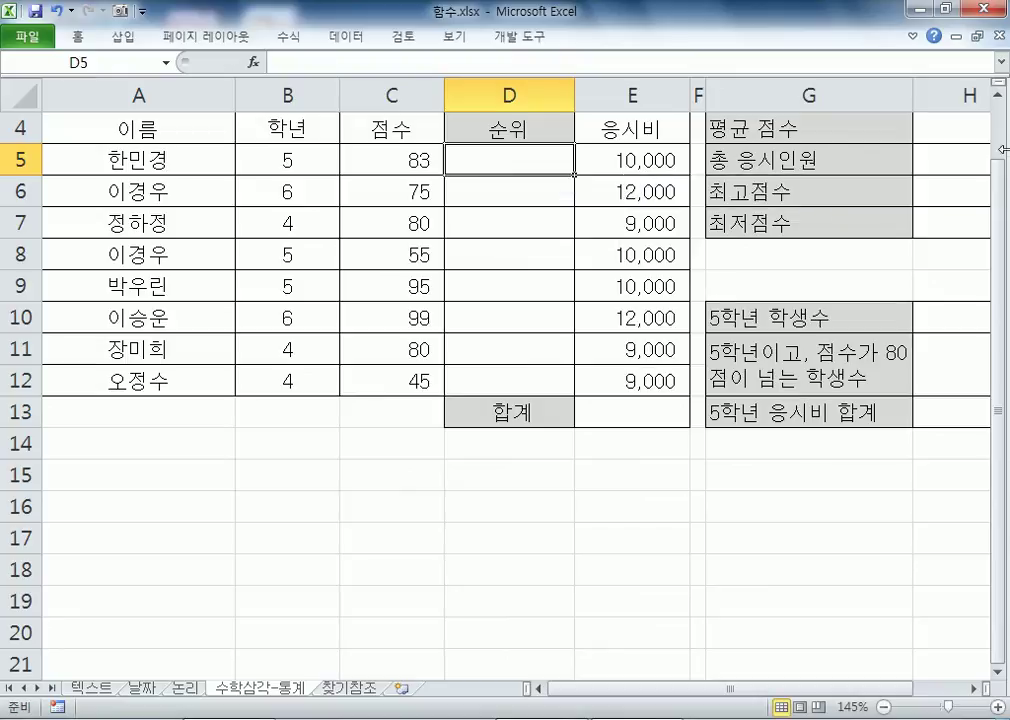
# Step: Enter "=RA" in D5, pick the suggested RANK, open its function arguments dialog and cancel the formula
pyautogui.write('=RA')
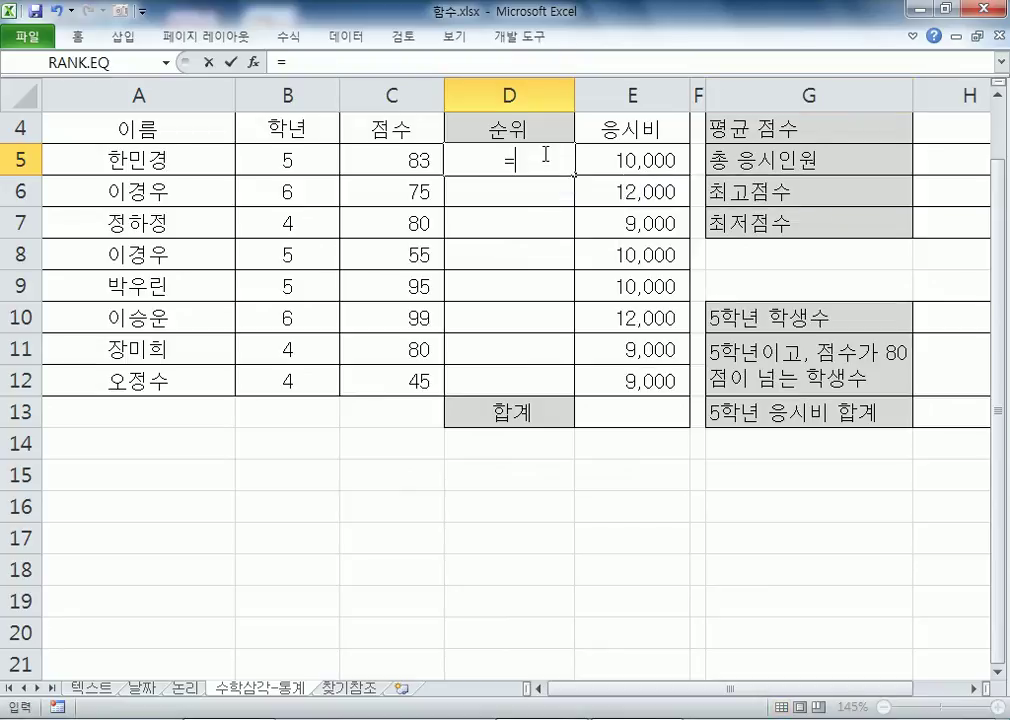
pyautogui.click(553, 339)
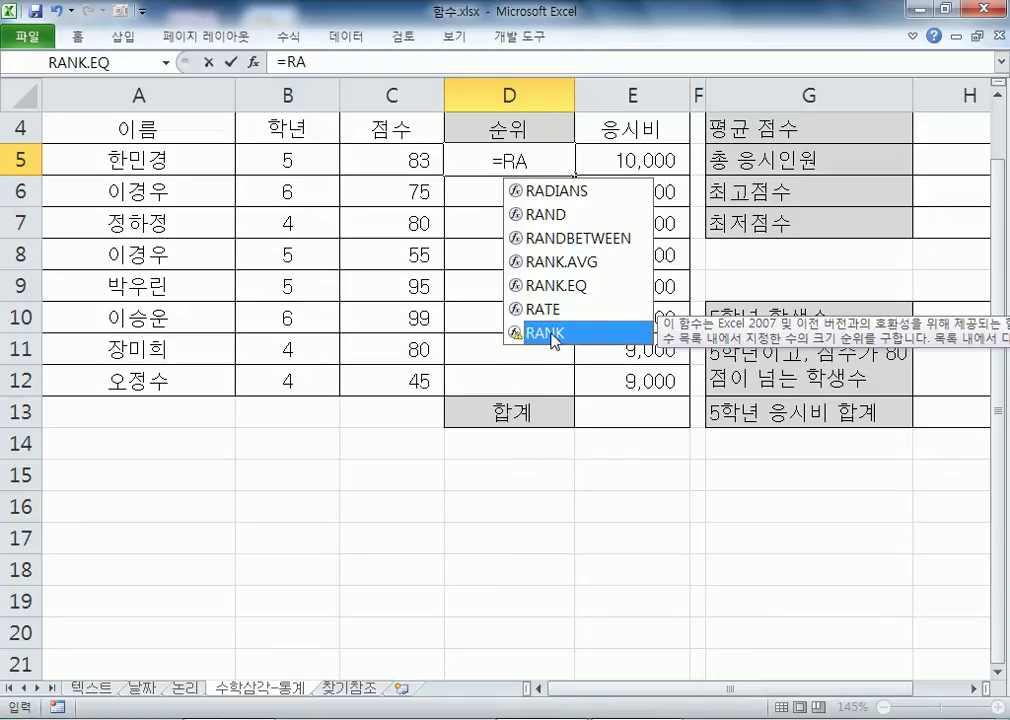
pyautogui.doubleClick(553, 339)
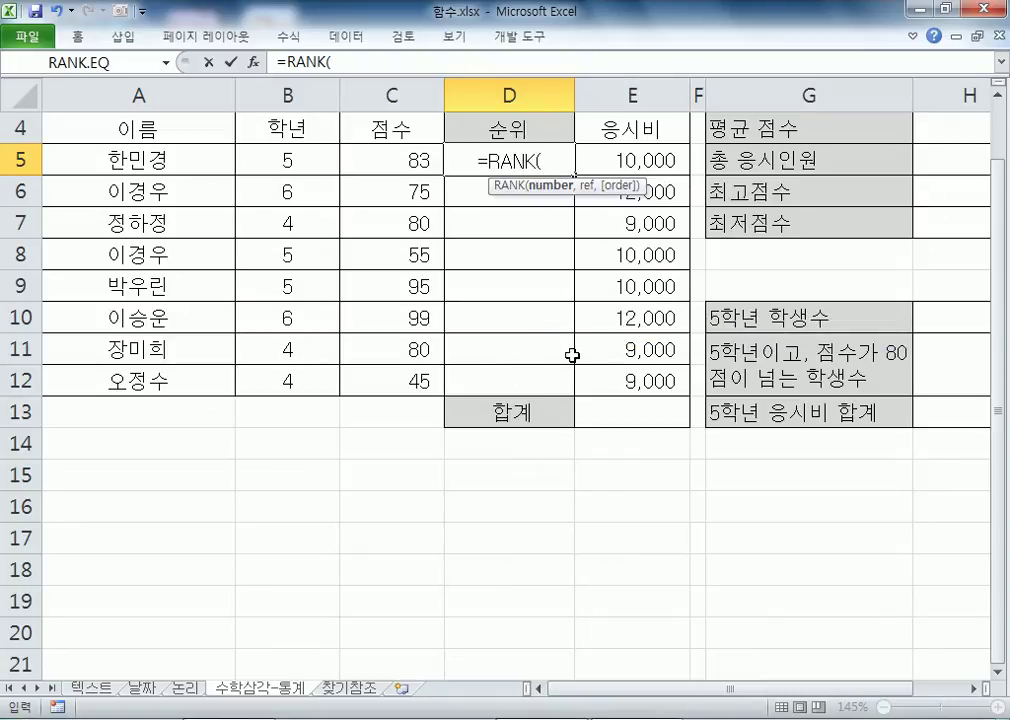
pyautogui.click(254, 64)
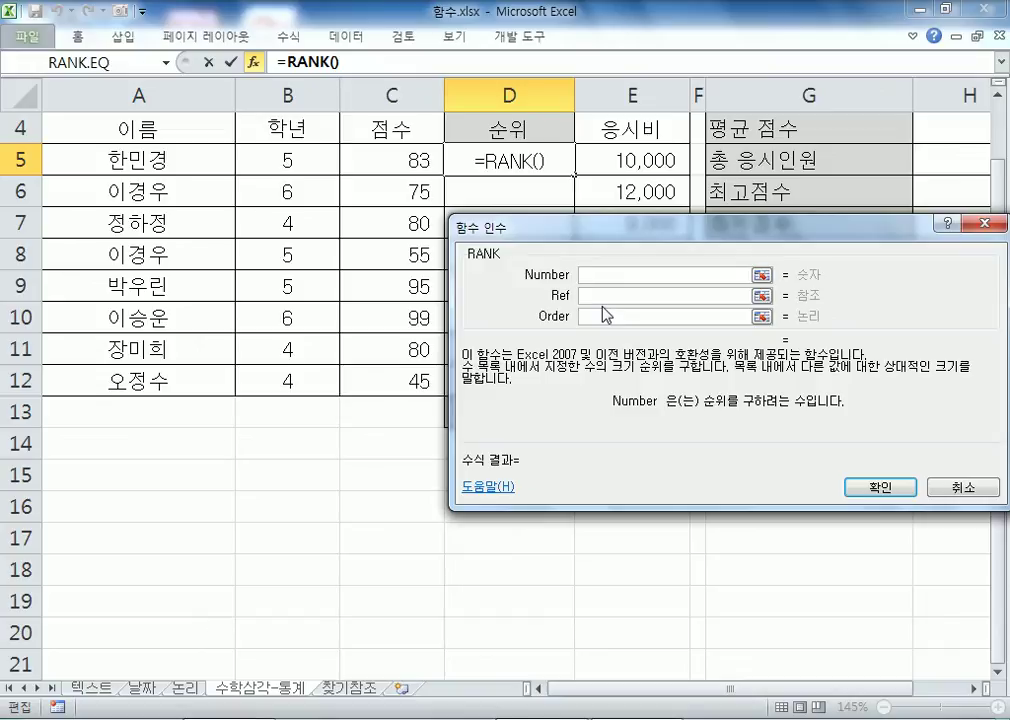
pyautogui.moveTo(637, 228); pyautogui.dragTo(497, 198)
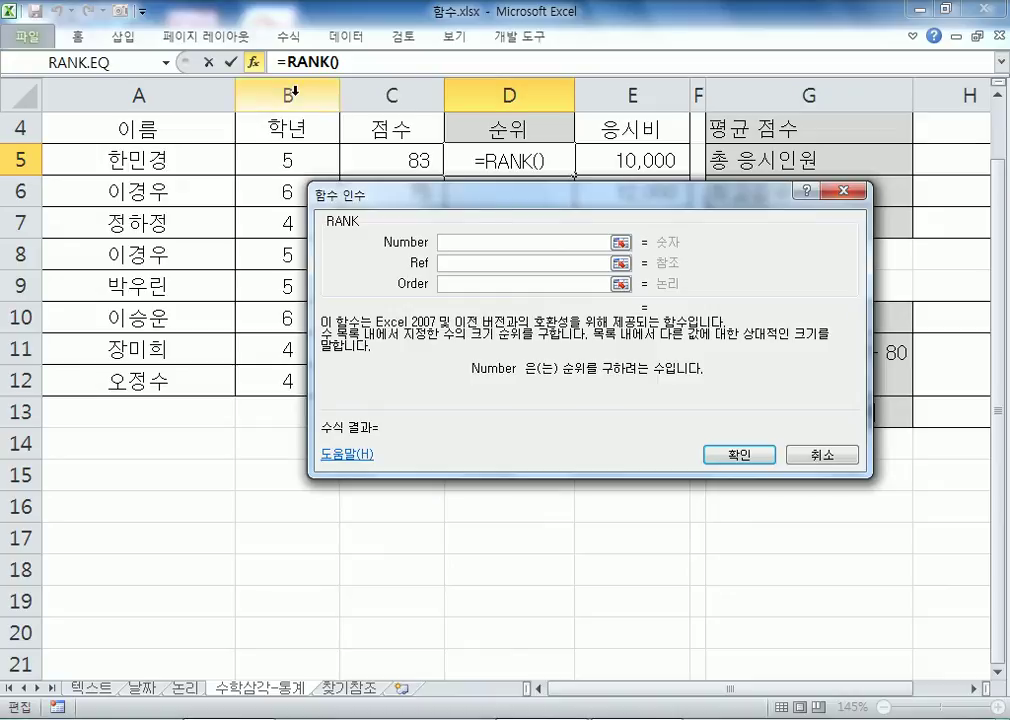
pyautogui.press('Escape')
# Step: Choose AVERAGE from the statistical functions for D5 and cancel it
pyautogui.click(286, 37)
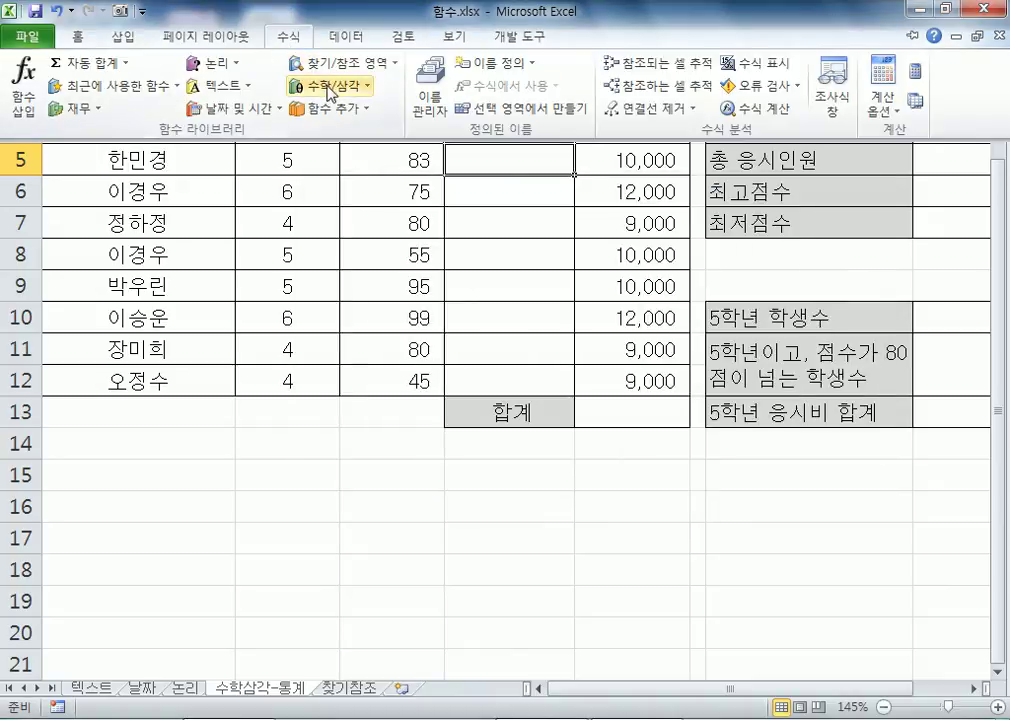
pyautogui.click(328, 108)
pyautogui.moveTo(380, 138)
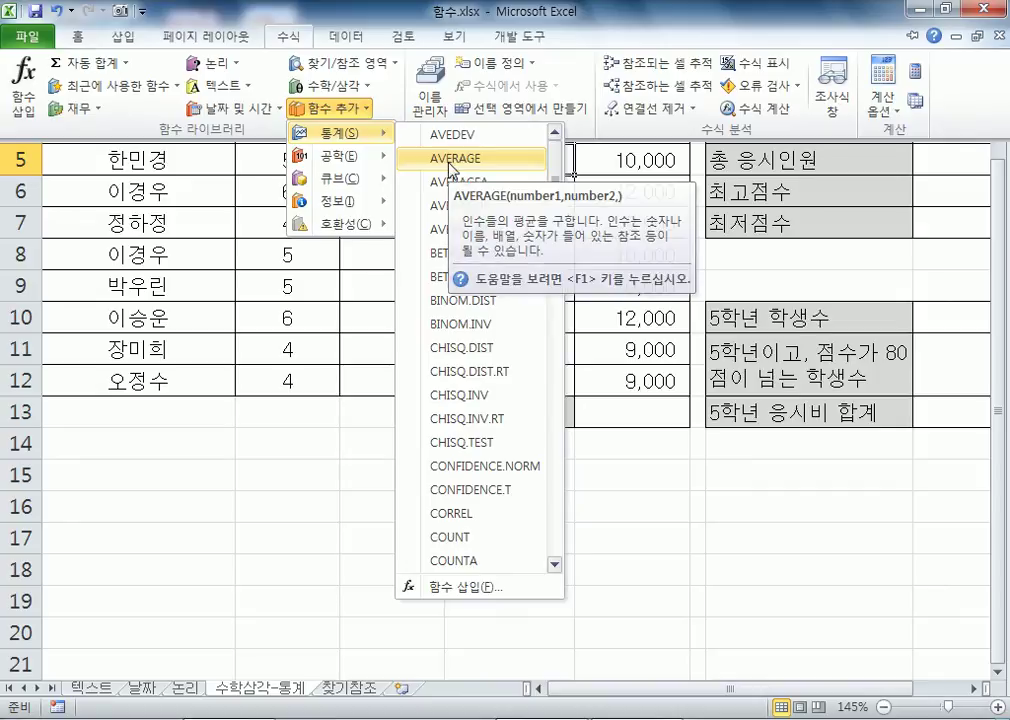
pyautogui.click(450, 168)
pyautogui.press('Escape')
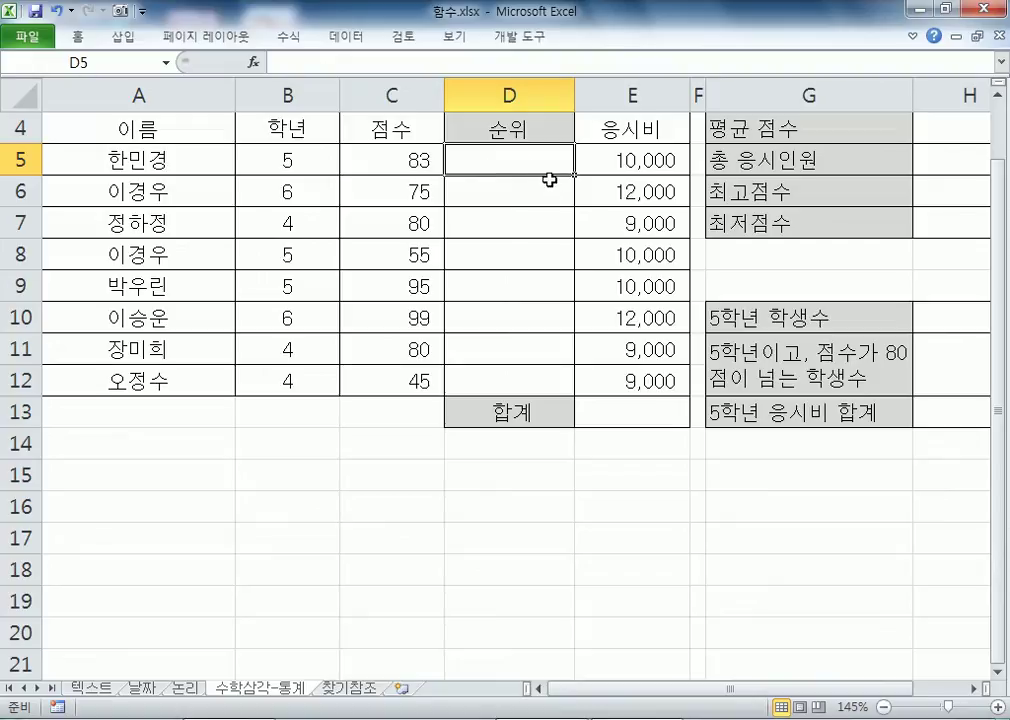
# Step: Enter "=RANK(" in D5, open its function arguments dialog and set Number to C5
pyautogui.write('=RANK(')
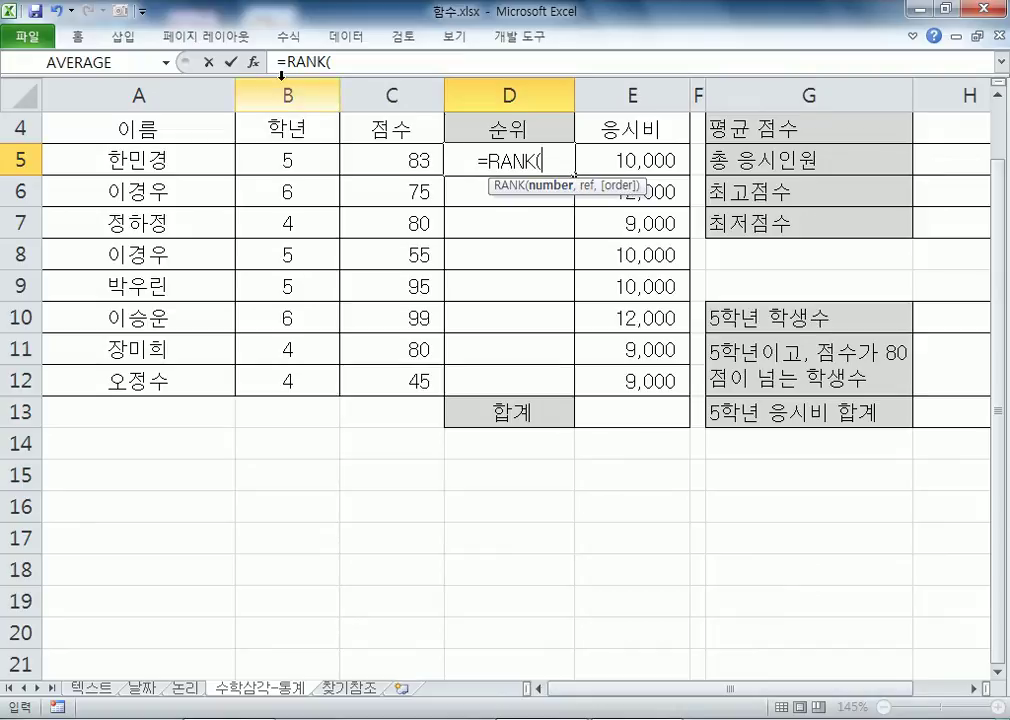
pyautogui.click(254, 64)
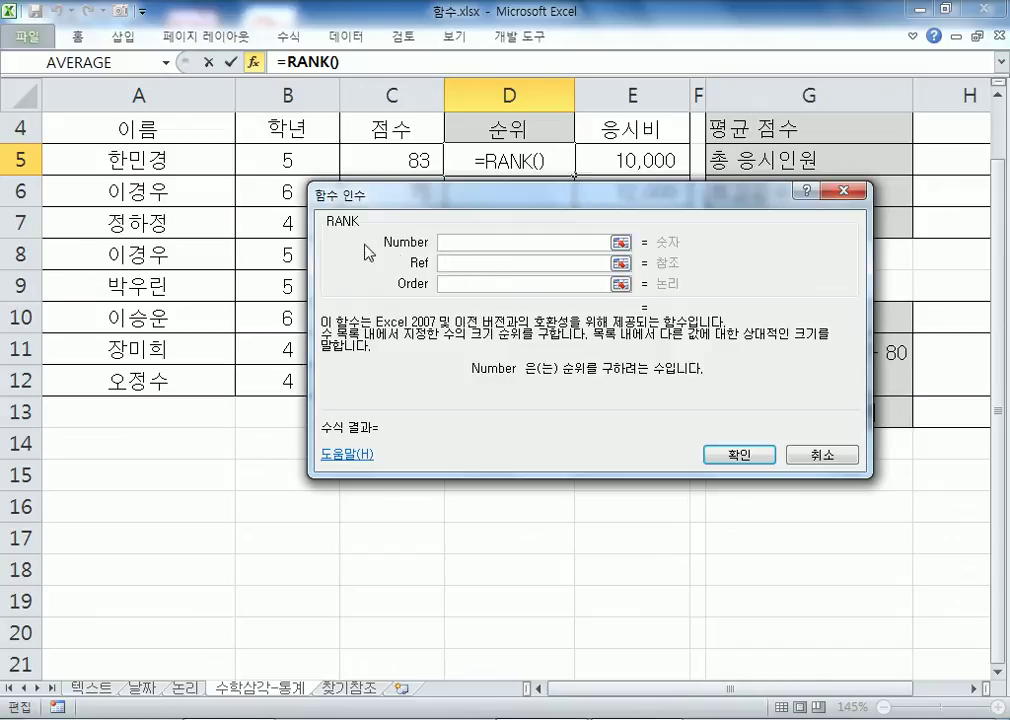
pyautogui.moveTo(412, 208); pyautogui.dragTo(551, 206)
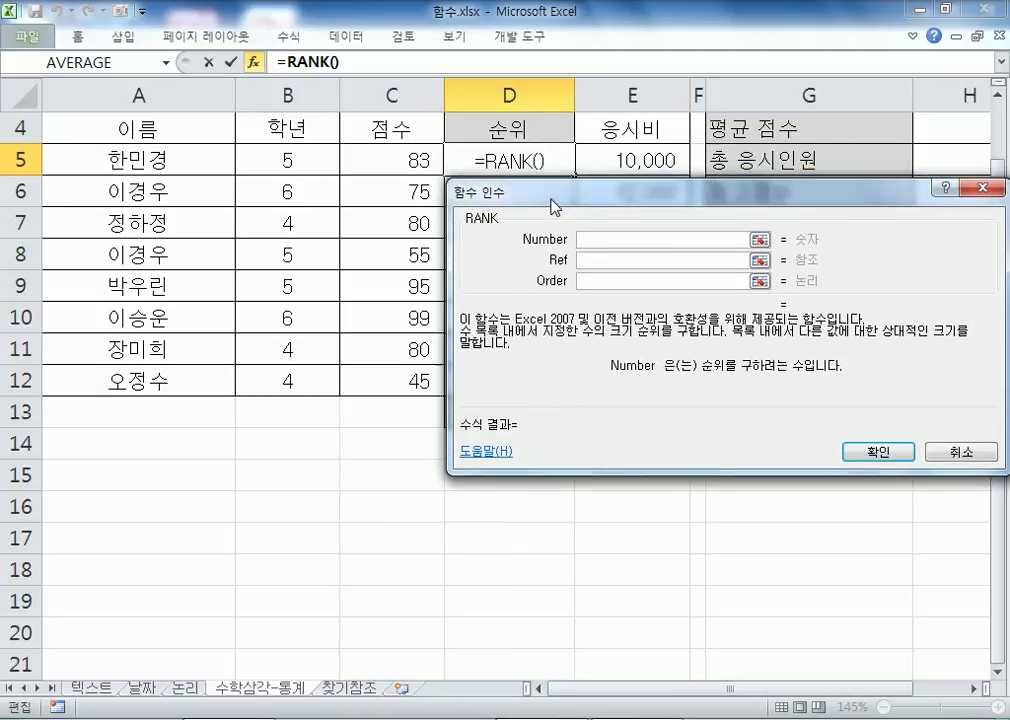
pyautogui.click(372, 155)
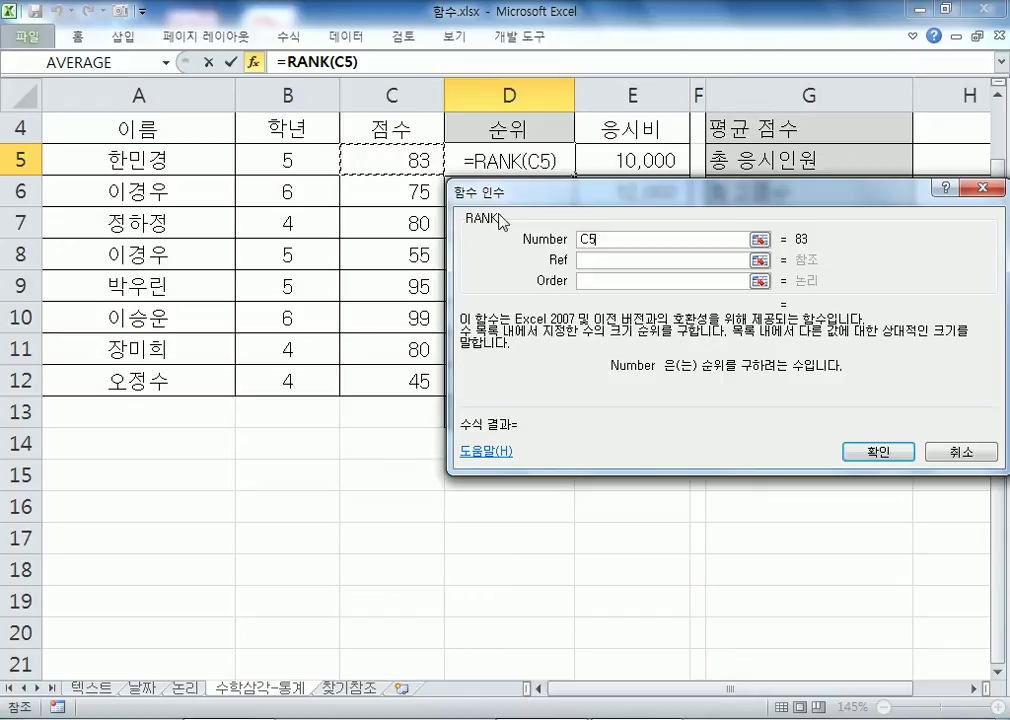
# Step: Set RANK's Ref argument to the scores C5:C12 and make it absolute as $C$5:$C$12
pyautogui.click(584, 261)
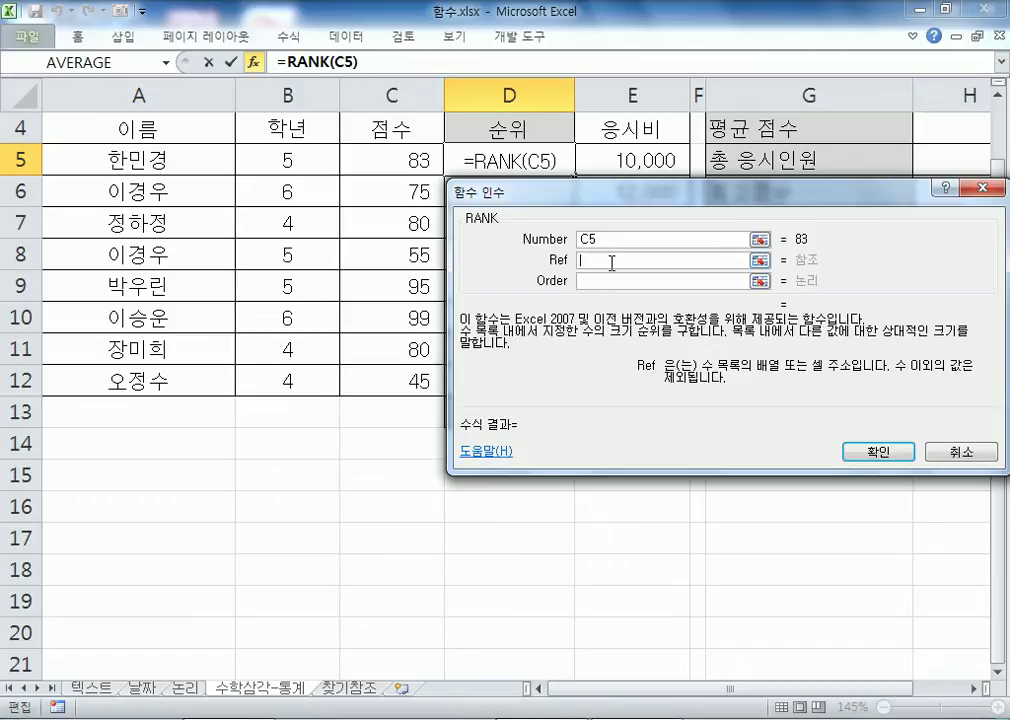
pyautogui.click(397, 160)
pyautogui.moveTo(397, 160); pyautogui.dragTo(379, 381)
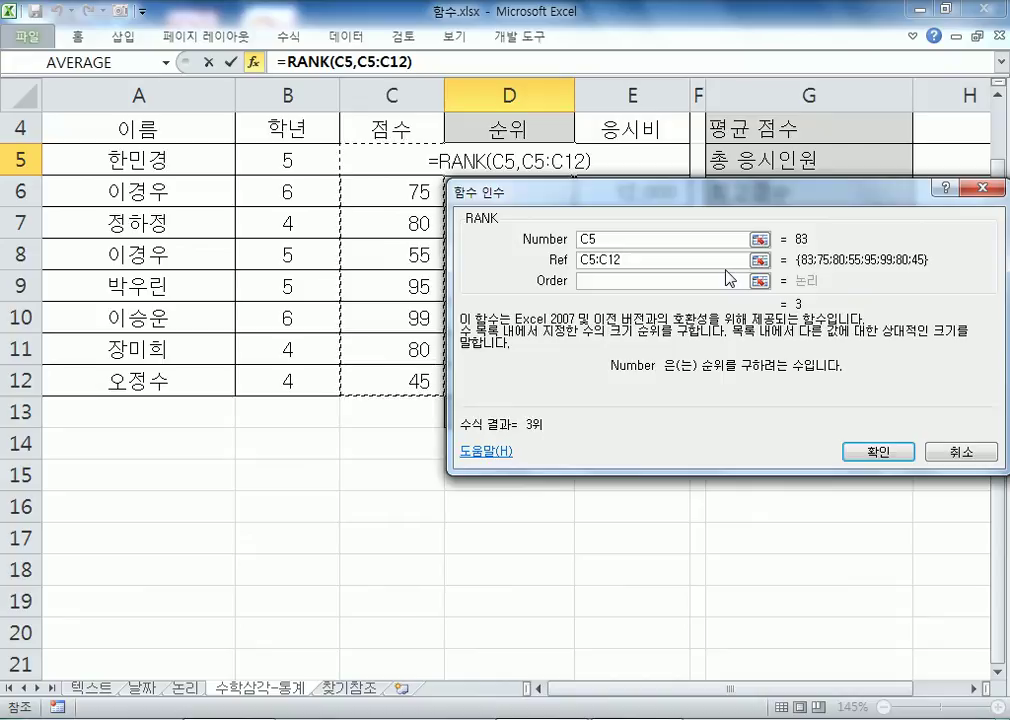
pyautogui.press('F4')
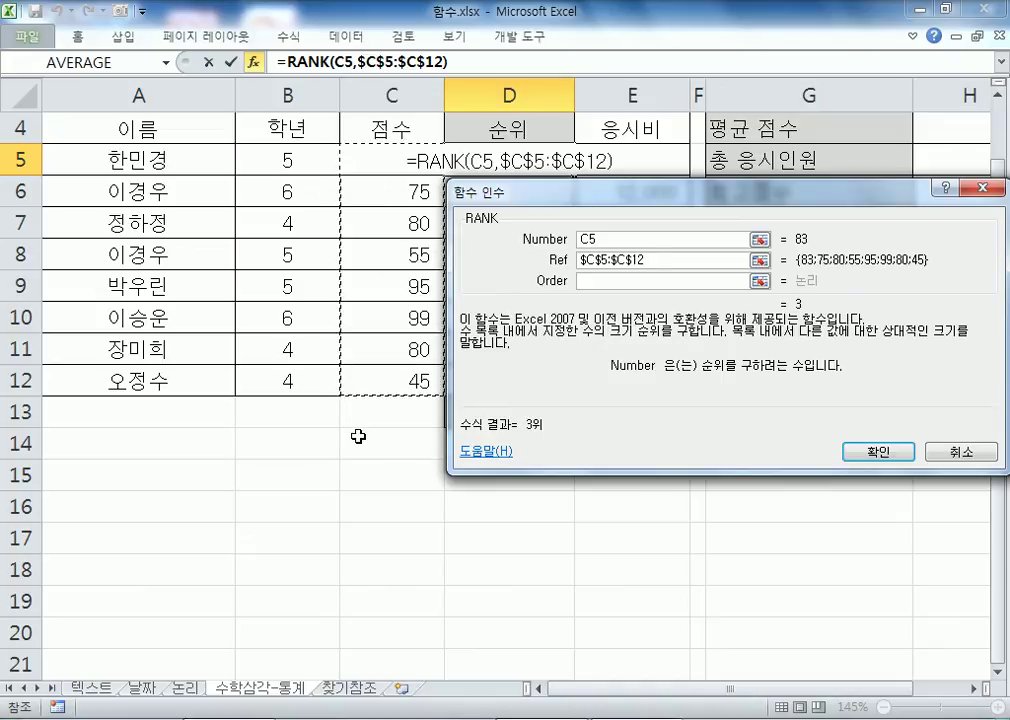
# Step: Cycle the Ref argument through C$5:C$12, $C5:$C12 and C5:C12, ending back at $C$5:$C$12
pyautogui.press('F4')
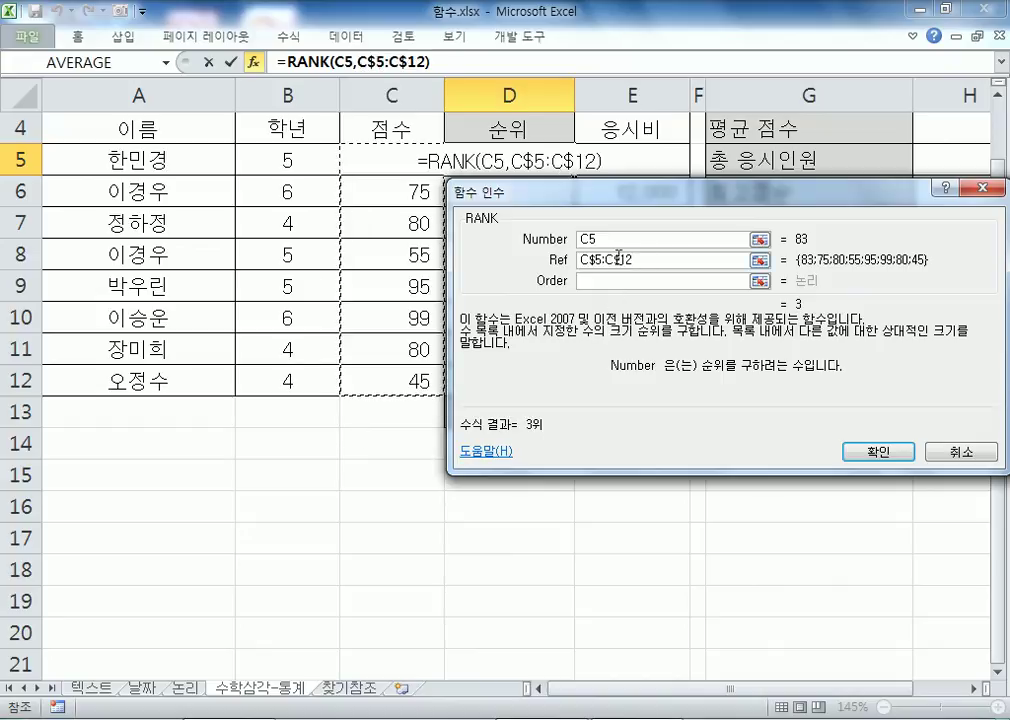
pyautogui.press('F4')
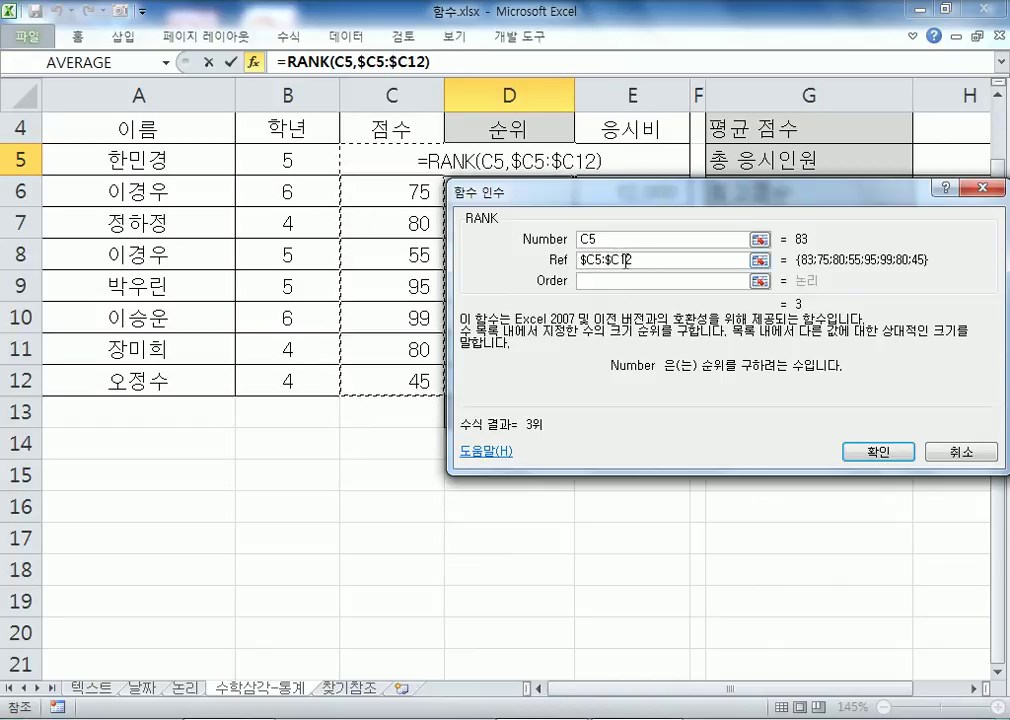
pyautogui.press('F4')
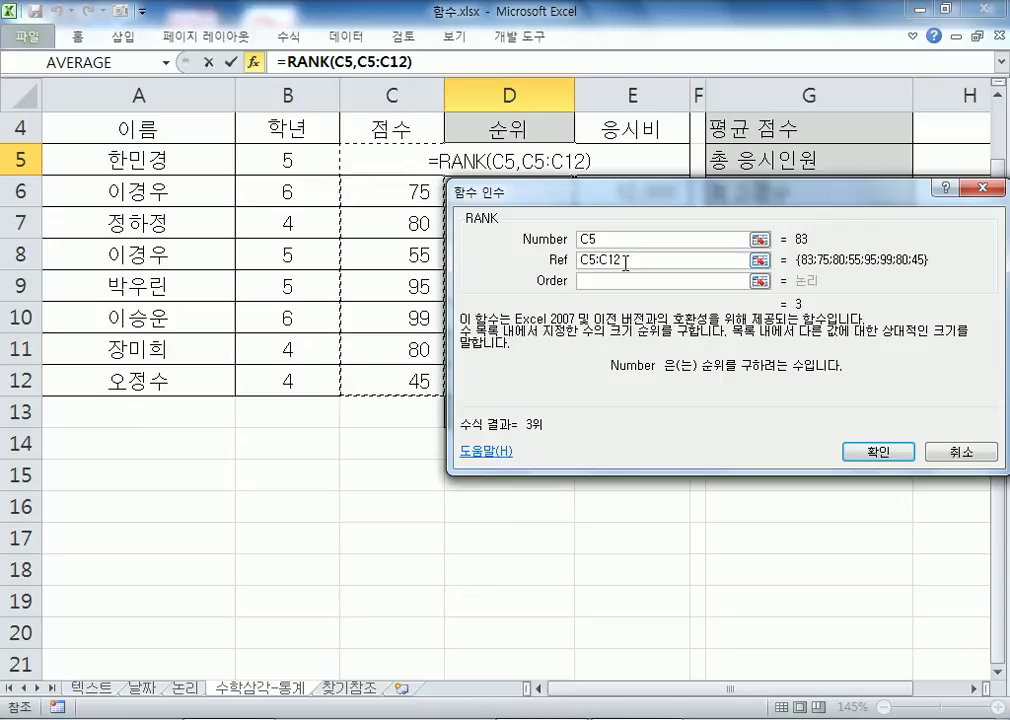
pyautogui.press('F4')
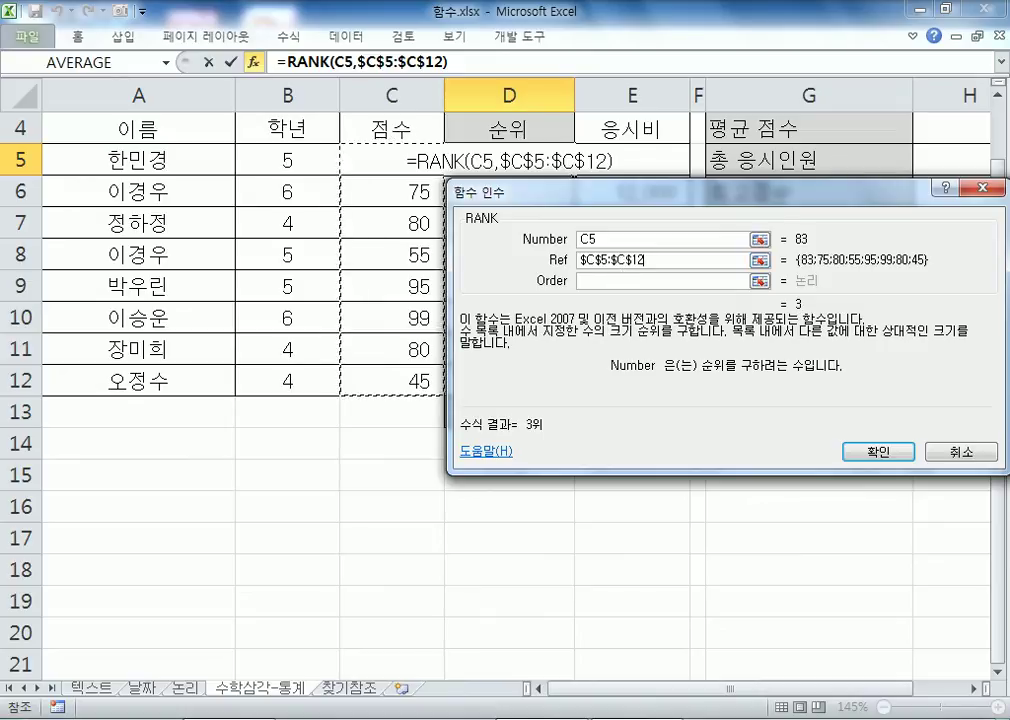
# Step: Examine the absolute range $C$5:$C$12 in the Notepad RANK notes and return to Excel
pyautogui.moveTo(230, 716)
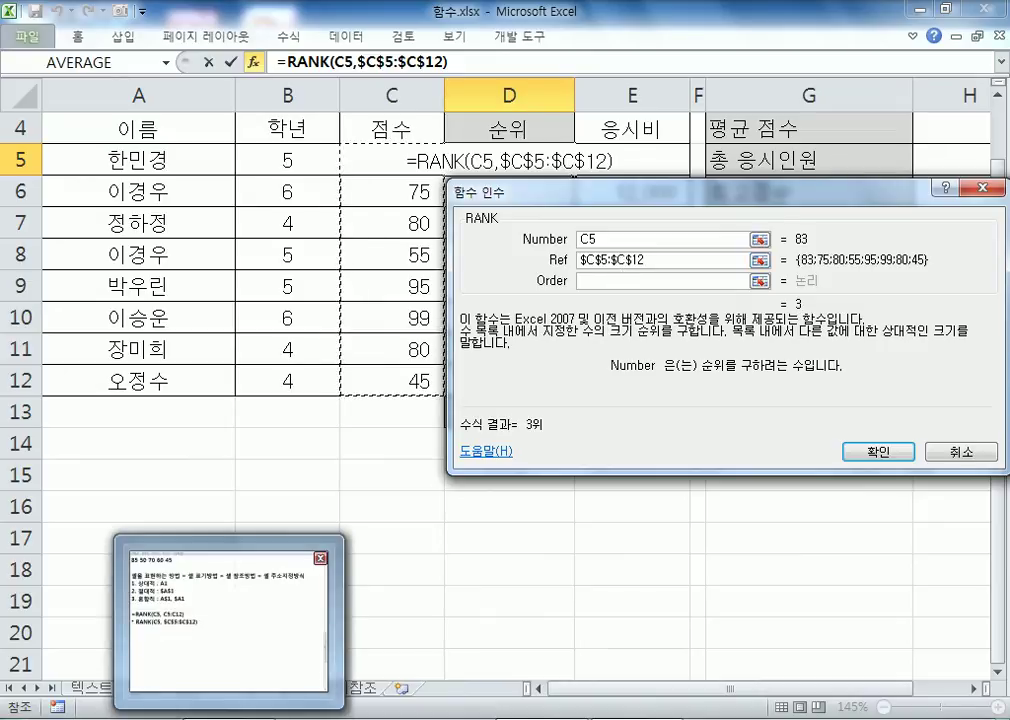
pyautogui.click(258, 622)
pyautogui.moveTo(178, 391); pyautogui.dragTo(340, 391)
pyautogui.click(178, 391)
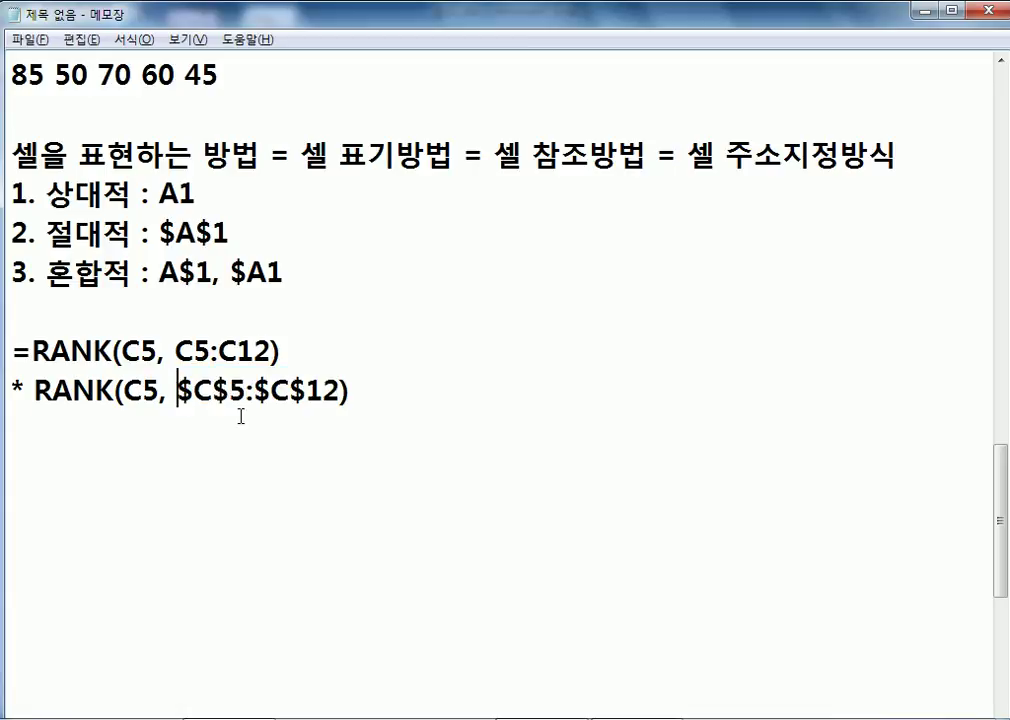
pyautogui.hotkey('alt', 'Tab')
# Step: Replace RANK's Ref argument with the relative scores range C5:C12
pyautogui.moveTo(638, 260); pyautogui.dragTo(537, 260)
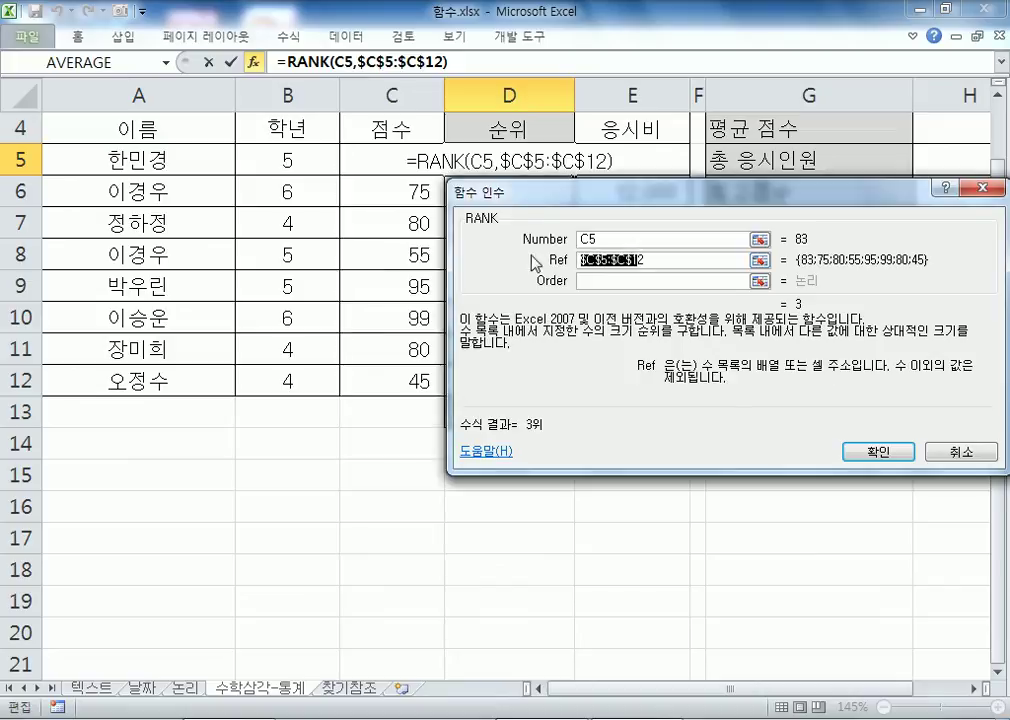
pyautogui.press('BackSpace')
pyautogui.moveTo(358, 383); pyautogui.dragTo(363, 162)
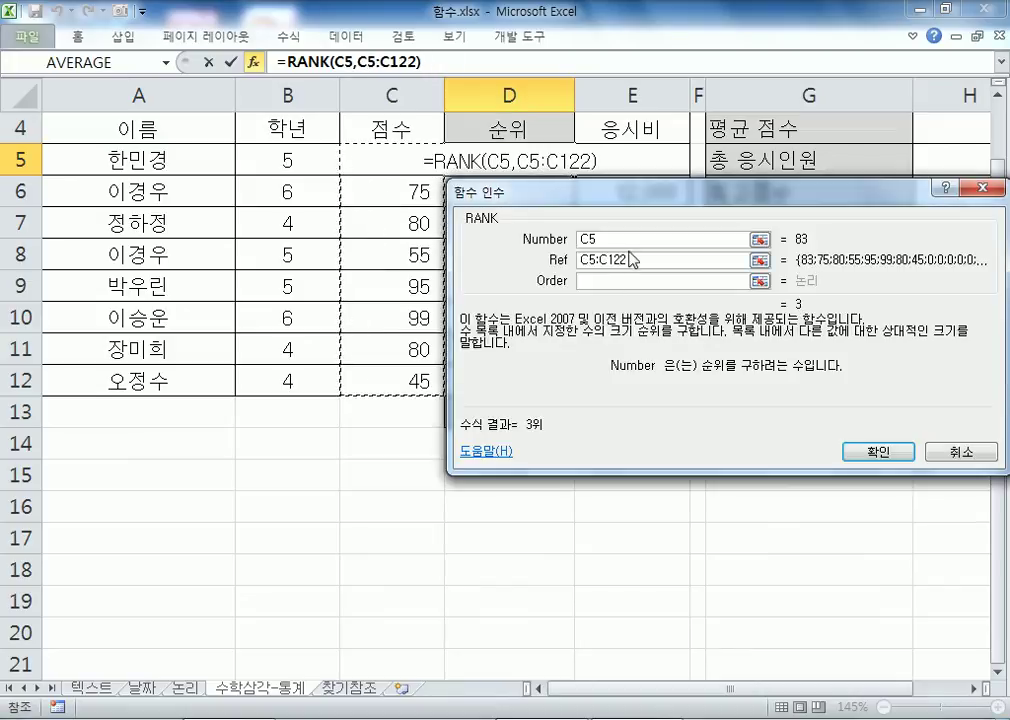
pyautogui.press('Delete')
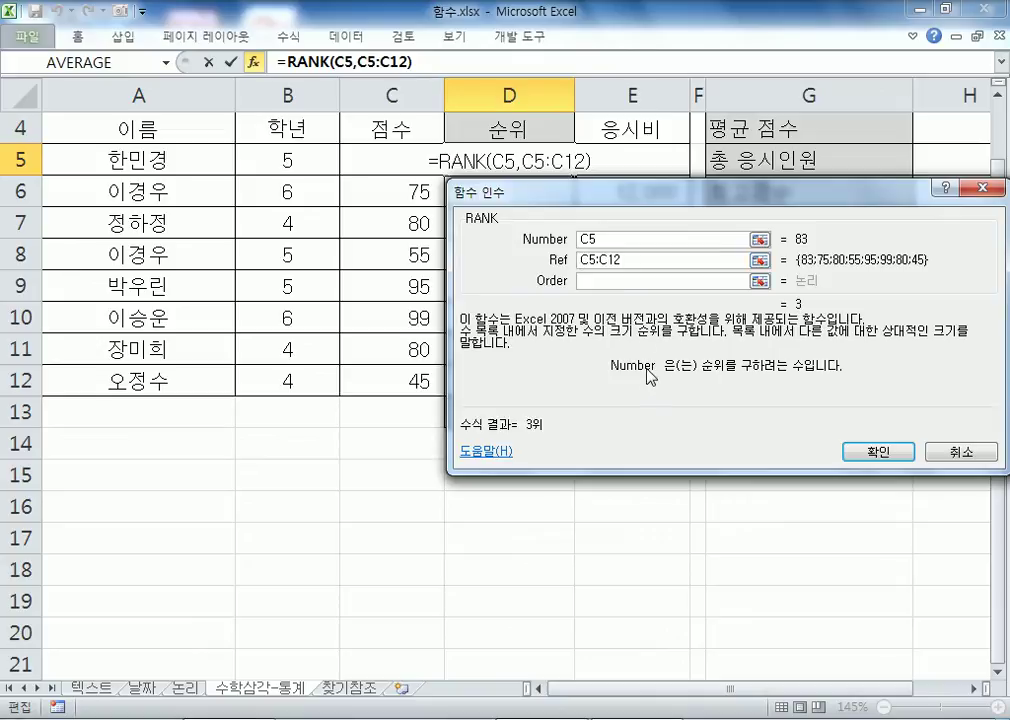
pyautogui.write('$')
pyautogui.press('BackSpace')
# Step: Make the Ref range absolute and remove the dollar sign before its second C, giving $C$5:C$12
pyautogui.moveTo(630, 260); pyautogui.dragTo(534, 256)
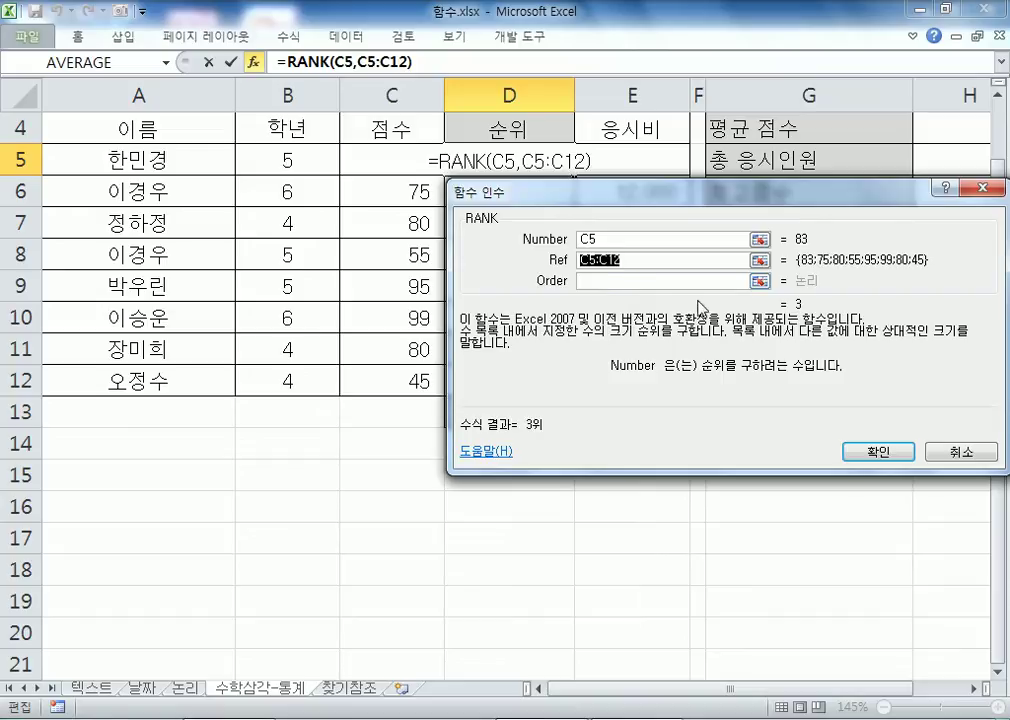
pyautogui.press('F4')
pyautogui.click(613, 260)
pyautogui.press('BackSpace')
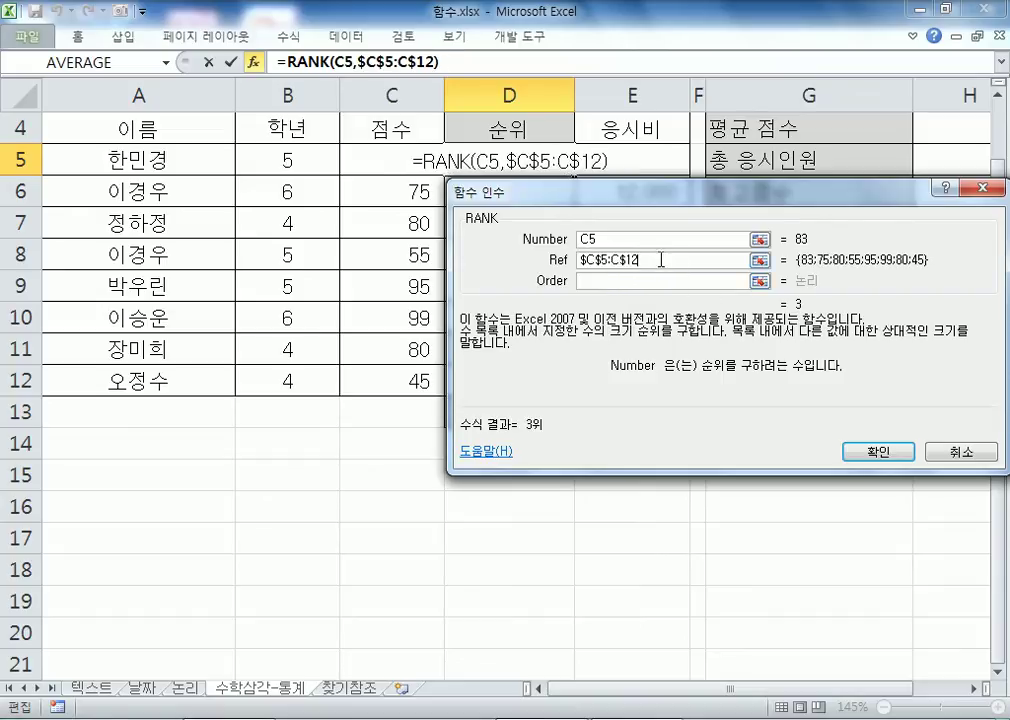
# Step: Reselect C5:C12 for Ref, make it absolute as $C$5:$C$12, and cancel the RANK arguments dialog
pyautogui.moveTo(661, 260); pyautogui.dragTo(558, 260)
pyautogui.press('BackSpace')
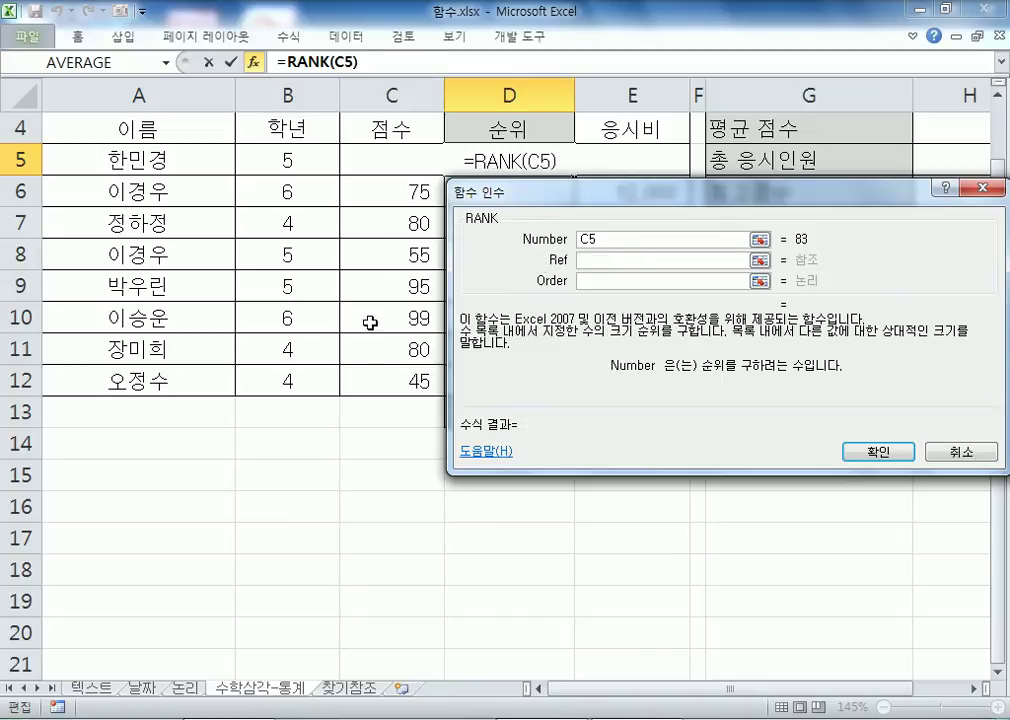
pyautogui.moveTo(367, 376); pyautogui.dragTo(374, 167)
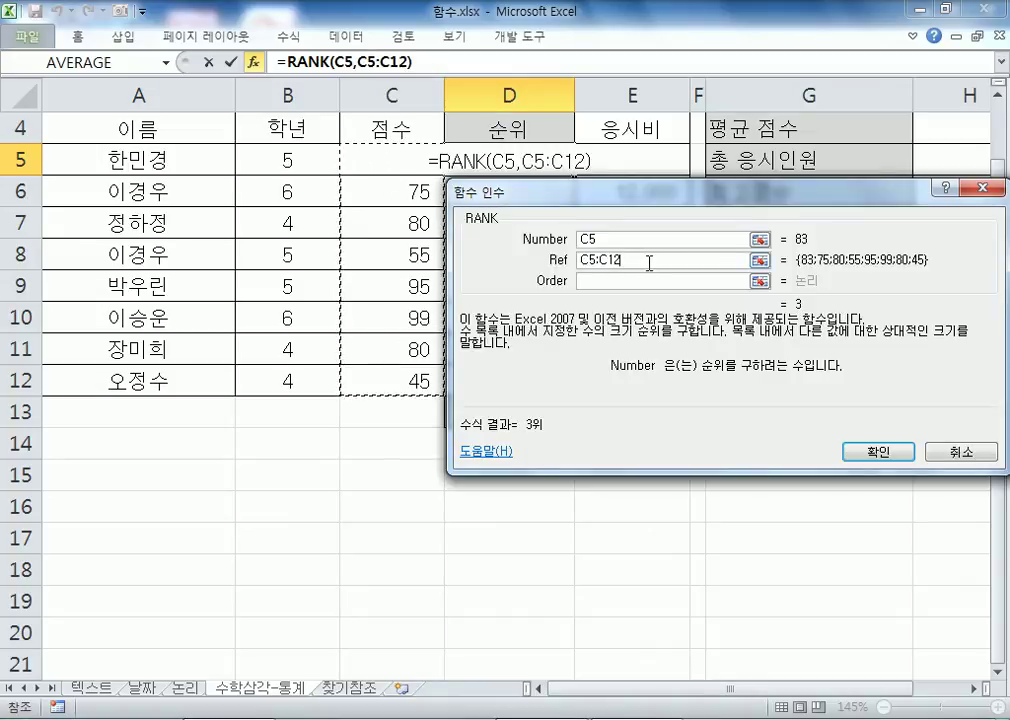
pyautogui.press('F4')
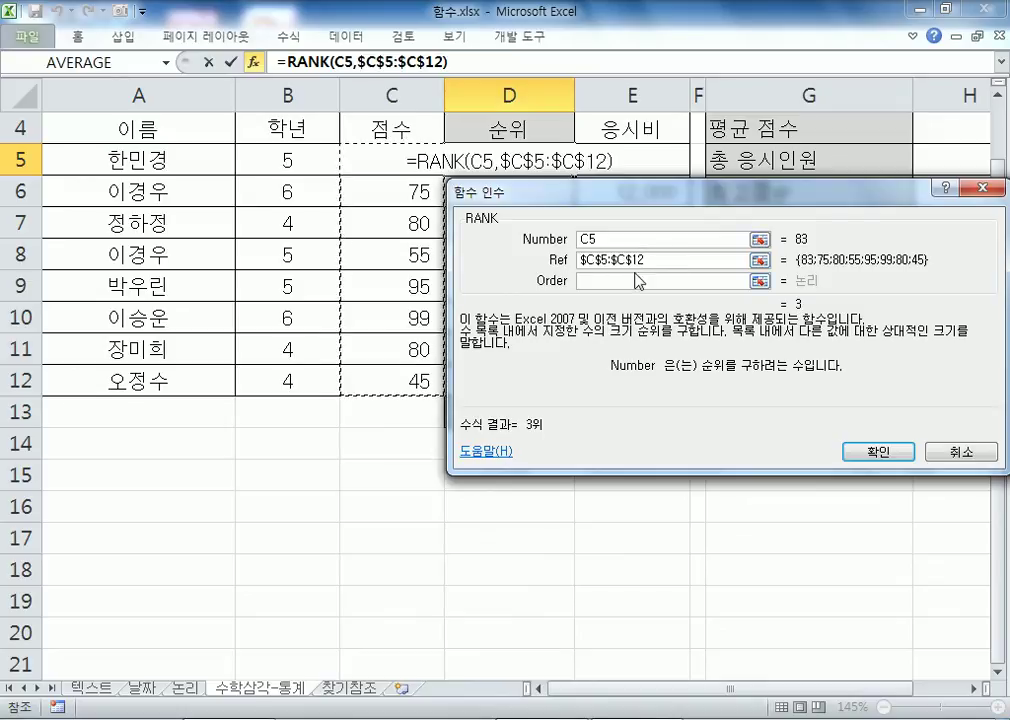
pyautogui.click(587, 256)
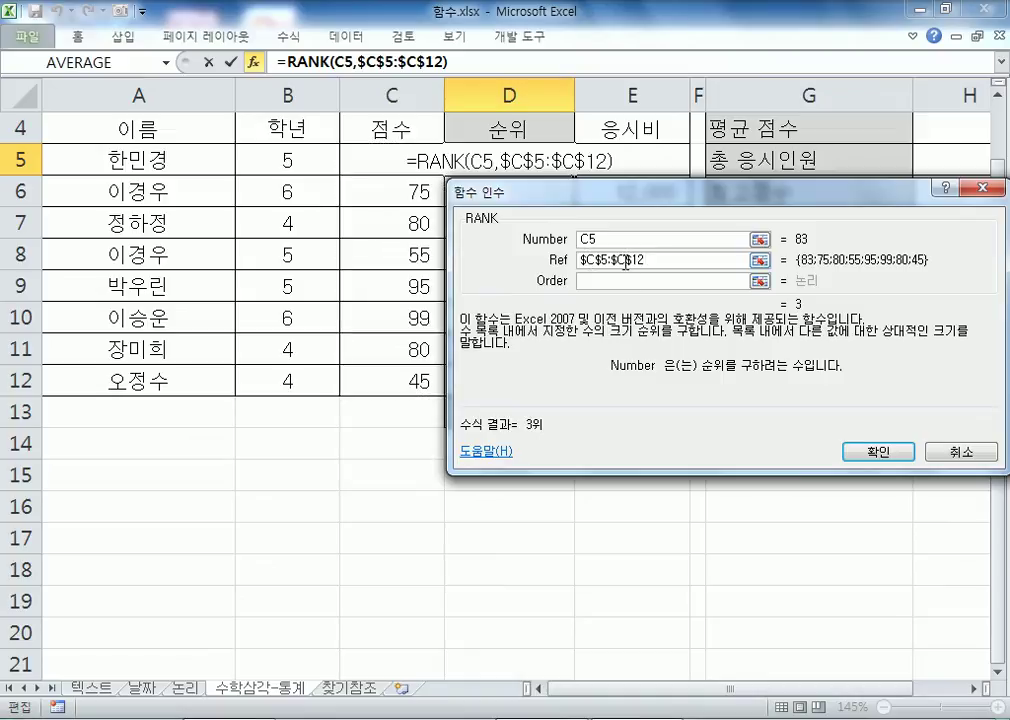
pyautogui.moveTo(665, 261); pyautogui.dragTo(525, 249)
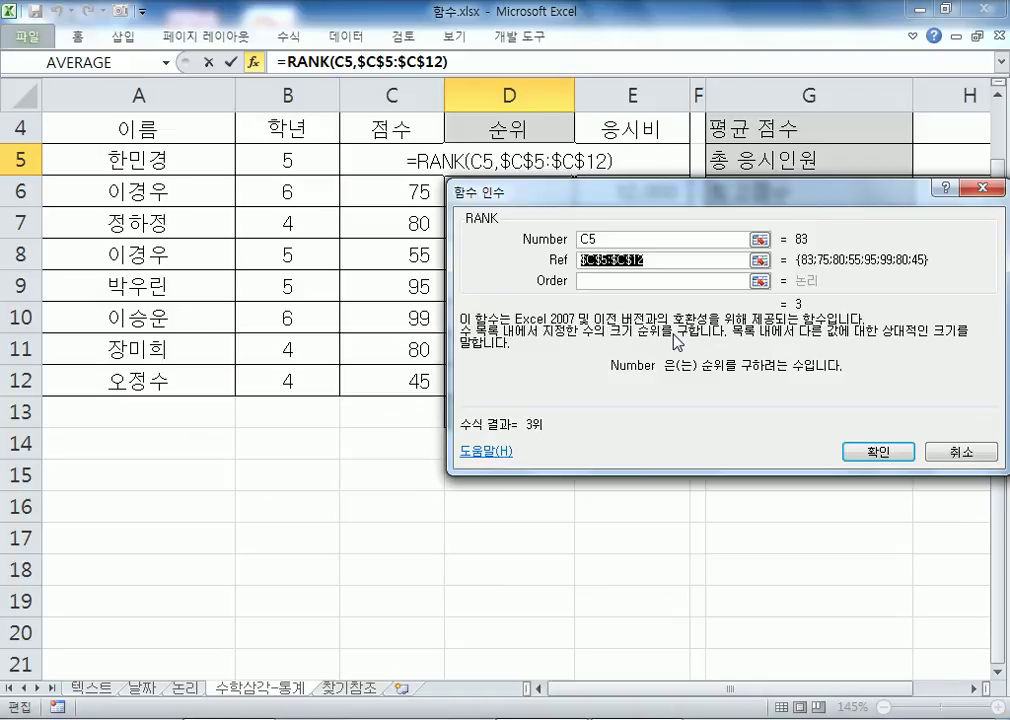
pyautogui.press('Escape')
# Step: Start D5 over with "=RANK(", open its function arguments dialog and set Number to C5
pyautogui.write('=')
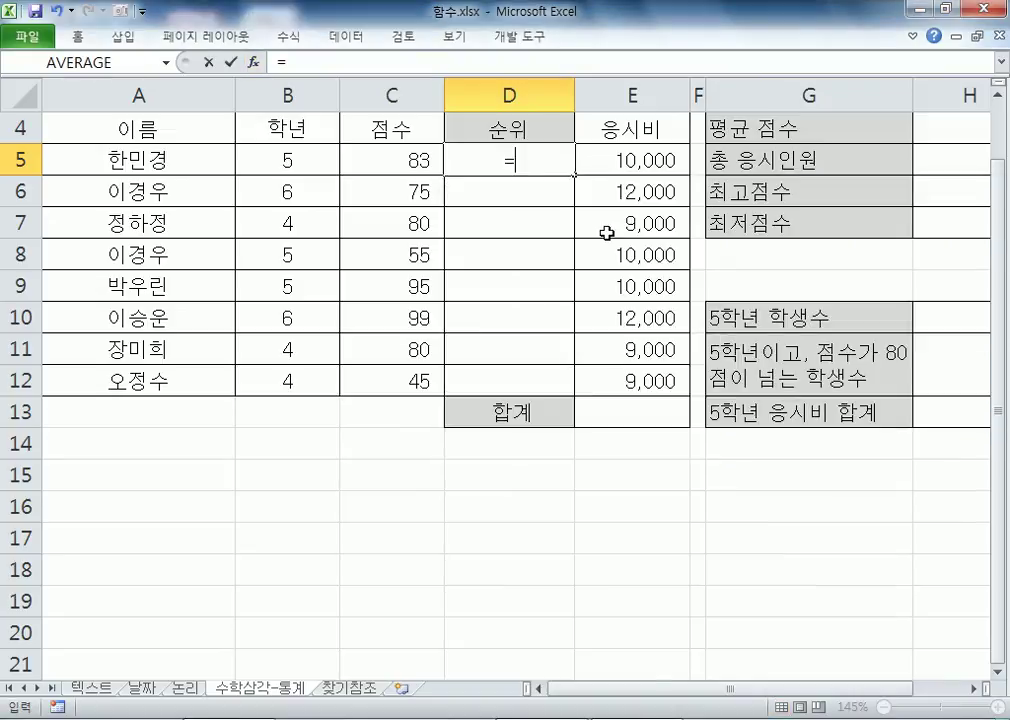
pyautogui.write('RANK(')
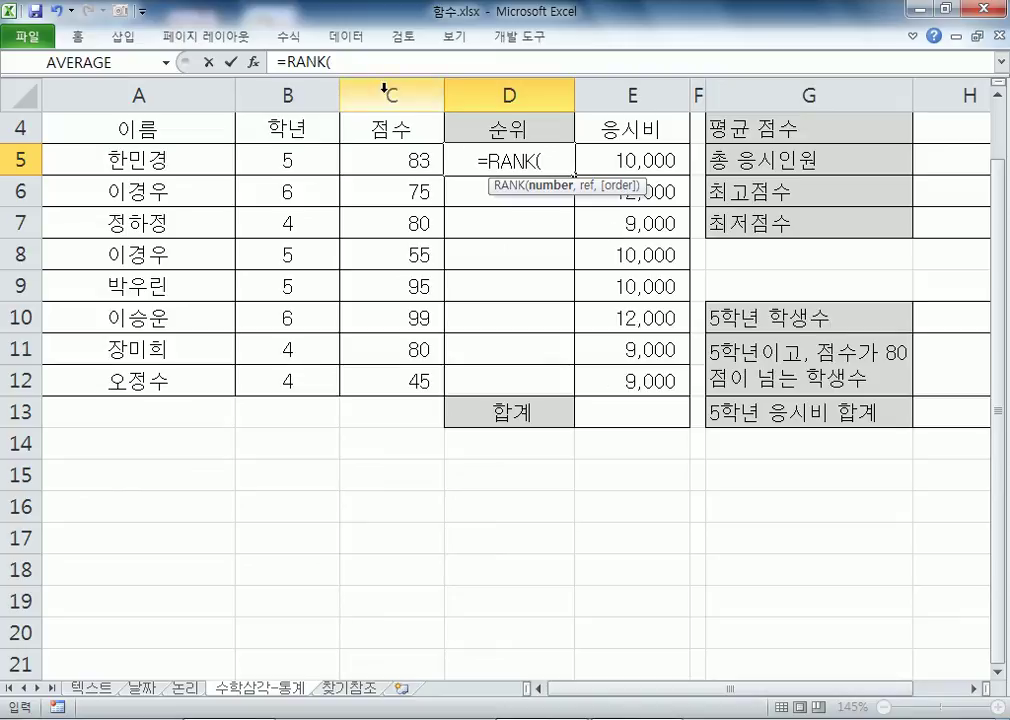
pyautogui.click(254, 66)
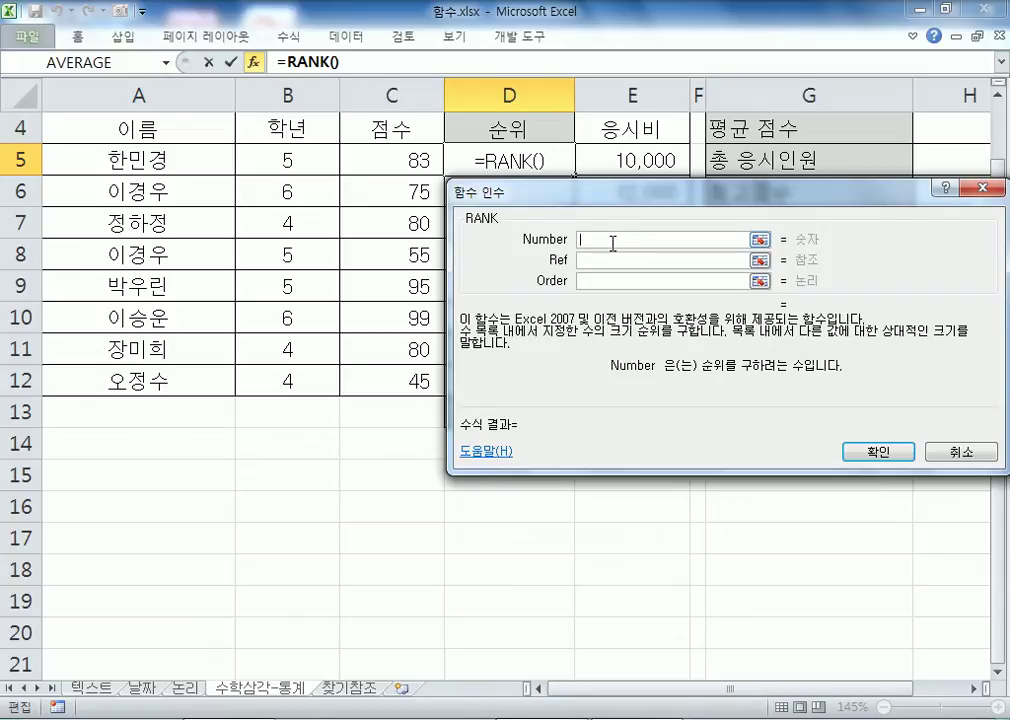
pyautogui.click(397, 158)
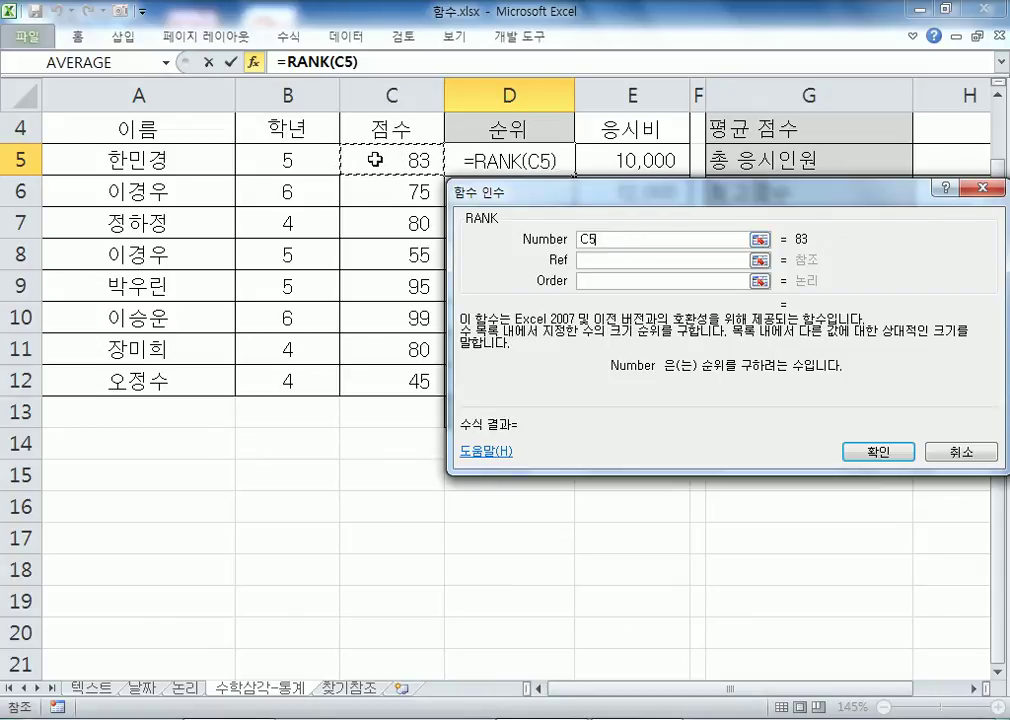
# Step: Set Ref to the scores C5:C12 and make the range absolute as $C$5:$C$12
pyautogui.click(618, 261)
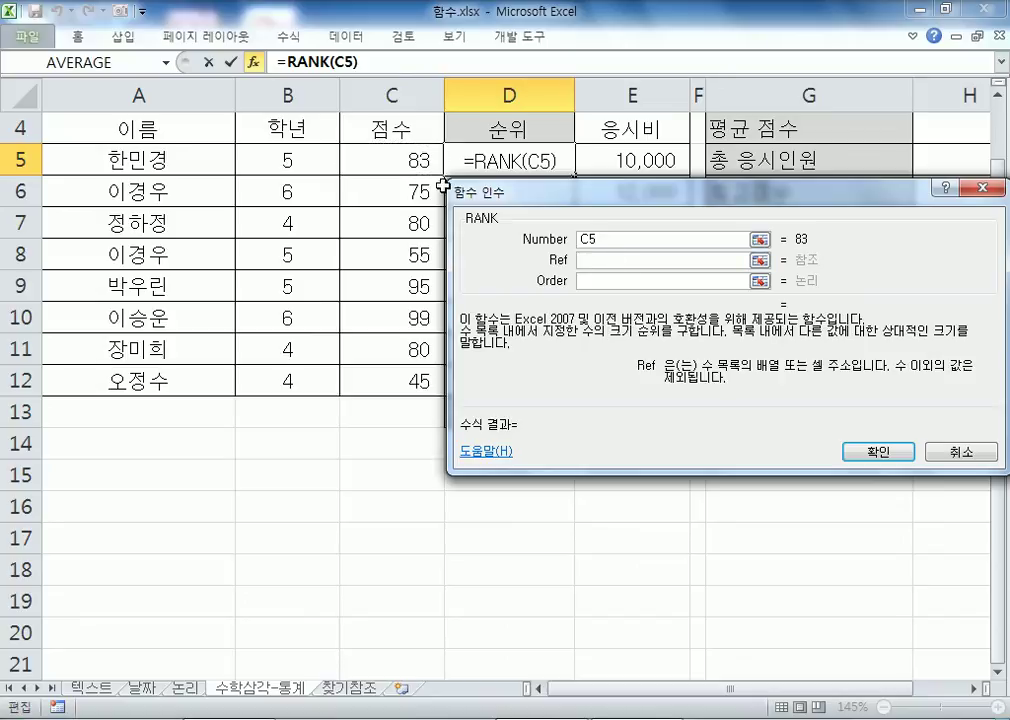
pyautogui.click(367, 155)
pyautogui.moveTo(367, 155); pyautogui.dragTo(357, 378)
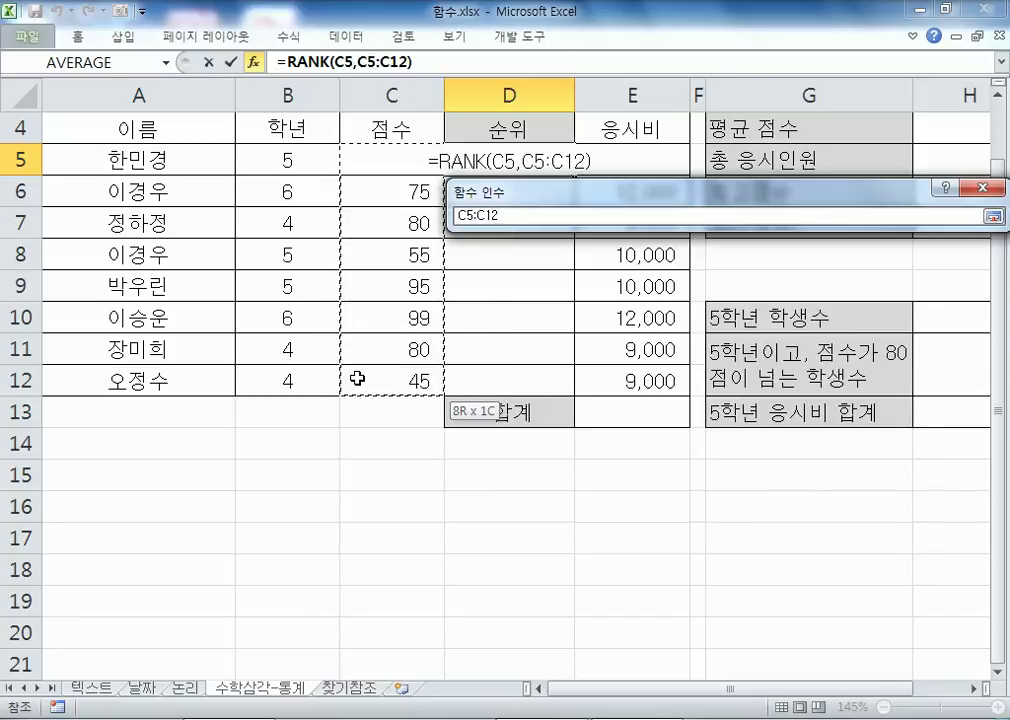
pyautogui.moveTo(357, 378); pyautogui.dragTo(357, 379)
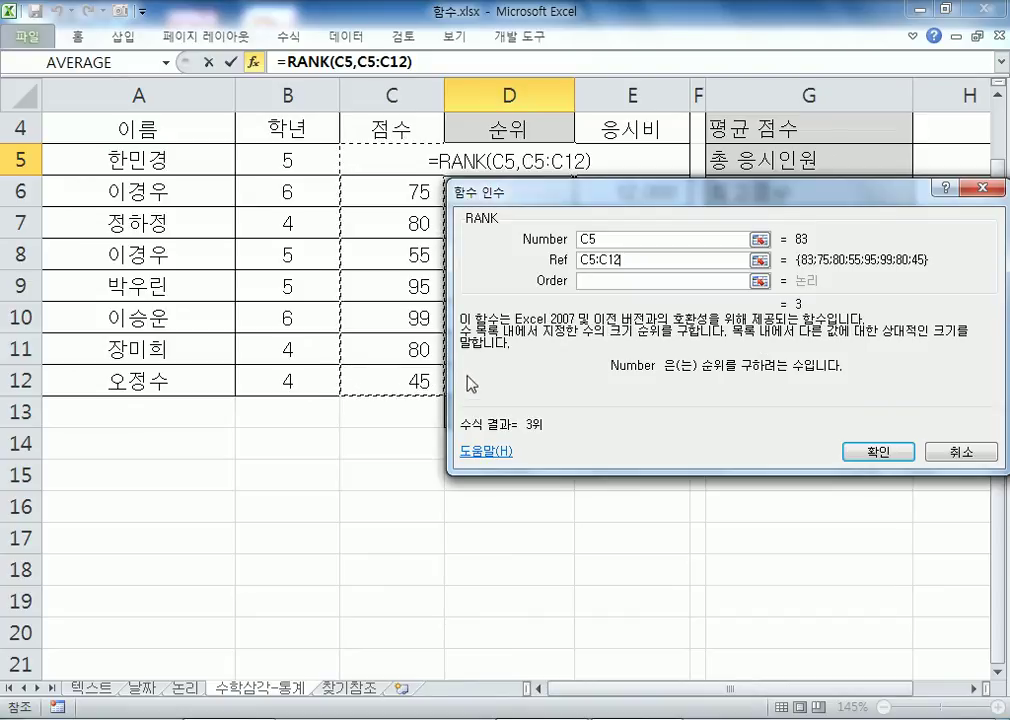
pyautogui.moveTo(528, 197); pyautogui.dragTo(371, 194)
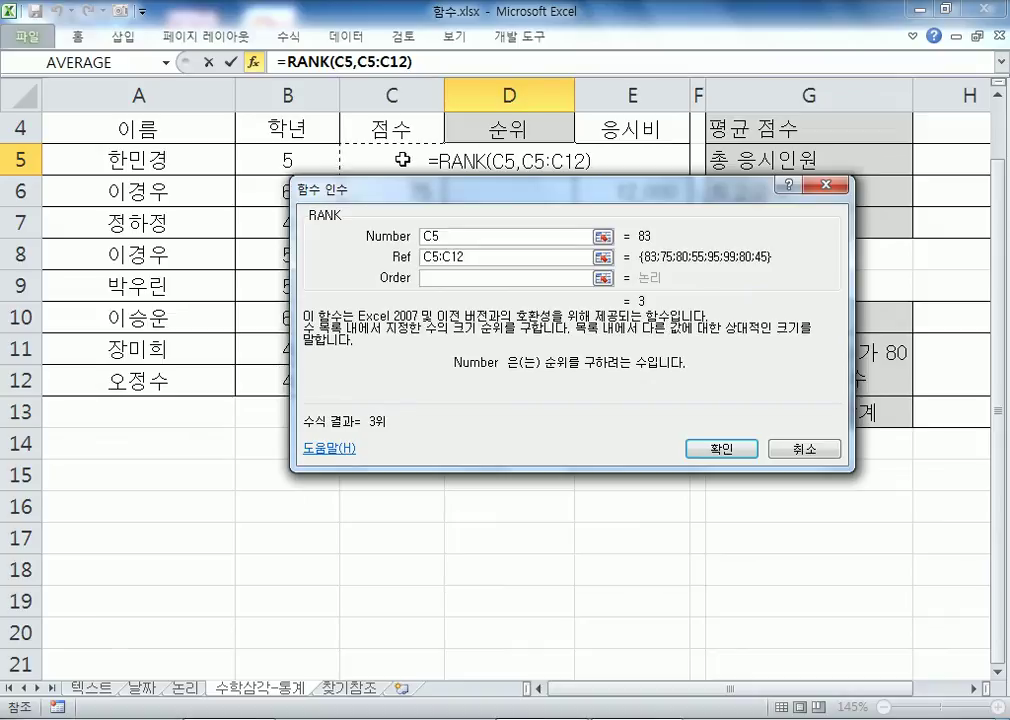
pyautogui.moveTo(423, 231); pyautogui.dragTo(578, 234)
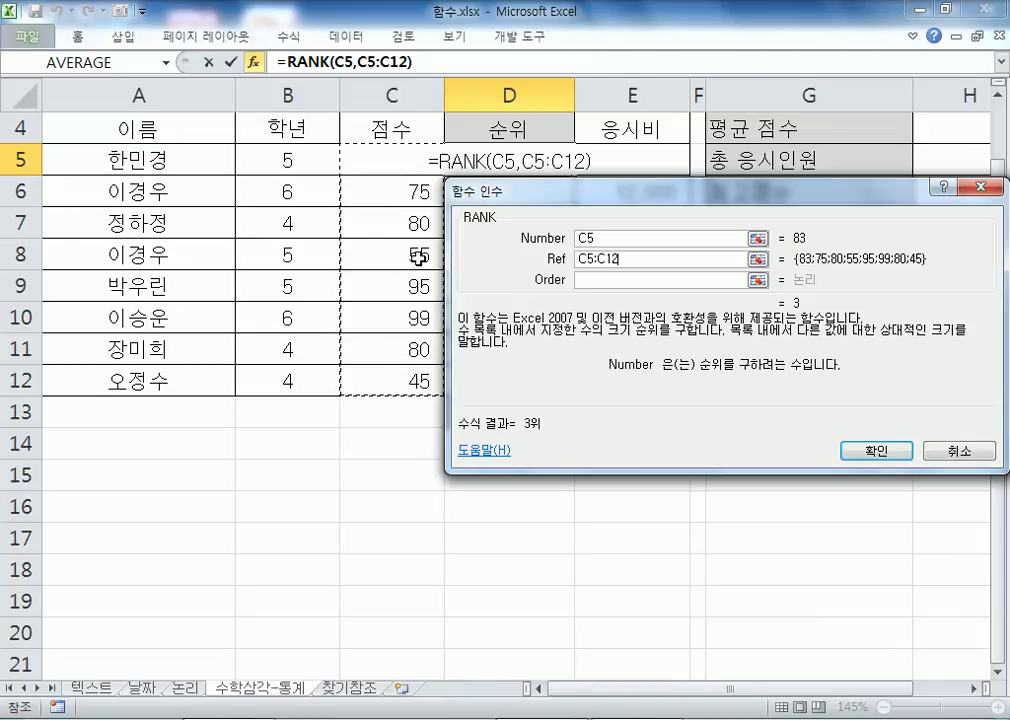
pyautogui.click(600, 262)
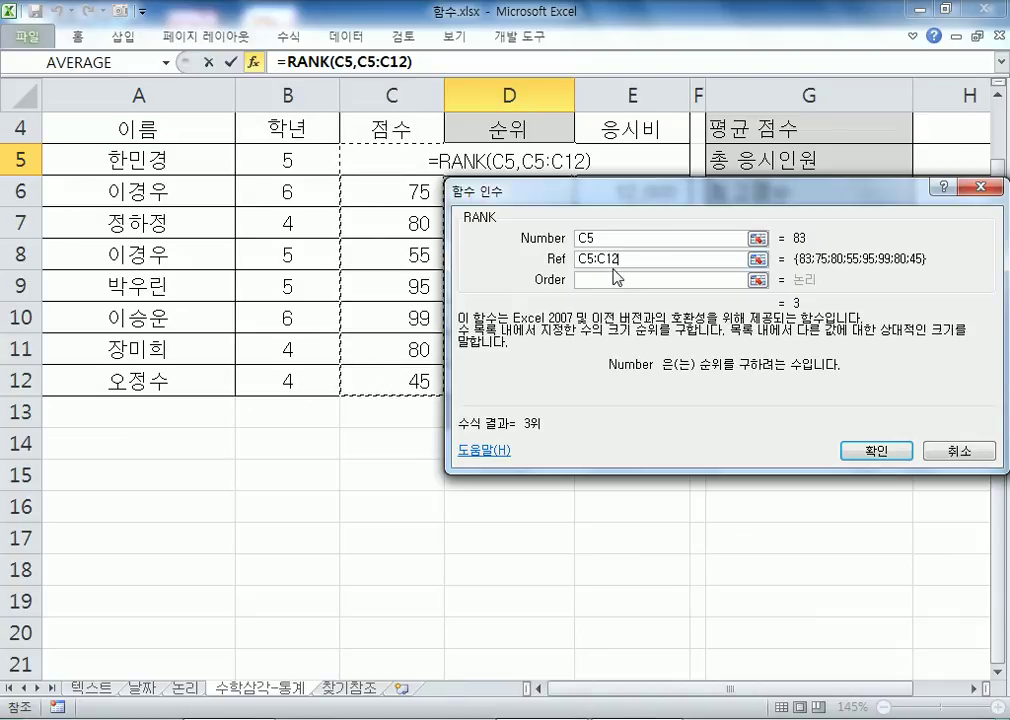
pyautogui.press('F4')
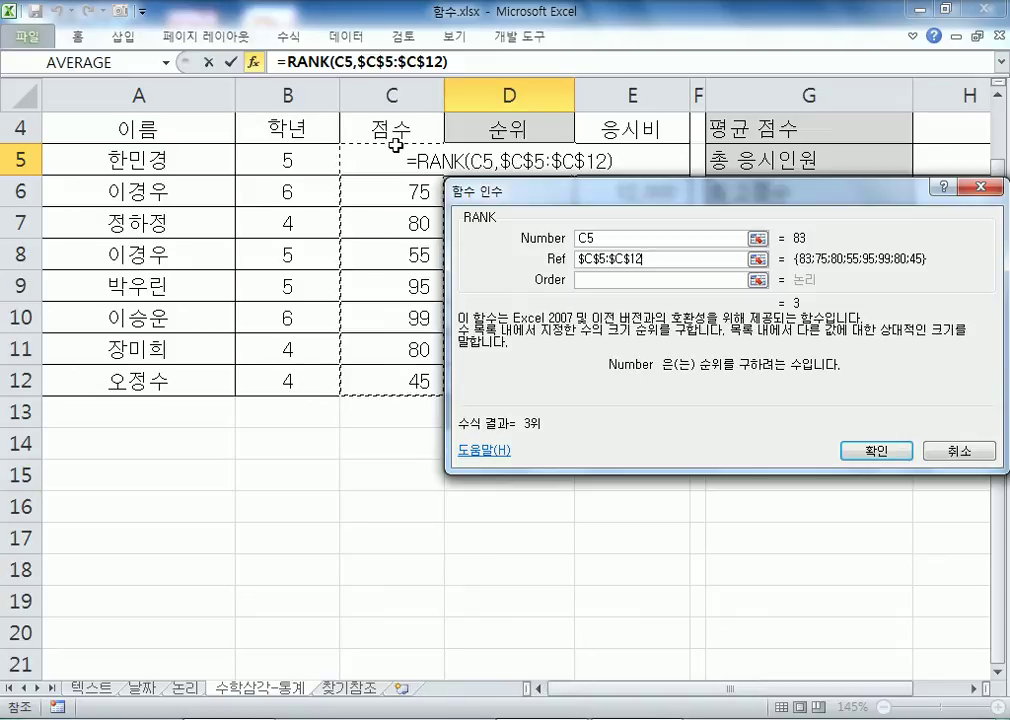
# Step: Replace the Ref entry by selecting C5:C12 again and converting it to $C$5:$C$12
pyautogui.moveTo(648, 259); pyautogui.dragTo(561, 258)
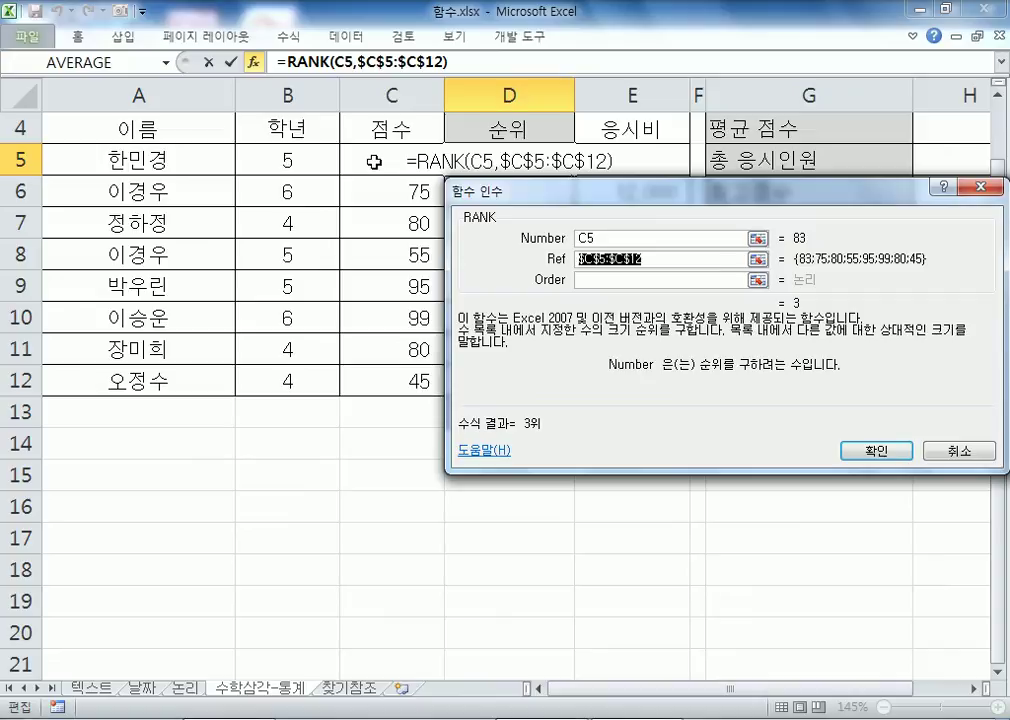
pyautogui.moveTo(390, 381); pyautogui.dragTo(381, 160)
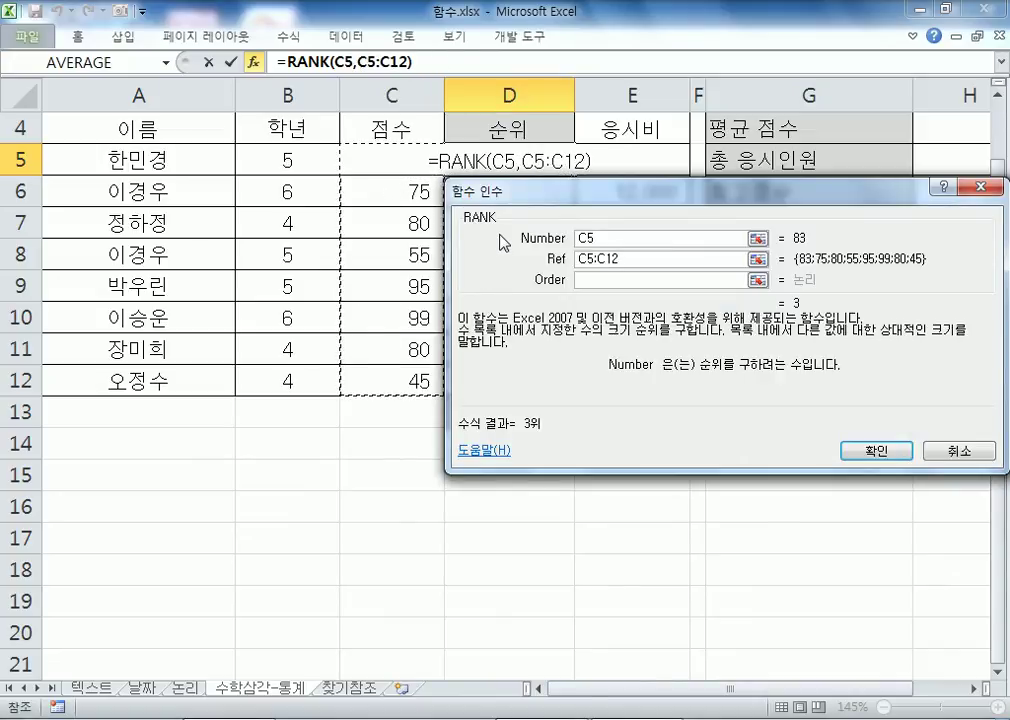
pyautogui.press('F4')
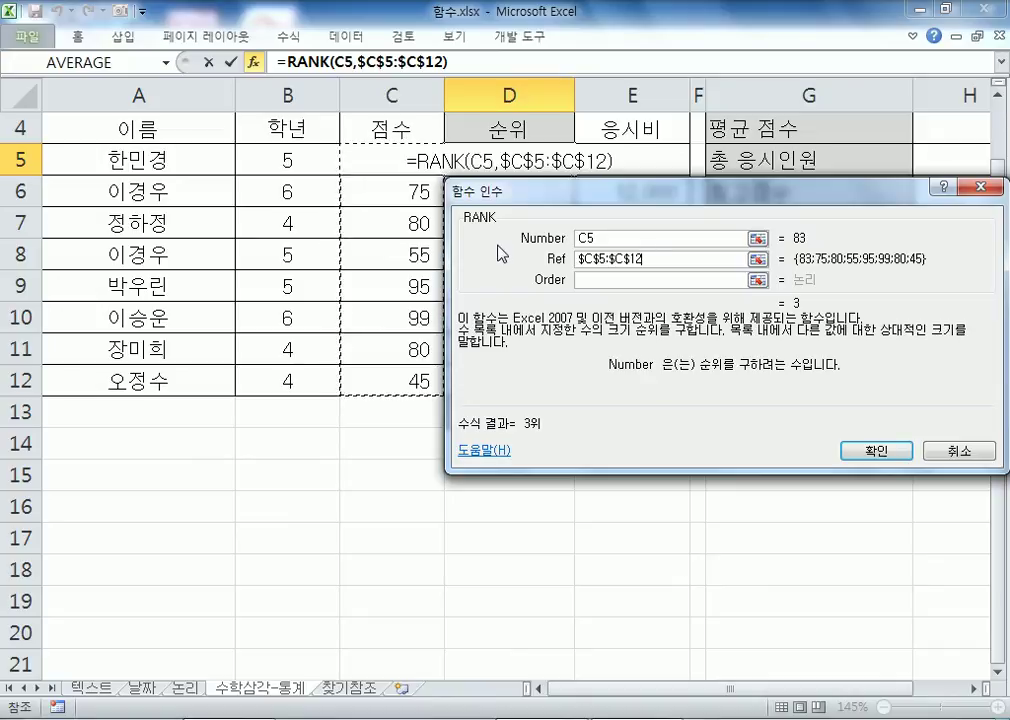
# Step: Leave RANK's Order argument empty, confirm the formula in D5 and fill it down through D12
pyautogui.click(647, 281)
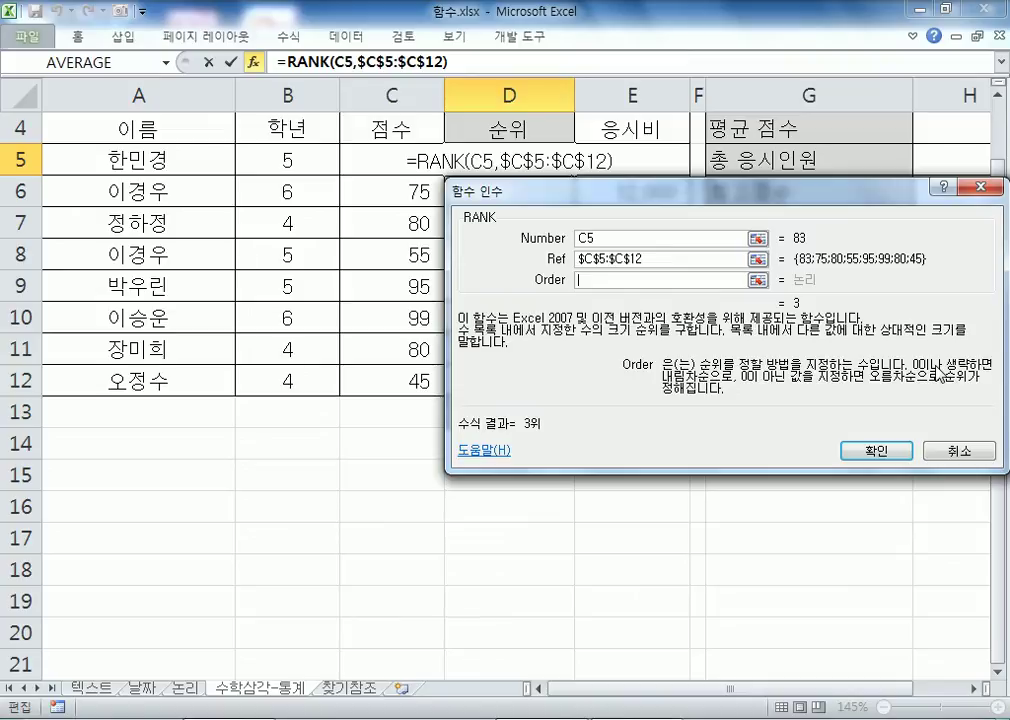
pyautogui.write('0')
pyautogui.press('BackSpace')
pyautogui.click(860, 451)
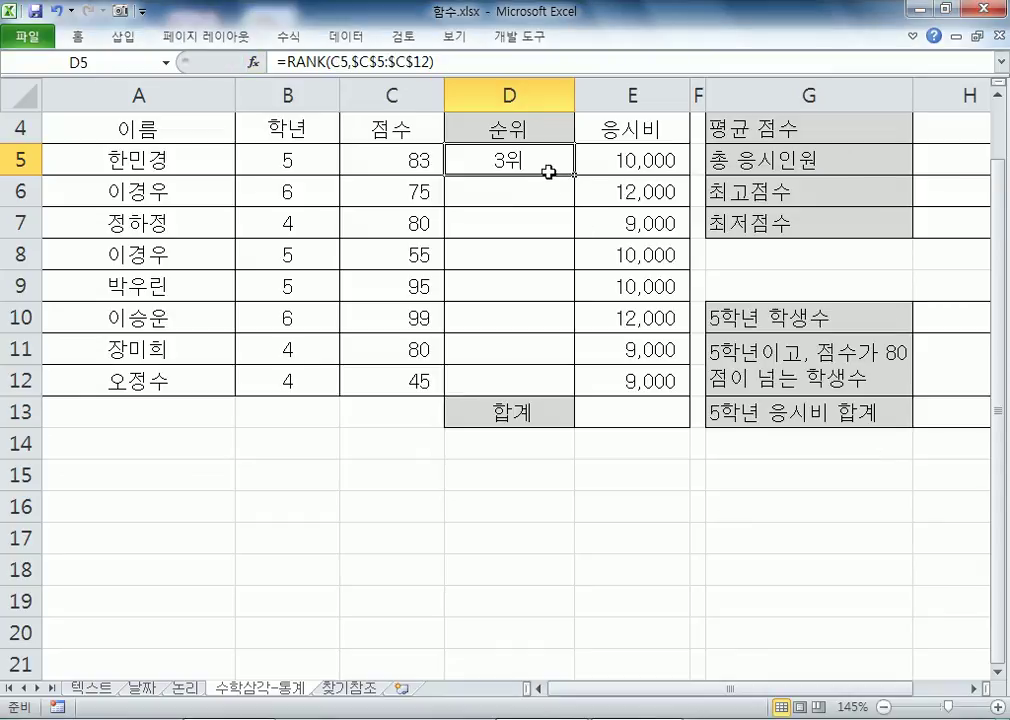
pyautogui.moveTo(574, 175); pyautogui.dragTo(564, 386)
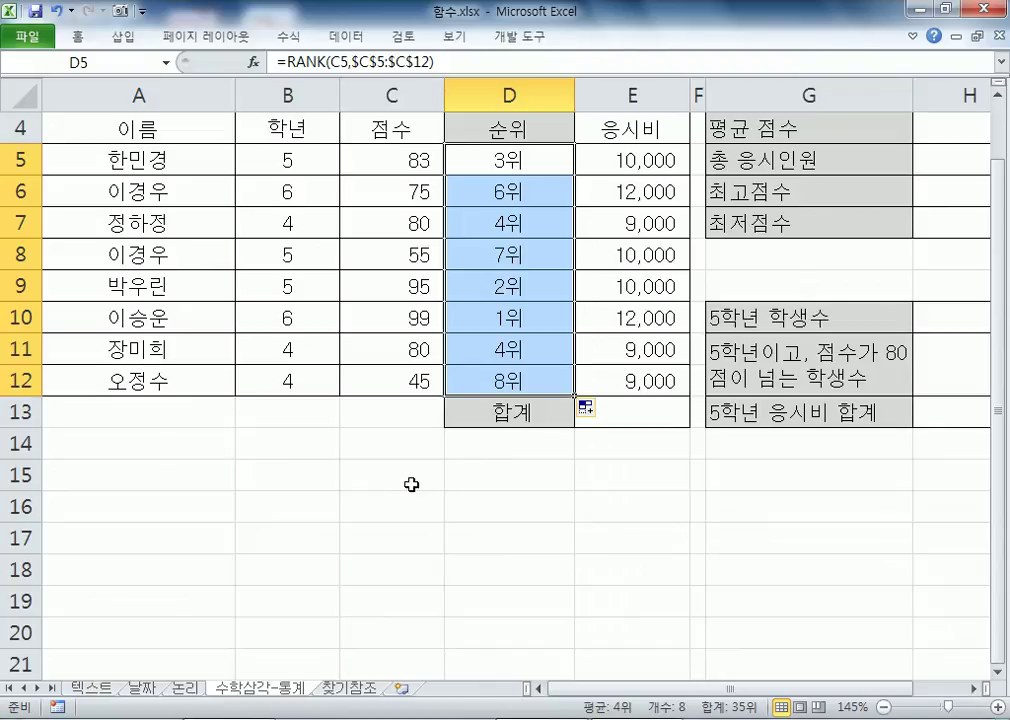
pyautogui.click(511, 475)
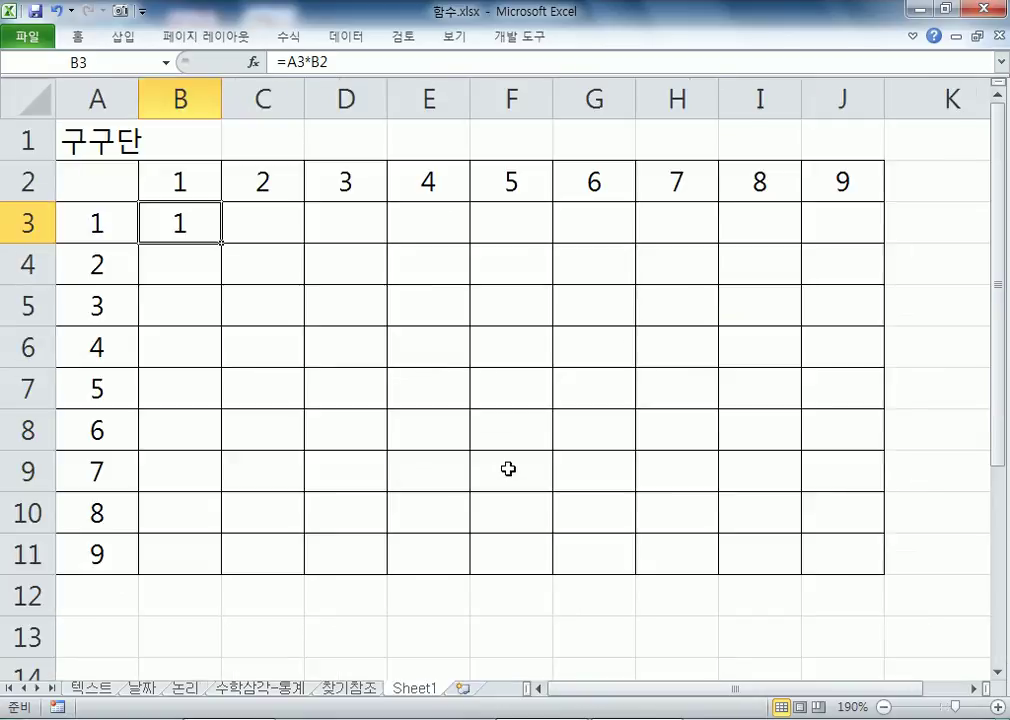
# Step: Clear the formula from B3 of Sheet1's 구구단 table and highlight the headings A3:A11 and B2:J2 in turn
pyautogui.press('Delete')
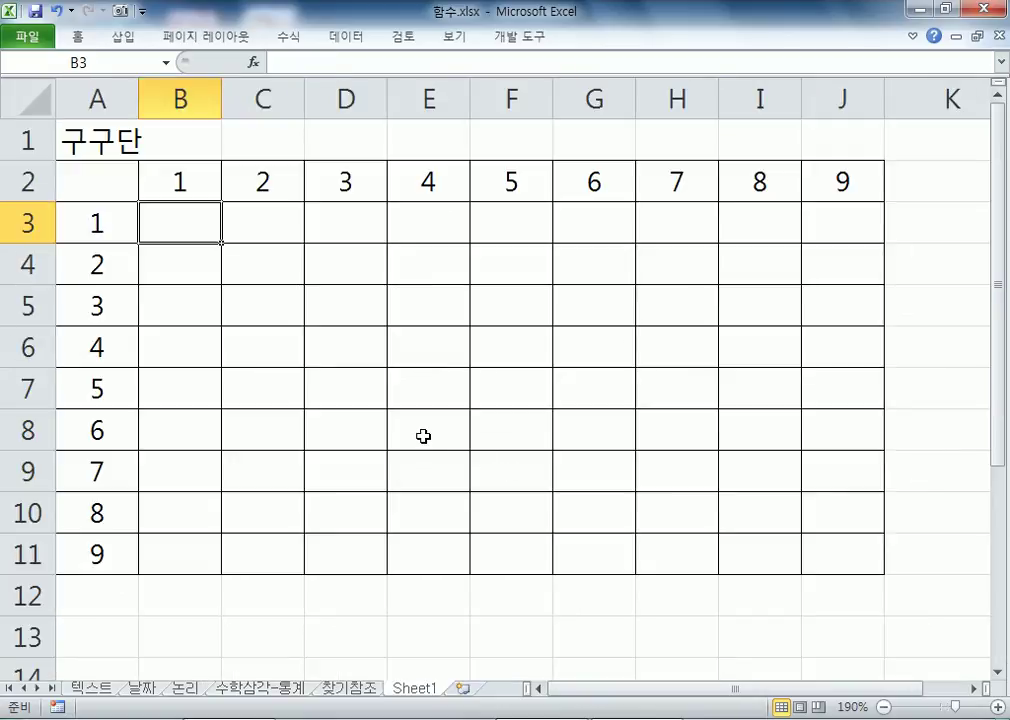
pyautogui.moveTo(97, 219); pyautogui.dragTo(97, 553)
pyautogui.moveTo(171, 199); pyautogui.dragTo(832, 181)
pyautogui.click(160, 225)
# Step: Clear the headings in B2:J2, enter 1 in B2 and fill the series across to 9 in J2
pyautogui.moveTo(178, 189); pyautogui.dragTo(836, 182)
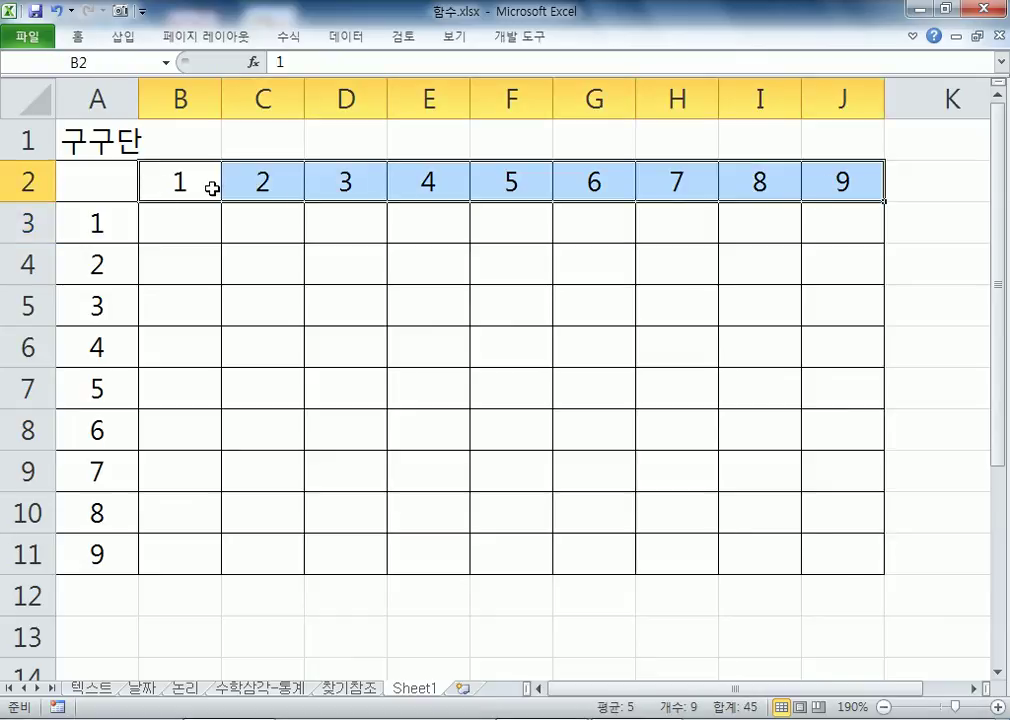
pyautogui.press('Delete')
pyautogui.click(186, 182)
pyautogui.write('1')
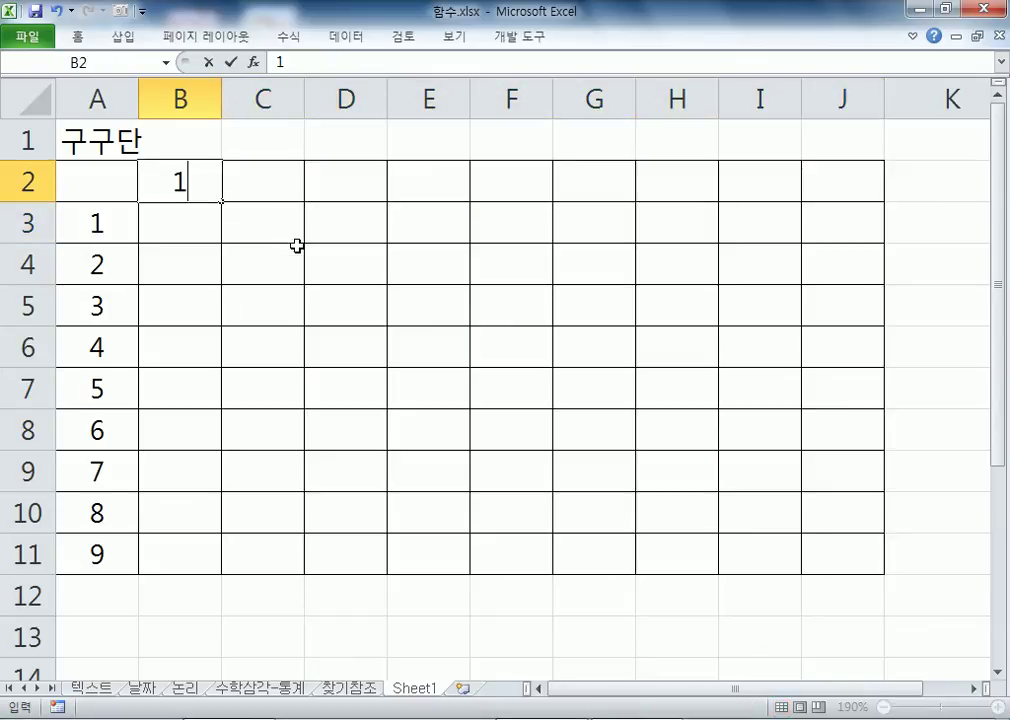
pyautogui.moveTo(222, 201); pyautogui.dragTo(860, 198)
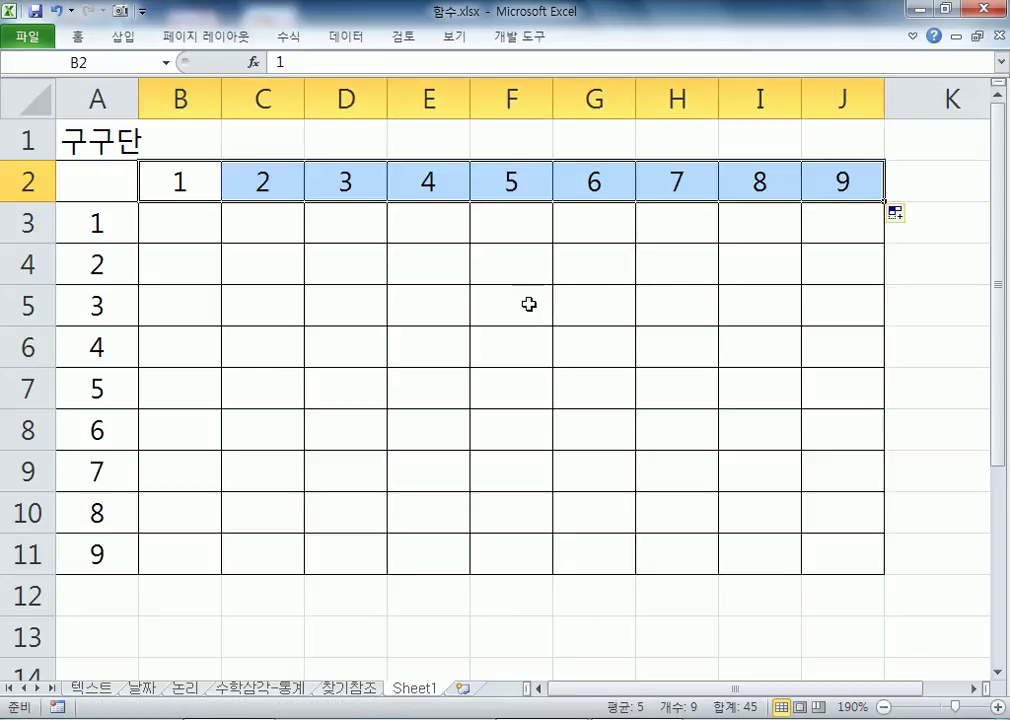
# Step: Enter the formula =A3*B2 in B3 to multiply the first row heading by the first column heading
pyautogui.click(180, 219)
pyautogui.write('=')
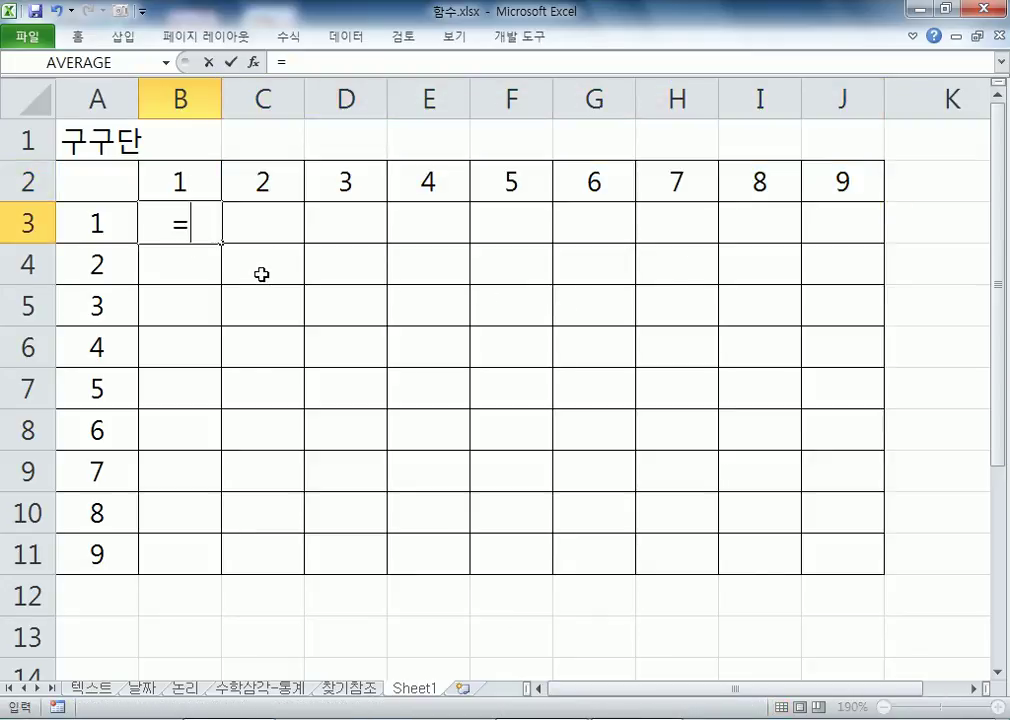
pyautogui.click(84, 221)
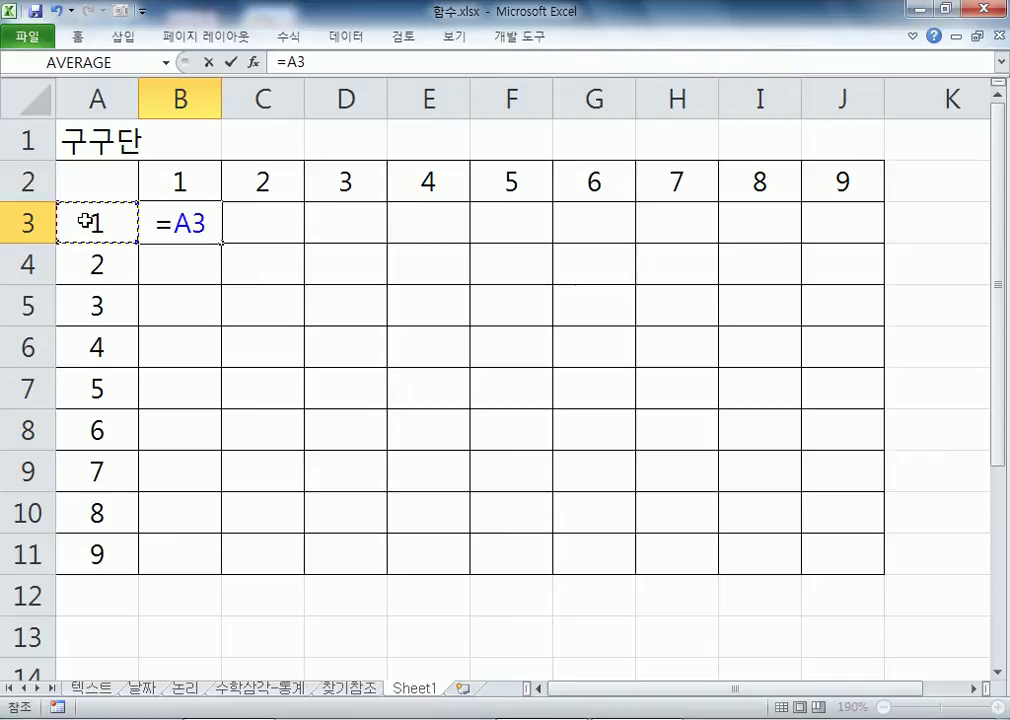
pyautogui.write('*')
pyautogui.click(190, 181)
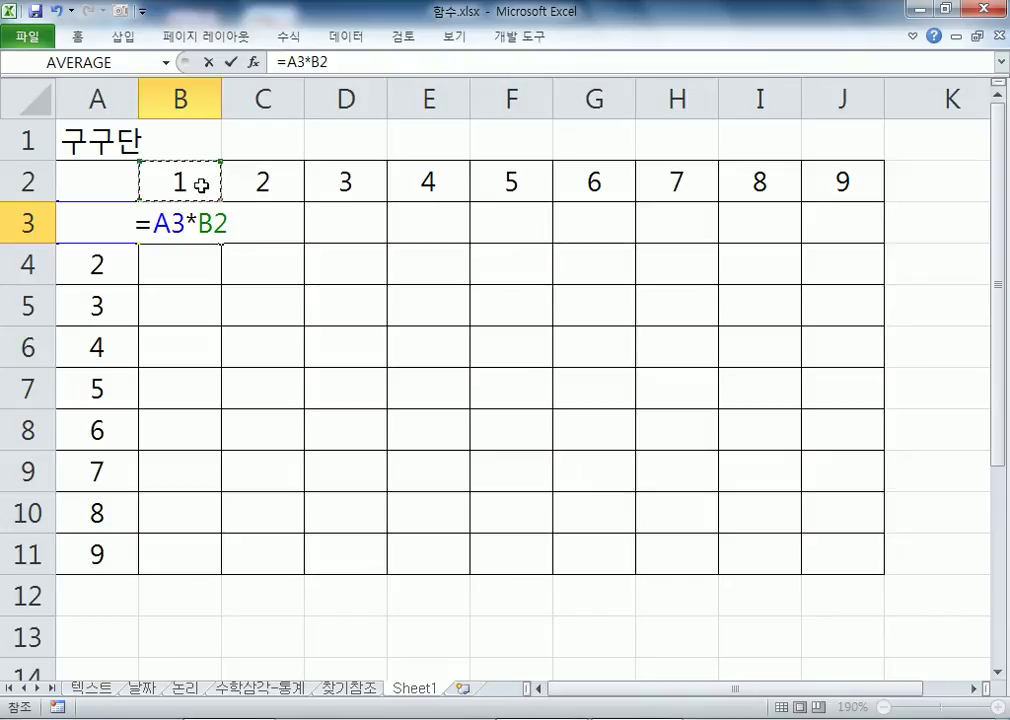
pyautogui.press('Return')
# Step: Fill B3's formula down to B11 and examine which cells the copied formula in B7 refers to
pyautogui.click(196, 207)
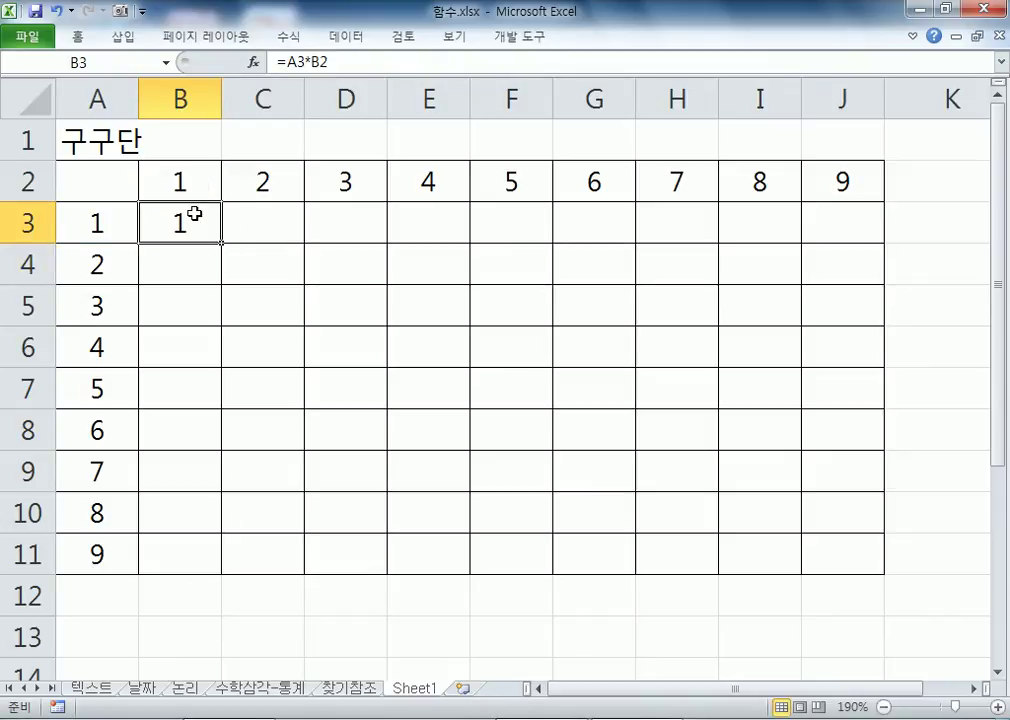
pyautogui.moveTo(222, 242); pyautogui.dragTo(220, 562)
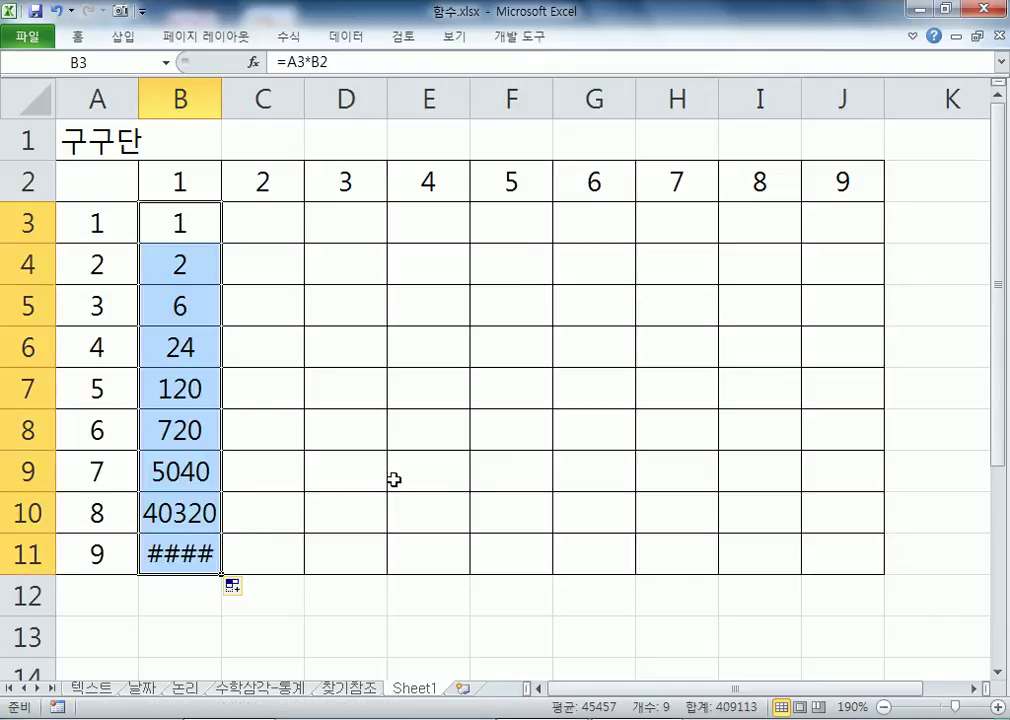
pyautogui.click(194, 388)
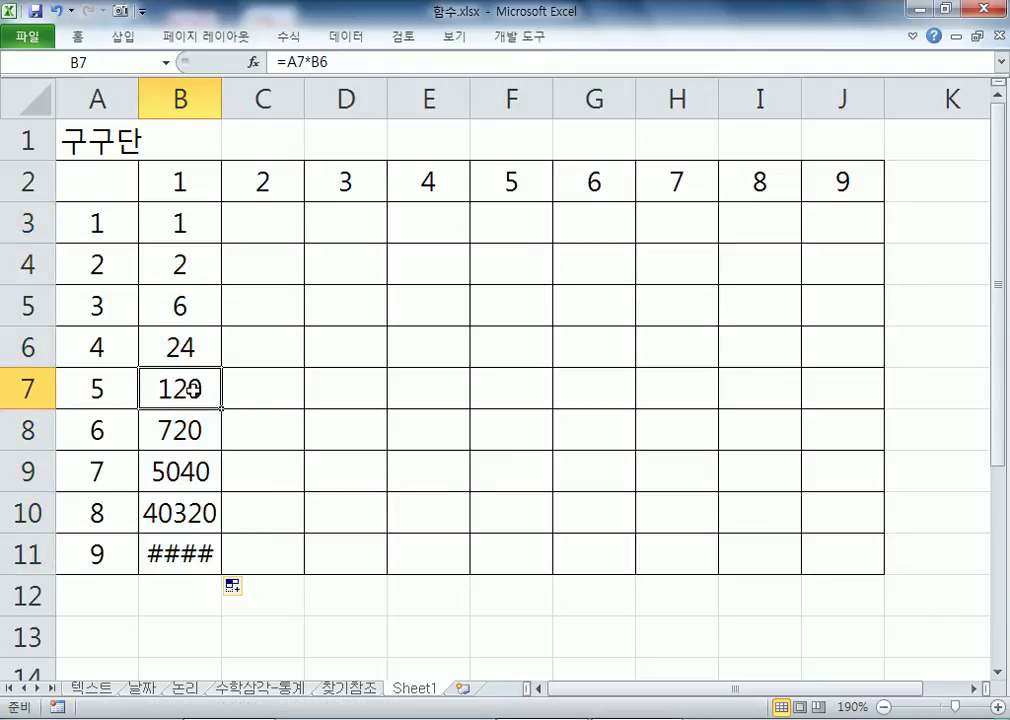
pyautogui.scroll(-1, 228, 395)
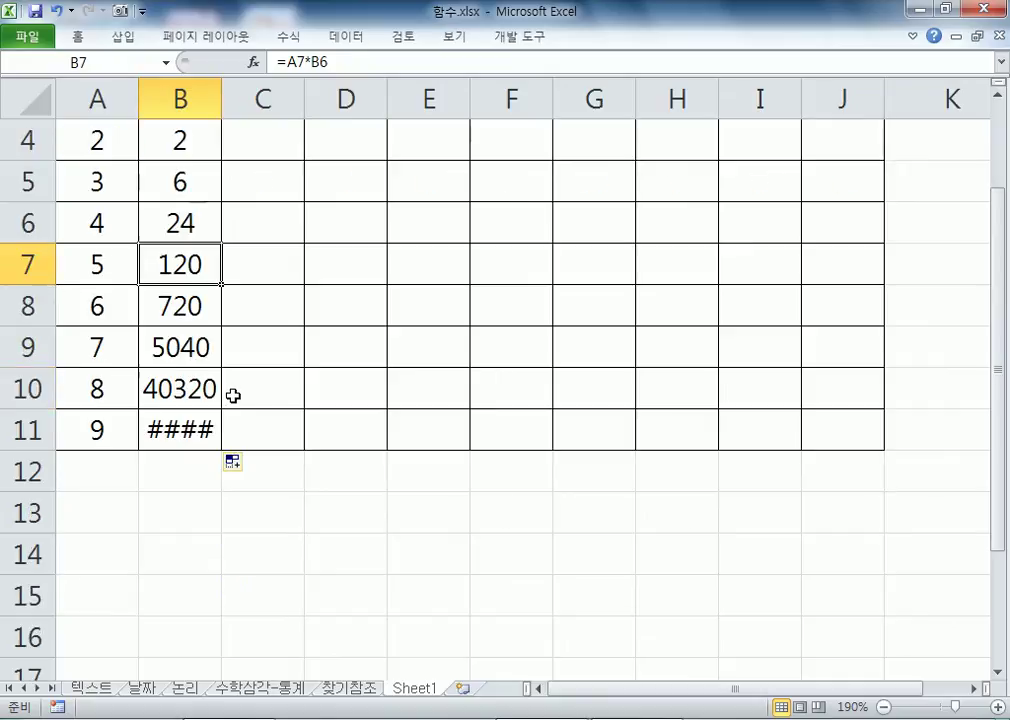
pyautogui.doubleClick(178, 262)
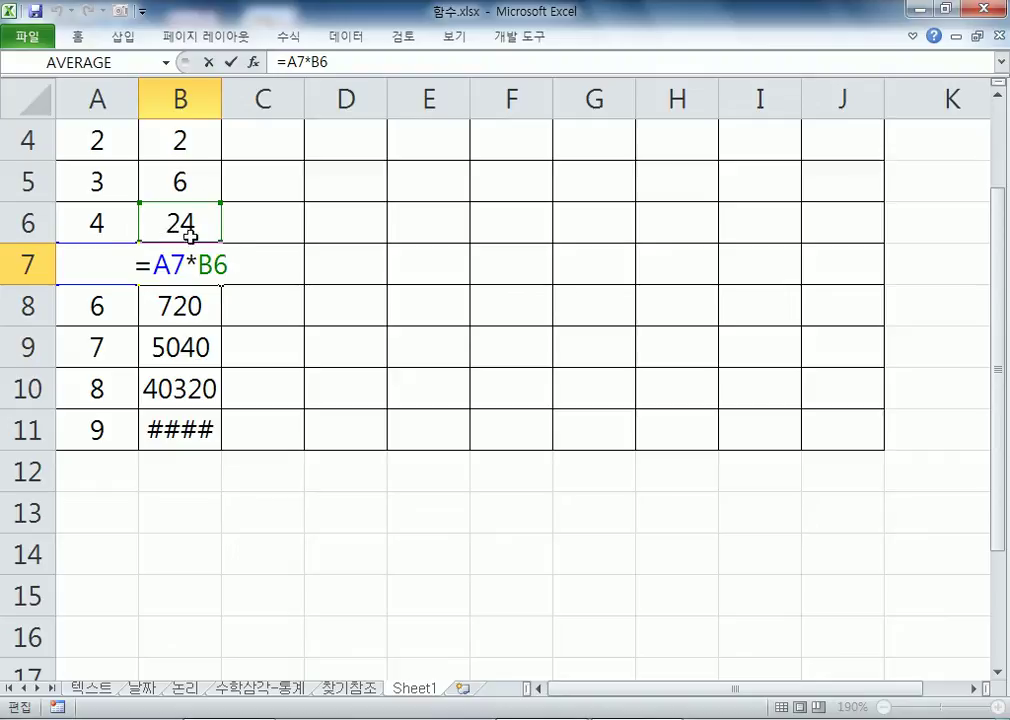
pyautogui.hotkey('ctrl', 'Return')
pyautogui.scroll(1, 189, 240)
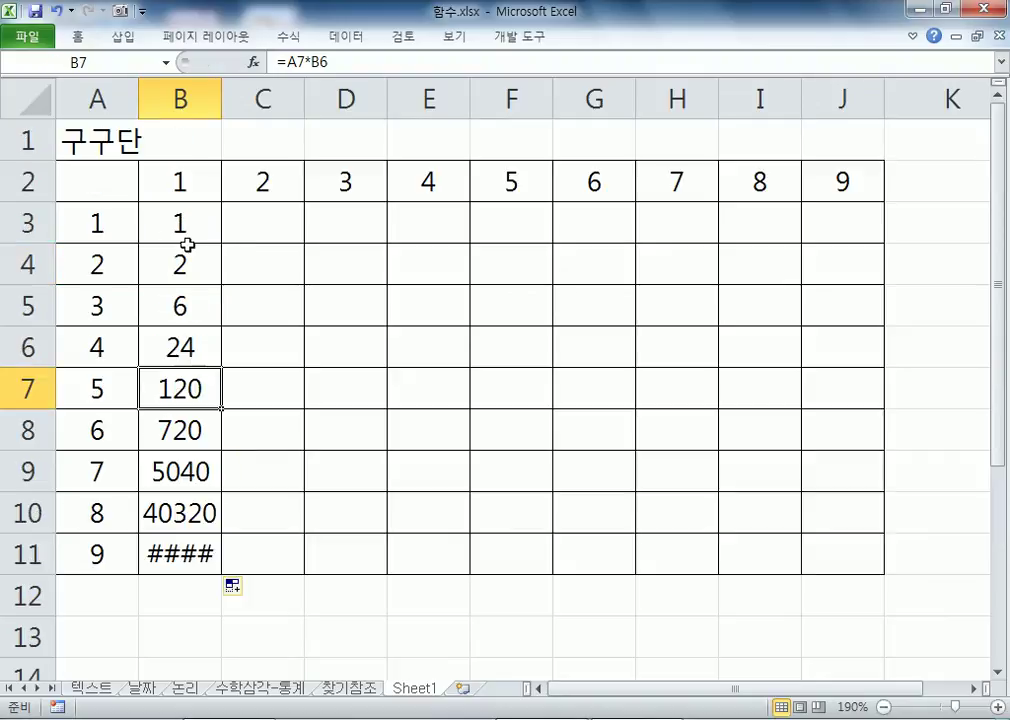
# Step: Clear the copied formulas from B4:B11
pyautogui.moveTo(180, 265); pyautogui.dragTo(182, 542)
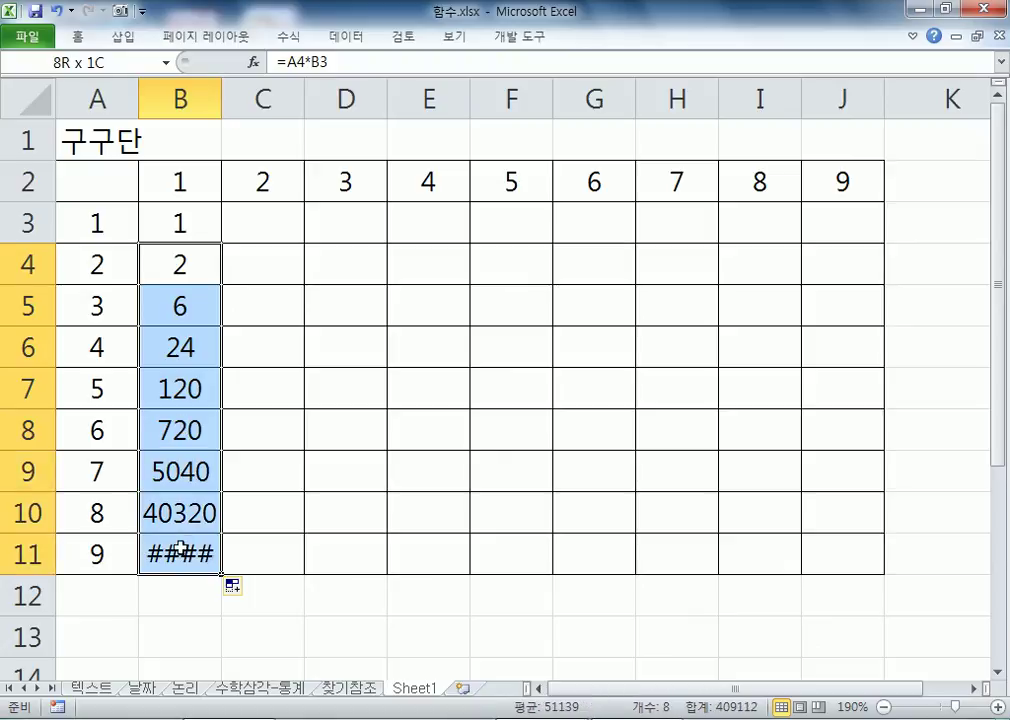
pyautogui.press('Delete')
# Step: Examine the references in B3's formula and widen columns A to J equally
pyautogui.click(196, 222)
pyautogui.press('F2')
pyautogui.moveTo(142, 220); pyautogui.dragTo(239, 219)
pyautogui.click(240, 219)
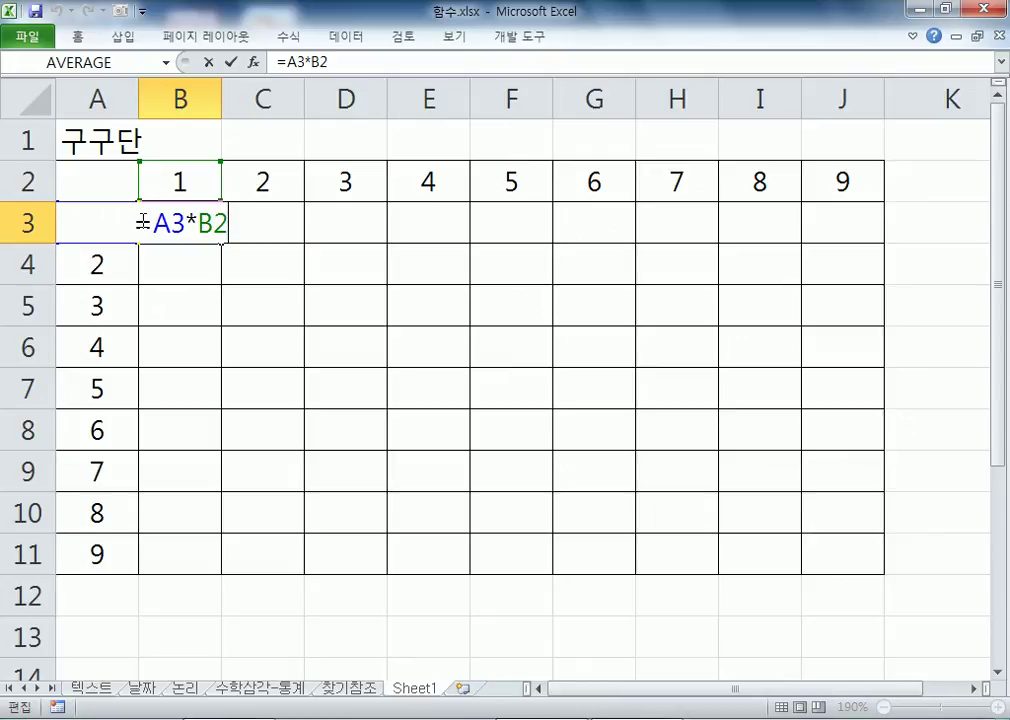
pyautogui.hotkey('ctrl', 'Return')
pyautogui.moveTo(75, 95); pyautogui.dragTo(180, 98)
pyautogui.moveTo(242, 93); pyautogui.dragTo(821, 97)
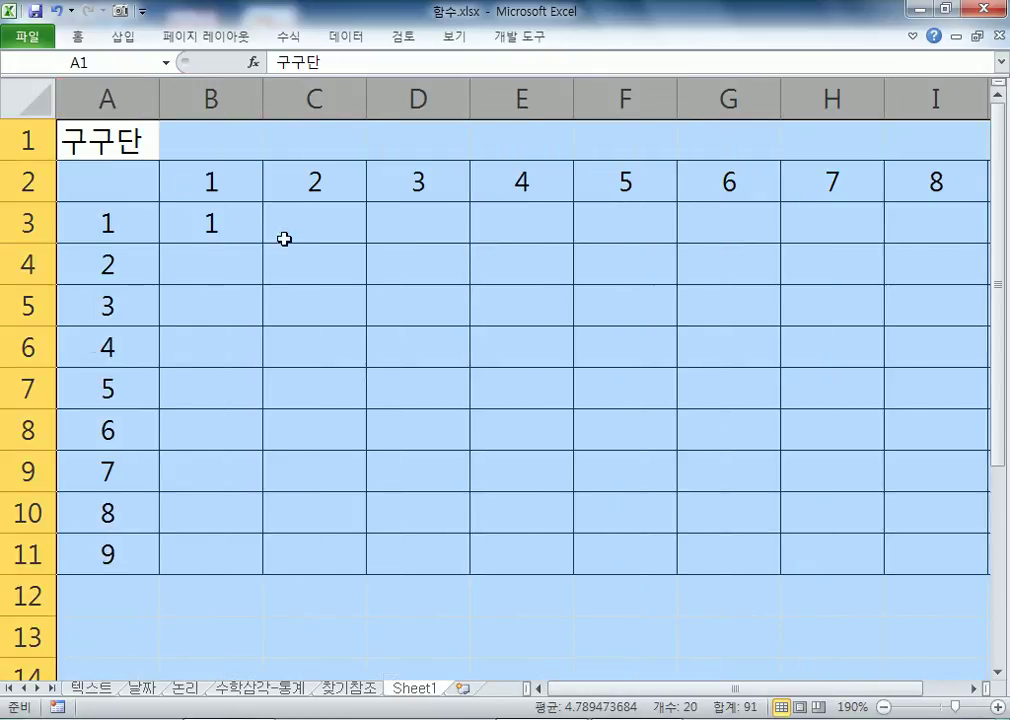
# Step: Cycle the A3 reference in B3's formula through its absolute and mixed forms back to relative, and confirm the formula
pyautogui.doubleClick(246, 238)
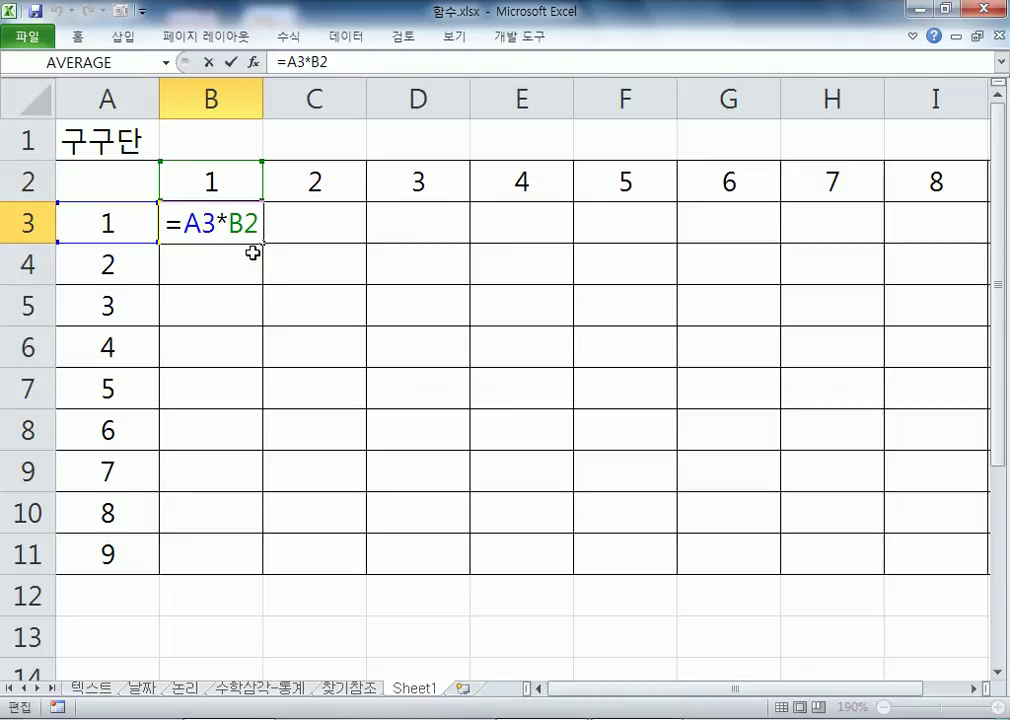
pyautogui.press('F4')
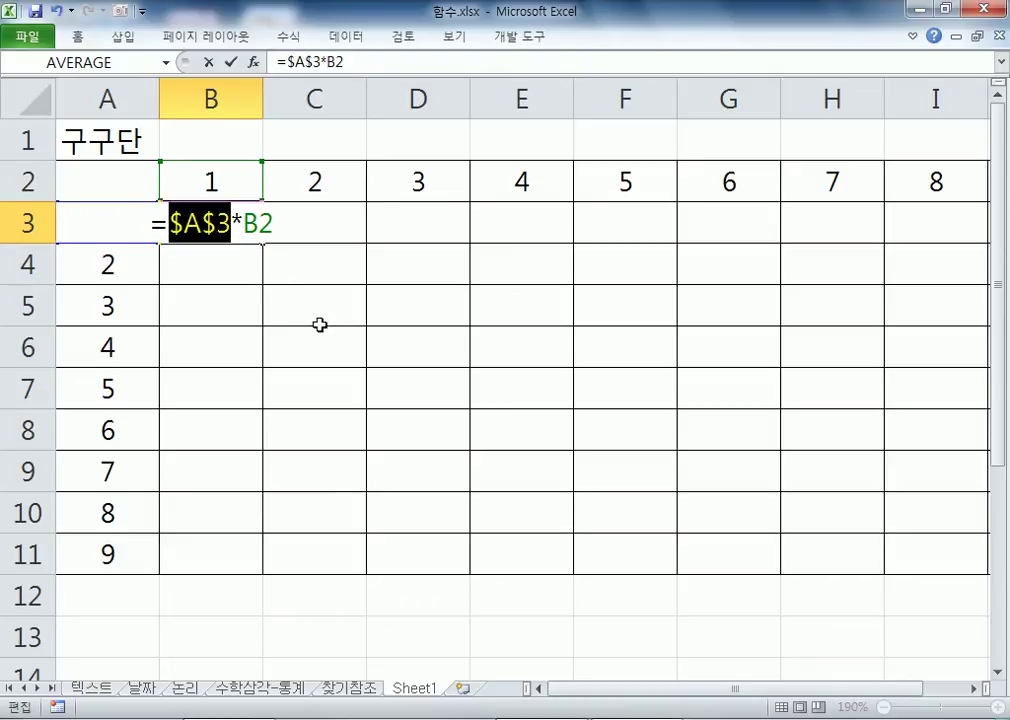
pyautogui.press('F4')
pyautogui.press('F4')
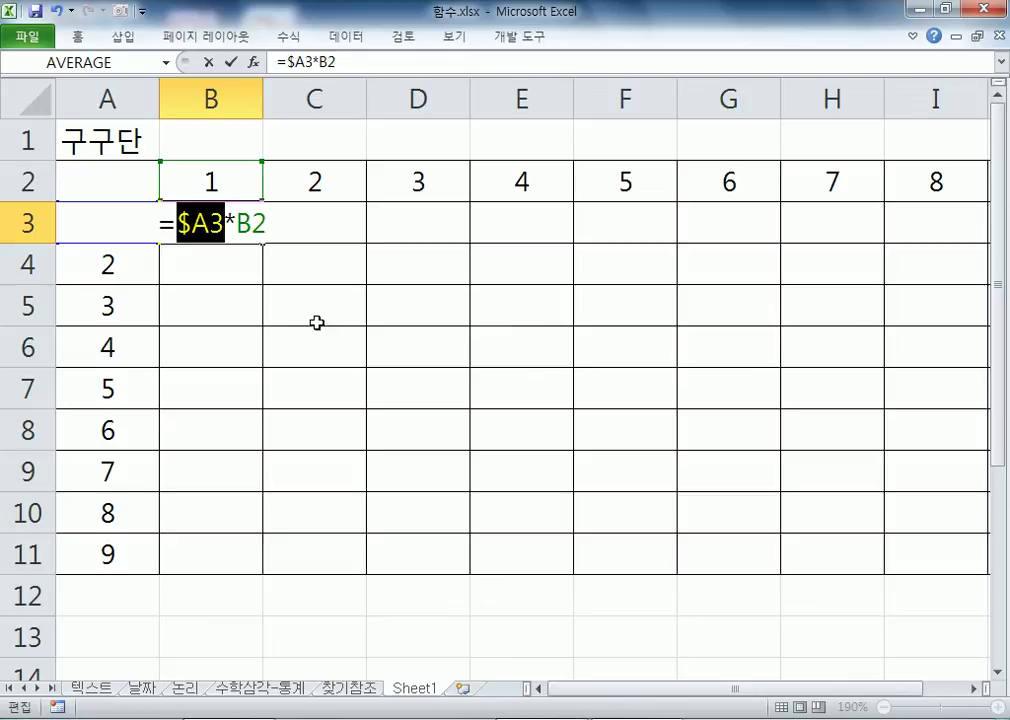
pyautogui.press('F4')
pyautogui.hotkey('ctrl', 'Return')
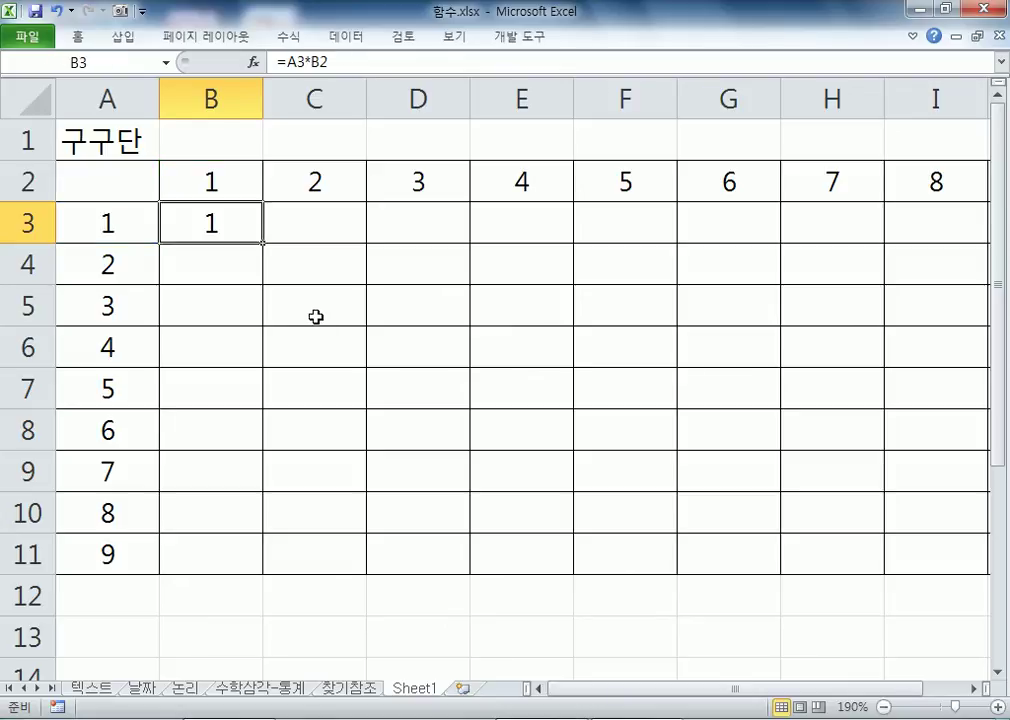
pyautogui.moveTo(139, 241); pyautogui.dragTo(140, 550)
pyautogui.press('Right')
# Step: Examine the absolute range $C$5:$C$12 in D5's RANK formula on the 수학삼각-통계 sheet and return to Sheet1
pyautogui.click(256, 689)
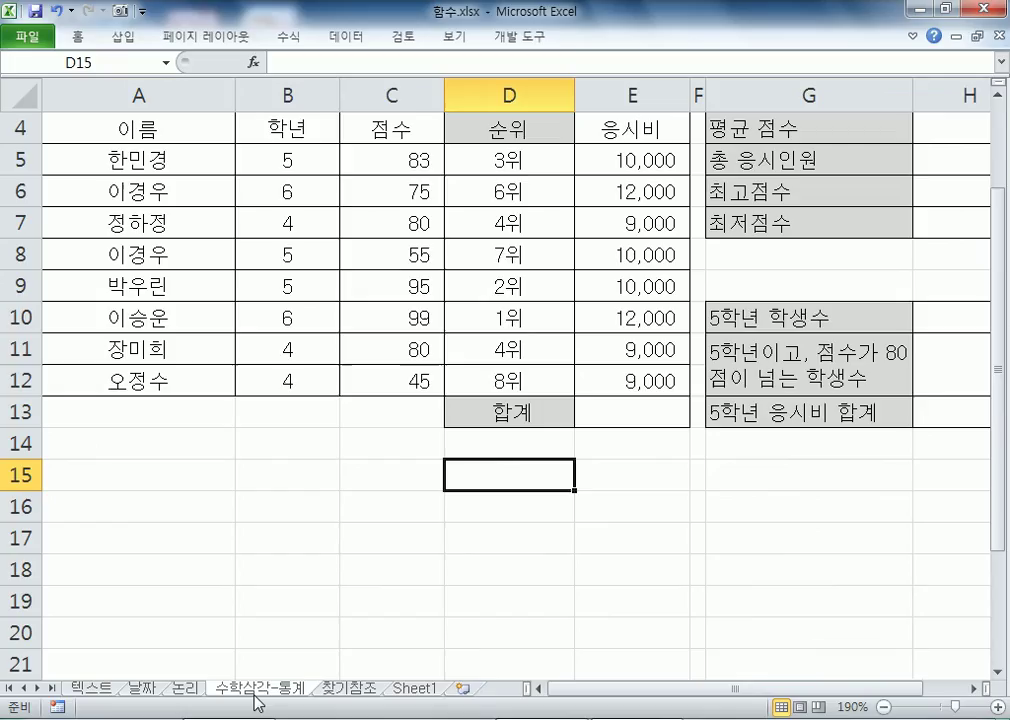
pyautogui.click(525, 158)
pyautogui.press('F2')
pyautogui.moveTo(502, 162); pyautogui.dragTo(588, 165)
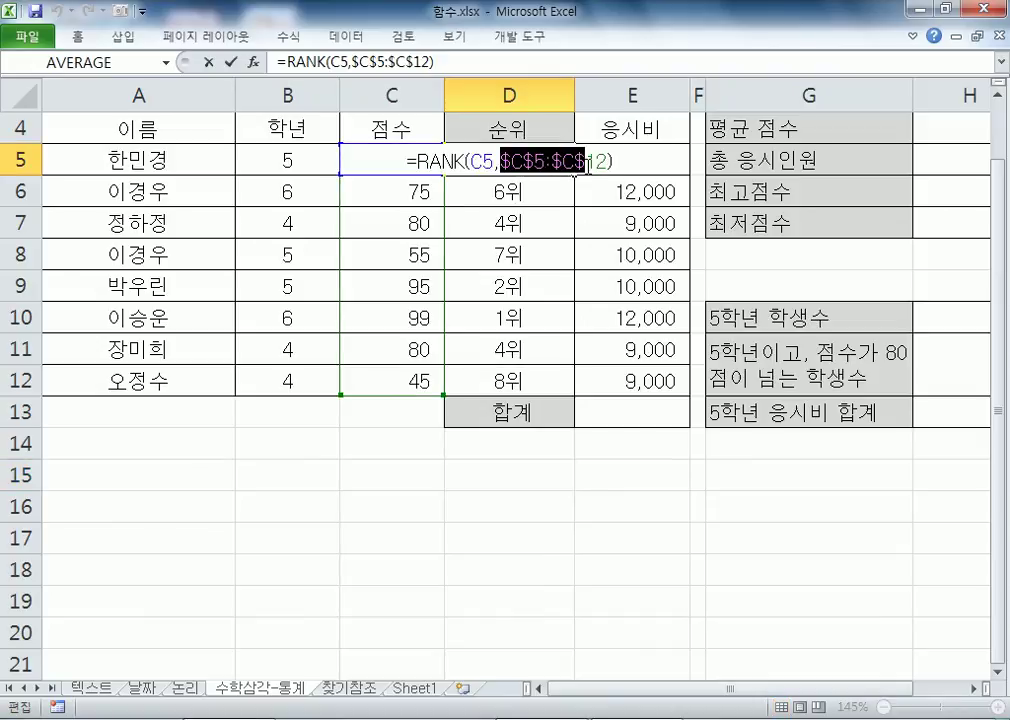
pyautogui.press('Escape')
pyautogui.click(415, 688)
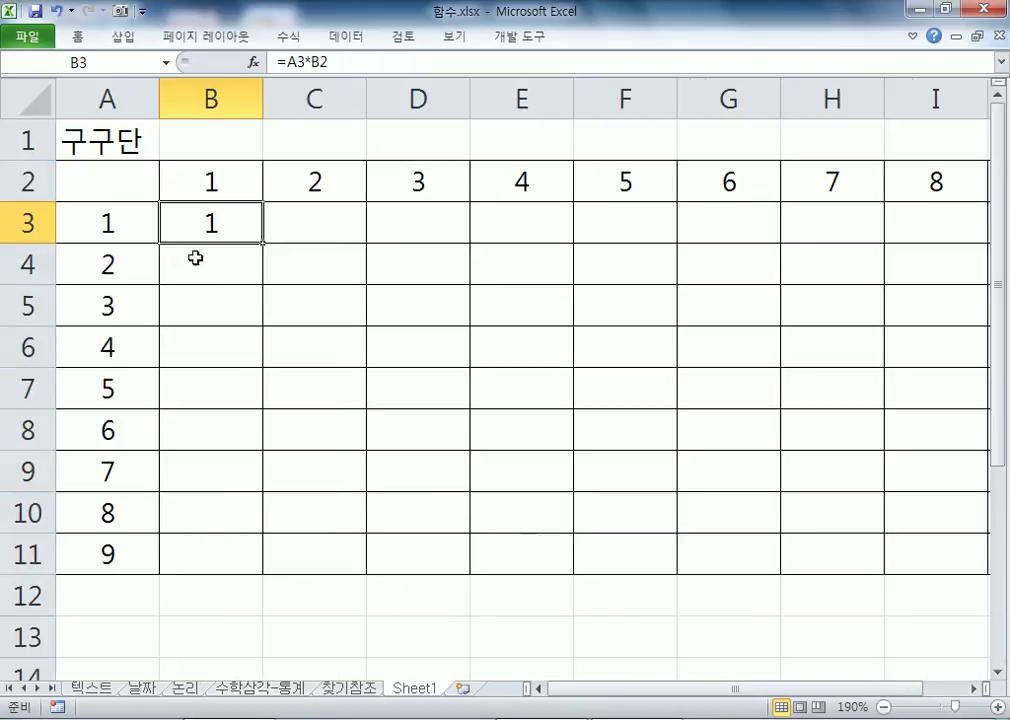
# Step: Clear the multiplication table formulas from B3:J11
pyautogui.press('F2')
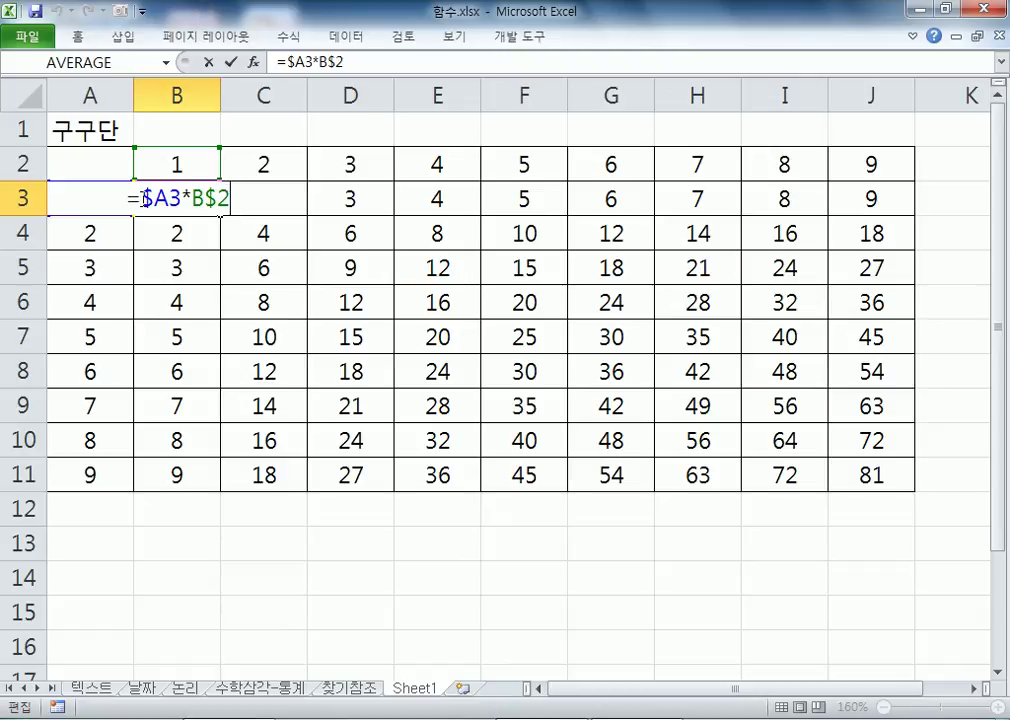
pyautogui.moveTo(155, 200); pyautogui.dragTo(852, 469)
pyautogui.press('Delete')
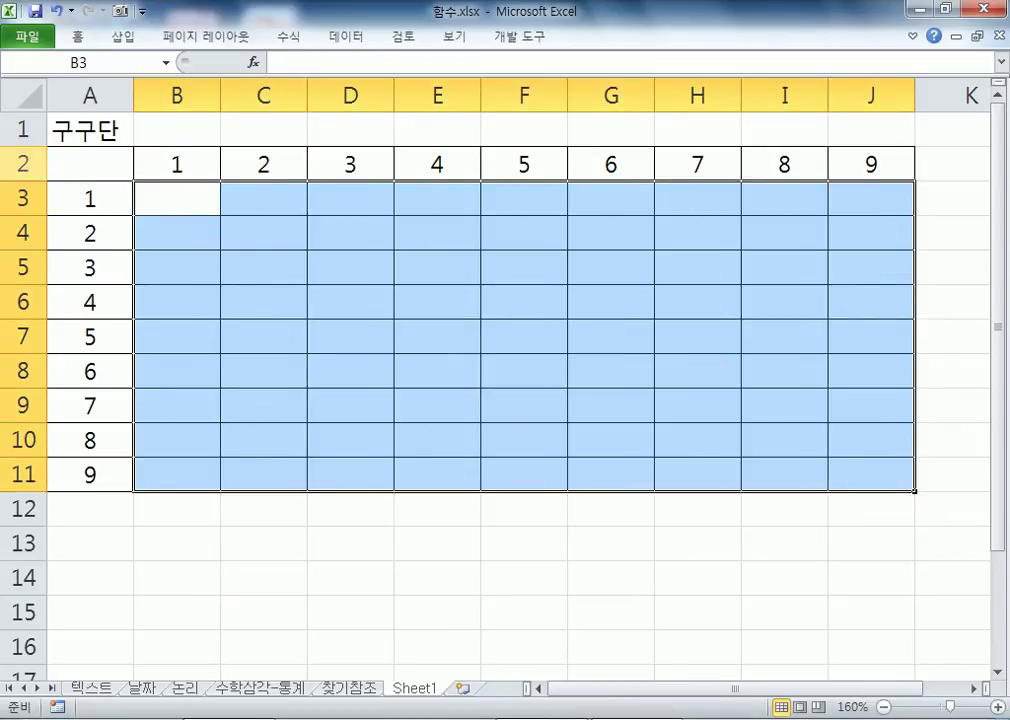
# Step: Try the formula =A3:A11*B2:J2 in B3, filled across to J3, and clear the row
pyautogui.moveTo(83, 198); pyautogui.dragTo(84, 472)
pyautogui.moveTo(176, 164); pyautogui.dragTo(877, 170)
pyautogui.click(178, 203)
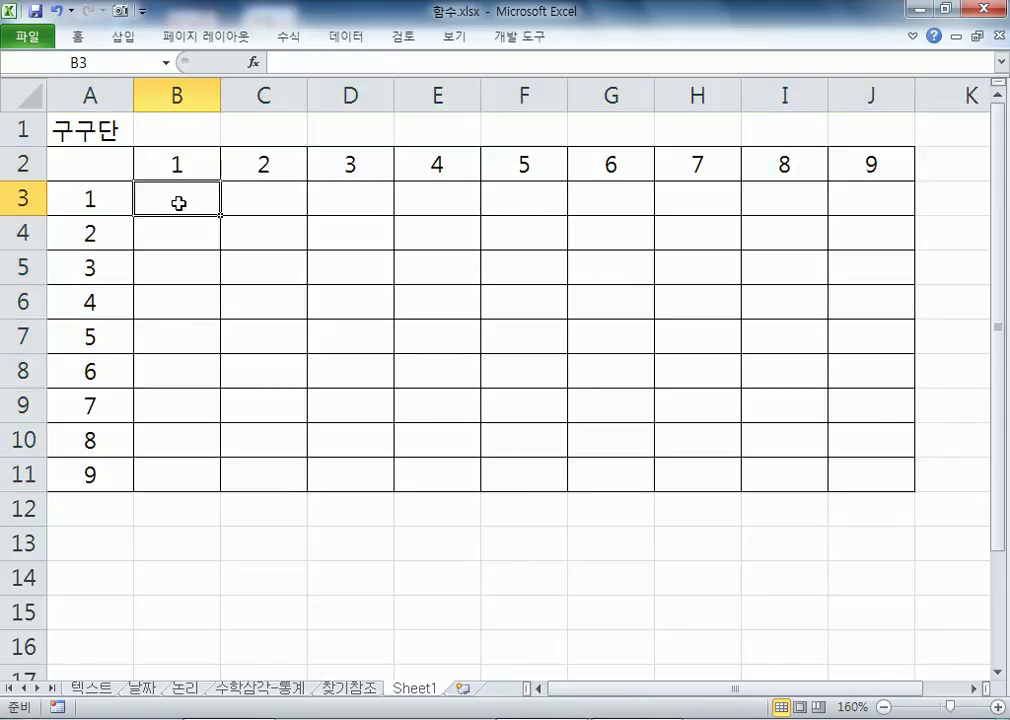
pyautogui.write('=')
pyautogui.moveTo(70, 200); pyautogui.dragTo(75, 476)
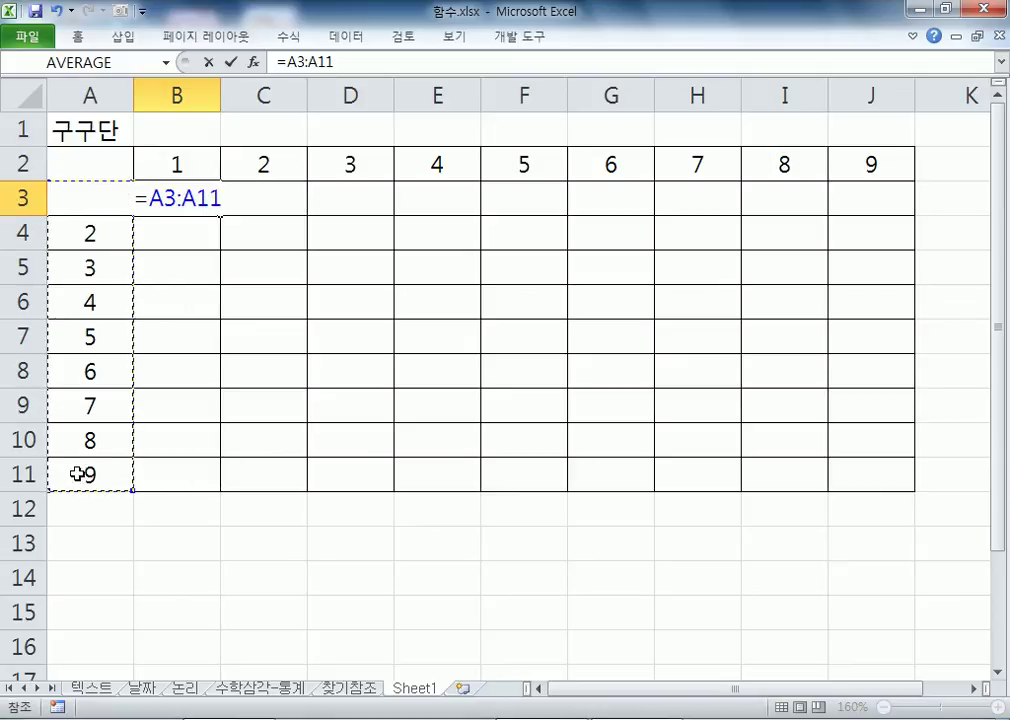
pyautogui.write('*')
pyautogui.moveTo(176, 165); pyautogui.dragTo(879, 155)
pyautogui.hotkey('ctrl', 'Return')
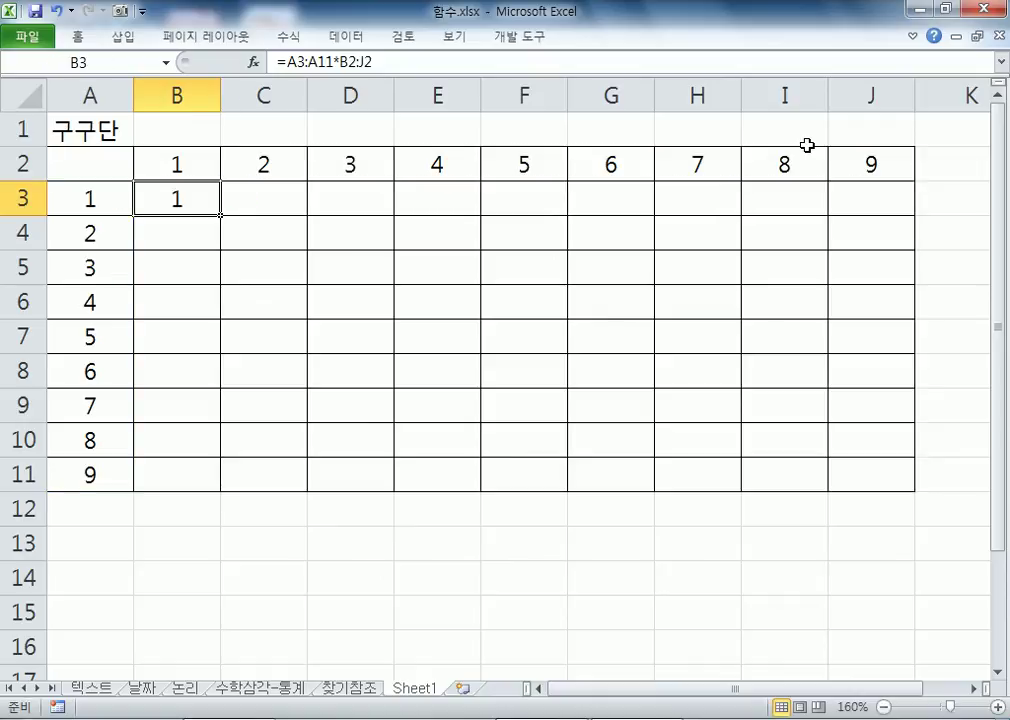
pyautogui.moveTo(220, 215); pyautogui.dragTo(880, 218)
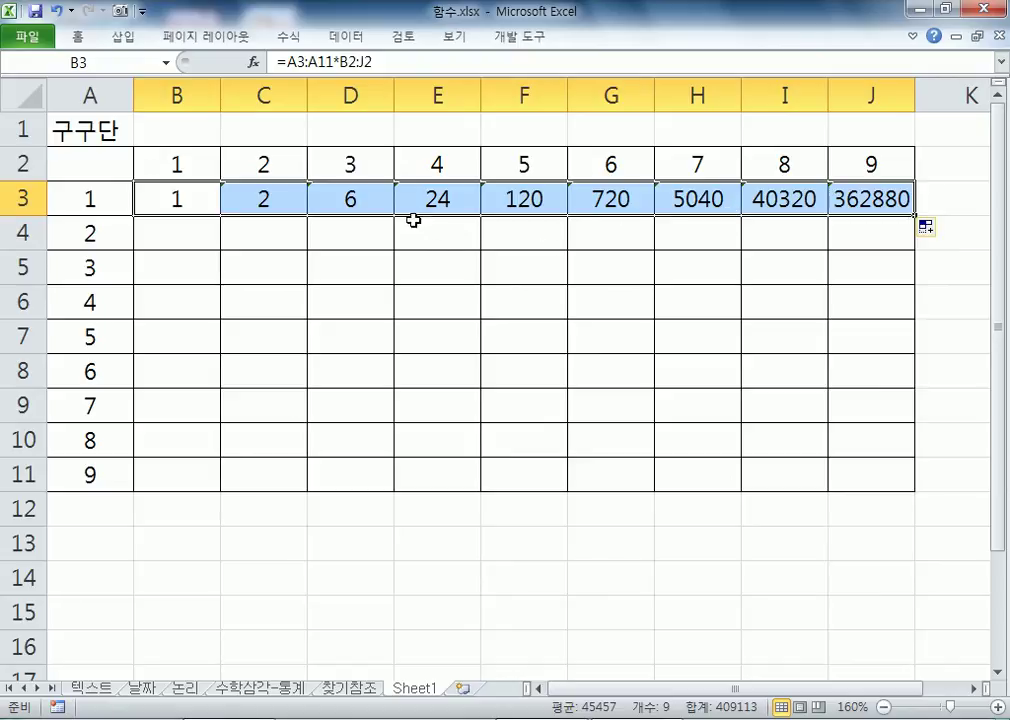
pyautogui.press('Delete')
# Step: Enter the formula =A3:A11*B2:J2 in all cells of B3:J11 at once as an ordinary formula
pyautogui.moveTo(169, 196); pyautogui.dragTo(828, 462)
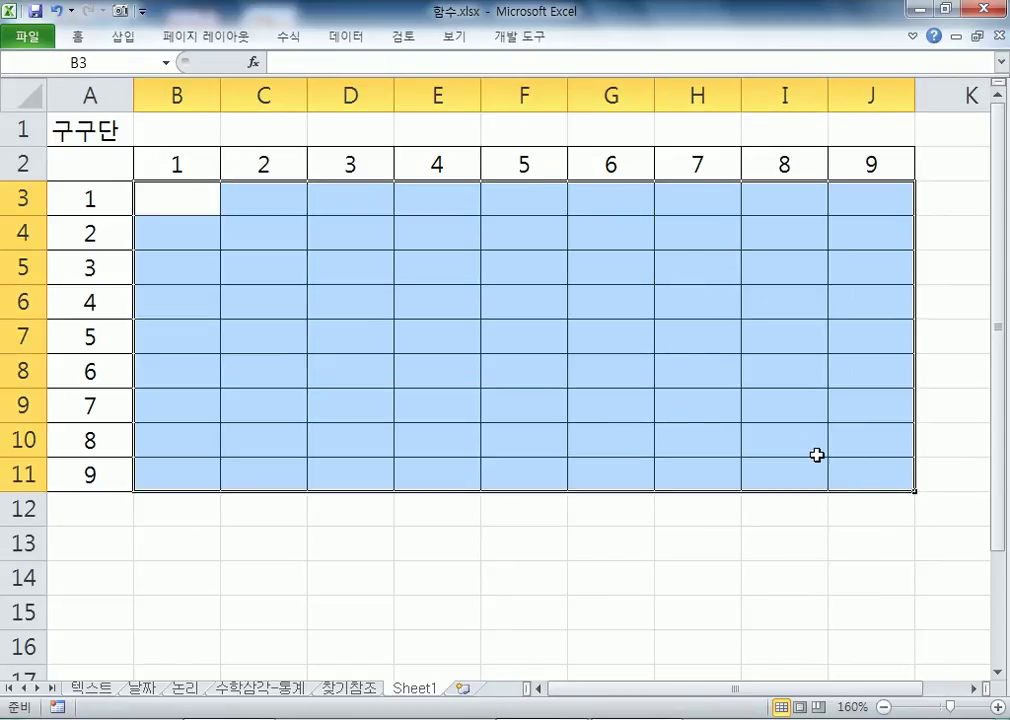
pyautogui.write('=')
pyautogui.moveTo(101, 210); pyautogui.dragTo(80, 484)
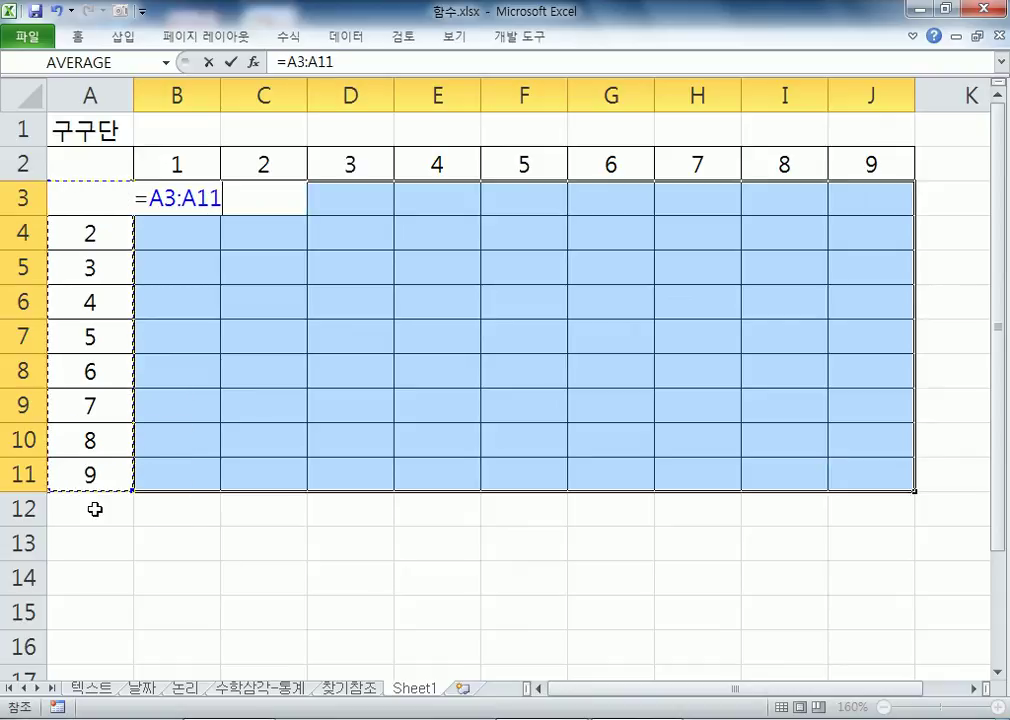
pyautogui.write('*')
pyautogui.moveTo(178, 160); pyautogui.dragTo(830, 168)
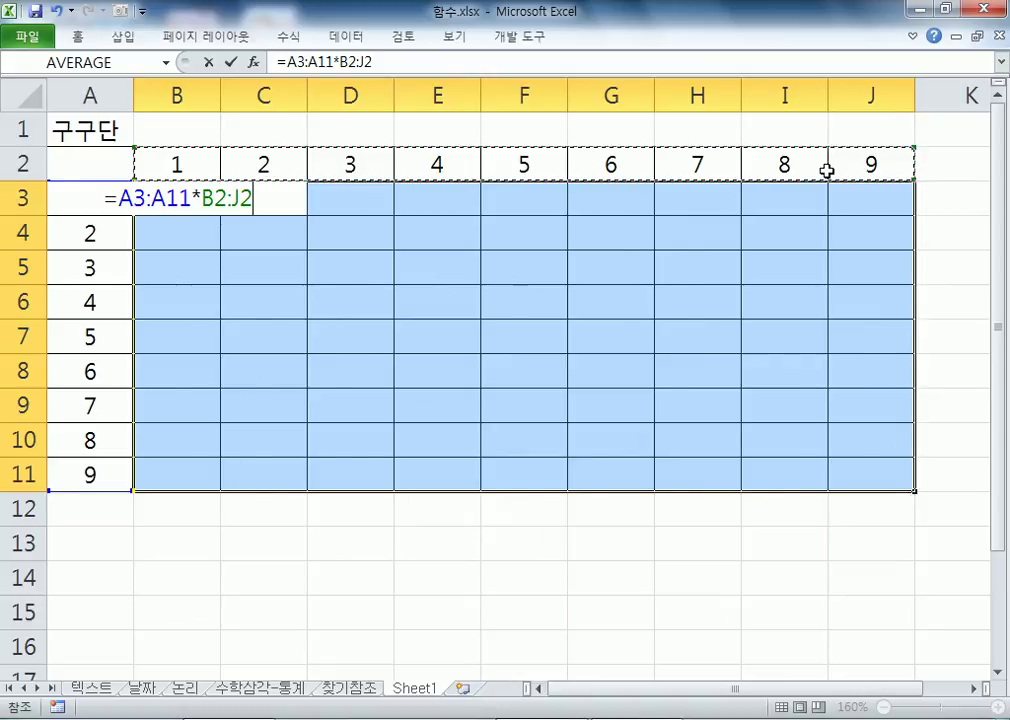
pyautogui.hotkey('ctrl', 'Return')
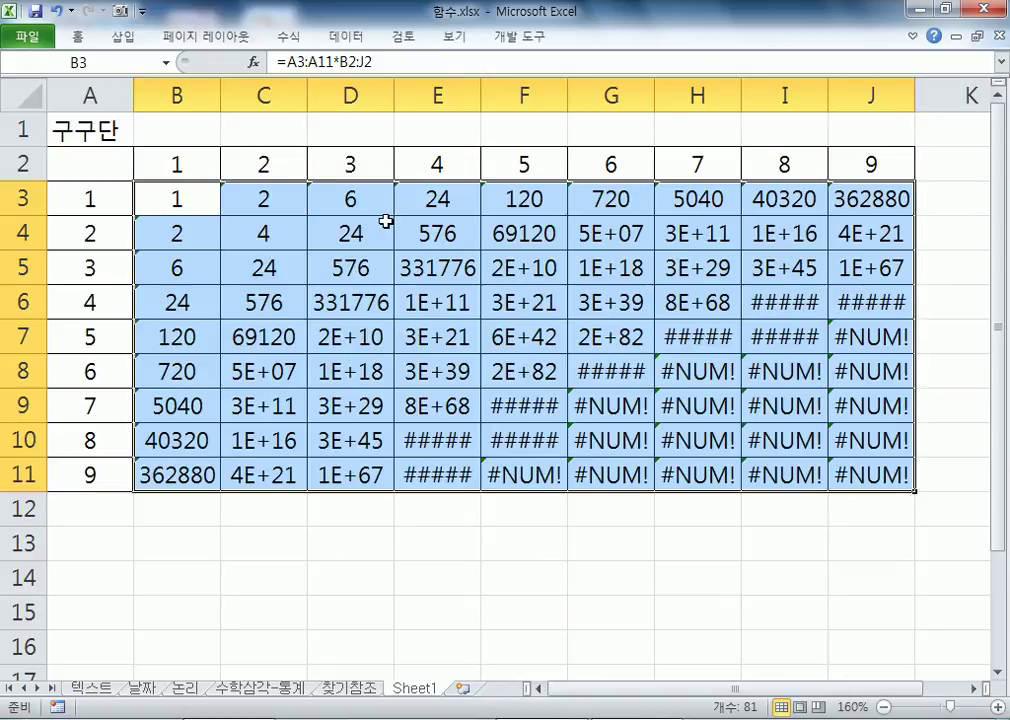
# Step: Re-enter the formula in B3:J11 as an array formula and clear the range
pyautogui.press('F2')
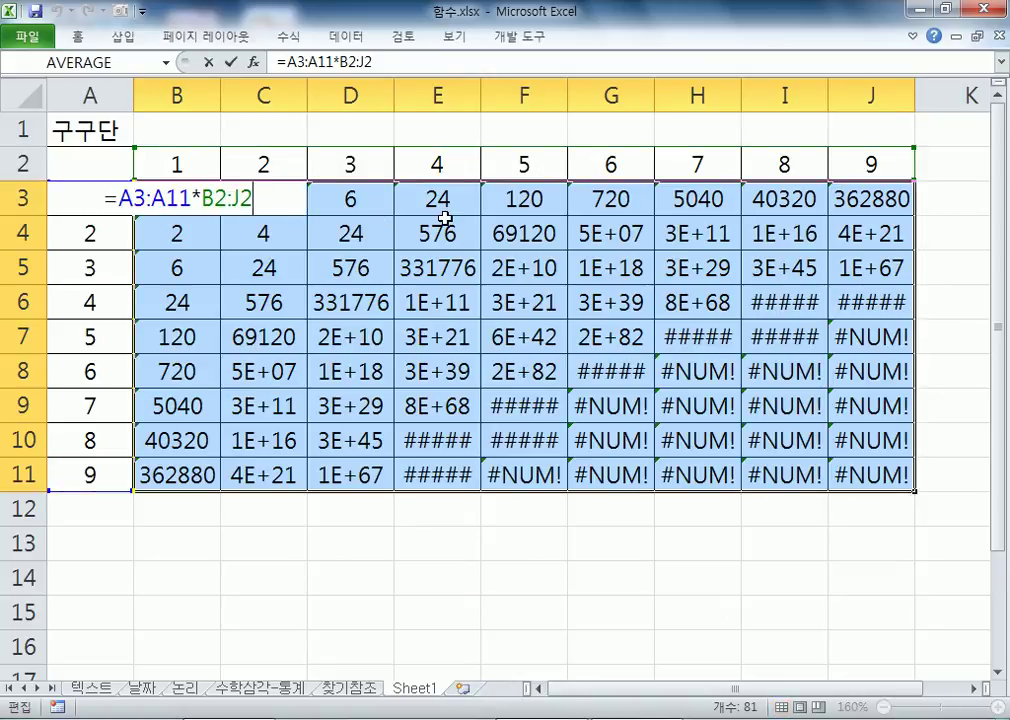
pyautogui.hotkey('ctrl', 'shift', 'Return')
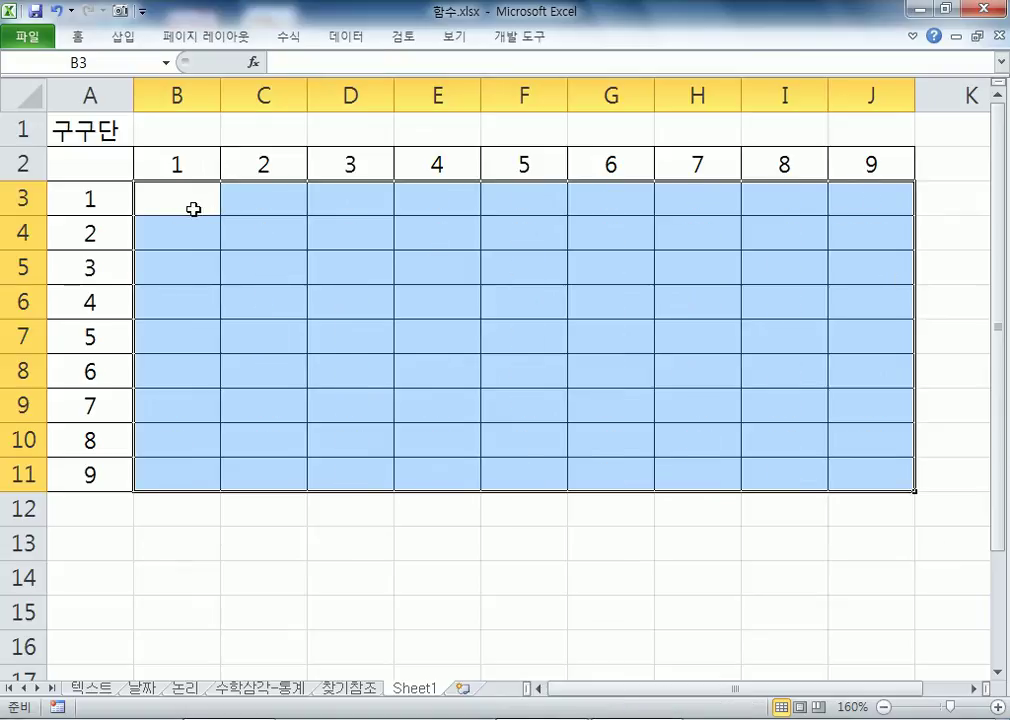
pyautogui.press('Delete')
# Step: Build the formula =A3*B2 in cell B3
pyautogui.click(198, 203)
pyautogui.write('=')
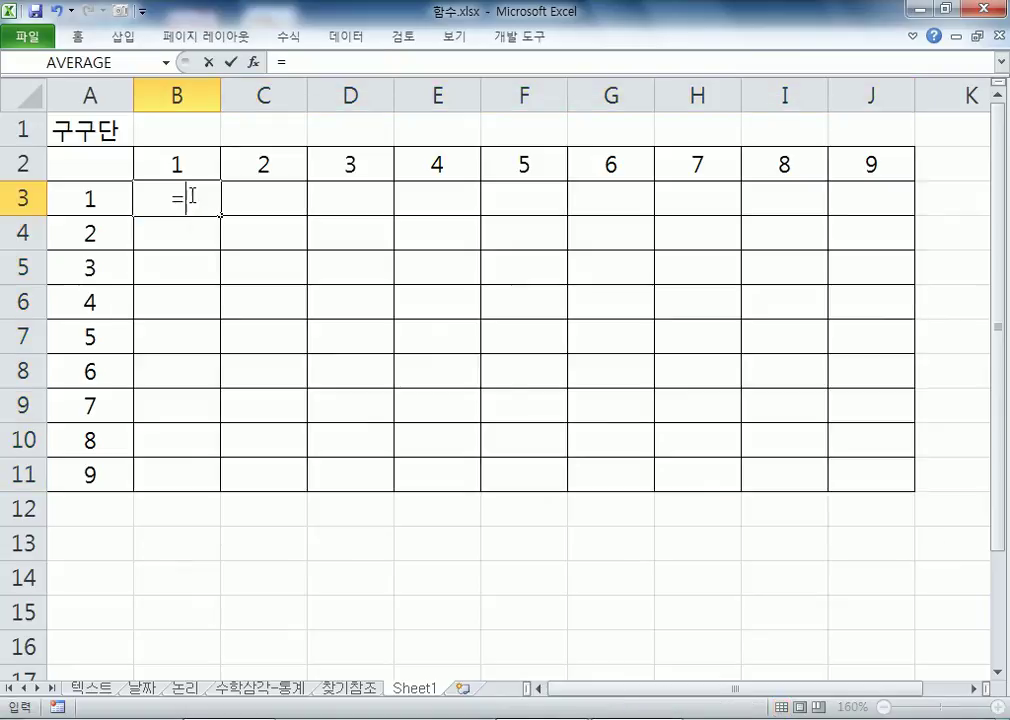
pyautogui.click(67, 199)
pyautogui.write('*')
pyautogui.click(178, 165)
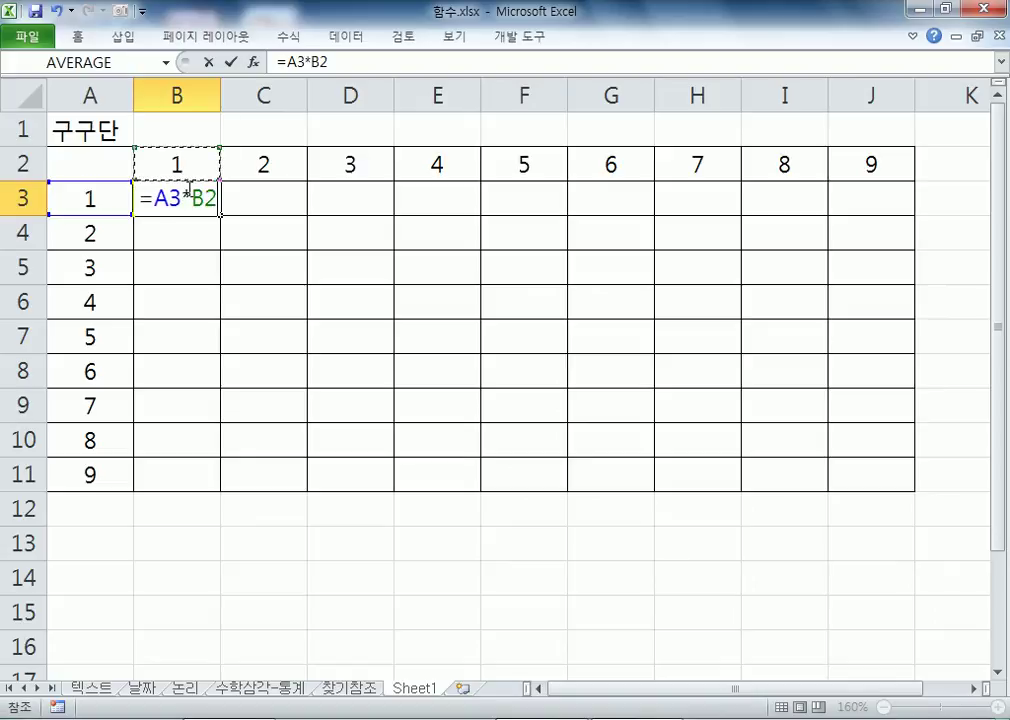
# Step: Anchor column A and row 2 with mixed references so the B3 formula reads =$A3*B$2
pyautogui.click(169, 198)
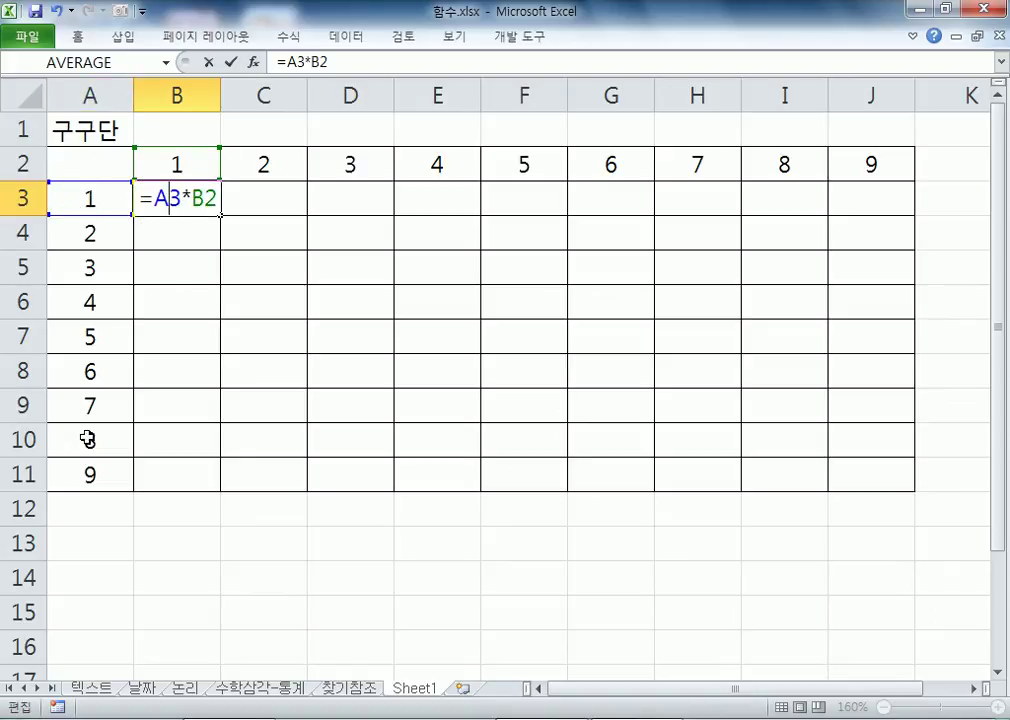
pyautogui.click(204, 198)
pyautogui.write('$')
pyautogui.press('Right')
pyautogui.press('Right')
pyautogui.press('Right')
pyautogui.press('Right')
pyautogui.write('$')
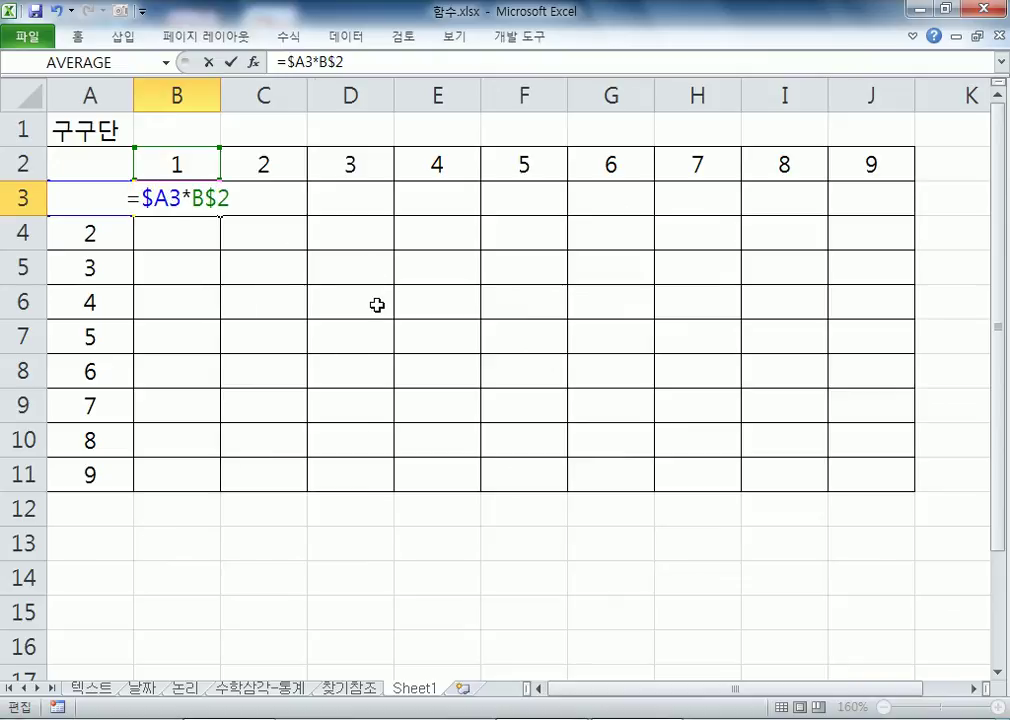
pyautogui.press('Return')
# Step: Fill the B3 formula across and down to J11 to complete the multiplication table
pyautogui.click(208, 203)
pyautogui.moveTo(220, 215); pyautogui.dragTo(905, 490)
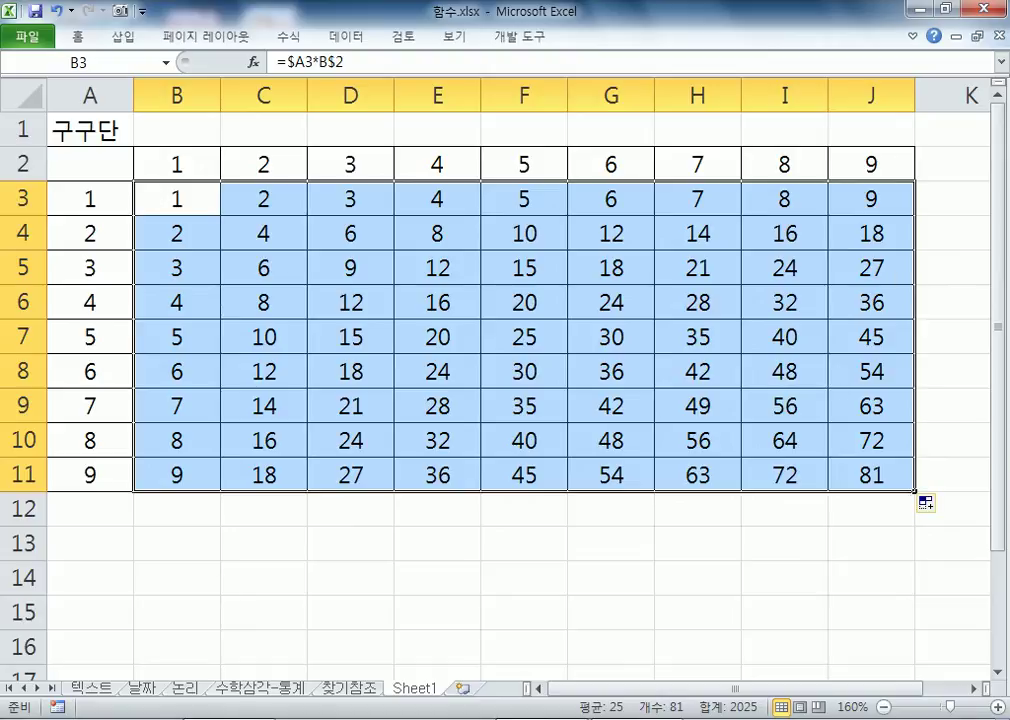
pyautogui.hotkey('alt', 'Tab')
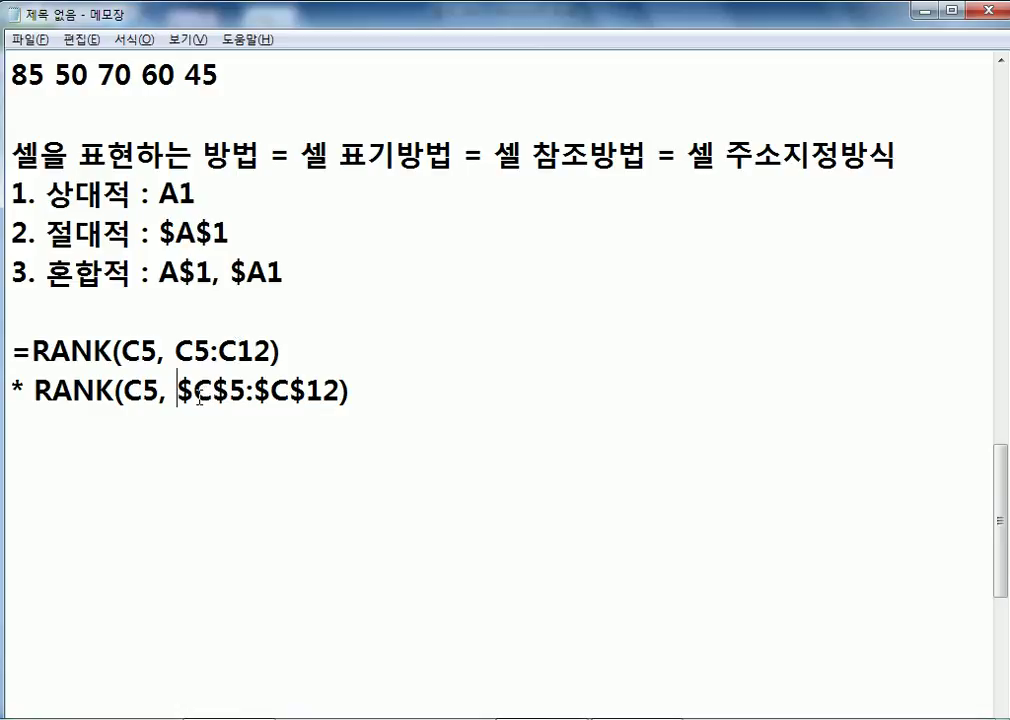
pyautogui.hotkey('alt', 'Tab')
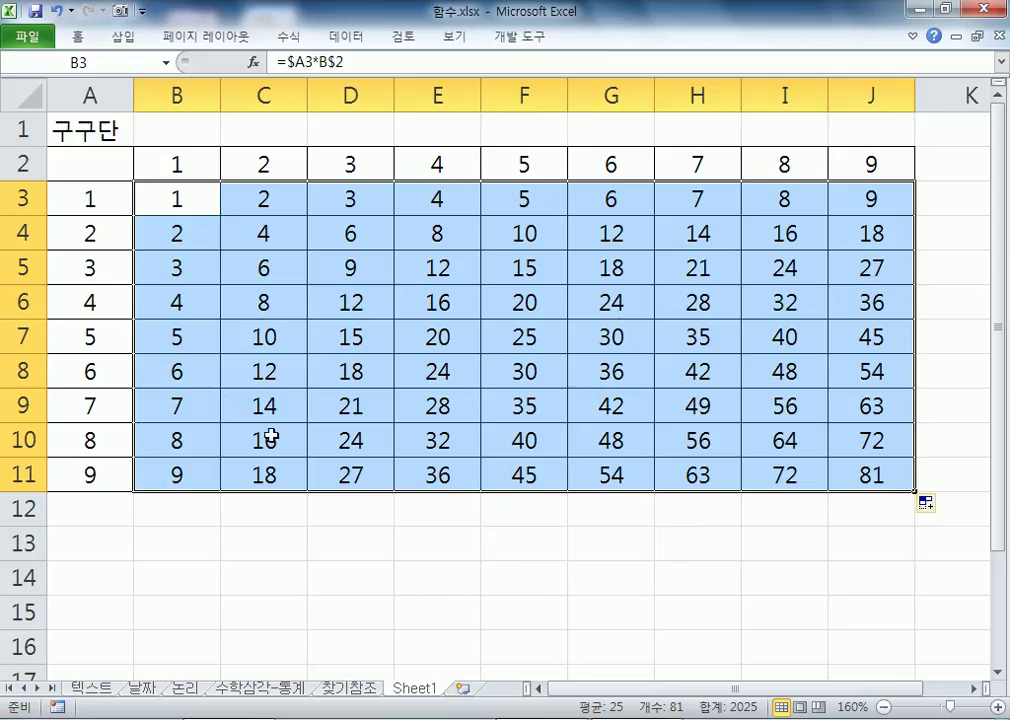
# Step: Enter the label 환율 in C15 and the exchange rate 1075 in D15
pyautogui.scroll(-4, 361, 384)
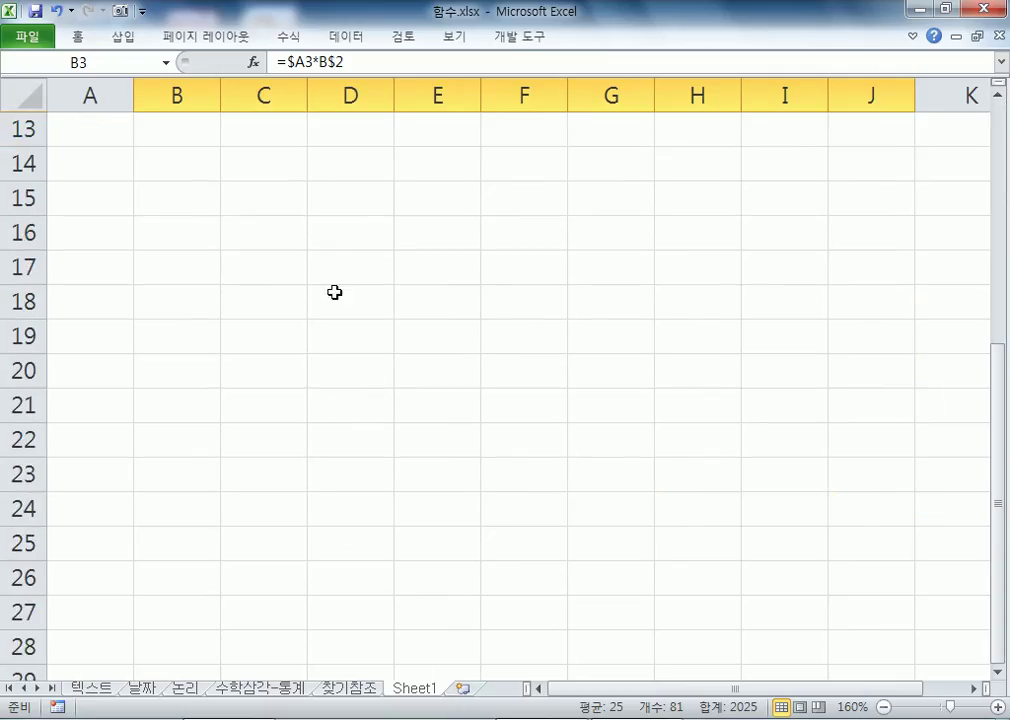
pyautogui.click(277, 201)
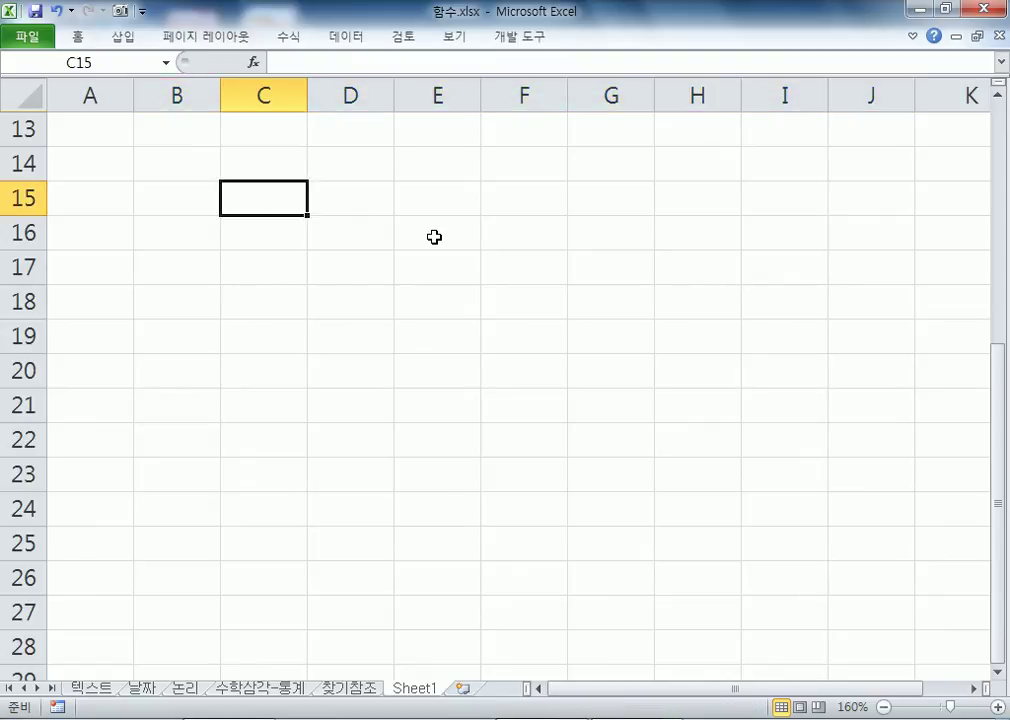
pyautogui.write('환율')
pyautogui.press('Return')
pyautogui.press('Return')
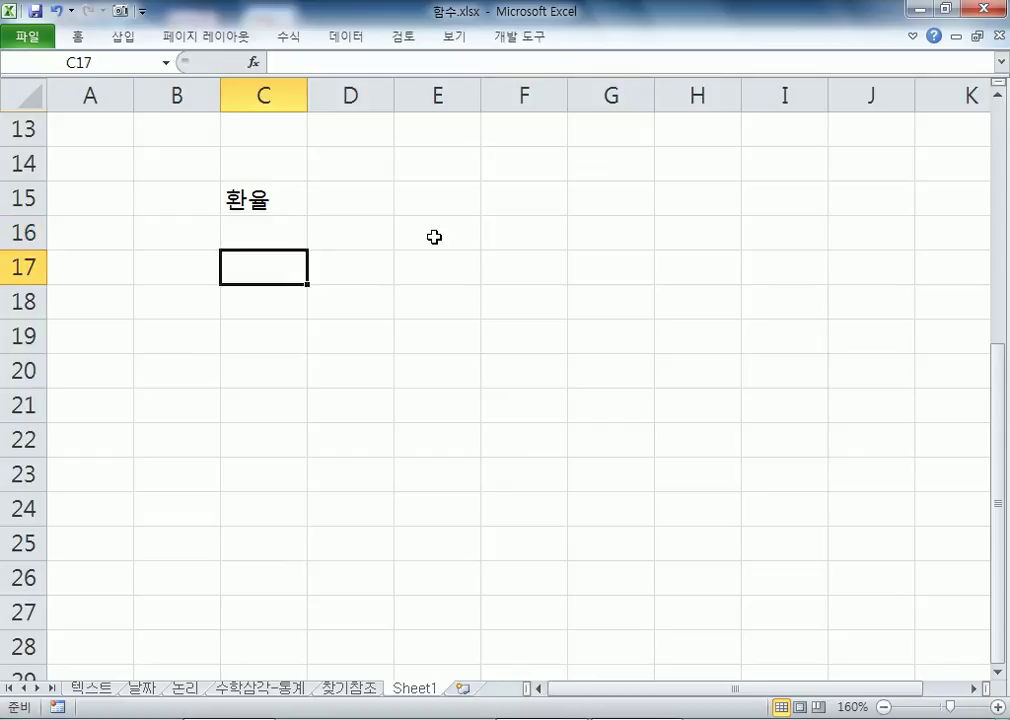
pyautogui.press('Up')
pyautogui.press('Up')
pyautogui.press('Right')
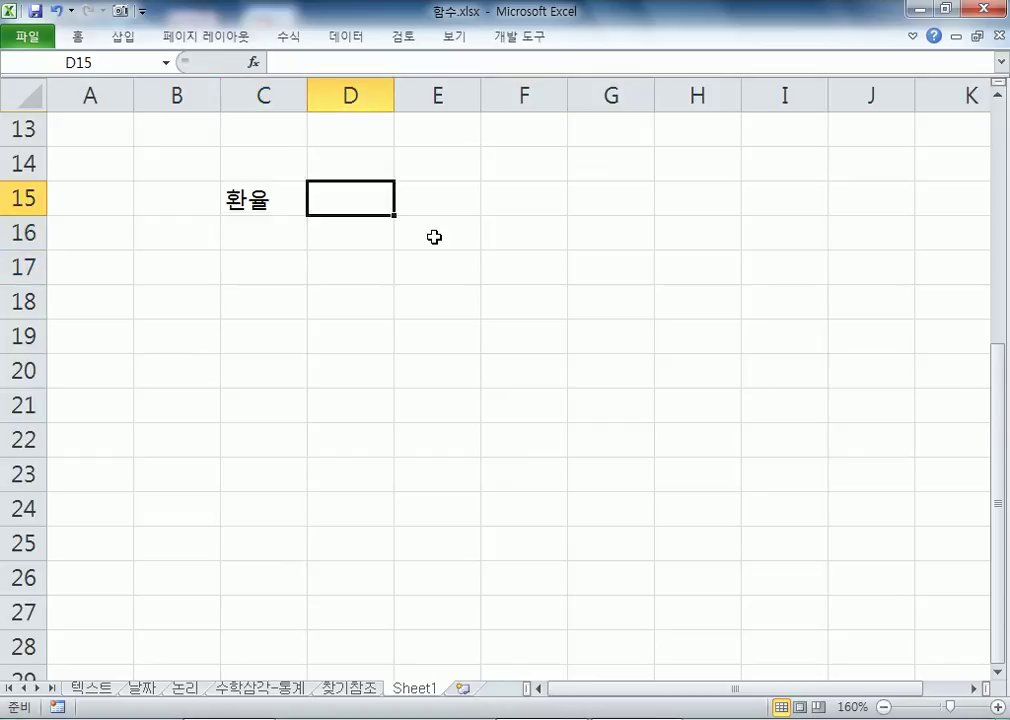
pyautogui.write('1075')
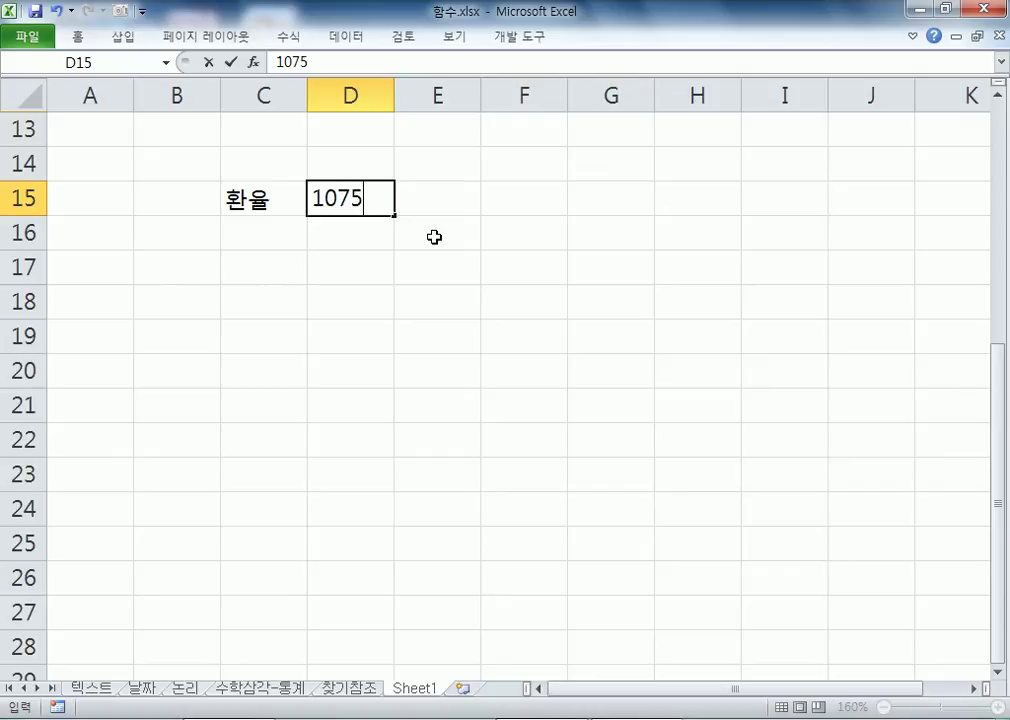
pyautogui.press('Return')
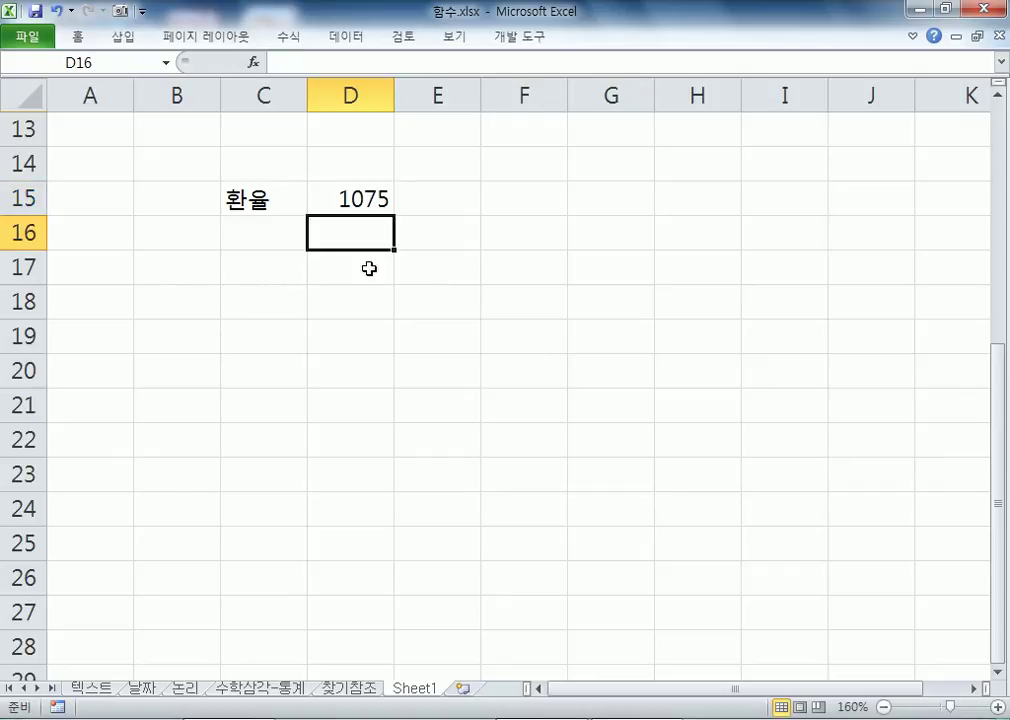
pyautogui.click(285, 200)
pyautogui.click(360, 199)
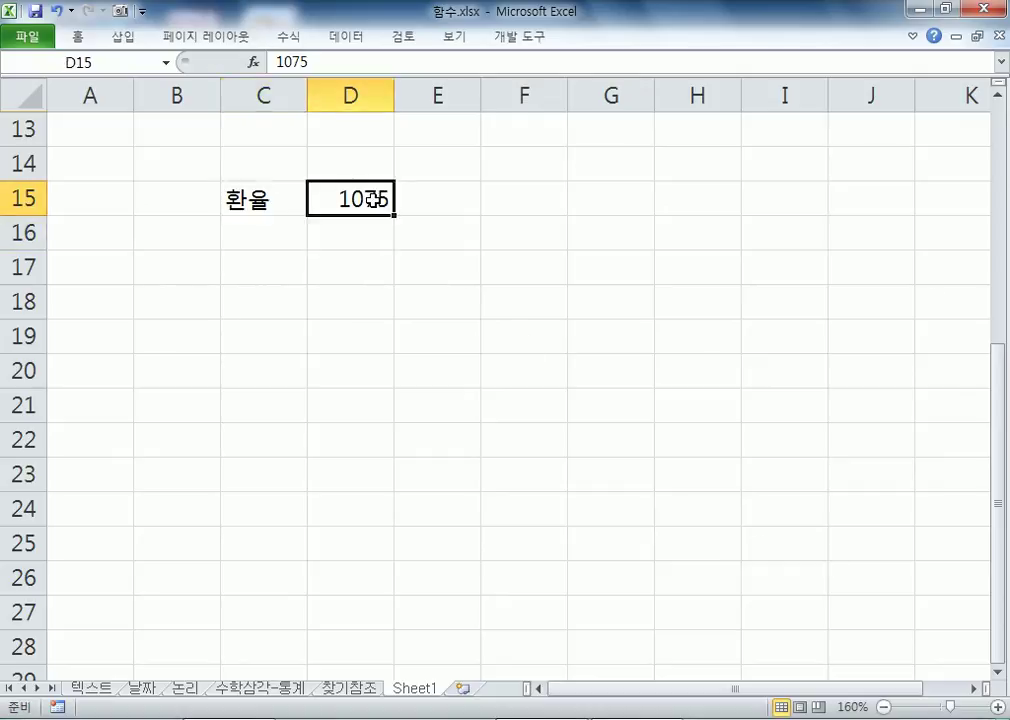
# Step: Enter the column headings $ in E17 and 원 in F17
pyautogui.click(450, 268)
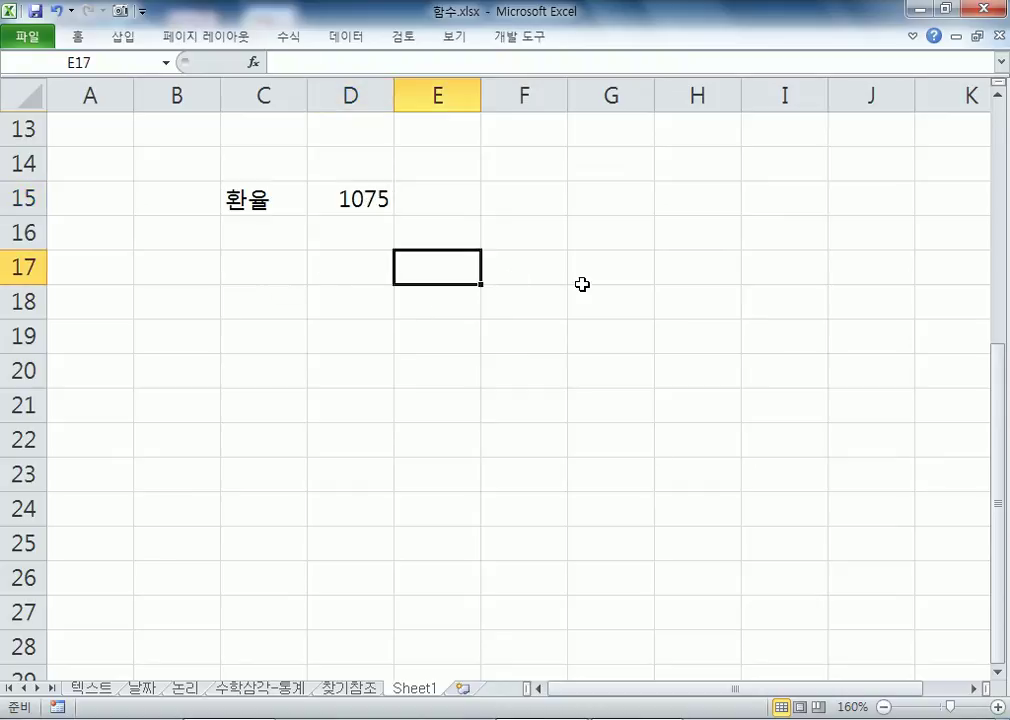
pyautogui.write('%')
pyautogui.press('BackSpace')
pyautogui.write('$')
pyautogui.press('Tab')
pyautogui.write('우ㅓㄴ')
pyautogui.press('Return')
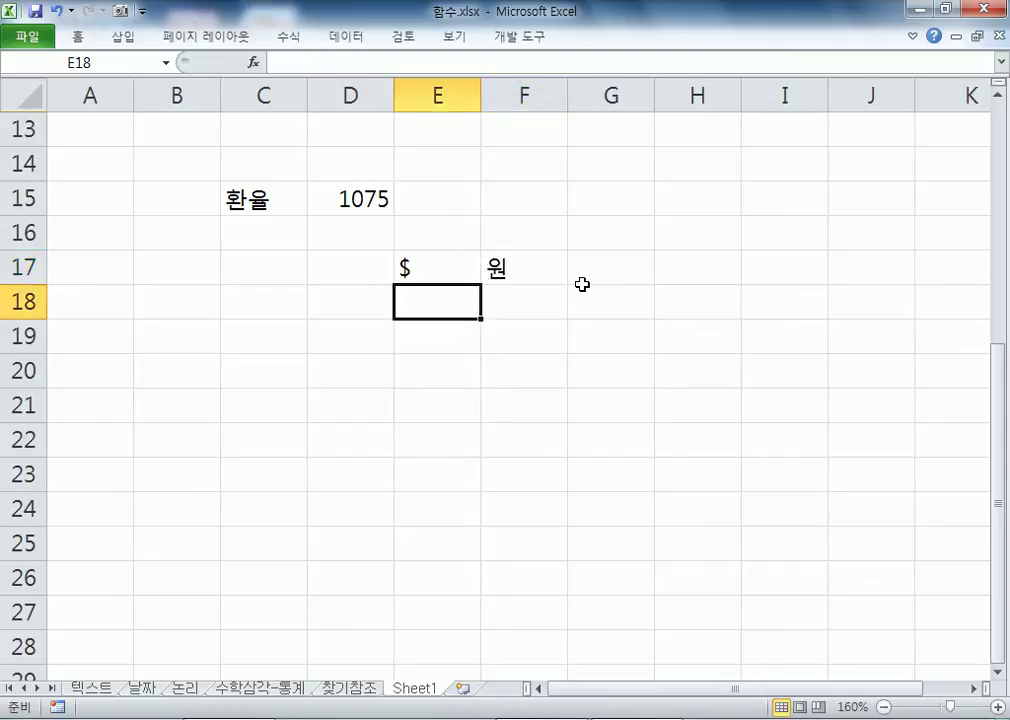
# Step: Enter the dollar amounts 5000, 200 and 2000 in E18:E20
pyautogui.write('5000')
pyautogui.press('Return')
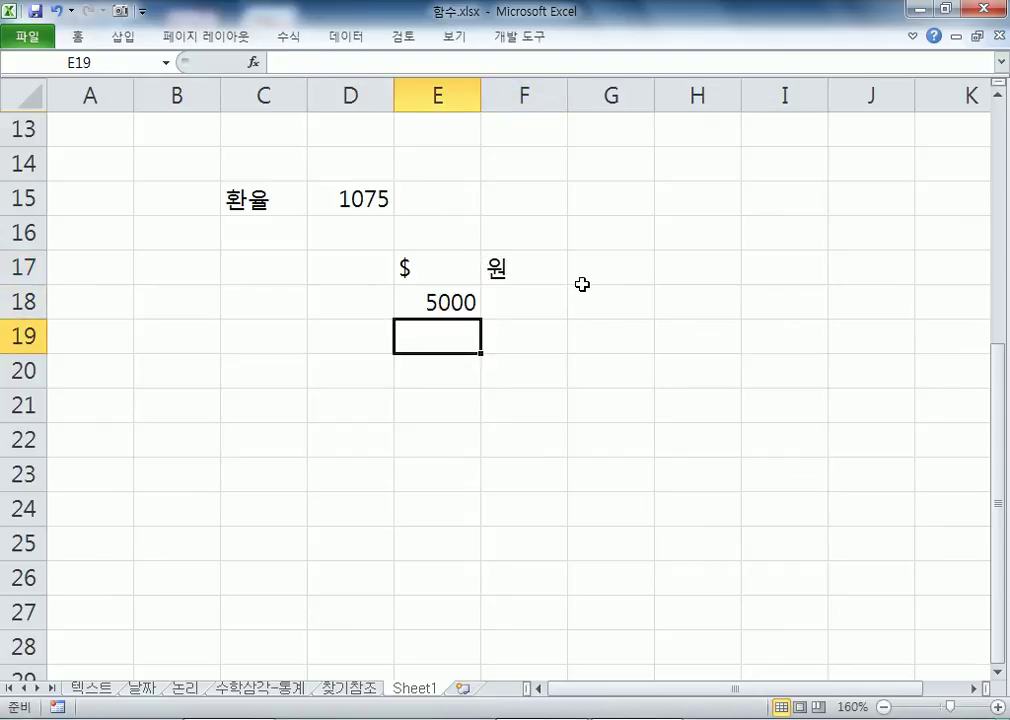
pyautogui.write('2000')
pyautogui.press('BackSpace')
pyautogui.press('Return')
pyautogui.write('2000')
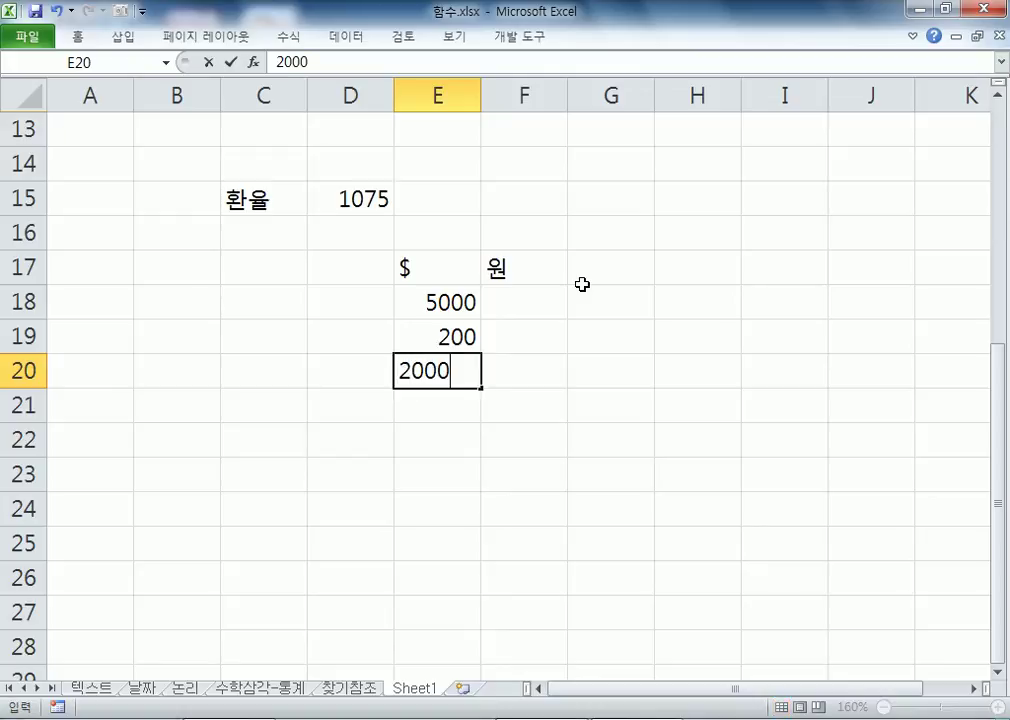
pyautogui.press('Return')
# Step: Multiply the first dollar amount by the exchange rate with =E18*D15 in F18, and widen column F
pyautogui.click(532, 302)
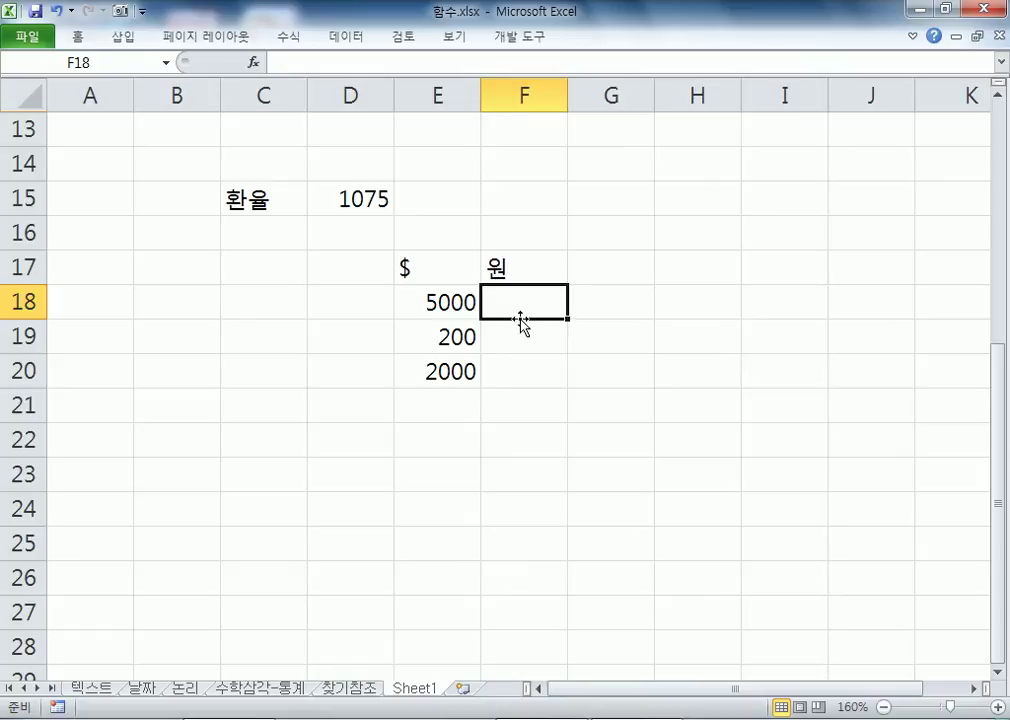
pyautogui.write('=')
pyautogui.click(433, 298)
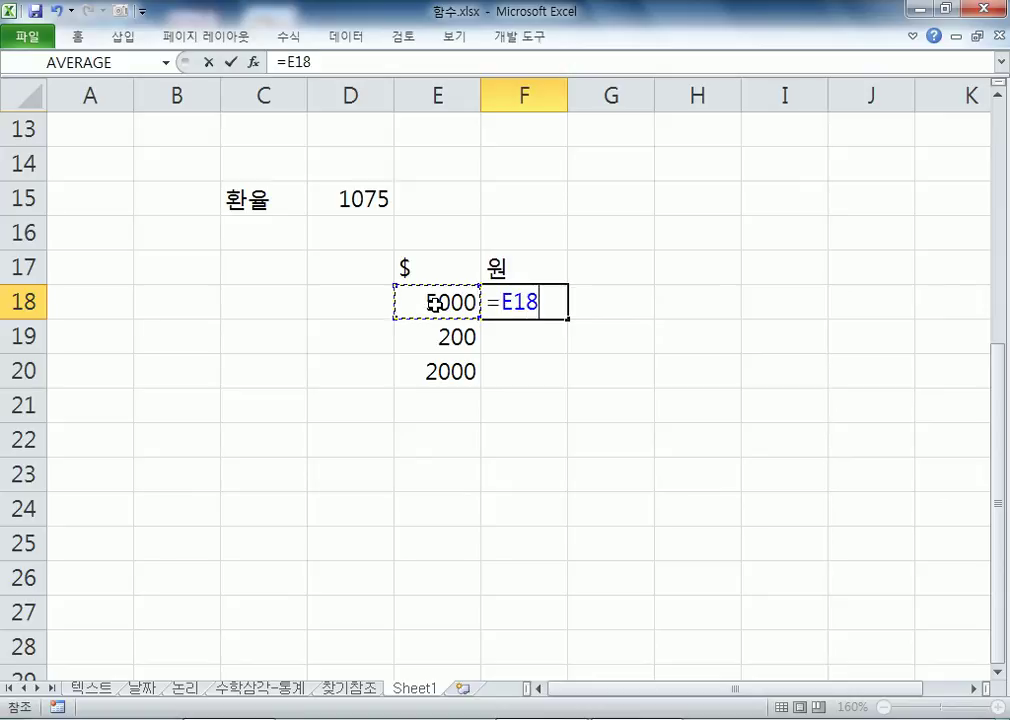
pyautogui.write('*')
pyautogui.click(376, 200)
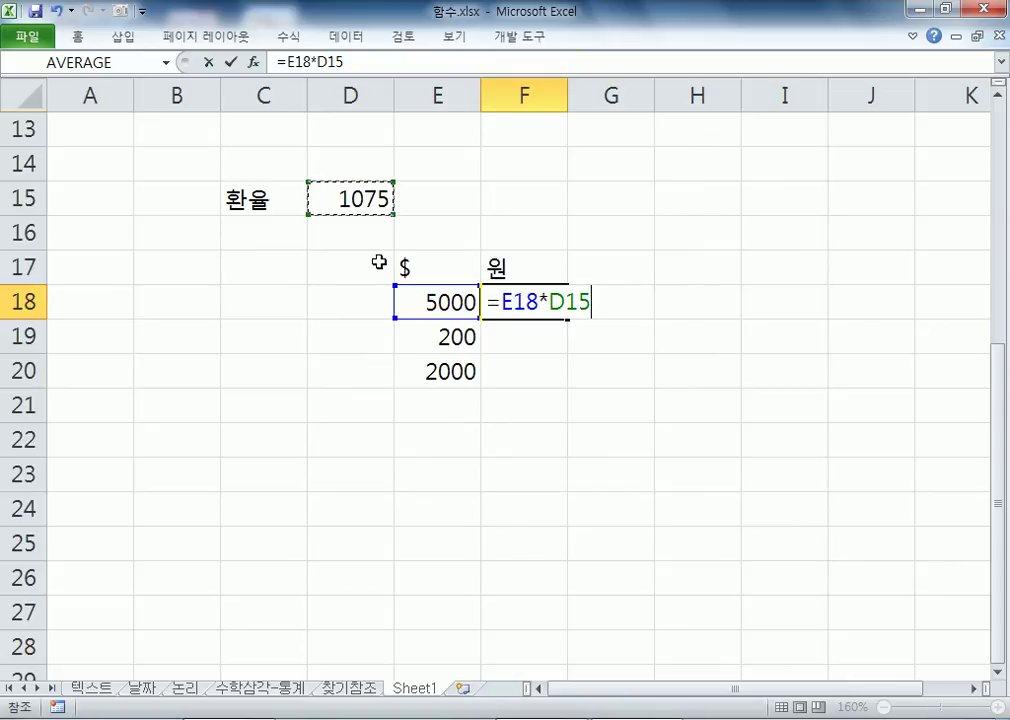
pyautogui.press('Return')
pyautogui.click(552, 298)
pyautogui.moveTo(569, 100); pyautogui.dragTo(604, 97)
# Step: Try filling the F18 formula down to F20 with relative references, and clear F19:F20
pyautogui.moveTo(606, 319); pyautogui.dragTo(602, 384)
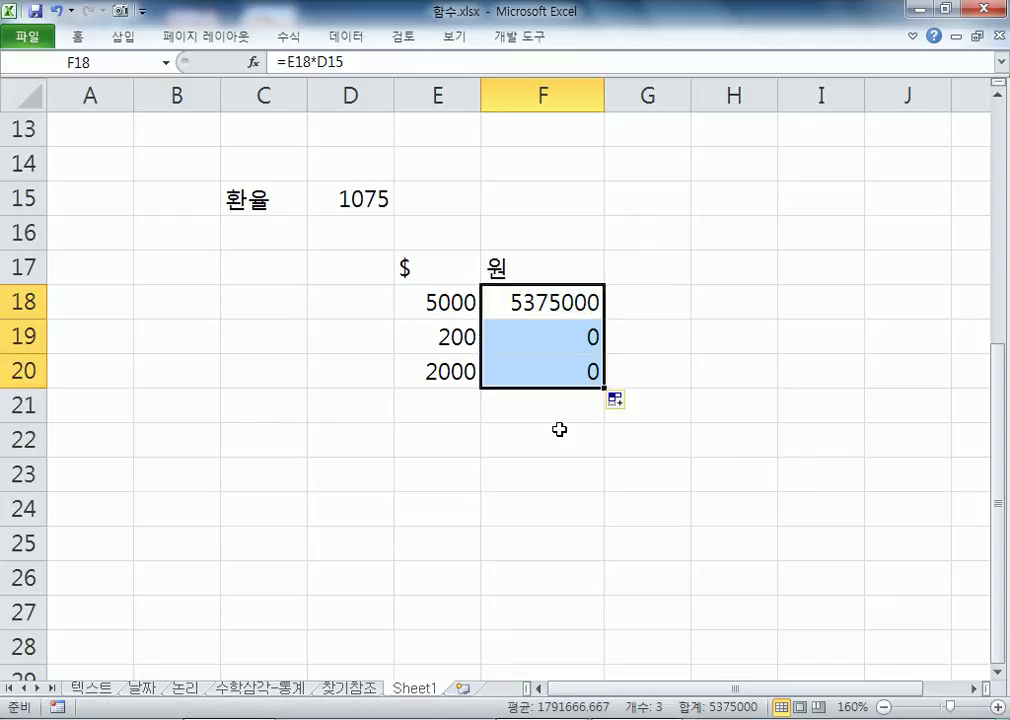
pyautogui.click(541, 297)
pyautogui.click(550, 335)
pyautogui.hotkey('shift', 'Down')
pyautogui.press('Delete')
pyautogui.click(531, 336)
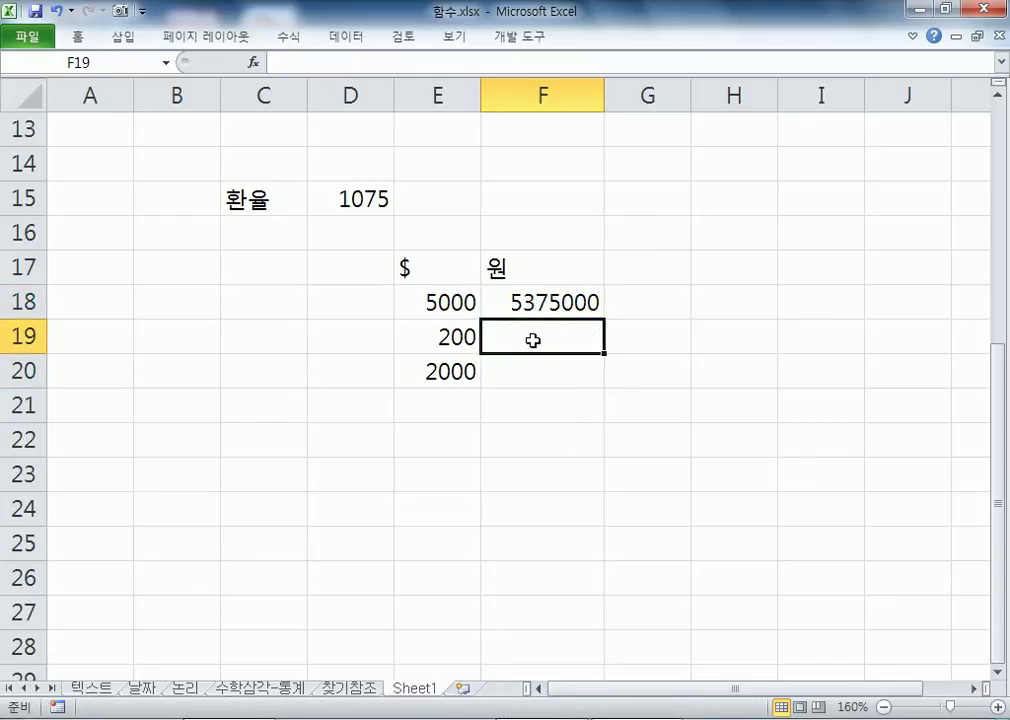
# Step: Multiply the remaining dollar amounts by the exchange rate individually, with =E19*D15 in F19 and =E20*D15 in F20
pyautogui.write('=')
pyautogui.click(427, 337)
pyautogui.write('*')
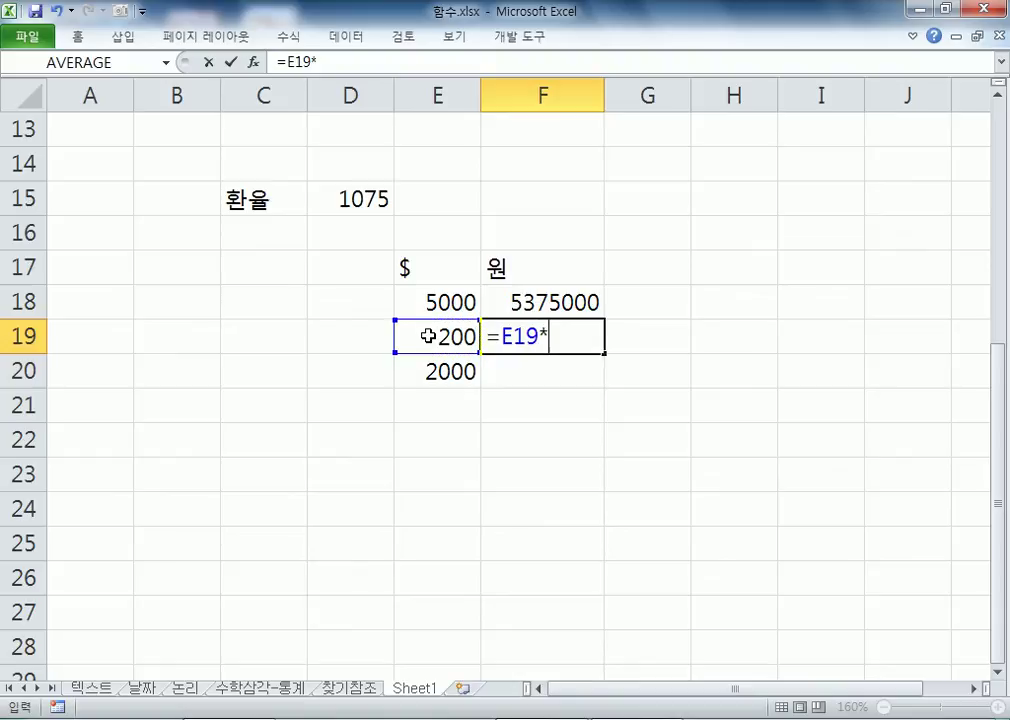
pyautogui.click(368, 196)
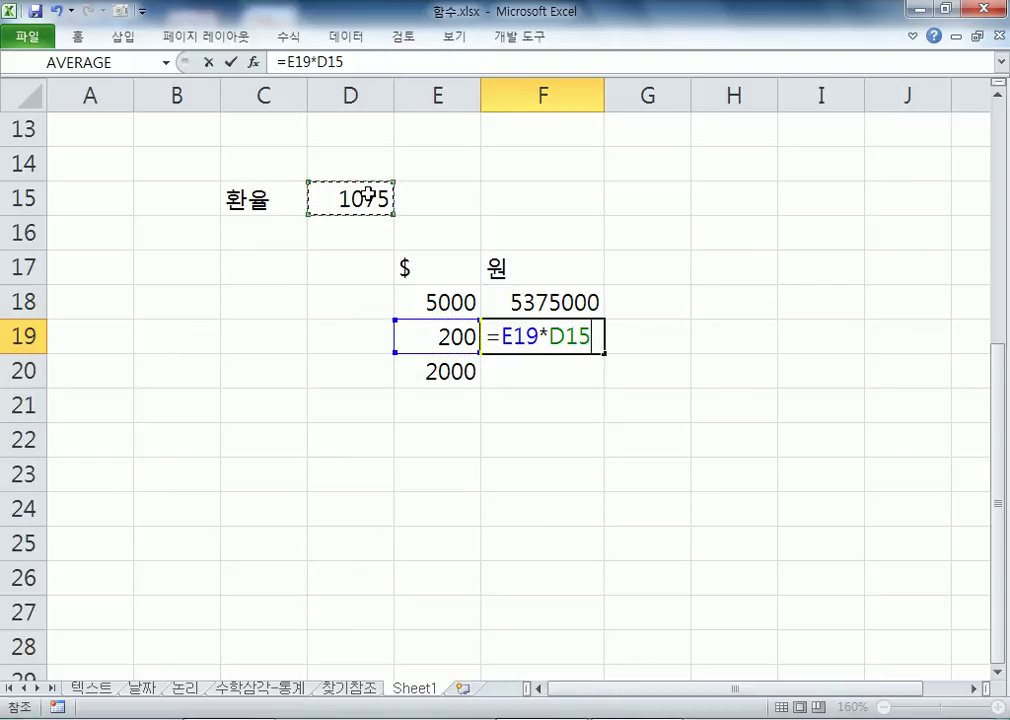
pyautogui.press('Return')
pyautogui.write('=')
pyautogui.click(440, 376)
pyautogui.write('*')
pyautogui.click(367, 199)
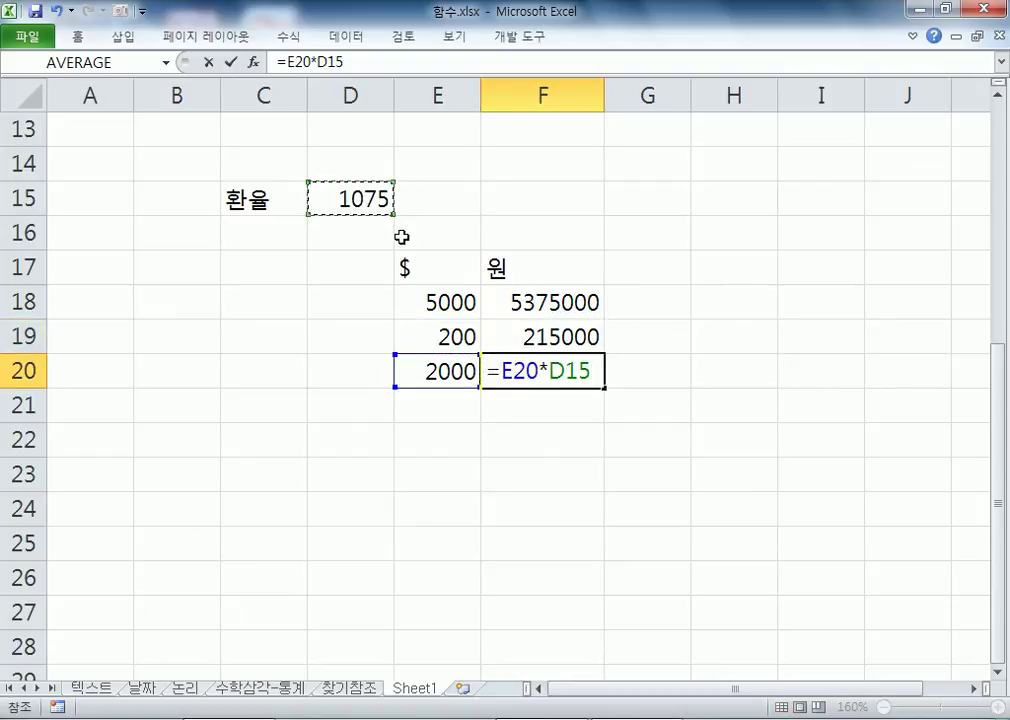
pyautogui.press('Return')
# Step: Display the sheet's formulas, examine how F18:F20 each refer to the exchange rate cell D15, and return to the calculated values
pyautogui.click(550, 300)
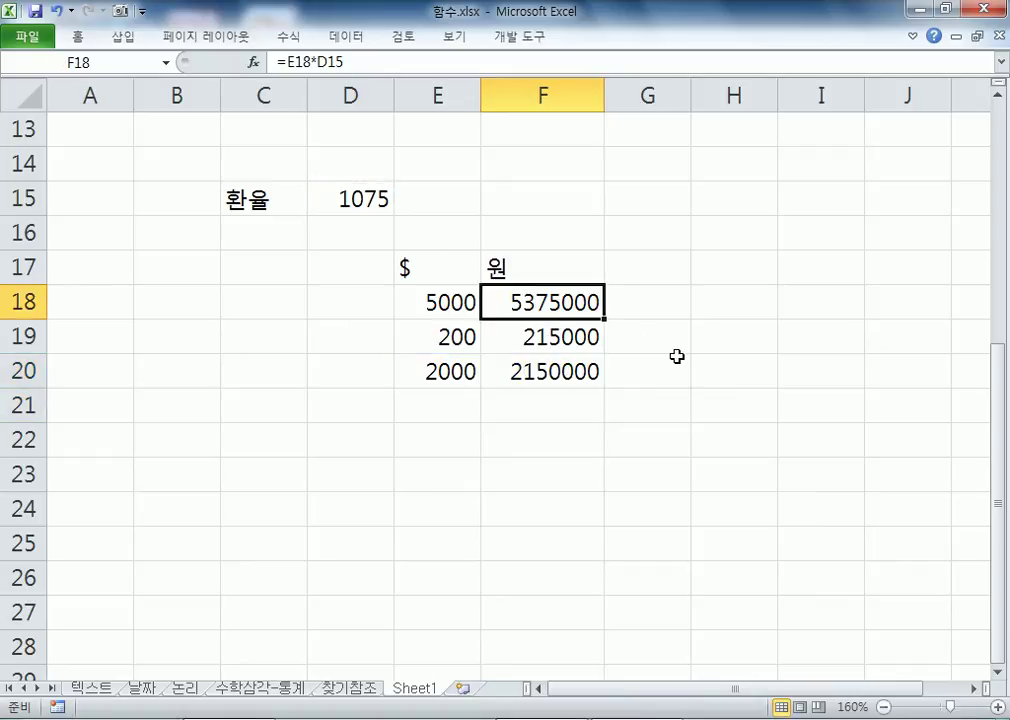
pyautogui.hotkey('ctrl', '`')
pyautogui.moveTo(739, 692); pyautogui.dragTo(800, 692)
pyautogui.click(539, 198)
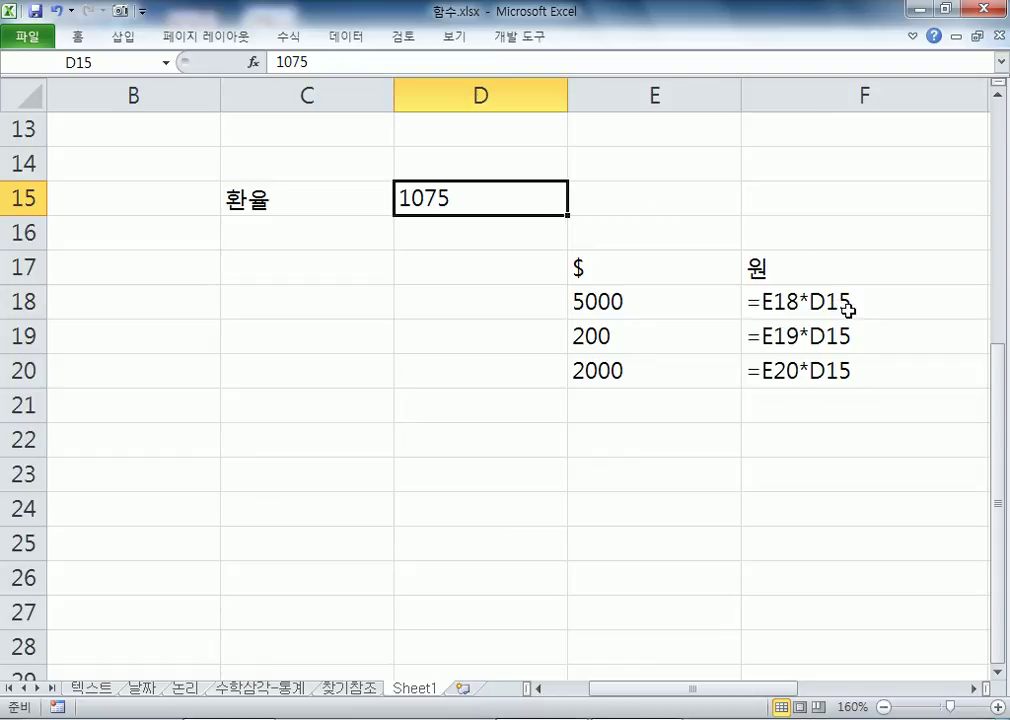
pyautogui.doubleClick(789, 301)
pyautogui.click(690, 300)
pyautogui.click(487, 198)
pyautogui.click(672, 335)
pyautogui.click(498, 197)
pyautogui.moveTo(742, 692); pyautogui.dragTo(784, 700)
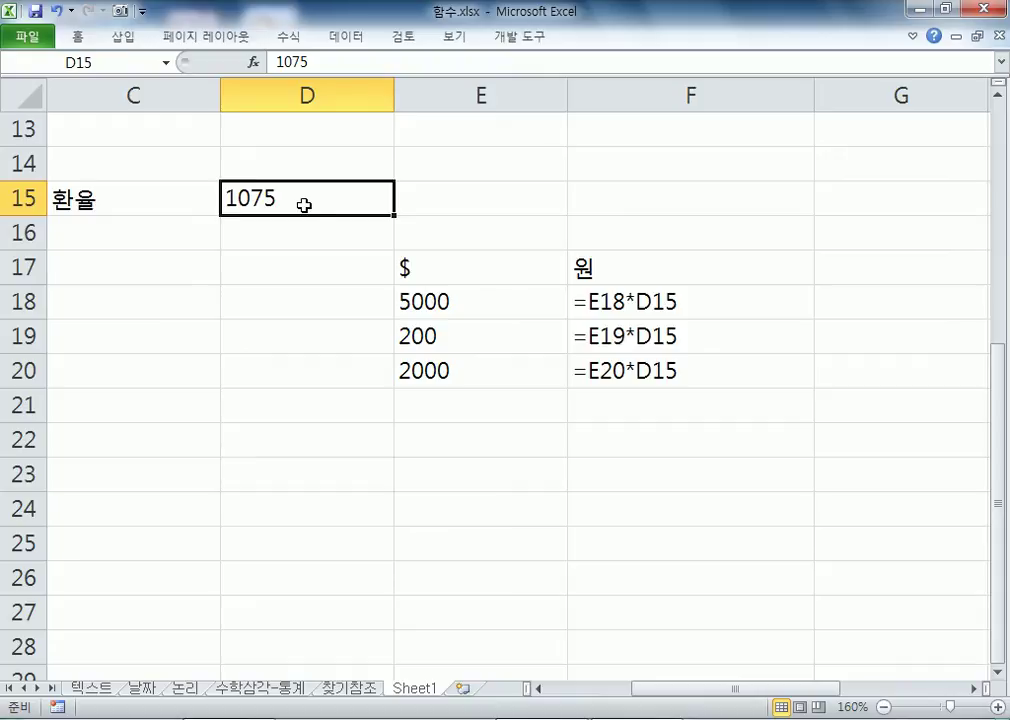
pyautogui.hotkey('ctrl', '1')
pyautogui.press('Return')
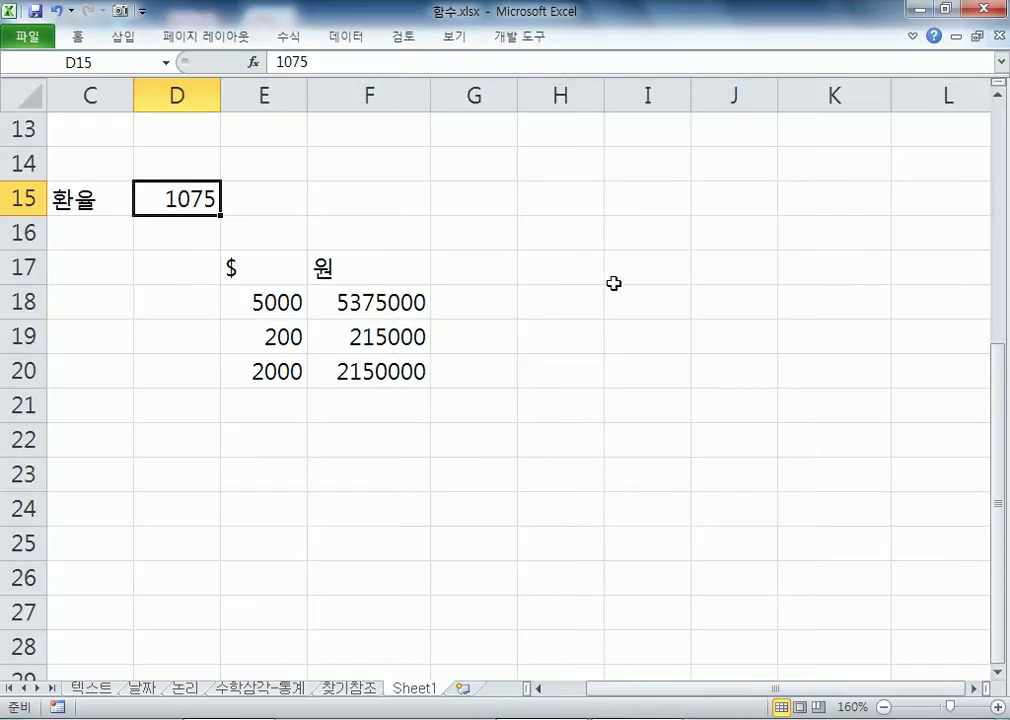
# Step: Clear the won formulas in F18:F20
pyautogui.click(397, 300)
pyautogui.write('=')
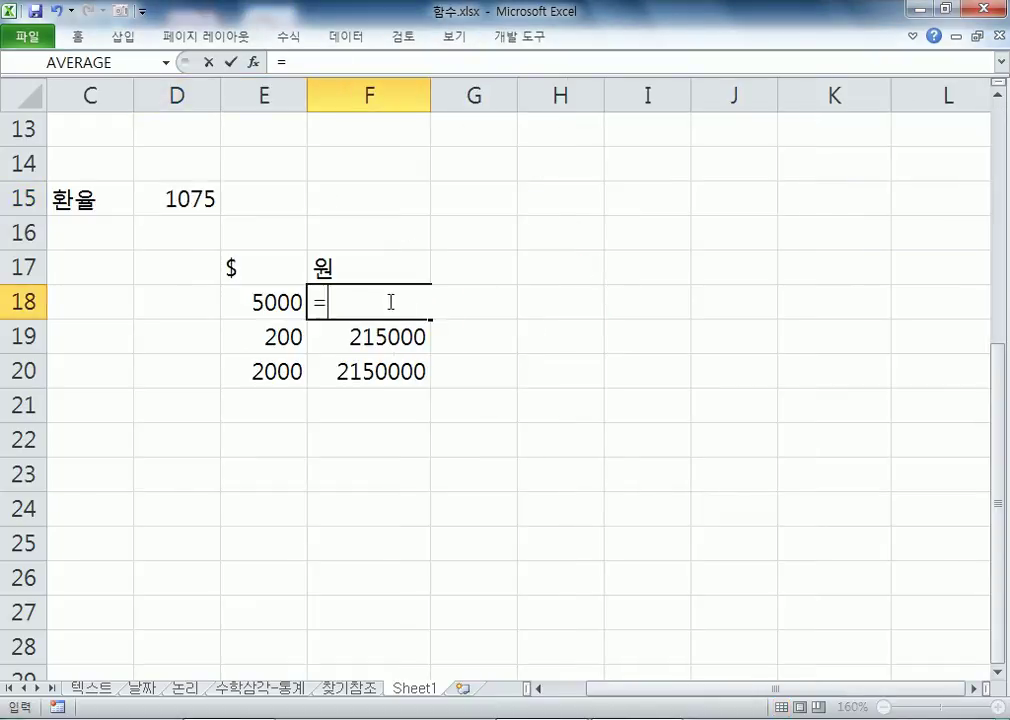
pyautogui.press('Escape')
pyautogui.moveTo(397, 300); pyautogui.dragTo(383, 372)
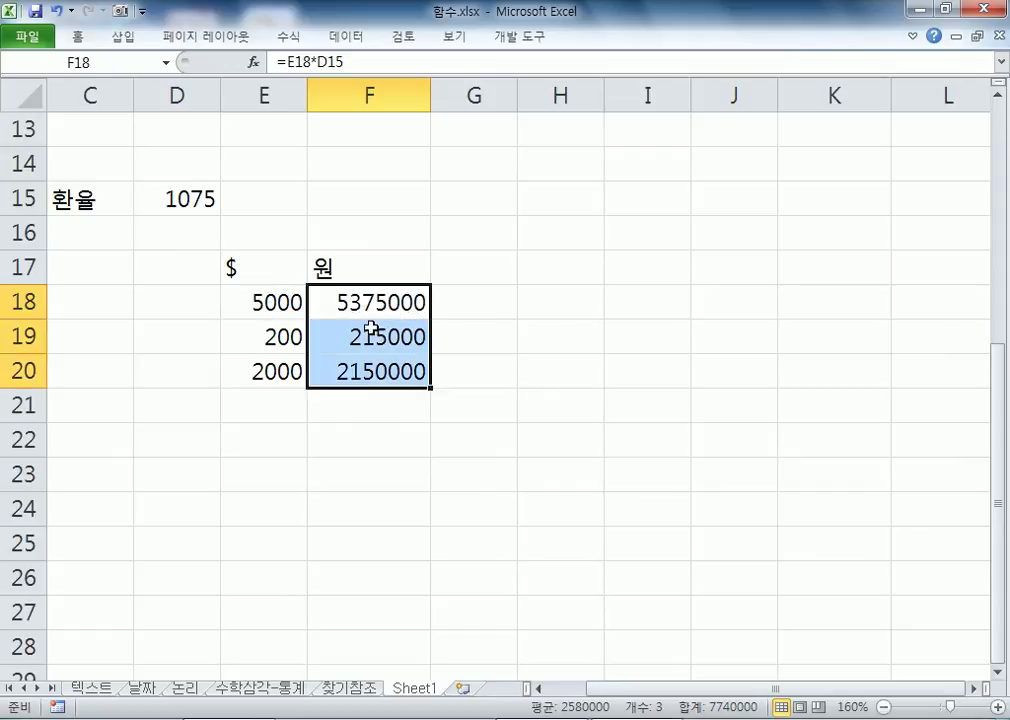
pyautogui.press('Delete')
# Step: Enter =E18*$D$15 in F18 with an absolute reference to the exchange rate, and fill it down to F20
pyautogui.click(367, 305)
pyautogui.write('=')
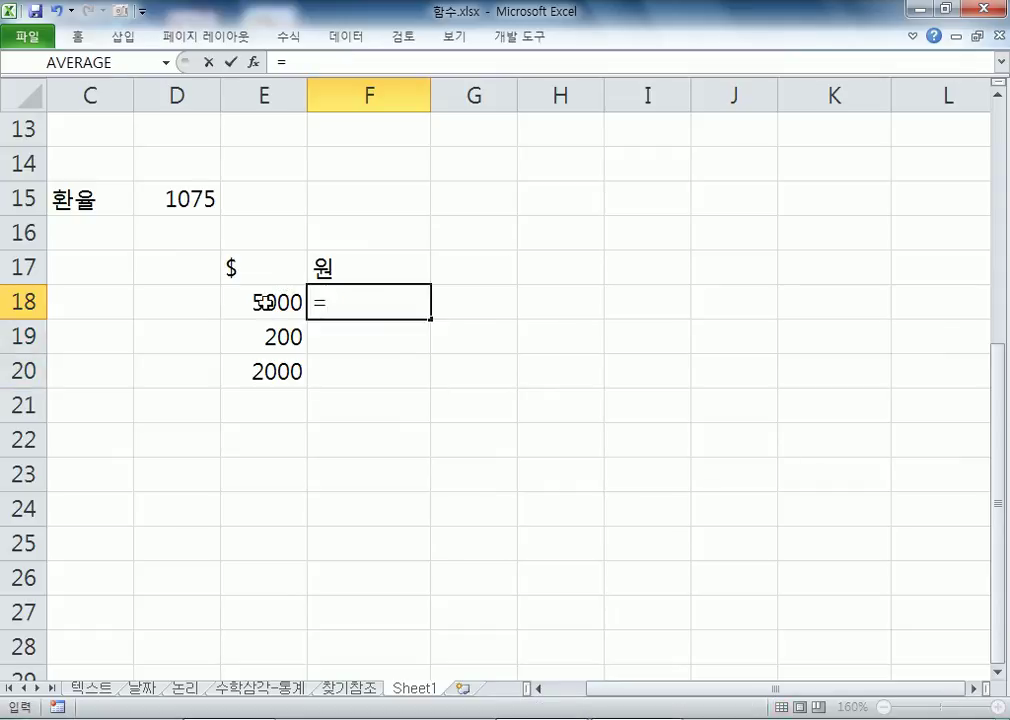
pyautogui.click(263, 302)
pyautogui.write('*')
pyautogui.click(204, 191)
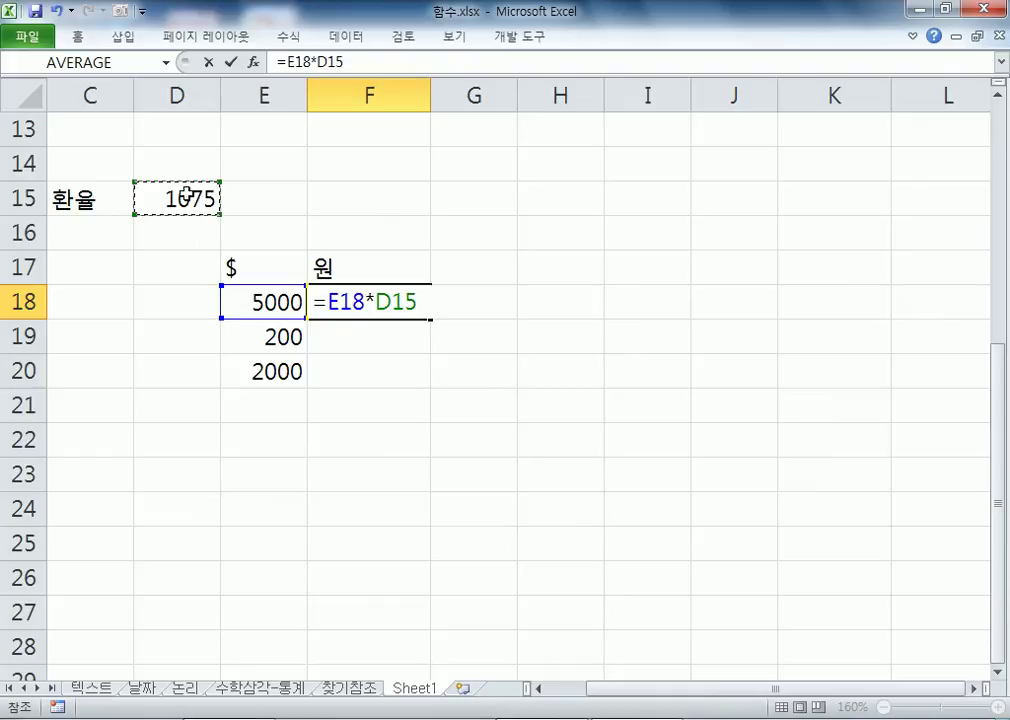
pyautogui.press('F4')
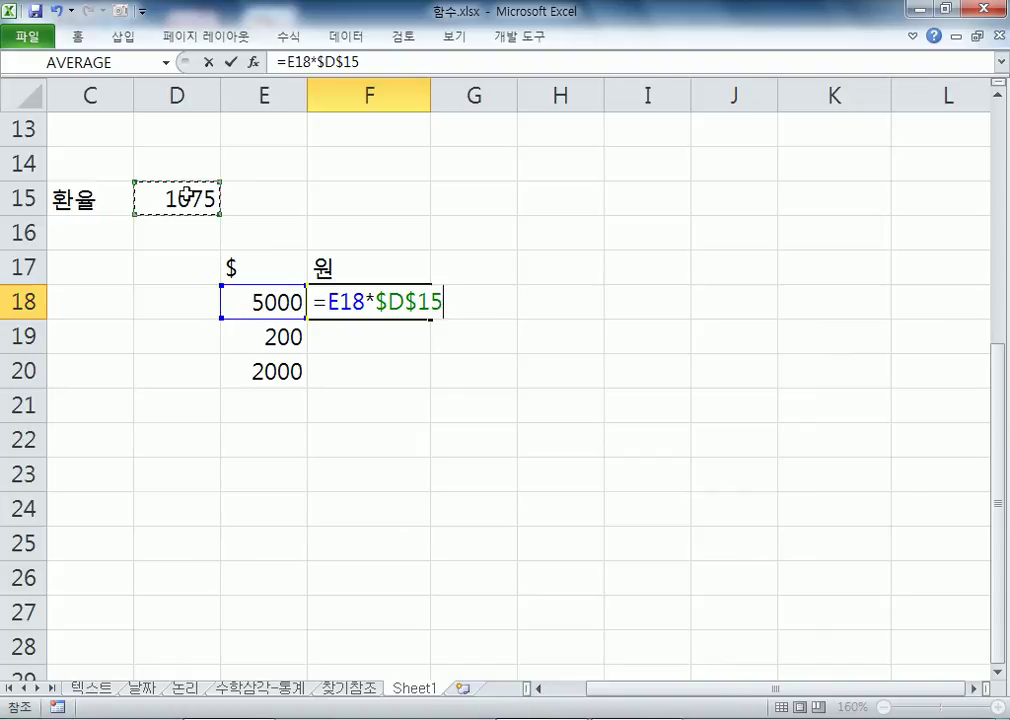
pyautogui.press('Return')
pyautogui.click(365, 298)
pyautogui.moveTo(430, 319); pyautogui.dragTo(424, 386)
pyautogui.click(192, 309)
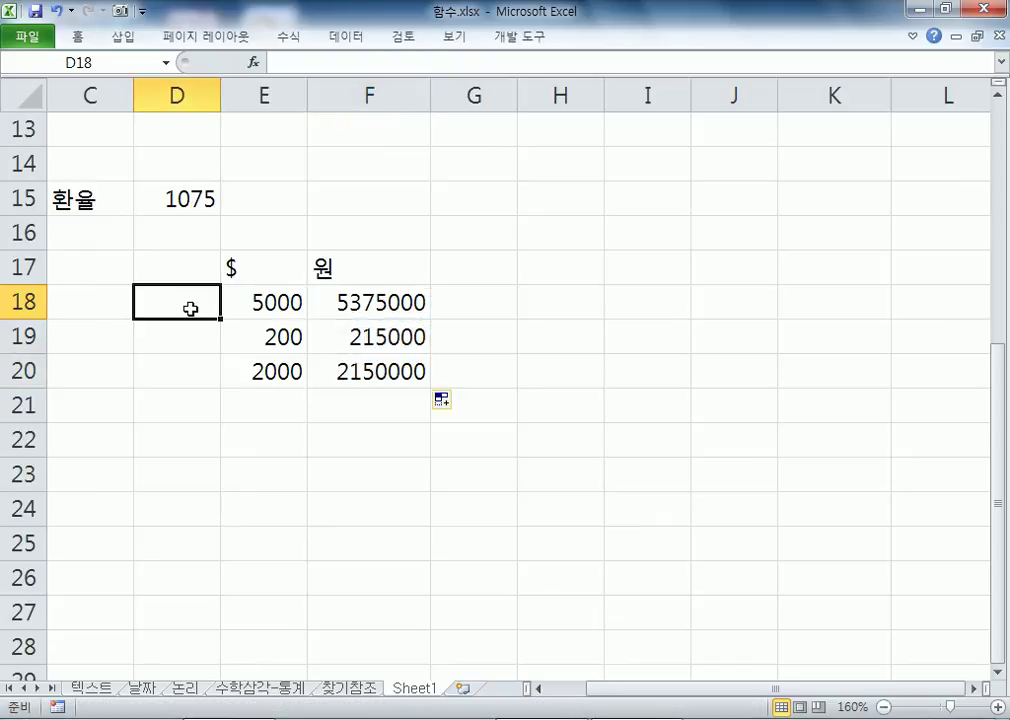
# Step: Display the sheet's formulas and inspect the relative and absolute references in F18 without changing the formula
pyautogui.hotkey('ctrl', '`')
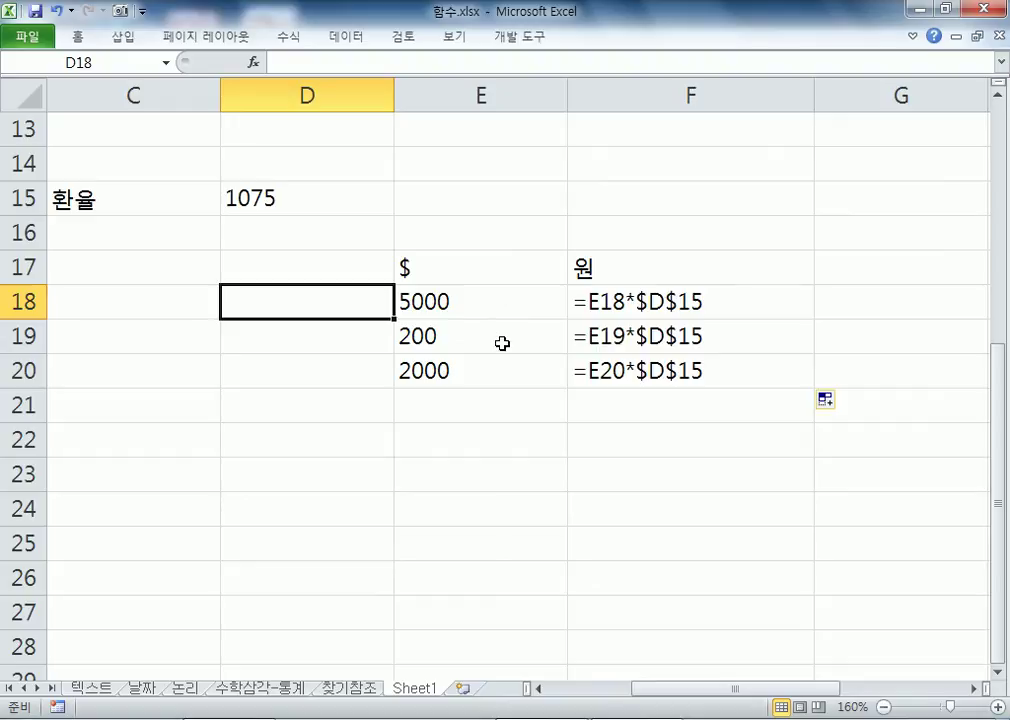
pyautogui.click(441, 305)
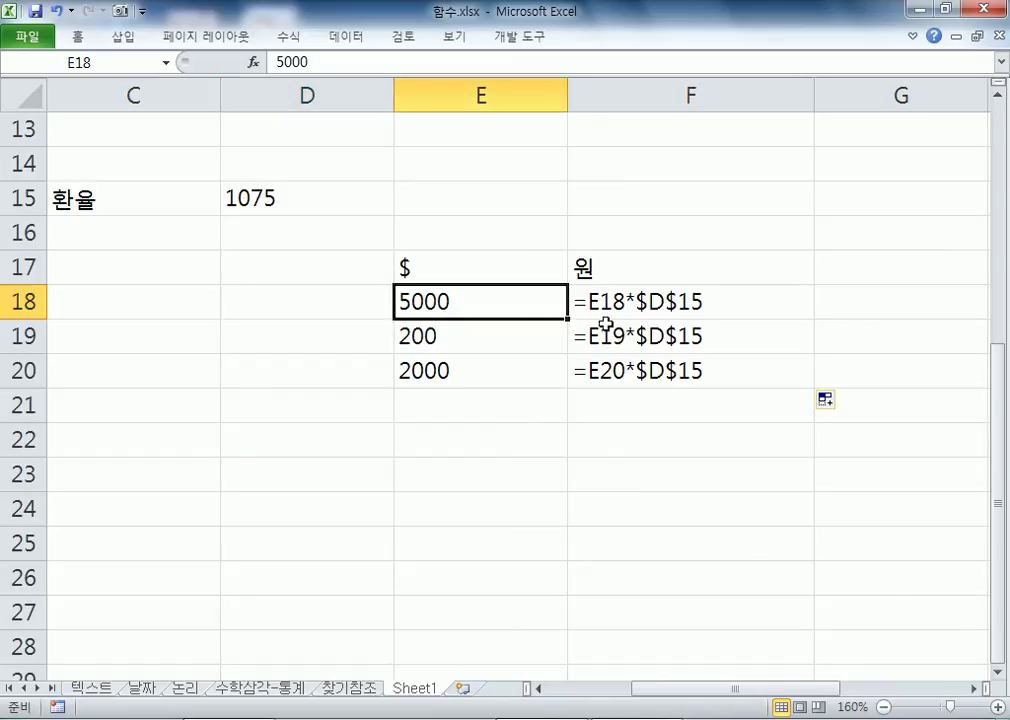
pyautogui.doubleClick(632, 304)
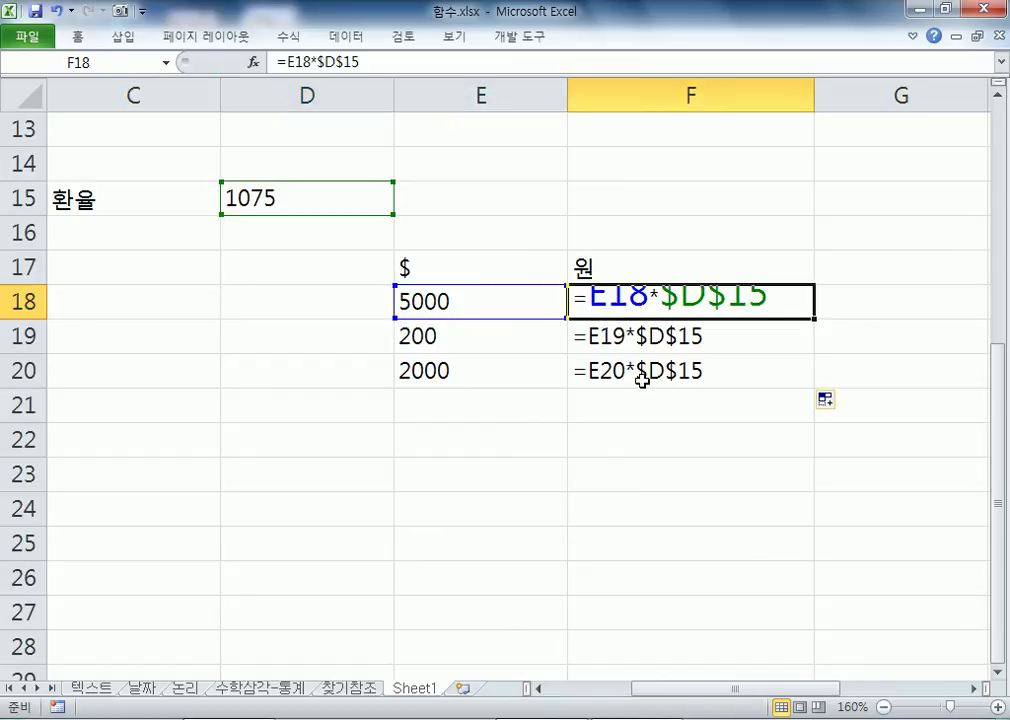
pyautogui.moveTo(611, 305); pyautogui.dragTo(599, 305)
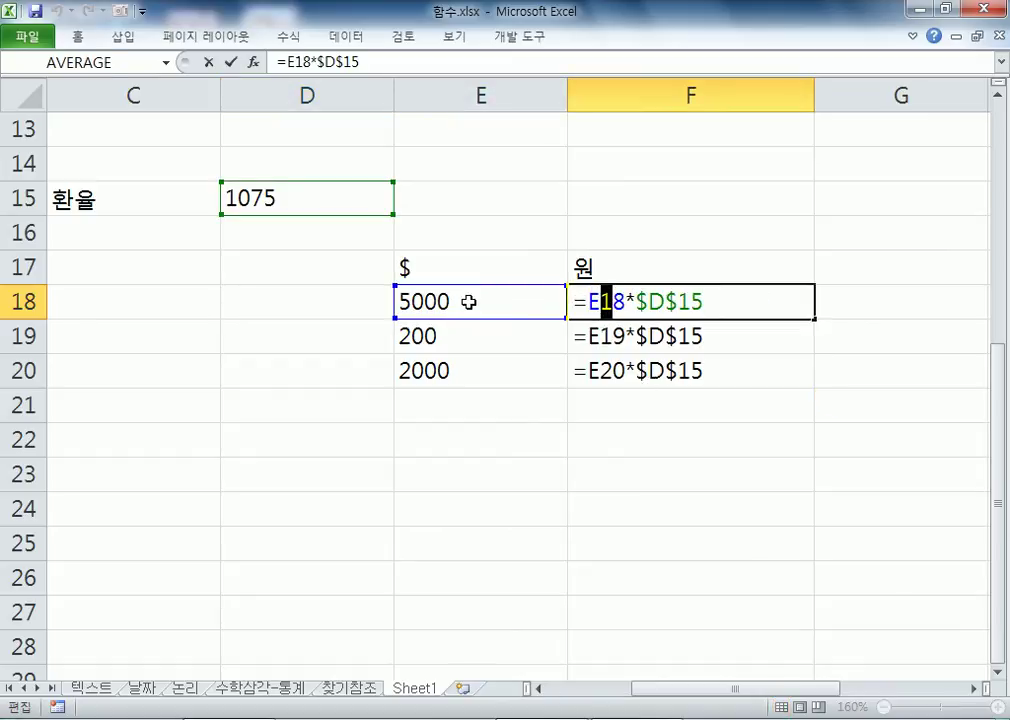
pyautogui.press('Escape')
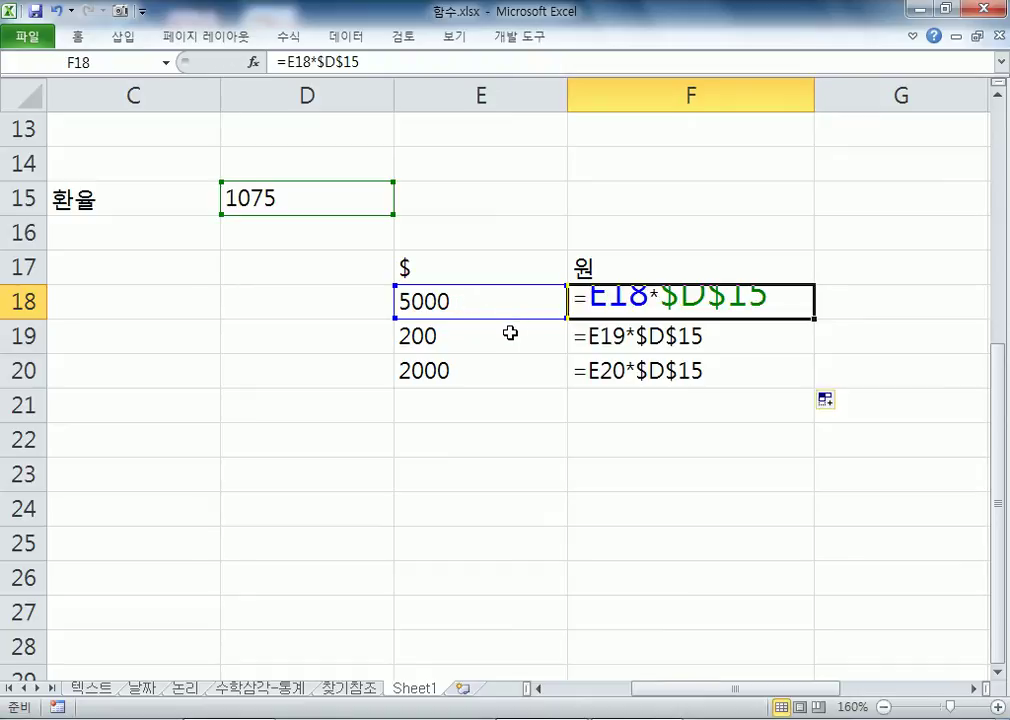
# Step: Try the relative version of the calculation by changing F18 to =E18*D15 and filling it down to F20
pyautogui.press('F2')
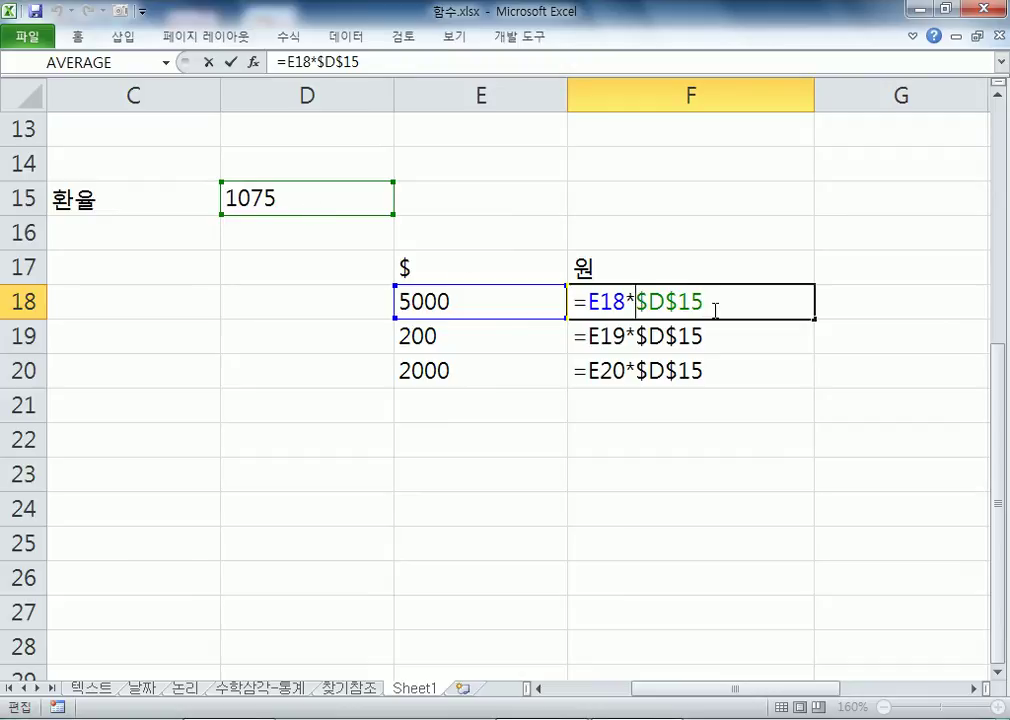
pyautogui.press('F4')
pyautogui.press('F4')
pyautogui.press('F4')
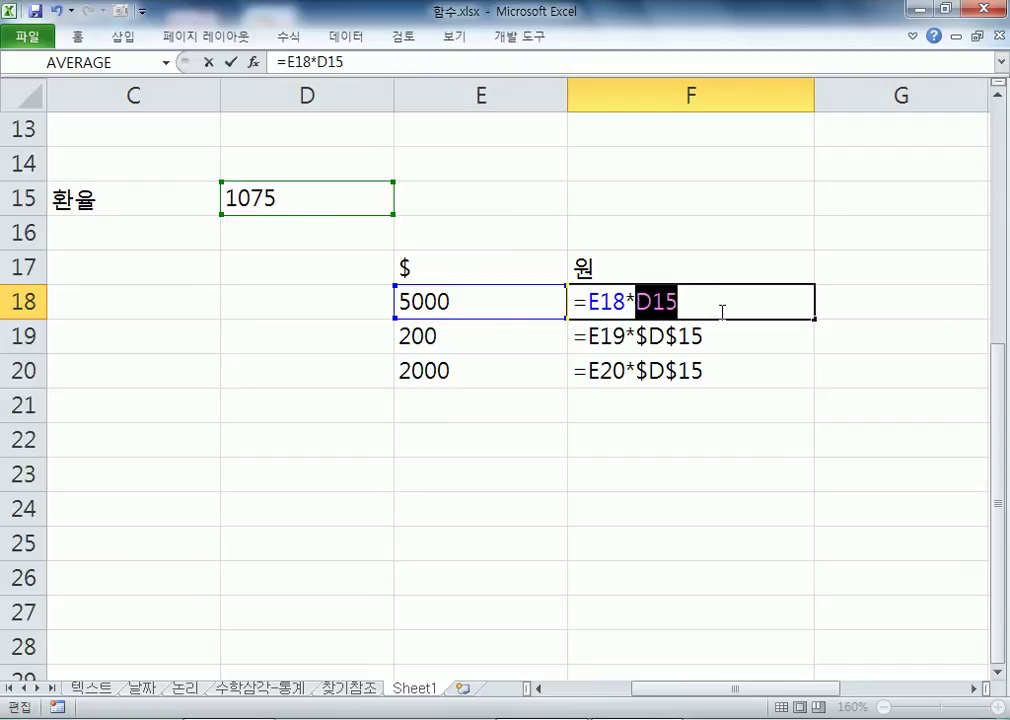
pyautogui.press('Return')
pyautogui.click(728, 307)
pyautogui.moveTo(815, 319); pyautogui.dragTo(813, 385)
# Step: Inspect which cells the relative formulas in F18:F20 refer to, leaving each formula unchanged
pyautogui.doubleClick(672, 331)
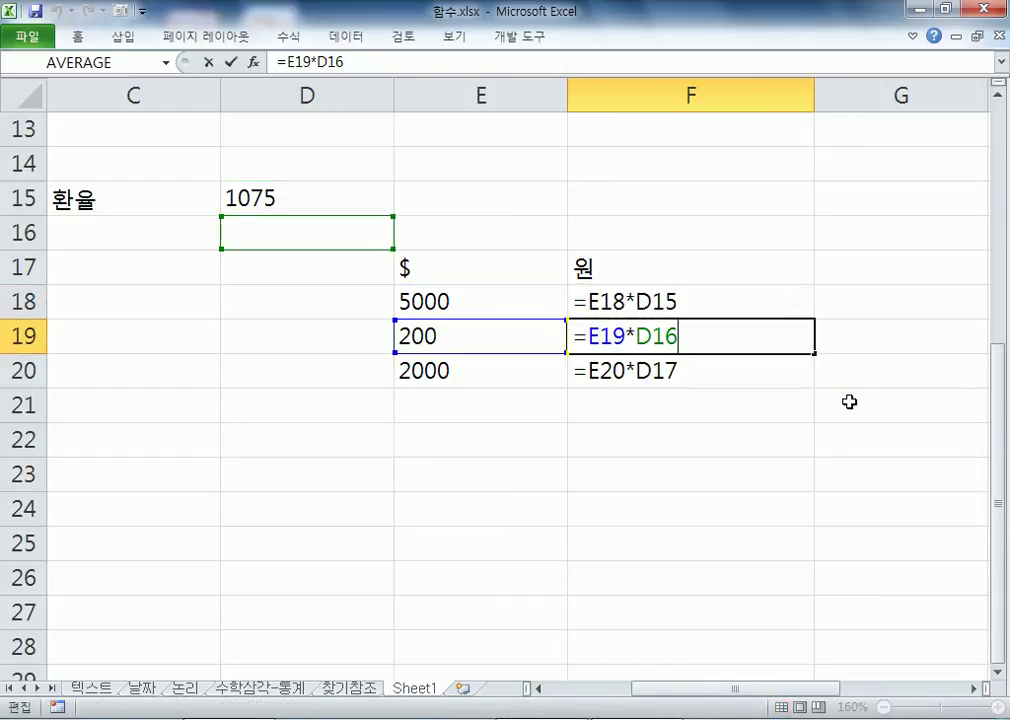
pyautogui.press('Escape')
pyautogui.doubleClick(690, 310)
pyautogui.press('Escape')
pyautogui.click(691, 338)
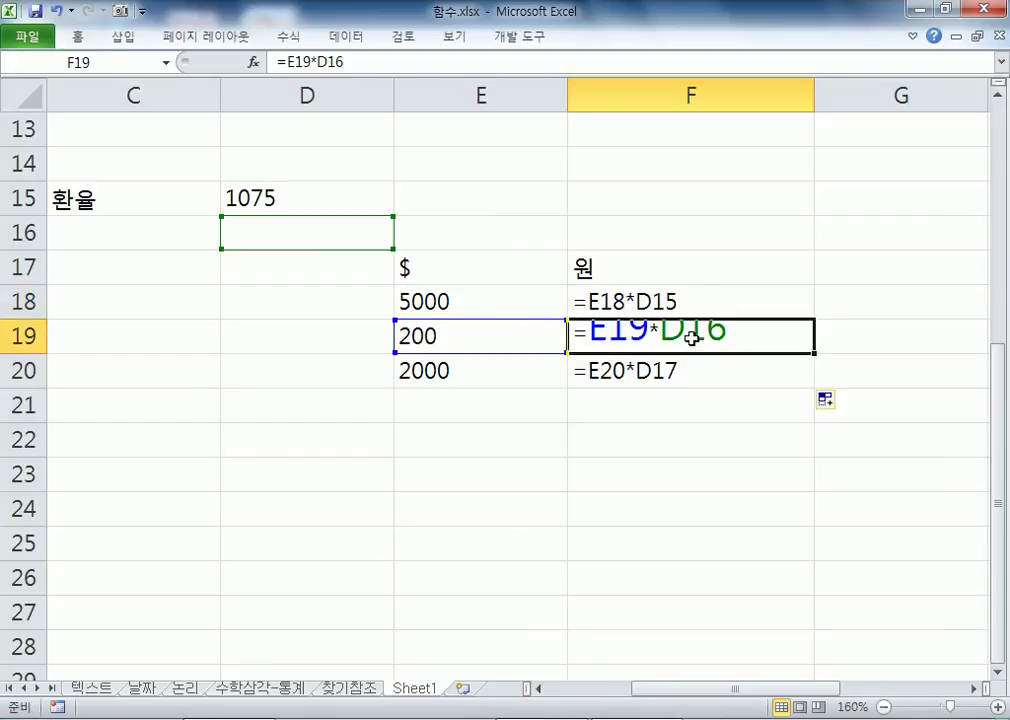
pyautogui.press('Escape')
pyautogui.doubleClick(597, 366)
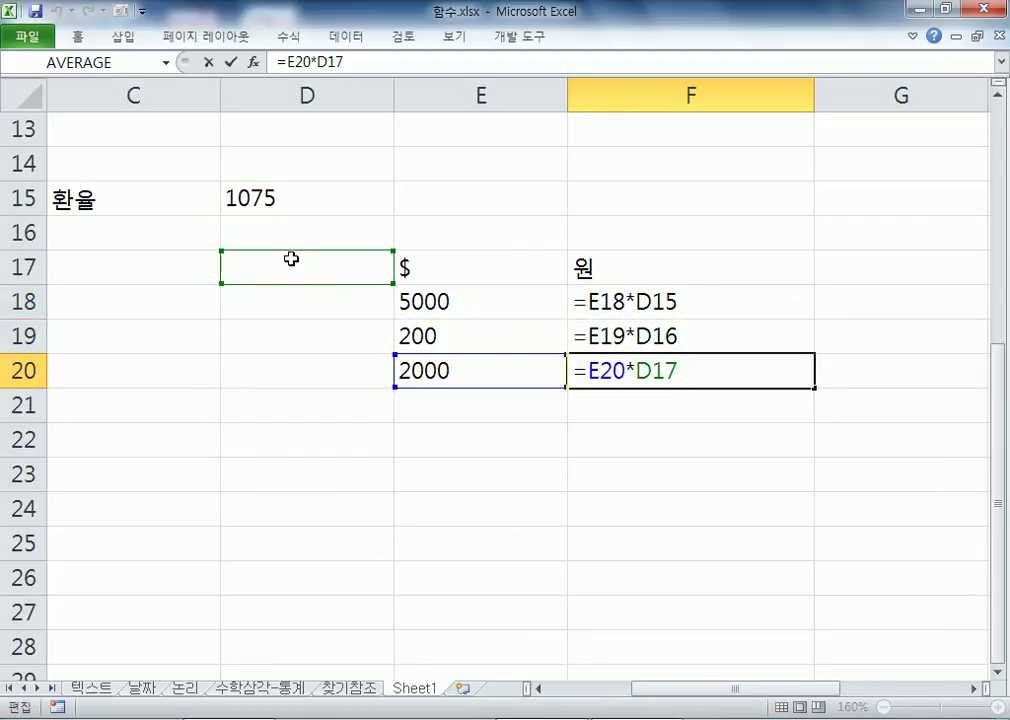
pyautogui.press('Escape')
# Step: Trace cell by cell how the relative exchange rate reference shifts for each dollar amount in E18:E20, and recheck the formulas in F20 and F19
pyautogui.click(457, 295)
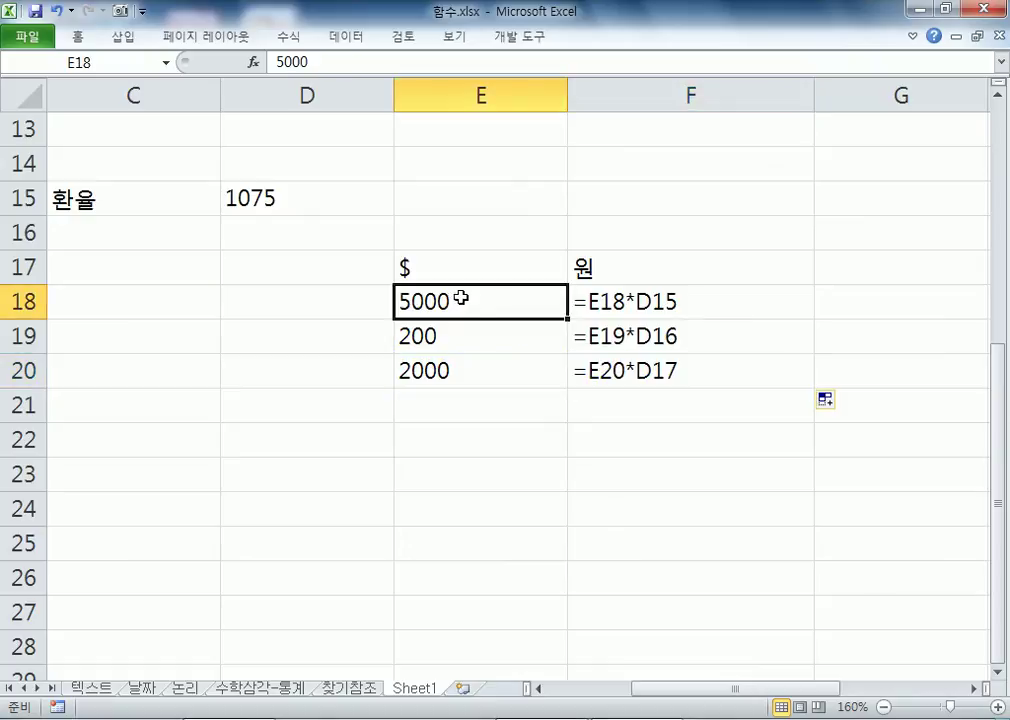
pyautogui.click(341, 297)
pyautogui.click(339, 264)
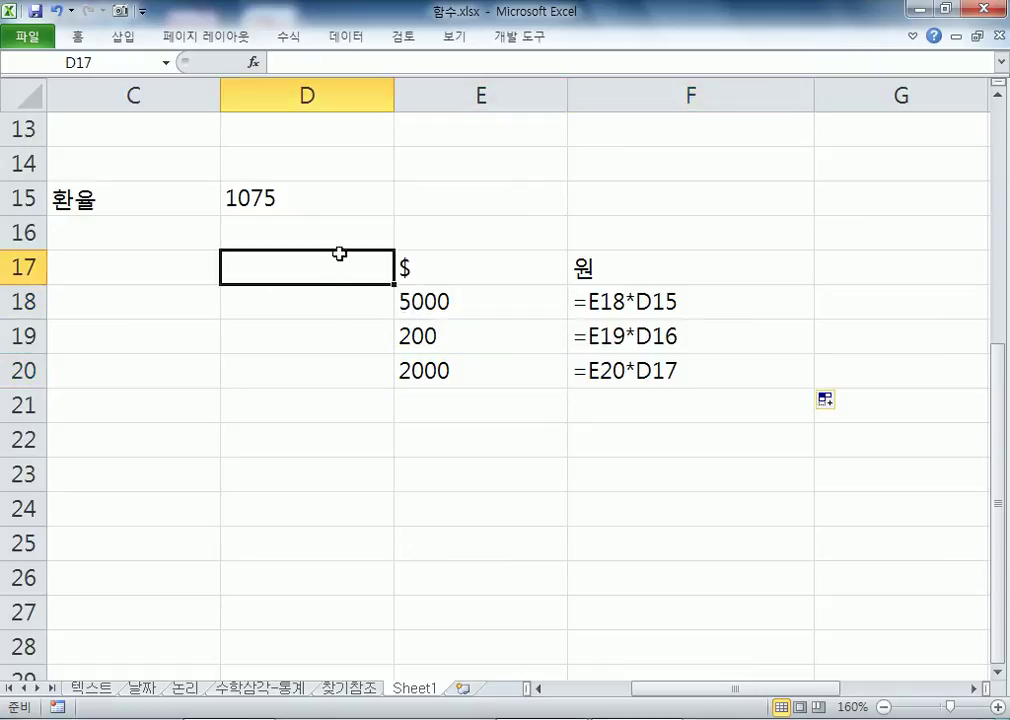
pyautogui.click(342, 200)
pyautogui.click(400, 335)
pyautogui.click(338, 334)
pyautogui.click(336, 300)
pyautogui.click(334, 262)
pyautogui.click(344, 240)
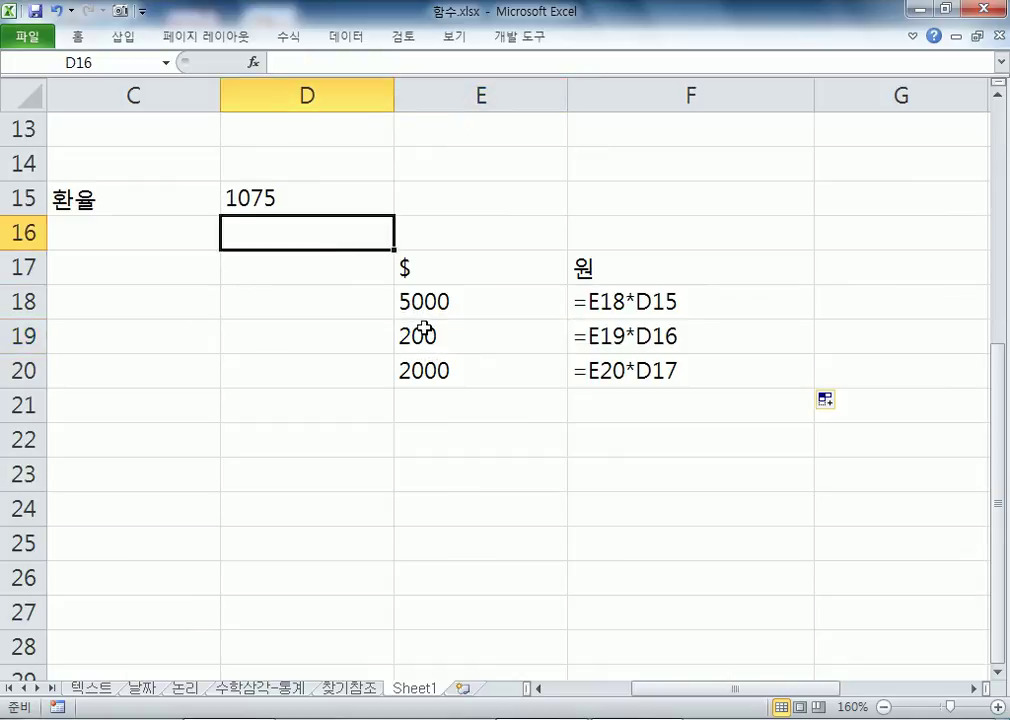
pyautogui.click(451, 374)
pyautogui.click(372, 367)
pyautogui.click(363, 338)
pyautogui.click(360, 297)
pyautogui.click(360, 268)
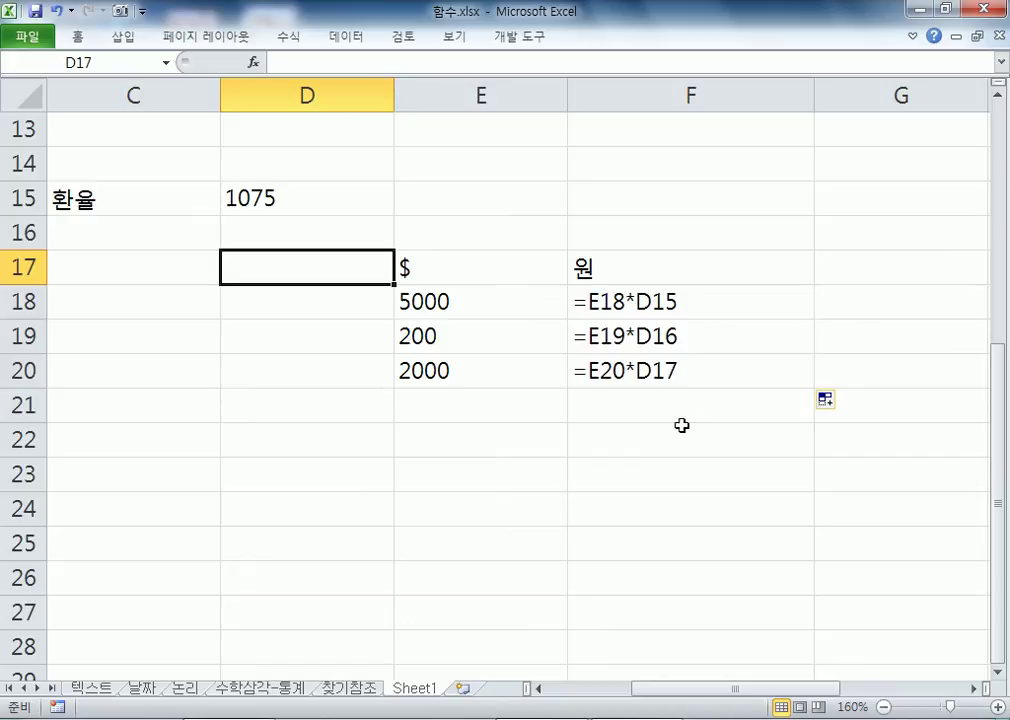
pyautogui.doubleClick(613, 368)
pyautogui.doubleClick(699, 338)
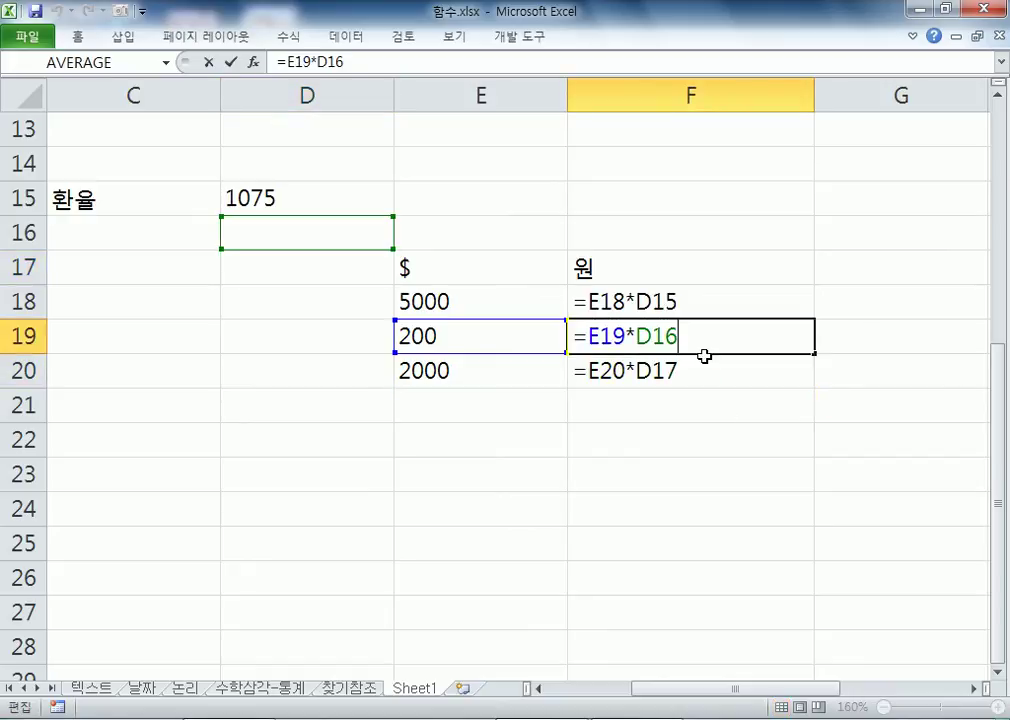
# Step: Make the exchange rate reference absolute in F18 with =E18*$D$15, and fill the formula down to F20
pyautogui.doubleClick(672, 300)
pyautogui.press('F4')
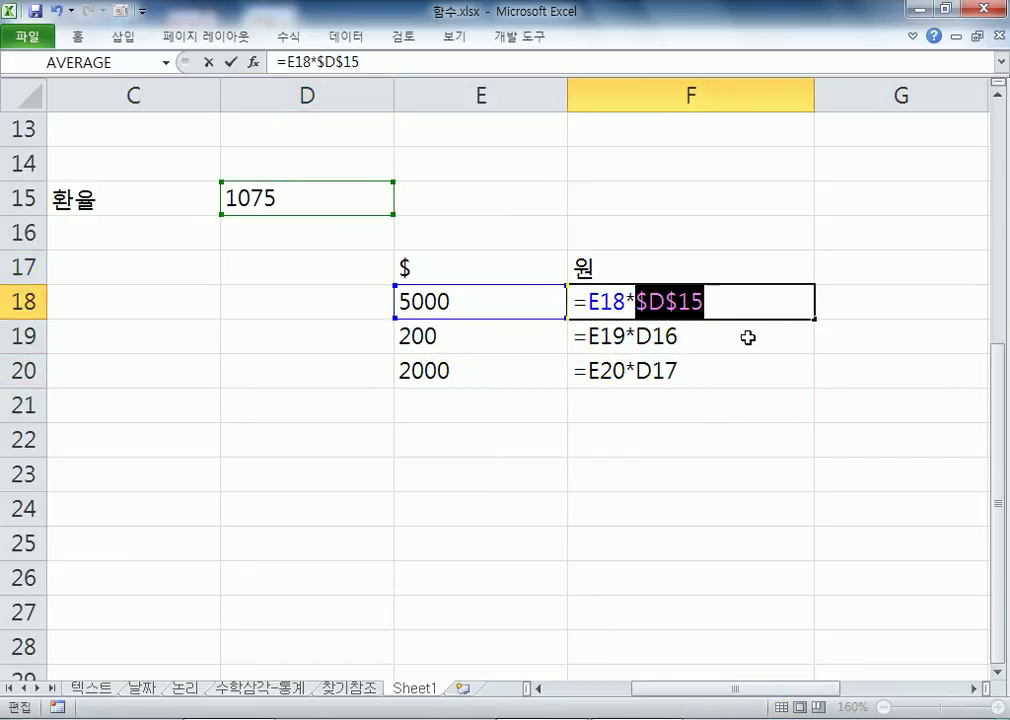
pyautogui.press('Return')
pyautogui.click(767, 301)
pyautogui.moveTo(814, 320); pyautogui.dragTo(806, 380)
# Step: Switch the sheet from showing formulas back to calculated values and check the formula in F18
pyautogui.click(532, 472)
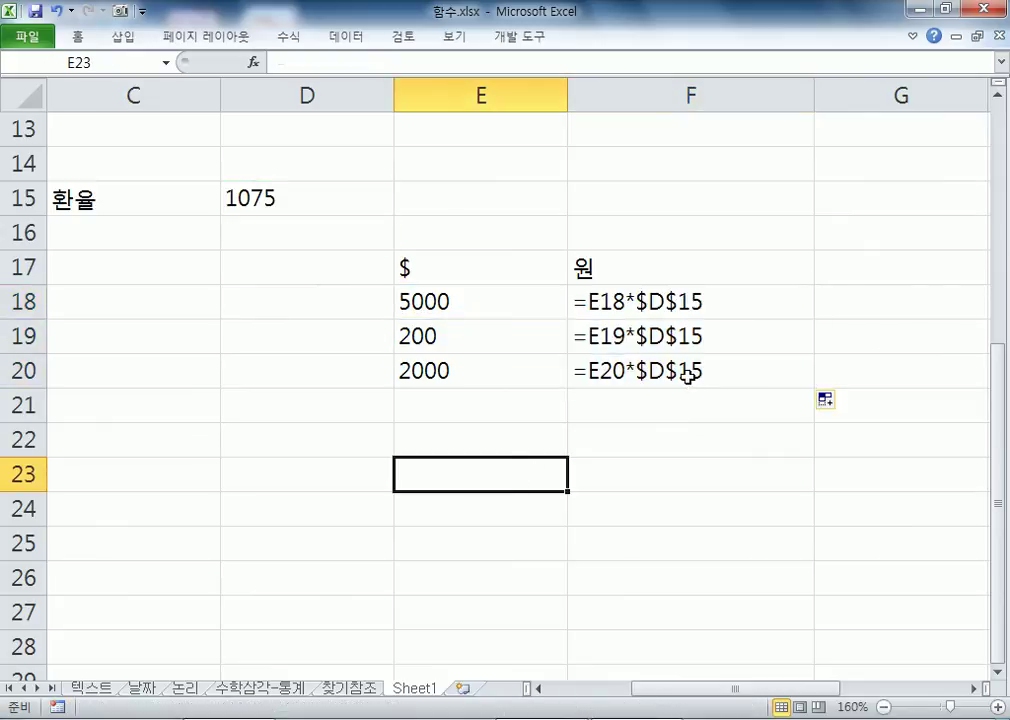
pyautogui.hotkey('ctrl', '`')
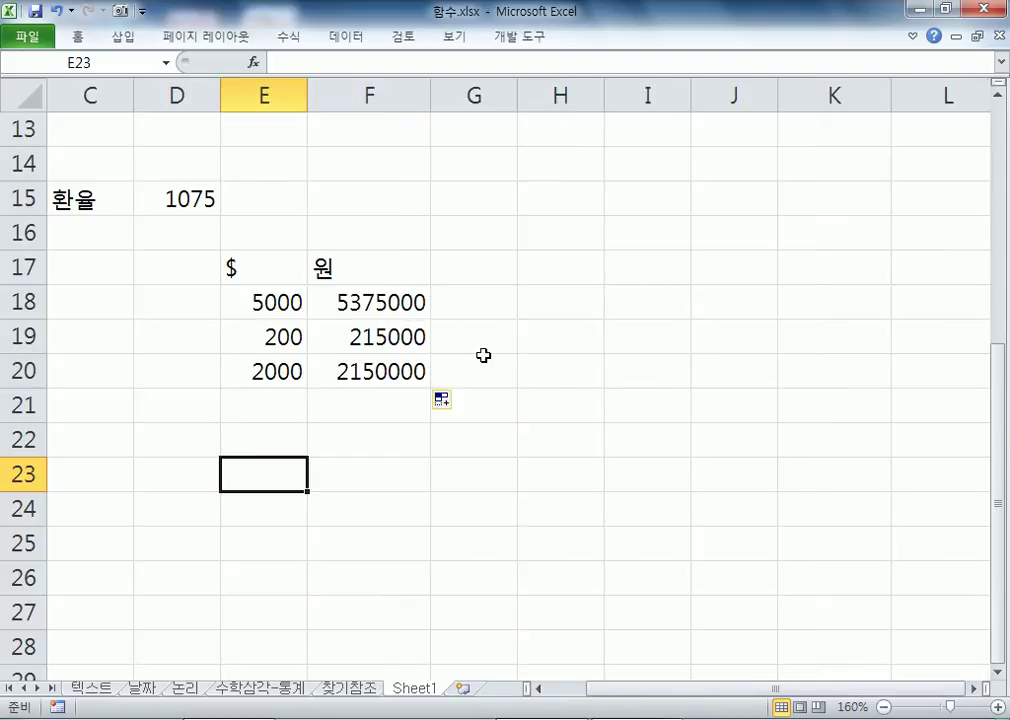
pyautogui.click(395, 301)
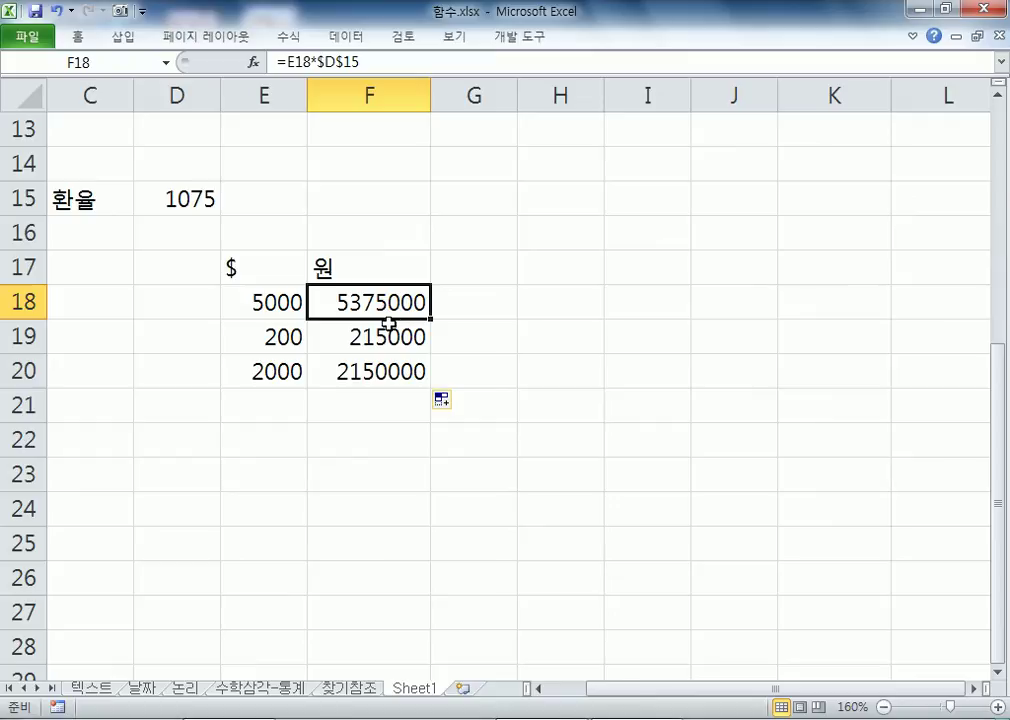
# Step: Enter the column headings 본봉 in E23 and 상여금 in F23 below the exchange rate table
pyautogui.scroll(-2, 252, 320)
pyautogui.click(246, 266)
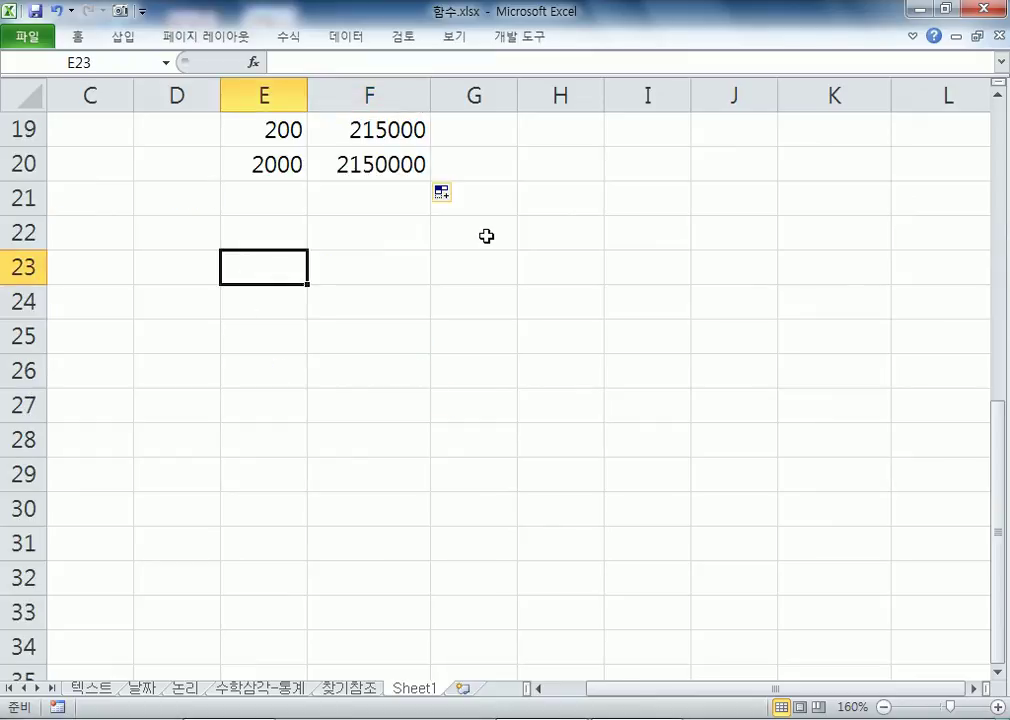
pyautogui.write('월그')
pyautogui.press('BackSpace')
pyautogui.press('BackSpace')
pyautogui.press('BackSpace')
pyautogui.write('본봉')
pyautogui.press('Tab')
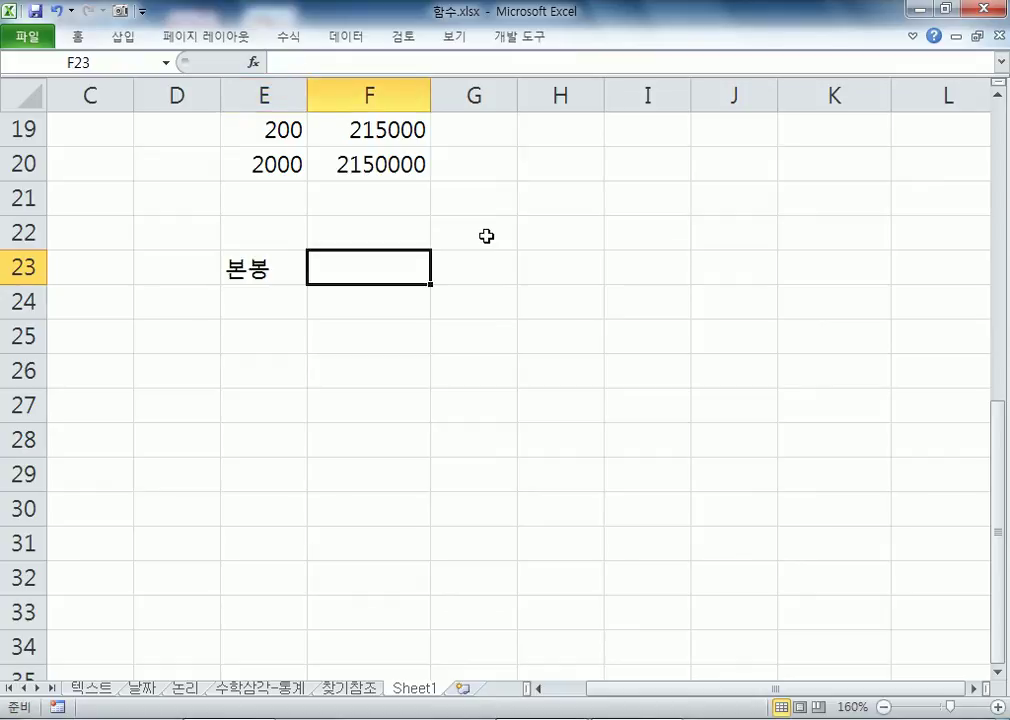
pyautogui.write('상여금')
pyautogui.press('Tab')
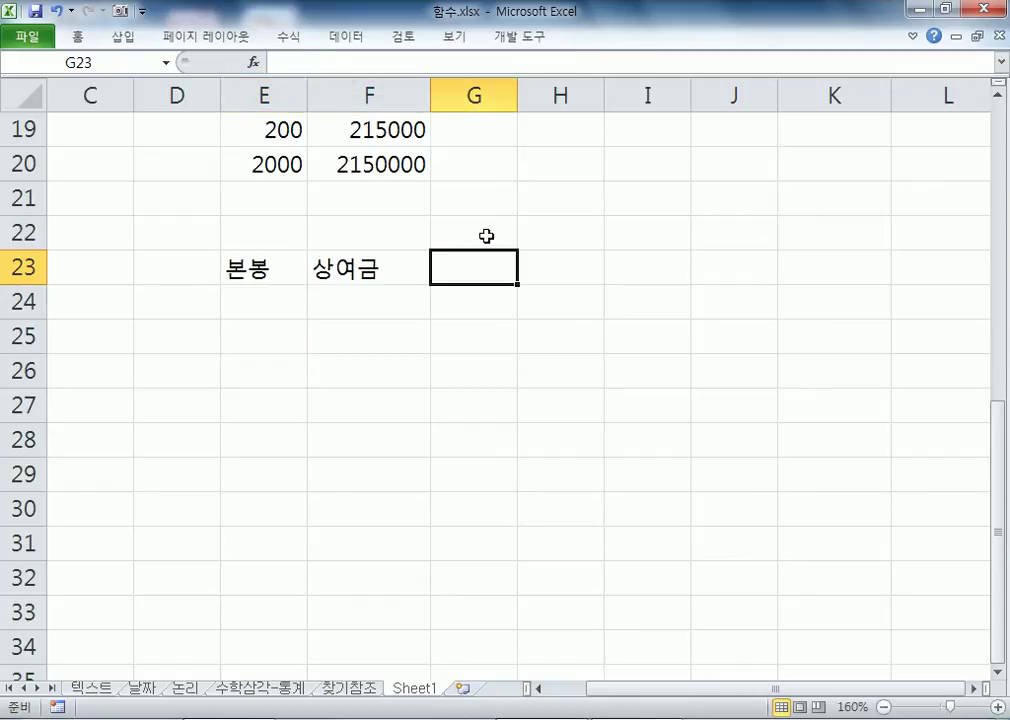
# Step: Enter the column heading 합계 in G23 and widen columns G and E
pyautogui.write('합계')
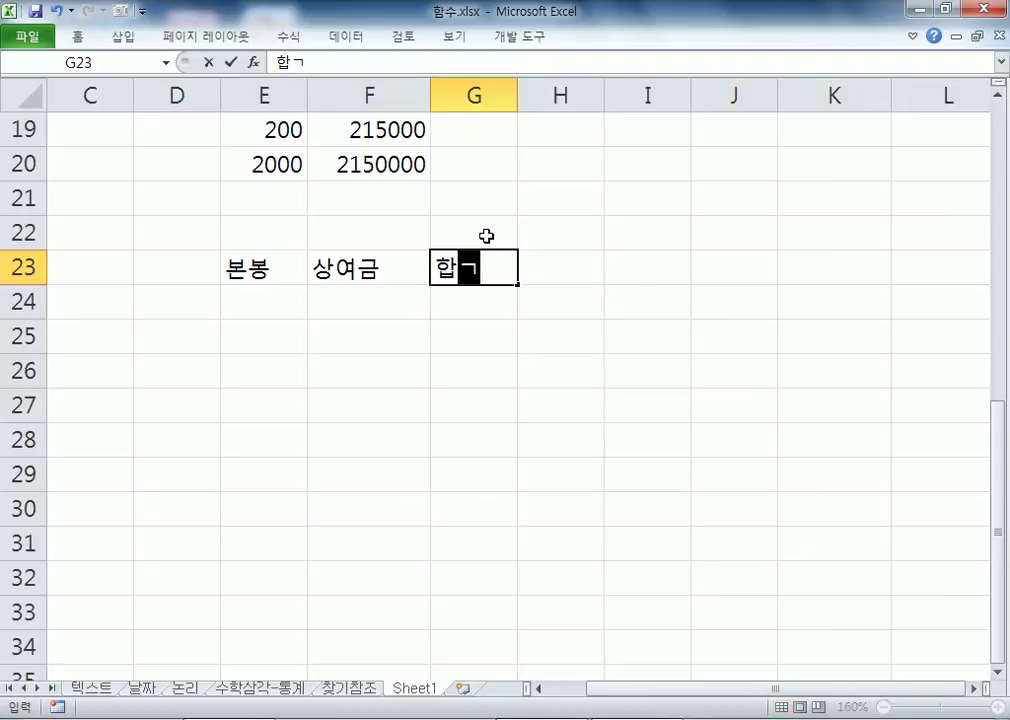
pyautogui.press('Return')
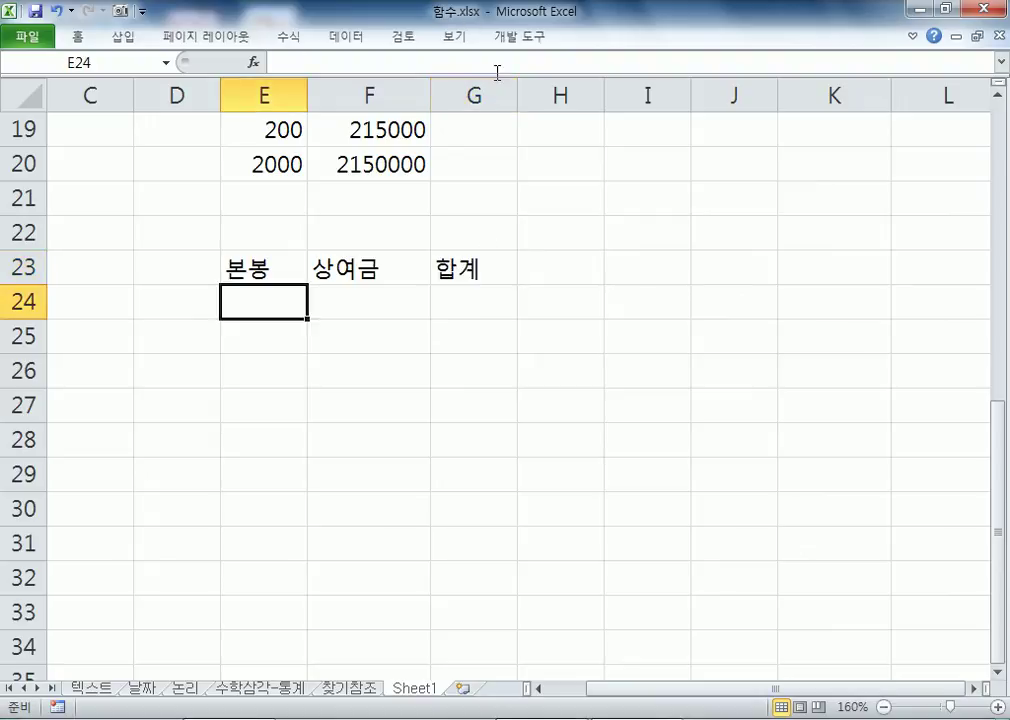
pyautogui.moveTo(522, 97); pyautogui.dragTo(573, 97)
pyautogui.moveTo(307, 97); pyautogui.dragTo(348, 100)
# Step: Fill in the first salary row with 150 in E24 and 25 in F24
pyautogui.write('150')
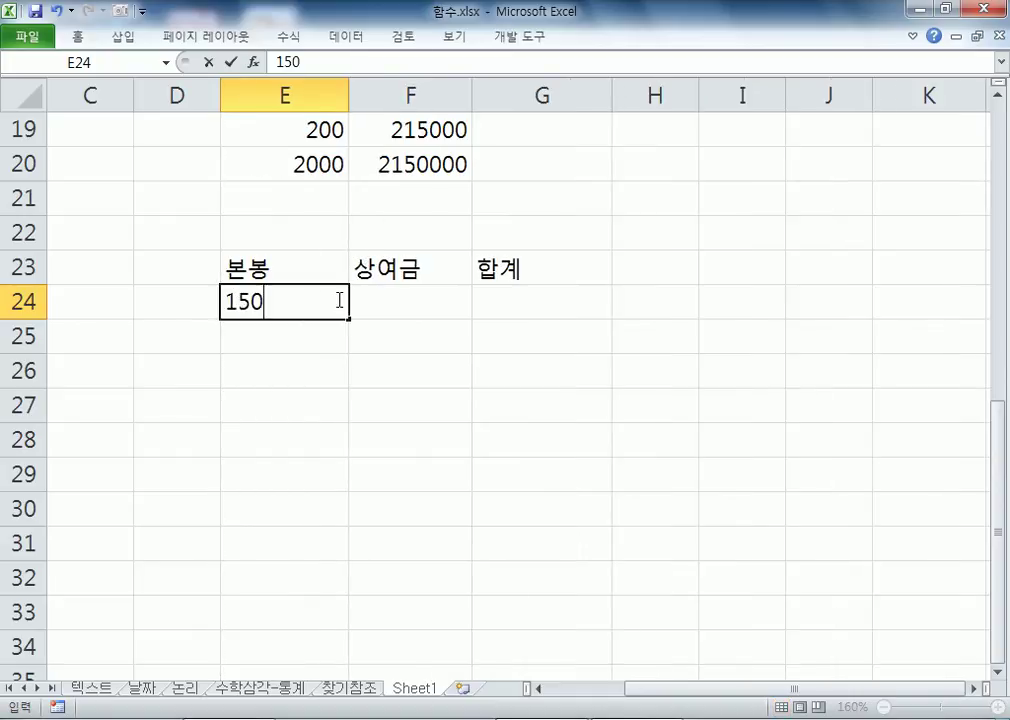
pyautogui.press('Tab')
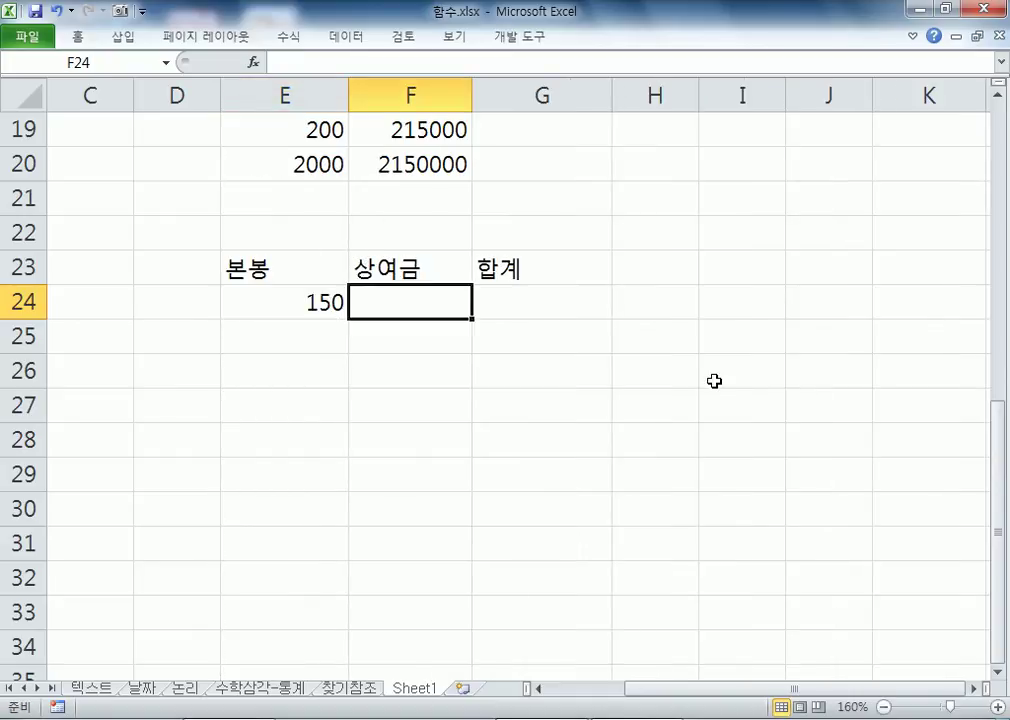
pyautogui.write('25')
pyautogui.press('Tab')
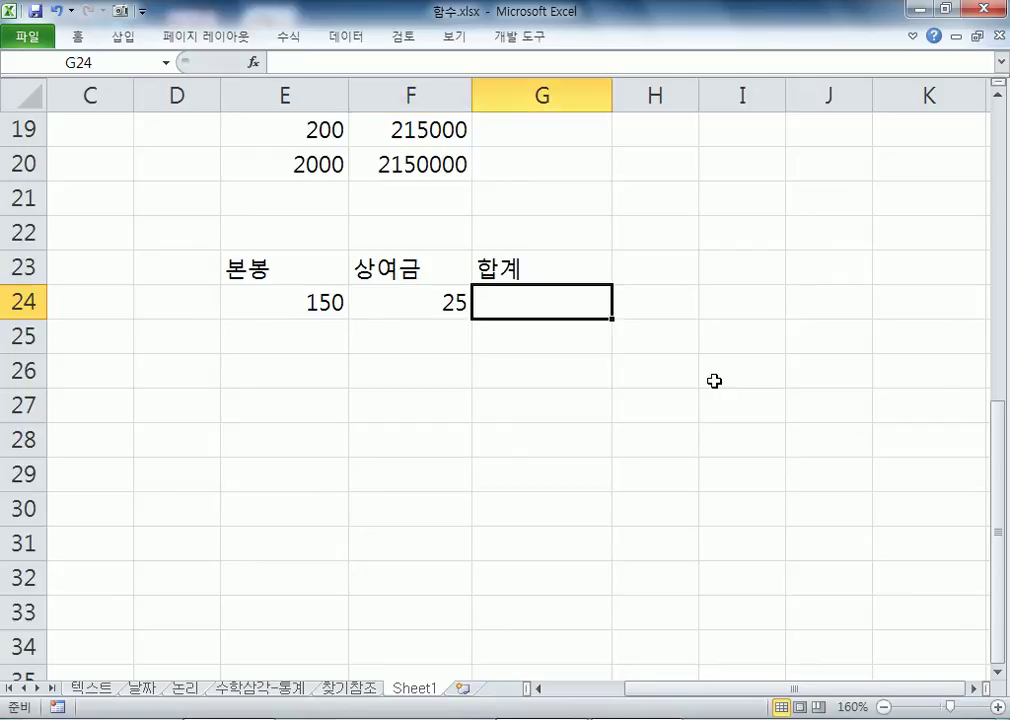
# Step: Calculate the first row's total in G24 with =E24+F24 and check the formula
pyautogui.write('=')
pyautogui.click(310, 300)
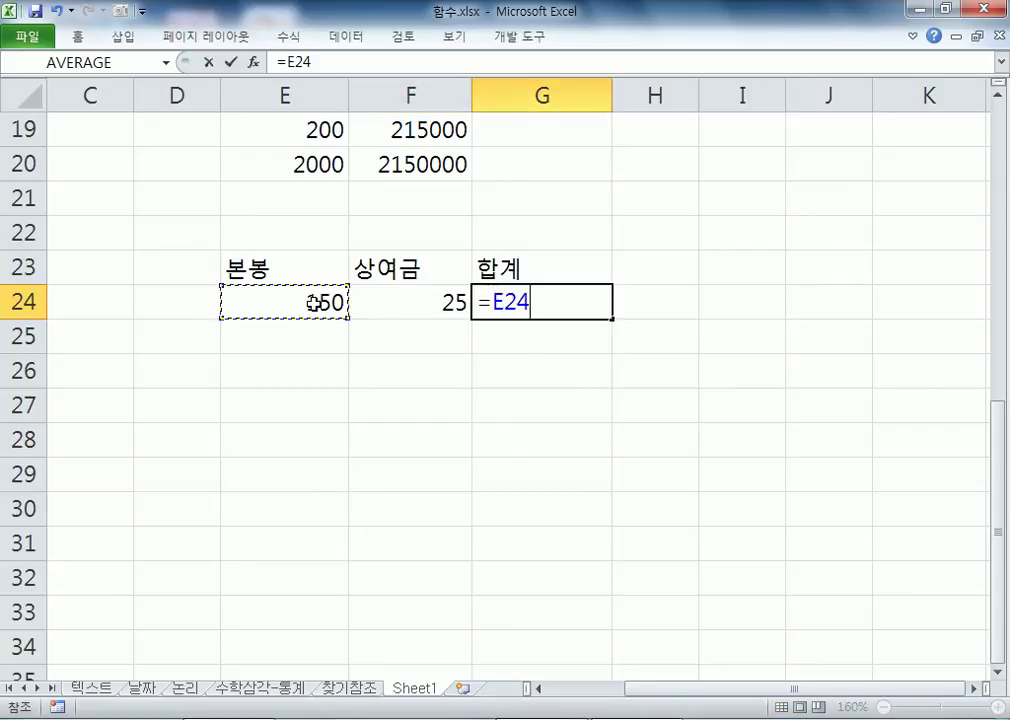
pyautogui.write('+')
pyautogui.click(418, 314)
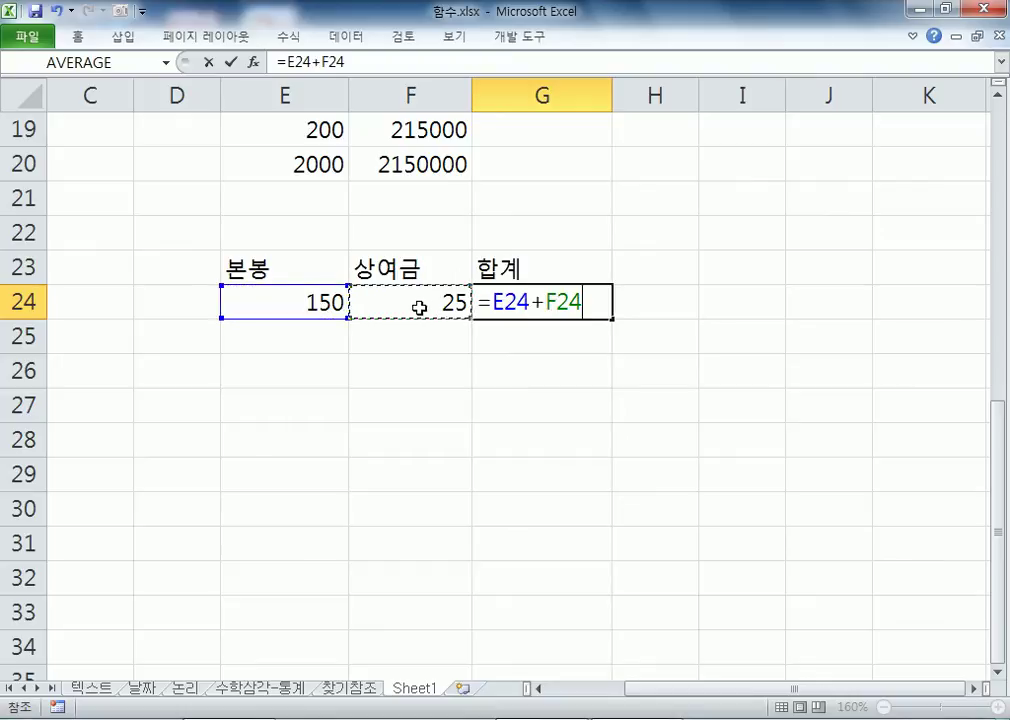
pyautogui.press('Return')
pyautogui.click(537, 305)
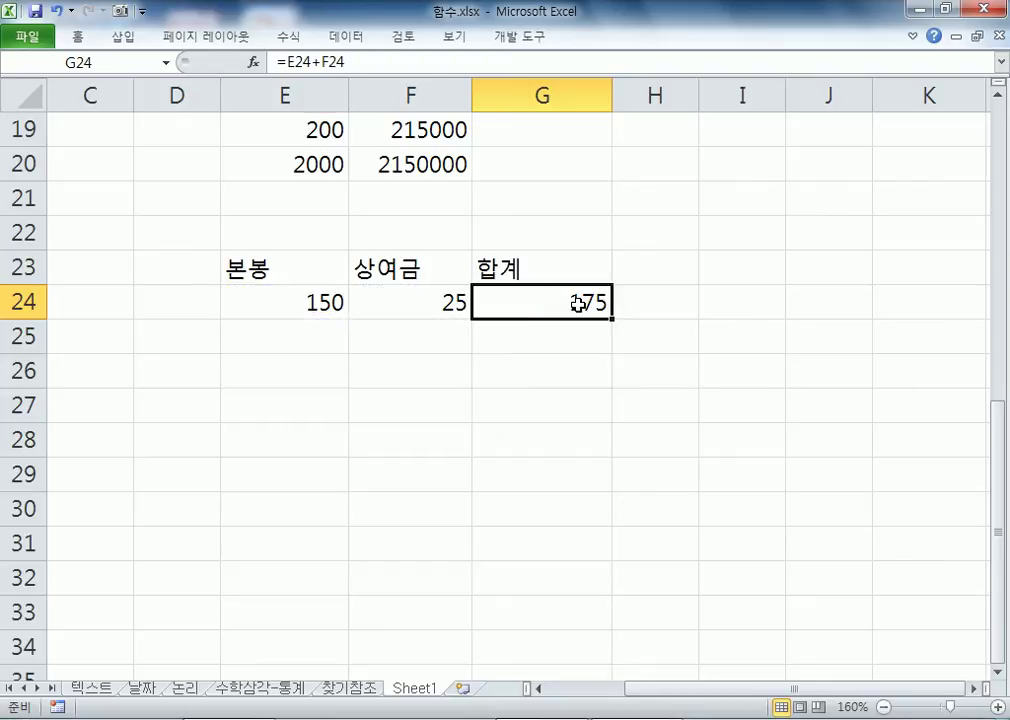
# Step: Add a second salary row with 170 in E25 and 22 in F25
pyautogui.click(329, 338)
pyautogui.write('170')
pyautogui.press('Tab')
pyautogui.write('2')
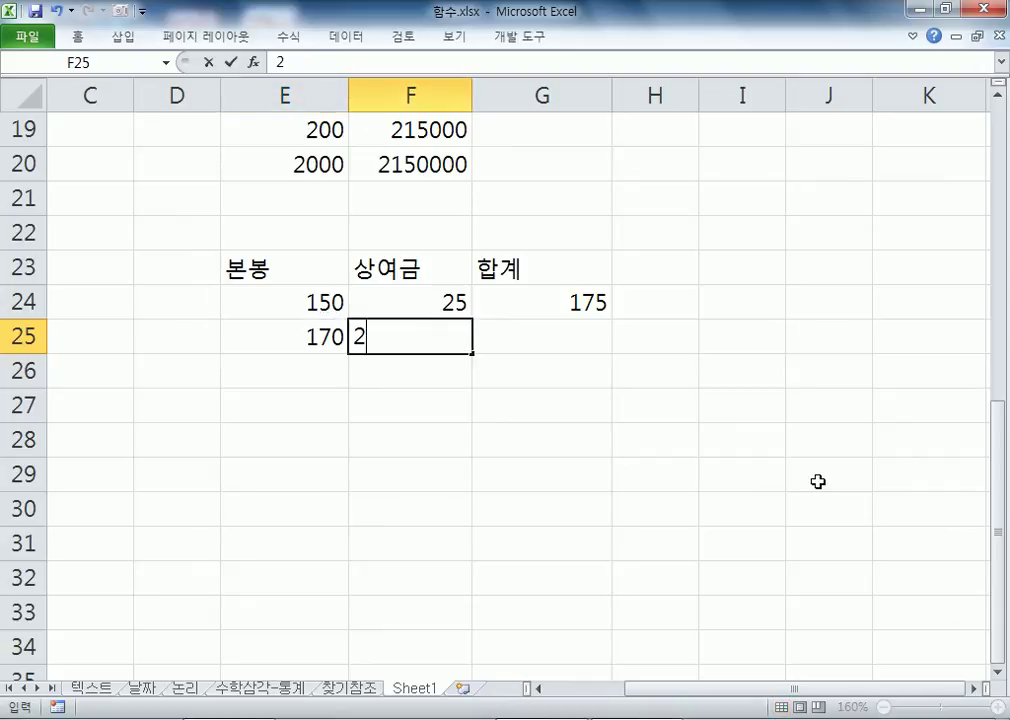
pyautogui.write('2')
pyautogui.press('Return')
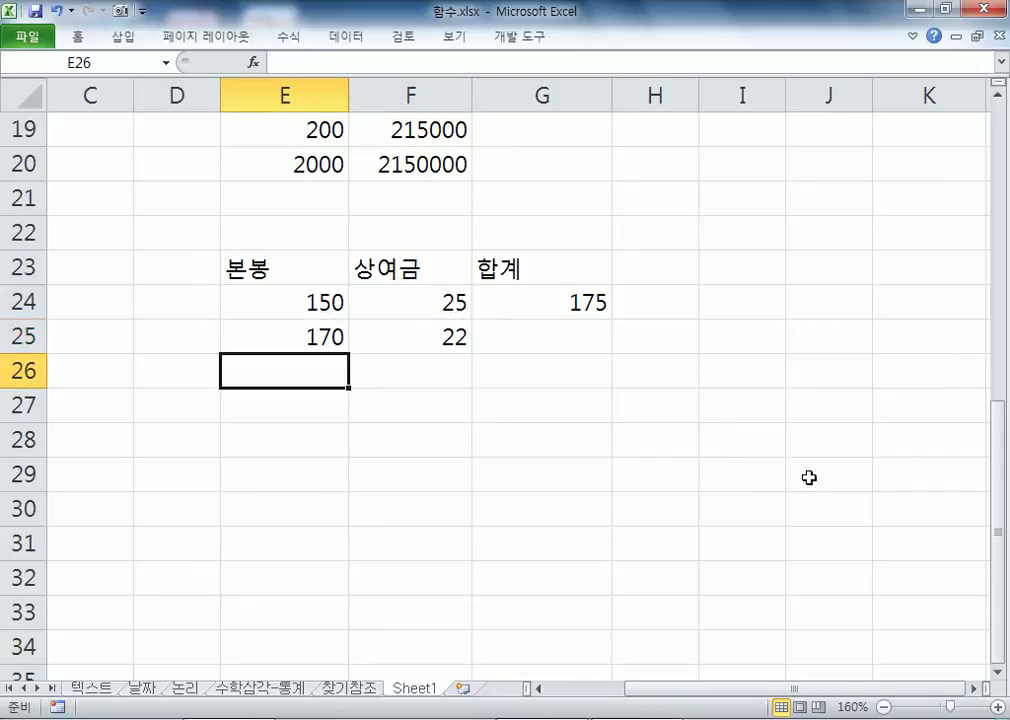
# Step: Review the cells referenced by the total in G24, fill the formula down to G25, and check the copied references
pyautogui.click(476, 303)
pyautogui.moveTo(437, 305); pyautogui.dragTo(394, 298)
pyautogui.click(525, 298)
pyautogui.press('F2')
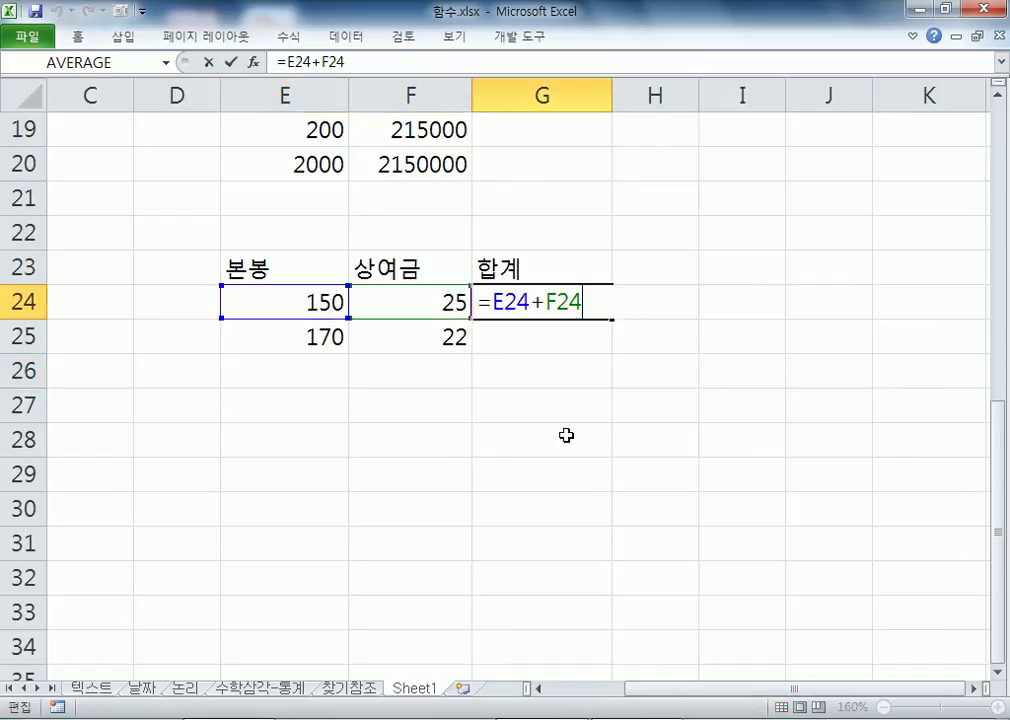
pyautogui.click(586, 304)
pyautogui.moveTo(610, 320); pyautogui.dragTo(605, 340)
pyautogui.click(541, 327)
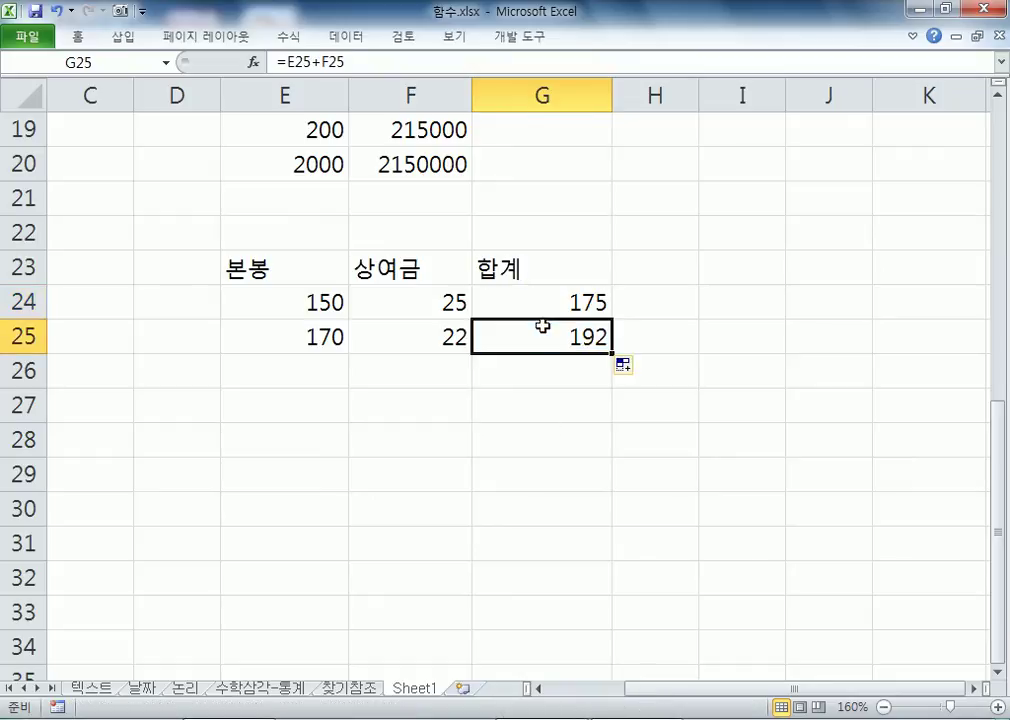
pyautogui.press('F2')
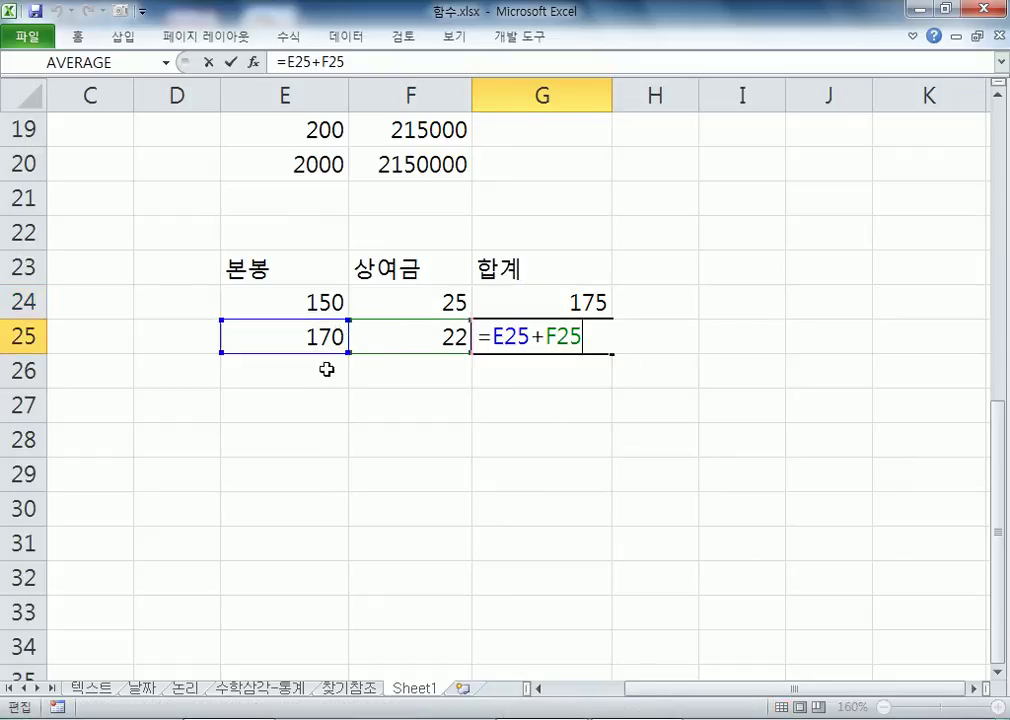
# Step: Add a third salary row with 200 in E26 and 30 in F26
pyautogui.click(338, 368)
pyautogui.write('200')
pyautogui.press('Tab')
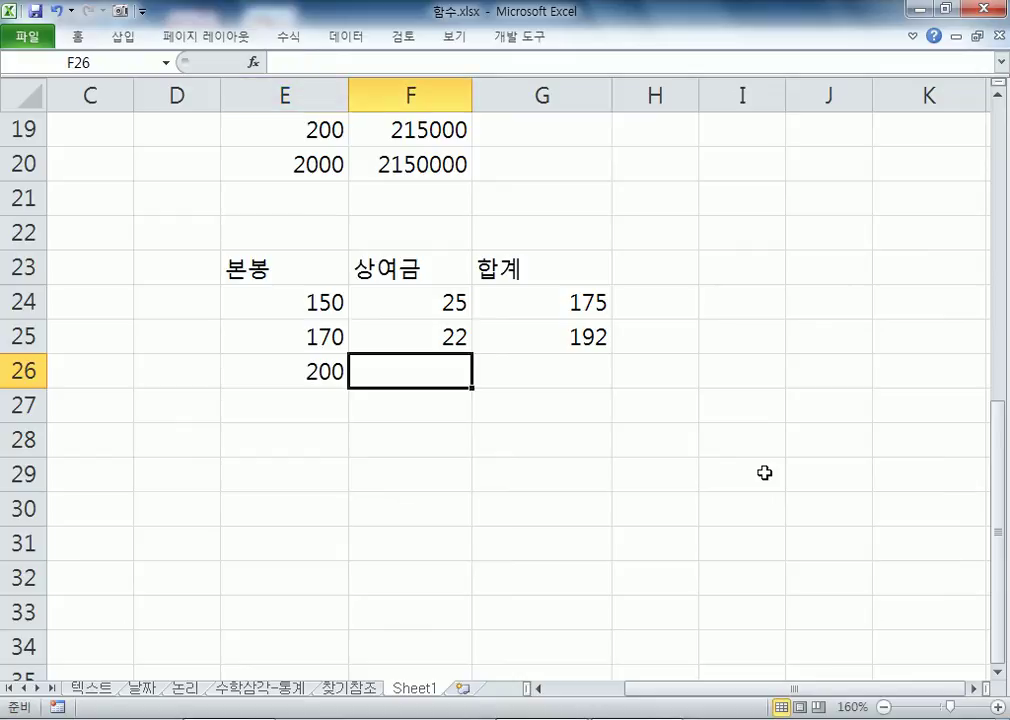
pyautogui.write('30')
pyautogui.press('Return')
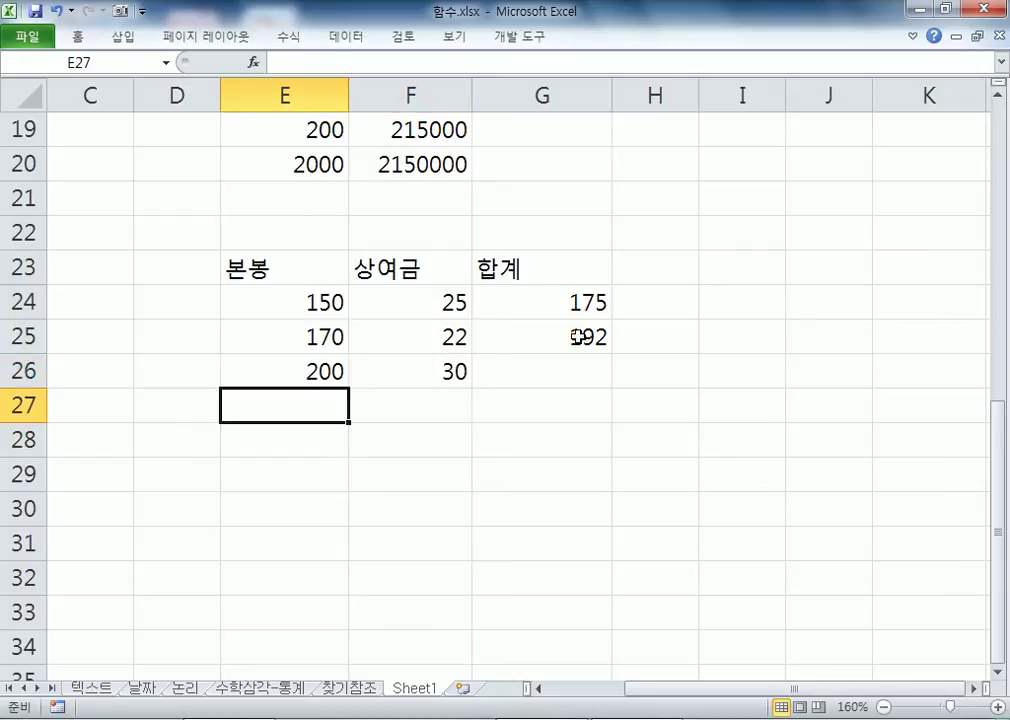
# Step: Clear the total in G25, recheck the G24 formula, and fill it down to G26
pyautogui.click(560, 337)
pyautogui.click(567, 310)
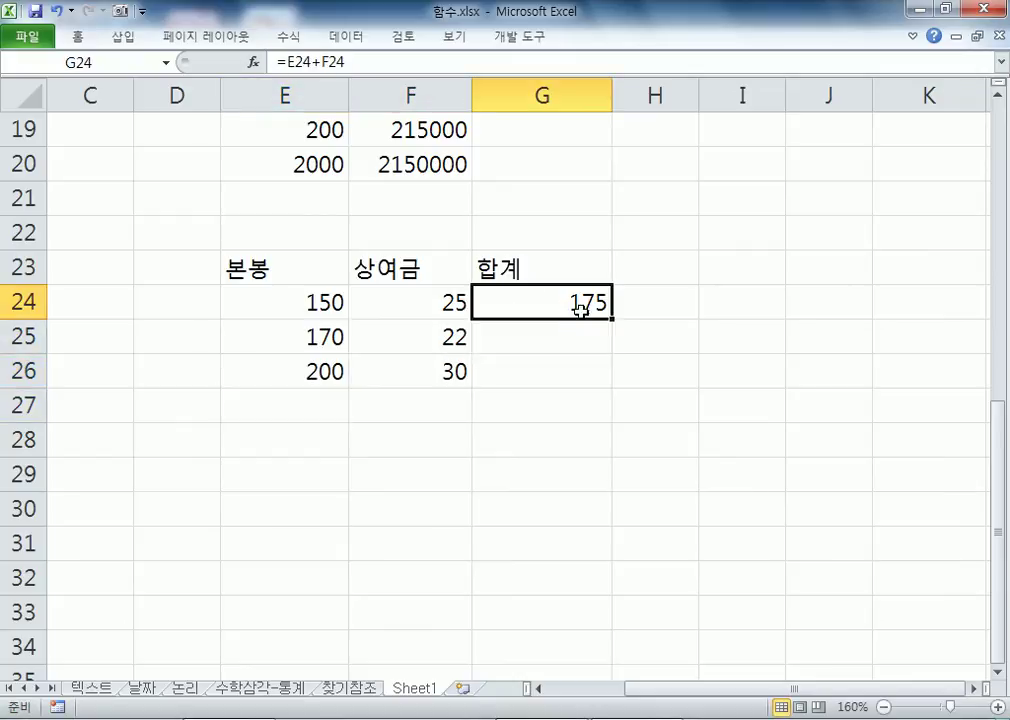
pyautogui.doubleClick(590, 302)
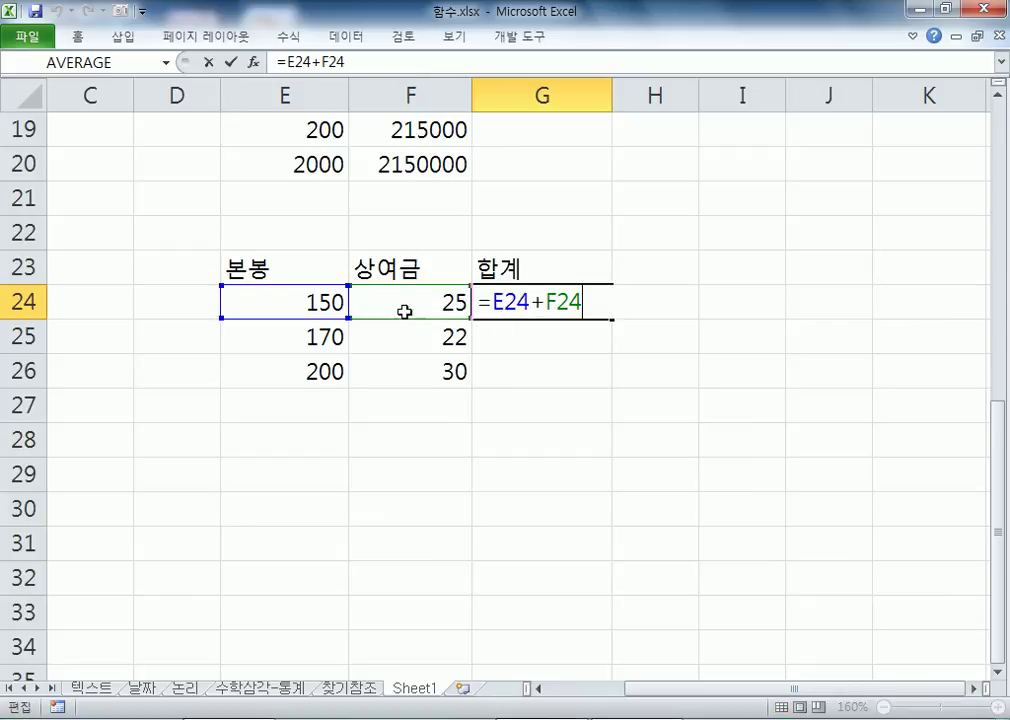
pyautogui.press('Escape')
pyautogui.moveTo(610, 320); pyautogui.dragTo(611, 387)
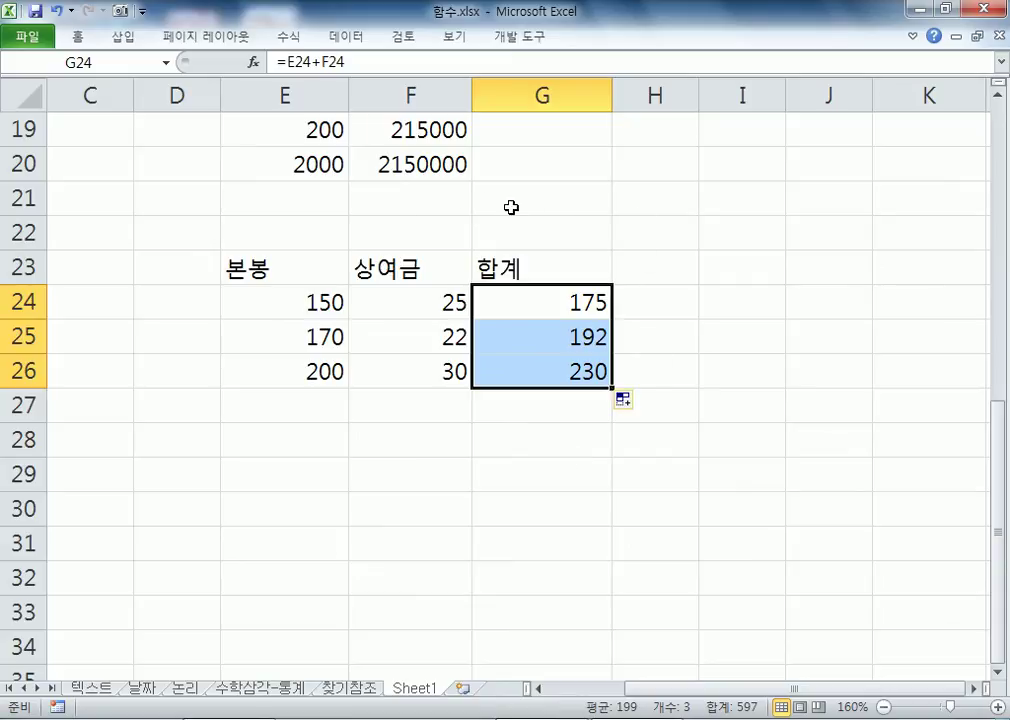
# Step: Enter the label 특별보너스 in F21 and the special bonus amount 20 in G21
pyautogui.click(428, 203)
pyautogui.write('특별보너스')
pyautogui.press('Tab')
pyautogui.write('2')
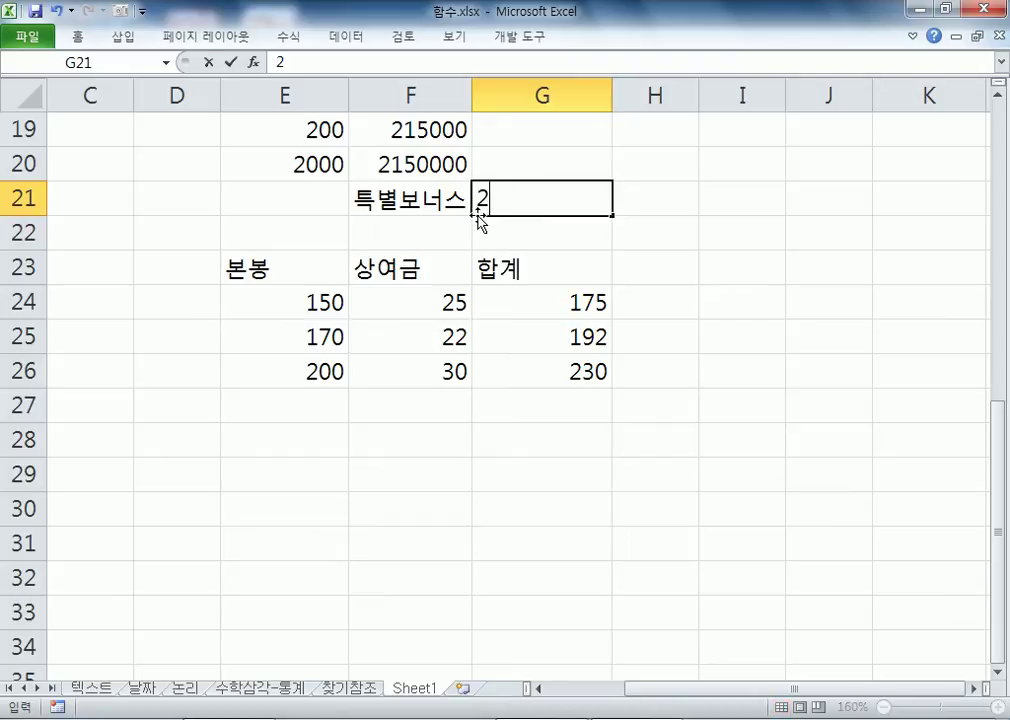
pyautogui.write('00')
pyautogui.press('Return')
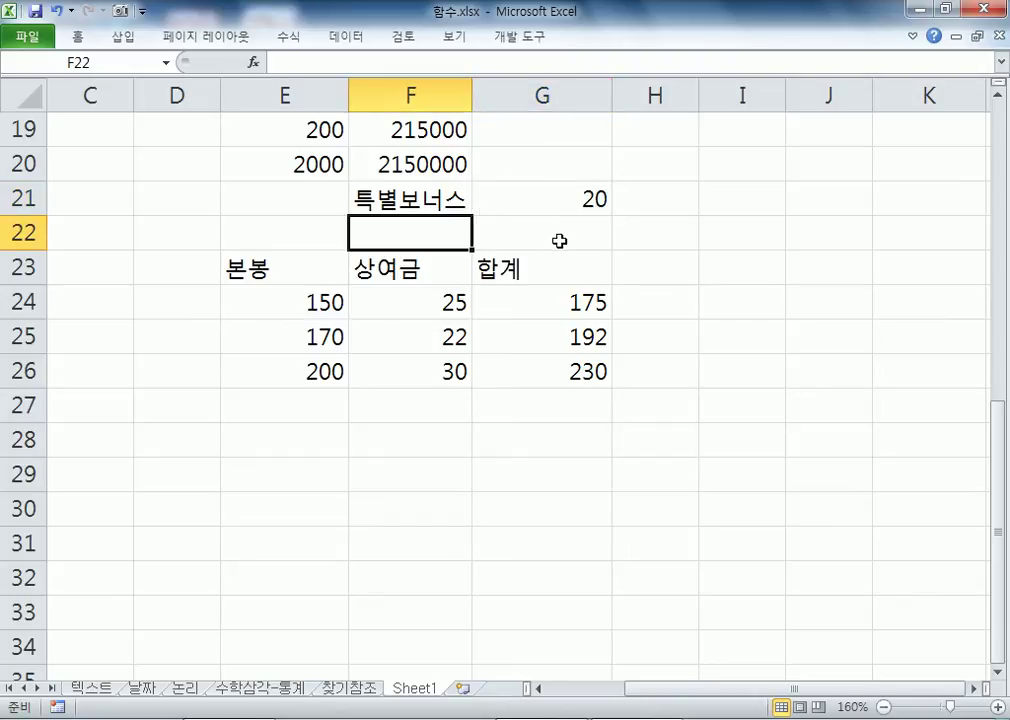
# Step: Clear the totals in G24:G26 so they can be recalculated with the special bonus in G21
pyautogui.click(569, 204)
pyautogui.moveTo(516, 312); pyautogui.dragTo(548, 365)
pyautogui.press('Delete')
pyautogui.click(554, 452)
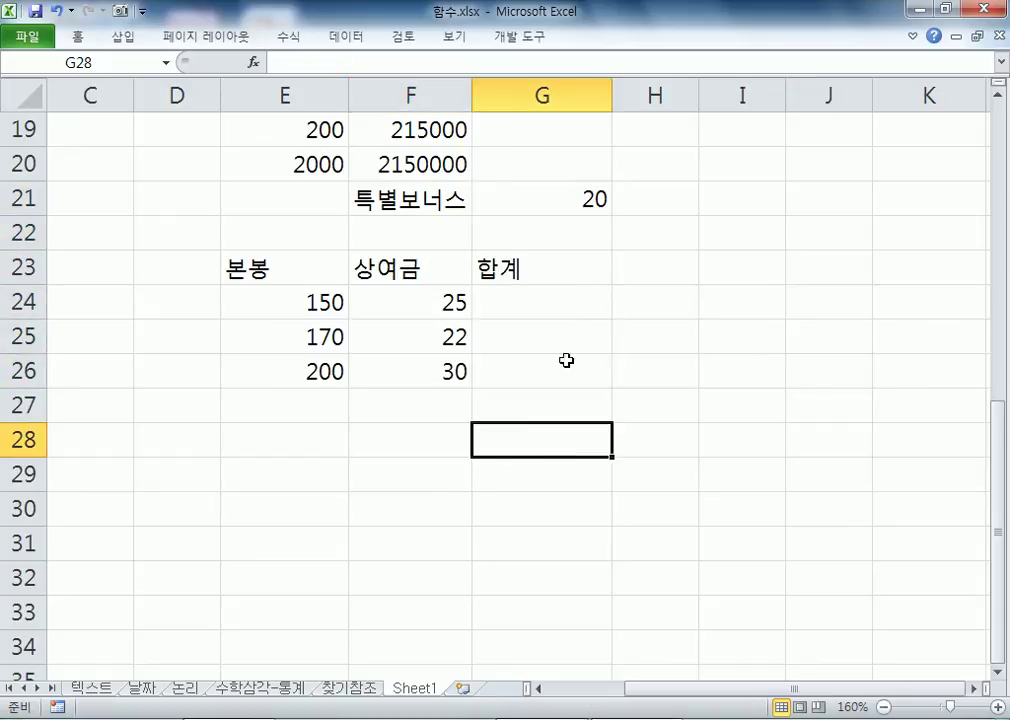
# Step: Enter =E24+F24+G21 in G24 with a relative bonus reference and fill the formula down to G26
pyautogui.click(554, 309)
pyautogui.write('=')
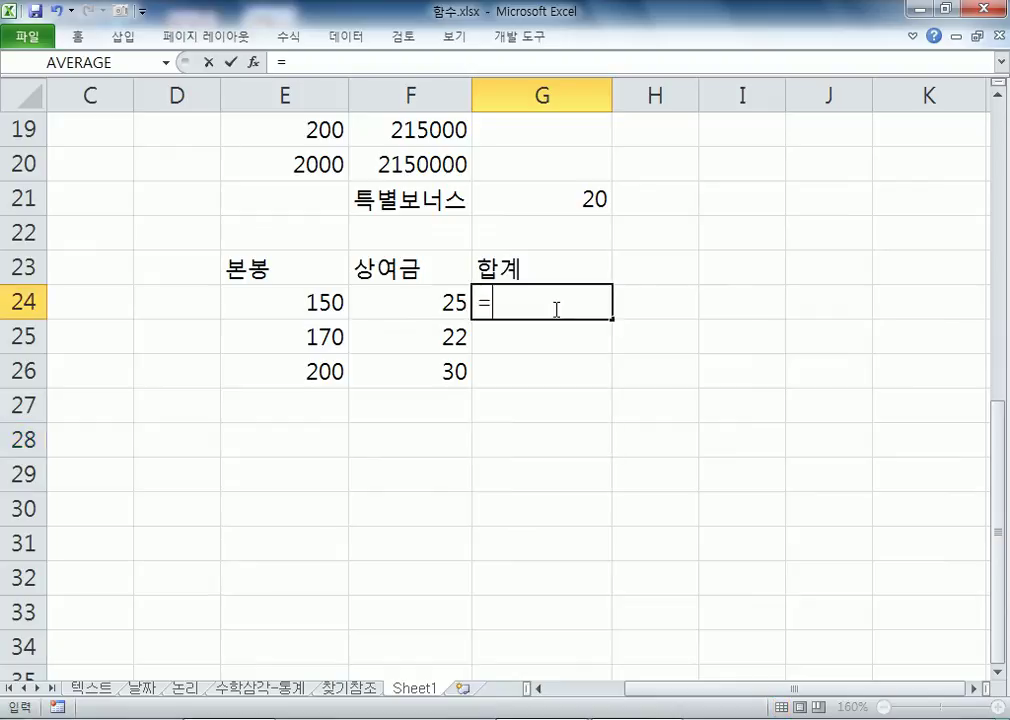
pyautogui.click(306, 300)
pyautogui.write('+')
pyautogui.click(390, 299)
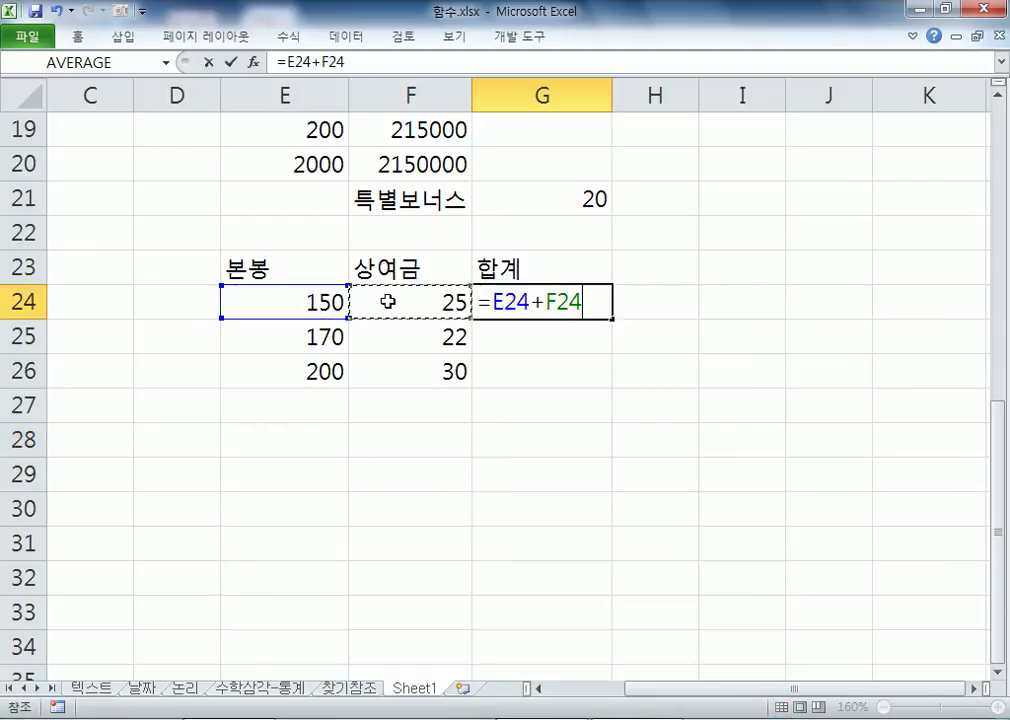
pyautogui.write('+')
pyautogui.click(592, 196)
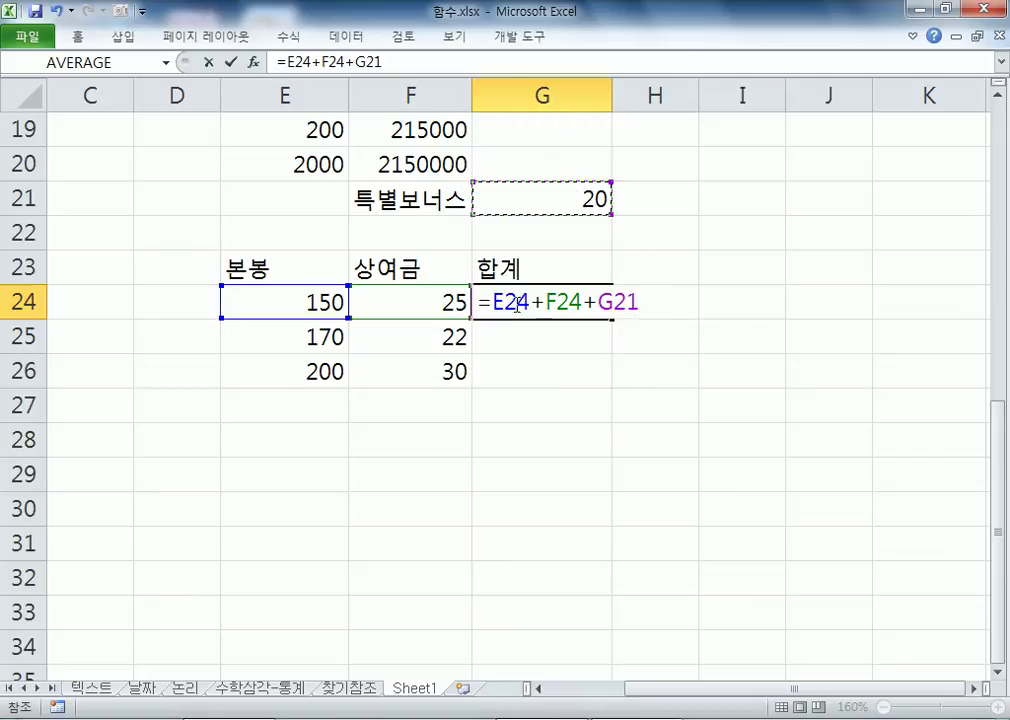
pyautogui.moveTo(503, 302); pyautogui.dragTo(516, 302)
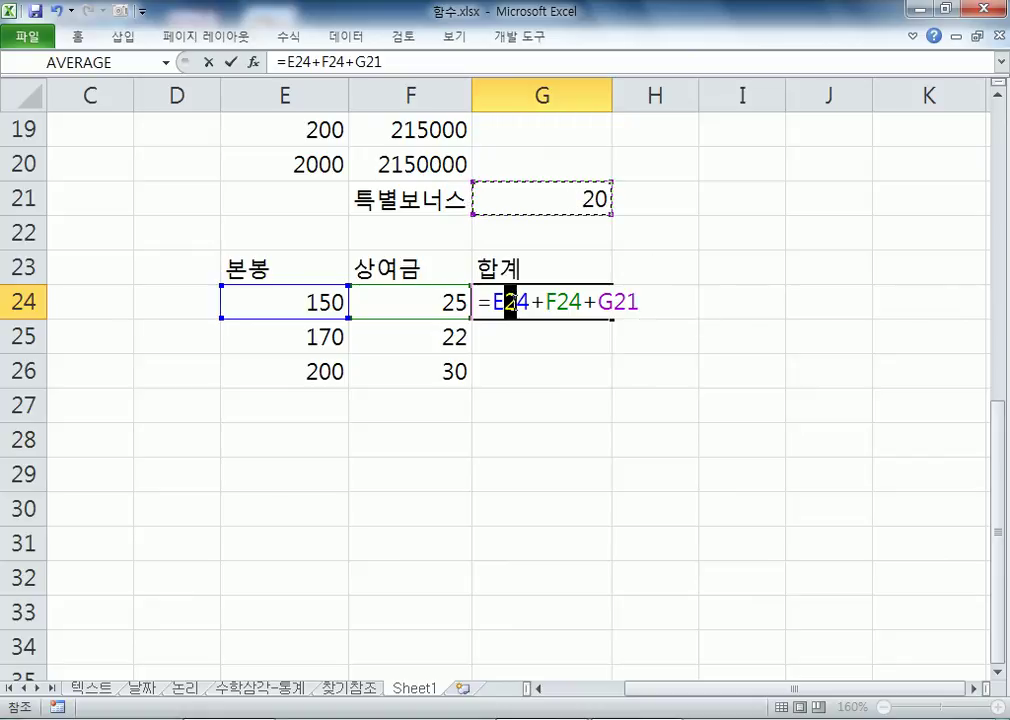
pyautogui.click(557, 302)
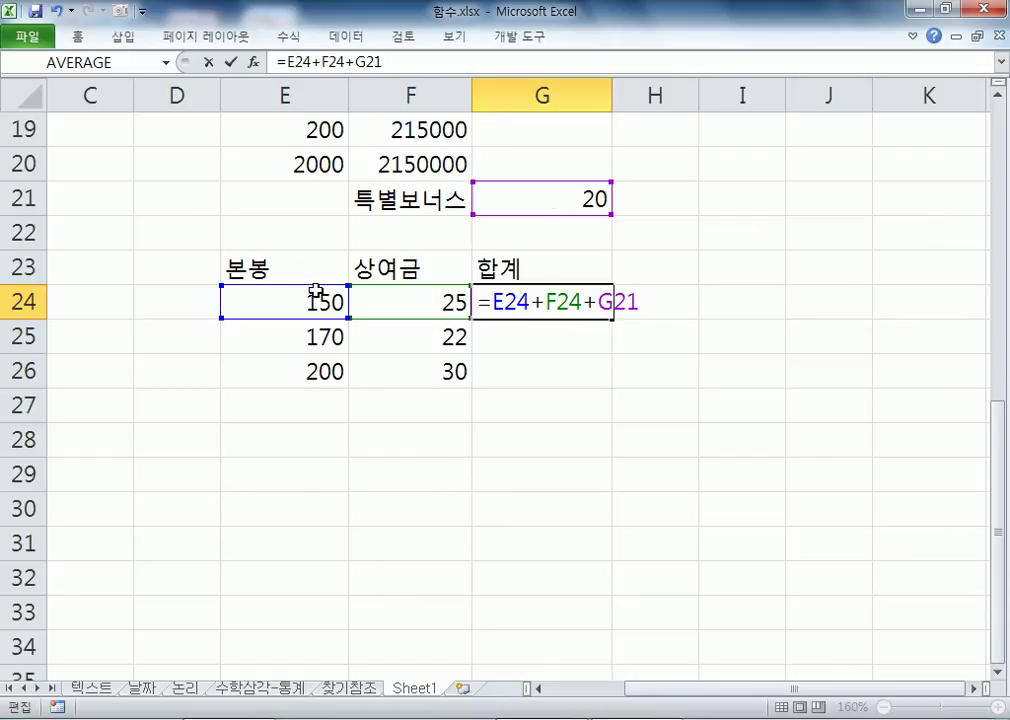
pyautogui.press('Return')
pyautogui.click(590, 300)
pyautogui.moveTo(611, 319); pyautogui.dragTo(600, 384)
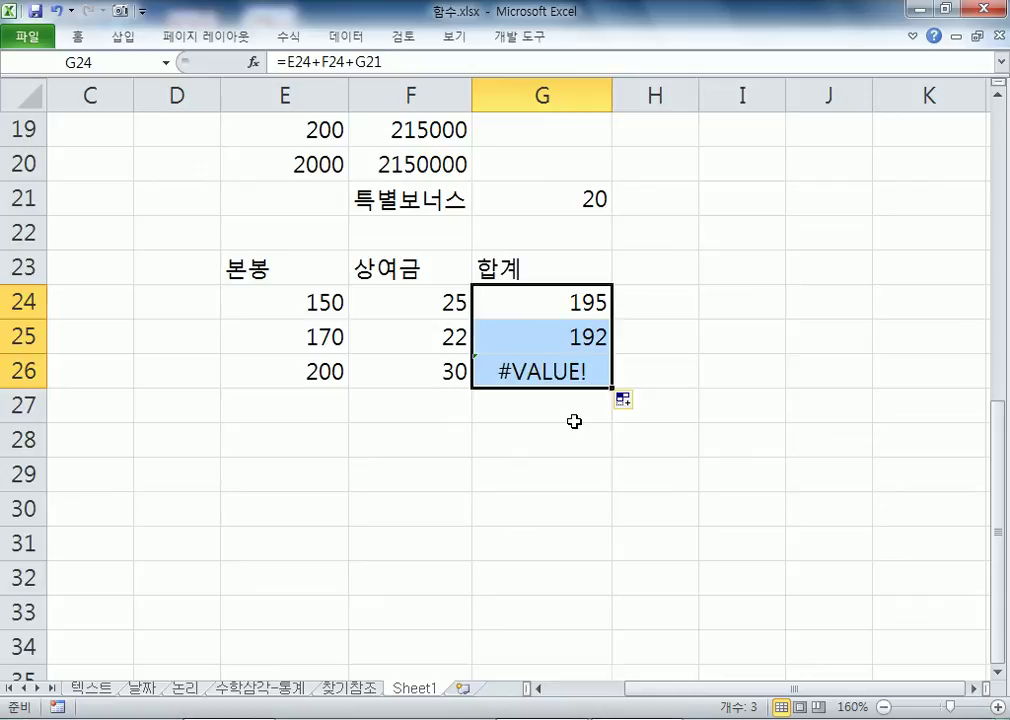
# Step: Compare the formulas in G24, G25 and G26 to trace how the relative special bonus reference shifts
pyautogui.click(527, 340)
pyautogui.press('F2')
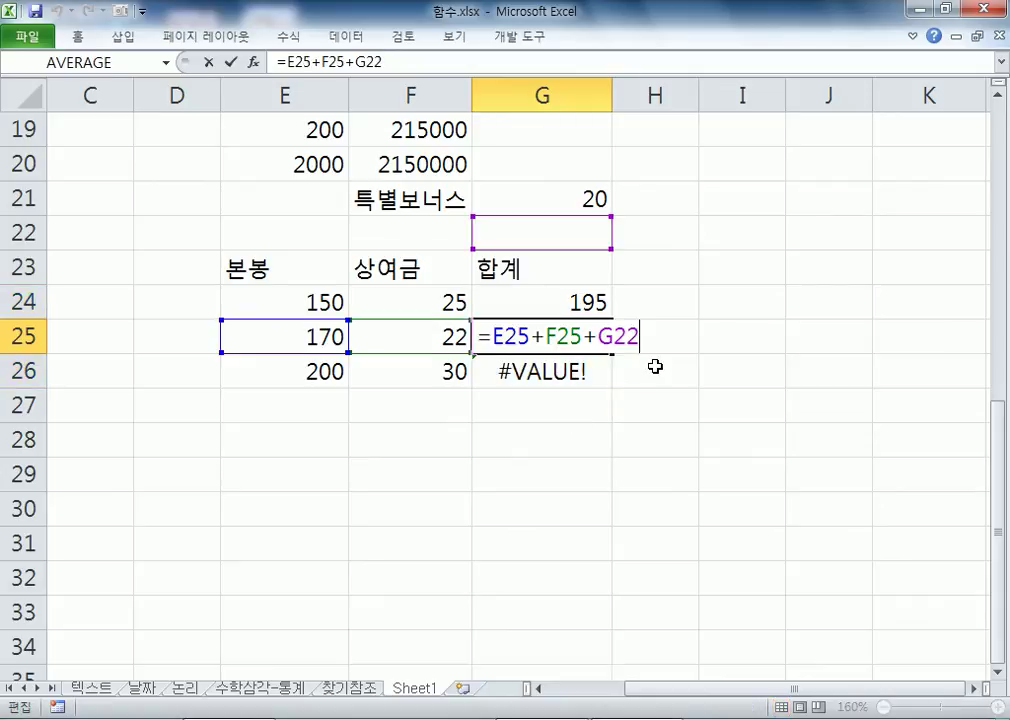
pyautogui.press('Escape')
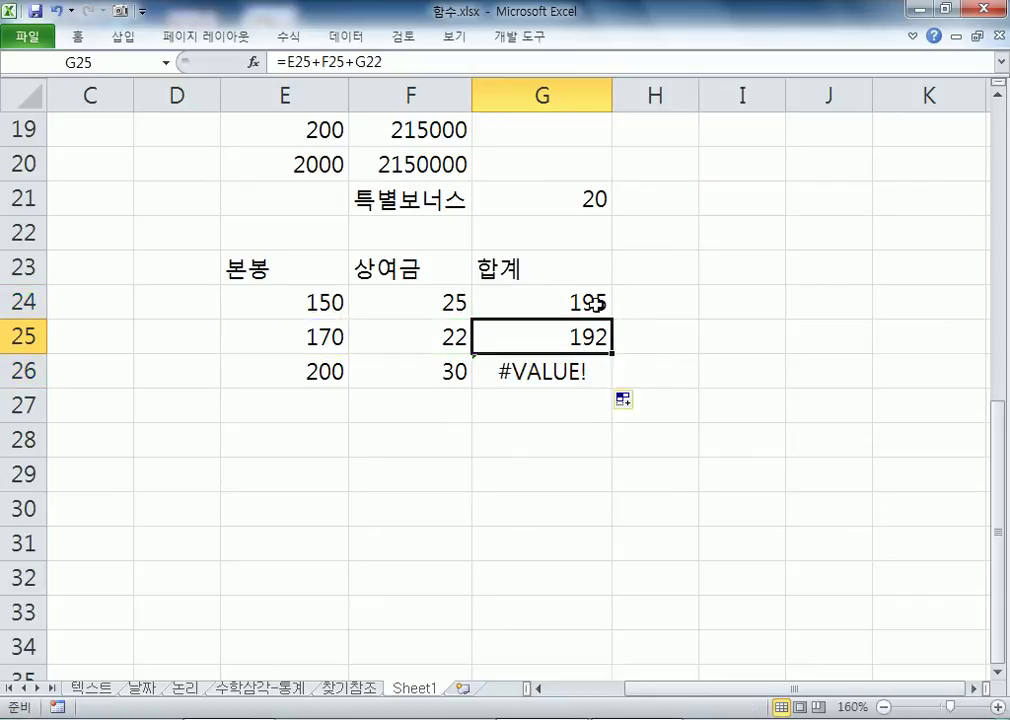
pyautogui.doubleClick(597, 302)
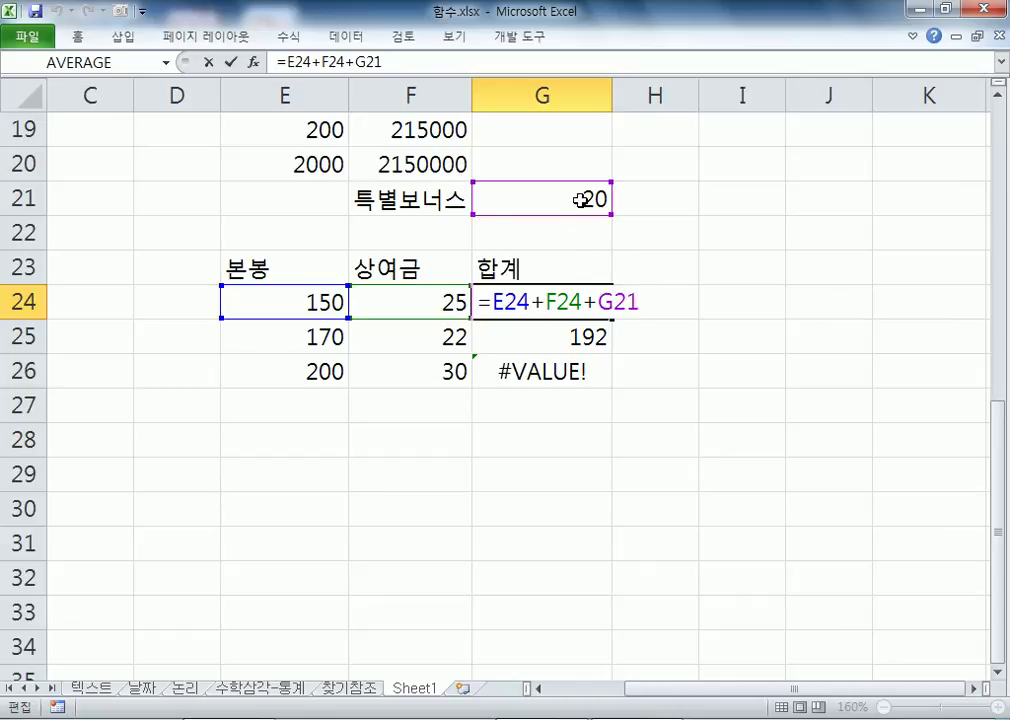
pyautogui.press('Escape')
pyautogui.click(570, 338)
pyautogui.press('F2')
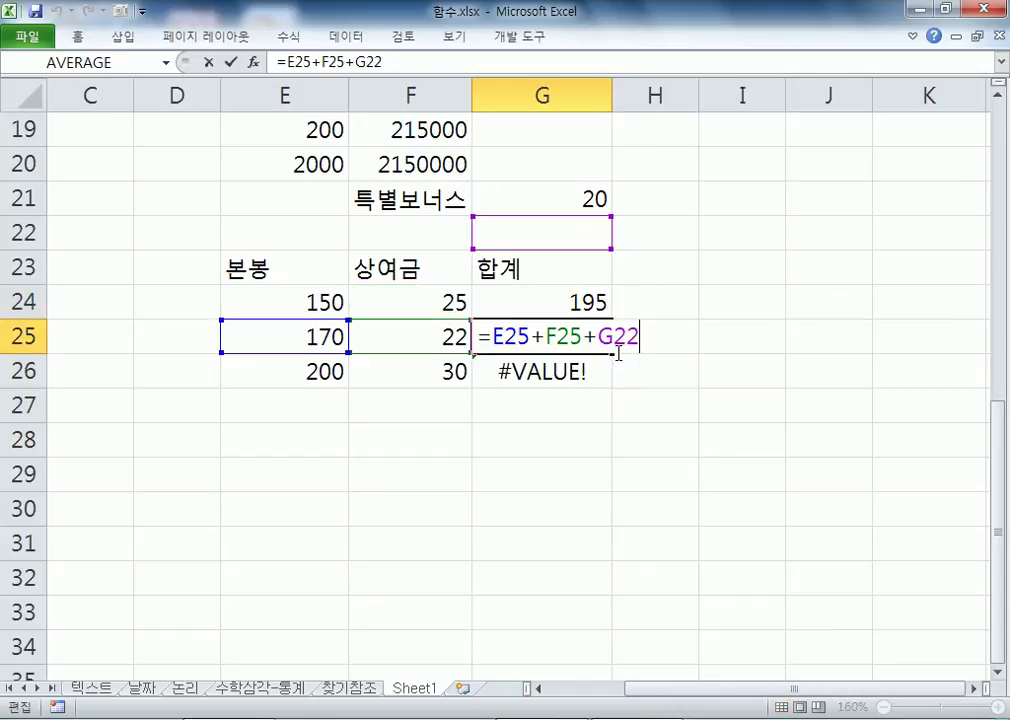
pyautogui.press('Escape')
pyautogui.press('Down')
pyautogui.press('F2')
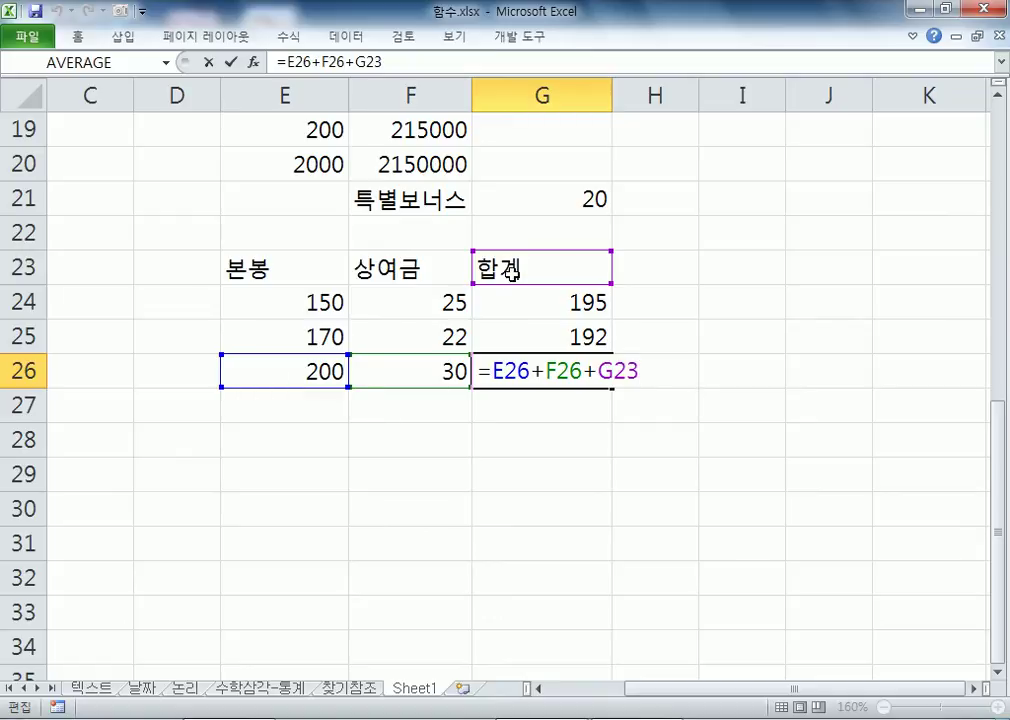
pyautogui.click(560, 374)
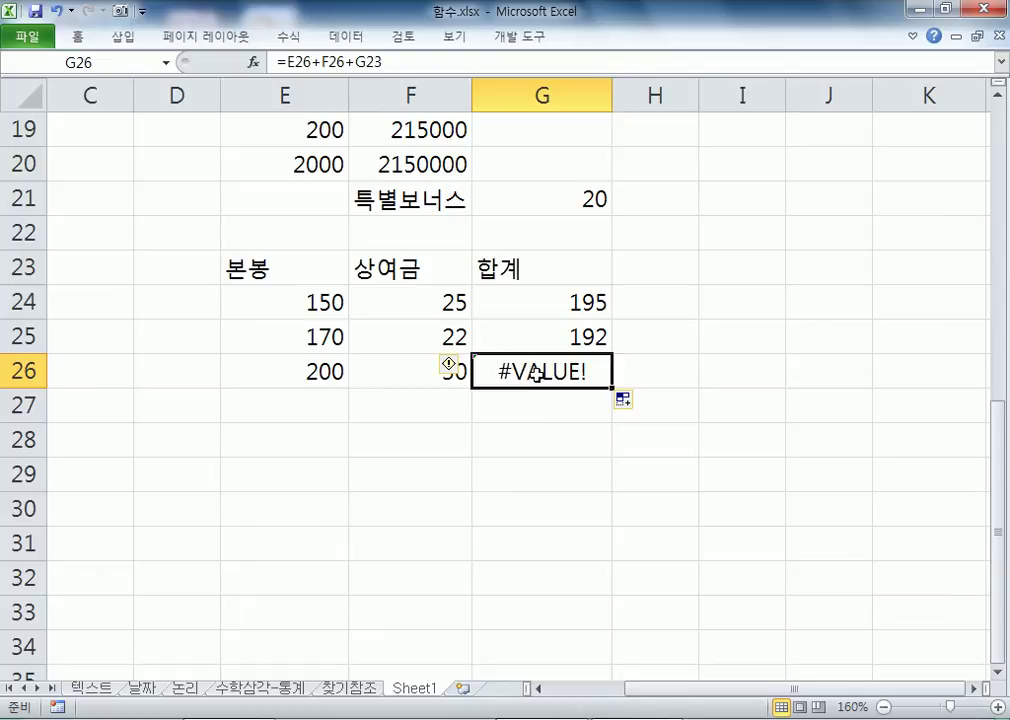
# Step: Replace the totals in G24:G26 with =E24+F24+$G$21, using an absolute bonus reference, entered in G24 and filled down to G26
pyautogui.moveTo(543, 306); pyautogui.dragTo(541, 358)
pyautogui.press('Delete')
pyautogui.click(547, 298)
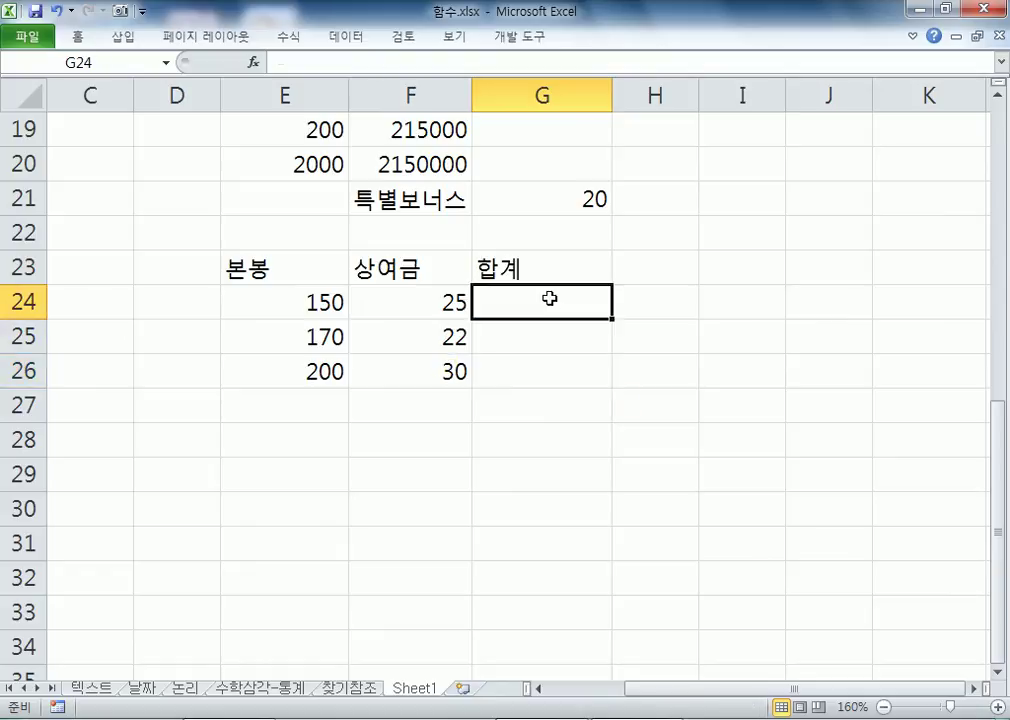
pyautogui.write('=')
pyautogui.click(267, 289)
pyautogui.write('+')
pyautogui.click(381, 305)
pyautogui.write('+')
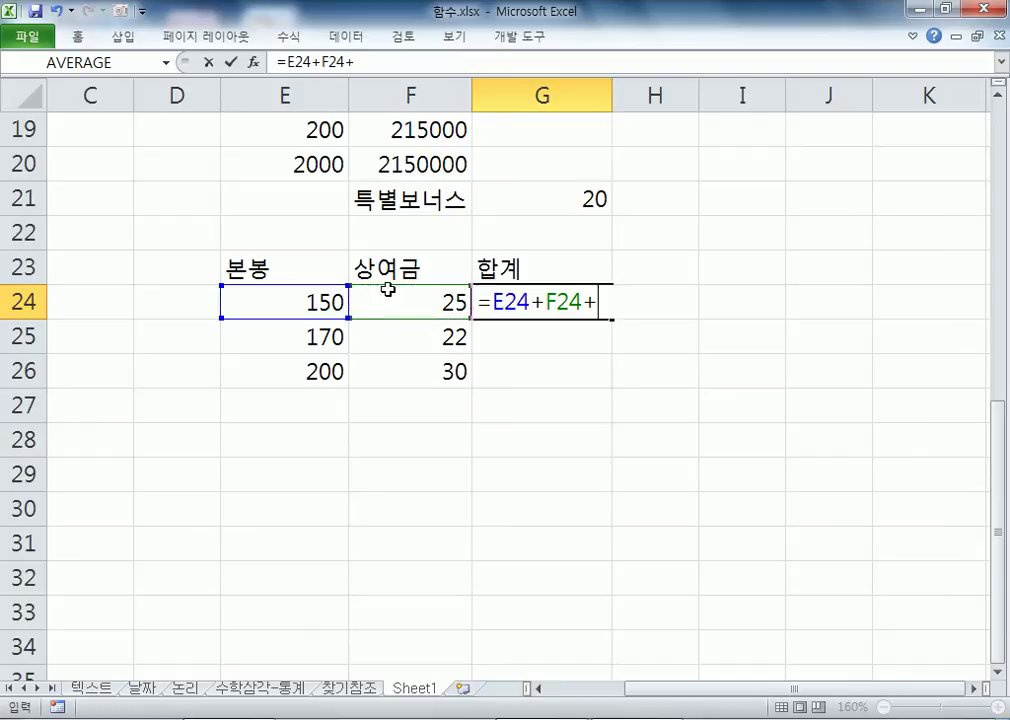
pyautogui.click(516, 202)
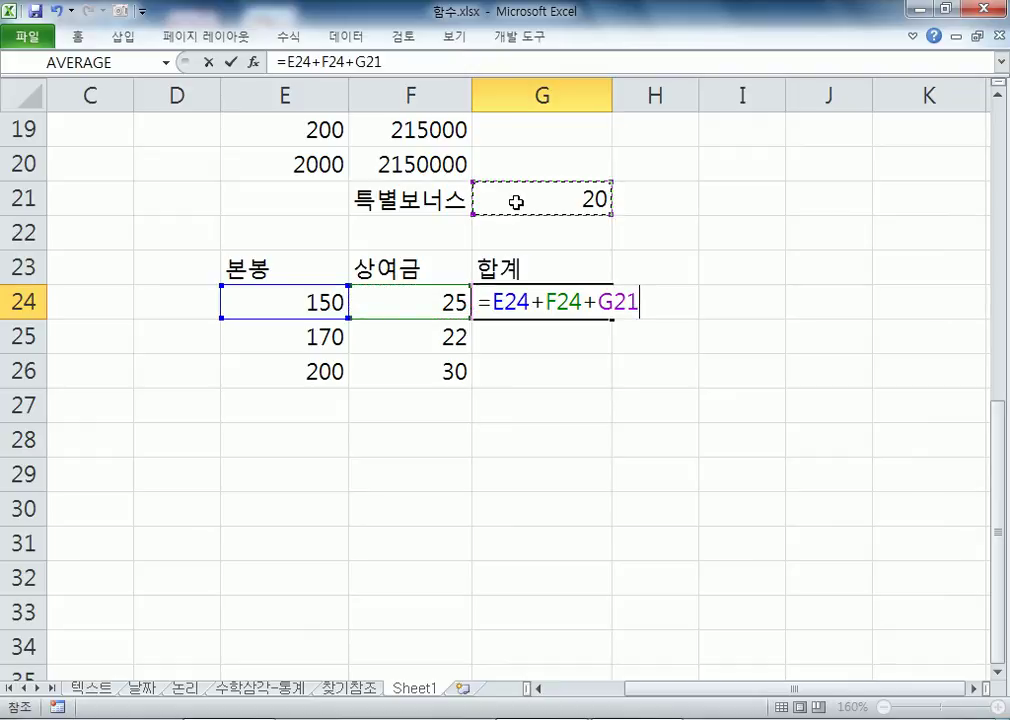
pyautogui.press('F4')
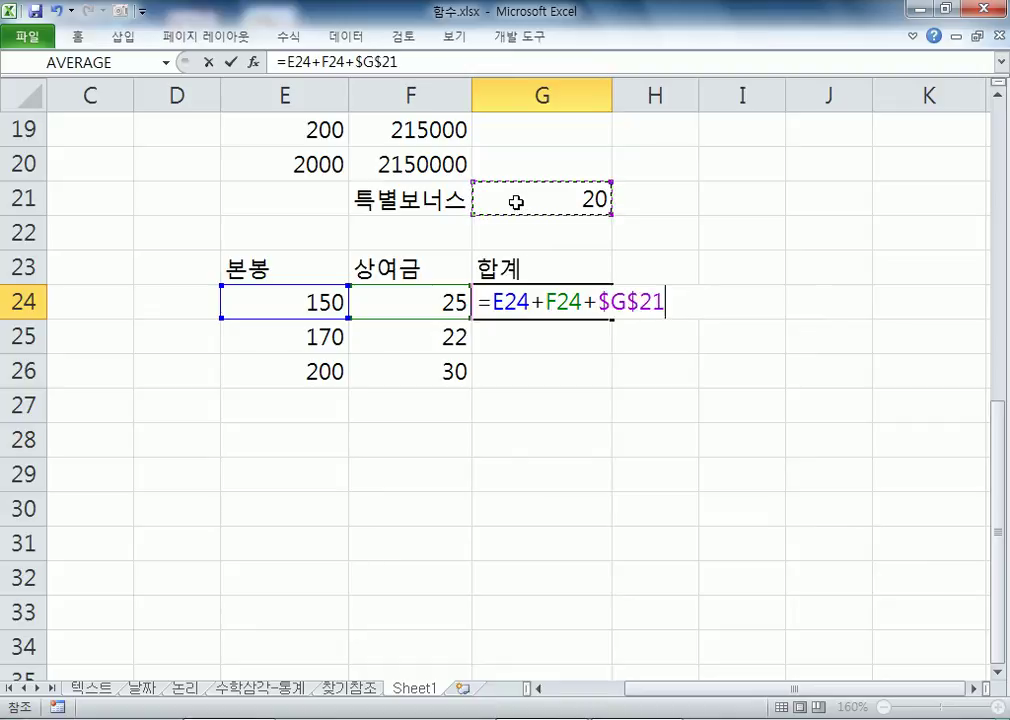
pyautogui.press('Return')
pyautogui.click(581, 300)
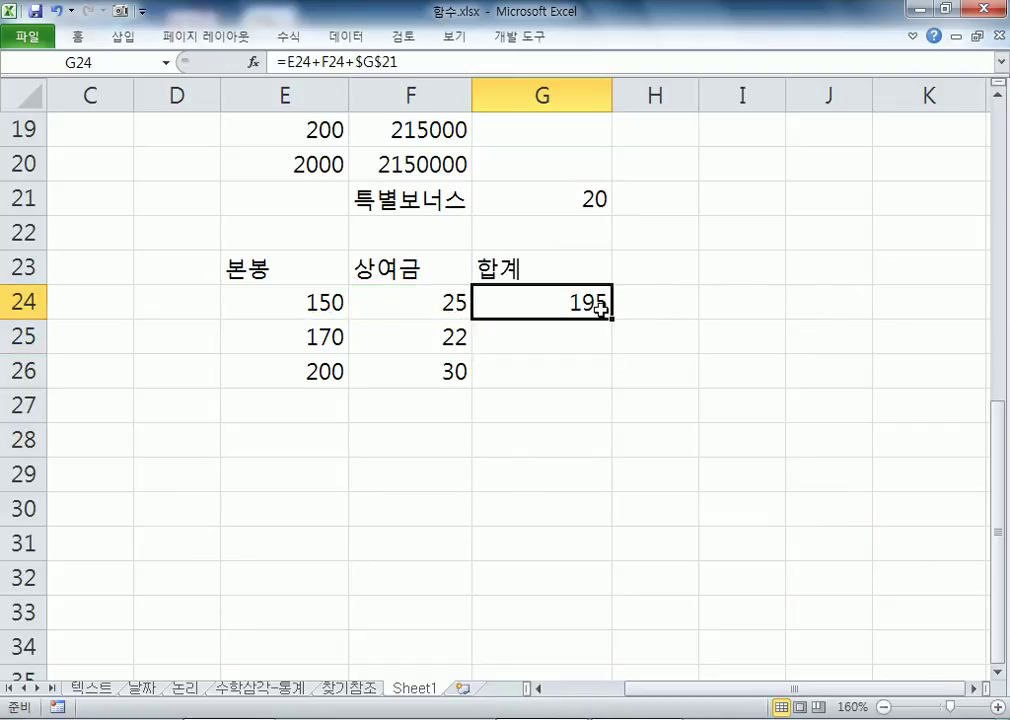
pyautogui.moveTo(609, 322); pyautogui.dragTo(597, 374)
# Step: Examine the filled formulas in G25 and G26, comparing the relative salary and bonus references with the absolute $G$21
pyautogui.click(500, 334)
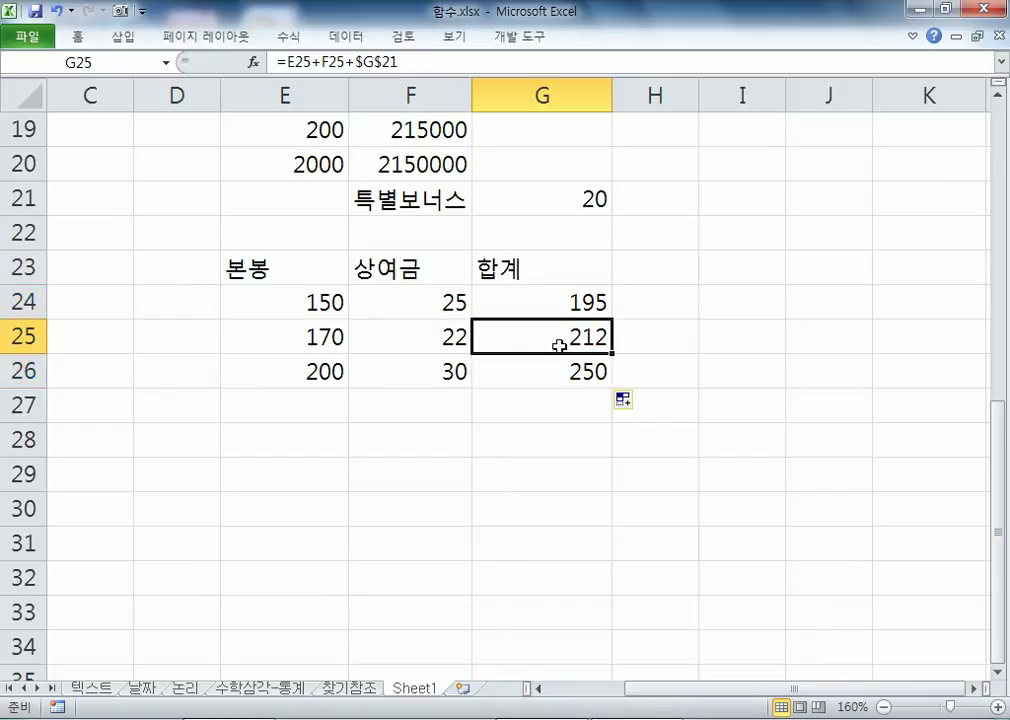
pyautogui.press('F2')
pyautogui.press('Escape')
pyautogui.press('Down')
pyautogui.press('F2')
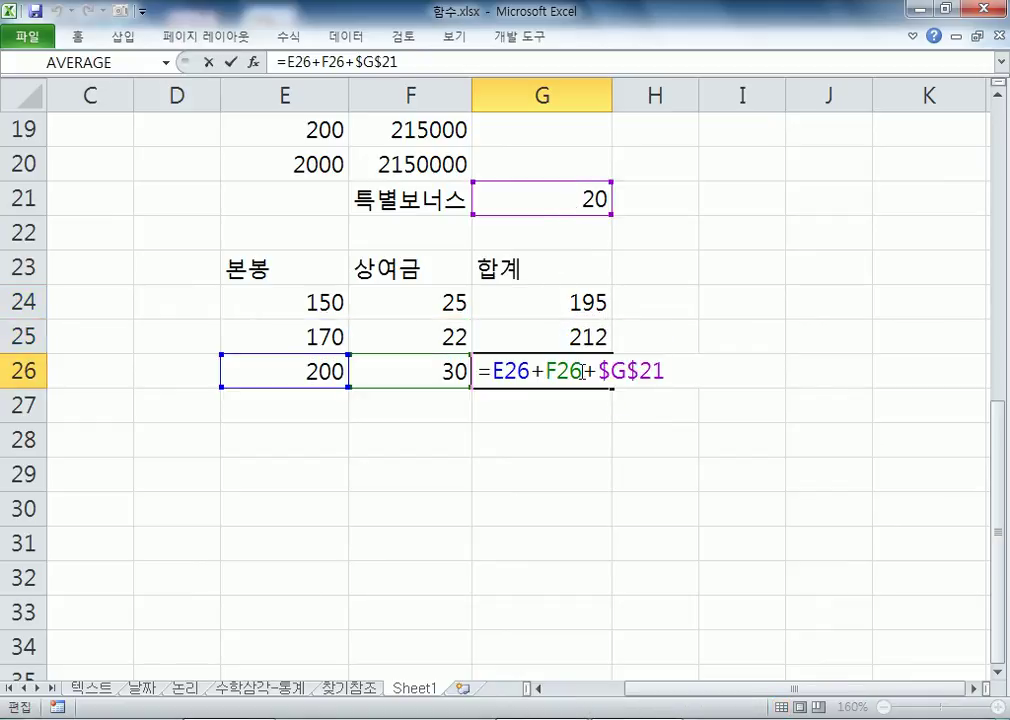
pyautogui.moveTo(583, 372); pyautogui.dragTo(491, 371)
pyautogui.moveTo(599, 371); pyautogui.dragTo(668, 371)
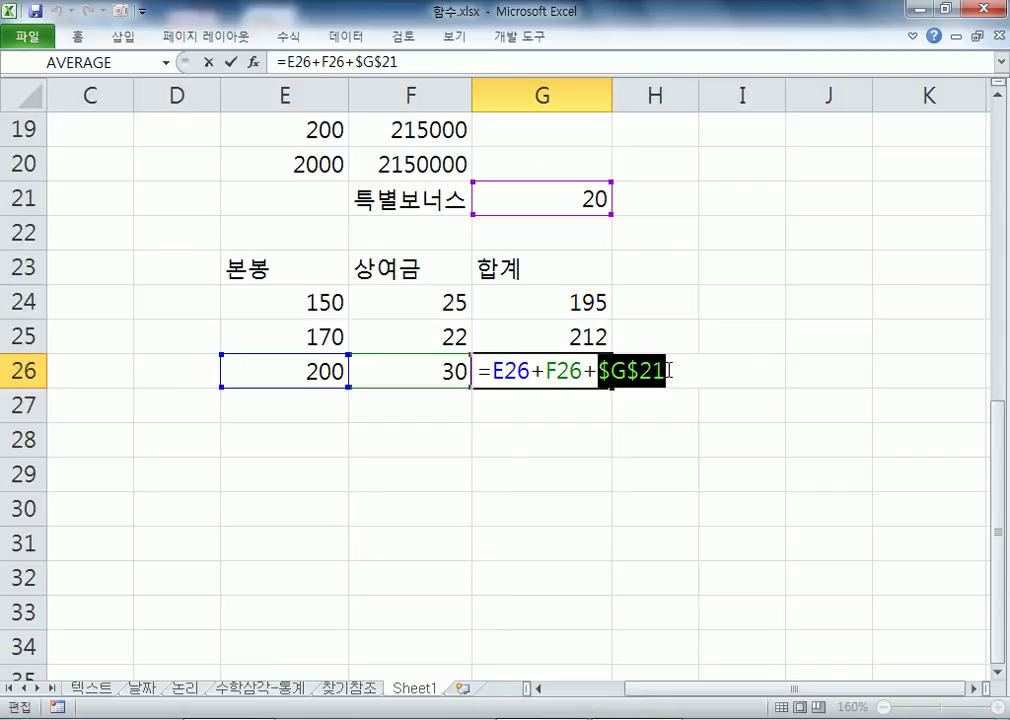
pyautogui.hotkey('ctrl', 'Return')
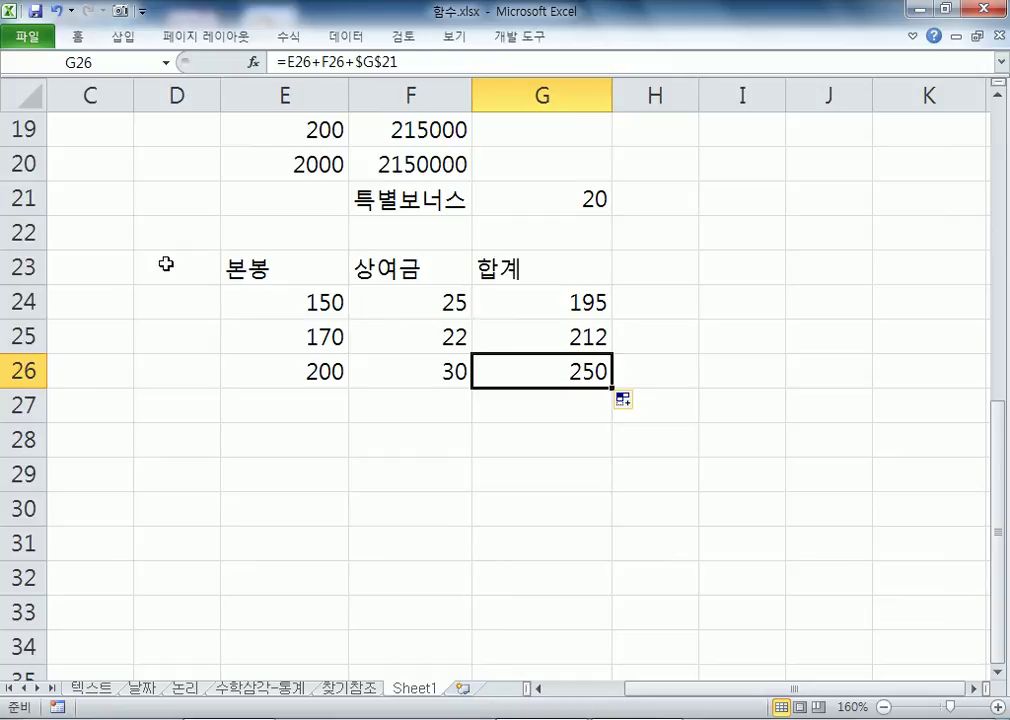
# Step: Insert a column before the 합계 column and enter the header 특별보너스 in G23
pyautogui.rightClick(530, 95)
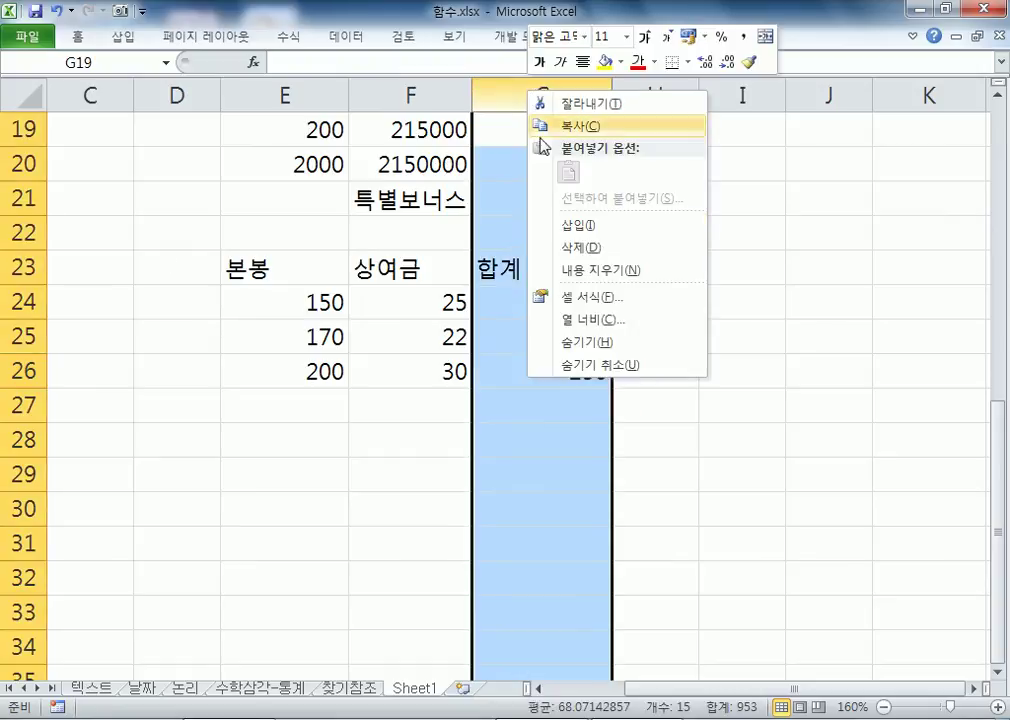
pyautogui.click(548, 223)
pyautogui.click(592, 280)
pyautogui.write('특별')
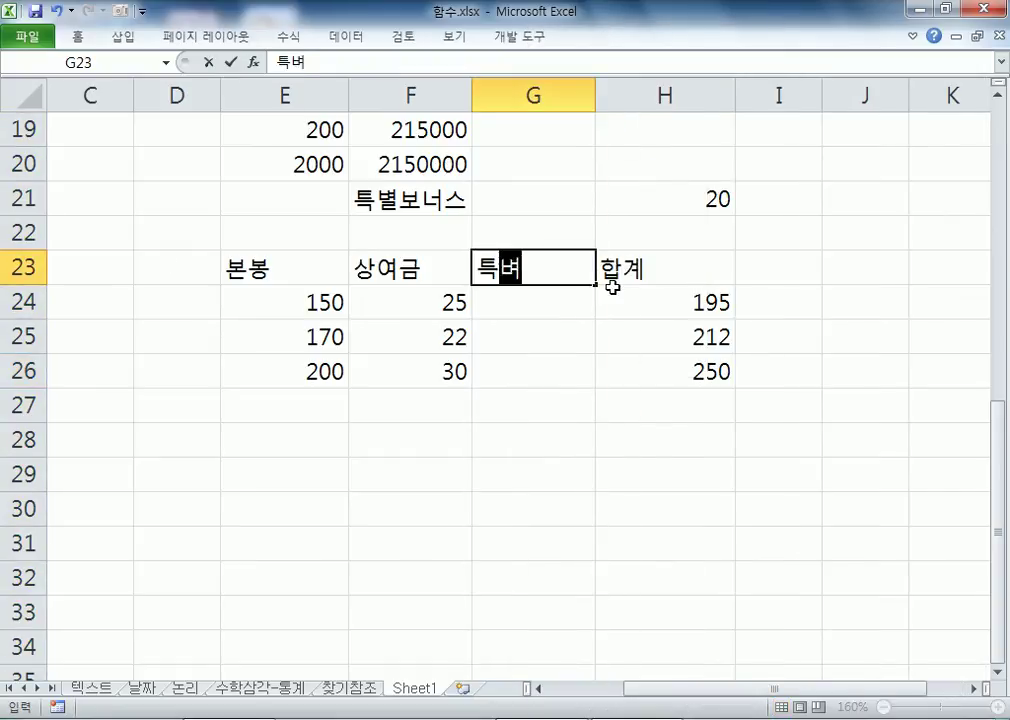
pyautogui.write('봉ㄴ')
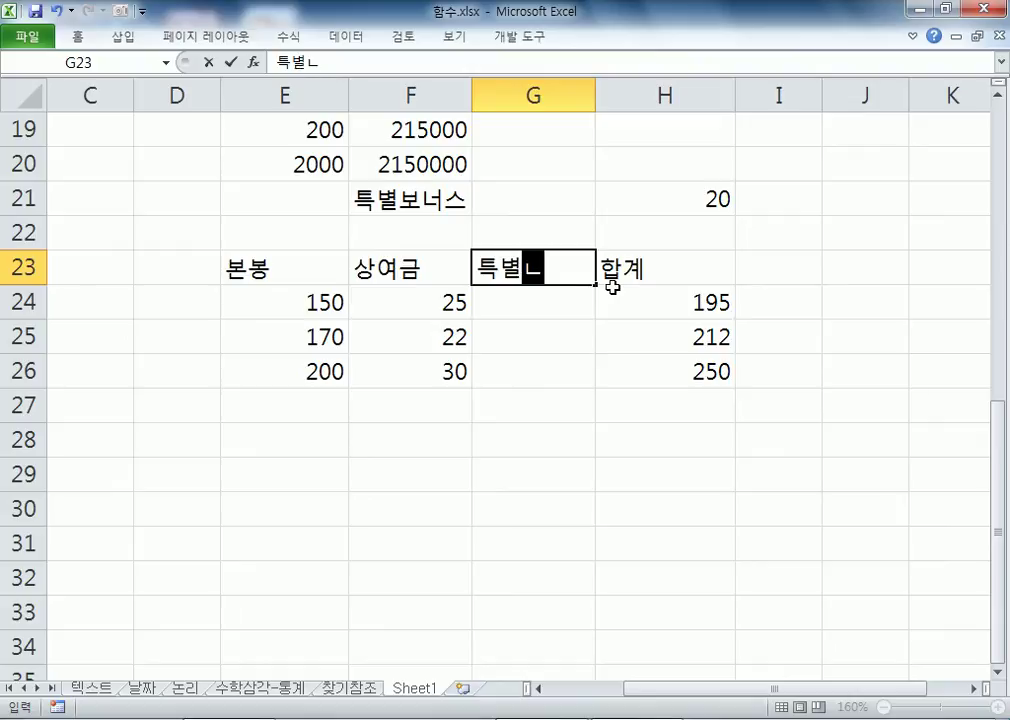
pyautogui.press('BackSpace')
pyautogui.press('BackSpace')
pyautogui.write('보너스')
pyautogui.press('Return')
# Step: Enter the special bonus 20 for each salary row in G24:G26
pyautogui.write('20')
pyautogui.press('Return')
pyautogui.write('20')
pyautogui.press('Return')
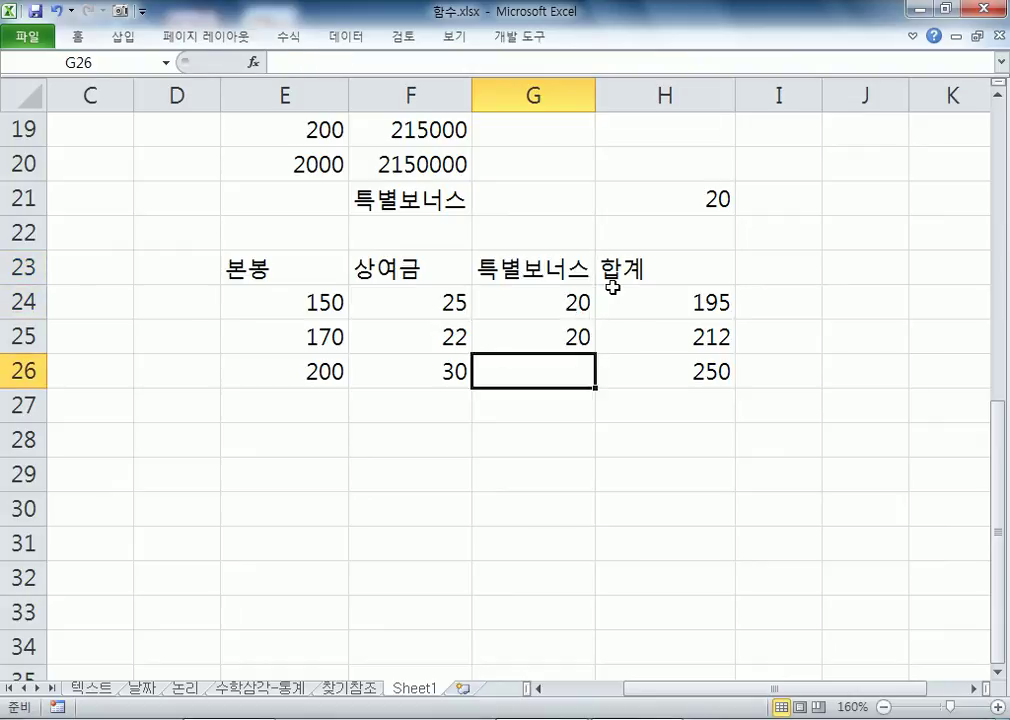
pyautogui.write('20')
pyautogui.press('Return')
# Step: Compare the per-row bonus entries with the single bonus cell H21, and delete the inserted column G
pyautogui.moveTo(255, 310); pyautogui.dragTo(538, 309)
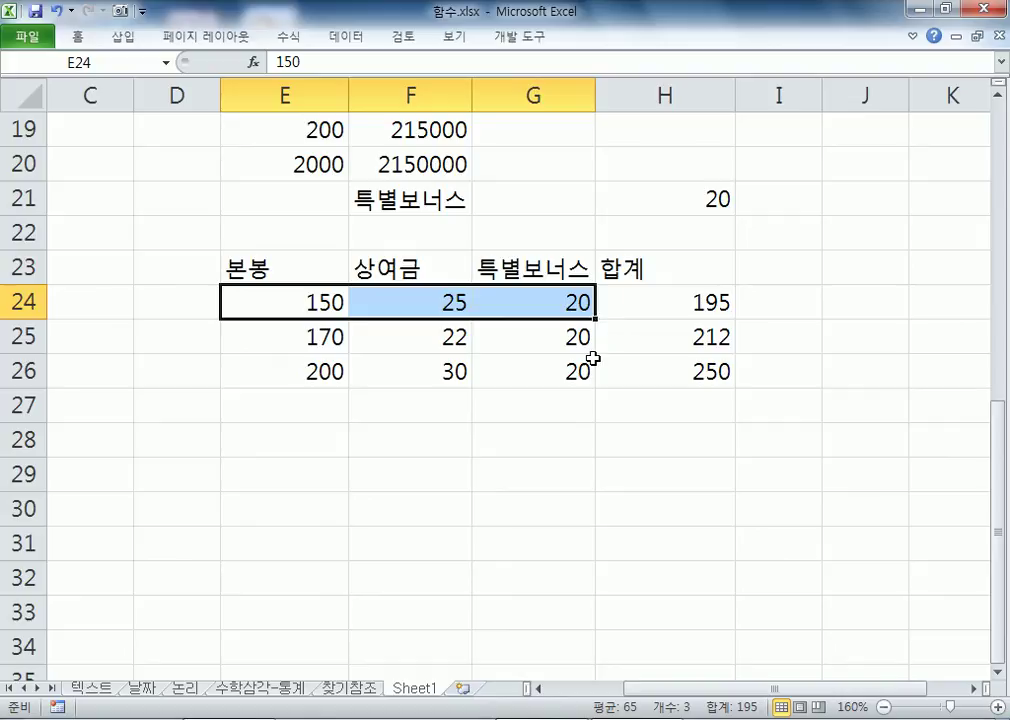
pyautogui.moveTo(540, 272); pyautogui.dragTo(534, 337)
pyautogui.click(706, 196)
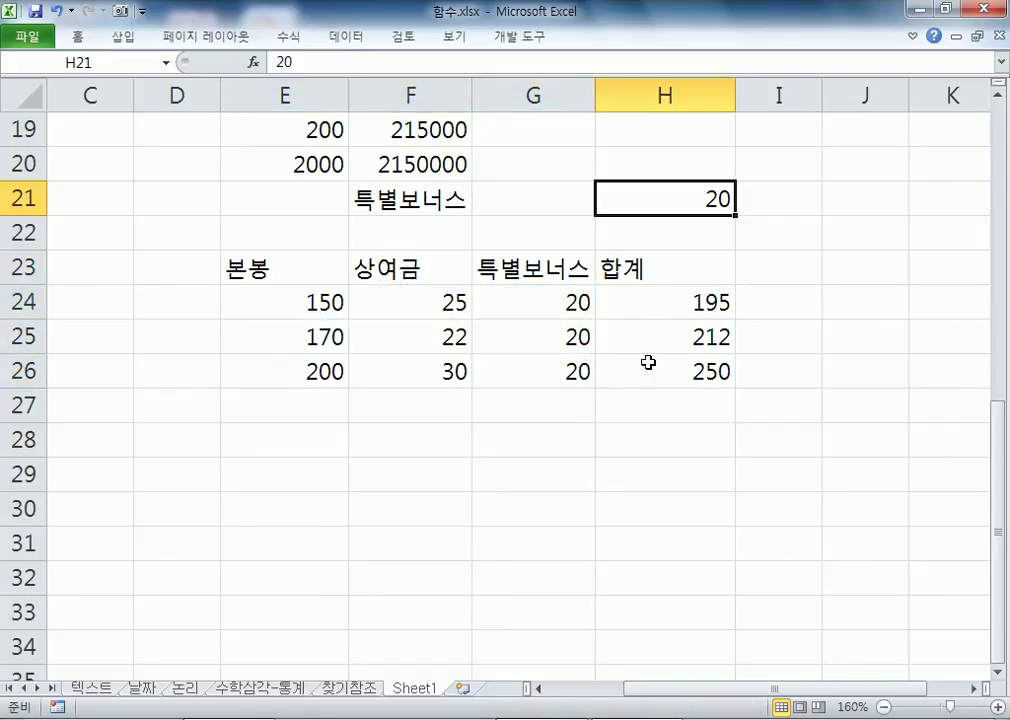
pyautogui.rightClick(506, 80)
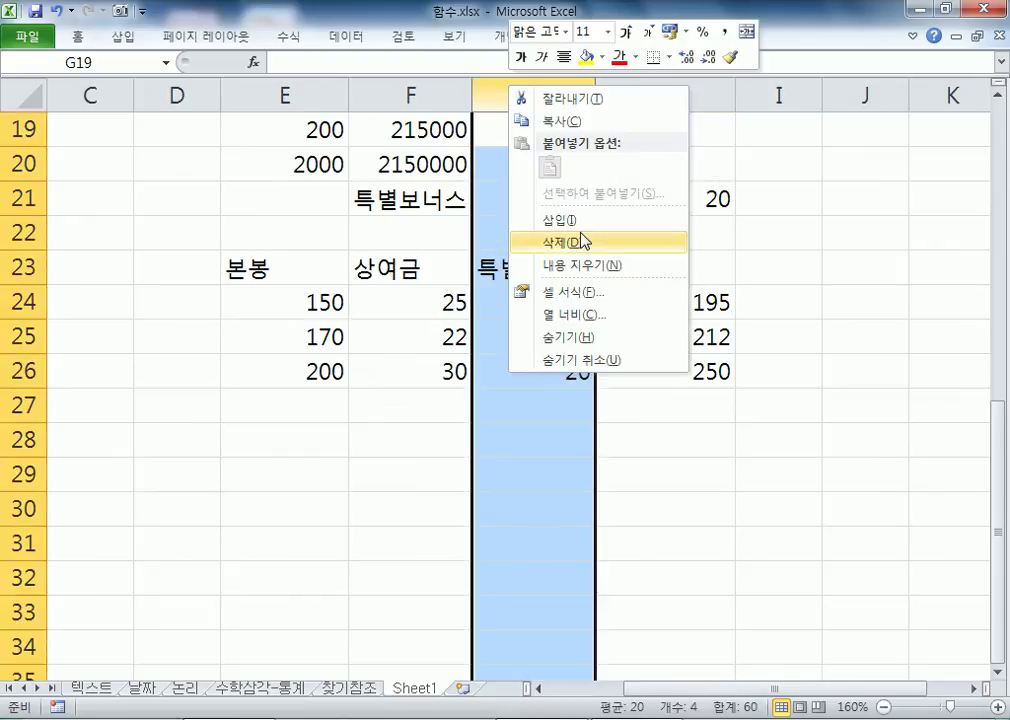
pyautogui.click(580, 244)
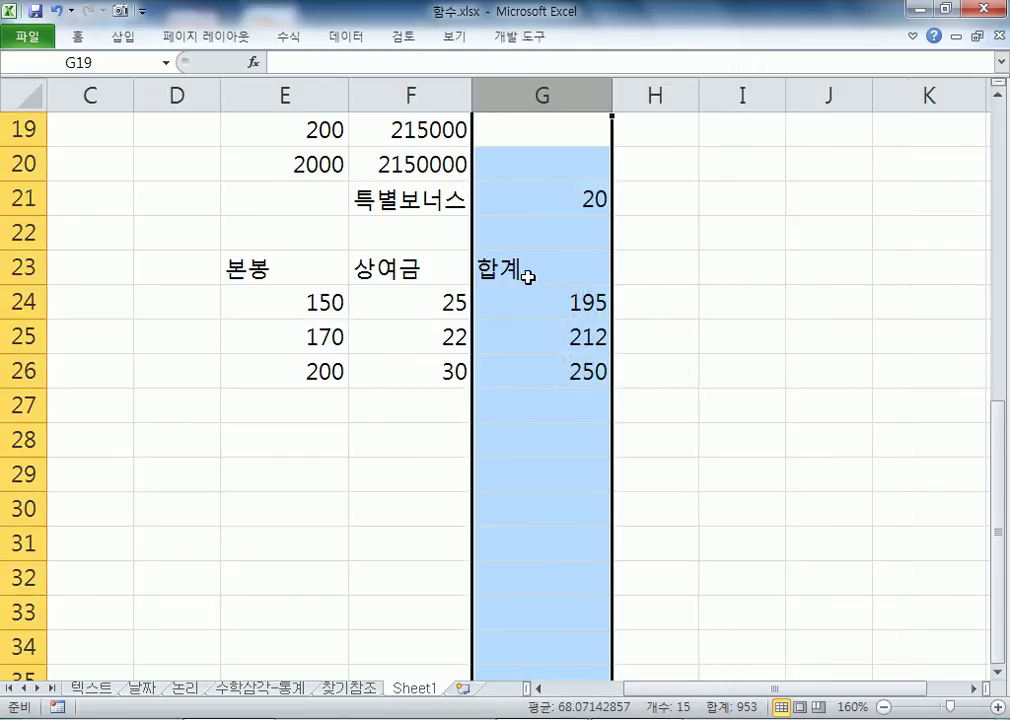
# Step: Check how the total formula in G24 refers to the special bonus cell G21
pyautogui.click(567, 186)
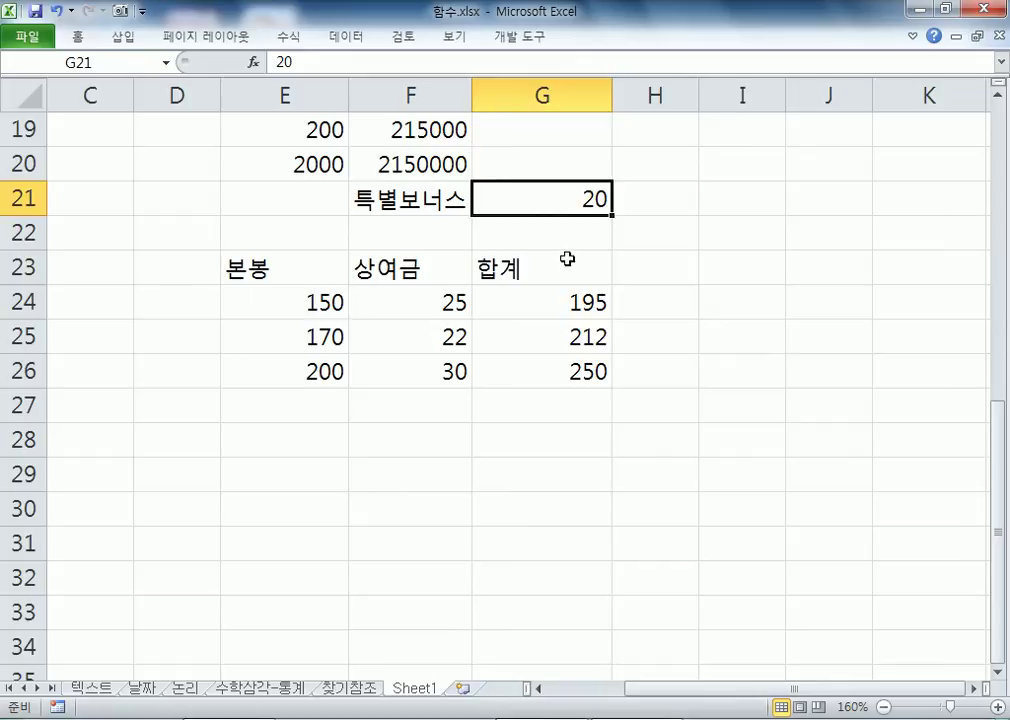
pyautogui.click(561, 311)
pyautogui.press('F2')
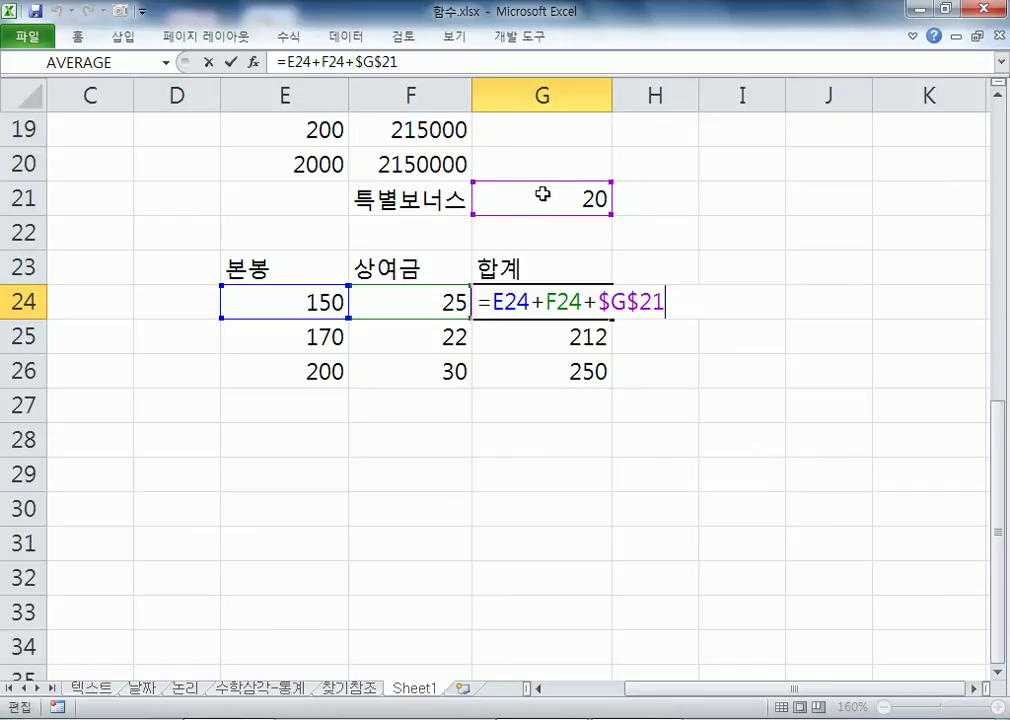
pyautogui.press('Escape')
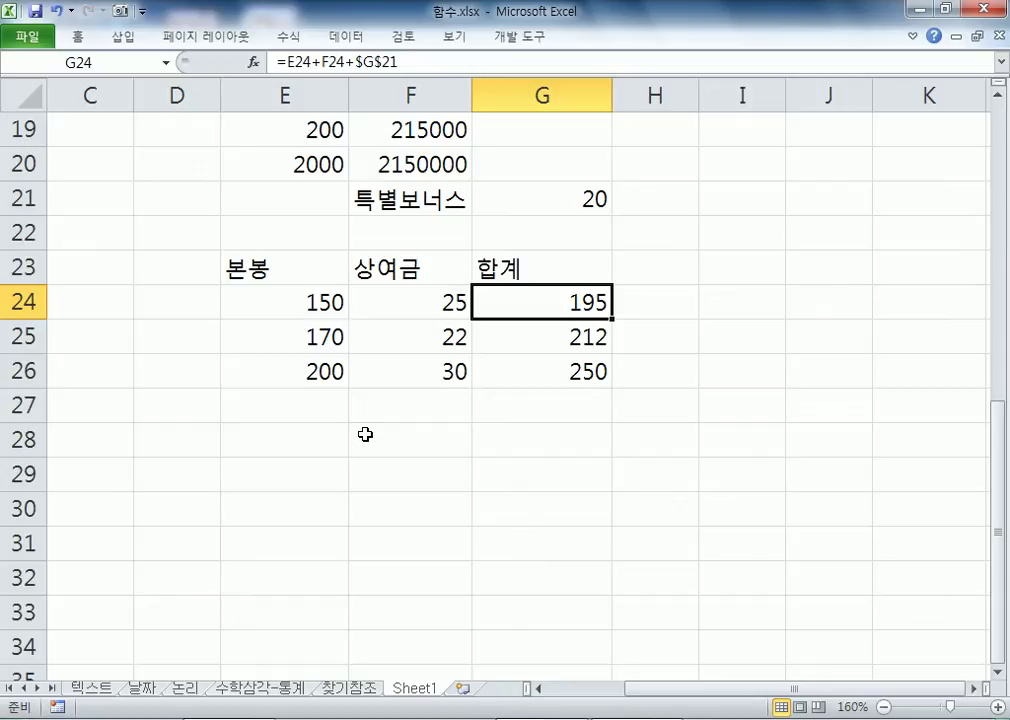
# Step: Switch to the 수학삼각-통계 worksheet and select the empty 응시비 total cell E13
pyautogui.click(298, 688)
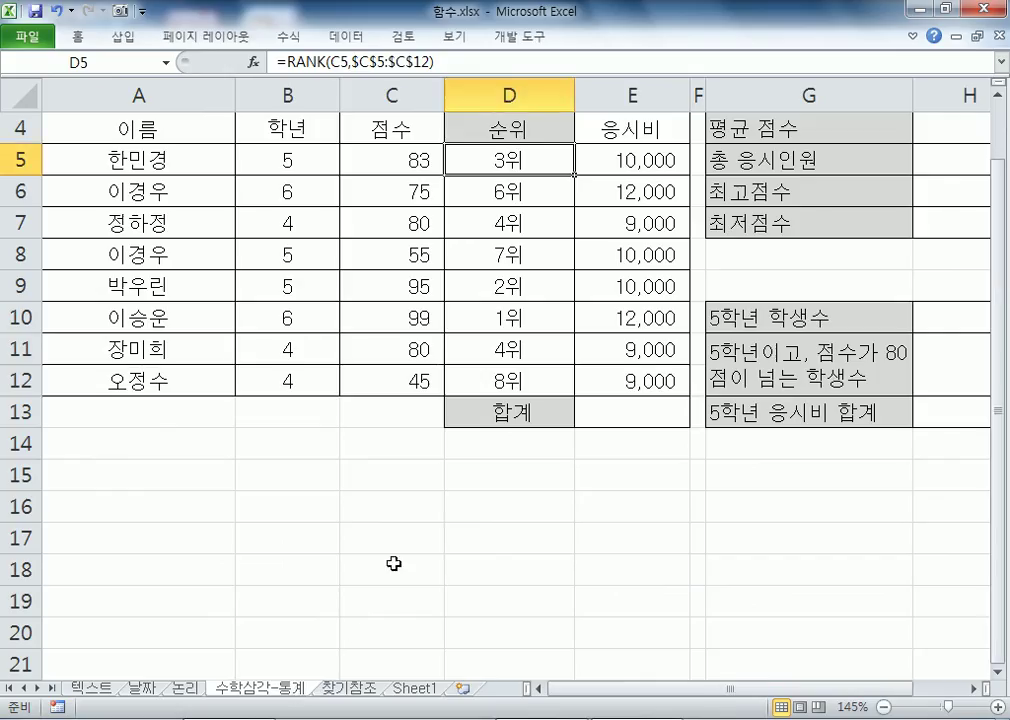
pyautogui.click(349, 688)
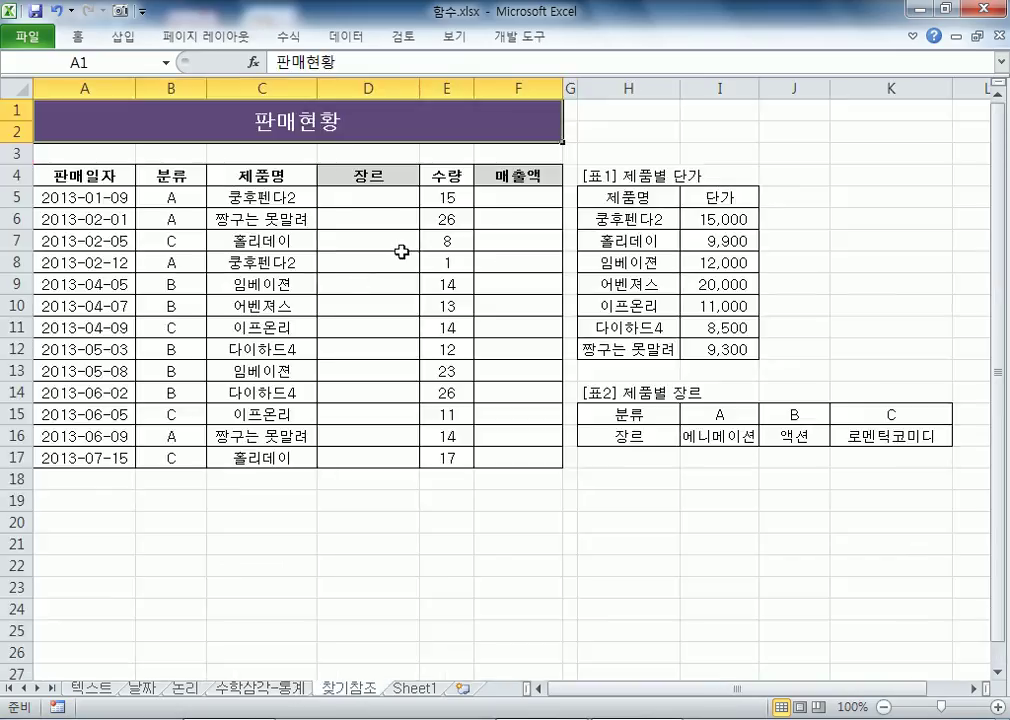
pyautogui.click(248, 688)
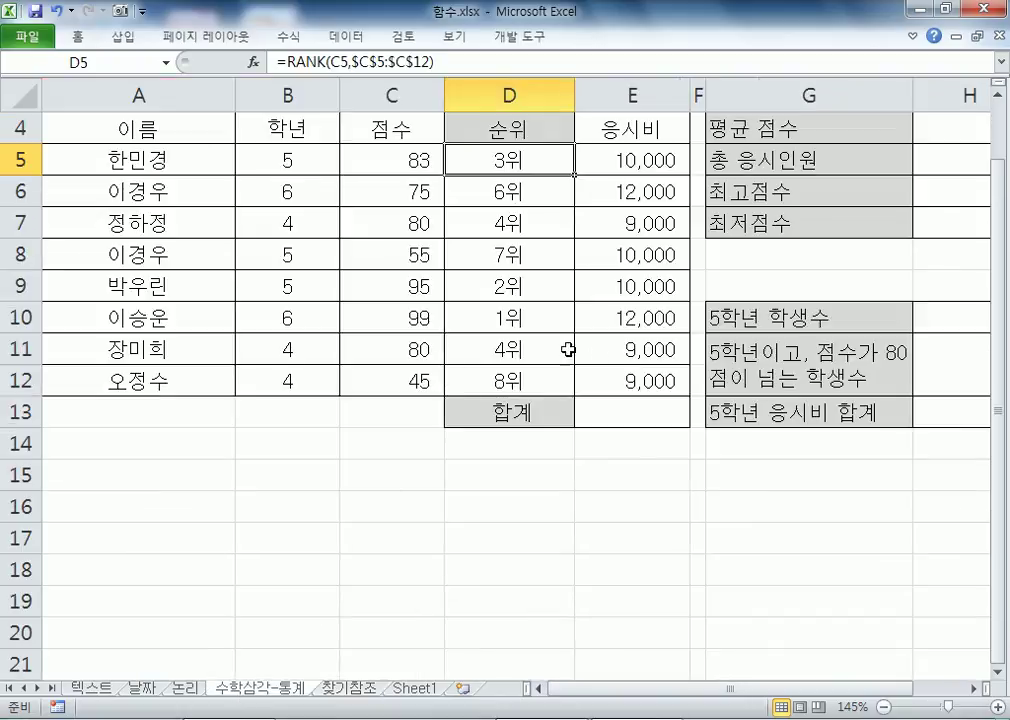
pyautogui.moveTo(667, 690); pyautogui.dragTo(828, 697)
pyautogui.scroll(1, 660, 361)
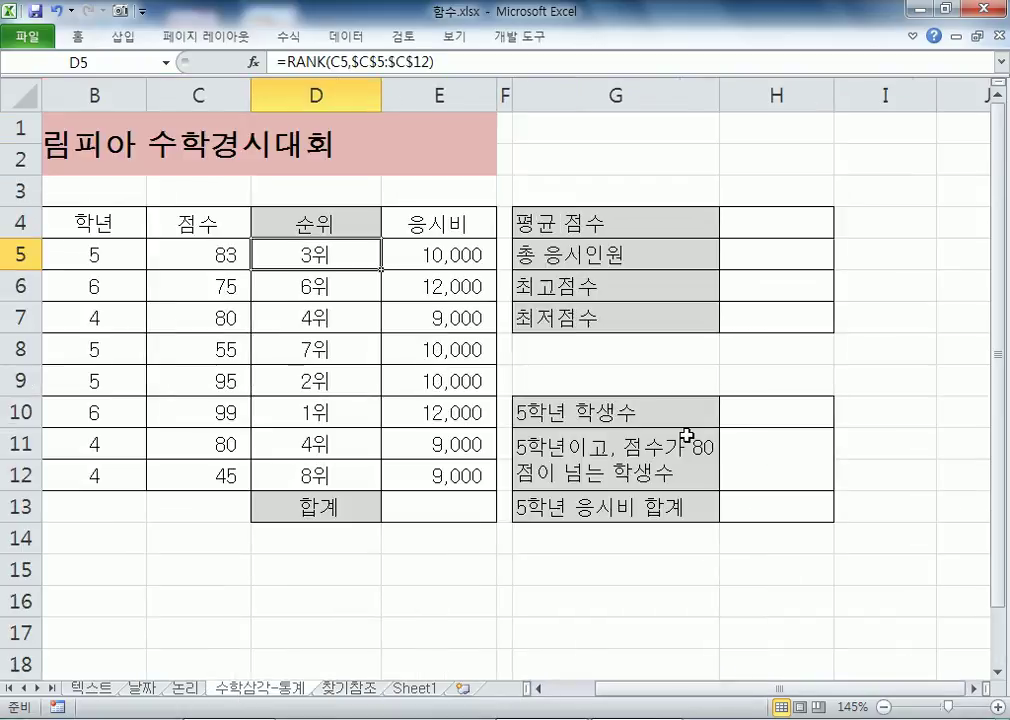
pyautogui.keyDown('ctrl'); pyautogui.scroll(-1, 655, 350); pyautogui.keyUp('ctrl')
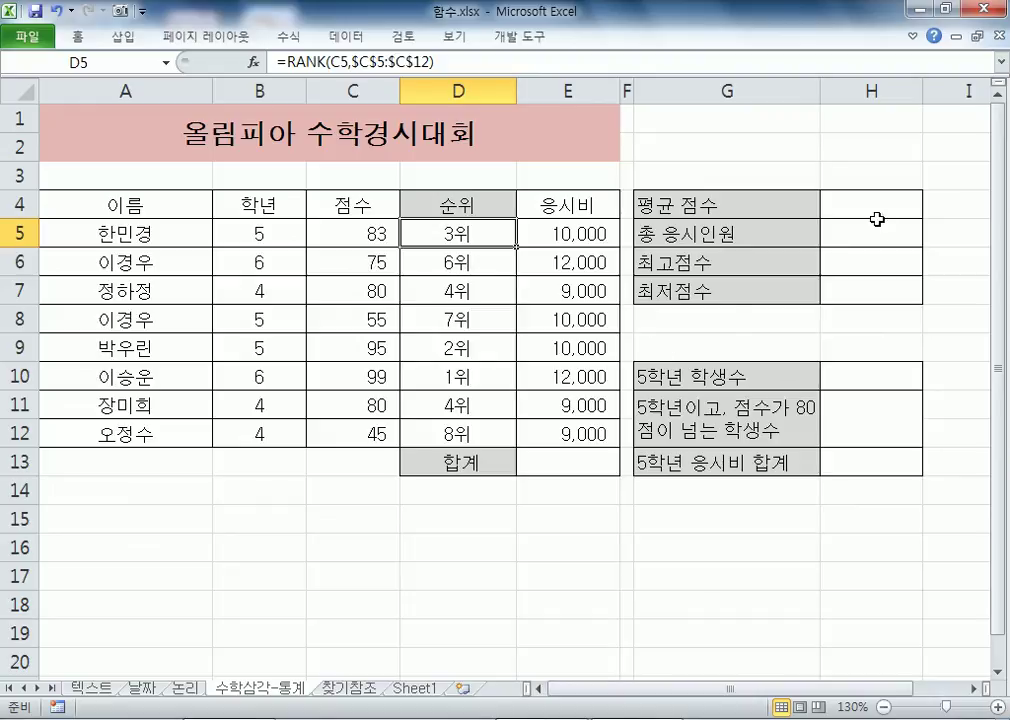
pyautogui.click(552, 460)
pyautogui.click(973, 689)
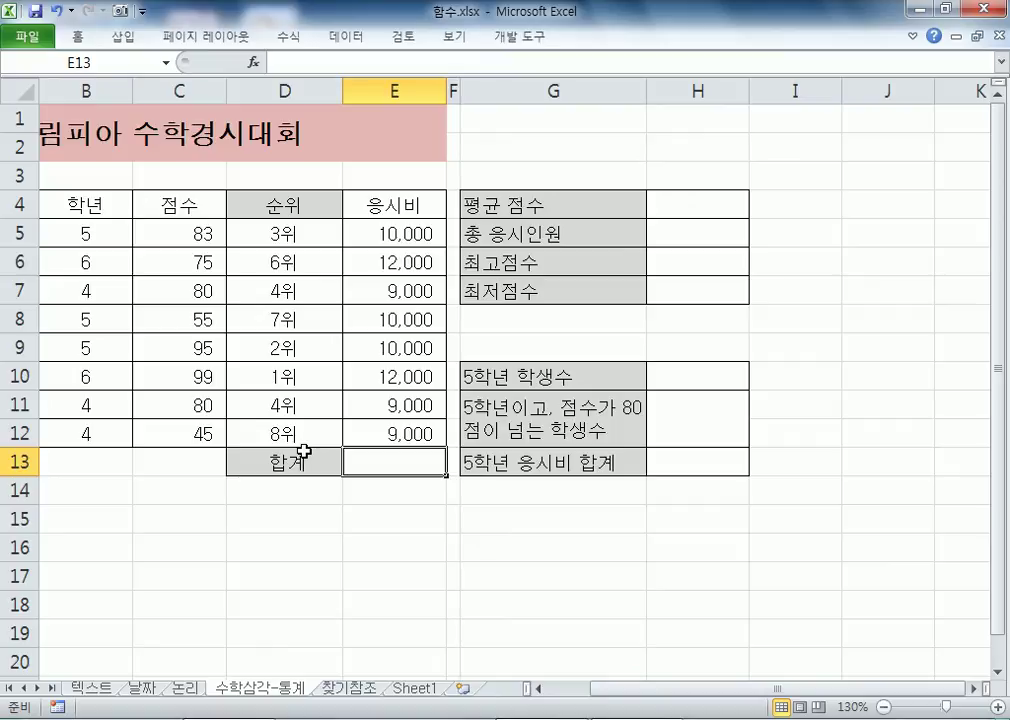
pyautogui.hscroll(-1, 304, 452)
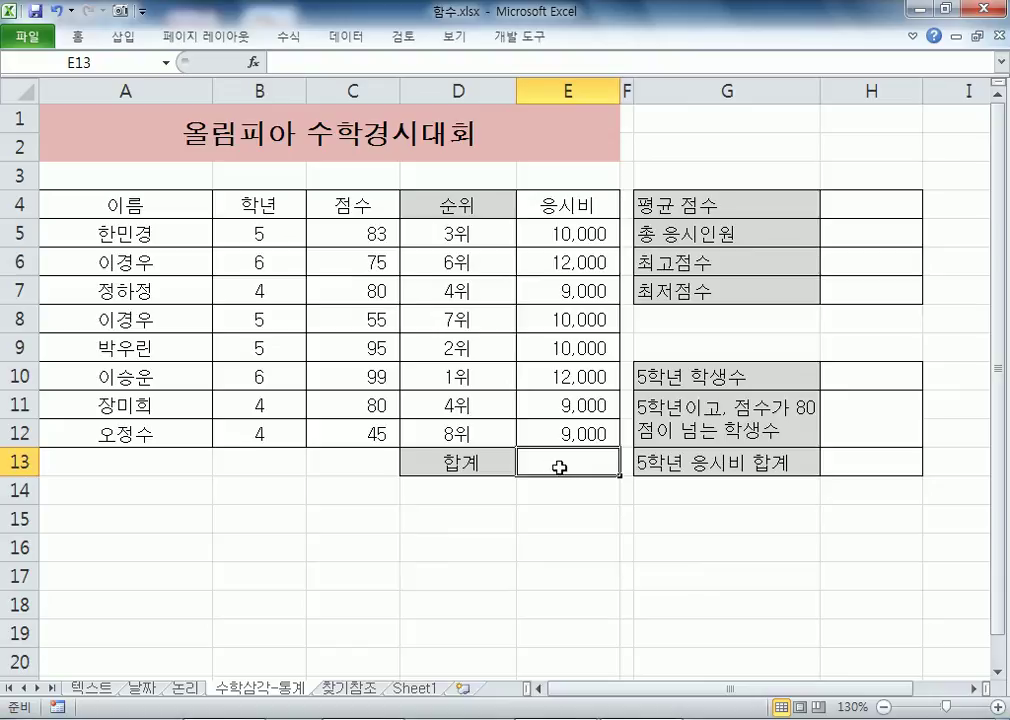
pyautogui.scroll(-1, 383, 467)
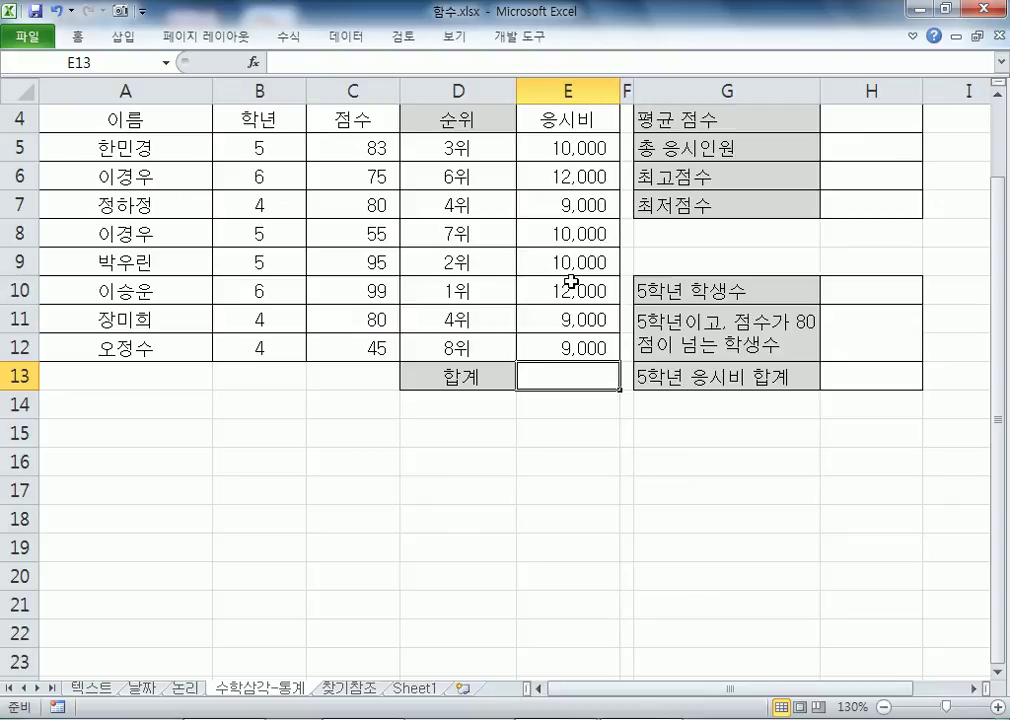
# Step: Look through the math and trigonometry functions and the AutoSum options available for the total in E13
pyautogui.click(286, 36)
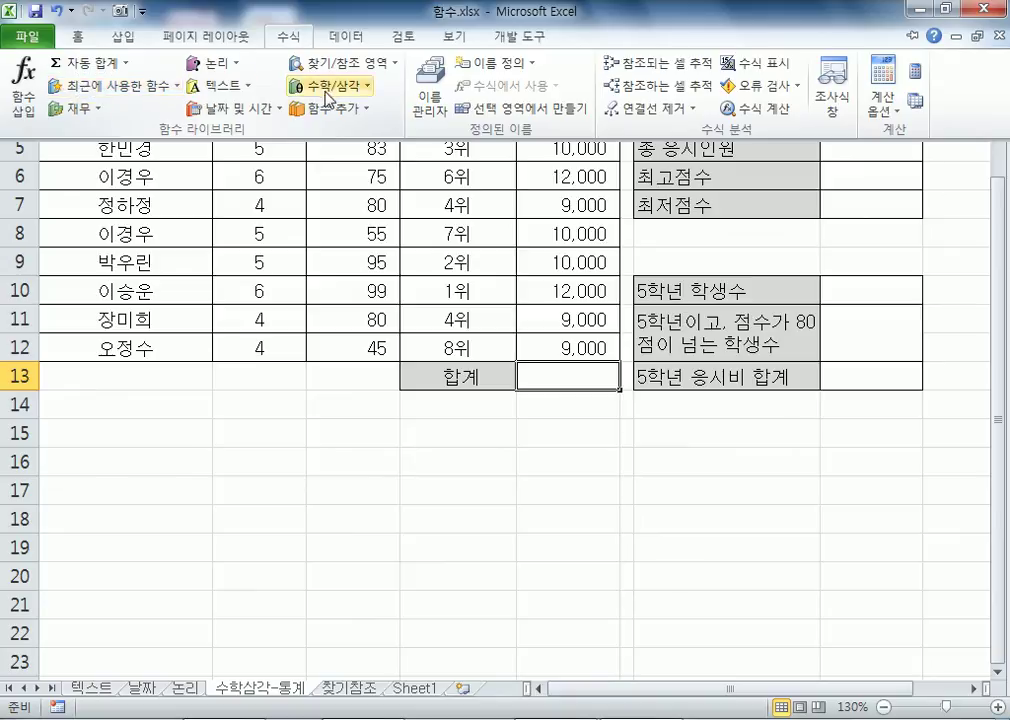
pyautogui.click(358, 95)
pyautogui.scroll(-3, 392, 420)
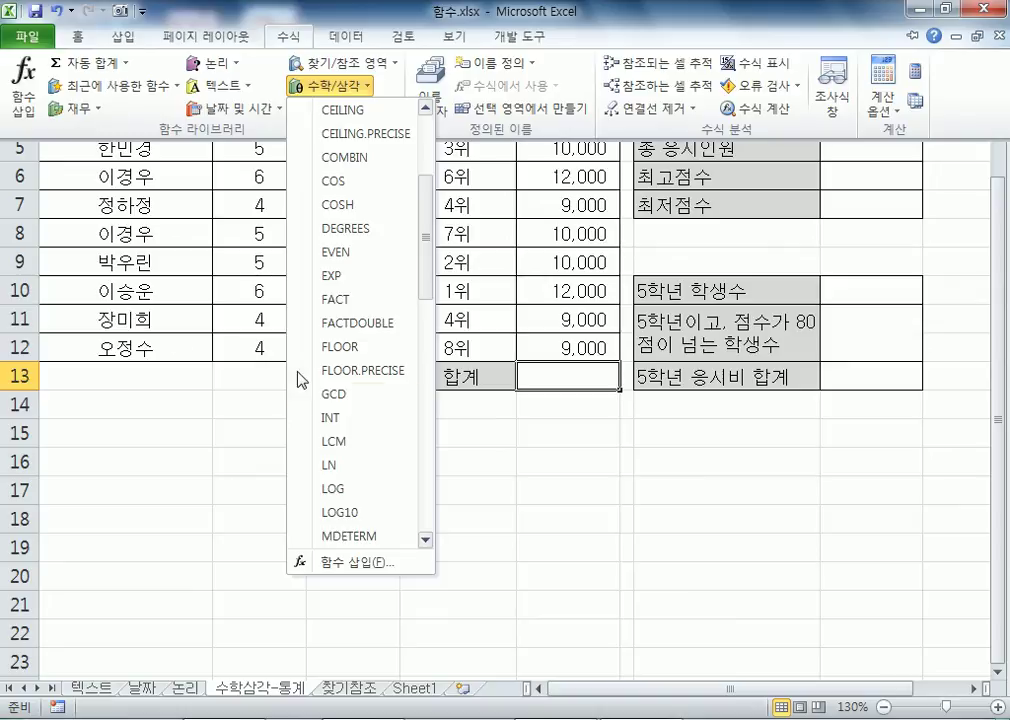
pyautogui.click(571, 380)
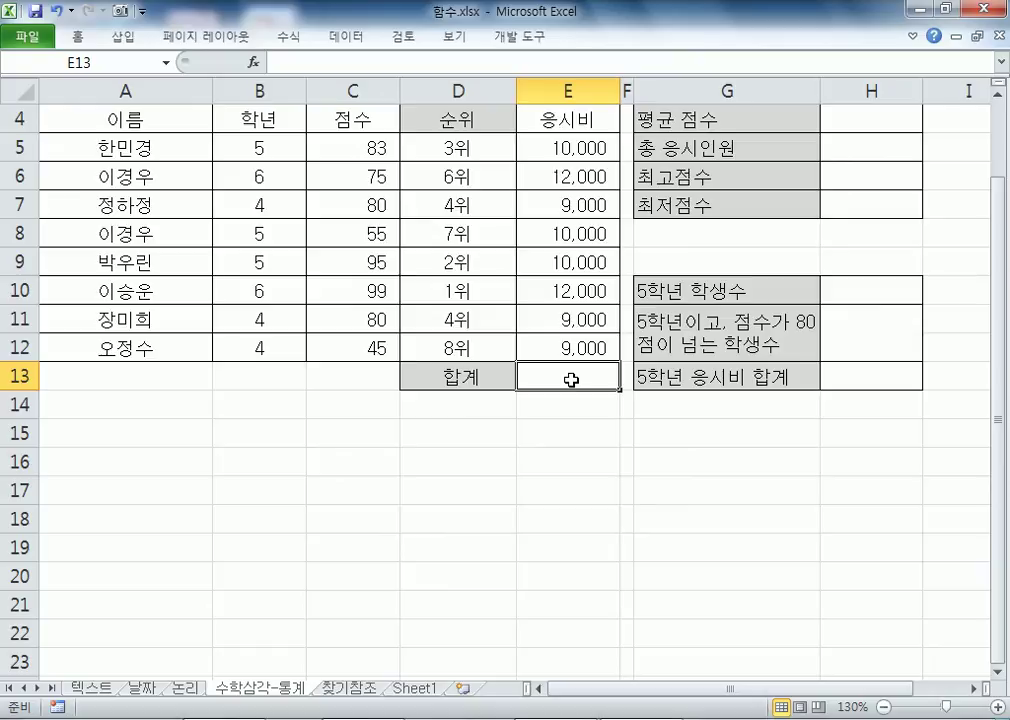
pyautogui.click(288, 37)
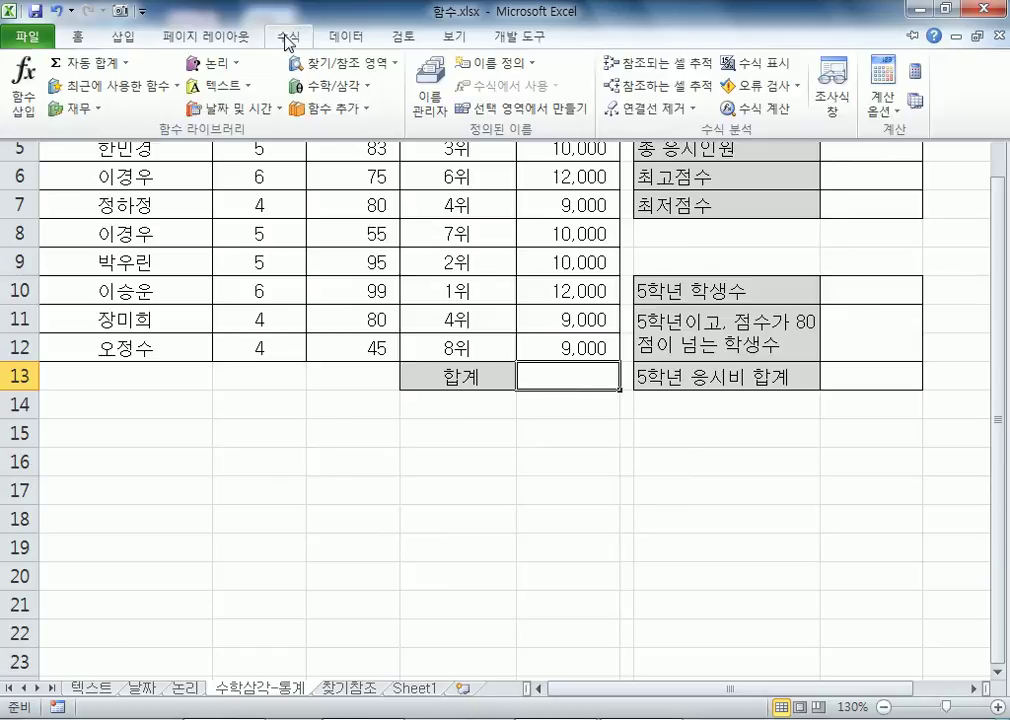
pyautogui.click(127, 64)
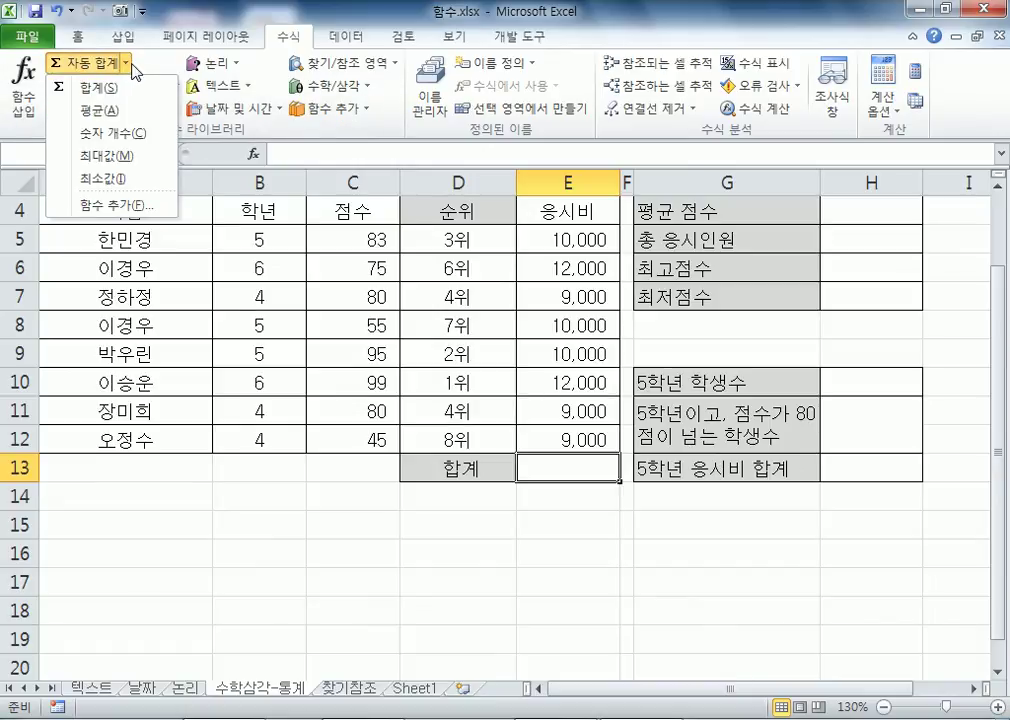
pyautogui.click(129, 63)
pyautogui.click(127, 64)
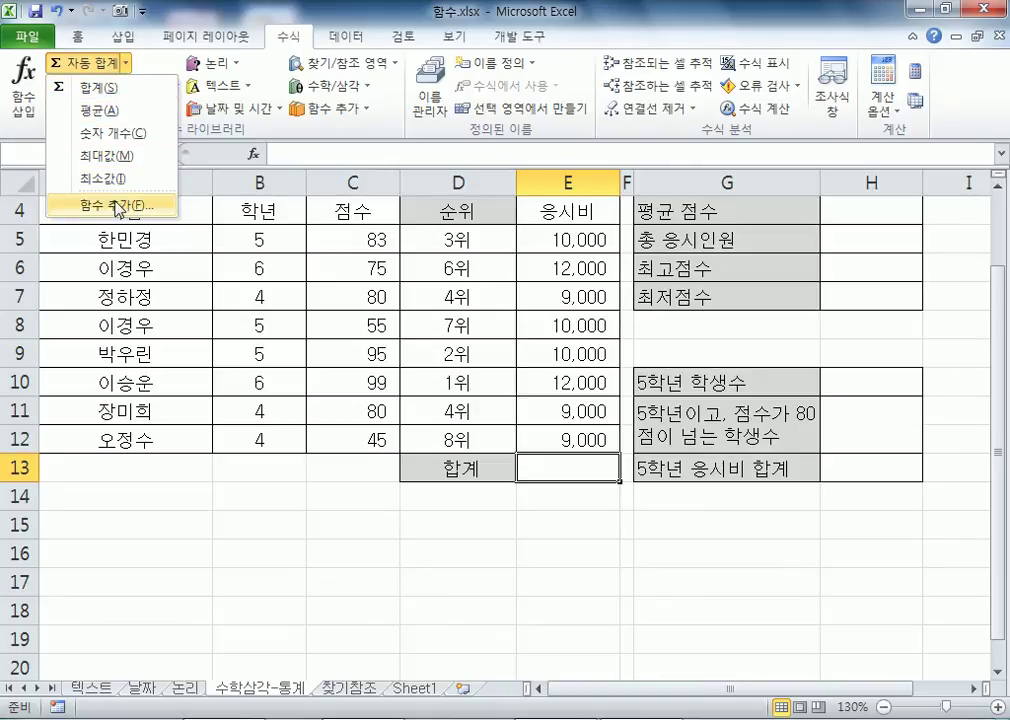
pyautogui.click(603, 469)
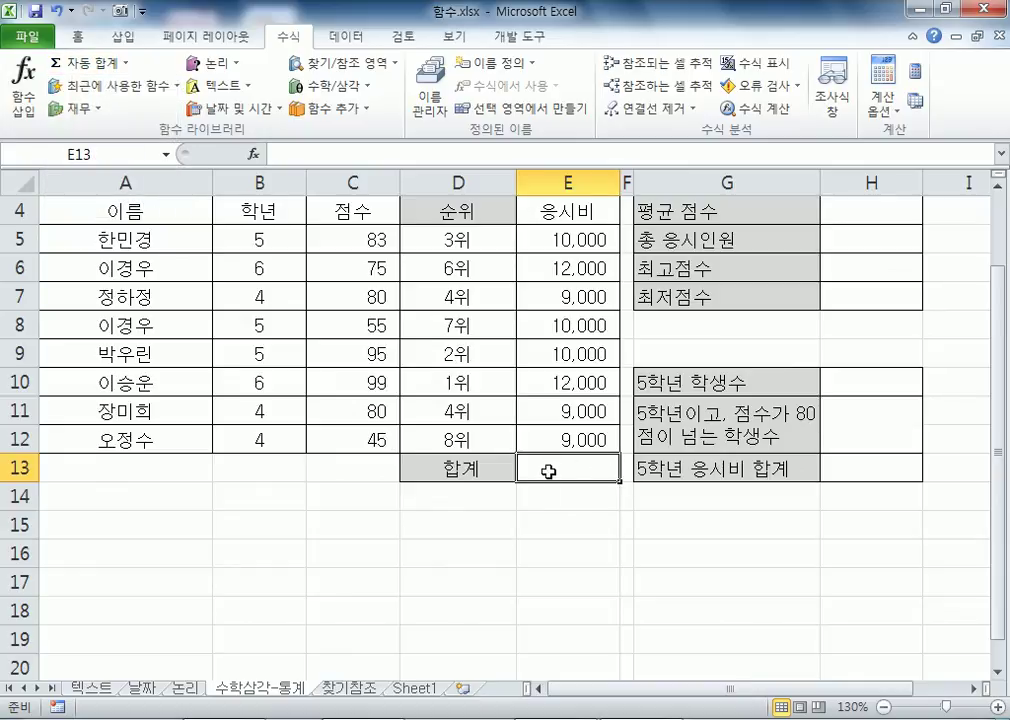
pyautogui.click(88, 62)
pyautogui.scroll(-1, 348, 643)
pyautogui.scroll(1, 348, 643)
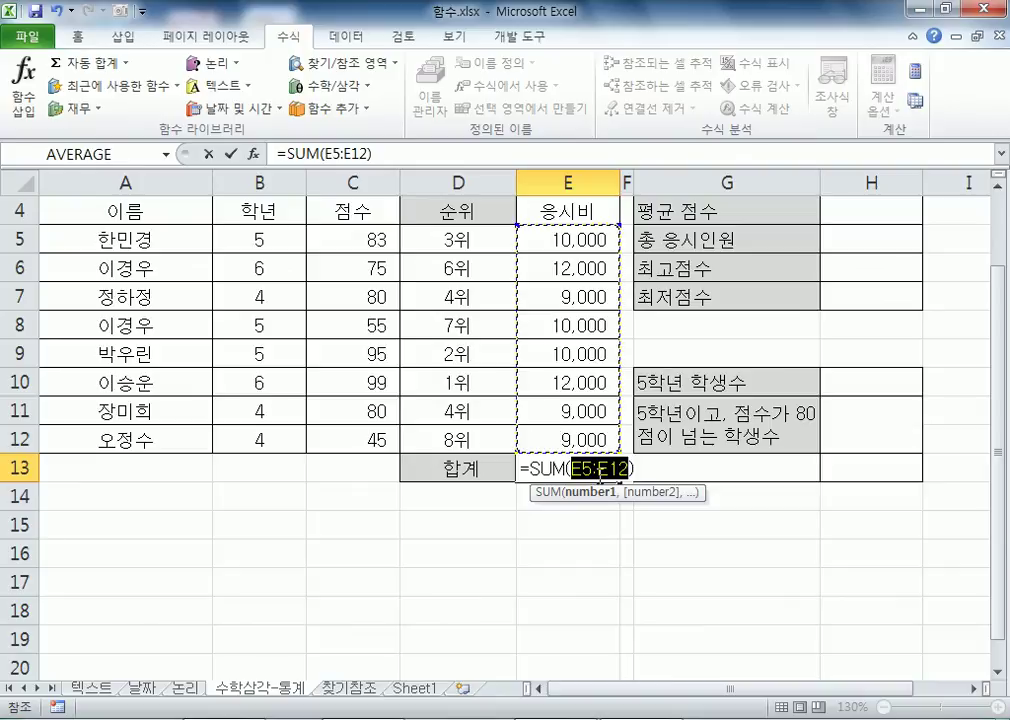
pyautogui.press('Escape')
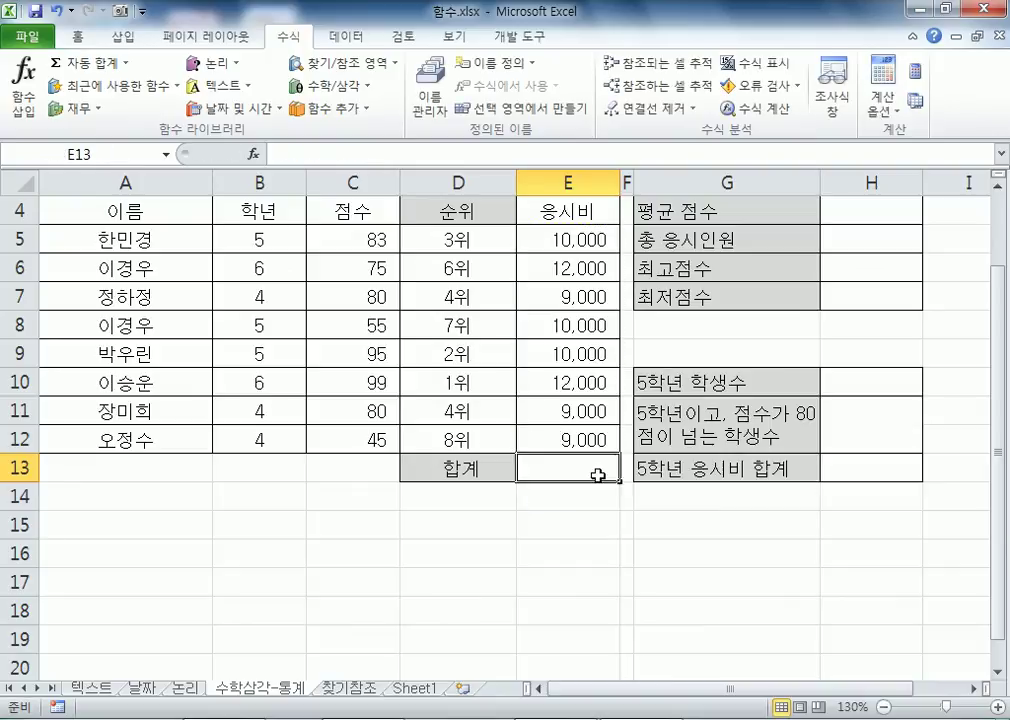
# Step: Try totalling the 응시비 fees with AutoSum on the preselected range E5:E13, and clear the result from E13
pyautogui.click(585, 238)
pyautogui.moveTo(585, 238); pyautogui.dragTo(562, 473)
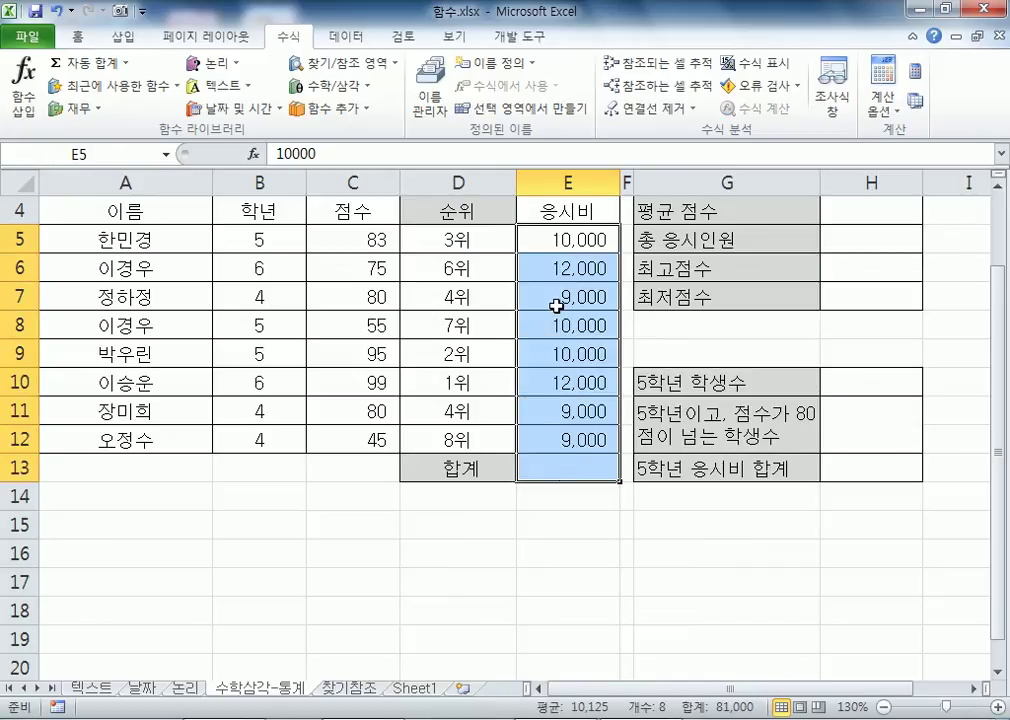
pyautogui.click(563, 241)
pyautogui.moveTo(563, 241); pyautogui.dragTo(550, 468)
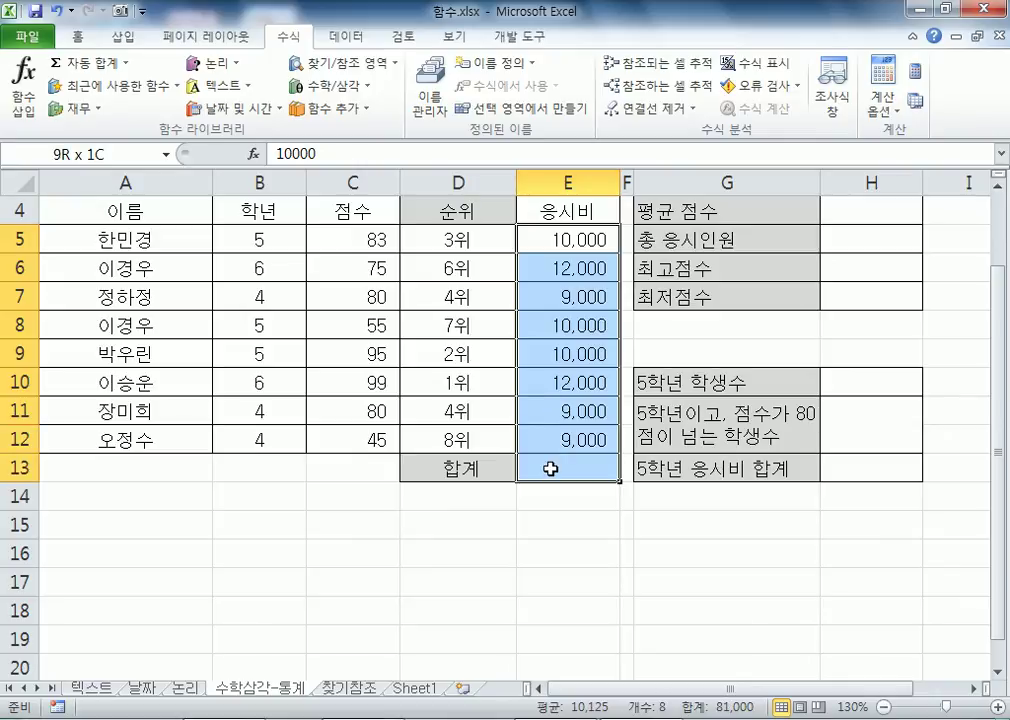
pyautogui.moveTo(551, 468); pyautogui.dragTo(551, 468)
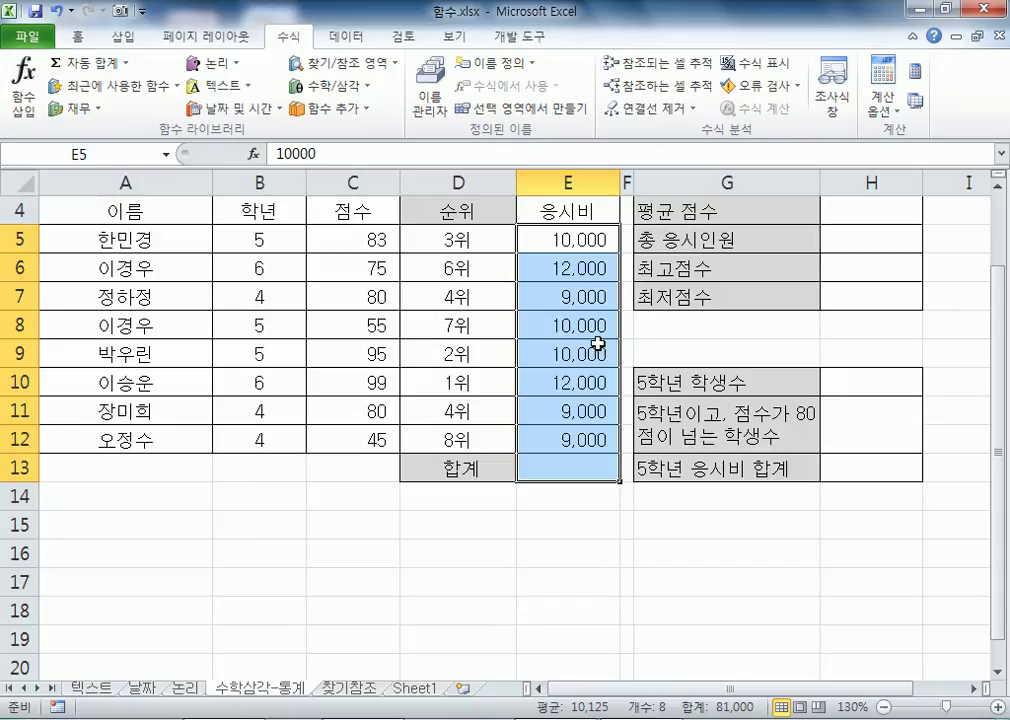
pyautogui.click(86, 65)
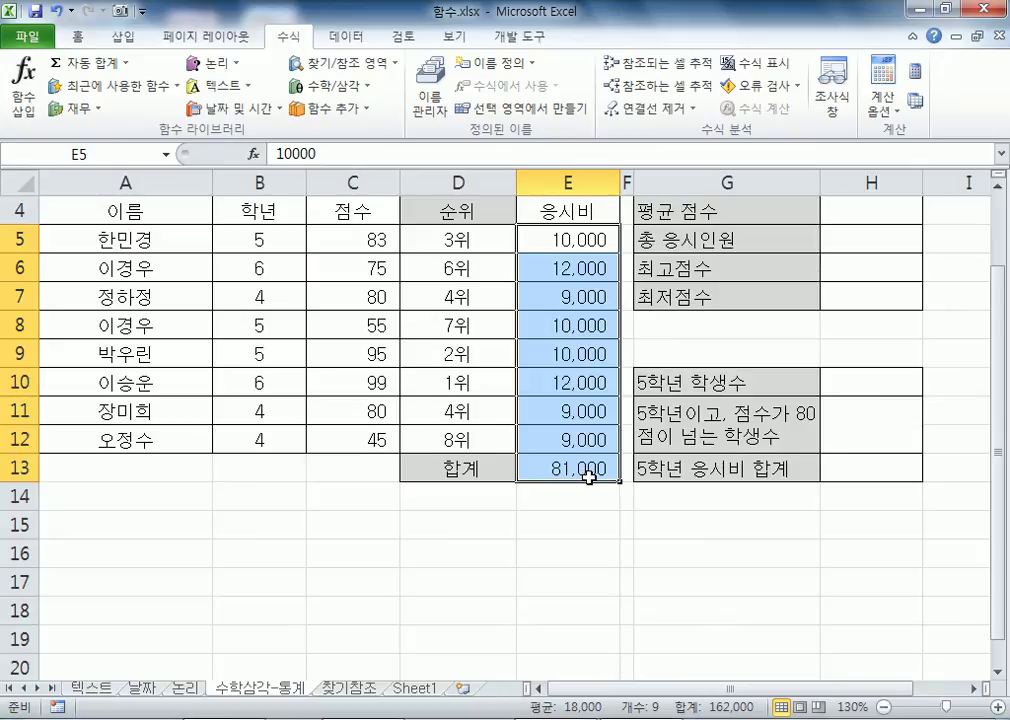
pyautogui.click(582, 467)
pyautogui.press('Delete')
pyautogui.scroll(-1, 577, 455)
pyautogui.scroll(1, 577, 455)
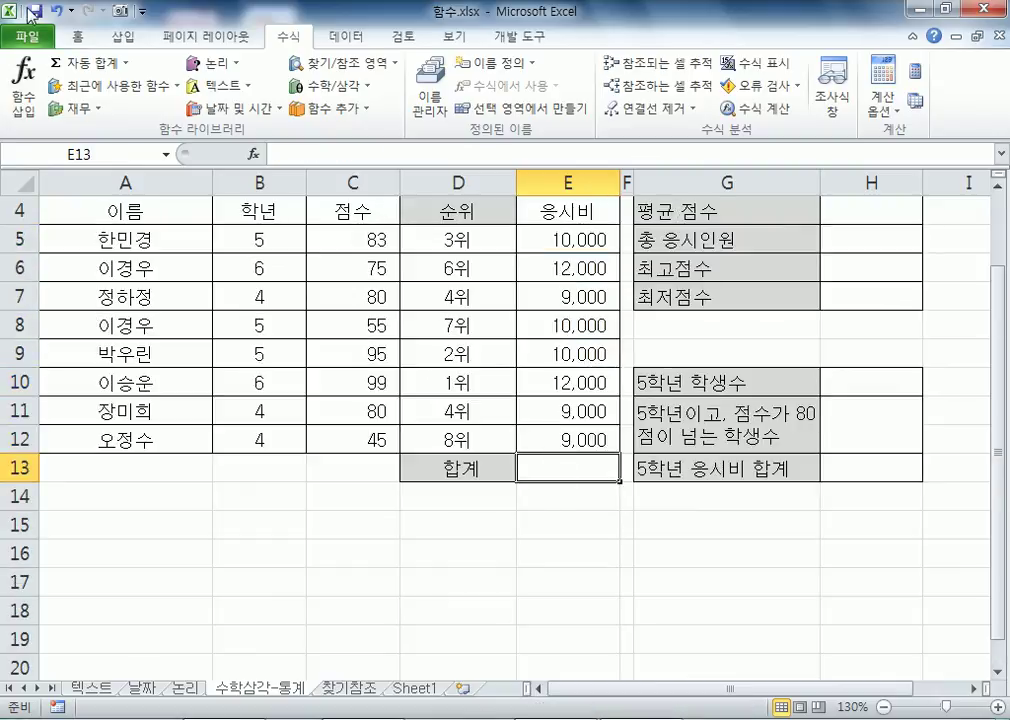
# Step: Try AutoSum directly in the empty cell E13 over E5:E12, and delete the resulting formula
pyautogui.click(80, 66)
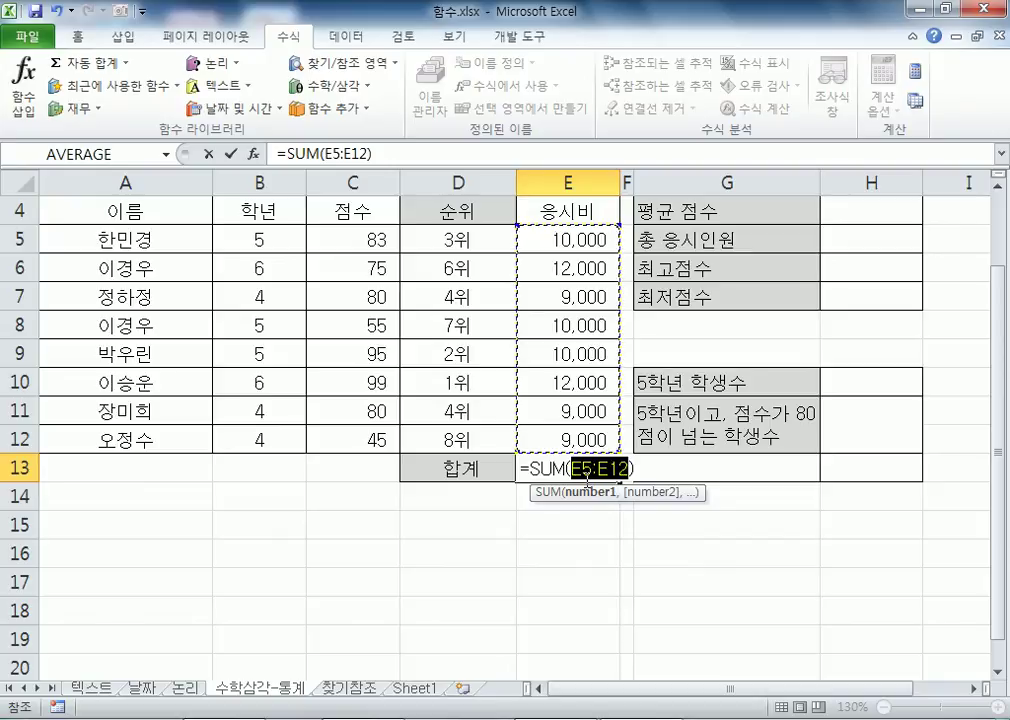
pyautogui.press('Return')
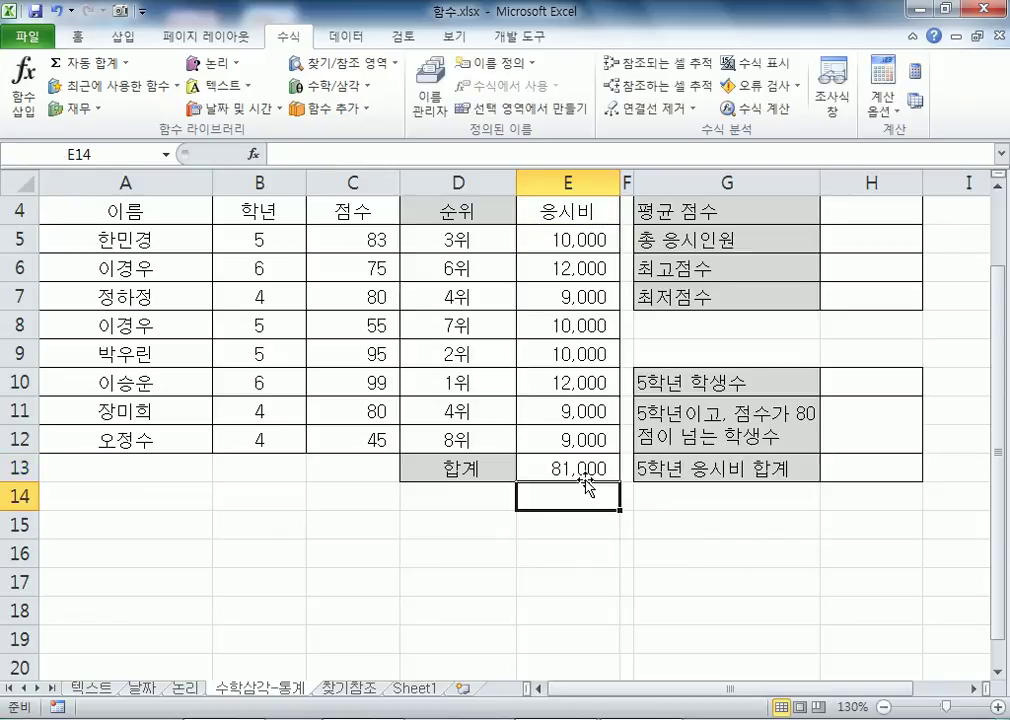
pyautogui.click(584, 470)
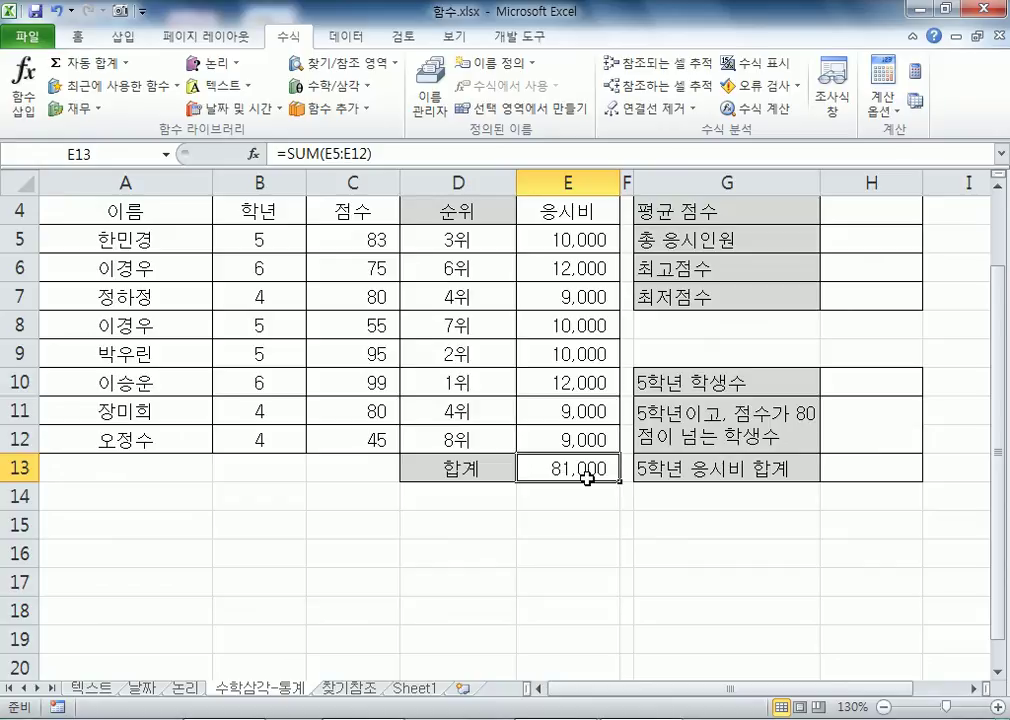
pyautogui.press('Delete')
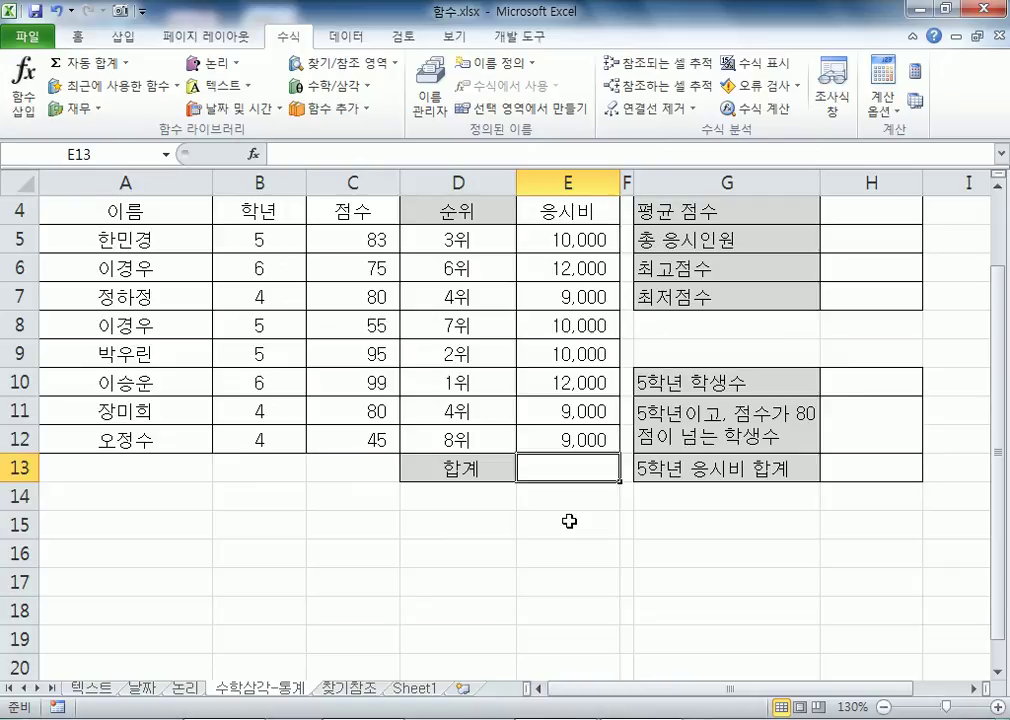
# Step: Examine the number ranges in the 응시비, 점수 and 학년 columns and the empty cells beneath them in row 13
pyautogui.moveTo(557, 237); pyautogui.dragTo(566, 436)
pyautogui.click(567, 465)
pyautogui.moveTo(355, 242); pyautogui.dragTo(354, 453)
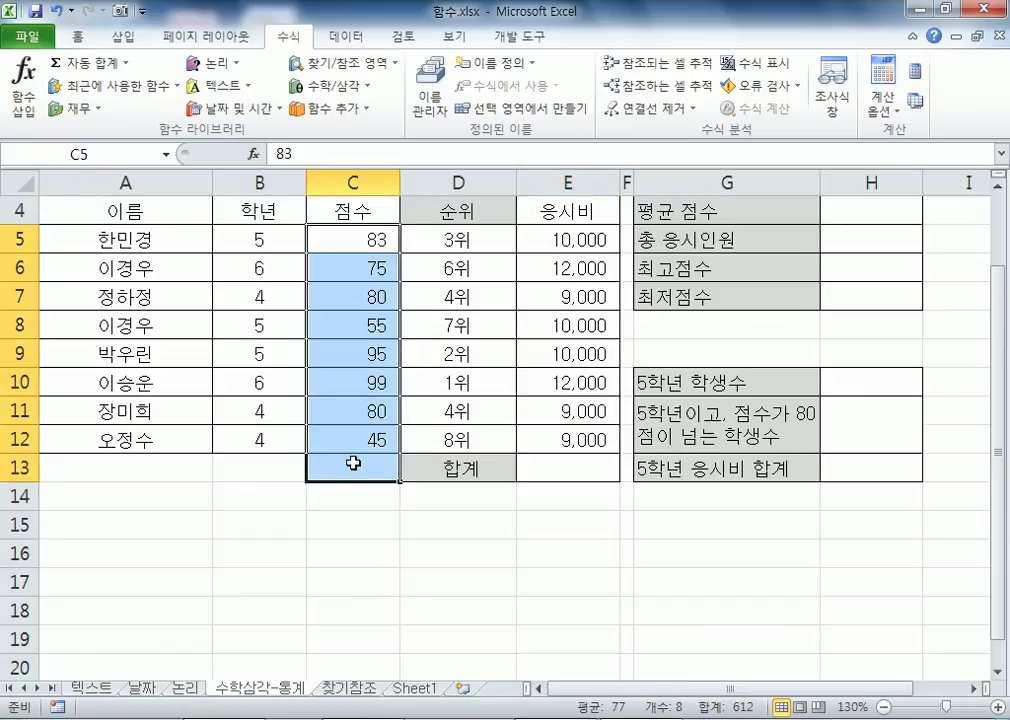
pyautogui.click(354, 464)
pyautogui.moveTo(258, 238); pyautogui.dragTo(255, 452)
pyautogui.click(258, 466)
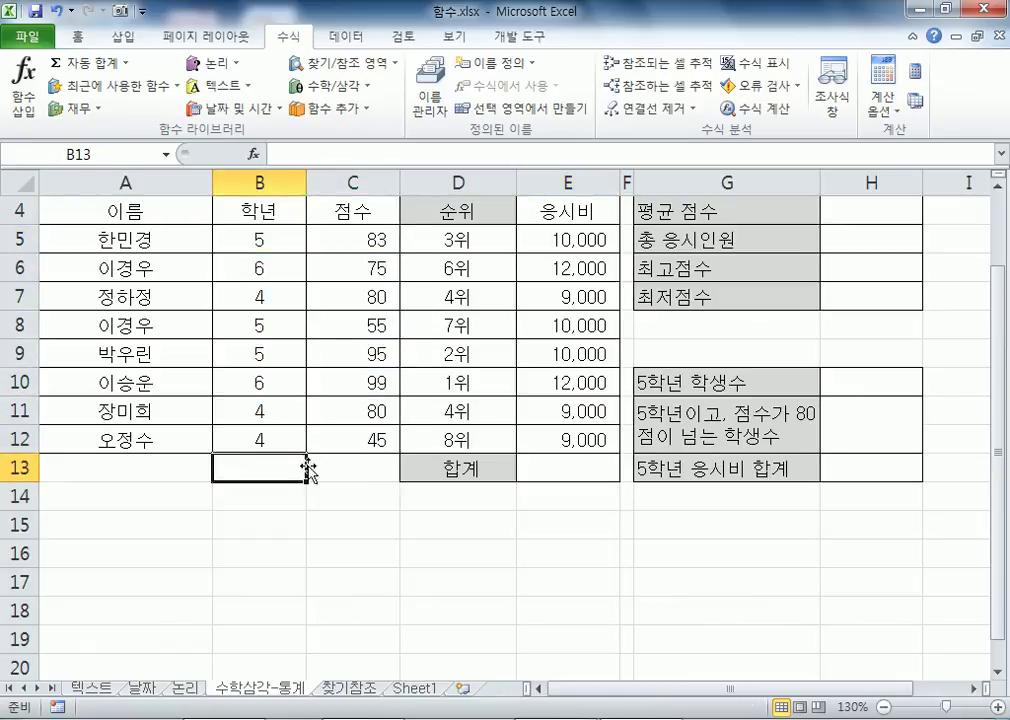
pyautogui.click(362, 470)
pyautogui.click(582, 464)
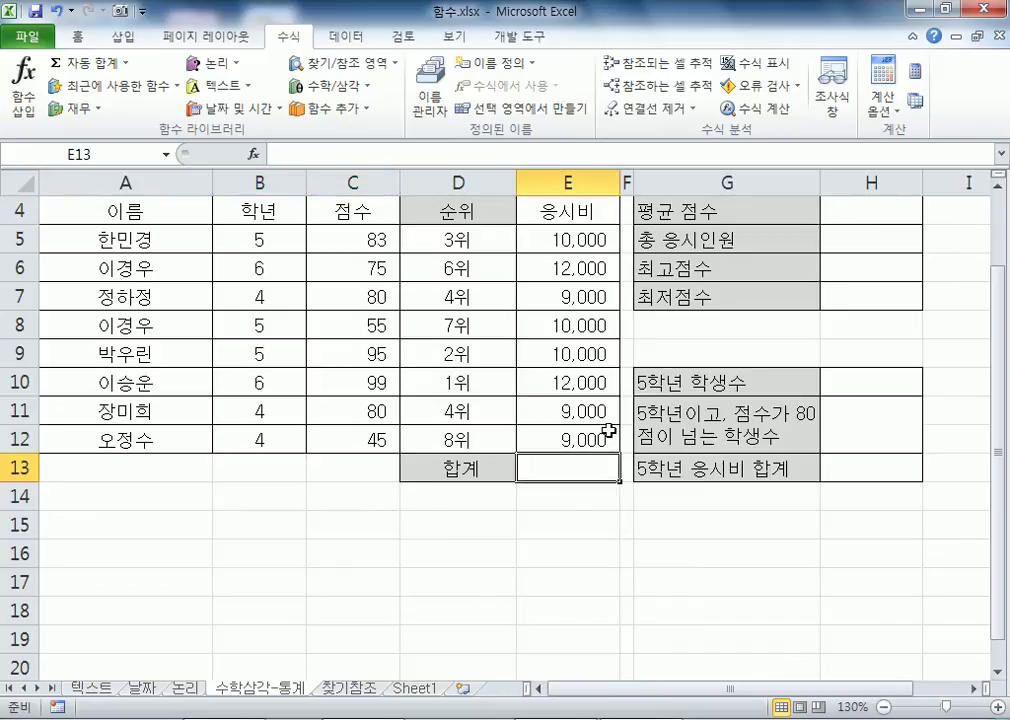
pyautogui.scroll(-1, 523, 386)
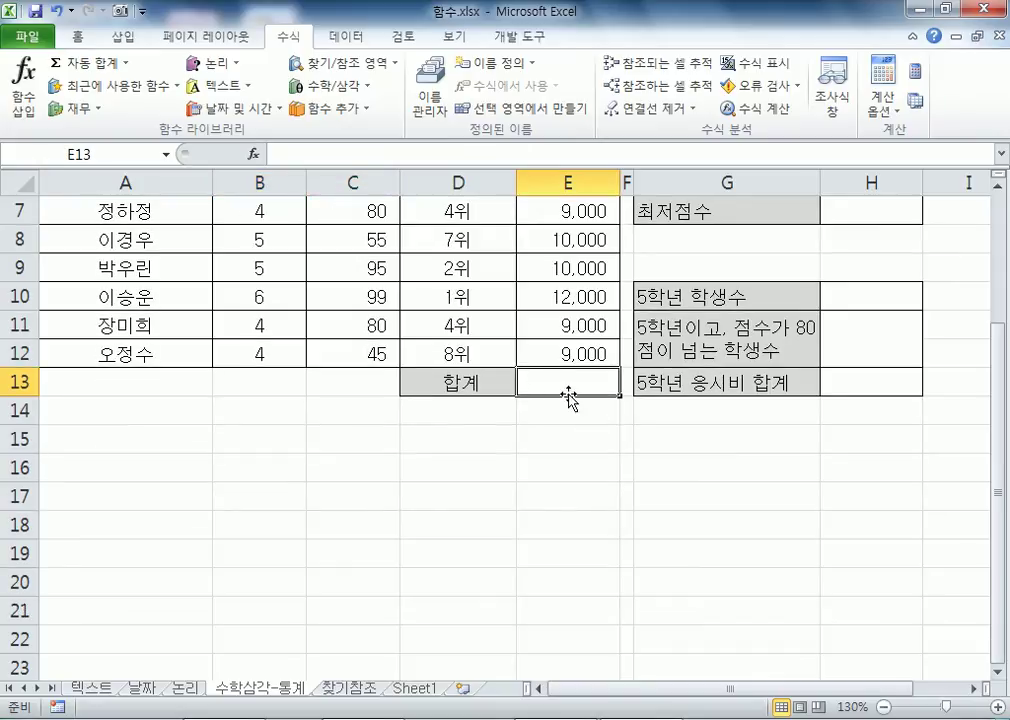
pyautogui.scroll(1, 570, 400)
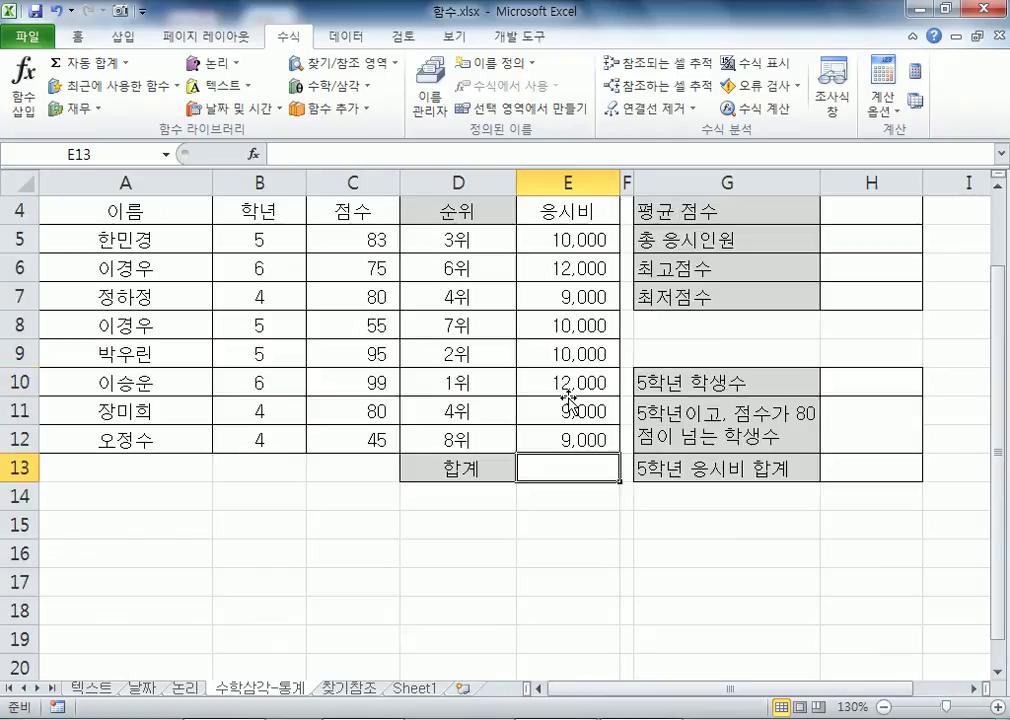
pyautogui.click(366, 92)
pyautogui.moveTo(425, 160); pyautogui.dragTo(424, 458)
pyautogui.click(338, 297)
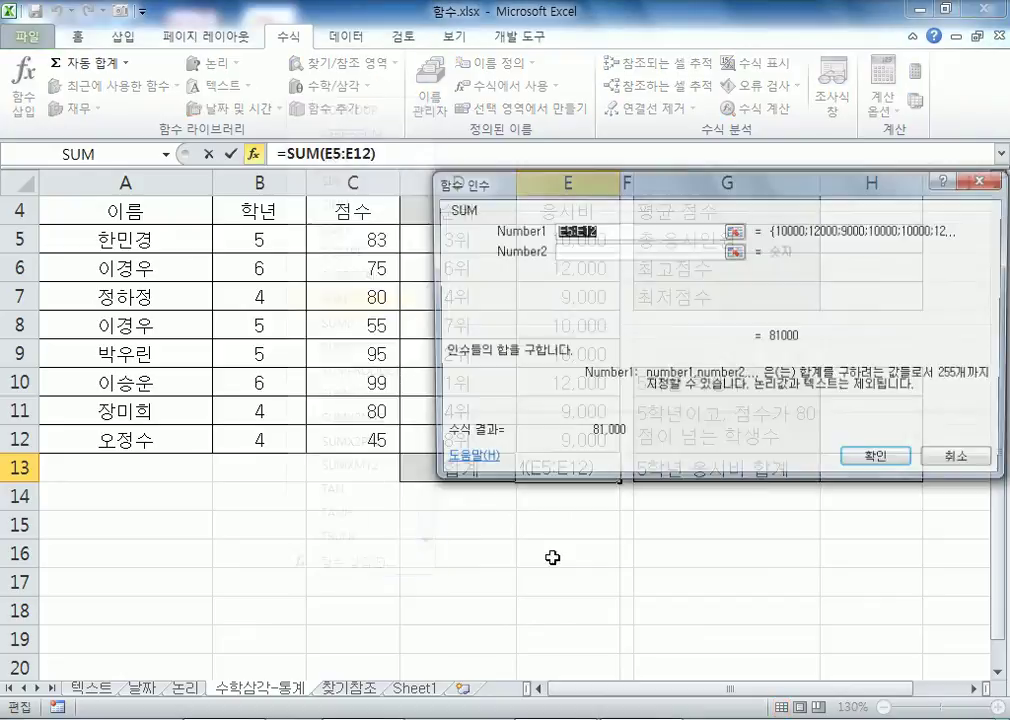
pyautogui.moveTo(613, 181); pyautogui.dragTo(534, 358)
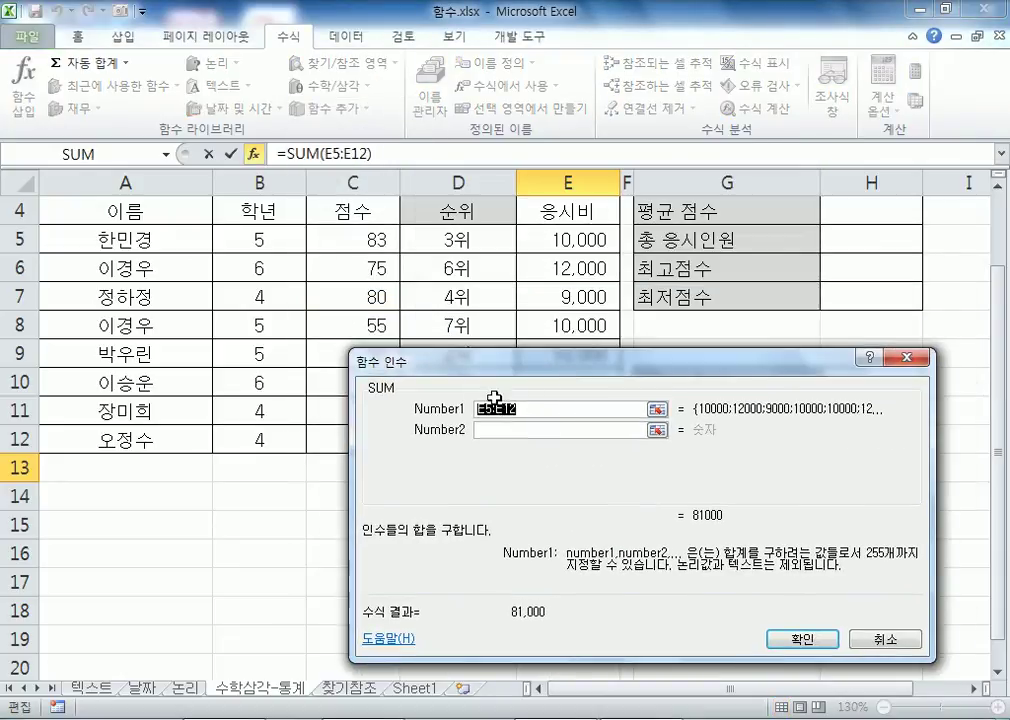
pyautogui.press('Escape')
# Step: Try writing the formula =SUM(E5:E12) directly in the 응시비 total cell E13
pyautogui.write('=SUM(')
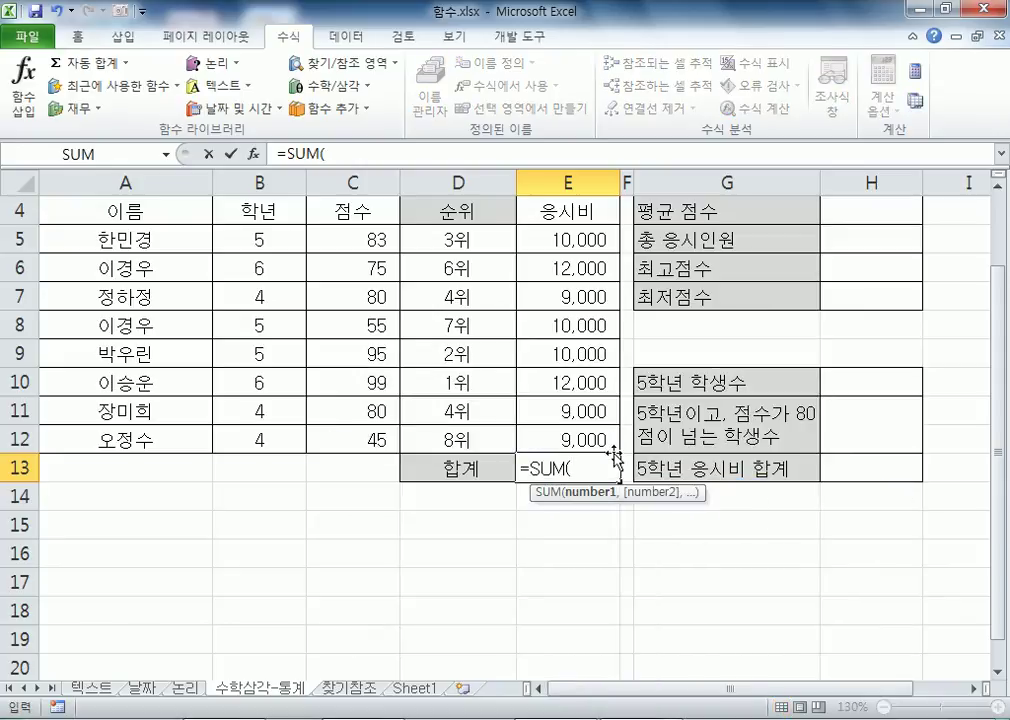
pyautogui.moveTo(583, 238); pyautogui.dragTo(562, 438)
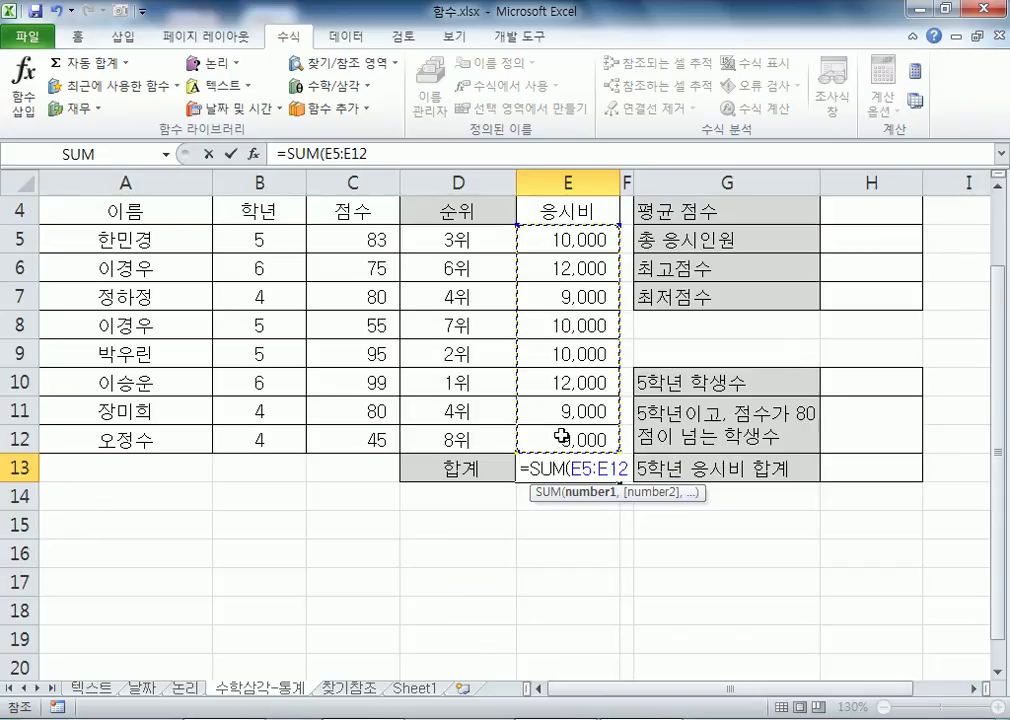
pyautogui.write(')')
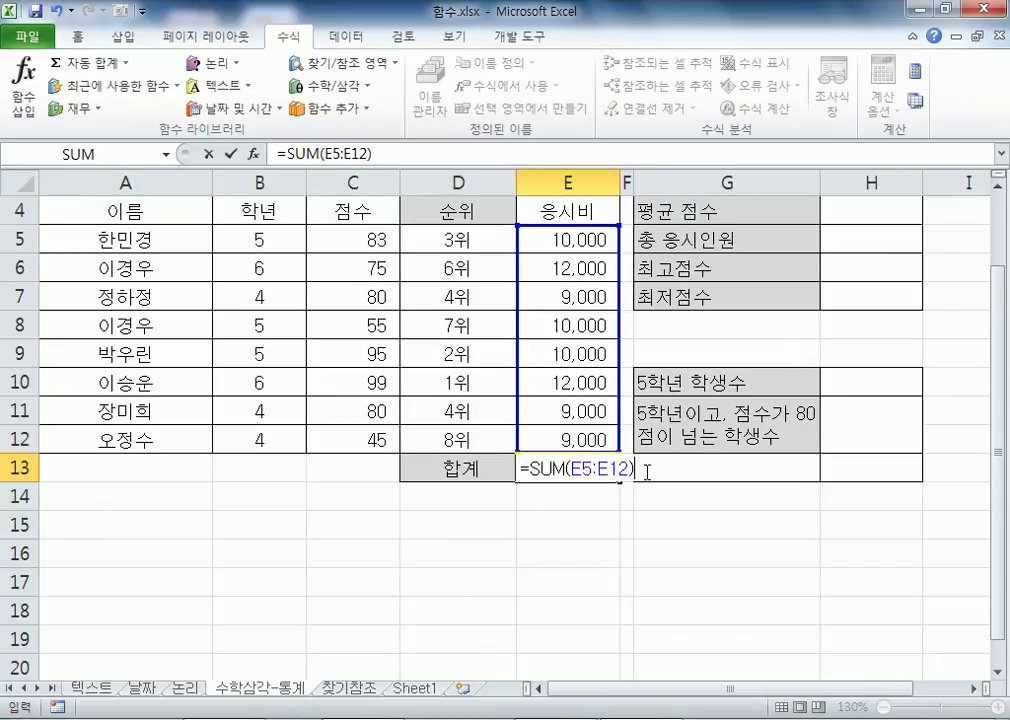
pyautogui.press('Escape')
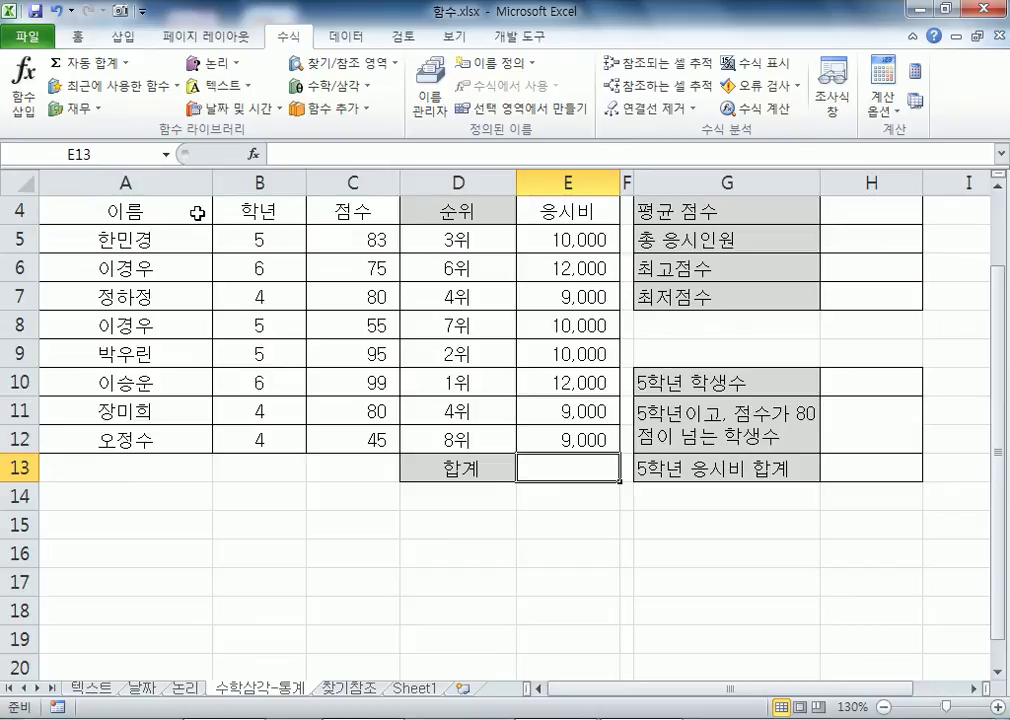
# Step: Total the 응시비 fees E5:E12 in cell E13 with AutoSum
pyautogui.click(88, 66)
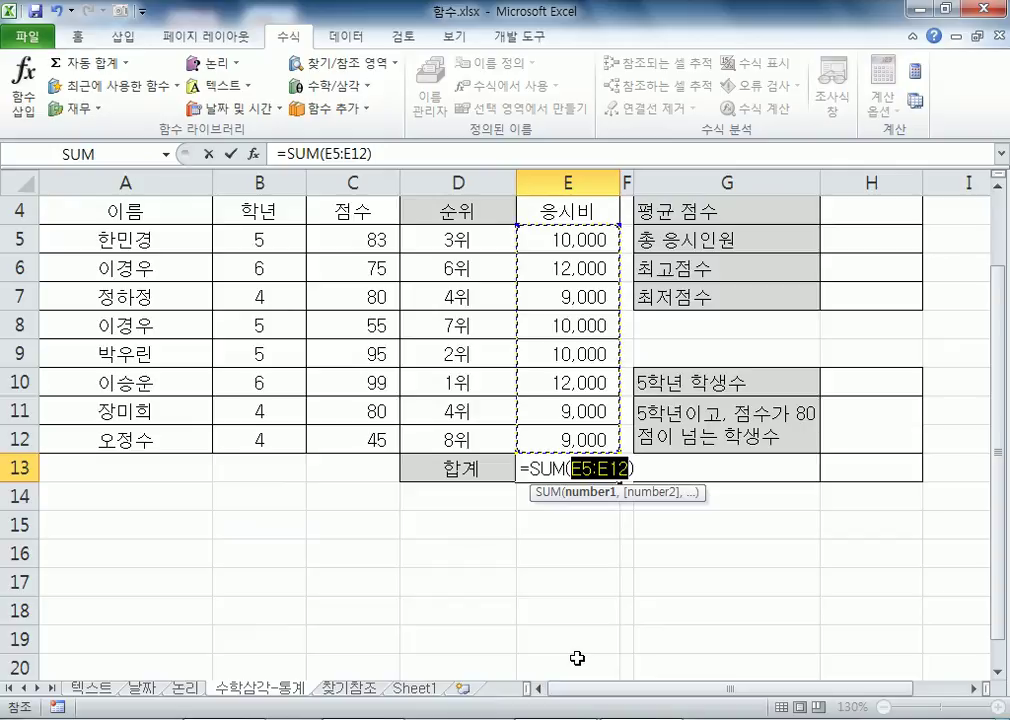
pyautogui.press('Return')
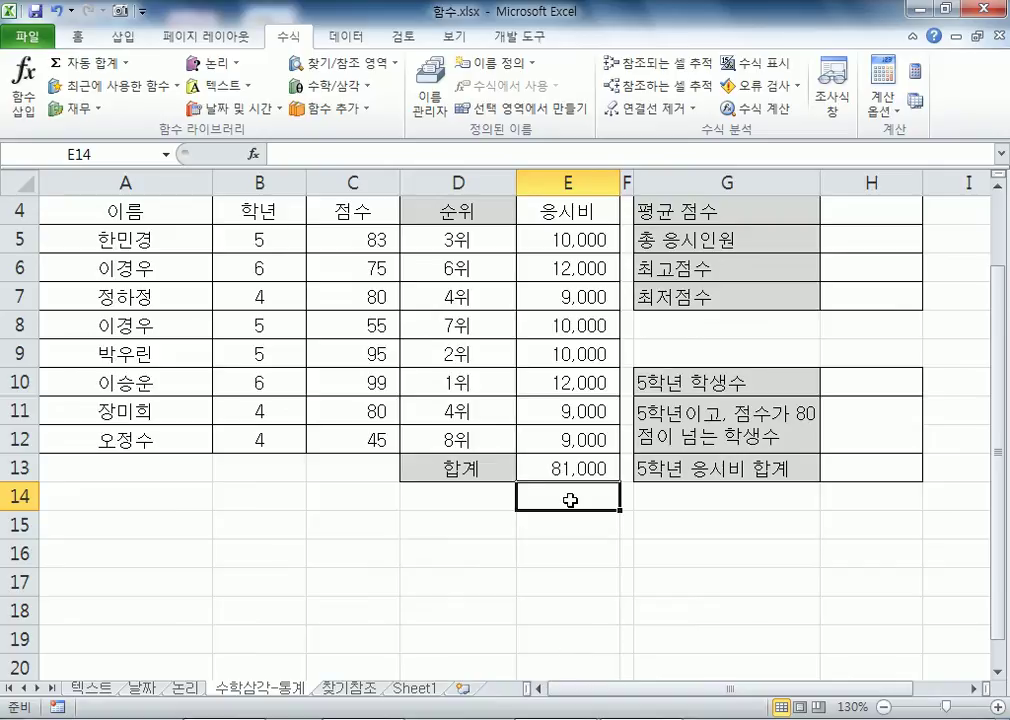
# Step: Calculate the 평균 점수 in H4 with the AutoSum average option over the scores C5:C12, and check the resulting formula
pyautogui.moveTo(690, 692); pyautogui.dragTo(735, 692)
pyautogui.scroll(1, 674, 450)
pyautogui.click(674, 296)
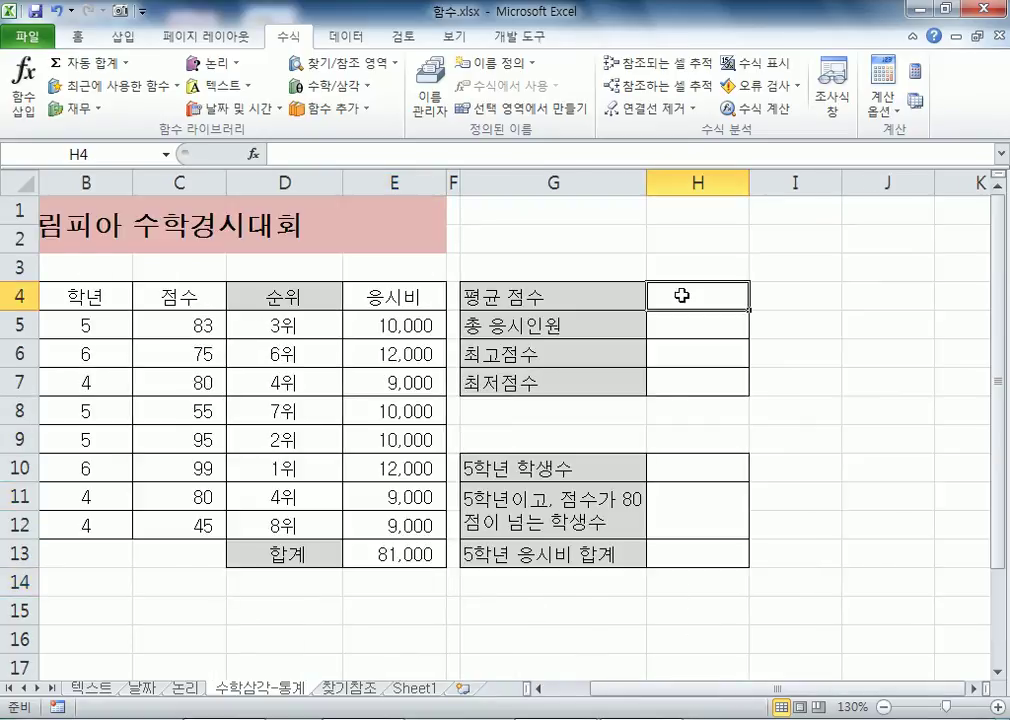
pyautogui.moveTo(180, 326); pyautogui.dragTo(198, 521)
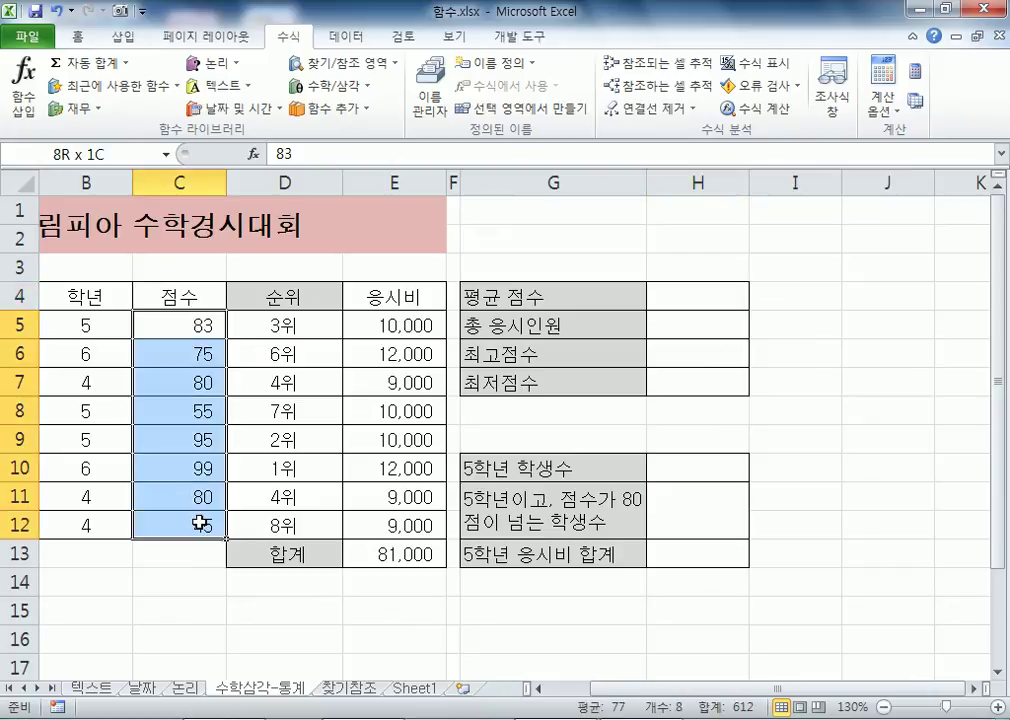
pyautogui.click(679, 291)
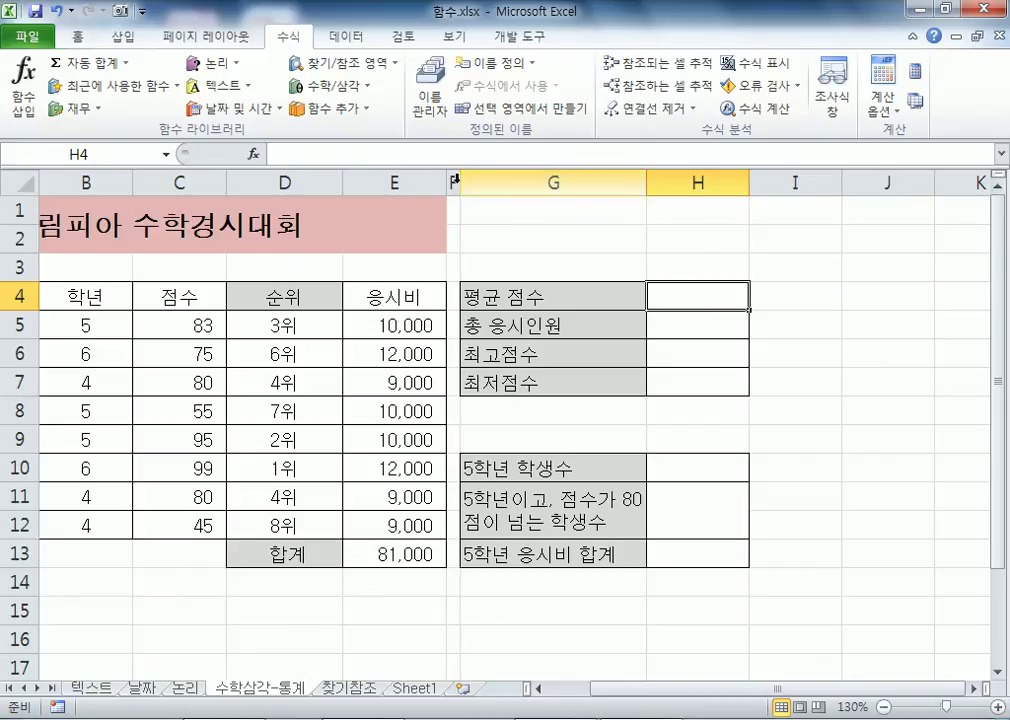
pyautogui.click(127, 63)
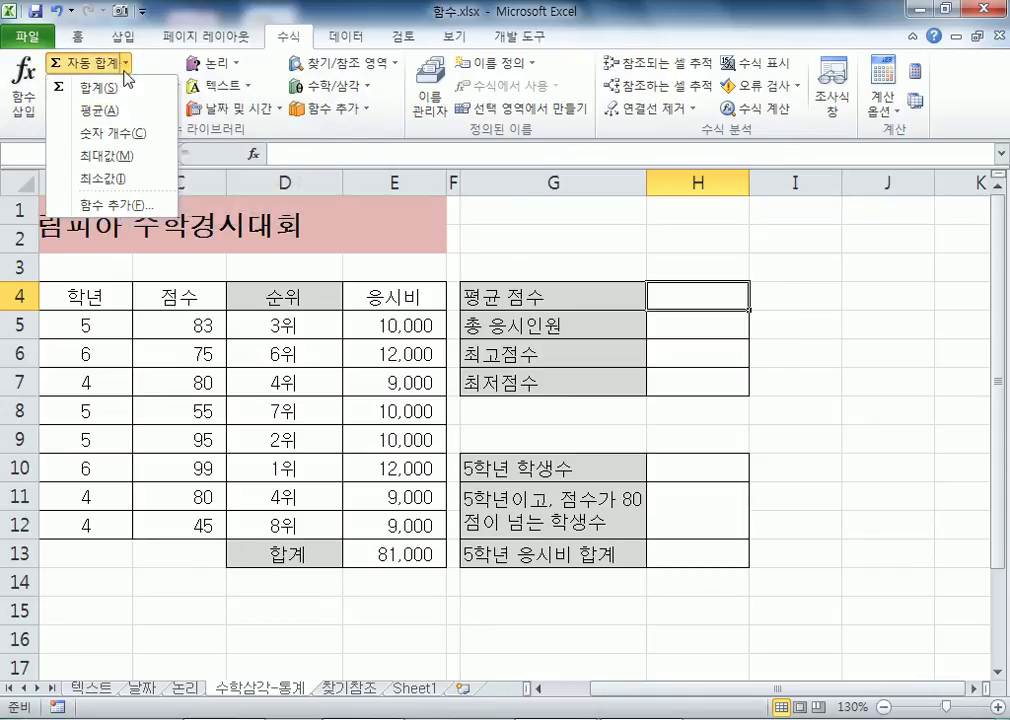
pyautogui.click(89, 66)
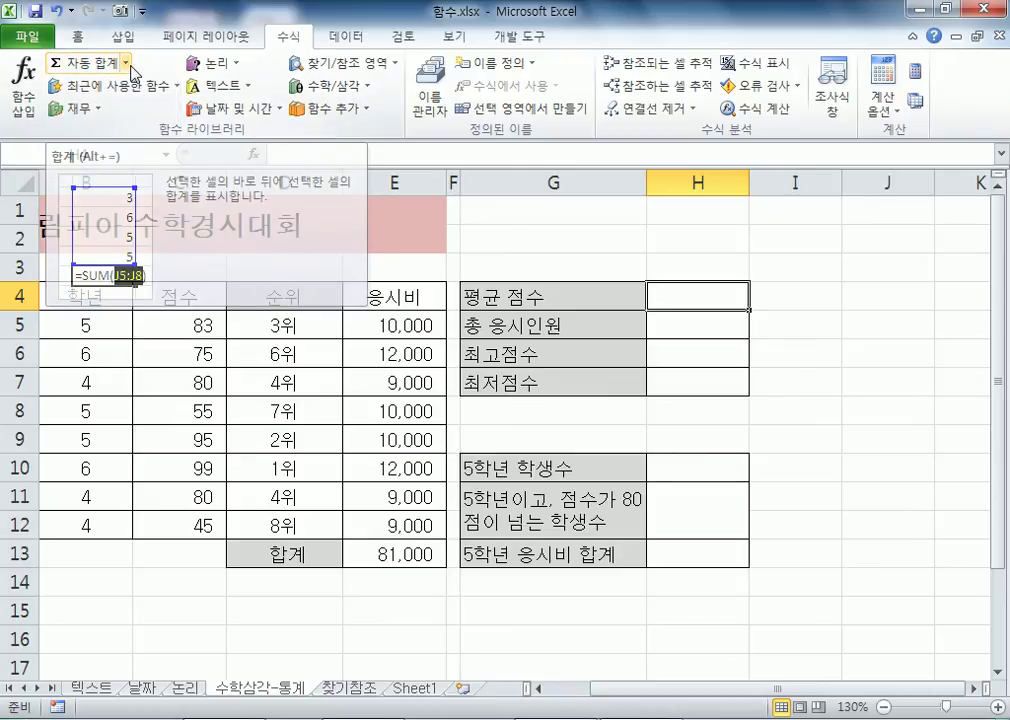
pyautogui.click(128, 66)
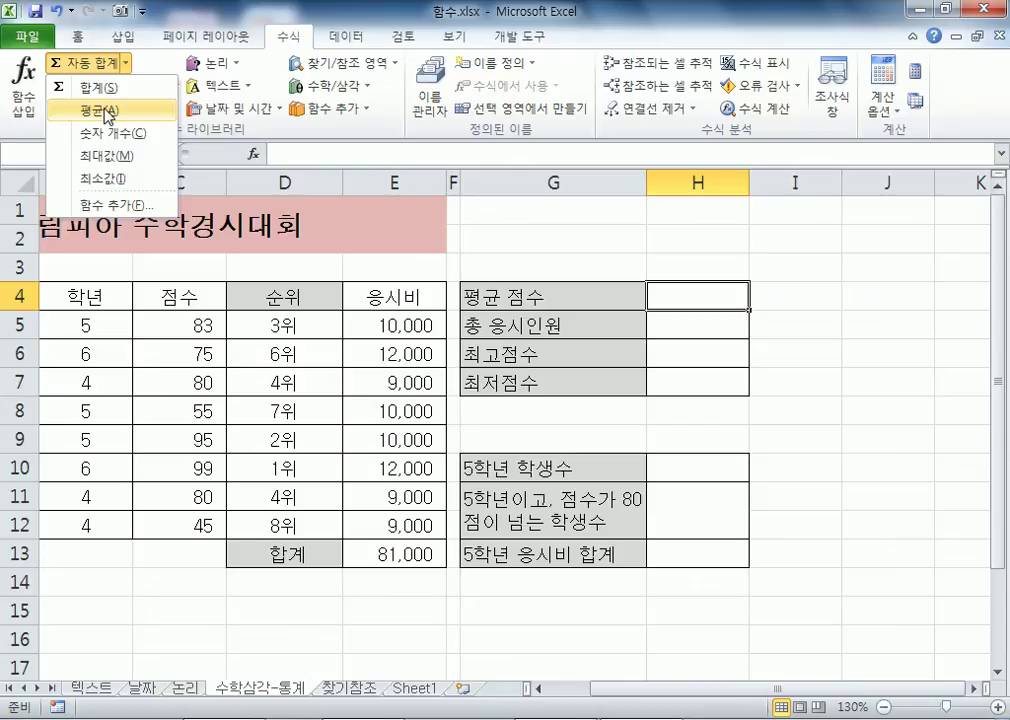
pyautogui.click(107, 112)
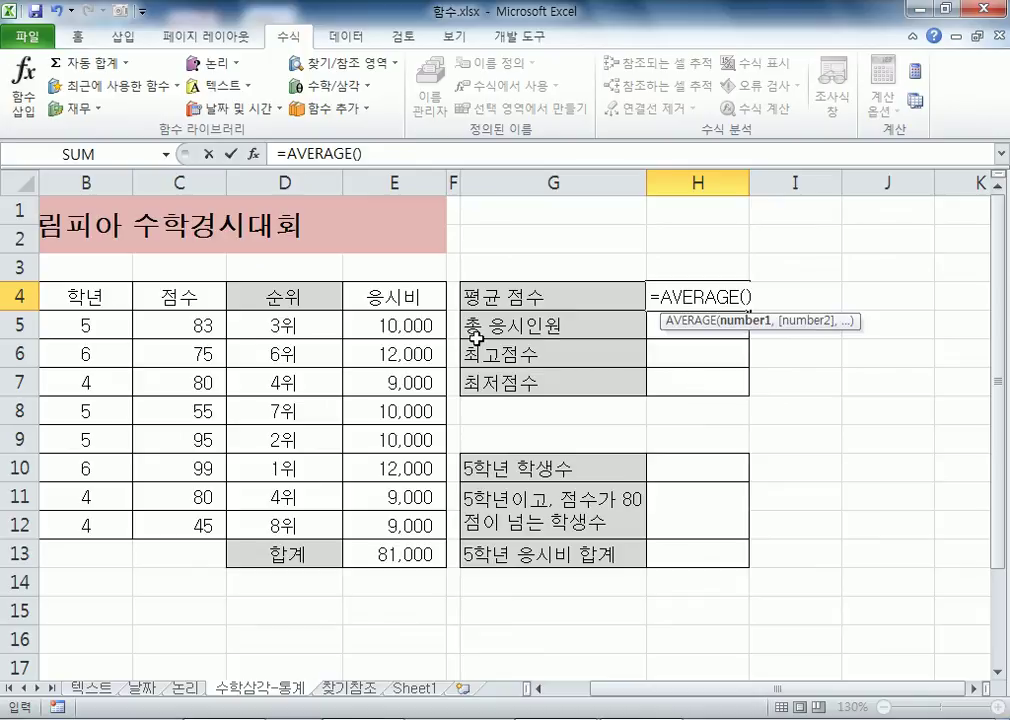
pyautogui.moveTo(157, 316); pyautogui.dragTo(165, 520)
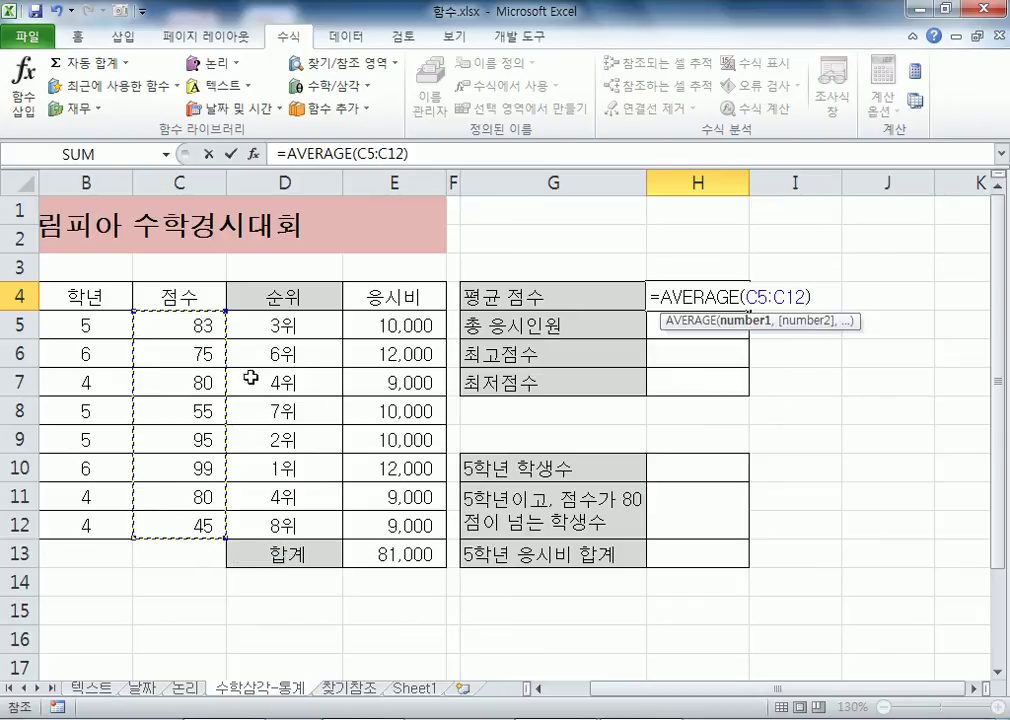
pyautogui.scroll(-1, 270, 375)
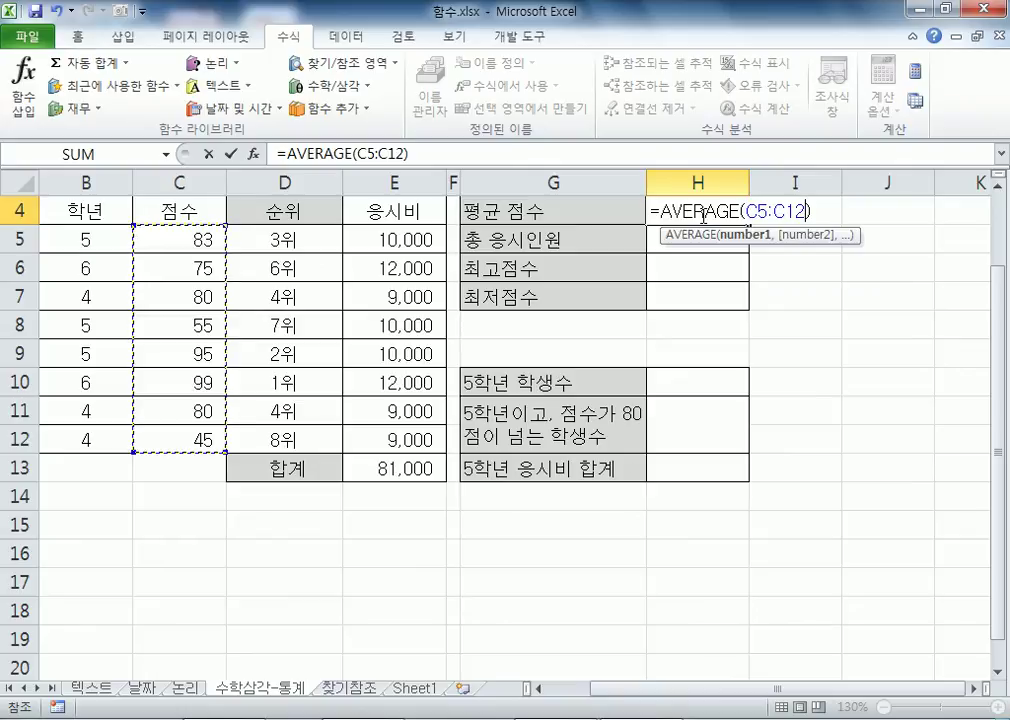
pyautogui.press('Return')
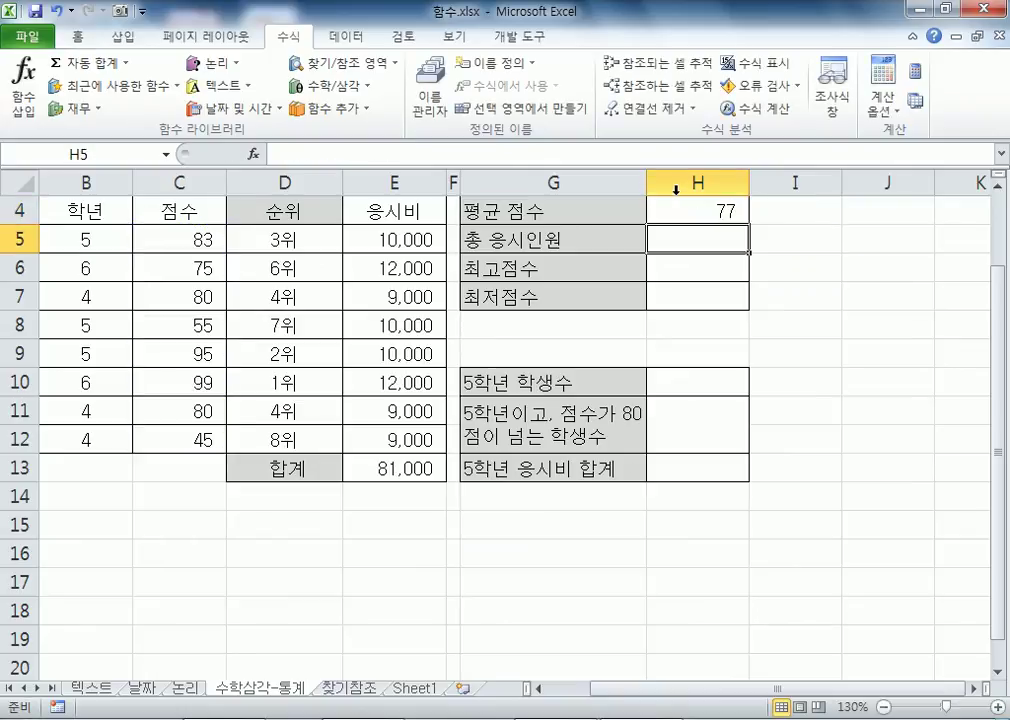
pyautogui.click(726, 211)
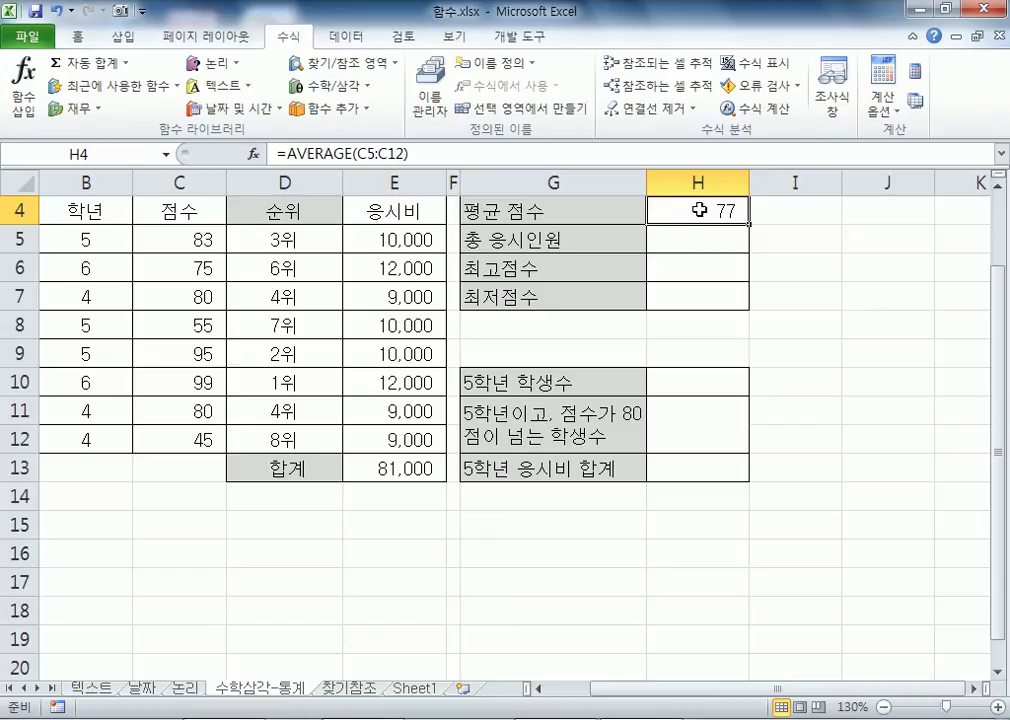
# Step: Change the number format of the 평균 점수 result in H4 to 일반
pyautogui.click(72, 36)
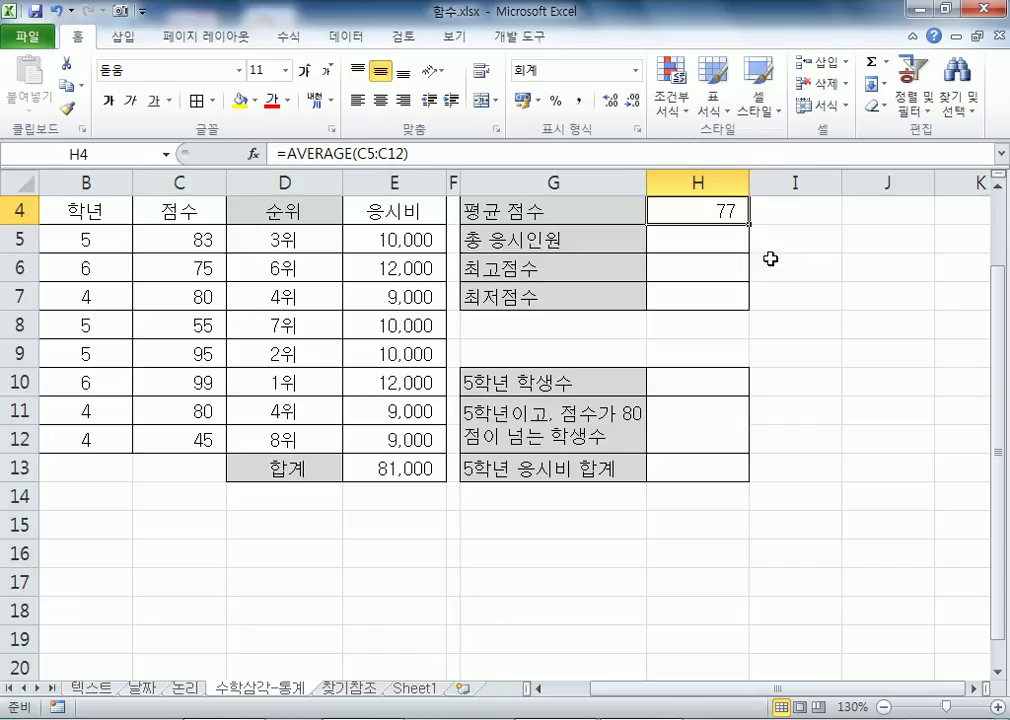
pyautogui.scroll(1, 785, 253)
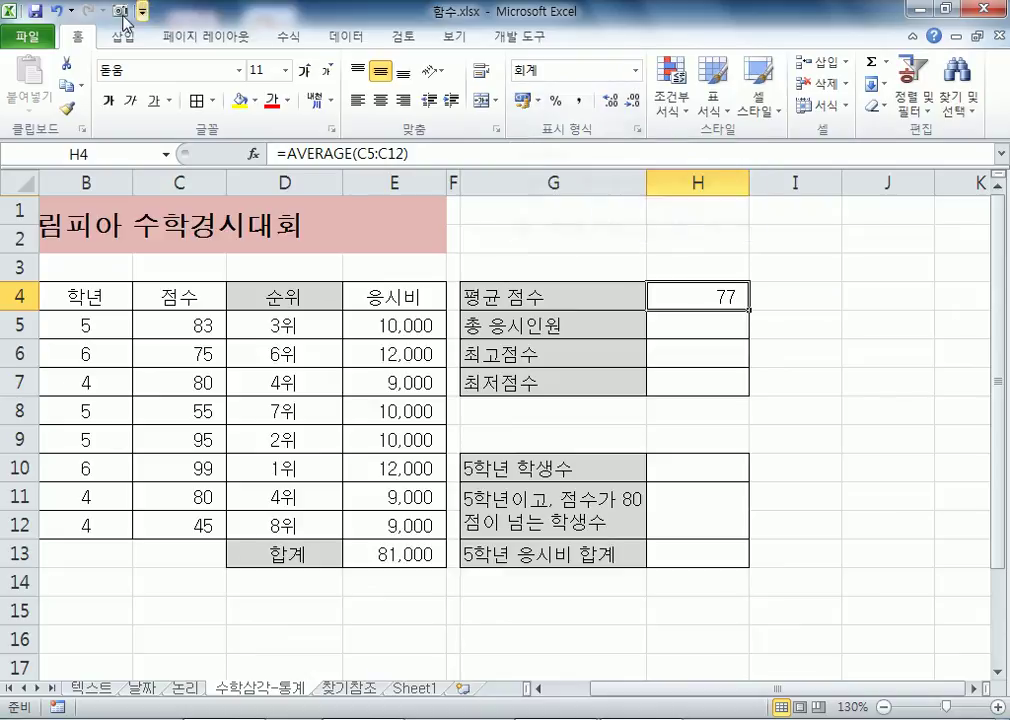
pyautogui.click(288, 38)
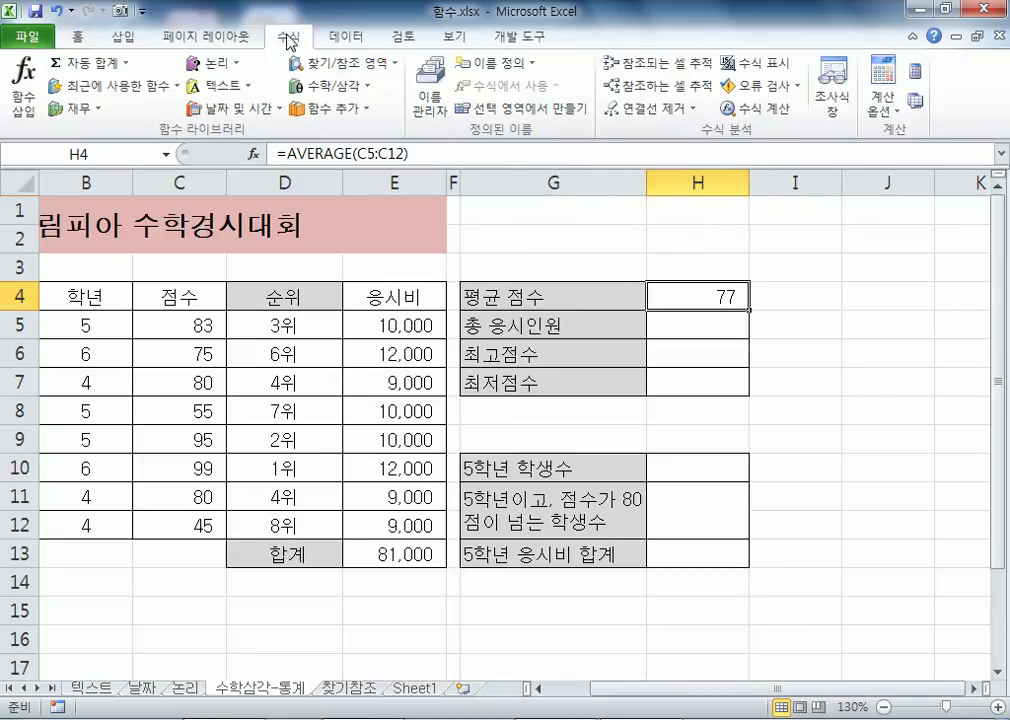
pyautogui.click(78, 37)
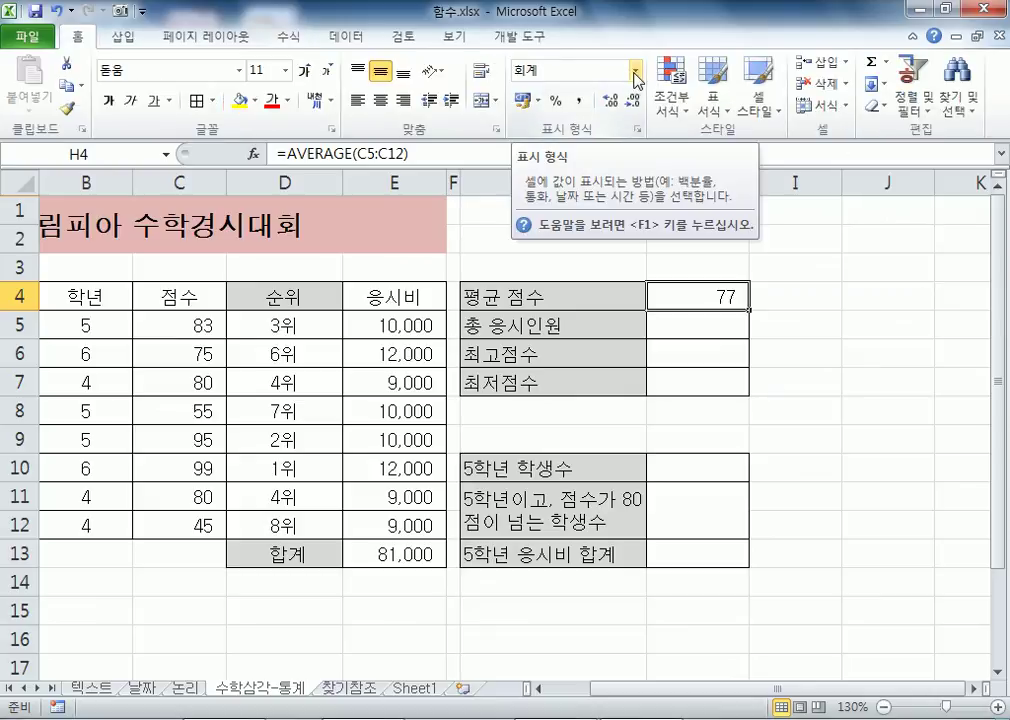
pyautogui.scroll(-1, 778, 243)
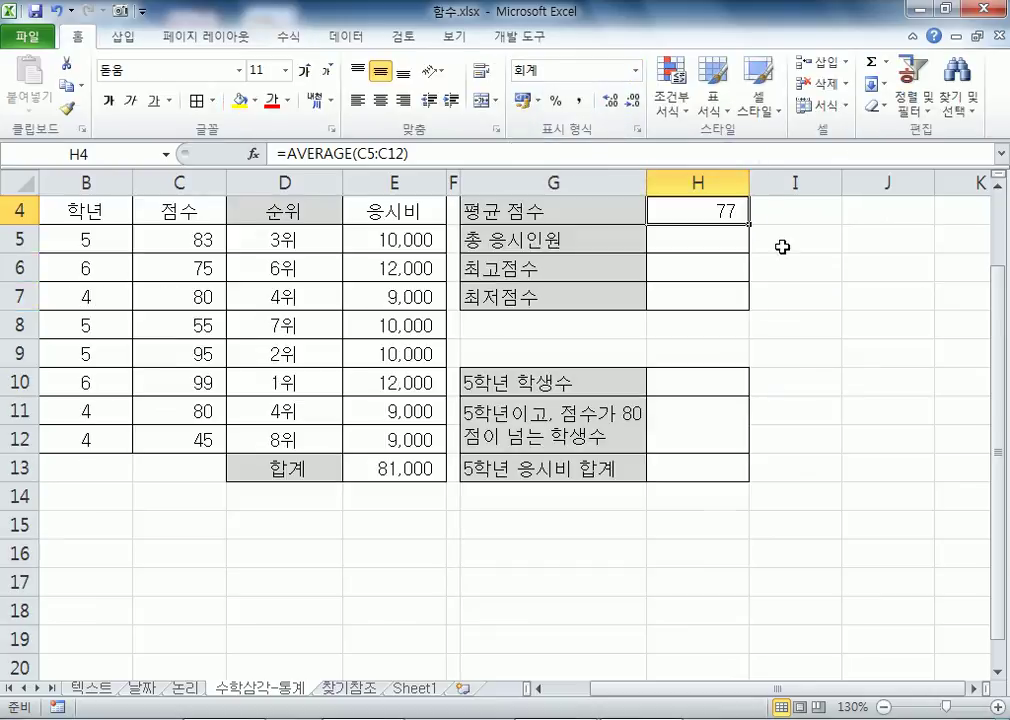
pyautogui.click(636, 72)
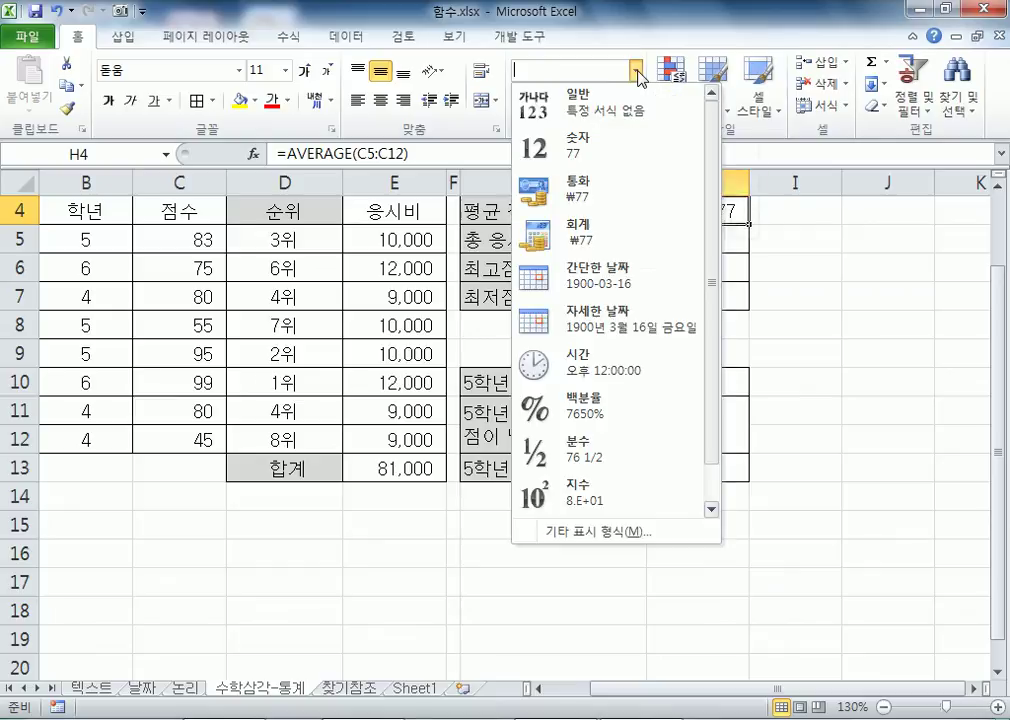
pyautogui.click(597, 110)
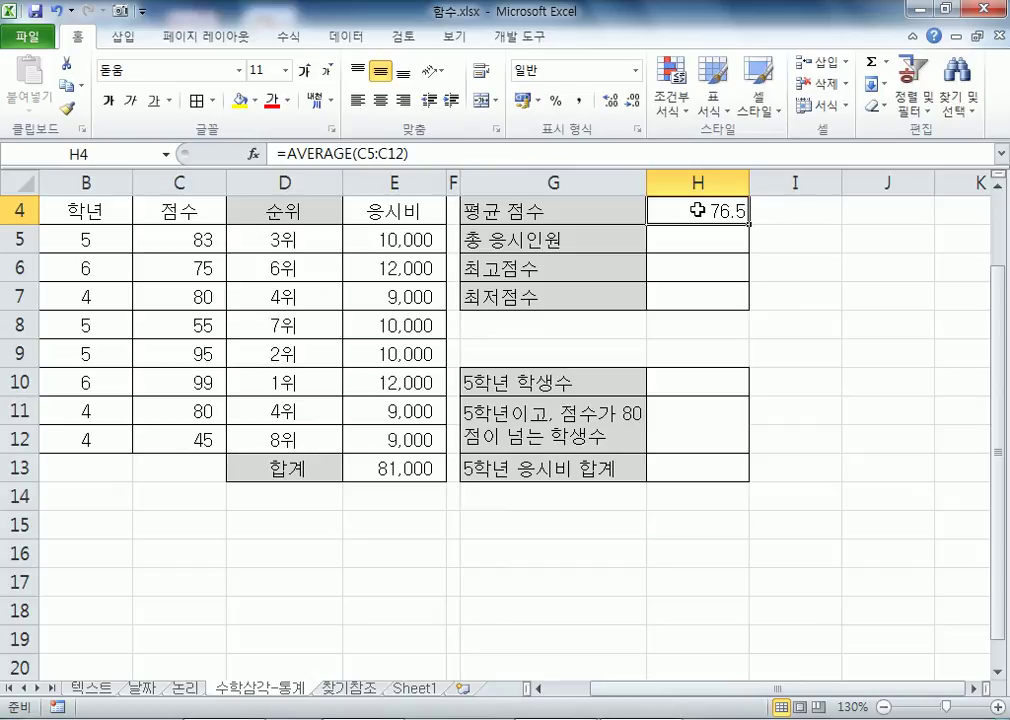
# Step: Undo the number format change on the average in H4
pyautogui.click(296, 37)
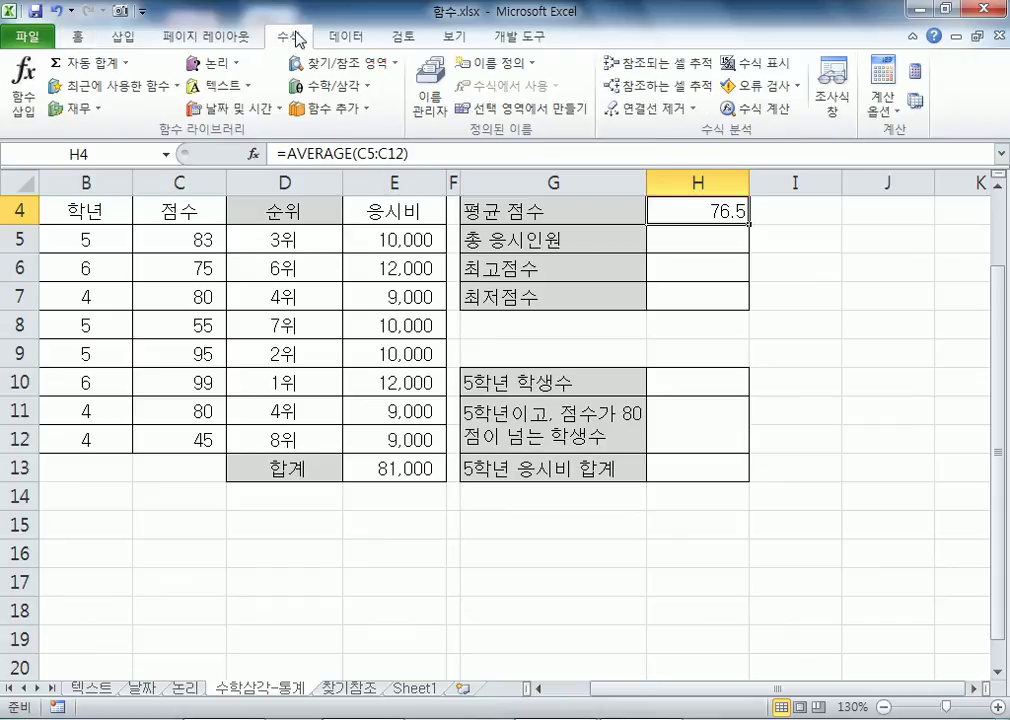
pyautogui.click(125, 62)
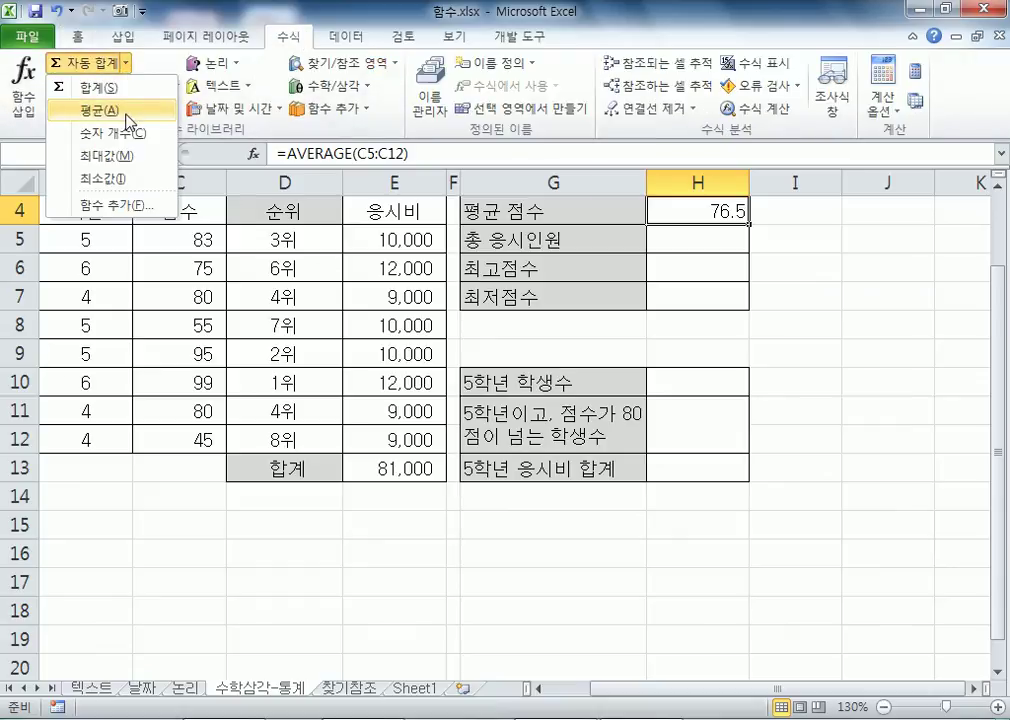
pyautogui.click(675, 209)
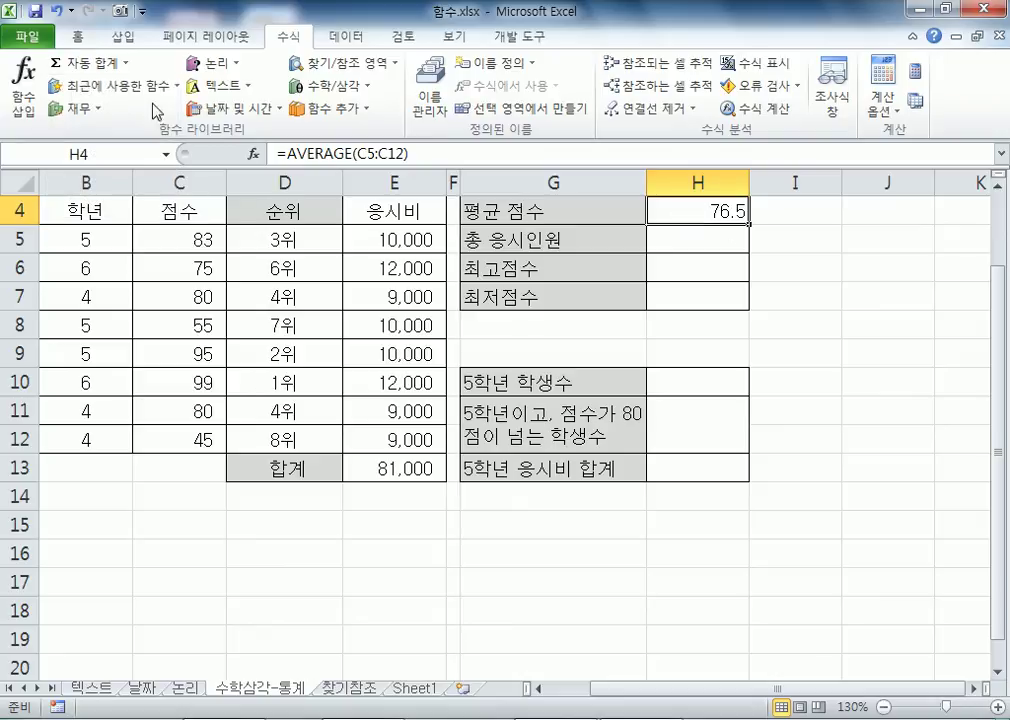
pyautogui.click(55, 10)
# Step: Compare the averages of the score ranges C5:C12, C5:C8 and C5:C7 with the AVERAGE formula in H4
pyautogui.moveTo(142, 232); pyautogui.dragTo(171, 444)
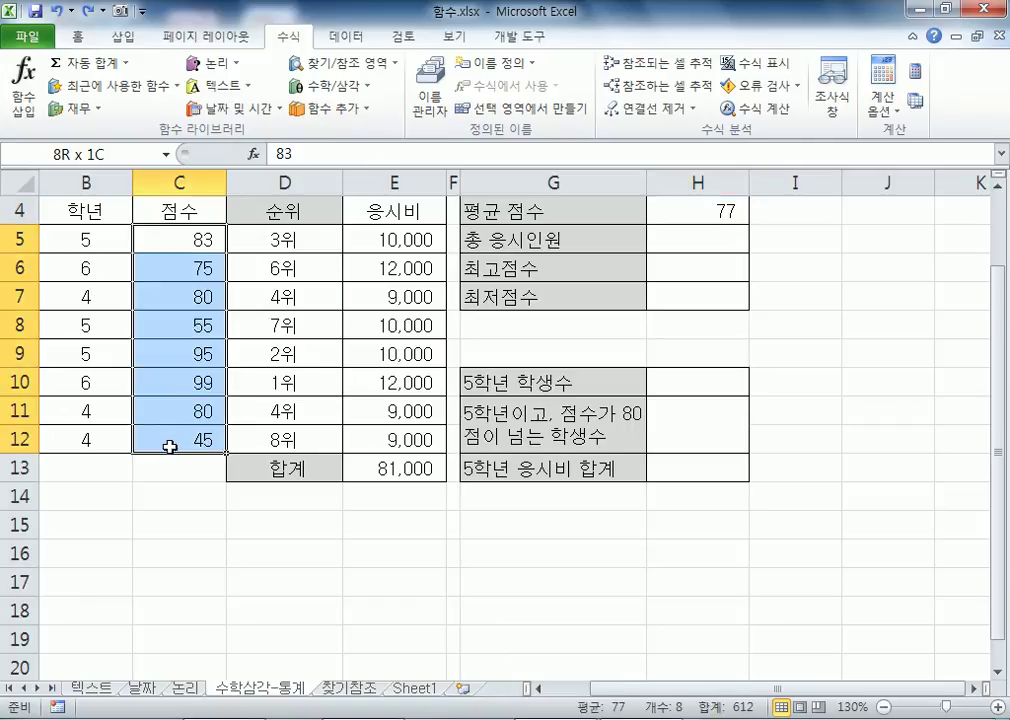
pyautogui.click(651, 212)
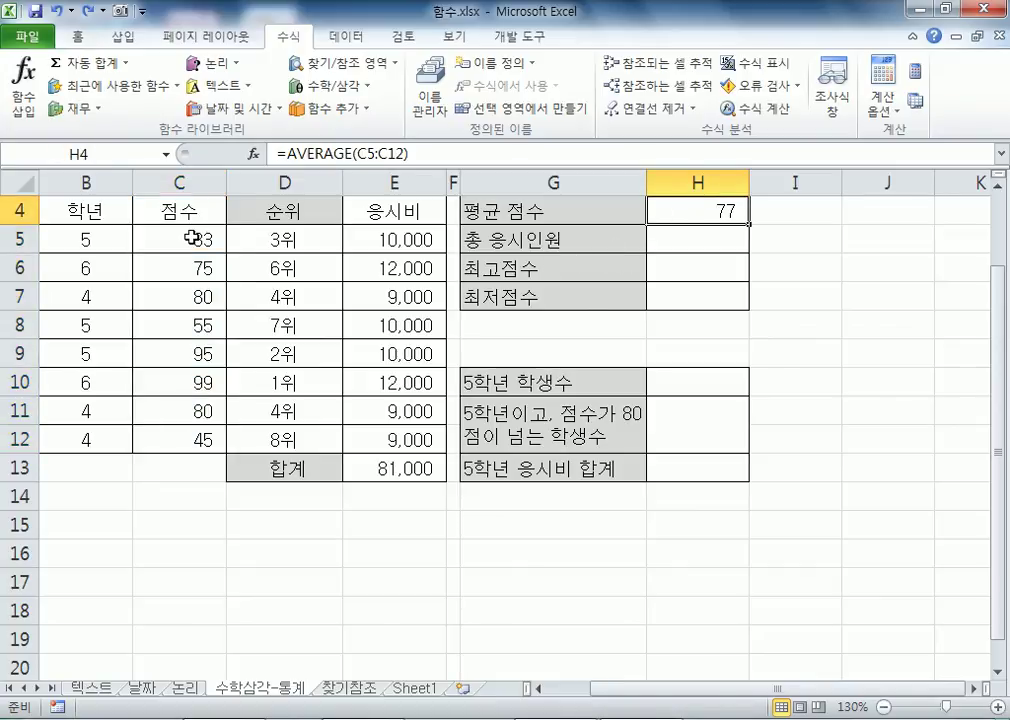
pyautogui.moveTo(145, 237); pyautogui.dragTo(189, 336)
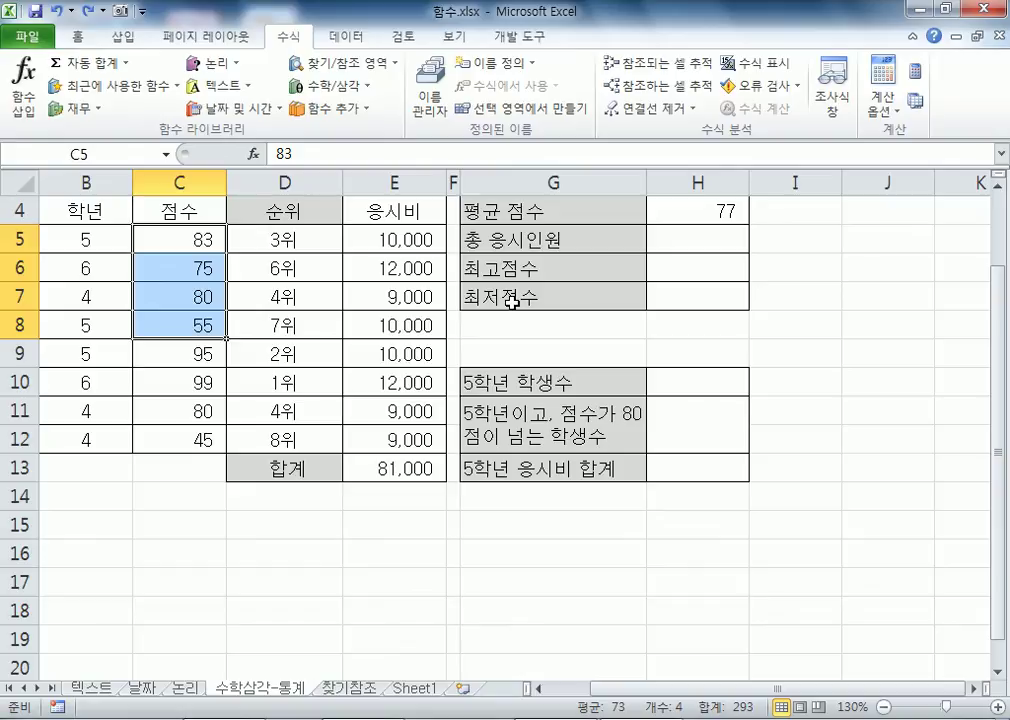
pyautogui.moveTo(203, 235); pyautogui.dragTo(200, 295)
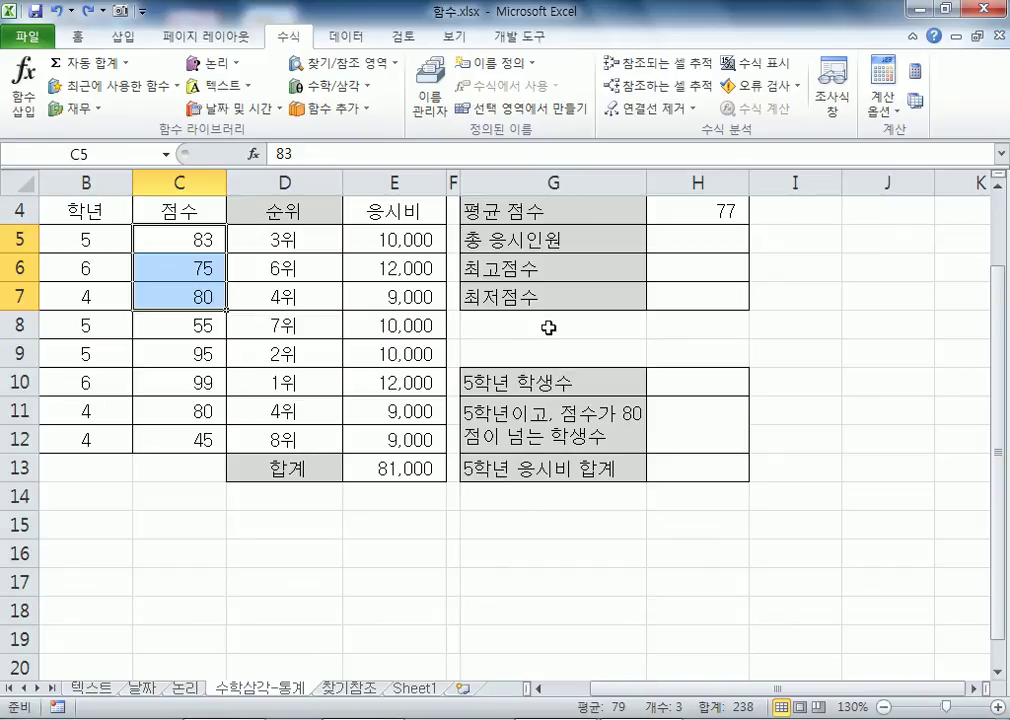
pyautogui.click(703, 207)
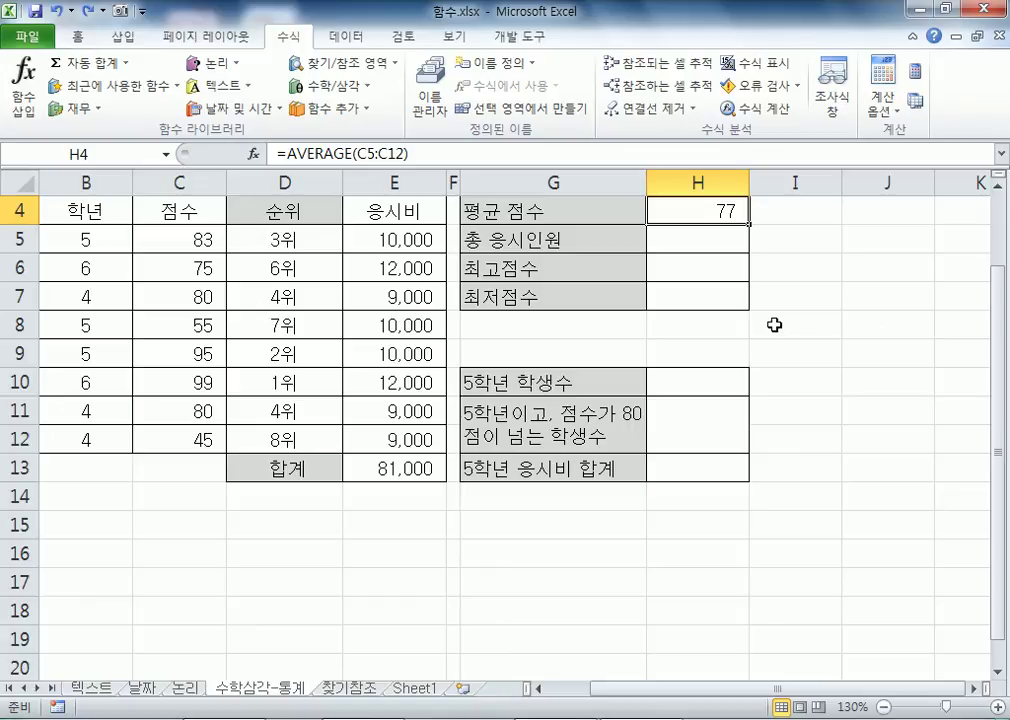
# Step: Set the number format of the 평균 점수 cell H4 to 일반
pyautogui.click(78, 40)
pyautogui.rightClick(707, 212)
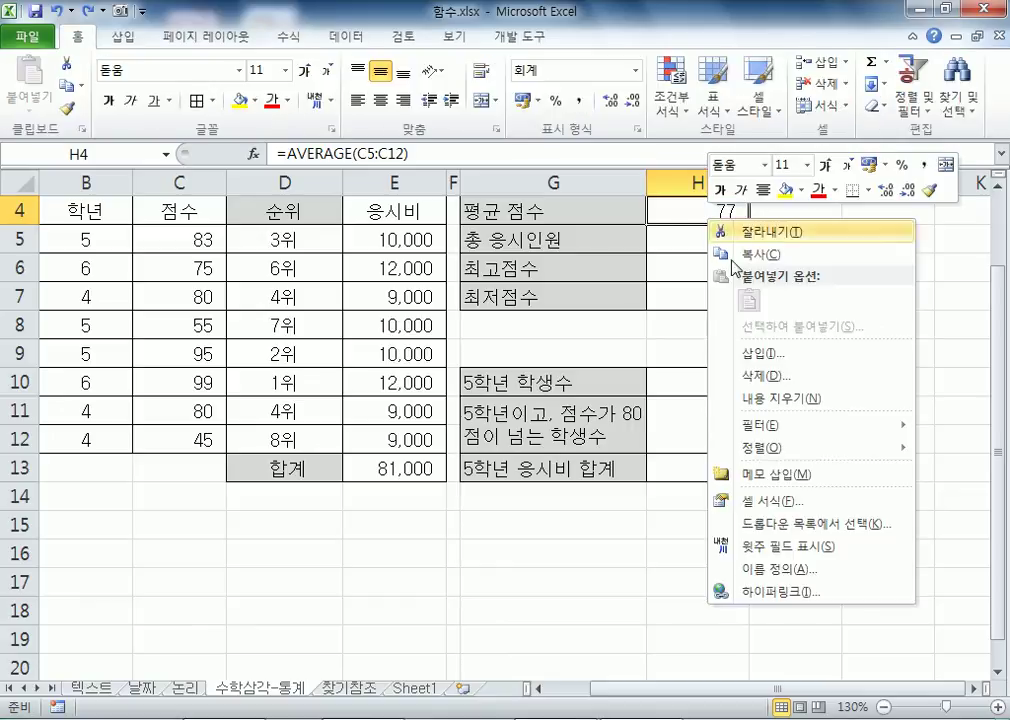
pyautogui.click(777, 511)
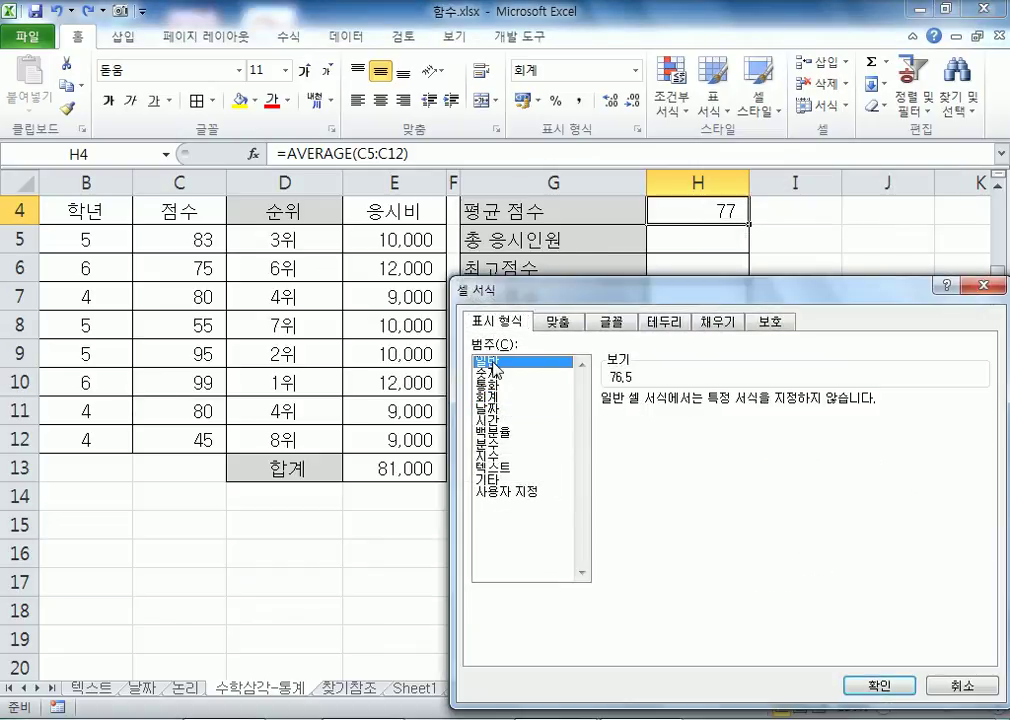
pyautogui.click(988, 285)
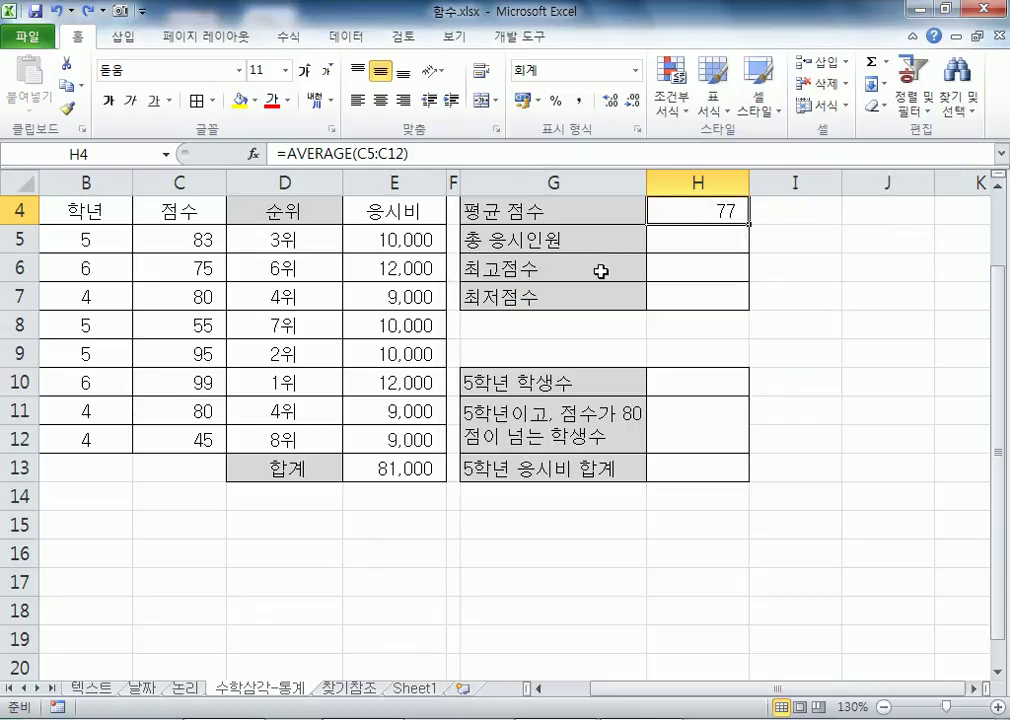
pyautogui.click(637, 72)
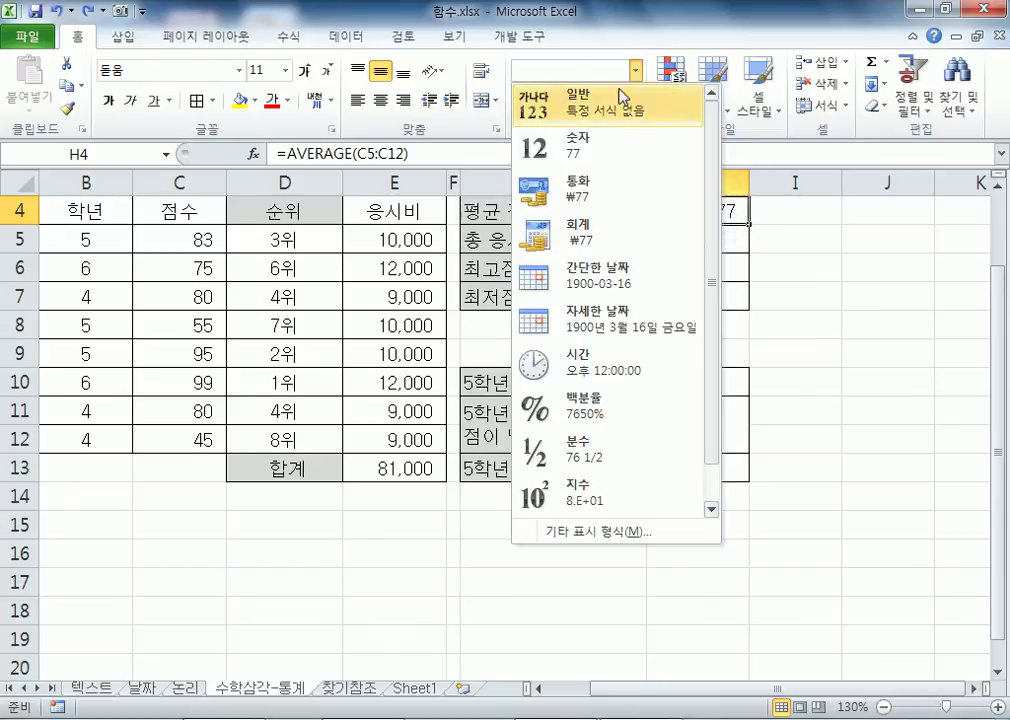
pyautogui.click(606, 107)
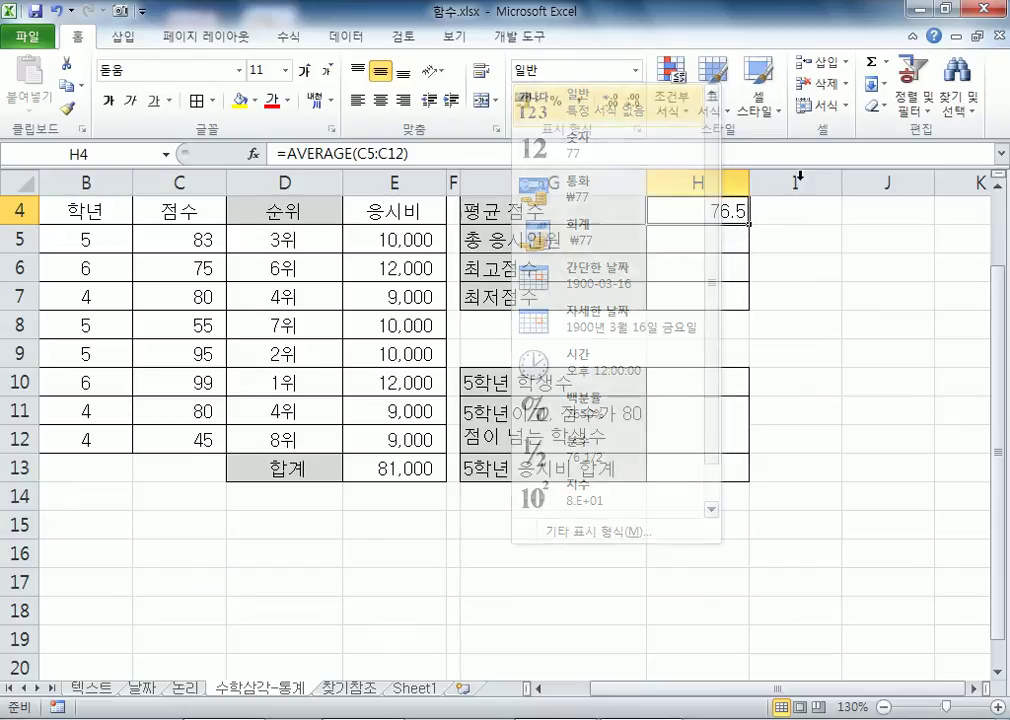
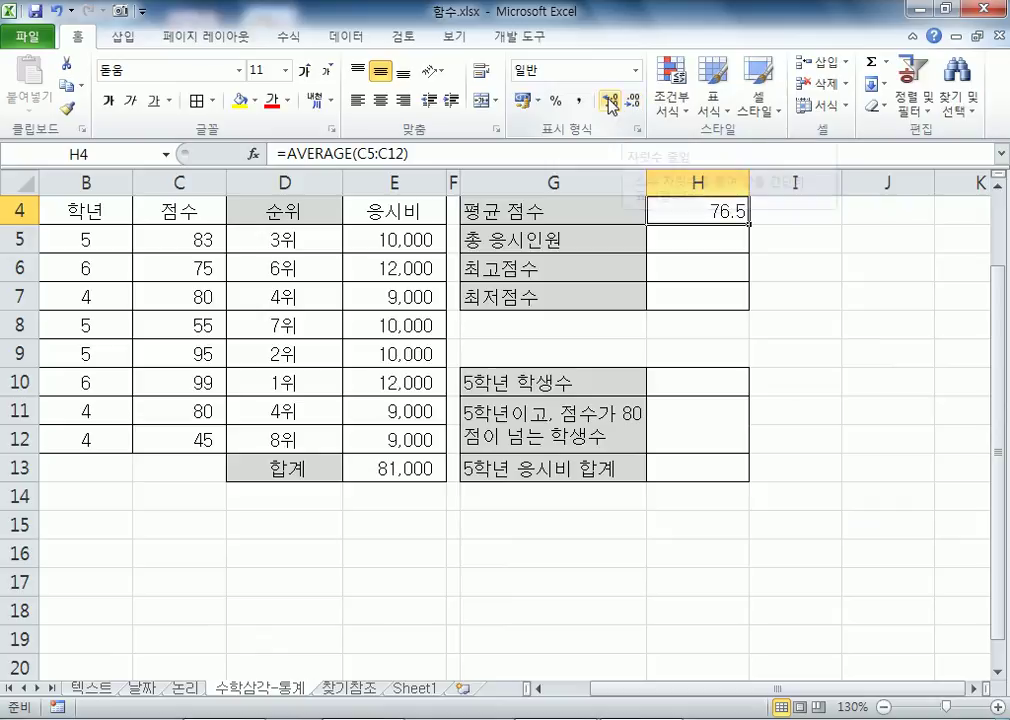
# Step: Try more and fewer decimal places on the average in H4, ending with two decimals
pyautogui.click(611, 104)
pyautogui.click(611, 104)
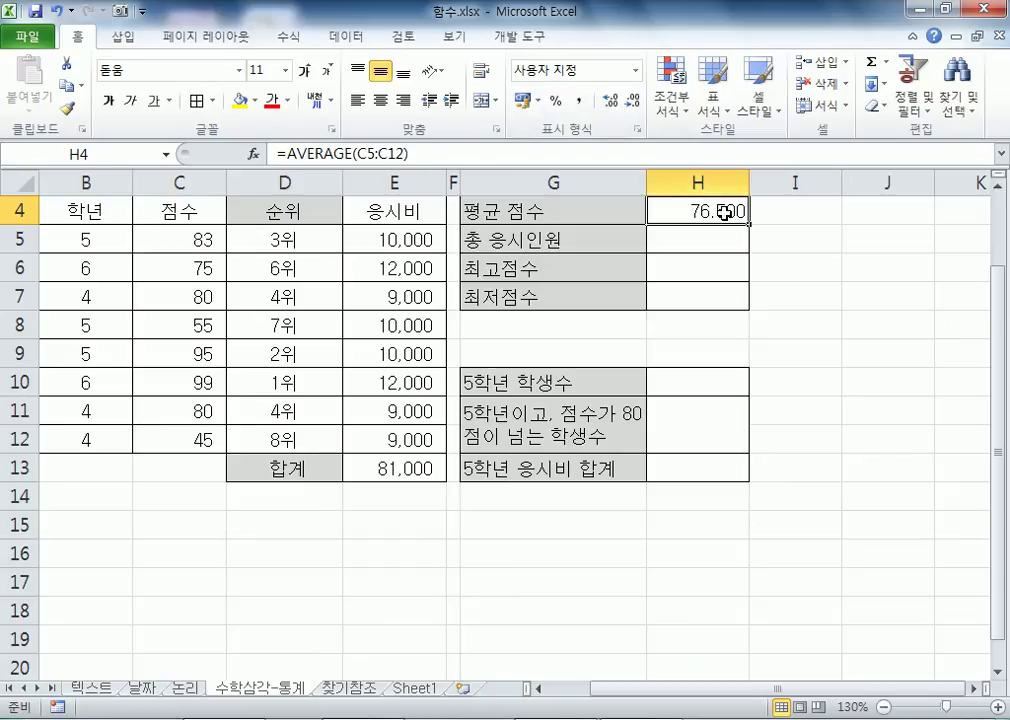
pyautogui.click(638, 101)
pyautogui.click(638, 101)
pyautogui.click(638, 101)
pyautogui.click(611, 101)
pyautogui.click(611, 101)
pyautogui.scroll(1, 807, 250)
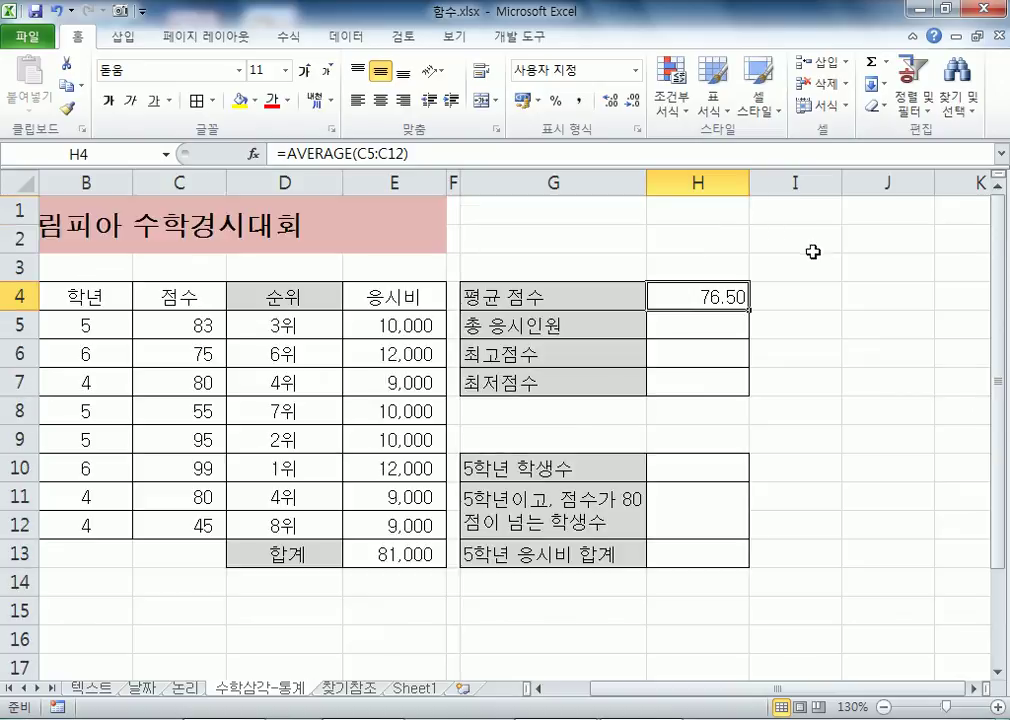
pyautogui.moveTo(1000, 320); pyautogui.dragTo(1000, 383)
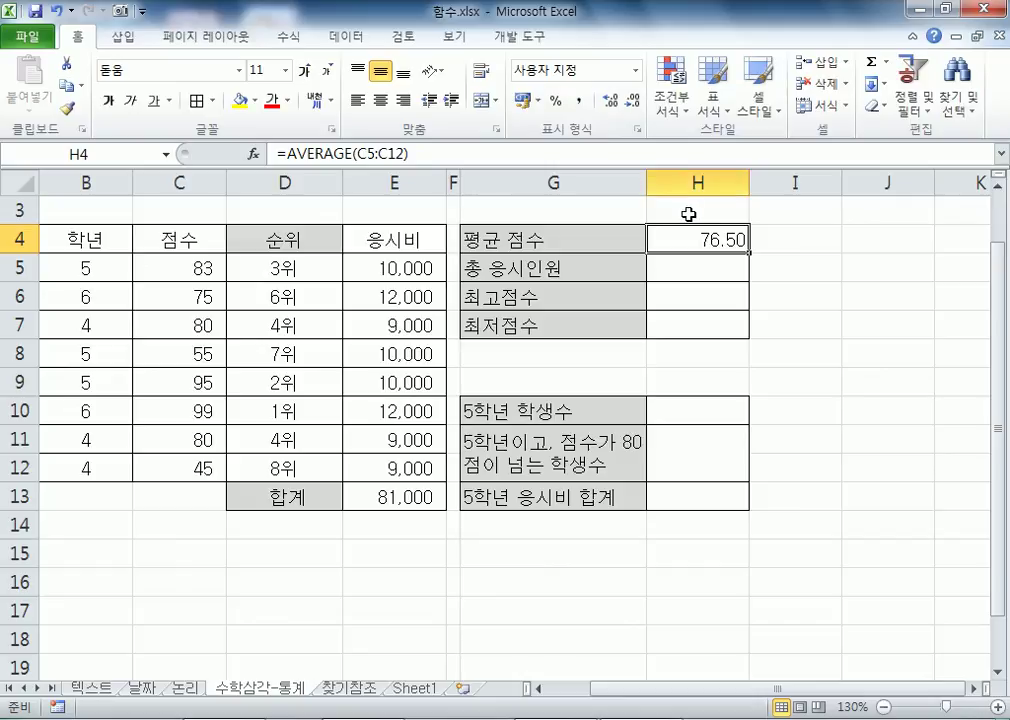
# Step: Switch to the Notepad notes and add the heading 반올림 below the RANK formulas
pyautogui.click(450, 718)
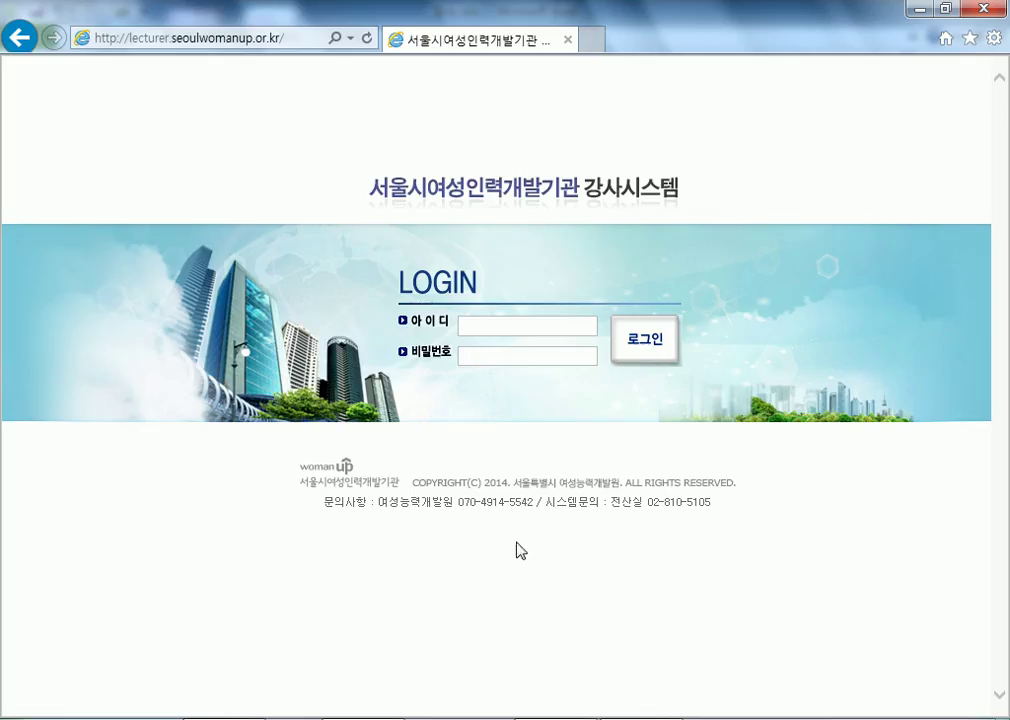
pyautogui.click(919, 9)
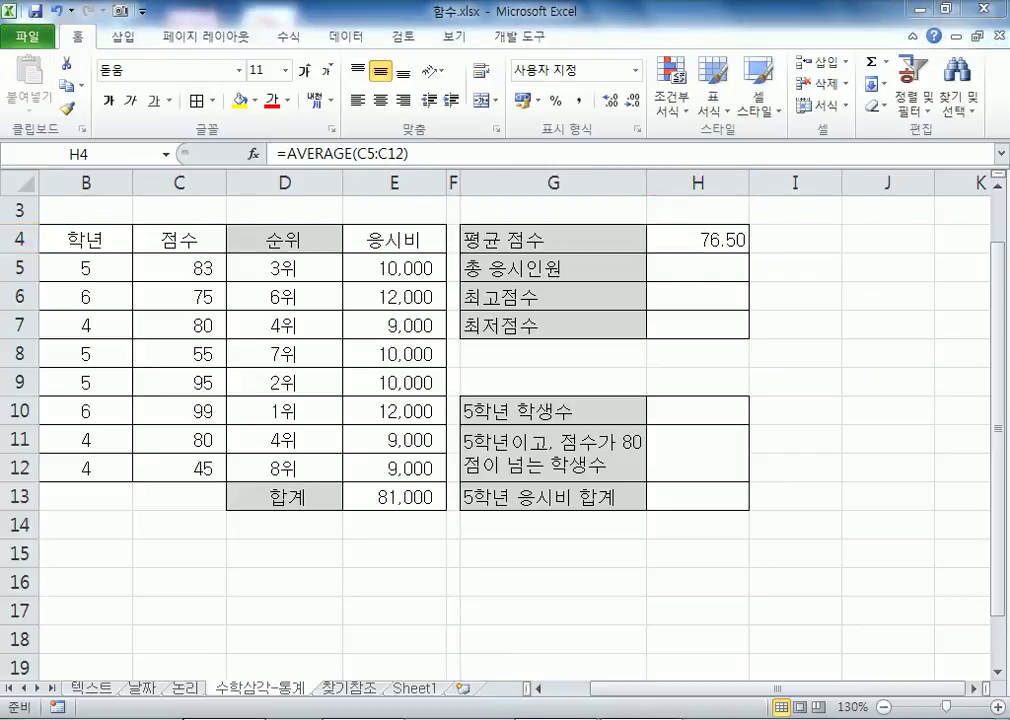
pyautogui.hotkey('alt', 'Tab')
pyautogui.scroll(-2, 330, 465)
pyautogui.write('반')
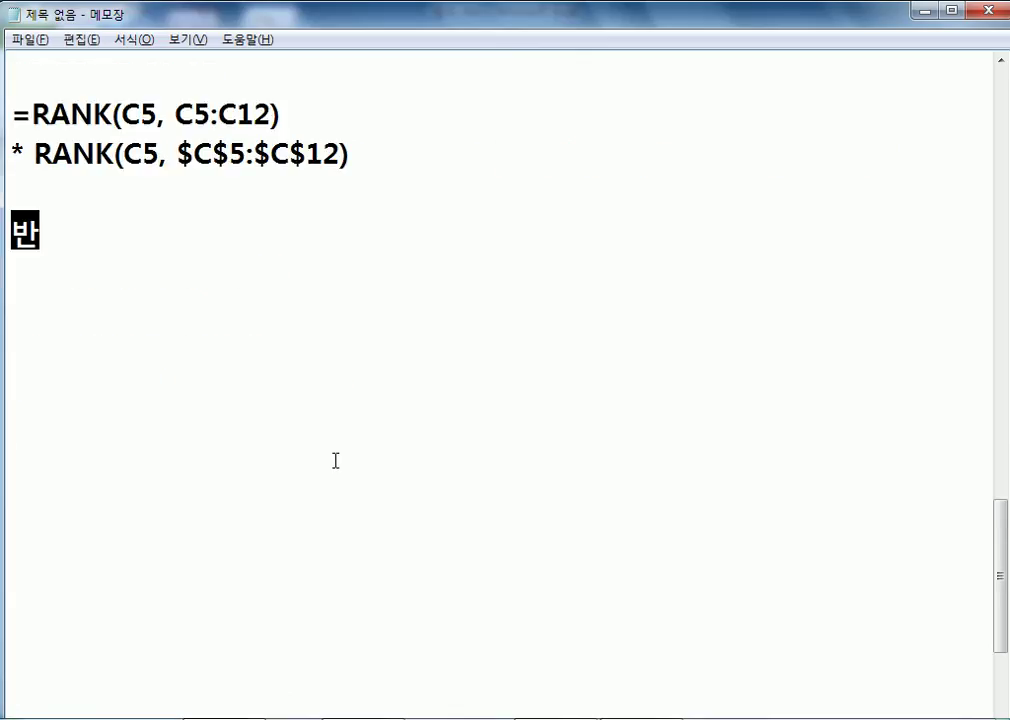
pyautogui.write('올리ㅁ')
pyautogui.press('Return')
# Step: Write the syntax =ROUND(값, 자리수) under the 반올림 heading
pyautogui.write('-=')
pyautogui.press('BackSpace')
pyautogui.press('BackSpace')
pyautogui.write('=ROUBN')
pyautogui.press('BackSpace')
pyautogui.press('BackSpace')
pyautogui.write('NB')
pyautogui.press('BackSpace')
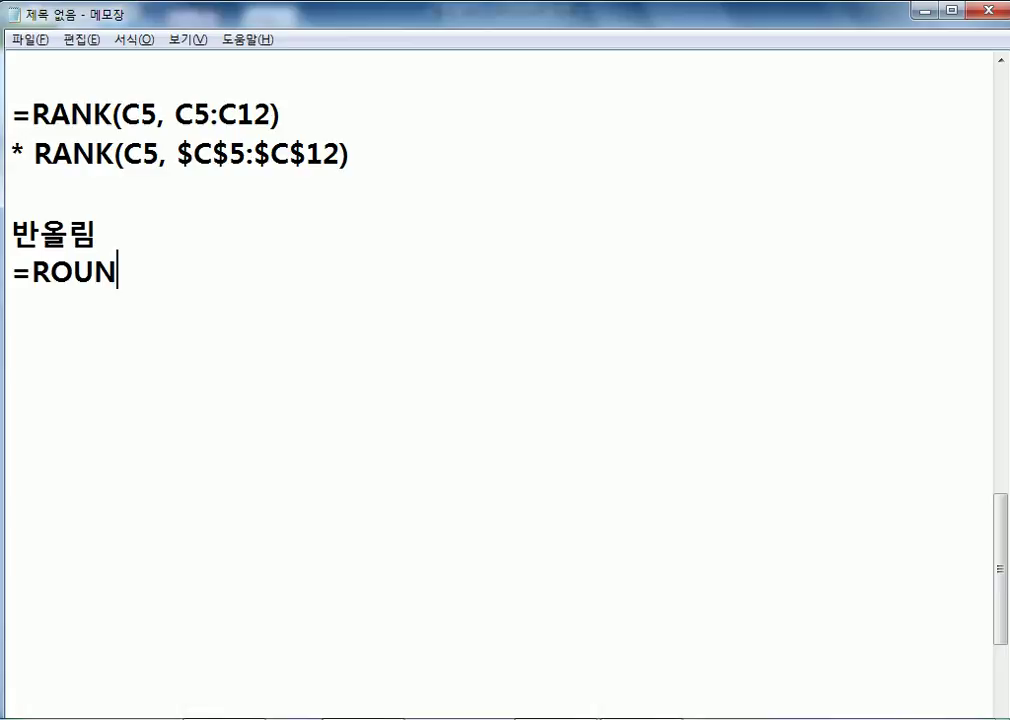
pyautogui.write('D(값')
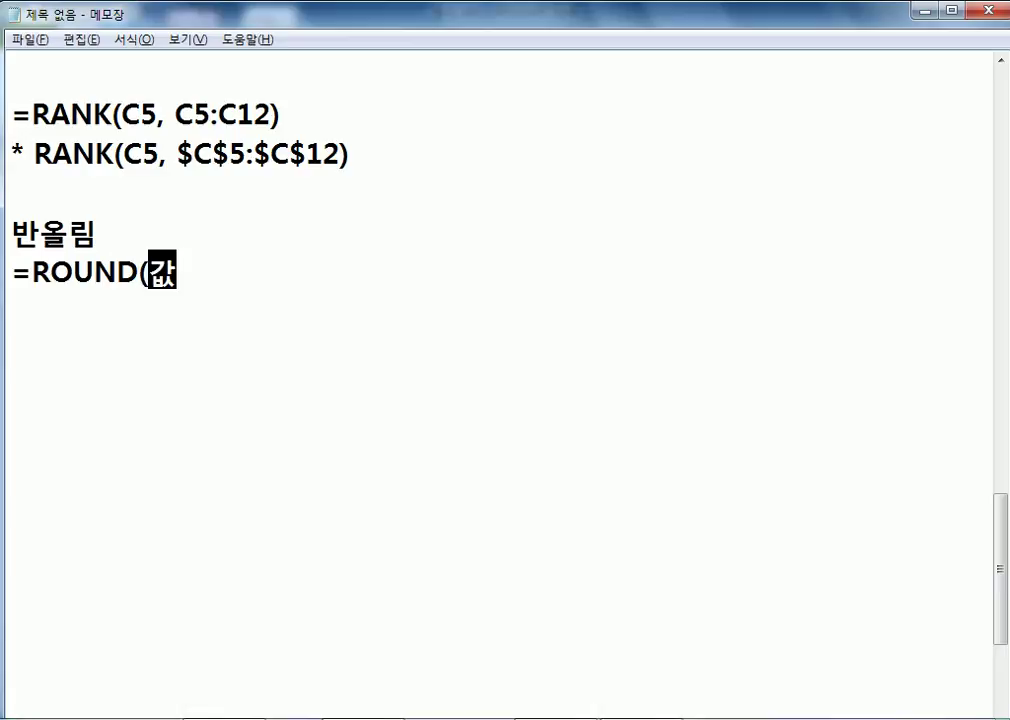
pyautogui.write(', 잘리수)')
pyautogui.press('Return')
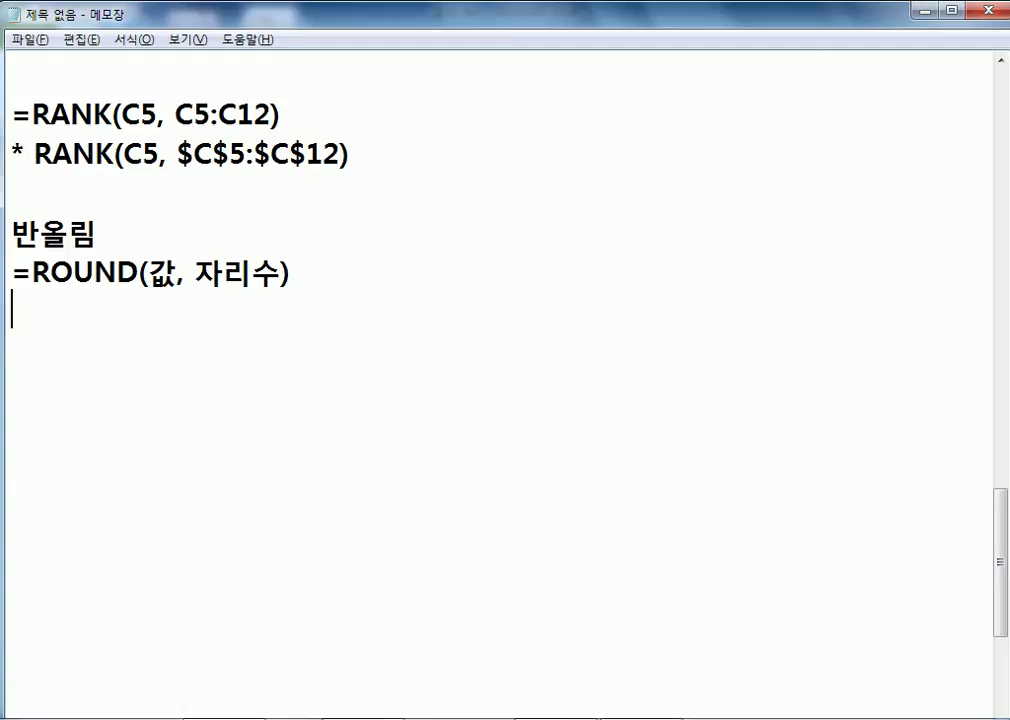
# Step: Add an 올림 heading with the syntax =ROUNDUP(값, 자리수) beneath the ROUND note
pyautogui.press('Return')
pyautogui.write('올림')
pyautogui.press('Return')
pyautogui.write('=ROUNDUP(값, 자리수)')
pyautogui.press('Return')
pyautogui.press('Return')
# Step: Add a 내림 heading with the syntax =ROUNDDOWN(값, 자리수) beneath the ROUNDUP note
pyautogui.write('SOFL')
pyautogui.press('BackSpace')
pyautogui.press('BackSpace')
pyautogui.press('BackSpace')
pyautogui.press('BackSpace')
pyautogui.write('내림')
pyautogui.press('Return')
pyautogui.write('=')
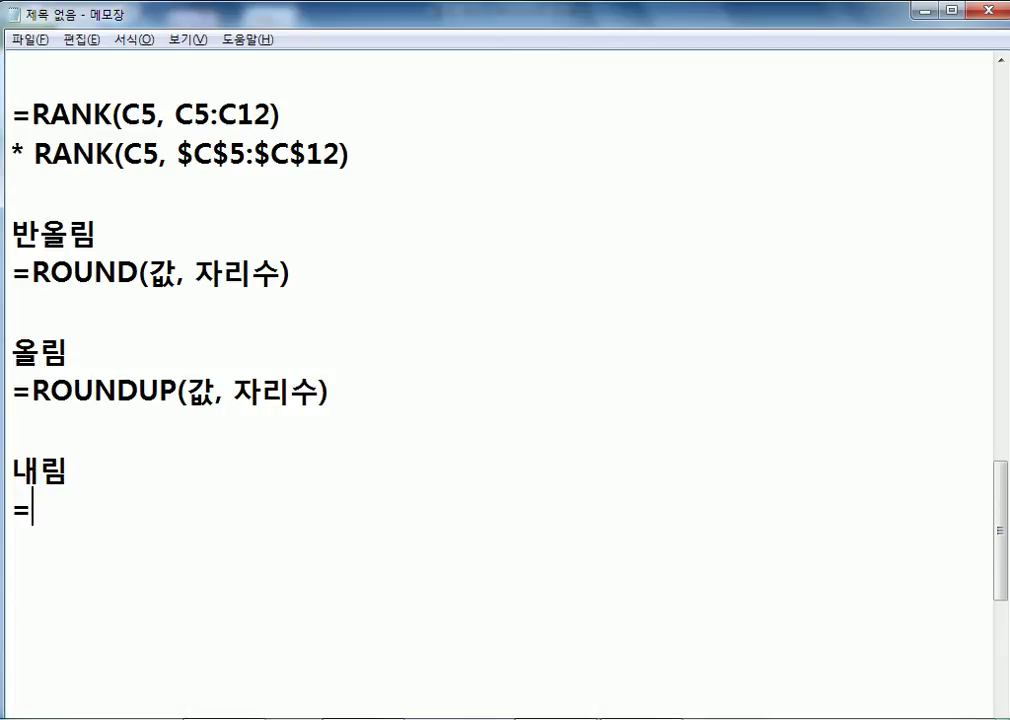
pyautogui.write('ROUNDDOWN(값')
pyautogui.press('BackSpace')
pyautogui.write('값, 자리수)')
pyautogui.press('Return')
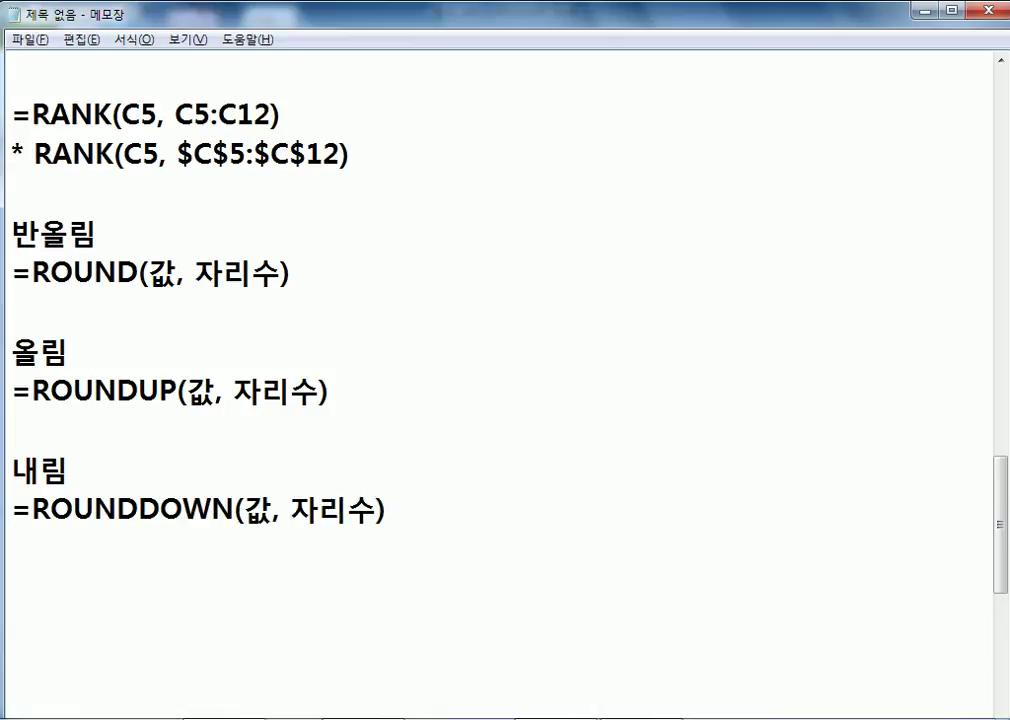
# Step: Highlight the 값 argument and the 자리수 argument of the ROUND syntax in turn to examine them
pyautogui.scroll(-1, 336, 460)
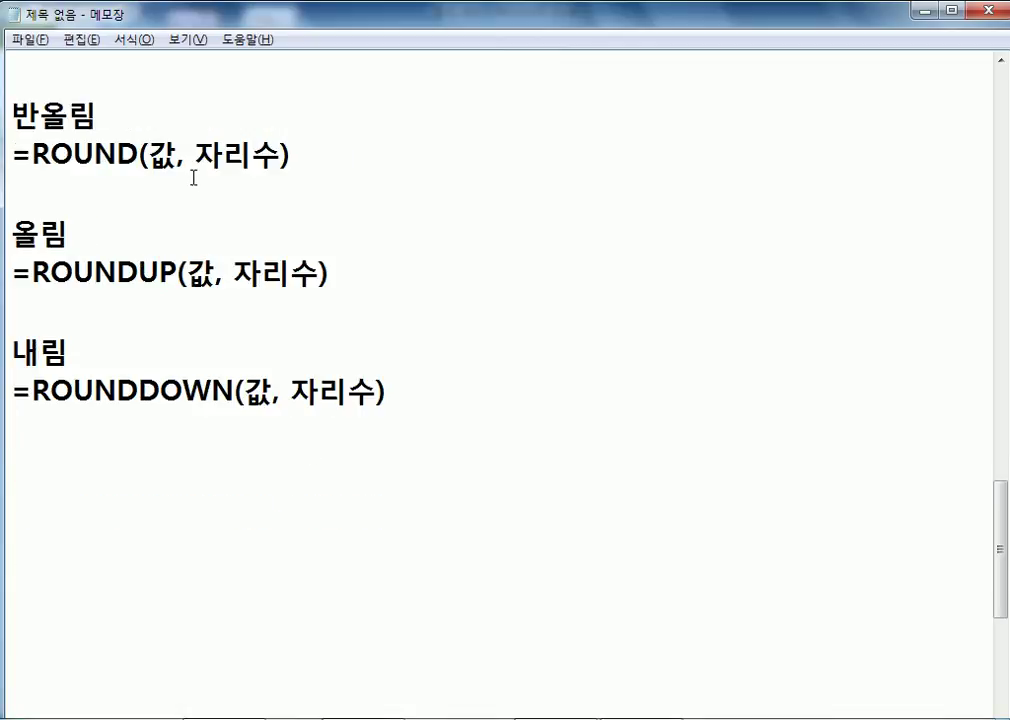
pyautogui.moveTo(151, 153); pyautogui.dragTo(167, 152)
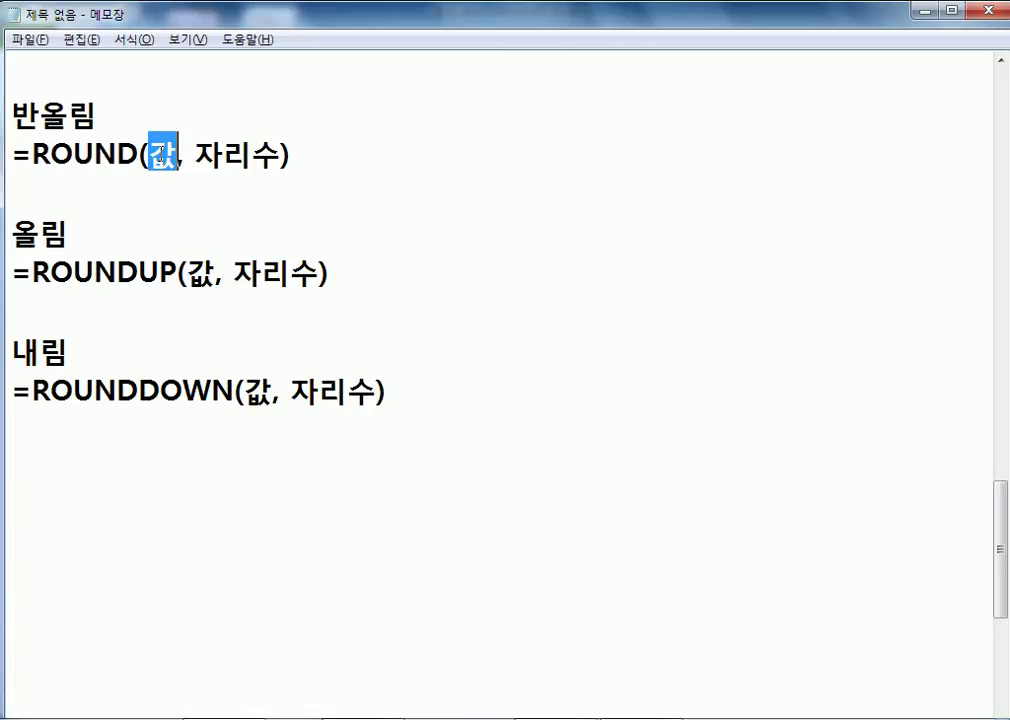
pyautogui.moveTo(193, 155); pyautogui.dragTo(281, 157)
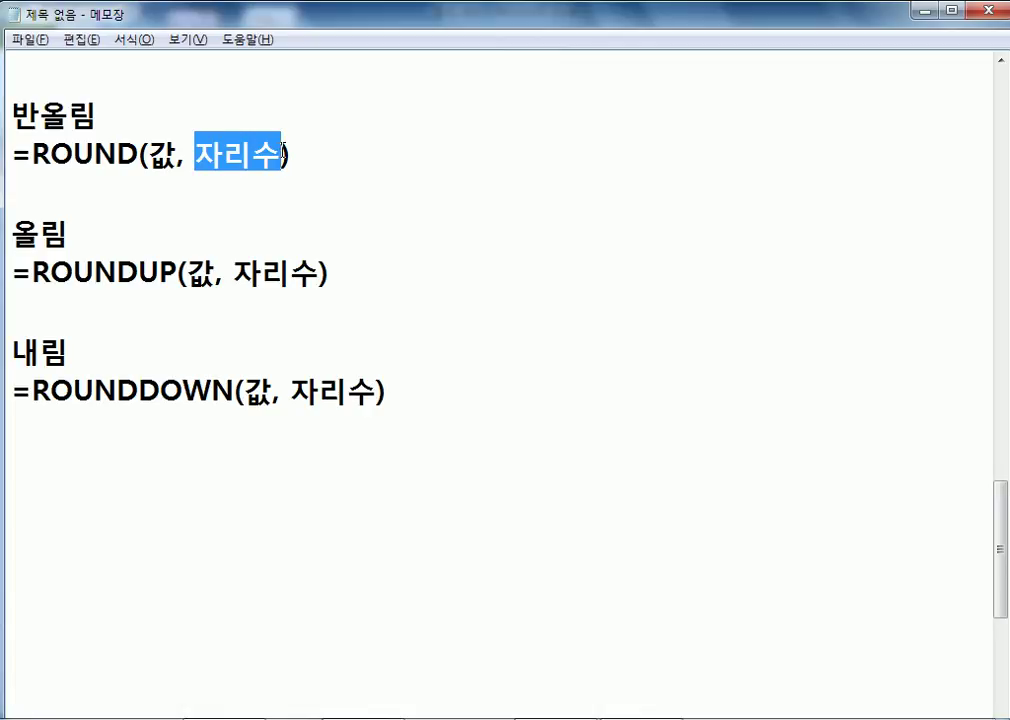
# Step: Duplicate the =ROUND(값, 자리수) line directly beneath itself under the 반올림 heading
pyautogui.write('2')
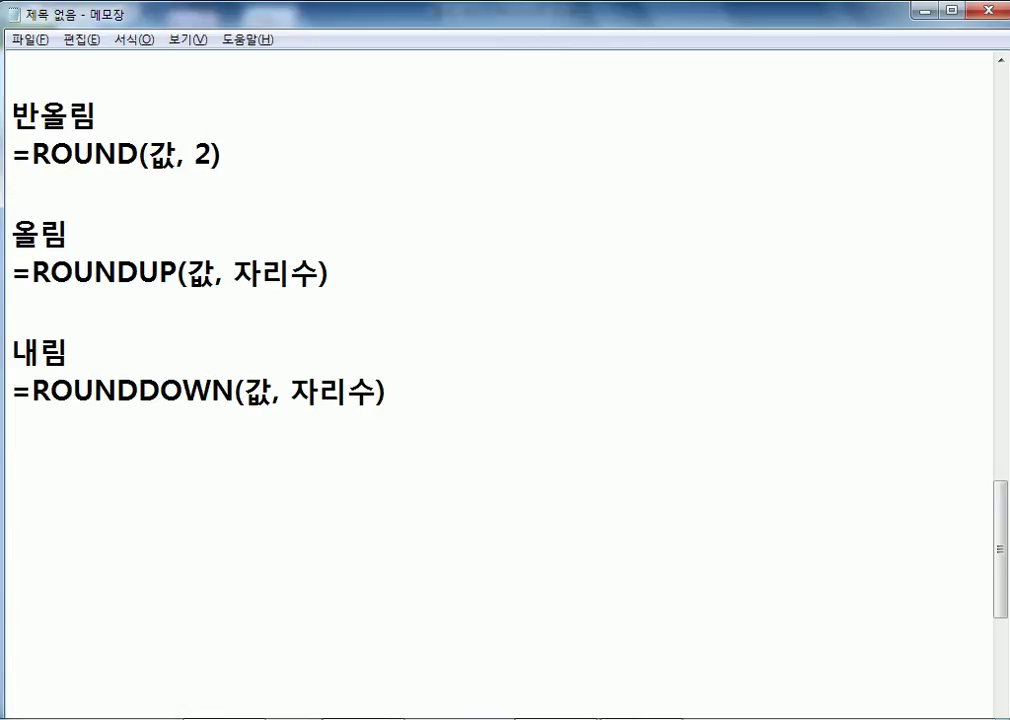
pyautogui.hotkey('ctrl', 'z')
pyautogui.press('Home')
pyautogui.hotkey('shift', 'Down')
pyautogui.hotkey('ctrl', 'c')
pyautogui.hotkey('ctrl', 'v')
pyautogui.hotkey('ctrl', 'v')
# Step: Replace the 값 argument in the second ROUND line with AVERAGE(C5:C12), checking the range against the worksheet's average formula
pyautogui.press('Up')
pyautogui.press('Right')
pyautogui.press('Right')
pyautogui.press('Right')
pyautogui.press('Right')
pyautogui.press('Right')
pyautogui.press('Right')
pyautogui.press('Right')
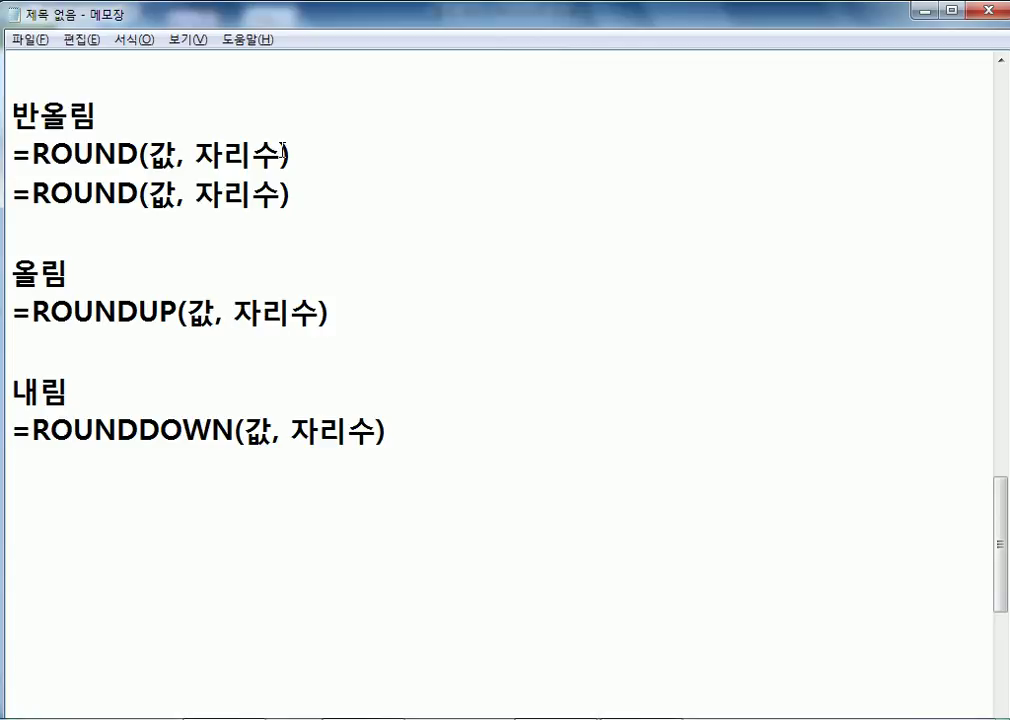
pyautogui.write('AVERAGE(')
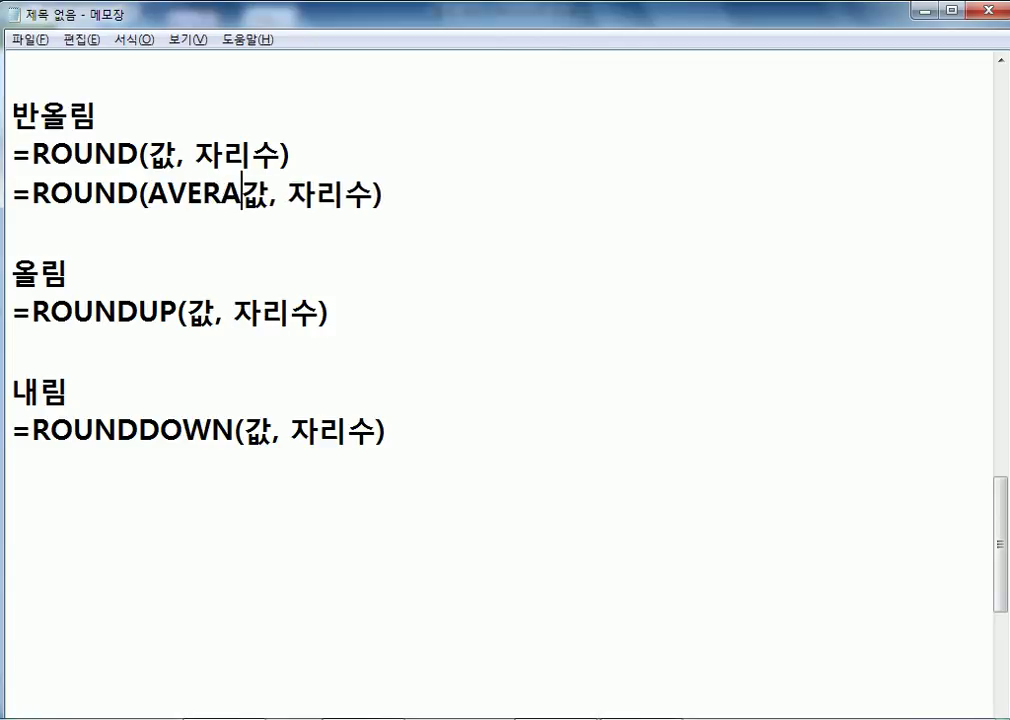
pyautogui.hotkey('alt', 'Tab')
pyautogui.moveTo(409, 154); pyautogui.dragTo(354, 155)
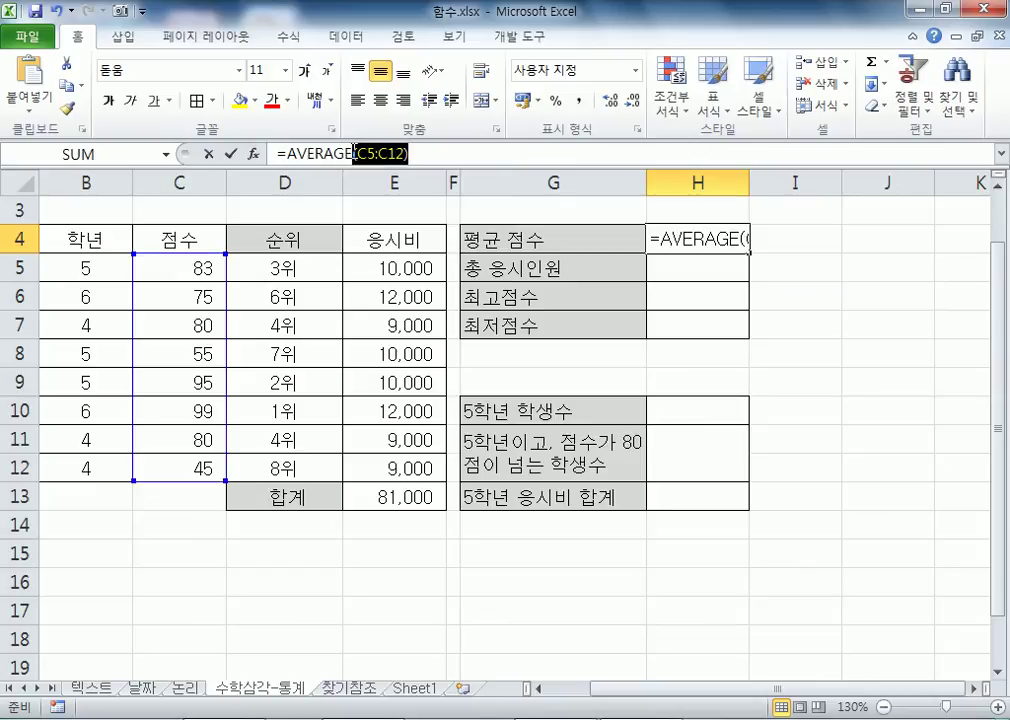
pyautogui.hotkey('alt', 'Tab')
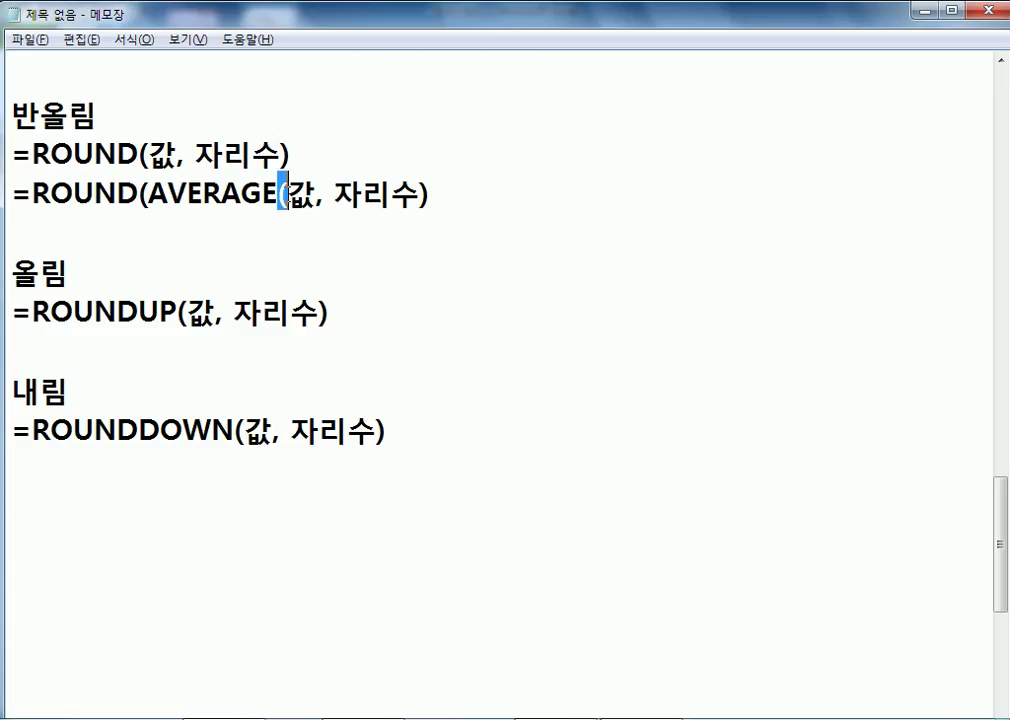
pyautogui.hotkey('ctrl', 'v')
pyautogui.write(')')
pyautogui.press('Delete')
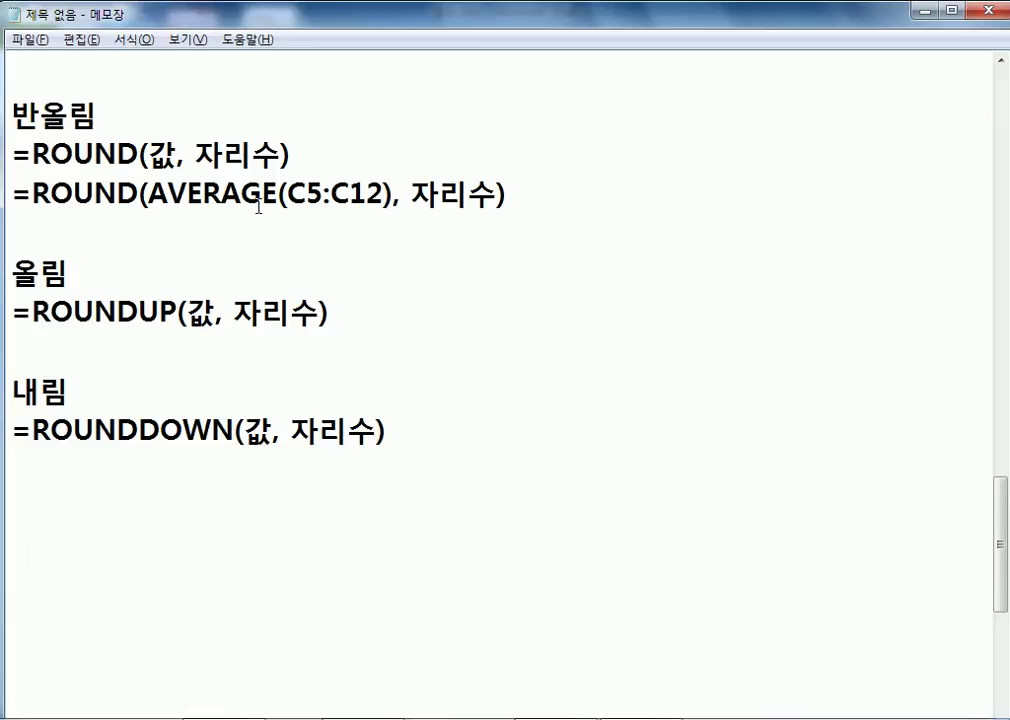
# Step: Replace the 자리수 argument in the ROUND(AVERAGE(C5:C12)) example with 2 and highlight the completed line
pyautogui.moveTo(149, 193); pyautogui.dragTo(498, 193)
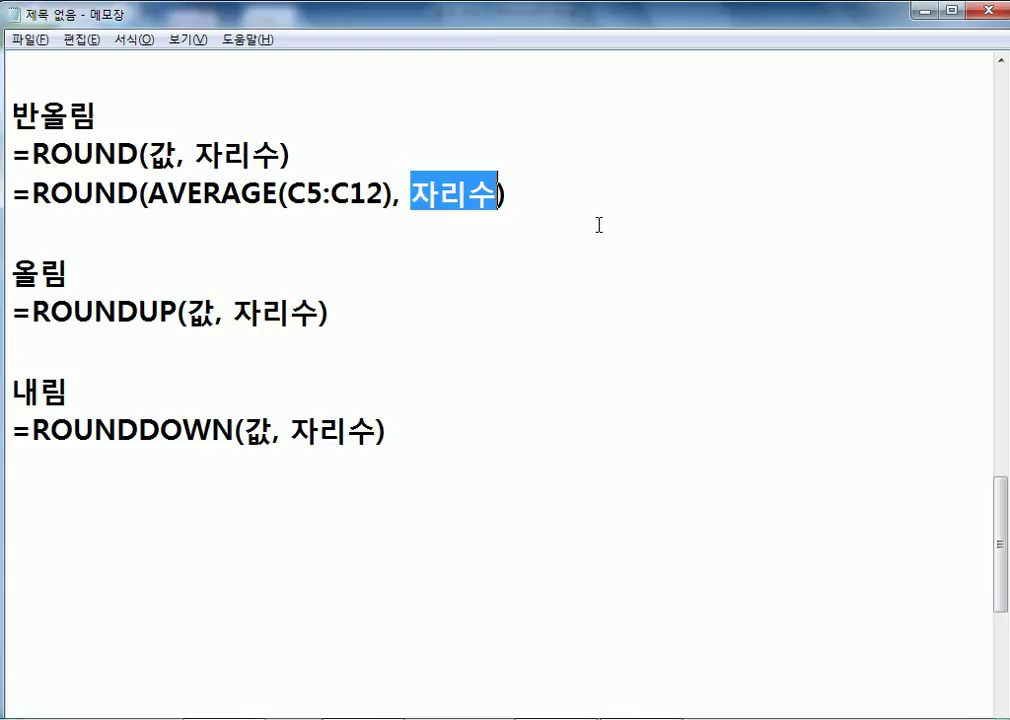
pyautogui.write('2')
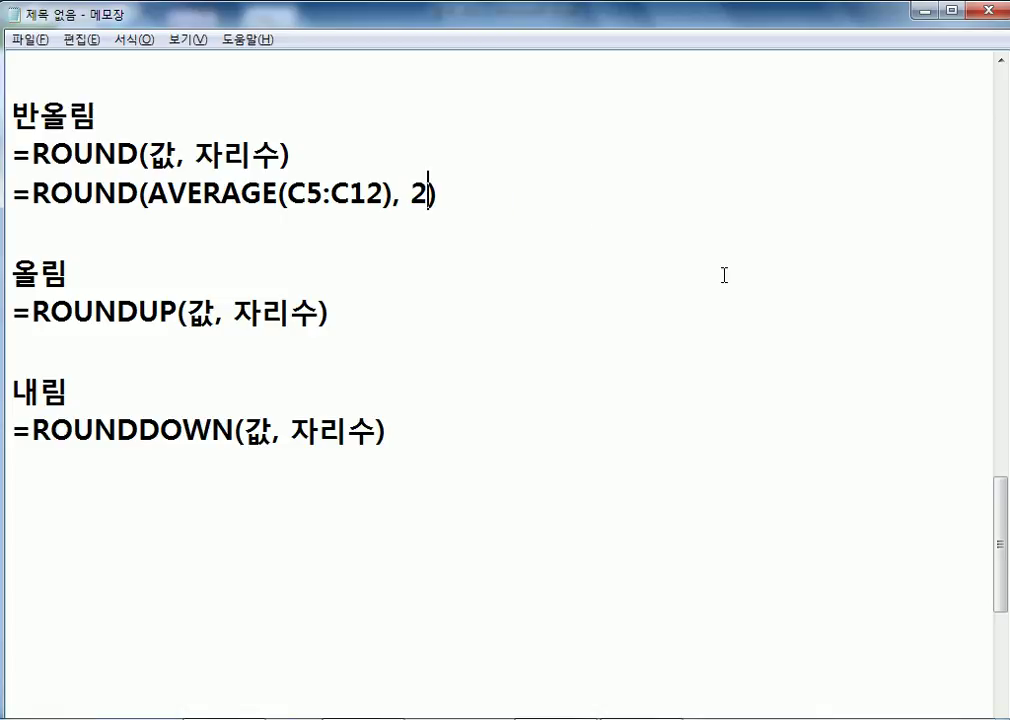
pyautogui.moveTo(467, 198); pyautogui.dragTo(3, 195)
pyautogui.click(226, 224)
# Step: Switch to Excel and try to add ROUND to H4's AVERAGE formula using the function wizard
pyautogui.hotkey('alt', 'Tab')
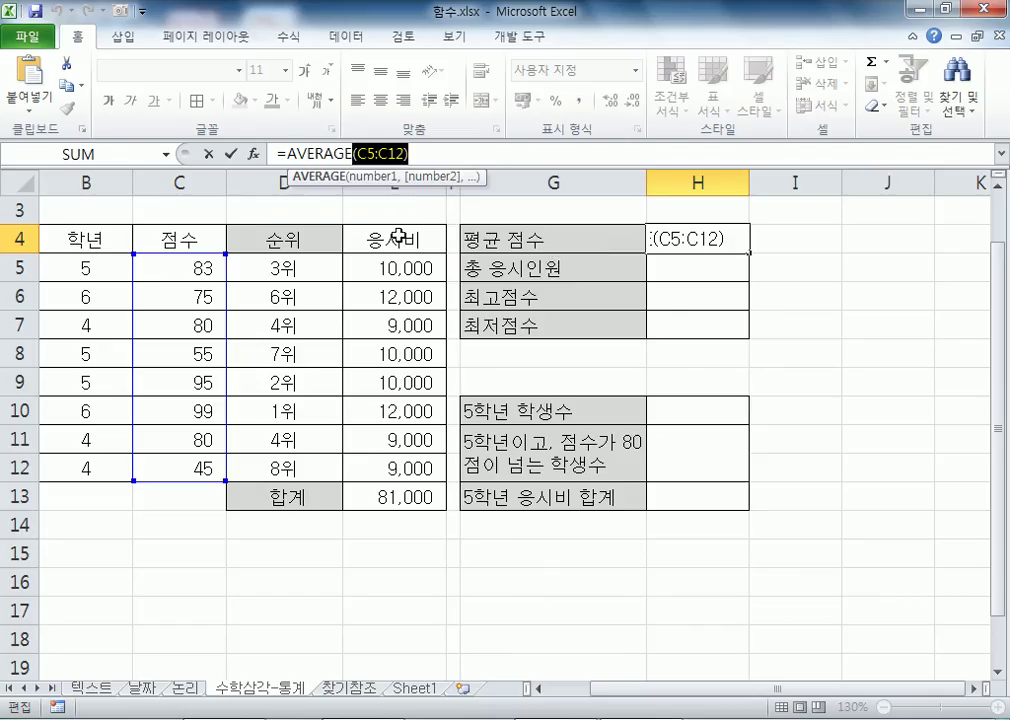
pyautogui.click(289, 155)
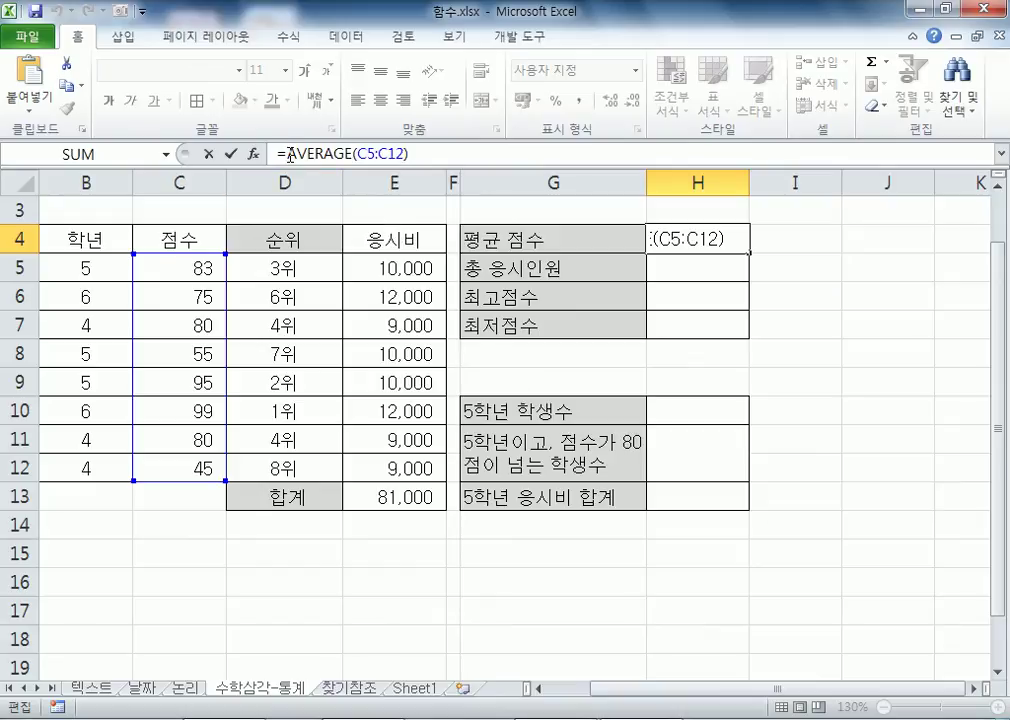
pyautogui.click(695, 247)
pyautogui.doubleClick(683, 245)
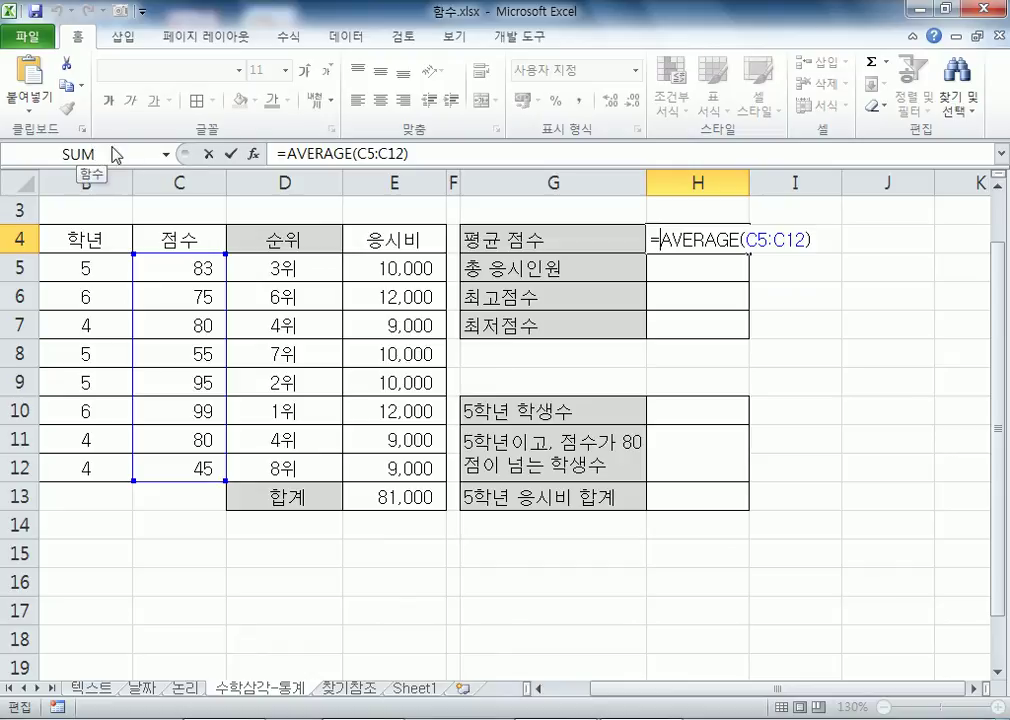
pyautogui.click(167, 155)
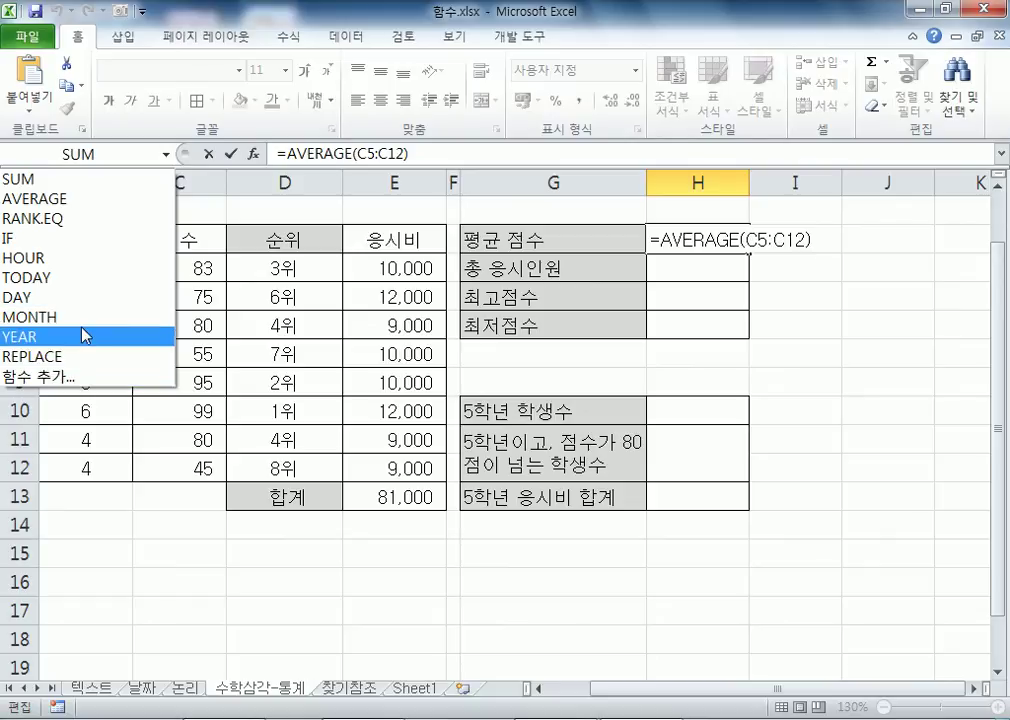
pyautogui.click(45, 376)
pyautogui.moveTo(490, 345); pyautogui.dragTo(219, 116)
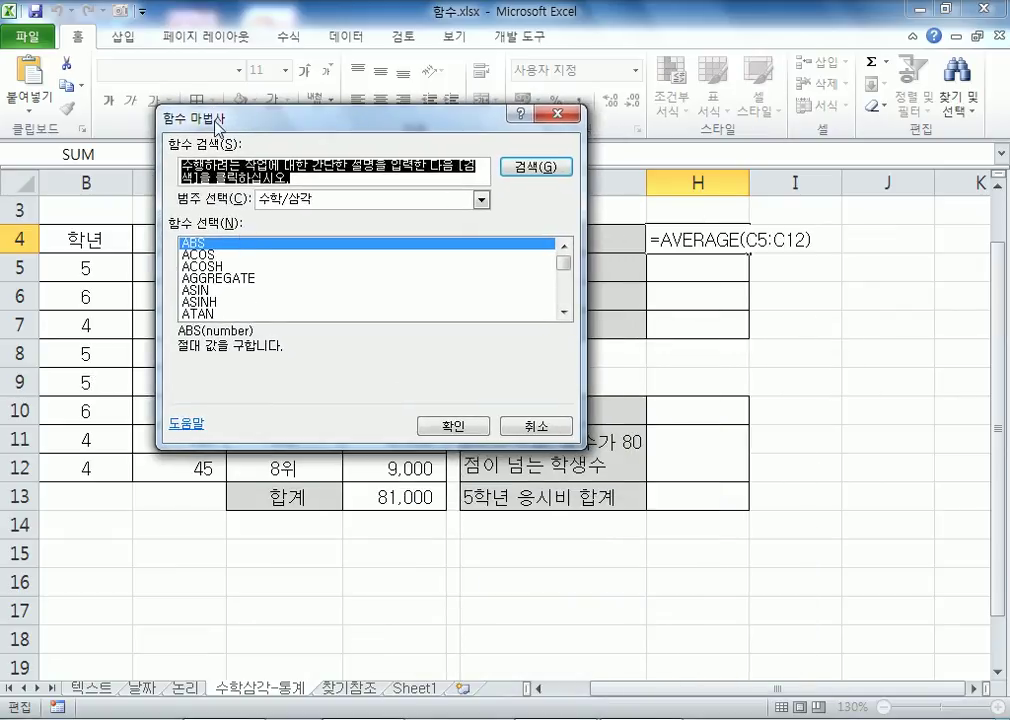
pyautogui.moveTo(564, 266); pyautogui.dragTo(569, 295)
pyautogui.click(303, 279)
pyautogui.click(448, 426)
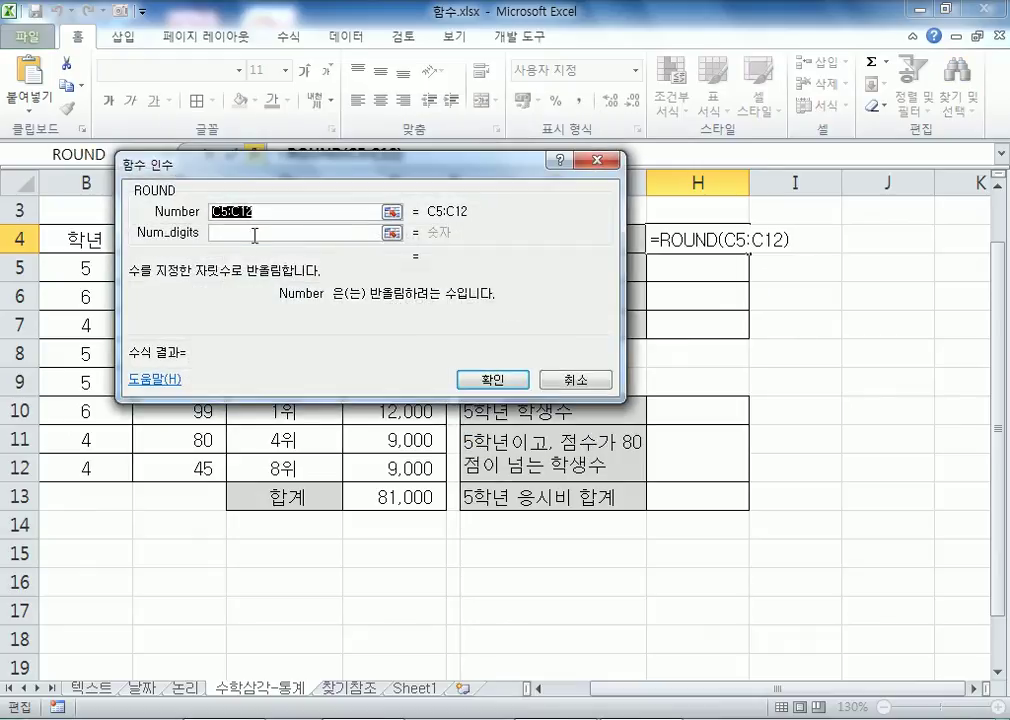
pyautogui.click(250, 232)
pyautogui.moveTo(296, 181); pyautogui.dragTo(285, 313)
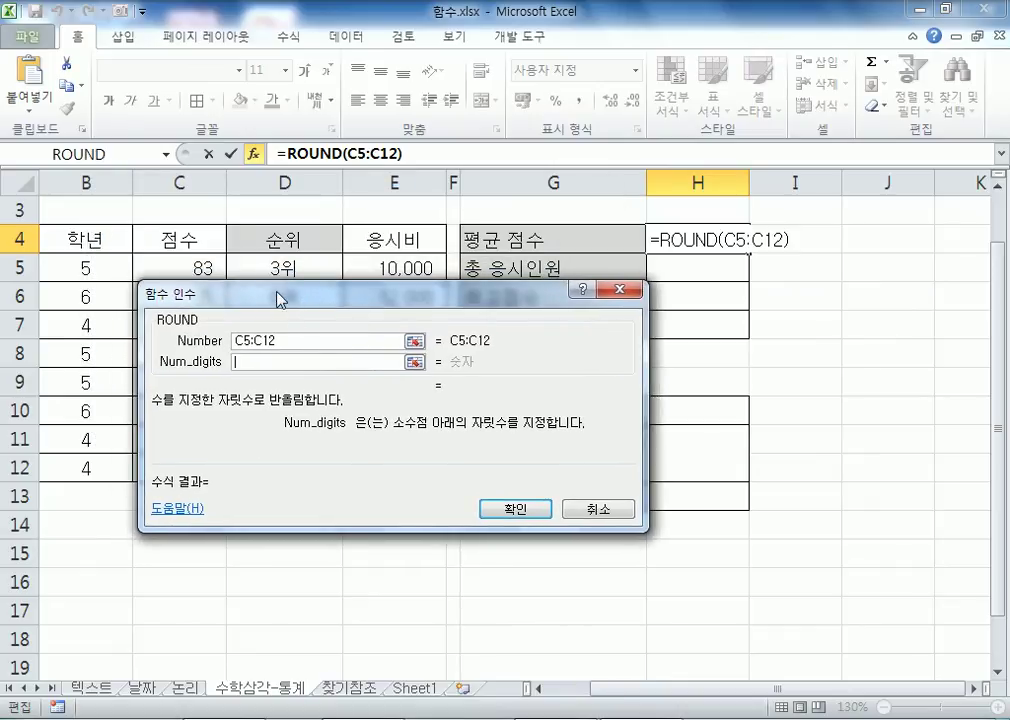
pyautogui.press('Escape')
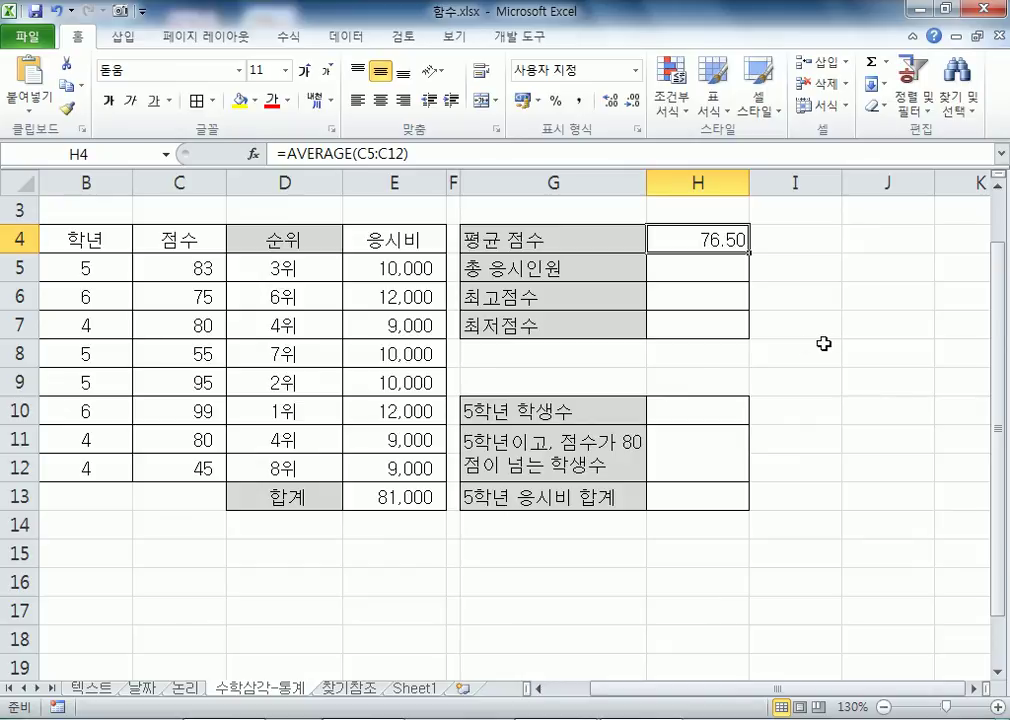
# Step: Clear the 평균 점수 cell H4 and fill it with the AutoSum average of scores C5:C12
pyautogui.press('alt')
pyautogui.press('alt')
pyautogui.press('Delete')
pyautogui.click(289, 37)
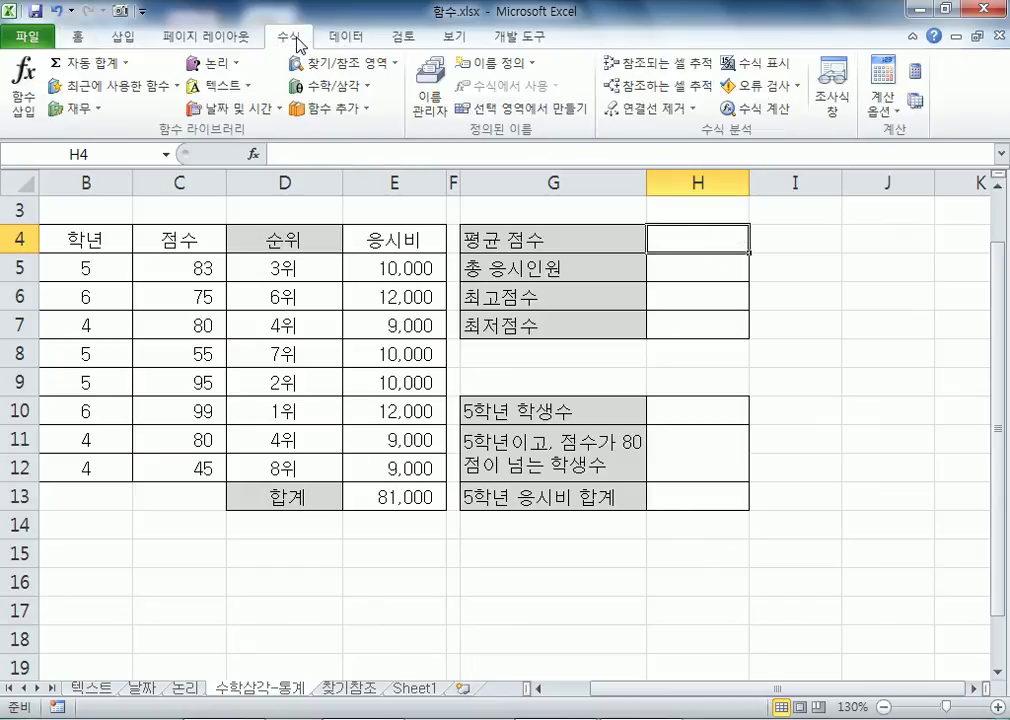
pyautogui.click(130, 70)
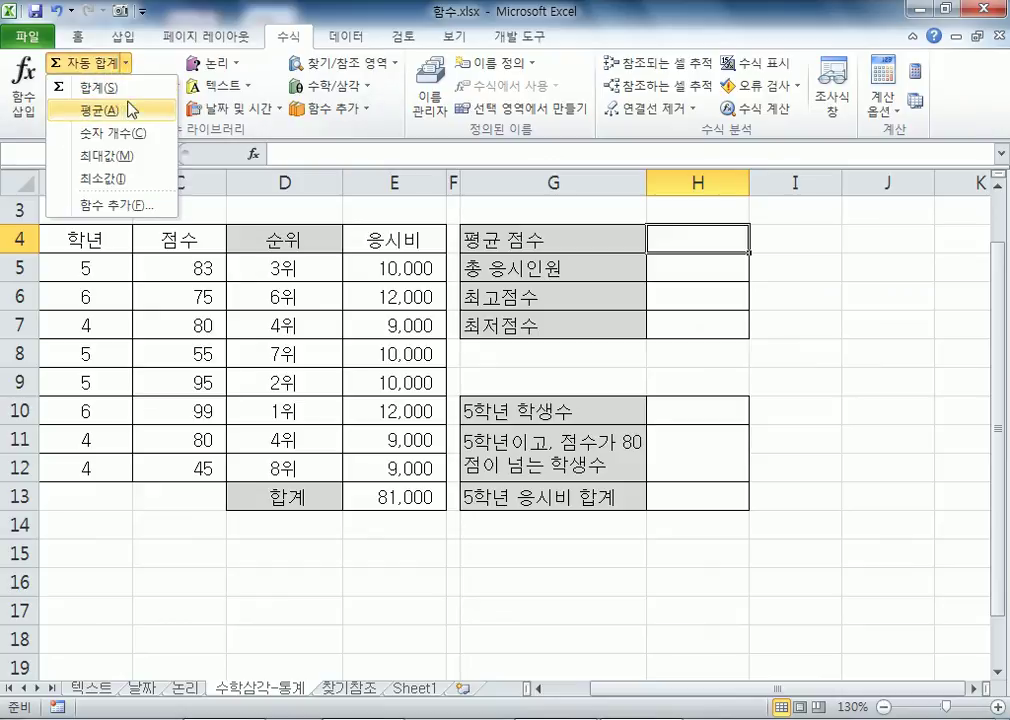
pyautogui.click(116, 110)
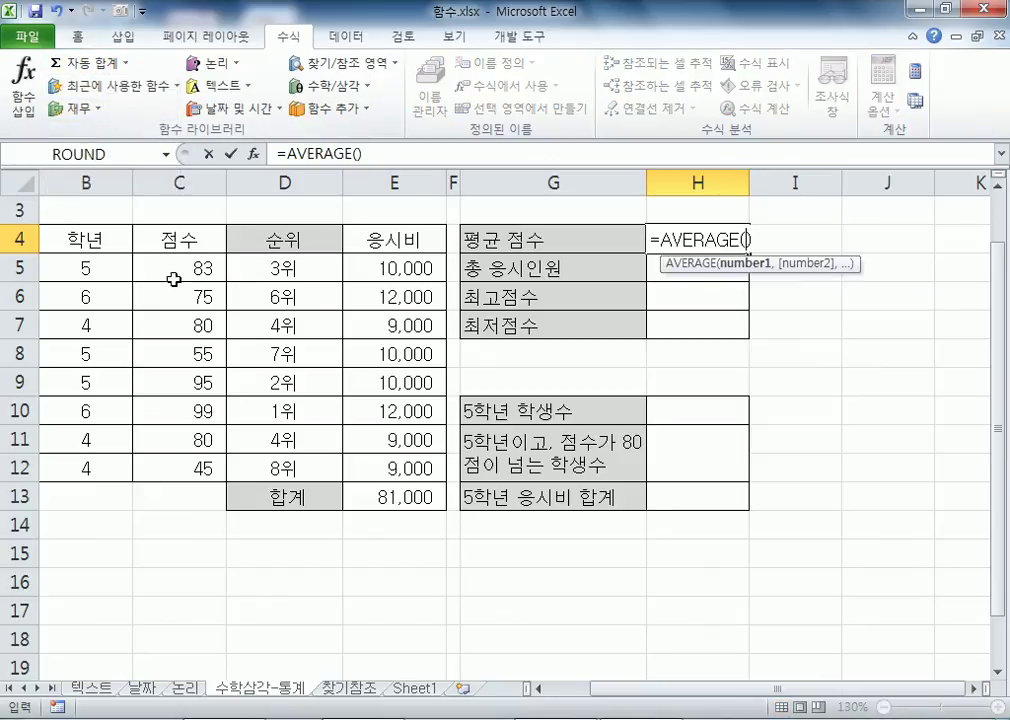
pyautogui.moveTo(140, 262); pyautogui.dragTo(170, 460)
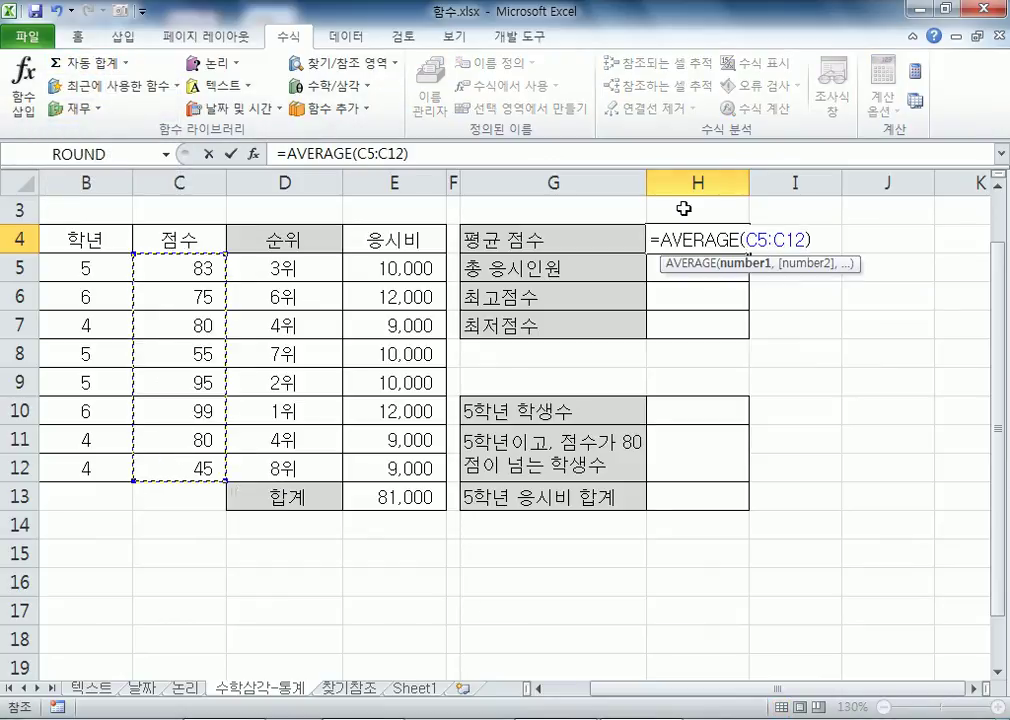
pyautogui.press('Return')
pyautogui.click(704, 245)
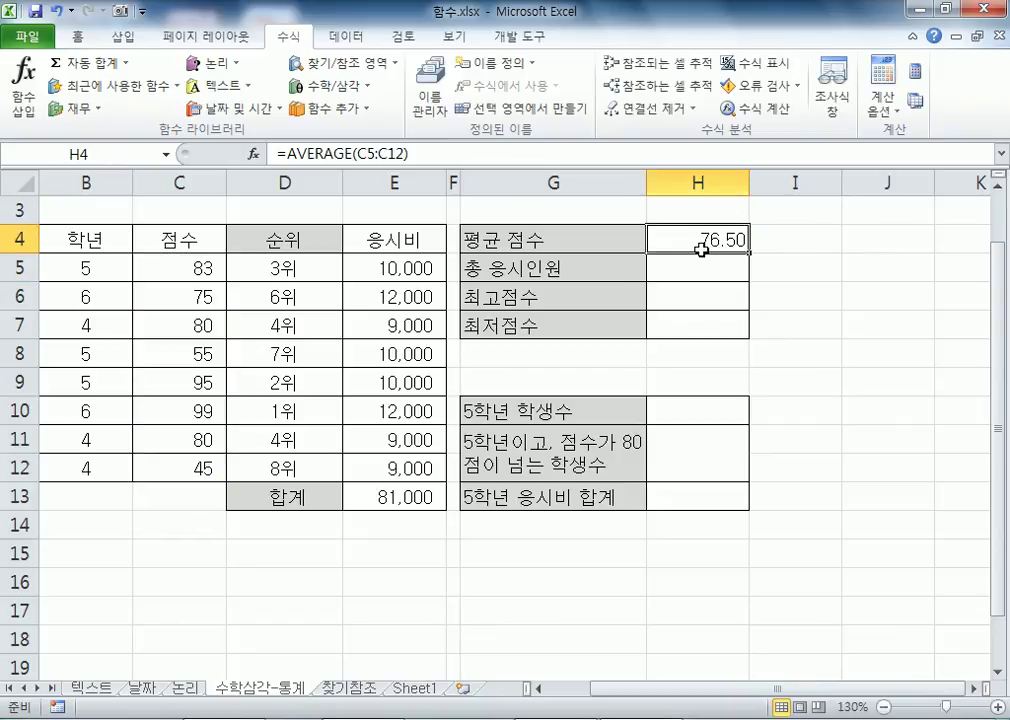
# Step: Set the number format of the 평균 점수 cell H4 to 일반
pyautogui.click(77, 36)
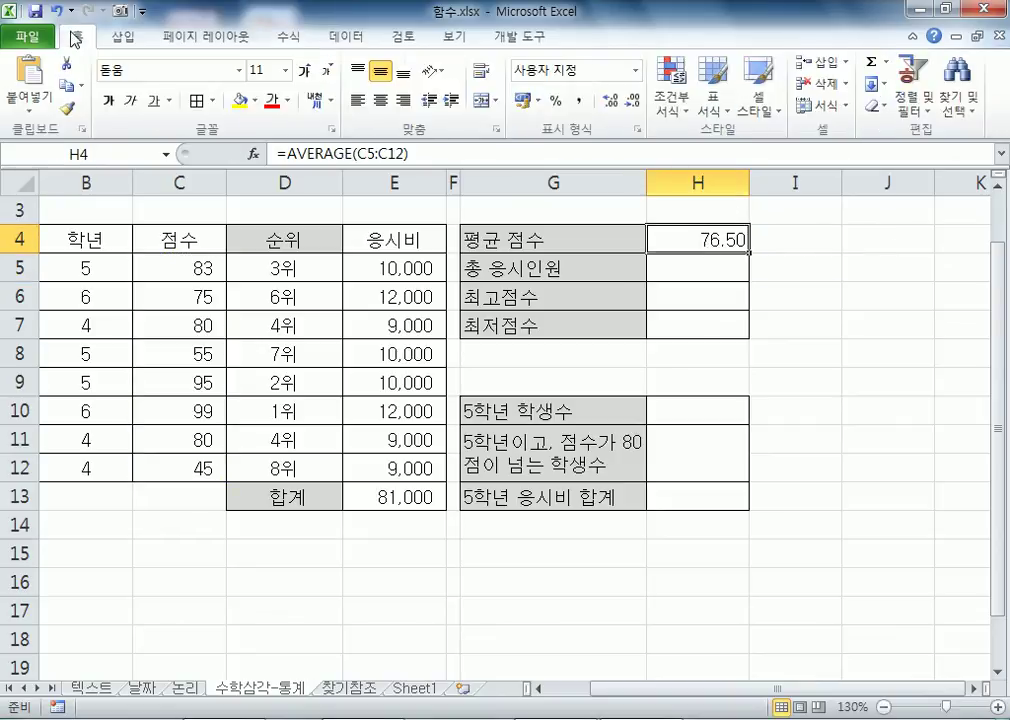
pyautogui.click(635, 70)
pyautogui.click(569, 113)
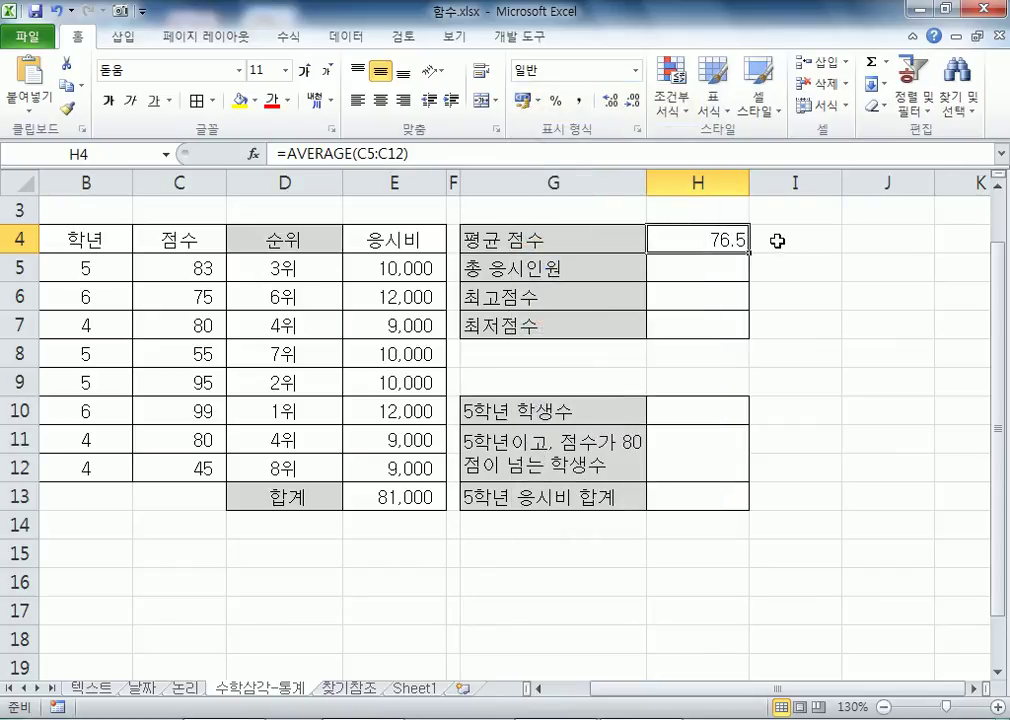
# Step: Wrap H4's average formula in ROUND with two digits, writing =ROUND(AVERAGE(C5:C12),2), after consulting the ROUND syntax note
pyautogui.doubleClick(695, 241)
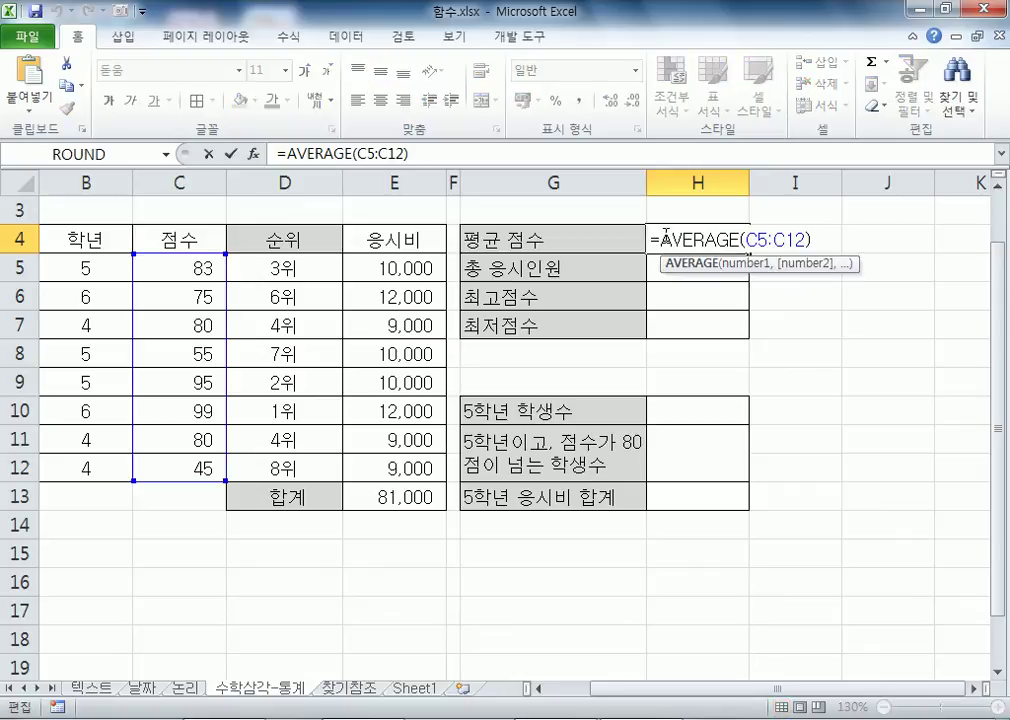
pyautogui.hotkey('alt', 'Tab')
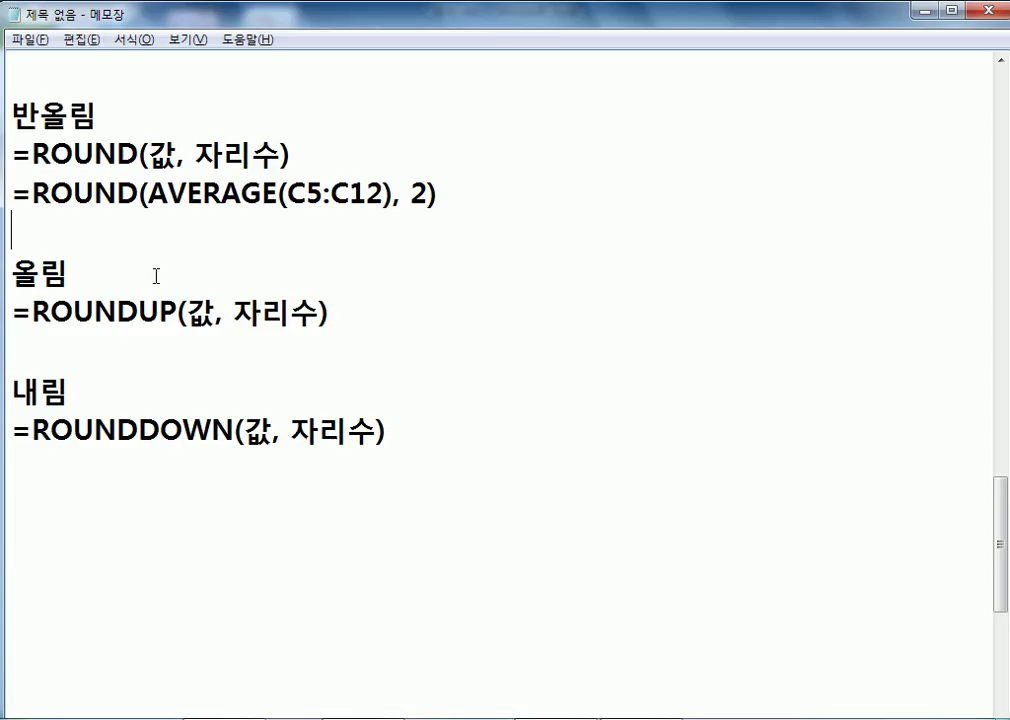
pyautogui.moveTo(33, 154); pyautogui.dragTo(143, 153)
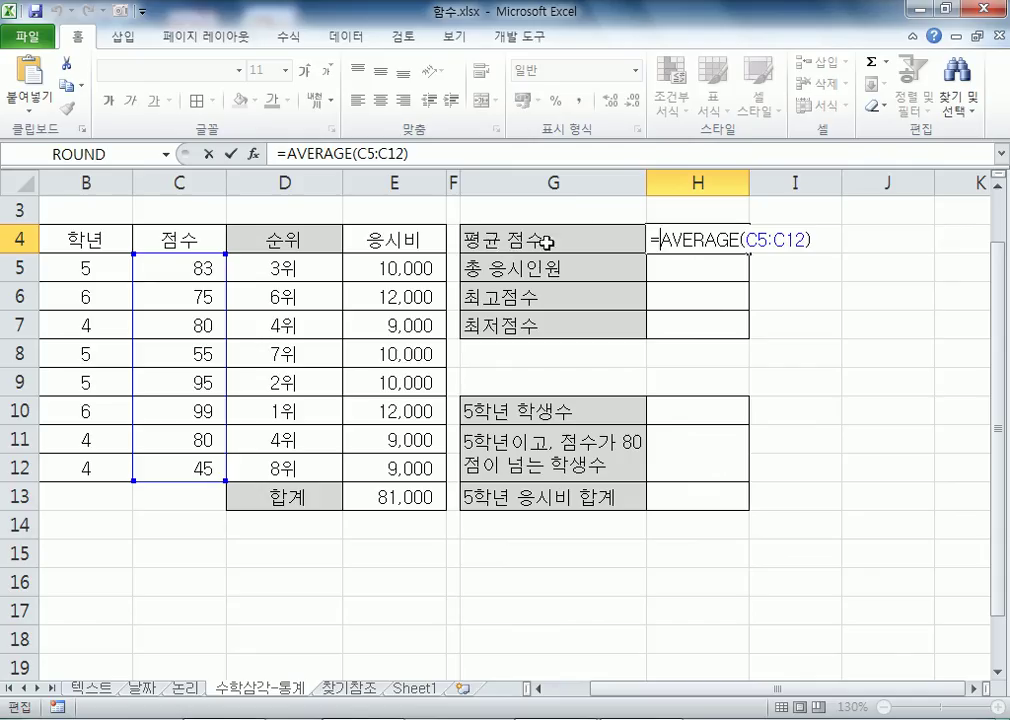
pyautogui.hotkey('alt', 'Tab')
pyautogui.click(660, 240)
pyautogui.write('ROUNDAVERAGE(C5:C12')
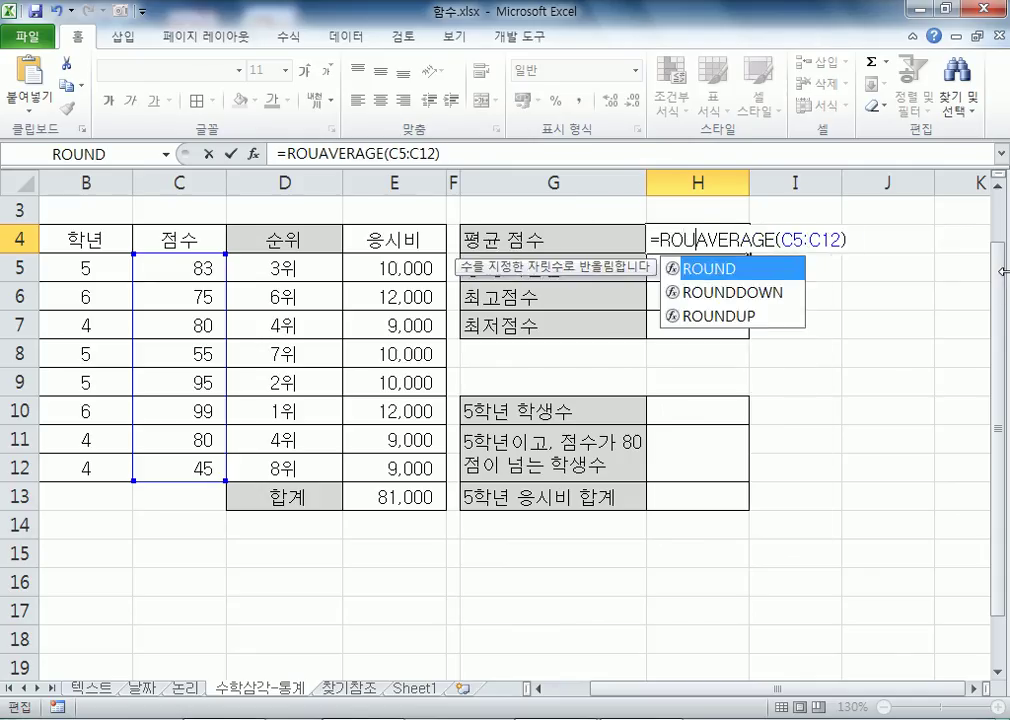
pyautogui.doubleClick(716, 272)
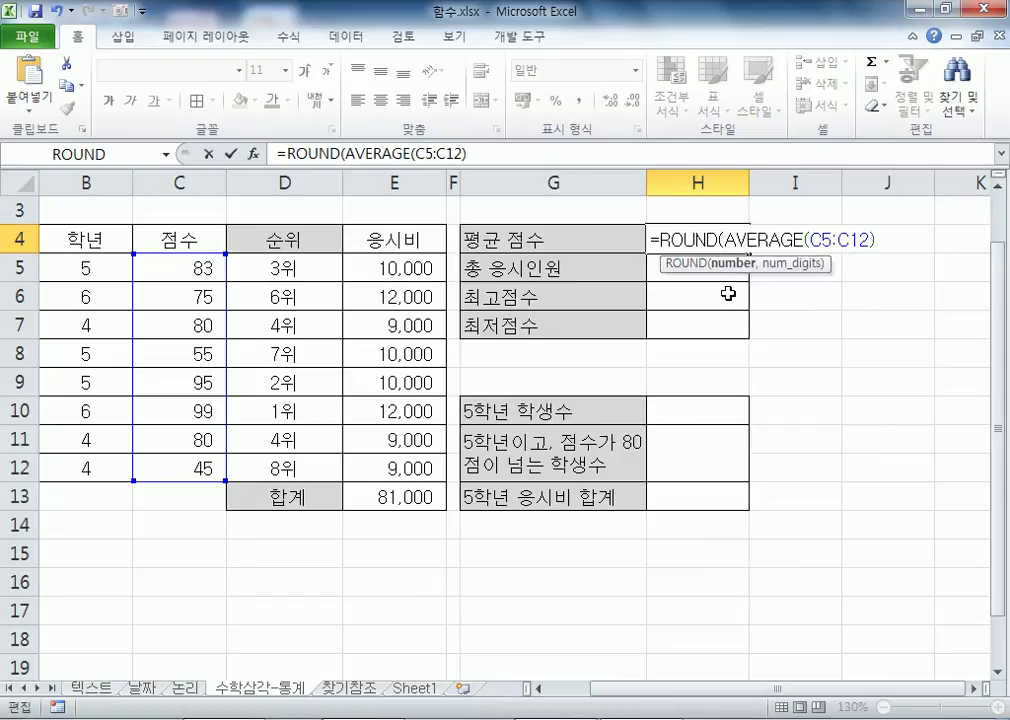
pyautogui.press('End')
pyautogui.write(',2')
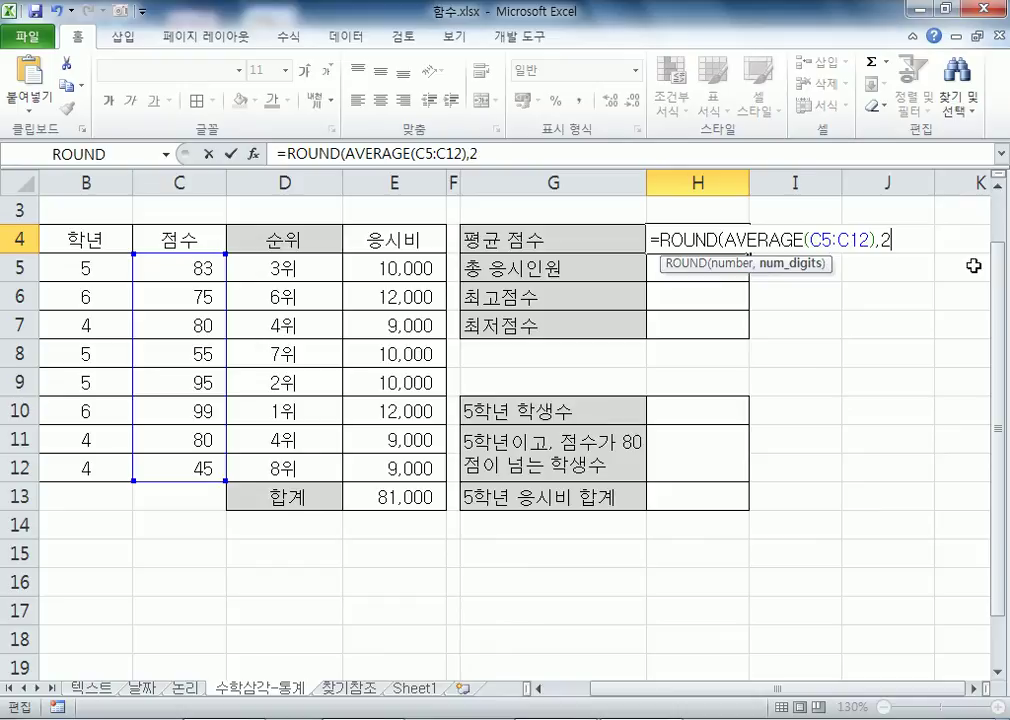
pyautogui.write('), 2)')
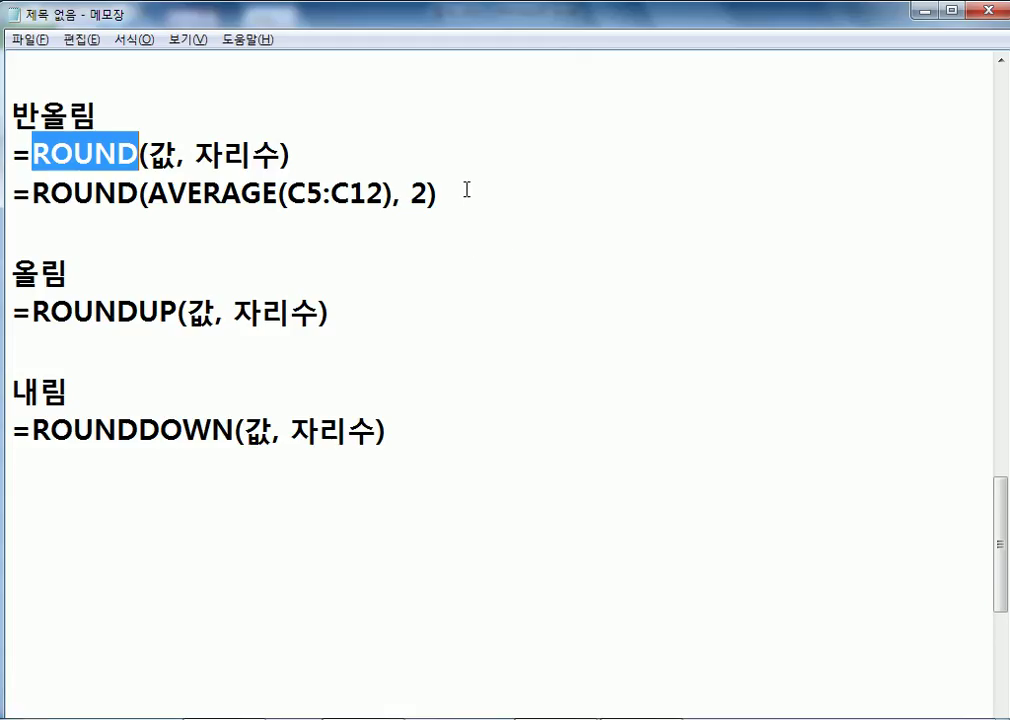
# Step: Review the ROUND(AVERAGE(C5:C12), 2) example and the digit arguments in the Notepad notes, and return to the Excel formula
pyautogui.moveTo(467, 190); pyautogui.dragTo(12, 193)
pyautogui.click(105, 216)
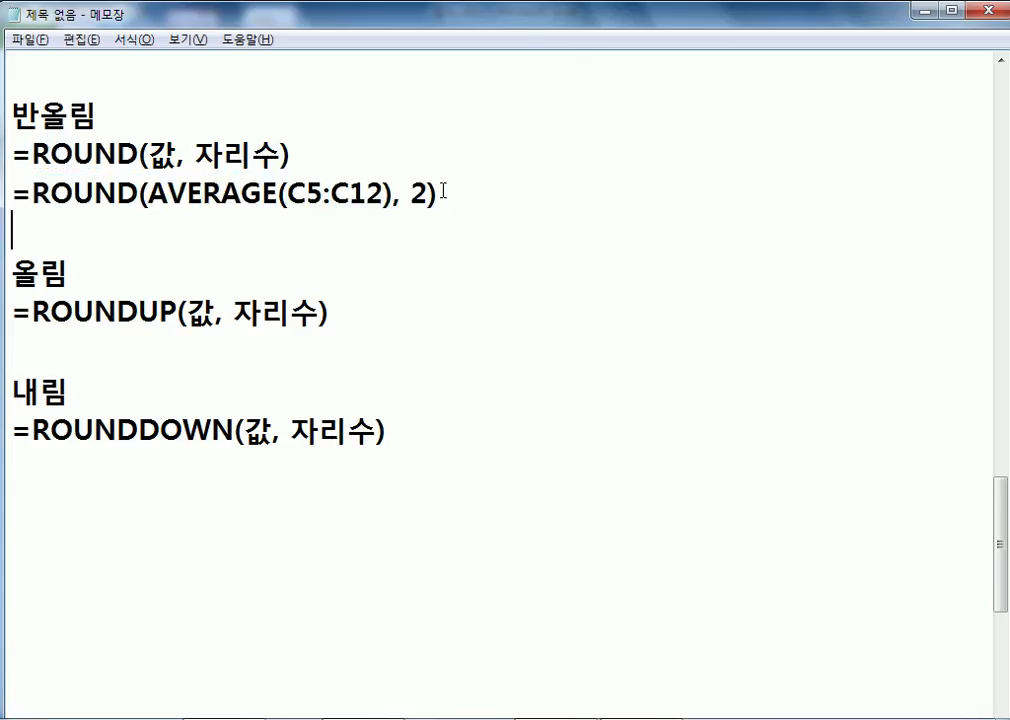
pyautogui.moveTo(400, 196); pyautogui.dragTo(412, 196)
pyautogui.click(415, 216)
pyautogui.moveTo(412, 198); pyautogui.dragTo(428, 198)
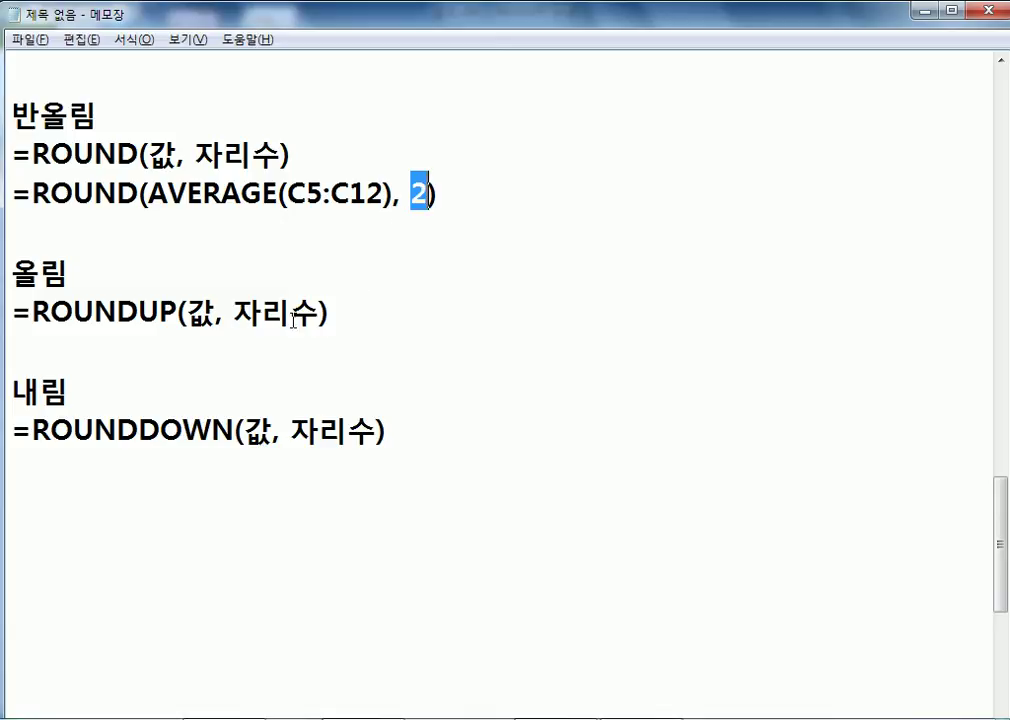
pyautogui.moveTo(234, 314); pyautogui.dragTo(320, 313)
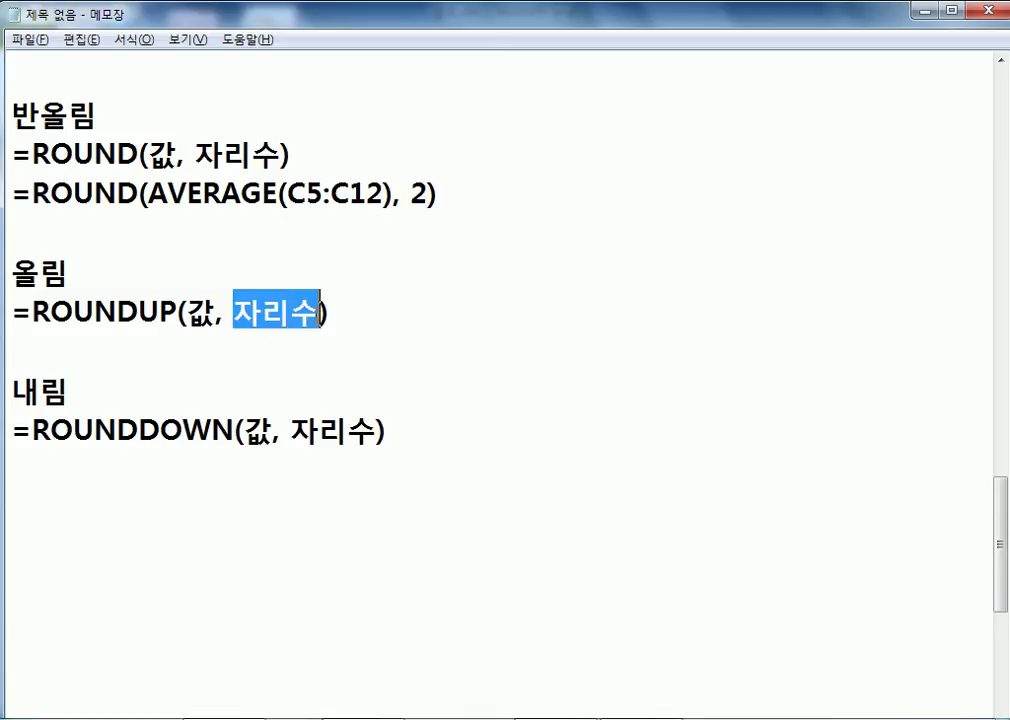
pyautogui.click(177, 313)
pyautogui.click(81, 343)
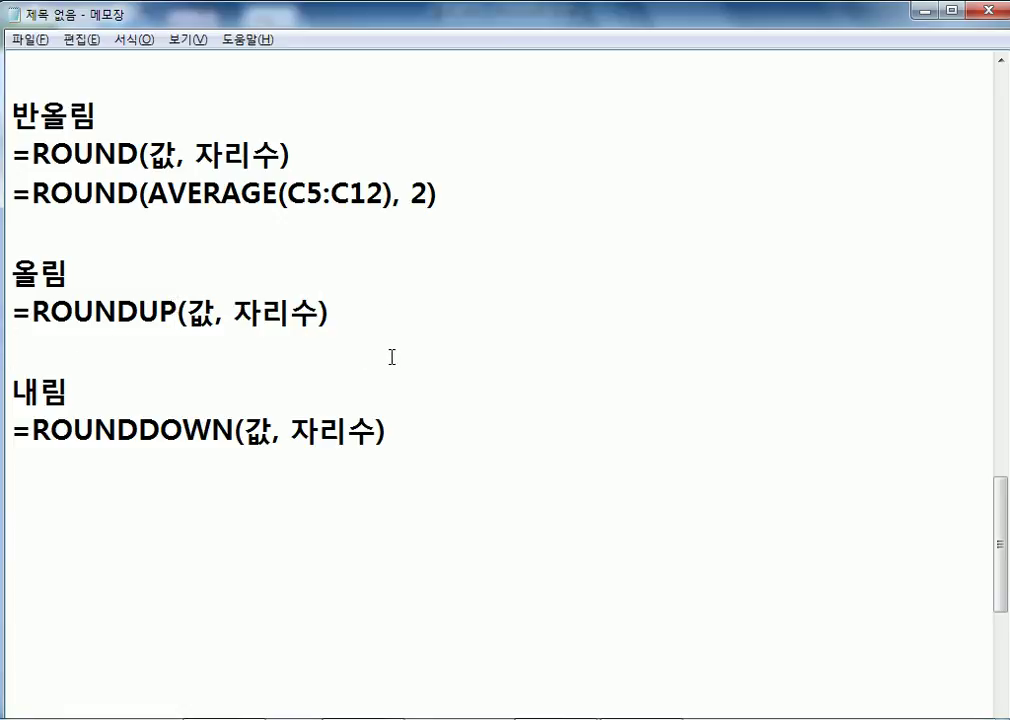
pyautogui.moveTo(460, 196); pyautogui.dragTo(8, 187)
pyautogui.click(18, 228)
pyautogui.hotkey('alt', 'Tab')
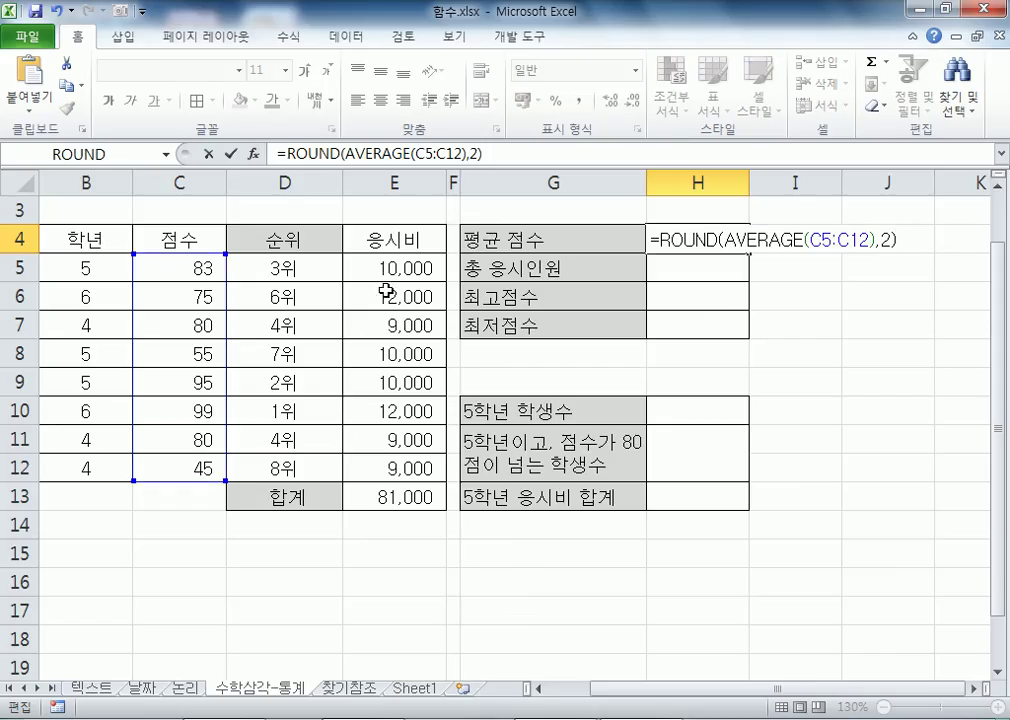
# Step: Discard the ROUND edit in H4 and try the 숫자 number format with 1 decimal place on the cell
pyautogui.press('Escape')
pyautogui.rightClick(712, 237)
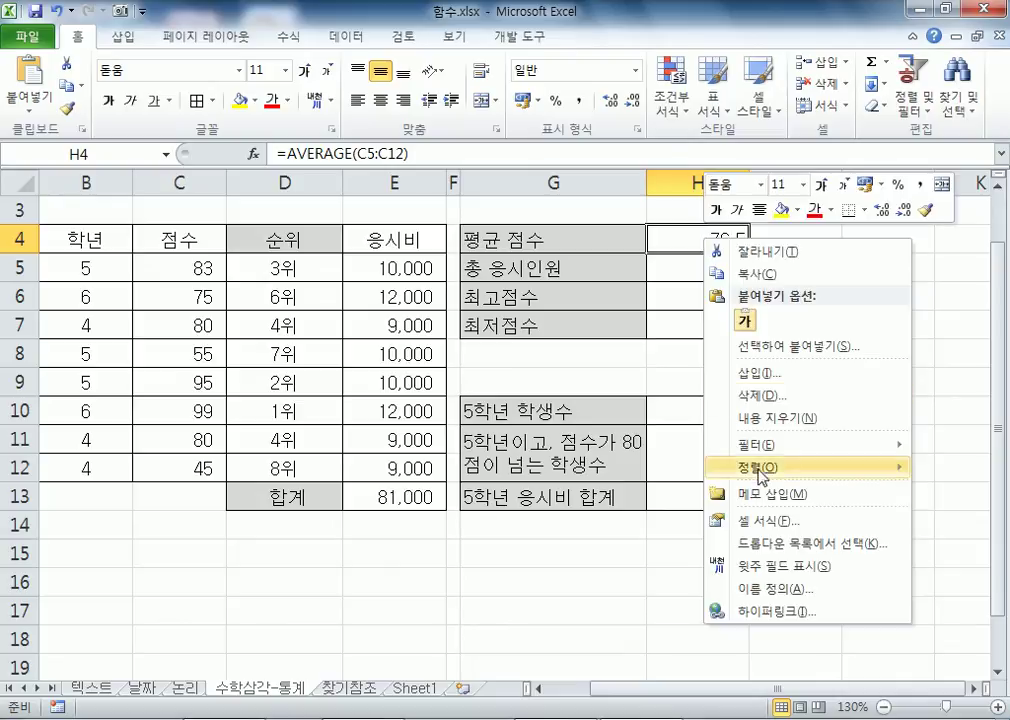
pyautogui.click(757, 533)
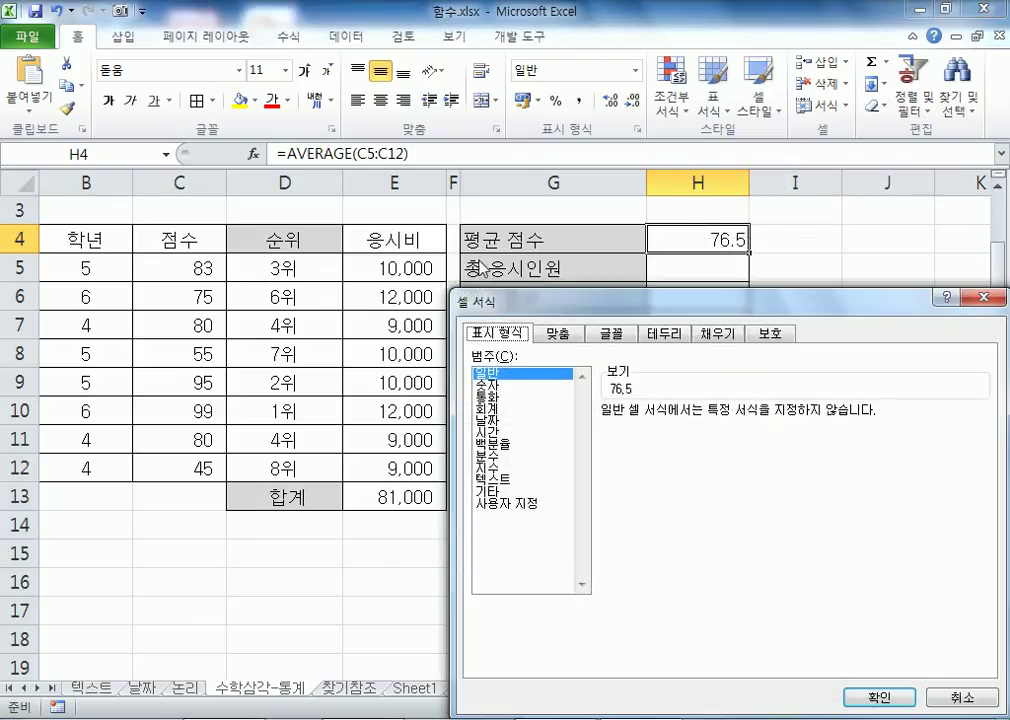
pyautogui.click(499, 386)
pyautogui.moveTo(522, 302); pyautogui.dragTo(243, 244)
pyautogui.click(228, 314)
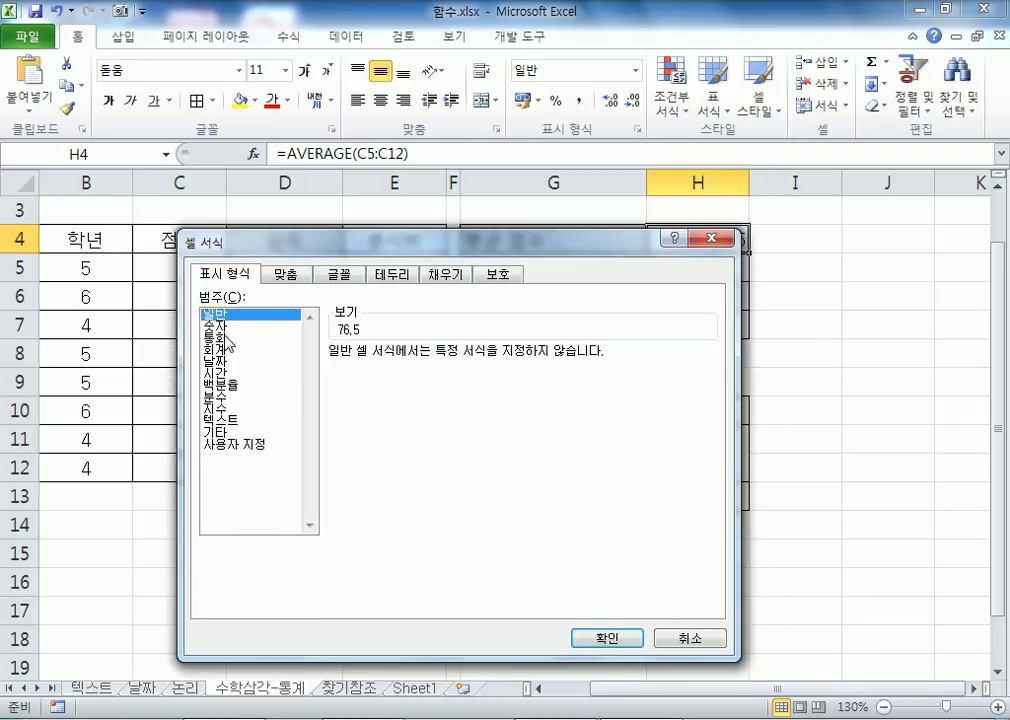
pyautogui.click(228, 338)
pyautogui.click(225, 326)
pyautogui.click(477, 350)
pyautogui.click(477, 350)
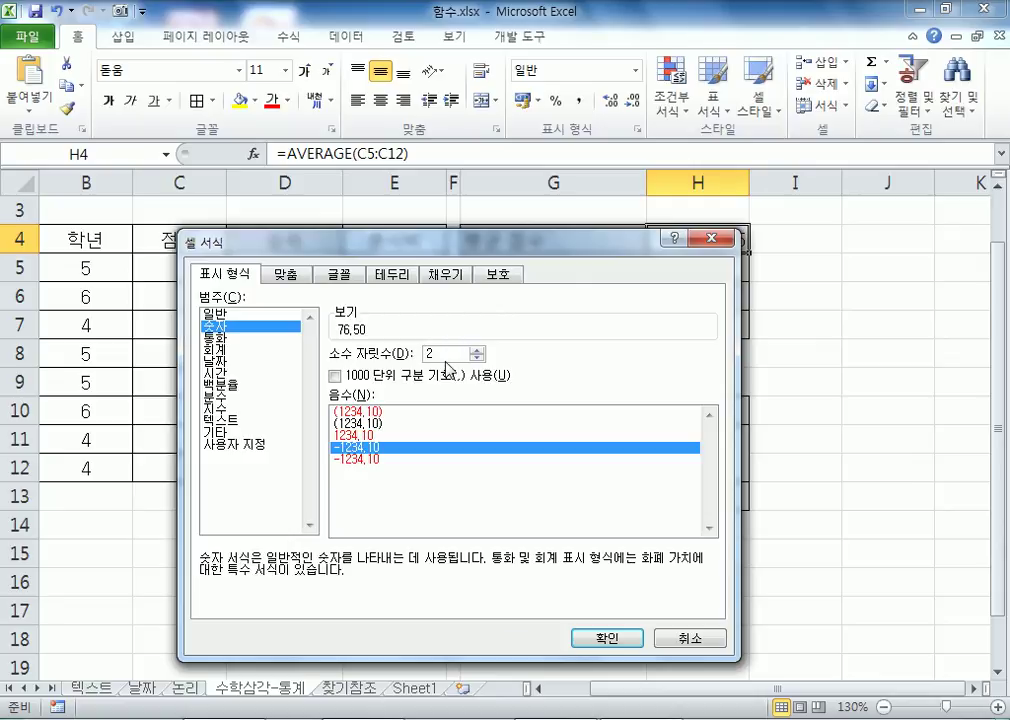
pyautogui.doubleClick(431, 355)
pyautogui.write('1')
pyautogui.press('Return')
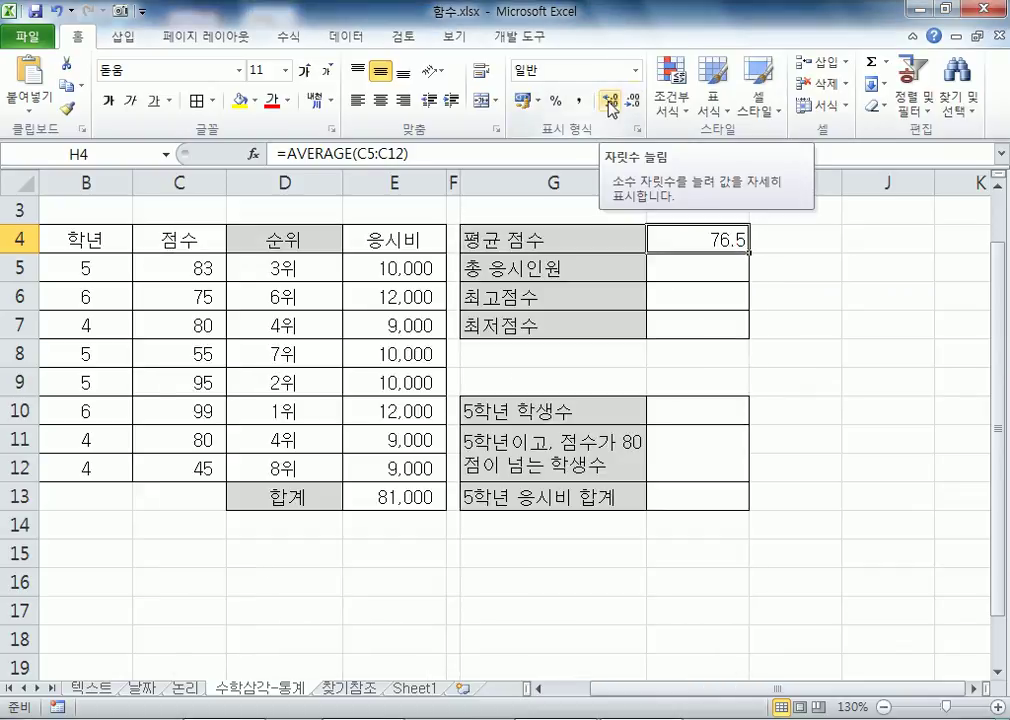
# Step: Show one more decimal place in H4, and review the =ROUND(AVERAGE(C5:C12), 2) example in the Notepad notes before returning to Excel
pyautogui.click(608, 101)
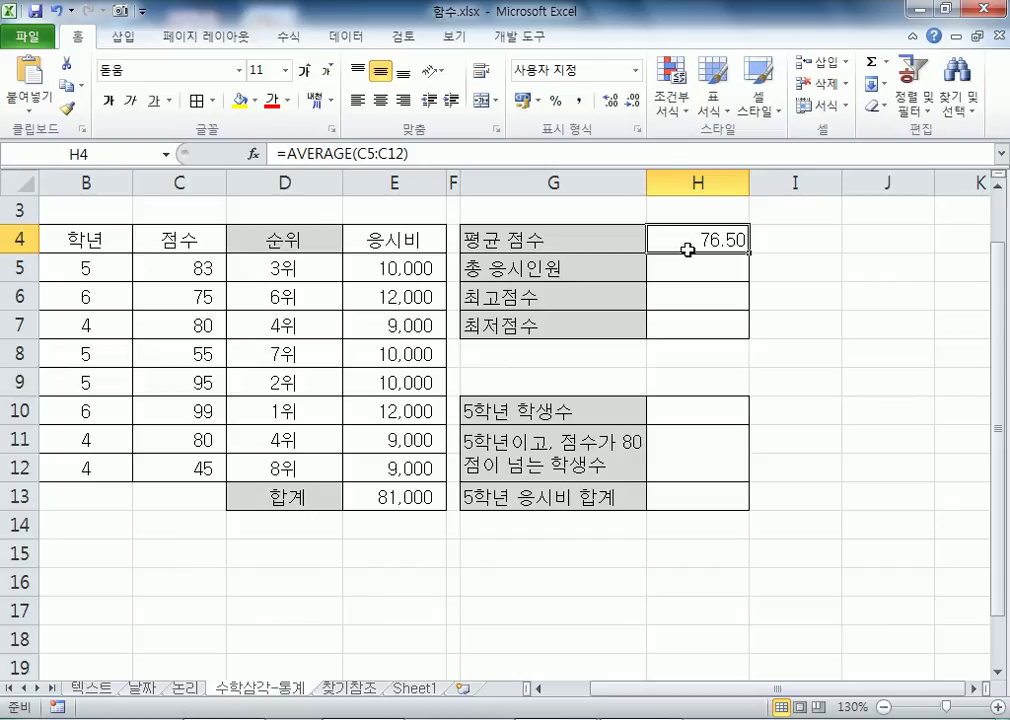
pyautogui.hotkey('alt', 'Tab')
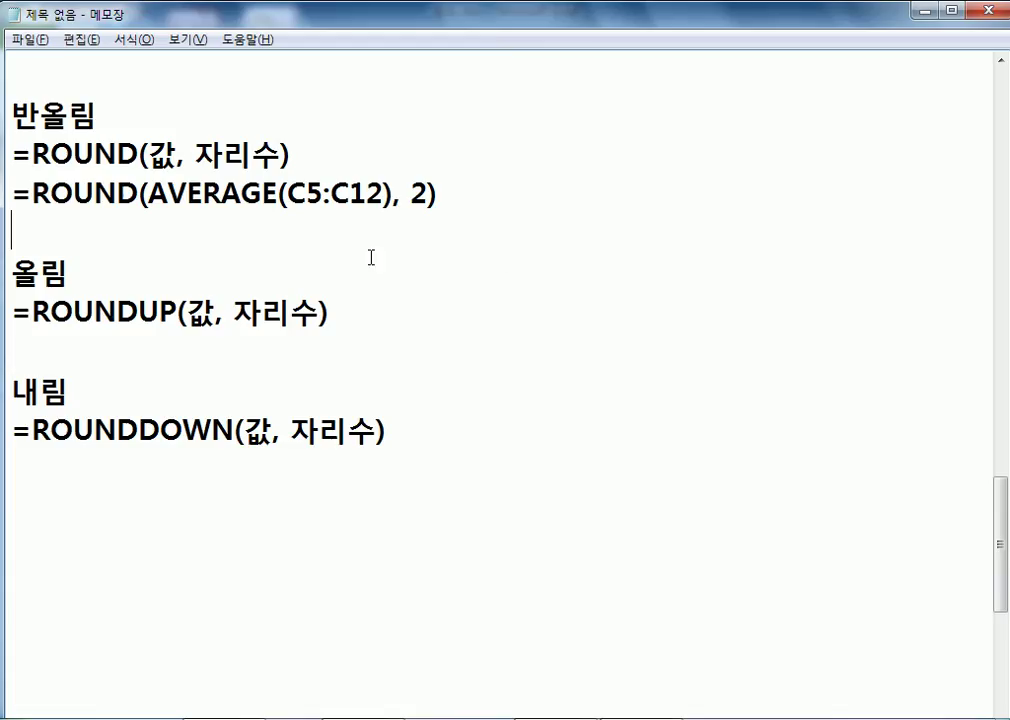
pyautogui.moveTo(466, 198); pyautogui.dragTo(8, 200)
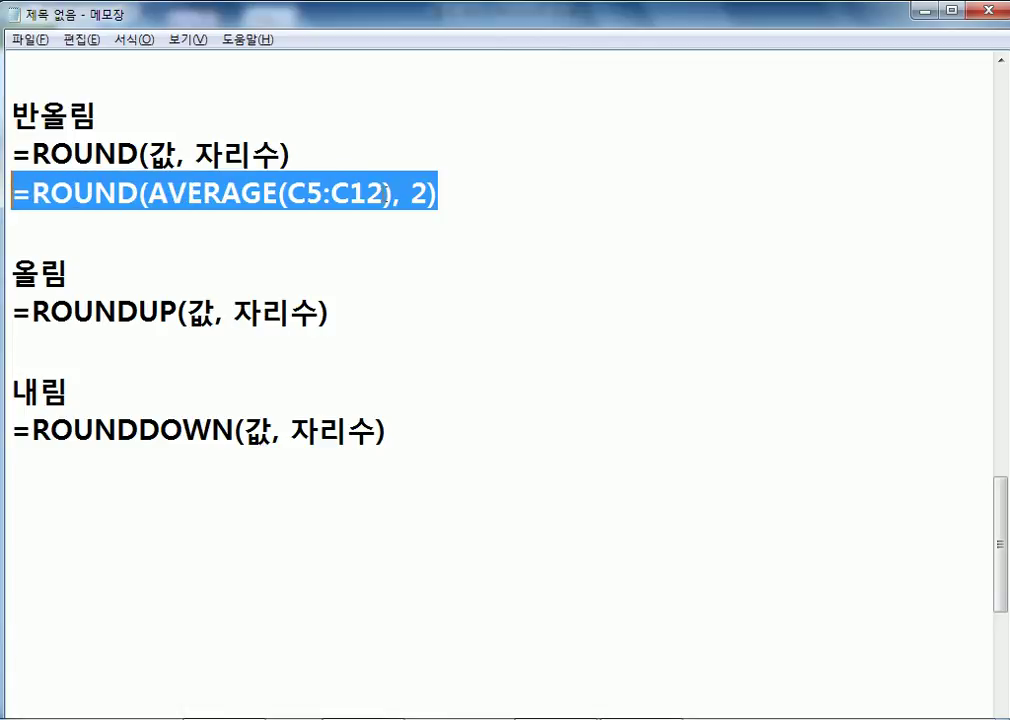
pyautogui.click(500, 227)
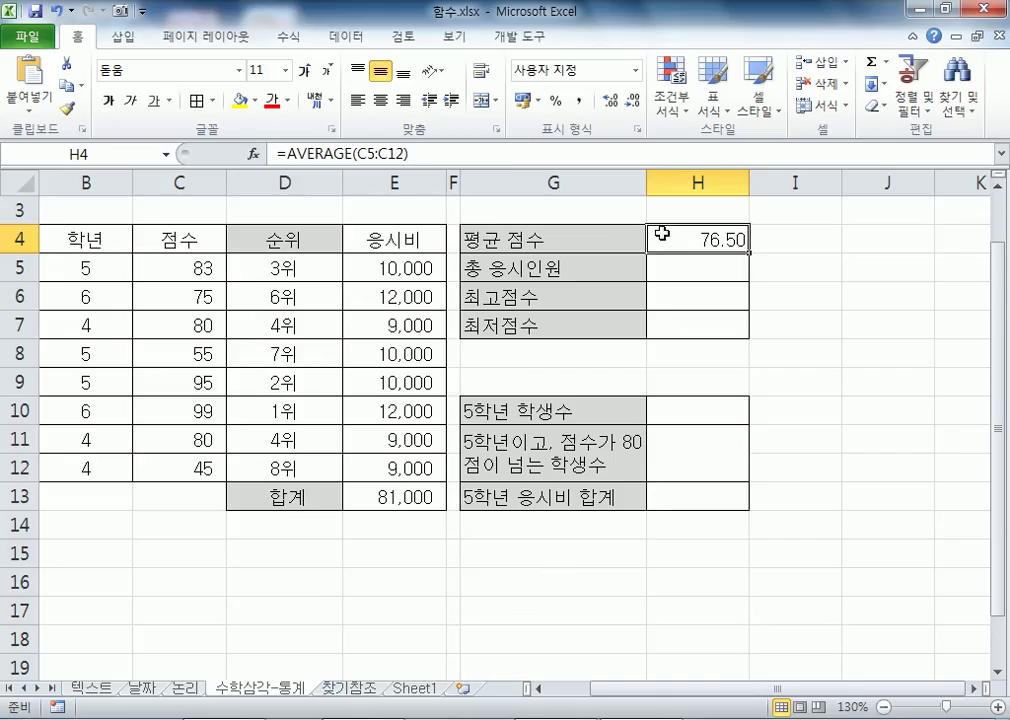
pyautogui.hotkey('alt', 'Tab')
# Step: Narrow the 이름, 학년 and 점수 columns A, B and C so they fit their contents more closely
pyautogui.click(660, 264)
pyautogui.moveTo(672, 693); pyautogui.dragTo(610, 695)
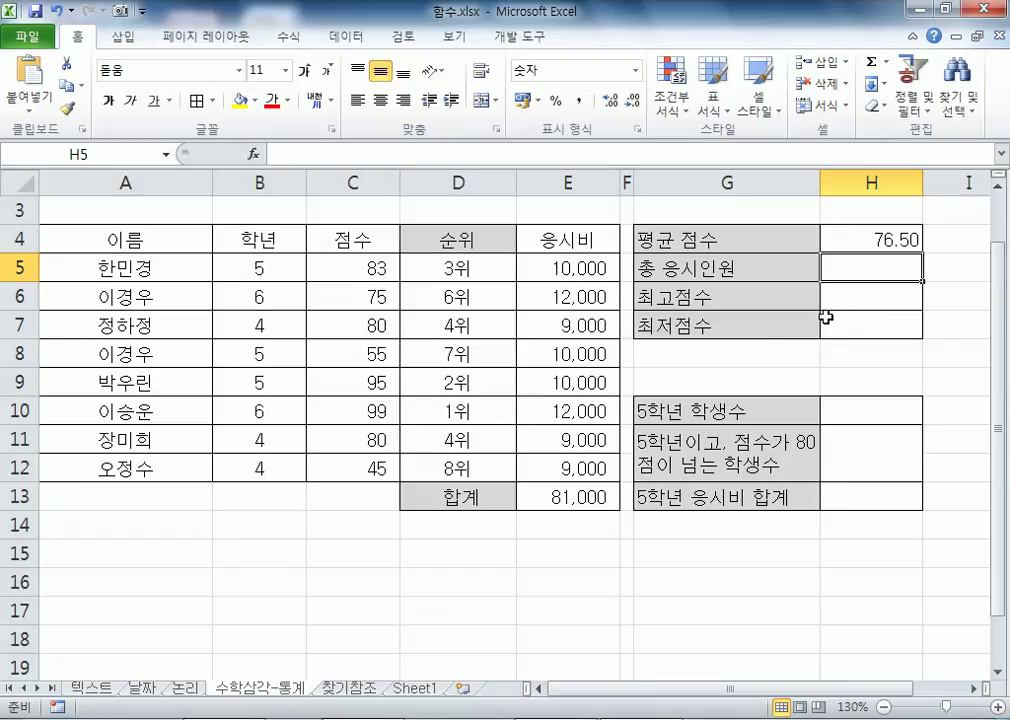
pyautogui.scroll(1, 259, 266)
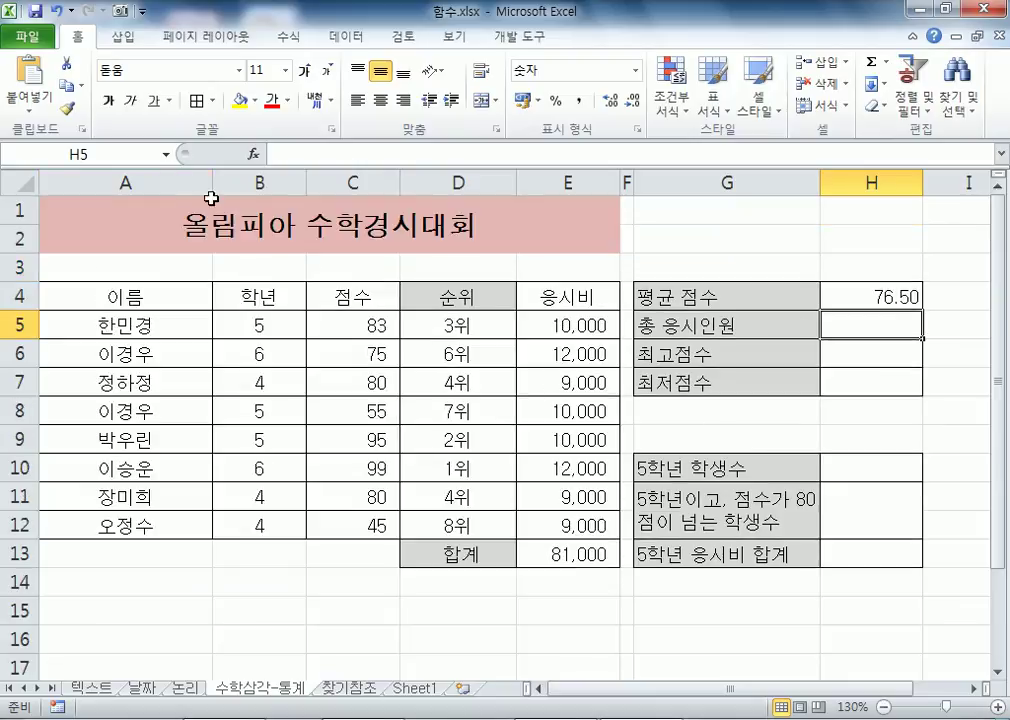
pyautogui.moveTo(211, 183); pyautogui.dragTo(125, 181)
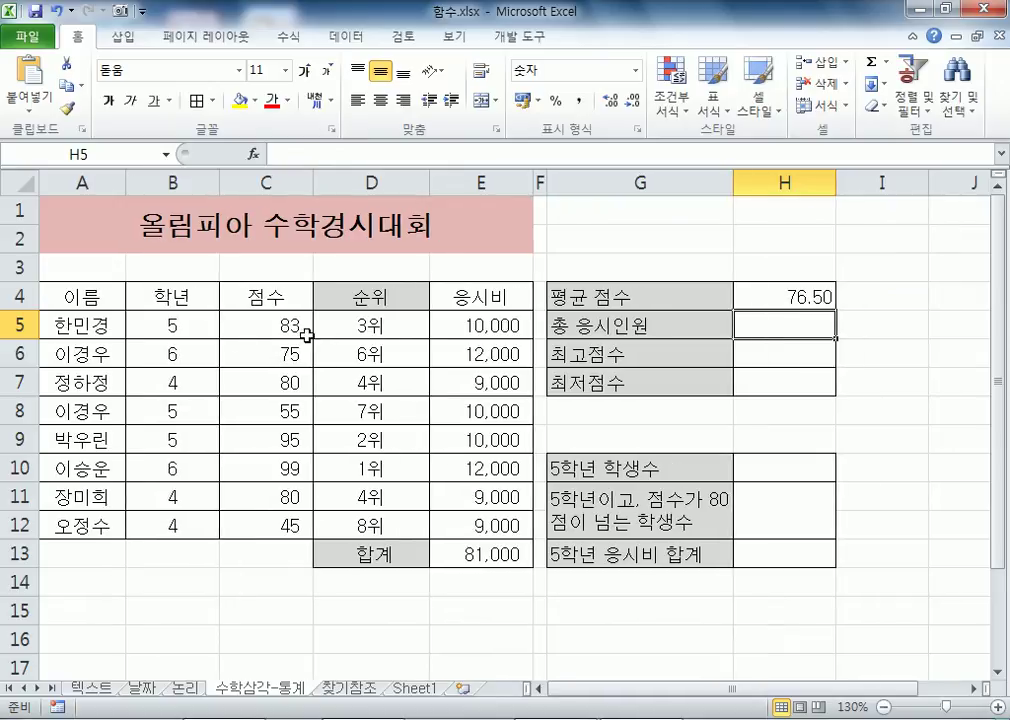
pyautogui.moveTo(182, 181); pyautogui.dragTo(193, 181)
pyautogui.moveTo(286, 182); pyautogui.dragTo(255, 183)
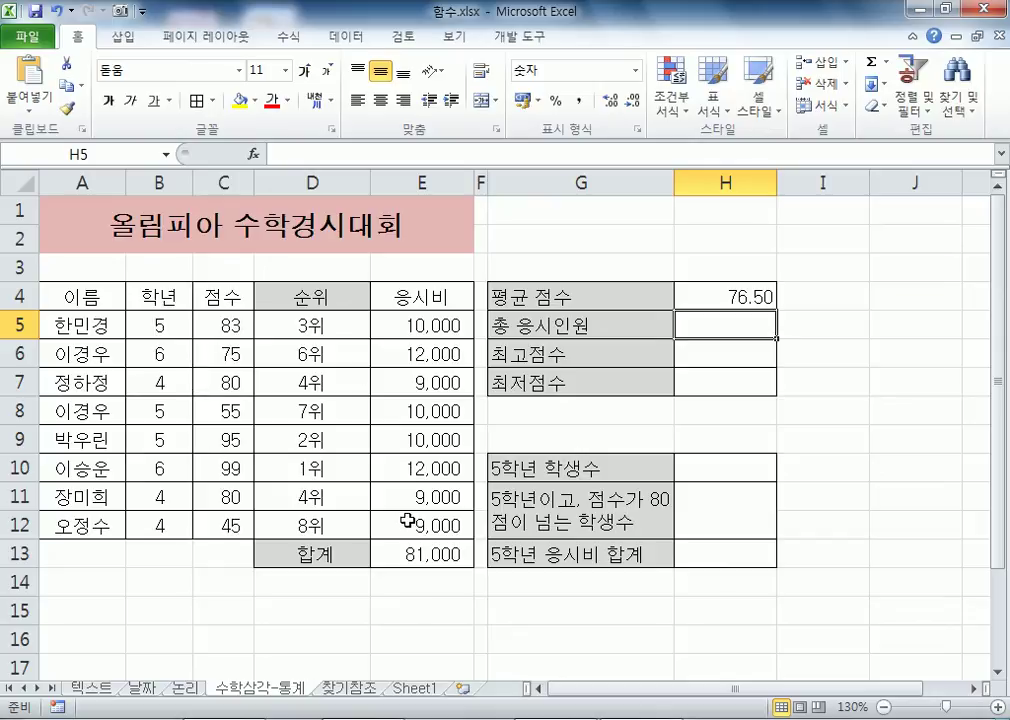
# Step: Clear the 응시비 value in E7 to compare that column with the 이름 range A5:A12, and undo the deletion
pyautogui.moveTo(329, 324); pyautogui.dragTo(318, 524)
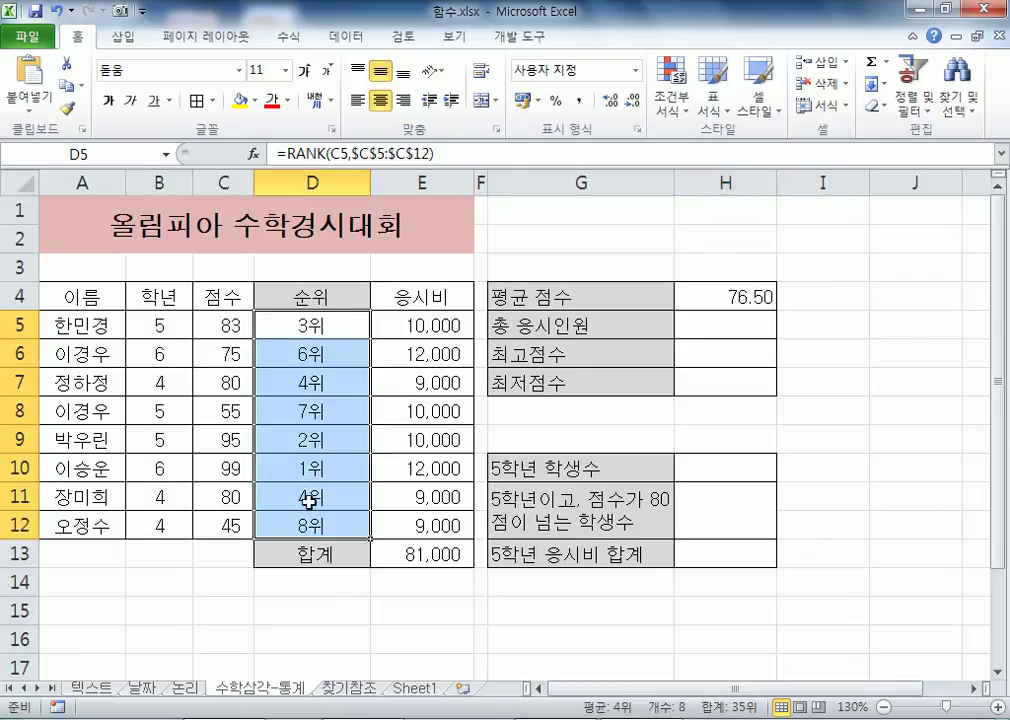
pyautogui.moveTo(406, 325); pyautogui.dragTo(412, 517)
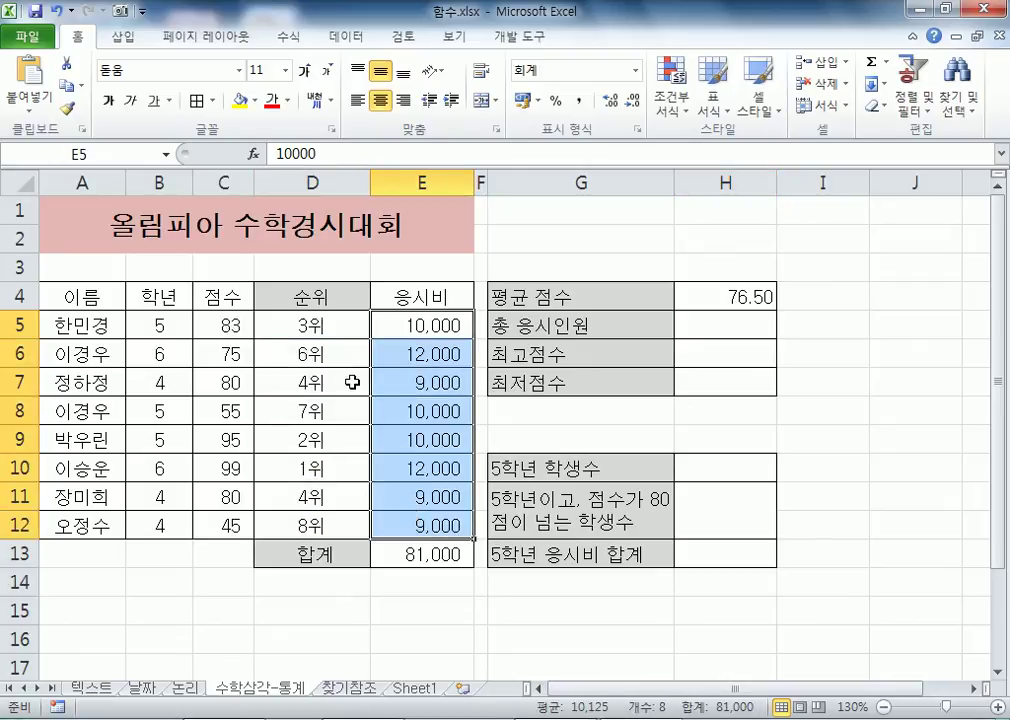
pyautogui.click(401, 383)
pyautogui.press('Delete')
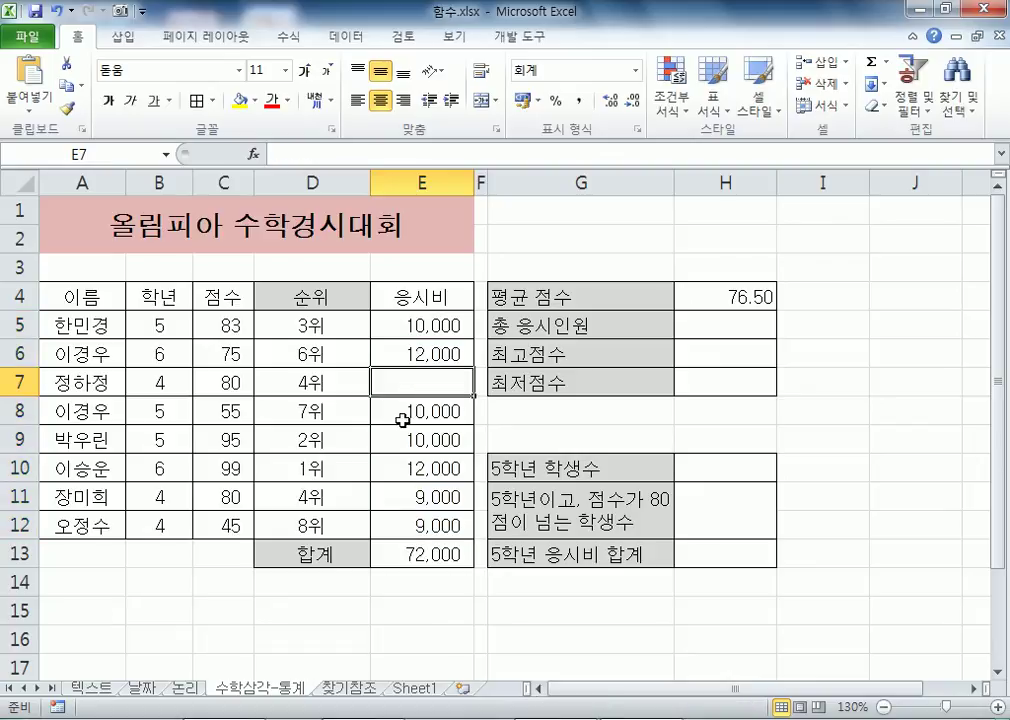
pyautogui.moveTo(99, 327); pyautogui.dragTo(73, 523)
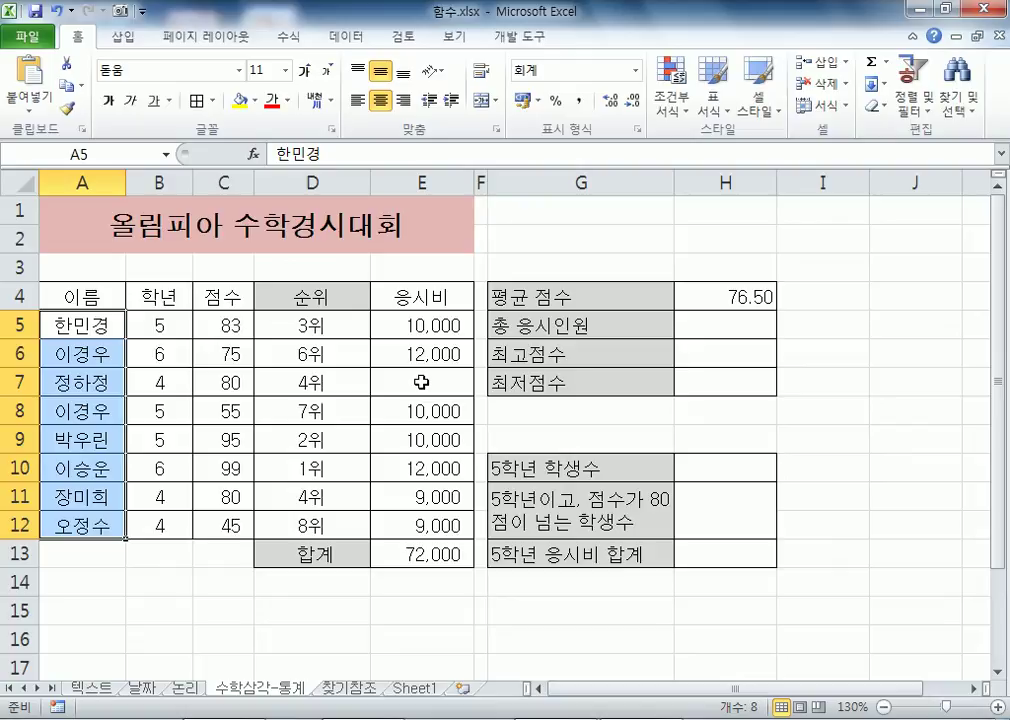
pyautogui.click(206, 384)
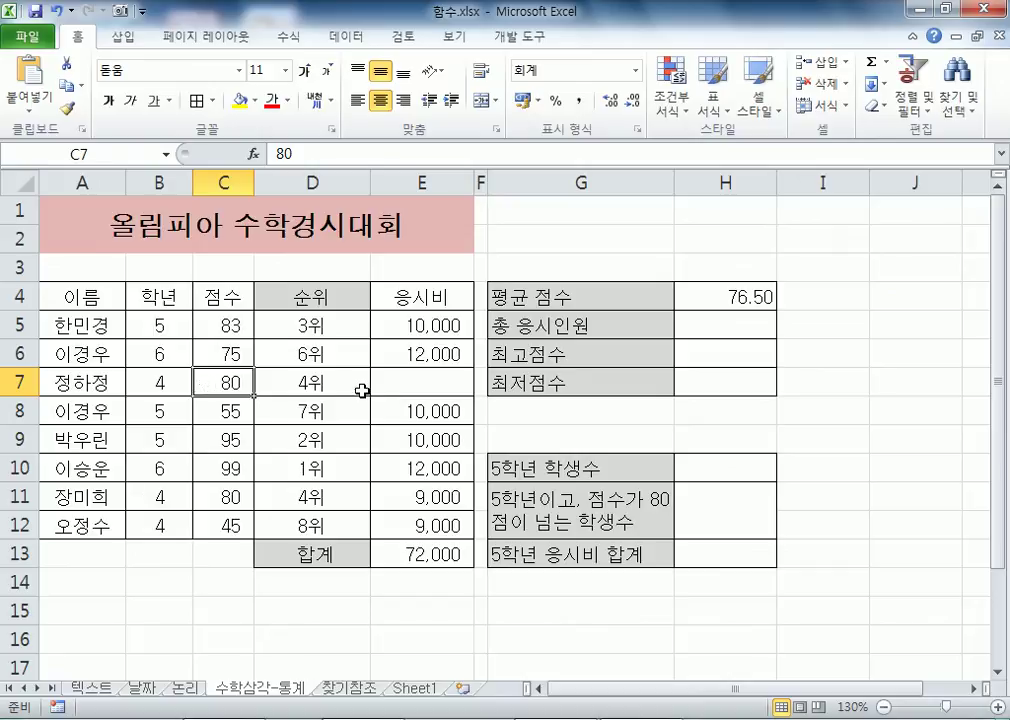
pyautogui.hotkey('ctrl', 'z')
# Step: Compare the 학년, 점수, 이름 and 응시비 ranges in rows 5 to 12 as possible sources for counting 총 응시인원
pyautogui.click(435, 320)
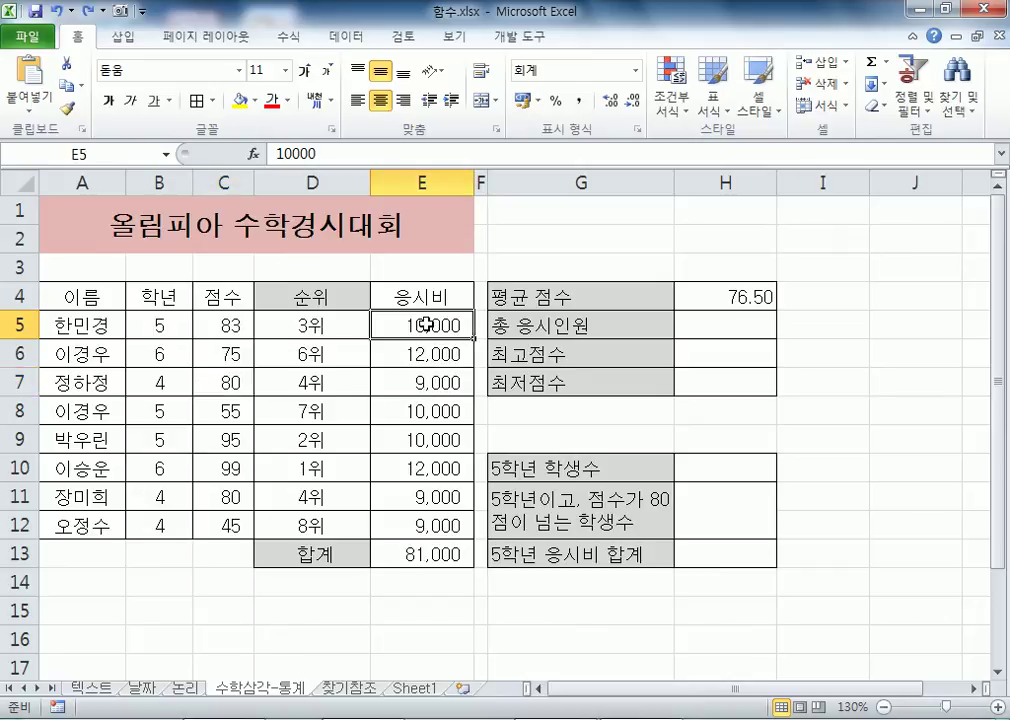
pyautogui.moveTo(162, 327); pyautogui.dragTo(151, 518)
pyautogui.moveTo(215, 325); pyautogui.dragTo(215, 524)
pyautogui.moveTo(160, 325); pyautogui.dragTo(155, 497)
pyautogui.moveTo(227, 328); pyautogui.dragTo(203, 530)
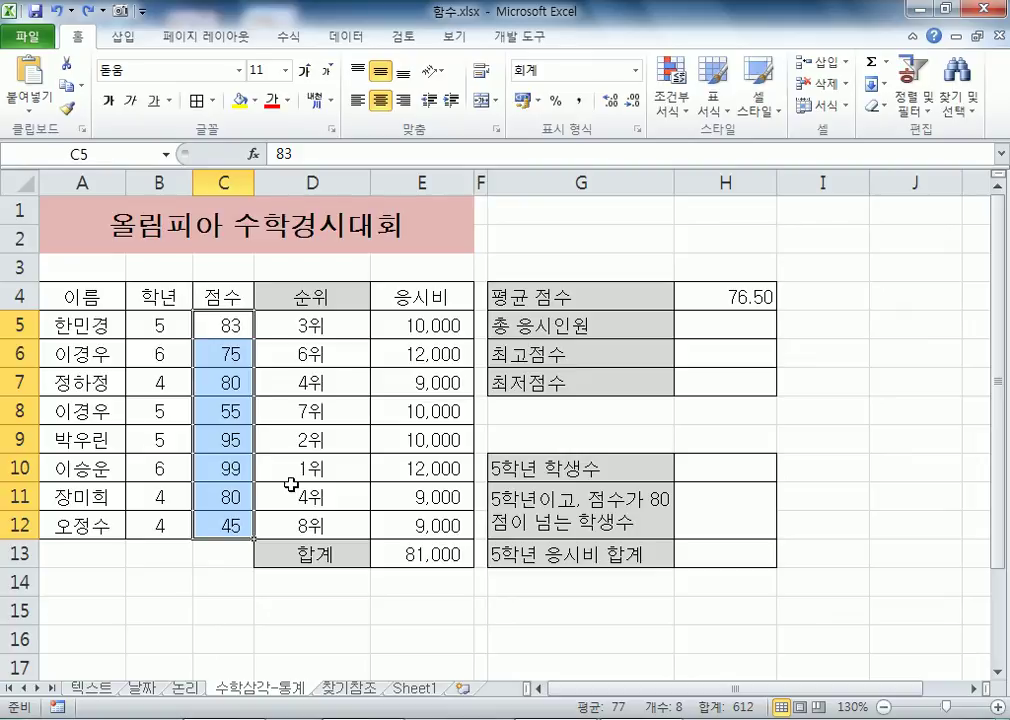
pyautogui.moveTo(158, 322); pyautogui.dragTo(158, 533)
pyautogui.moveTo(82, 323); pyautogui.dragTo(86, 535)
pyautogui.click(720, 330)
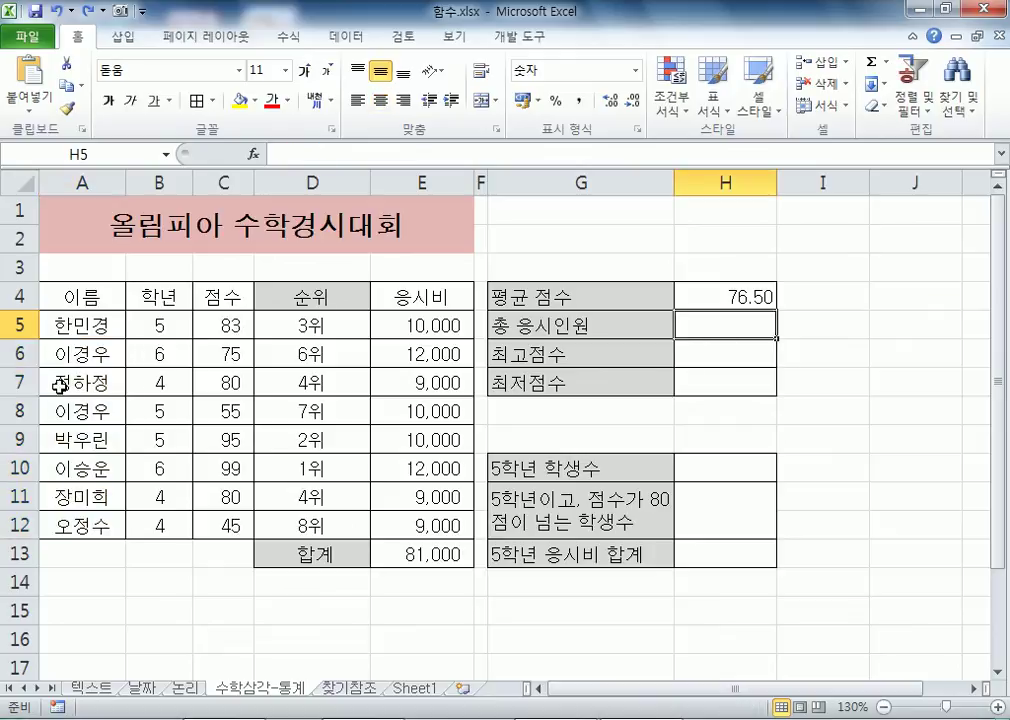
pyautogui.moveTo(417, 325); pyautogui.dragTo(417, 528)
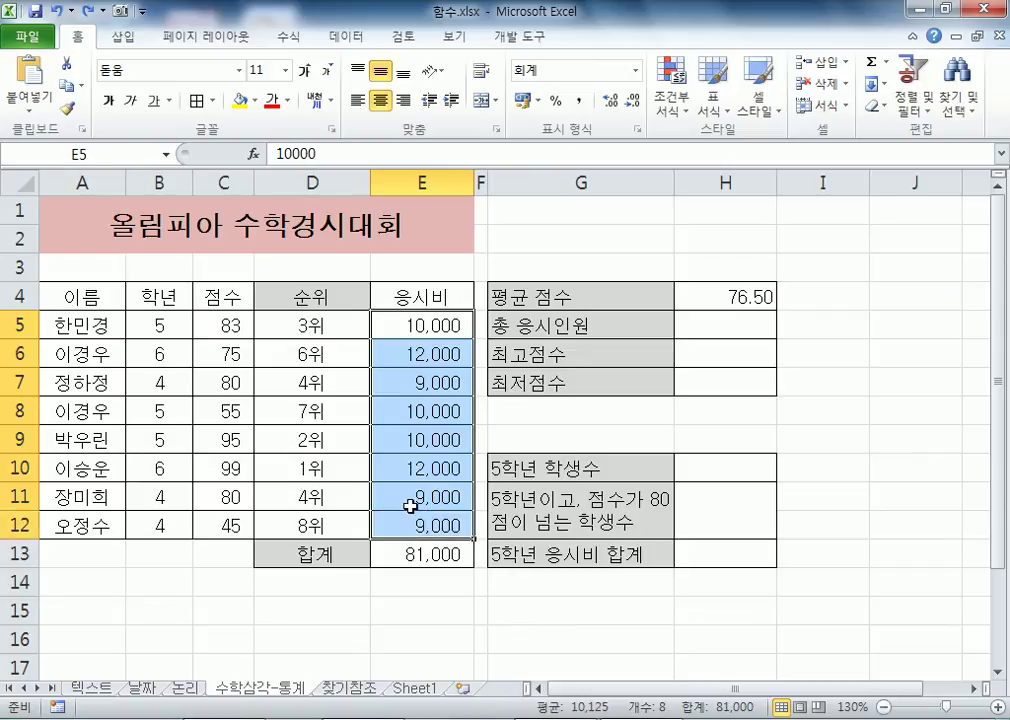
pyautogui.click(718, 323)
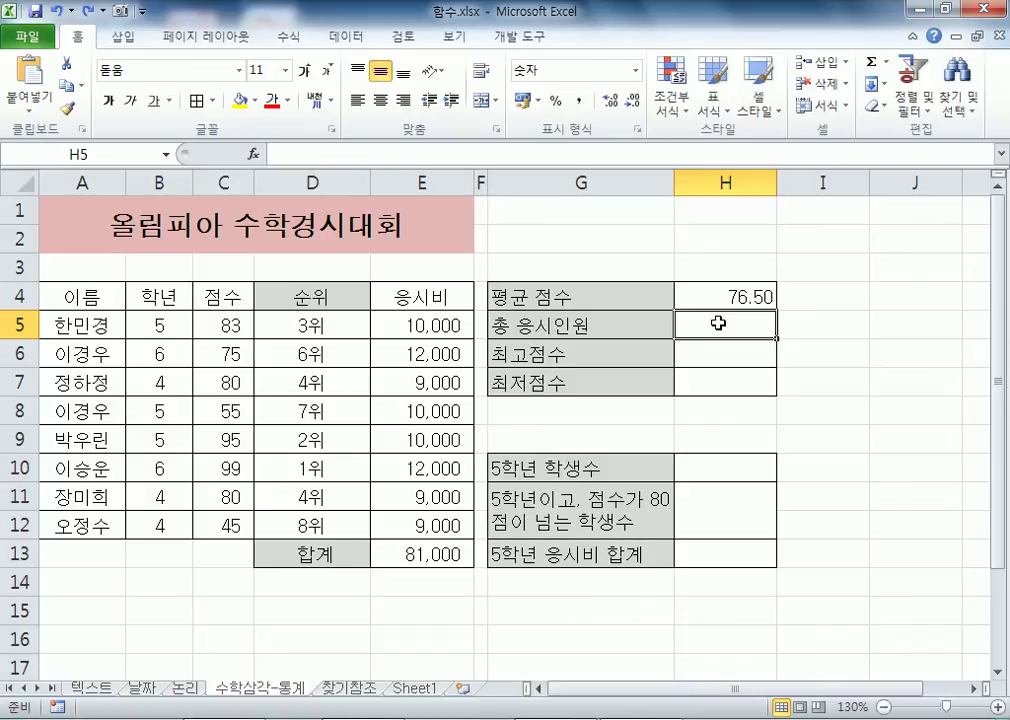
pyautogui.click(103, 334)
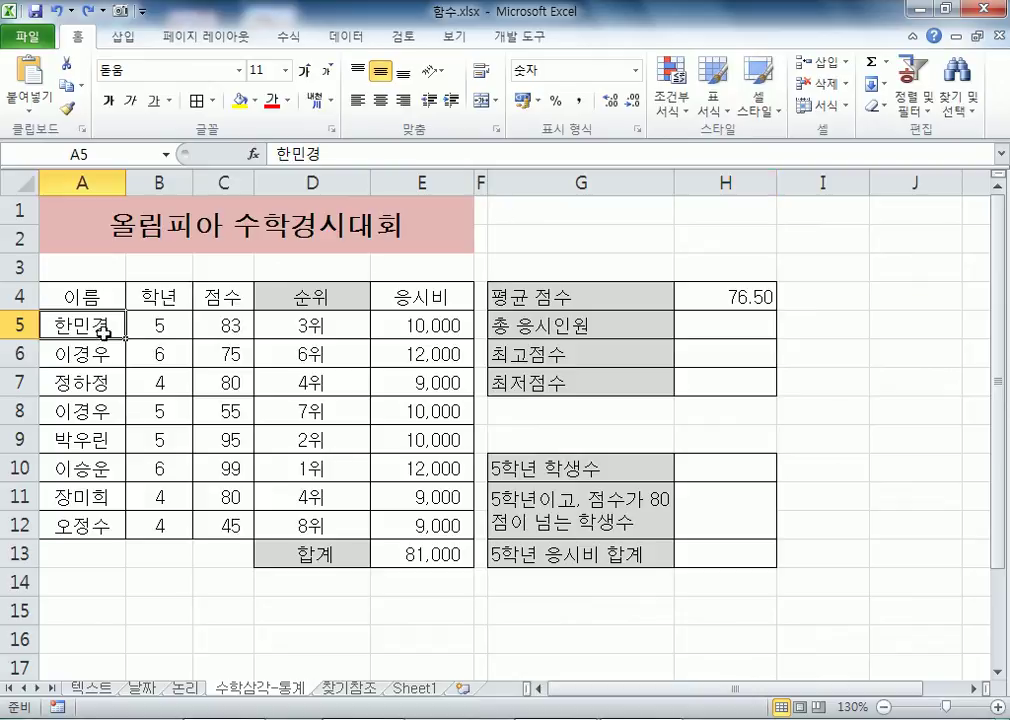
# Step: Examine the AutoSum functions and the function wizard's 수학/삼각 category for the 총 응시인원 cell H5
pyautogui.click(728, 324)
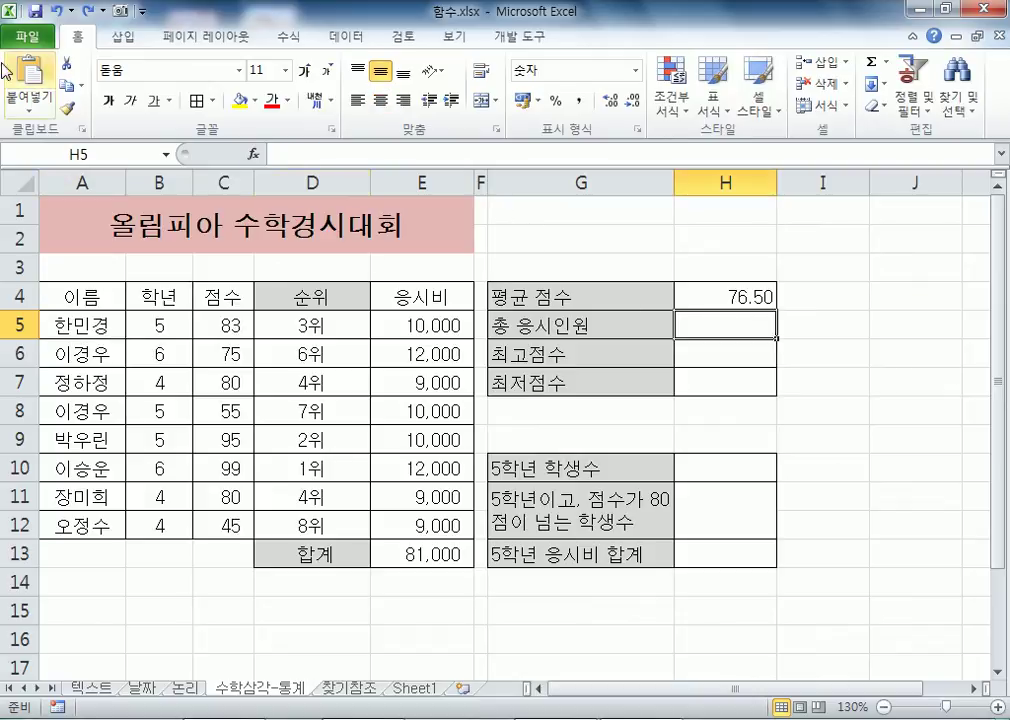
pyautogui.scroll(-3, 172, 36)
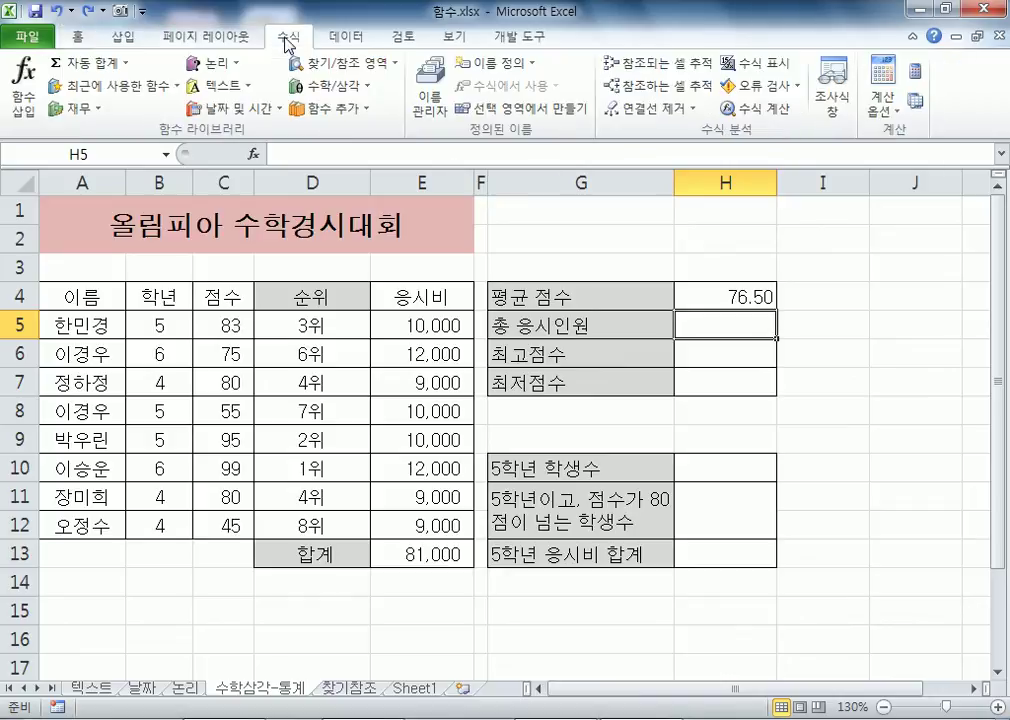
pyautogui.click(128, 63)
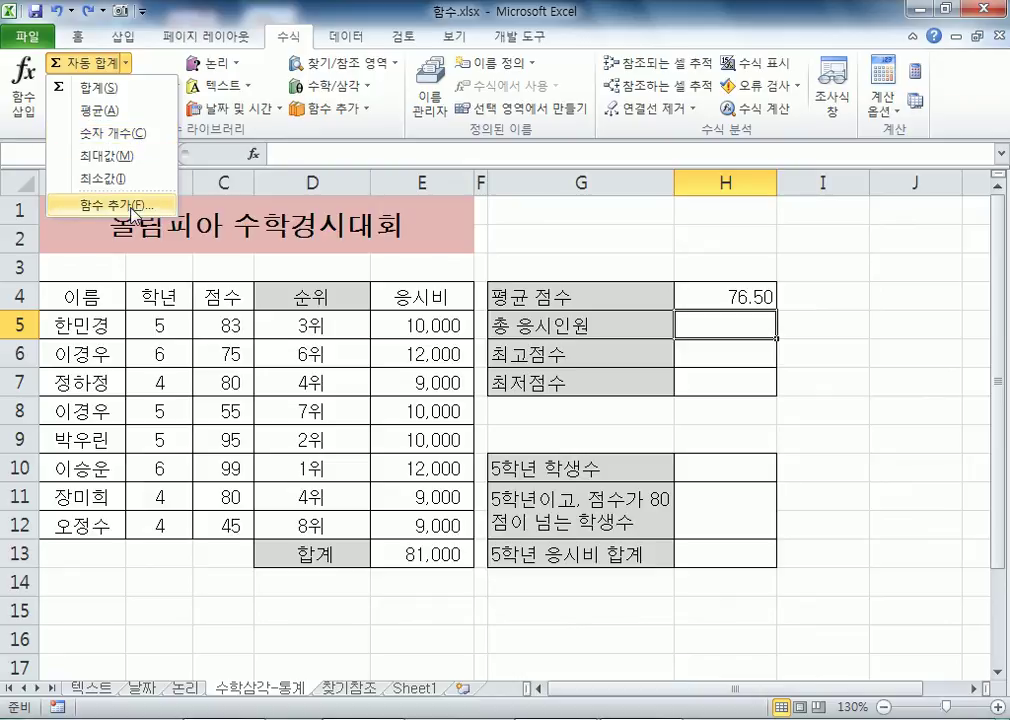
pyautogui.click(133, 211)
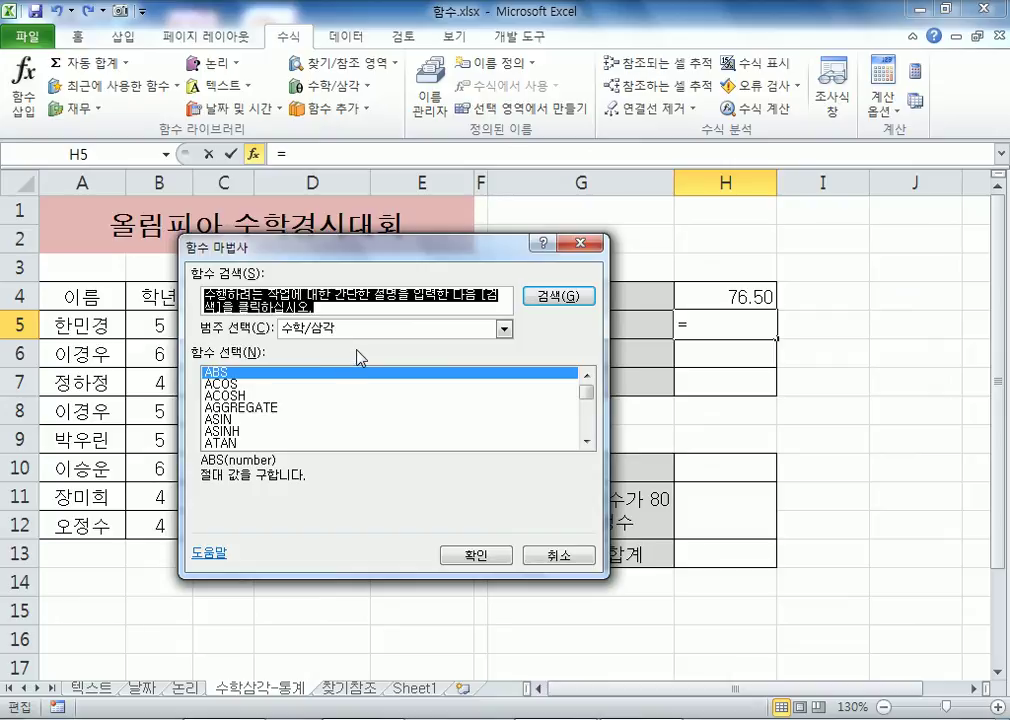
pyautogui.click(573, 243)
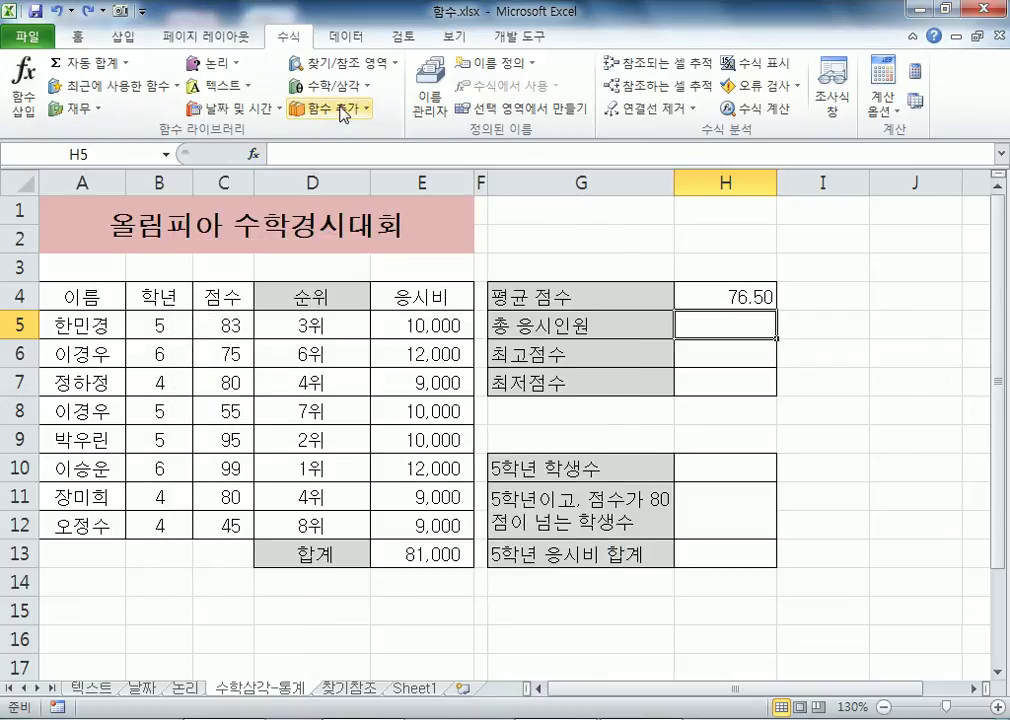
# Step: Try to insert the statistical function COUNTA in H5 through its function arguments dialog
pyautogui.click(340, 112)
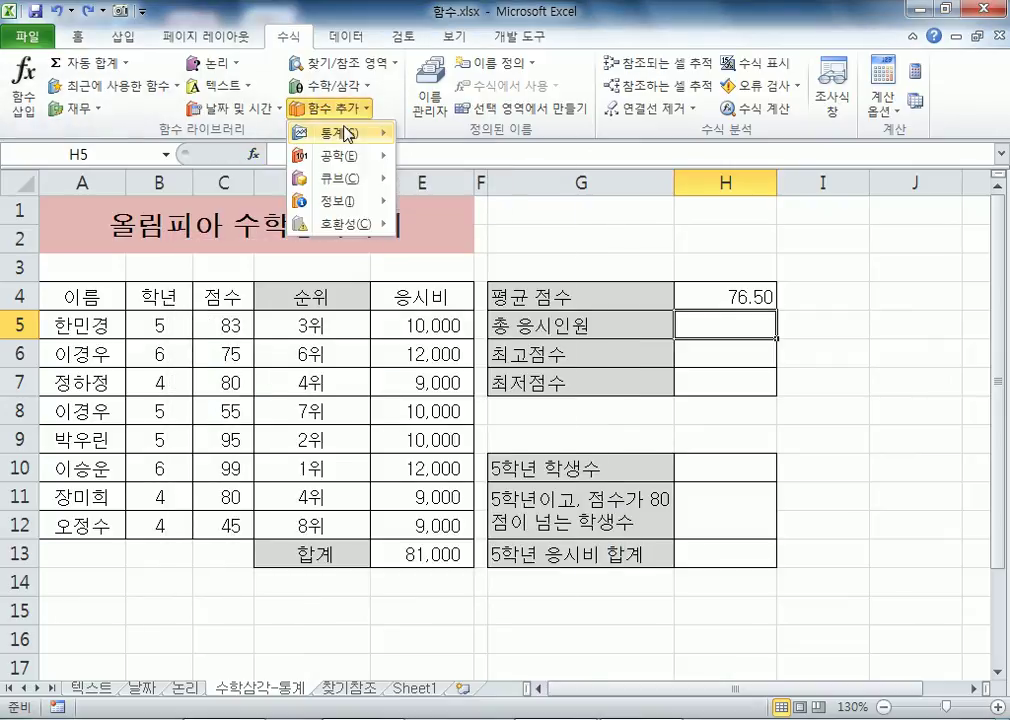
pyautogui.moveTo(347, 133)
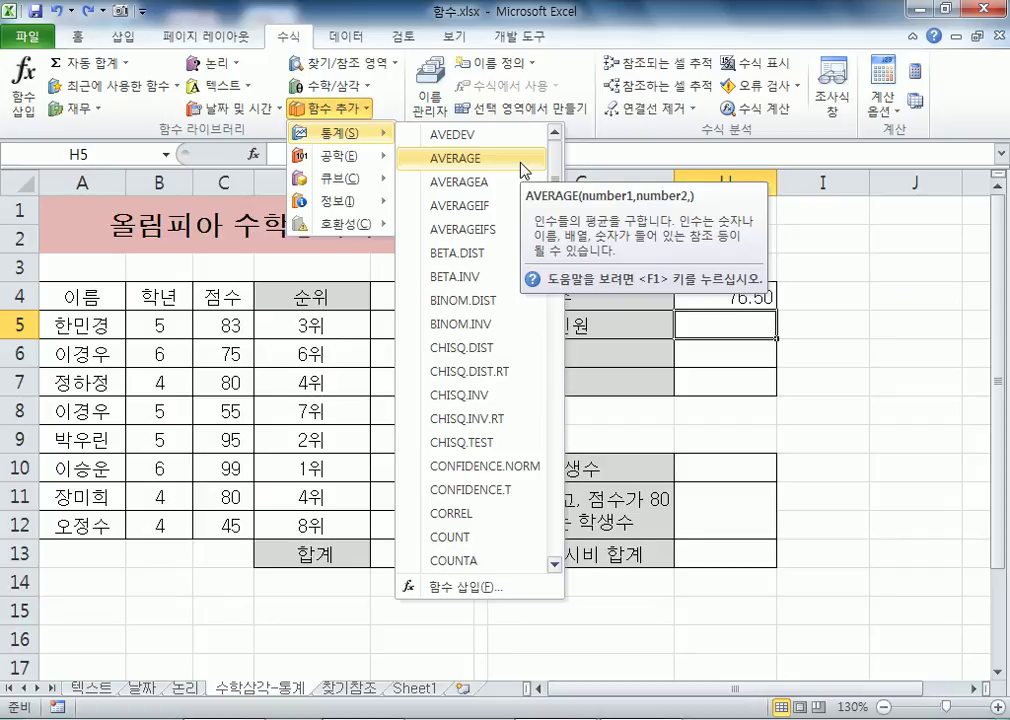
pyautogui.moveTo(558, 176); pyautogui.dragTo(557, 244)
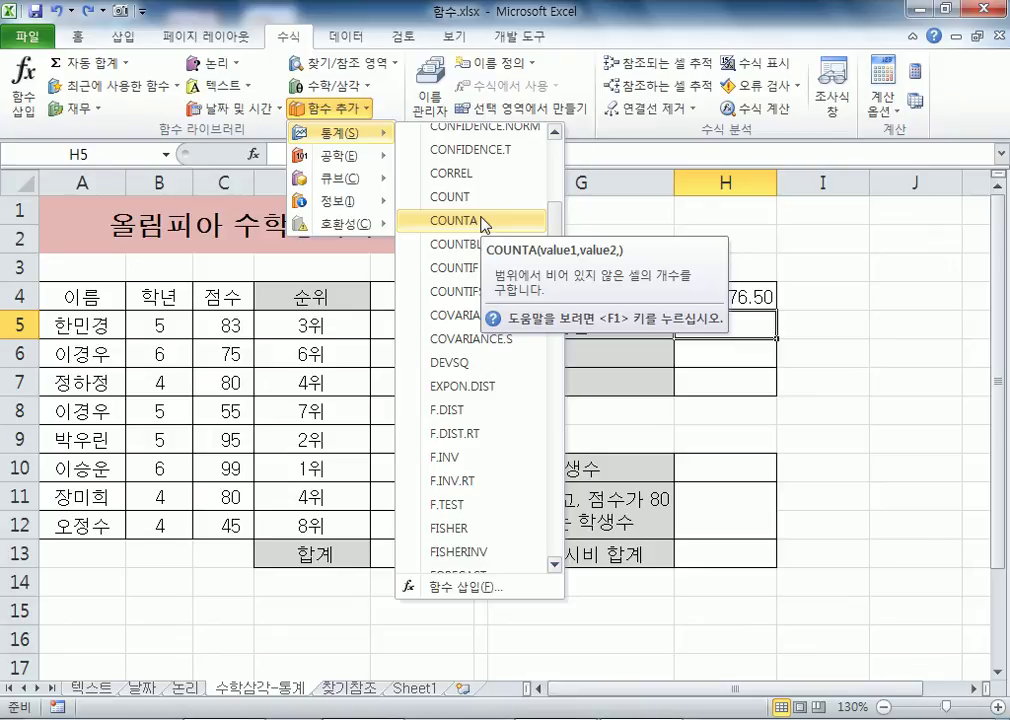
pyautogui.click(484, 222)
pyautogui.moveTo(480, 276); pyautogui.dragTo(722, 368)
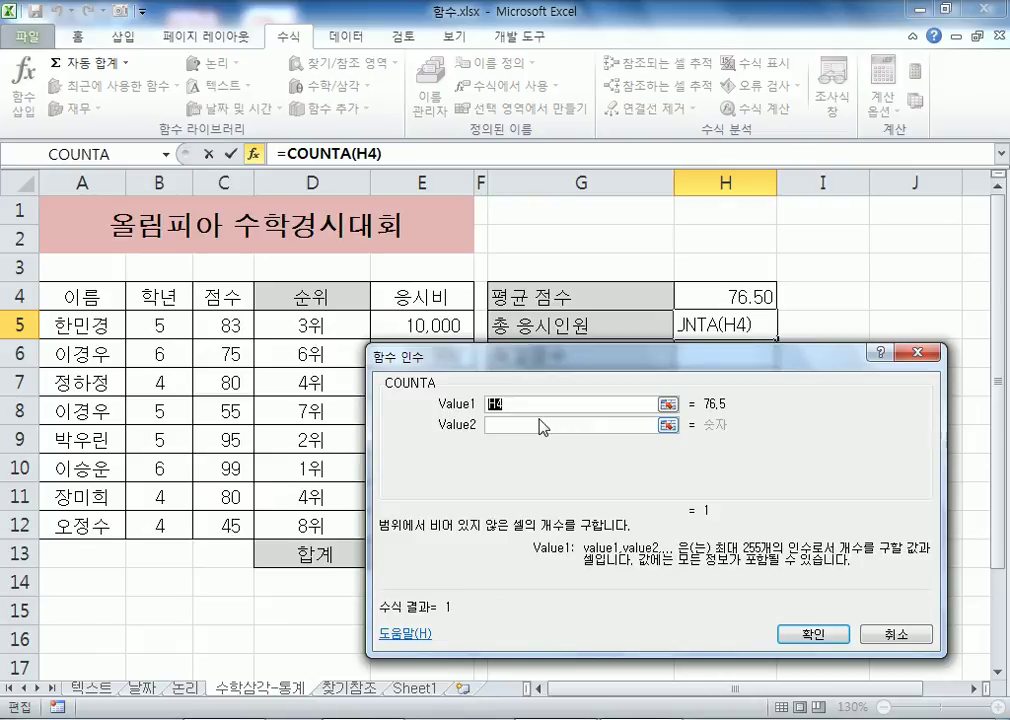
pyautogui.click(513, 404)
pyautogui.moveTo(514, 405); pyautogui.dragTo(486, 405)
pyautogui.press('Escape')
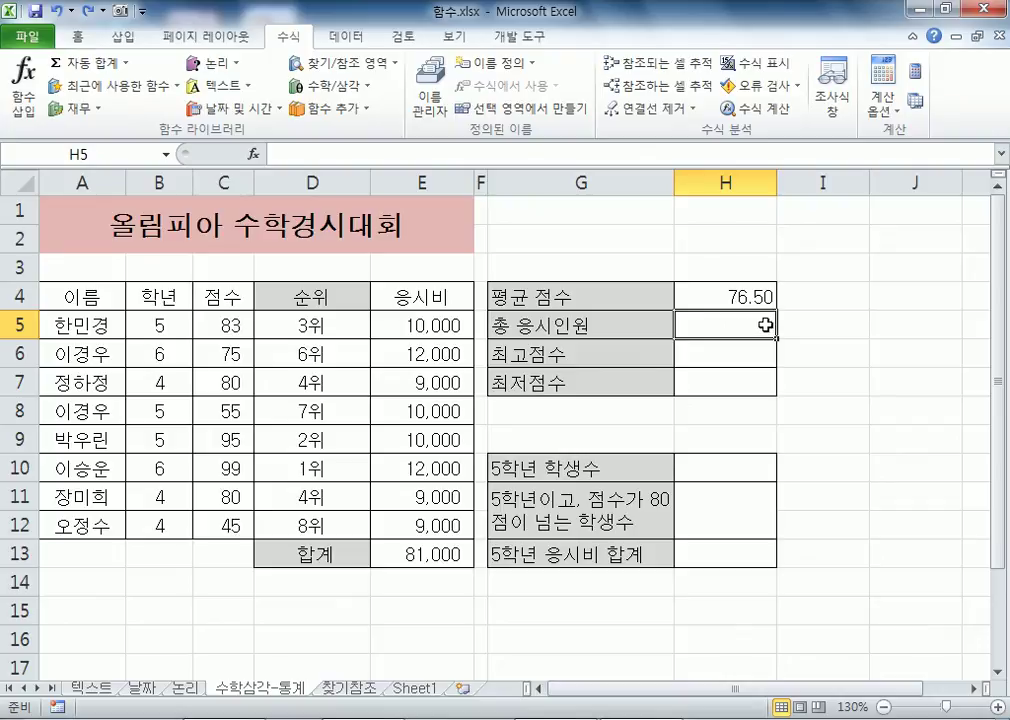
# Step: Start a COUNTA formula in H5 for 총 응시인원, comparing it with COUNT and COUNTBLANK among the suggested functions
pyautogui.write('=C')
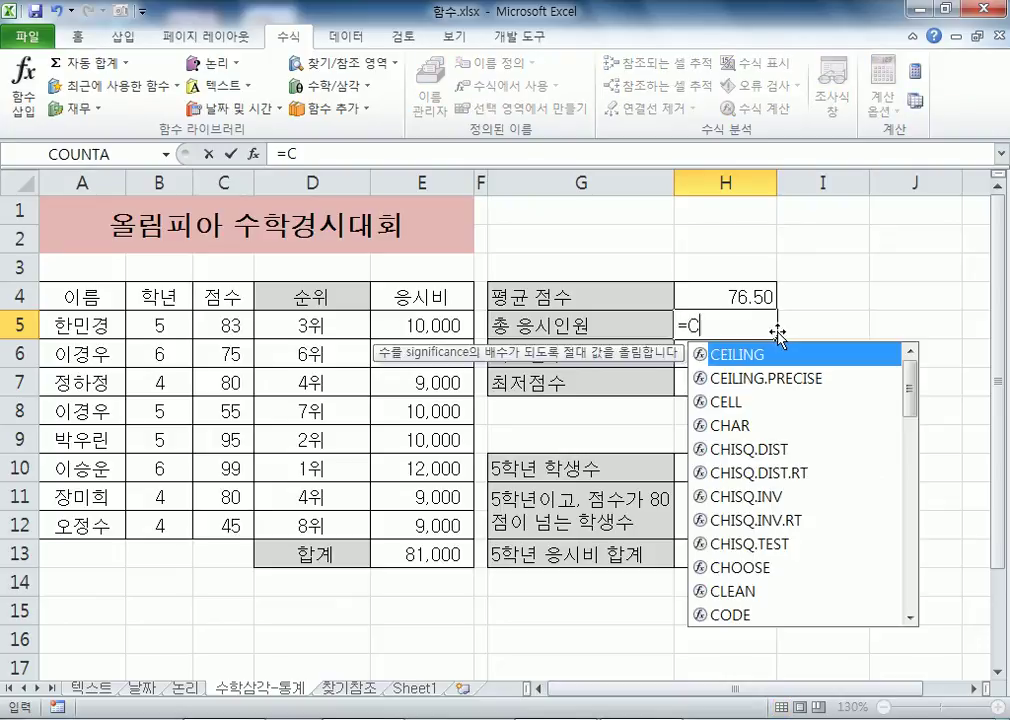
pyautogui.write('O')
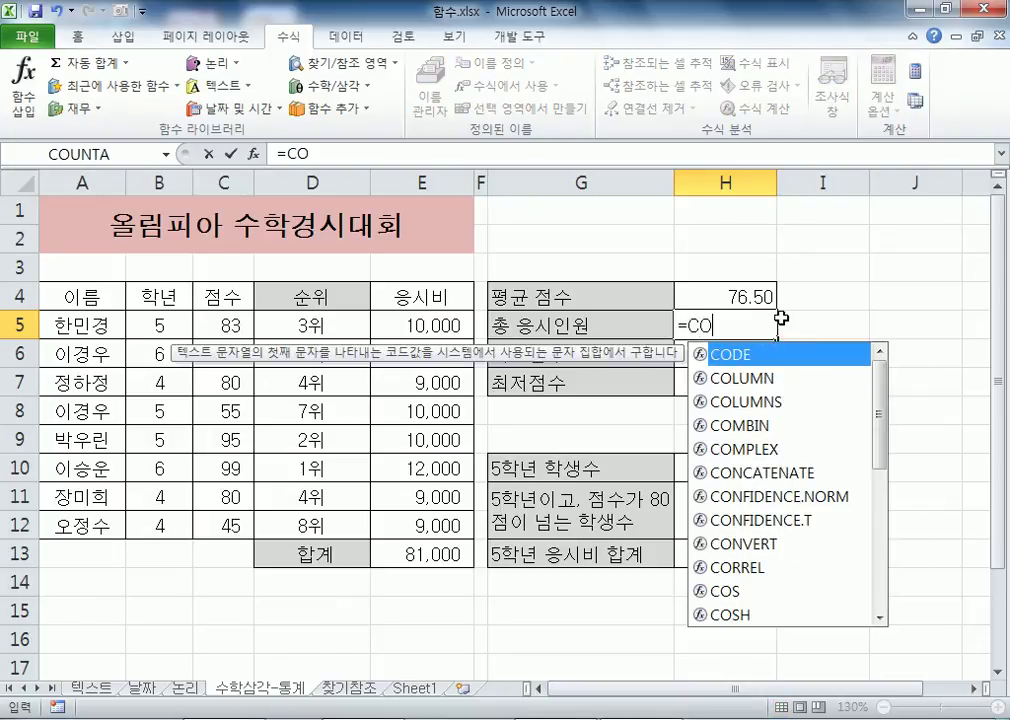
pyautogui.write('UN')
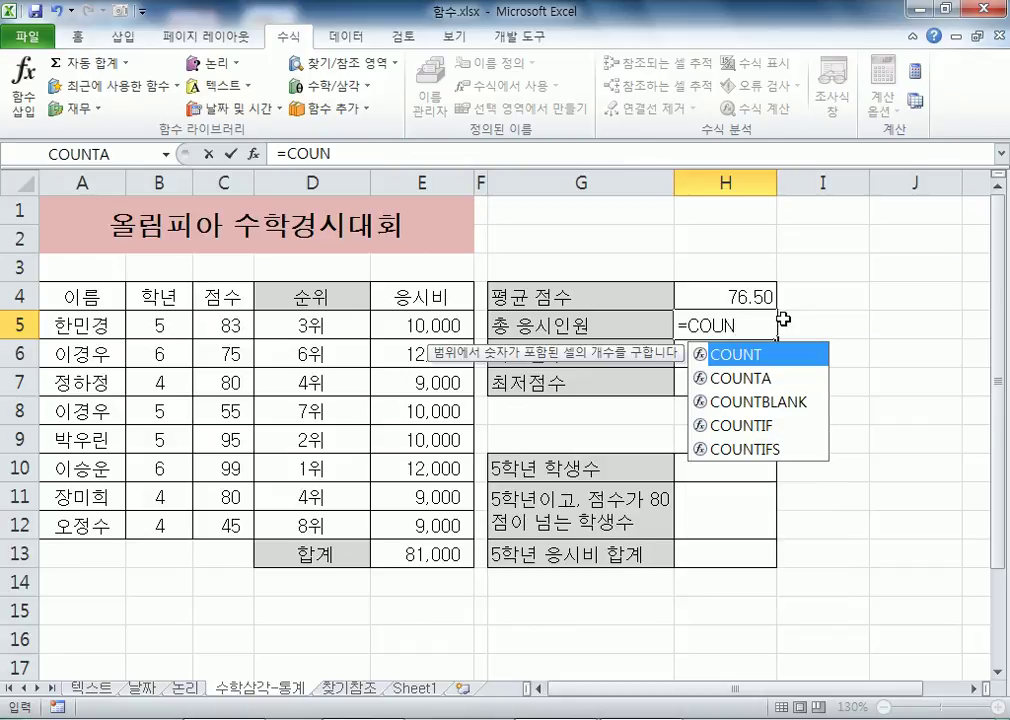
pyautogui.write('TA')
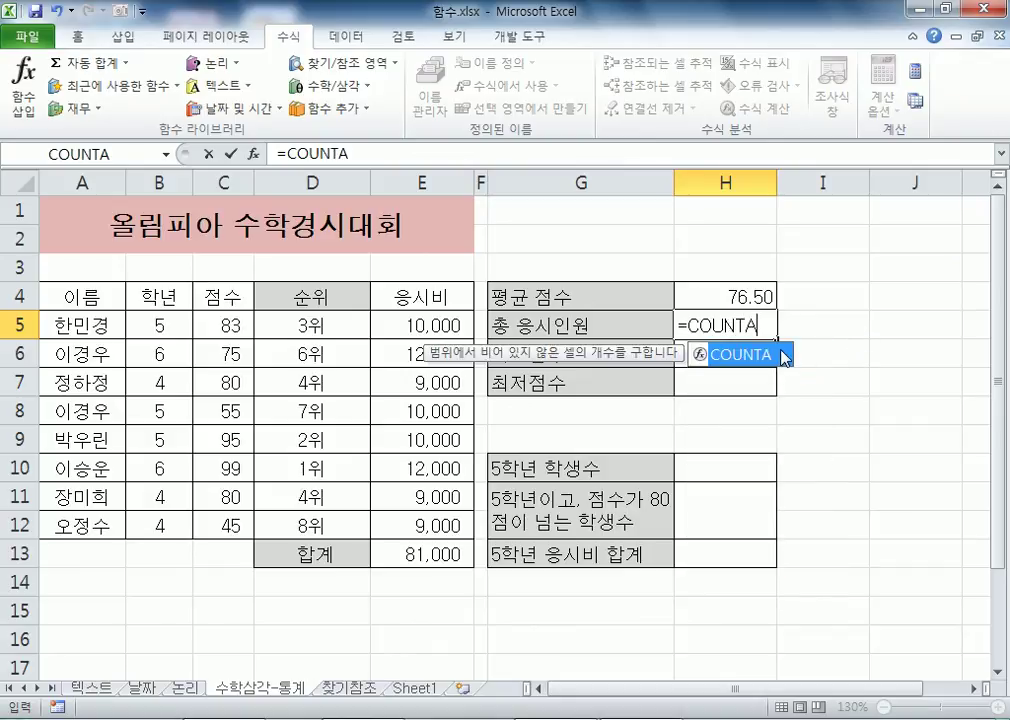
pyautogui.press('BackSpace')
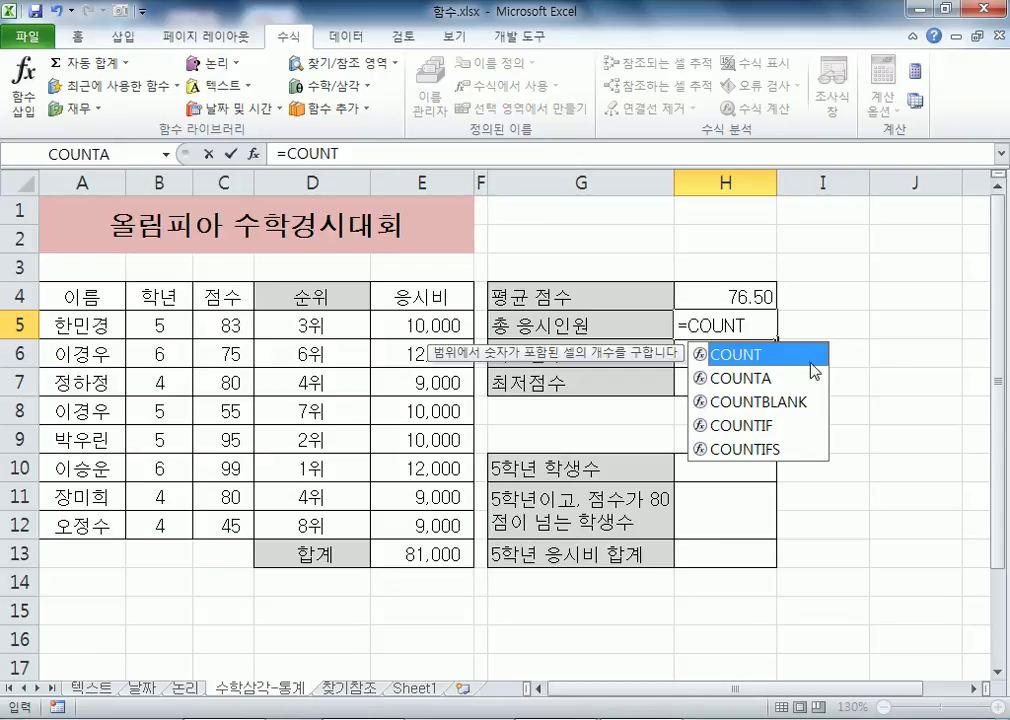
pyautogui.click(745, 379)
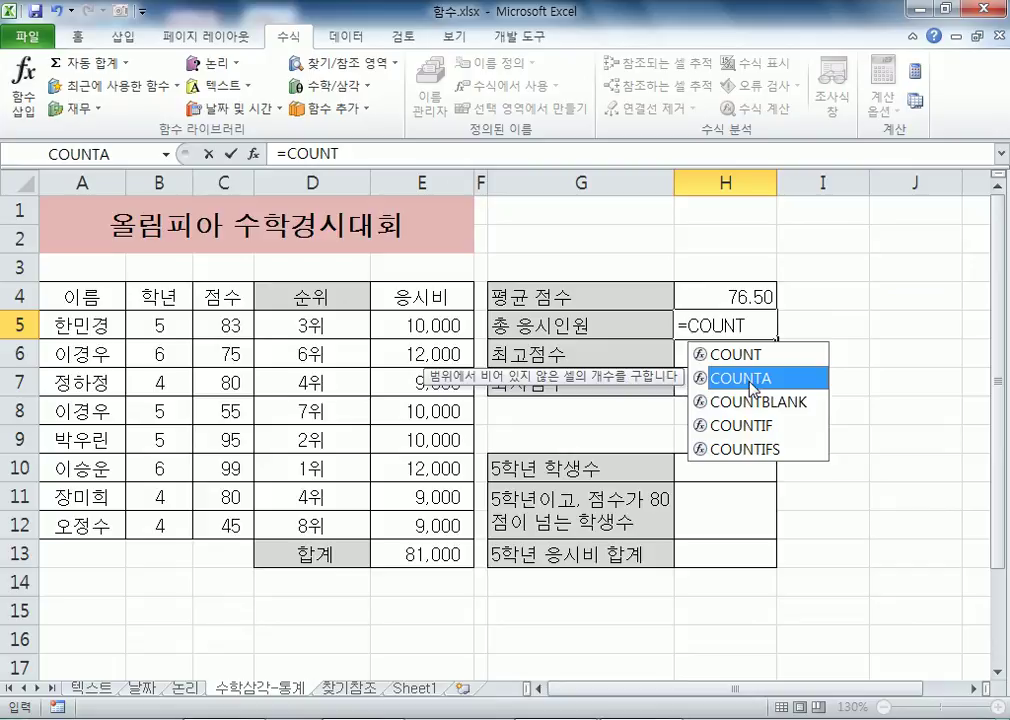
pyautogui.click(766, 403)
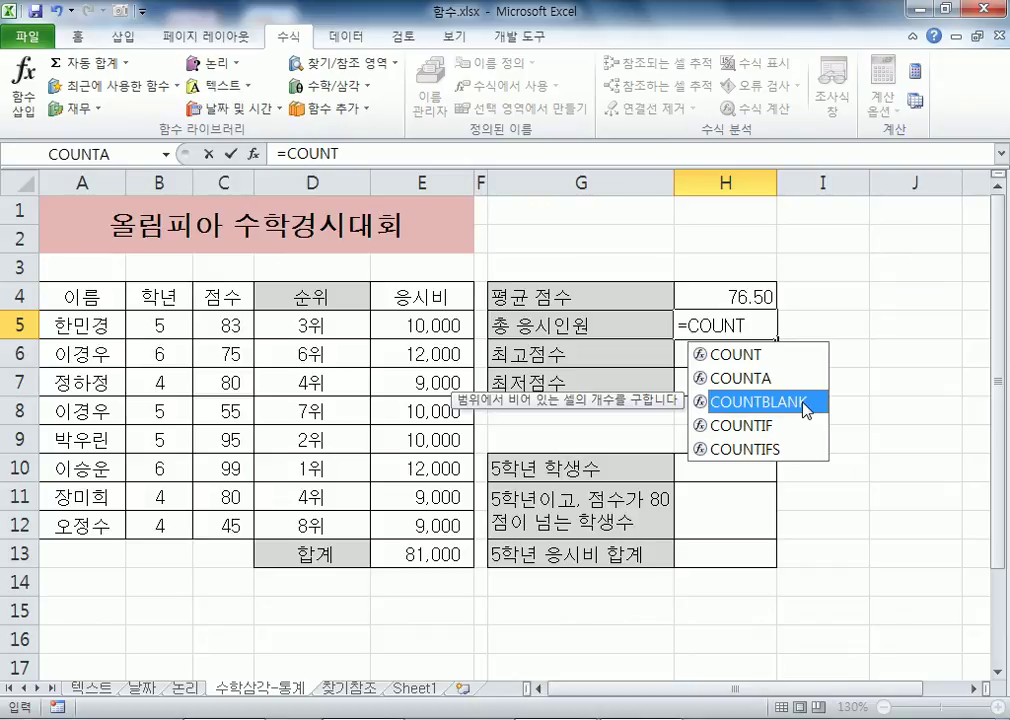
pyautogui.click(766, 380)
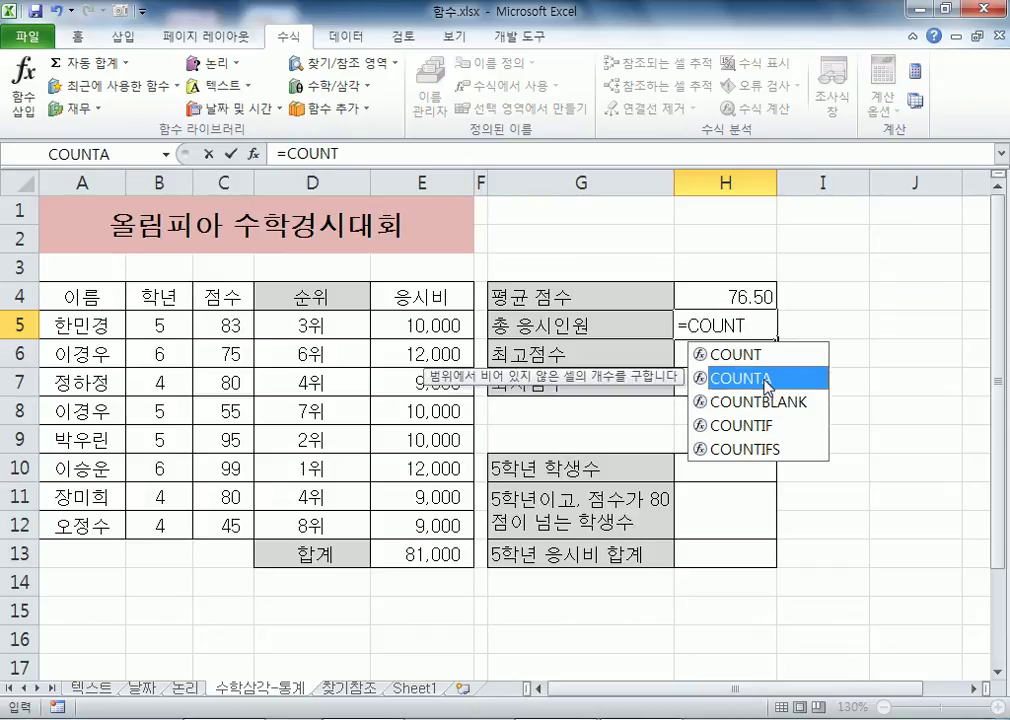
pyautogui.doubleClick(765, 380)
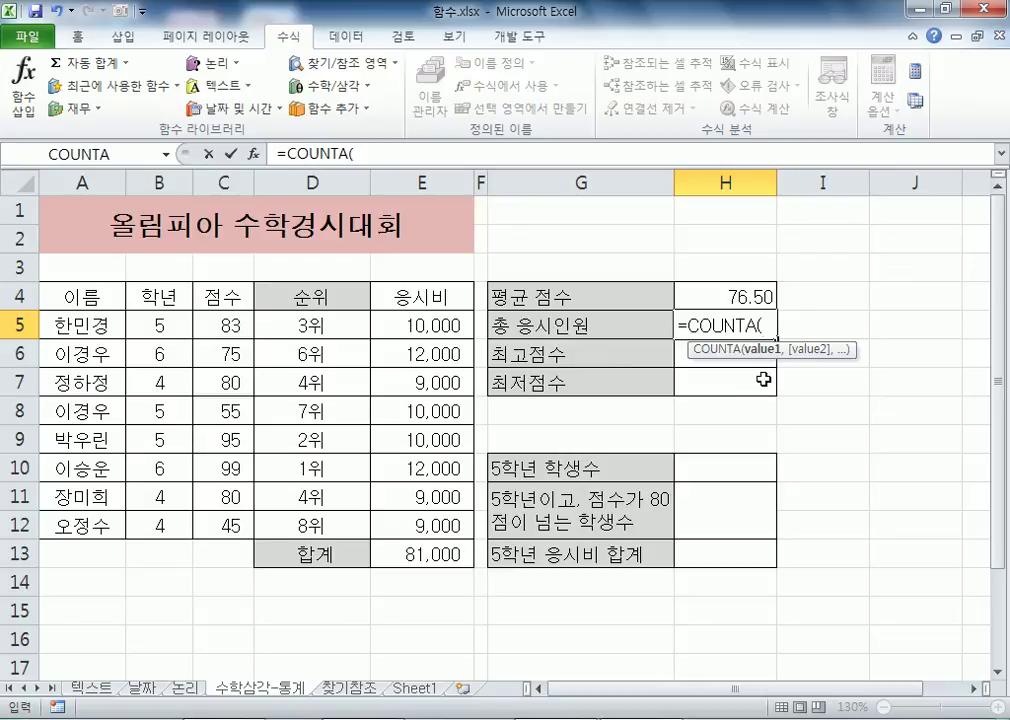
# Step: Complete the COUNTA formula in H5 with the 이름 range A5:A12 and review the finished formula
pyautogui.moveTo(78, 320); pyautogui.dragTo(75, 384)
pyautogui.click(82, 295)
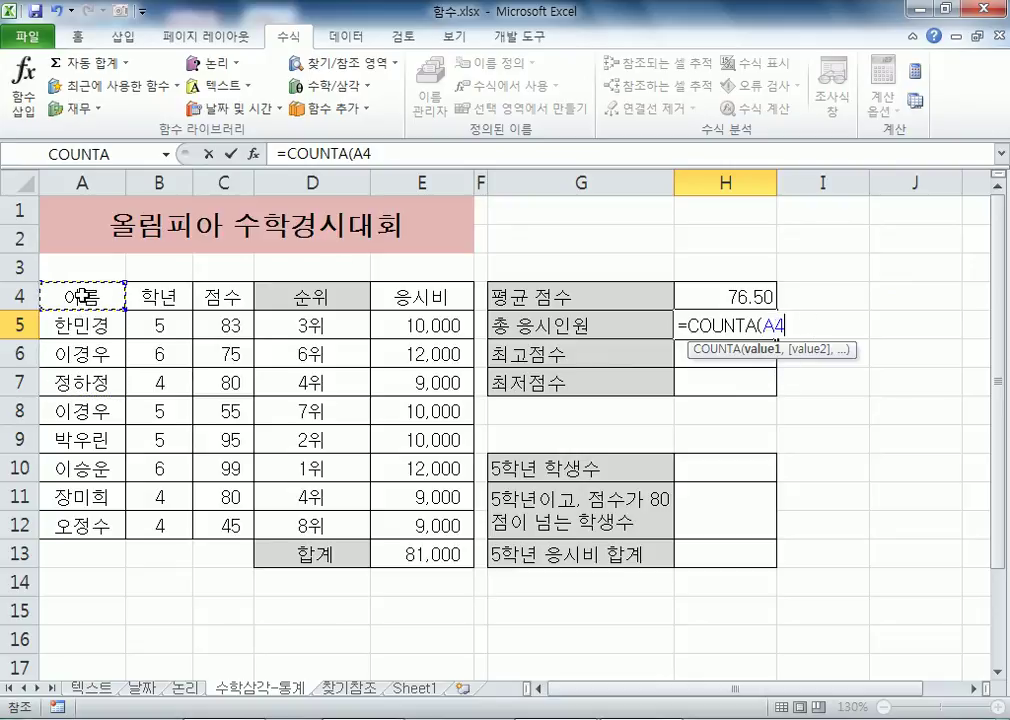
pyautogui.click(80, 324)
pyautogui.moveTo(80, 324); pyautogui.dragTo(67, 514)
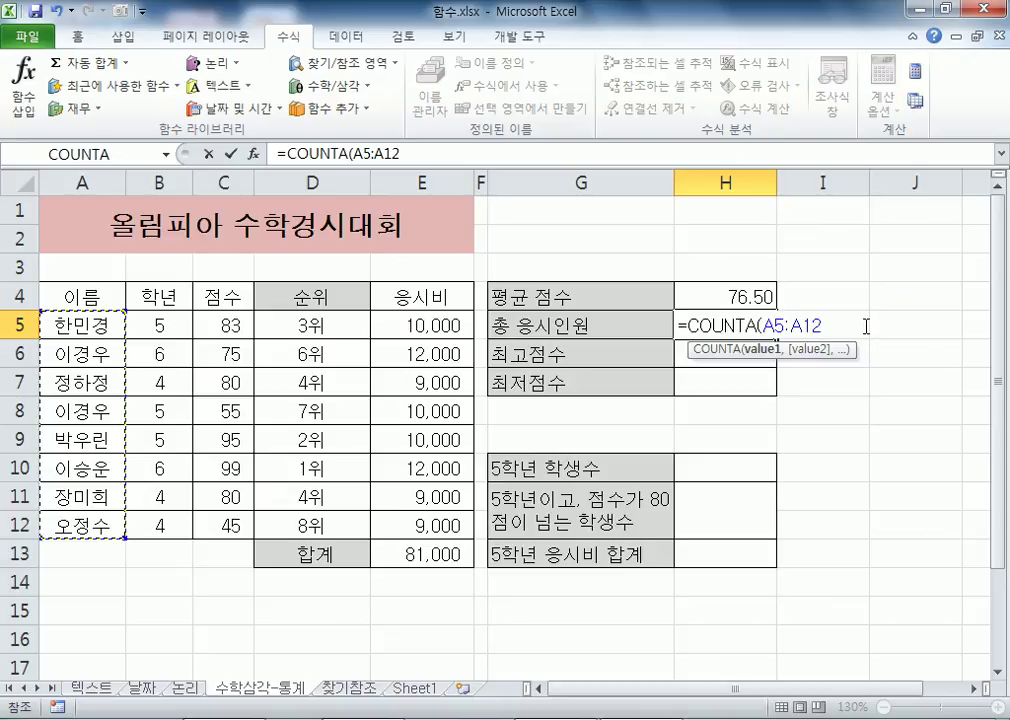
pyautogui.press('Return')
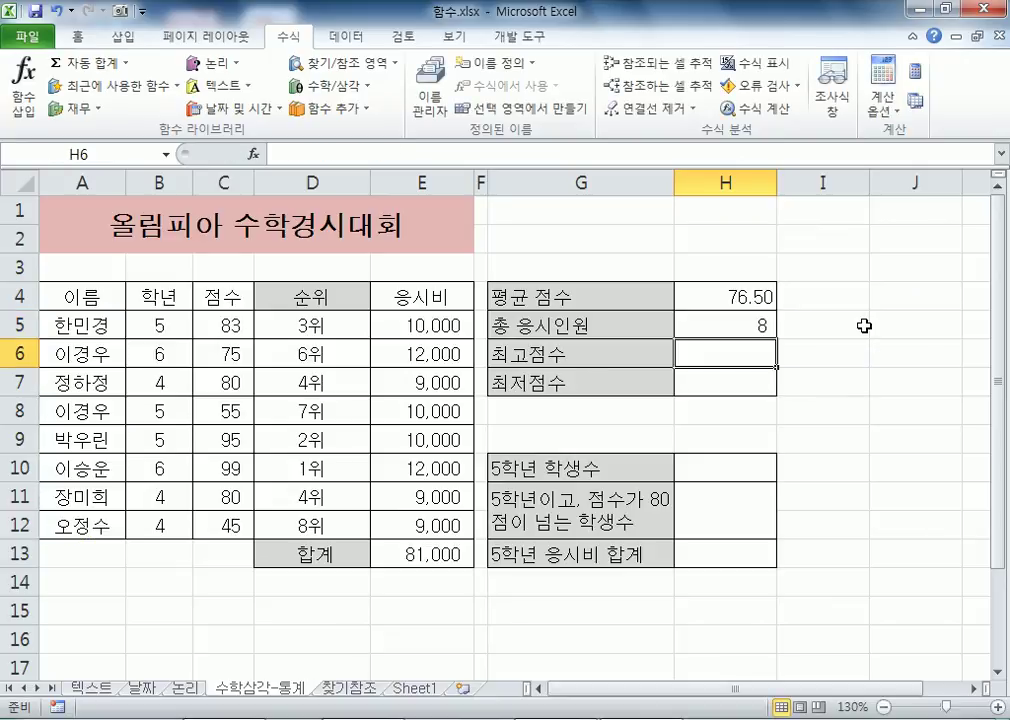
pyautogui.click(745, 333)
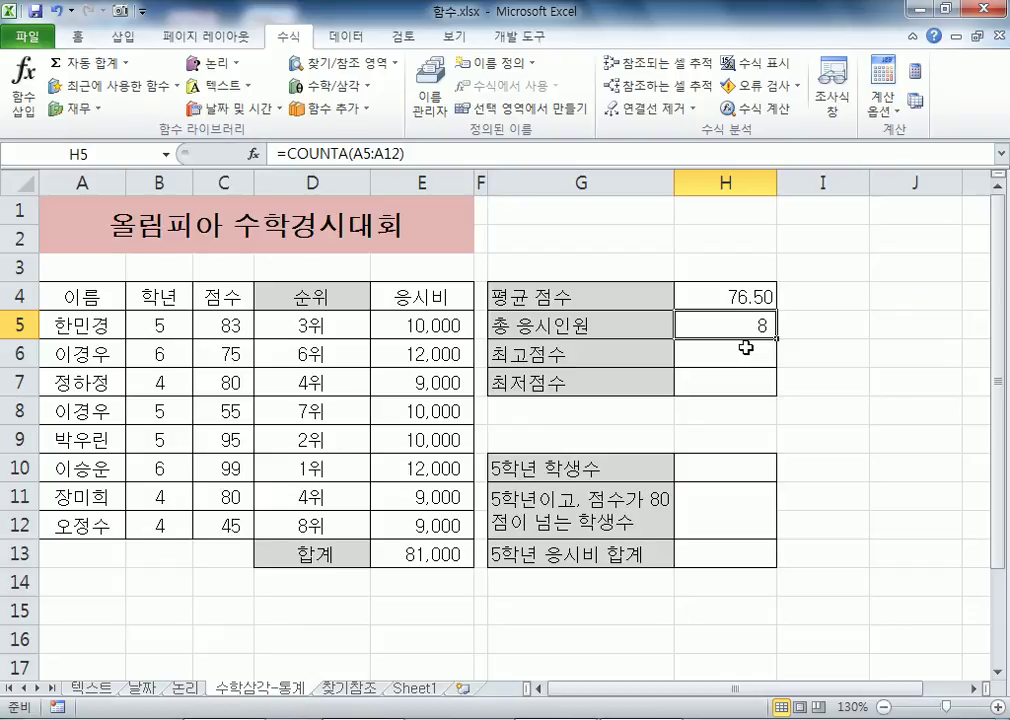
# Step: Clear the name in A6 to test the COUNTA count in H5, and undo the deletion
pyautogui.click(83, 351)
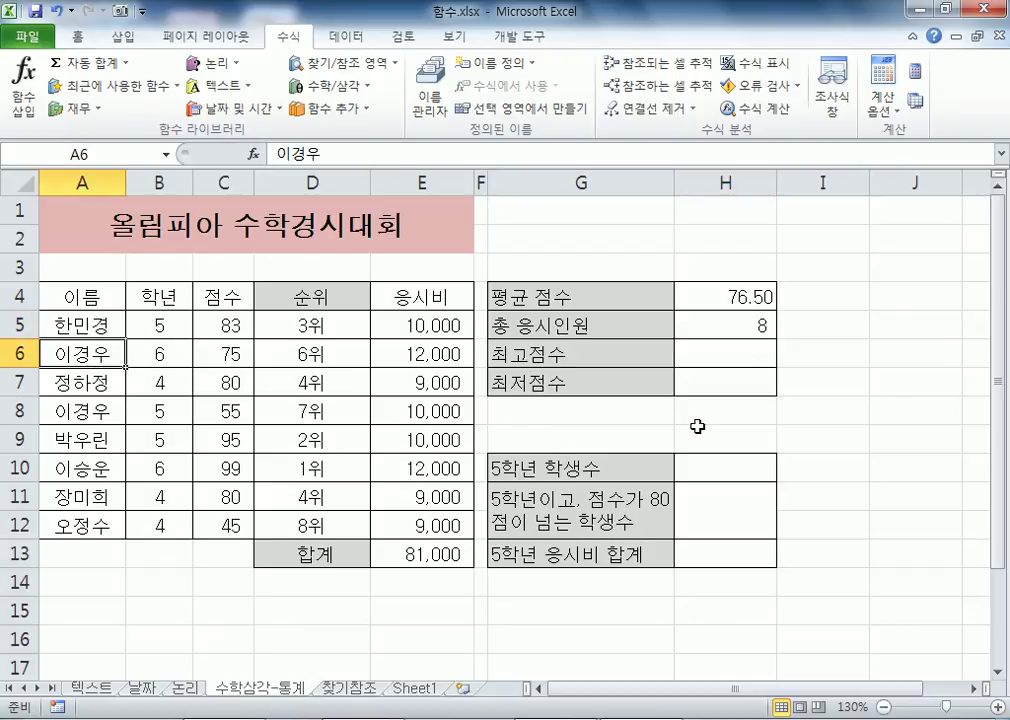
pyautogui.press('Delete')
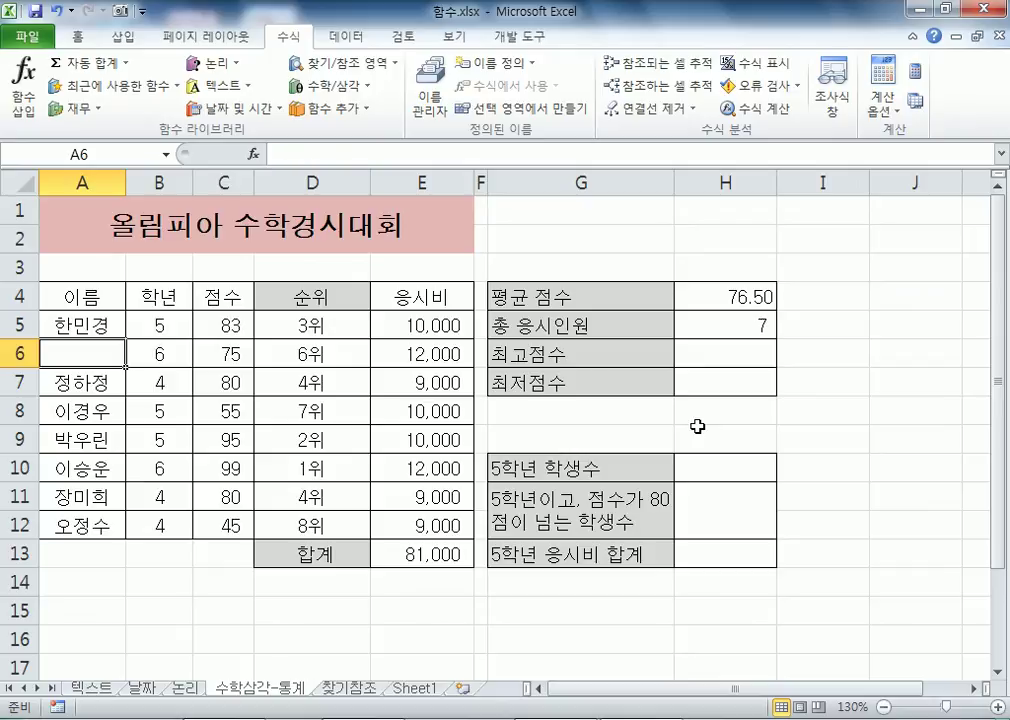
pyautogui.click(734, 322)
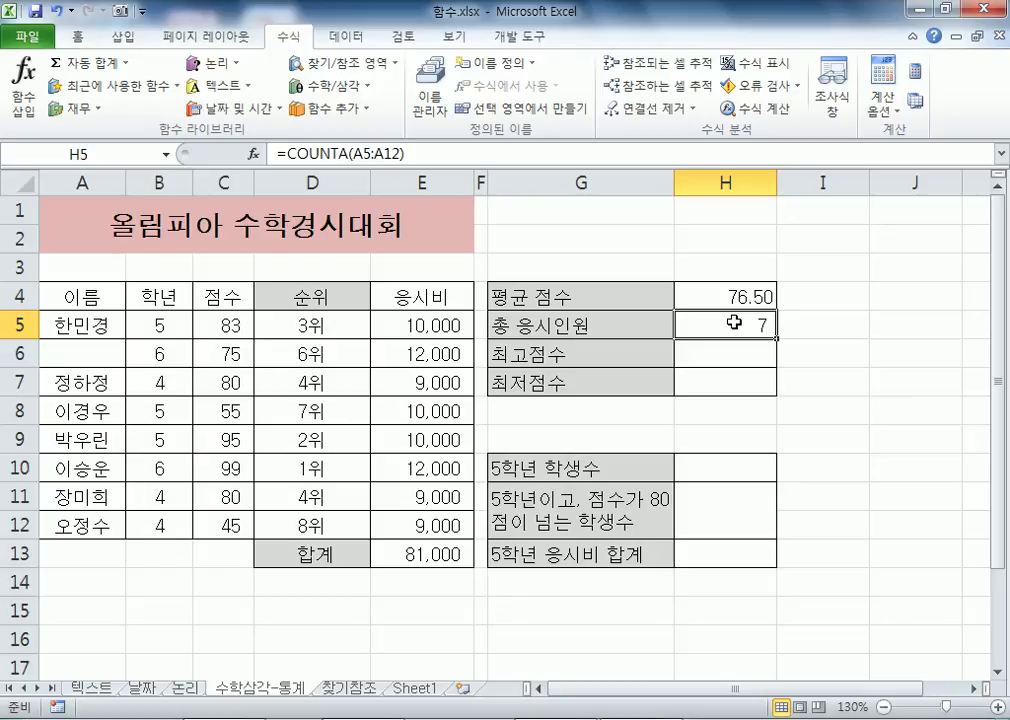
pyautogui.hotkey('ctrl', 'z')
# Step: Clear the name in A8 of the 이름 column and check the 총 응시인원 count in H5
pyautogui.moveTo(112, 323); pyautogui.dragTo(79, 519)
pyautogui.click(97, 423)
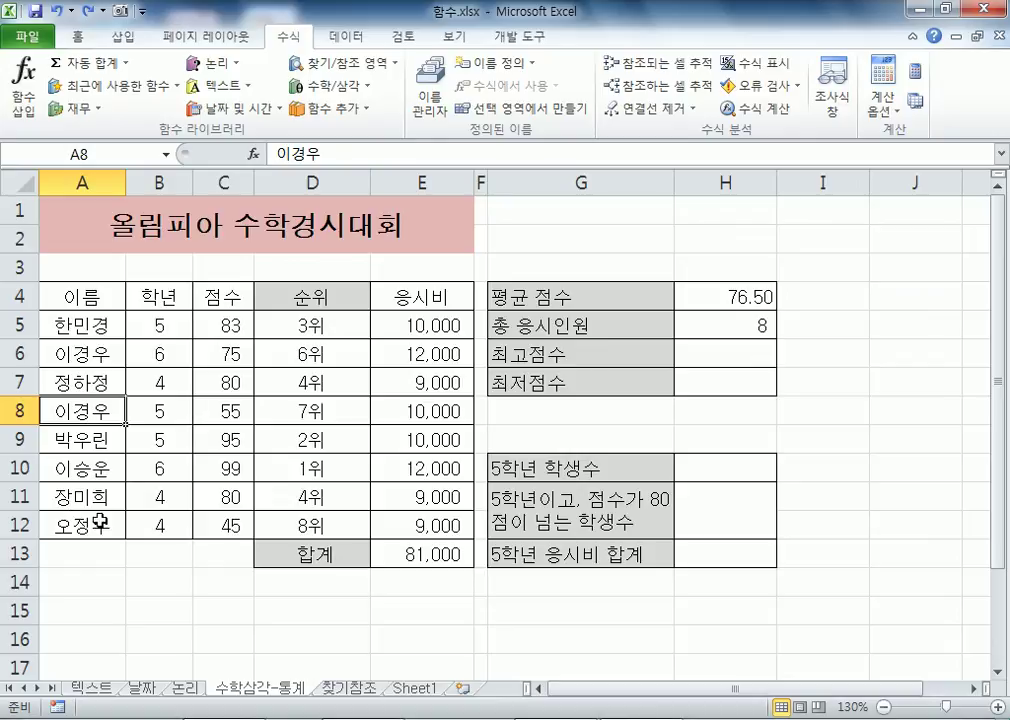
pyautogui.scroll(-6, 90, 512)
pyautogui.scroll(6, 101, 517)
pyautogui.press('Delete')
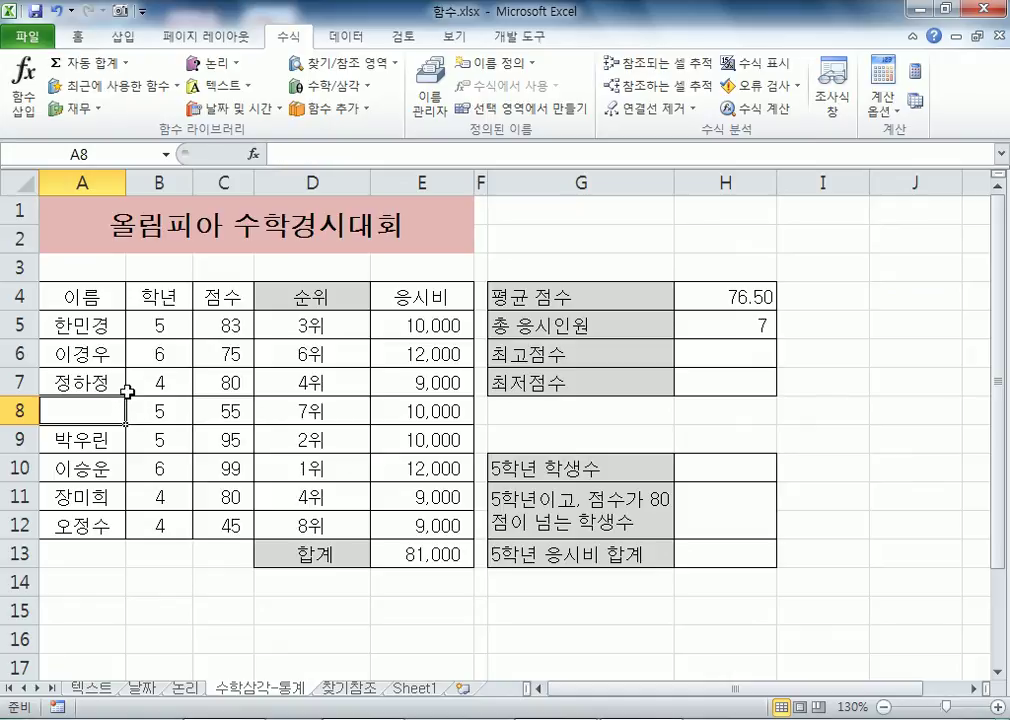
pyautogui.click(752, 320)
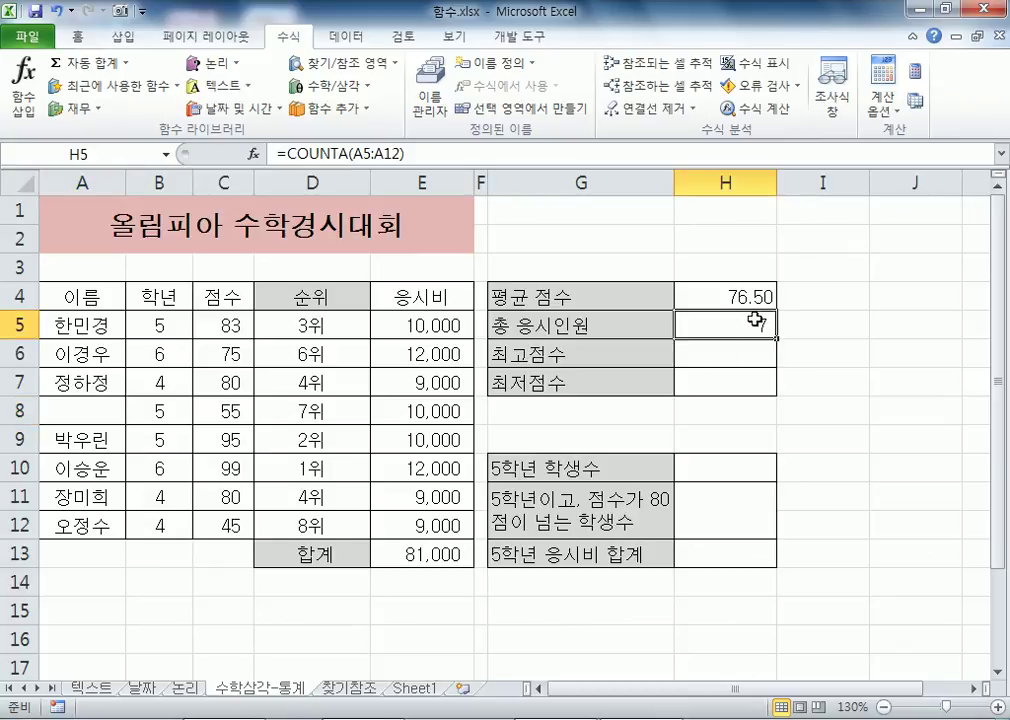
# Step: Enter the label 빈칸 in G3, above the 평균 점수 row
pyautogui.click(596, 266)
pyautogui.write('QL')
pyautogui.press('BackSpace')
pyautogui.press('BackSpace')
pyautogui.write('빈ㅋ')
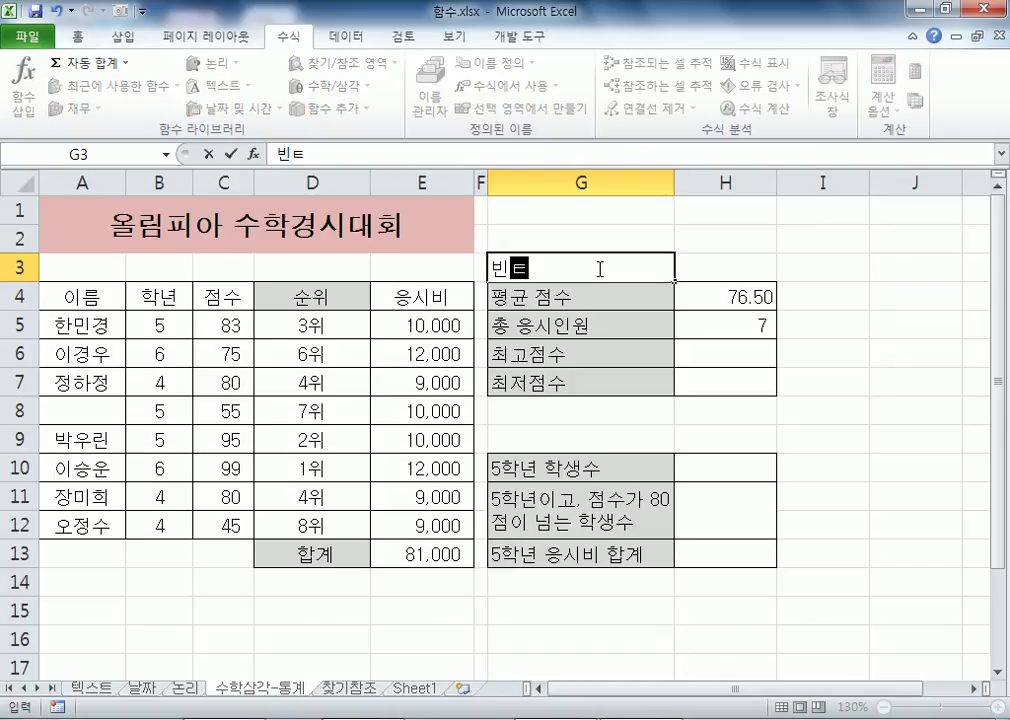
pyautogui.write('ㅏㄴ')
pyautogui.press('Tab')
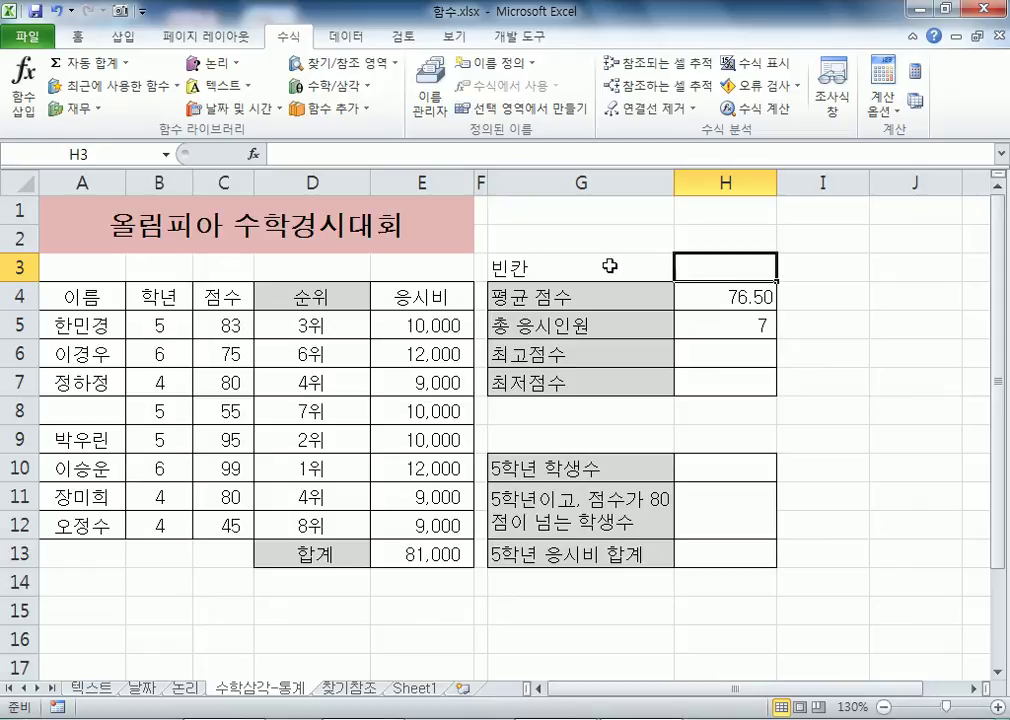
# Step: Count the empty 이름 cells in H3 with the formula =COUNTBLANK(A5:A12)
pyautogui.write('[')
pyautogui.press('Escape')
pyautogui.write('=')
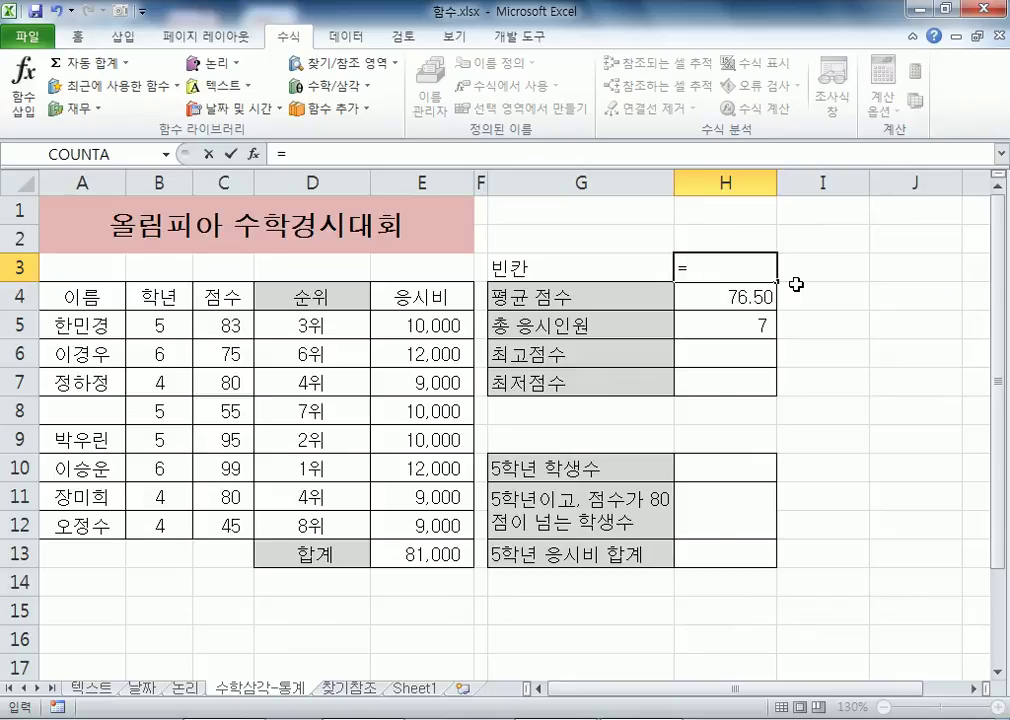
pyautogui.write('COUNT')
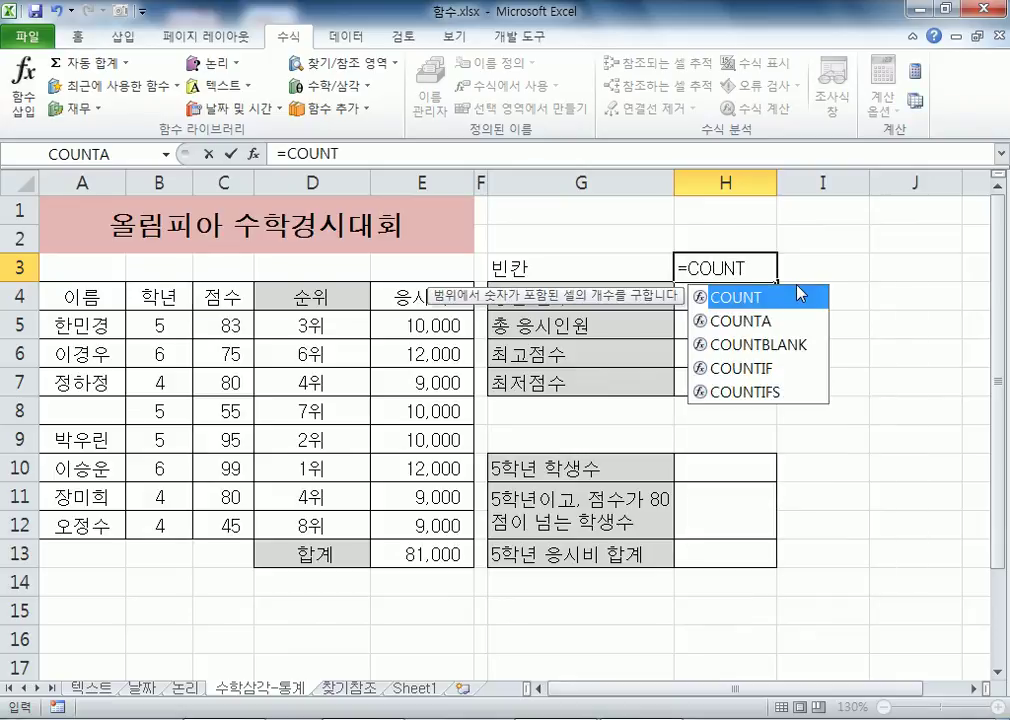
pyautogui.doubleClick(777, 345)
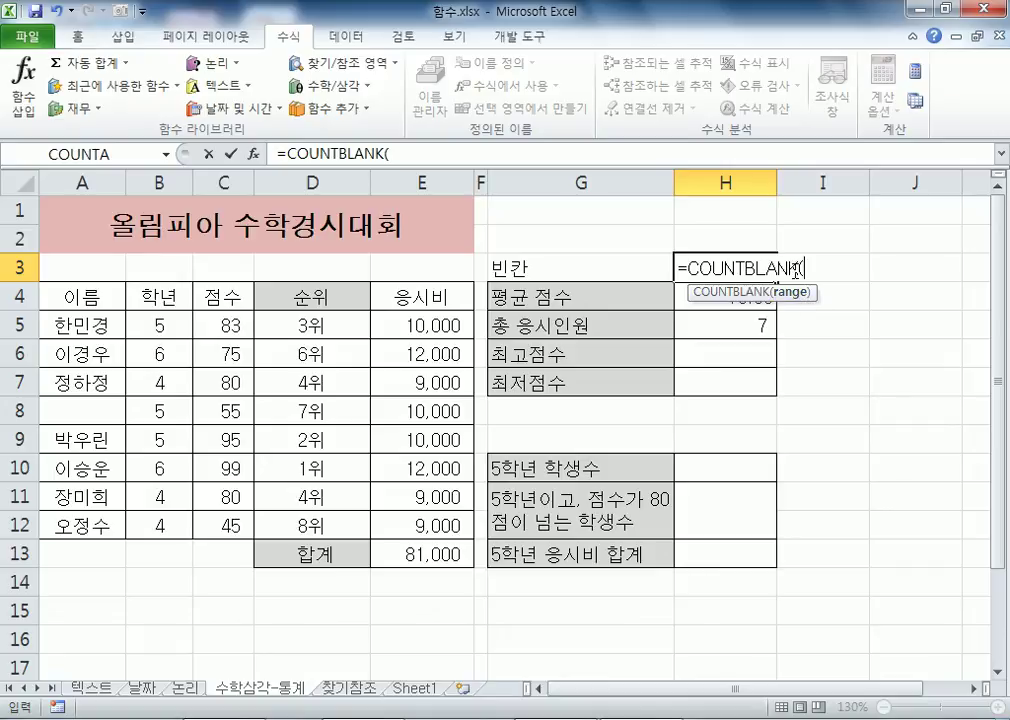
pyautogui.moveTo(79, 323); pyautogui.dragTo(84, 514)
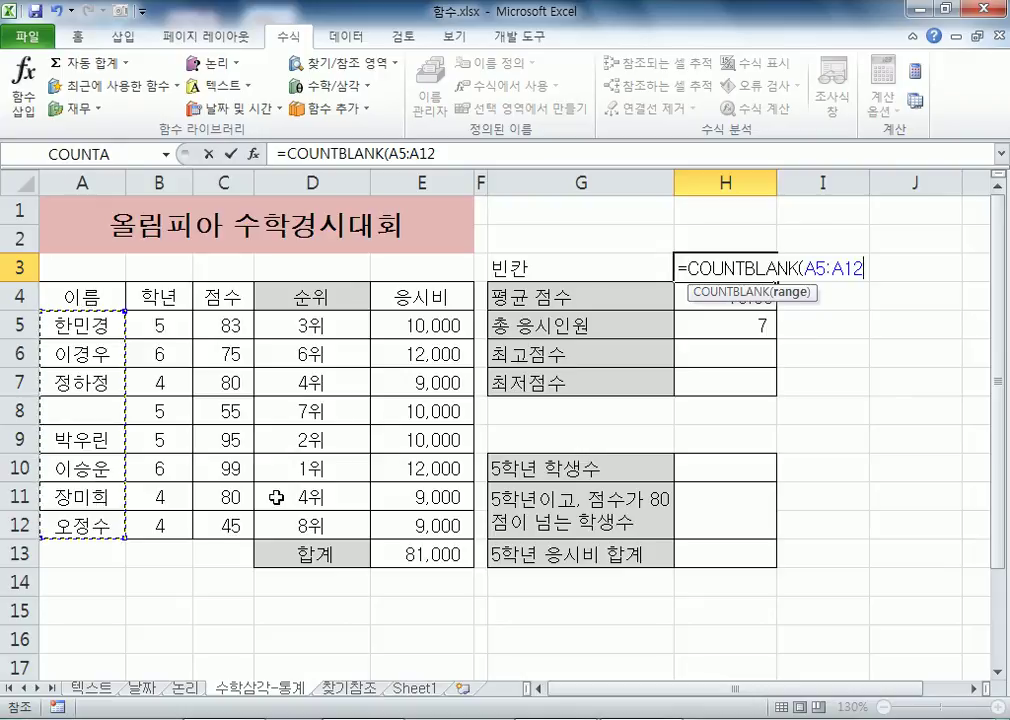
pyautogui.press('Return')
pyautogui.click(732, 270)
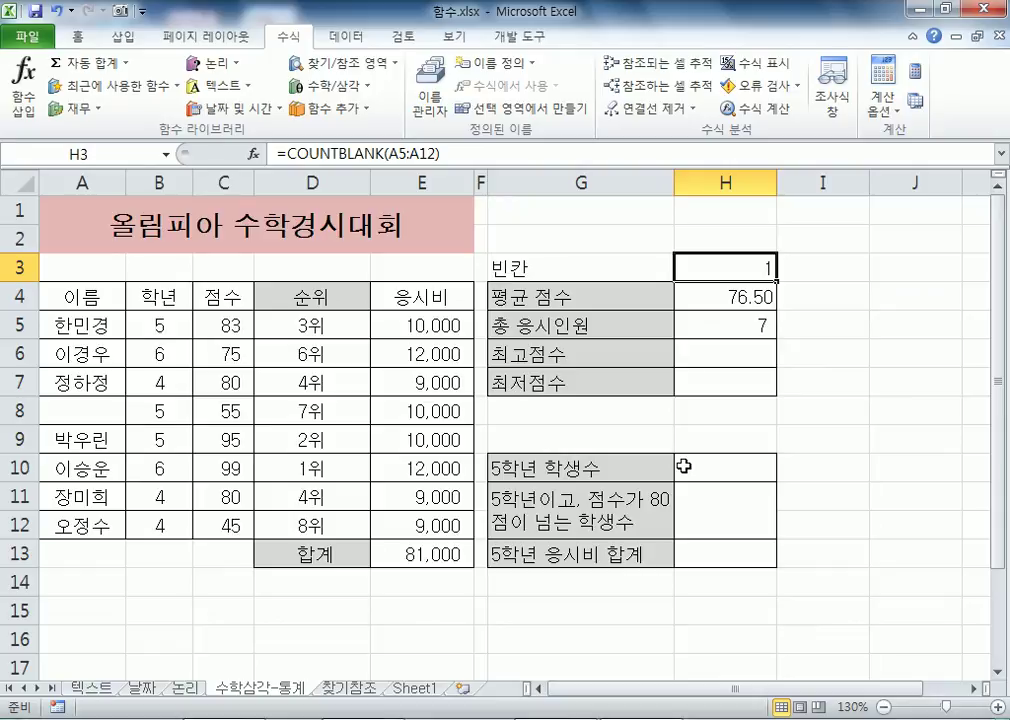
# Step: Compare the COUNTBLANK formula in H3 and the COUNTA formula in H5 against the empty name cell A8
pyautogui.doubleClick(736, 275)
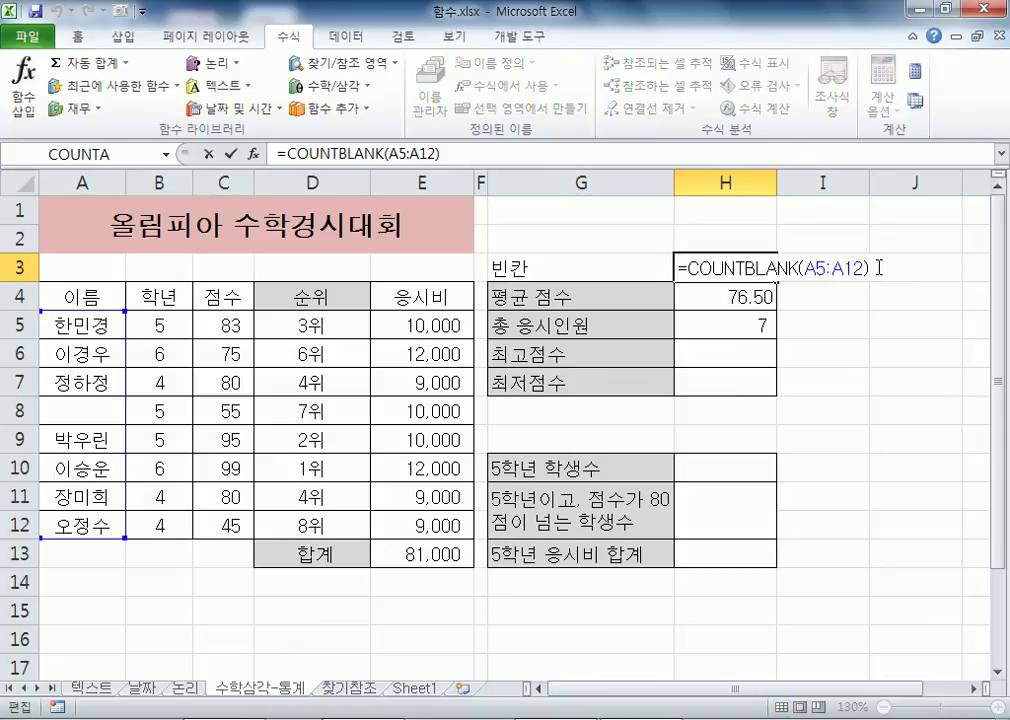
pyautogui.hotkey('ctrl', 'Return')
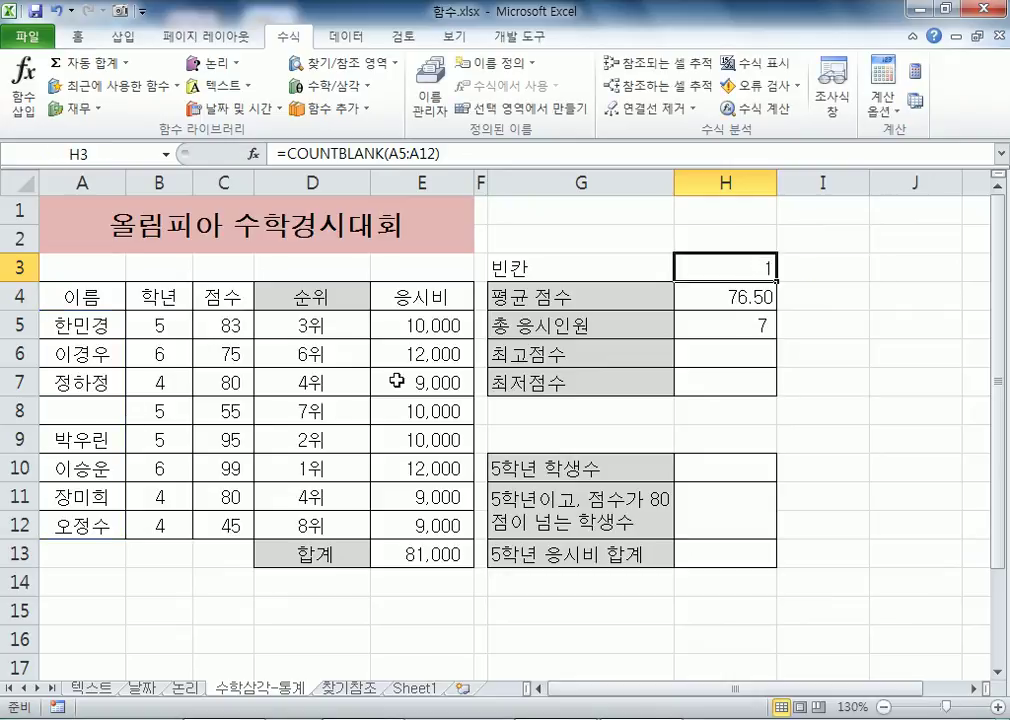
pyautogui.click(67, 411)
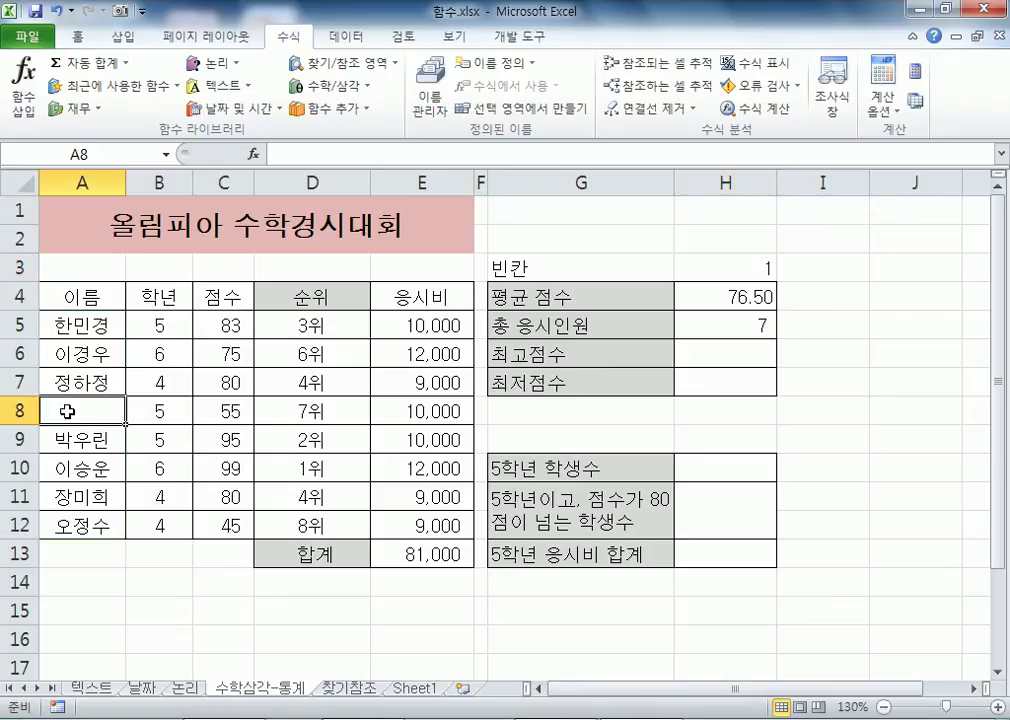
pyautogui.click(714, 268)
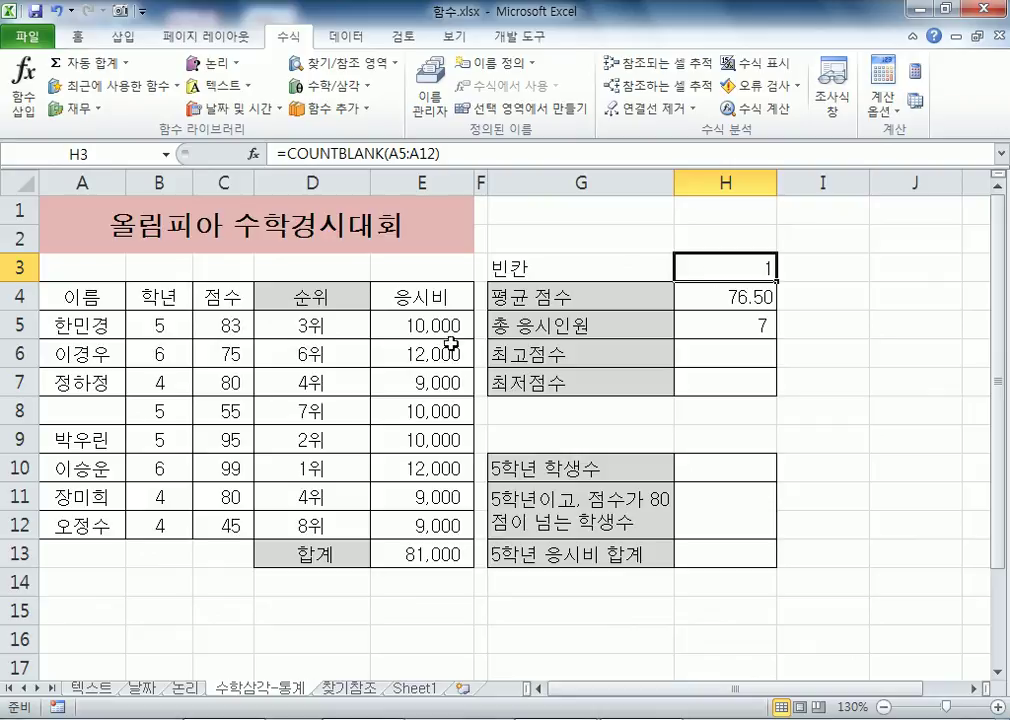
pyautogui.click(727, 328)
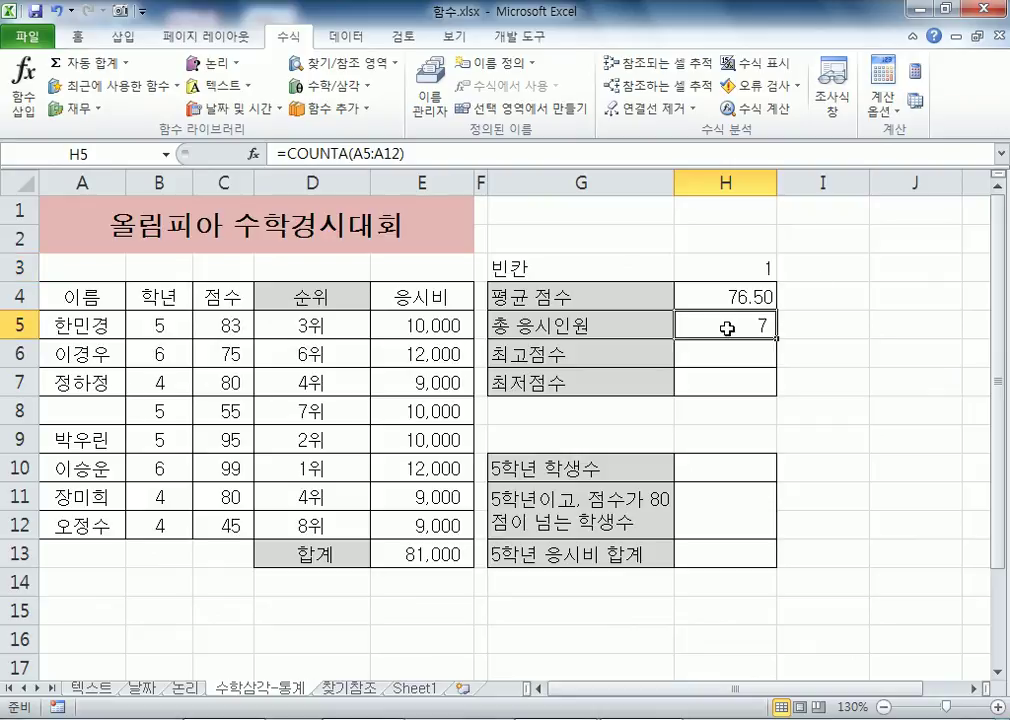
pyautogui.click(742, 266)
pyautogui.click(750, 328)
# Step: Enter a student's name in the empty cell A8 of the 이름 column
pyautogui.click(65, 411)
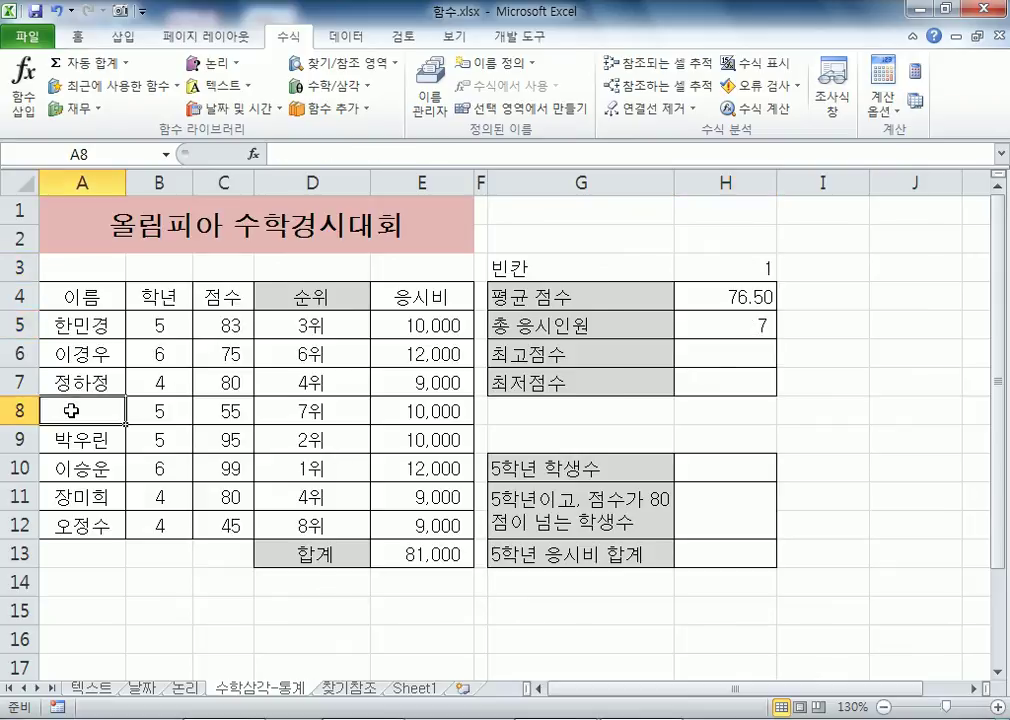
pyautogui.scroll(-6, 71, 410)
pyautogui.scroll(5, 71, 410)
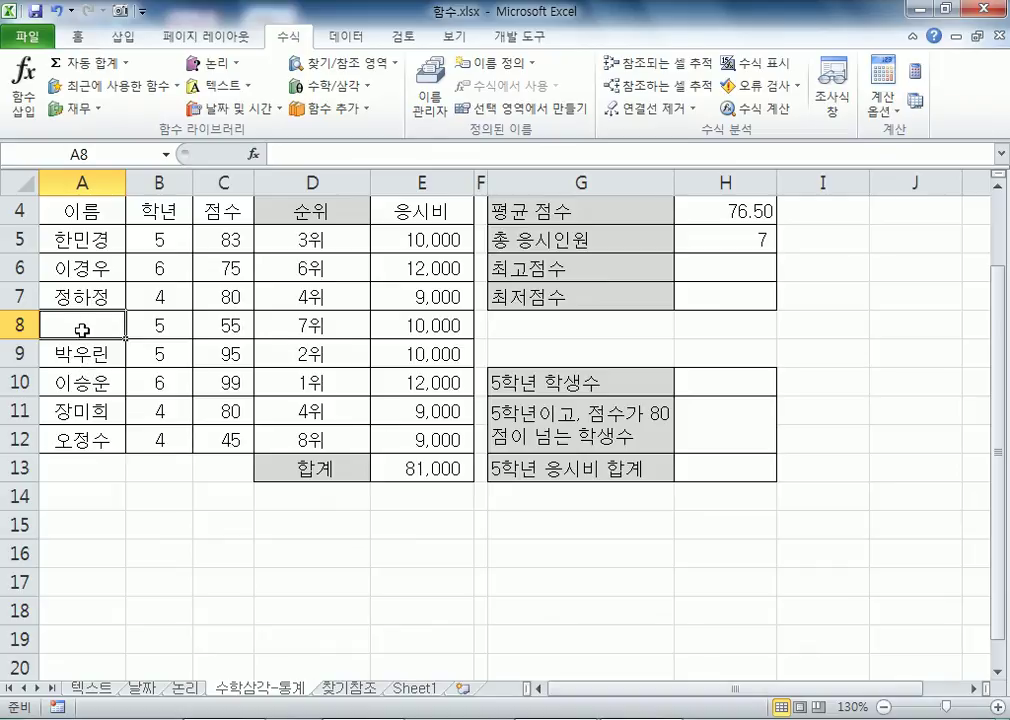
pyautogui.scroll(1, 81, 323)
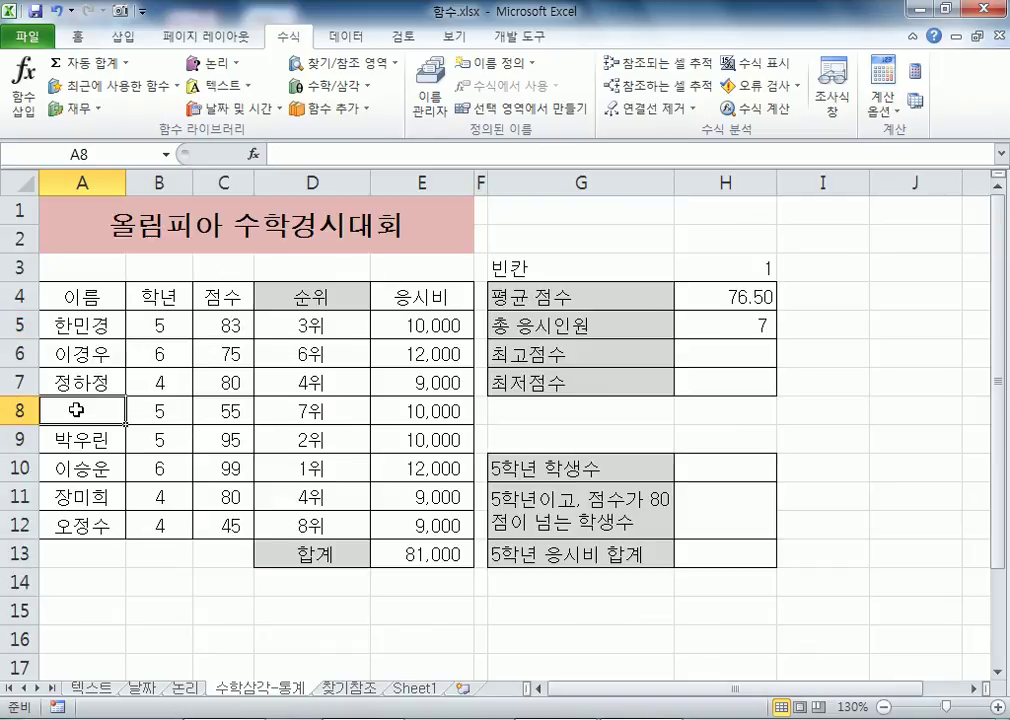
pyautogui.write('GH')
pyautogui.press('Escape')
pyautogui.write('홍')
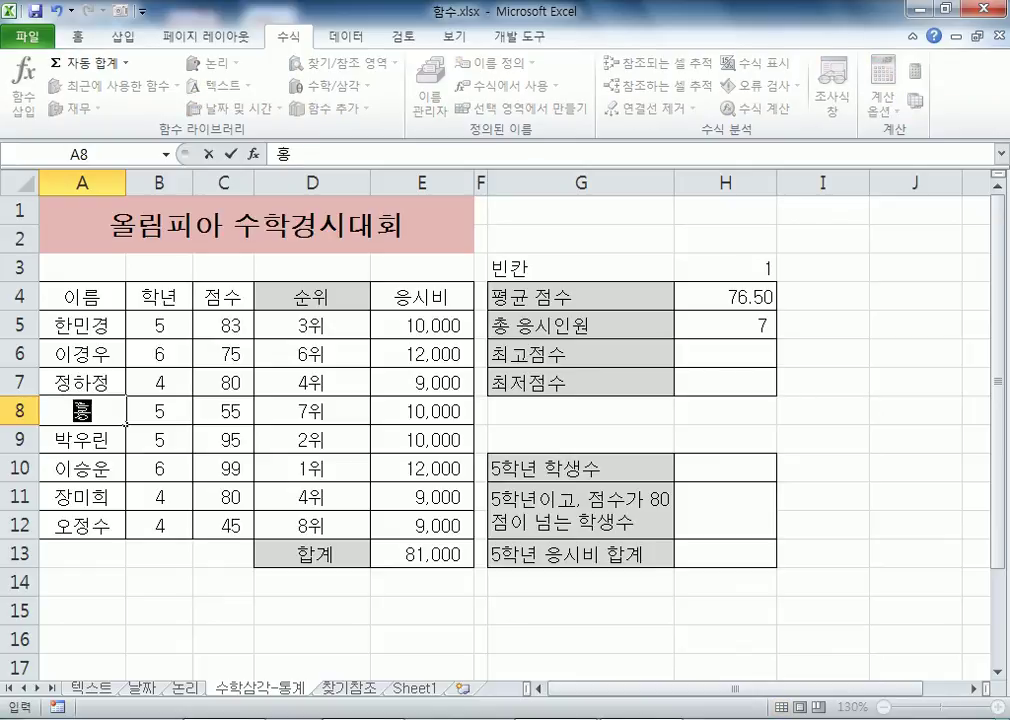
pyautogui.write('길동')
pyautogui.press('Return')
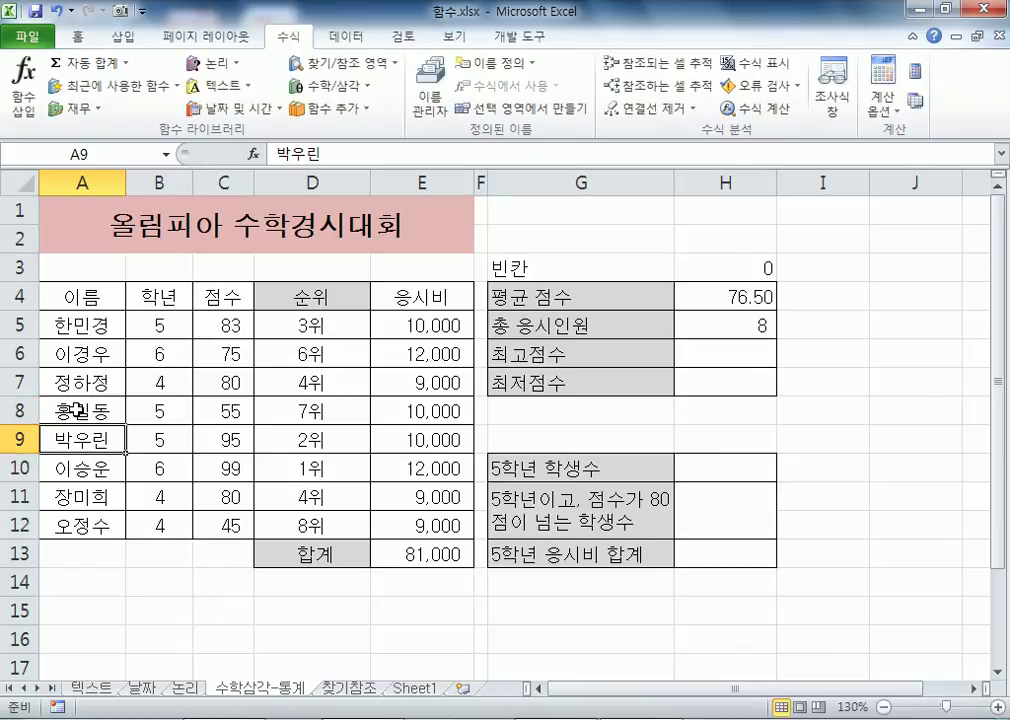
# Step: Check the 빈칸 count in H3 and the 총 응시인원 count in H5 against the filled name cell A8
pyautogui.click(76, 410)
pyautogui.click(748, 265)
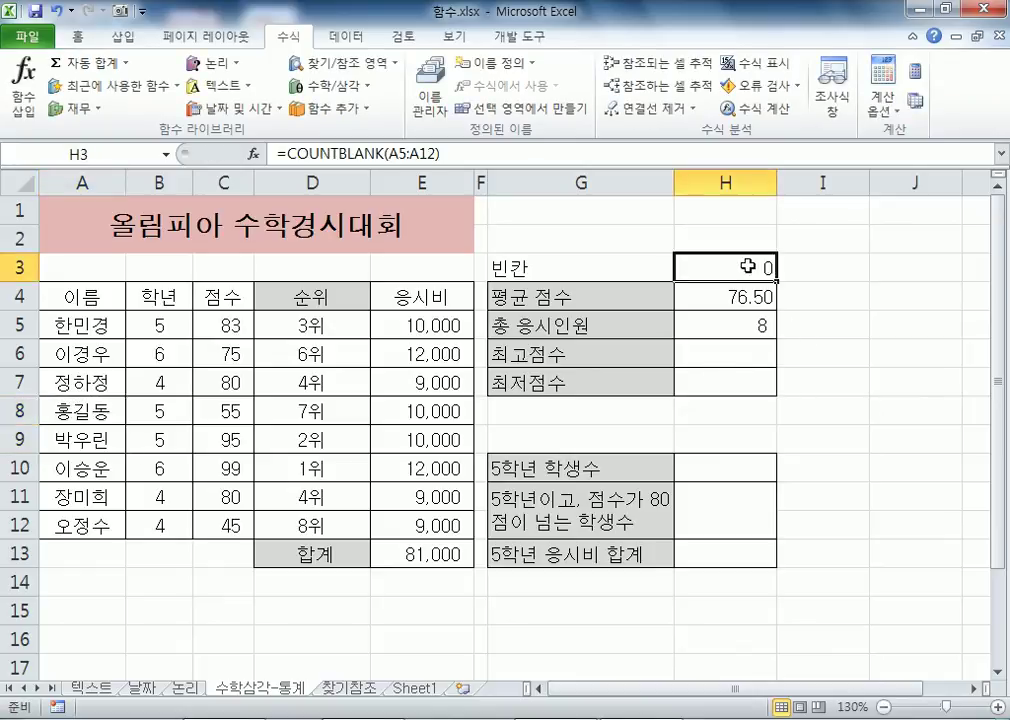
pyautogui.click(740, 327)
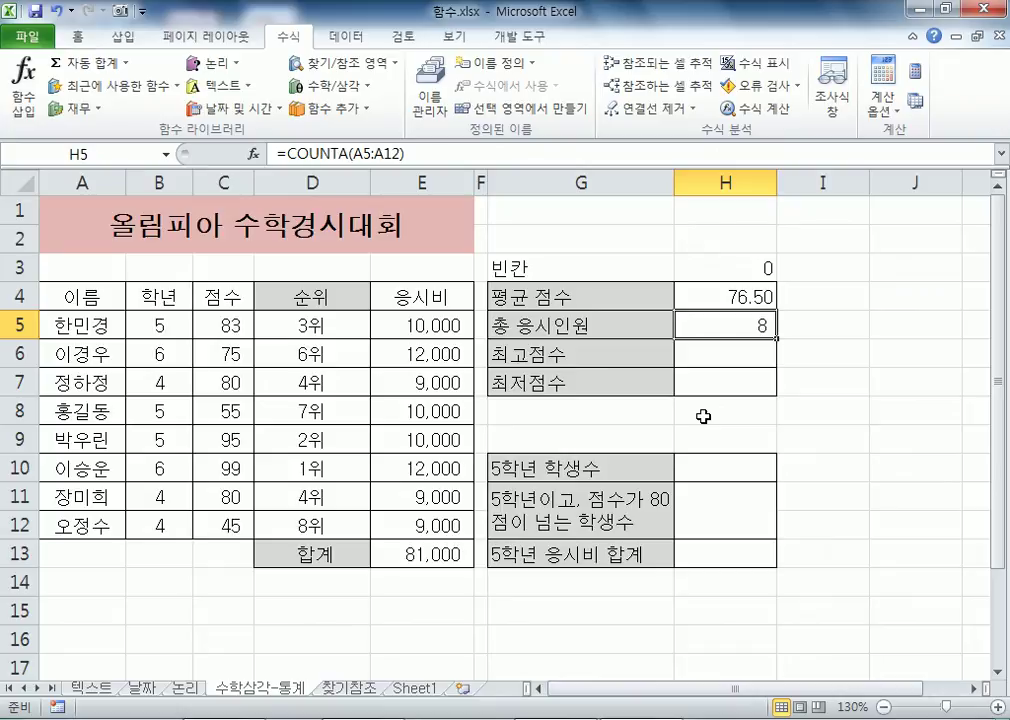
pyautogui.click(746, 268)
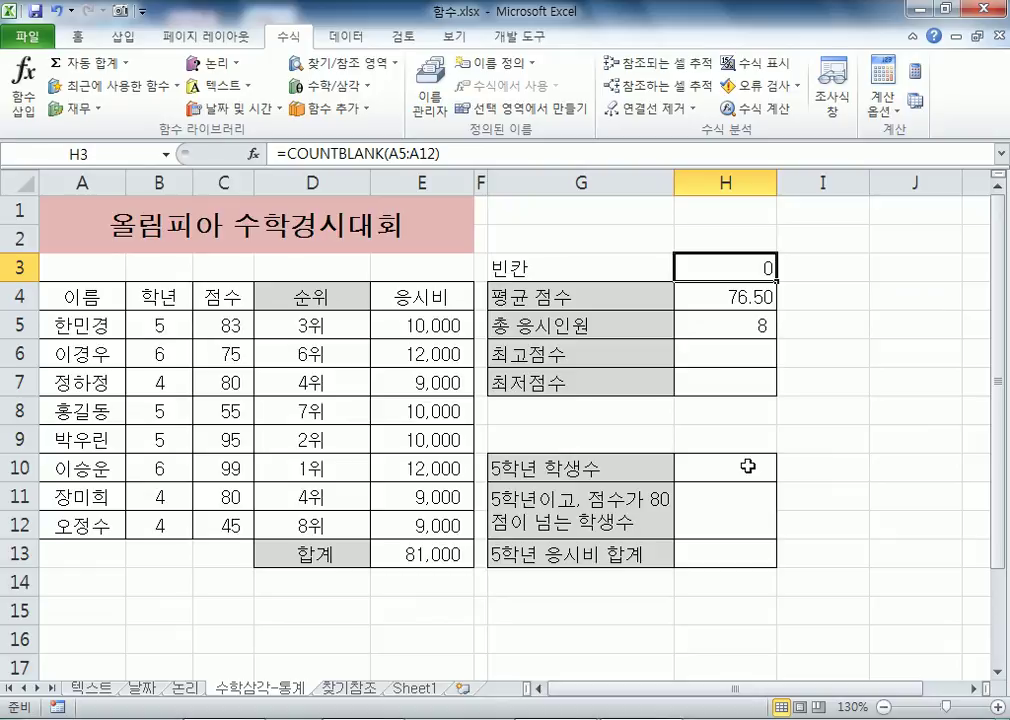
# Step: Clear the student's name from cell A8 again
pyautogui.click(74, 410)
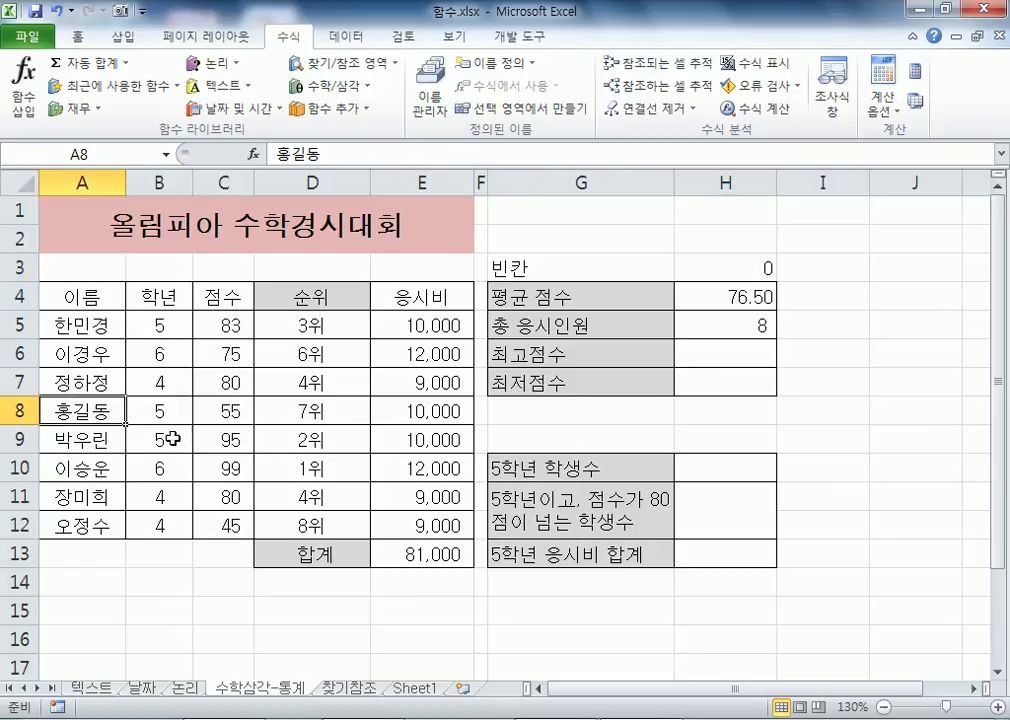
pyautogui.press('Delete')
pyautogui.scroll(-2, 203, 446)
pyautogui.scroll(2, 367, 312)
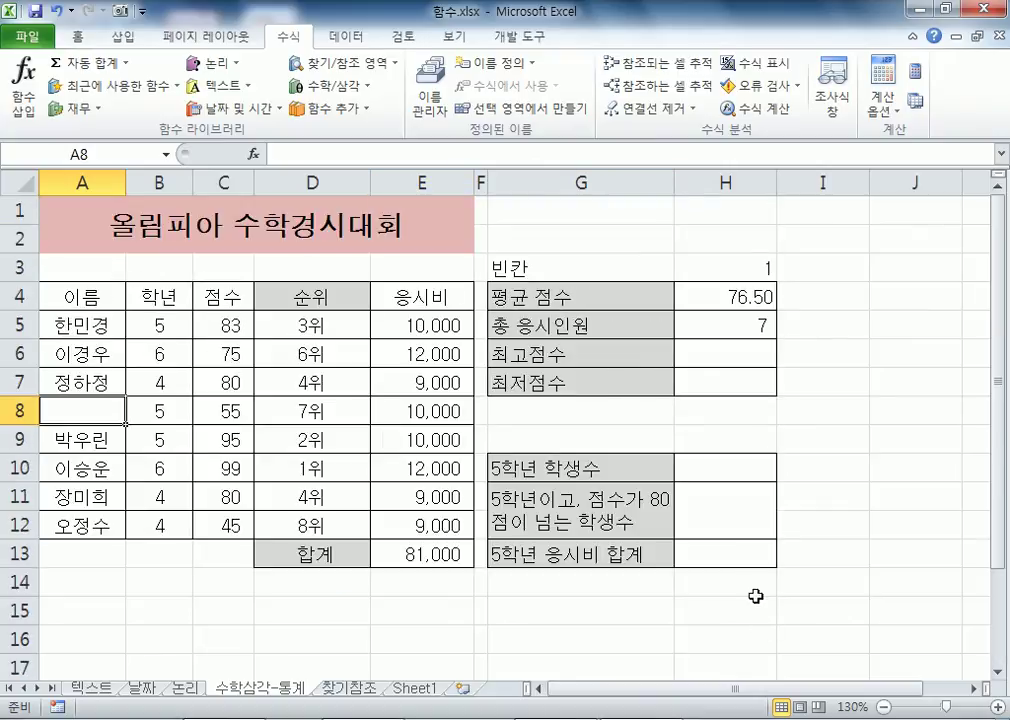
# Step: Compare the 응시비 values in E5:E12 with the COUNTA formula for 총 응시인원 in H5
pyautogui.moveTo(752, 700); pyautogui.dragTo(775, 700)
pyautogui.click(660, 325)
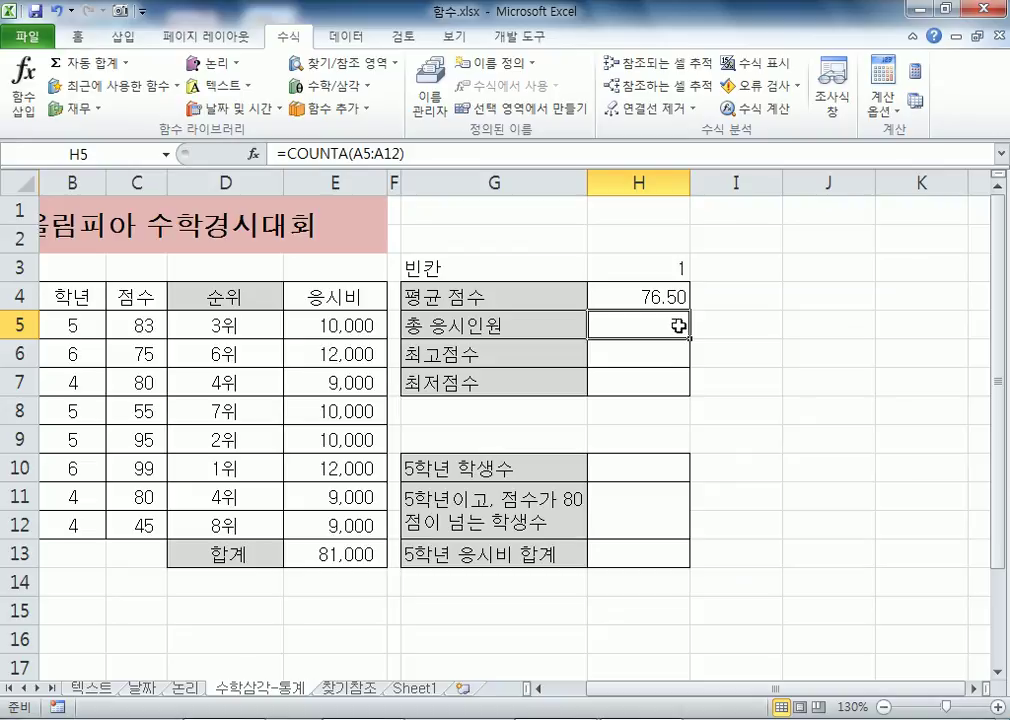
pyautogui.moveTo(338, 331); pyautogui.dragTo(317, 530)
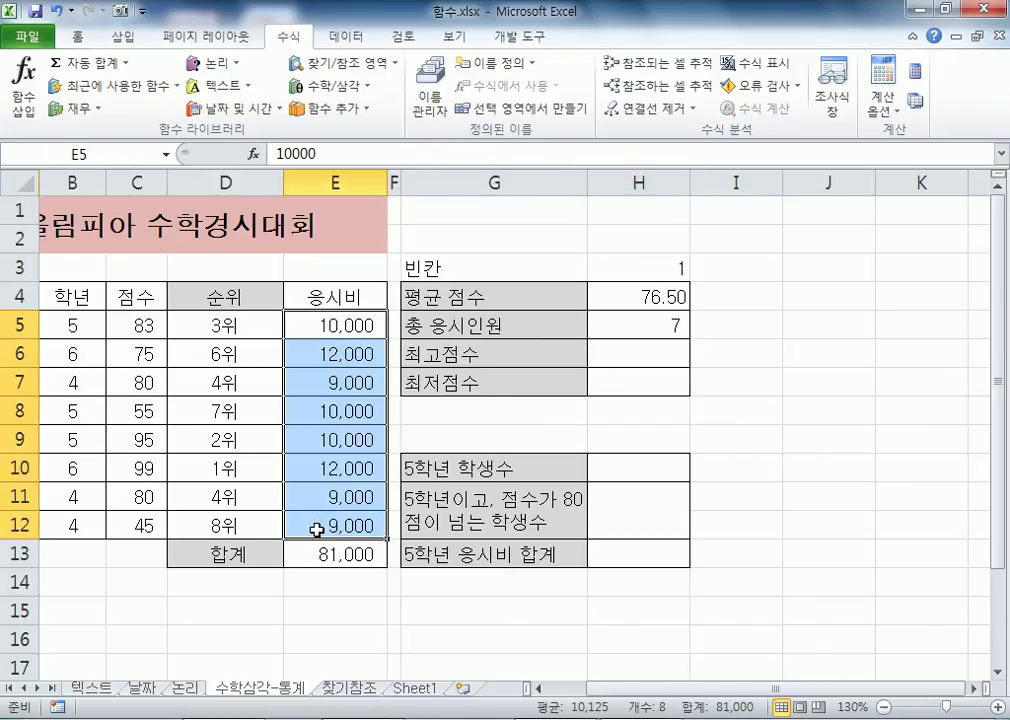
pyautogui.click(644, 318)
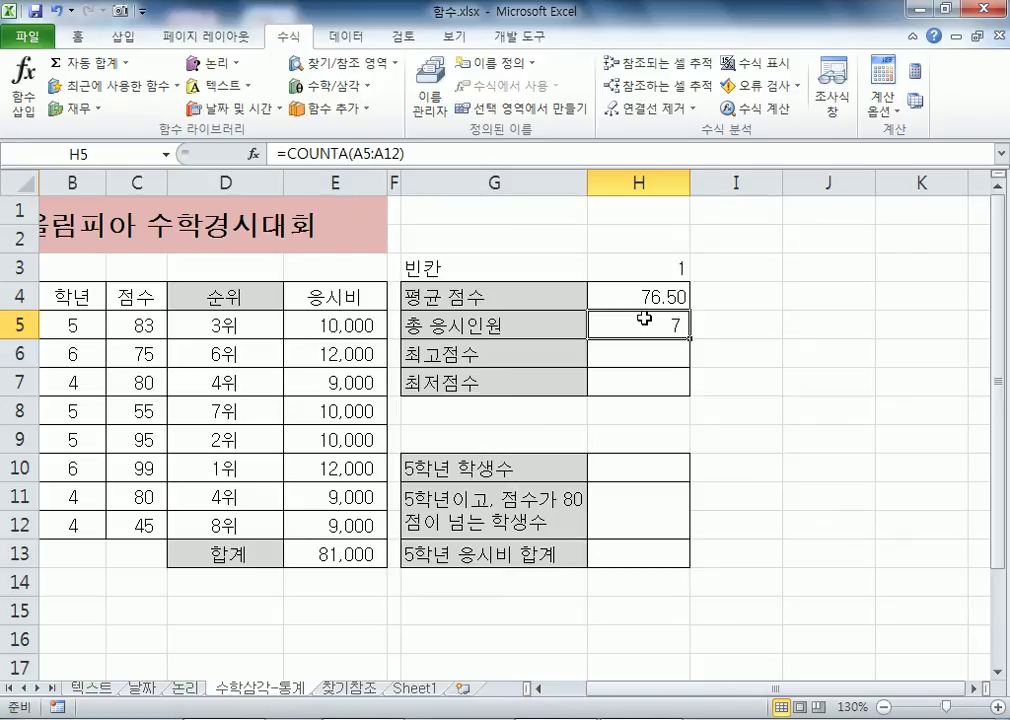
pyautogui.moveTo(330, 325); pyautogui.dragTo(318, 509)
pyautogui.click(633, 329)
pyautogui.moveTo(846, 689); pyautogui.dragTo(755, 690)
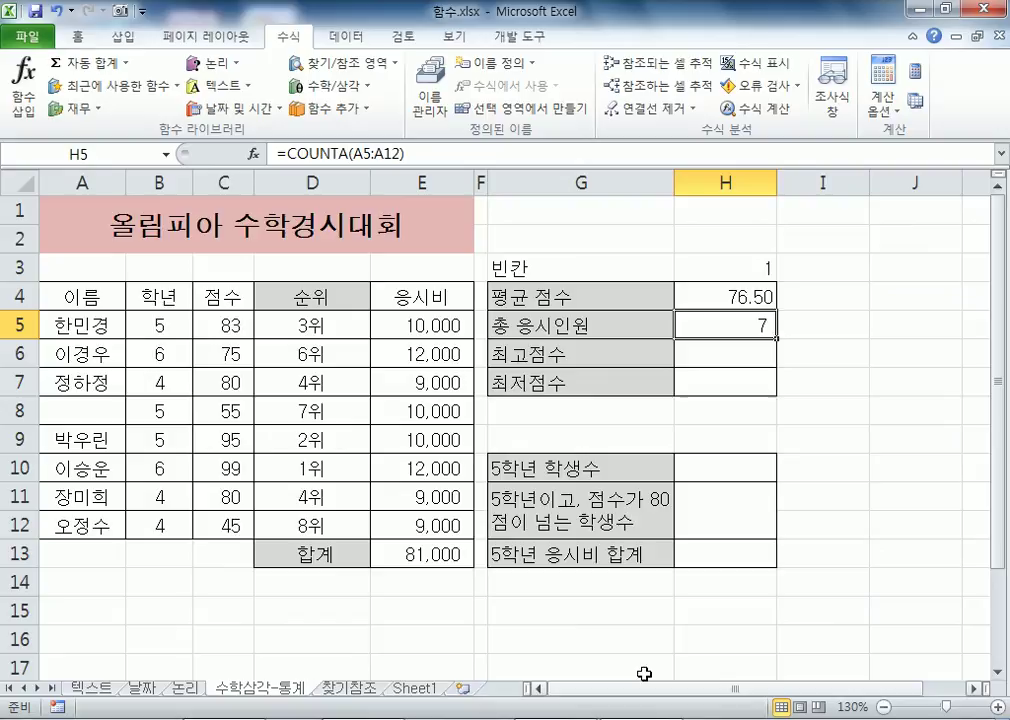
# Step: Examine the ranges referenced by the COUNTA formula in H5 and the COUNTBLANK formula in H3 against the names in column A
pyautogui.click(98, 411)
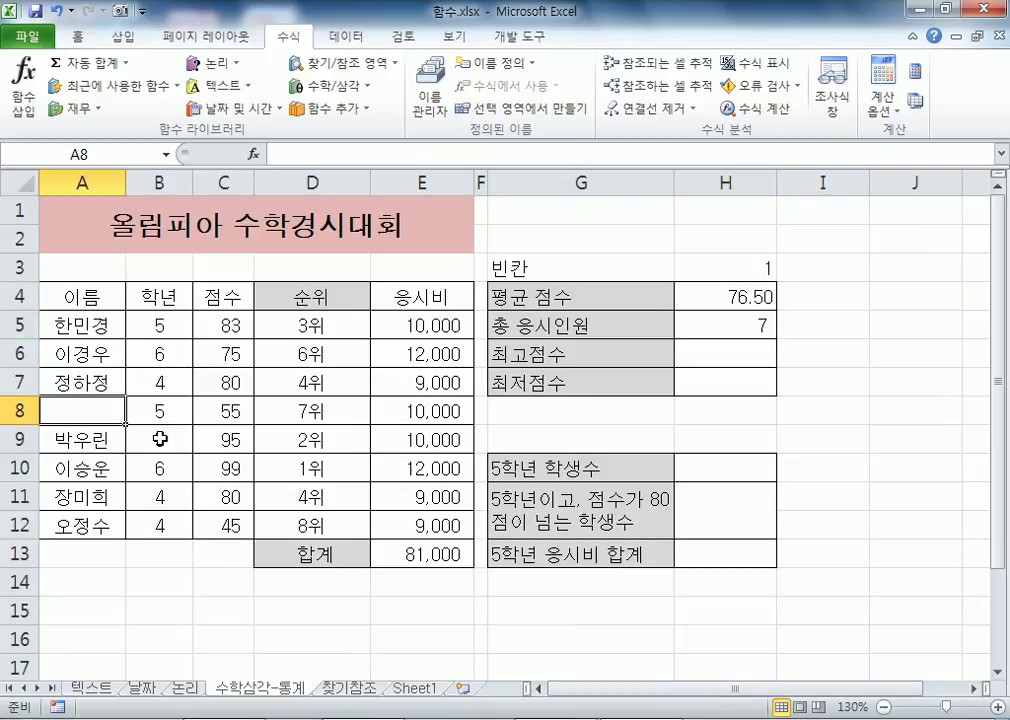
pyautogui.moveTo(81, 325); pyautogui.dragTo(78, 500)
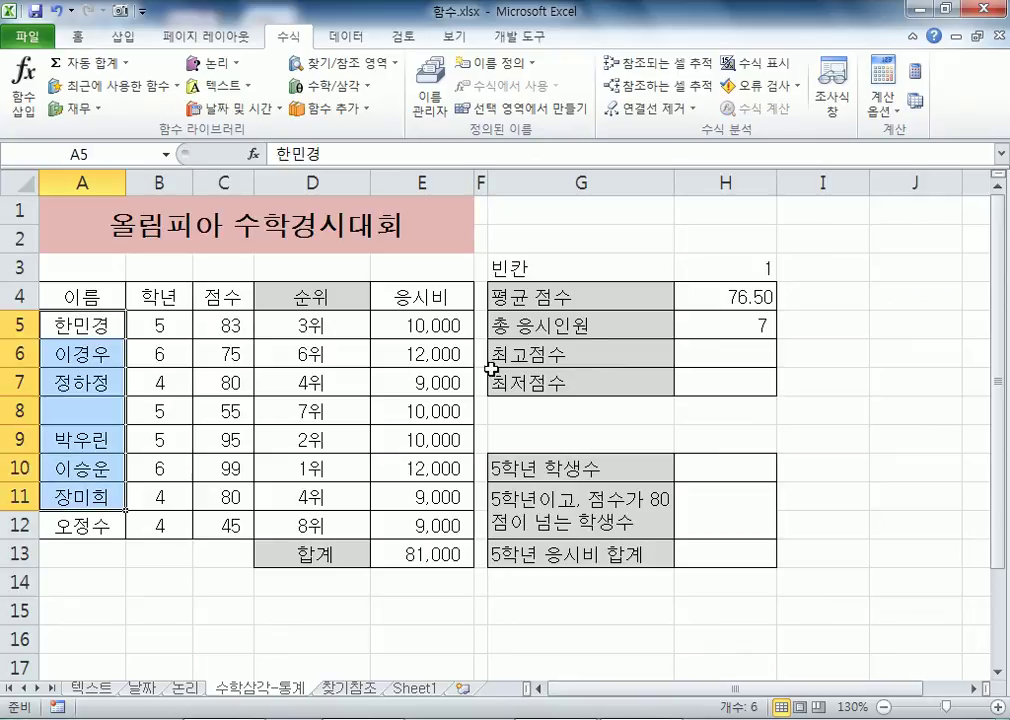
pyautogui.doubleClick(725, 326)
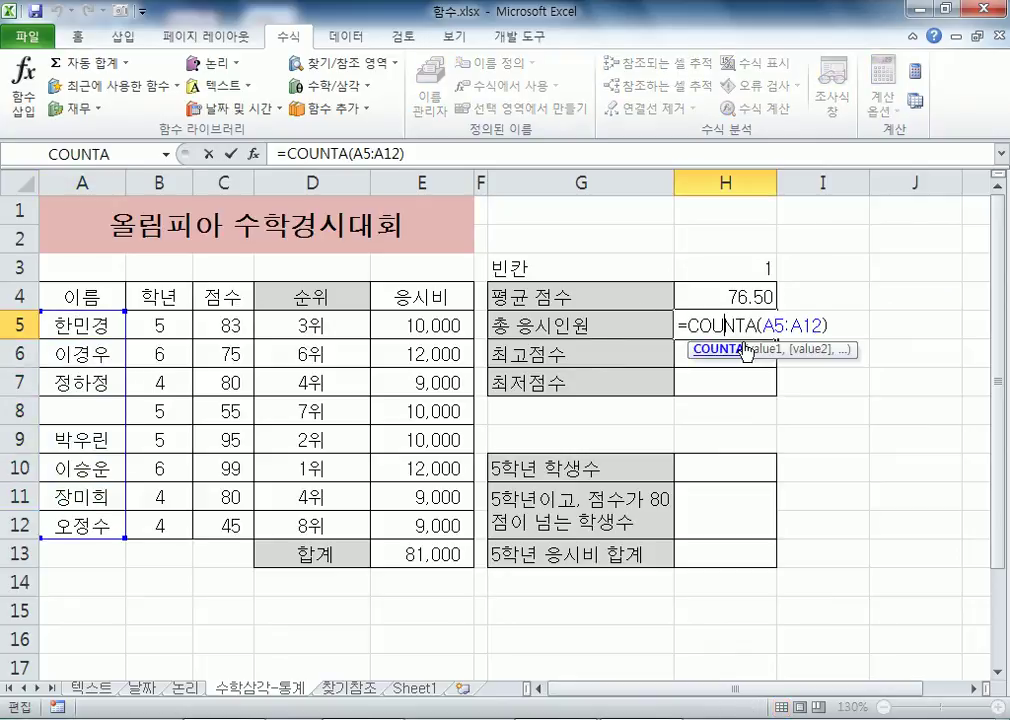
pyautogui.hotkey('ctrl', 'Return')
pyautogui.click(97, 410)
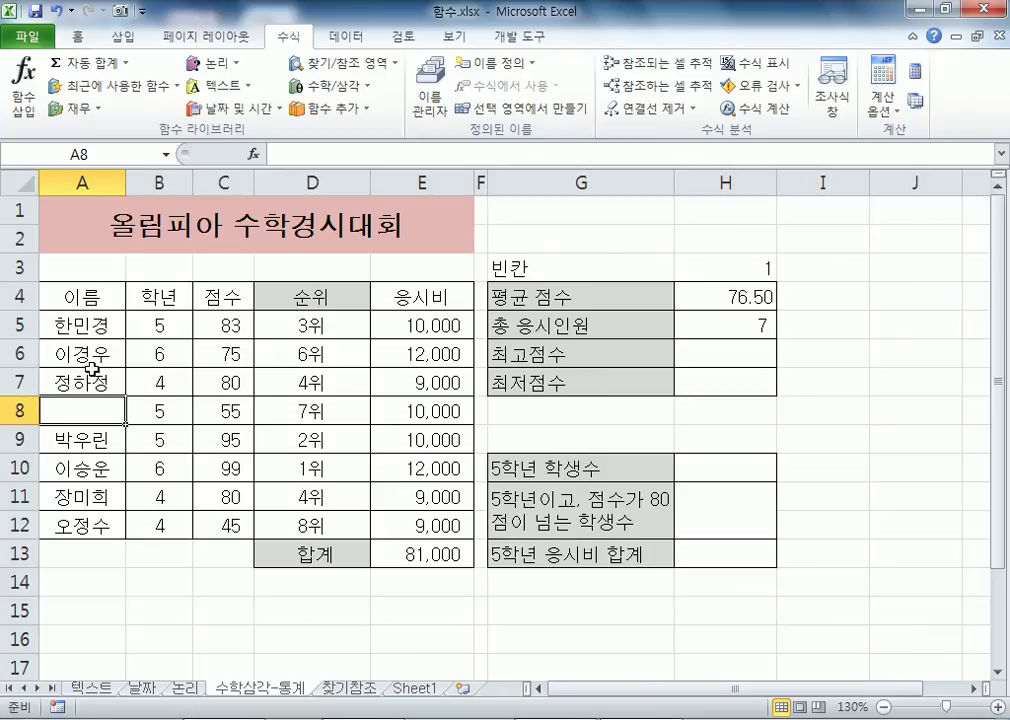
pyautogui.click(717, 266)
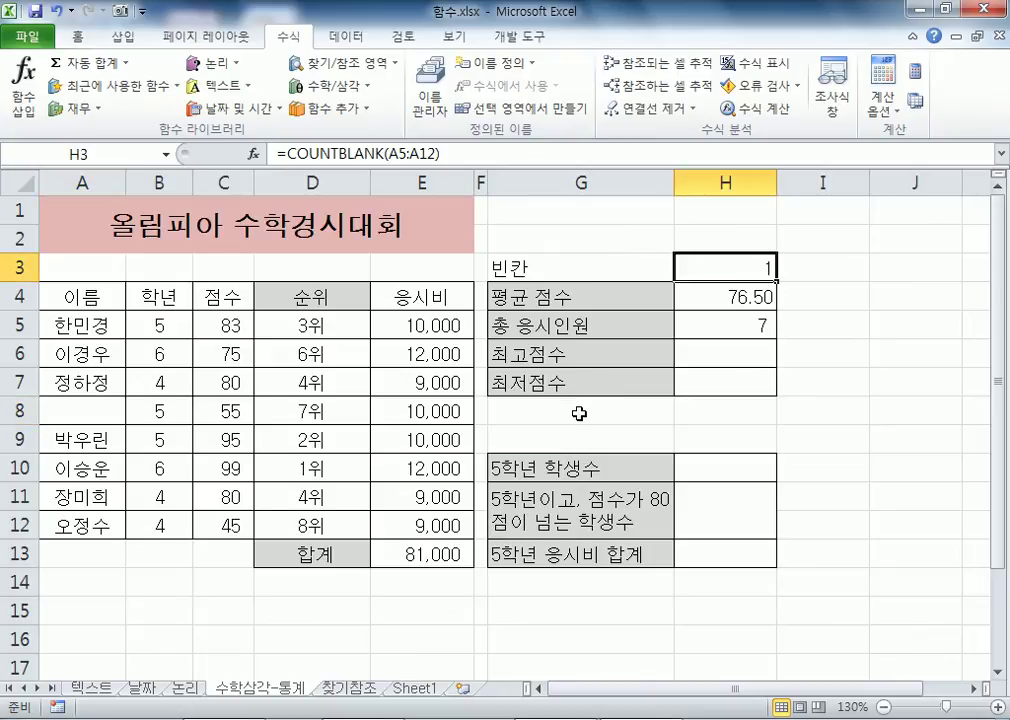
pyautogui.click(740, 326)
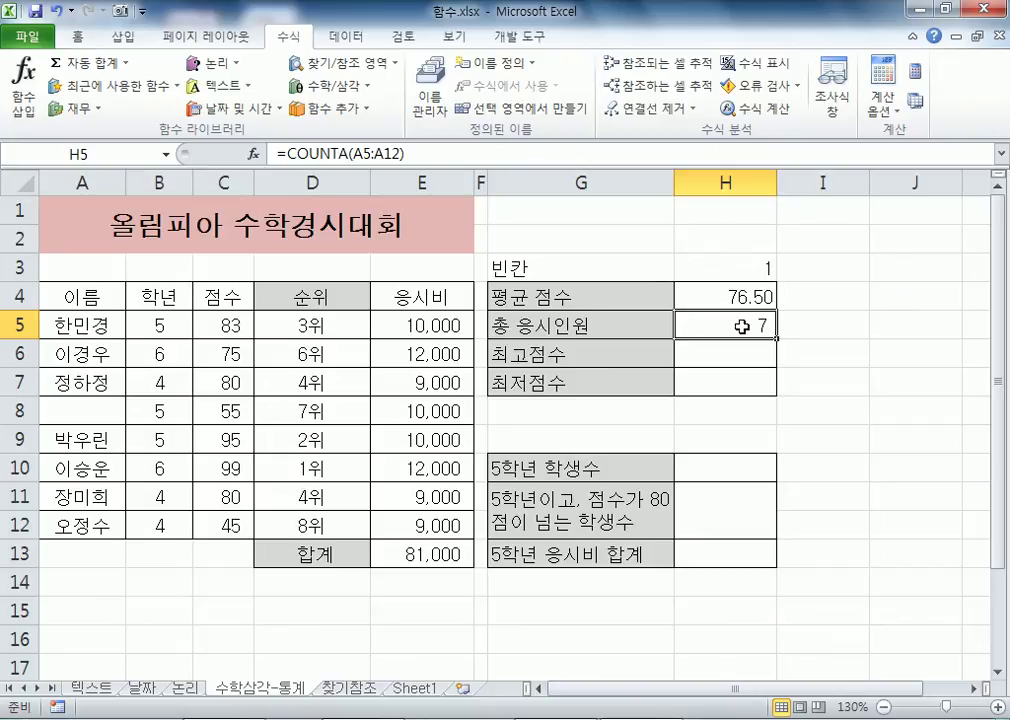
pyautogui.click(712, 268)
pyautogui.doubleClick(712, 268)
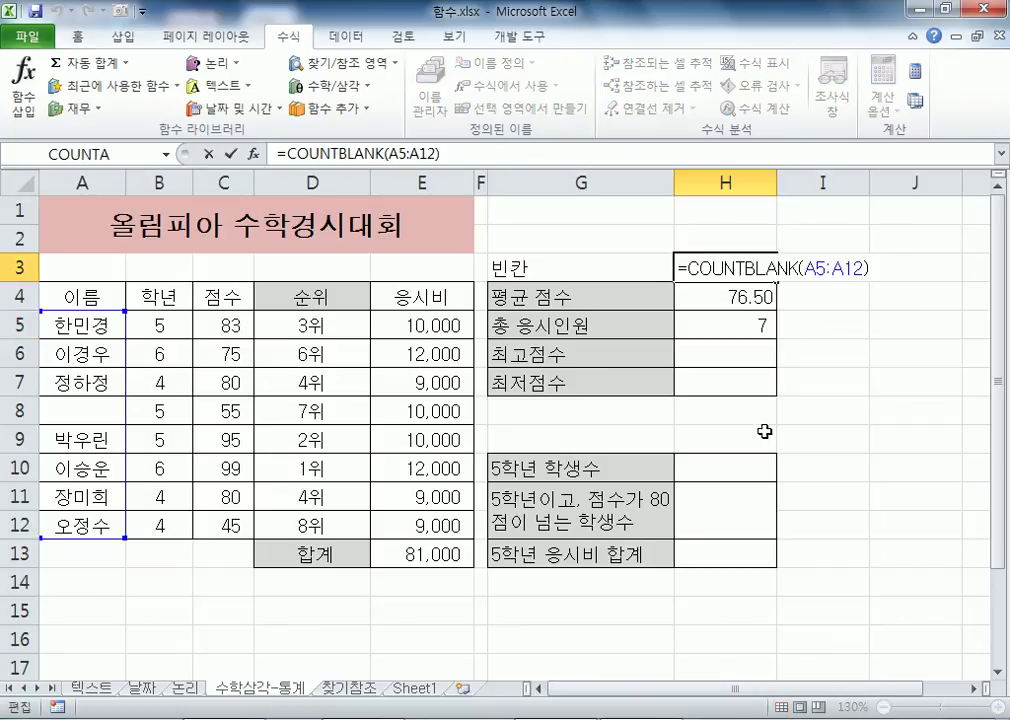
pyautogui.hotkey('ctrl', 'Return')
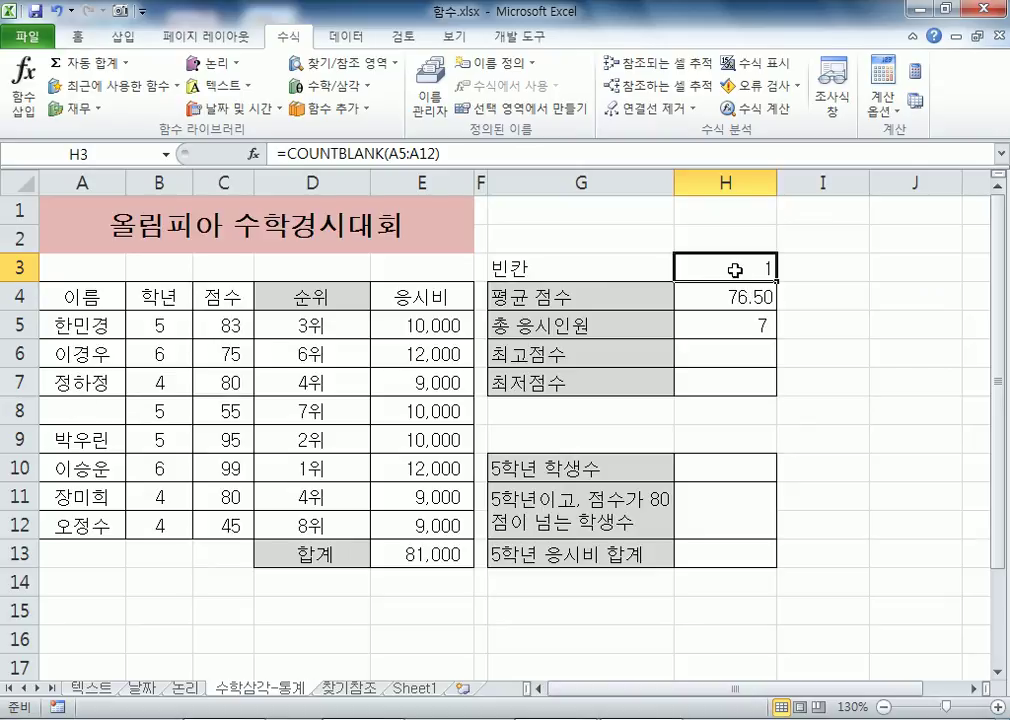
# Step: Enter the missing student's name in A8 and check the 빈칸 and 총 응시인원 counts in H3 and H5
pyautogui.click(80, 262)
pyautogui.hotkey('ctrl', 'space')
pyautogui.scroll(-4, 77, 361)
pyautogui.scroll(4, 77, 379)
pyautogui.click(77, 412)
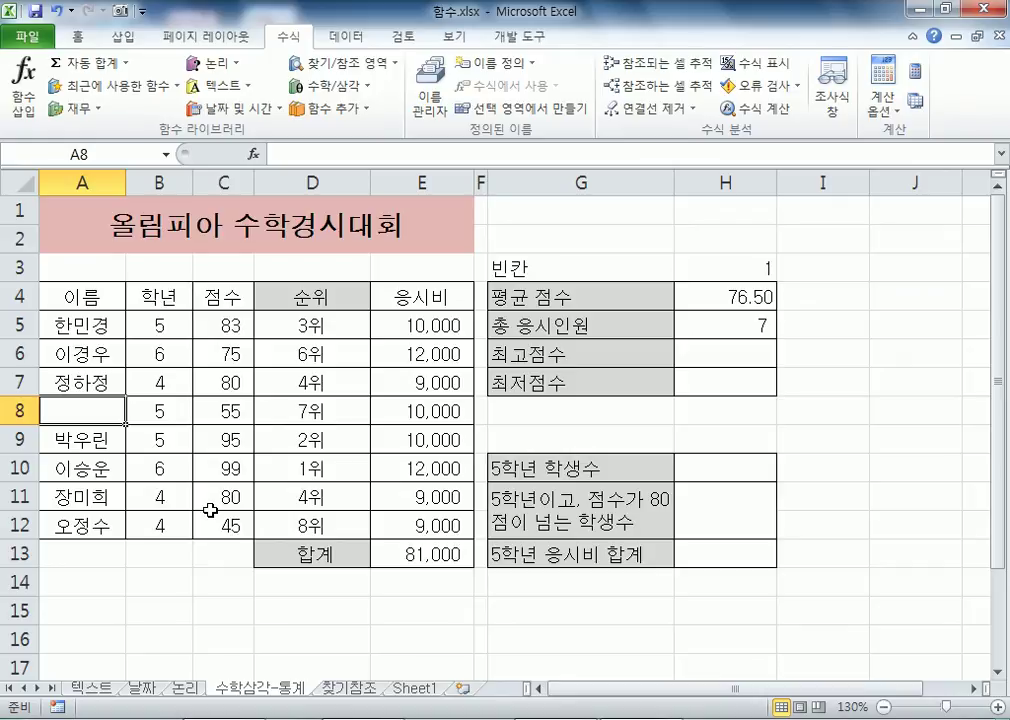
pyautogui.write('홍길동')
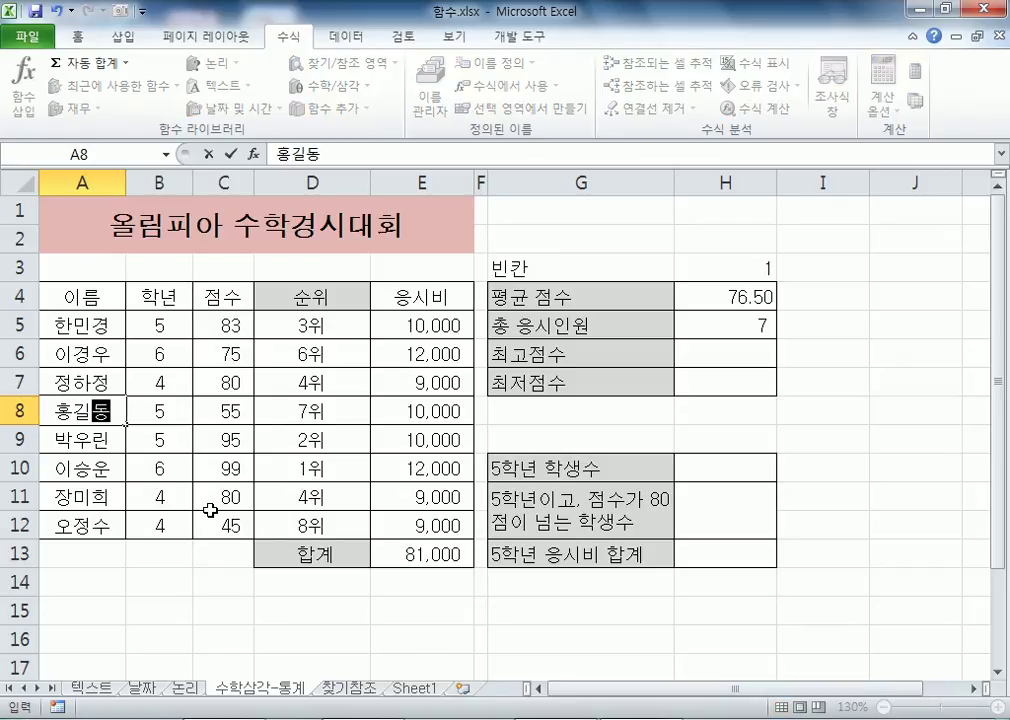
pyautogui.press('Return')
pyautogui.click(97, 411)
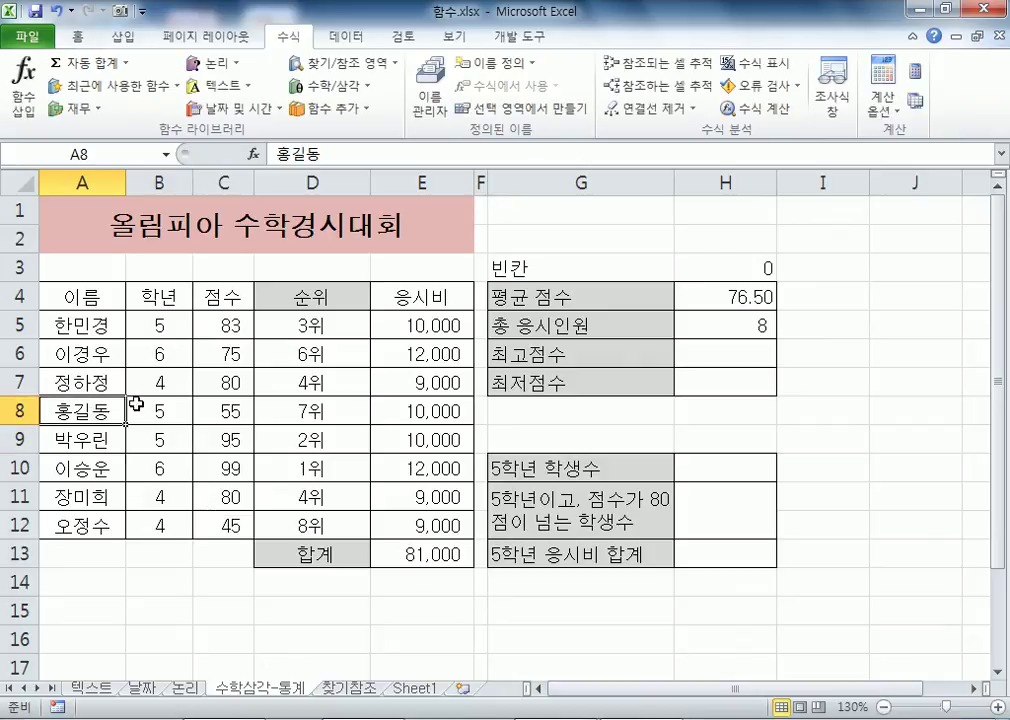
pyautogui.click(752, 270)
pyautogui.click(732, 324)
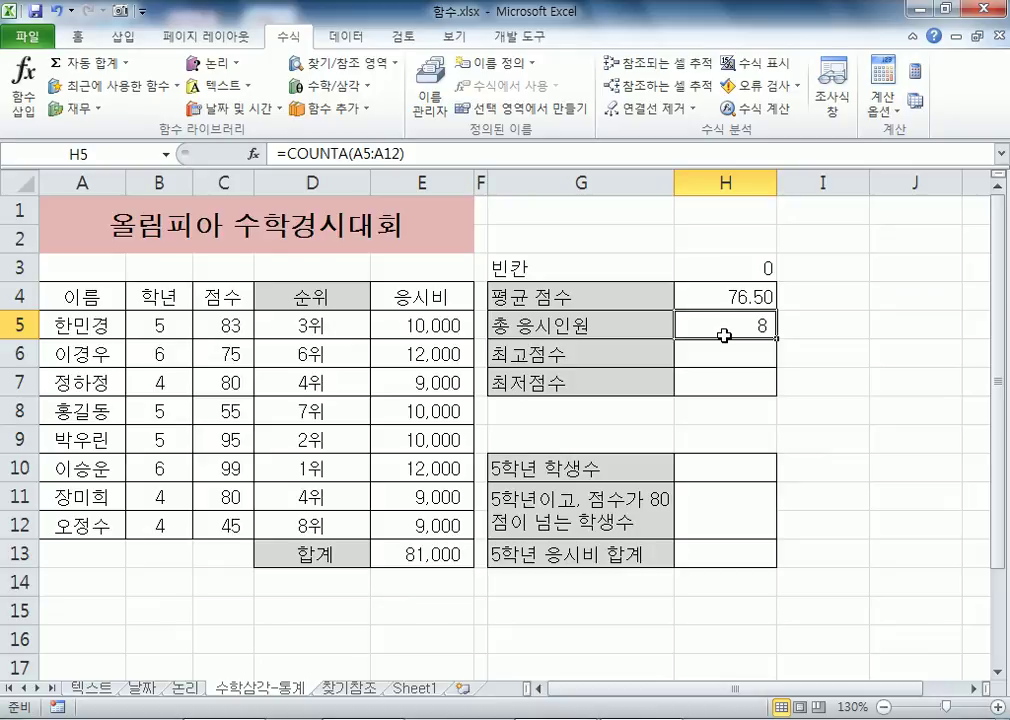
# Step: Calculate the 최고점수 in H6 with the AutoSum maximum function, using the formula =MAX(C5:C12)
pyautogui.click(720, 345)
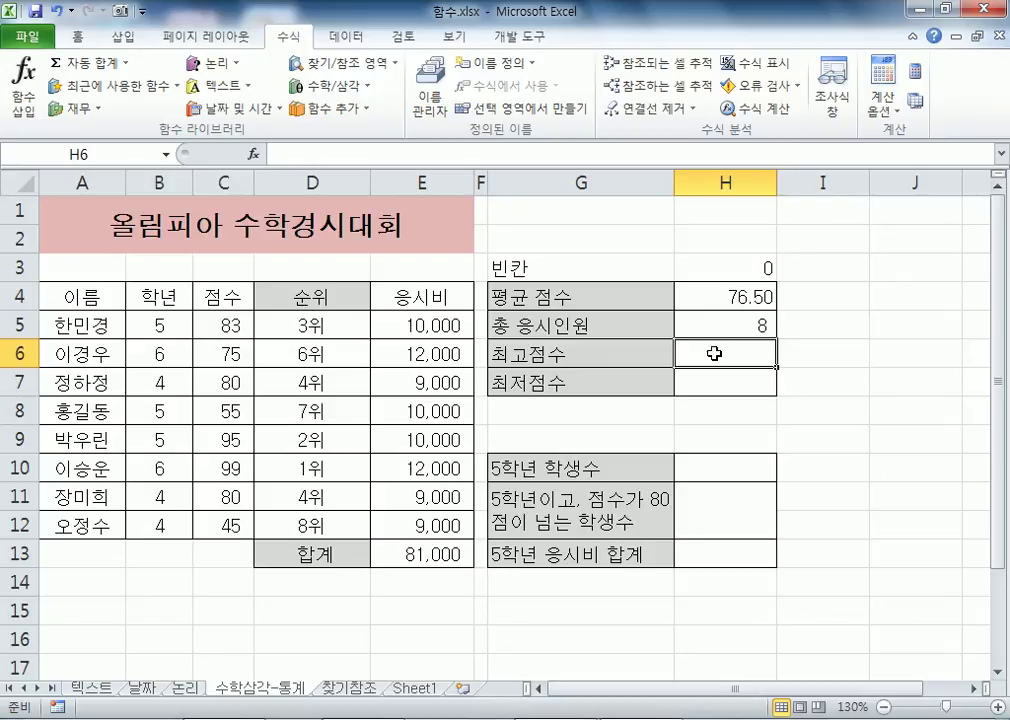
pyautogui.click(127, 63)
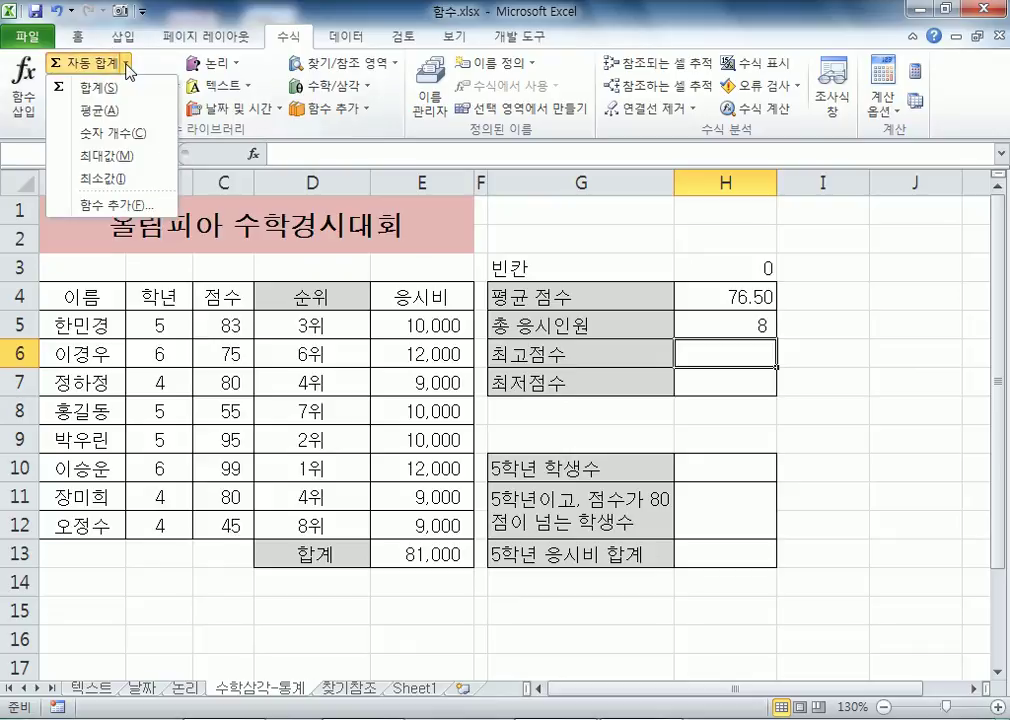
pyautogui.click(125, 157)
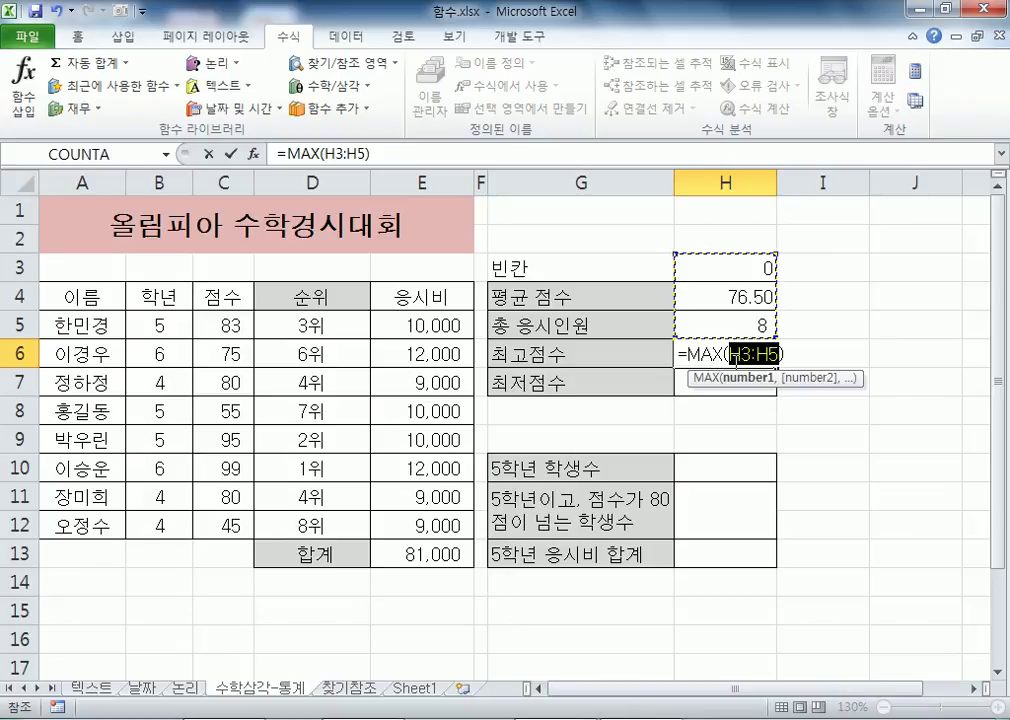
pyautogui.moveTo(214, 320); pyautogui.dragTo(220, 522)
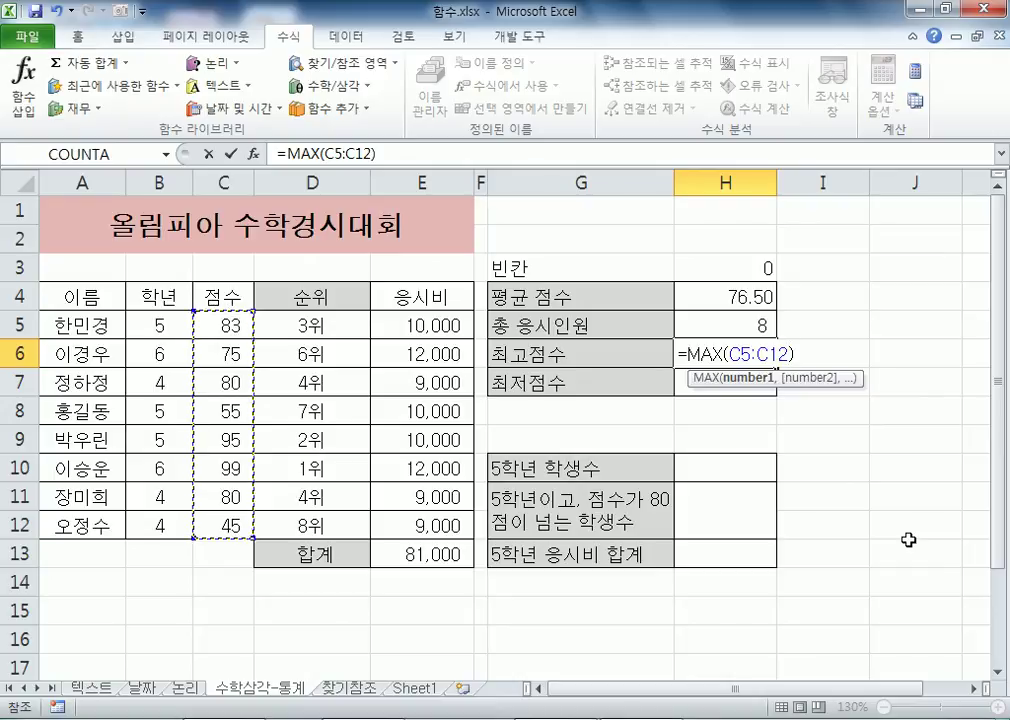
pyautogui.press('Return')
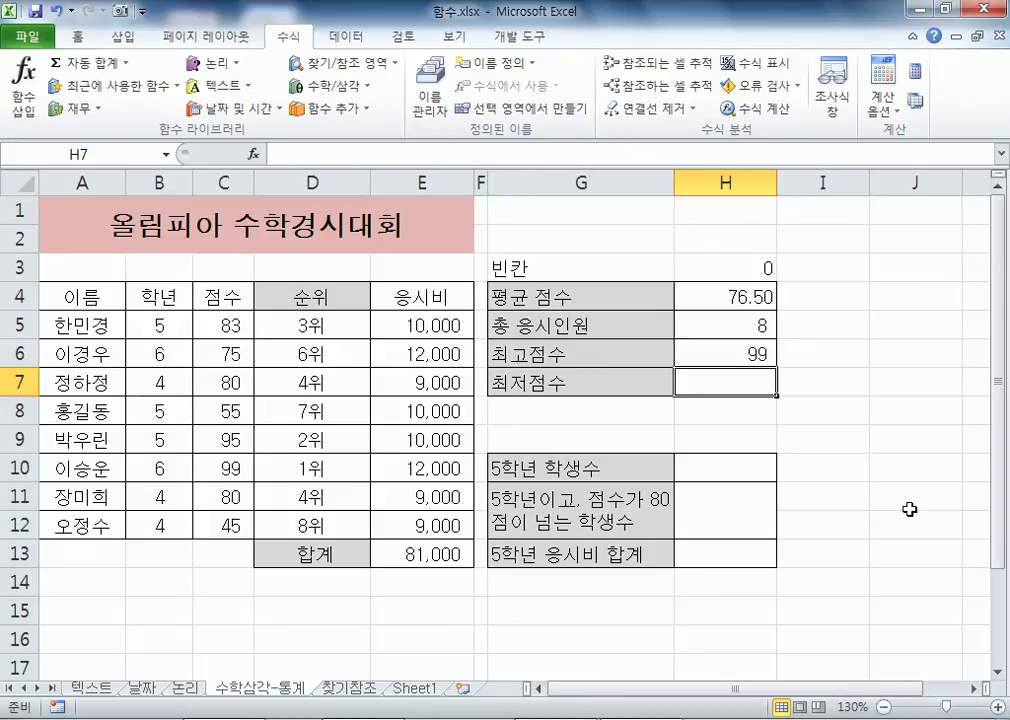
# Step: Calculate the 최저점수 in H7 with the AutoSum minimum function (MIN) over the scores C5:C12
pyautogui.click(126, 62)
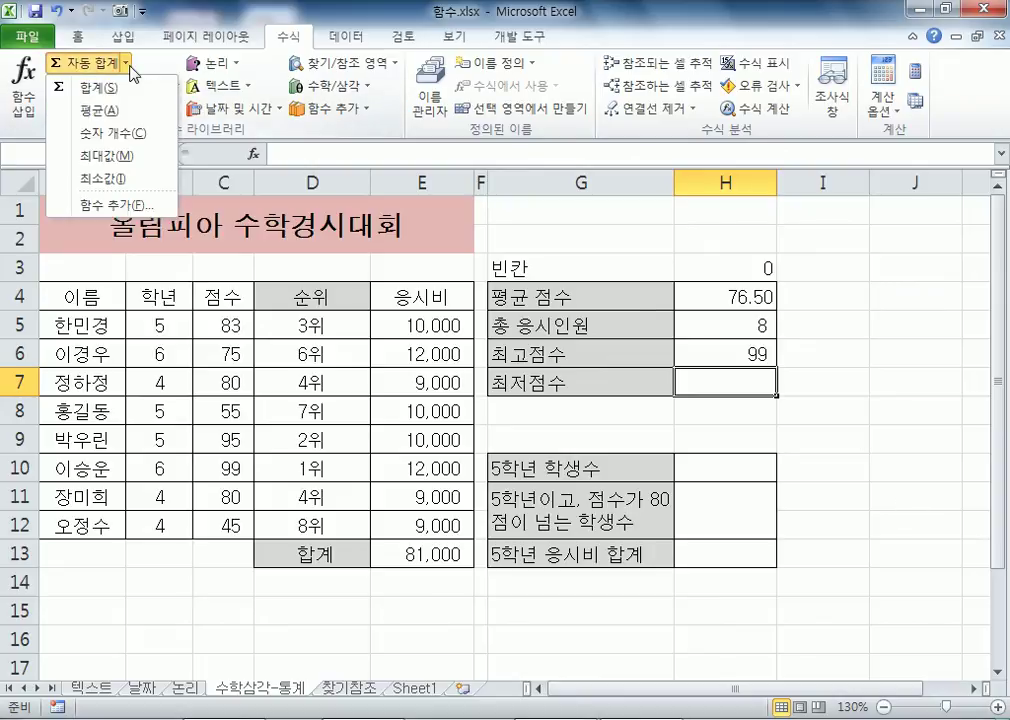
pyautogui.click(144, 188)
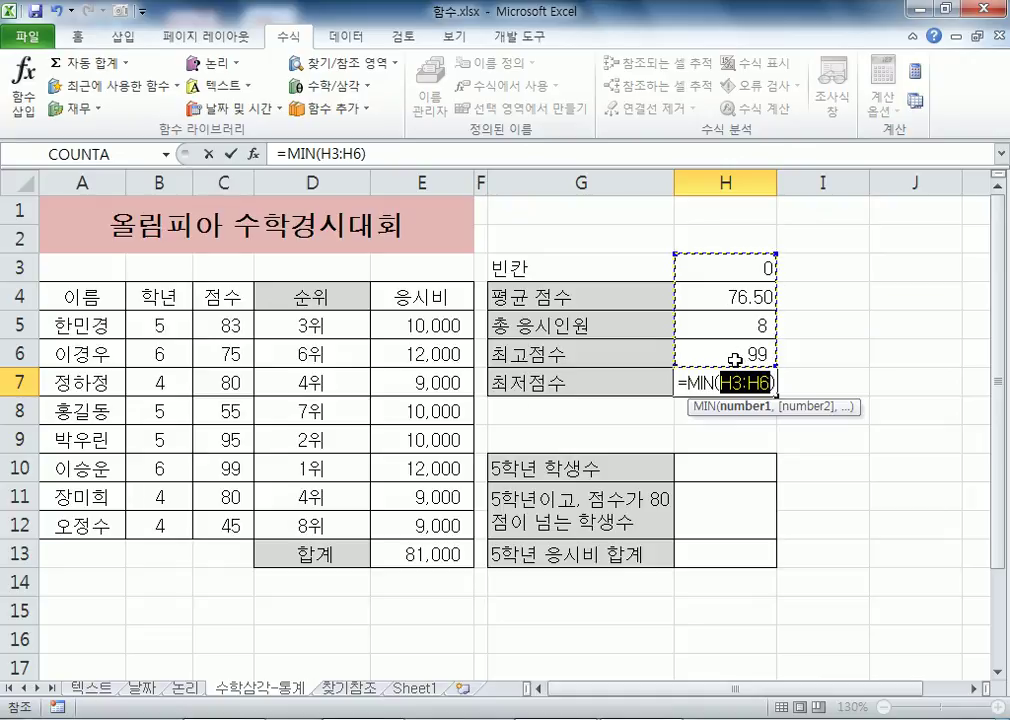
pyautogui.click(217, 335)
pyautogui.moveTo(217, 338); pyautogui.dragTo(225, 521)
pyautogui.press('Return')
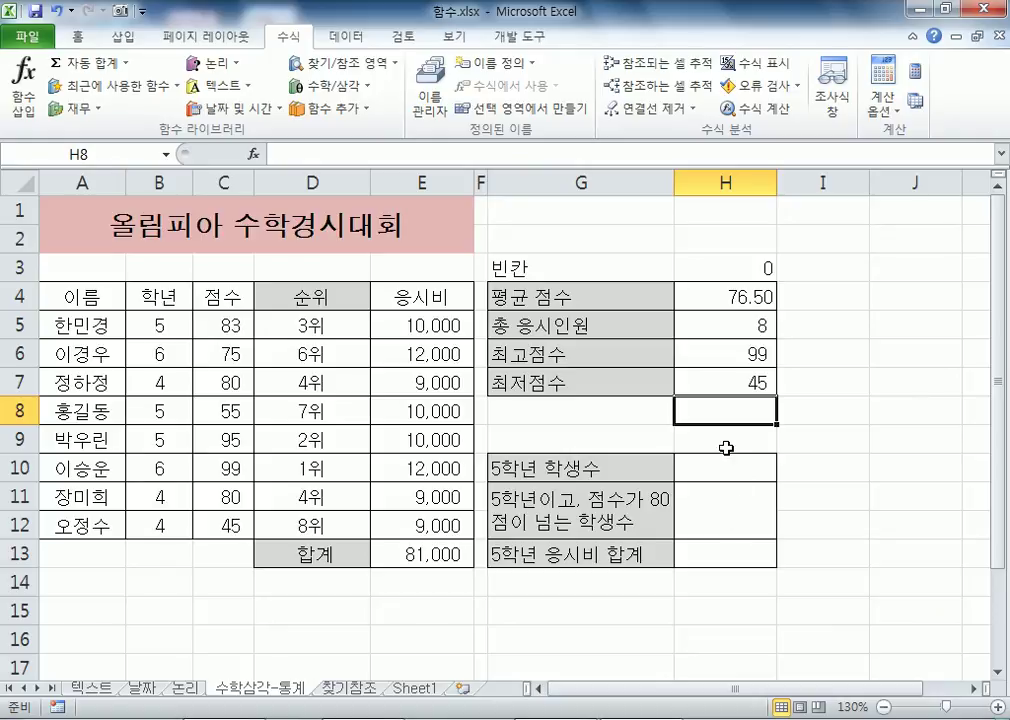
# Step: Clear the 최고점수 and 최저점수 formulas from H6:H7
pyautogui.moveTo(710, 353); pyautogui.dragTo(734, 383)
pyautogui.press('Delete')
pyautogui.click(868, 383)
# Step: Calculate the 최고점수 in H6 again with the AutoSum maximum function, using the formula =MAX(C5:C12)
pyautogui.click(710, 349)
pyautogui.click(716, 378)
pyautogui.click(712, 350)
pyautogui.click(127, 63)
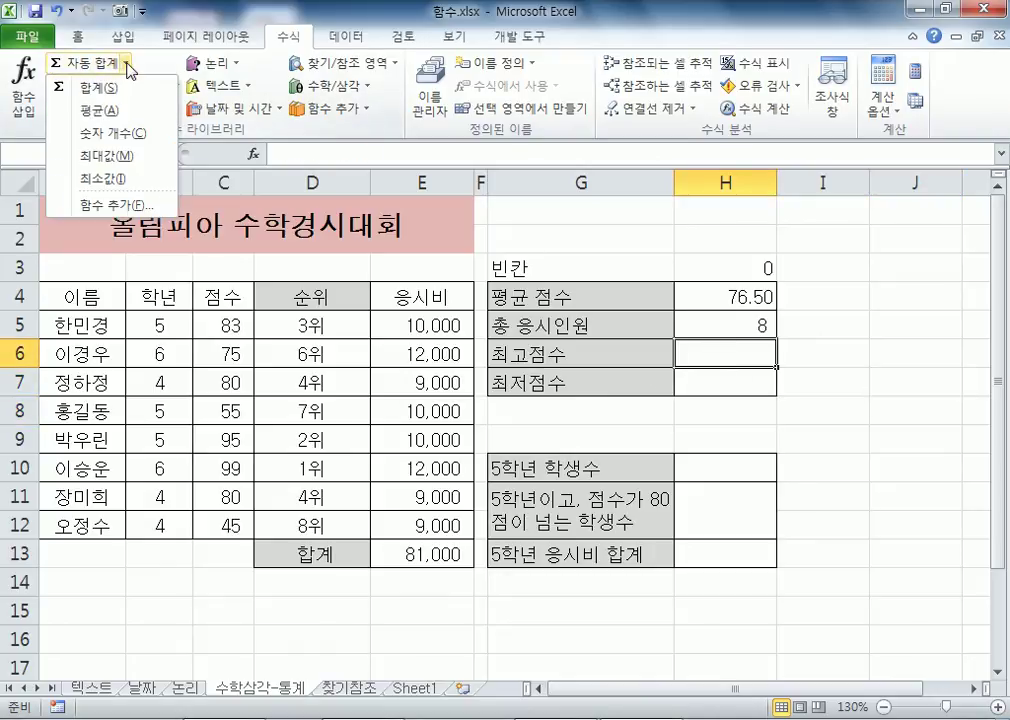
pyautogui.click(106, 156)
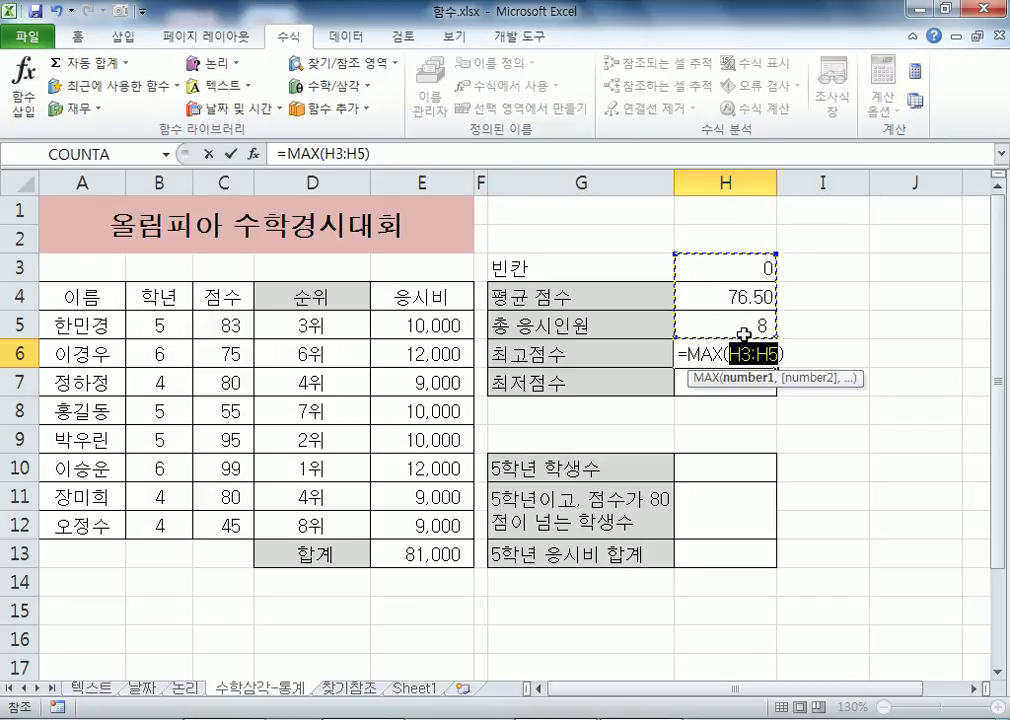
pyautogui.moveTo(225, 329); pyautogui.dragTo(216, 521)
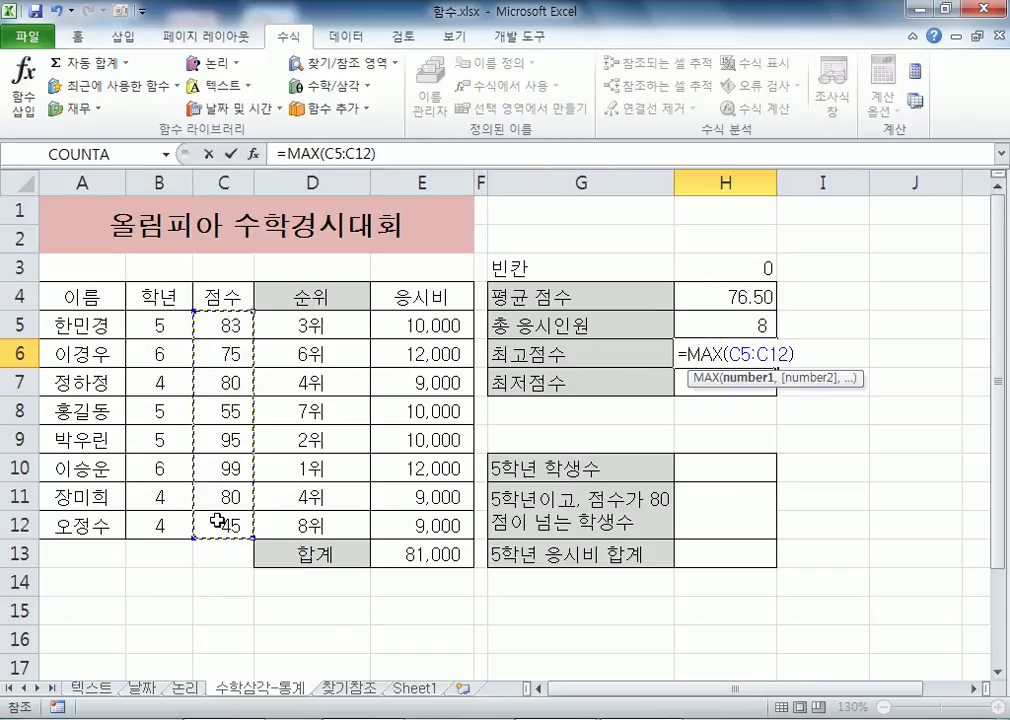
pyautogui.press('Return')
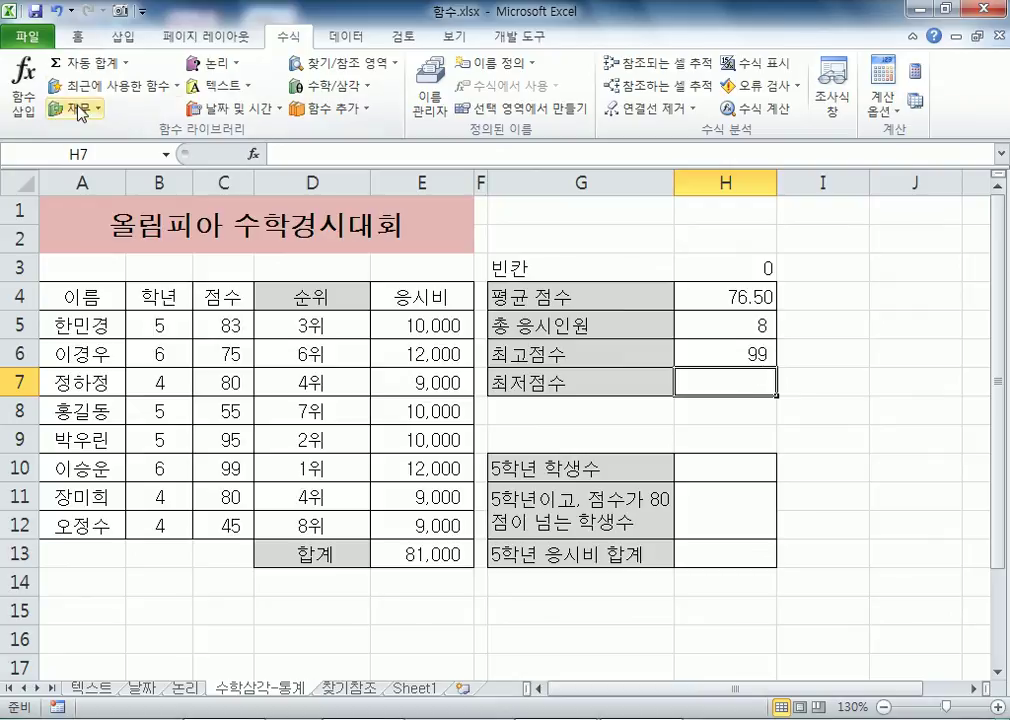
# Step: Calculate the 최저점수 in H7 with the AutoSum minimum function, using the formula =MIN(C5:C12)
pyautogui.click(126, 63)
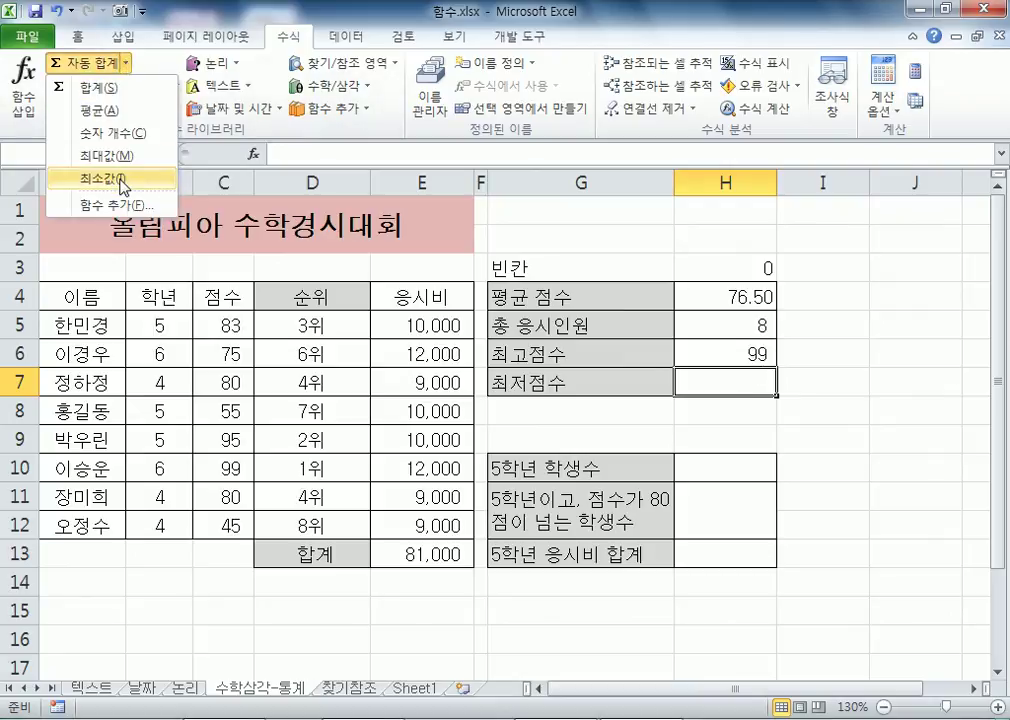
pyautogui.click(122, 181)
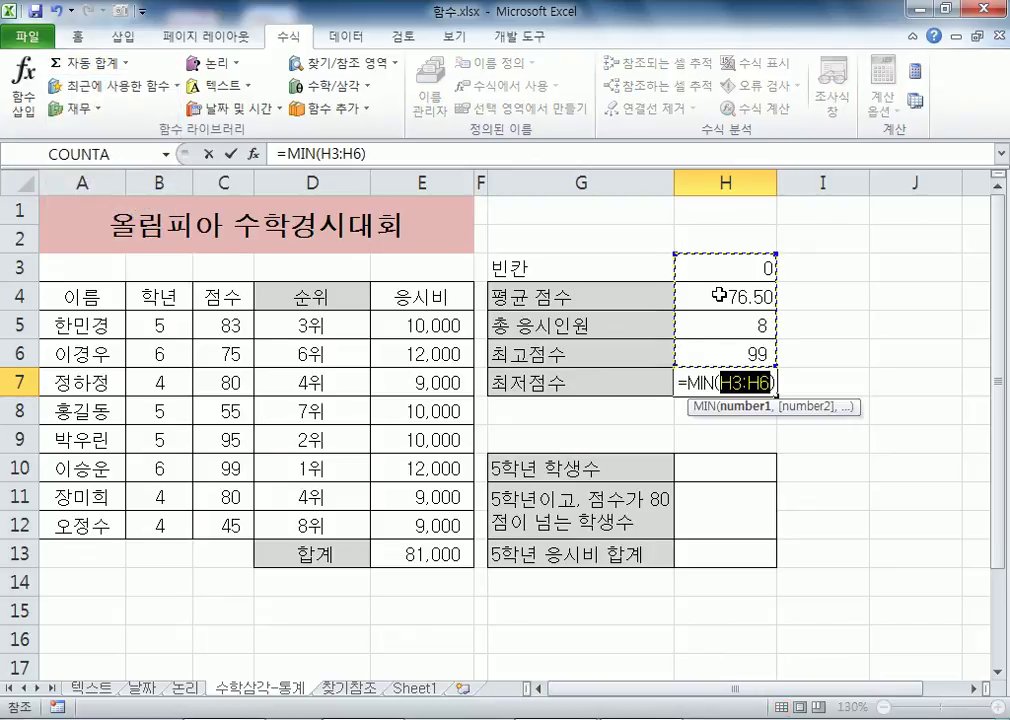
pyautogui.click(223, 325)
pyautogui.moveTo(223, 325); pyautogui.dragTo(214, 531)
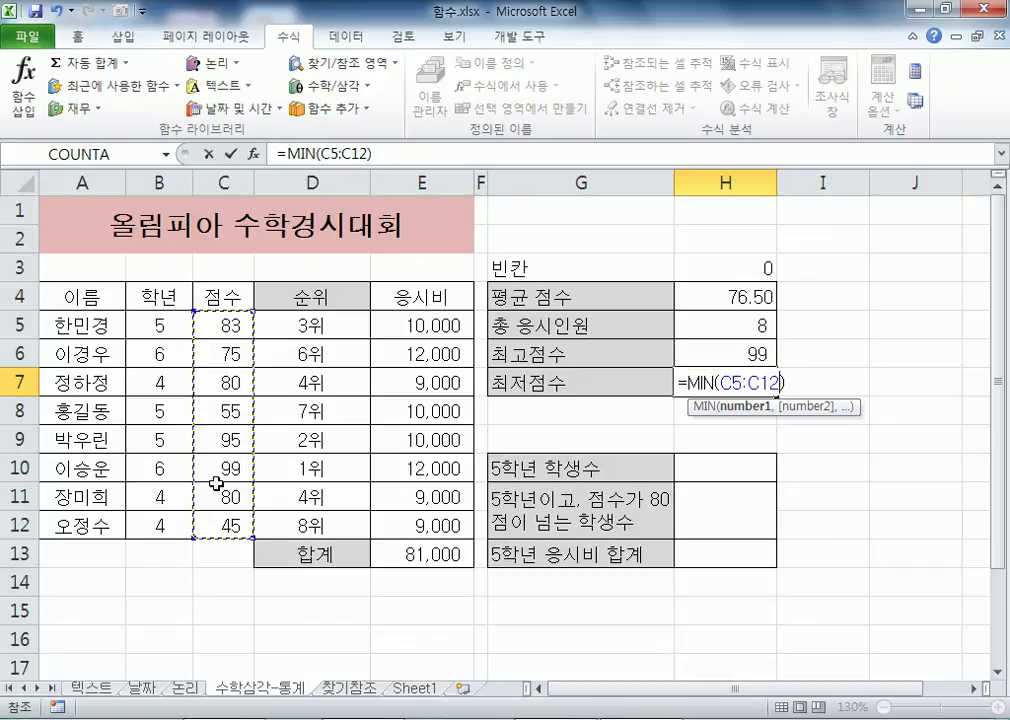
pyautogui.press('Return')
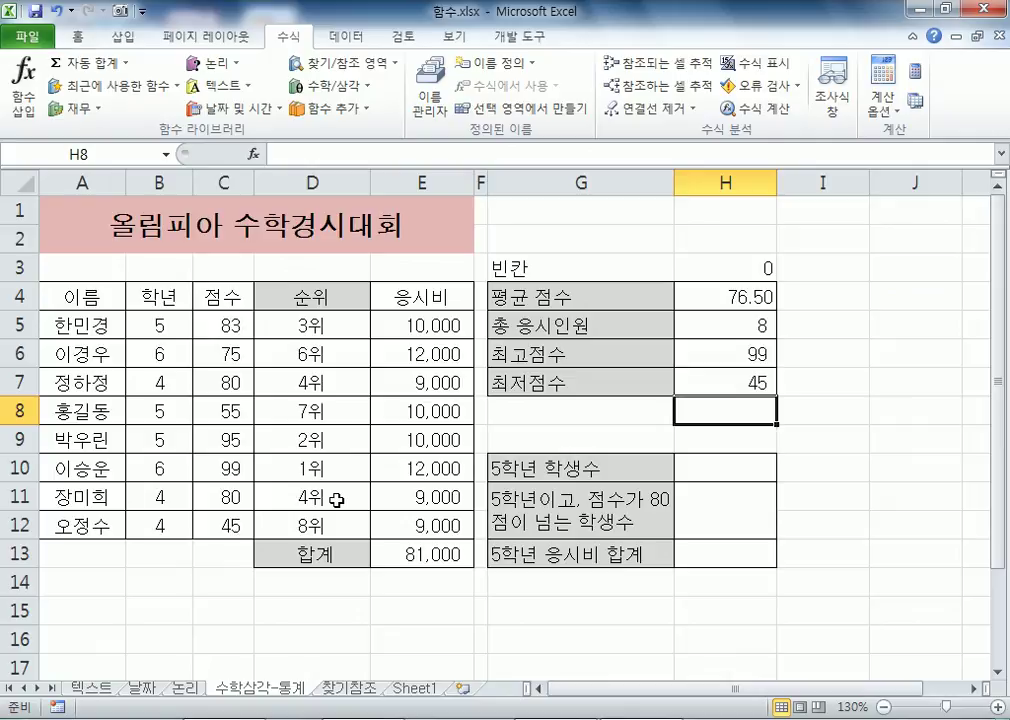
# Step: Clear the 최저점수 formula from H7 and the 최고점수 formula from H6
pyautogui.click(723, 383)
pyautogui.press('Delete')
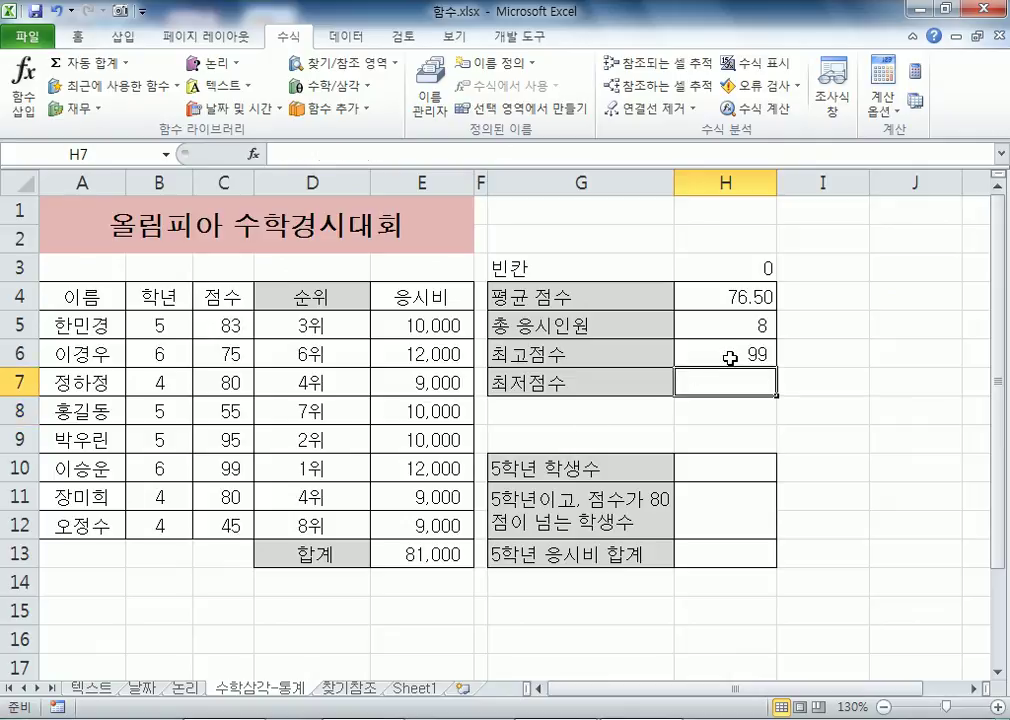
pyautogui.click(729, 363)
pyautogui.press('Delete')
pyautogui.click(734, 377)
pyautogui.click(735, 354)
pyautogui.click(743, 384)
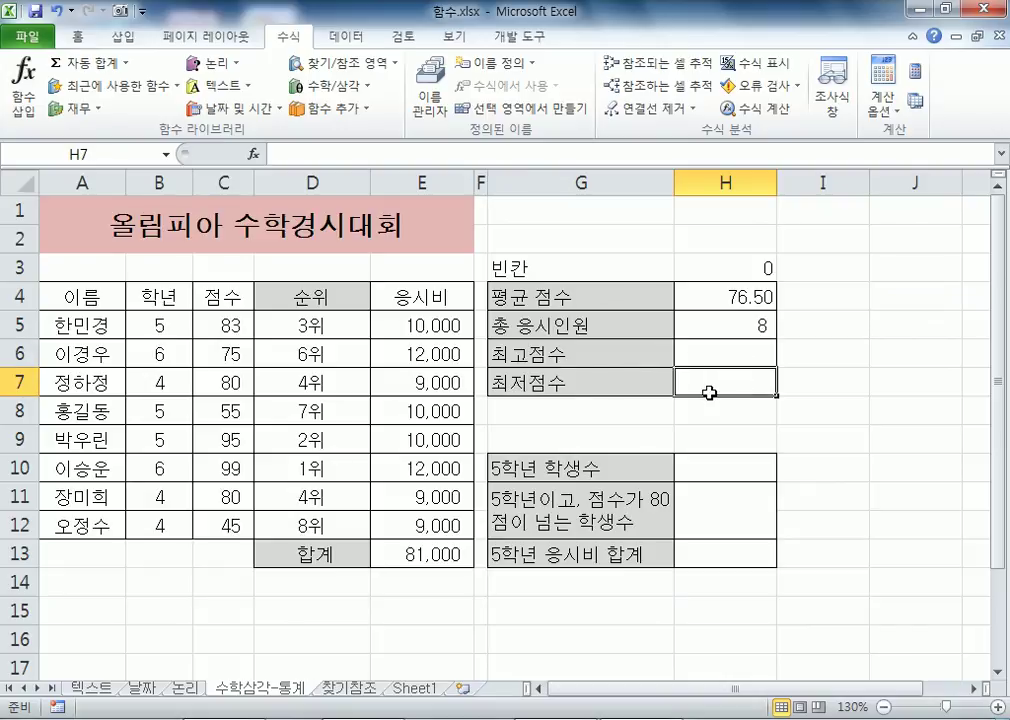
# Step: Try the AutoSum minimum function in H7, cancel it, and undo the clearing of the H6 and H7 formulas
pyautogui.click(128, 64)
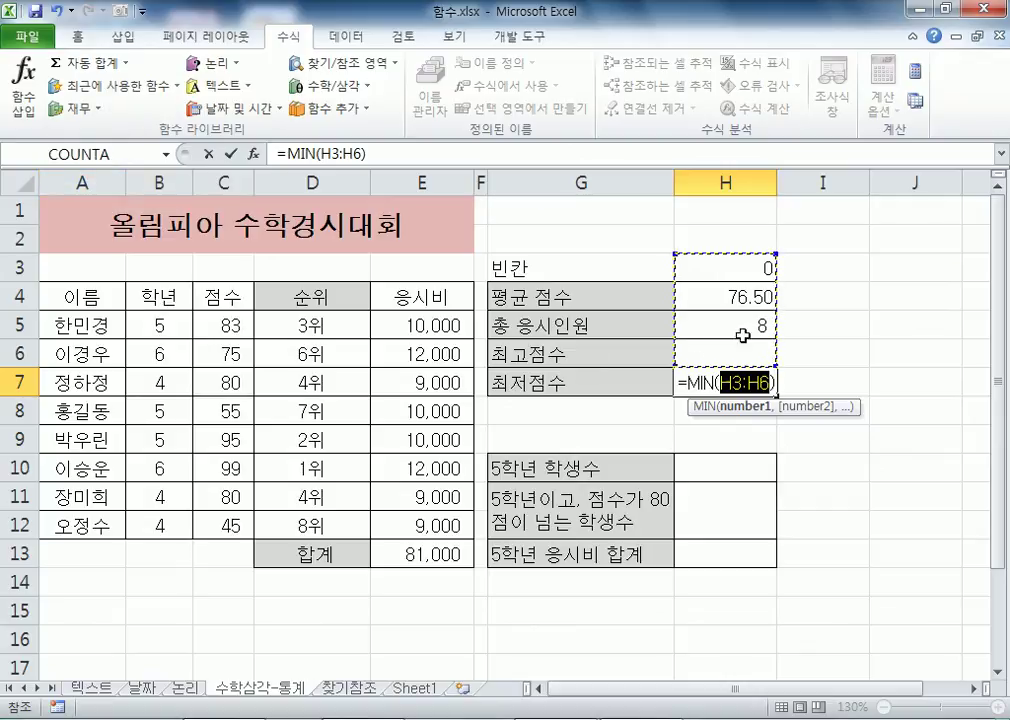
pyautogui.click(717, 354)
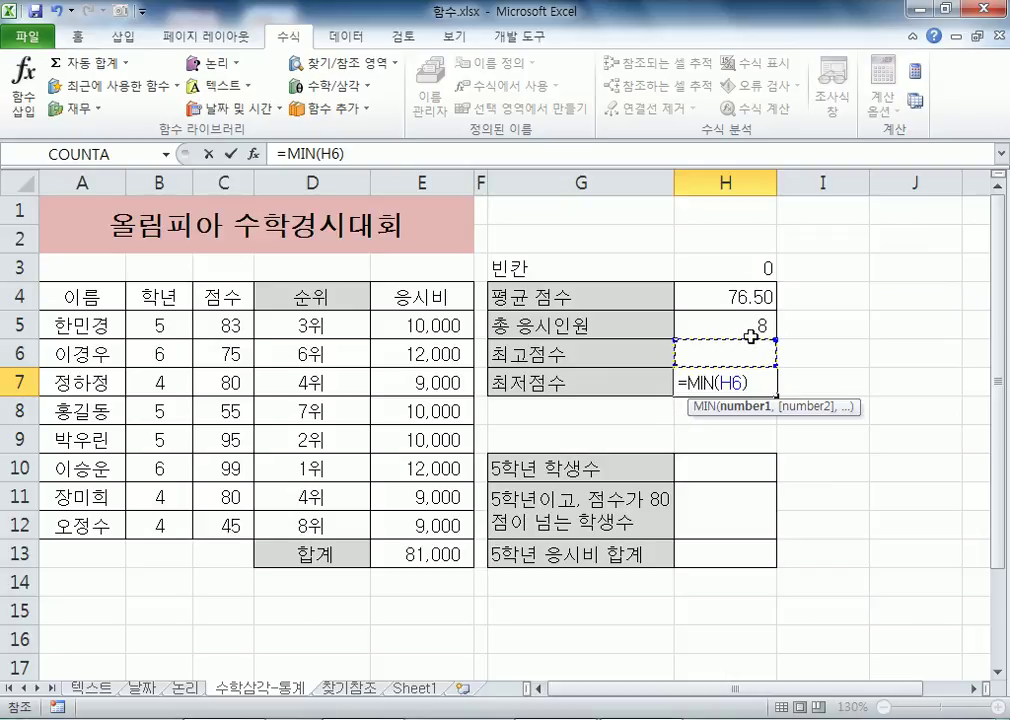
pyautogui.press('Escape')
pyautogui.click(58, 12)
pyautogui.click(58, 12)
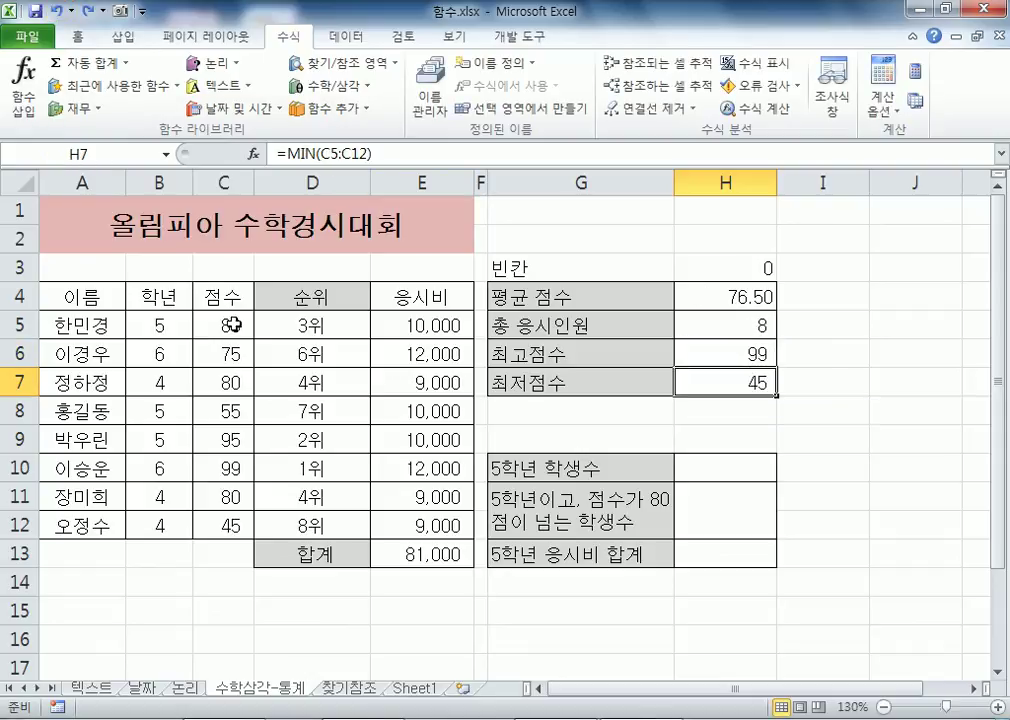
# Step: Review the 재시험 formulas in D5 and D7 on the 논리 sheet
pyautogui.click(234, 330)
pyautogui.click(233, 352)
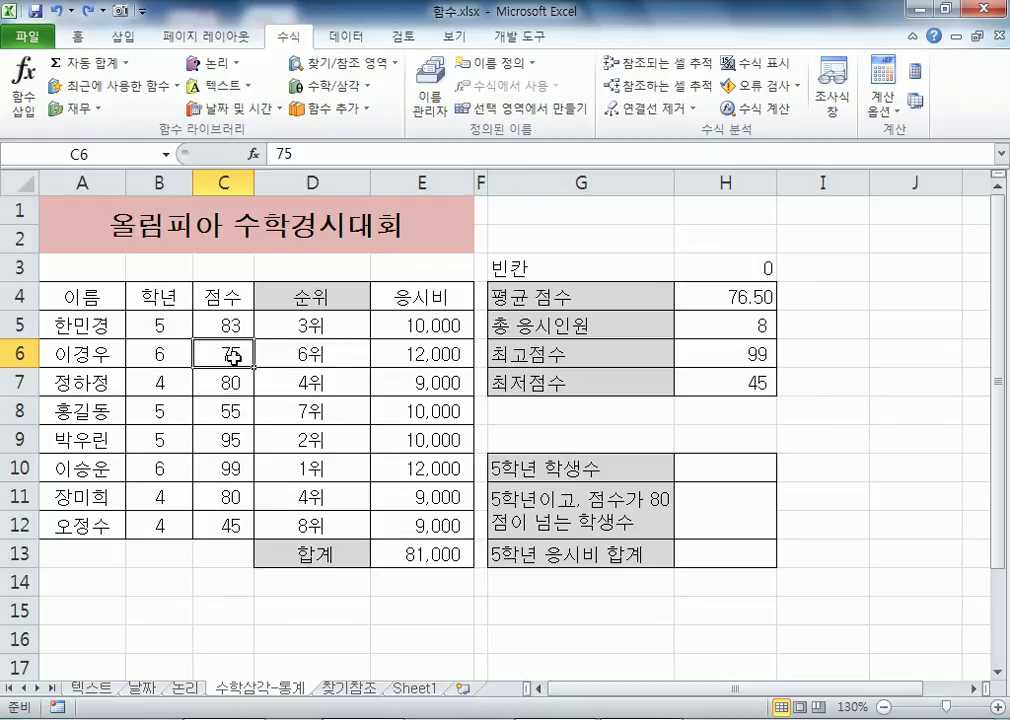
pyautogui.click(185, 688)
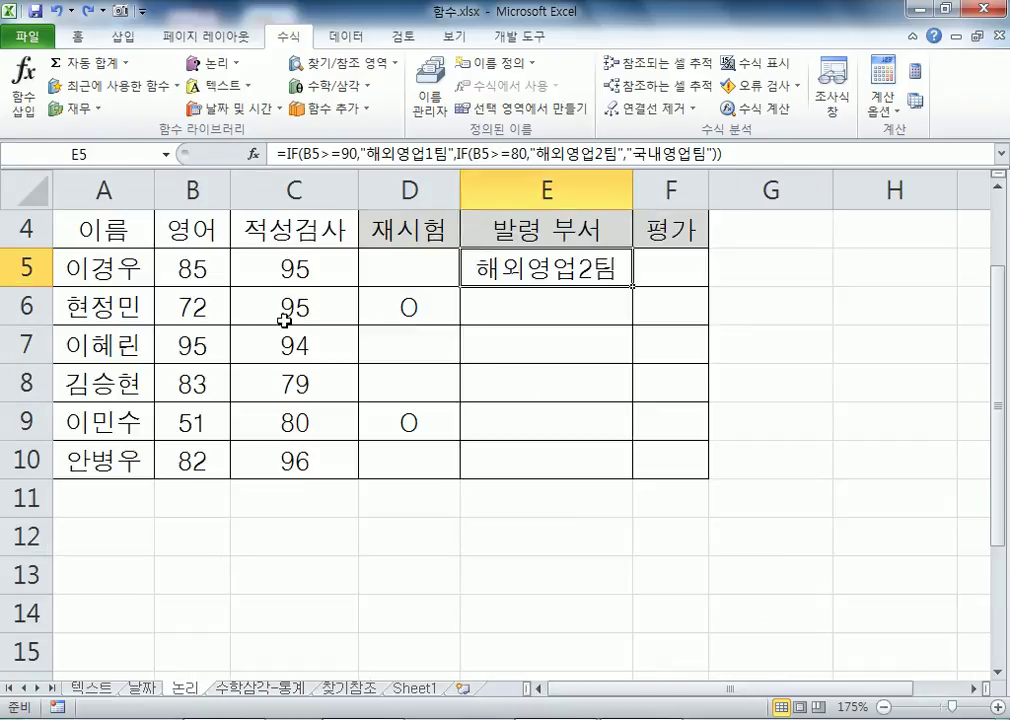
pyautogui.click(395, 268)
pyautogui.click(405, 346)
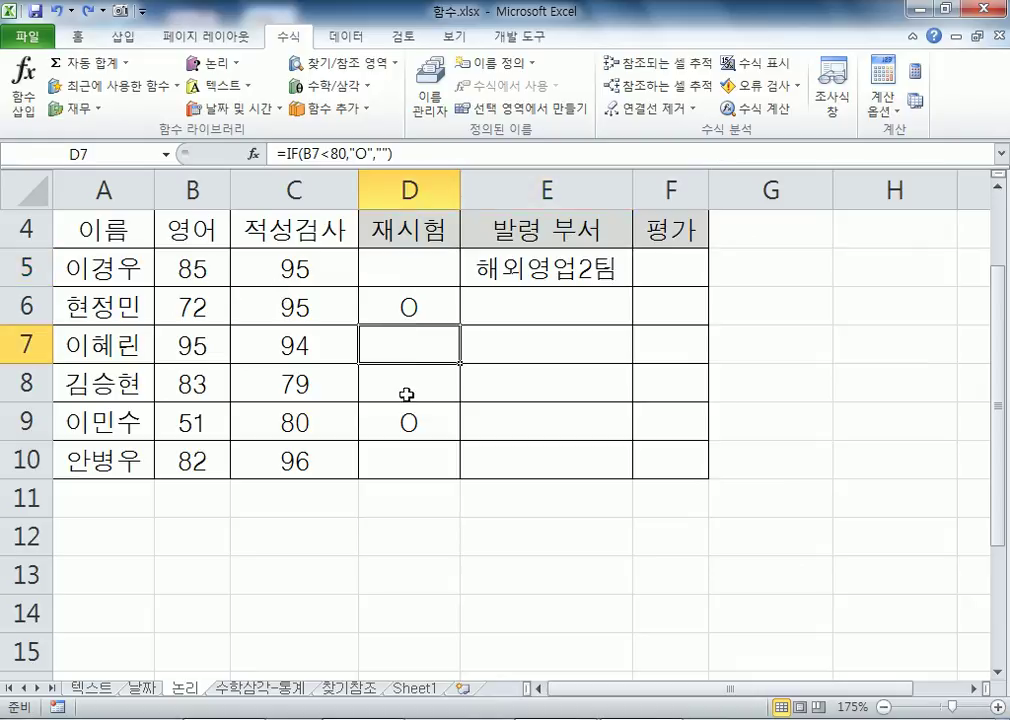
# Step: Try replacing the 적성검사 score in C6 with 0, cancel the entry, and undo the deletion of the score
pyautogui.click(310, 302)
pyautogui.press('Delete')
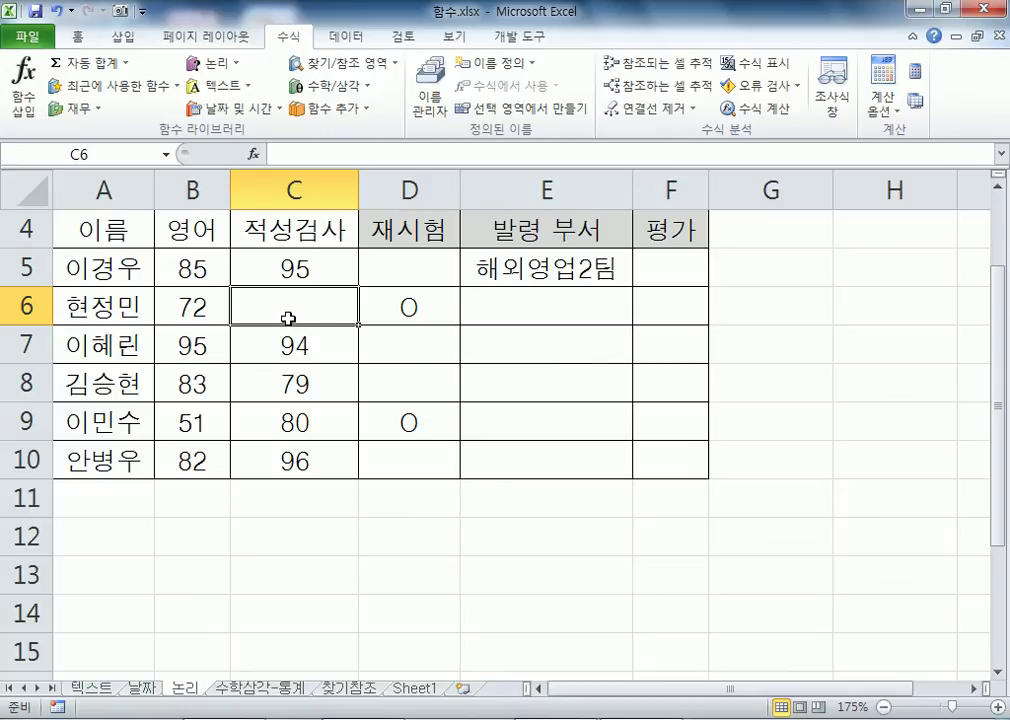
pyautogui.write('0')
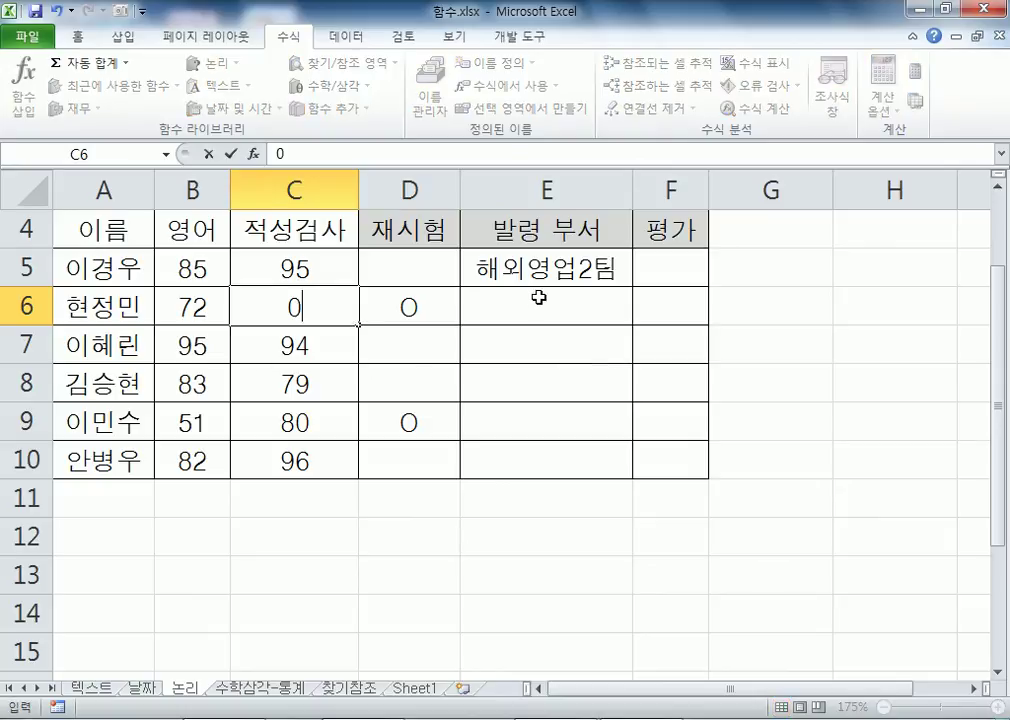
pyautogui.press('Escape')
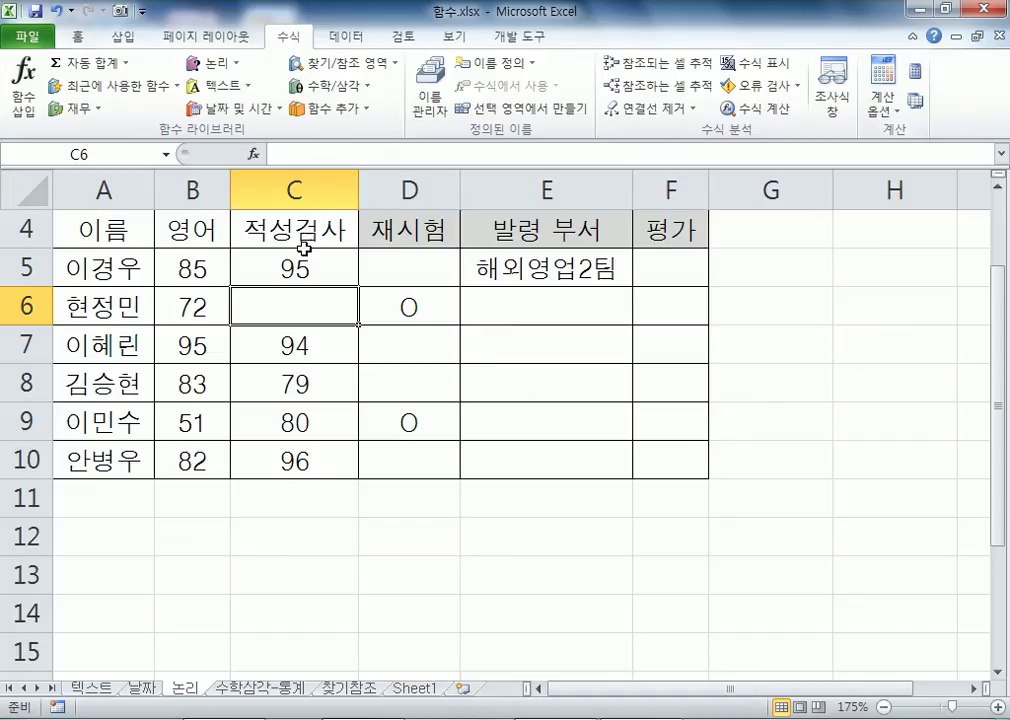
pyautogui.hotkey('ctrl', 'z')
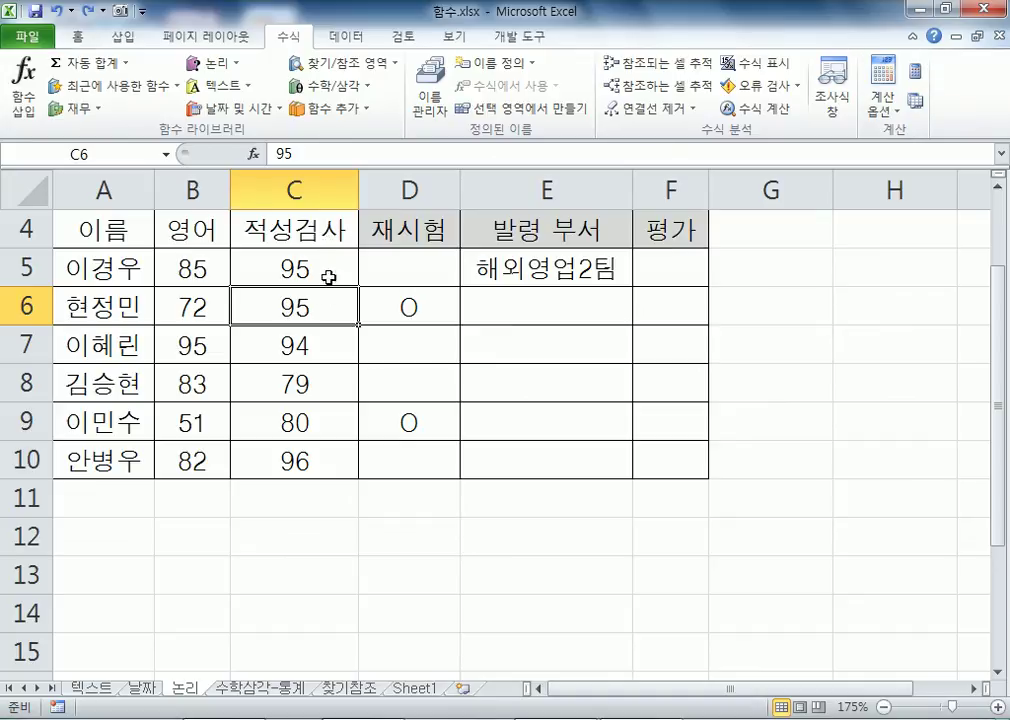
pyautogui.click(307, 498)
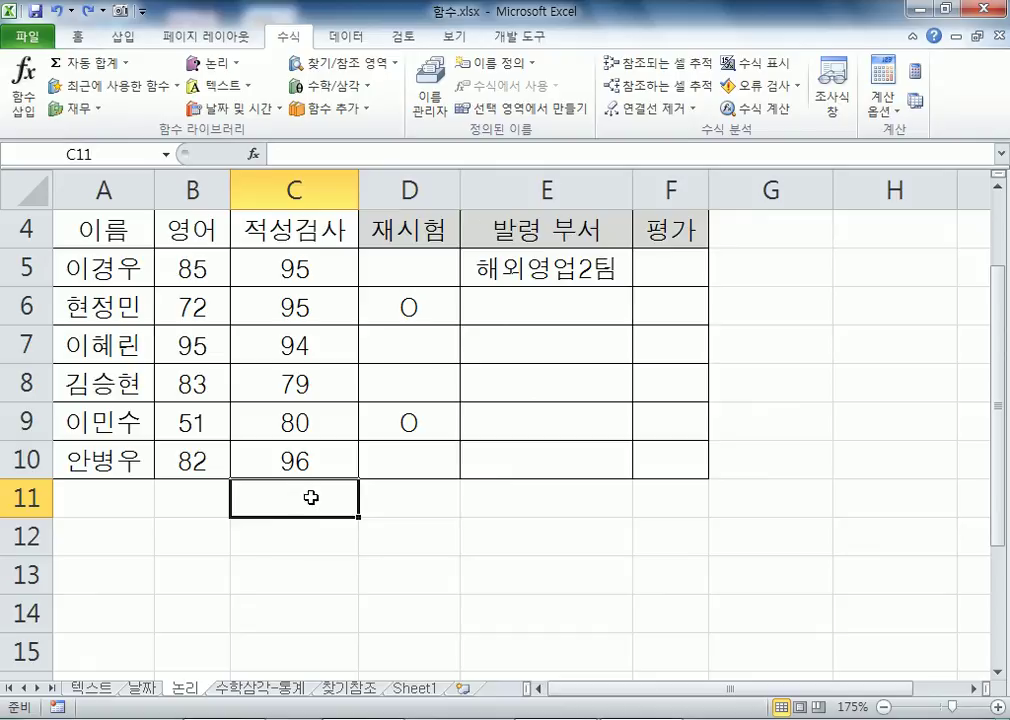
pyautogui.click(303, 538)
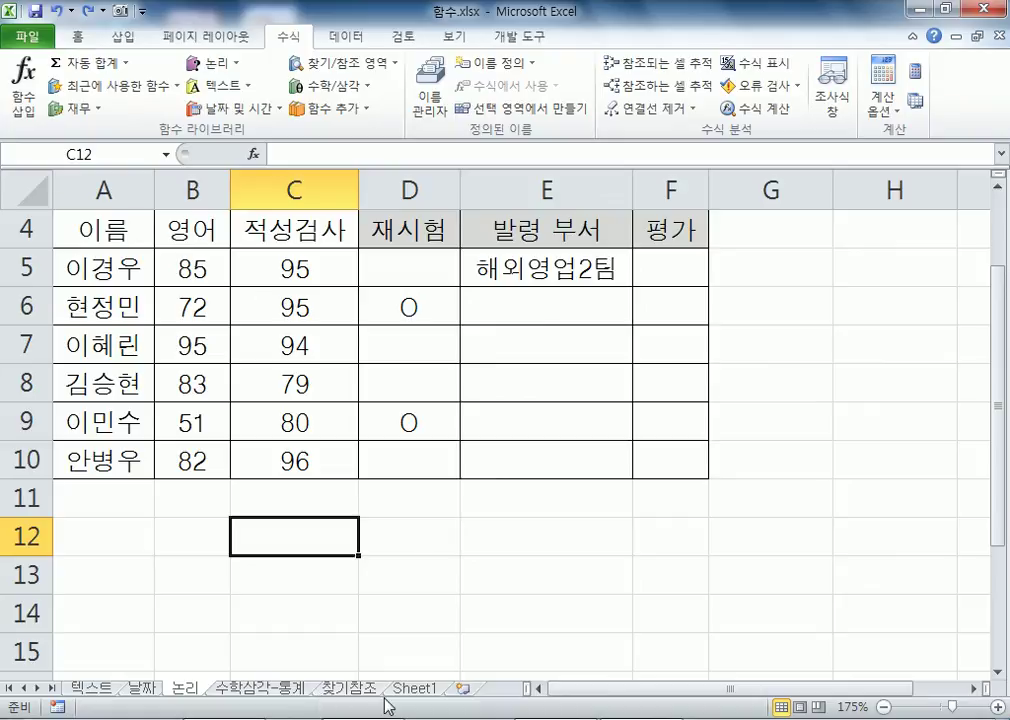
# Step: Return to the 수학삼각-통계 sheet and examine the conditional-count cells H10:H11, the statistics in H4:H7 and the 학년 column B5:B12
pyautogui.click(275, 690)
pyautogui.click(712, 463)
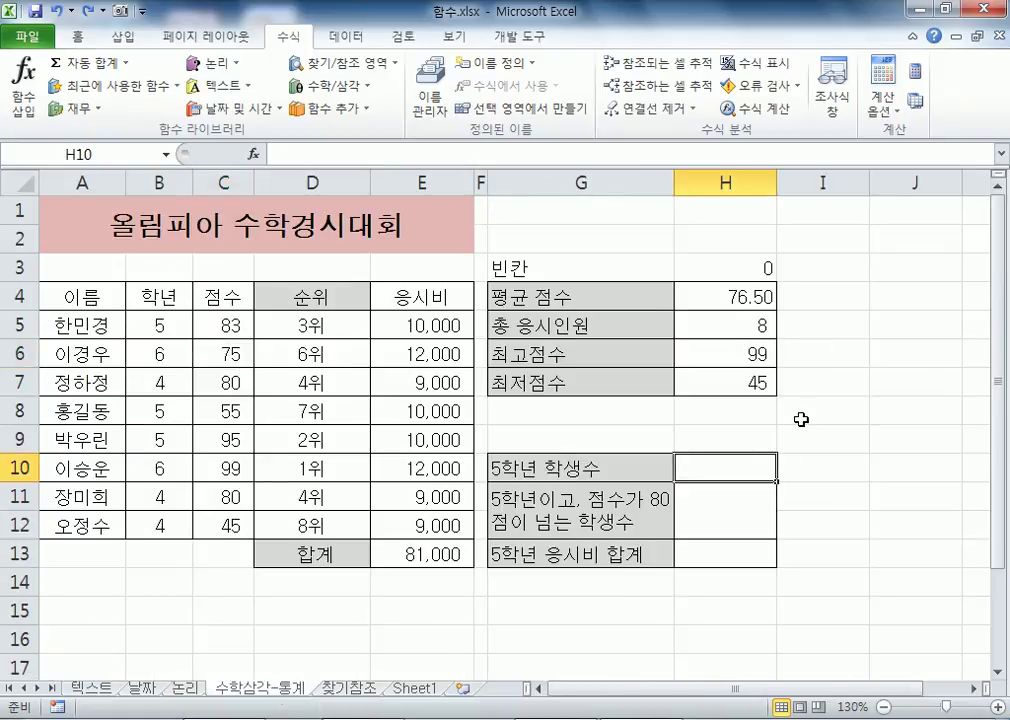
pyautogui.click(712, 520)
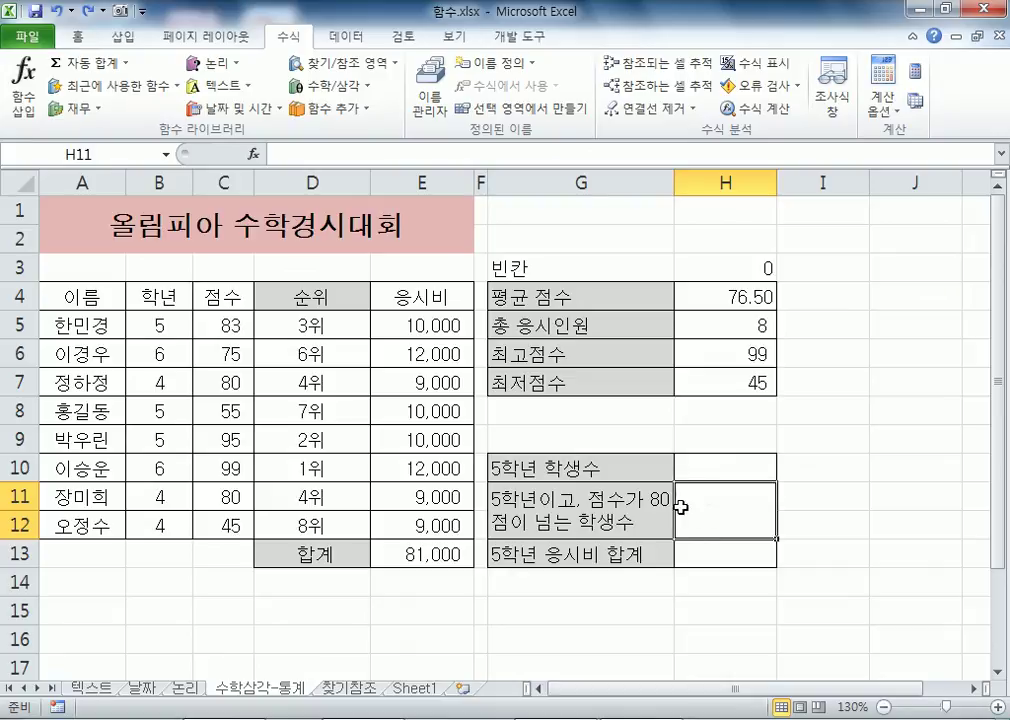
pyautogui.moveTo(703, 298); pyautogui.dragTo(708, 395)
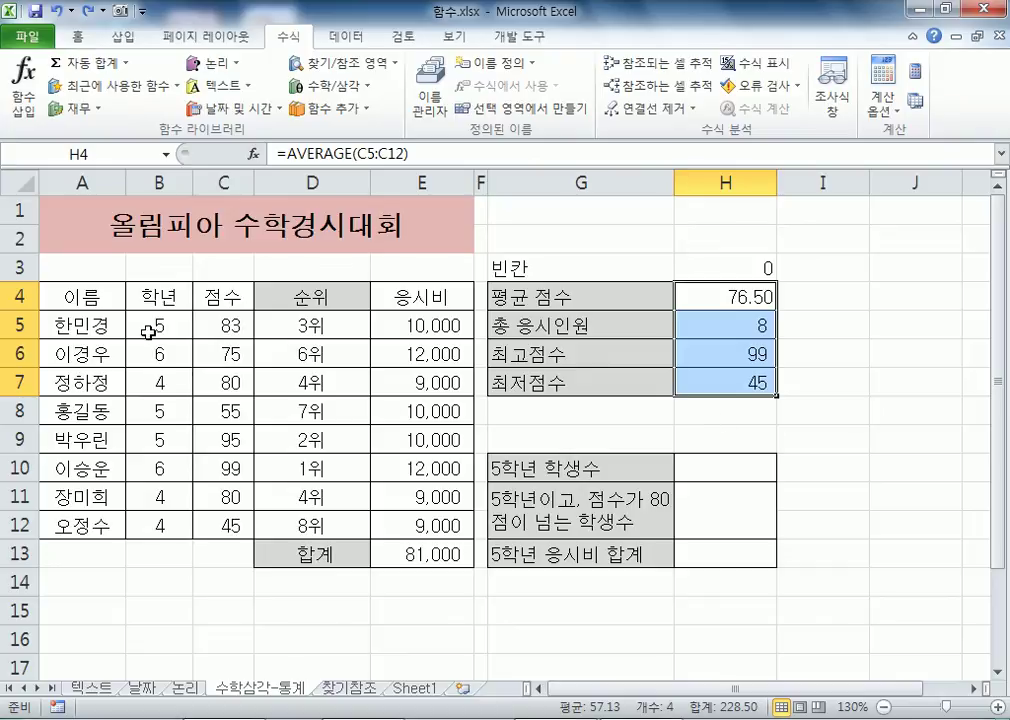
pyautogui.moveTo(149, 325); pyautogui.dragTo(158, 525)
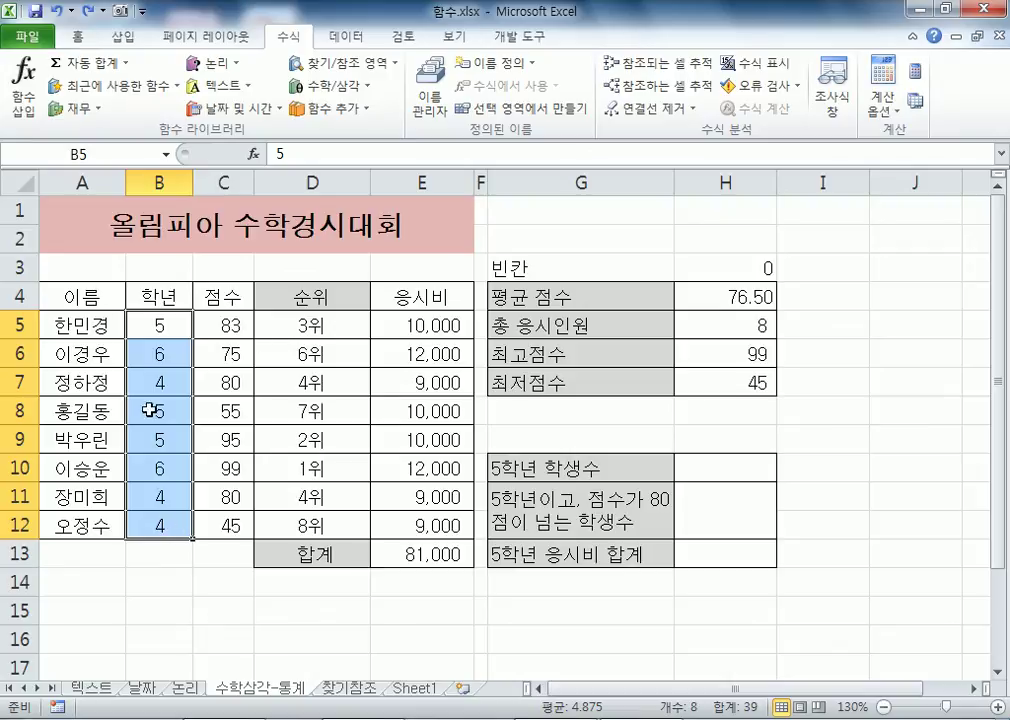
pyautogui.click(82, 580)
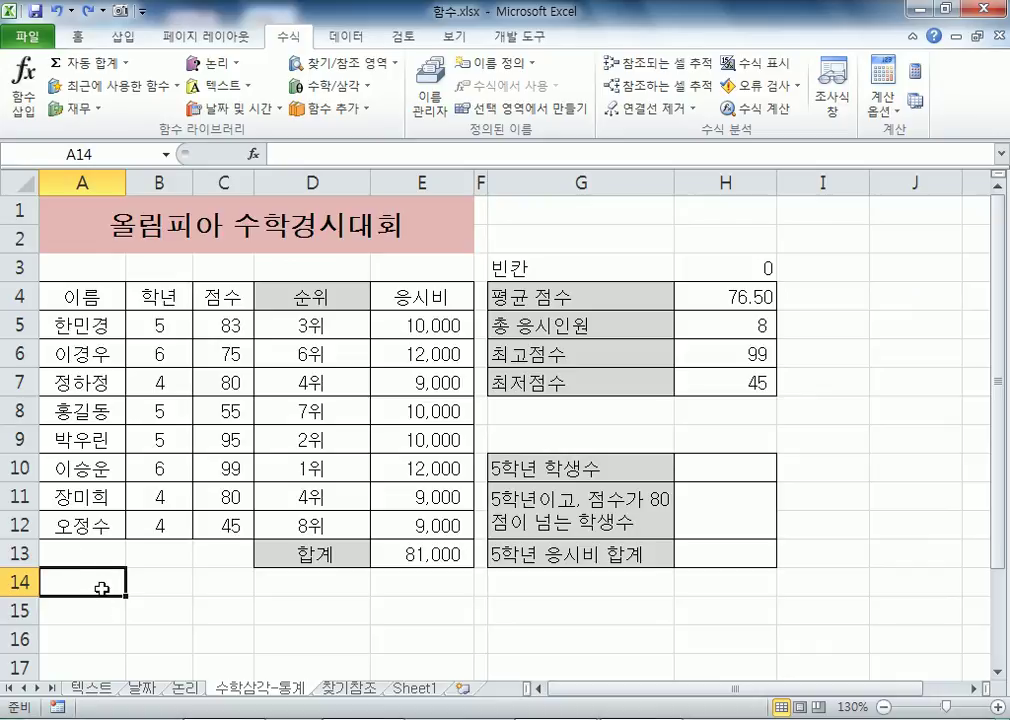
# Step: Count the 5학년 학생수 in H10 with the formula =COUNTIF(B5:B12,"5")
pyautogui.click(712, 470)
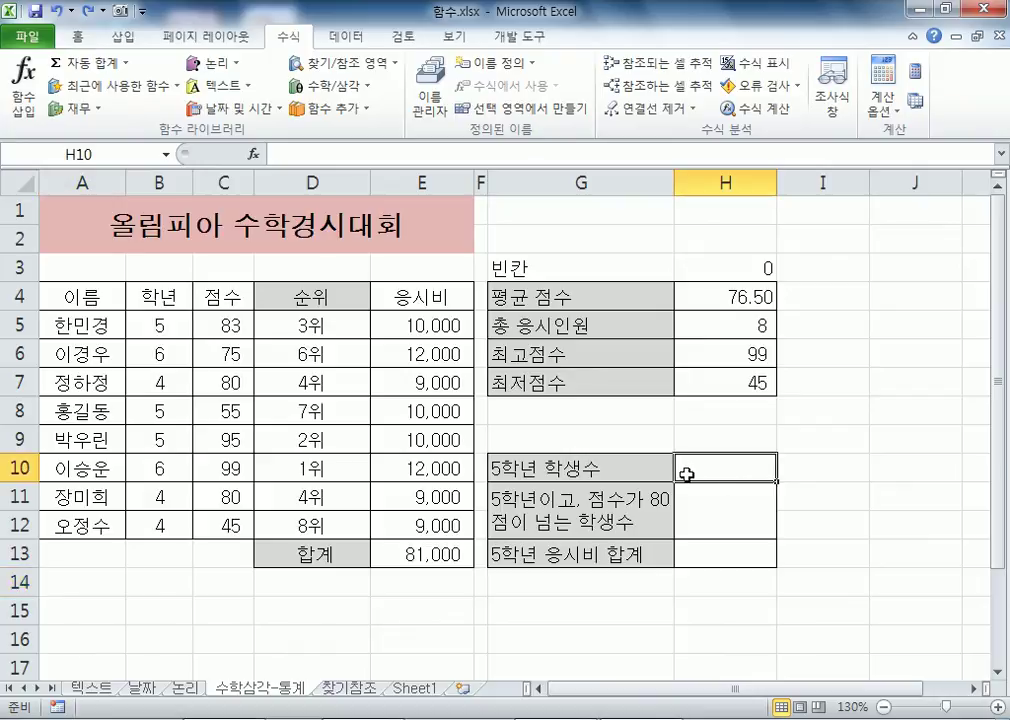
pyautogui.click(997, 672)
pyautogui.click(998, 672)
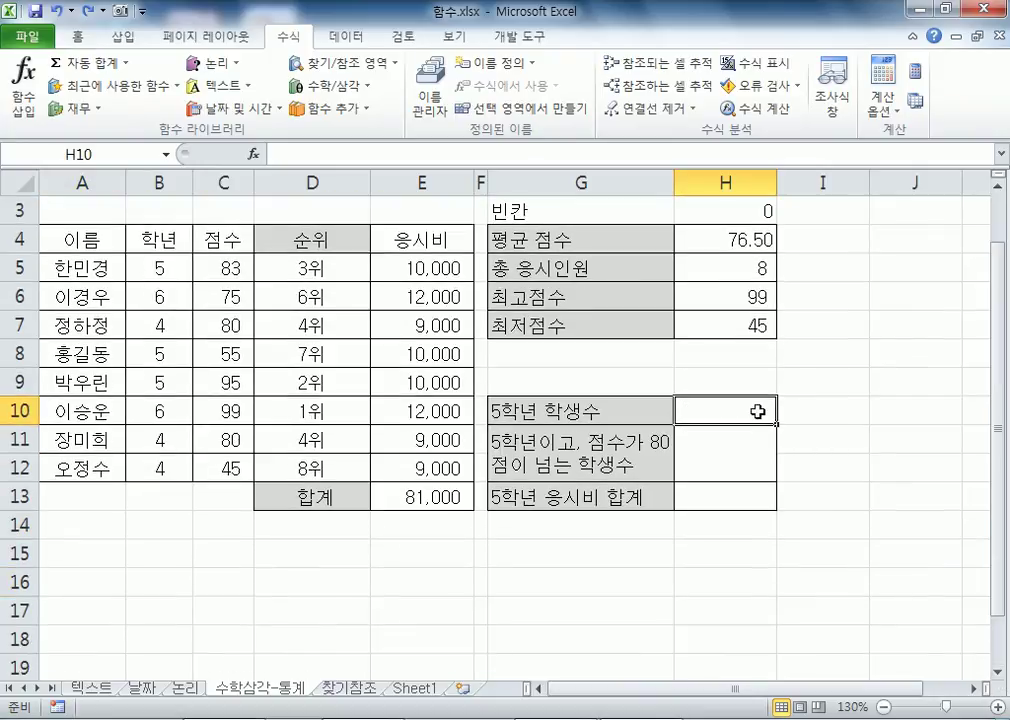
pyautogui.write('=채ㅕㅜㅅ')
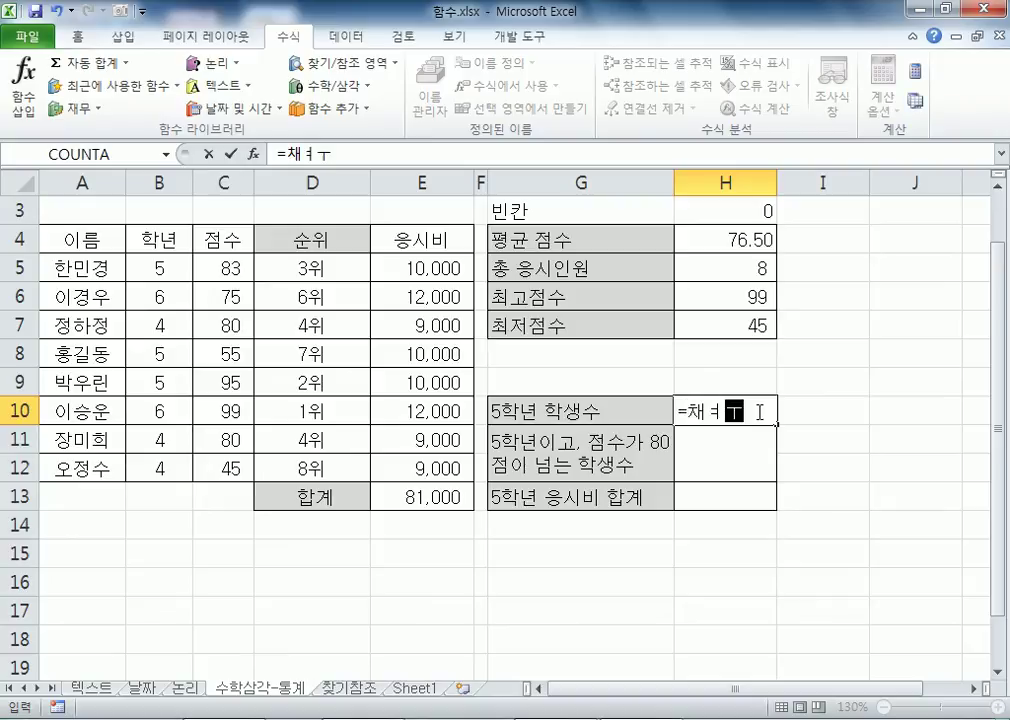
pyautogui.press('BackSpace')
pyautogui.press('BackSpace')
pyautogui.press('BackSpace')
pyautogui.press('BackSpace')
pyautogui.press('Hangul')
pyautogui.write('countif(')
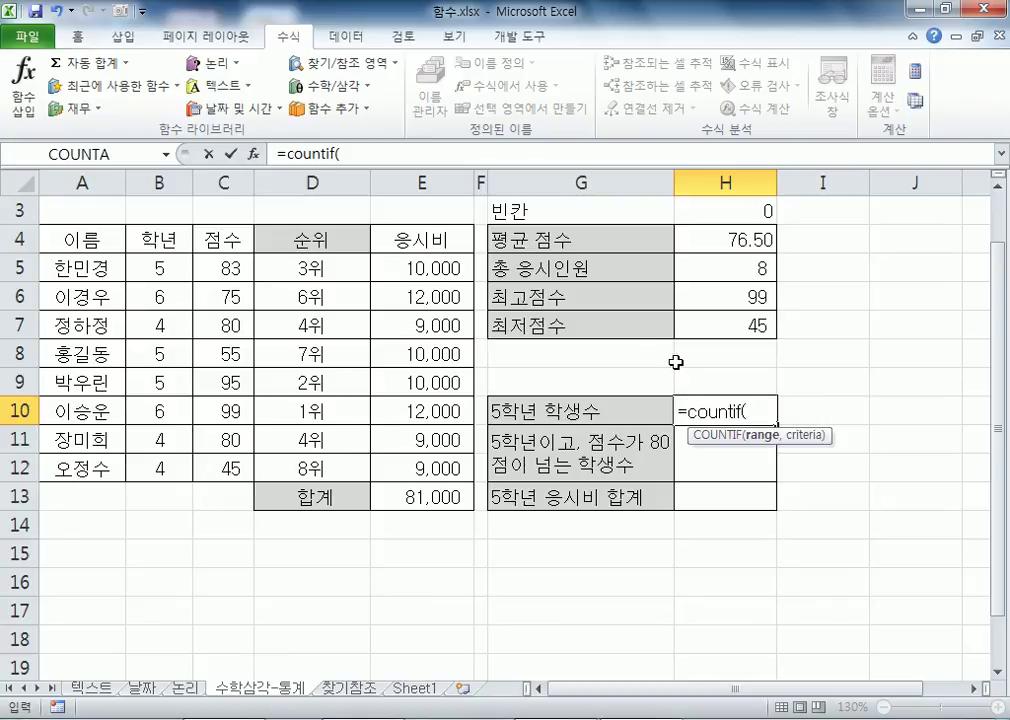
pyautogui.moveTo(158, 266); pyautogui.dragTo(172, 465)
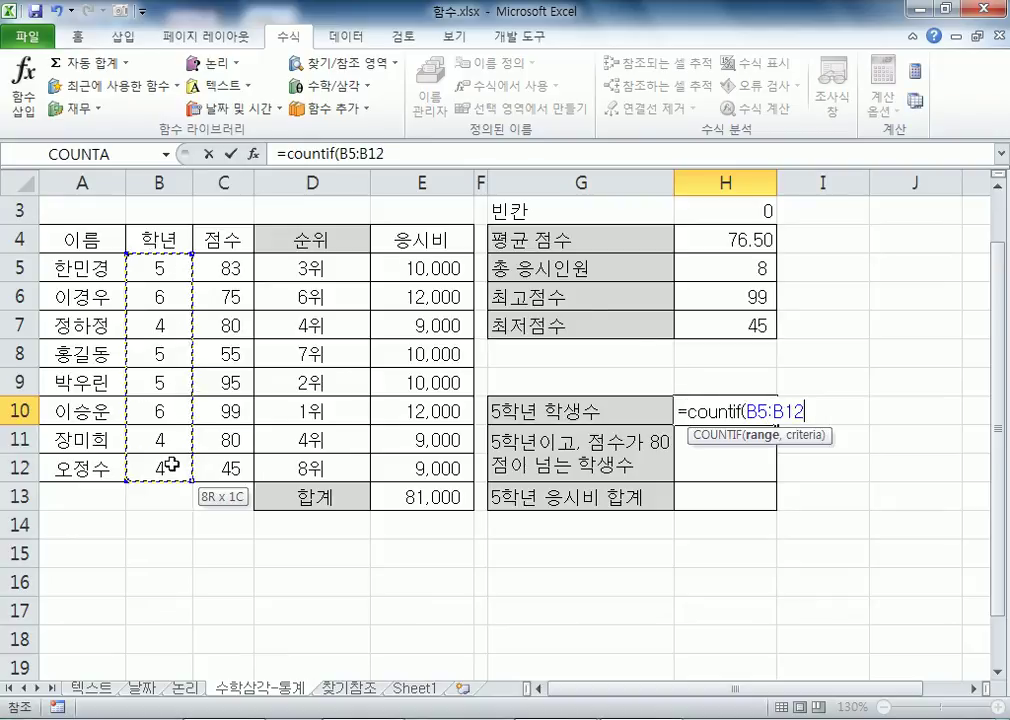
pyautogui.write(',"5')
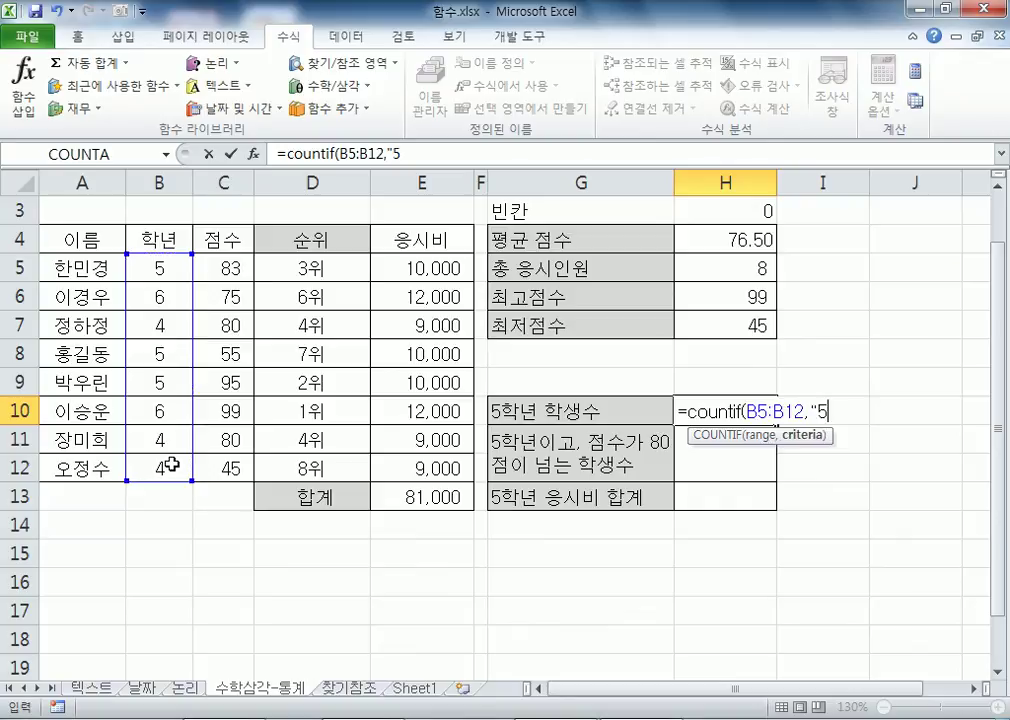
pyautogui.write('")')
pyautogui.press('Return')
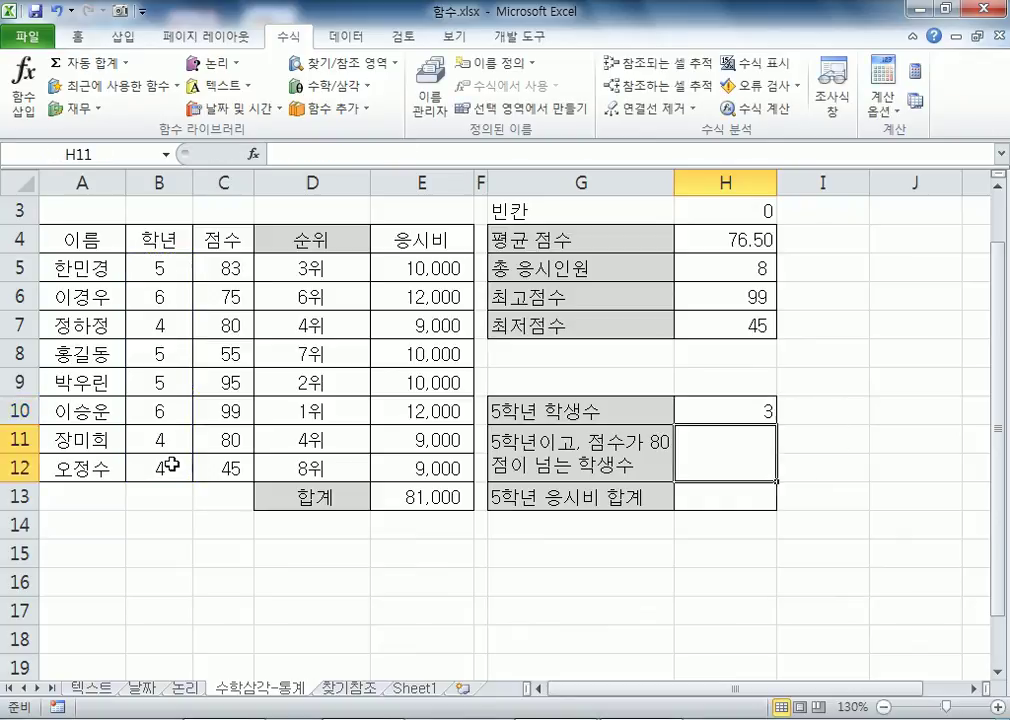
# Step: Try appending &"명" to the COUNTIF formula in H10, and undo the change
pyautogui.press('Up')
pyautogui.press('F2')
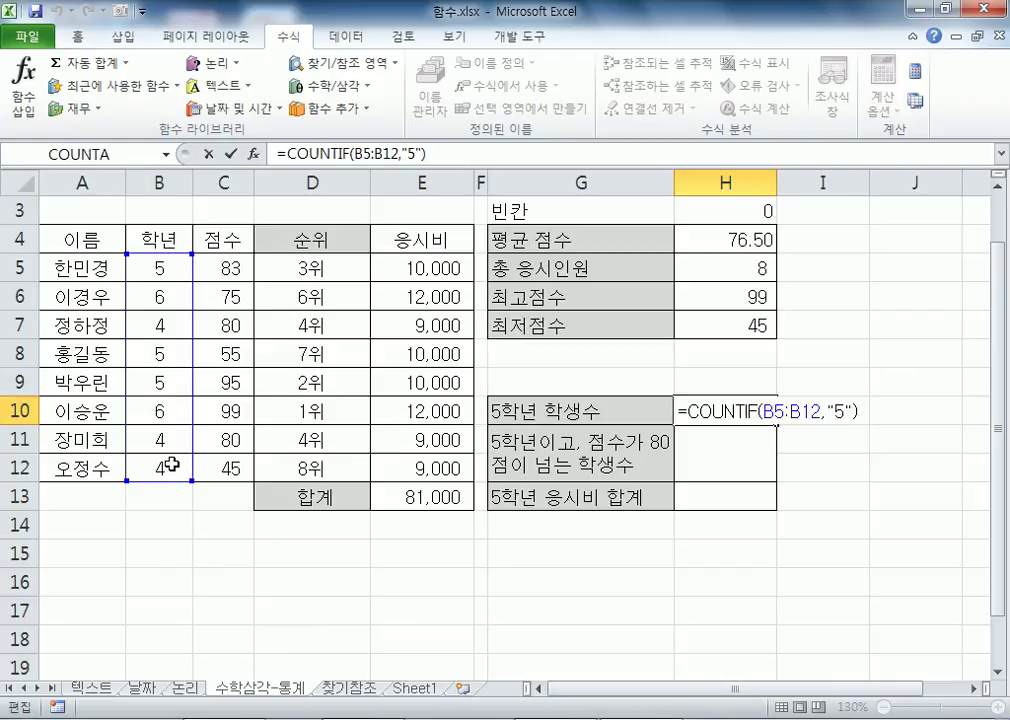
pyautogui.write('&"명"')
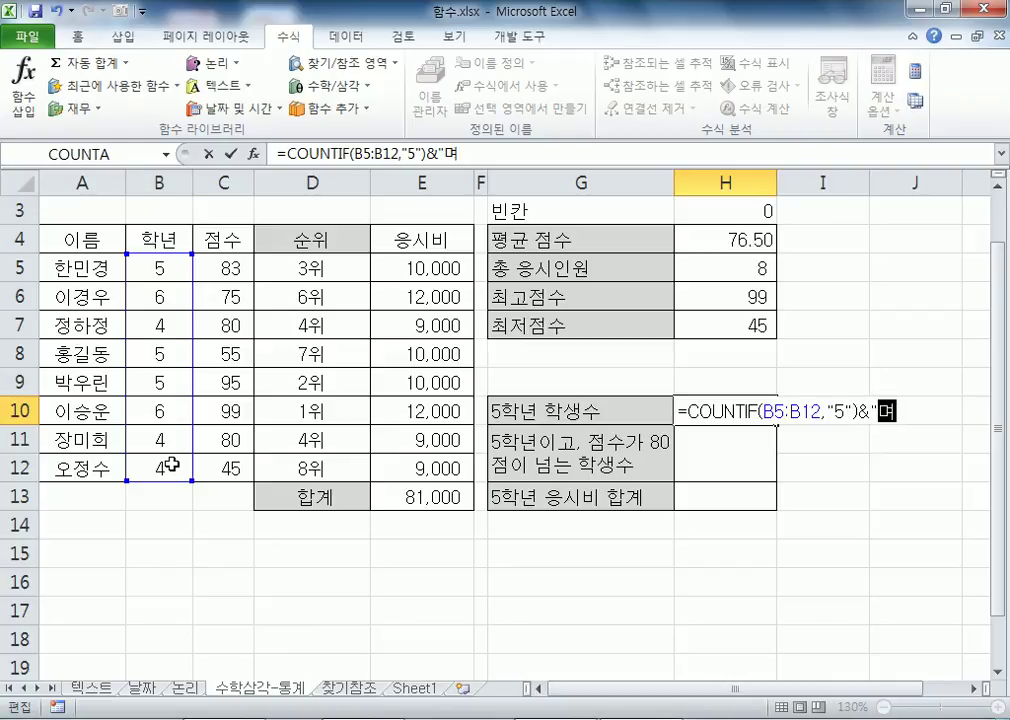
pyautogui.press('Return')
pyautogui.press('Up')
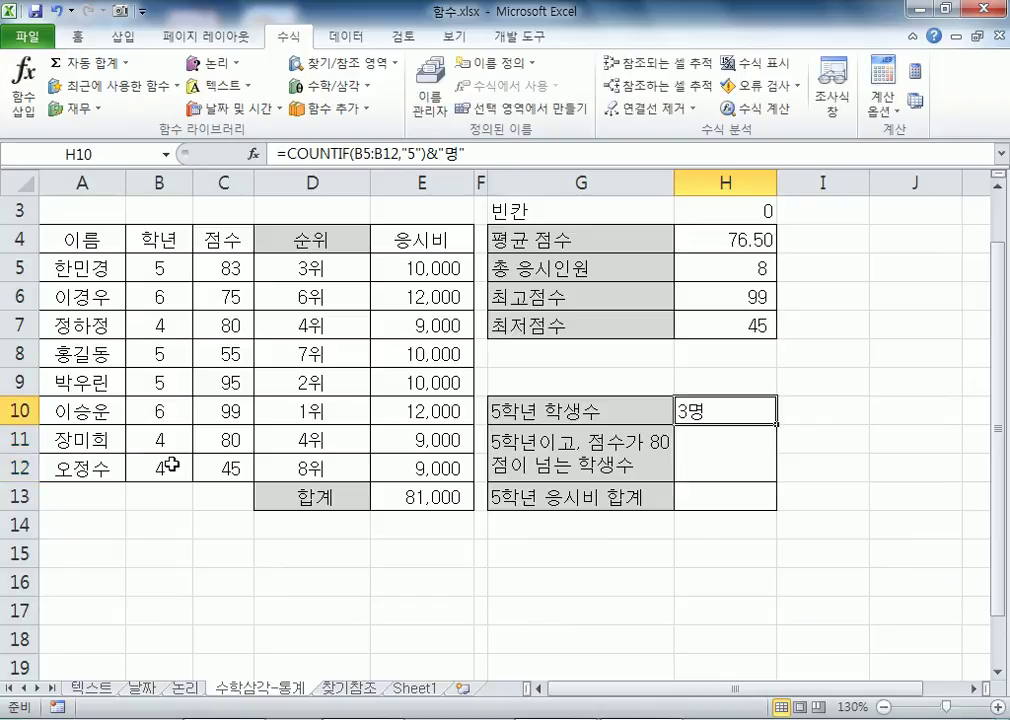
pyautogui.hotkey('ctrl', 'z')
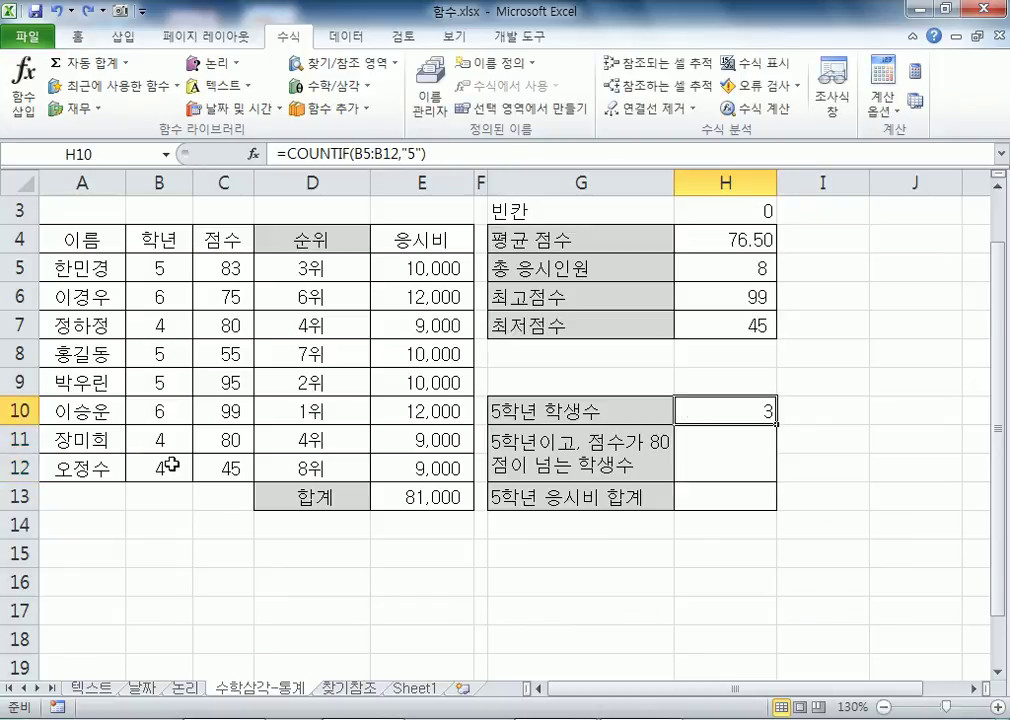
# Step: Apply the custom number format G/표준명 to the 5학년 학생수 cell H10
pyautogui.press('F2')
pyautogui.press('Escape')
pyautogui.hotkey('ctrl', '1')
pyautogui.click(432, 498)
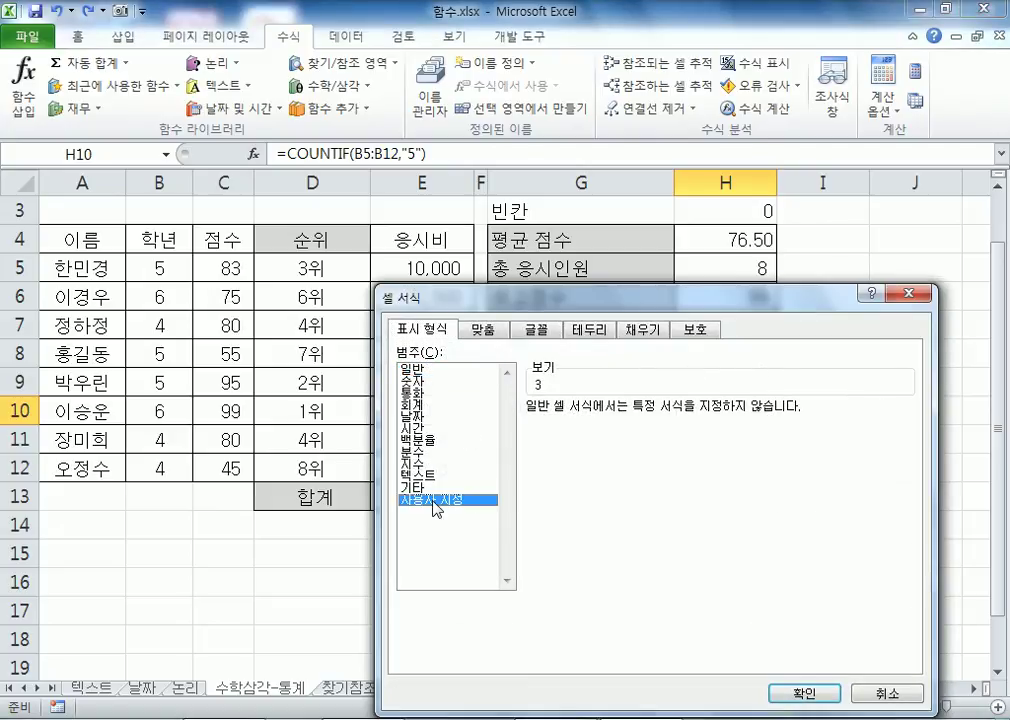
pyautogui.click(608, 425)
pyautogui.write('명')
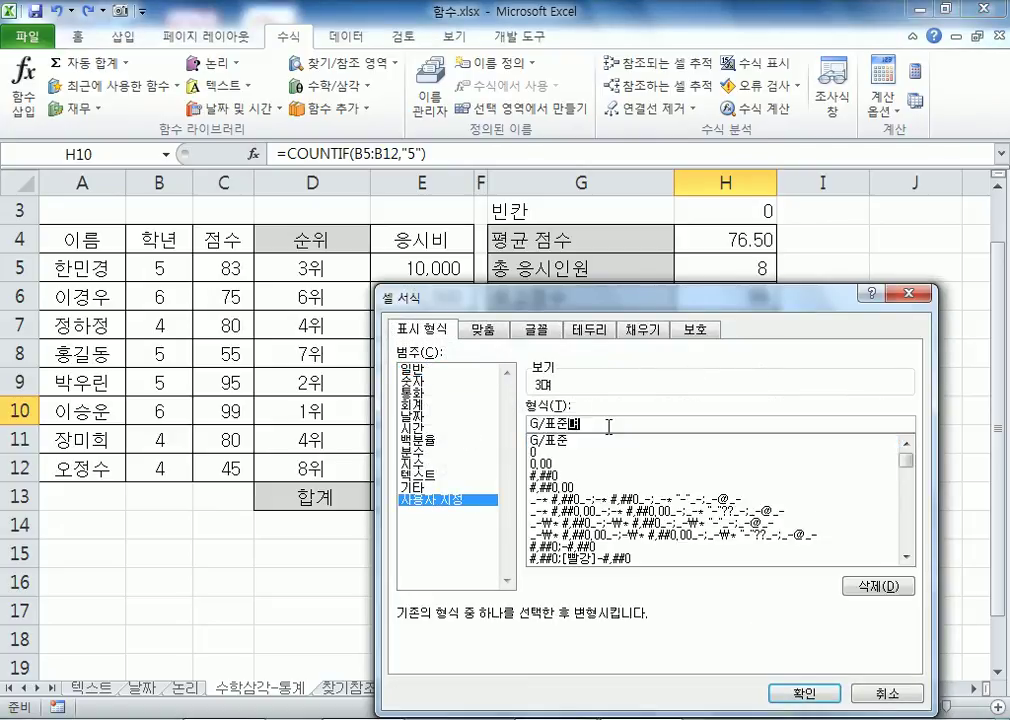
pyautogui.press('Return')
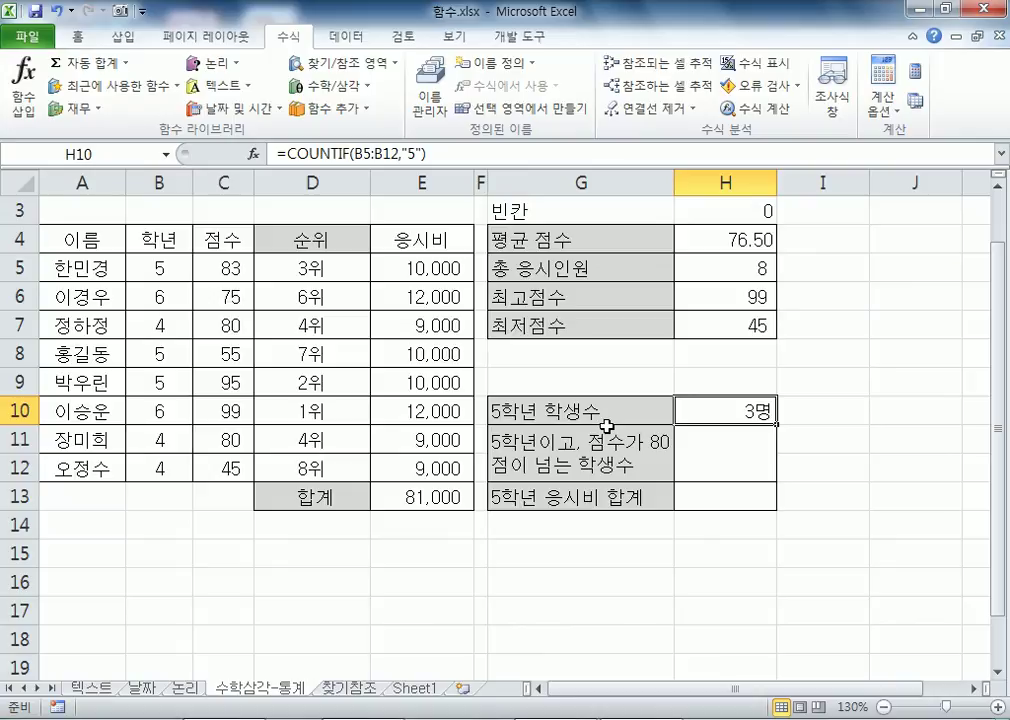
# Step: Start appending & to the H10 formula, review the & joins in Notepad's HOUR/MINUTE example, and return to Excel to restore H10's plain formula and format
pyautogui.press('F2')
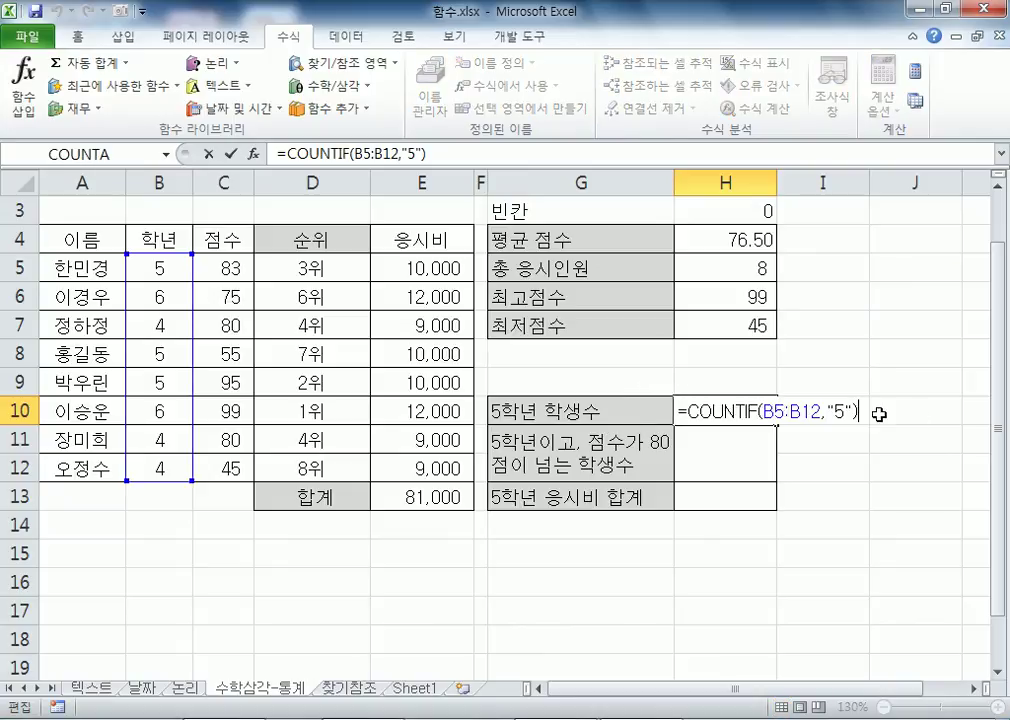
pyautogui.write('&')
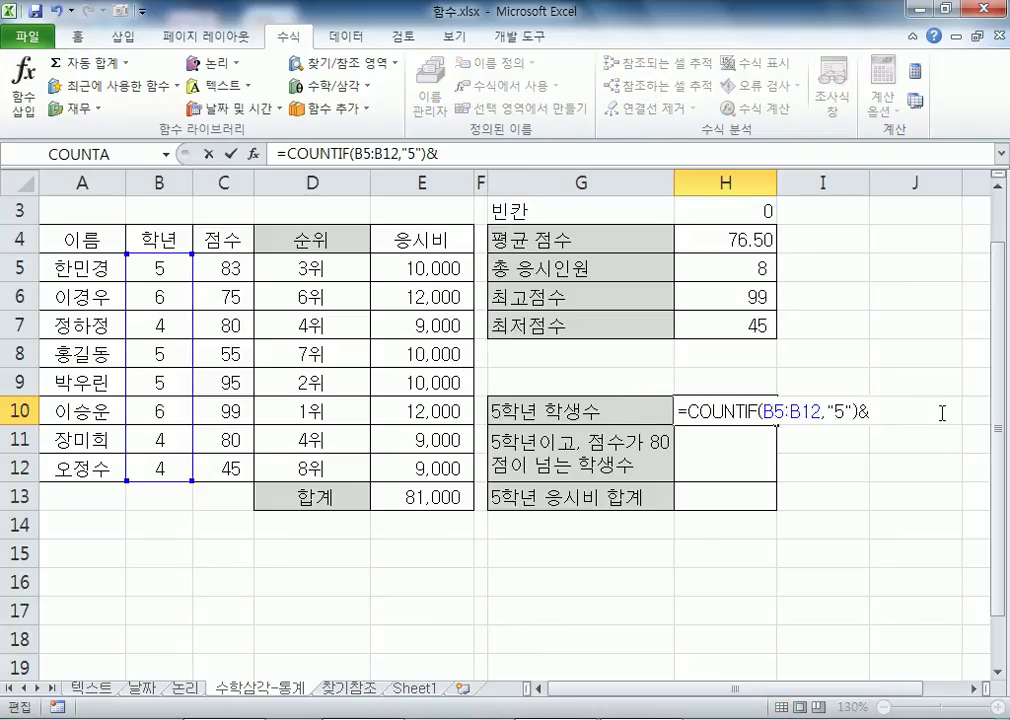
pyautogui.hotkey('alt', 'Tab')
pyautogui.scroll(5, 258, 350)
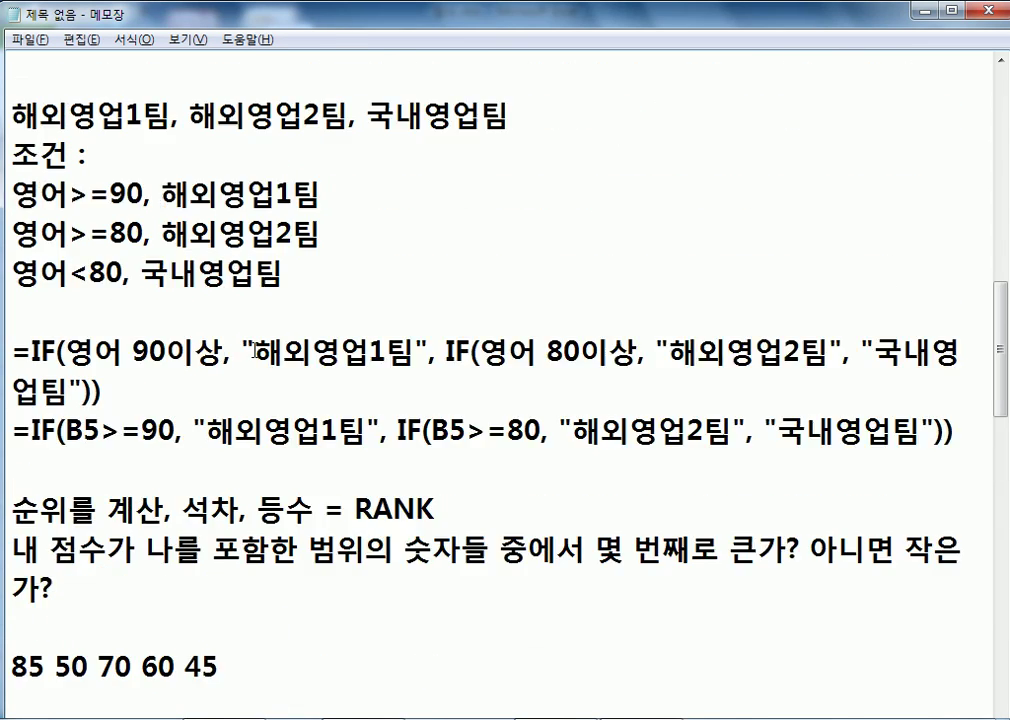
pyautogui.scroll(3, 258, 350)
pyautogui.scroll(3, 226, 275)
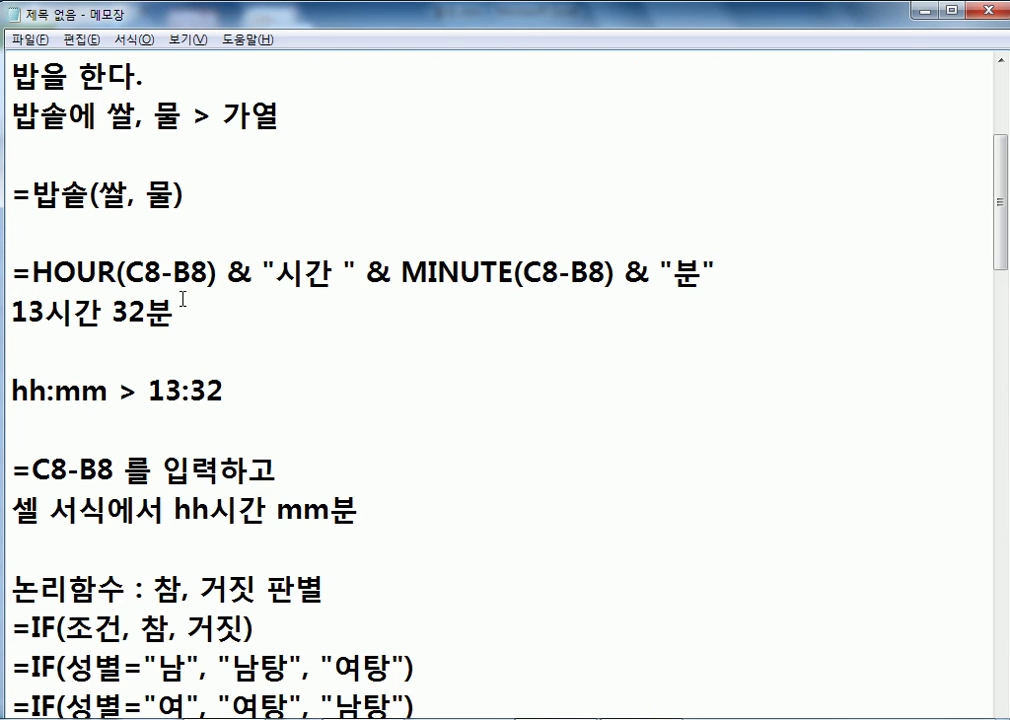
pyautogui.doubleClick(236, 272)
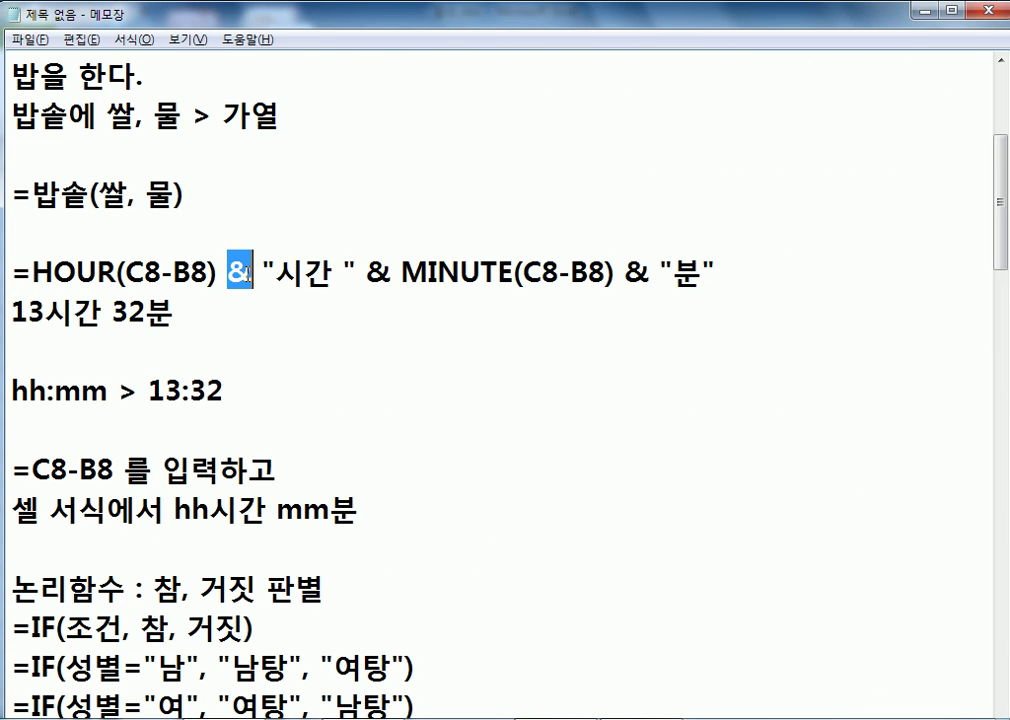
pyautogui.doubleClick(303, 272)
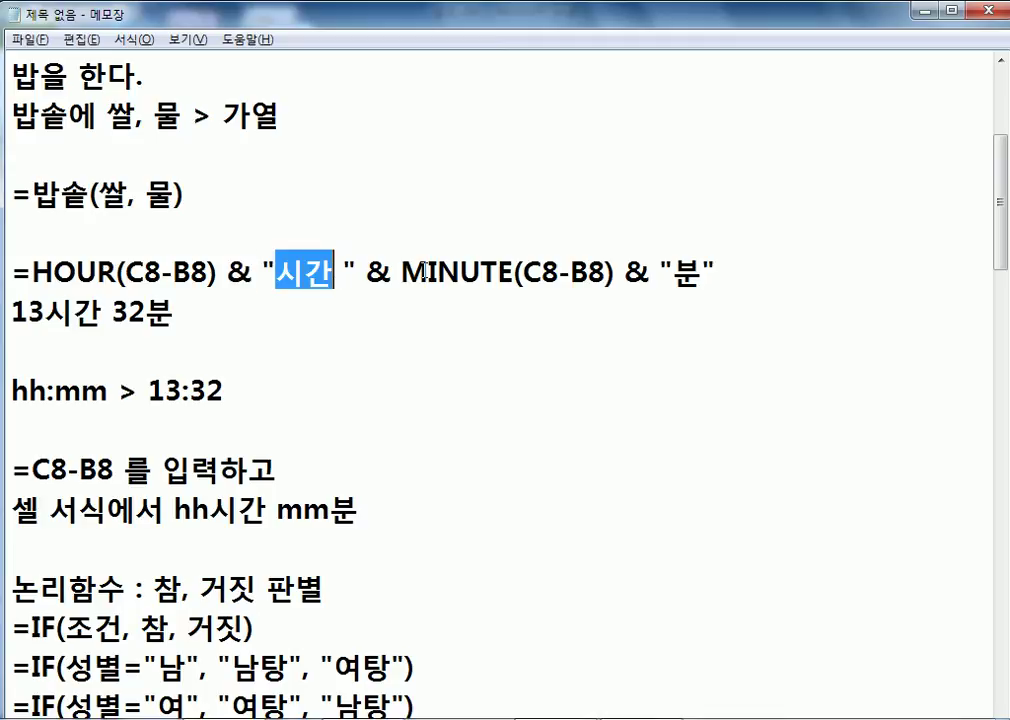
pyautogui.hotkey('alt', 'Tab')
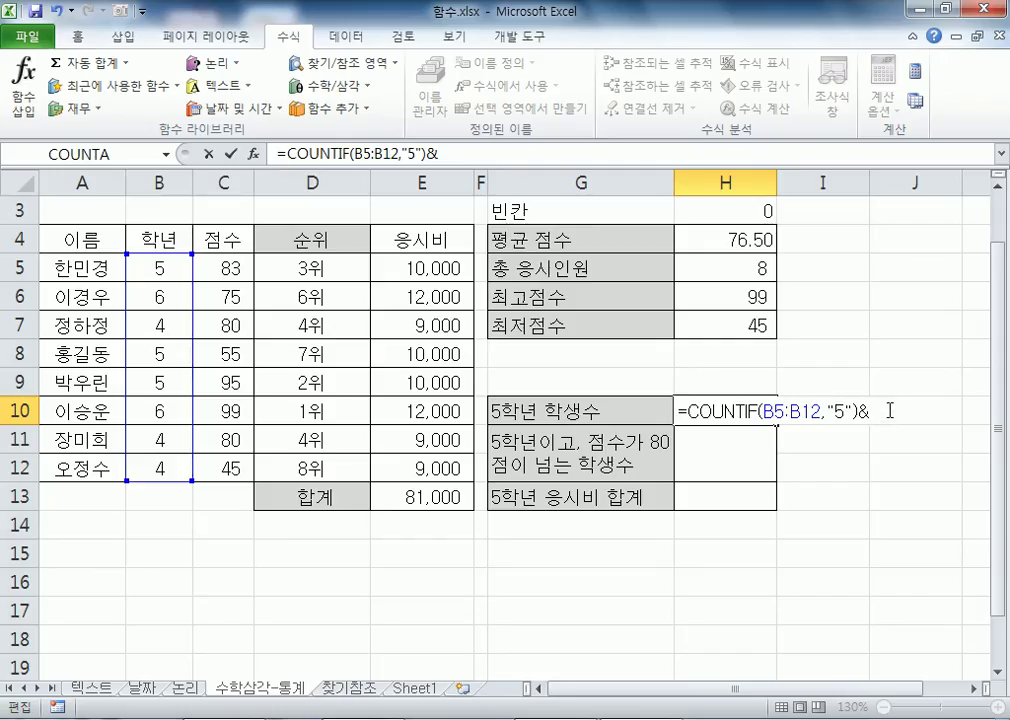
pyautogui.press('BackSpace')
pyautogui.hotkey('ctrl', 'Return')
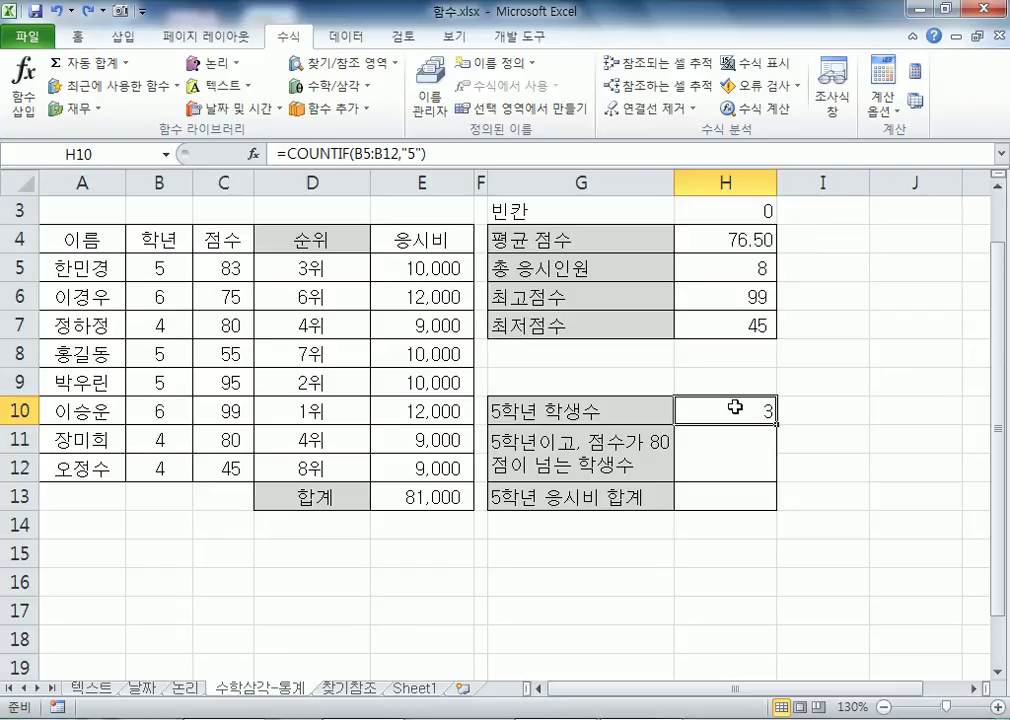